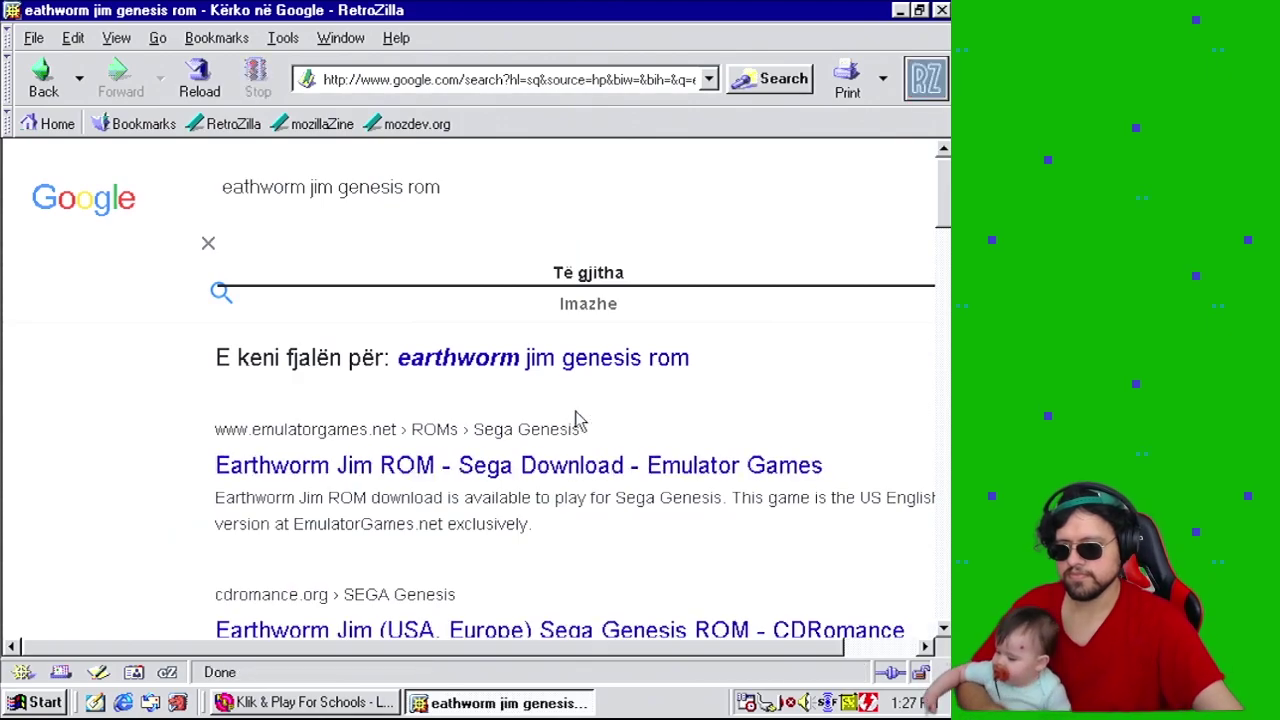
Try the Emulator Games search result for the Earthworm Jim ROM and return to the search results.
click(708, 467)
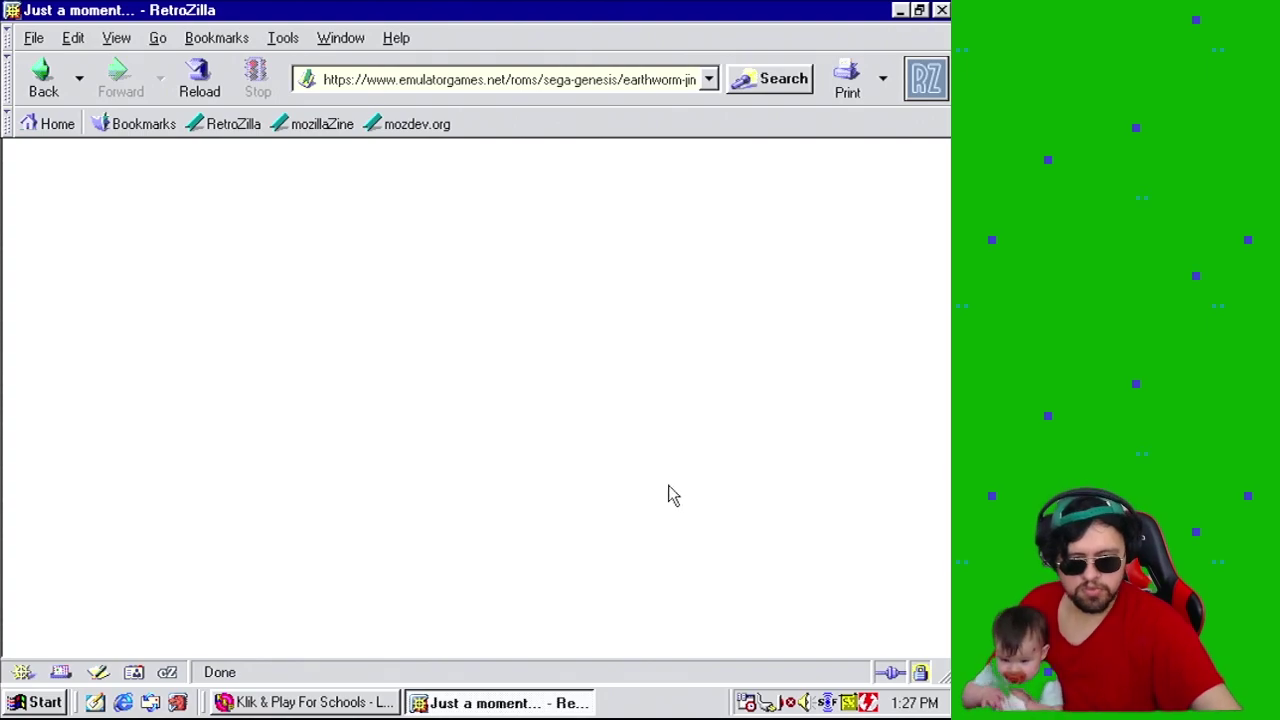
click(346, 702)
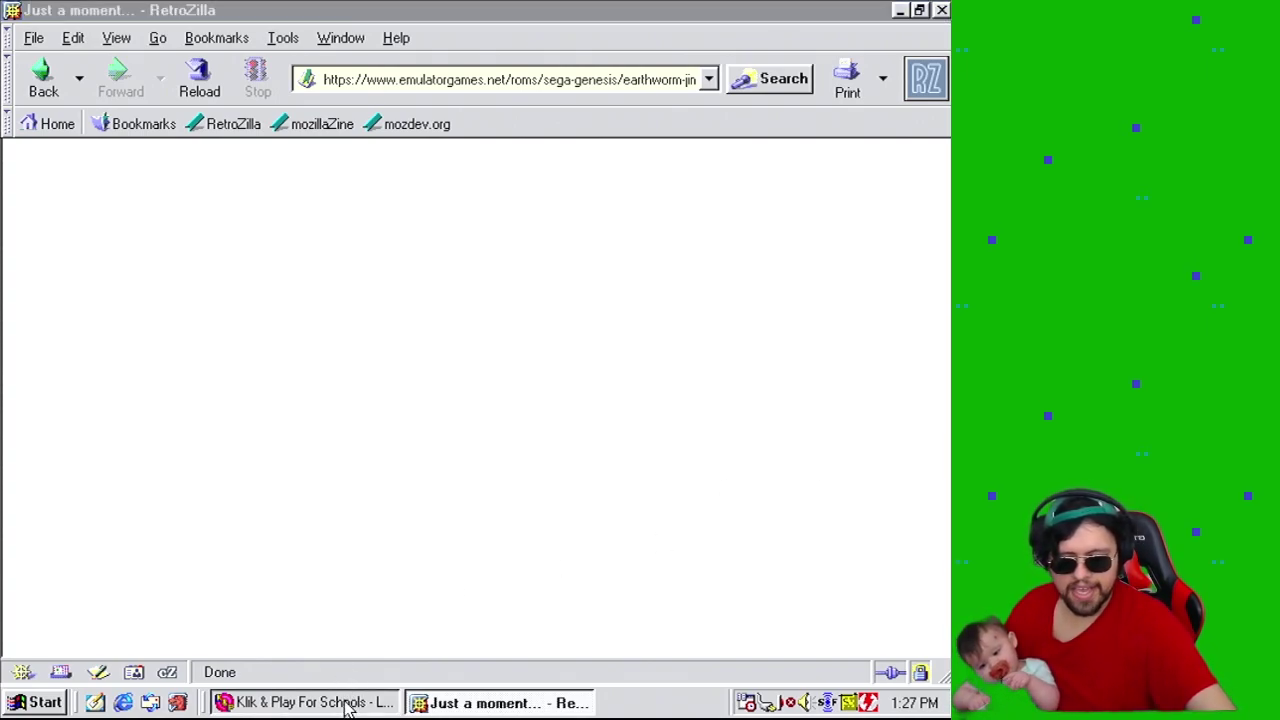
click(898, 10)
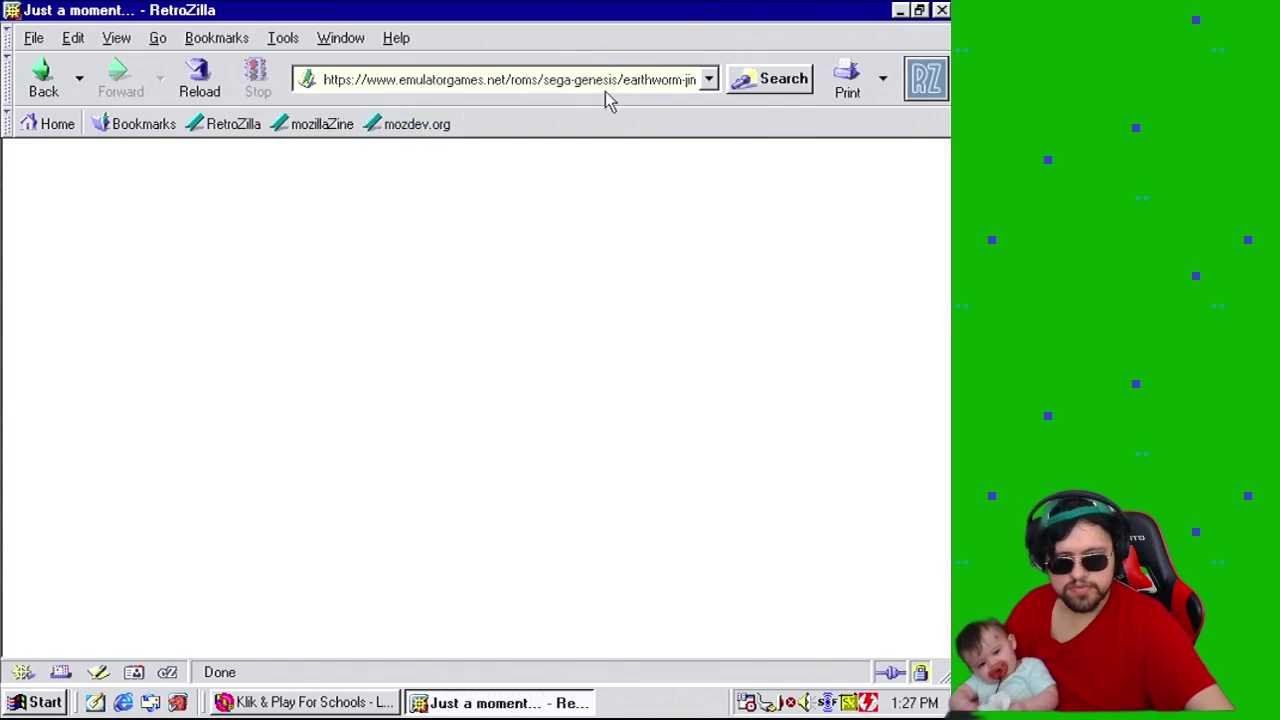
click(44, 78)
Look through the CDRomance page for Earthworm Jim (USA, Europe) for a download and return to the search results.
scroll(510, 400, down, 5)
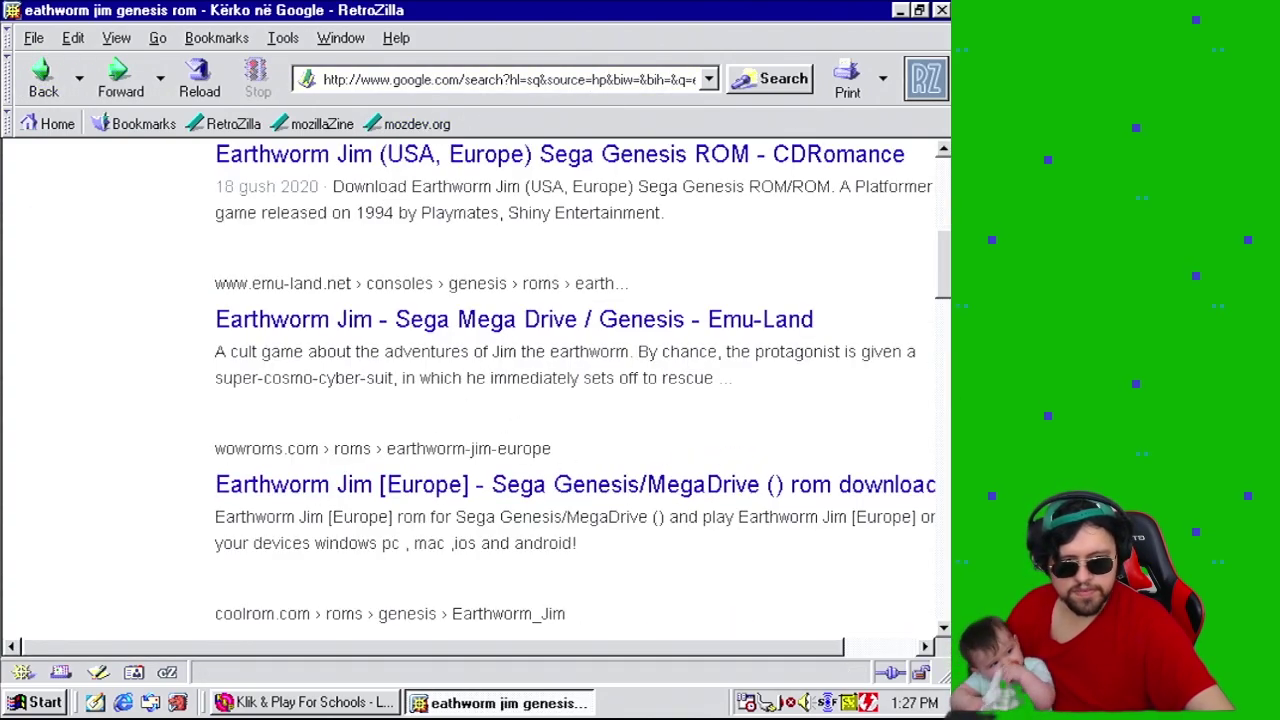
scroll(946, 282, up, 1)
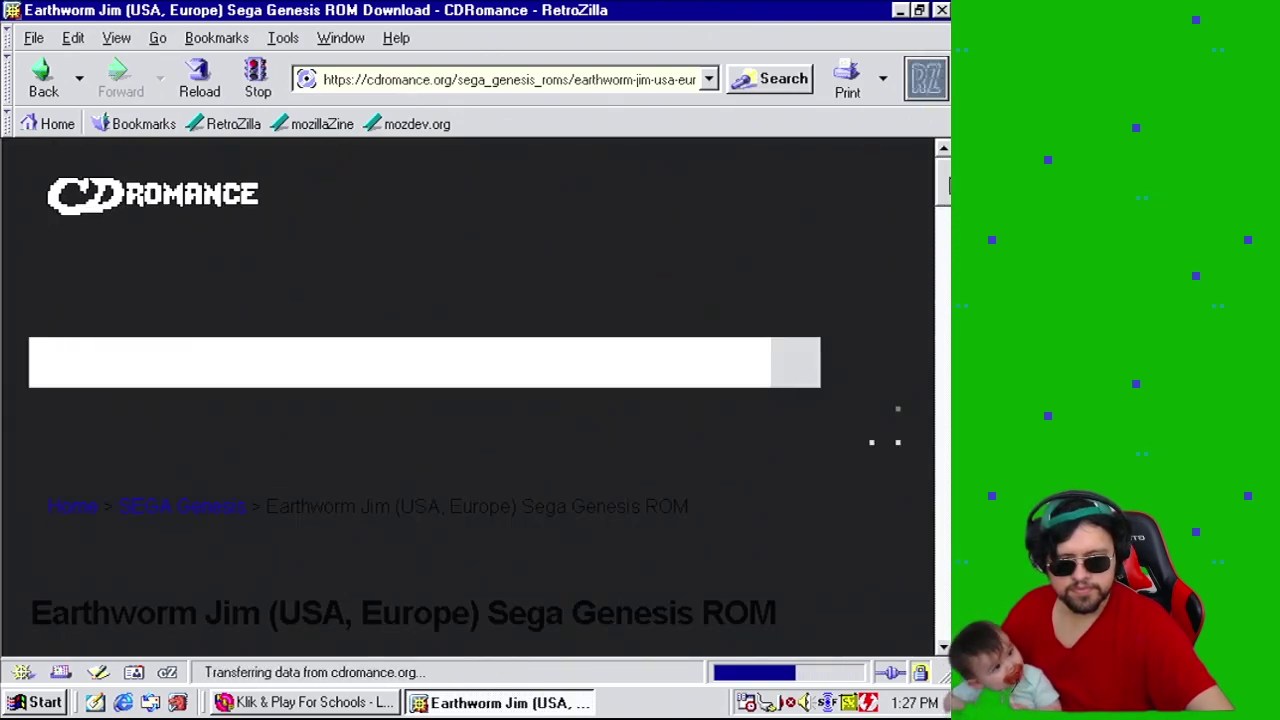
drag(948, 186, 945, 440)
click(43, 80)
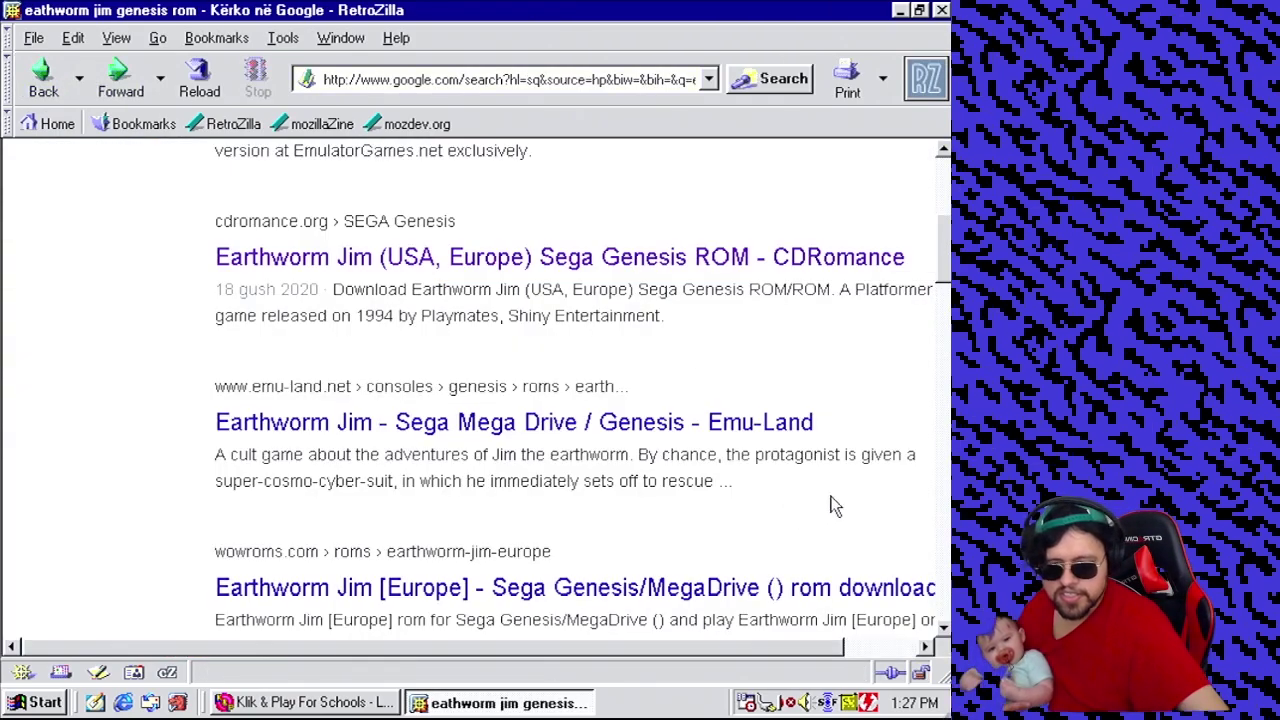
Open the Rom Hustler search result for Earthworm Jim and go to its download page.
scroll(831, 506, down, 6)
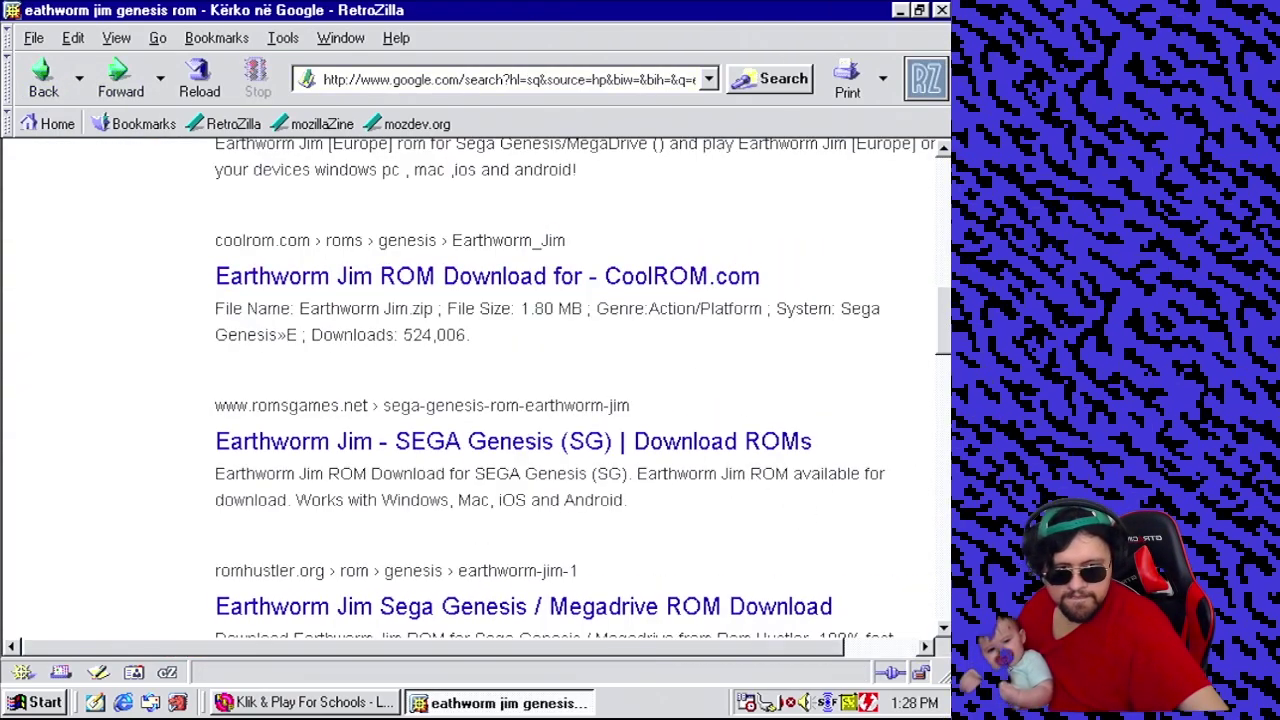
click(651, 610)
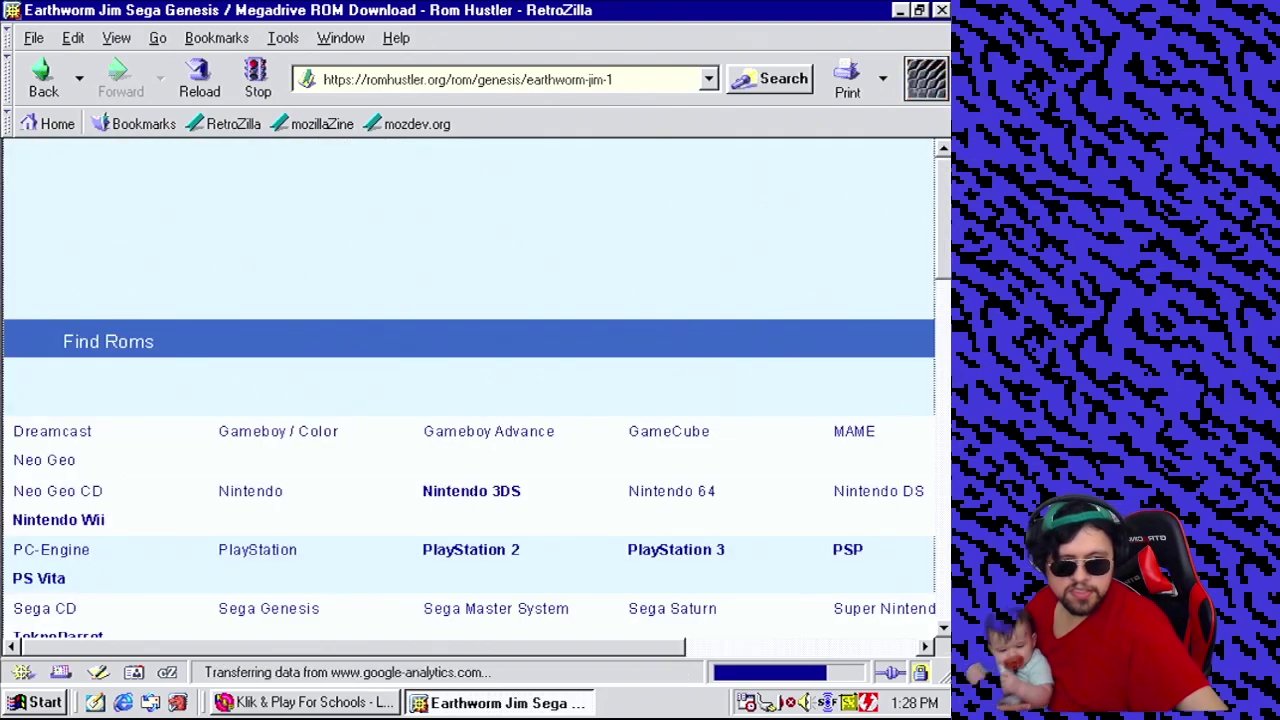
scroll(945, 203, down, 15)
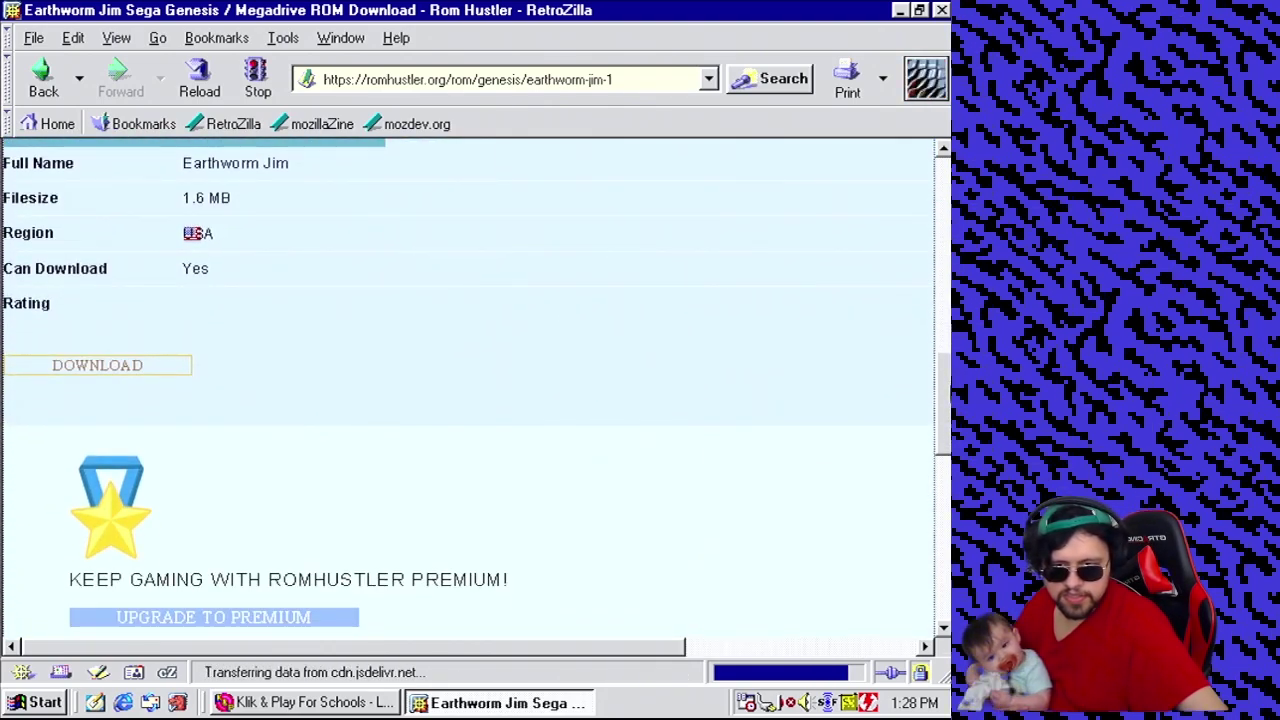
click(86, 368)
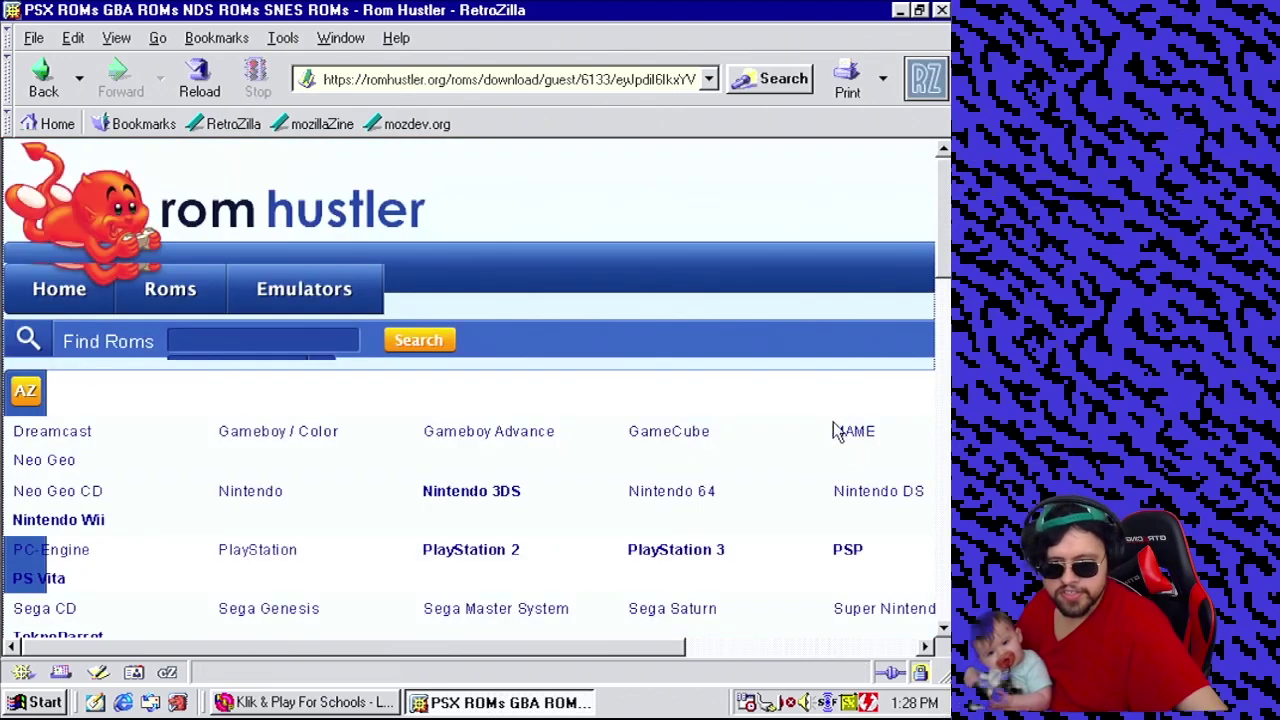
Download the Earthworm Jim 7z archive to the Downloads folder, and close the download manager and browser once it finishes.
scroll(945, 443, down, 10)
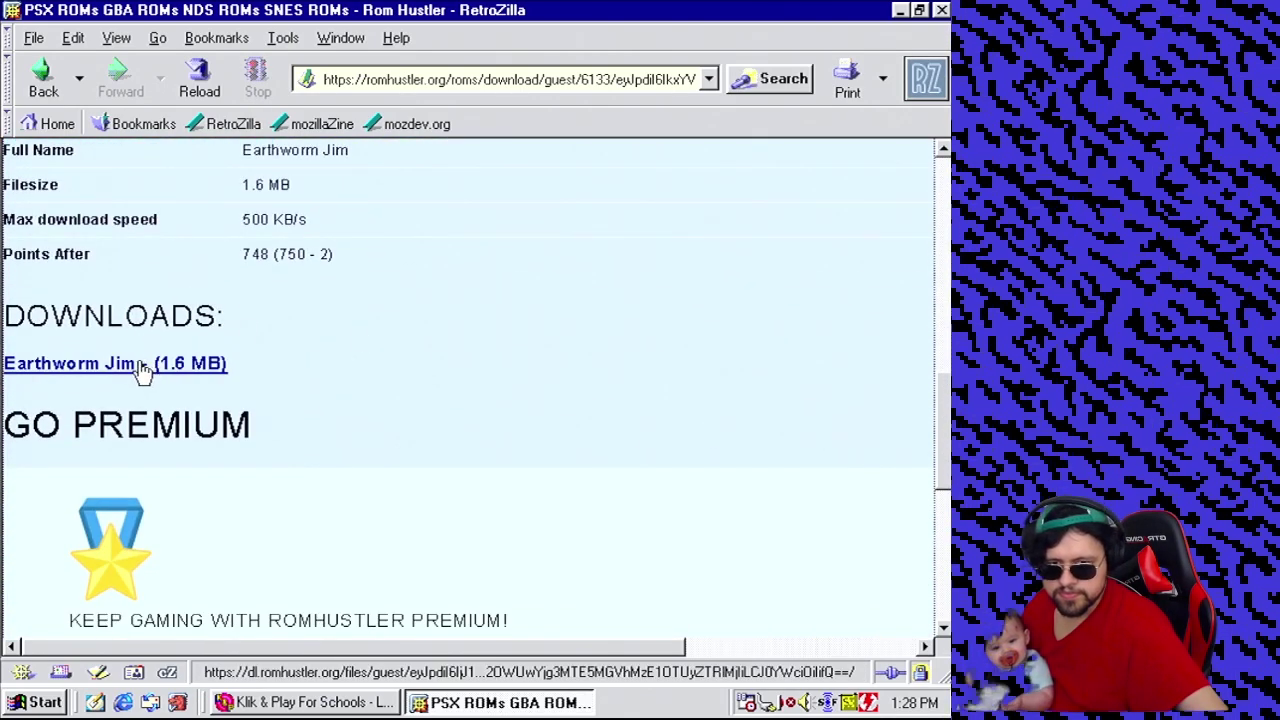
click(142, 364)
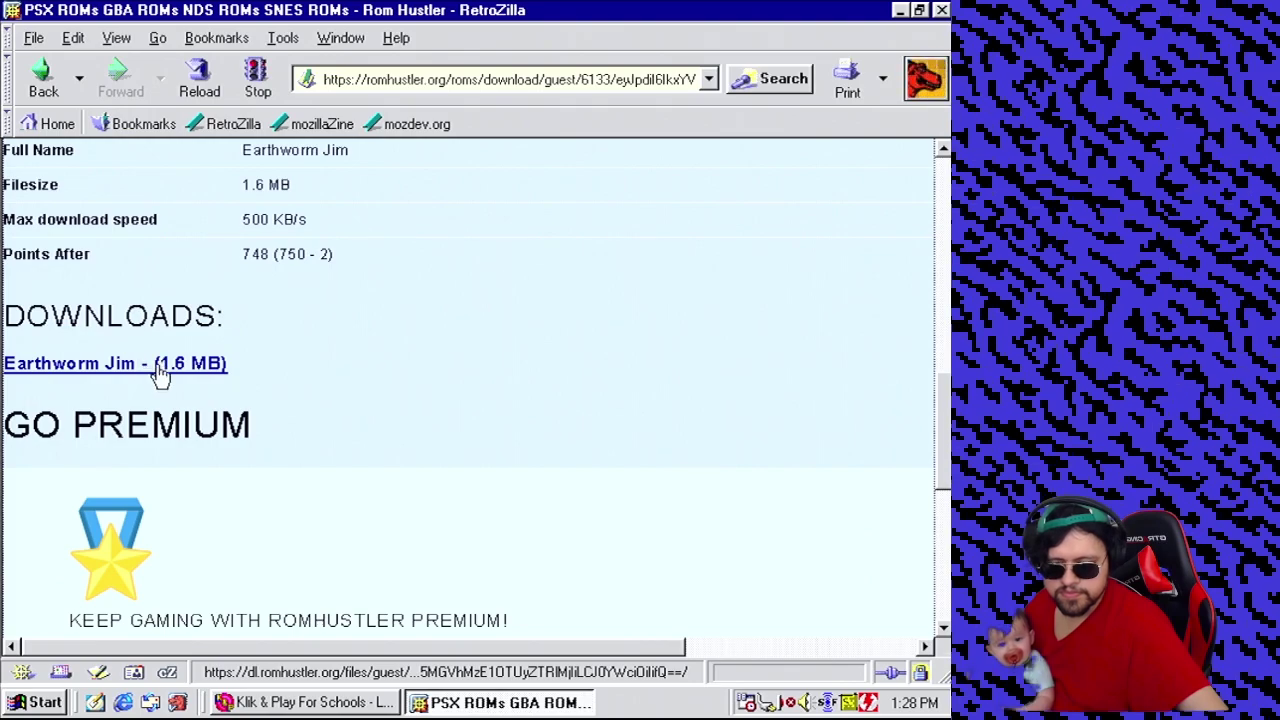
click(603, 468)
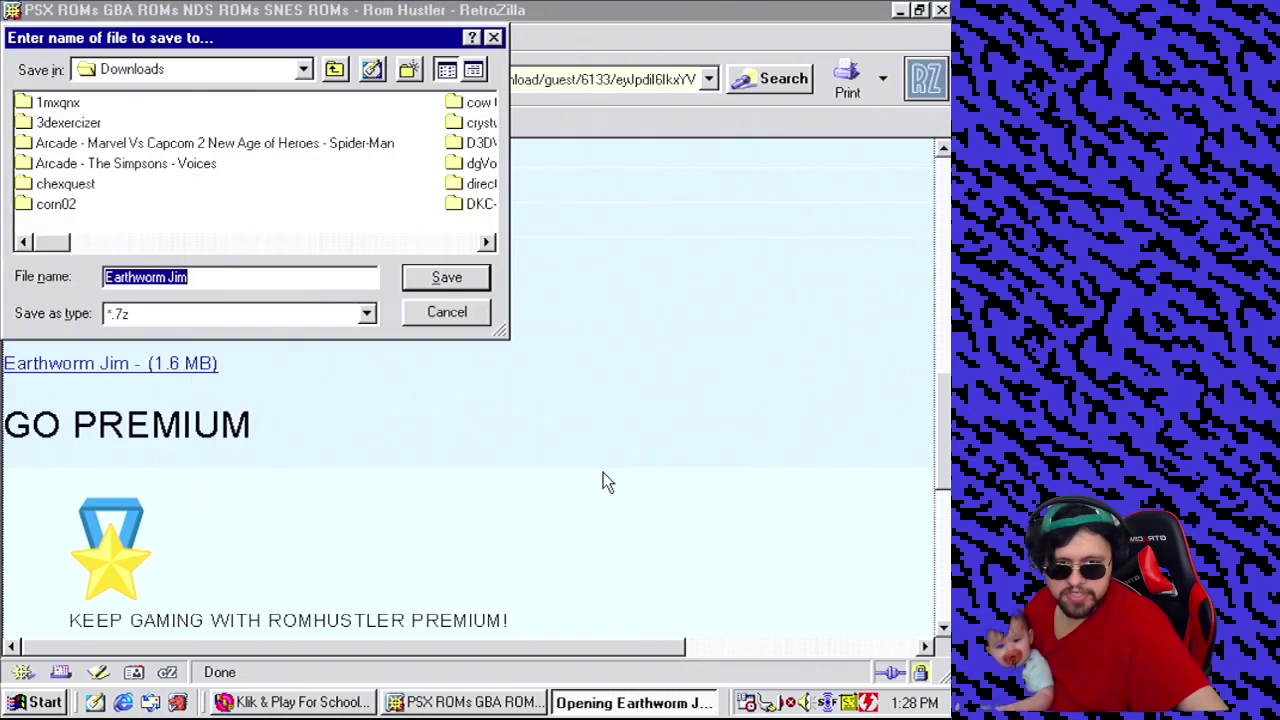
click(440, 280)
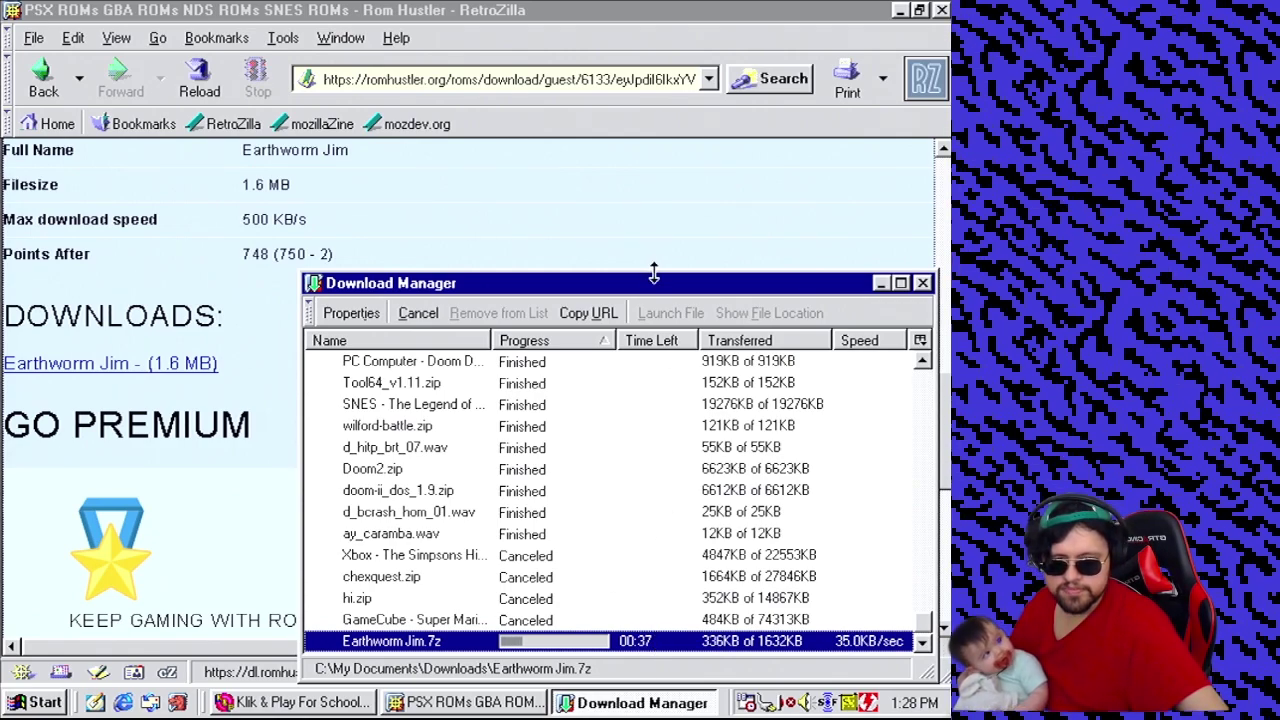
drag(632, 287, 537, 122)
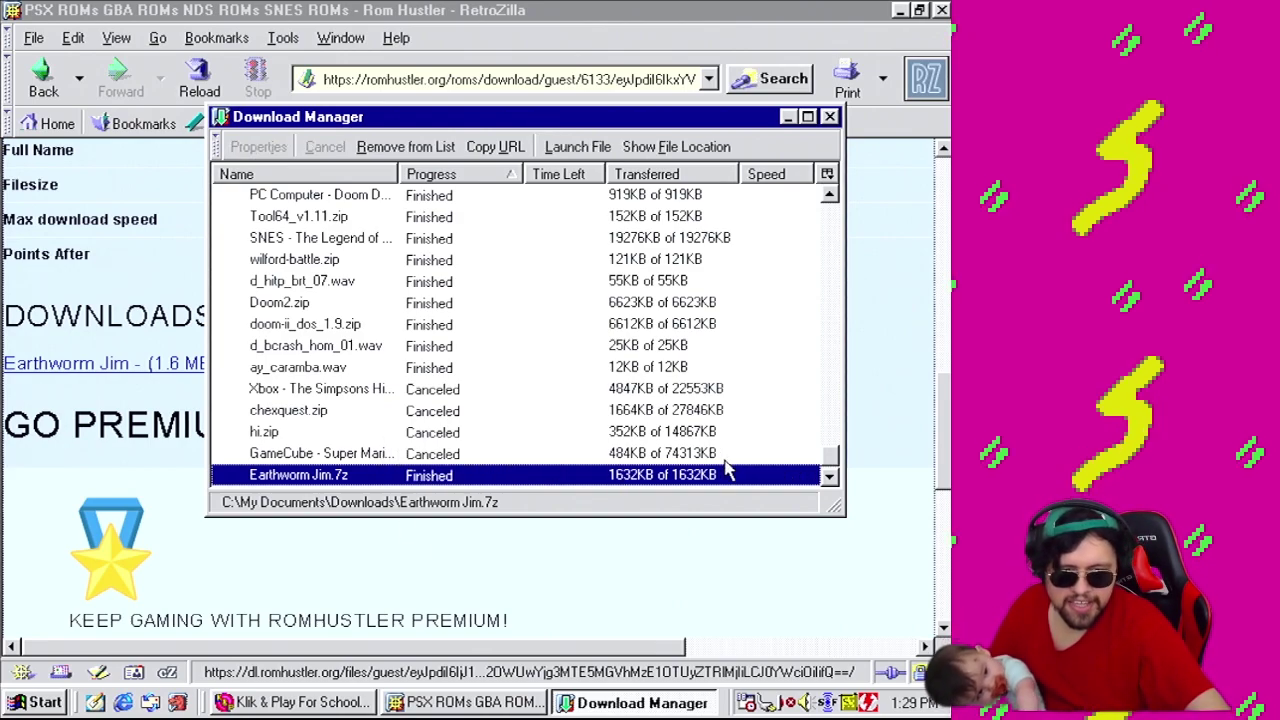
click(829, 116)
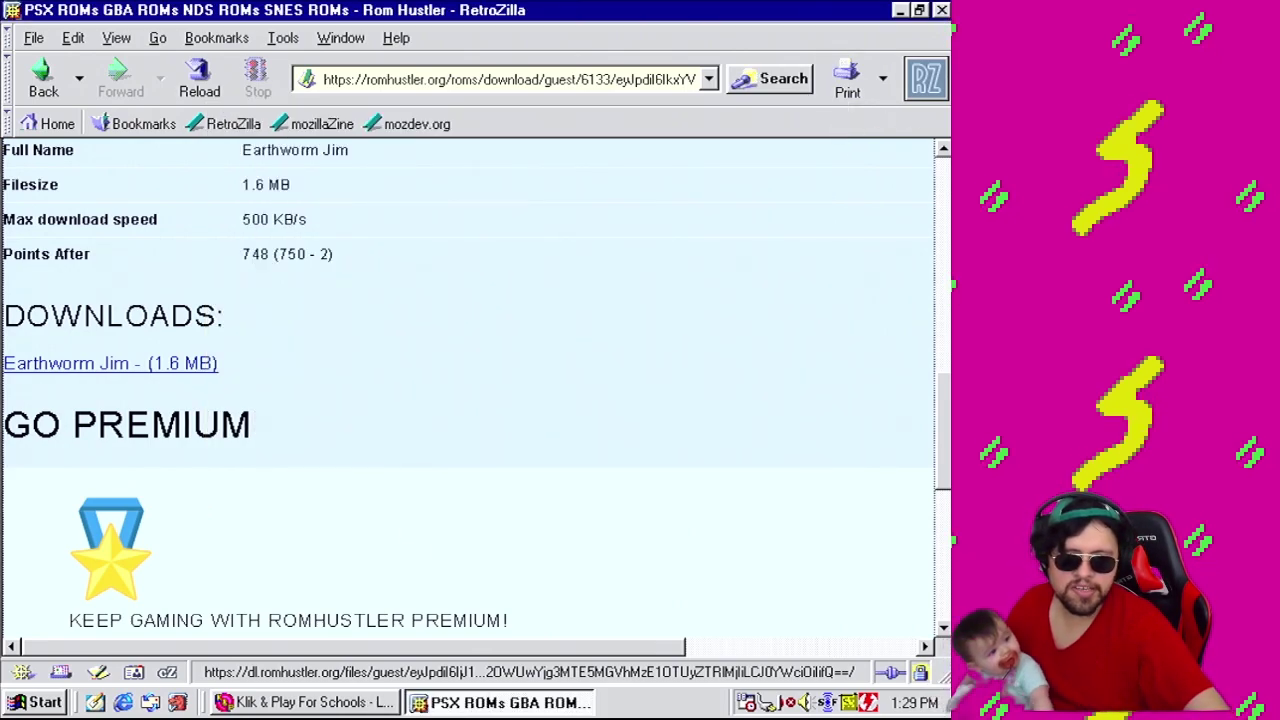
click(941, 10)
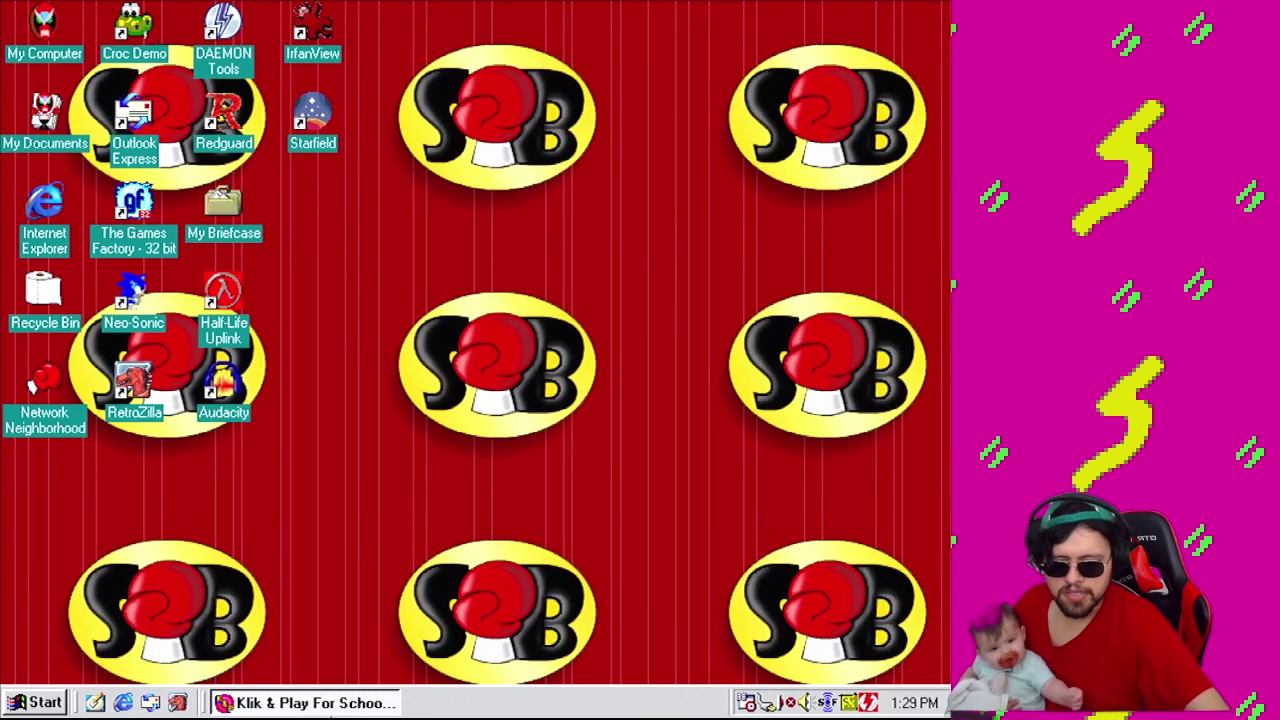
Switch to Klik & Play For Schools, save the Mother 4 game as Game1.gam and close the program.
click(340, 705)
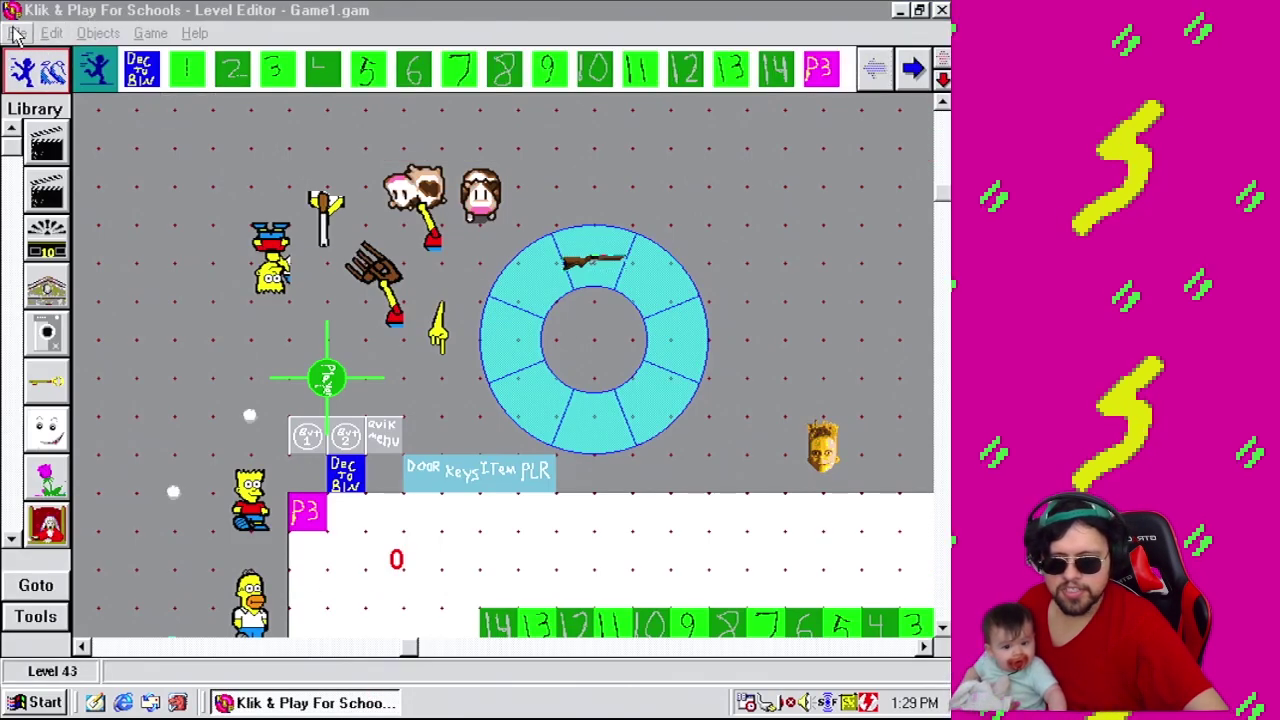
click(15, 33)
click(60, 106)
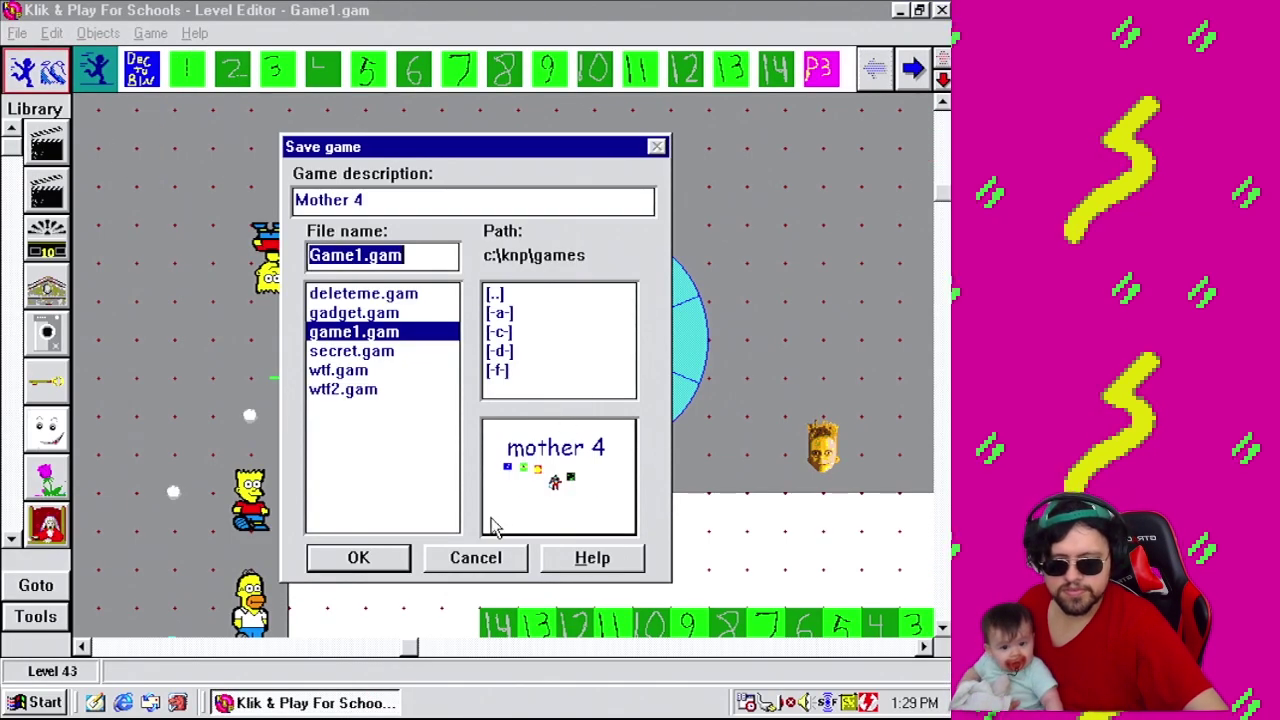
click(360, 556)
click(941, 9)
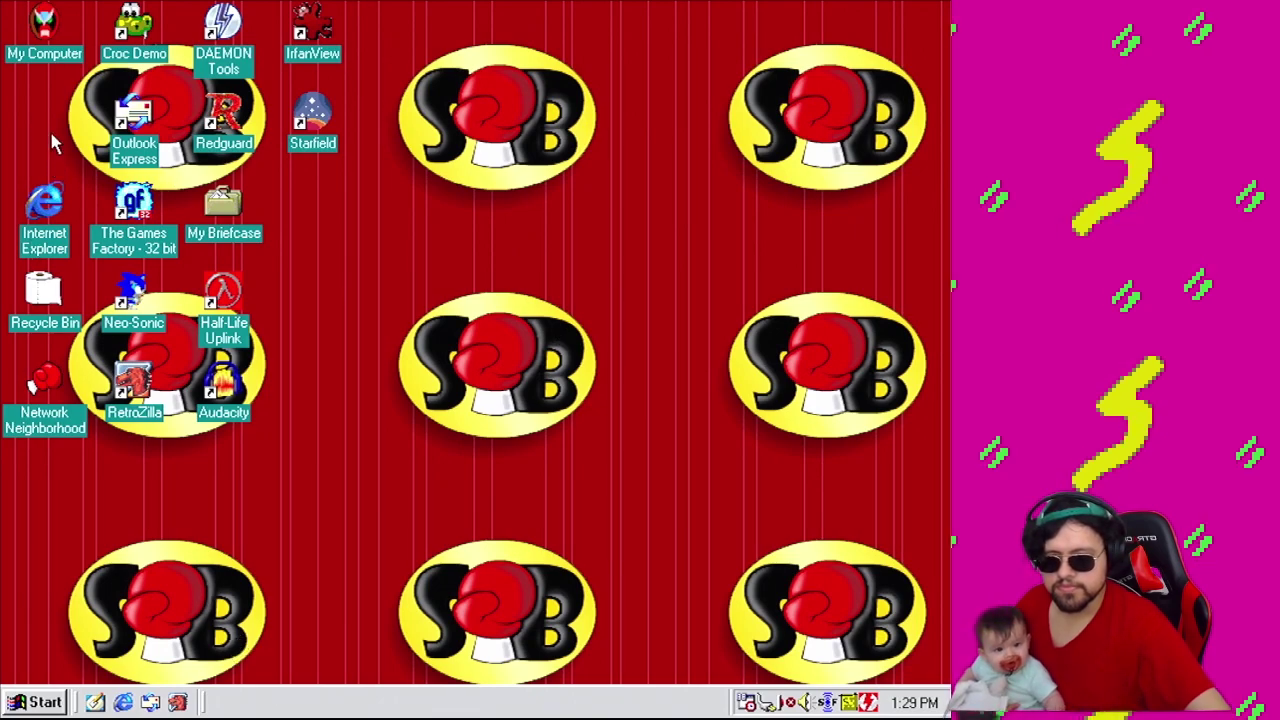
Open the My Documents folder, minimize its window and line up the desktop icons.
double_click(84, 145)
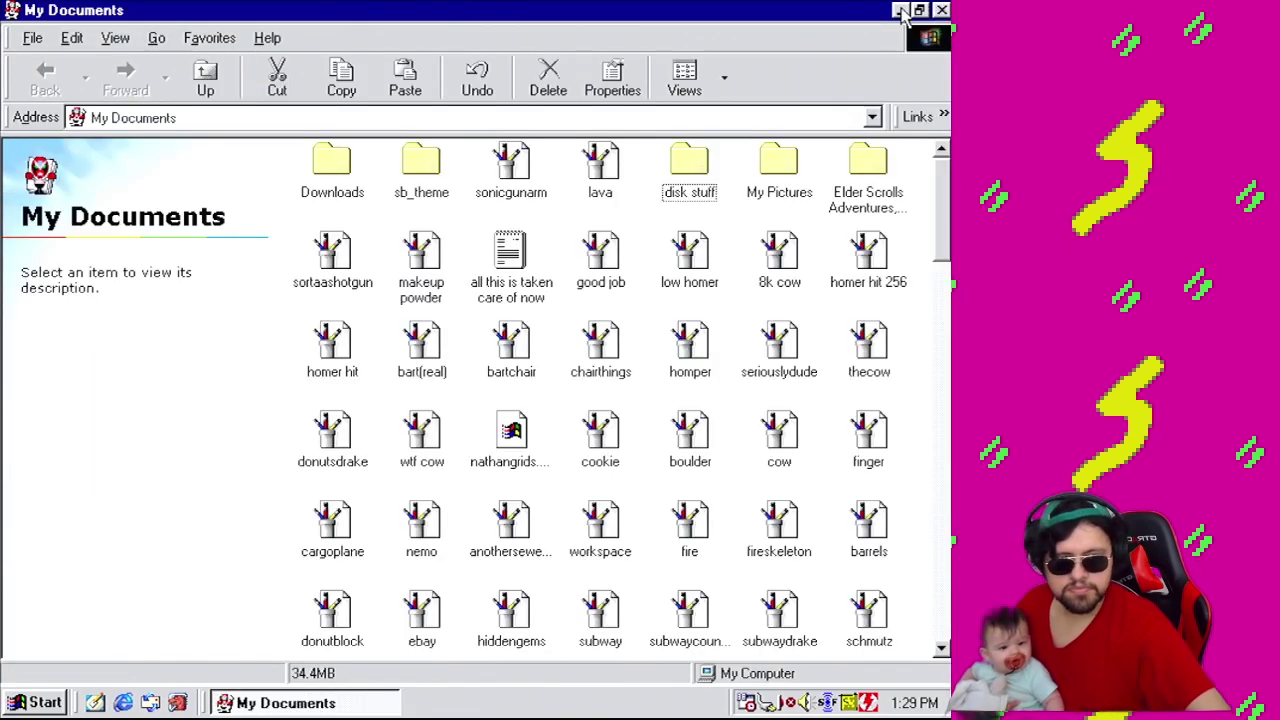
click(900, 11)
drag(72, 140, 60, 115)
right_click(447, 160)
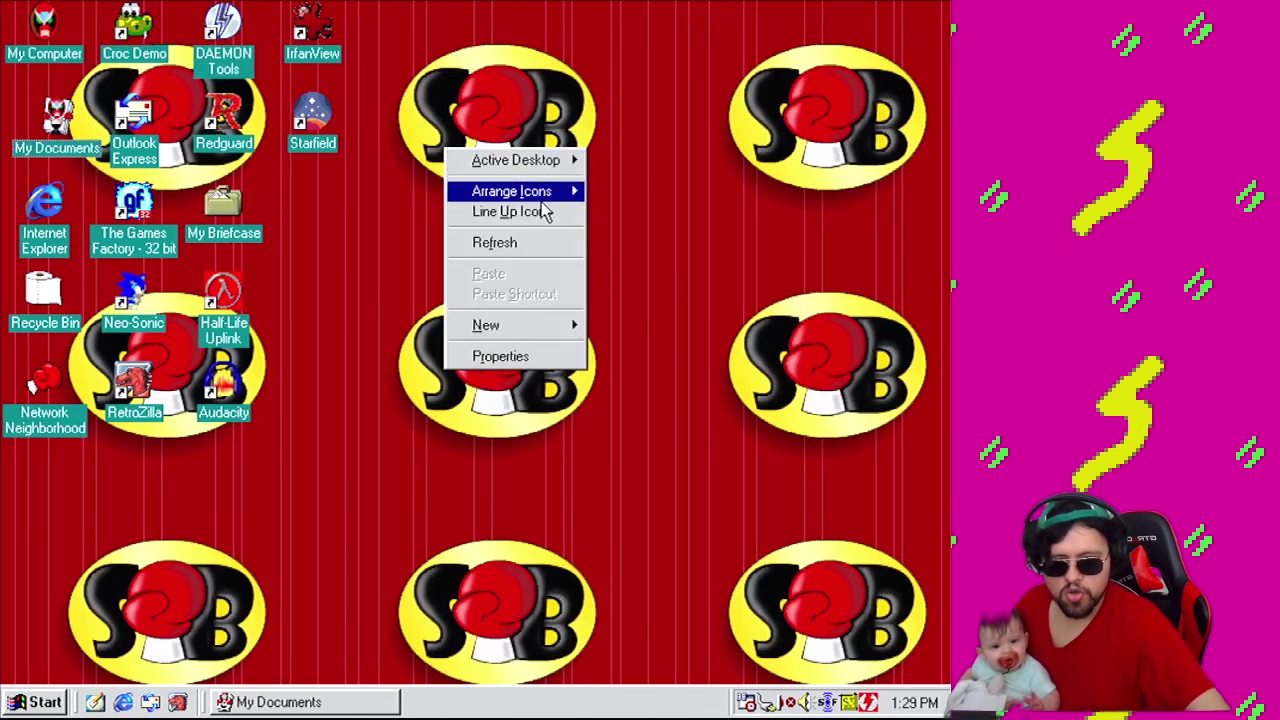
click(540, 213)
Extract Earthworm Jim.7z from the Downloads folder in My Documents to its own Earthworm Jim folder with 7-Zip.
click(275, 702)
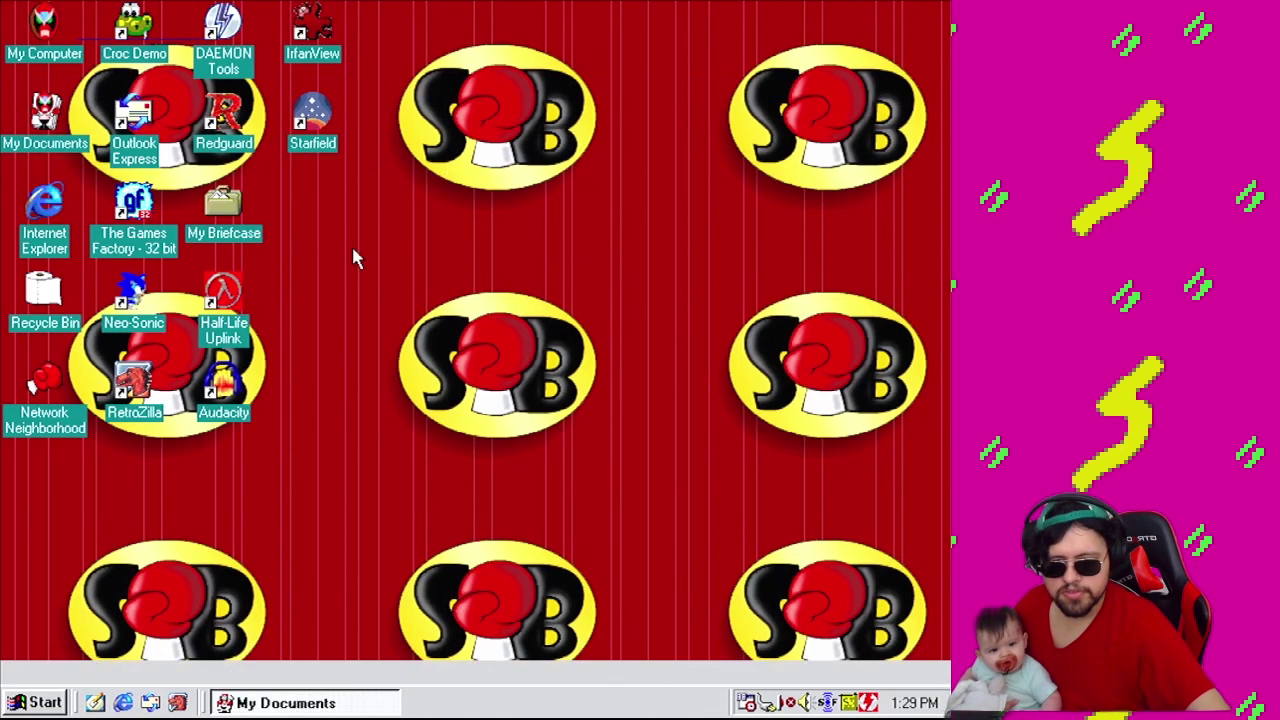
double_click(325, 165)
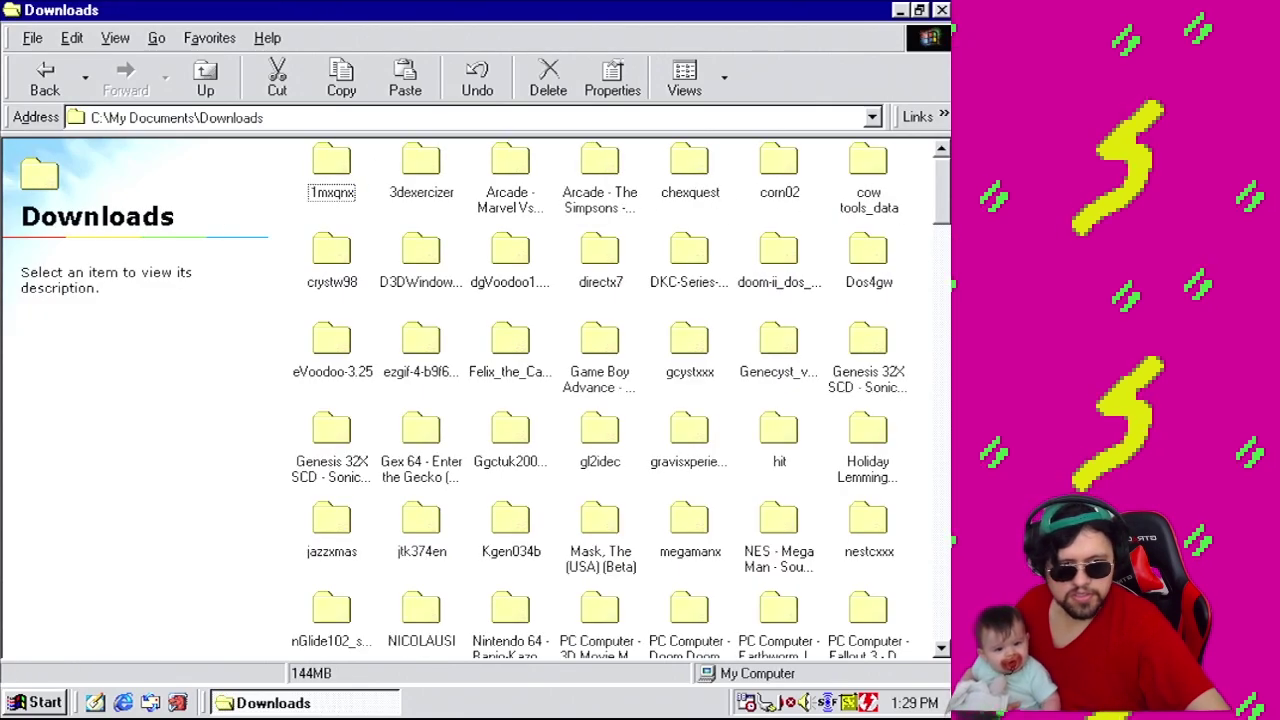
scroll(620, 400, down, 10)
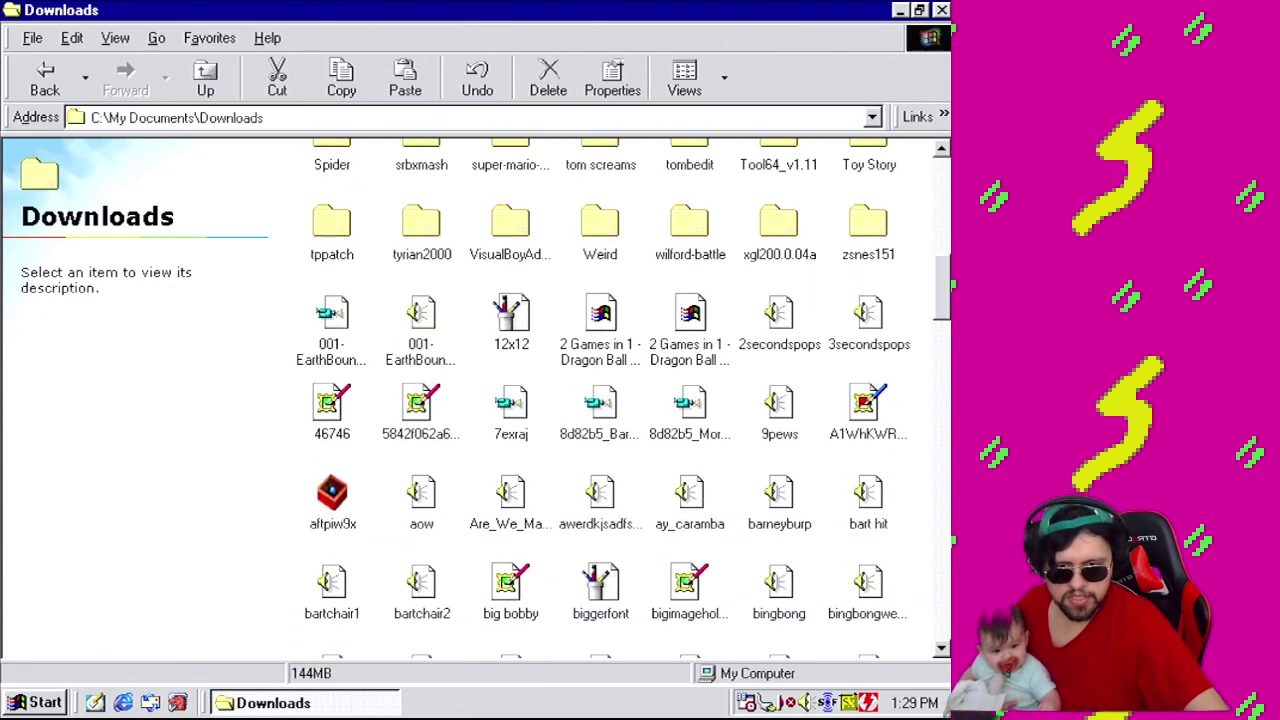
drag(940, 290, 943, 408)
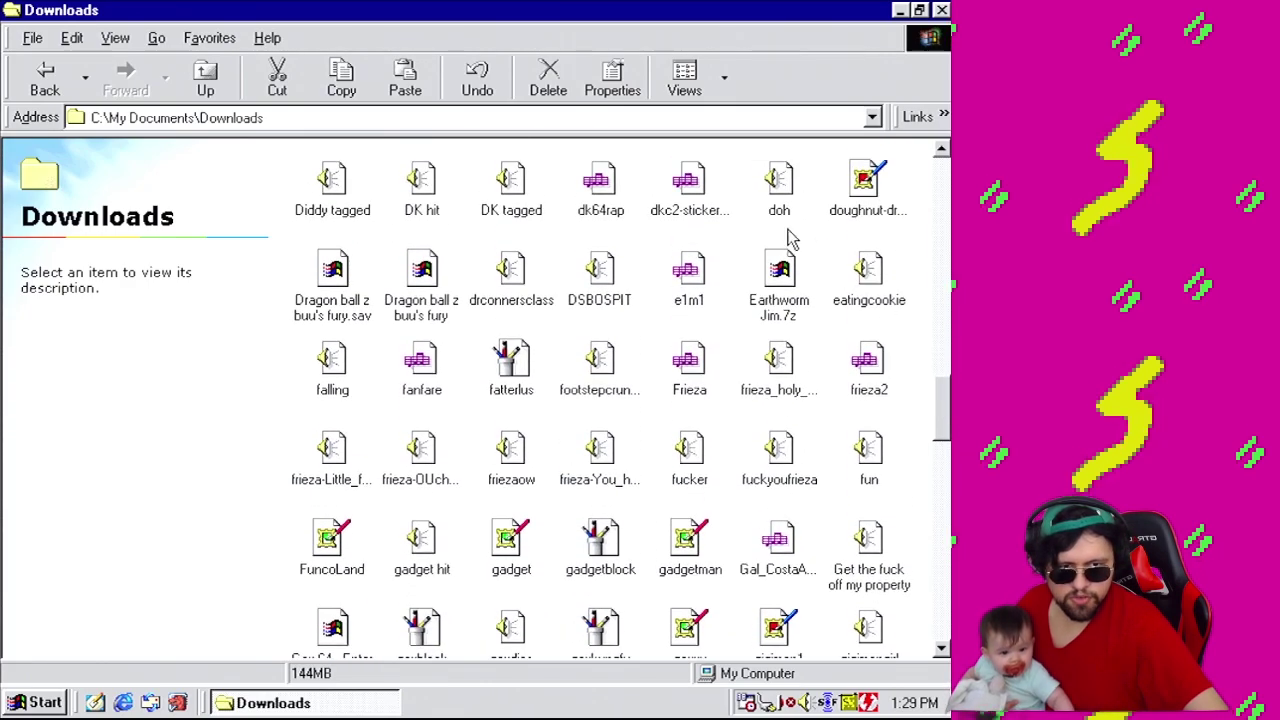
click(779, 268)
right_click(784, 256)
mouse_move(826, 289)
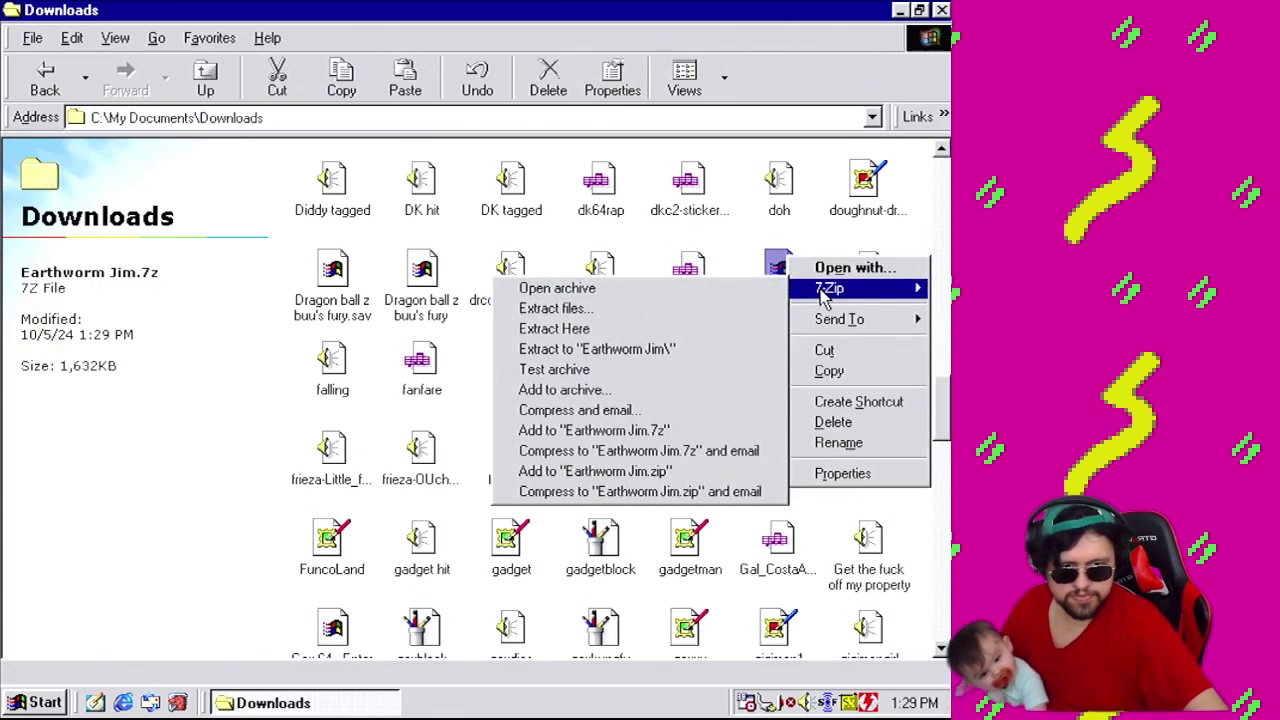
click(666, 349)
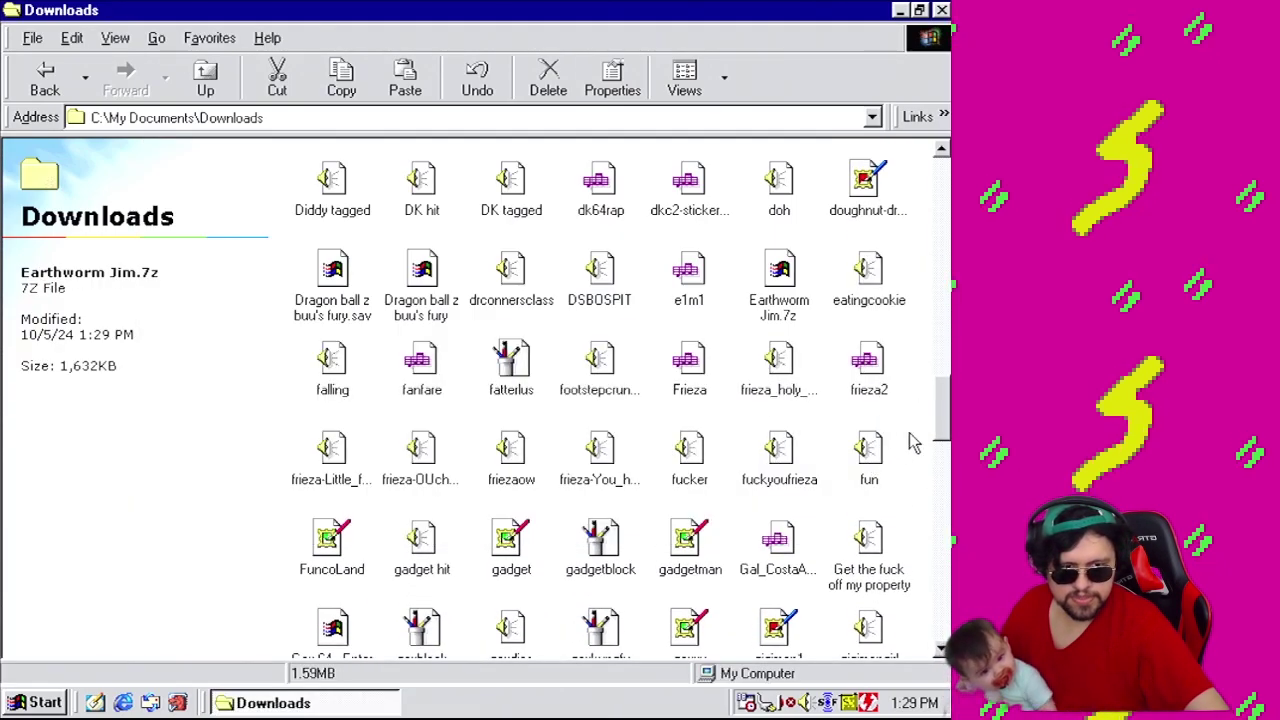
Open the extracted Earthworm Jim folder and select the Earthworm Jim (U) [!].bin file.
drag(940, 440, 885, 390)
click(944, 645)
double_click(779, 350)
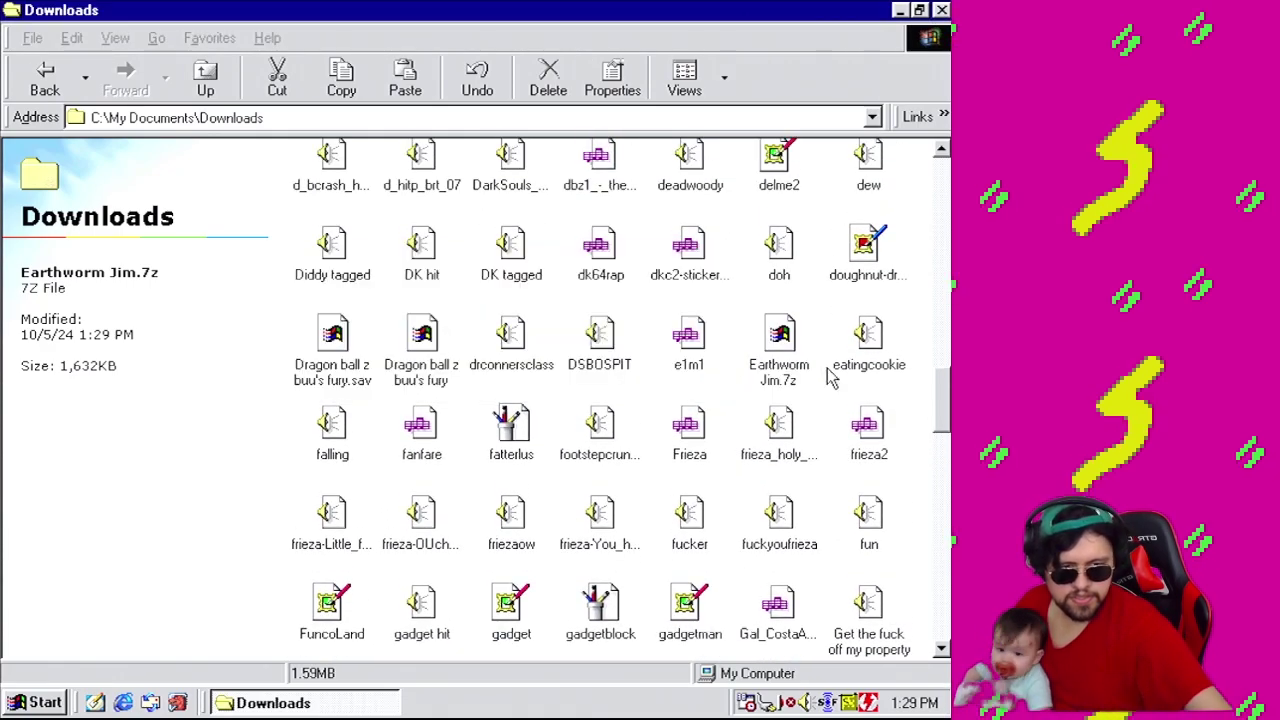
double_click(421, 613)
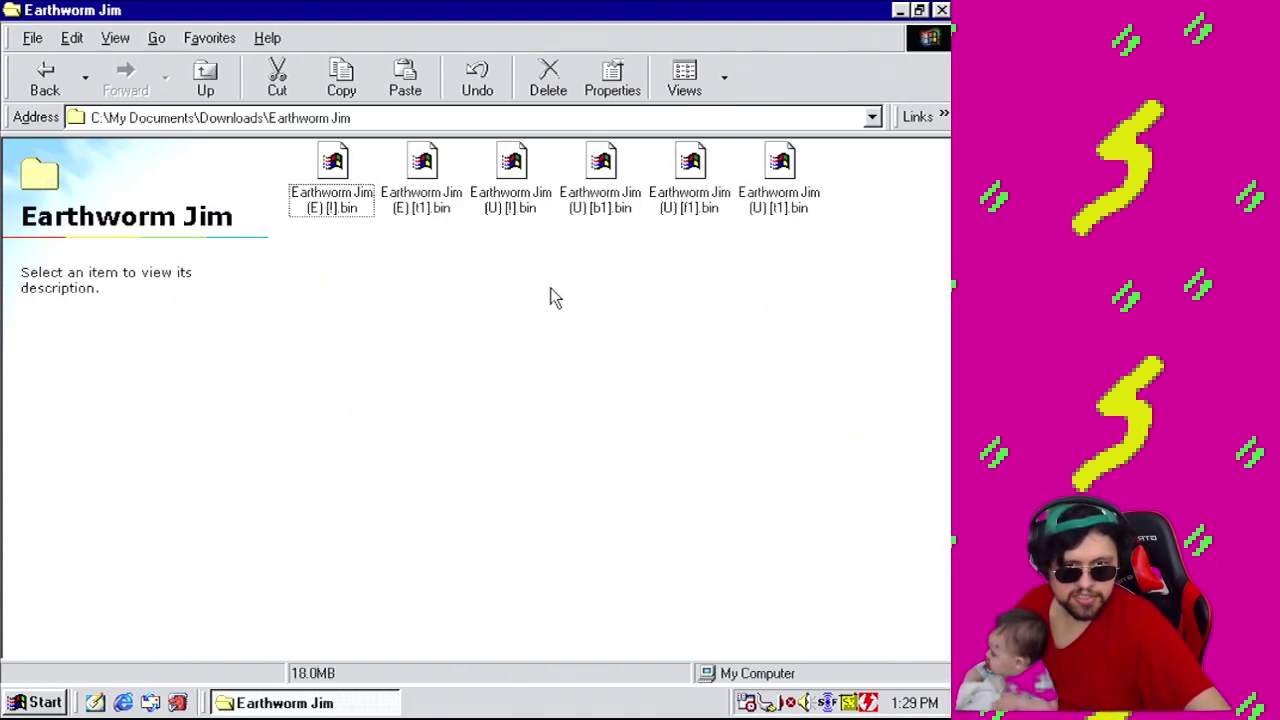
click(508, 195)
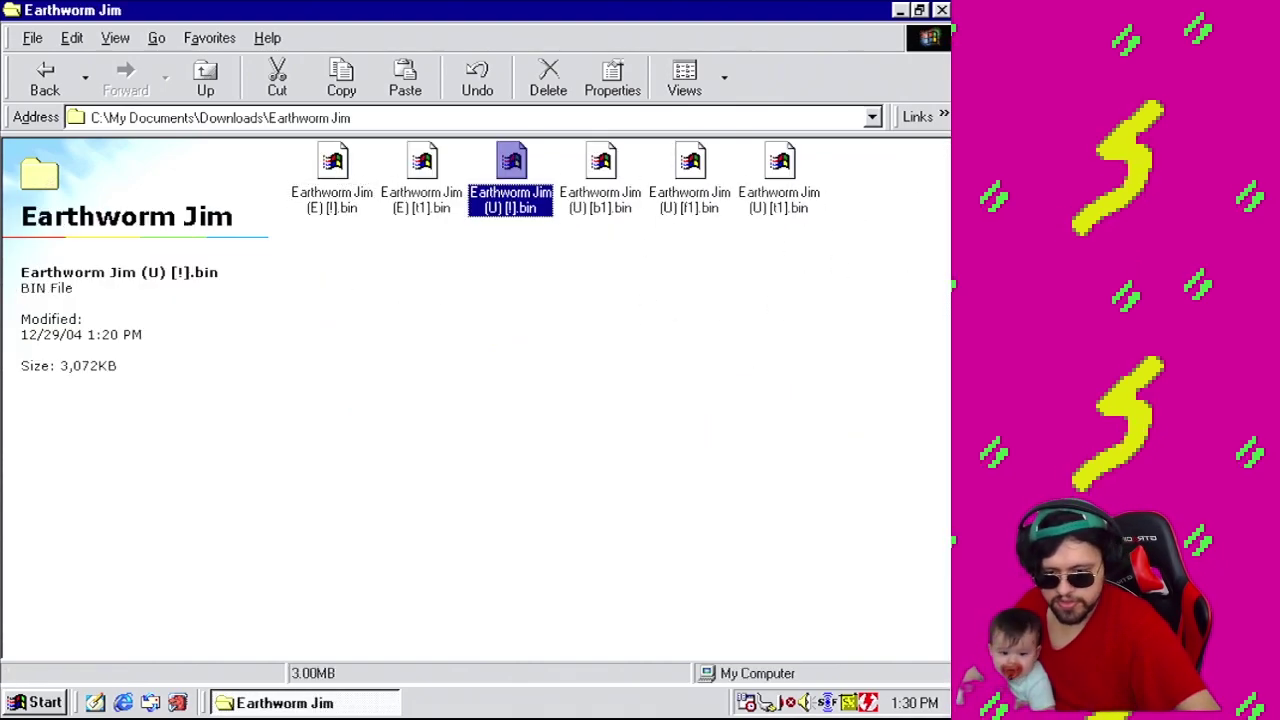
Check the Genecyst_vX.XX folder in Downloads, and open the gcystxxx emulator folder instead.
click(205, 80)
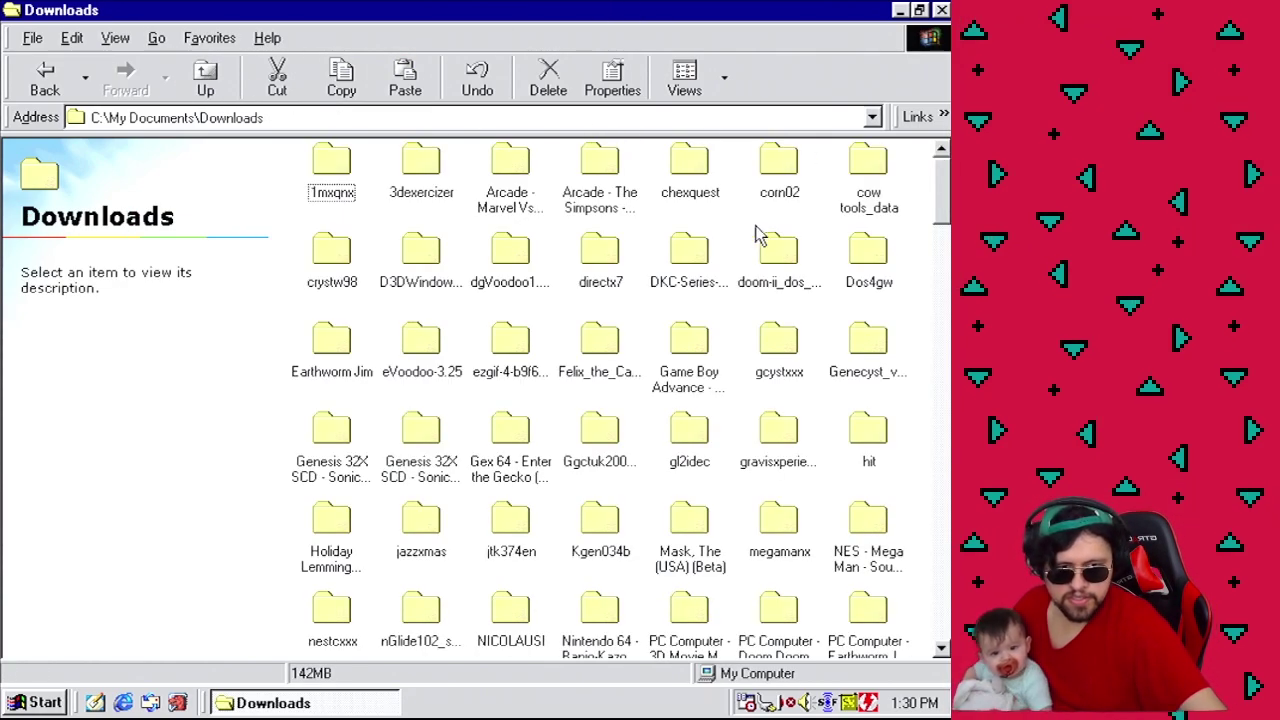
click(866, 337)
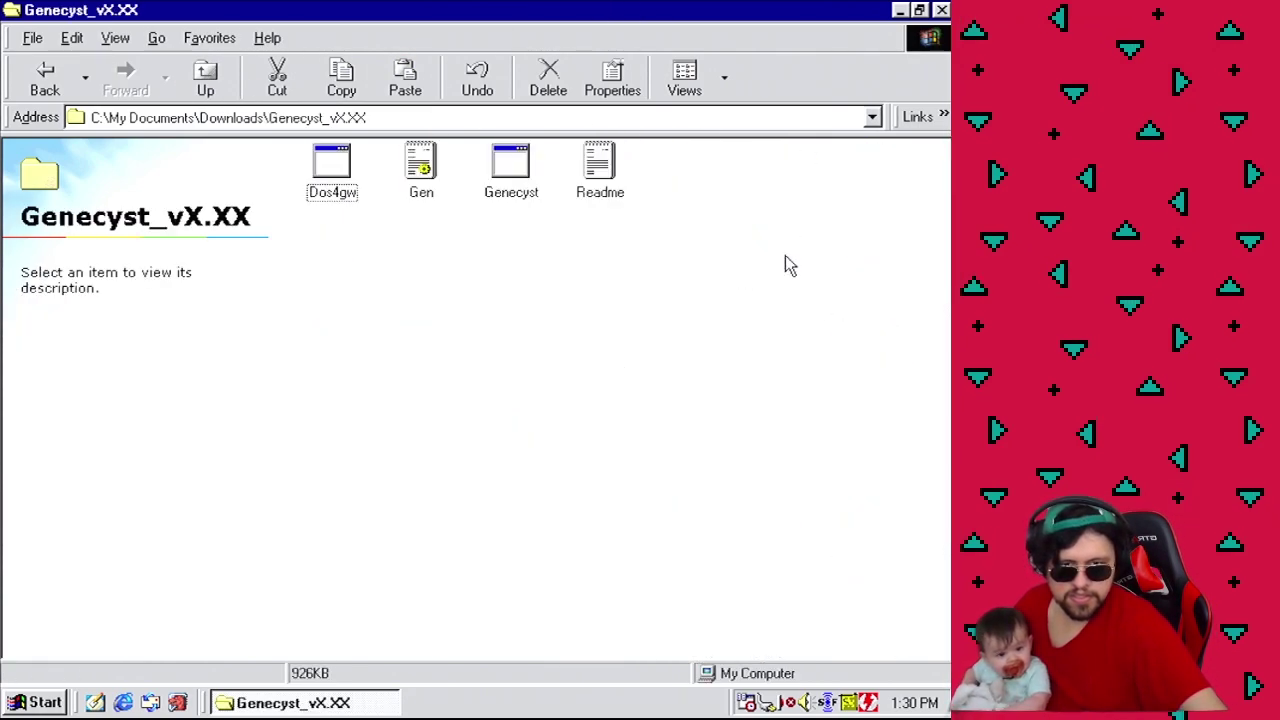
click(218, 92)
click(785, 340)
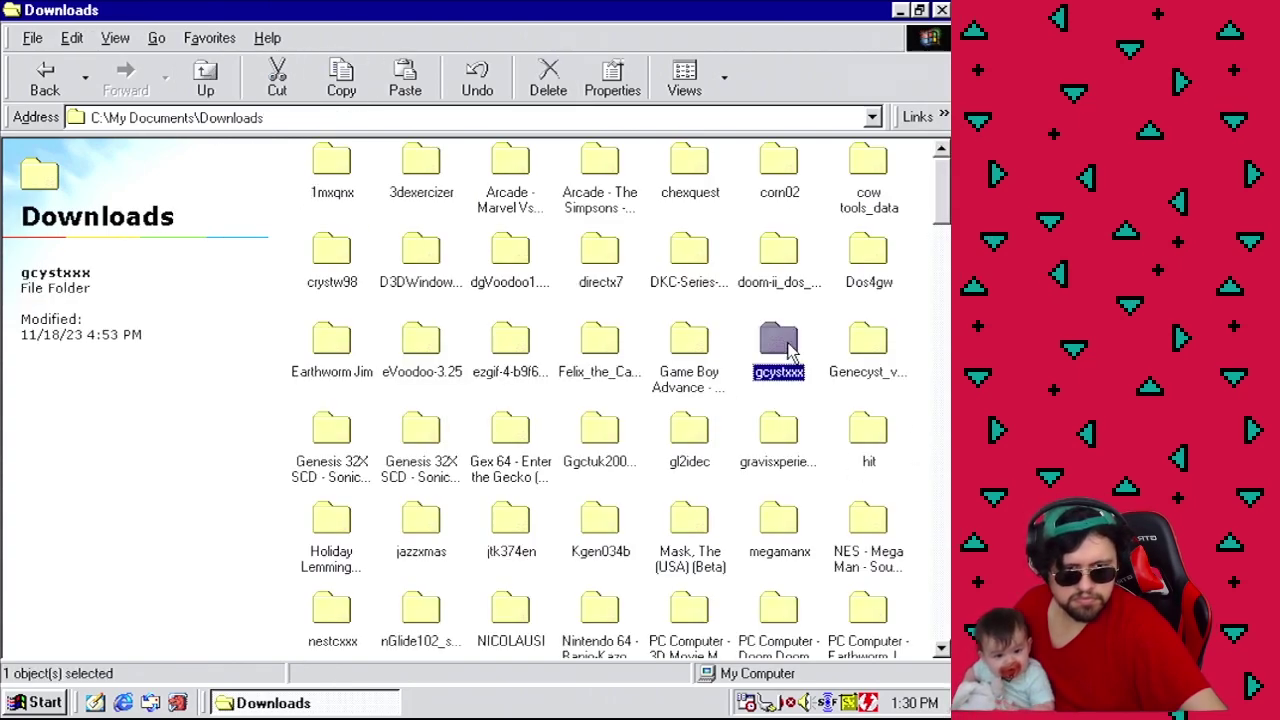
double_click(790, 340)
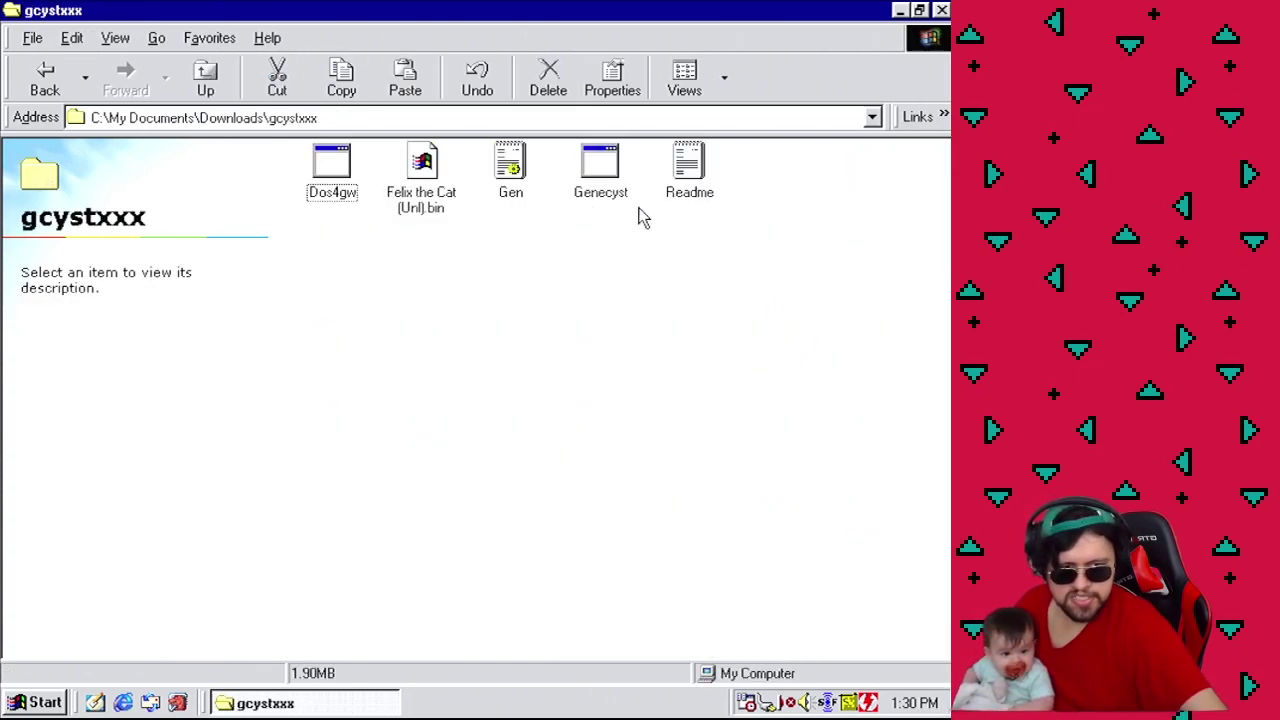
Recheck the Genecyst_vX.XX folder in Downloads, return to gcystxxx and paste Earthworm Jim (U) [!].bin into it.
click(205, 78)
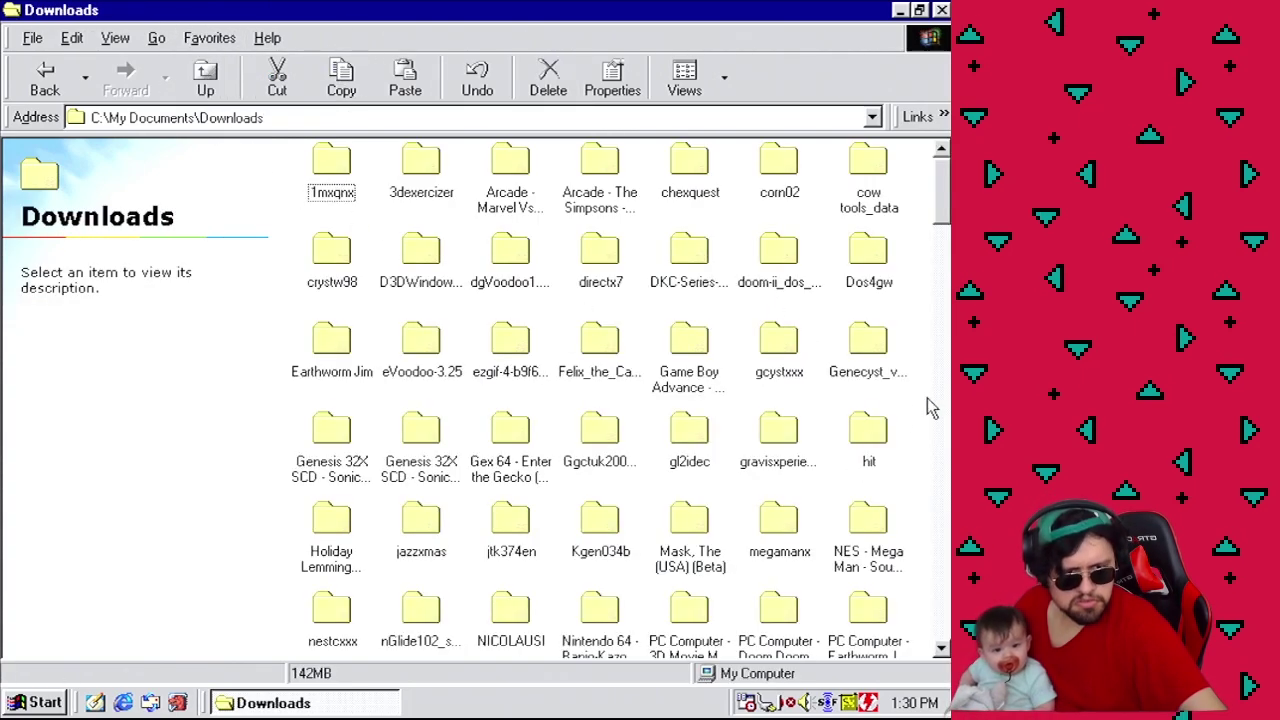
click(870, 345)
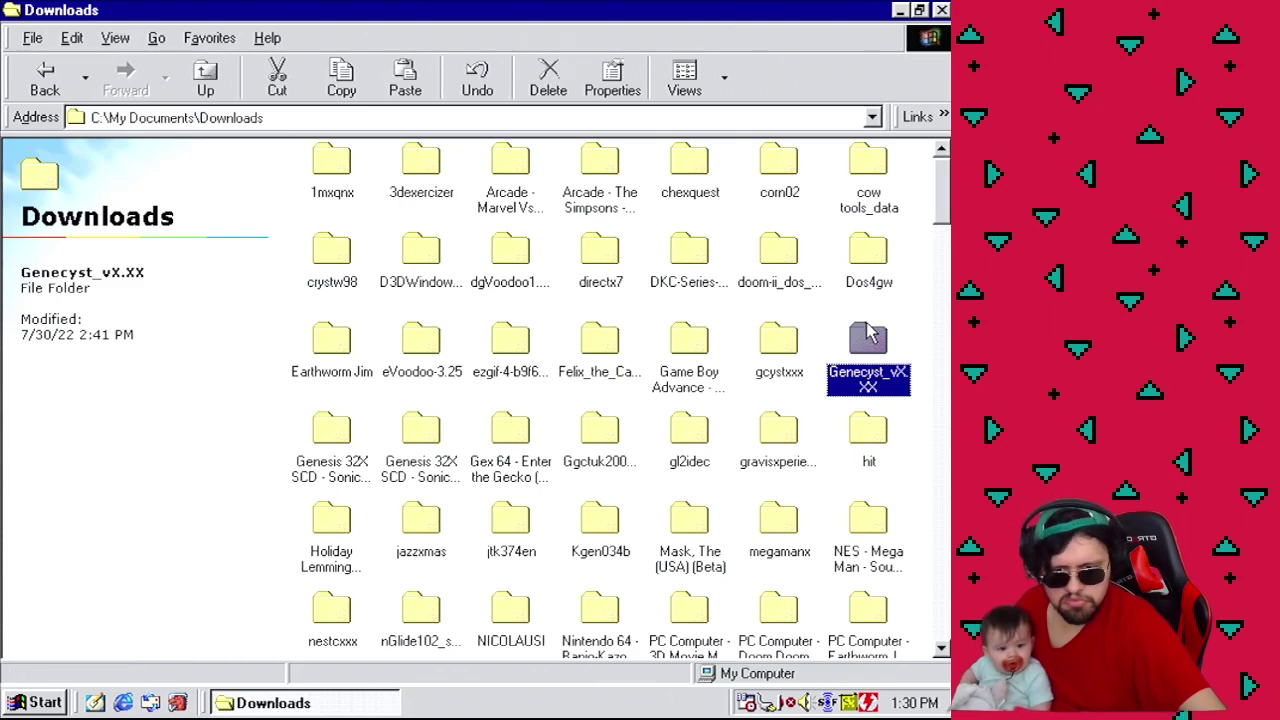
click(779, 342)
double_click(875, 345)
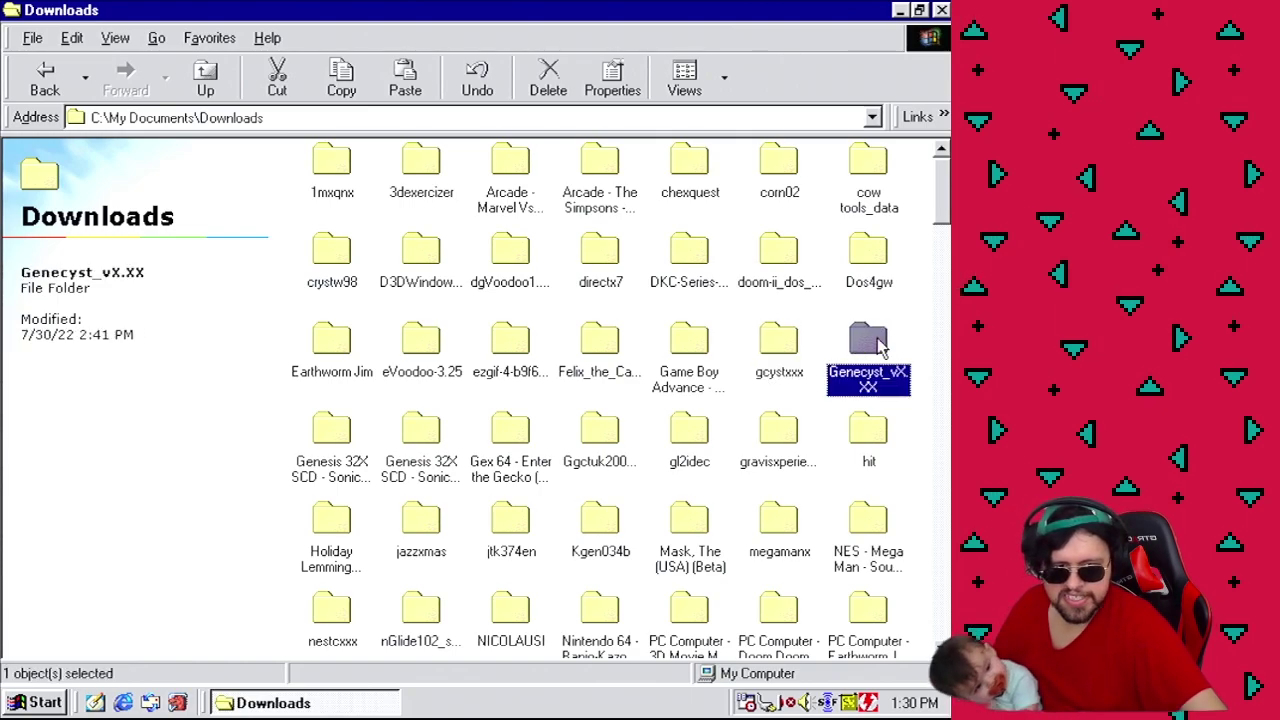
click(207, 88)
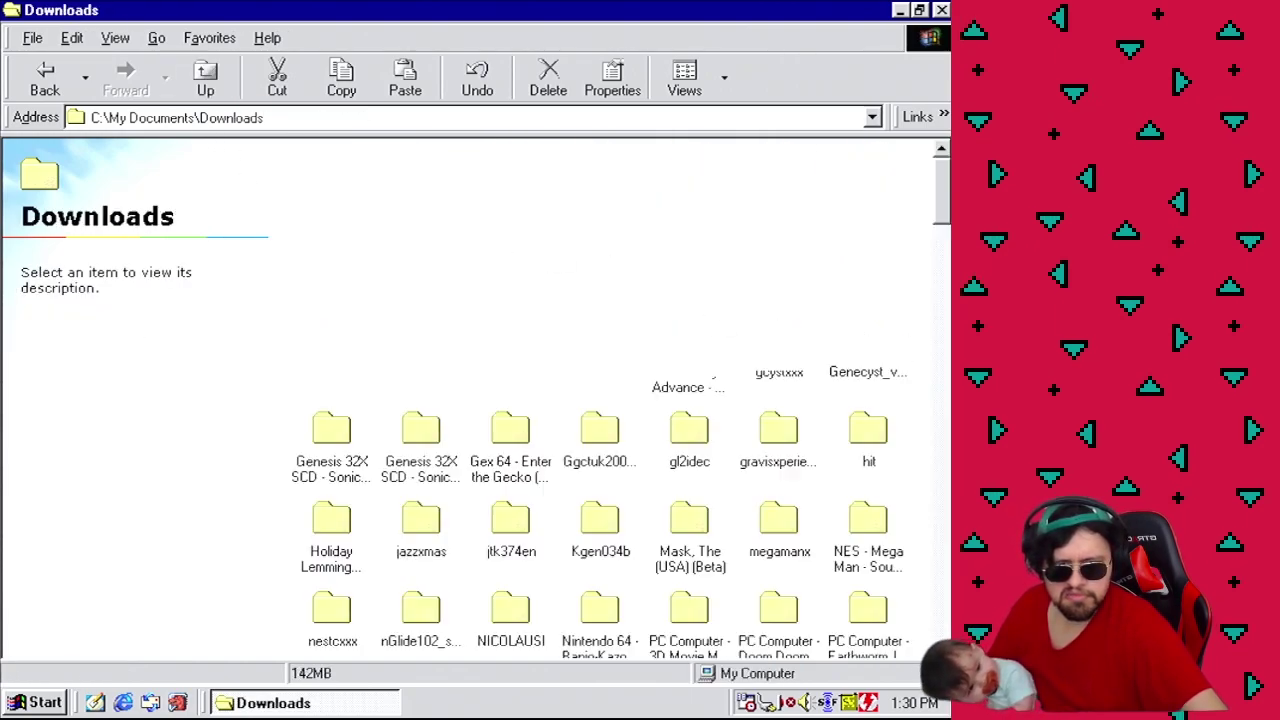
double_click(779, 342)
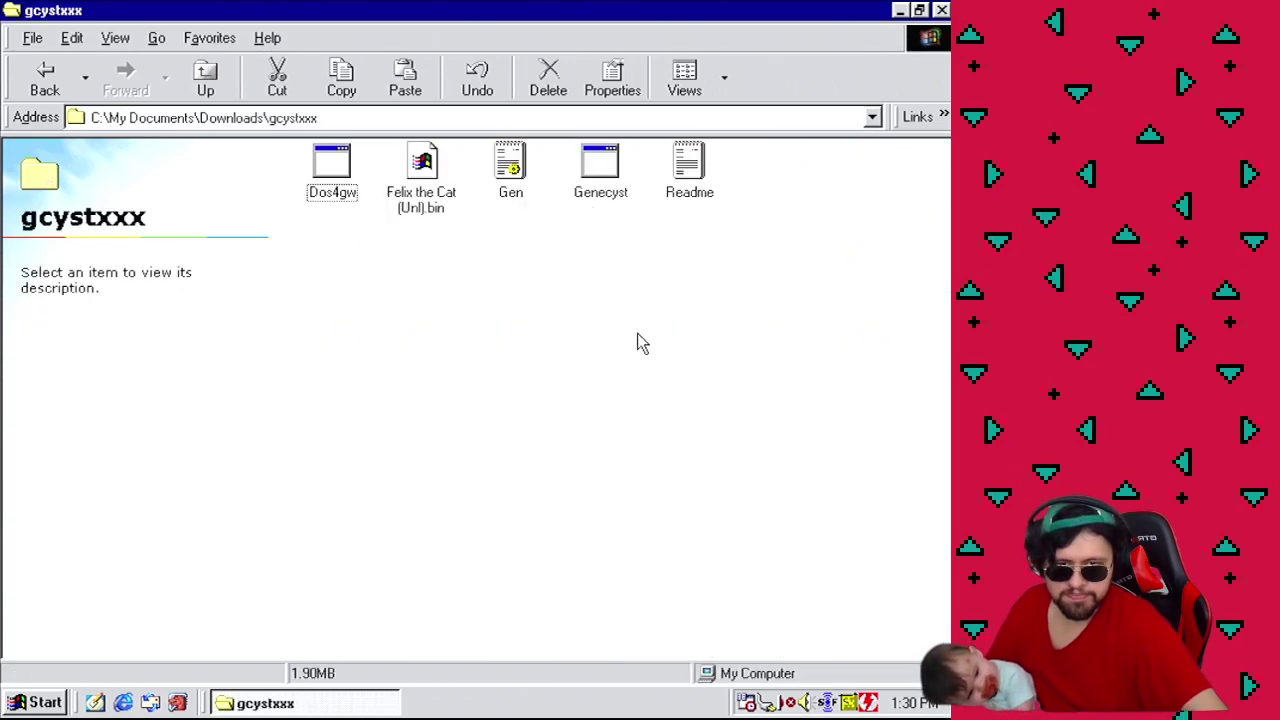
right_click(399, 301)
click(485, 457)
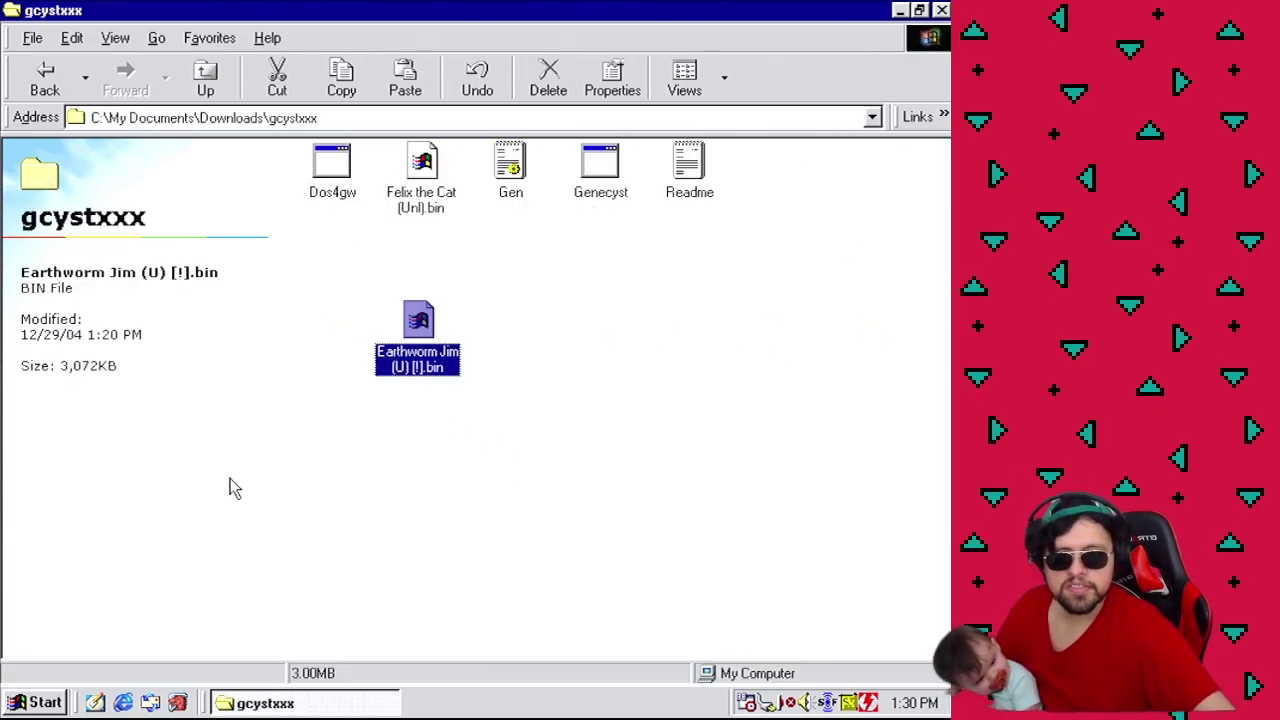
Launch the Genecyst emulator from gcystxxx and load the Earthworm Jim (U) [!].bin ROM.
double_click(612, 176)
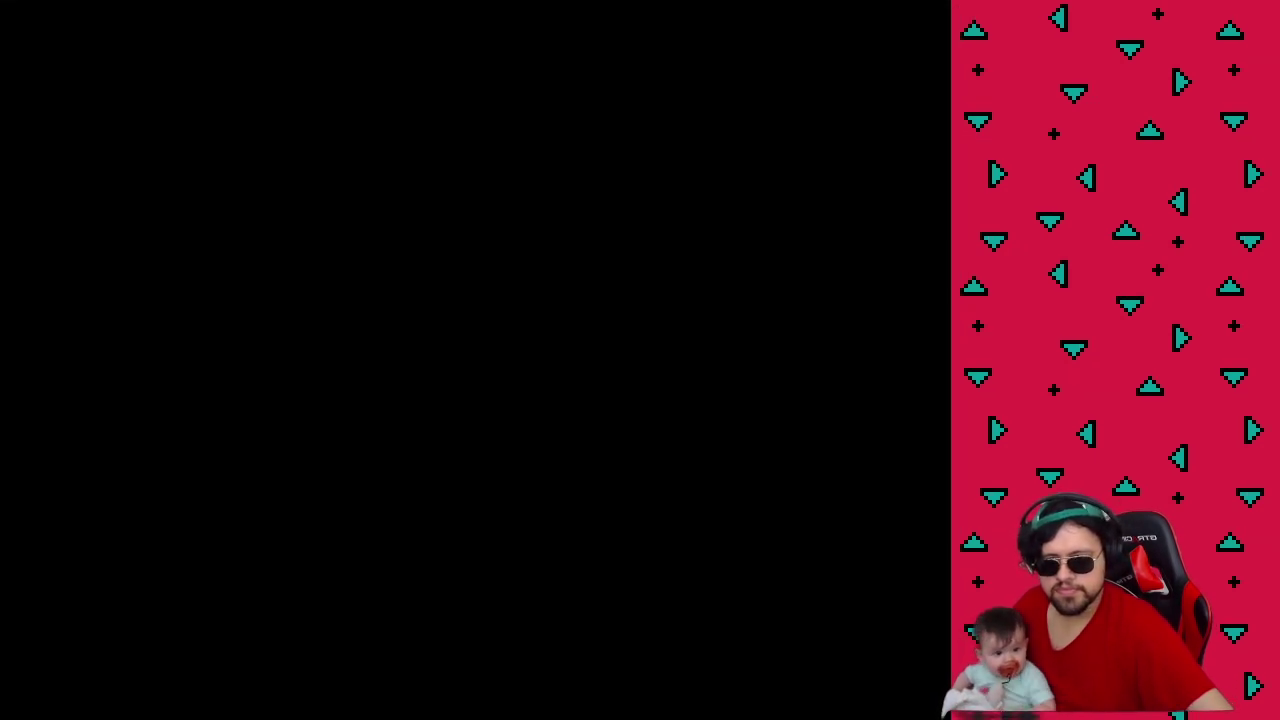
click(66, 55)
click(80, 84)
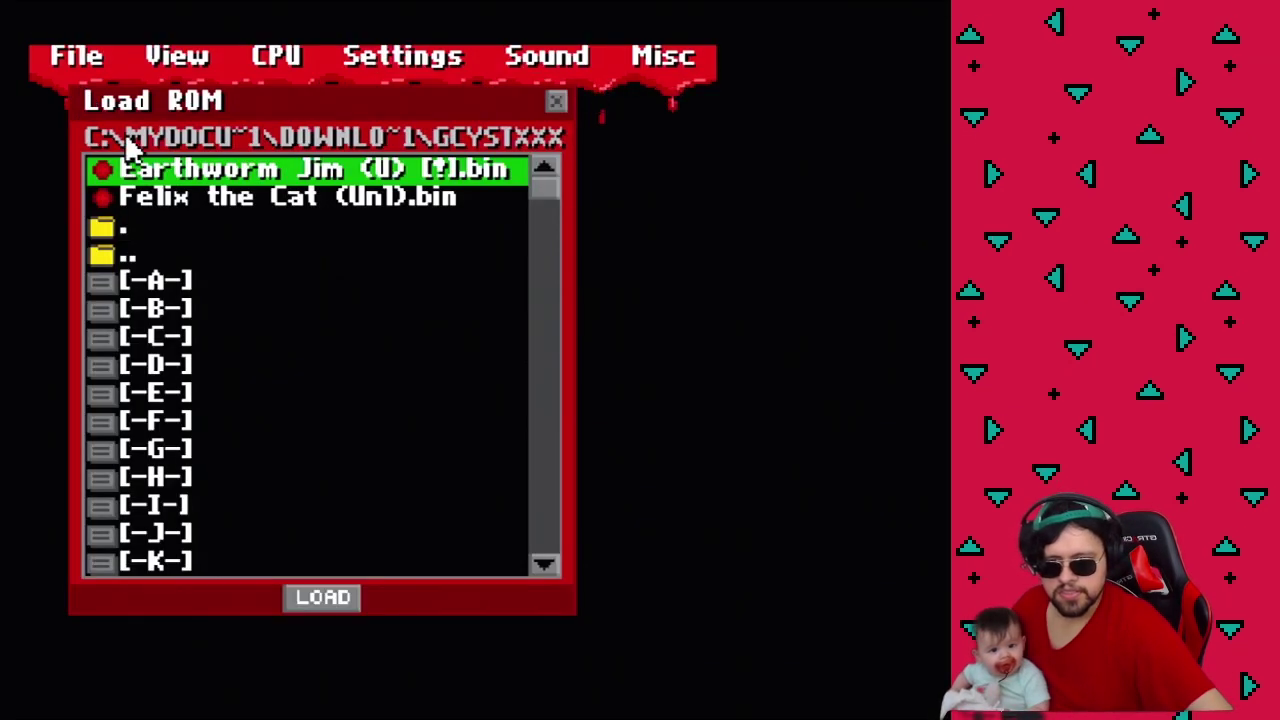
double_click(255, 172)
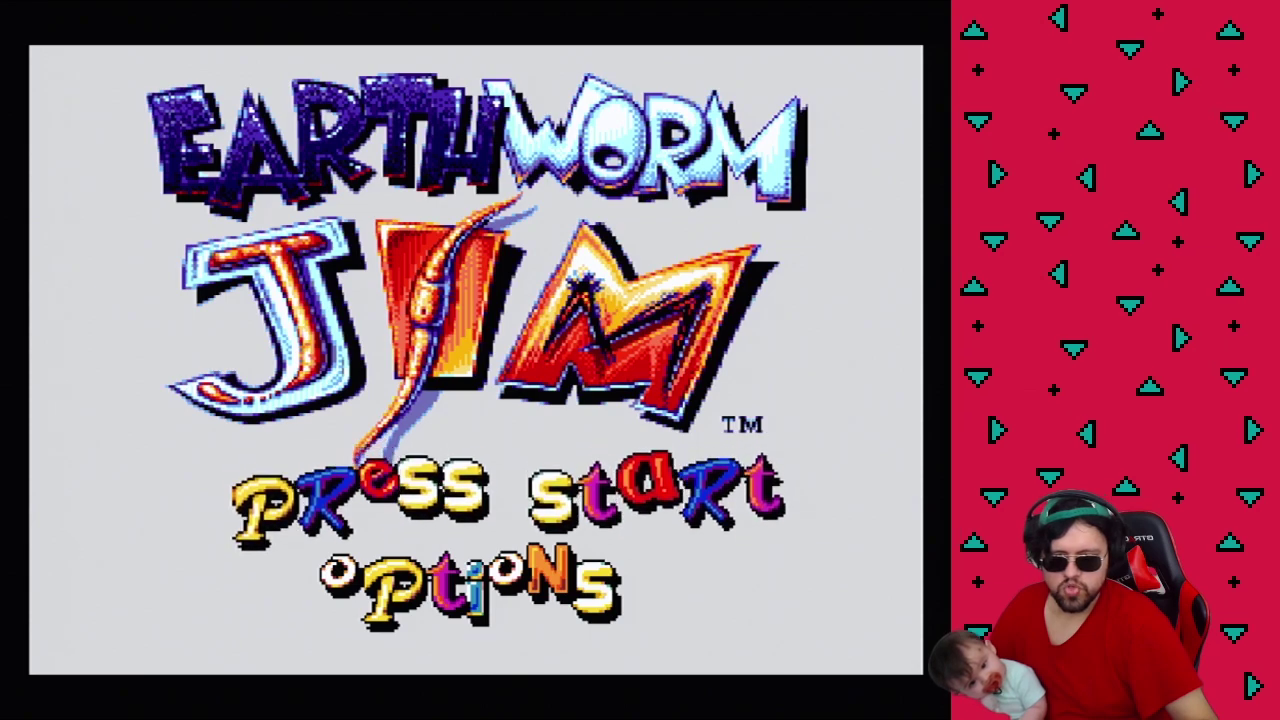
Start the game and try out Jim's walking, jumping and shooting around the cow sign.
key(Return)
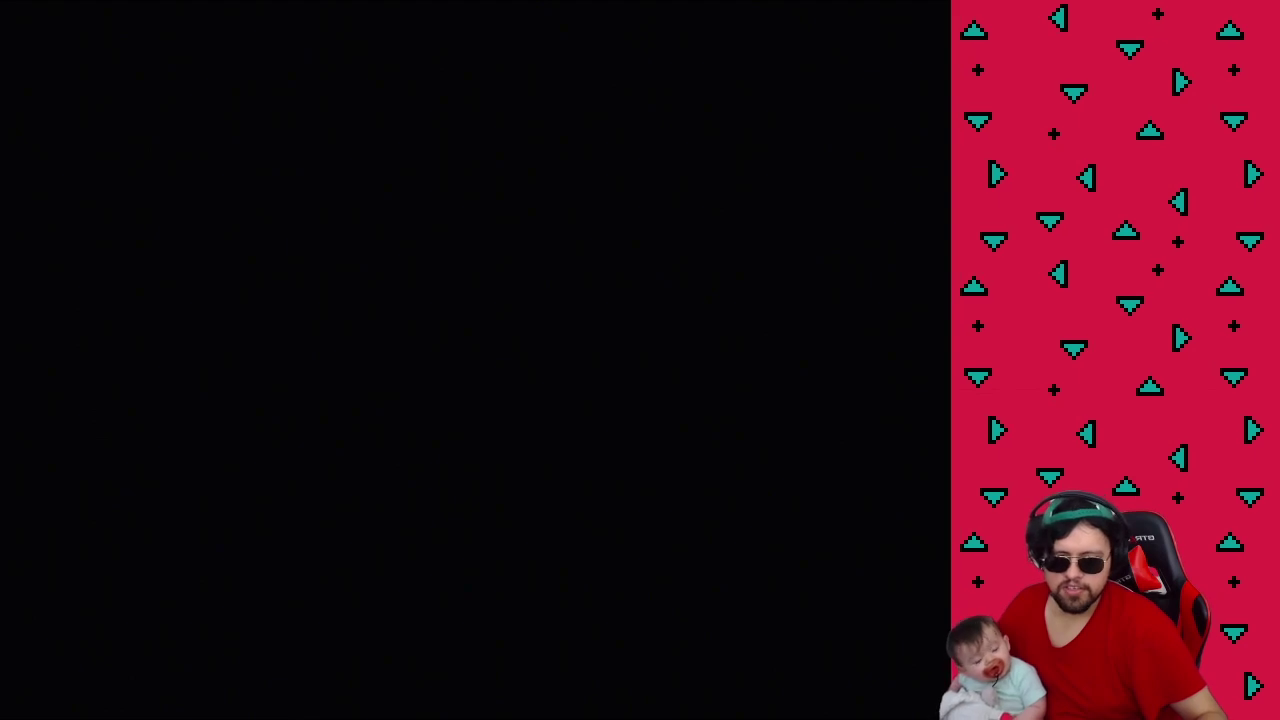
key(Right)
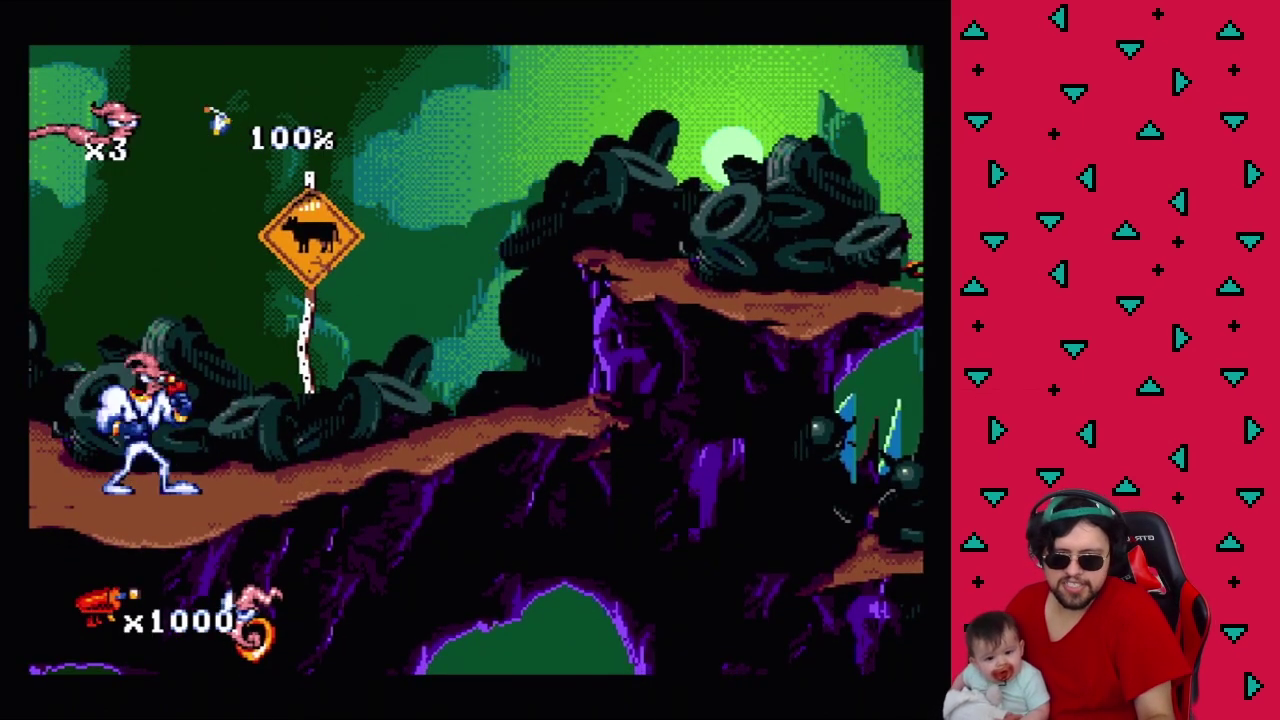
key(Left)
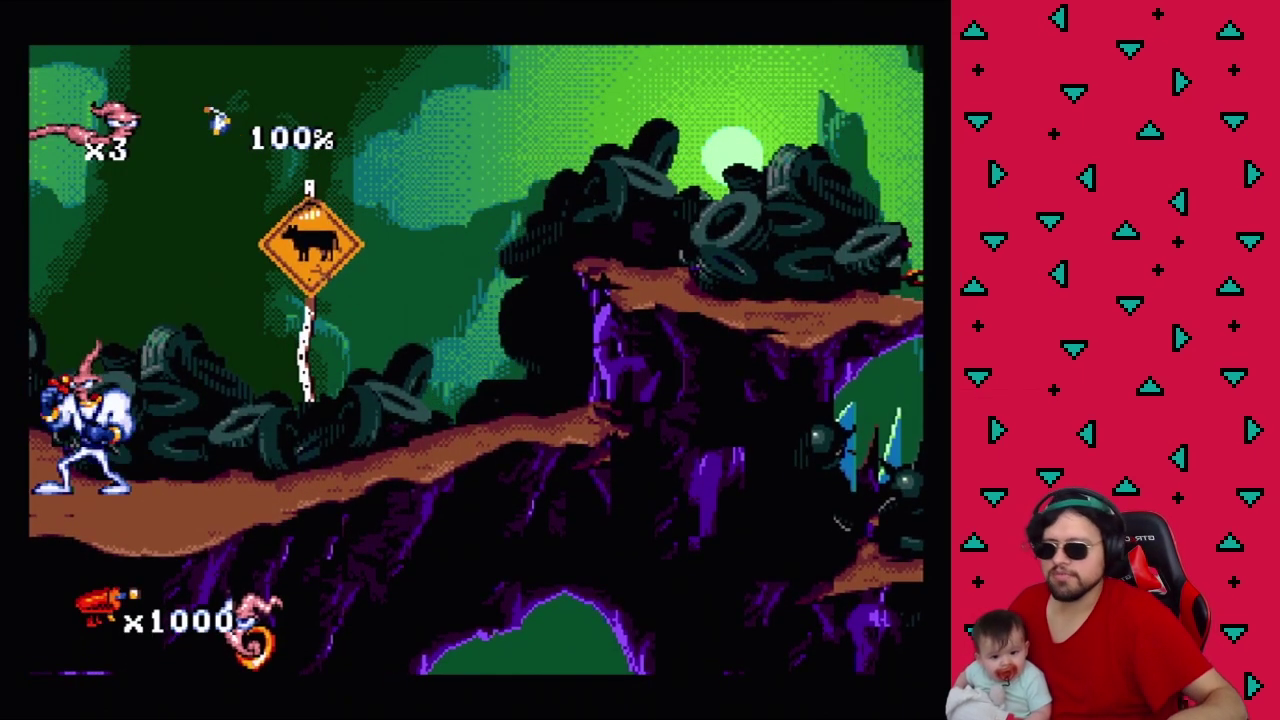
key(Right)
key(Right)
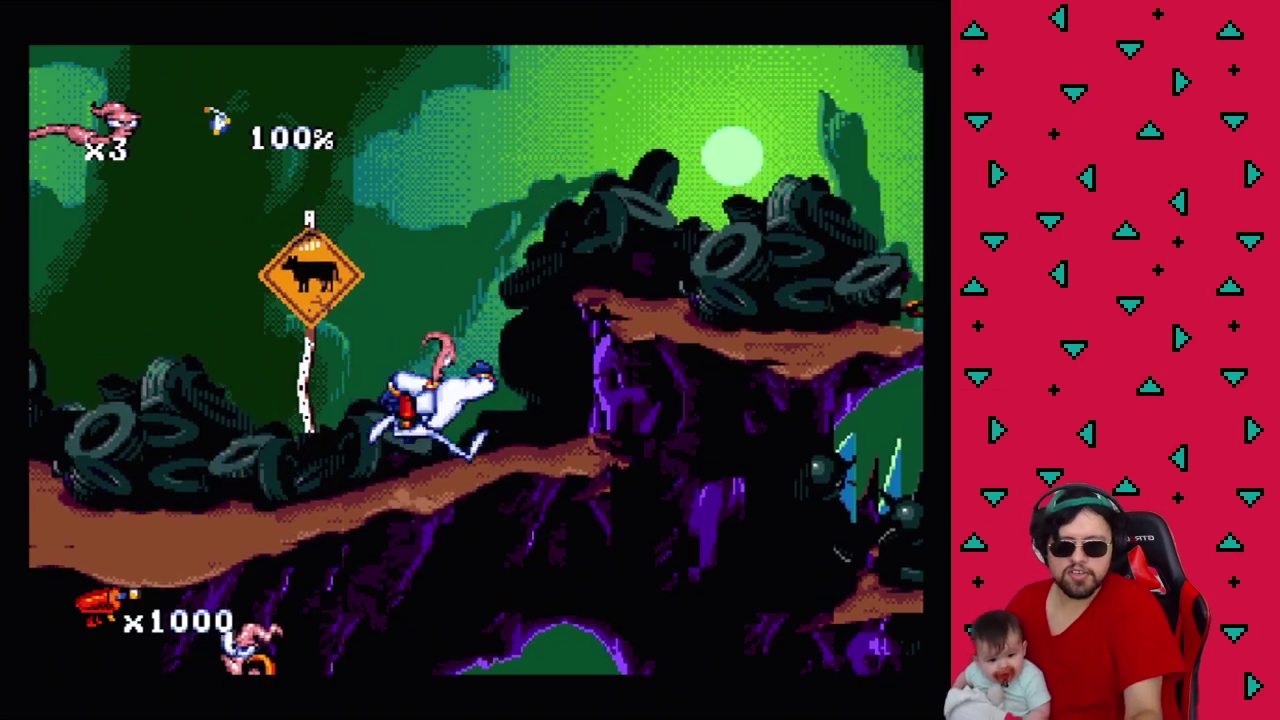
key(space)
key(space)
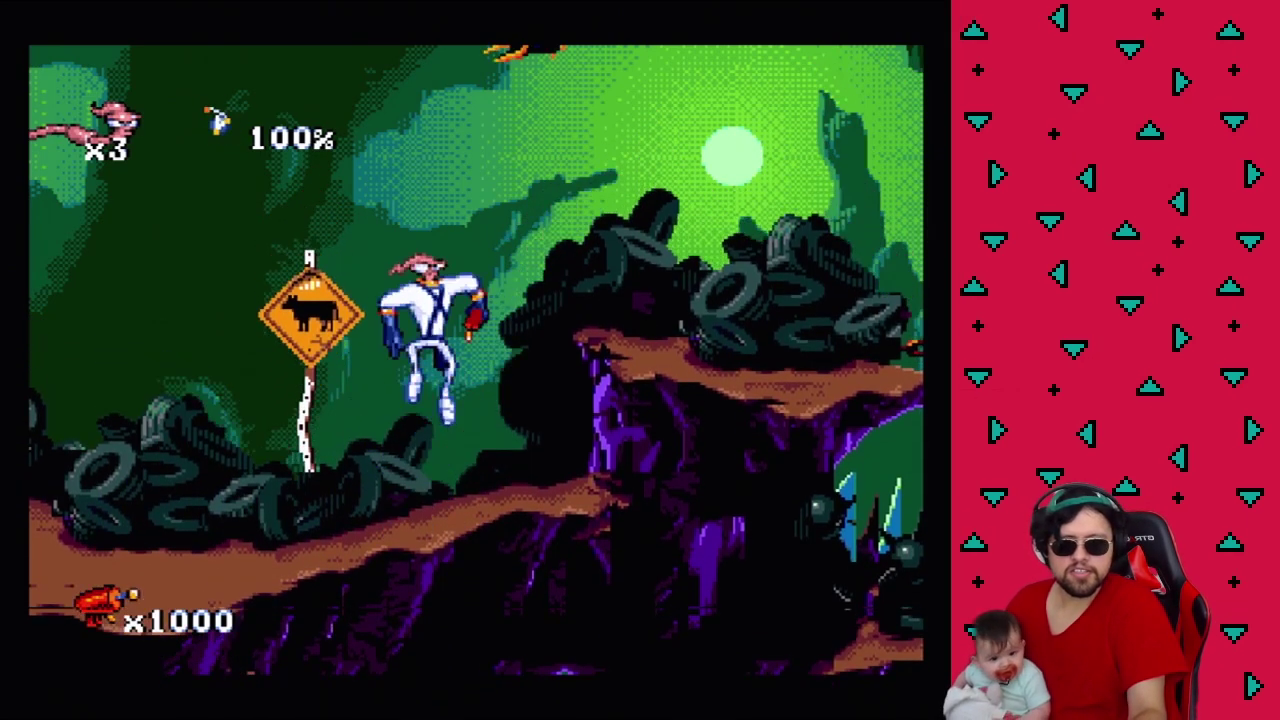
key(Left)
key(x)
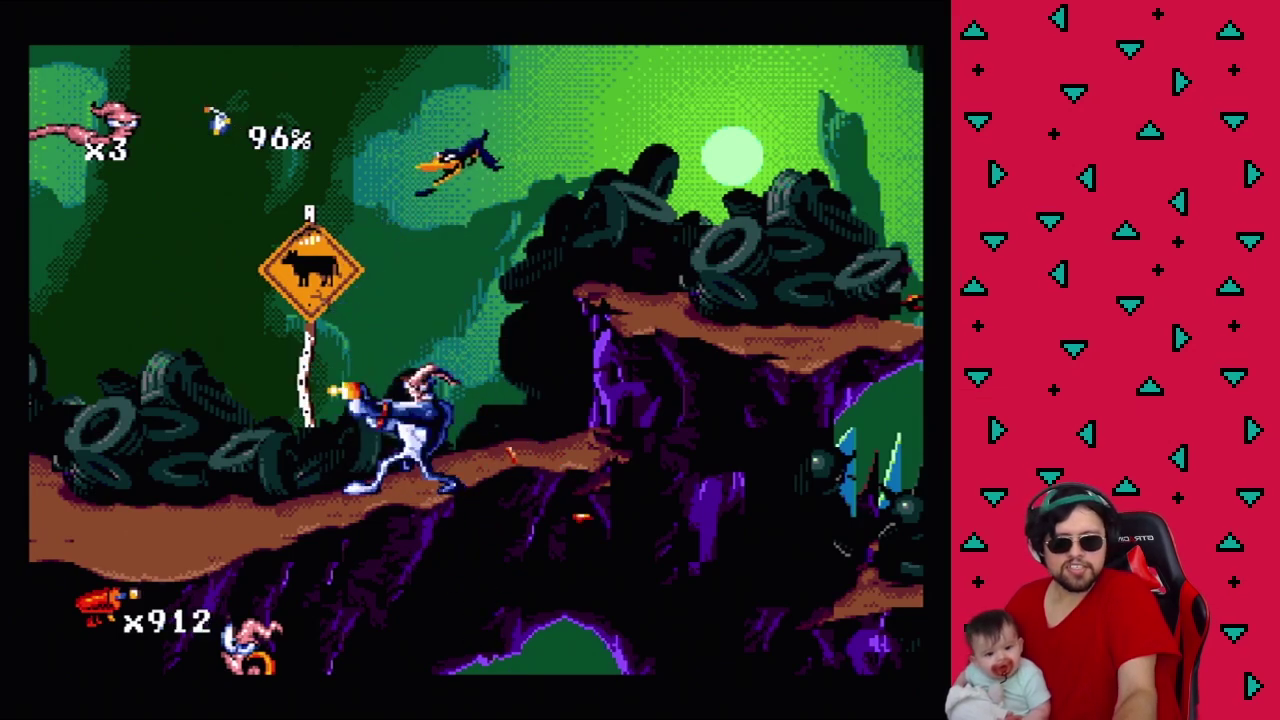
Move Jim rightward through the junkyard level to the cow beside the hanging refrigerator.
key(Right)
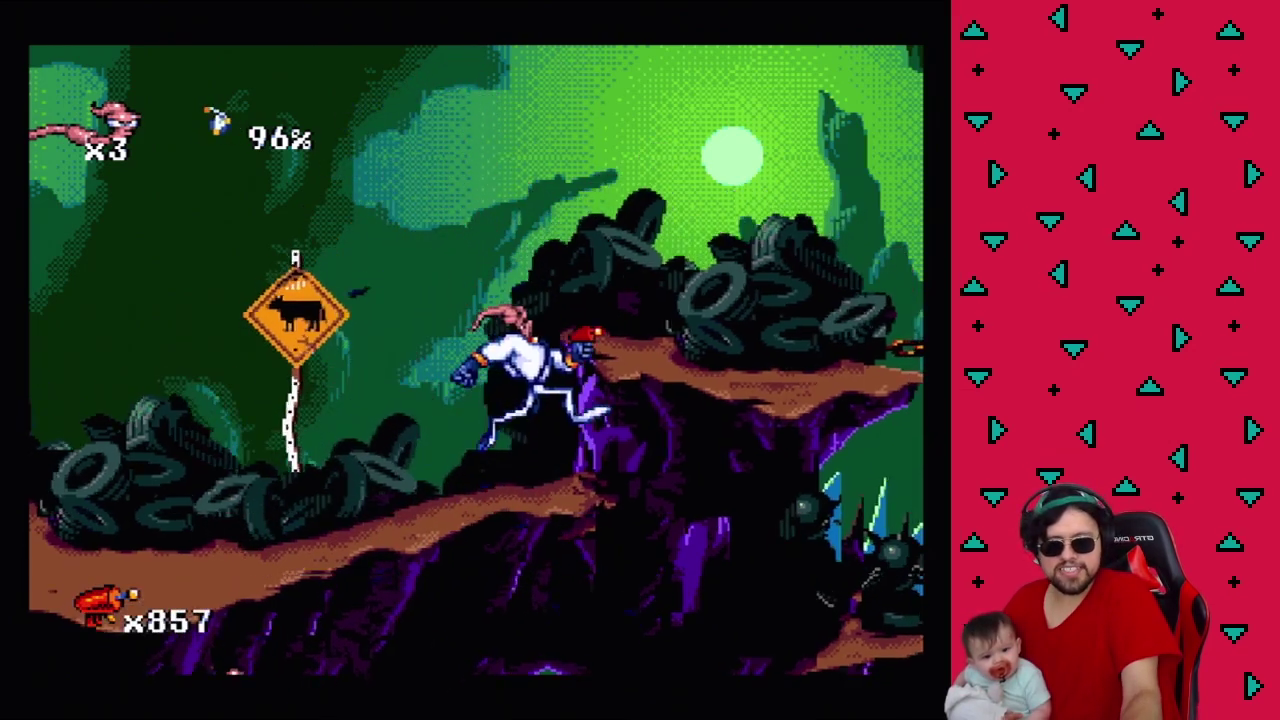
key(space)
key(Right)
key(space)
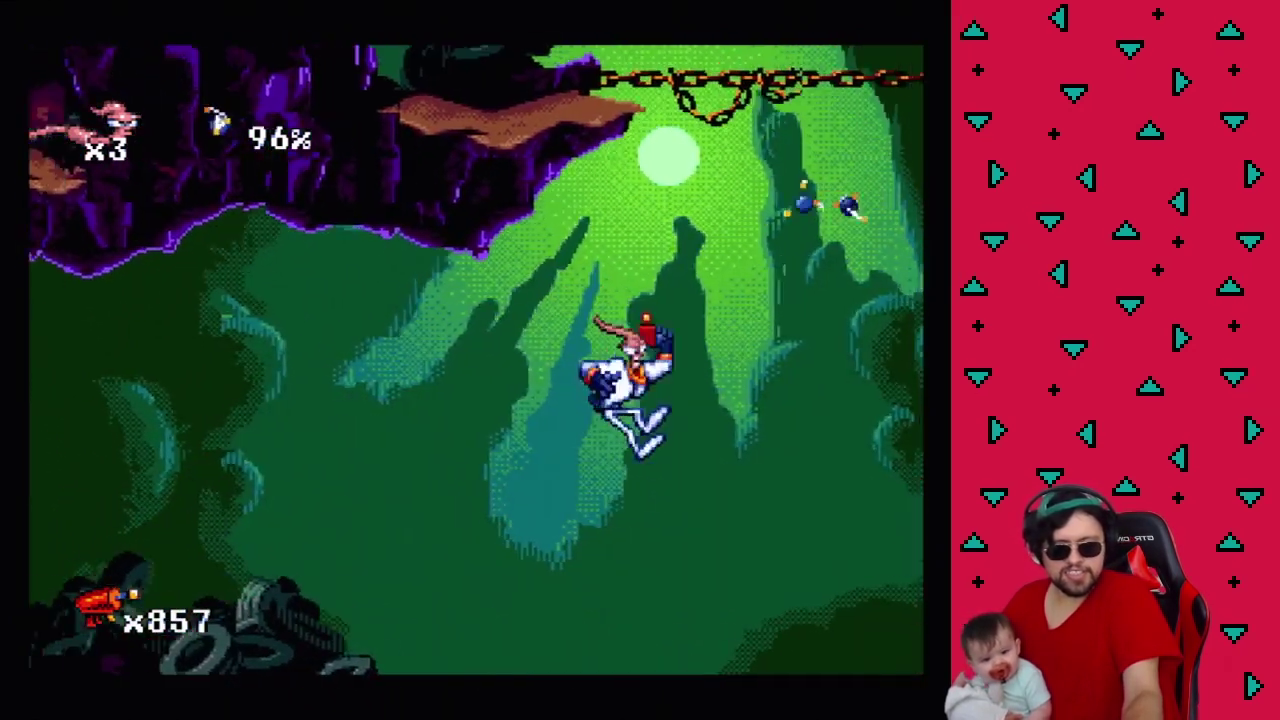
key(Right)
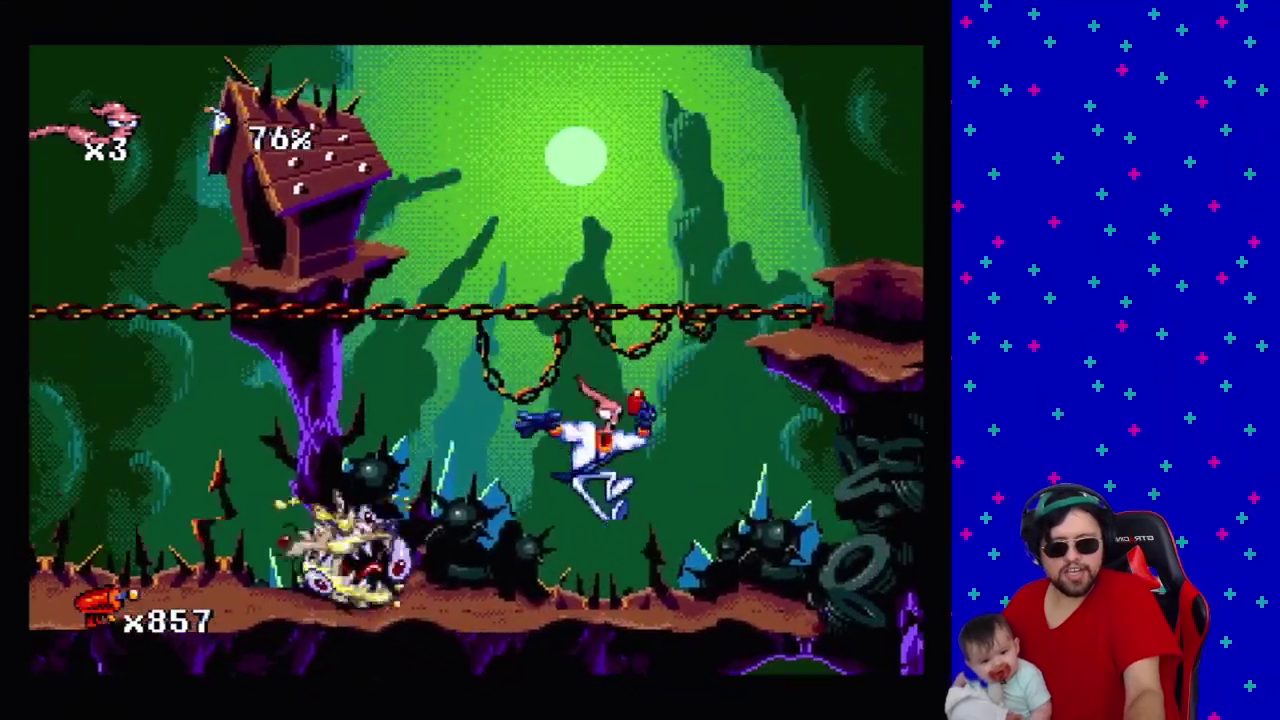
key(Right)
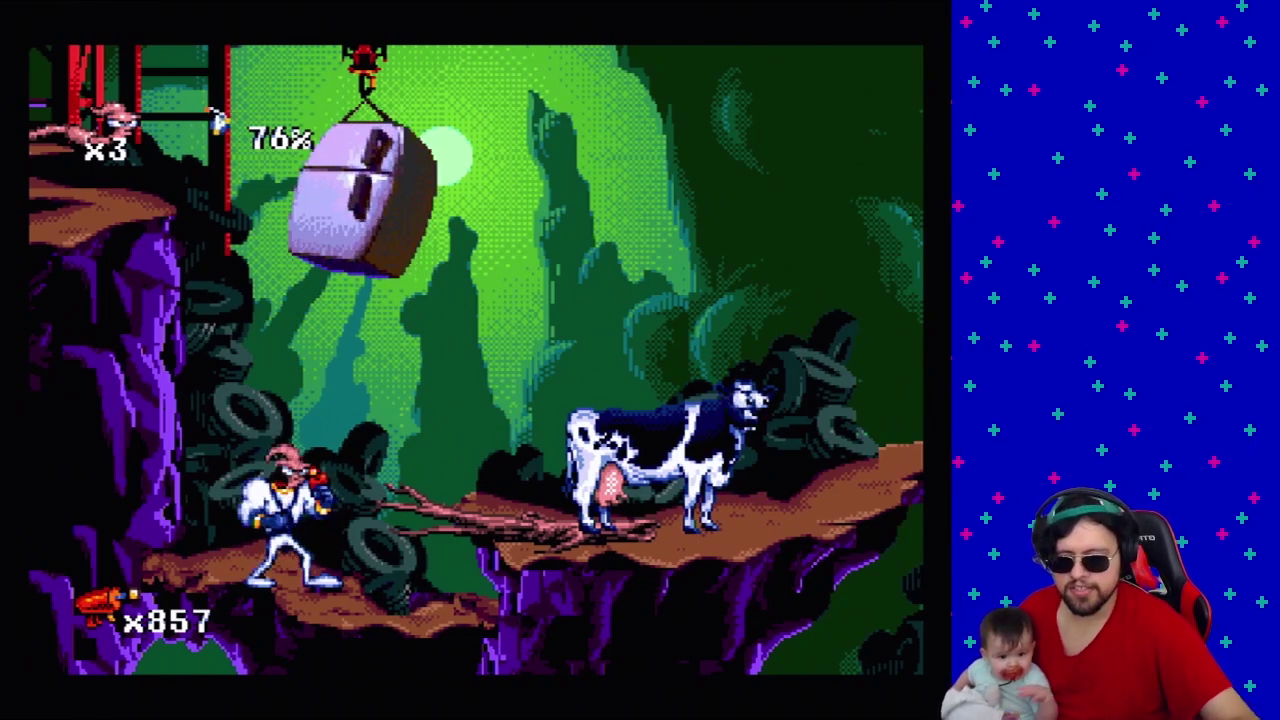
Turn off the SCROLL B LOW layer in the emulator's display.
mouse_move(118, 165)
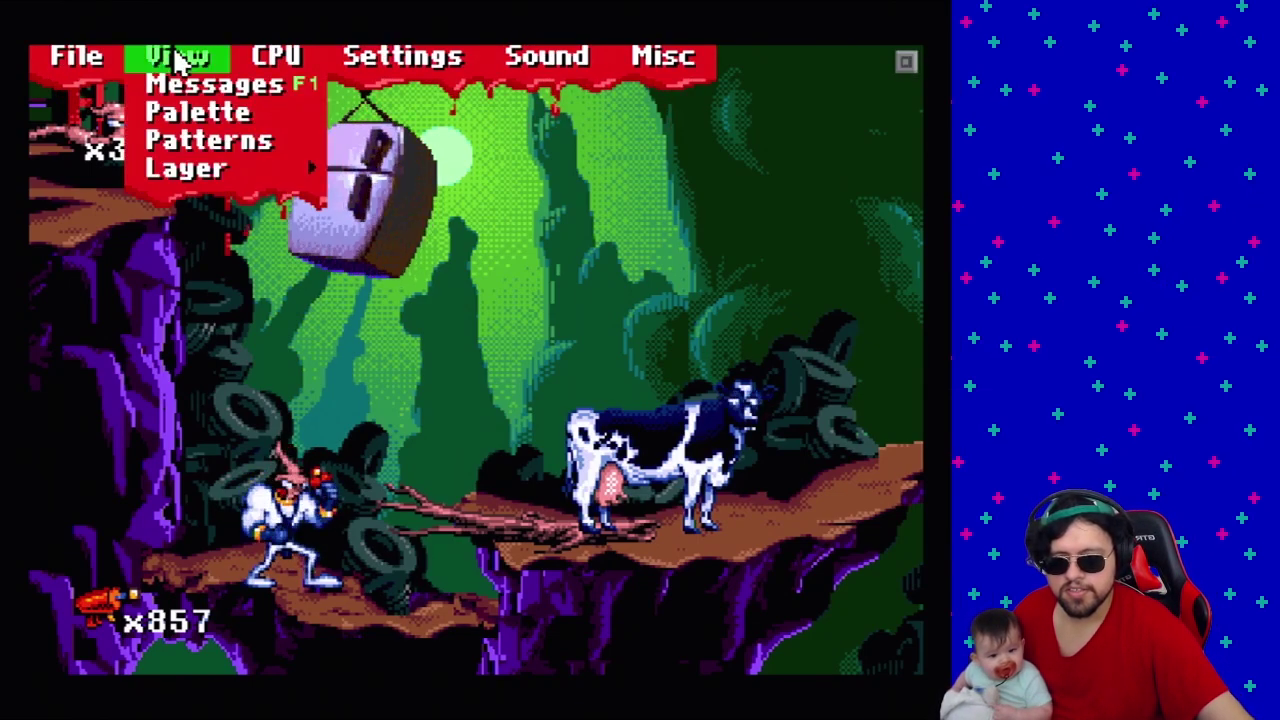
mouse_move(233, 172)
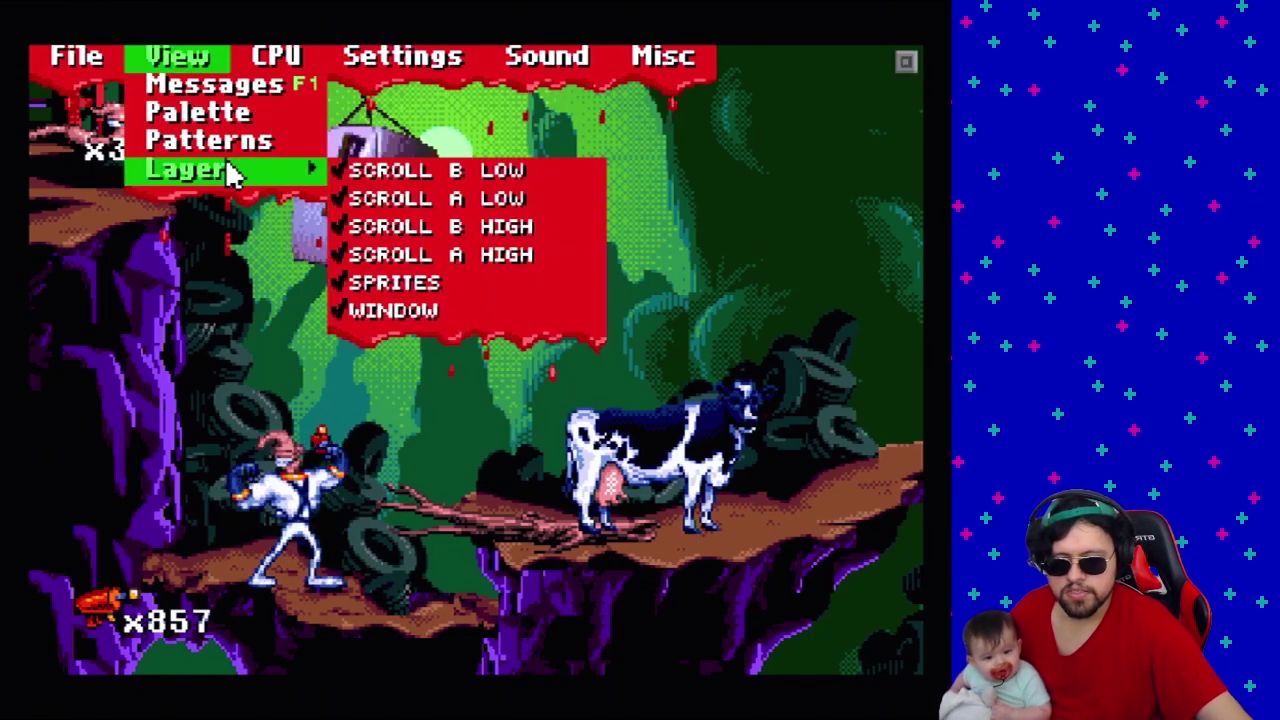
click(372, 185)
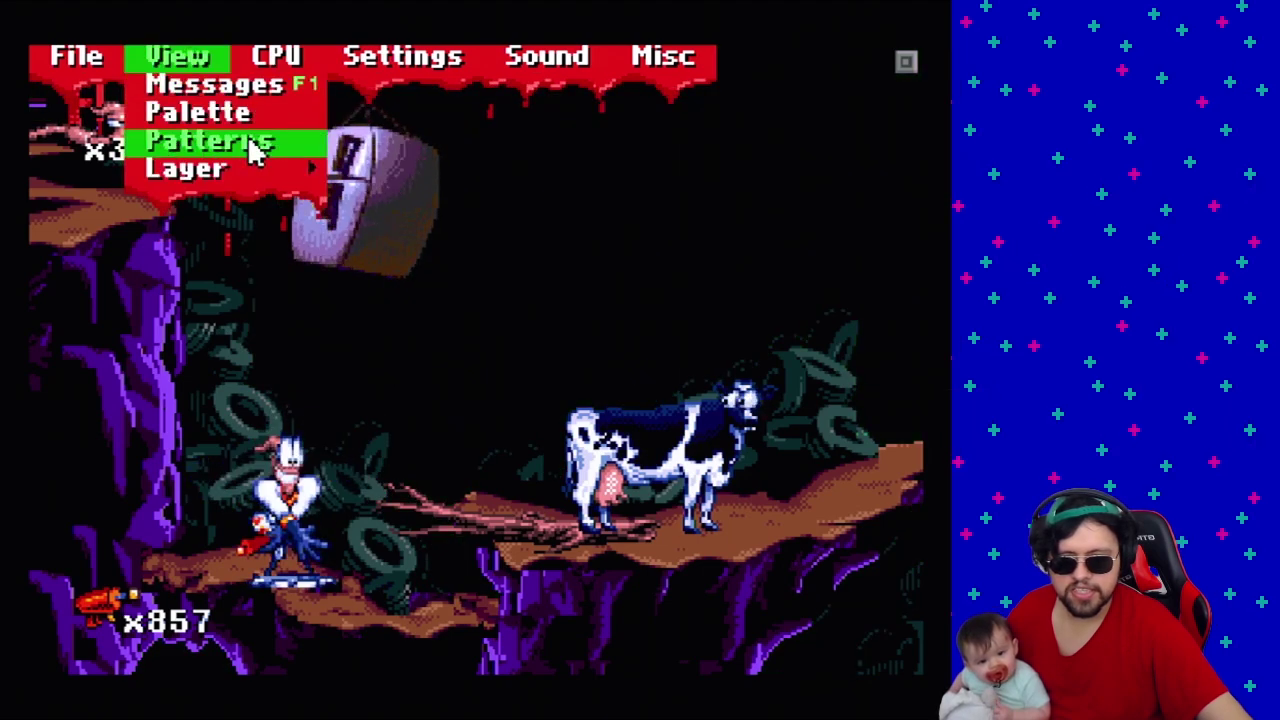
click(255, 148)
Turn off the SCROLL A LOW and SCROLL B HIGH layers as well.
click(210, 57)
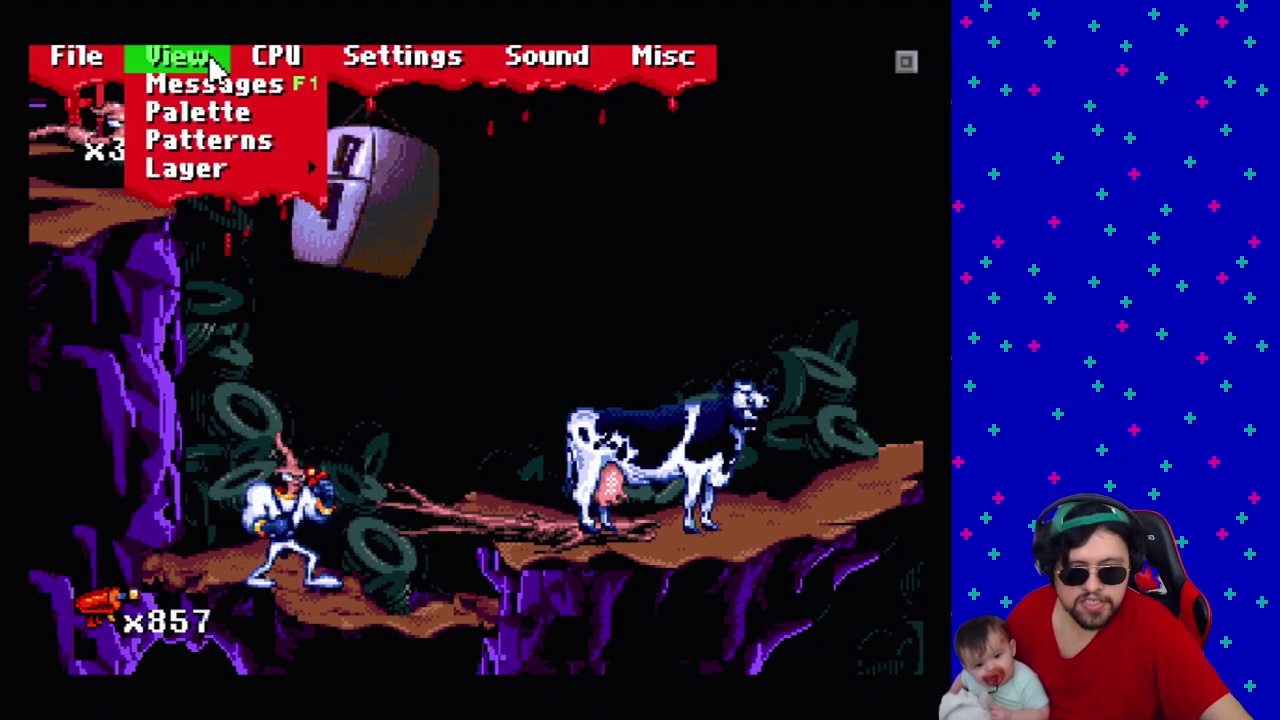
click(206, 60)
click(206, 60)
mouse_move(312, 180)
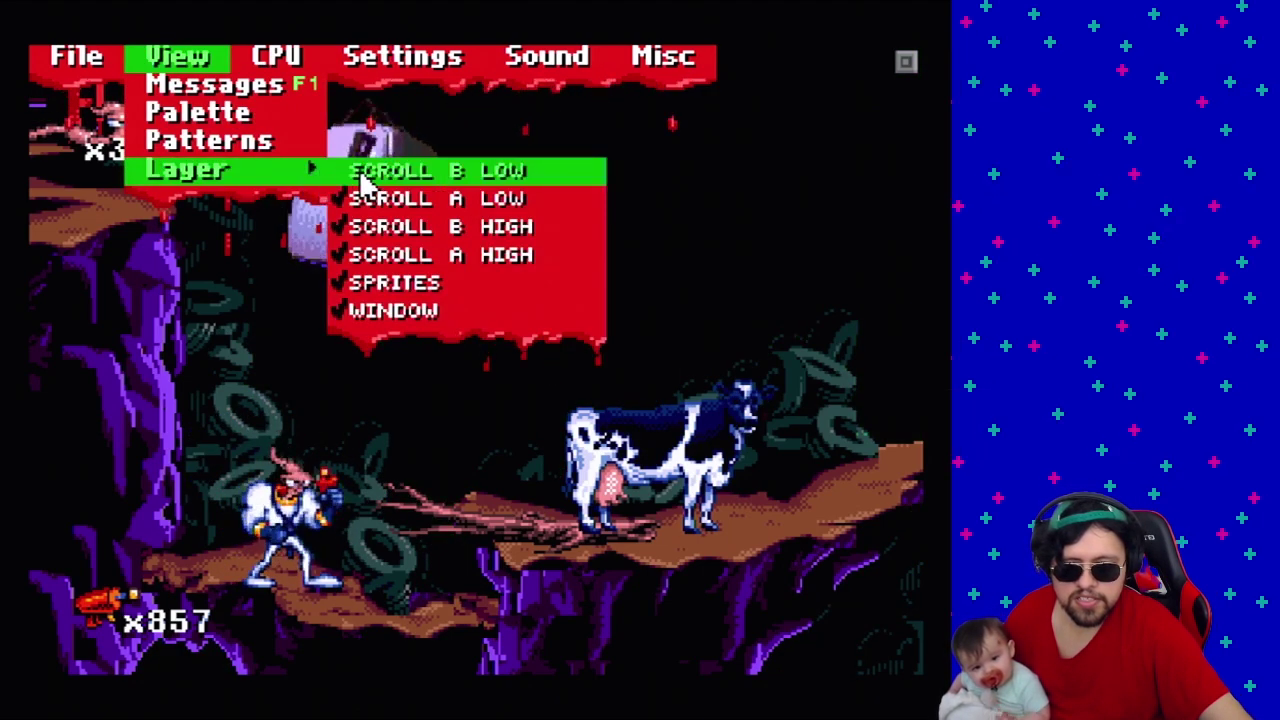
click(386, 204)
click(200, 55)
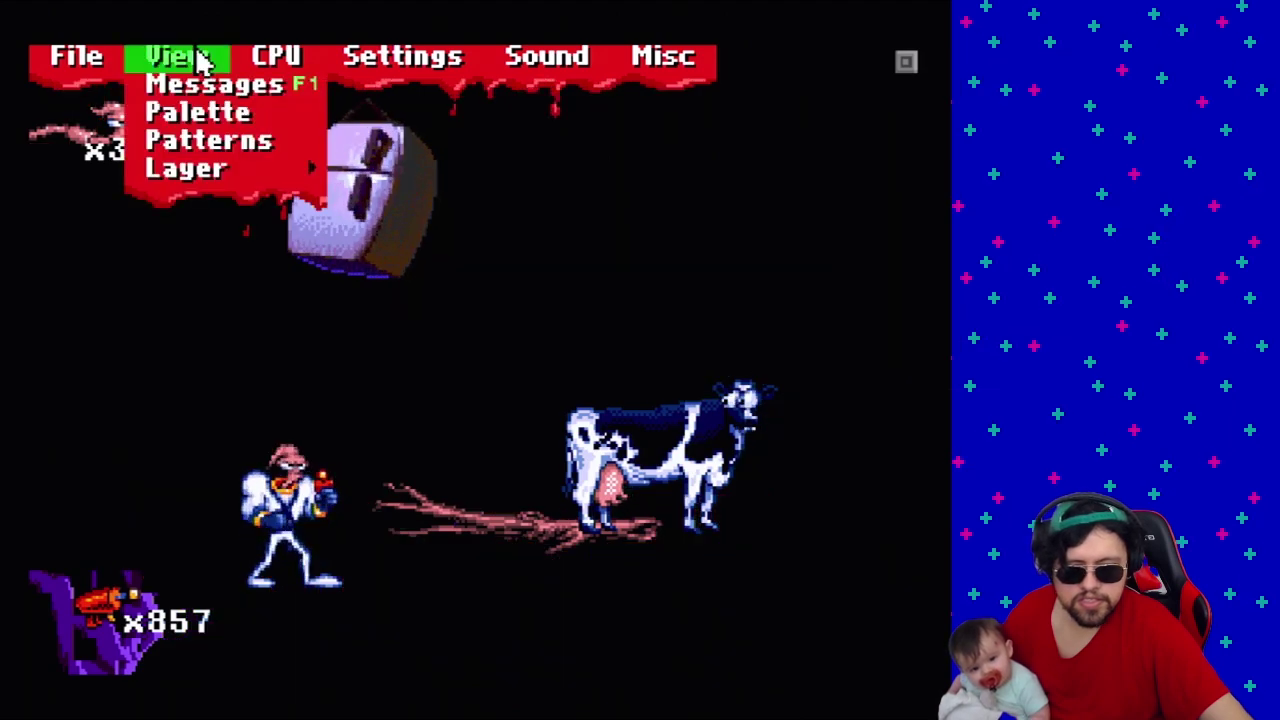
mouse_move(291, 172)
click(362, 240)
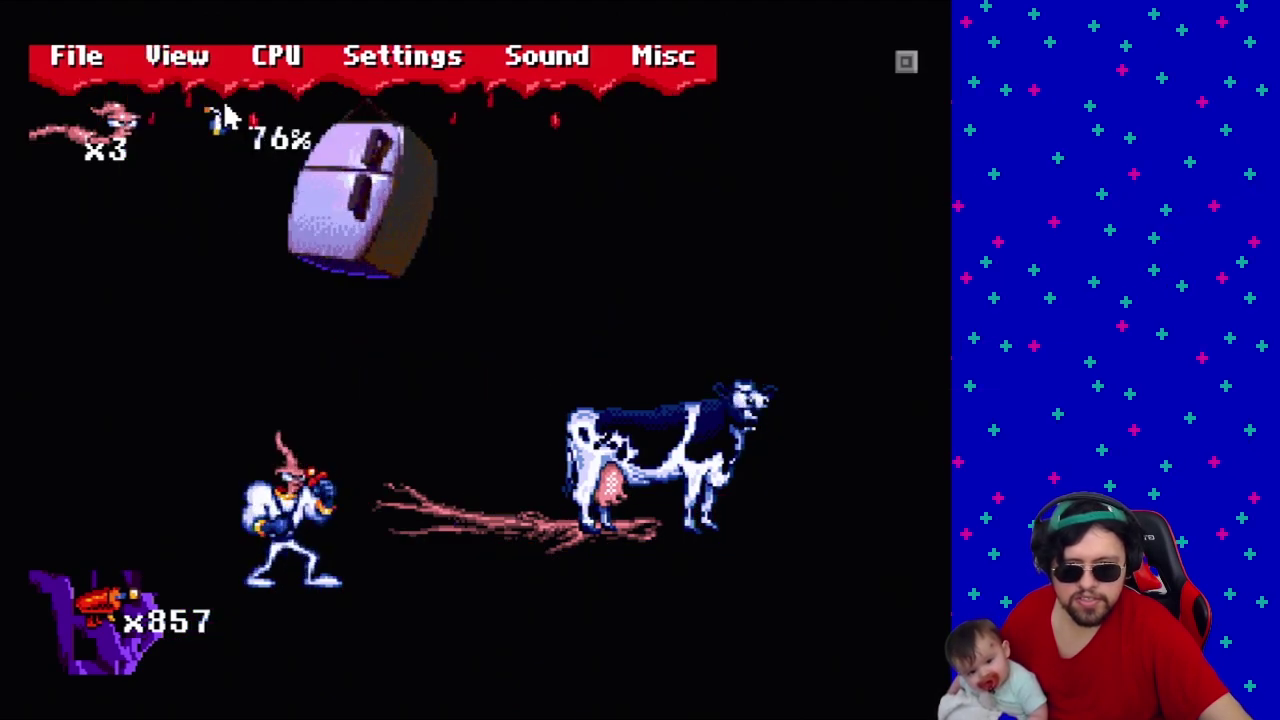
Turn off the SCROLL A HIGH layer as a test and turn it back on.
click(180, 56)
click(432, 258)
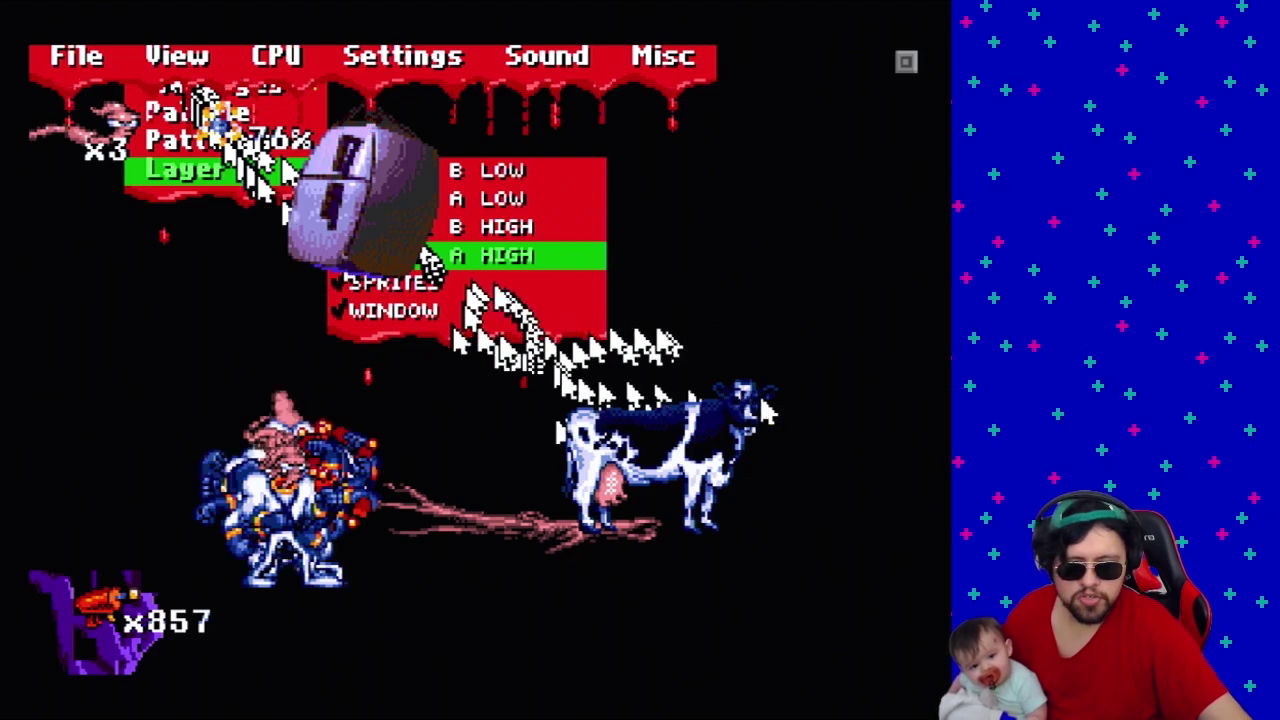
click(177, 56)
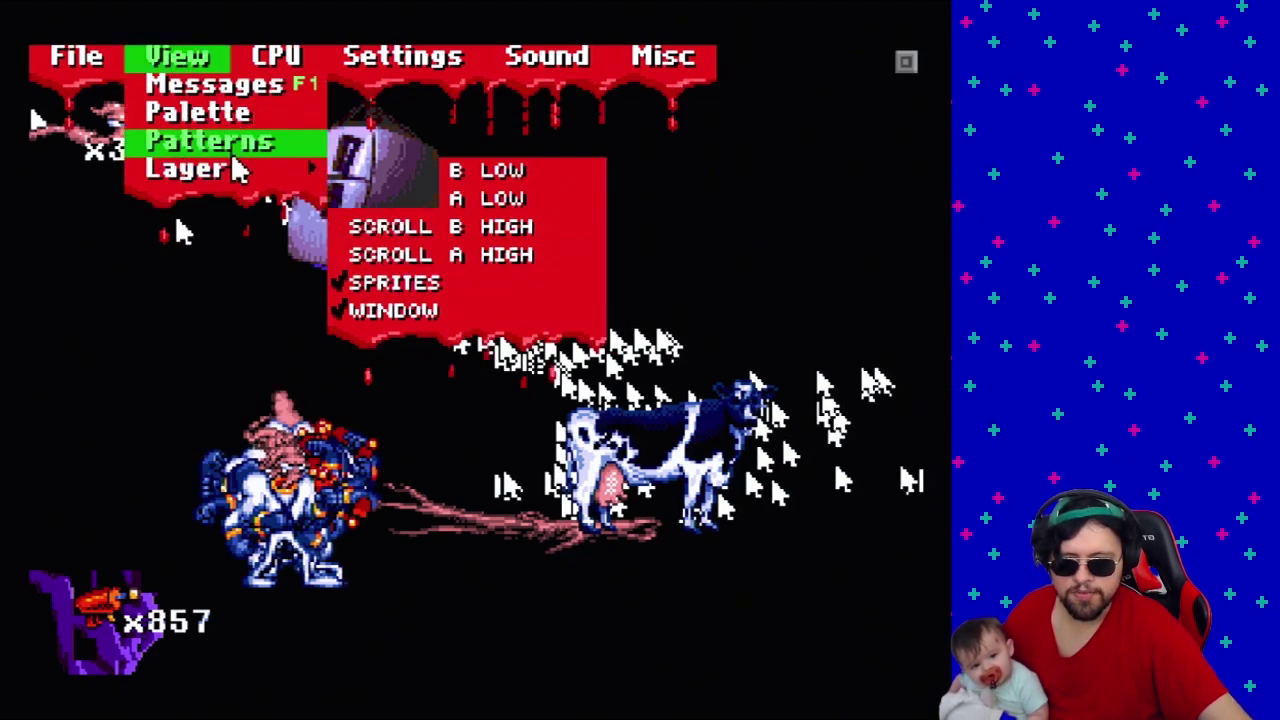
mouse_move(272, 182)
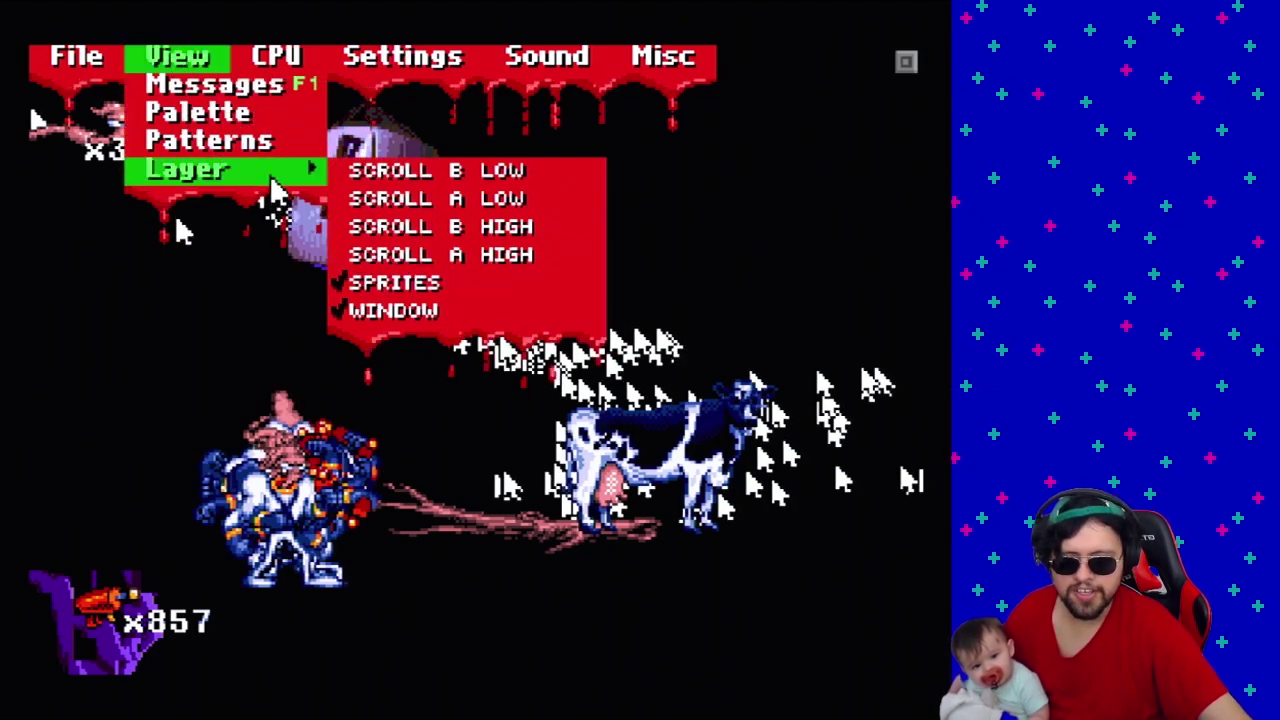
click(424, 256)
Pause the emulator's CPU emulation.
click(192, 54)
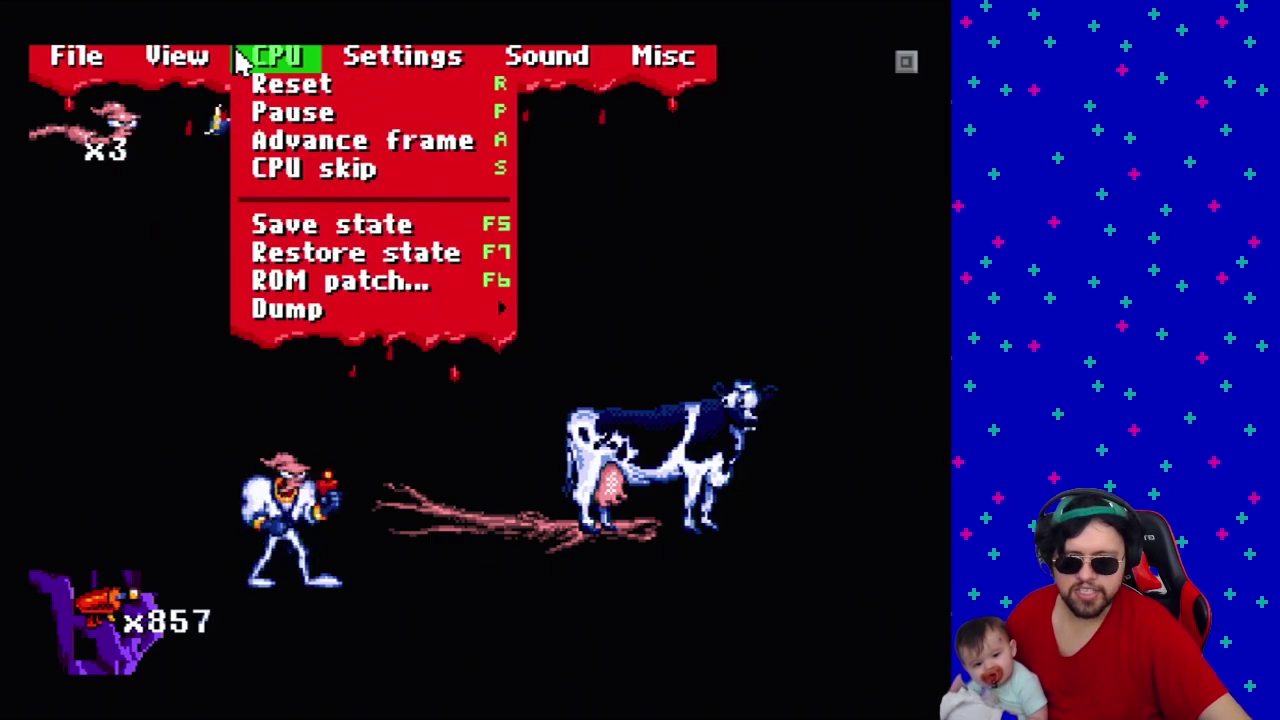
mouse_move(255, 58)
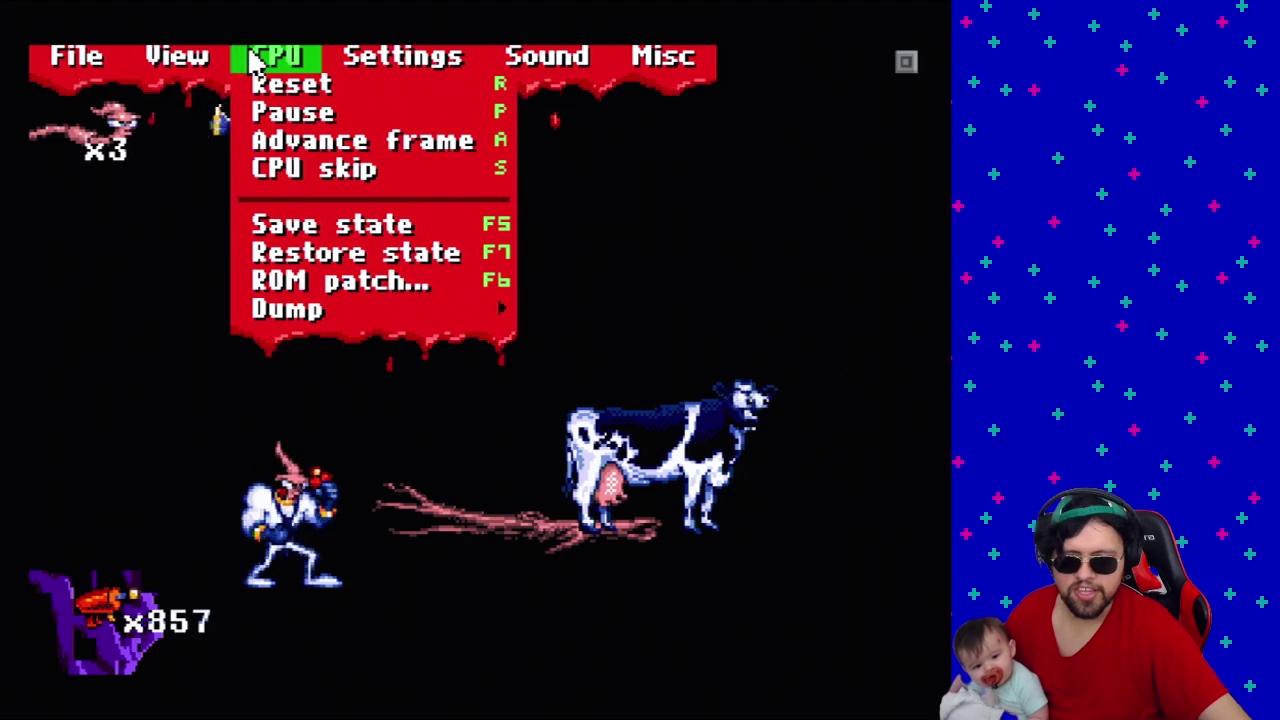
click(310, 118)
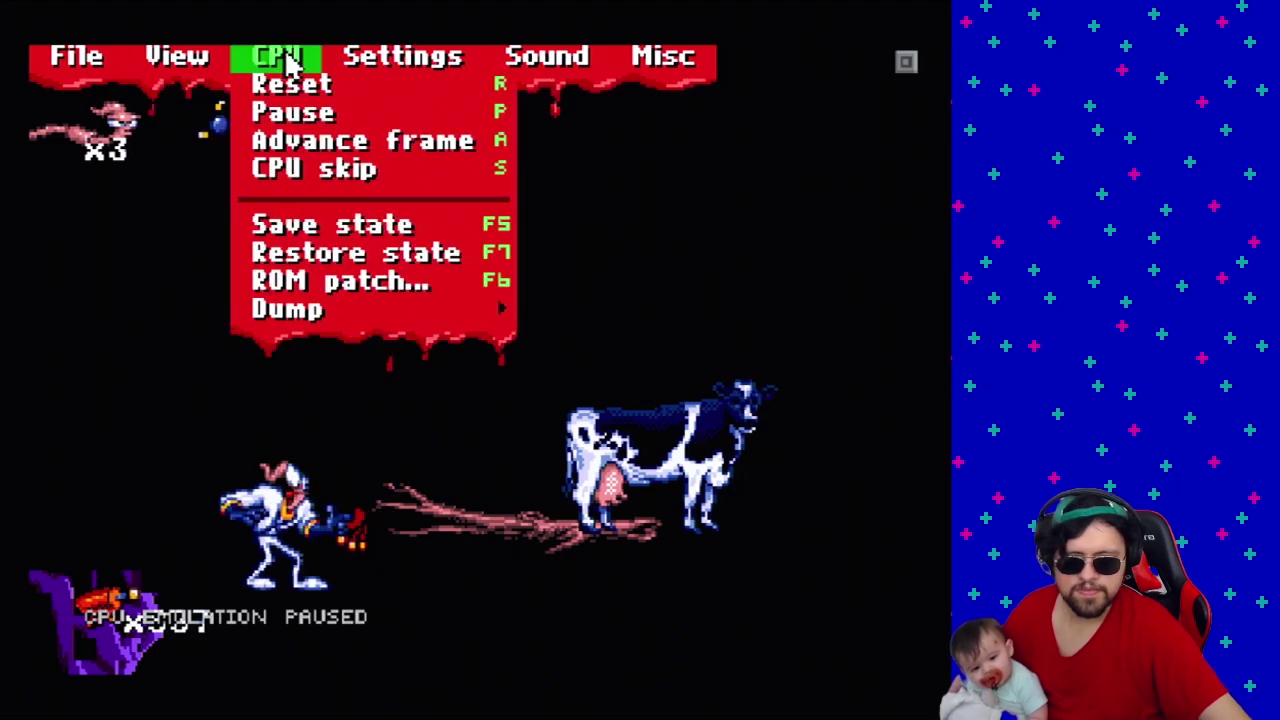
click(291, 66)
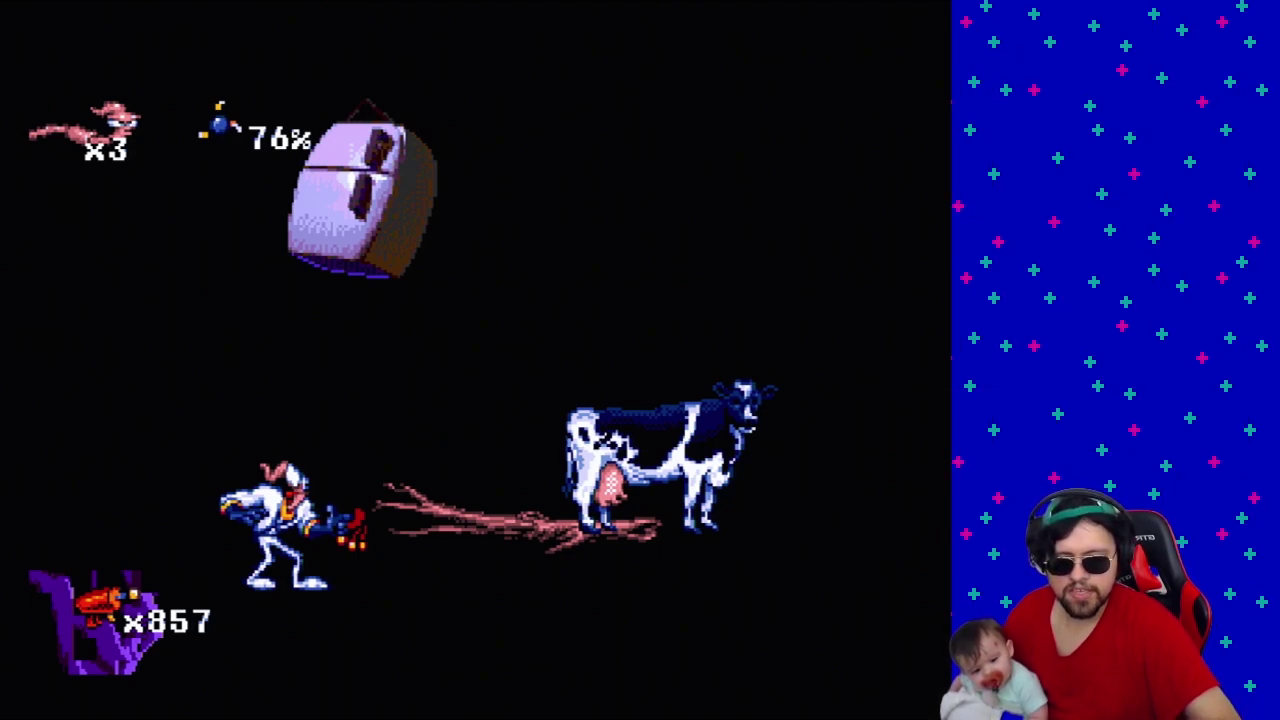
Advance the paused game by single frames, twice in succession.
click(291, 63)
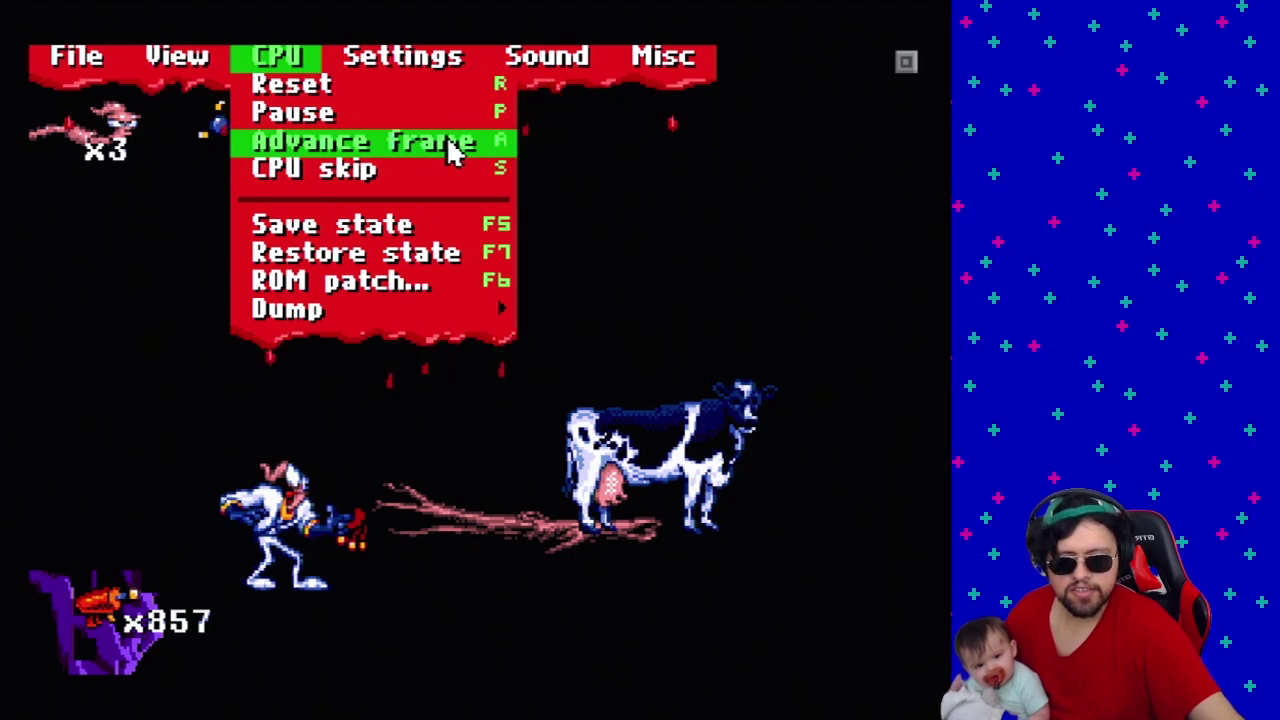
click(452, 150)
click(262, 55)
click(281, 148)
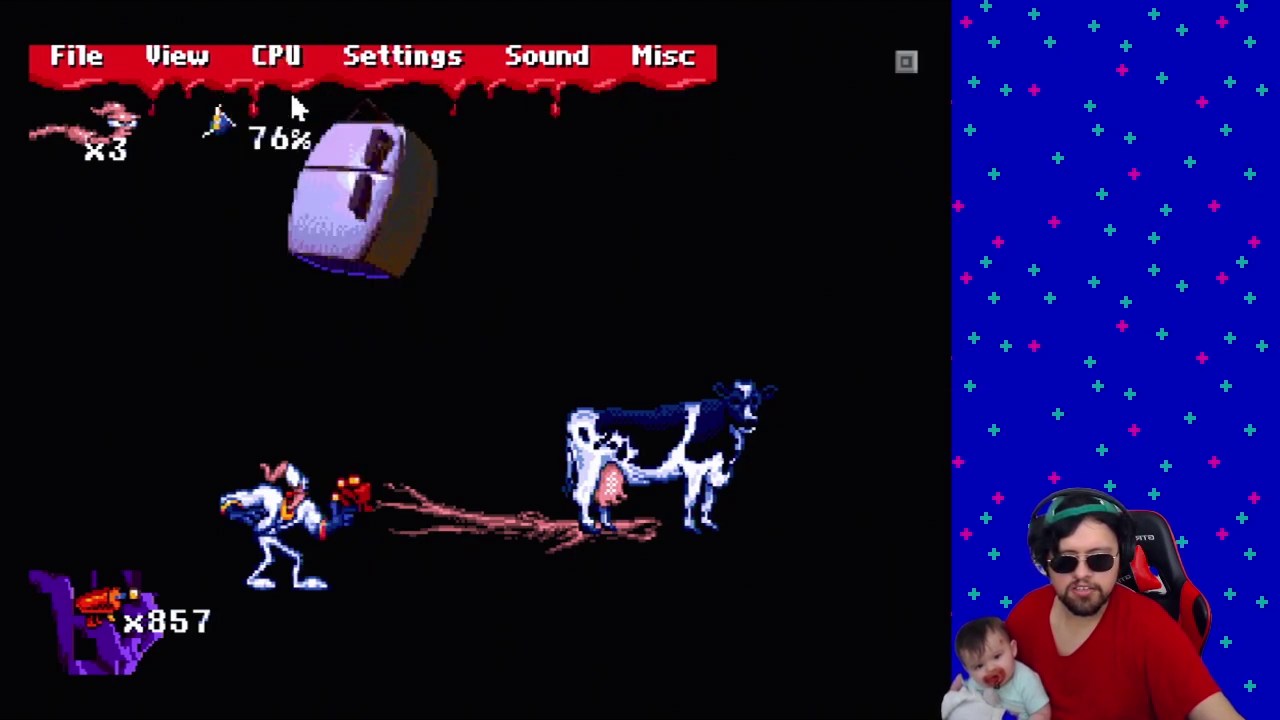
Keep stepping the paused game forward one frame at a time, nine more times.
click(290, 58)
click(314, 143)
click(314, 52)
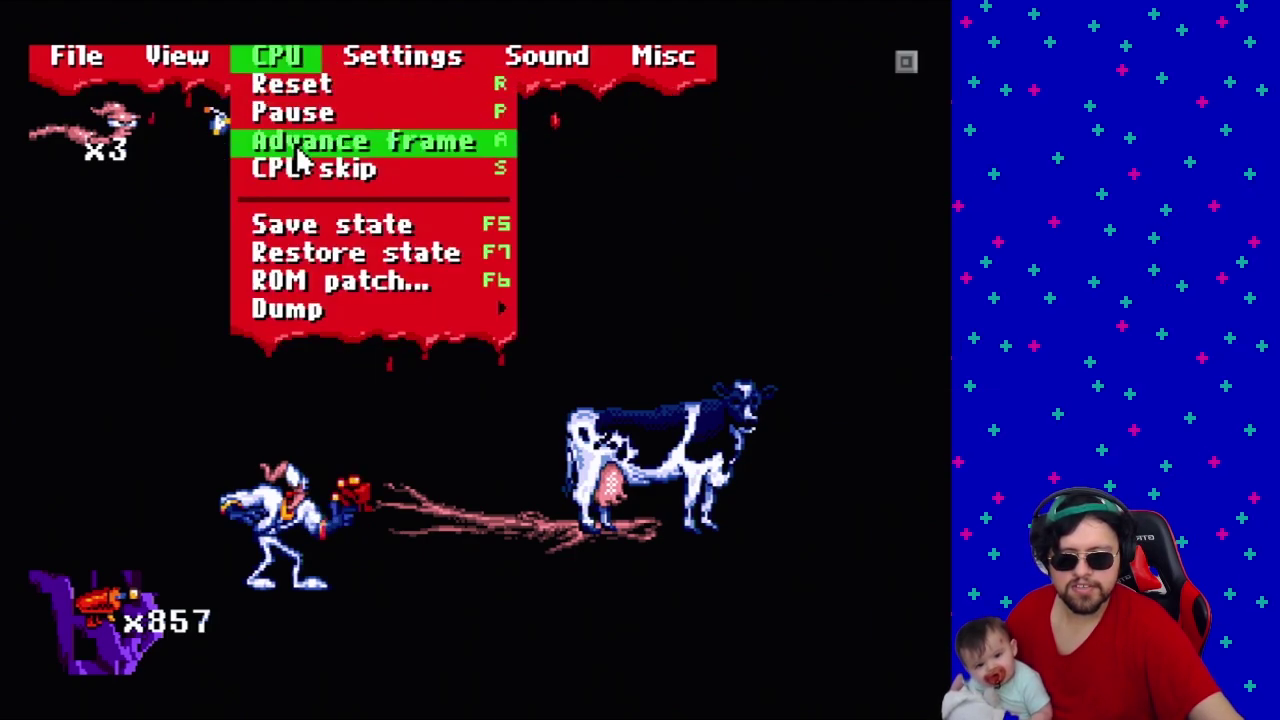
click(297, 148)
click(286, 52)
click(306, 143)
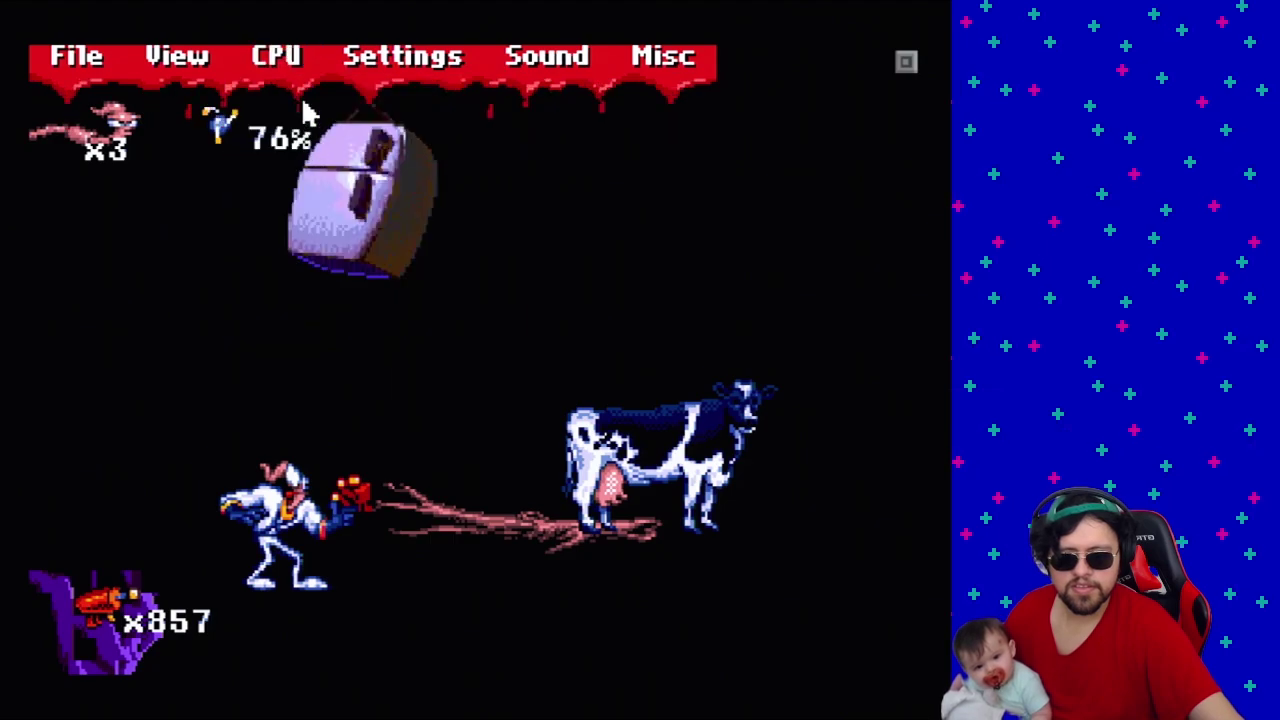
click(295, 57)
click(306, 143)
click(280, 55)
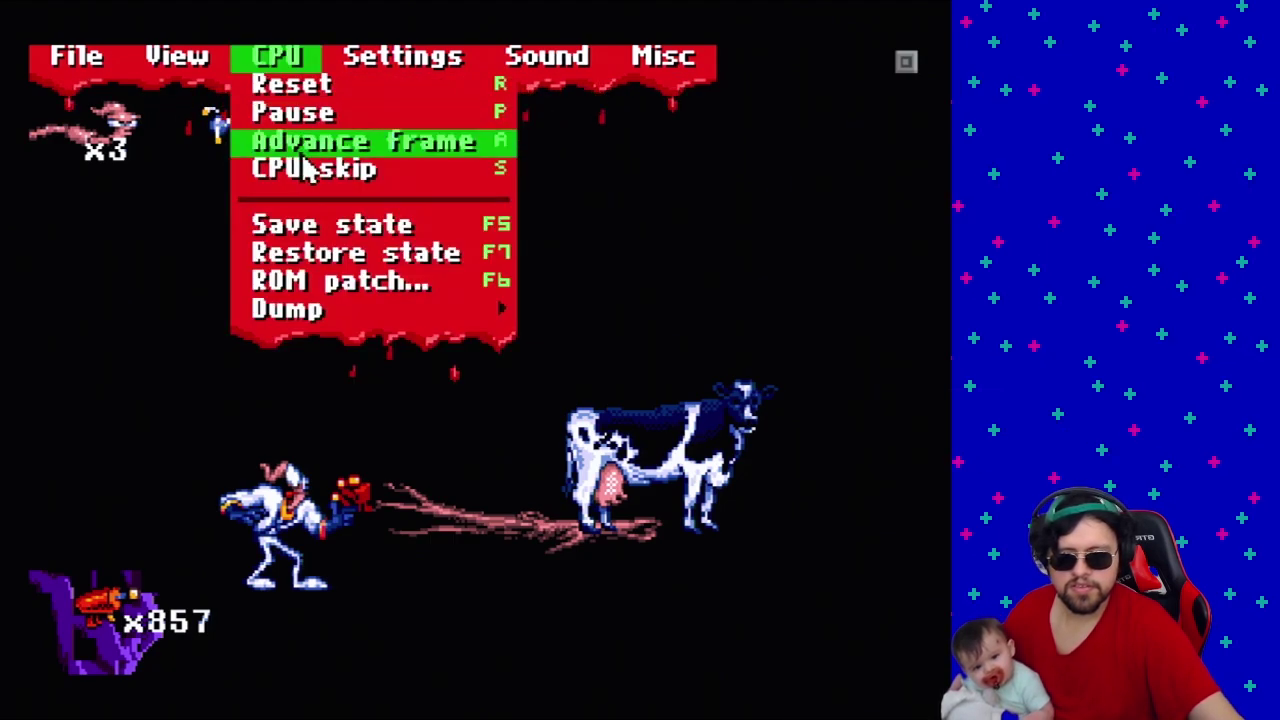
click(303, 150)
click(318, 52)
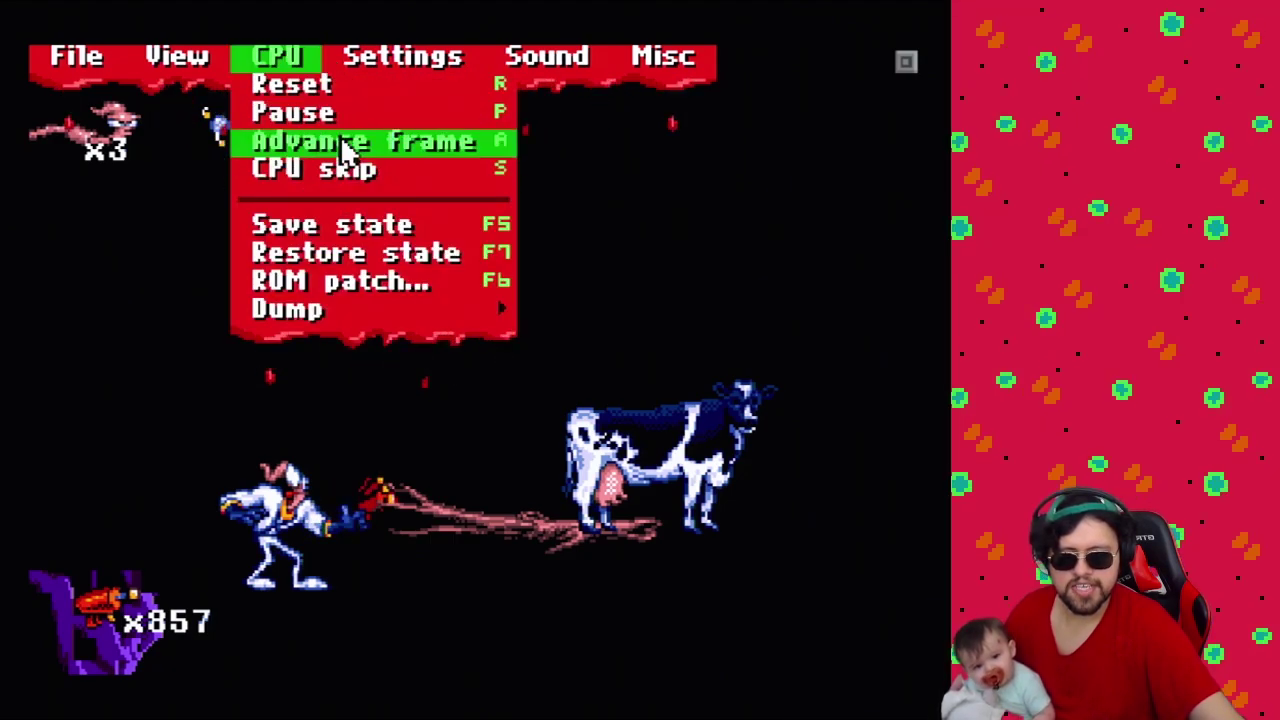
click(343, 143)
click(288, 55)
click(320, 143)
click(277, 52)
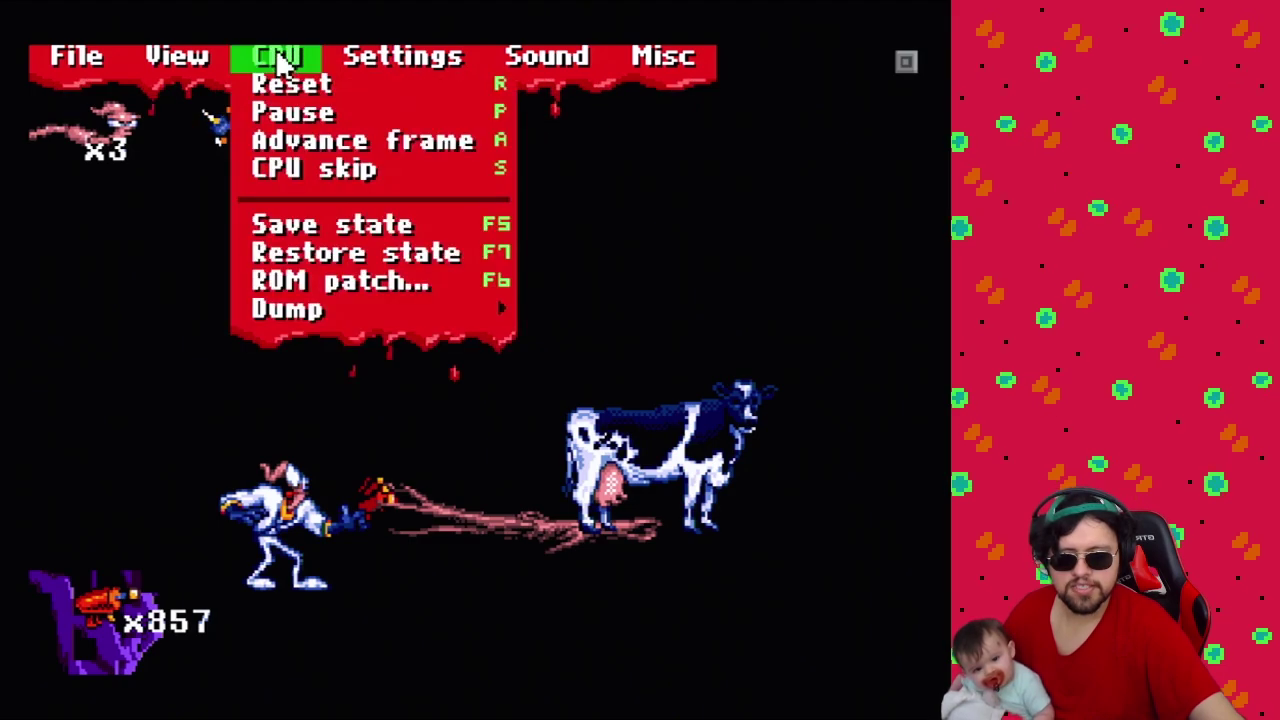
click(310, 155)
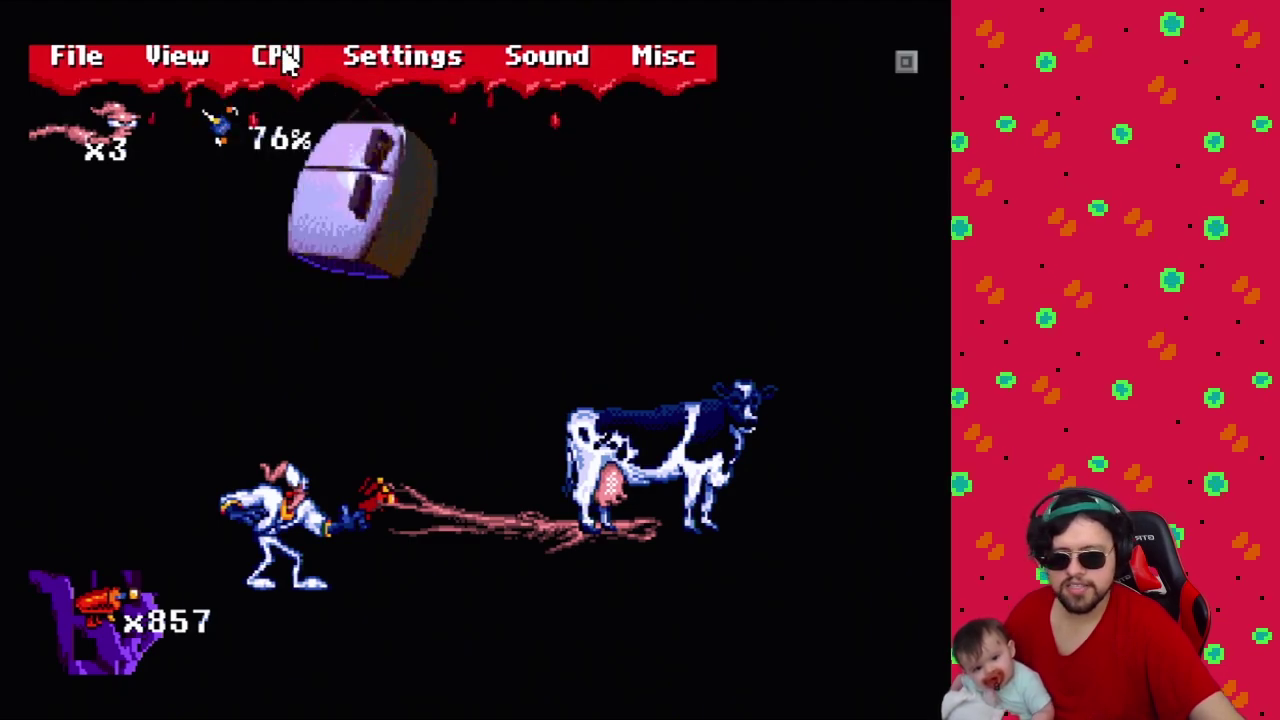
click(287, 57)
click(342, 150)
Resume and re-pause the CPU emulation twice in quick succession to let the game run briefly.
click(298, 60)
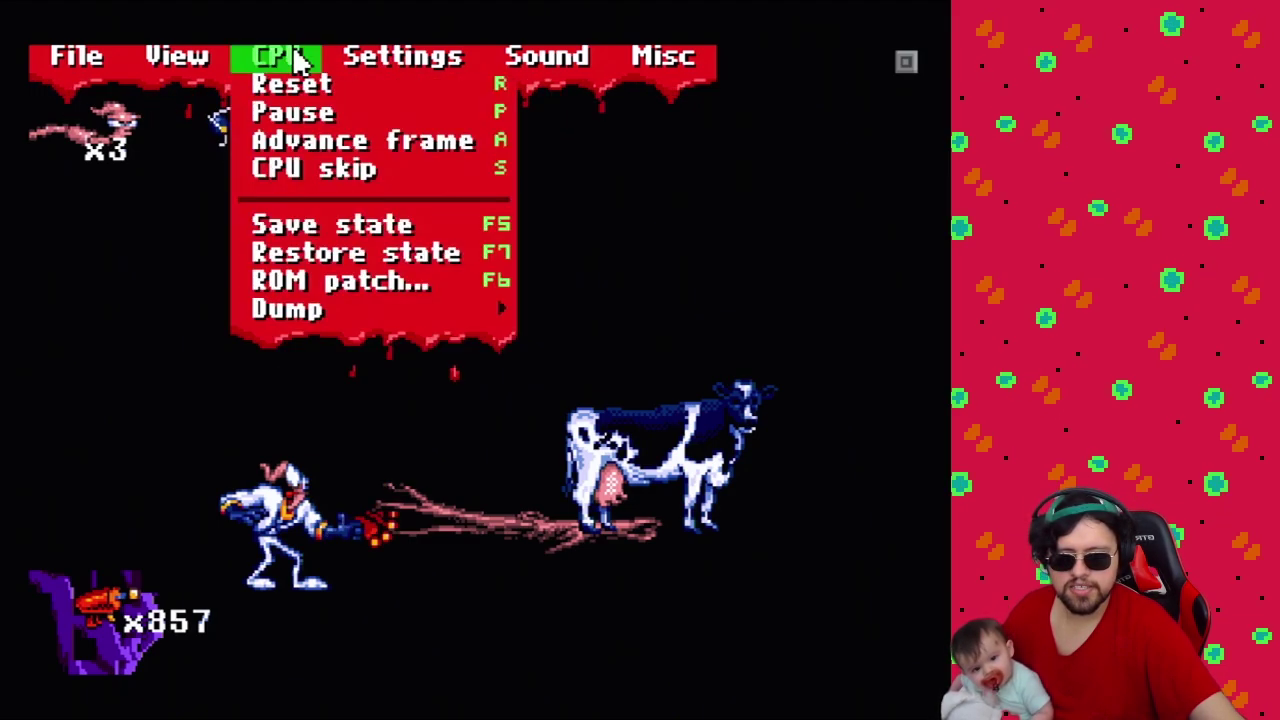
click(295, 112)
click(280, 55)
click(292, 115)
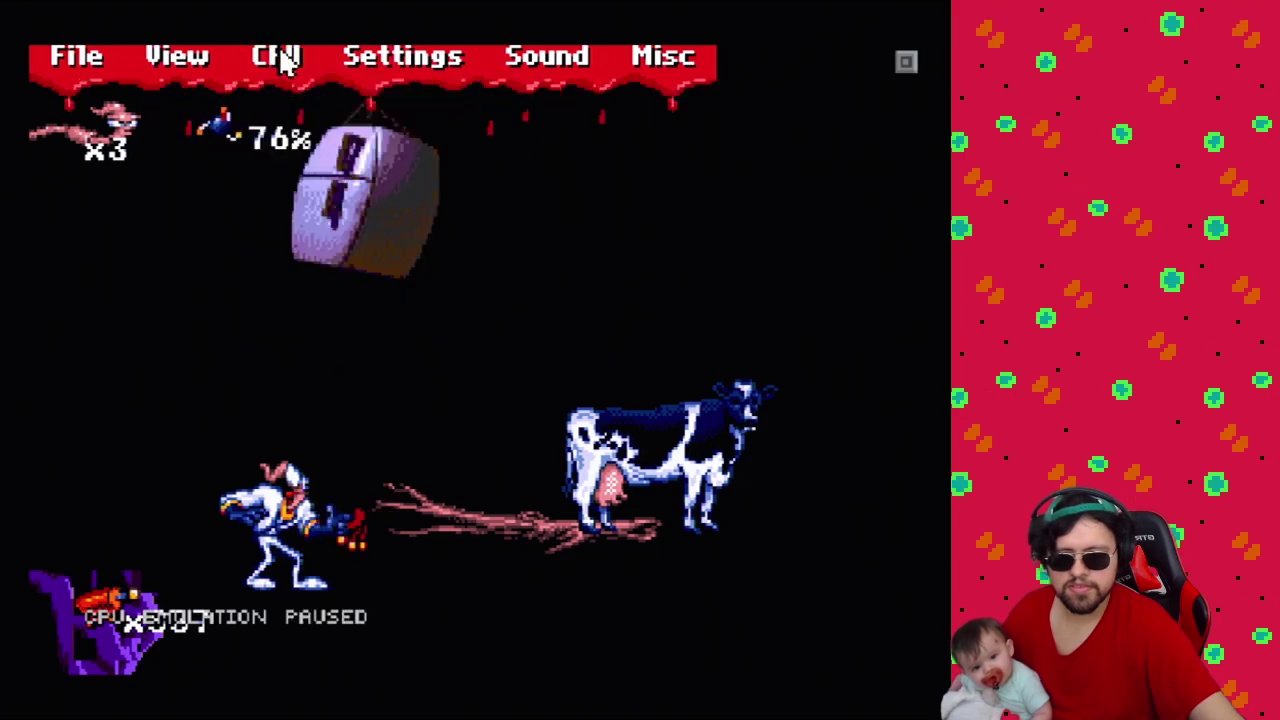
click(287, 58)
click(288, 113)
click(287, 58)
click(288, 113)
Advance the re-paused game by two single frames.
click(284, 60)
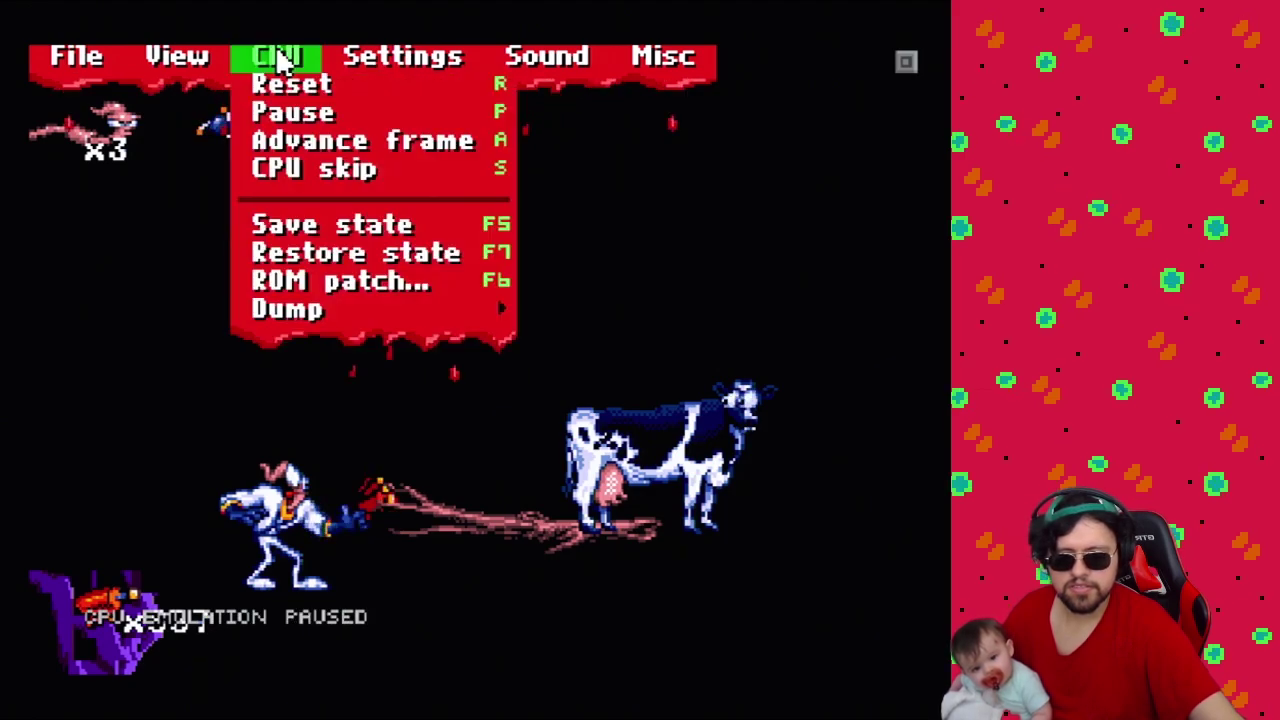
click(314, 150)
click(277, 56)
click(314, 150)
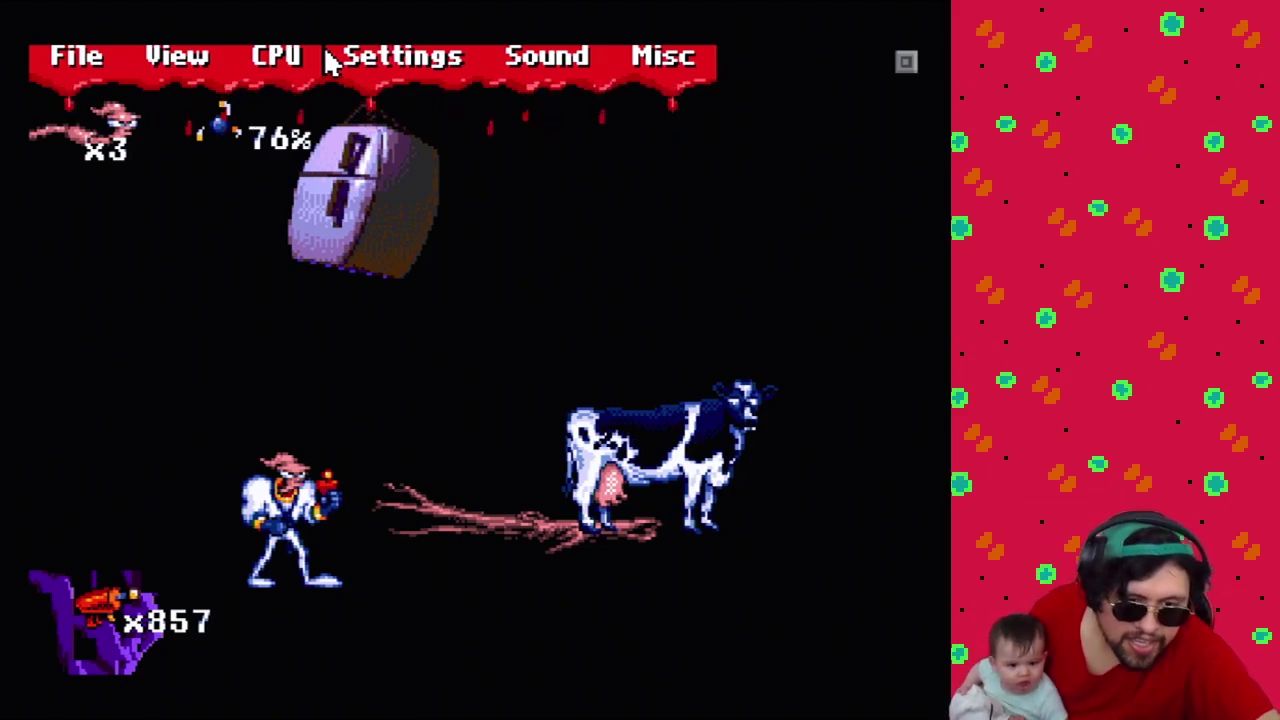
Save a snapshot of the current game screen with its background layers hidden.
click(414, 57)
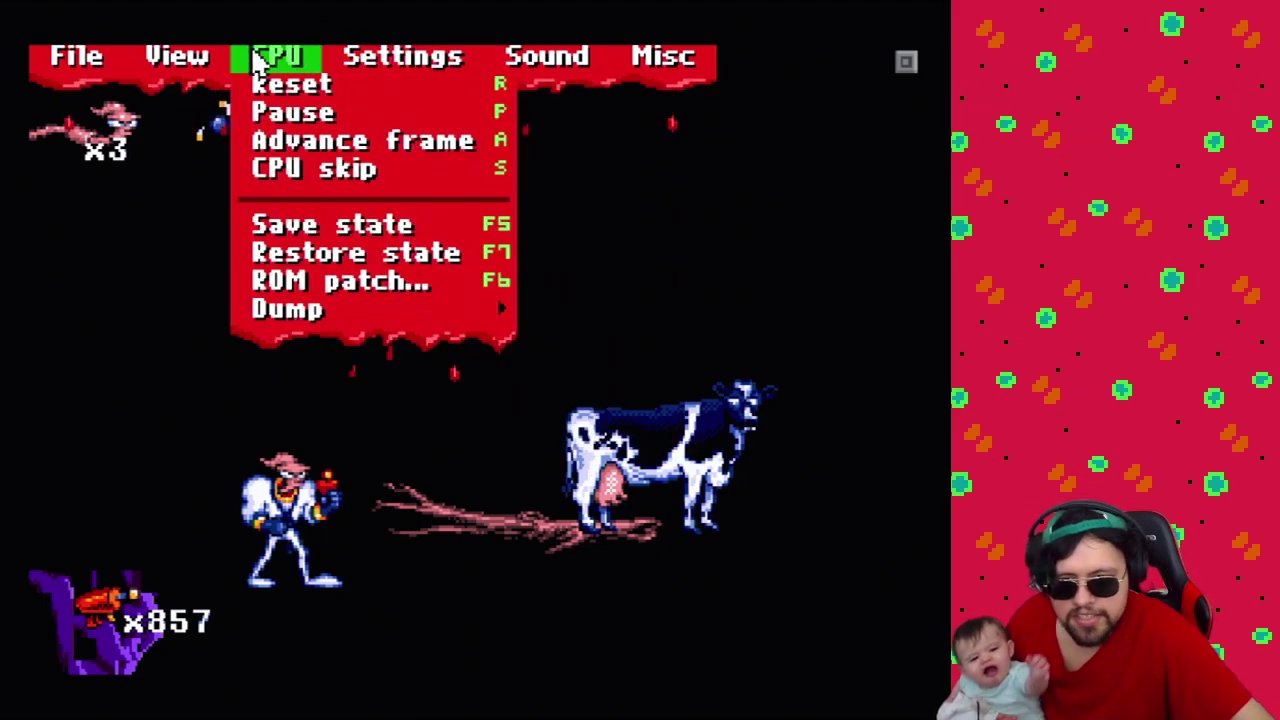
mouse_move(85, 60)
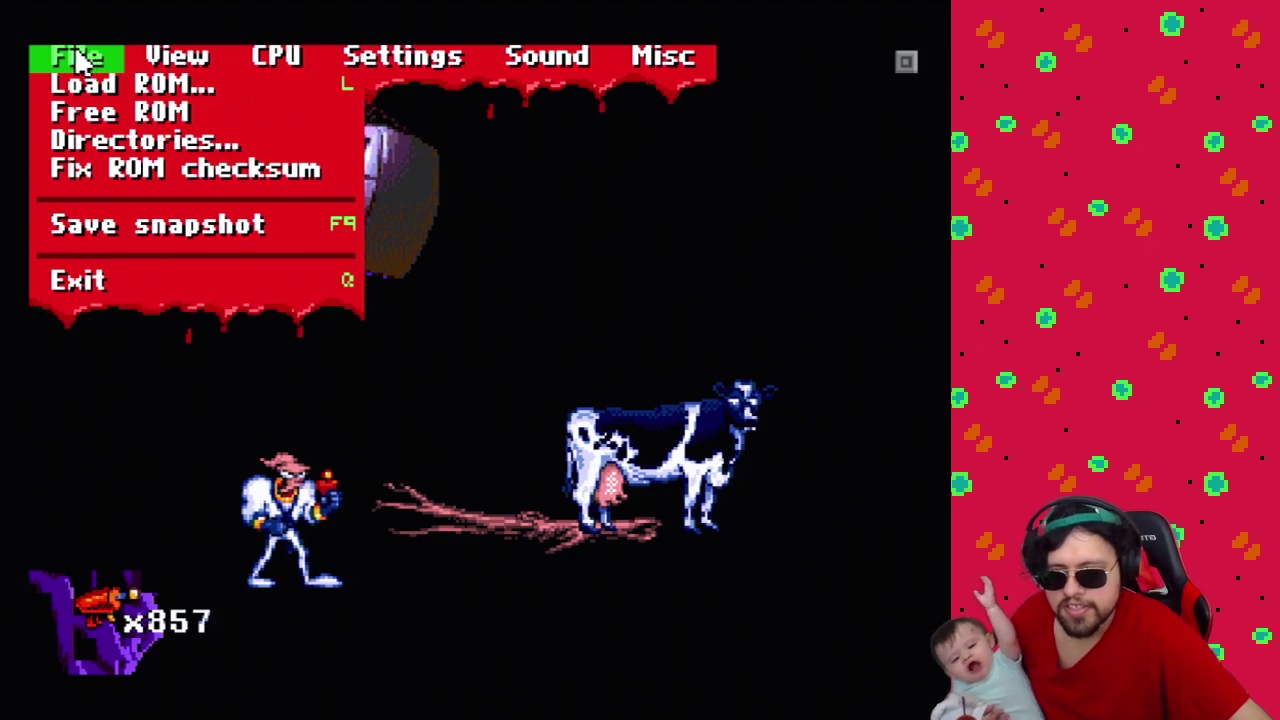
click(120, 230)
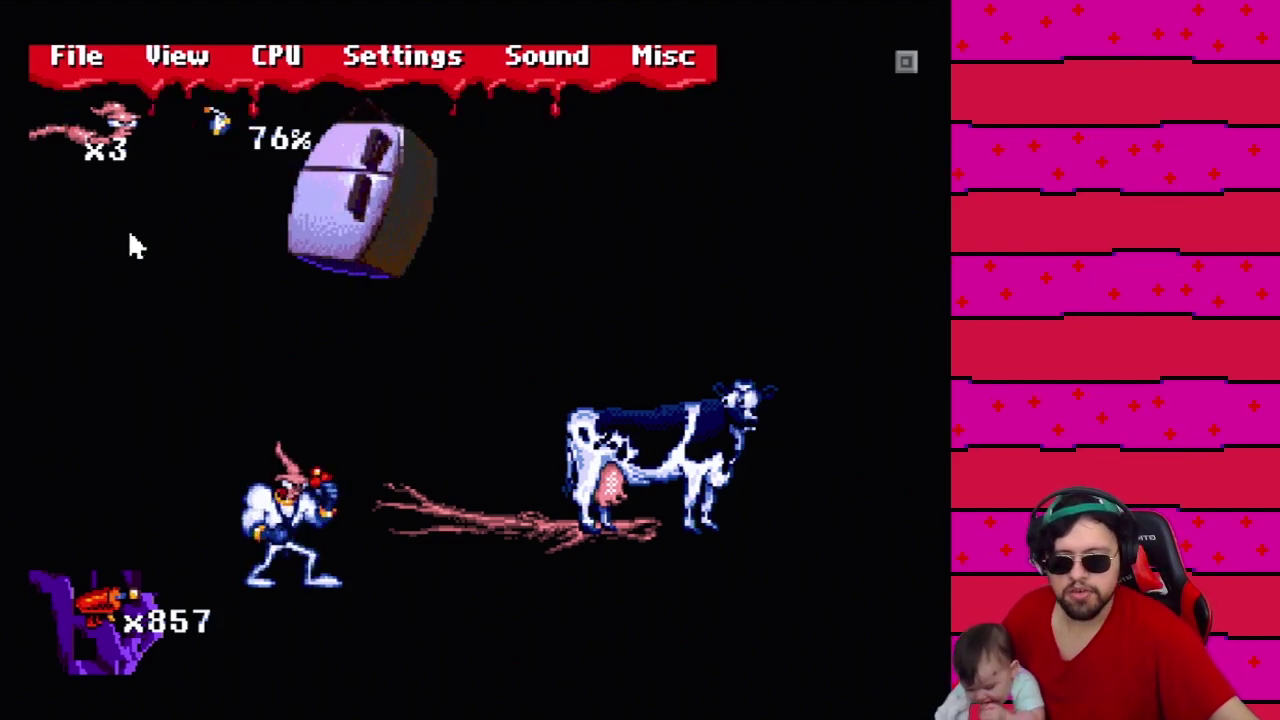
Turn the SCROLL B LOW, SCROLL A LOW and SCROLL B HIGH layers back on.
click(212, 56)
click(266, 178)
click(193, 56)
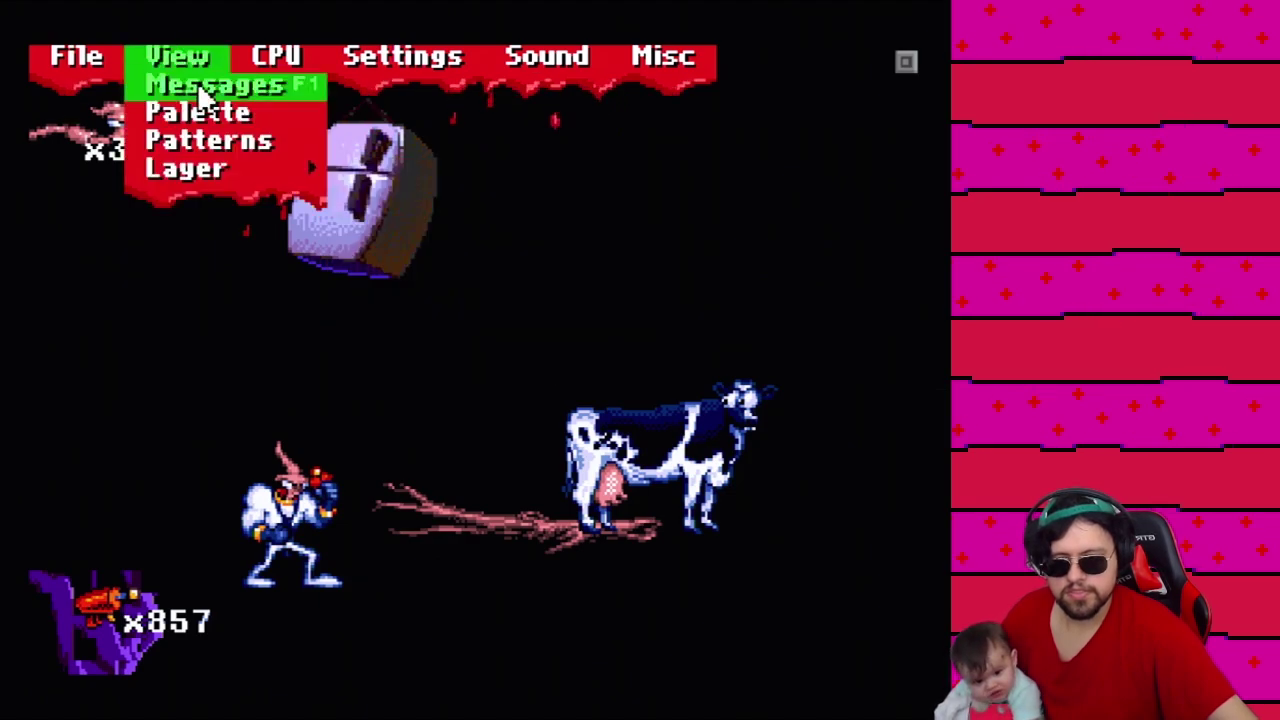
click(348, 170)
click(216, 57)
mouse_move(309, 172)
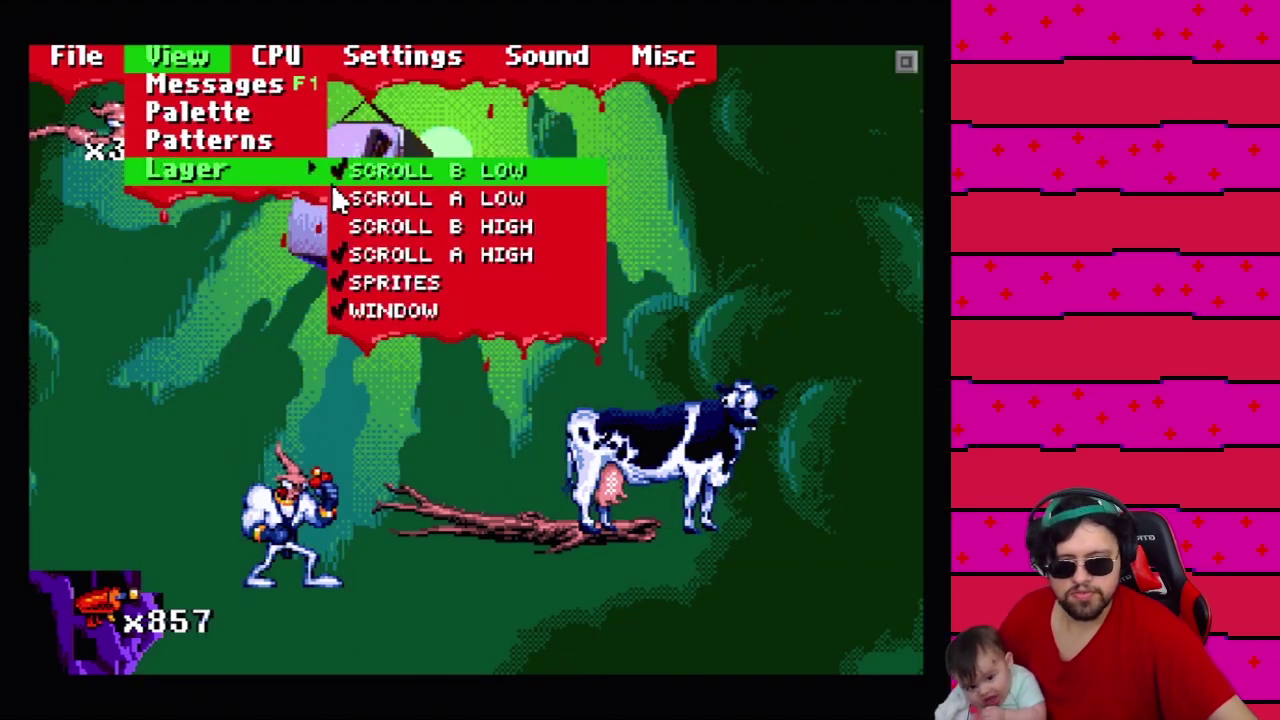
click(377, 200)
click(177, 56)
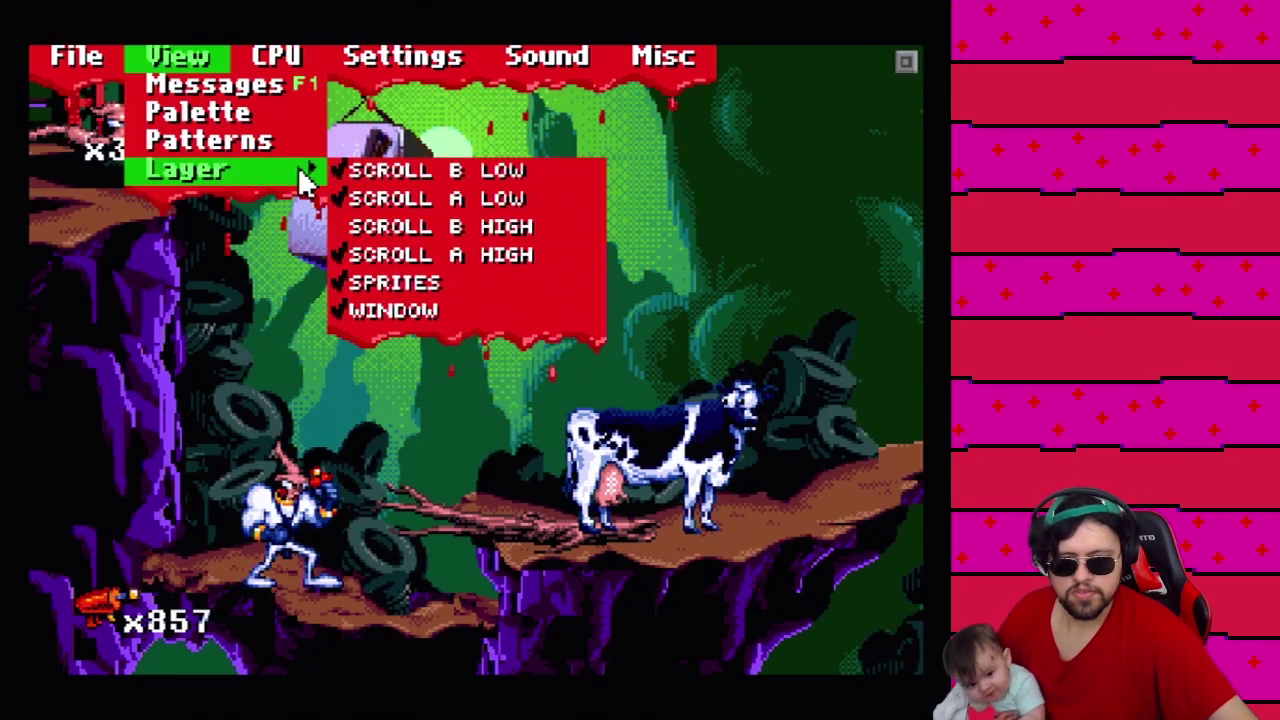
click(355, 228)
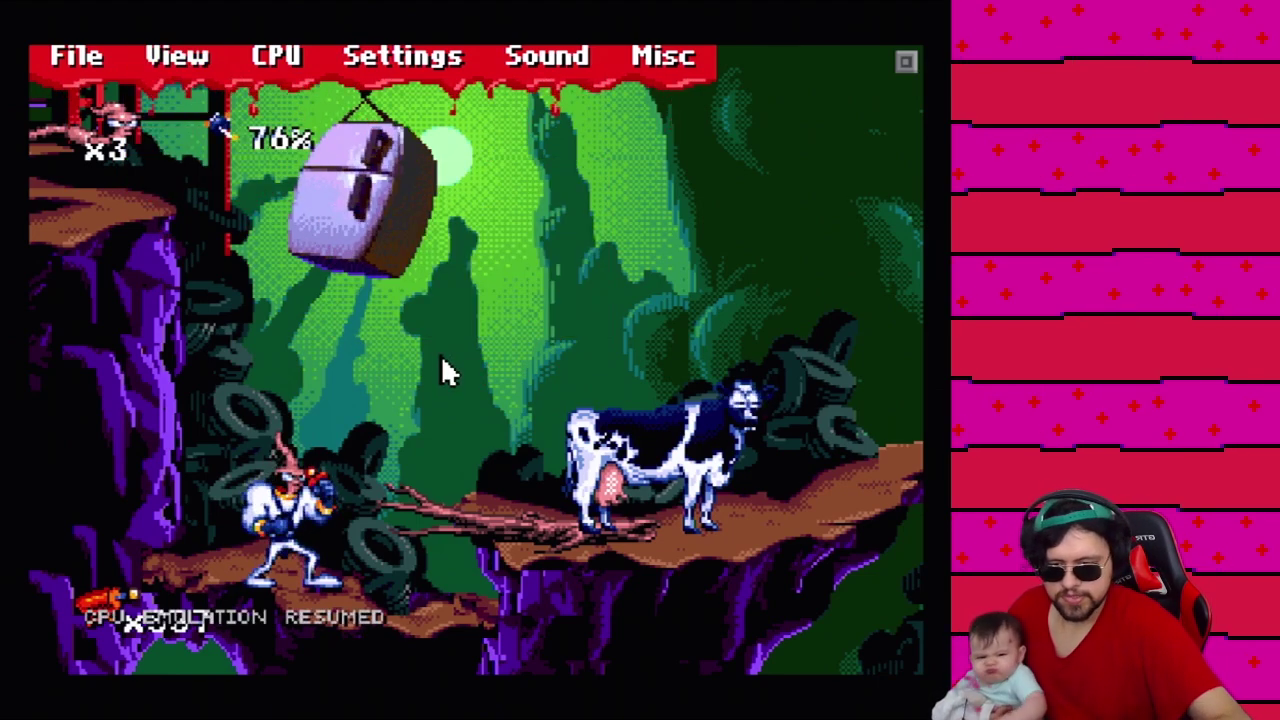
Play on by whipping at the hanging refrigerator to launch the cow, and move Jim around the ledge.
key(s)
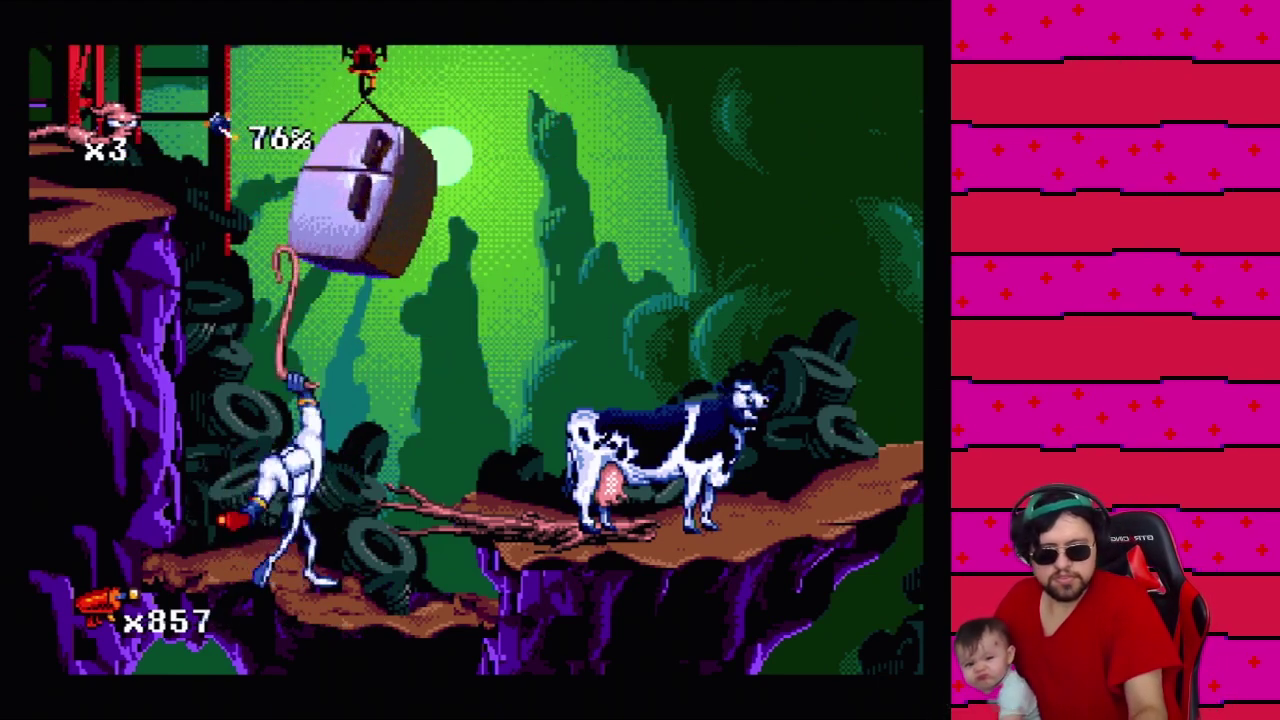
key(s)
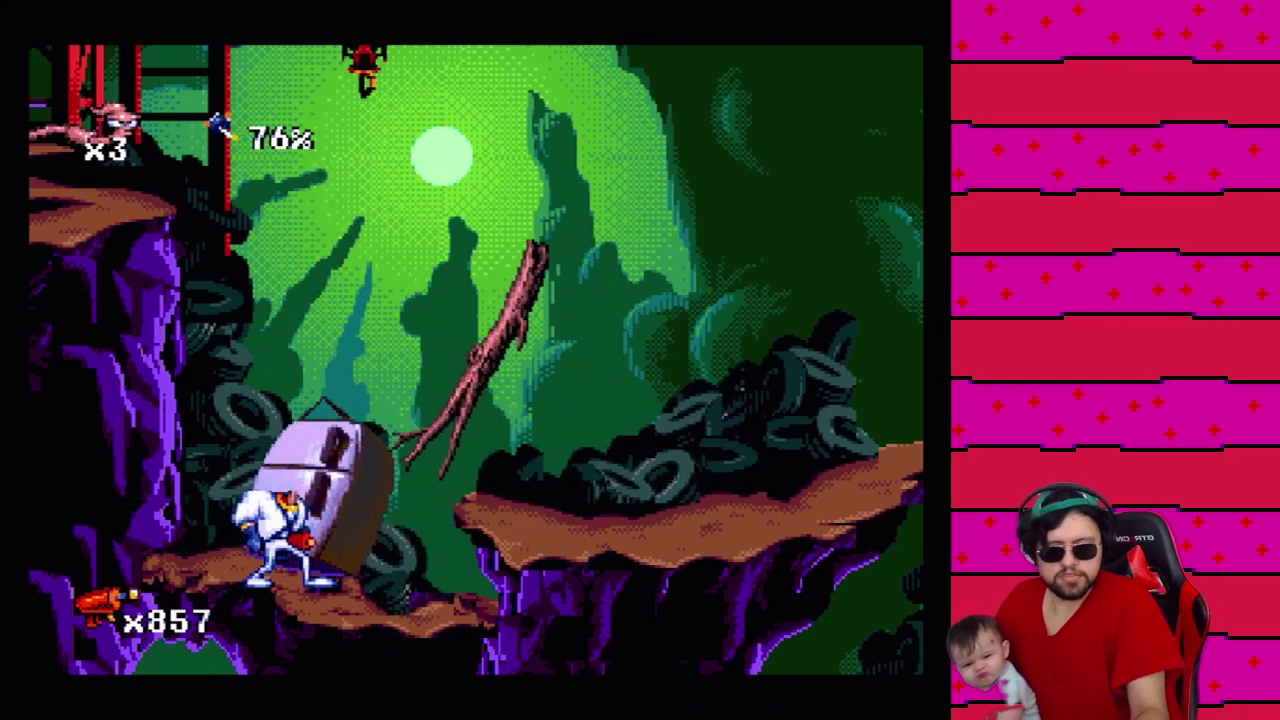
key(Right)
key(Left)
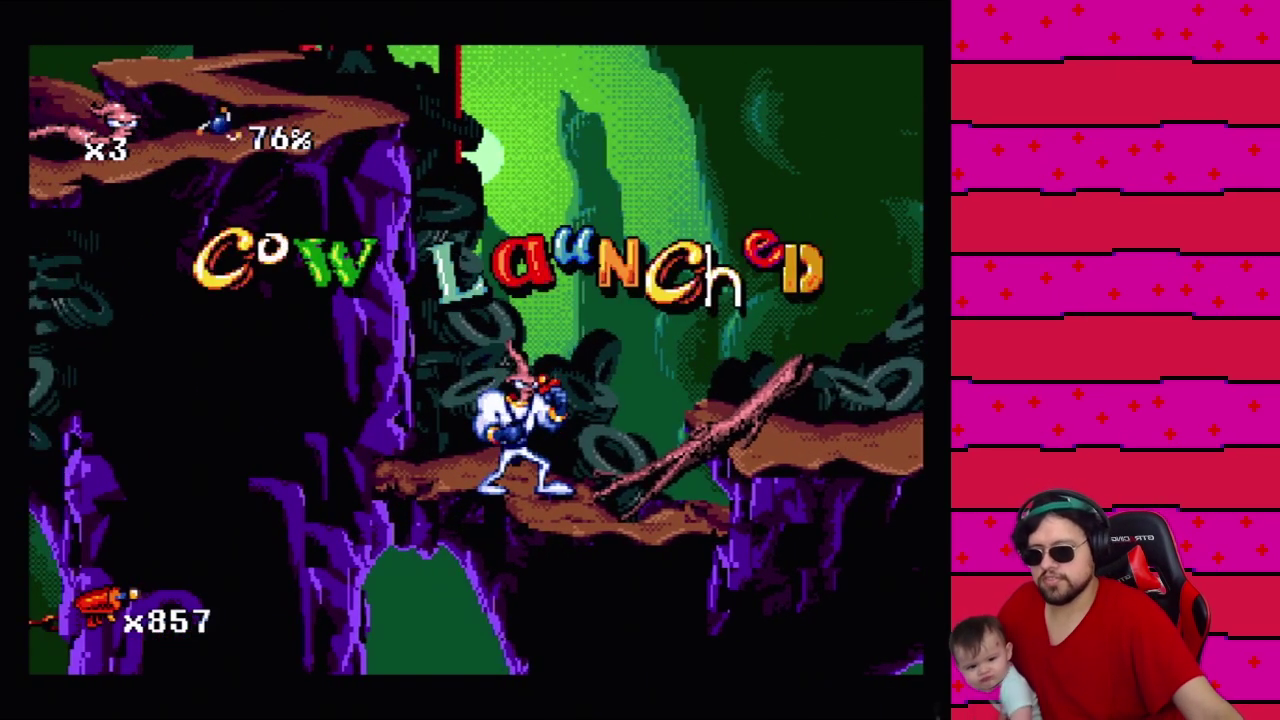
Exit the emulator to return to the gcystxxx folder.
mouse_move(480, 263)
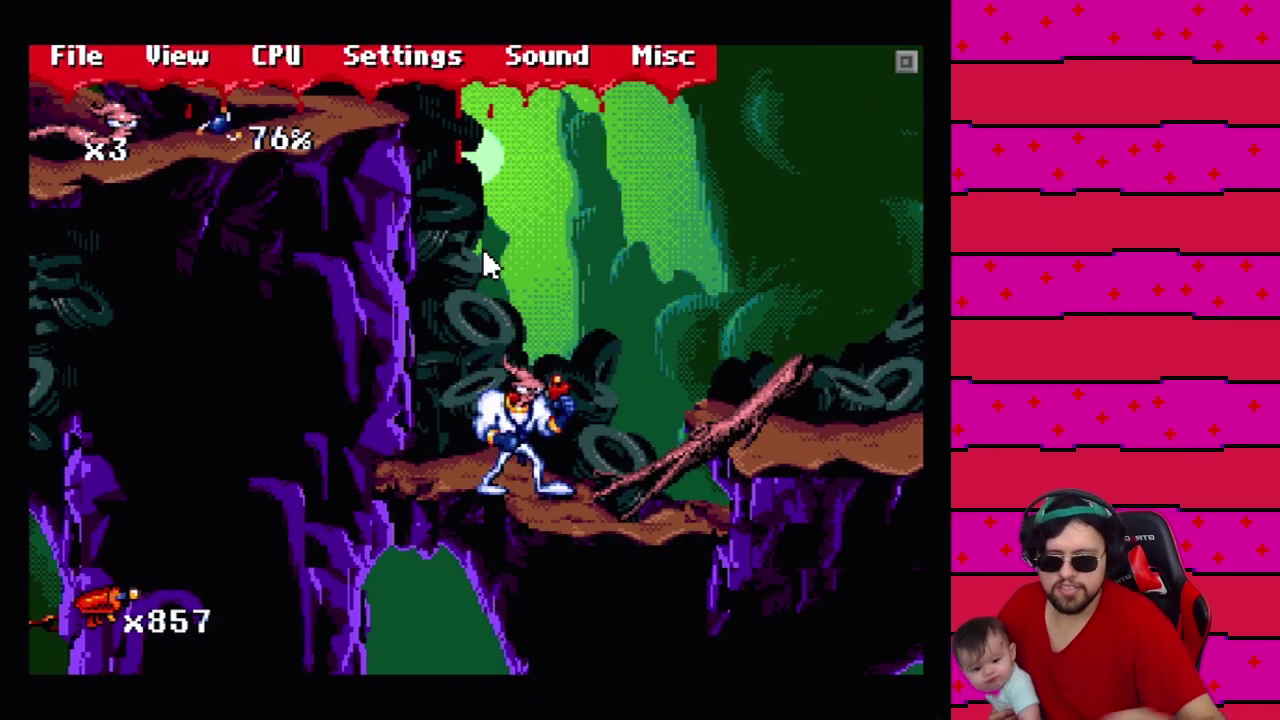
click(77, 58)
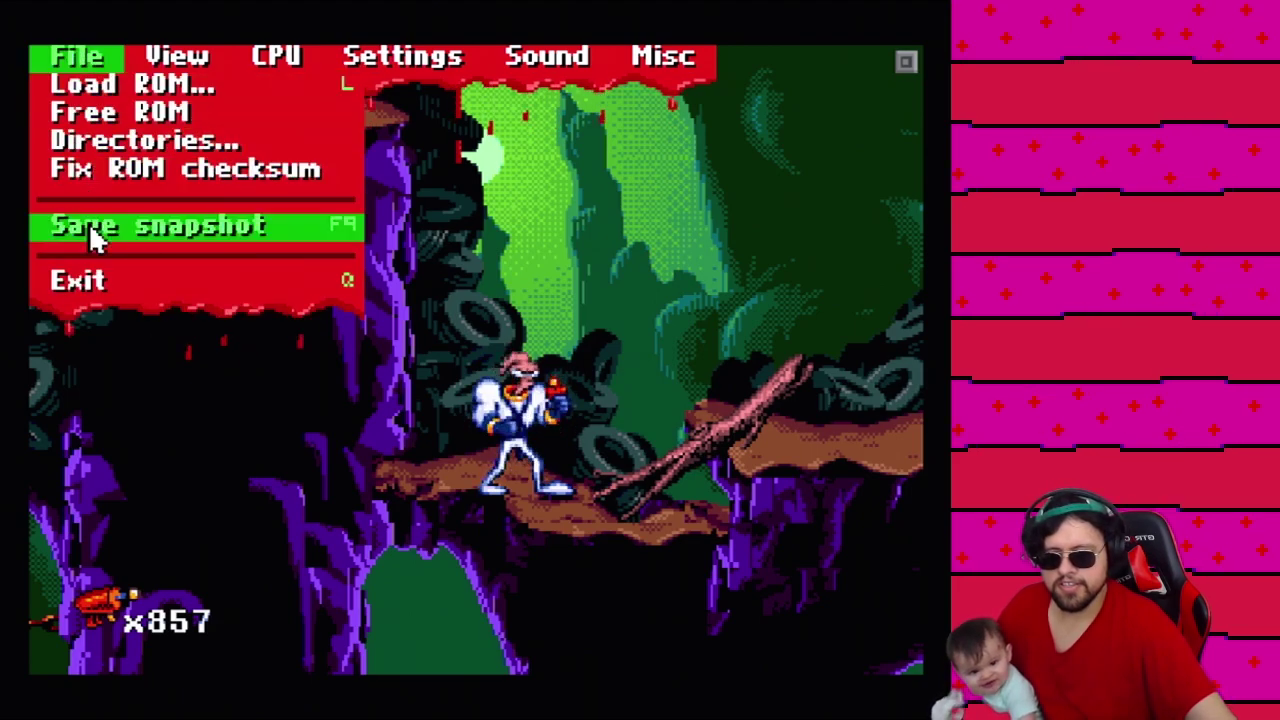
click(77, 284)
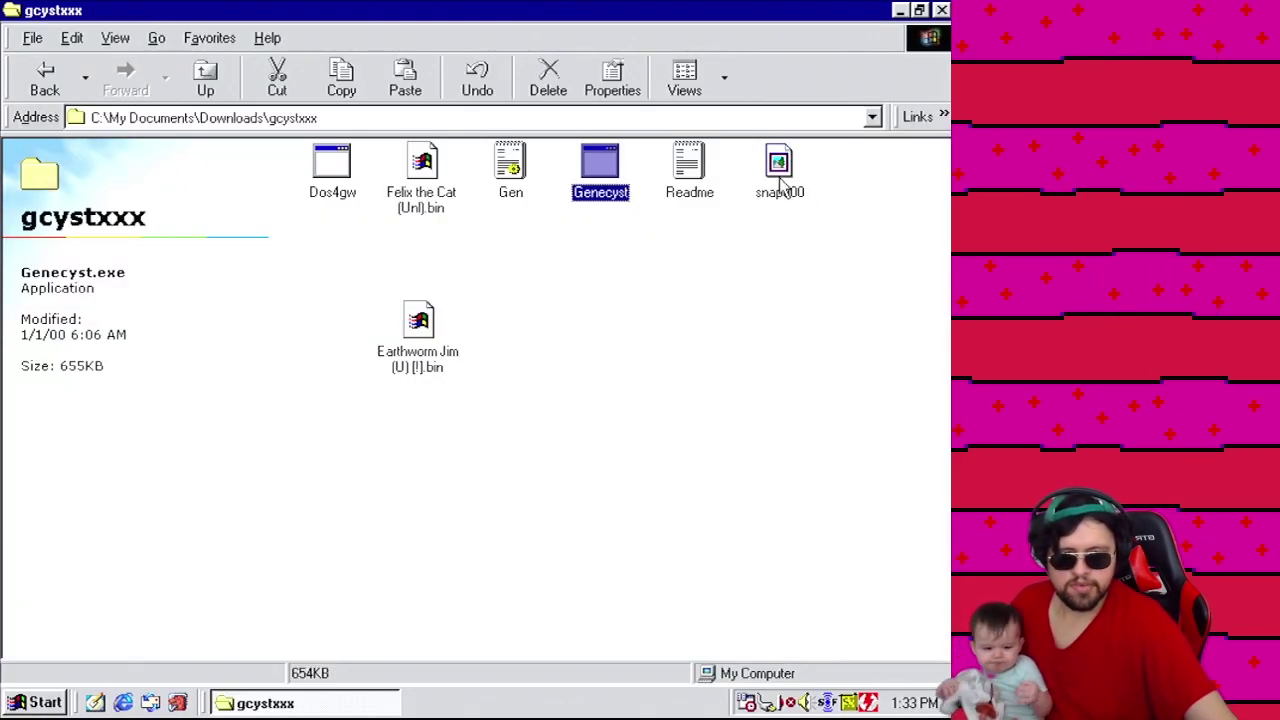
Open the saved snap000.pcx snapshot from the gcystxxx folder in Imaging Preview.
click(779, 165)
right_click(779, 170)
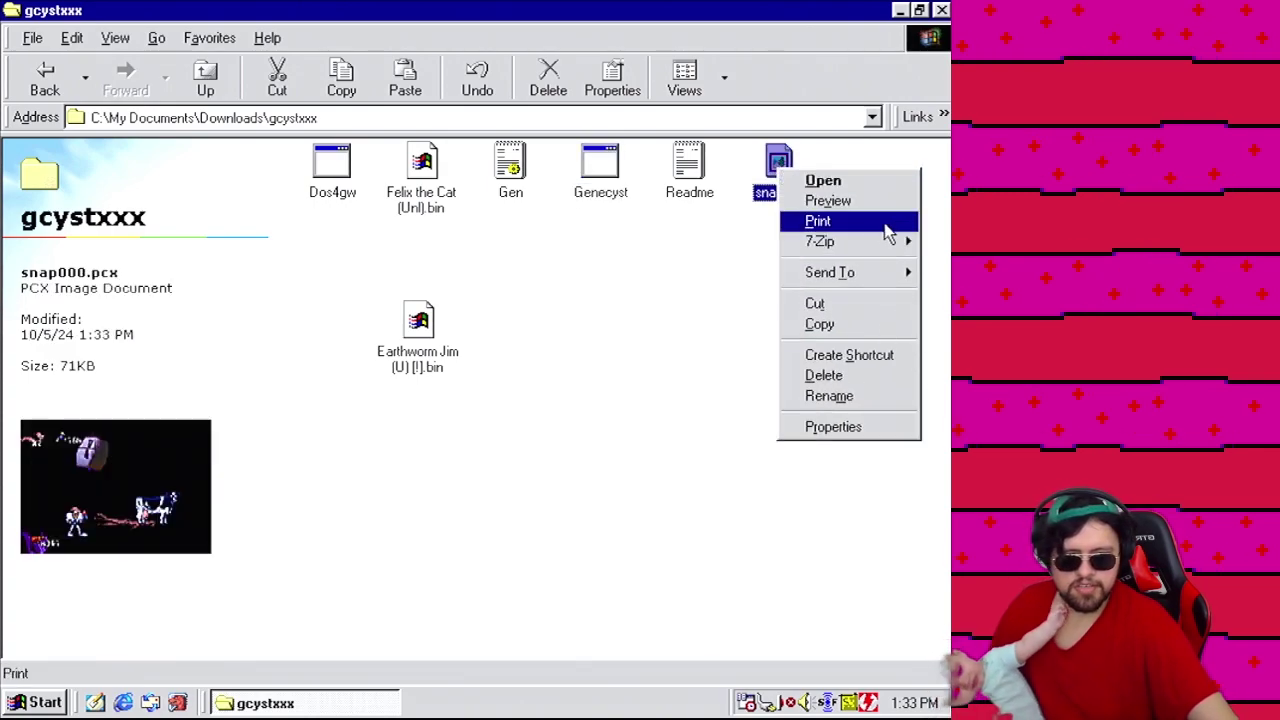
mouse_move(846, 274)
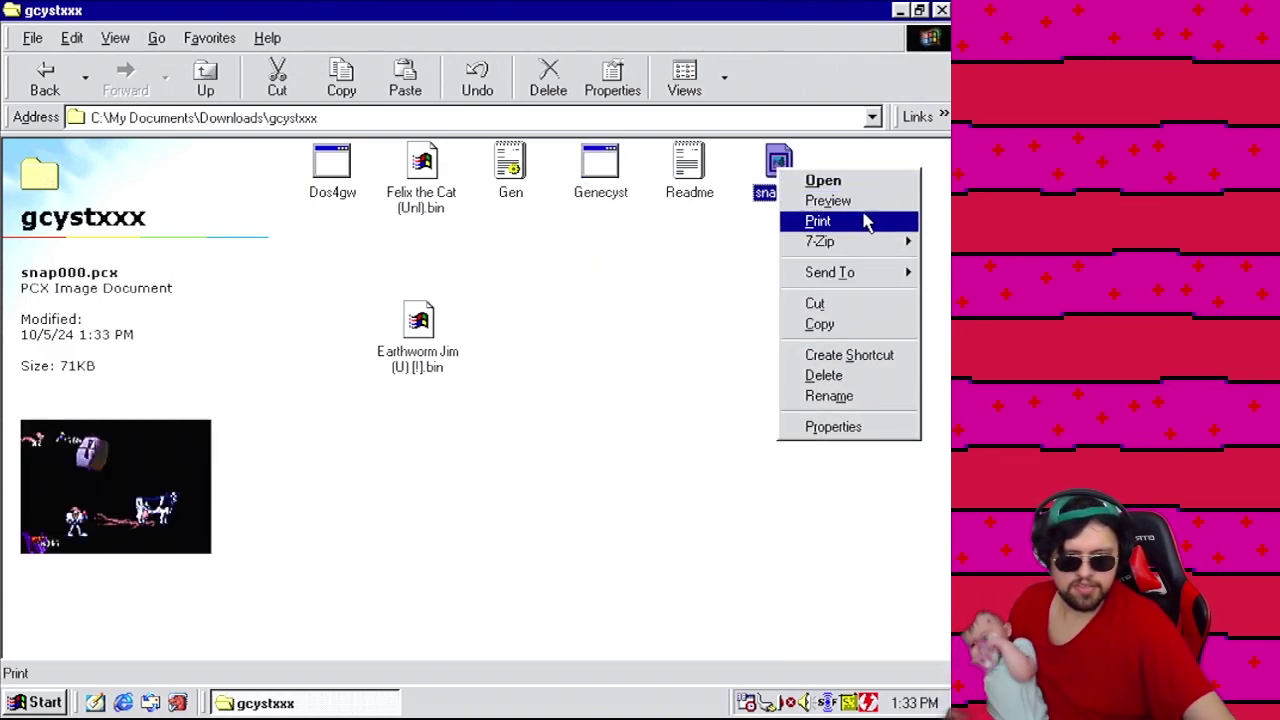
click(820, 181)
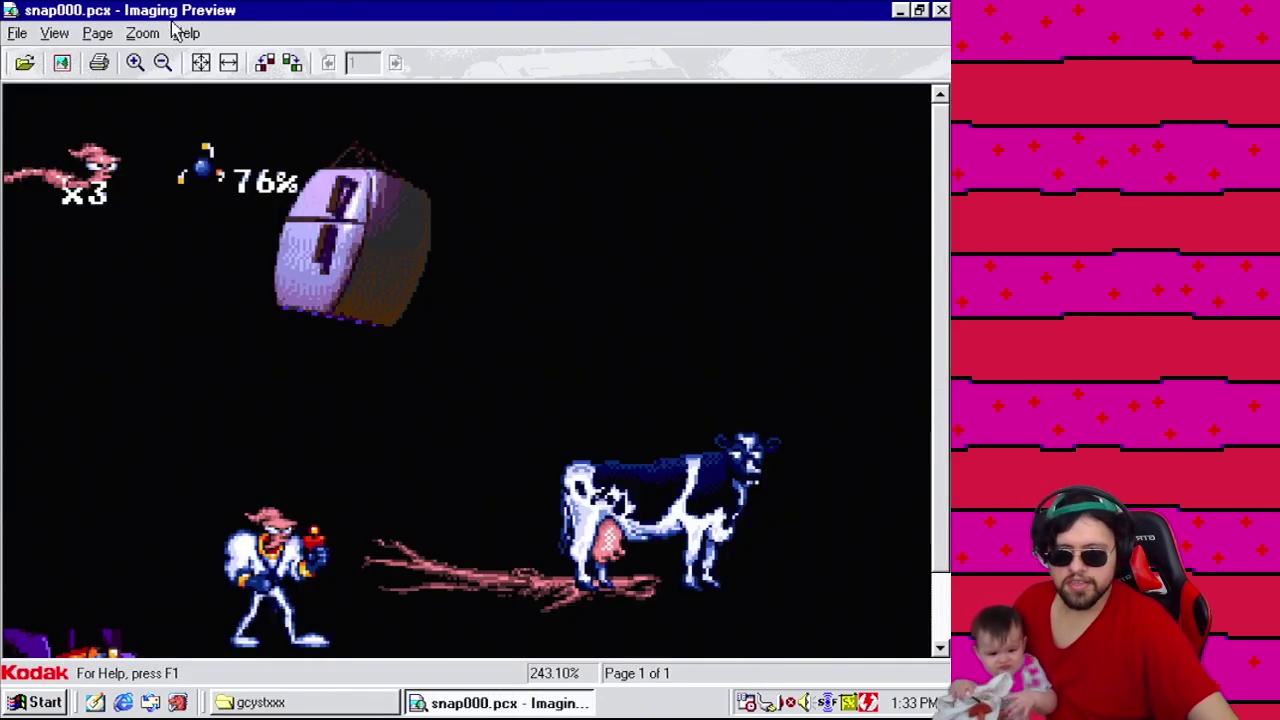
View the image viewer's About information and close it.
click(187, 33)
click(244, 110)
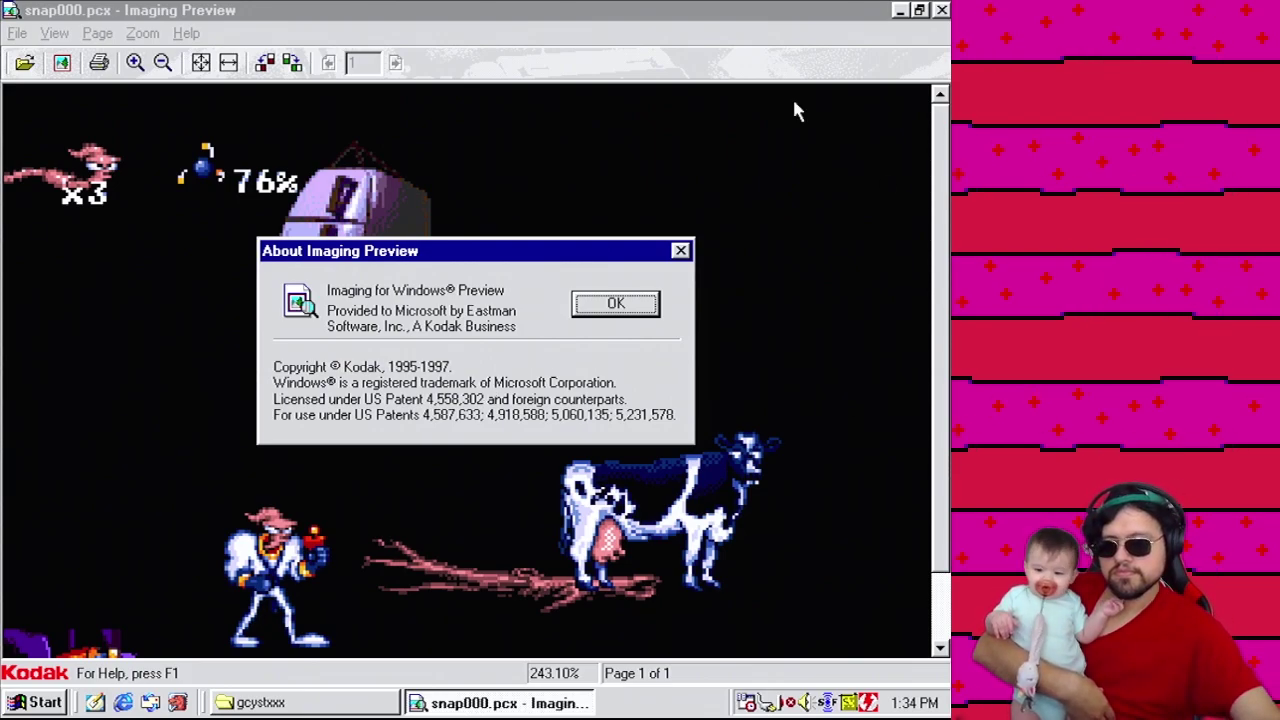
click(632, 308)
Open the snapshot for editing in Imaging without making that the default, and close the Imaging window.
click(17, 33)
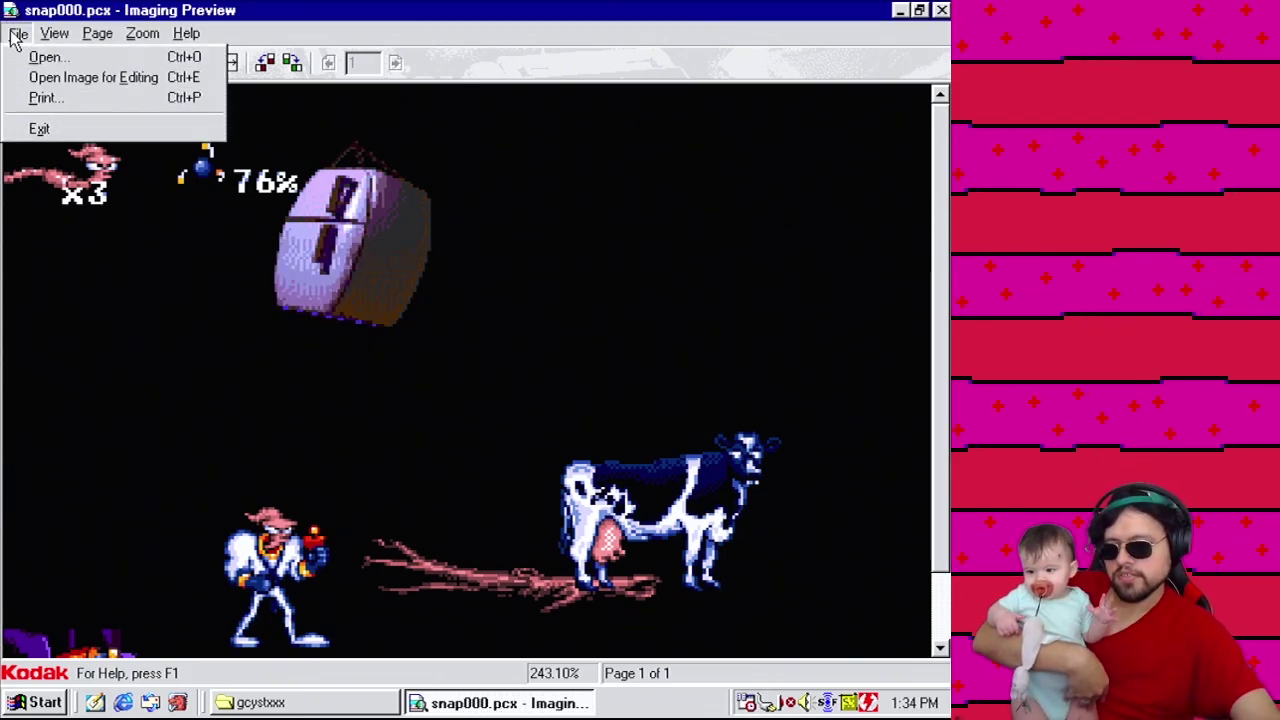
click(17, 33)
click(17, 33)
click(27, 78)
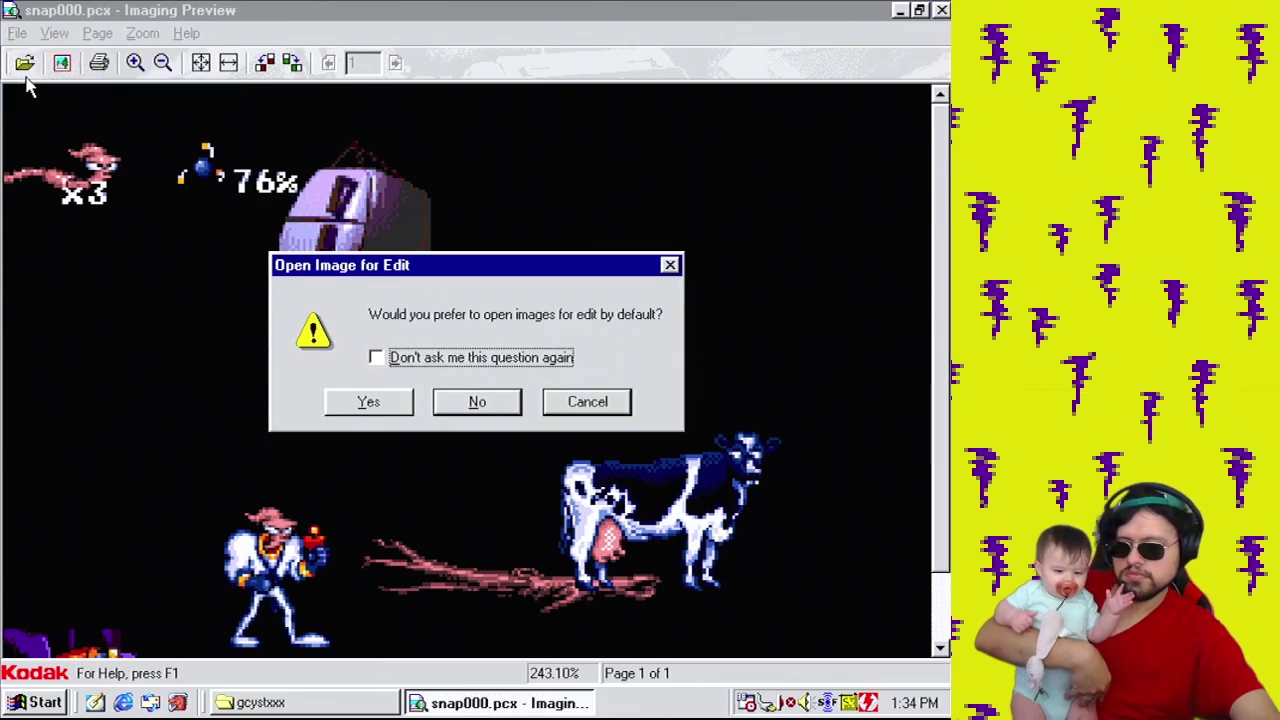
click(476, 402)
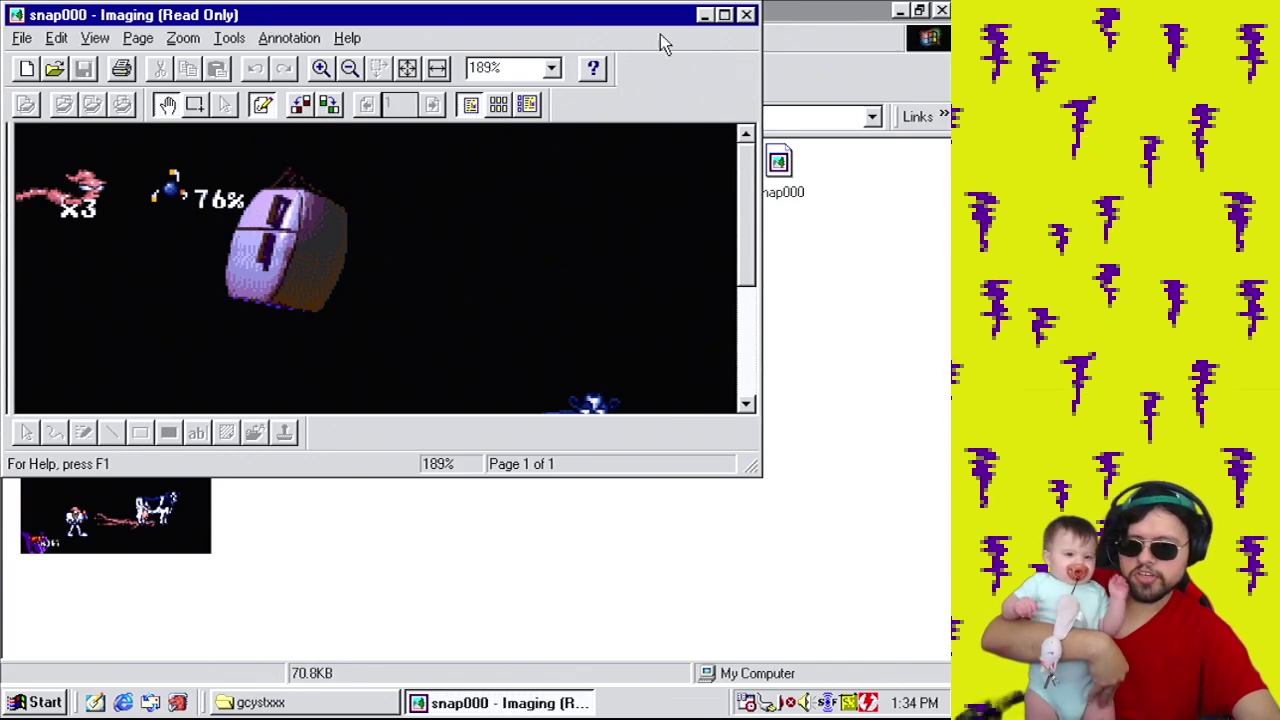
click(746, 14)
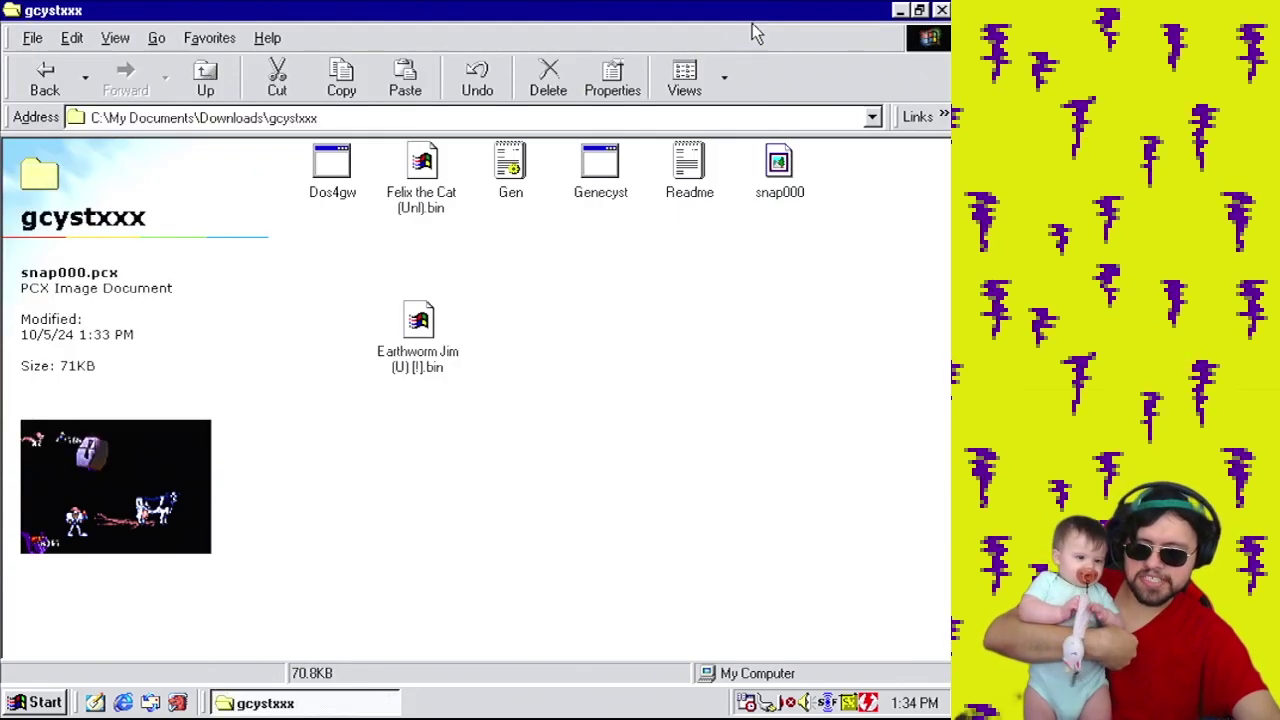
Launch the Paint accessory from the installed programs.
click(40, 702)
mouse_move(169, 357)
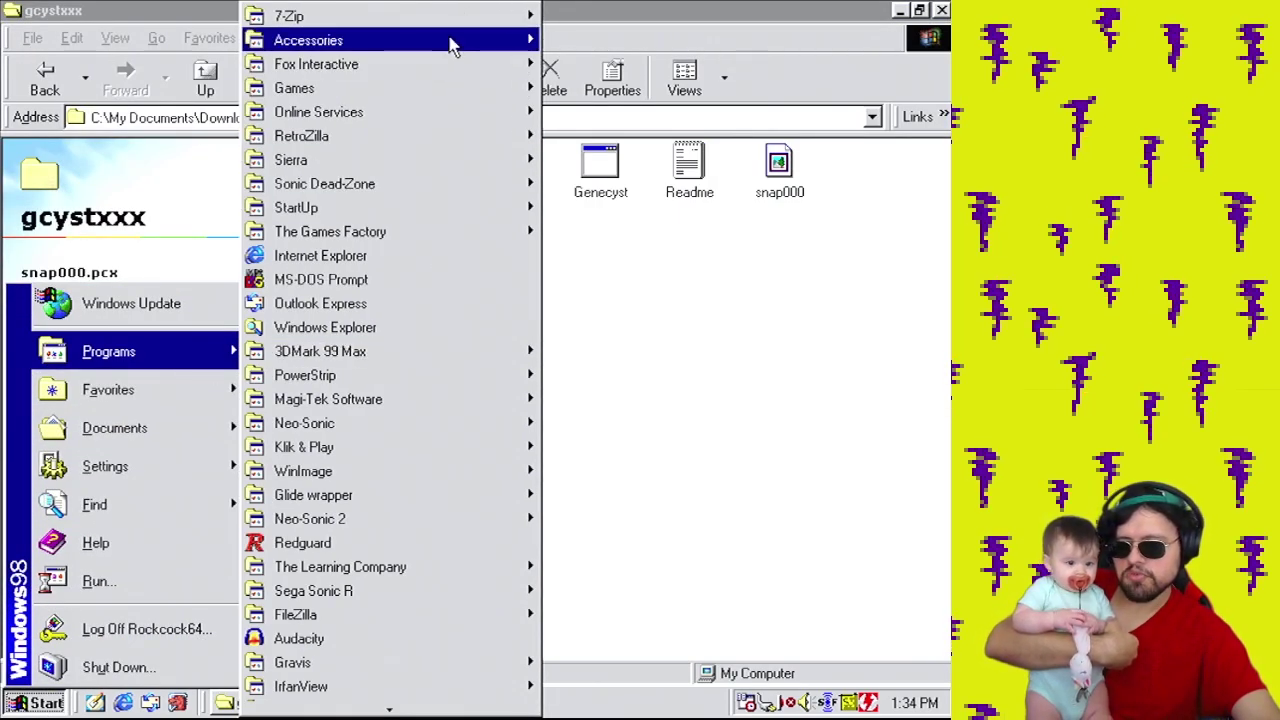
mouse_move(449, 40)
click(605, 287)
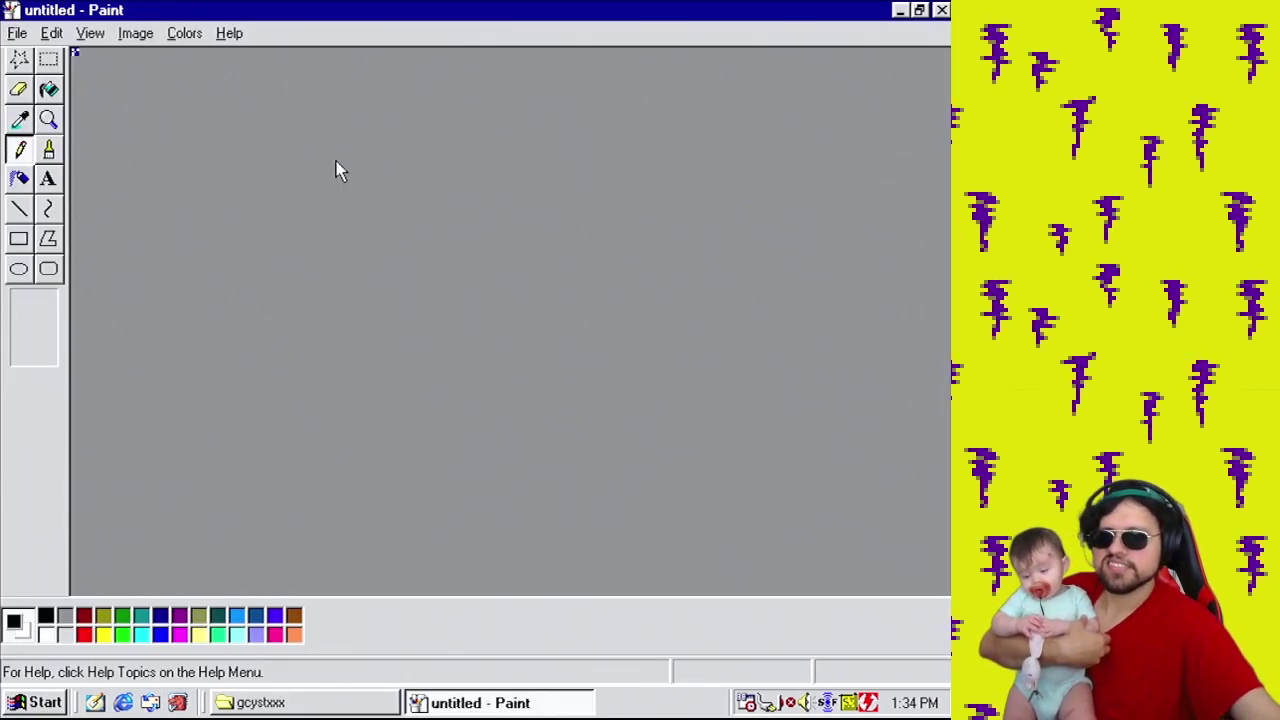
Look for the snapshot in the Genecyst_vX.XX folder under Downloads using Paint's Open dialog, and return to Downloads.
click(17, 33)
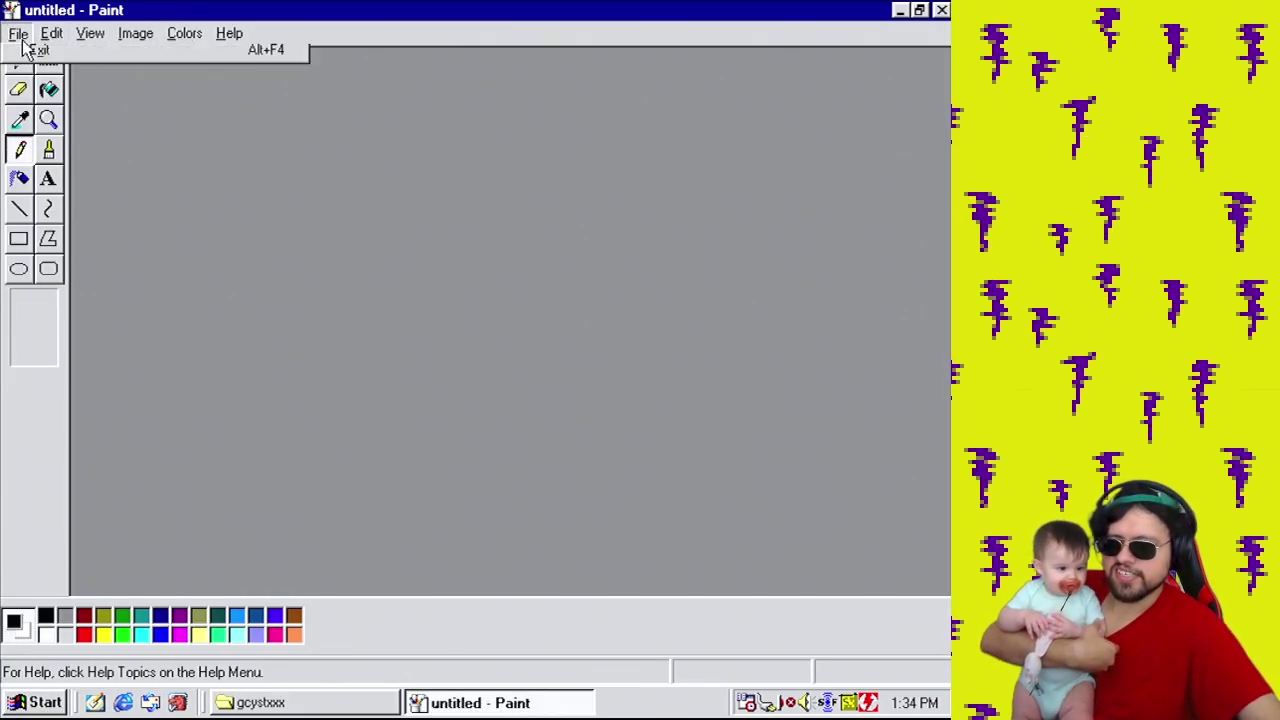
click(45, 84)
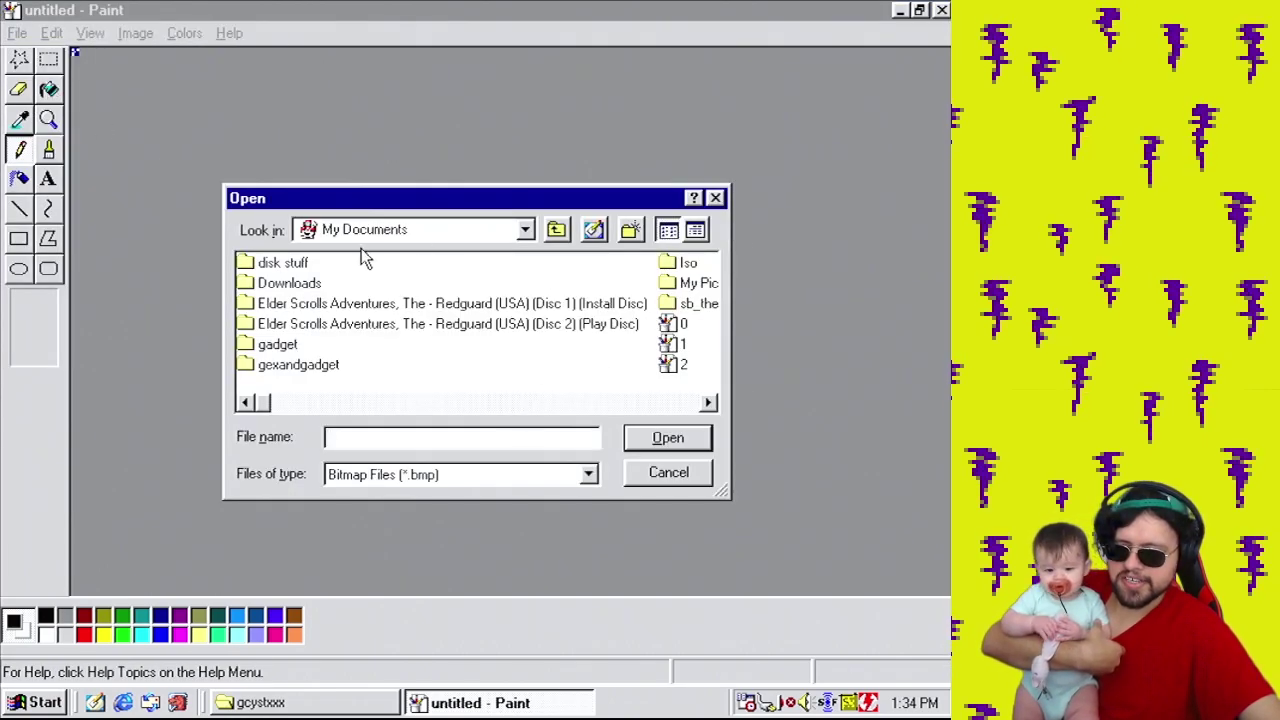
double_click(318, 283)
click(605, 406)
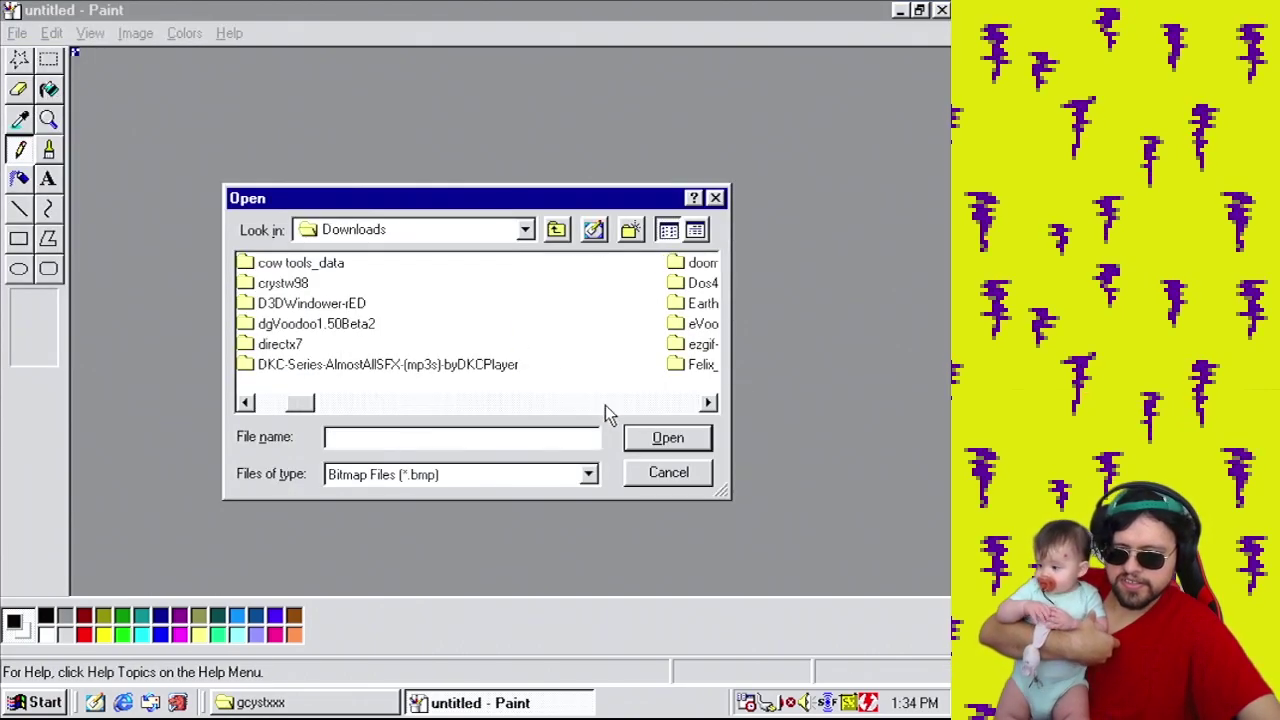
click(605, 406)
click(605, 406)
double_click(335, 303)
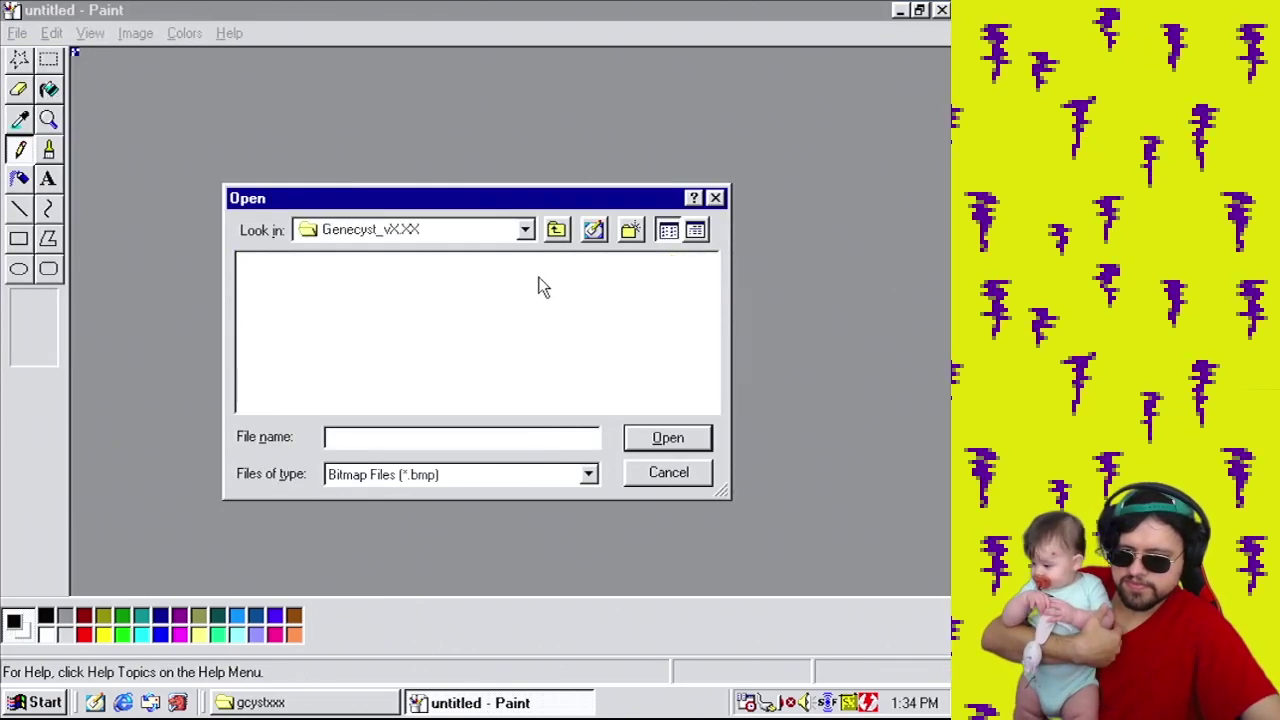
click(558, 231)
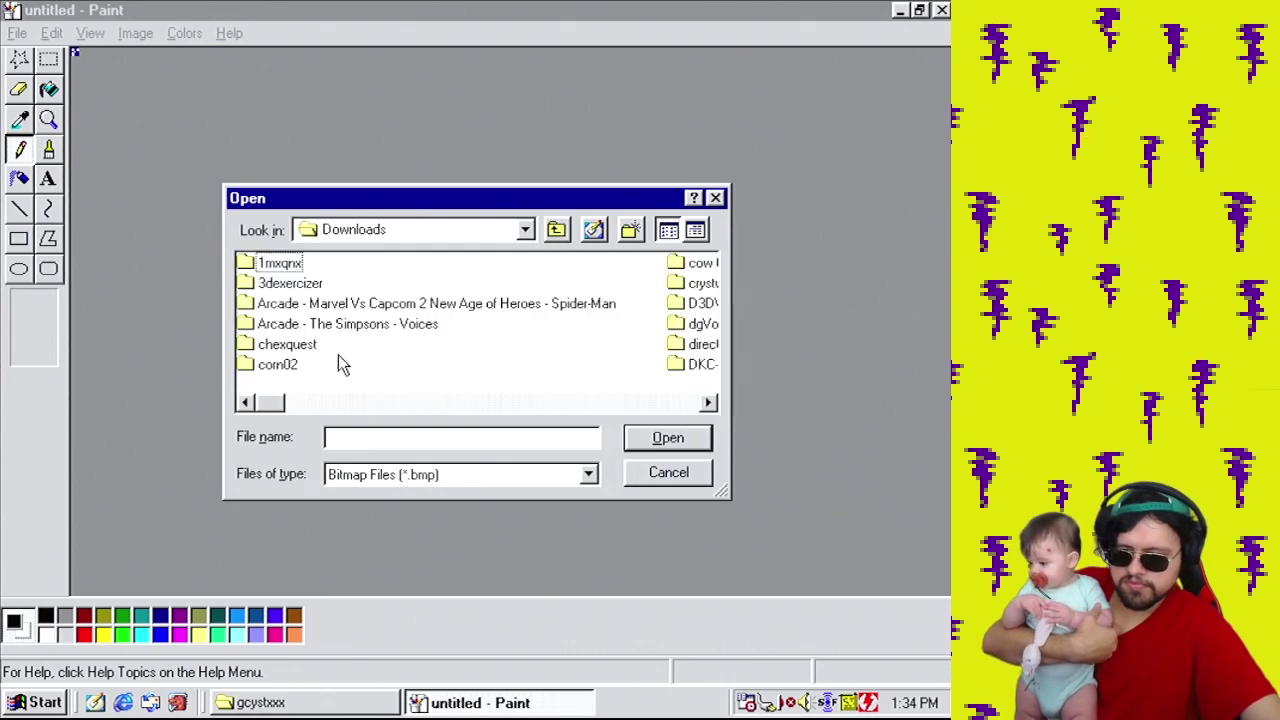
Try to open snap000.pcx from the gcystxxx folder in Paint with All Files listed, and close Paint.
click(665, 403)
click(665, 403)
click(665, 403)
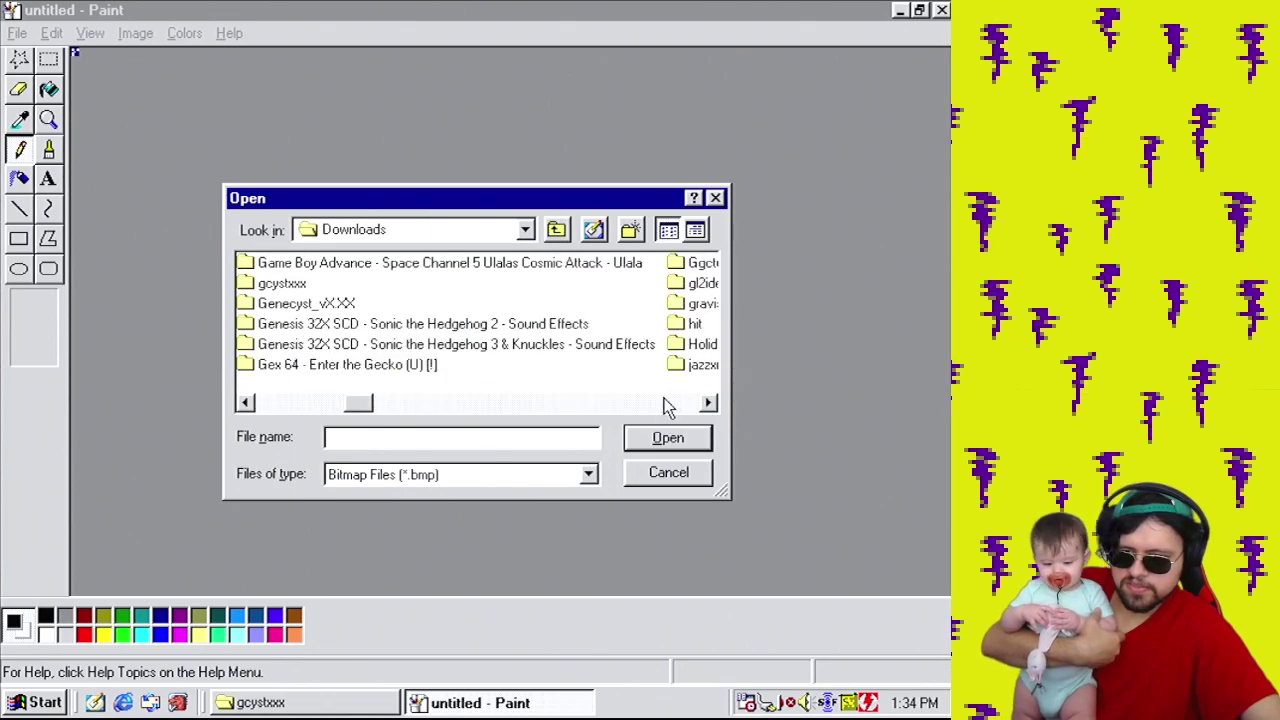
double_click(280, 284)
click(457, 480)
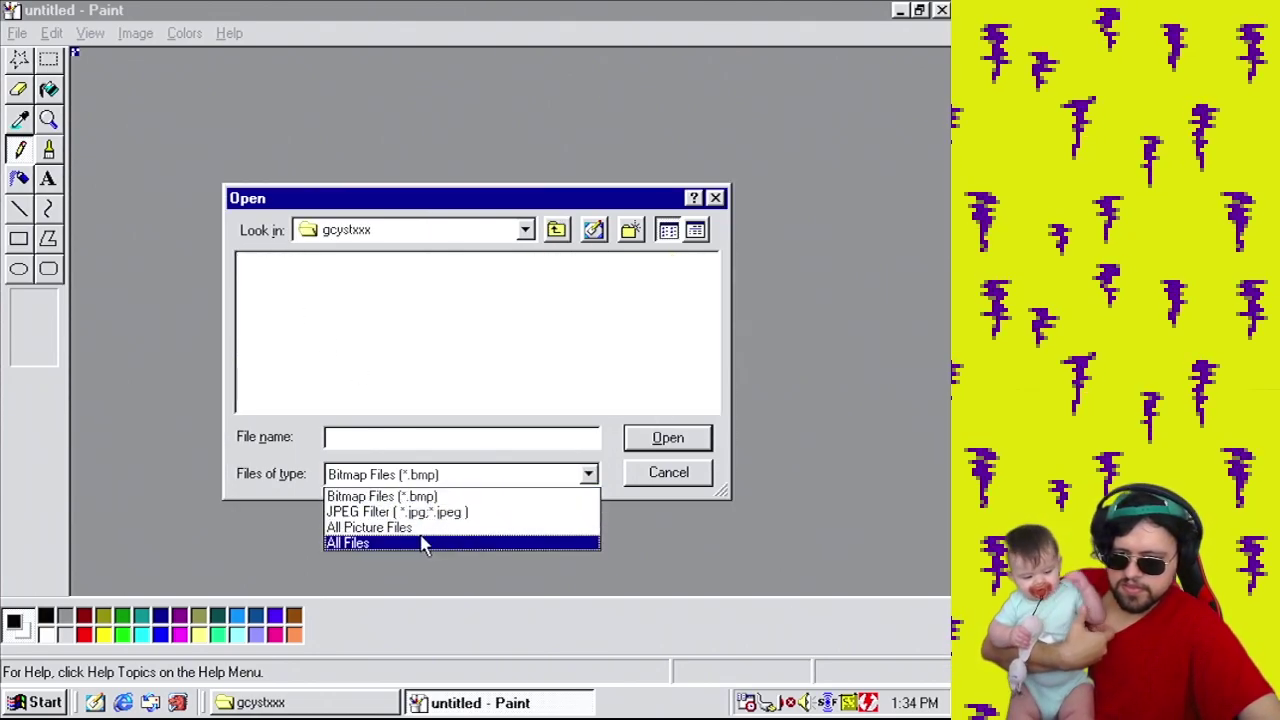
click(425, 542)
double_click(445, 263)
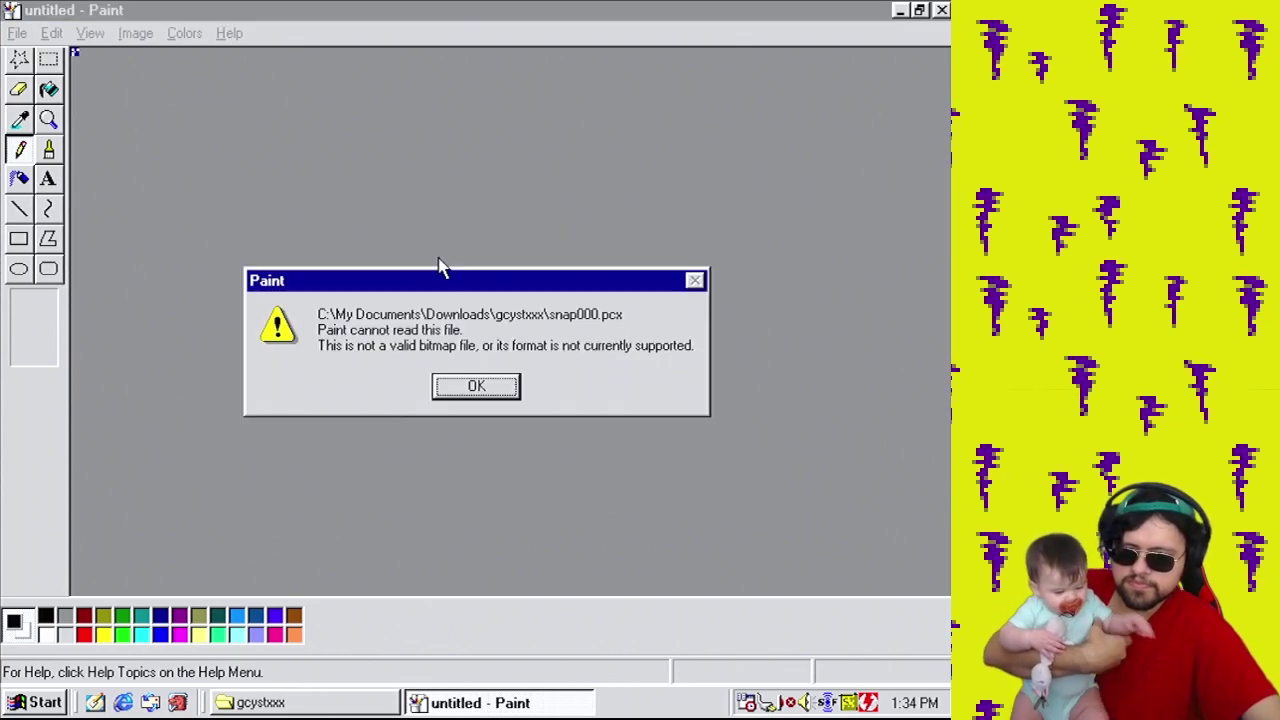
click(478, 398)
click(942, 10)
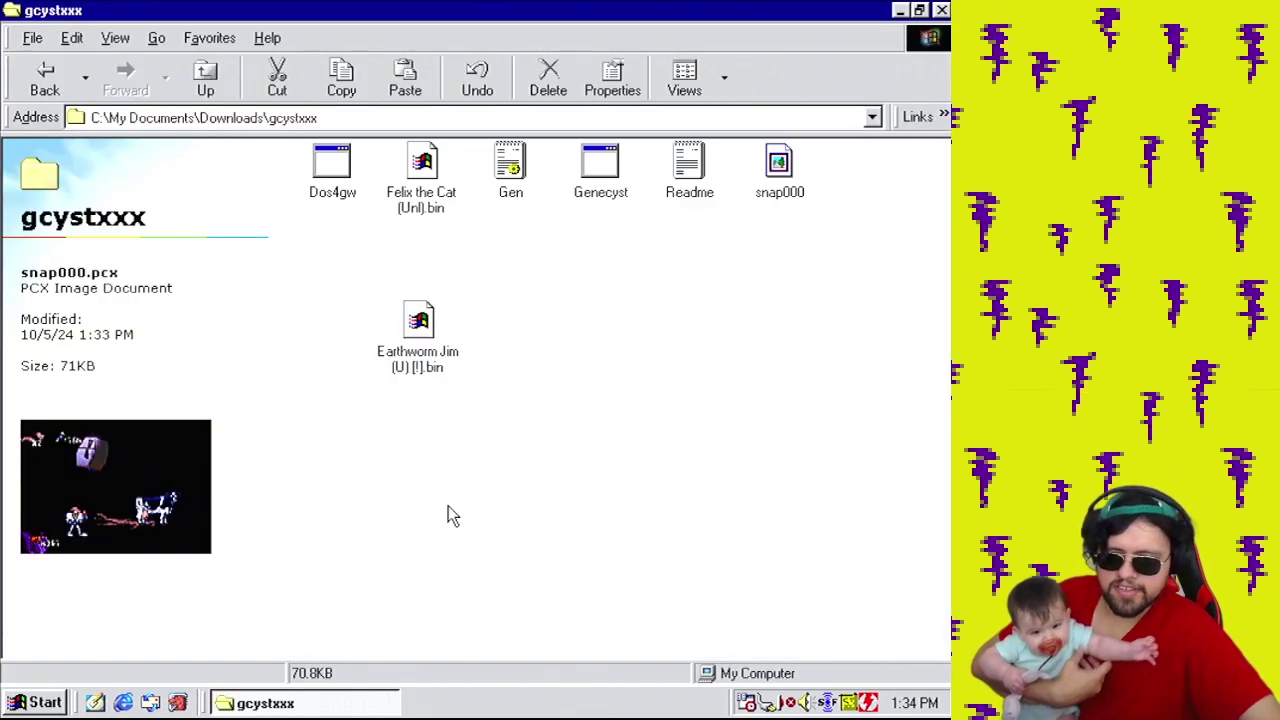
right_click(786, 170)
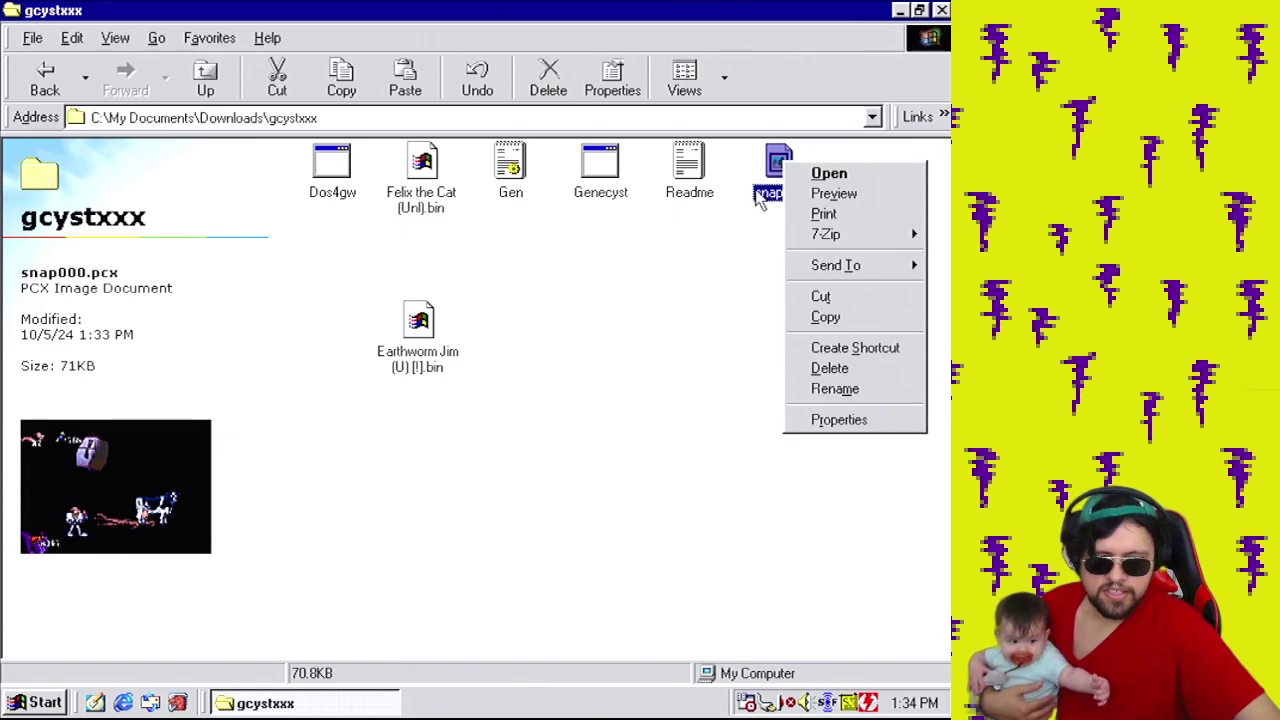
click(749, 345)
Launch Adobe Photoshop 5.5 from the installed Adobe programs.
click(6, 706)
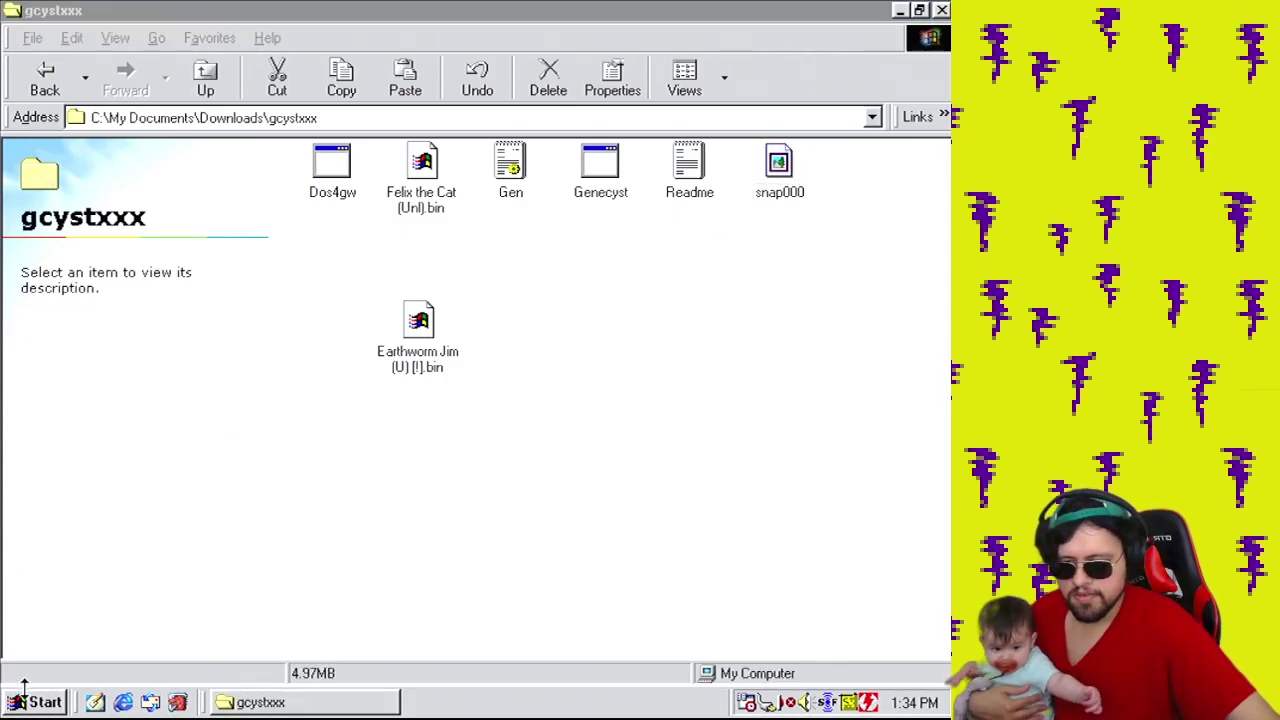
mouse_move(177, 345)
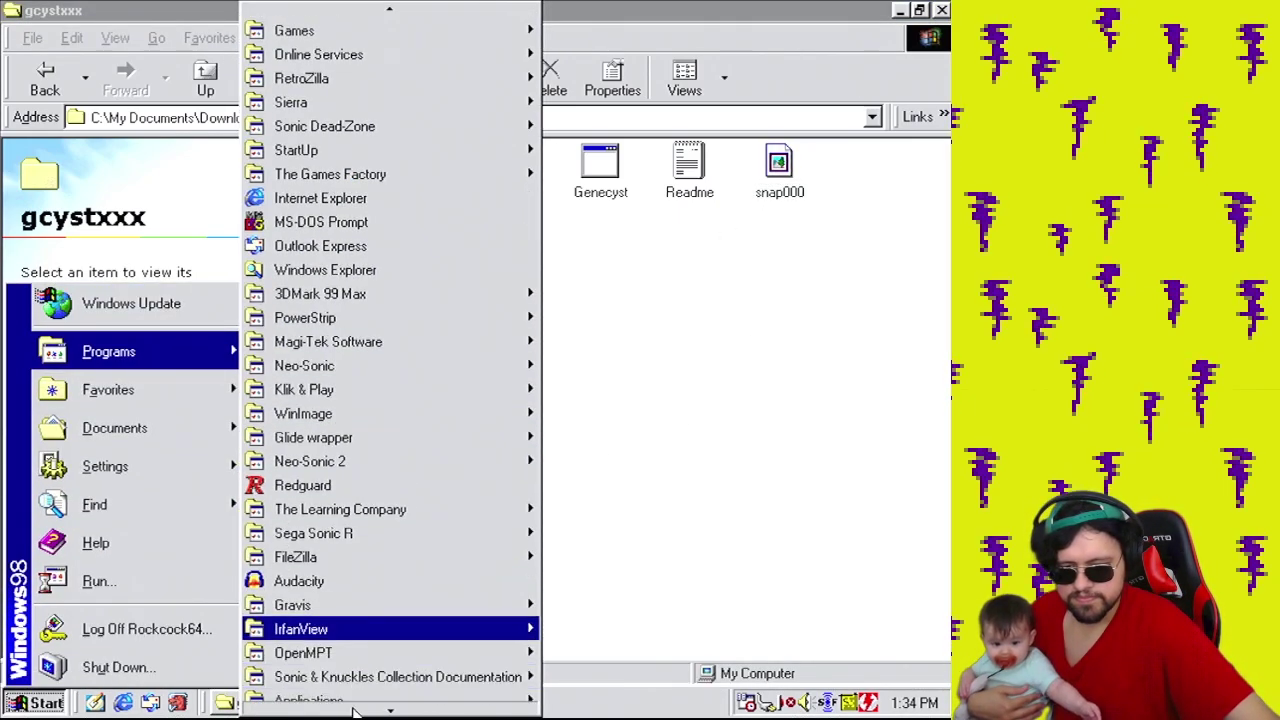
mouse_move(354, 710)
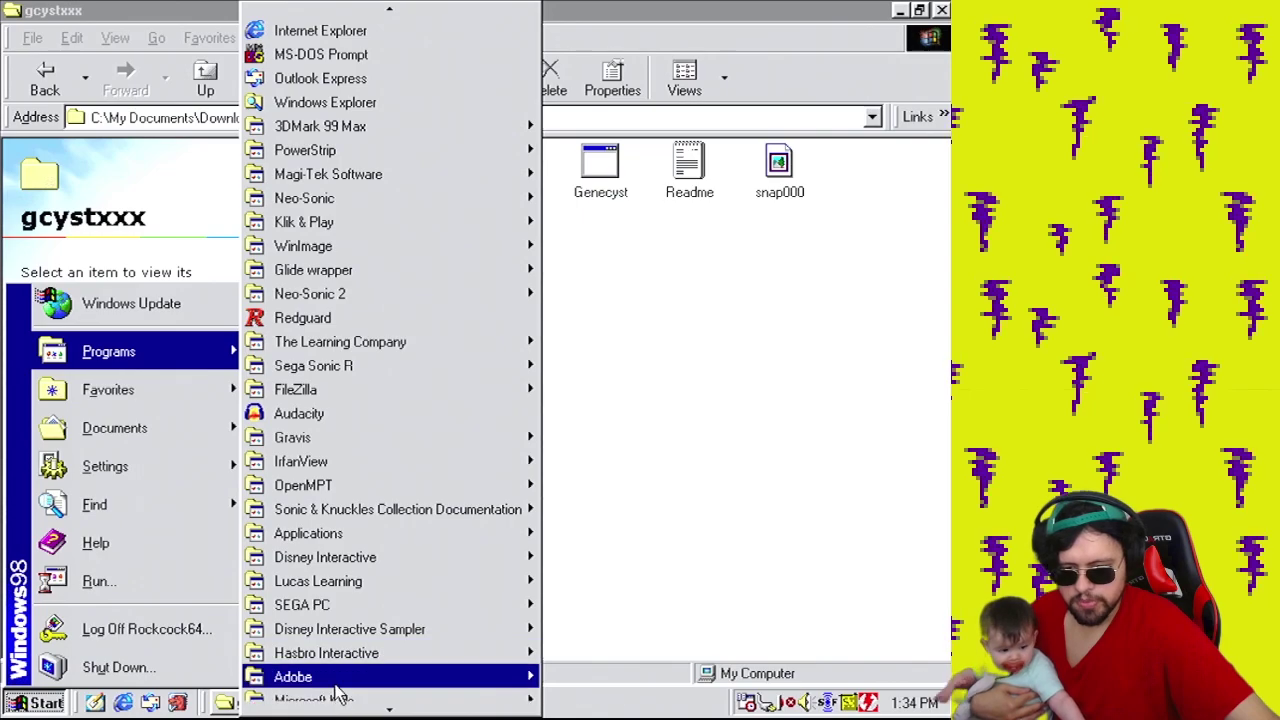
mouse_move(338, 682)
mouse_move(605, 677)
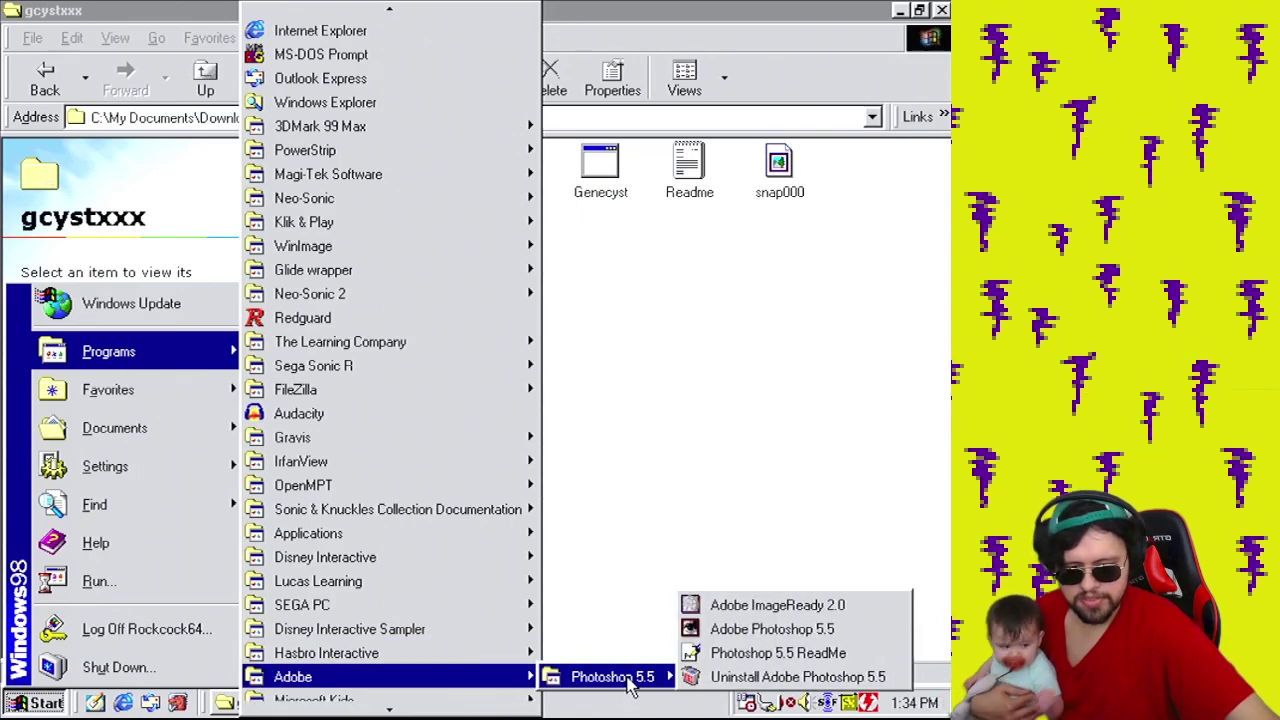
click(775, 628)
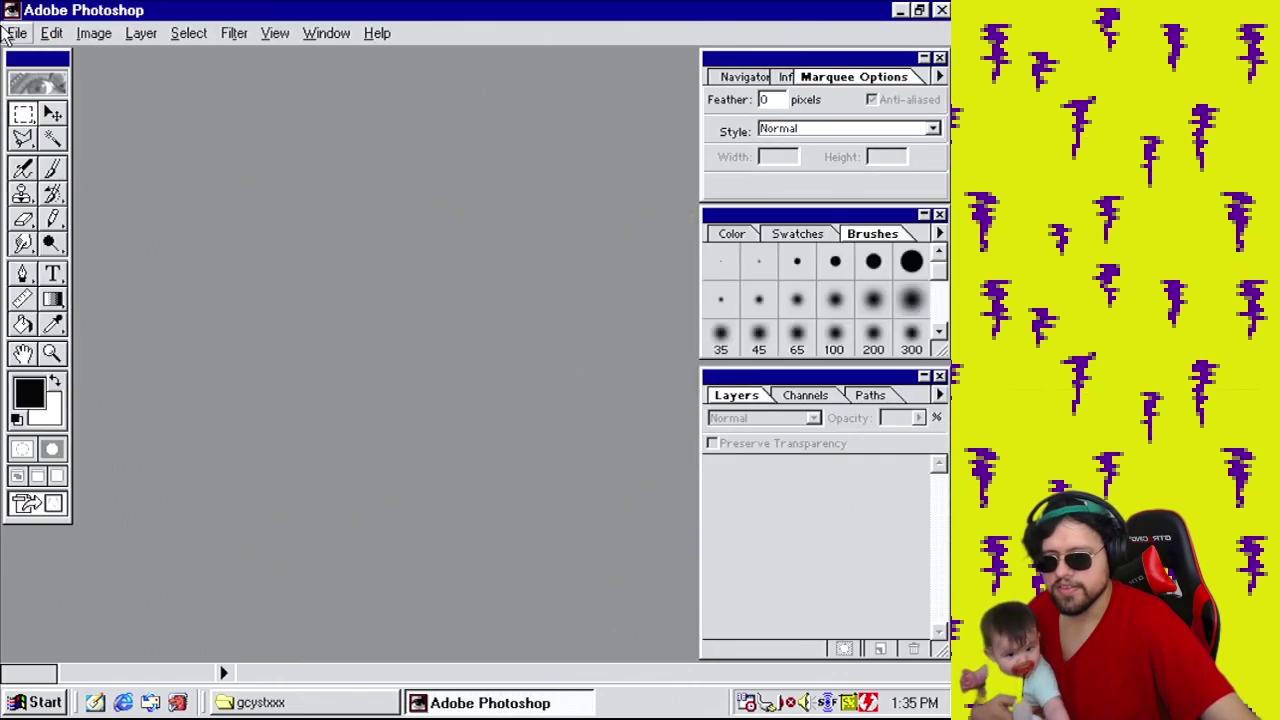
Open snap000.pcx from the gcystxxx folder under Downloads in Photoshop.
click(17, 33)
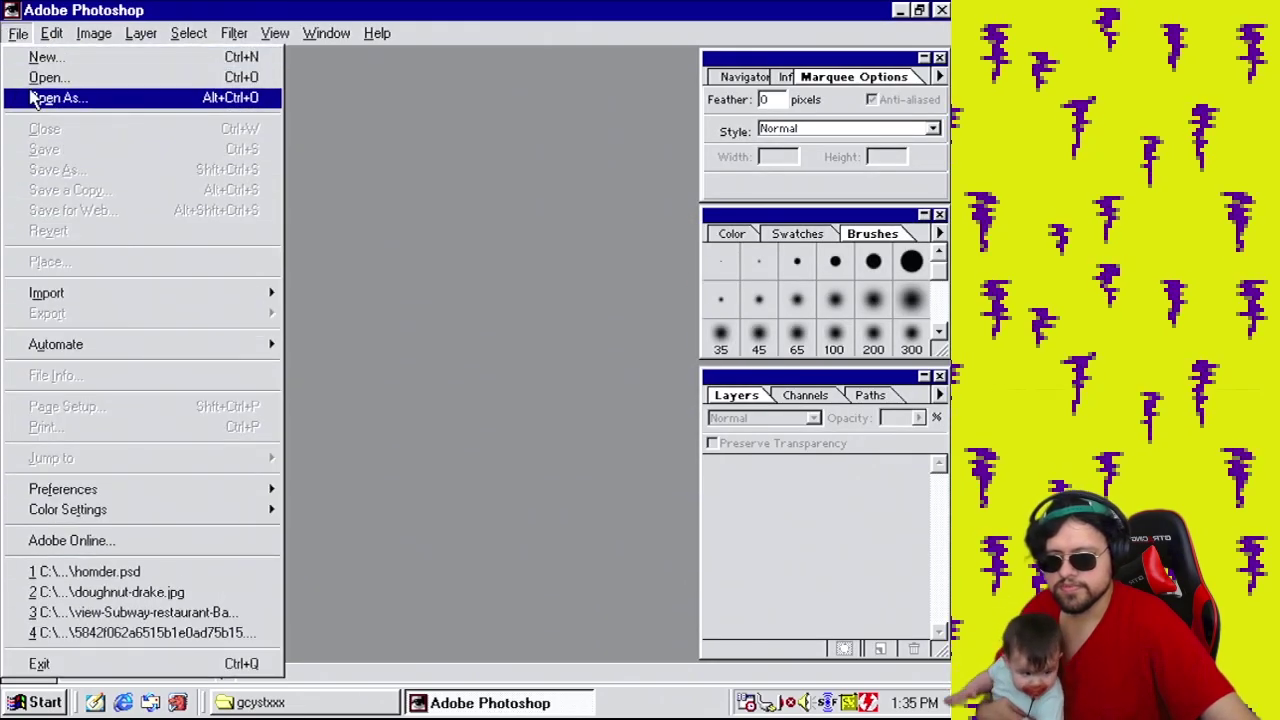
click(40, 77)
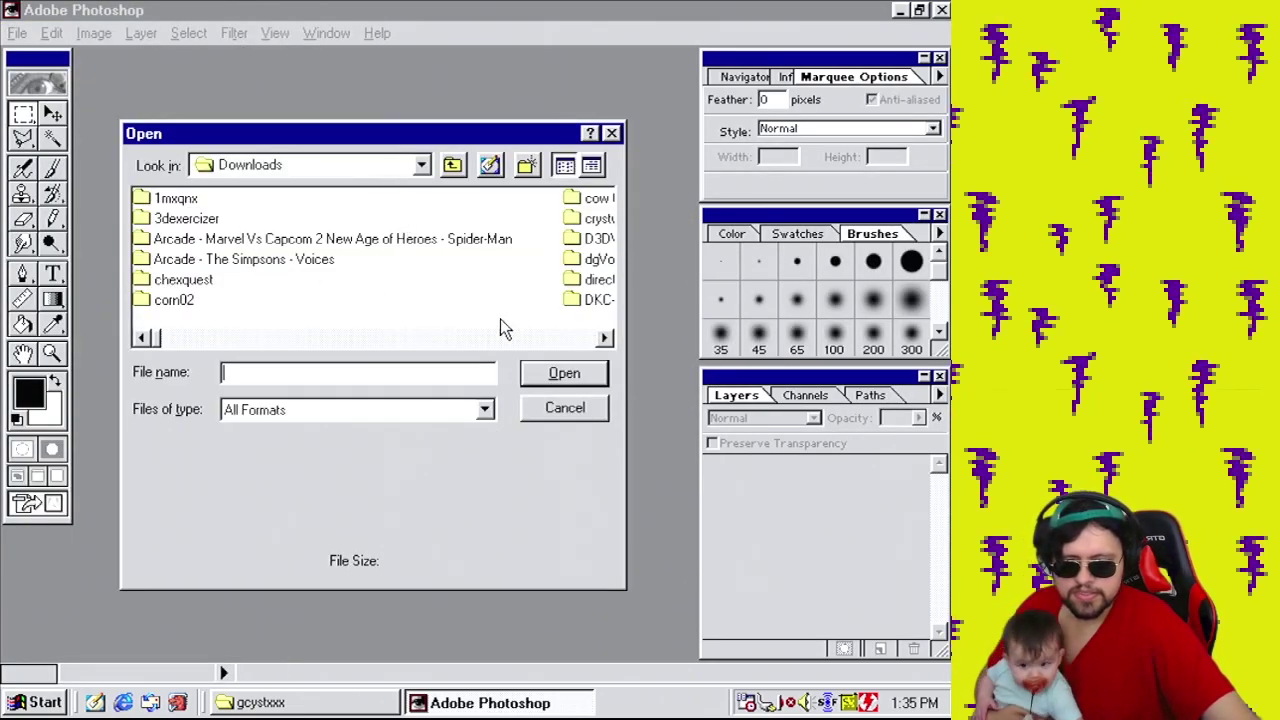
click(494, 337)
click(494, 337)
click(494, 337)
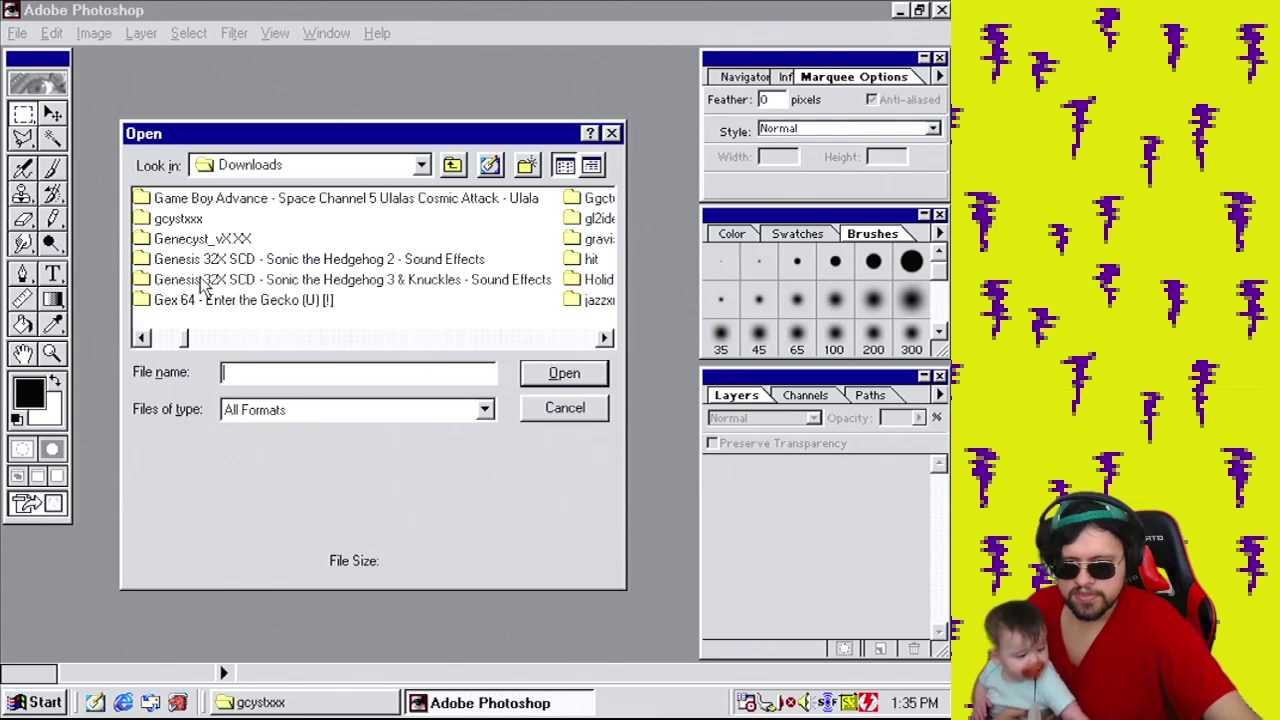
double_click(183, 219)
double_click(341, 205)
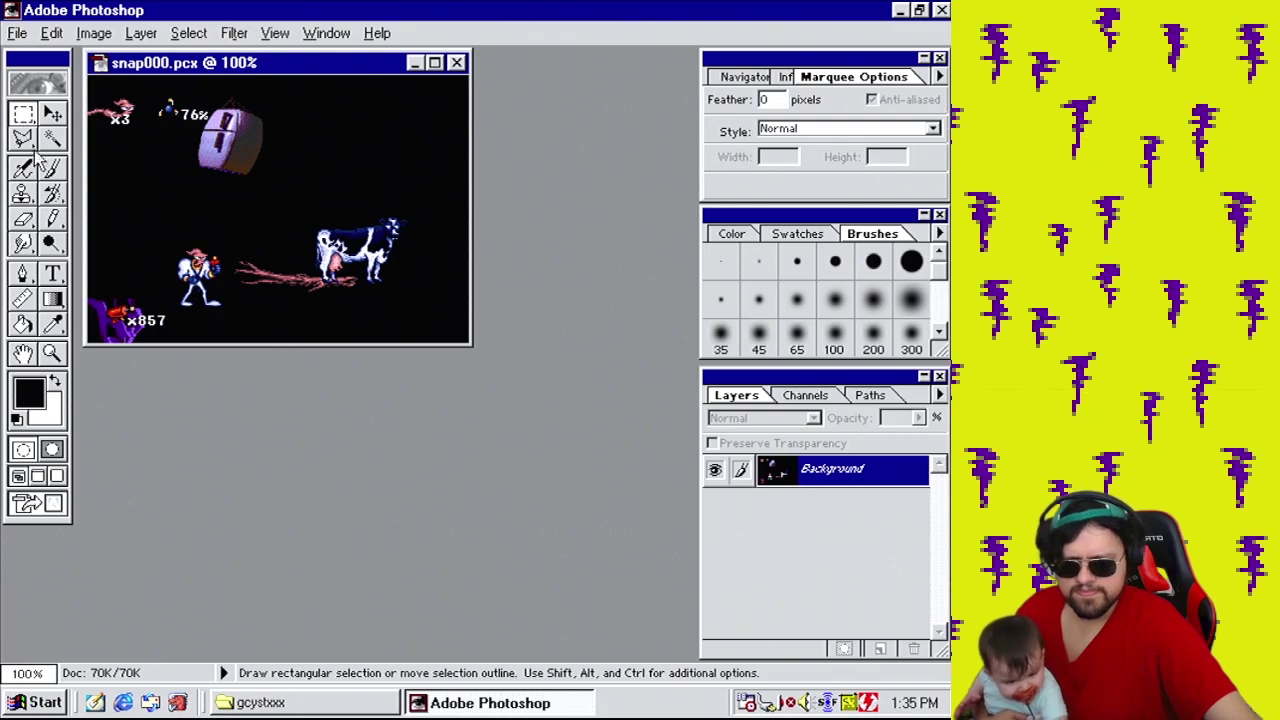
Select the Paint Bucket tool and set the foreground color to pure green with a G value of 255.
click(24, 324)
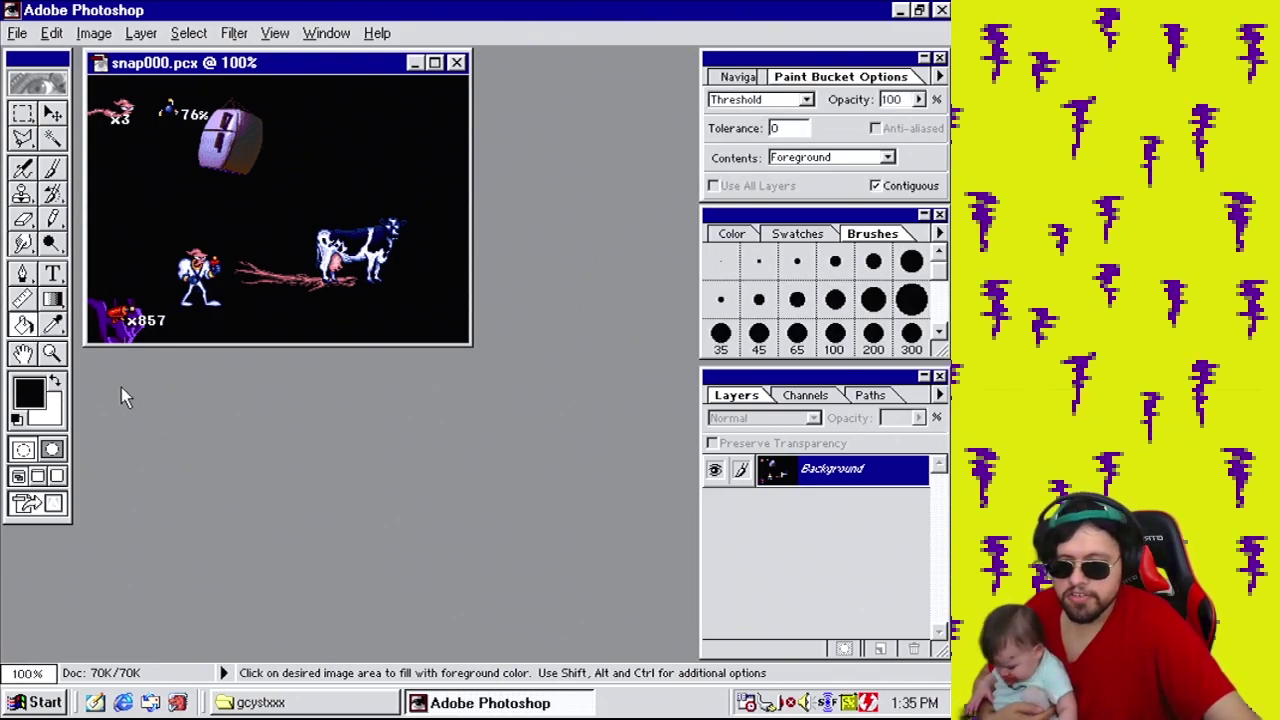
click(30, 392)
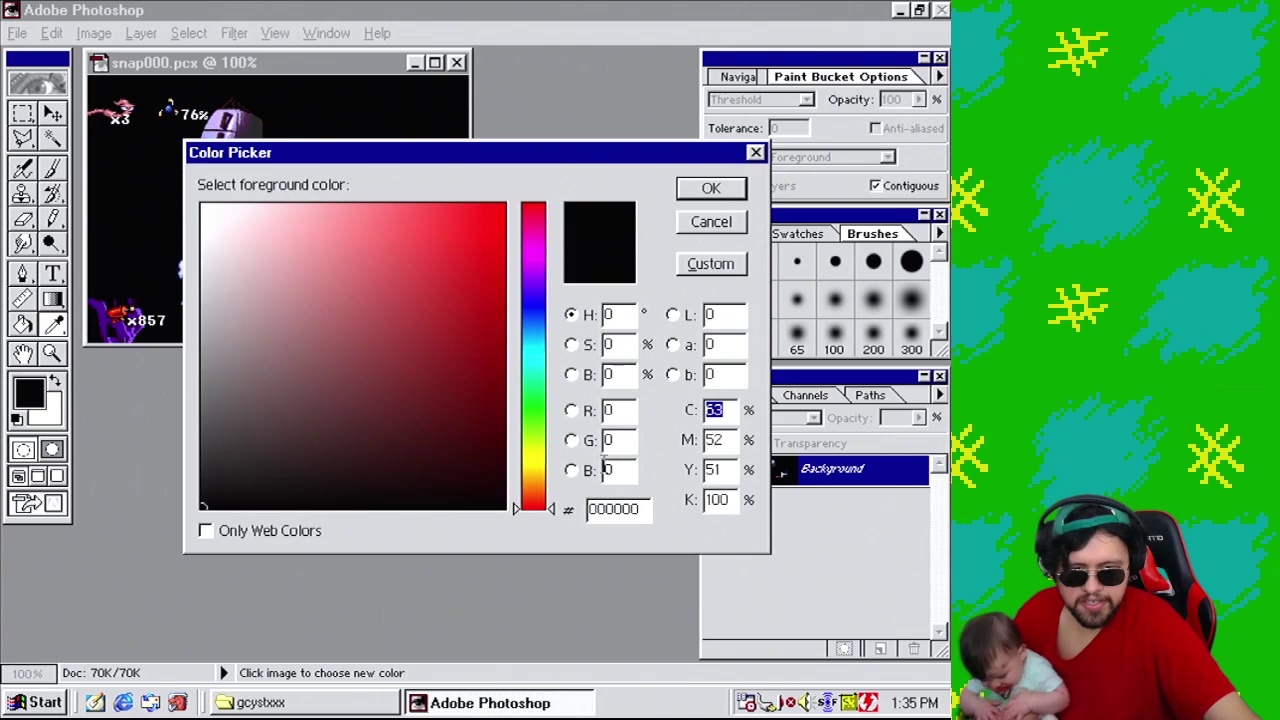
double_click(612, 440)
text(2)
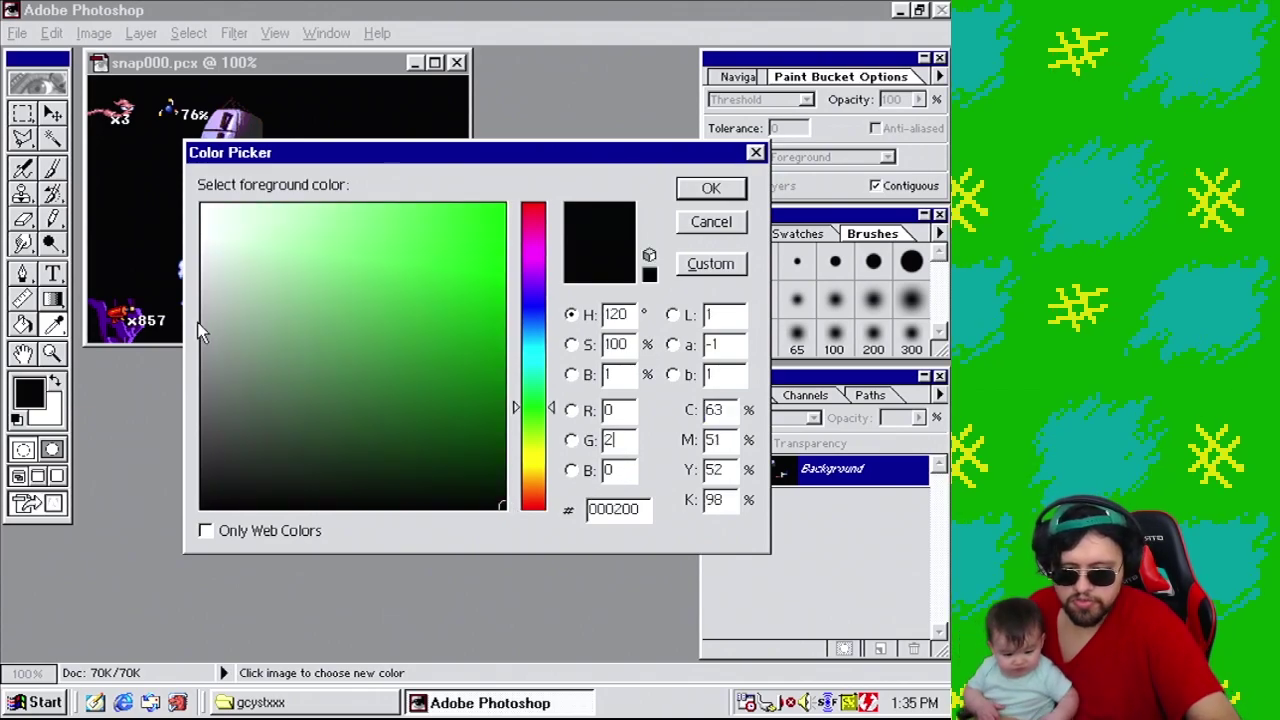
text(55)
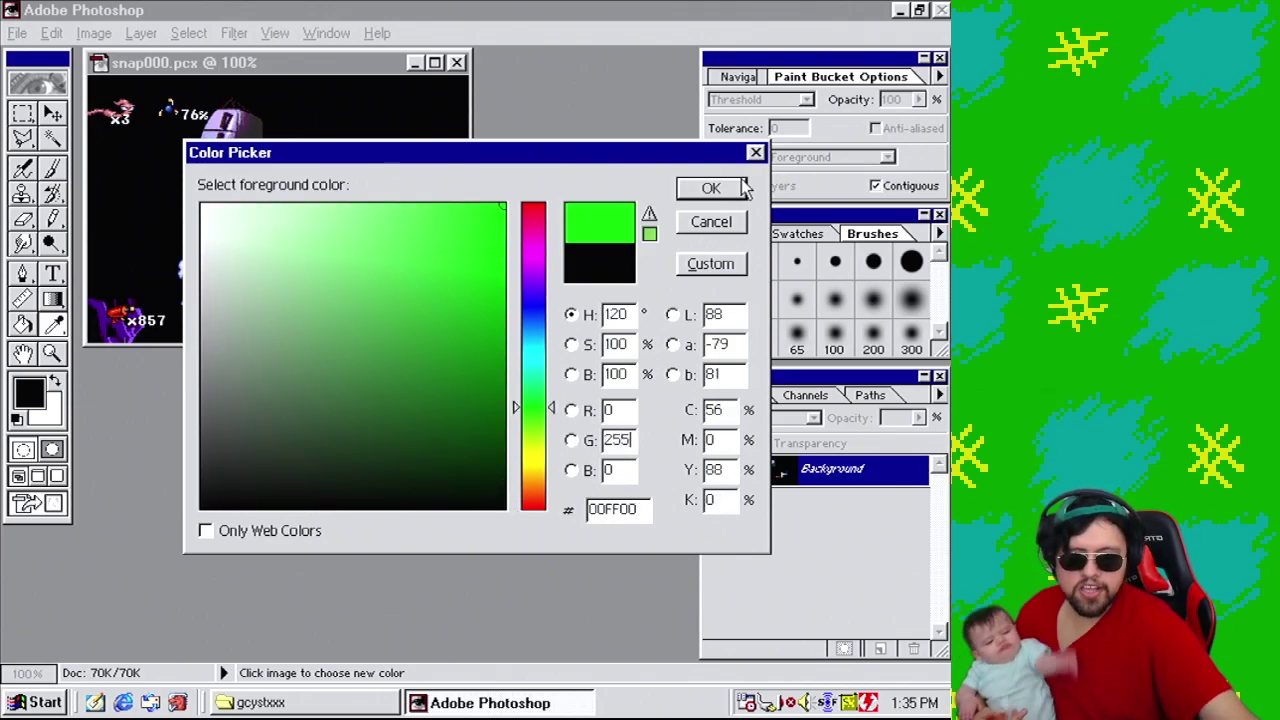
click(722, 196)
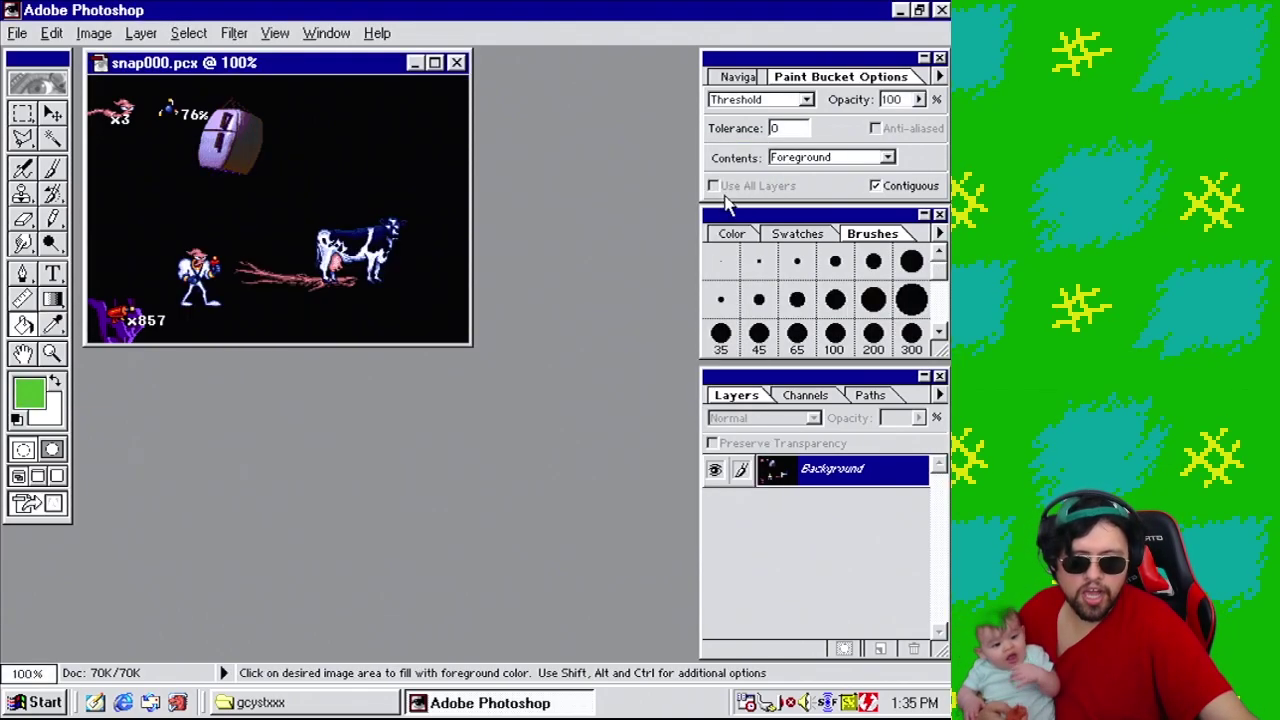
Try filling the snapshot's black background with green with Contiguous turned off, and undo the fill.
click(898, 188)
click(368, 161)
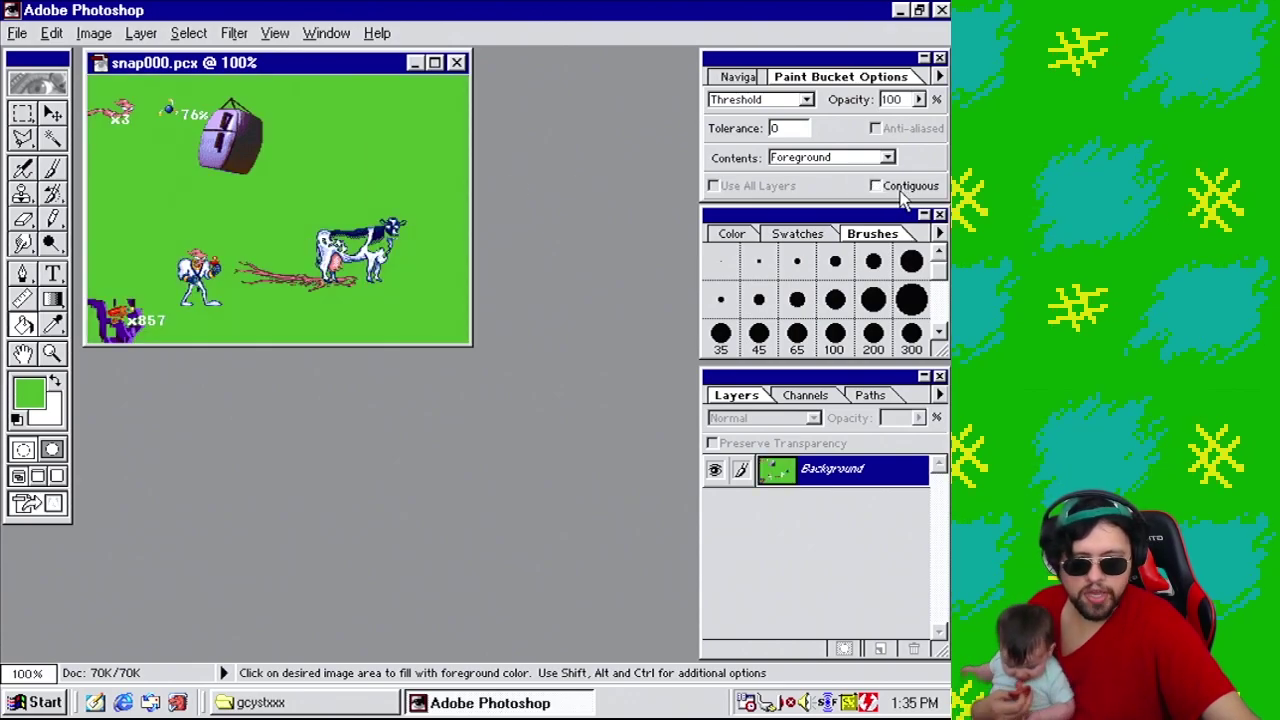
key(ctrl+z)
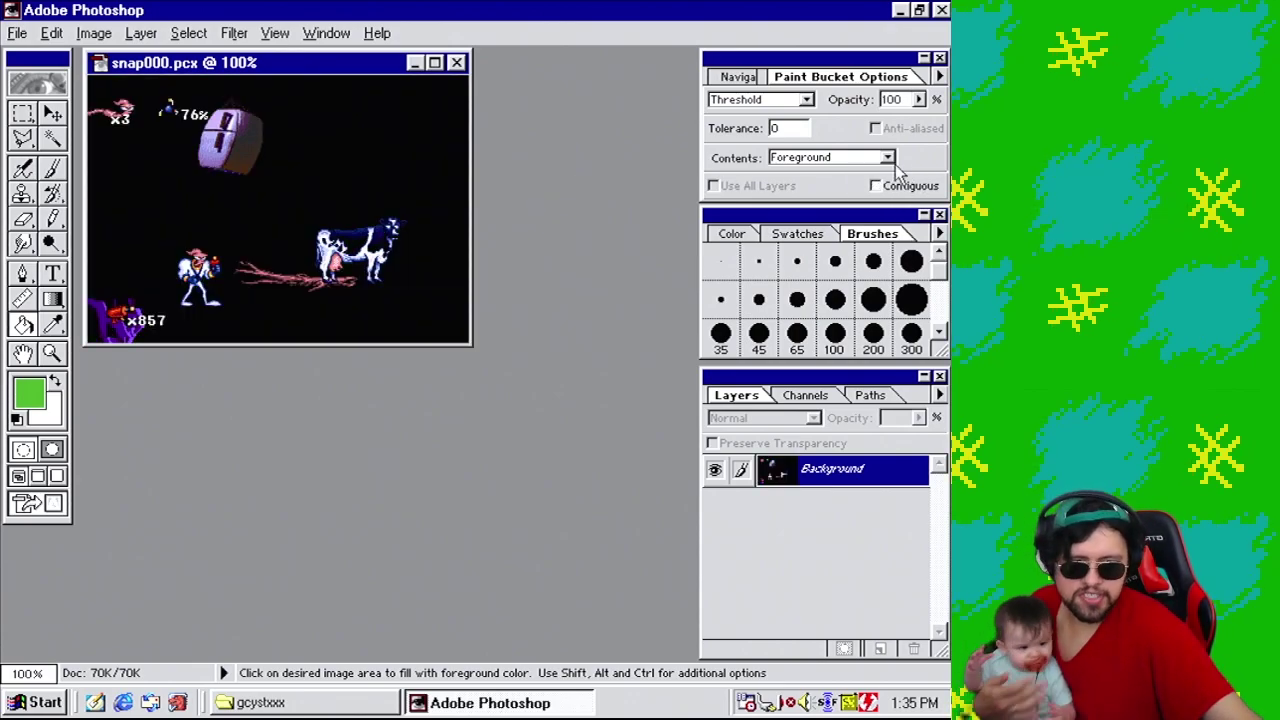
Try the green background fill with Contiguous turned back on, and undo it.
click(903, 187)
click(332, 166)
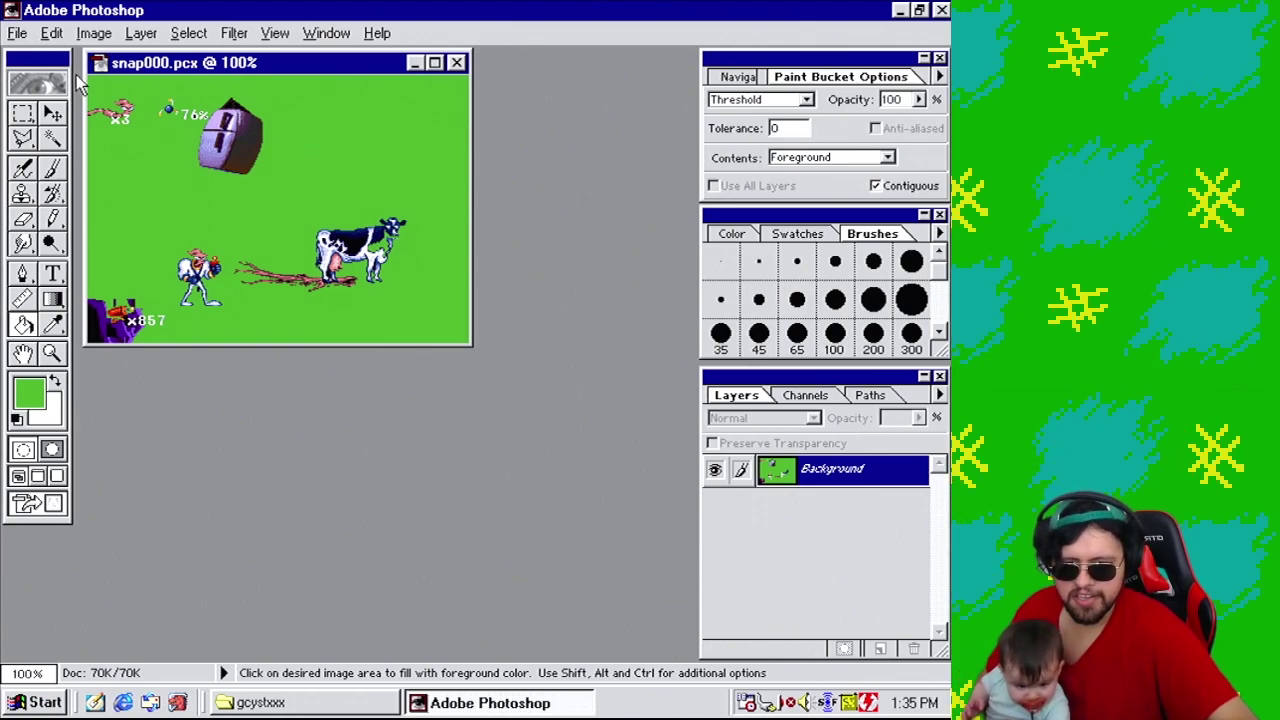
key(ctrl+z)
Select the area around the cow with the rectangular Marquee and crop the image to it.
click(26, 115)
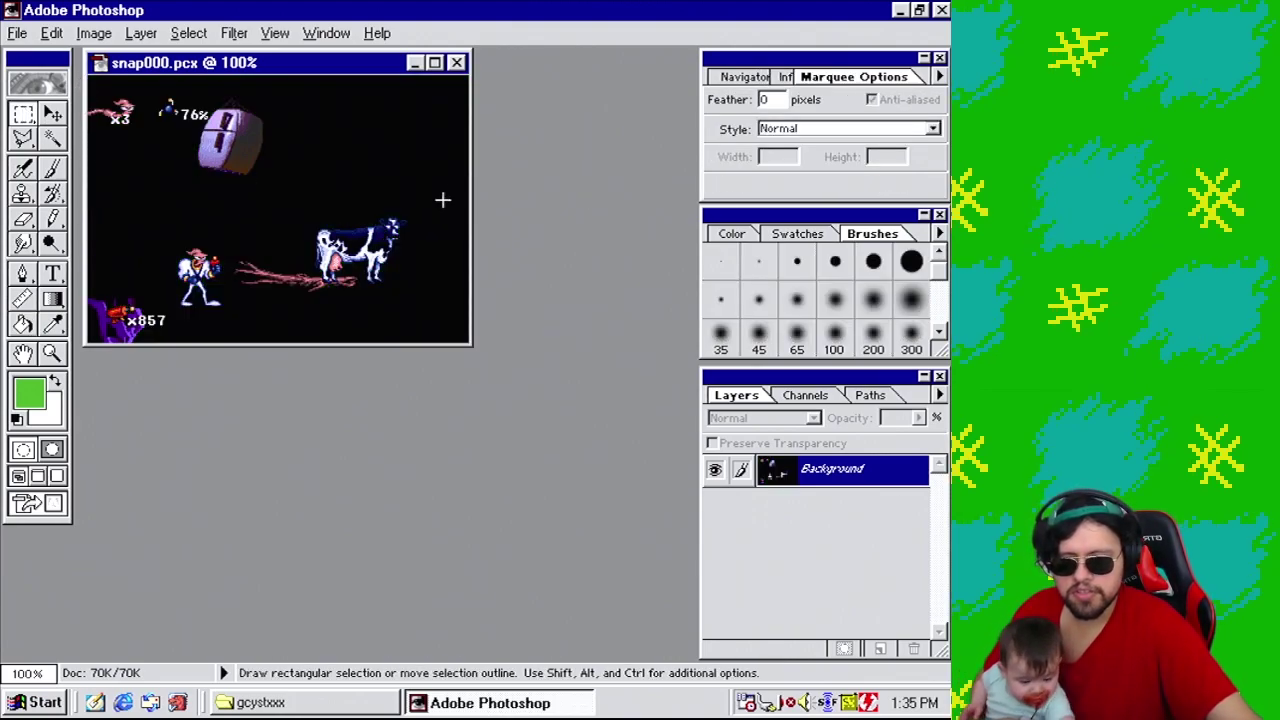
drag(426, 191, 298, 296)
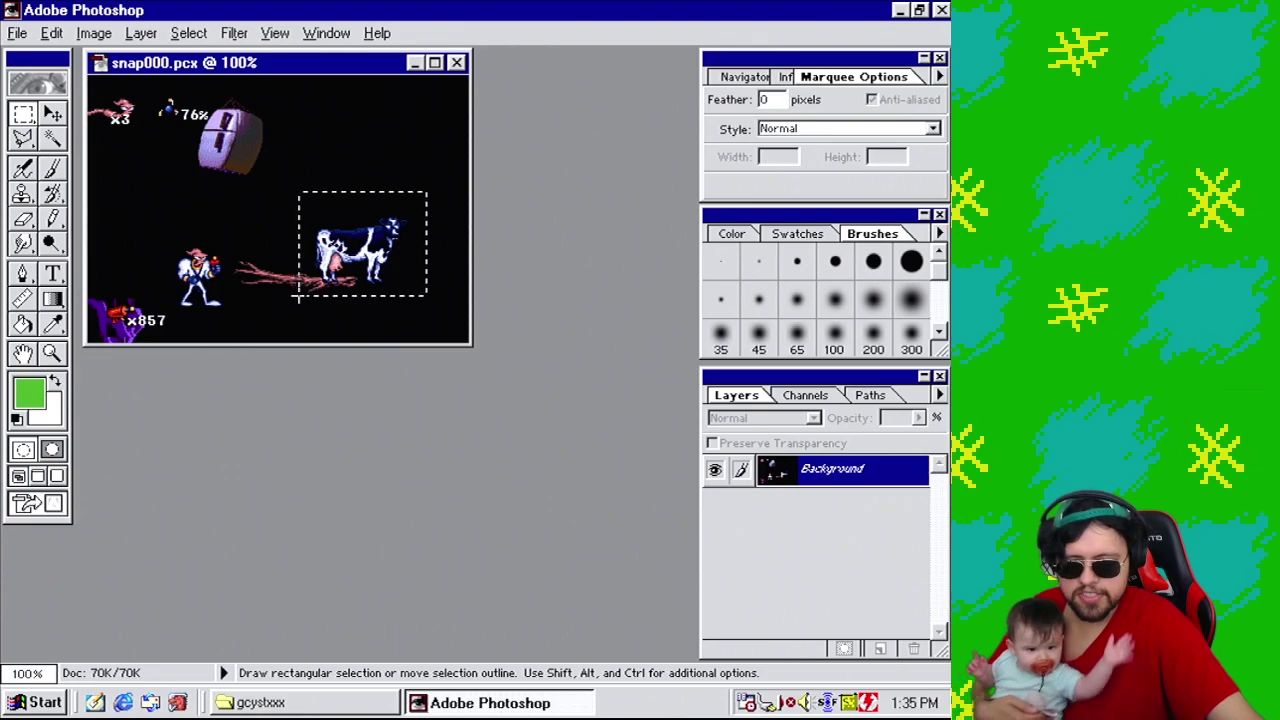
click(95, 33)
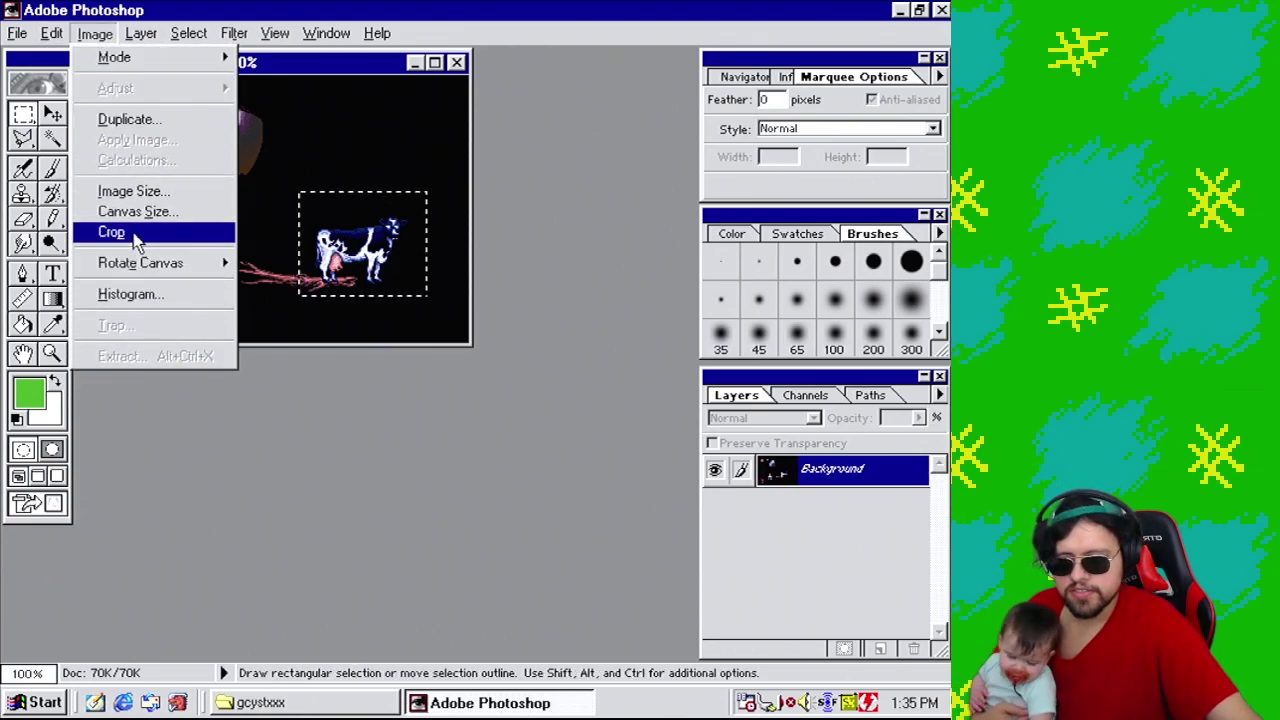
click(110, 231)
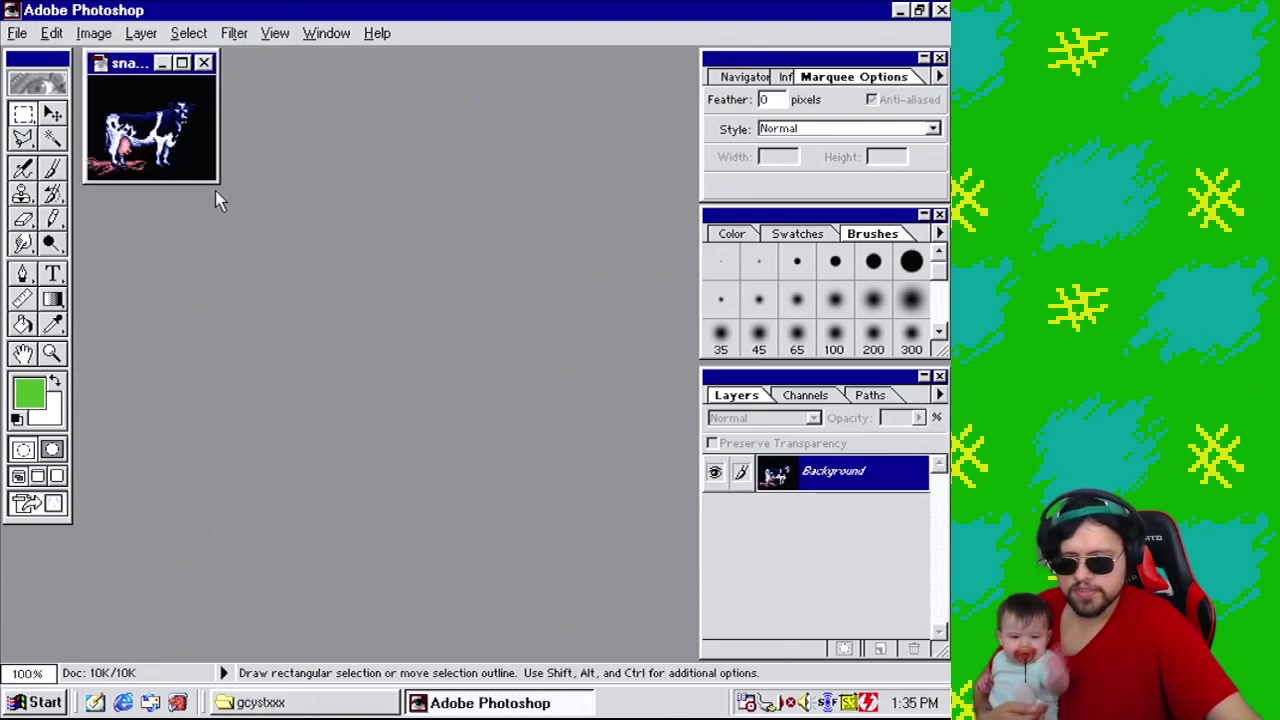
Enlarge the cropped cow image's window and set its zoom to 600%.
drag(216, 180, 666, 633)
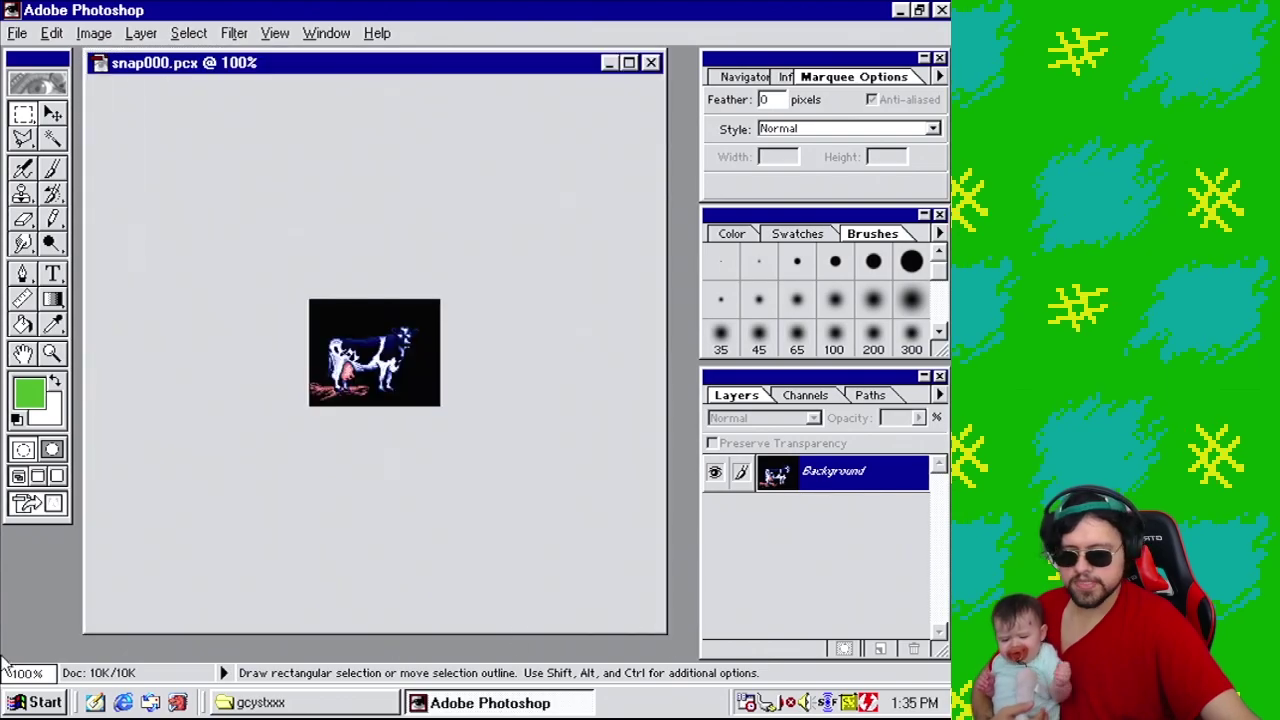
double_click(43, 672)
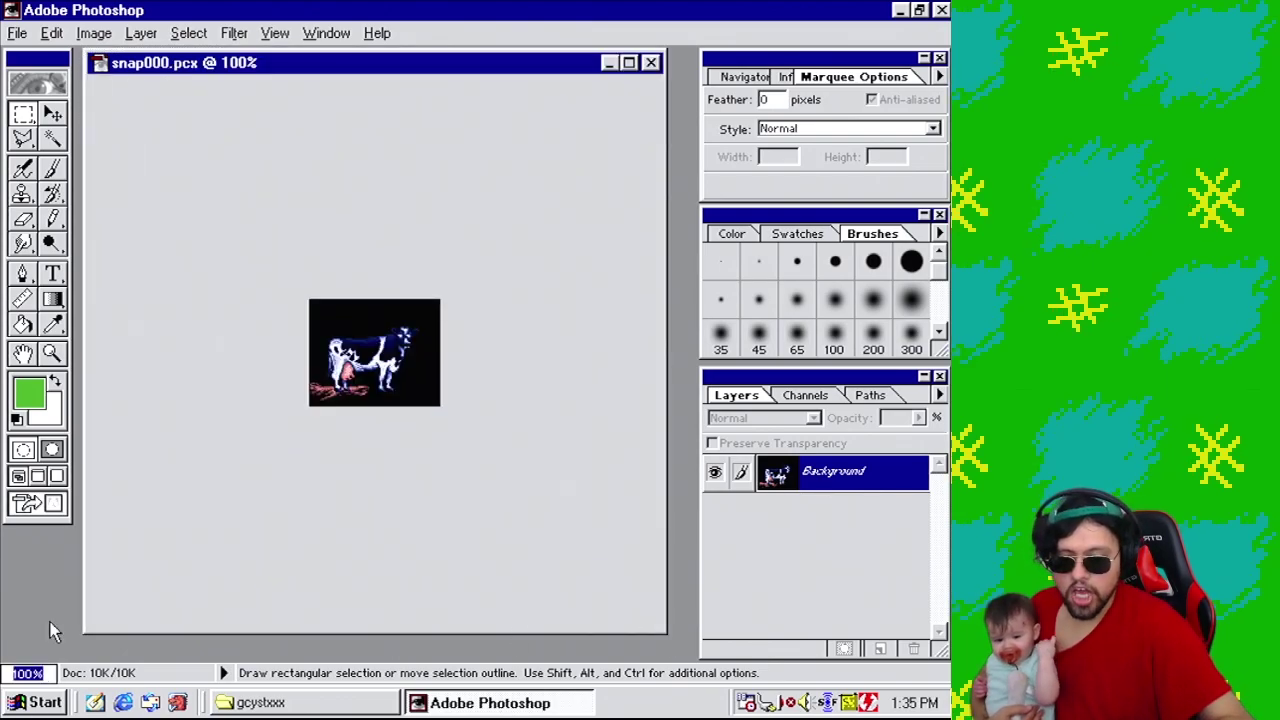
text(800)
key(Return)
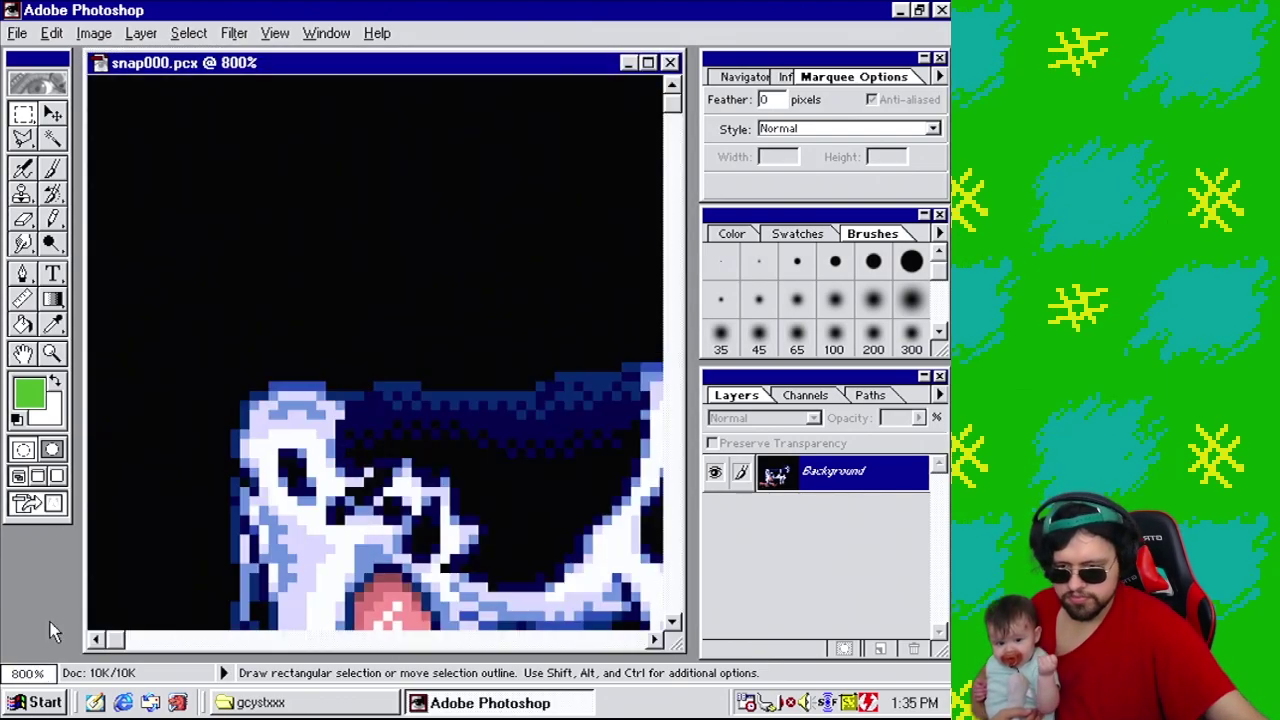
drag(52, 672, 5, 674)
text(6)
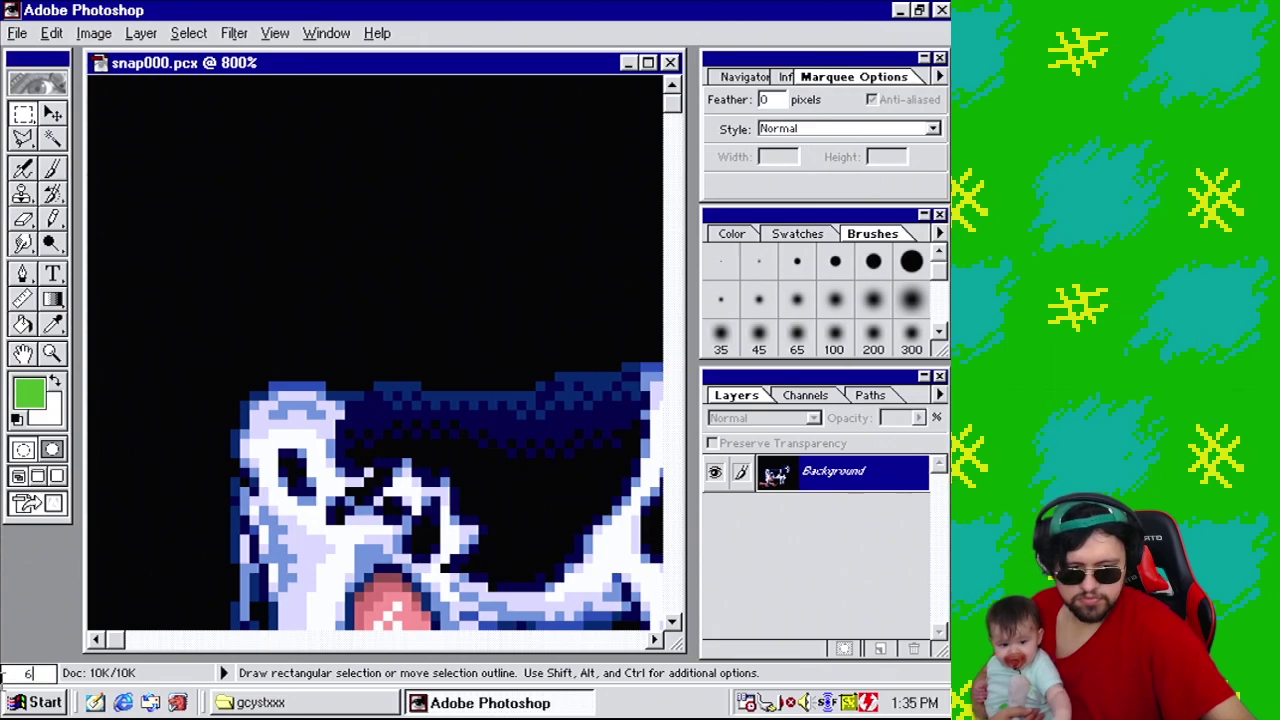
text(00)
key(Return)
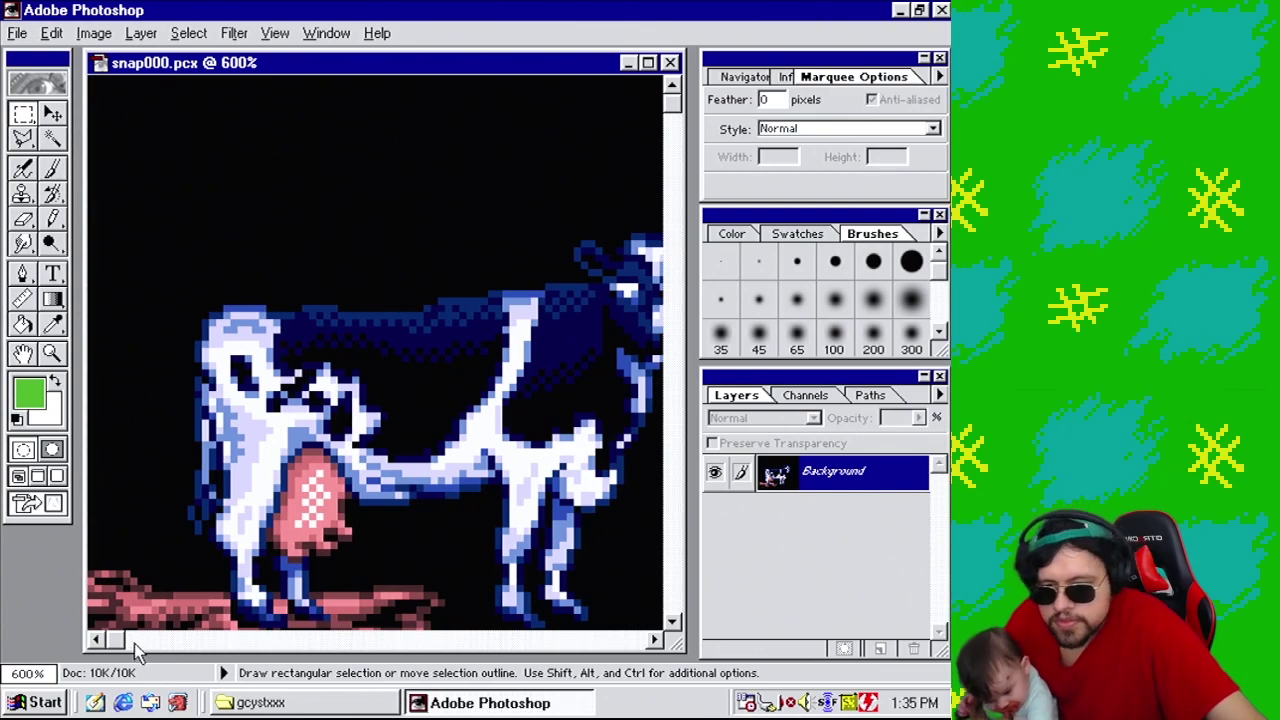
drag(133, 635, 500, 640)
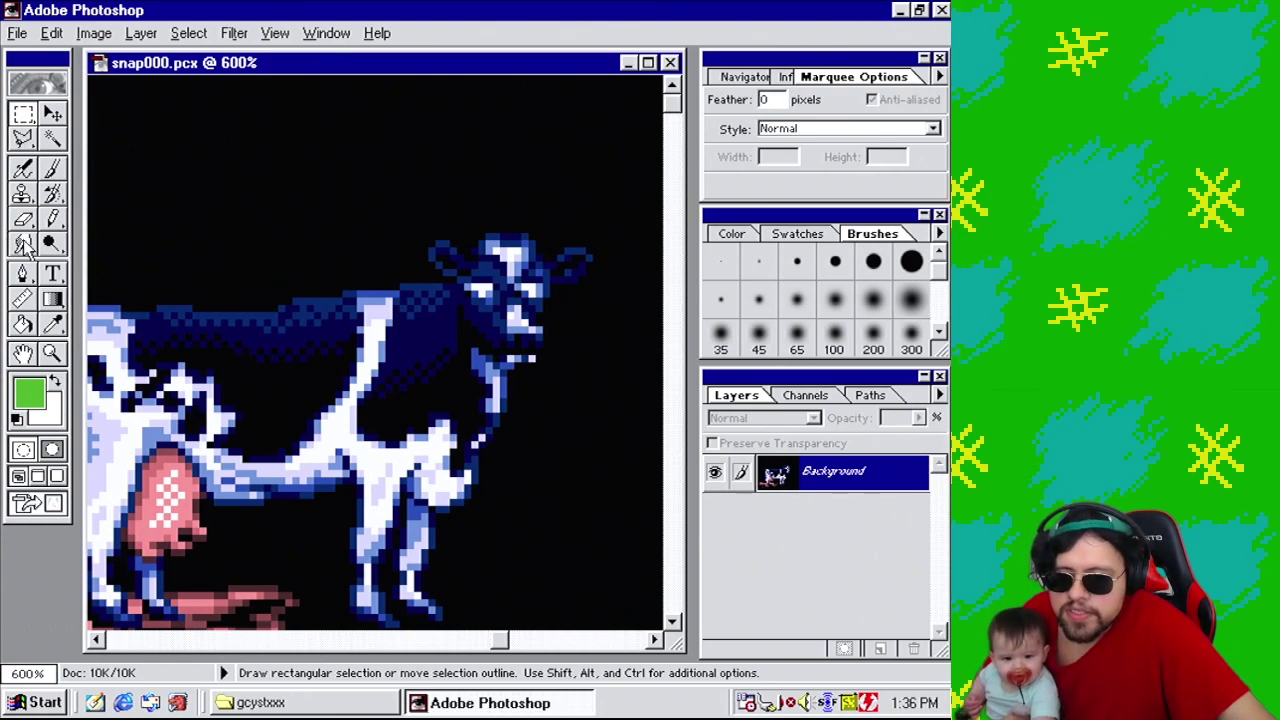
Try filling the black background around the enlarged cow with green using the Paint Bucket, and undo the fill.
click(24, 326)
click(164, 258)
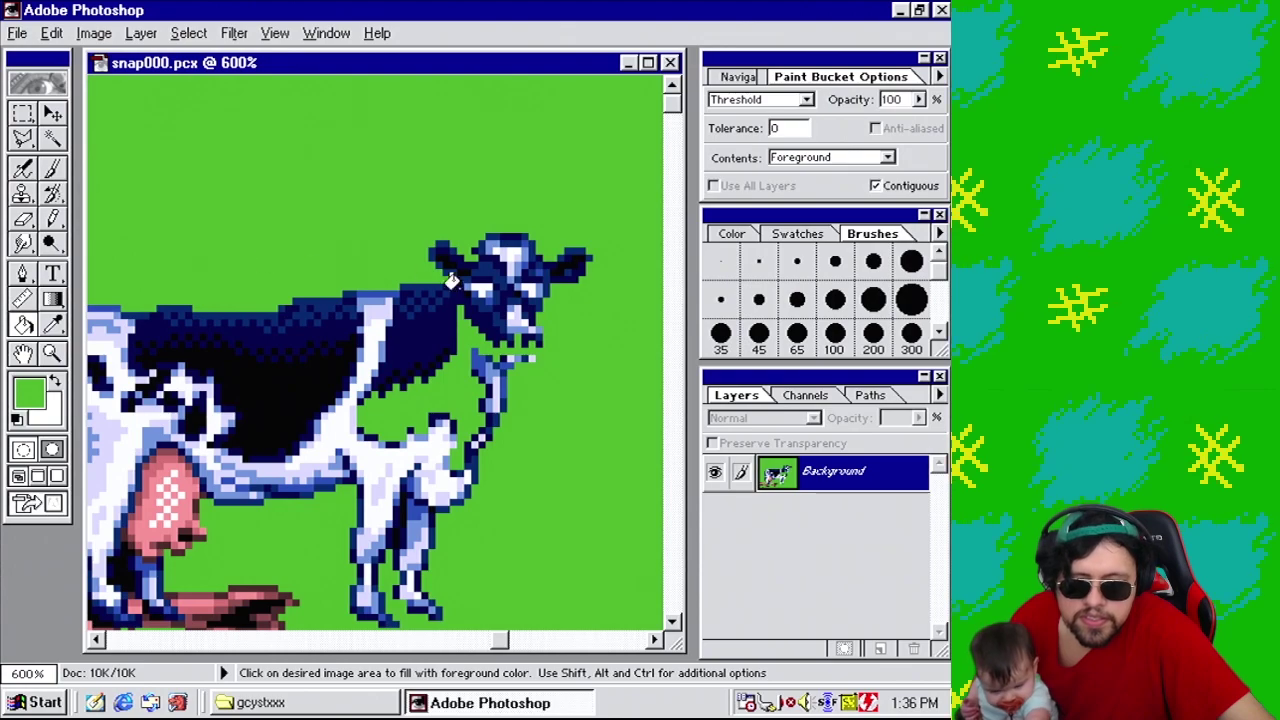
key(ctrl+z)
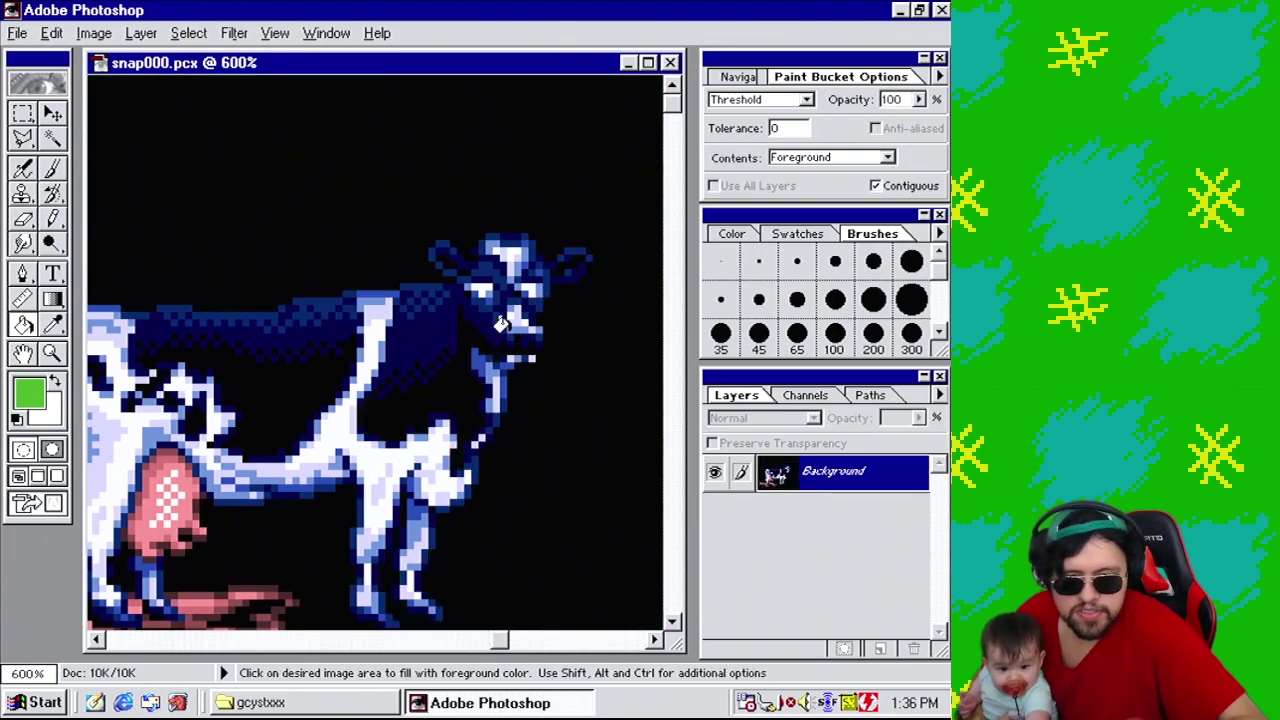
Close the outline gap under the cow's chin with green one-pixel Pencil marks, and fill the black background with green using the Paint Bucket.
click(54, 170)
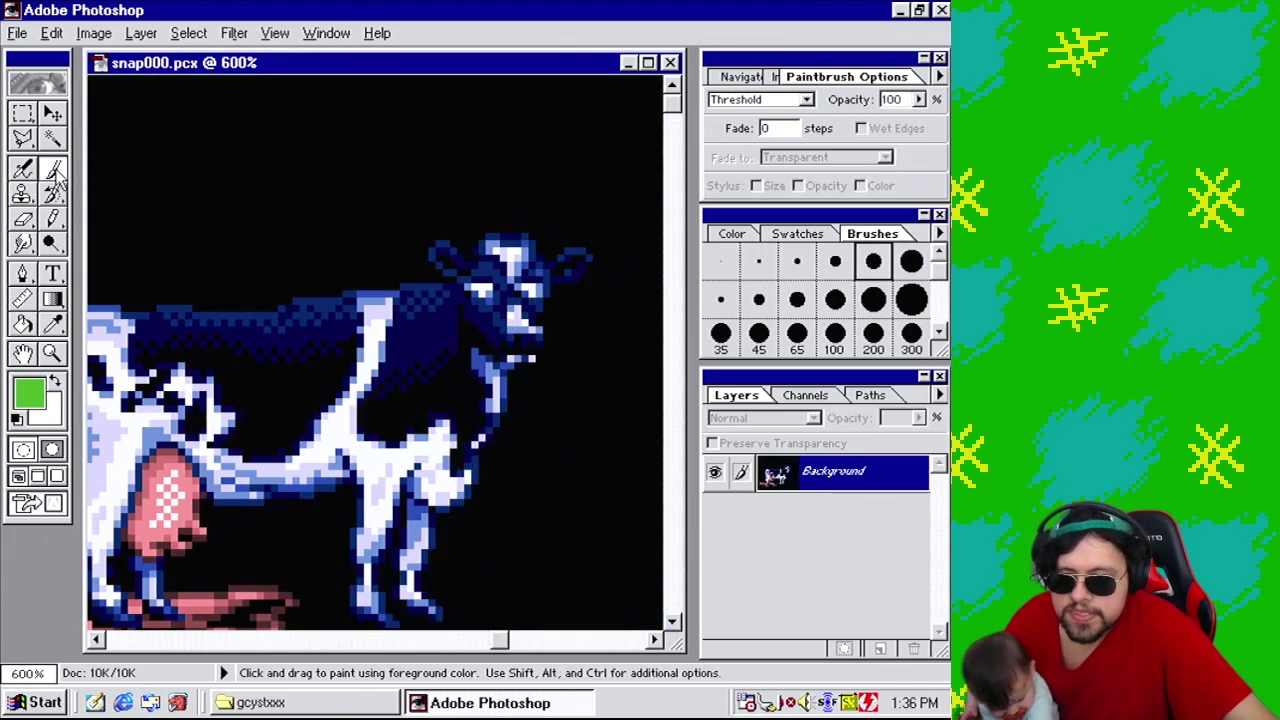
click(54, 218)
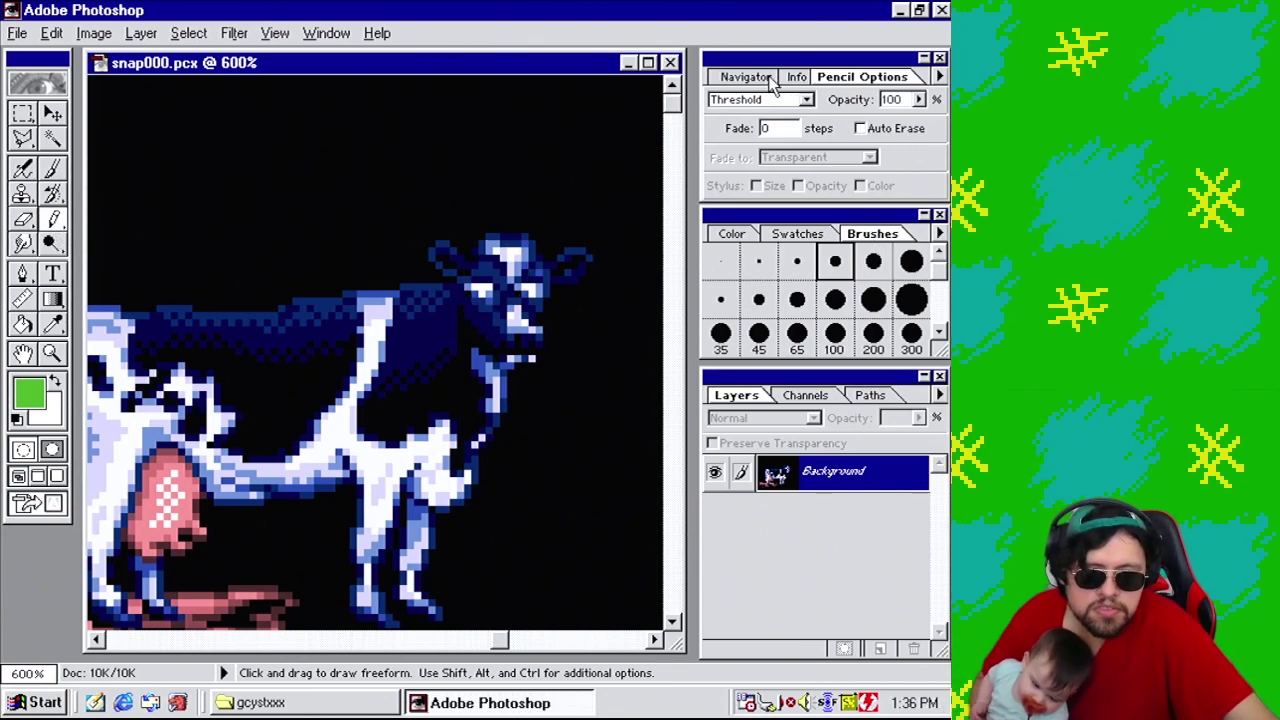
click(727, 261)
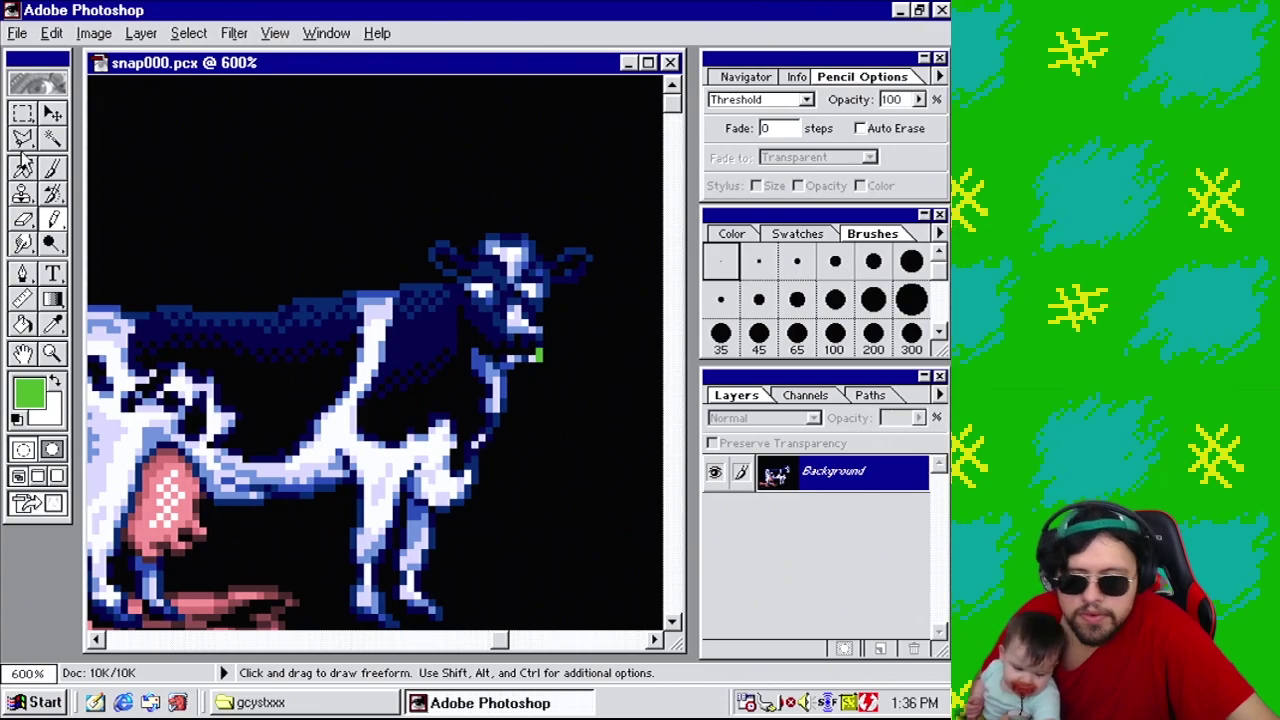
click(24, 325)
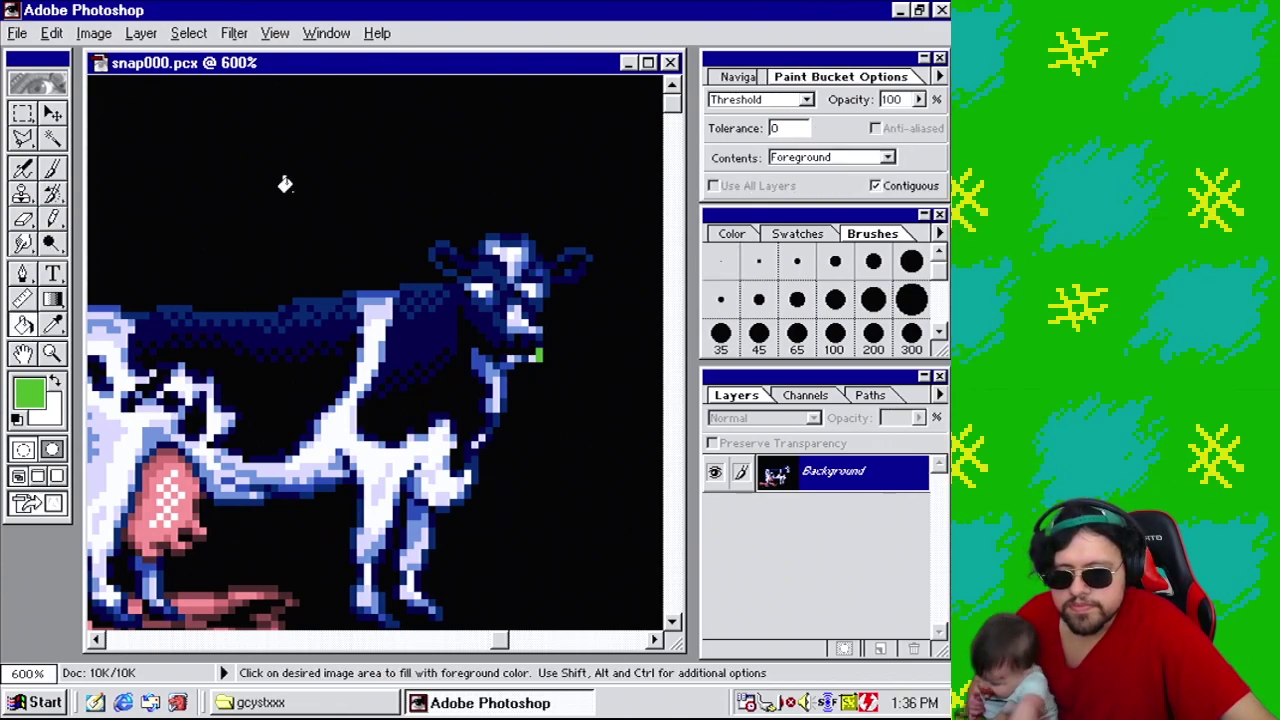
click(283, 186)
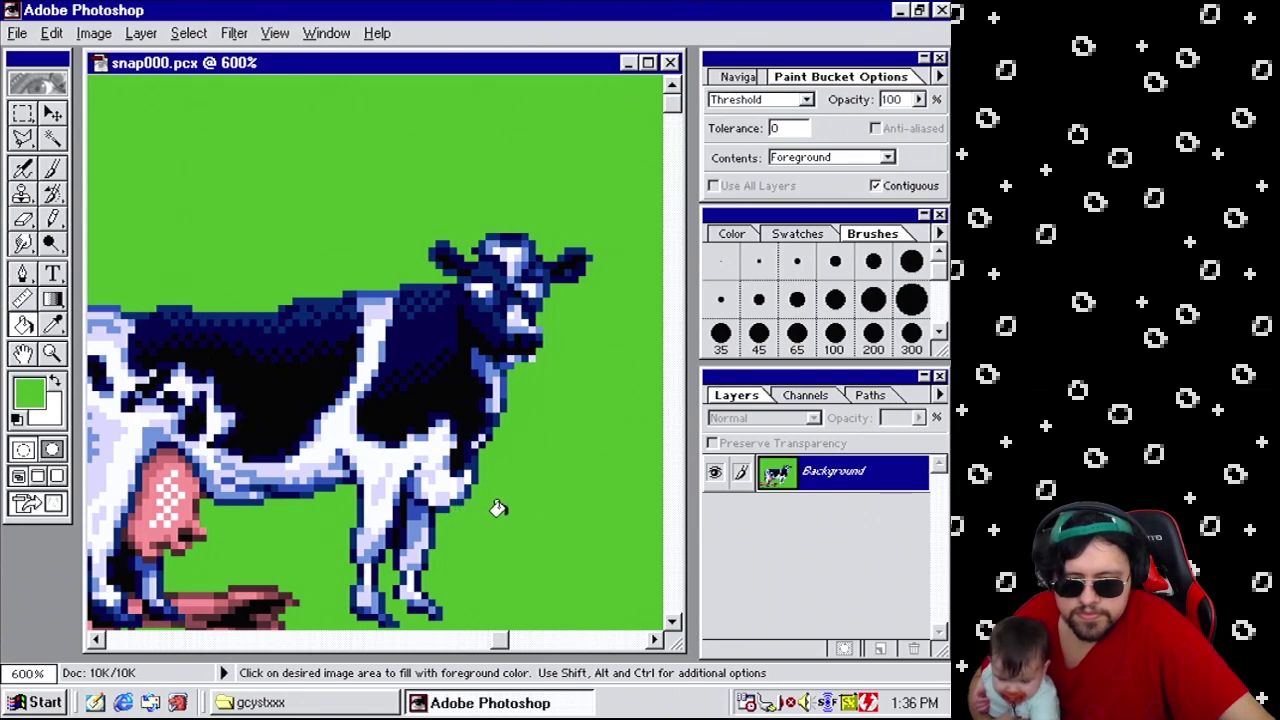
Try filling the pink dirt below the cow with green with Contiguous turned off, and undo the fill.
drag(503, 645, 384, 645)
click(672, 621)
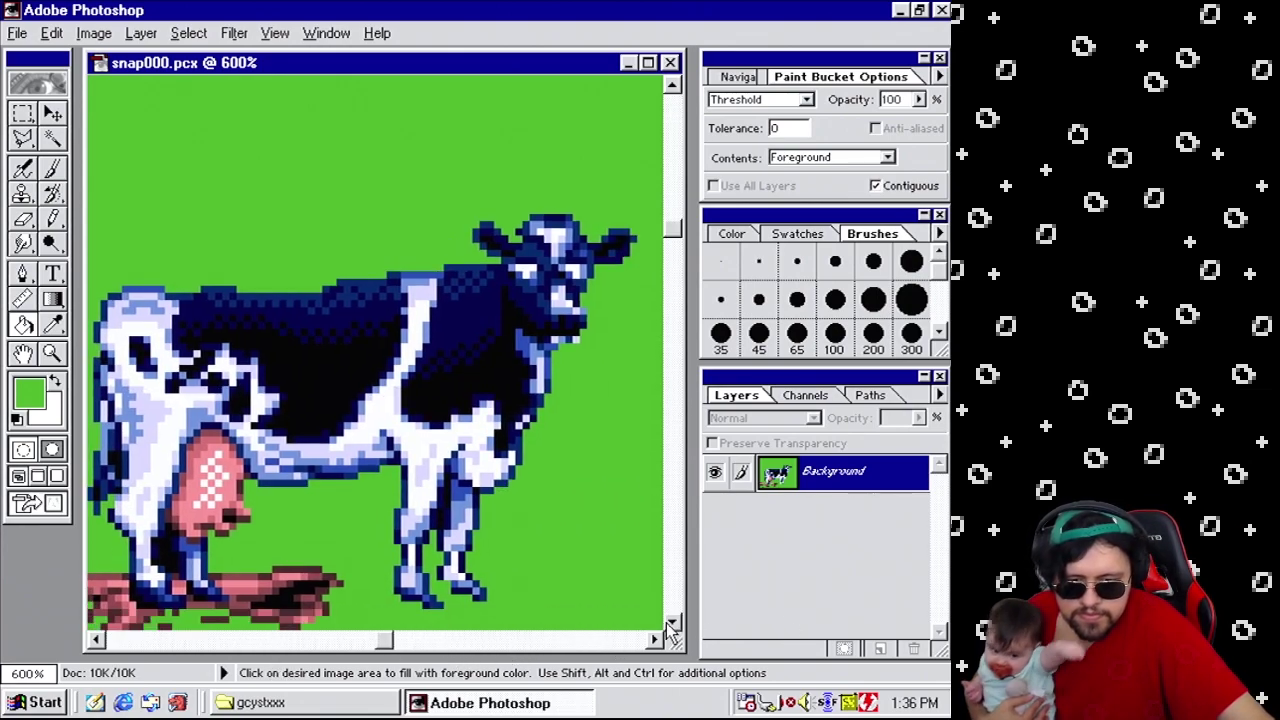
click(672, 621)
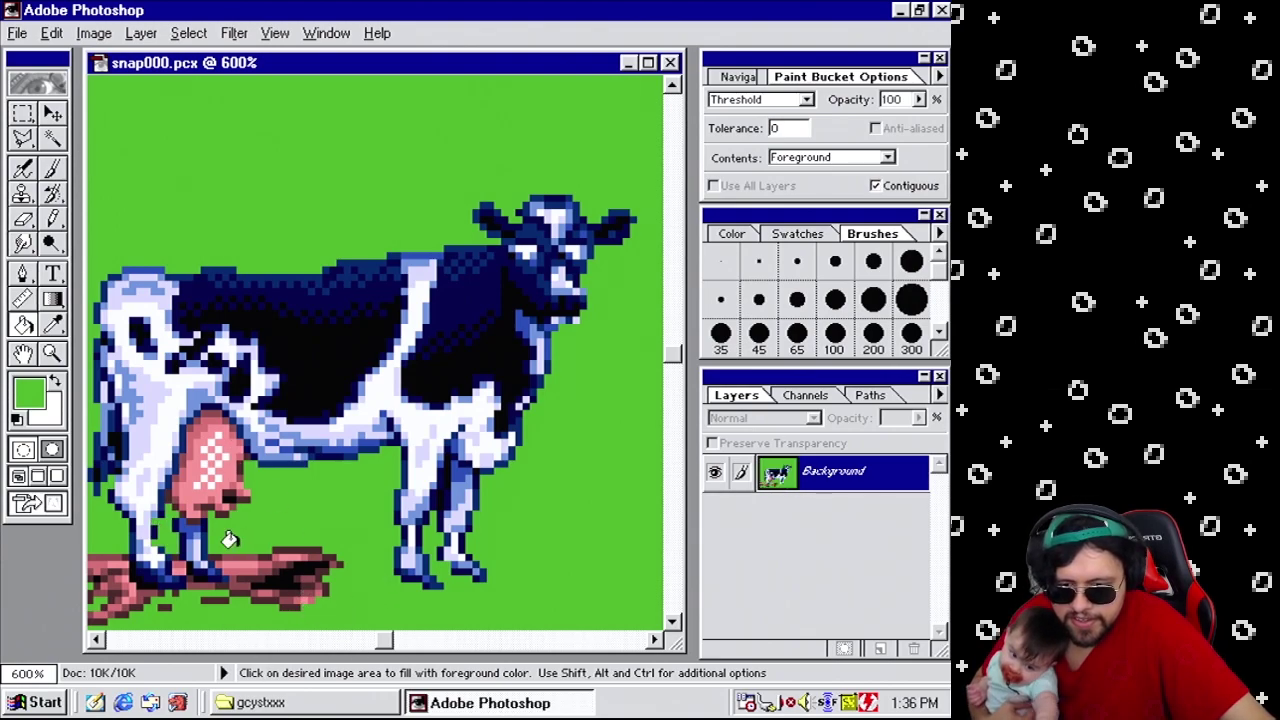
click(933, 186)
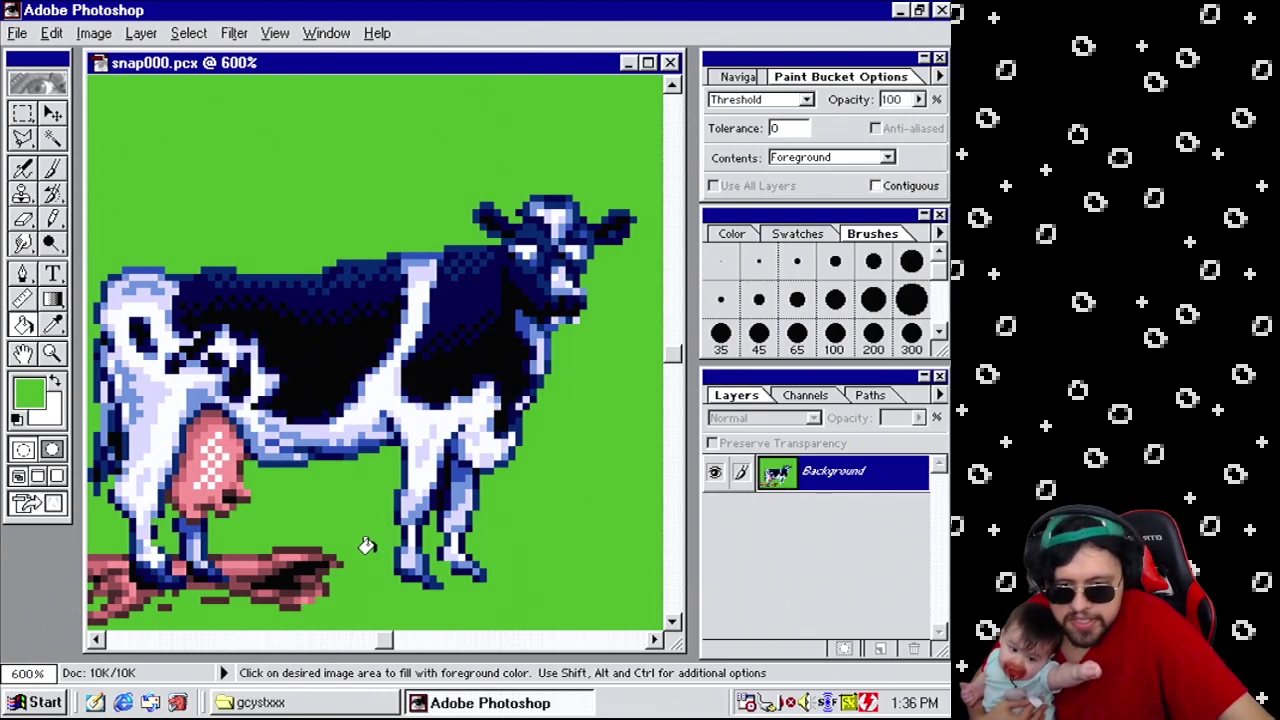
click(285, 546)
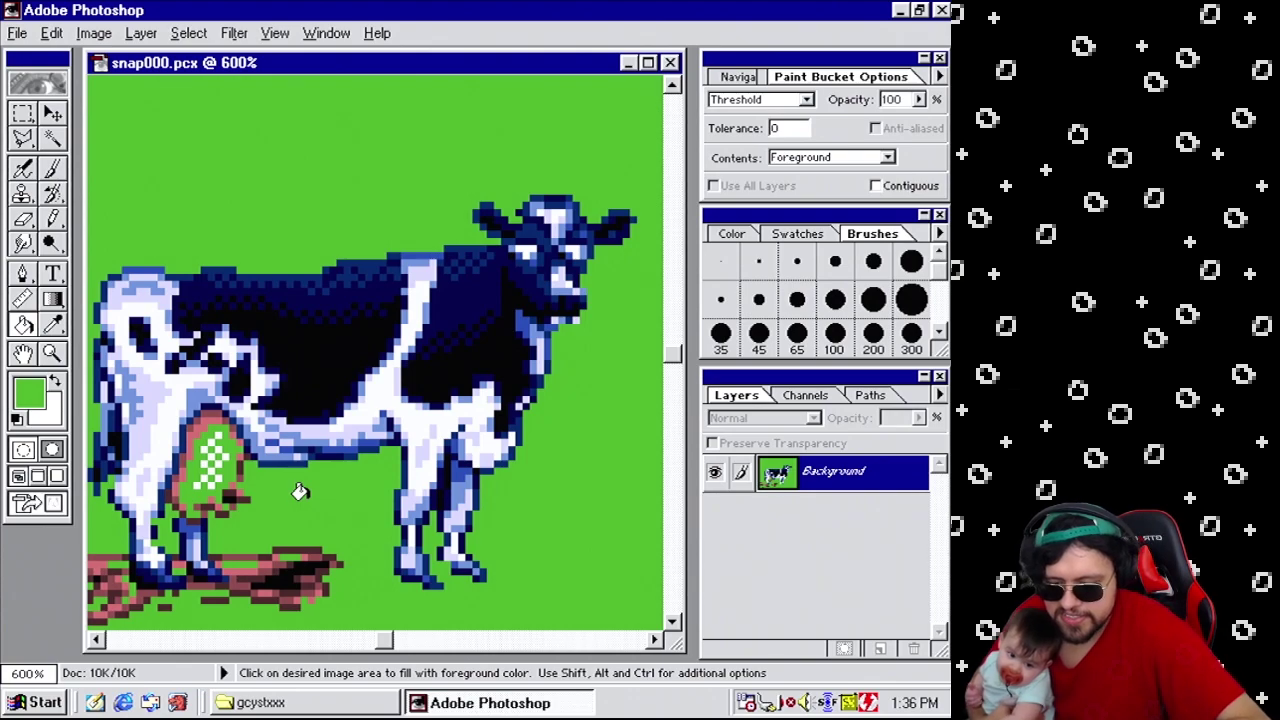
key(ctrl+z)
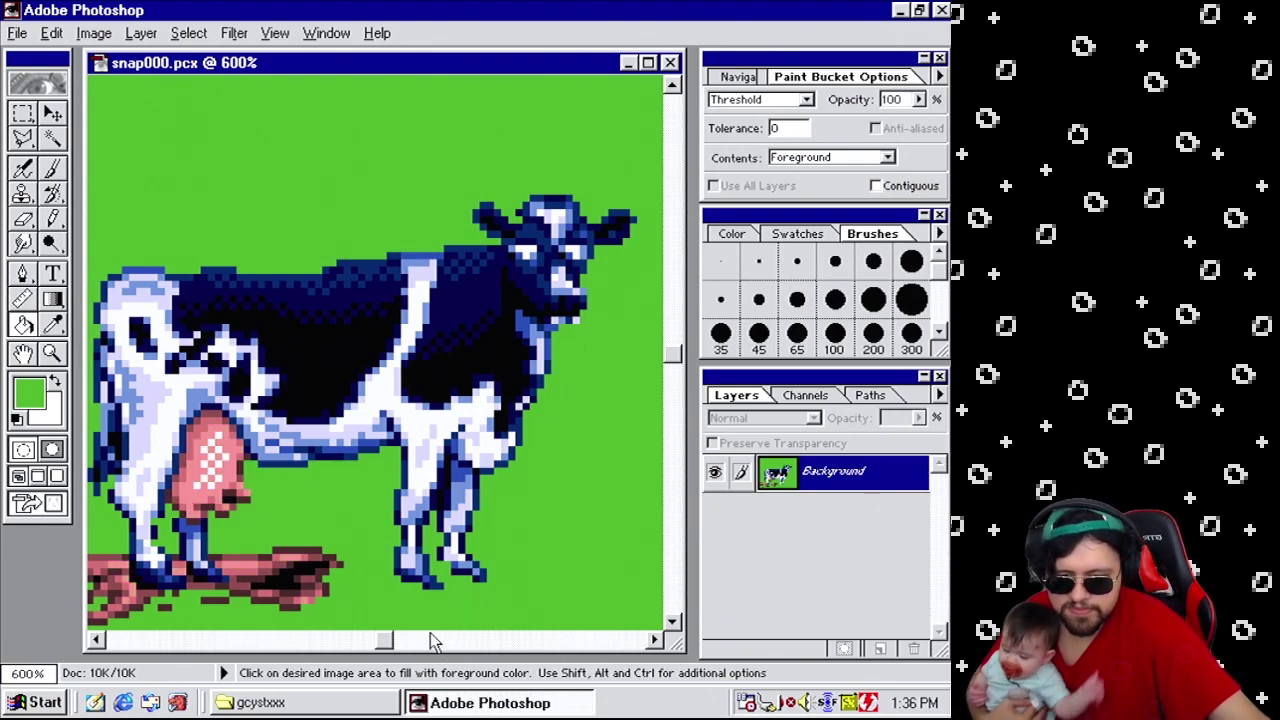
Paint over the dirt touching the cow's hind hooves in green with the one-pixel Pencil.
drag(383, 641, 80, 652)
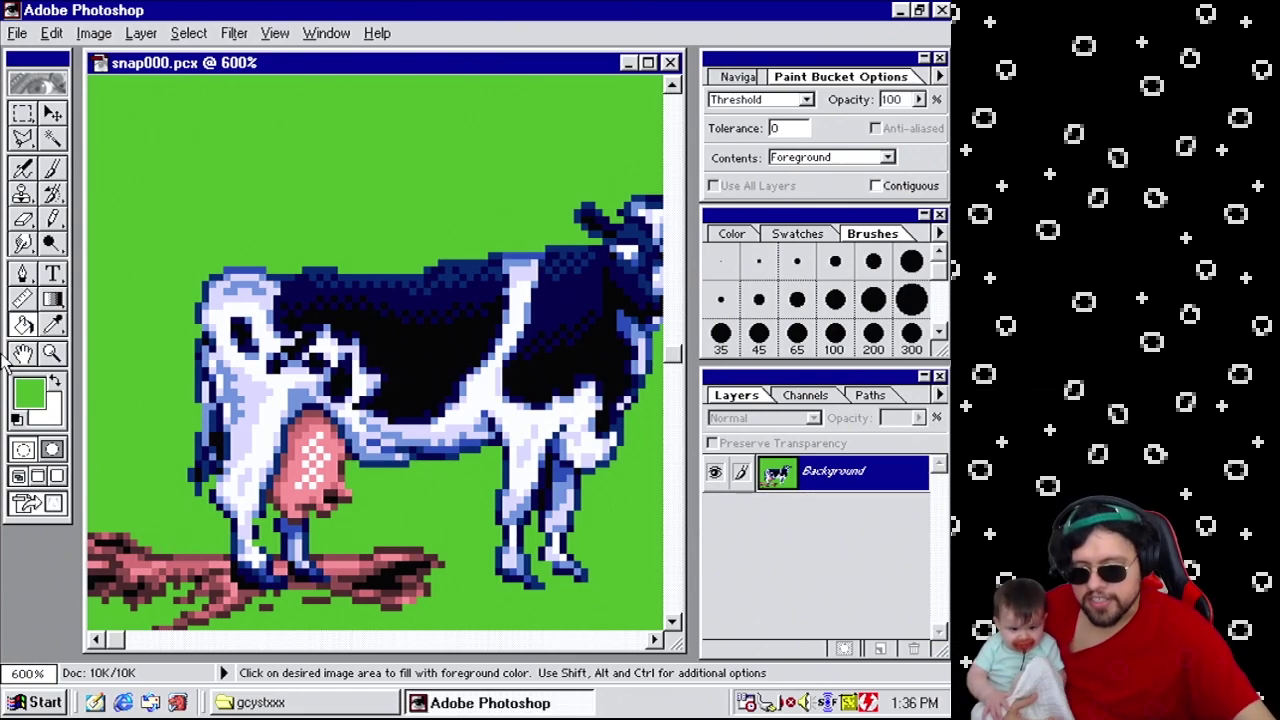
click(22, 115)
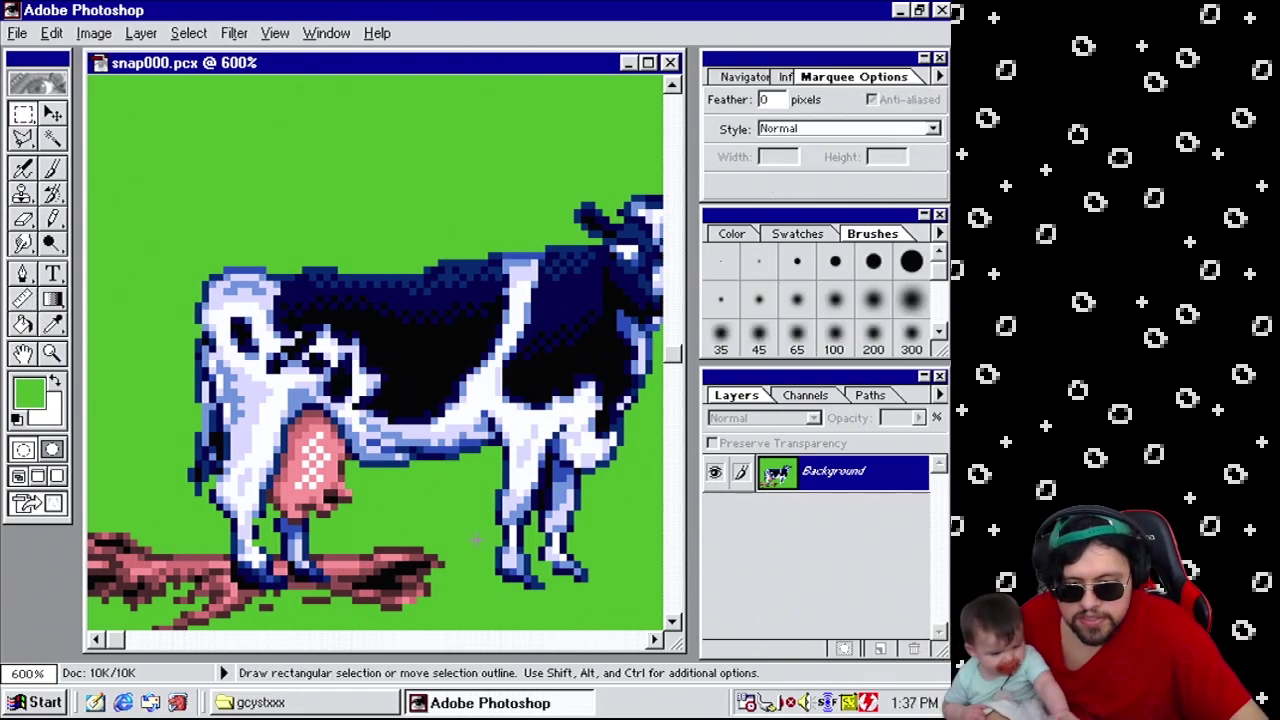
click(53, 218)
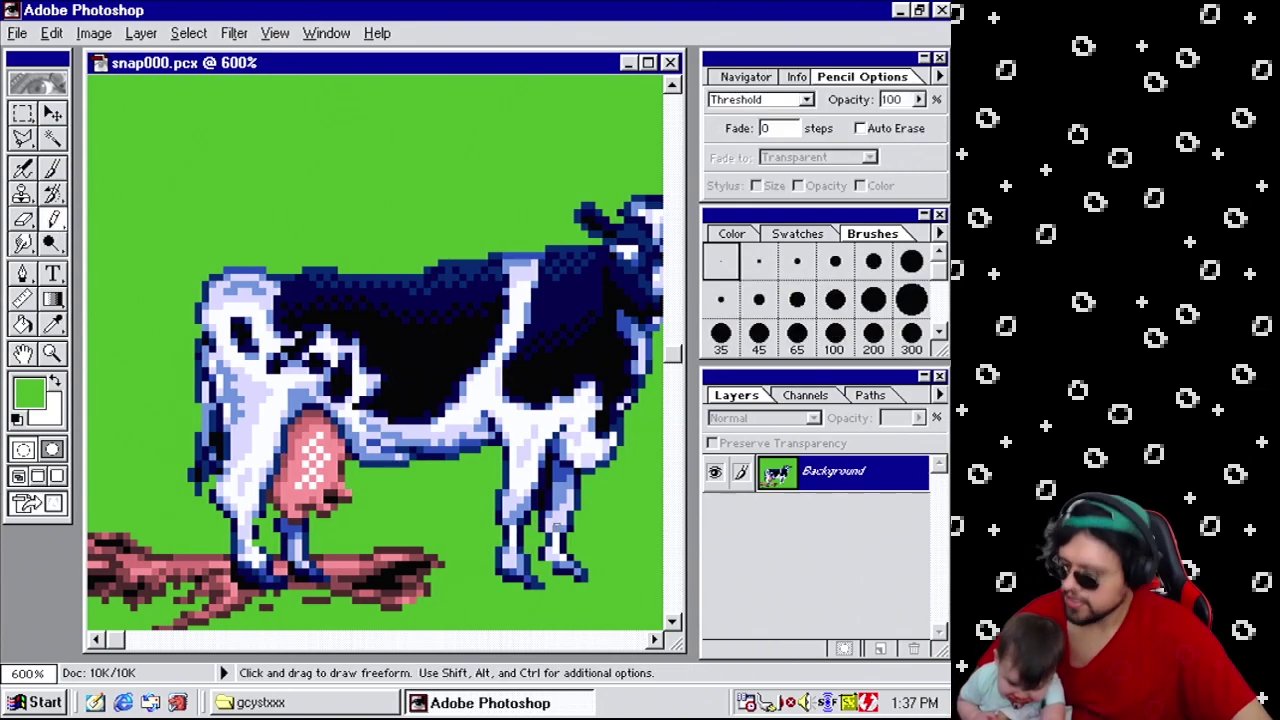
click(320, 558)
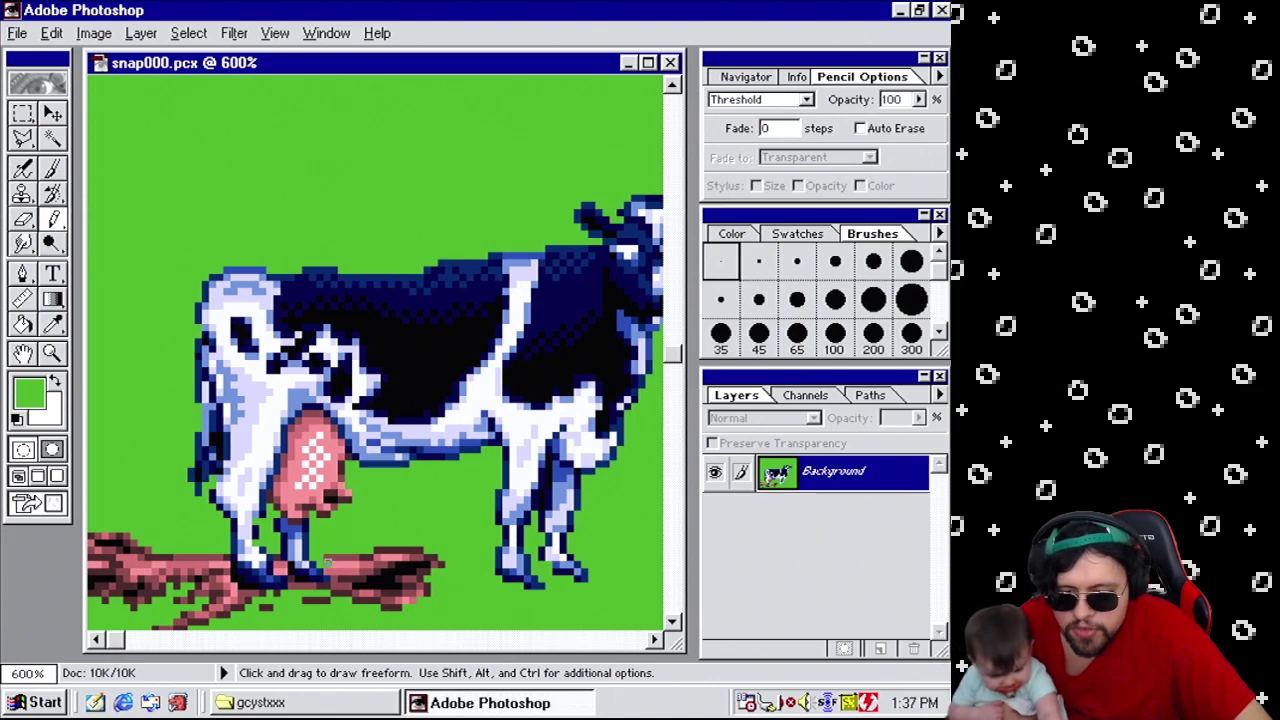
click(334, 582)
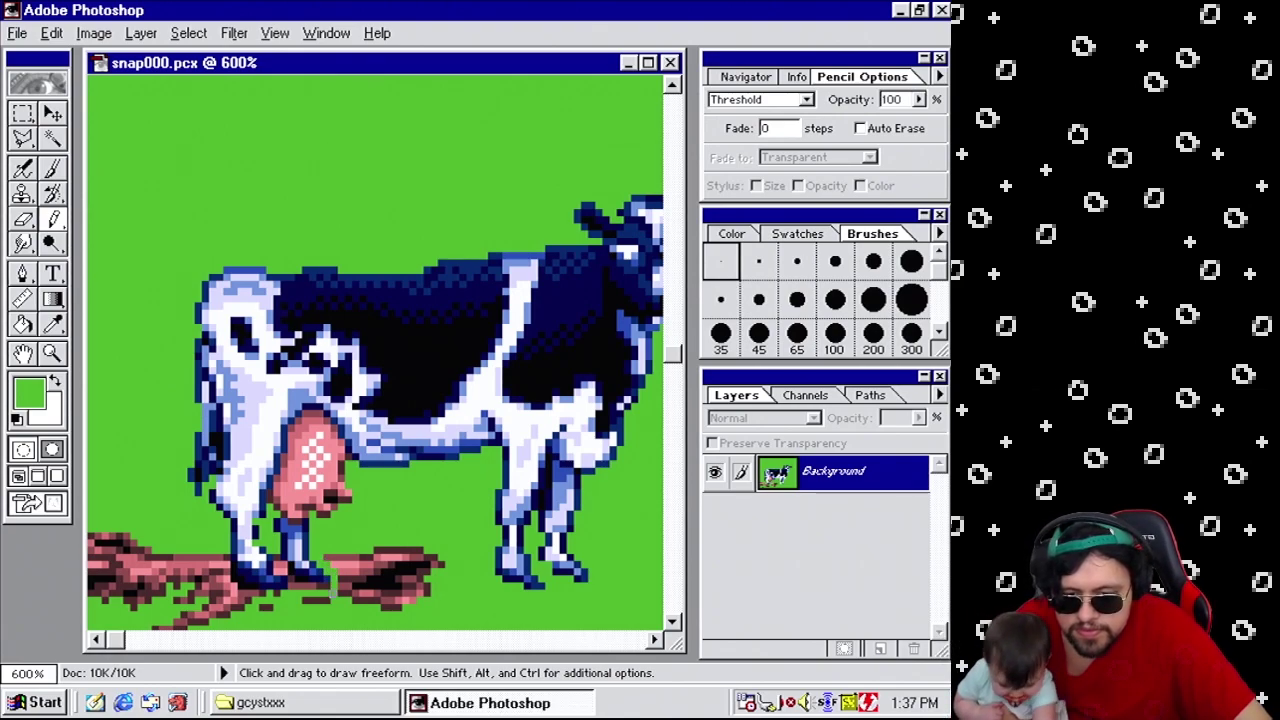
click(340, 583)
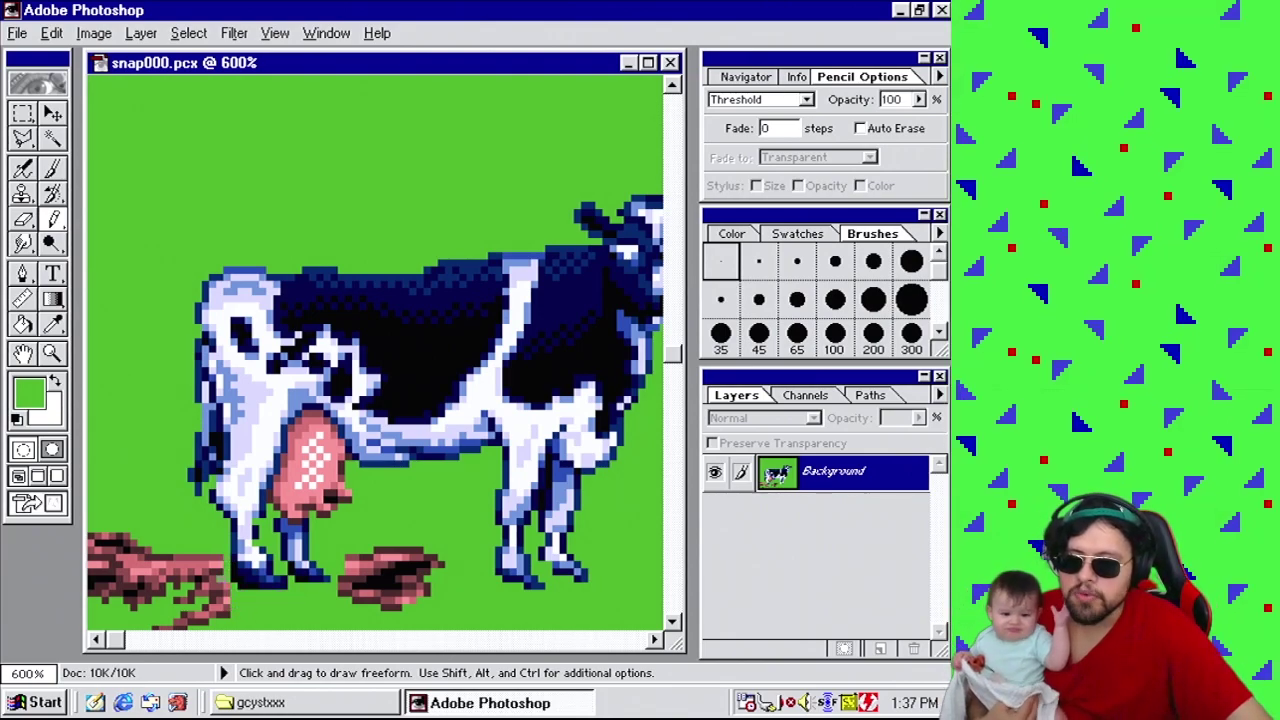
Paint over the remaining dirt patches on both sides of the hind hooves in green with a larger Pencil brush.
click(674, 600)
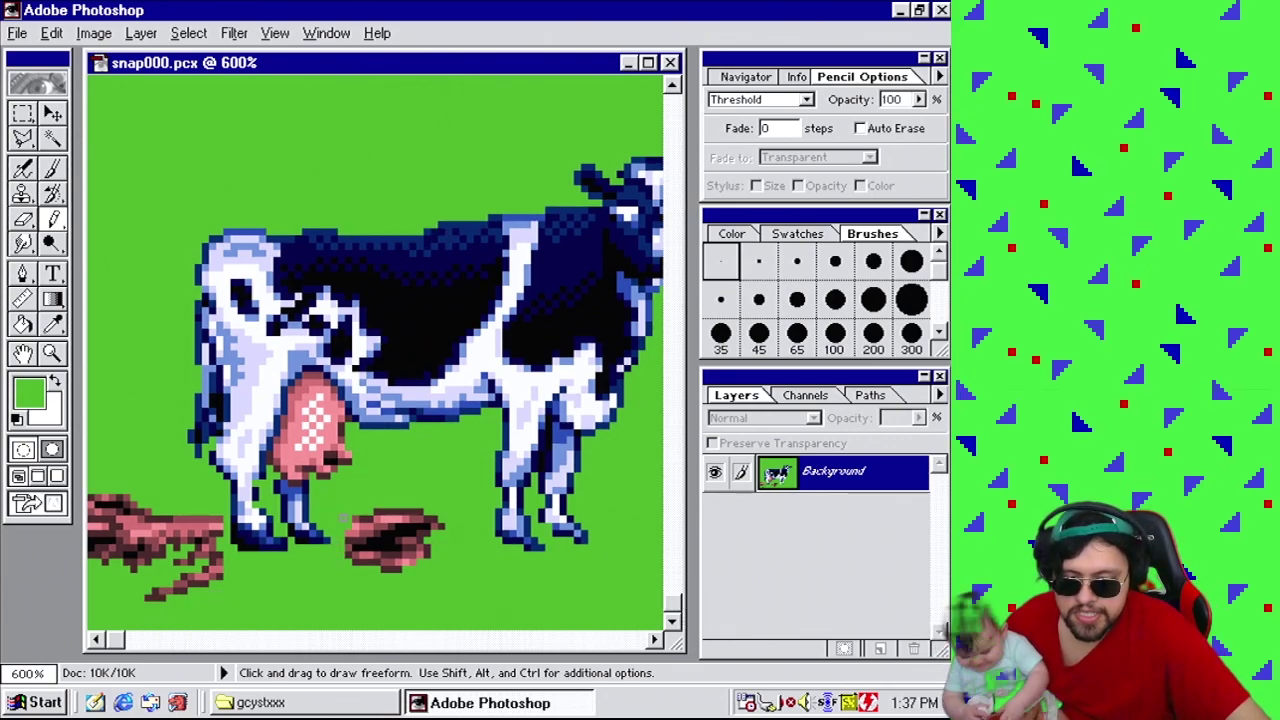
click(786, 264)
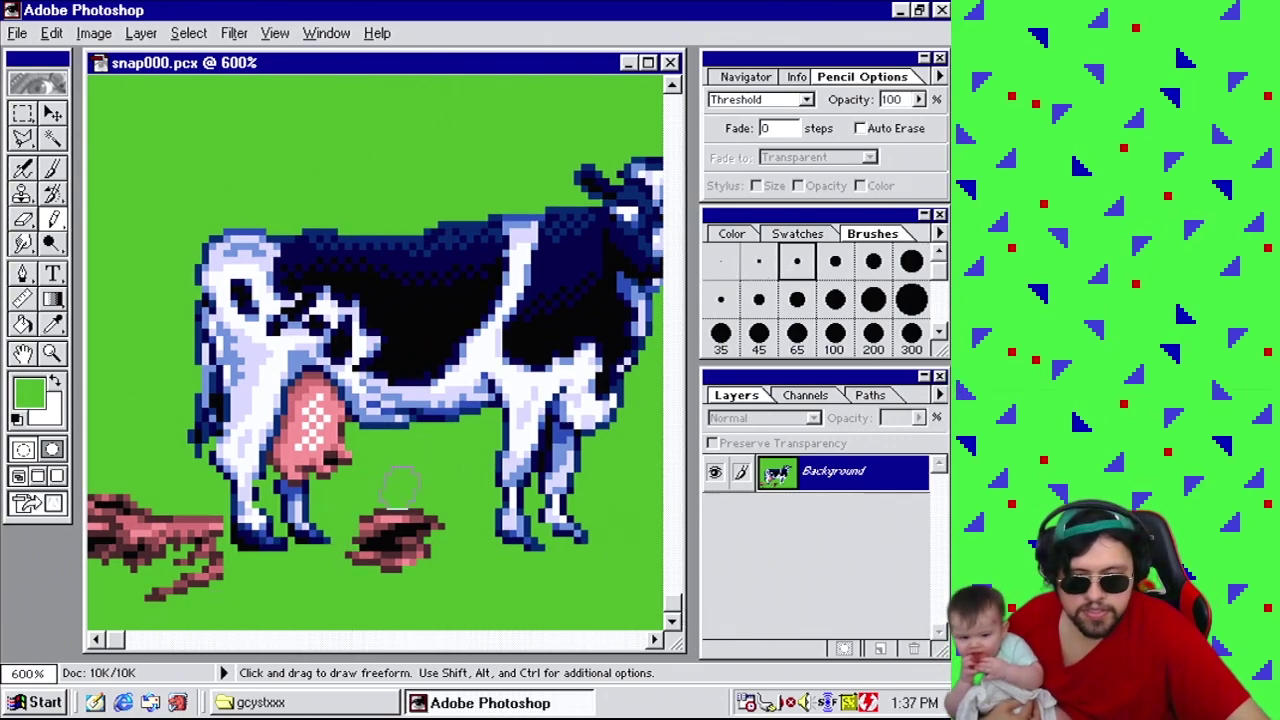
drag(388, 520, 427, 553)
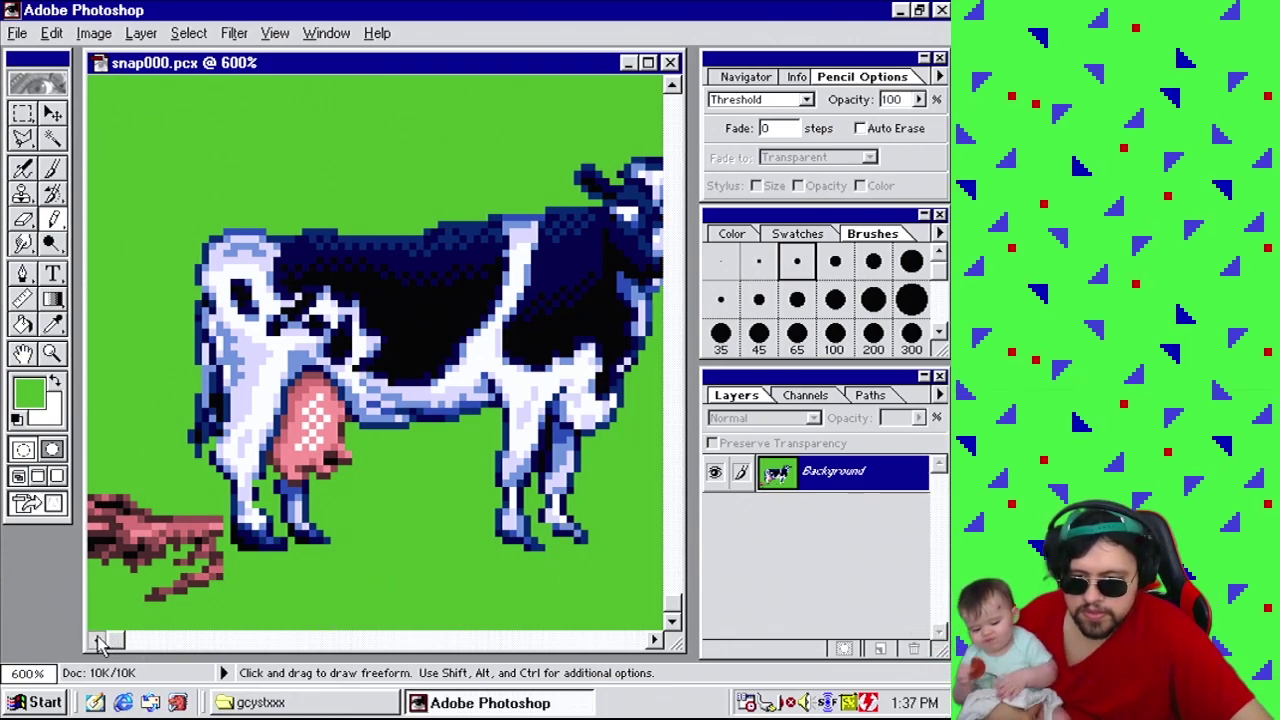
mouse_move(110, 560)
mouse_down()
mouse_move(102, 474)
mouse_move(142, 580)
mouse_move(135, 519)
mouse_move(115, 527)
mouse_move(106, 567)
mouse_move(203, 585)
mouse_move(183, 557)
mouse_move(200, 519)
mouse_move(198, 566)
mouse_up()
mouse_move(200, 514)
mouse_down()
mouse_move(158, 543)
mouse_move(172, 578)
mouse_up()
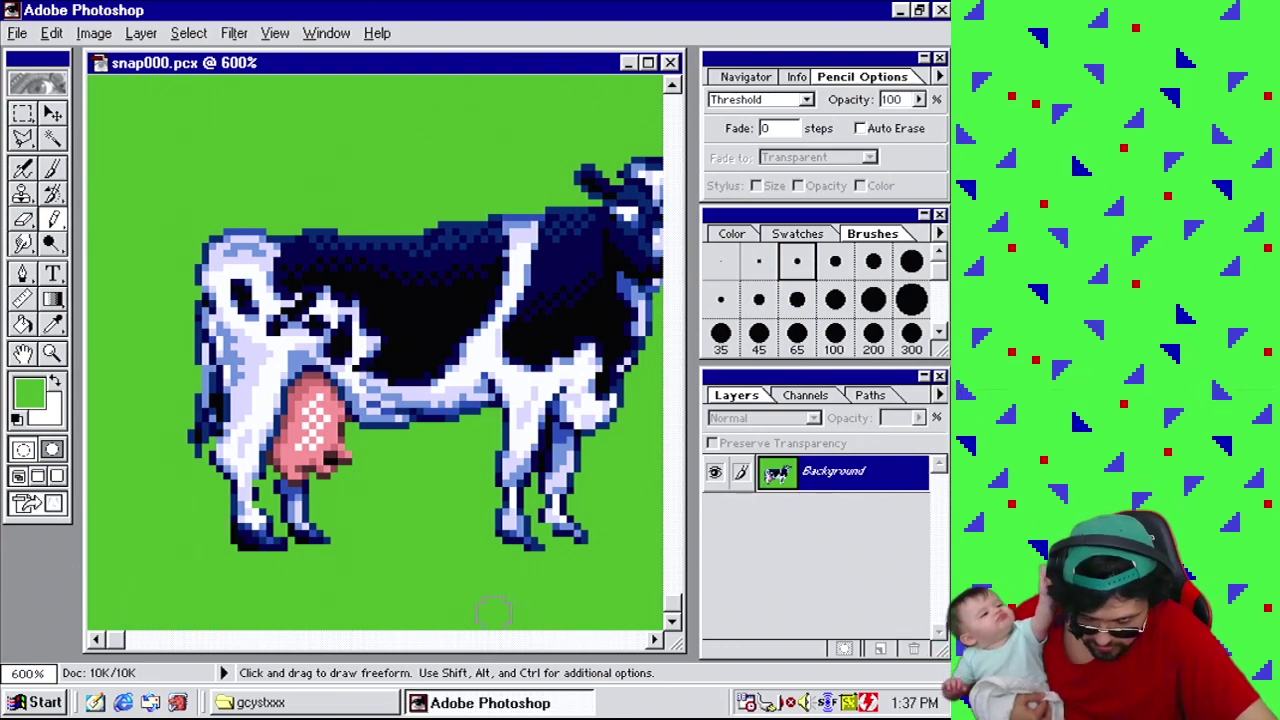
Restore the default black foreground color and retouch the cow's front hooves with the smallest Pencil brush.
click(18, 419)
click(708, 262)
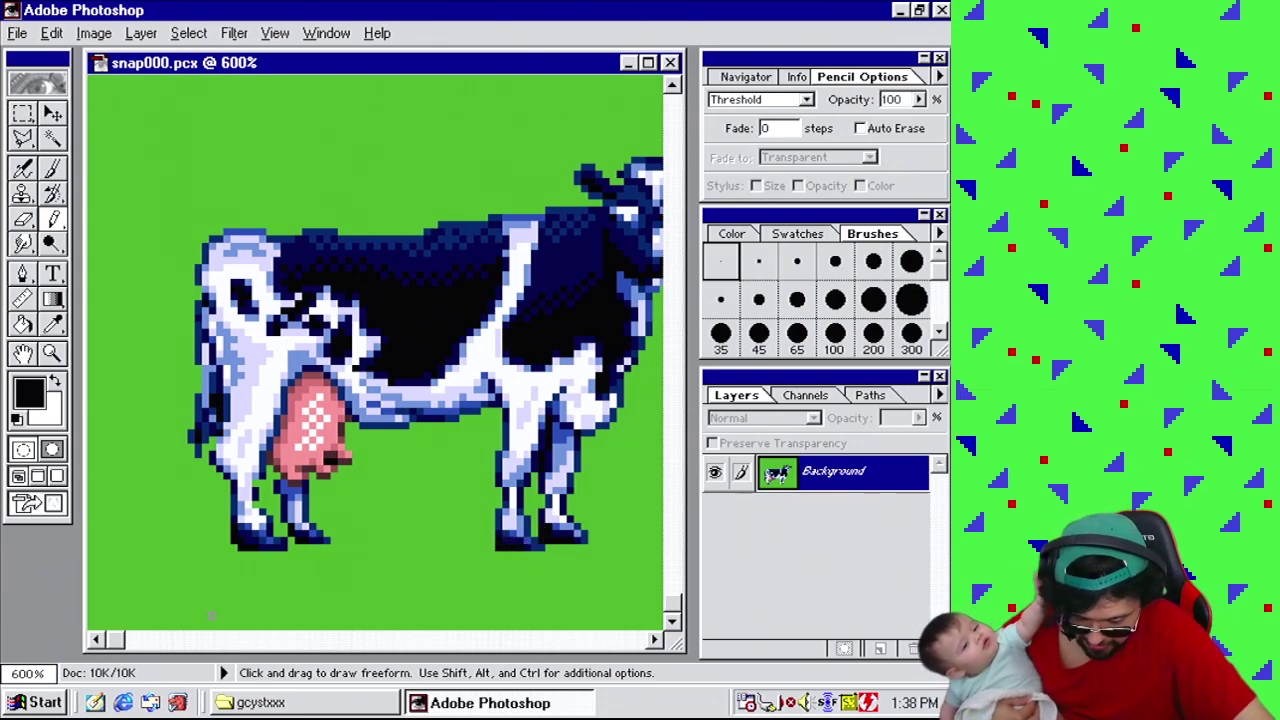
drag(117, 641, 487, 595)
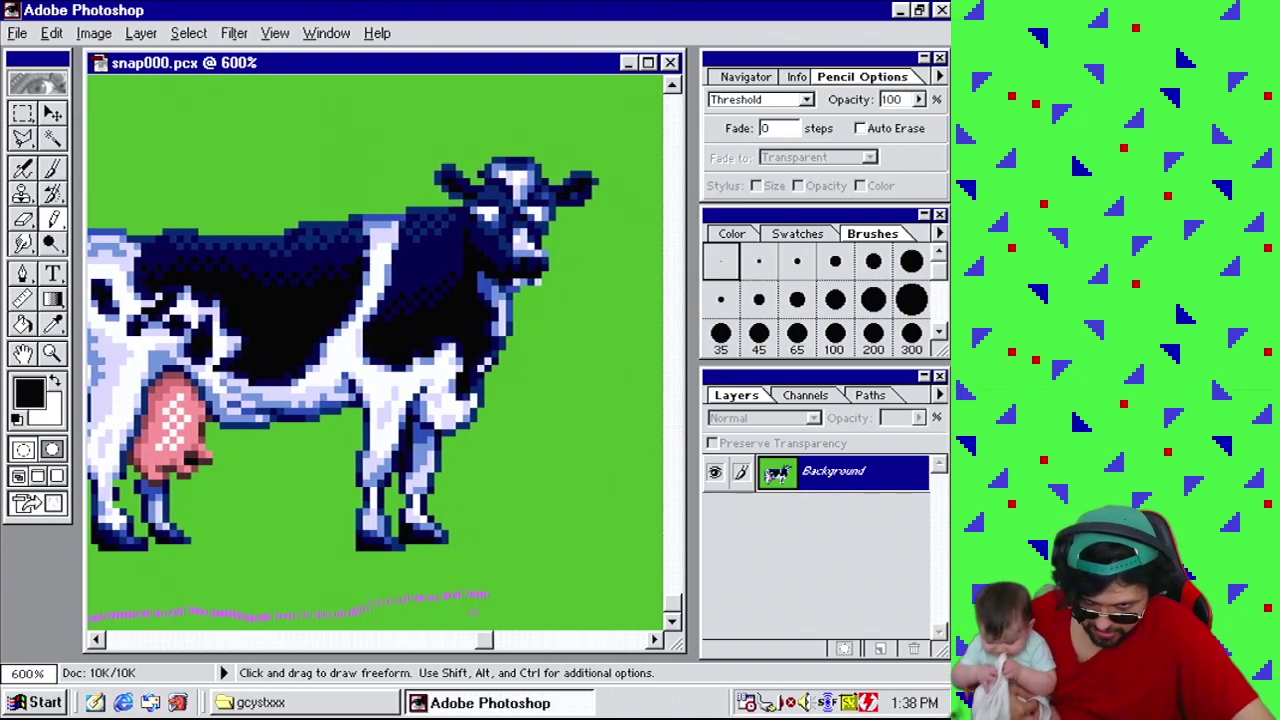
Set the zoom to 300% and select the entire cow image.
click(40, 674)
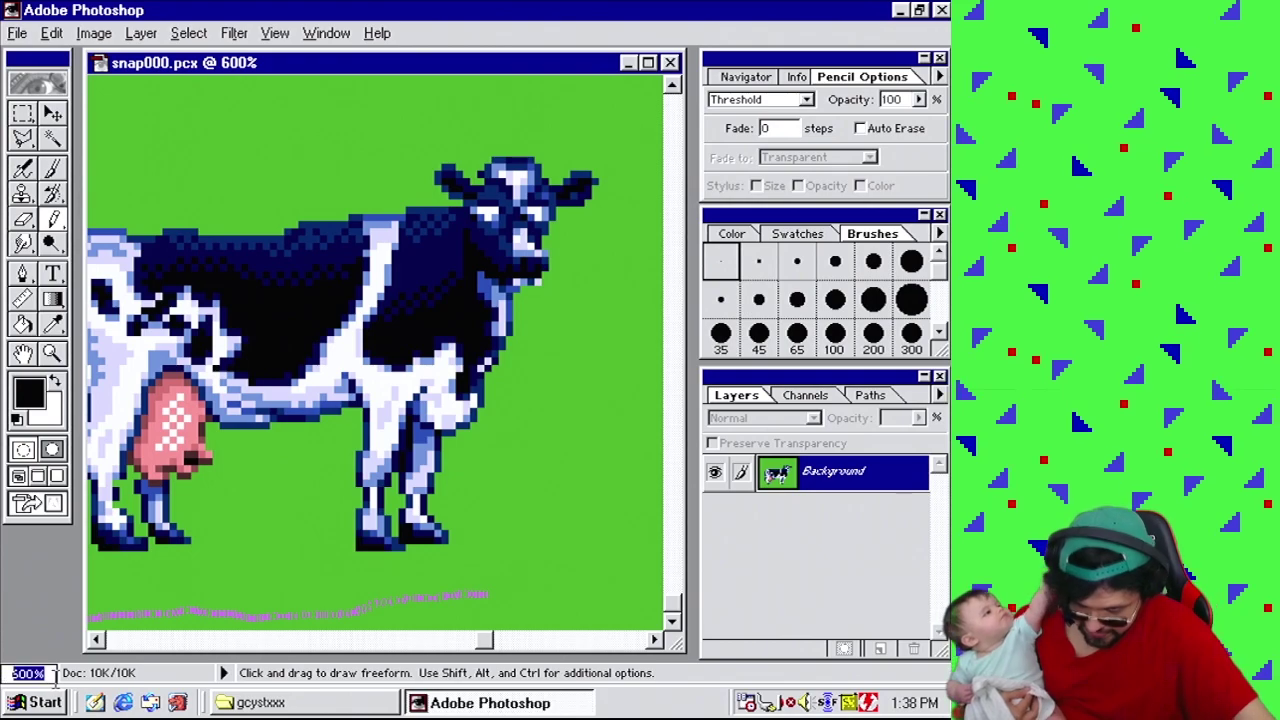
text(300)
key(Return)
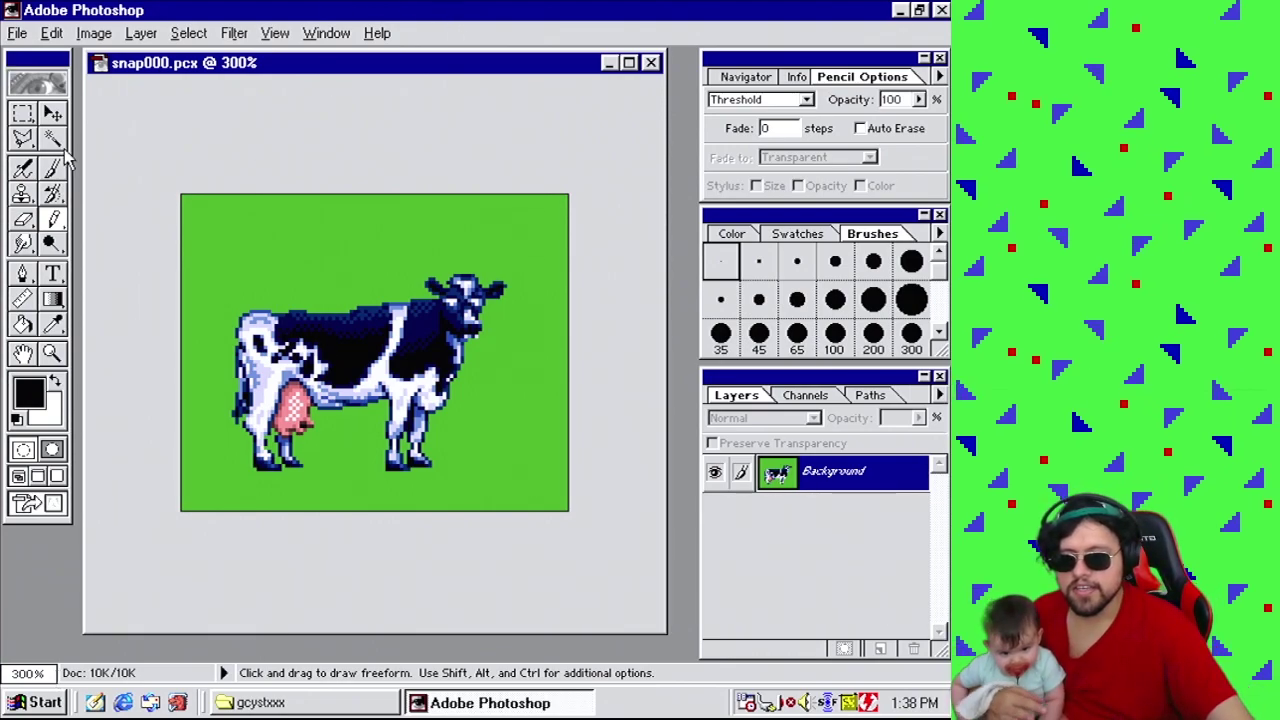
click(95, 33)
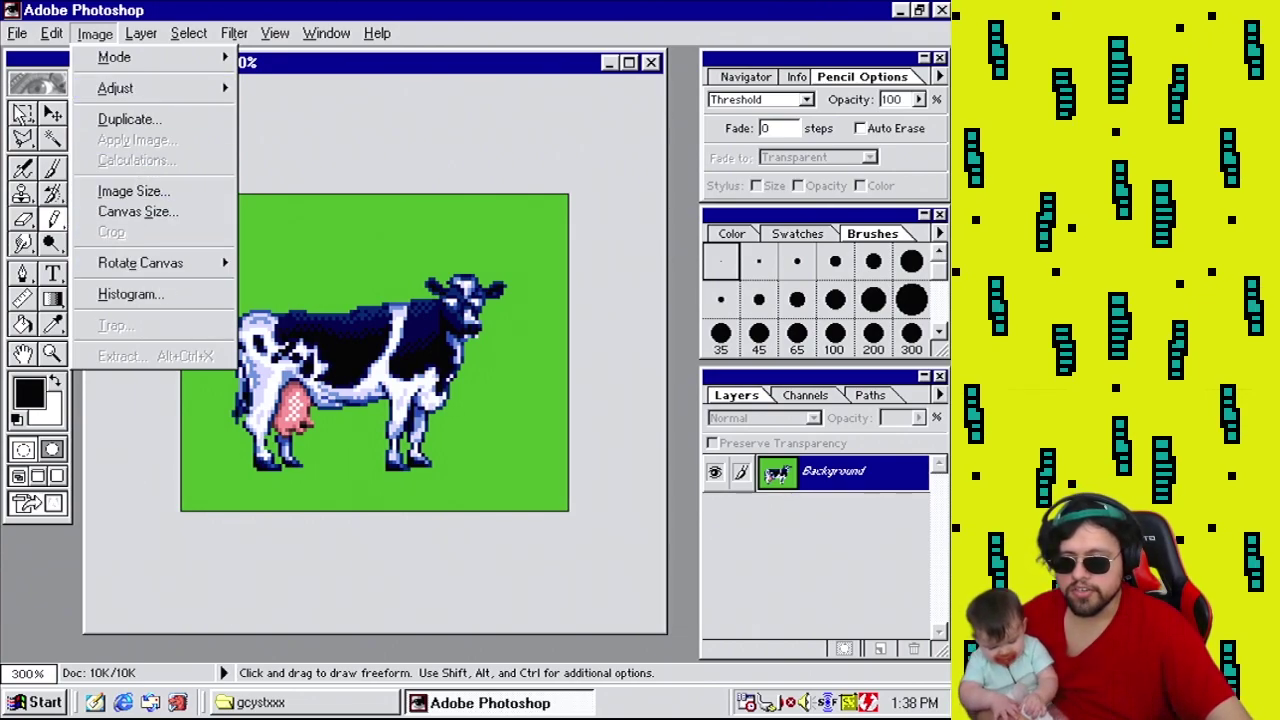
click(22, 113)
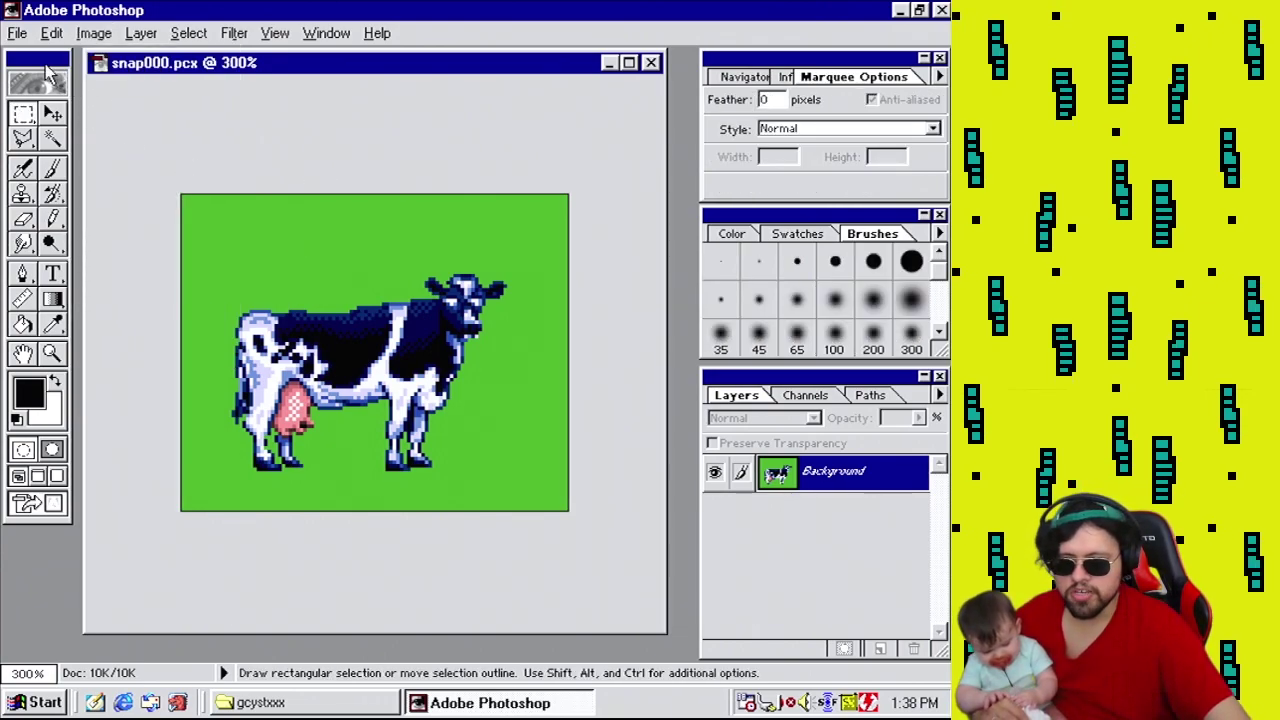
click(188, 33)
click(196, 55)
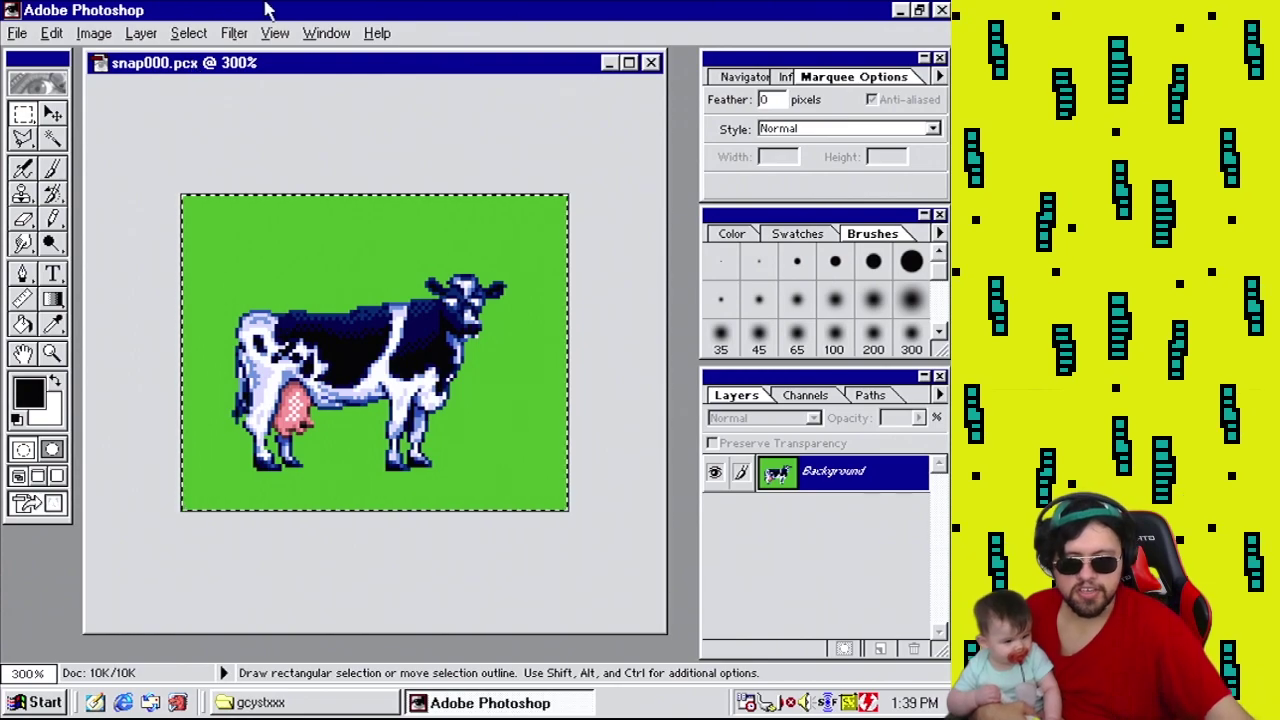
Copy the selected cow image and open Paint.
click(52, 33)
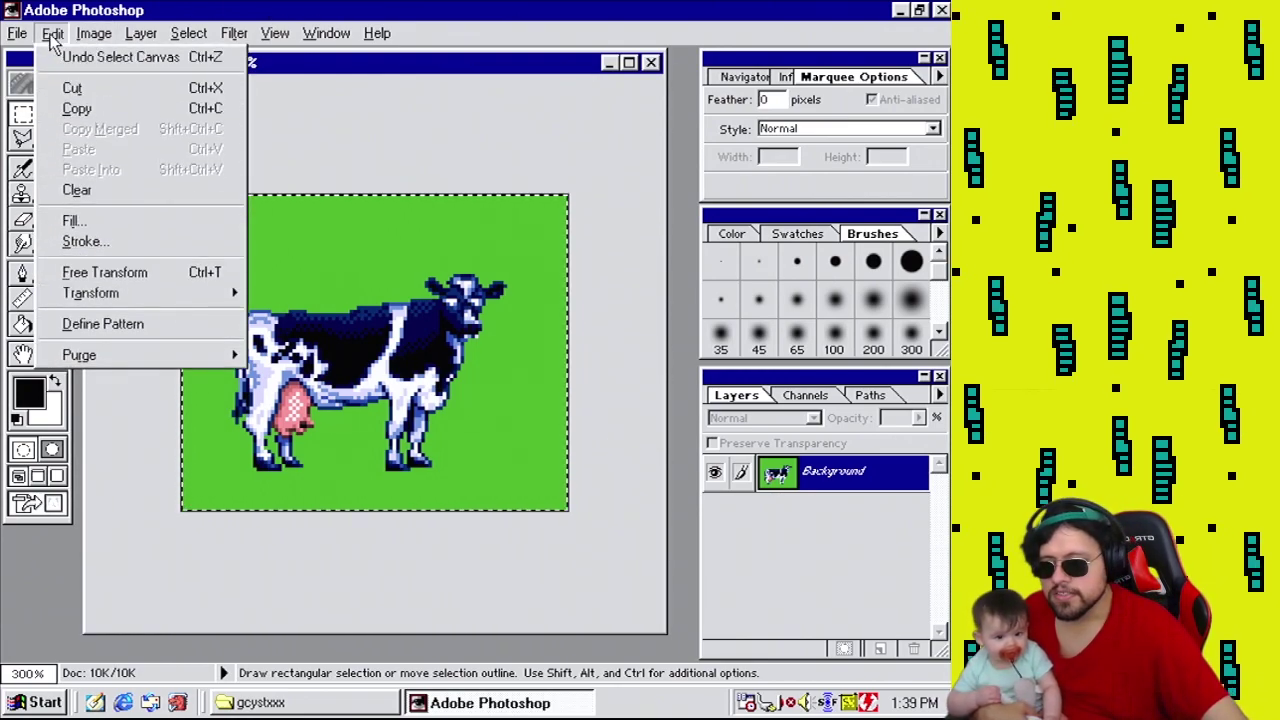
click(68, 109)
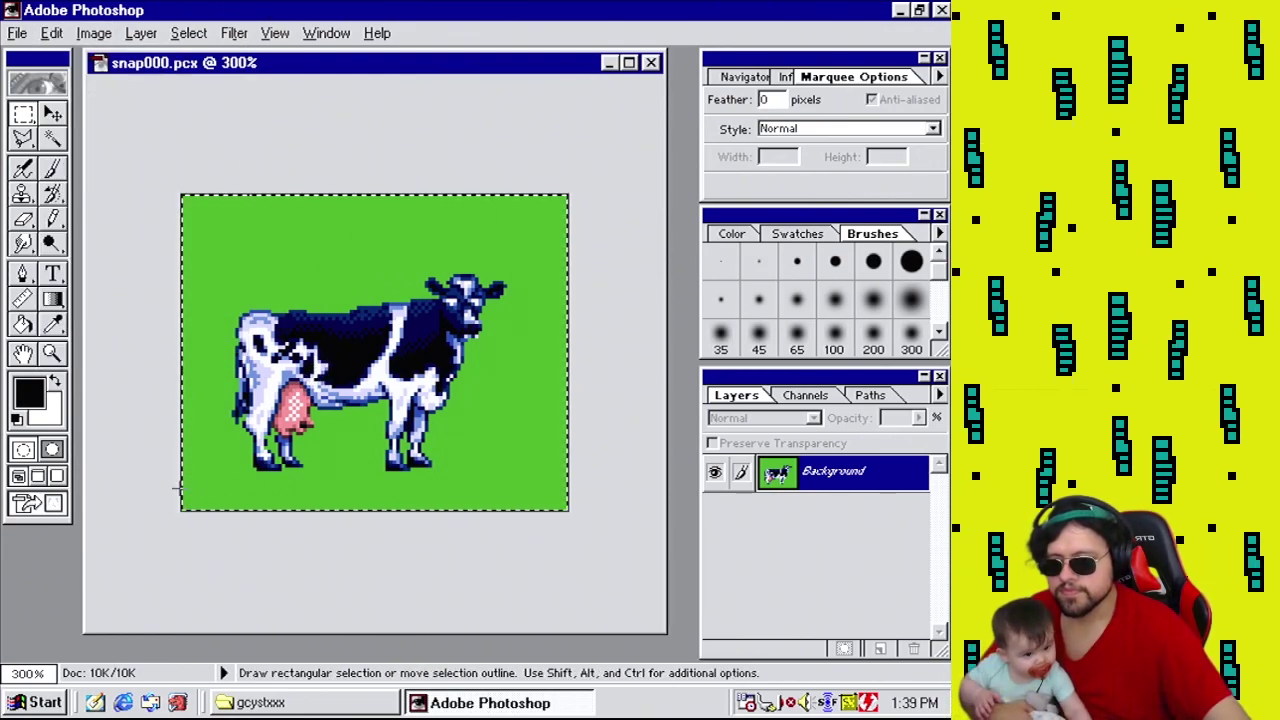
click(35, 702)
mouse_move(223, 349)
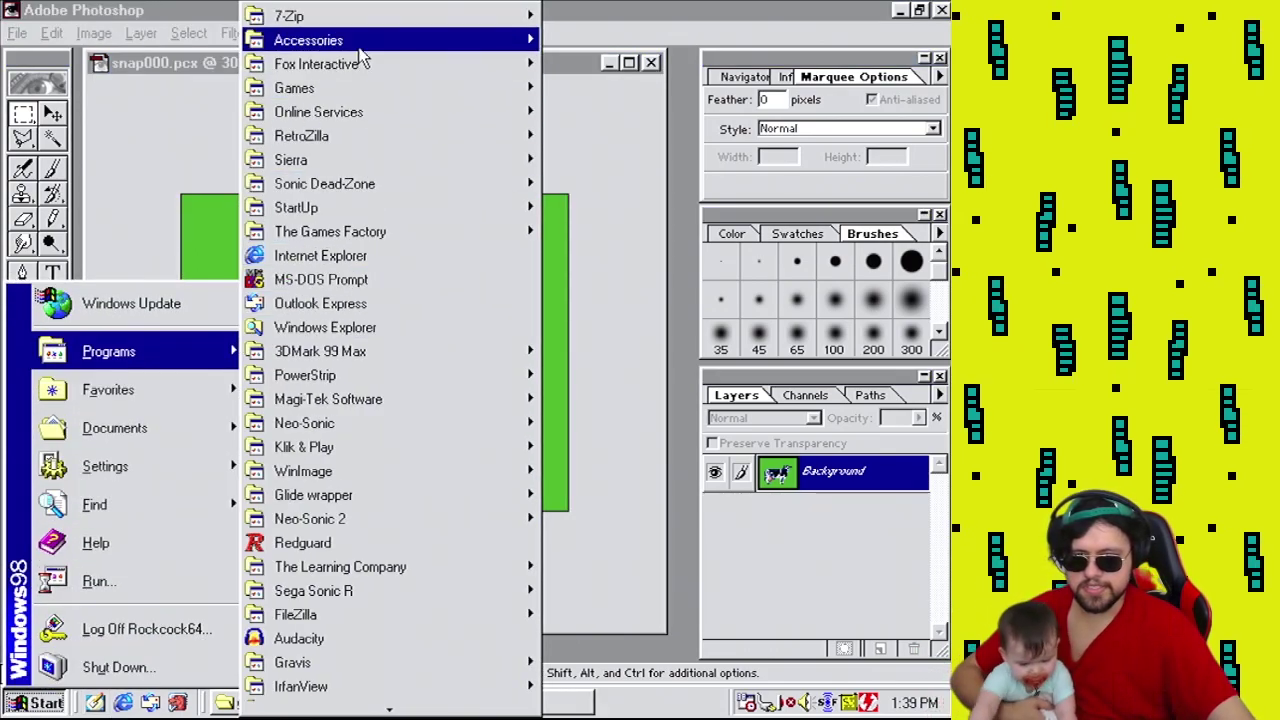
mouse_move(337, 40)
click(640, 277)
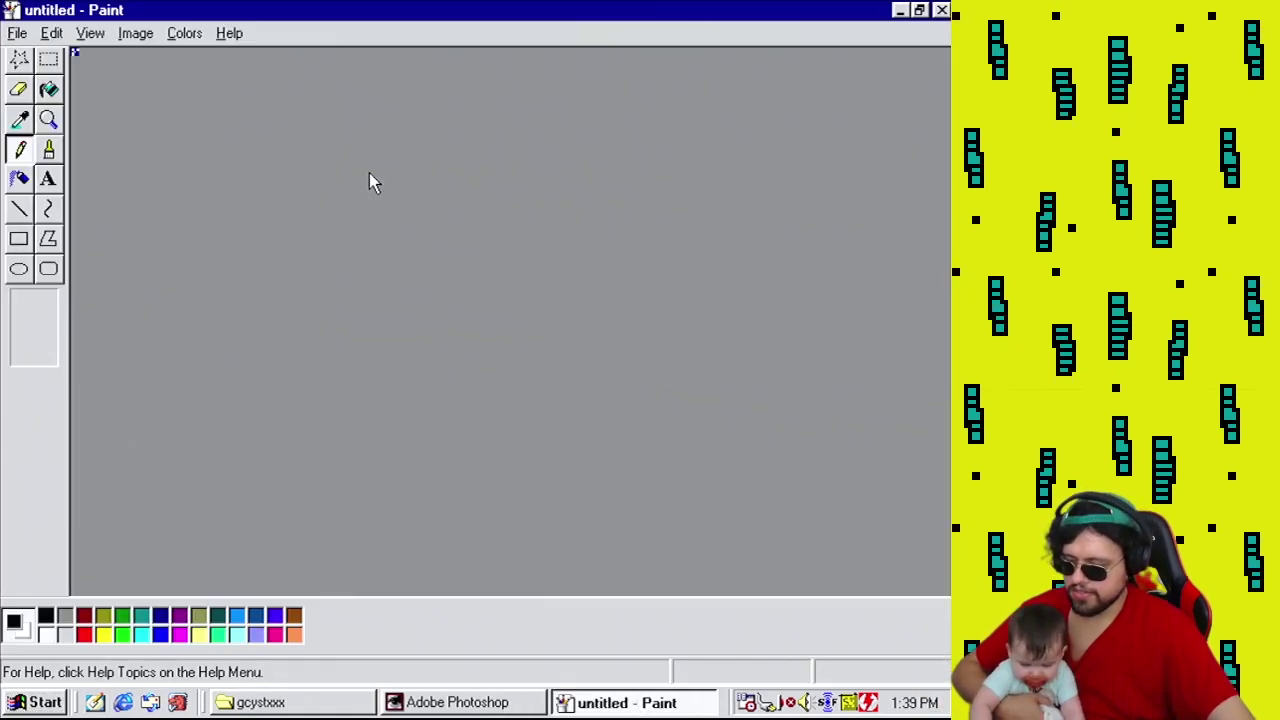
Paste the cow image into the blank picture, enlarging the bitmap to fit it.
click(53, 36)
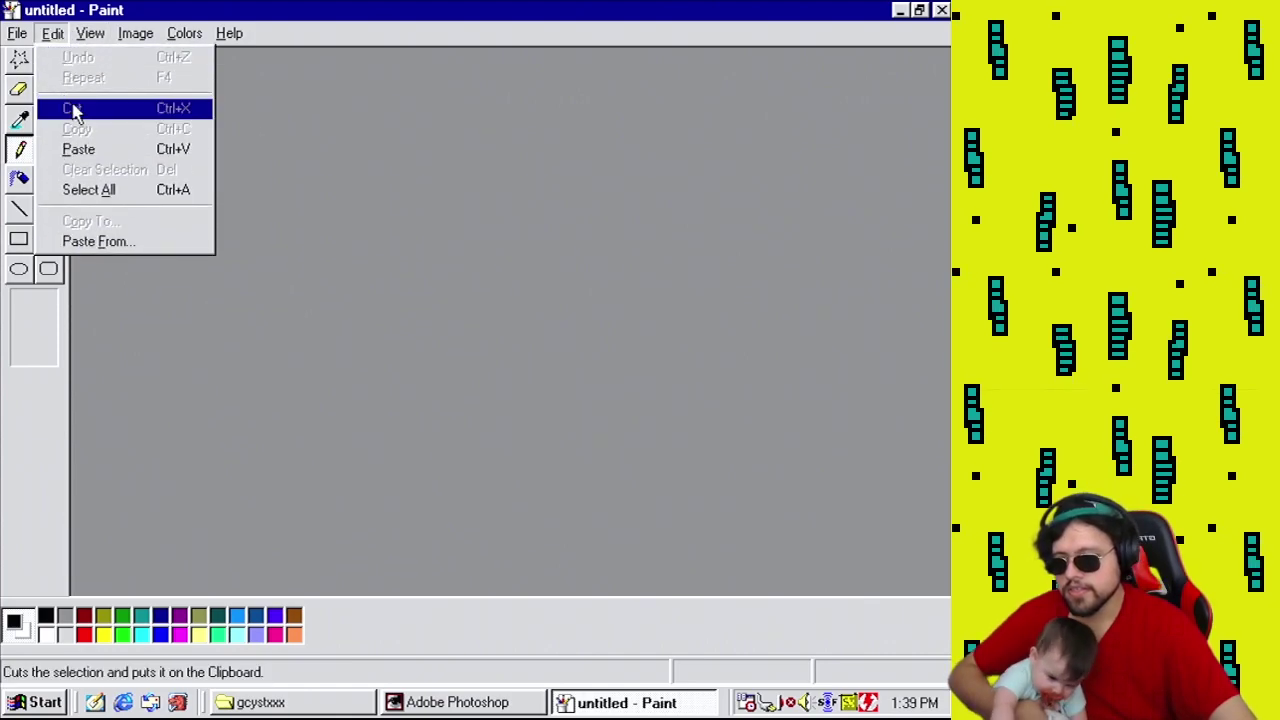
click(80, 149)
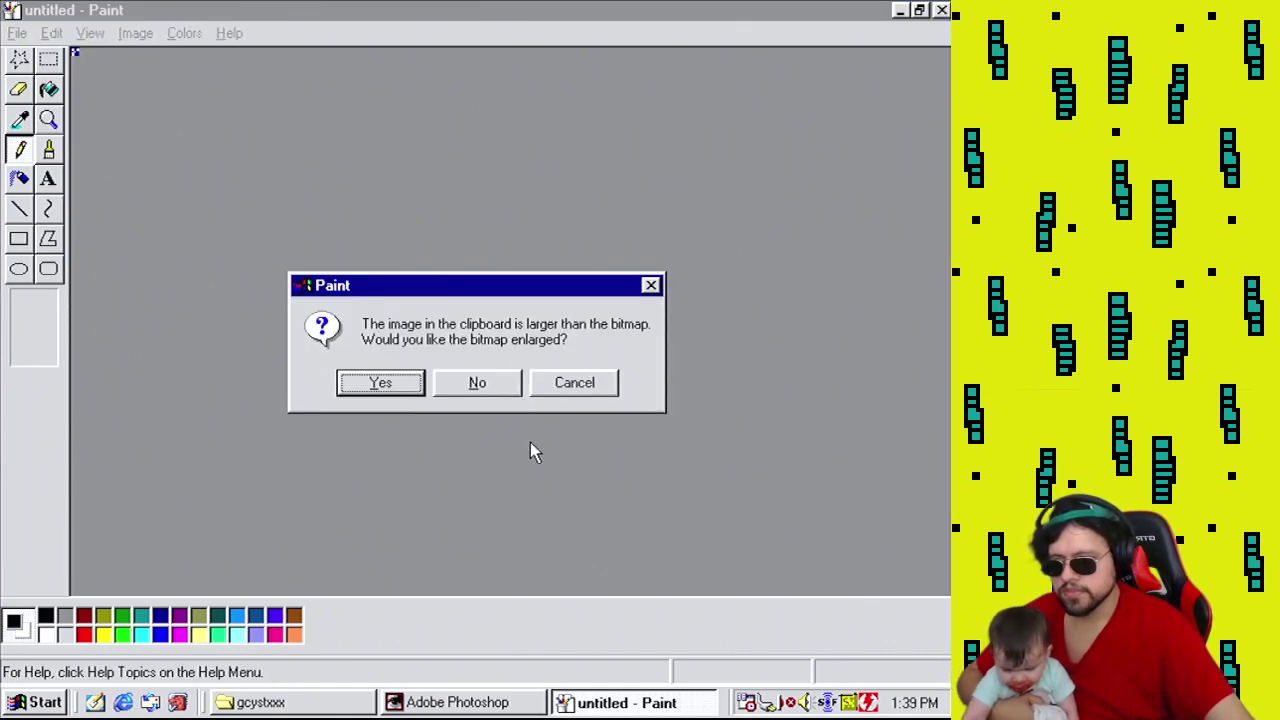
click(411, 385)
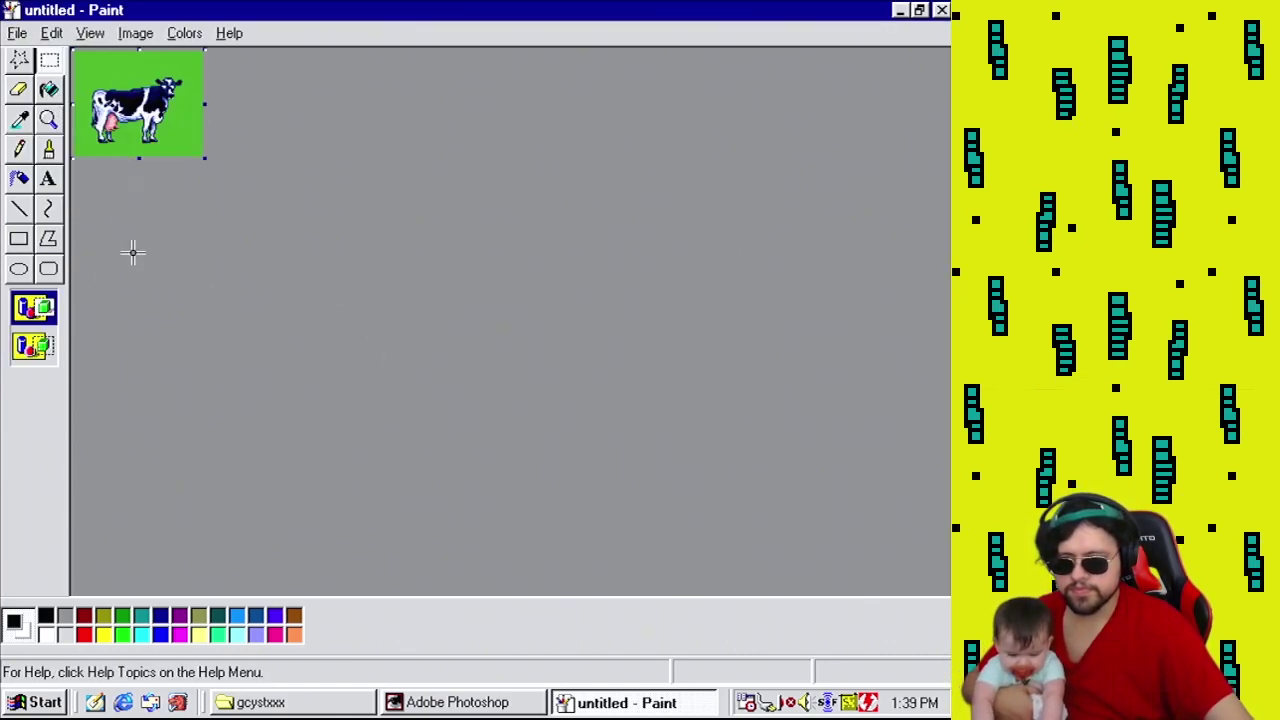
Save the pasted picture as cowlors in the 256 Color Bitmap format, accepting the color loss.
click(49, 119)
click(91, 99)
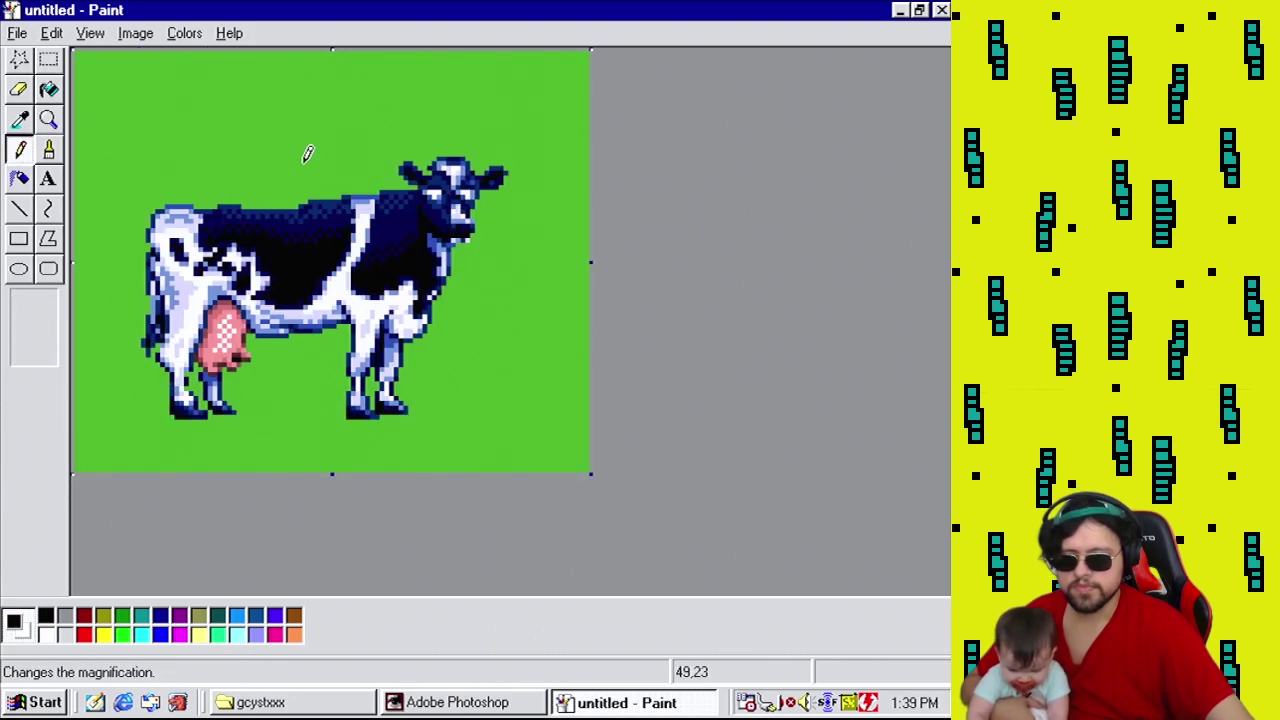
click(18, 33)
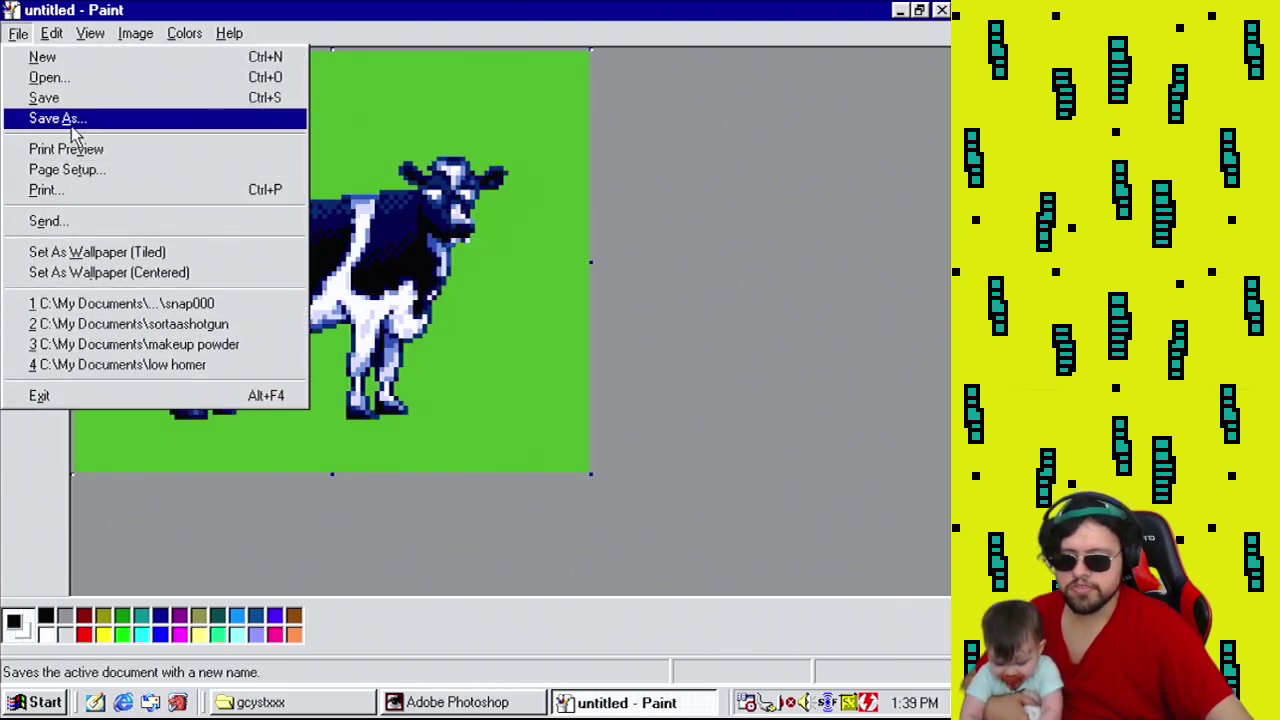
click(70, 117)
text(cowlors)
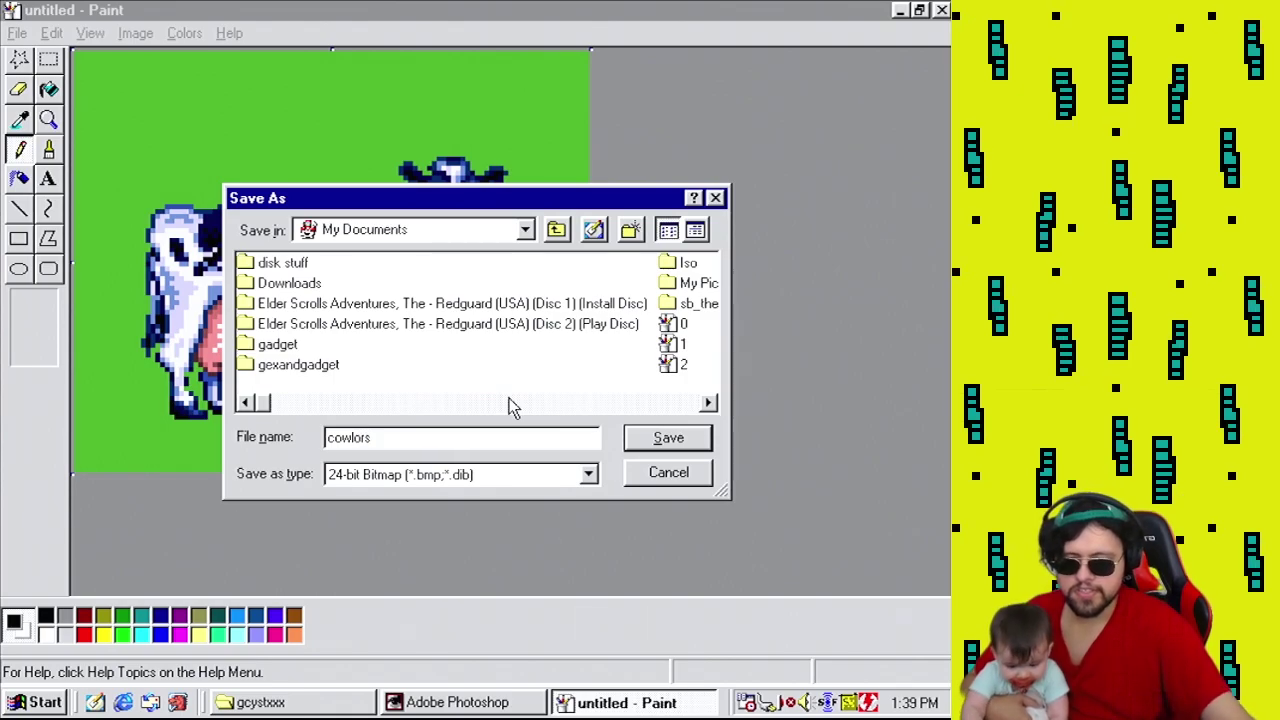
click(485, 476)
click(466, 528)
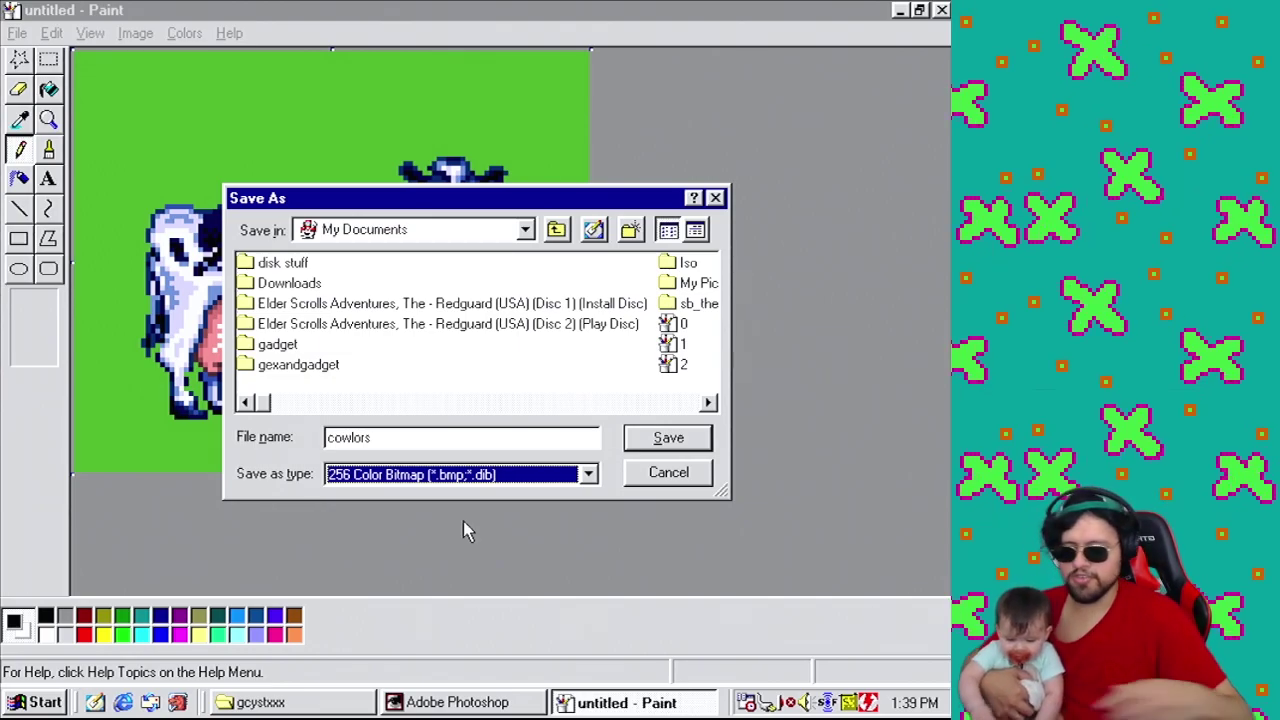
key(Return)
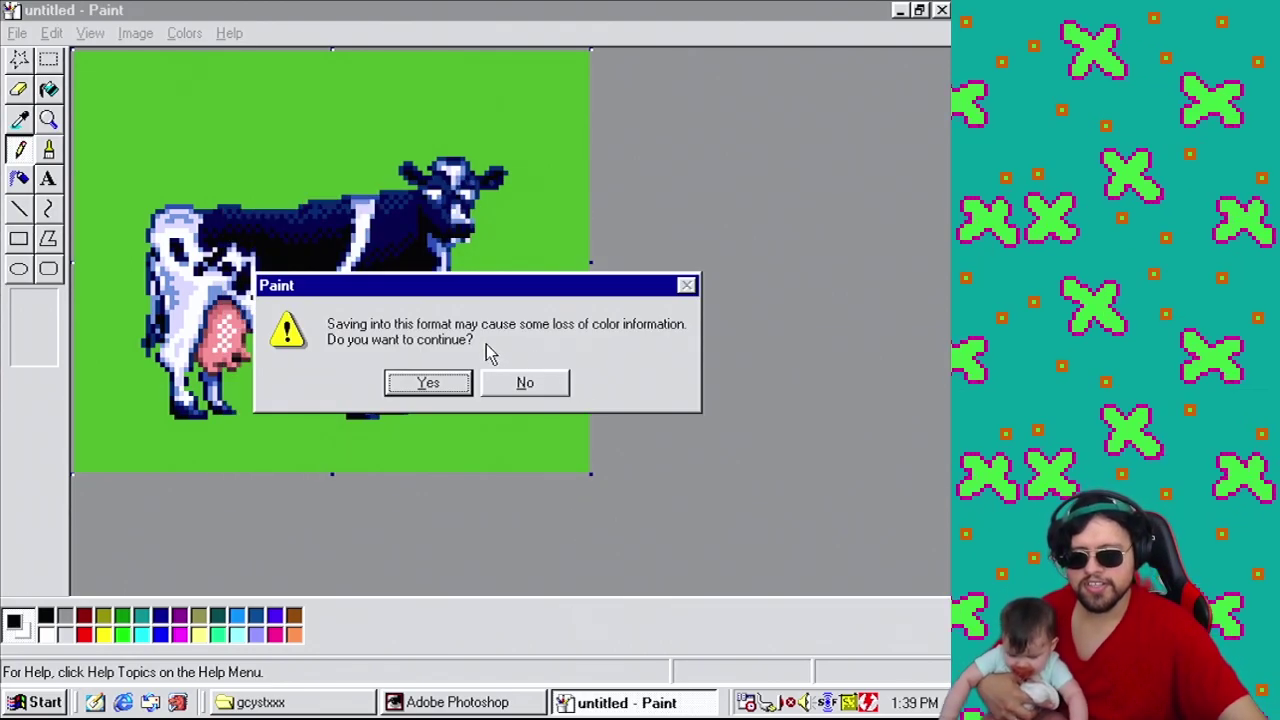
click(461, 383)
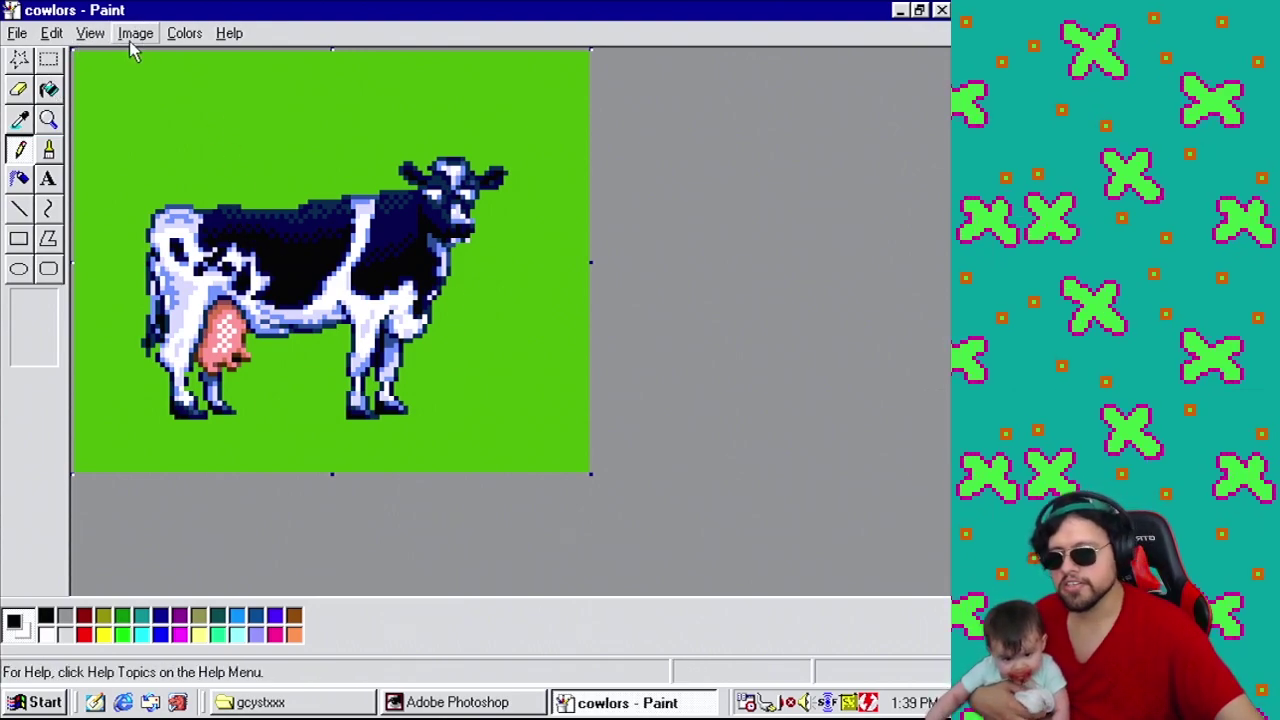
Select a rectangular area closely around the cow and copy it.
click(49, 61)
drag(130, 130, 605, 495)
drag(347, 330, 311, 316)
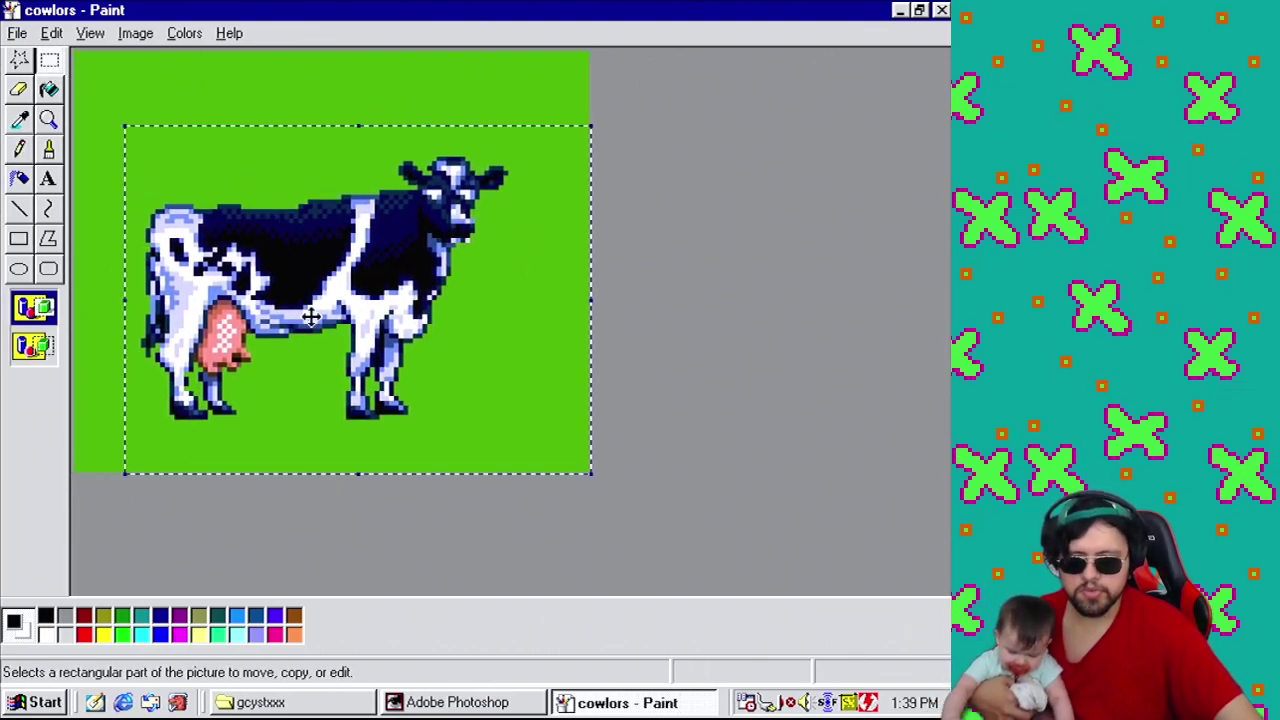
click(458, 236)
drag(525, 150, 129, 436)
click(52, 33)
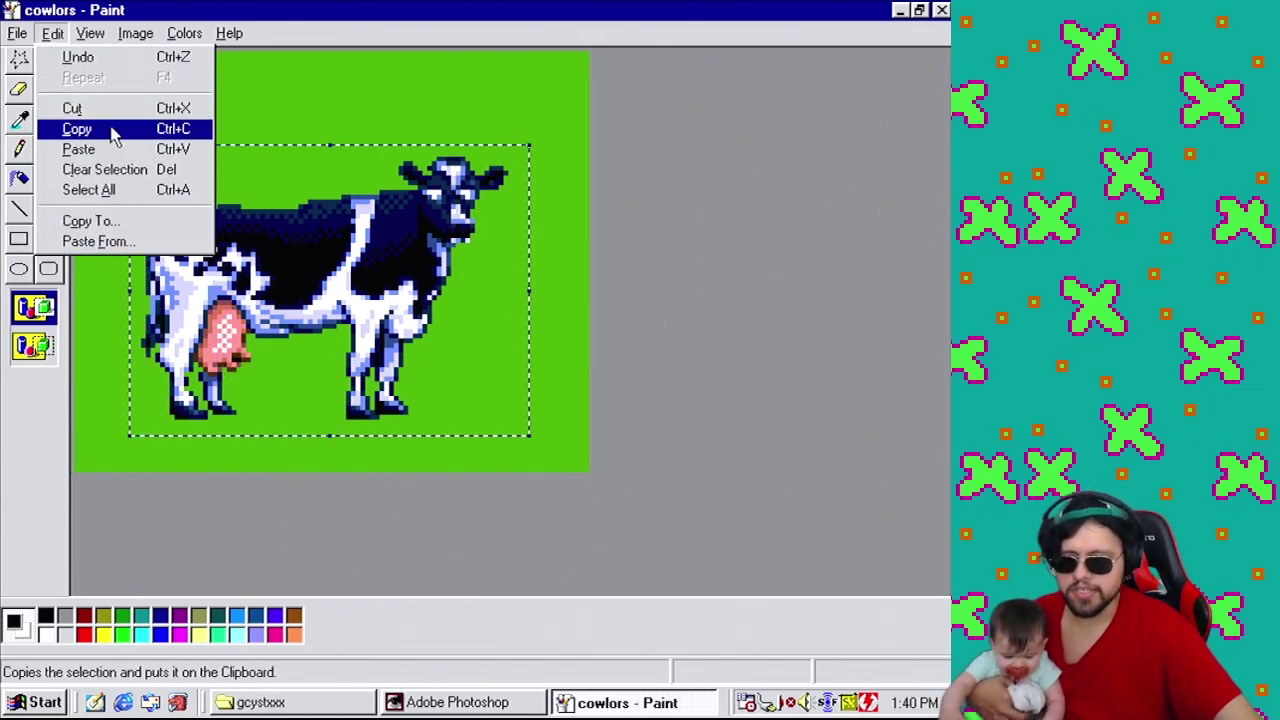
click(78, 128)
Switch to Photoshop and close it without saving the changes to snap000.pcx.
click(457, 702)
click(941, 11)
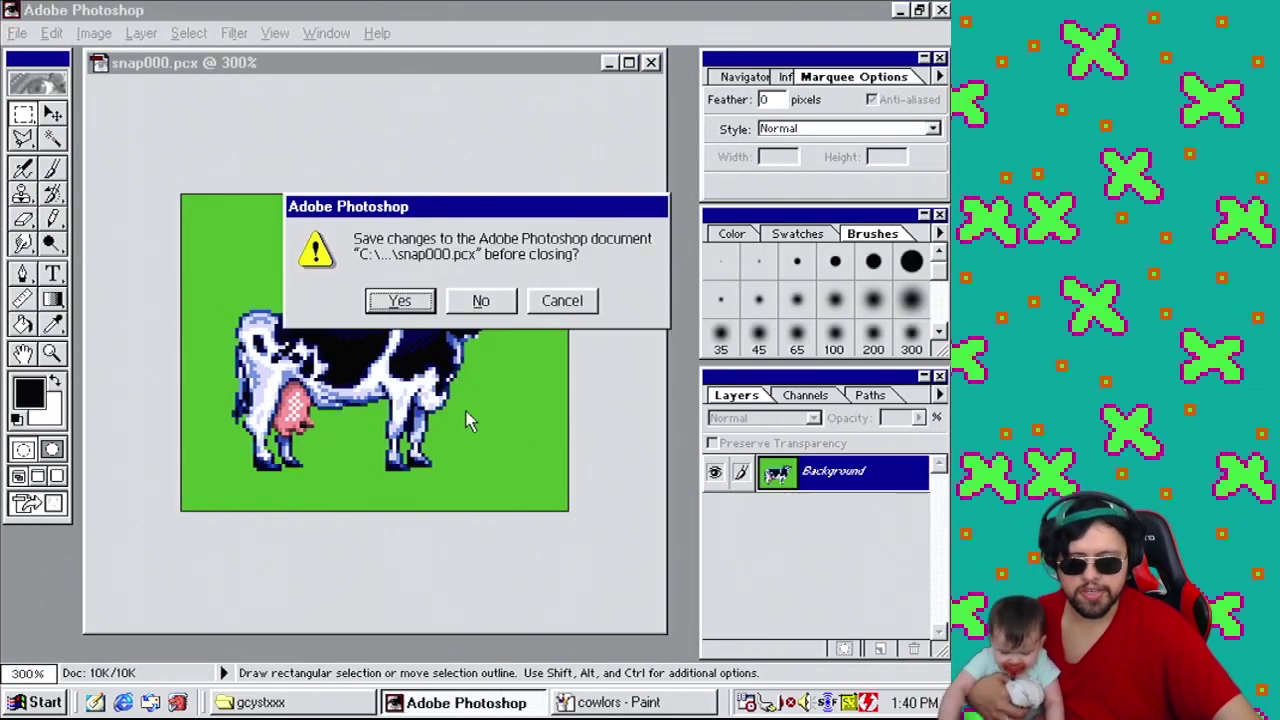
click(481, 300)
Launch Klik & Play and load game1.gam for modification.
click(30, 702)
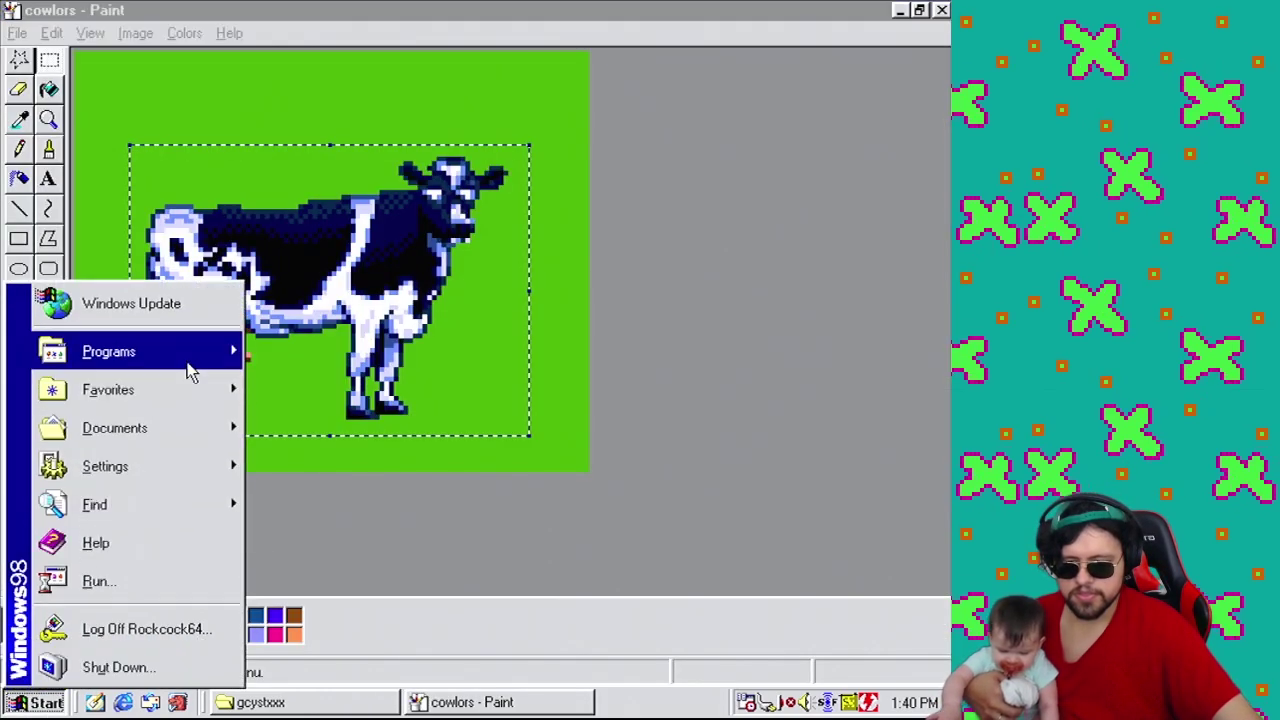
mouse_move(185, 356)
mouse_move(351, 451)
click(645, 476)
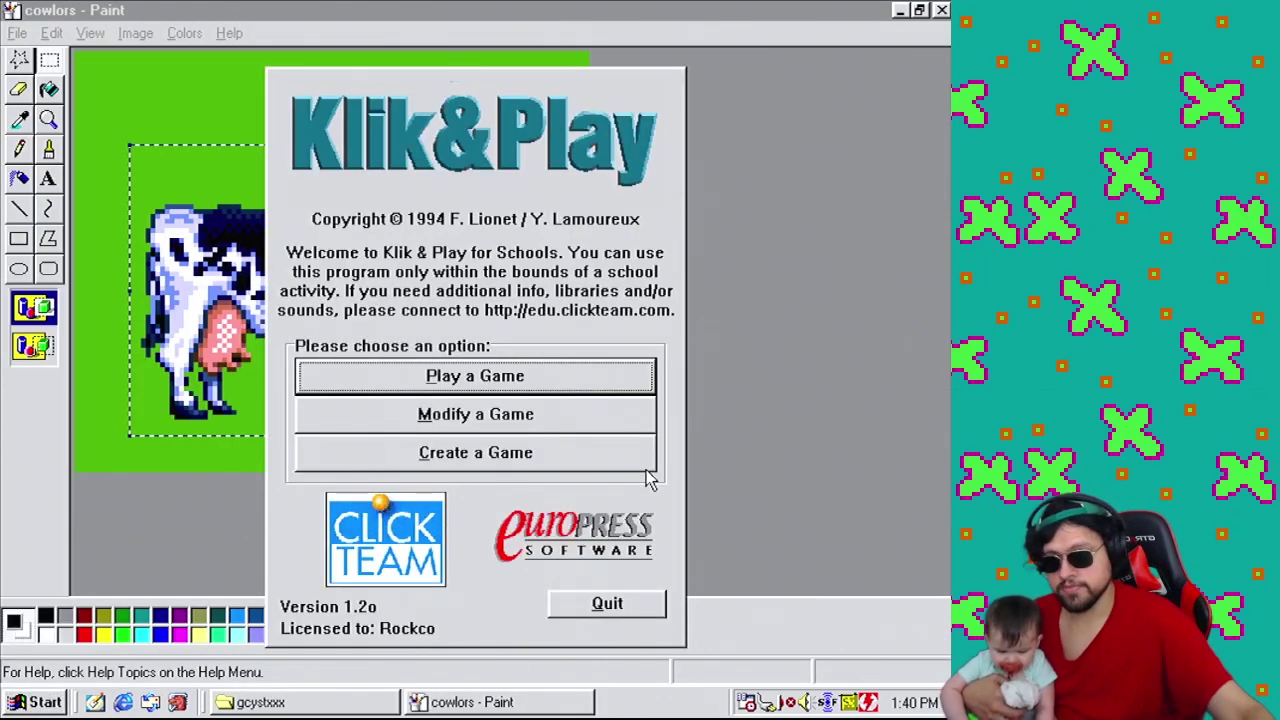
click(505, 413)
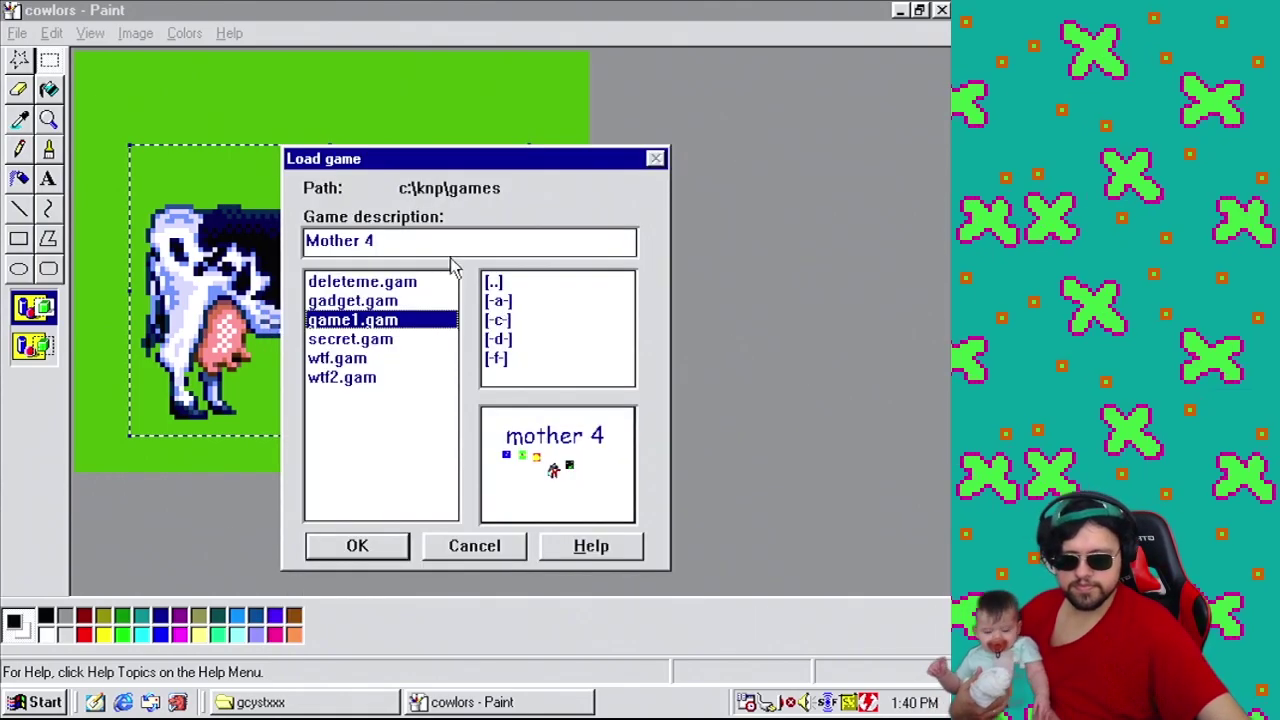
click(357, 545)
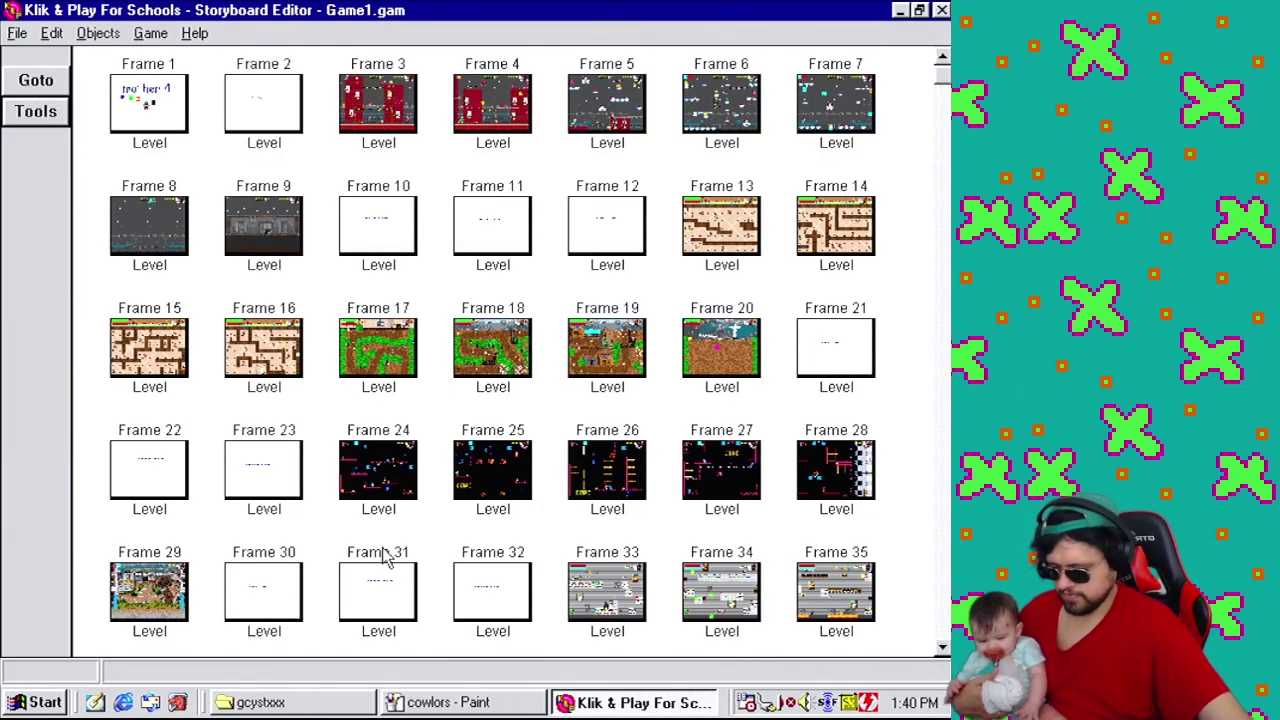
Open frame 43 of the game in the Level Editor.
click(942, 500)
right_click(118, 460)
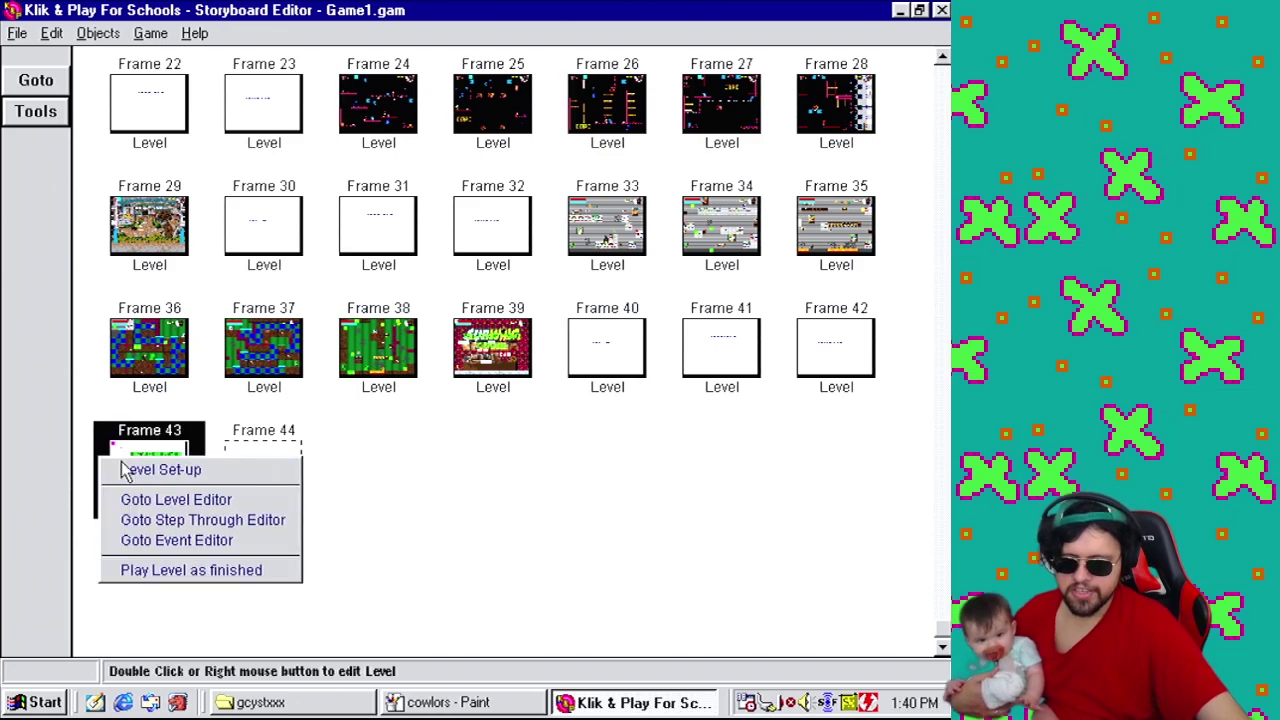
click(178, 506)
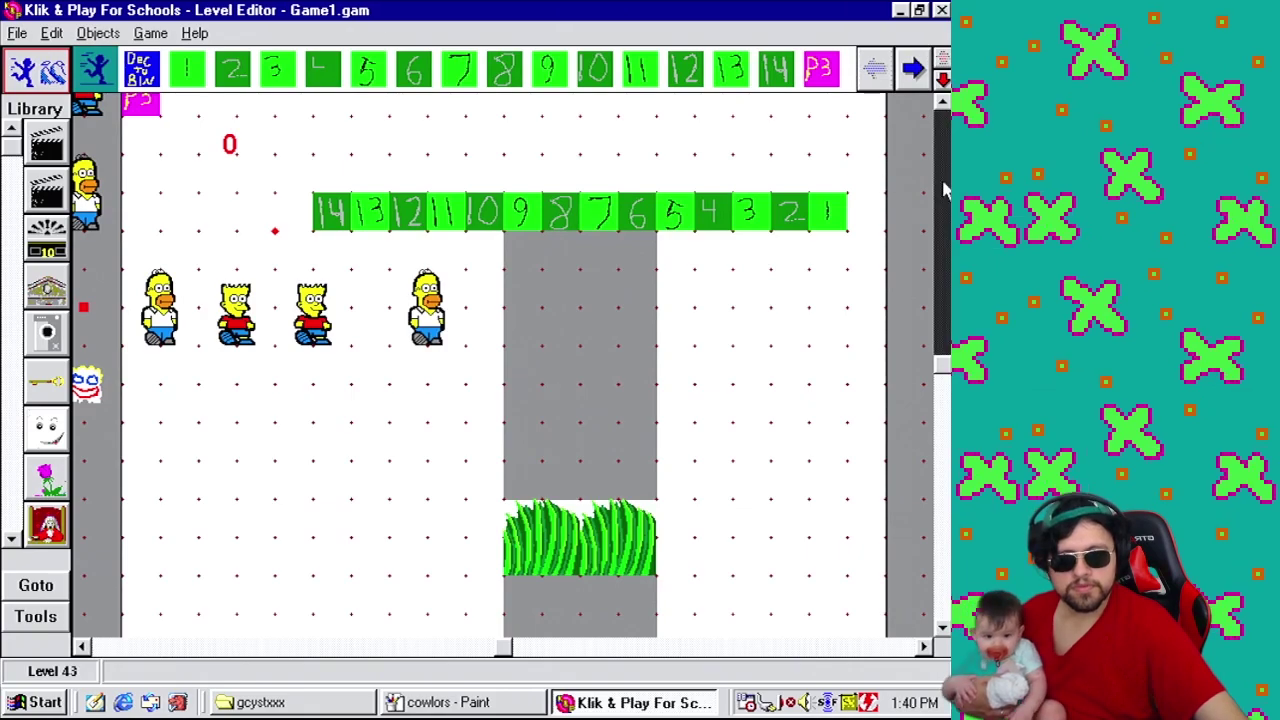
Edit the shotgun object's Stopped animation and paste the copied cow into its empty second frame.
click(945, 190)
right_click(425, 262)
click(500, 309)
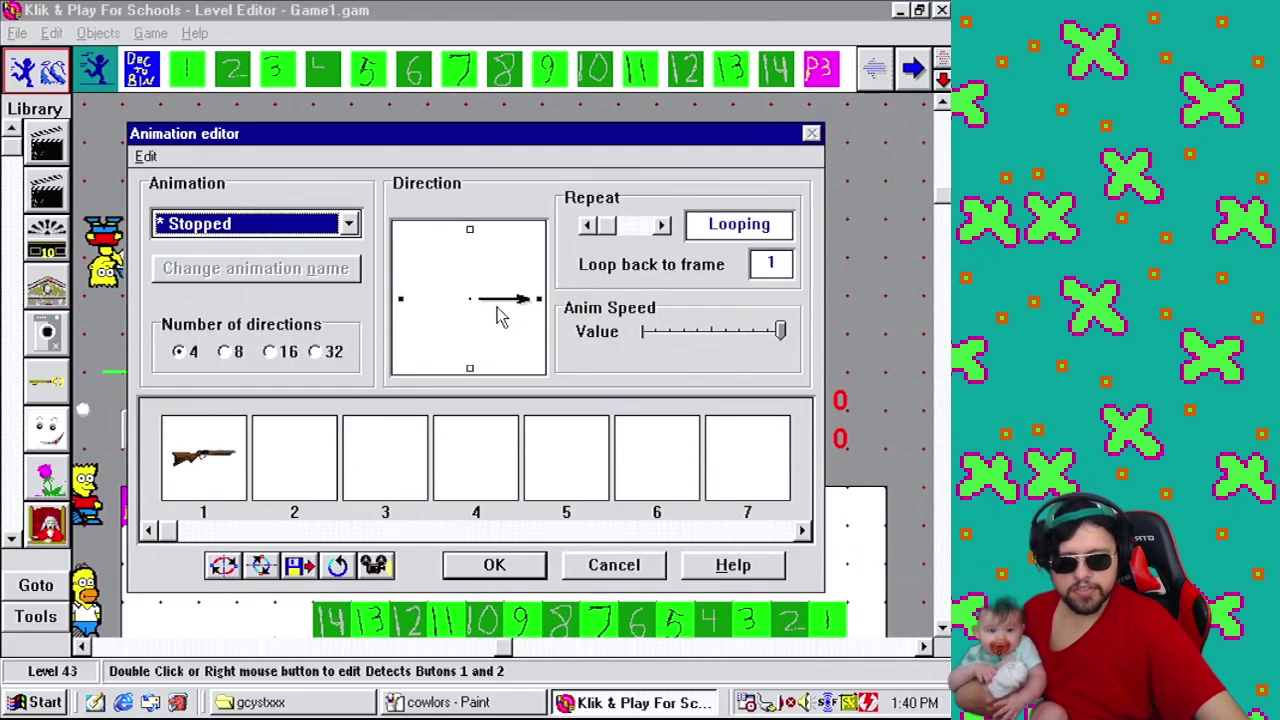
double_click(230, 450)
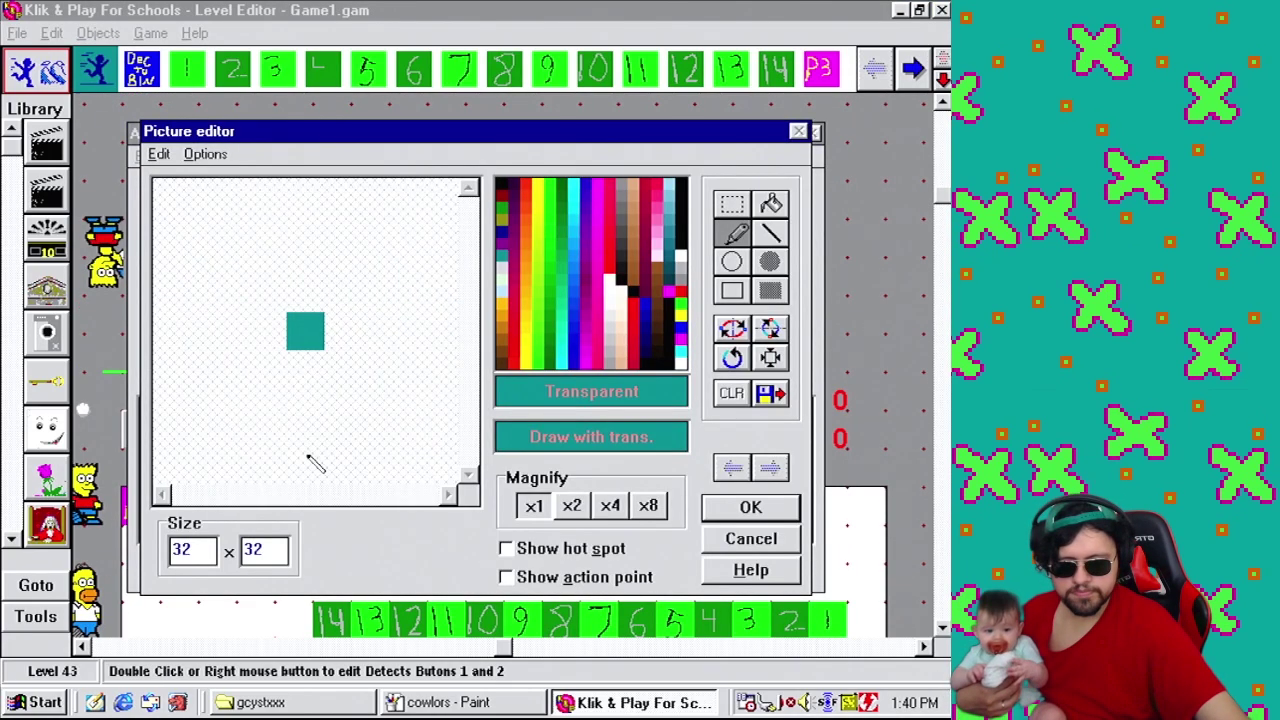
click(158, 155)
click(190, 246)
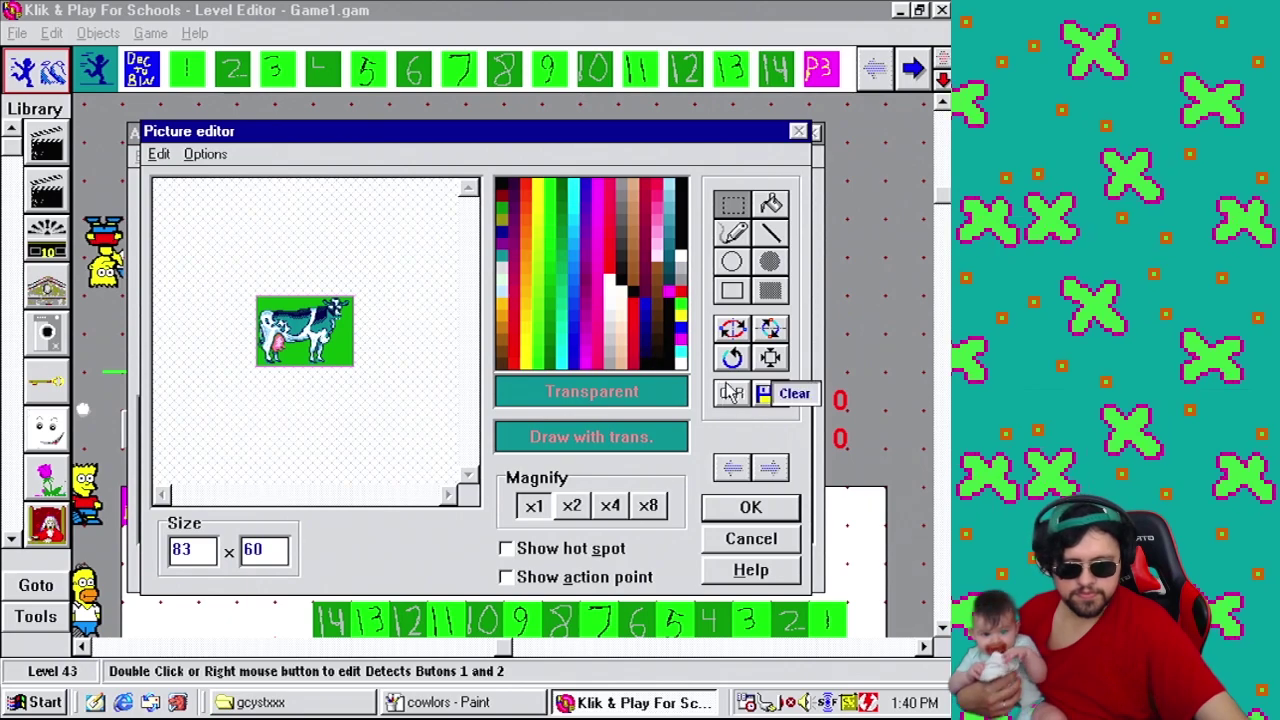
Clear the frame's picture, fill it with black, and paste the cow over it again.
click(732, 392)
click(771, 204)
click(502, 186)
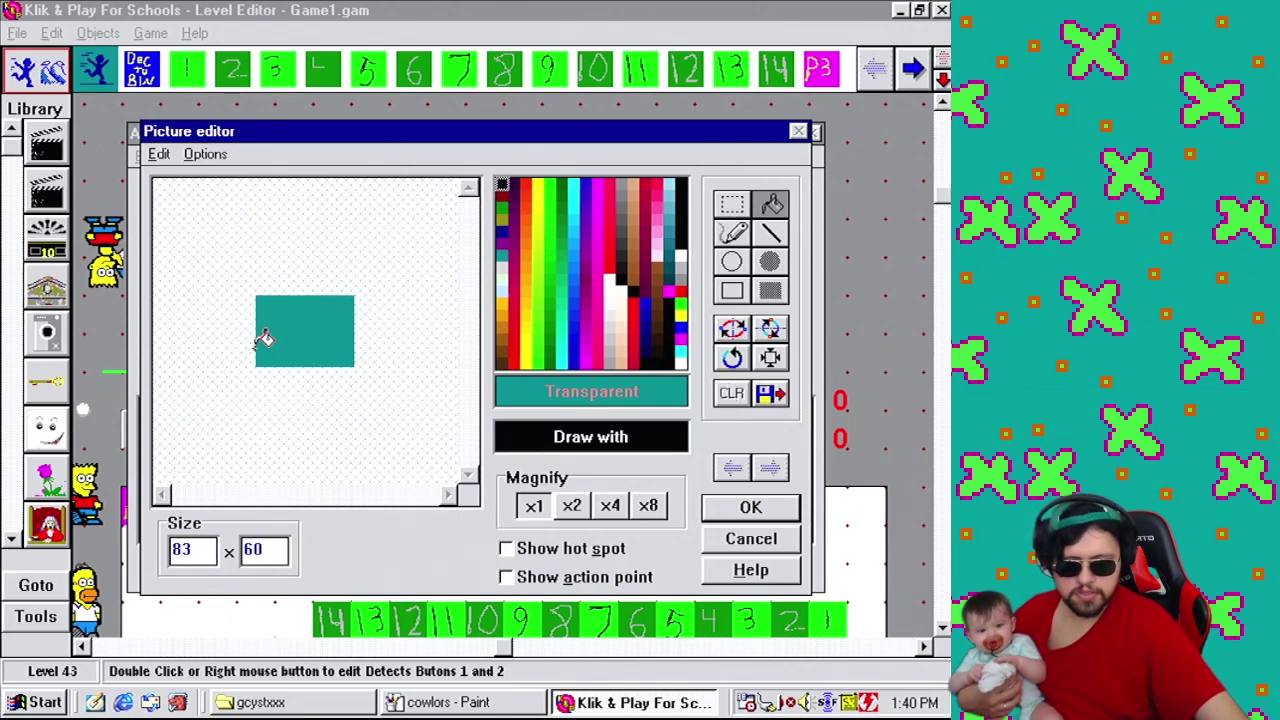
click(263, 338)
click(158, 154)
click(190, 246)
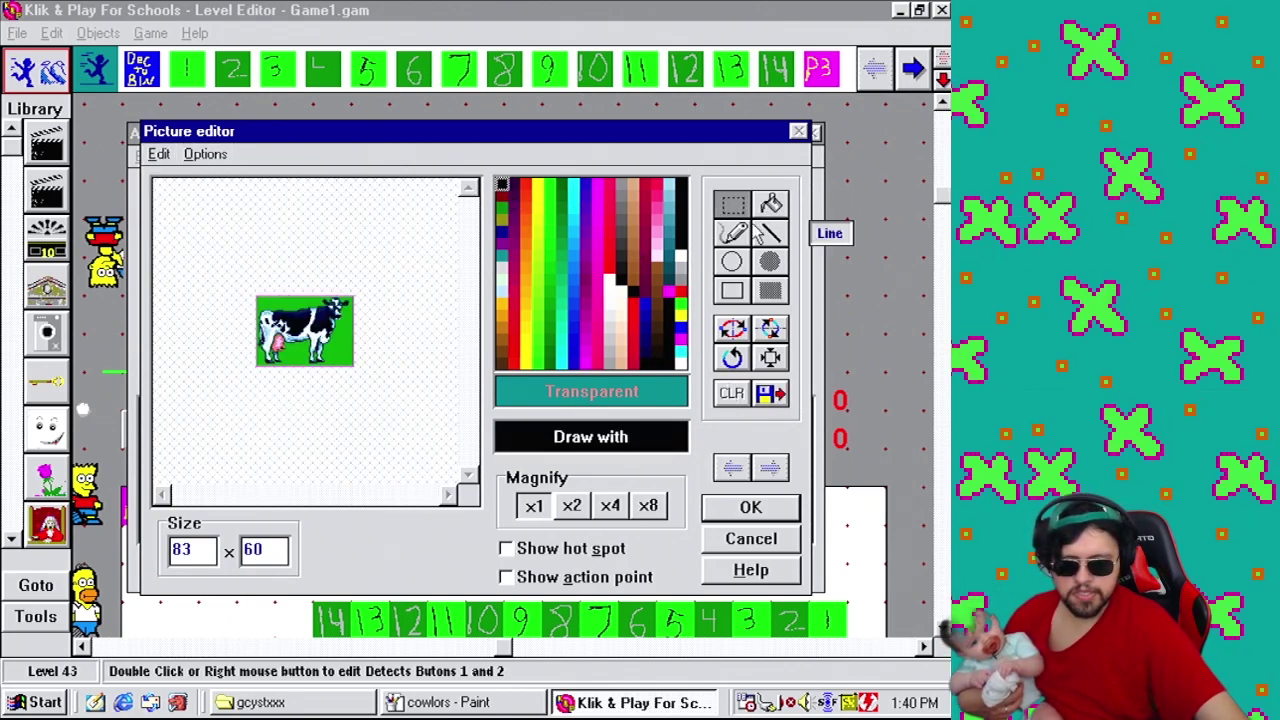
Fill the green background around the cow and between its legs with transparency, and crop the picture to the cow.
click(771, 204)
click(610, 505)
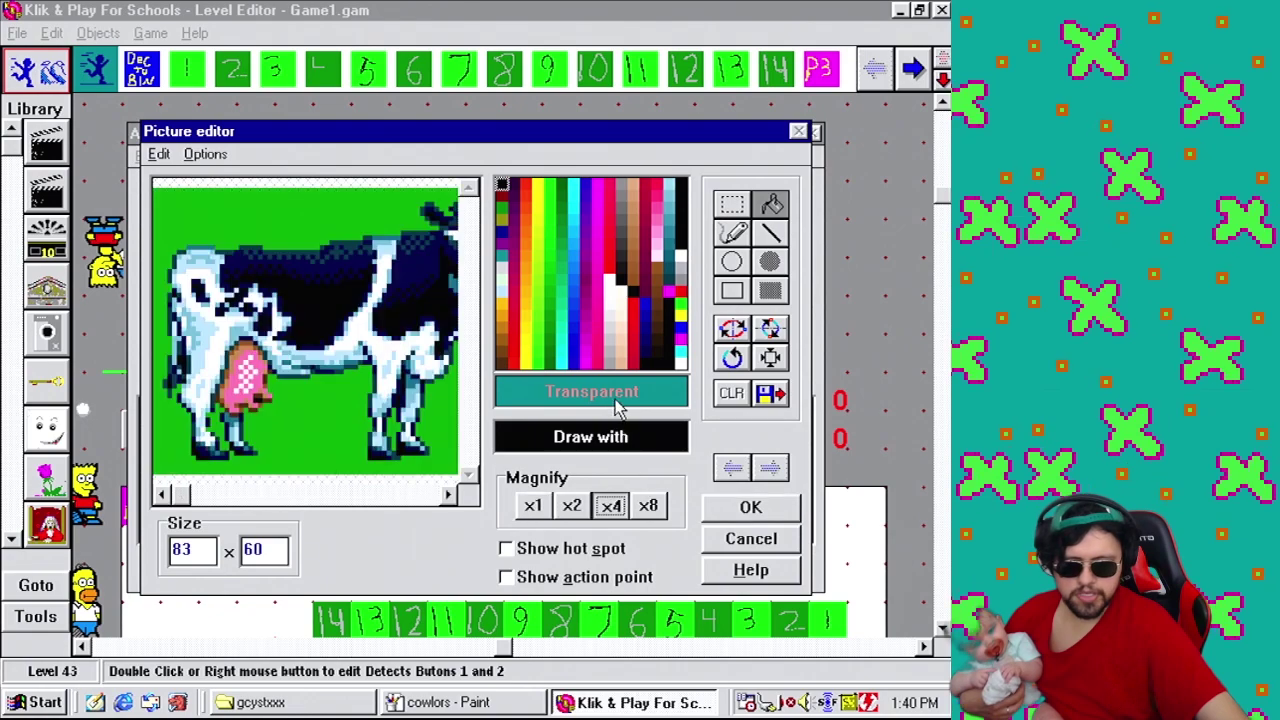
click(617, 404)
click(324, 416)
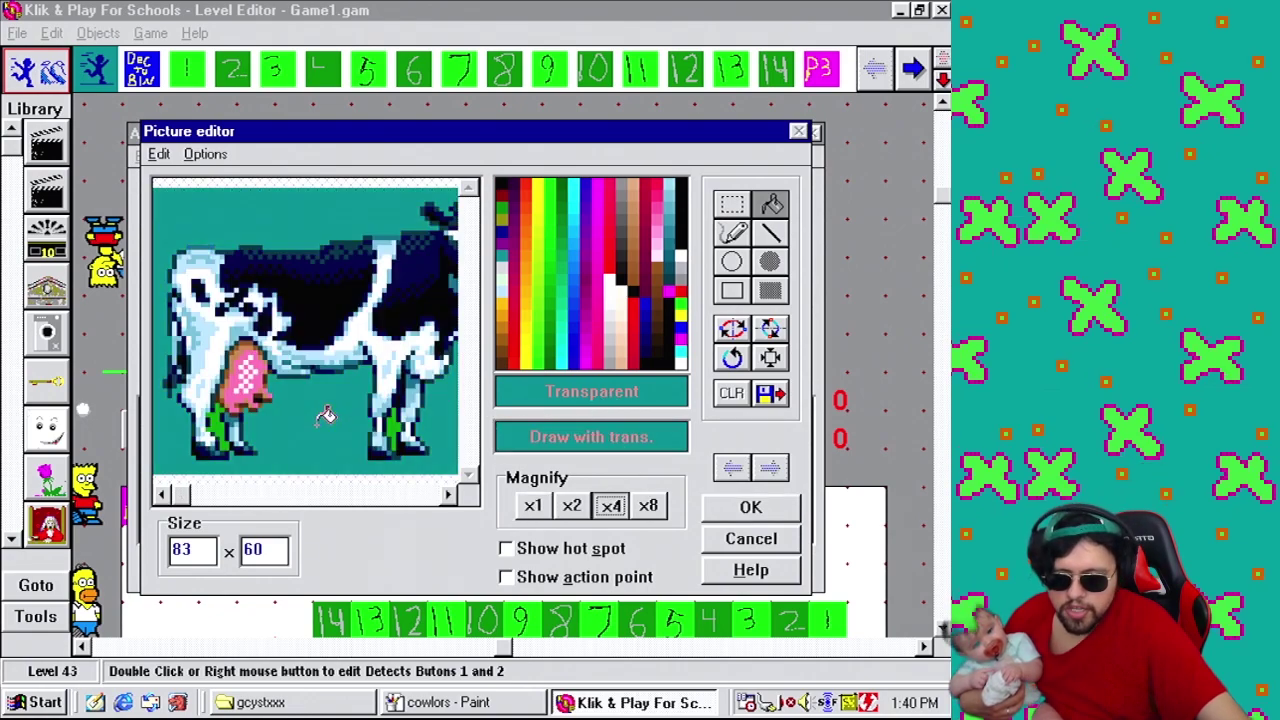
click(228, 424)
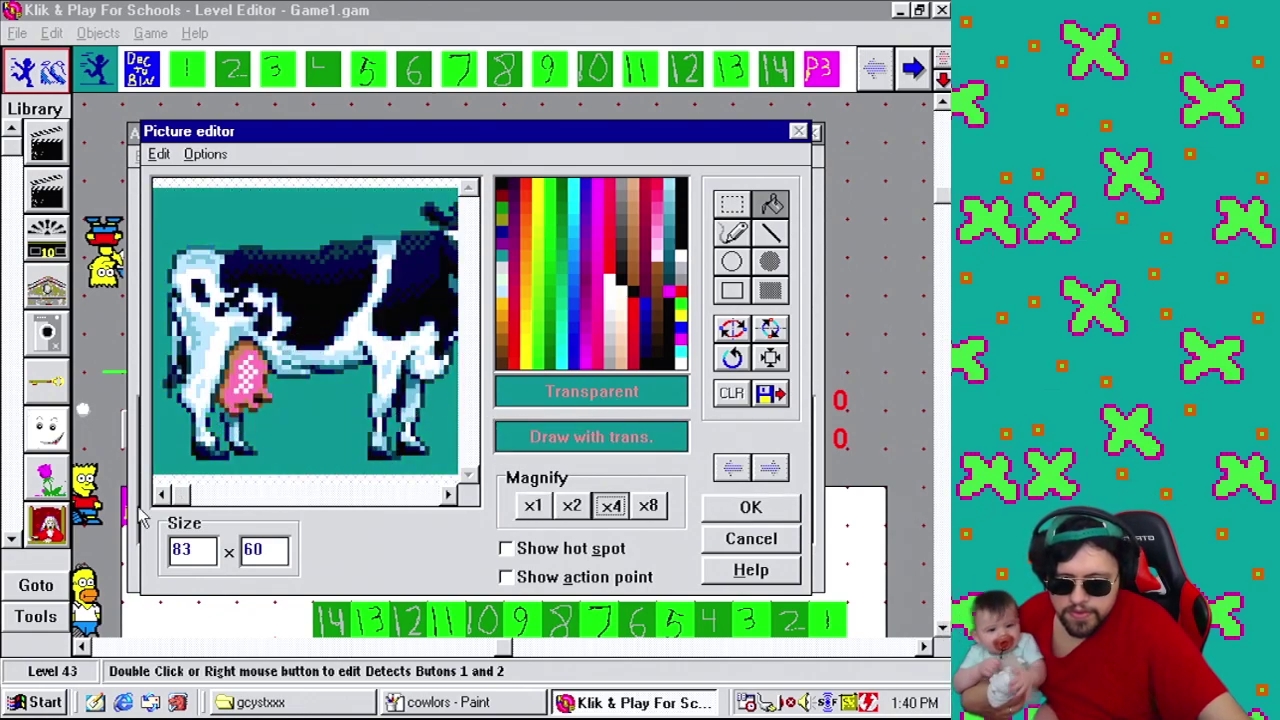
drag(182, 494, 437, 517)
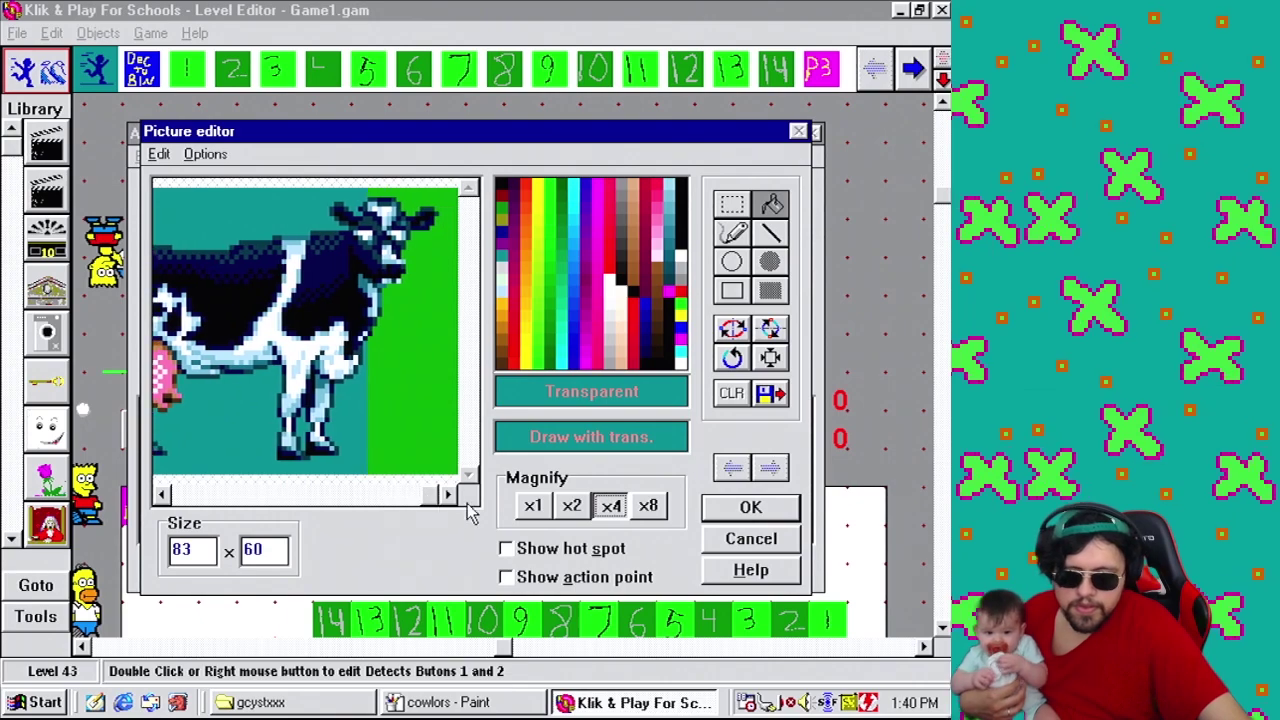
click(770, 360)
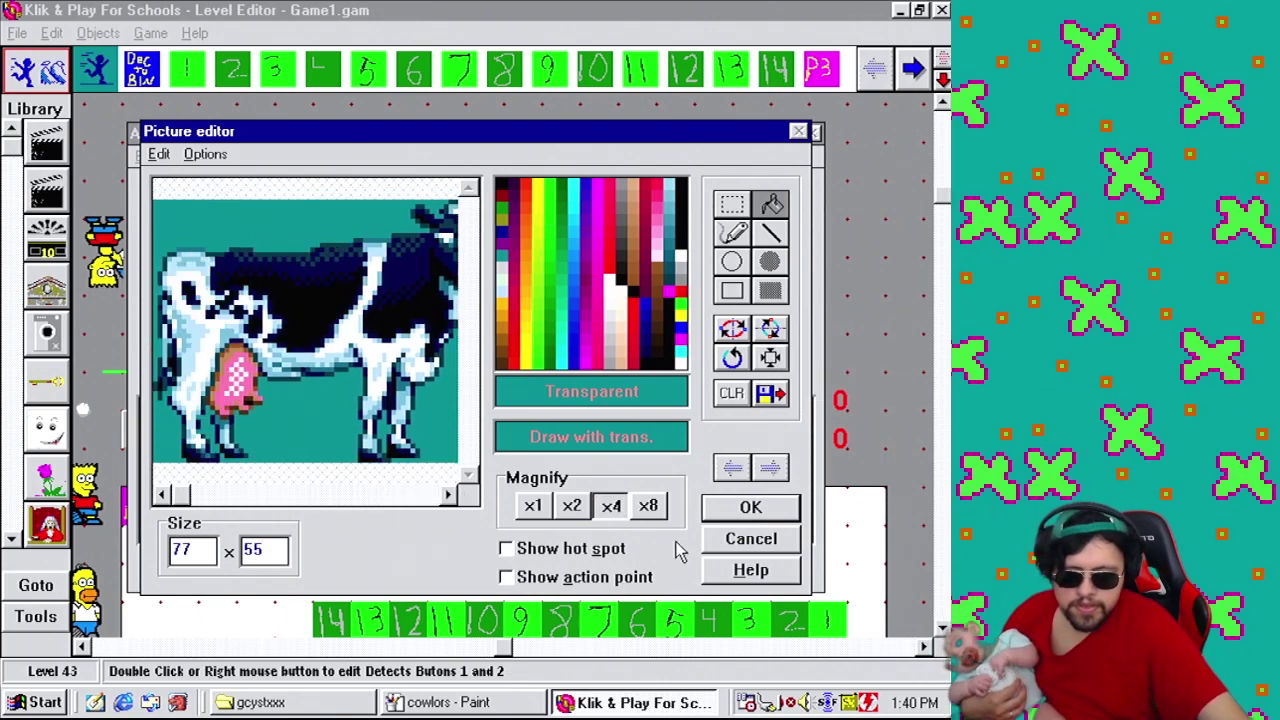
Show the cow picture's hot spot, move it from the corner onto the cow's body, and accept the picture.
click(510, 548)
drag(158, 200, 304, 311)
click(751, 507)
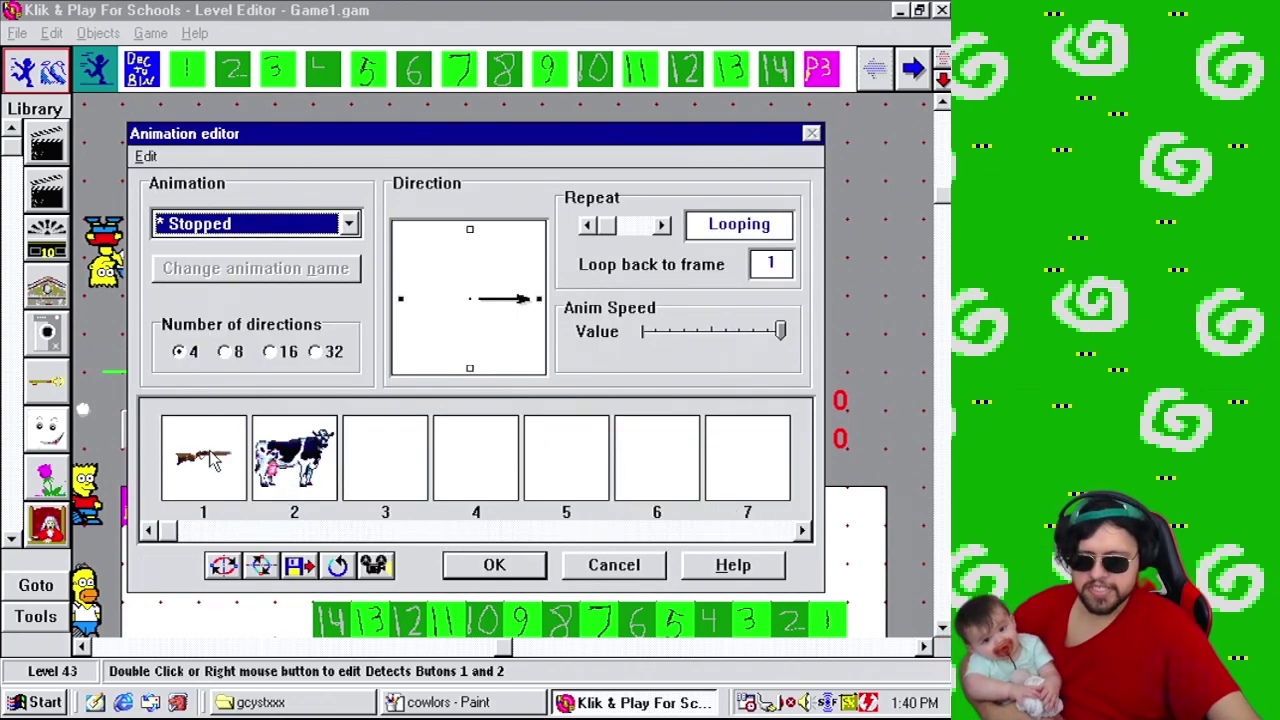
Check the hot spot of the shotgun picture in frame 1 of the animation.
click(243, 460)
double_click(243, 460)
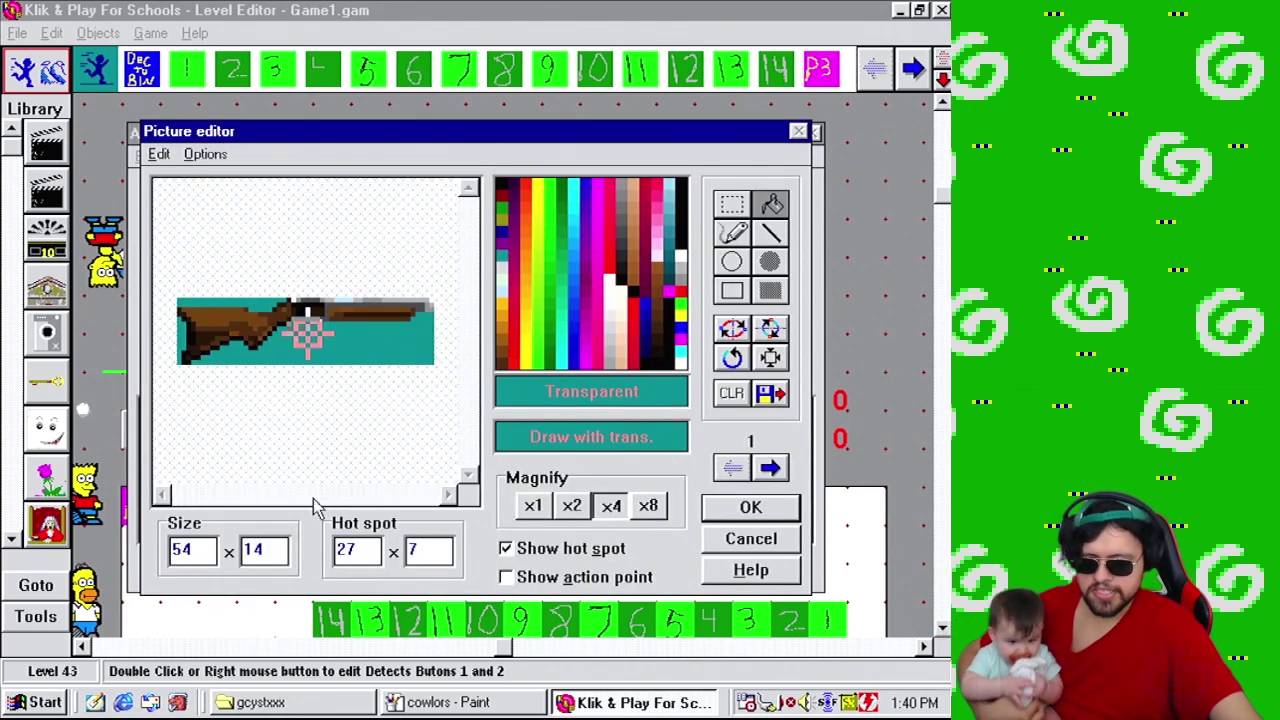
click(751, 507)
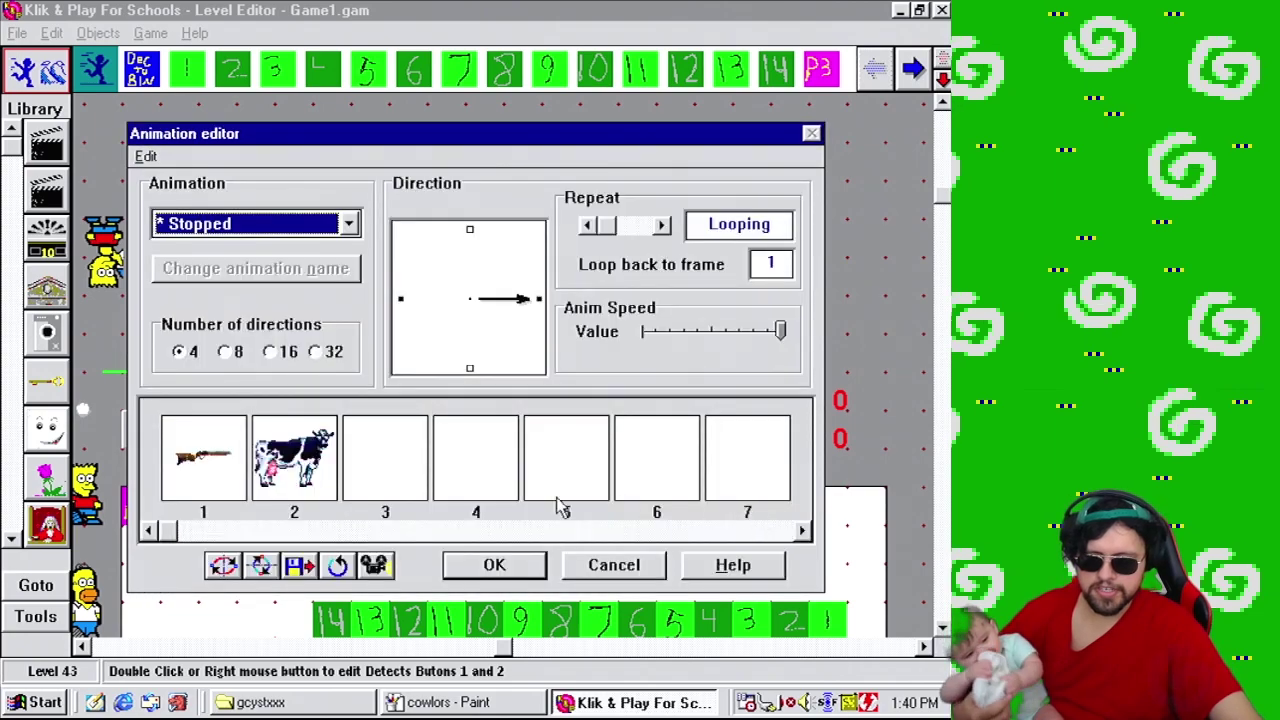
Create one resized copy of the cow frame at 54 x 38 pixels, proportionally scaled to 70%.
right_click(318, 448)
click(385, 507)
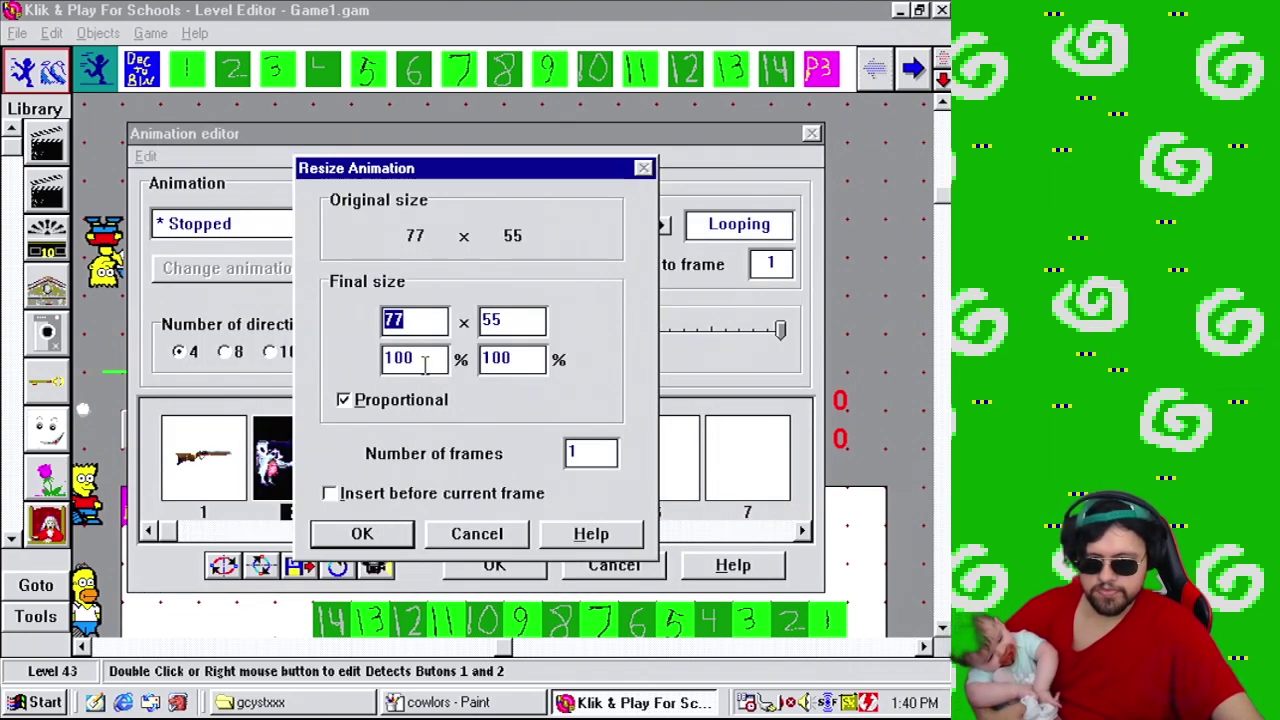
text(54)
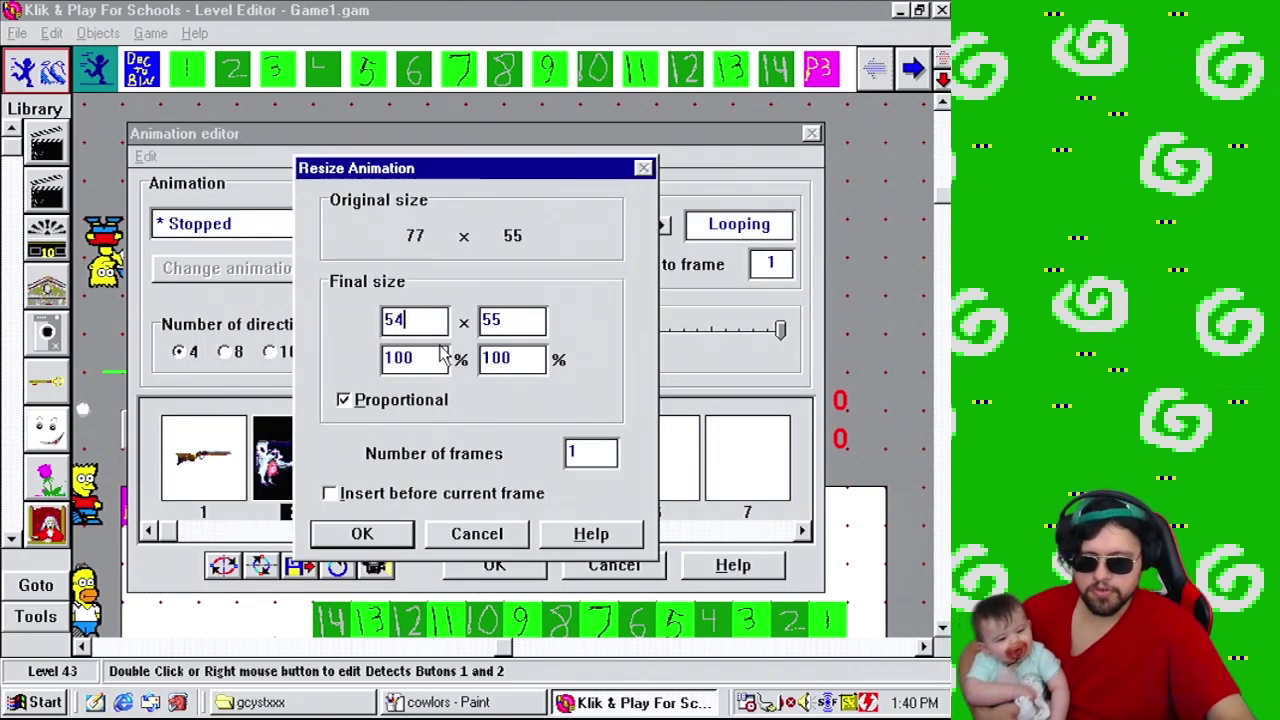
double_click(430, 358)
text(70)
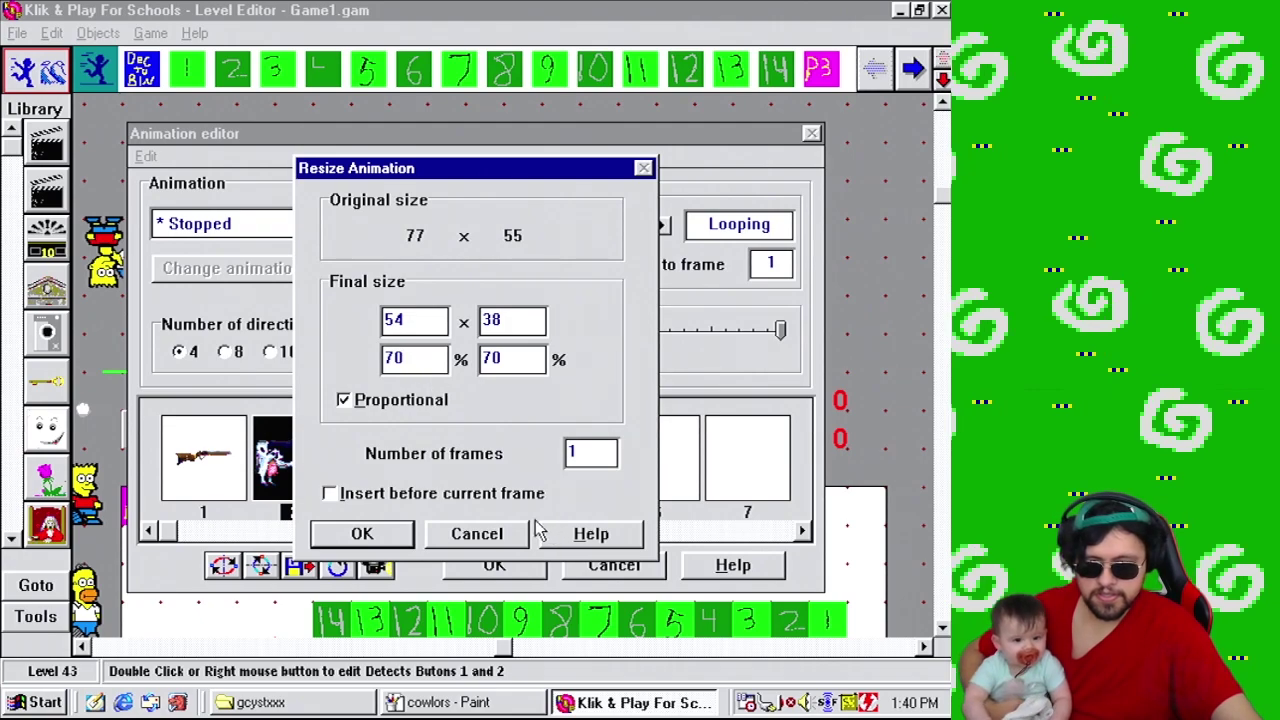
click(400, 536)
Check the resized cow picture in frame 3 and delete the full-size cow frame.
double_click(404, 455)
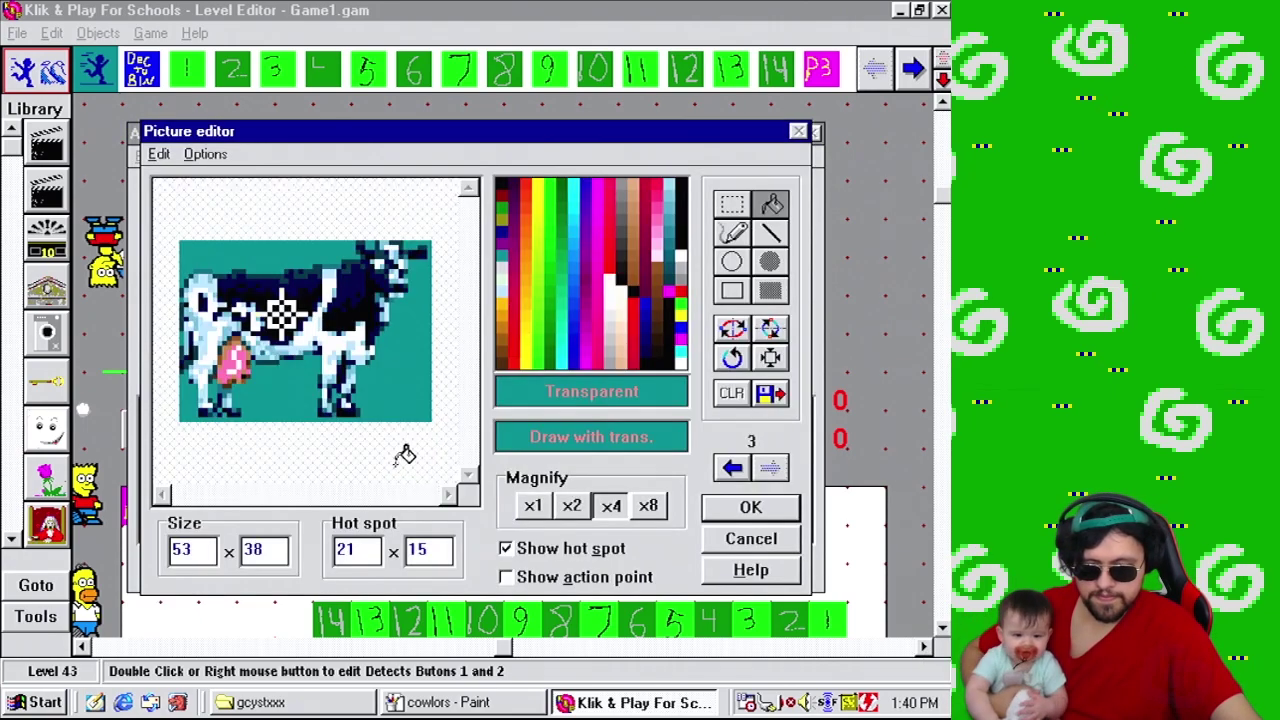
click(752, 508)
click(318, 483)
key(Delete)
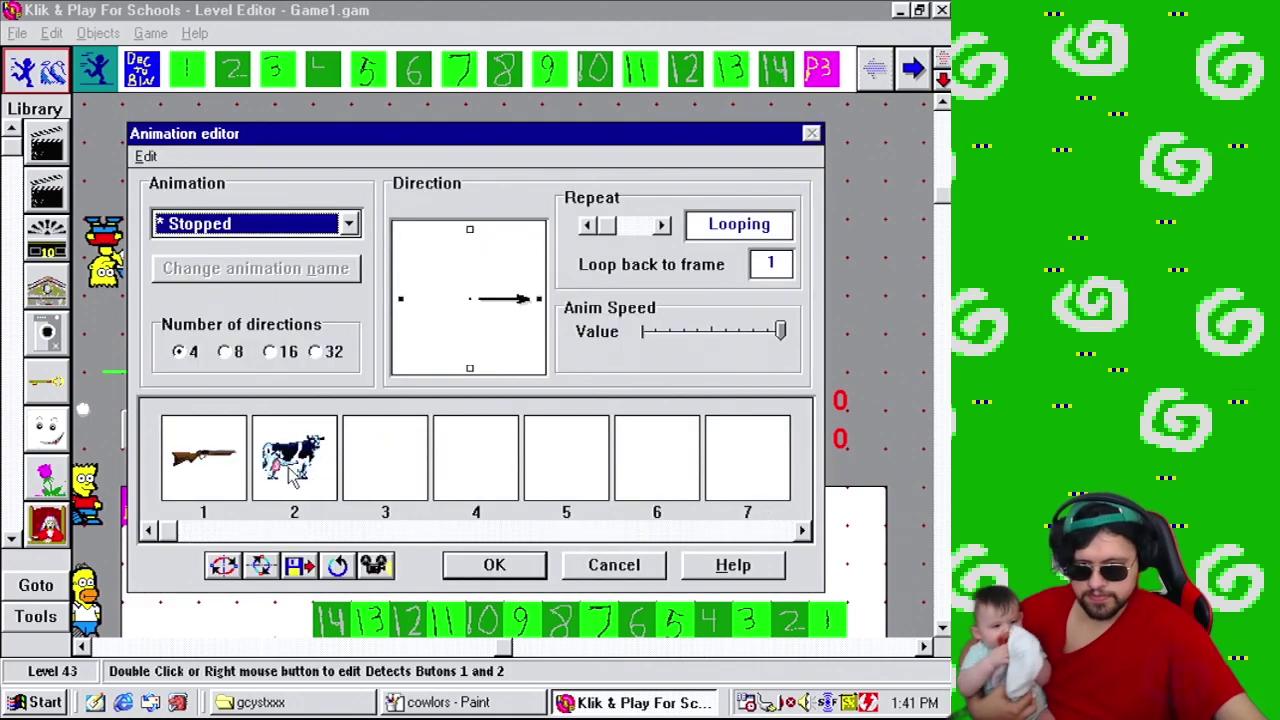
Compare with the shotgun picture's hot spot, move the small cow's hot spot to 27 x 15, and accept the picture.
double_click(234, 452)
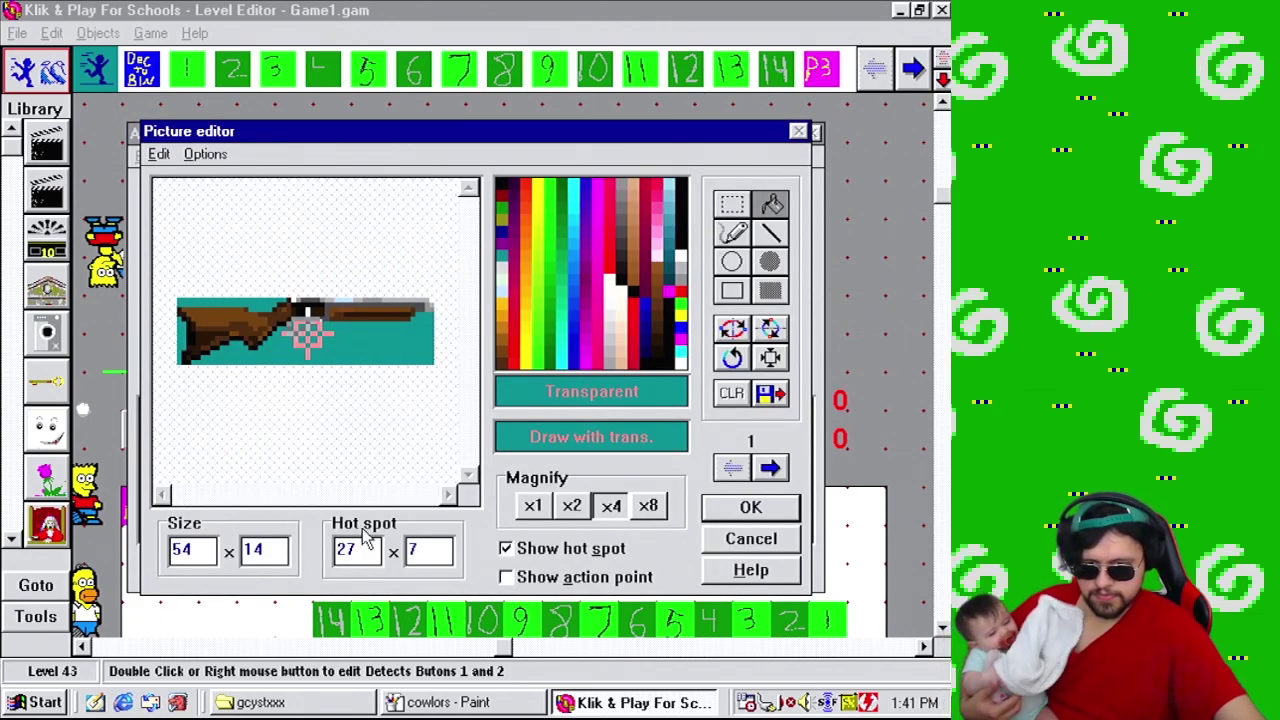
click(770, 468)
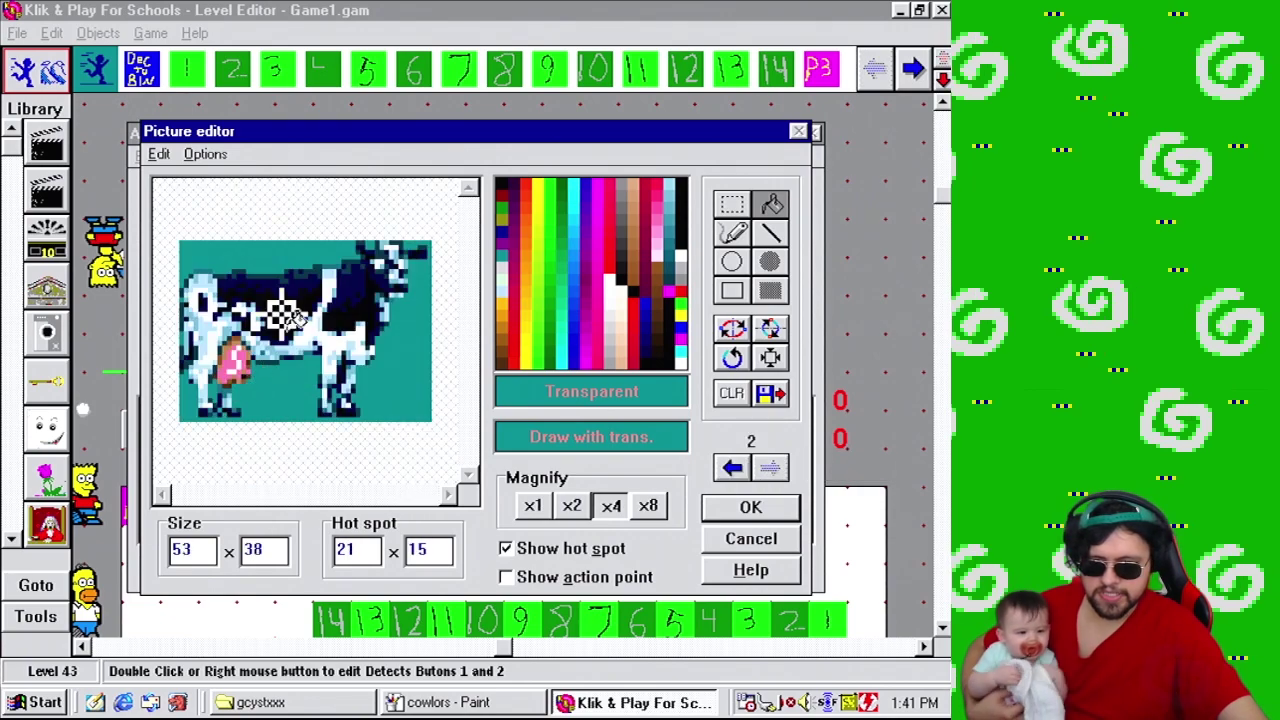
drag(292, 314, 312, 318)
click(750, 507)
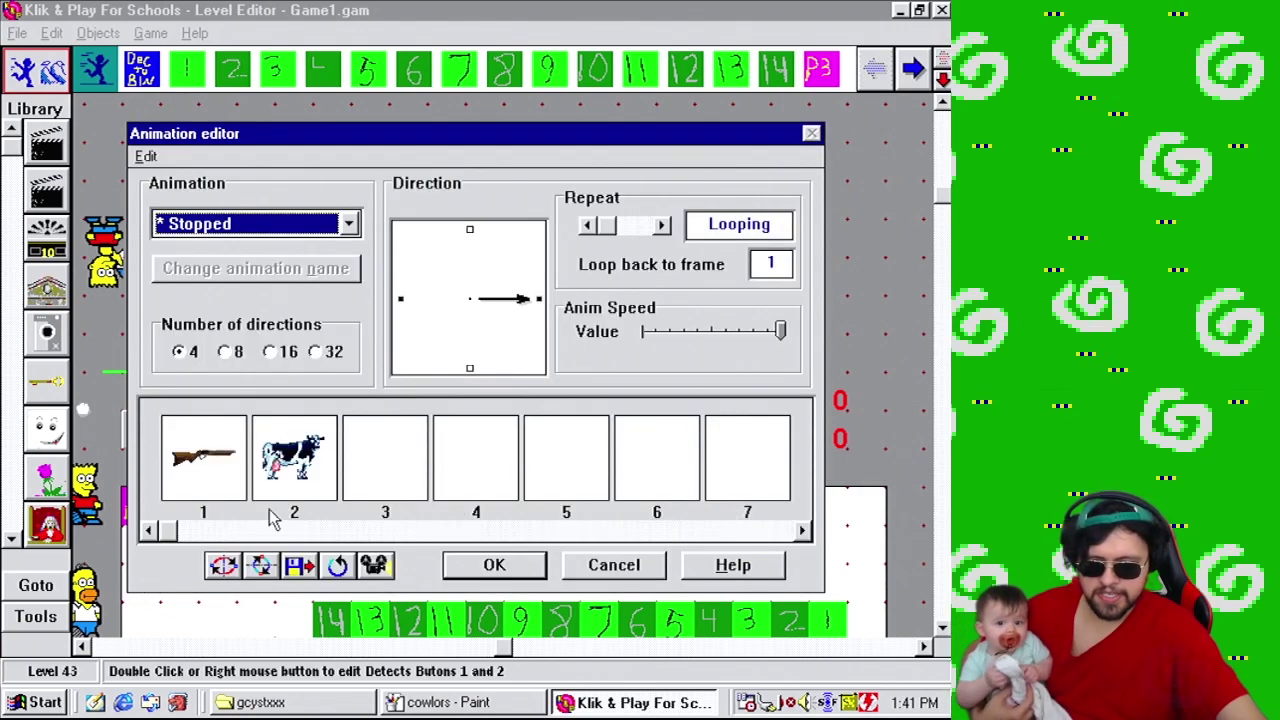
Delete the shotgun frame so only the cow remains in the animation, and accept the animation.
click(240, 470)
key(Delete)
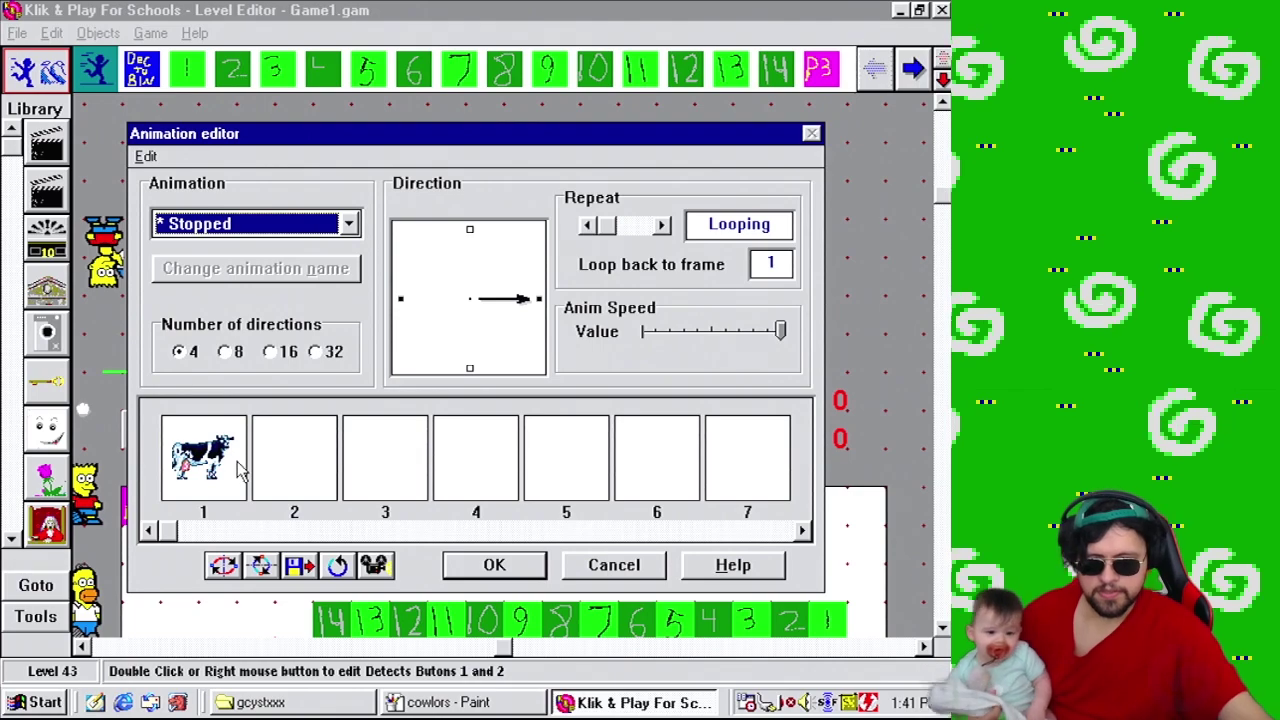
click(452, 566)
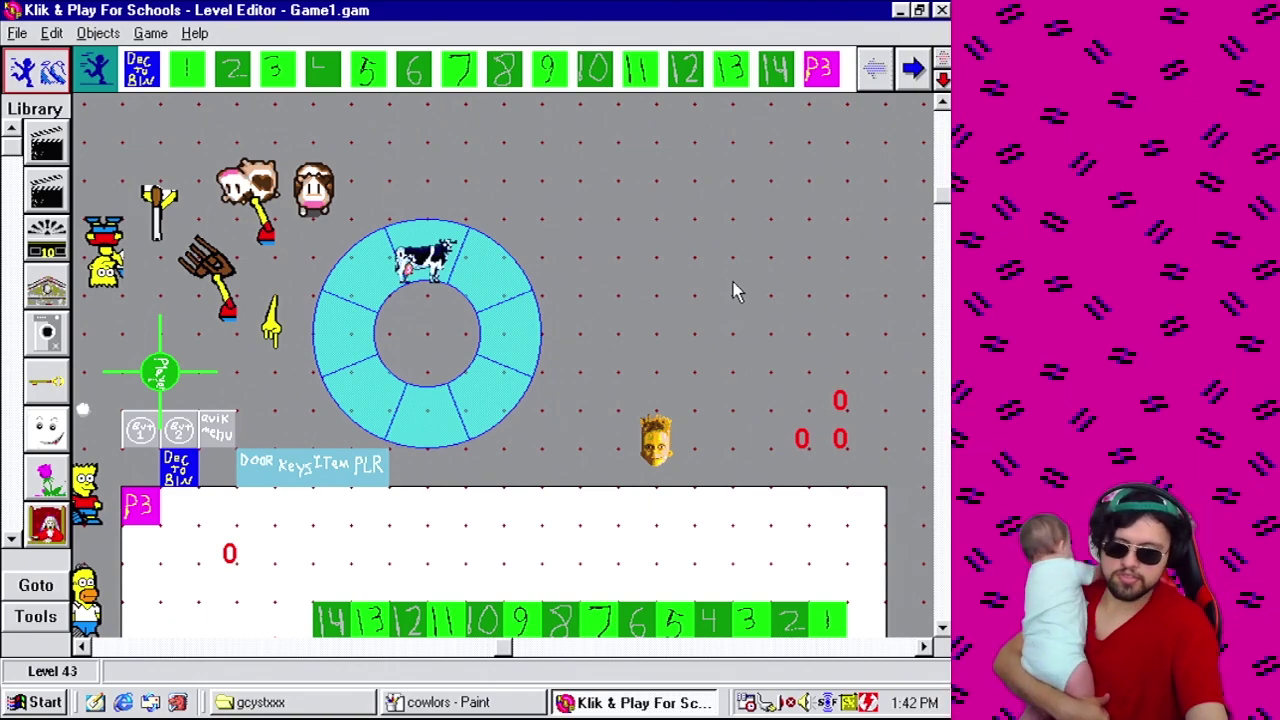
In the event editor, add a Select Position action for the shotgun-icon object at Start of Level, relative to the ring menu object.
click(150, 33)
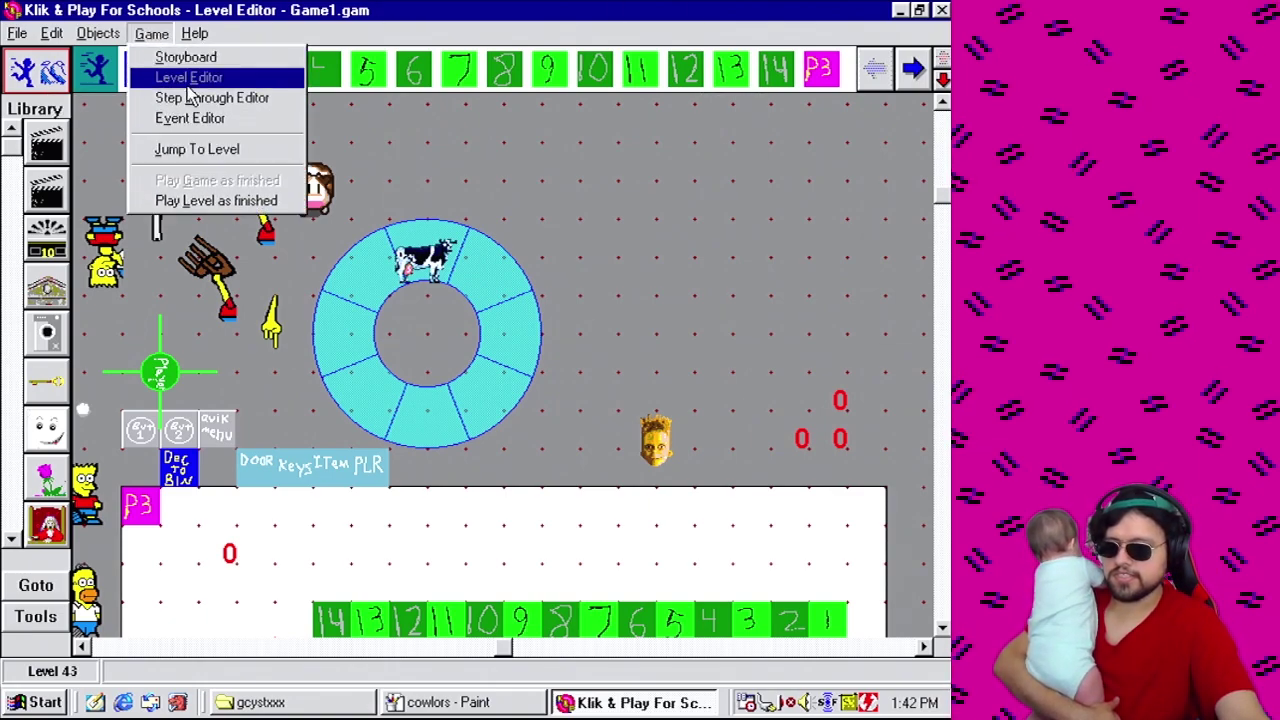
click(220, 120)
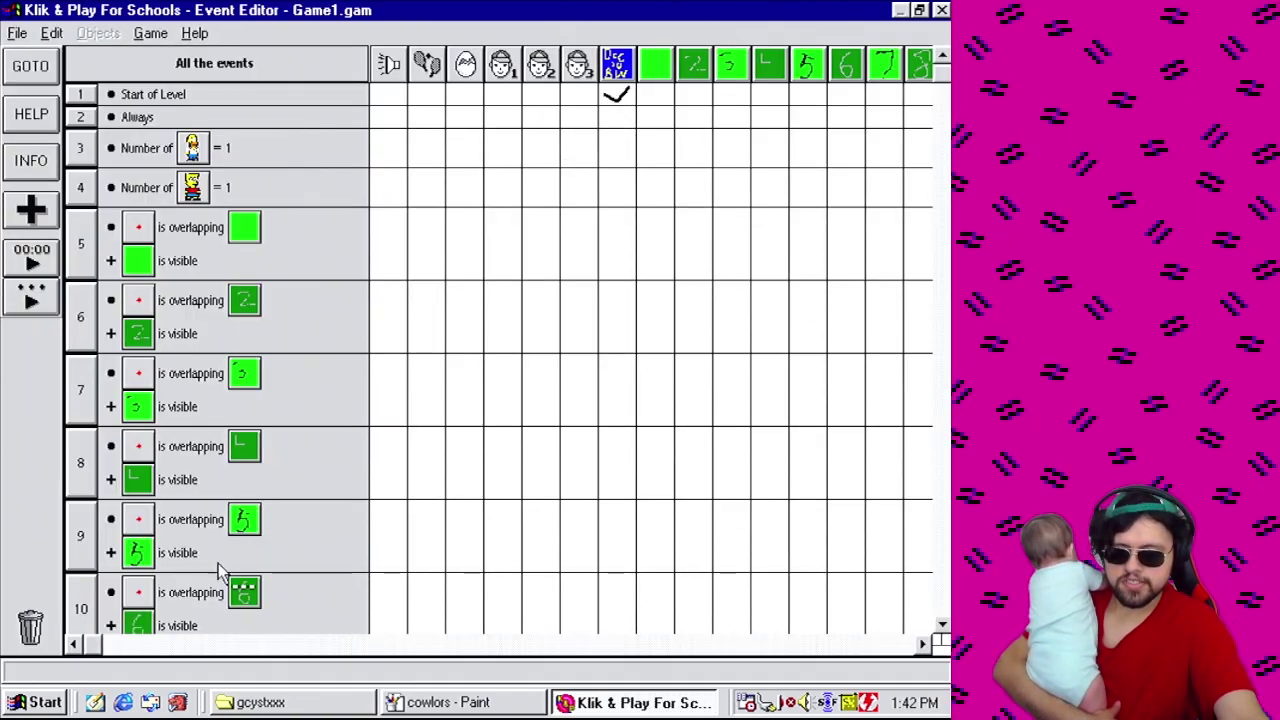
drag(108, 646, 740, 645)
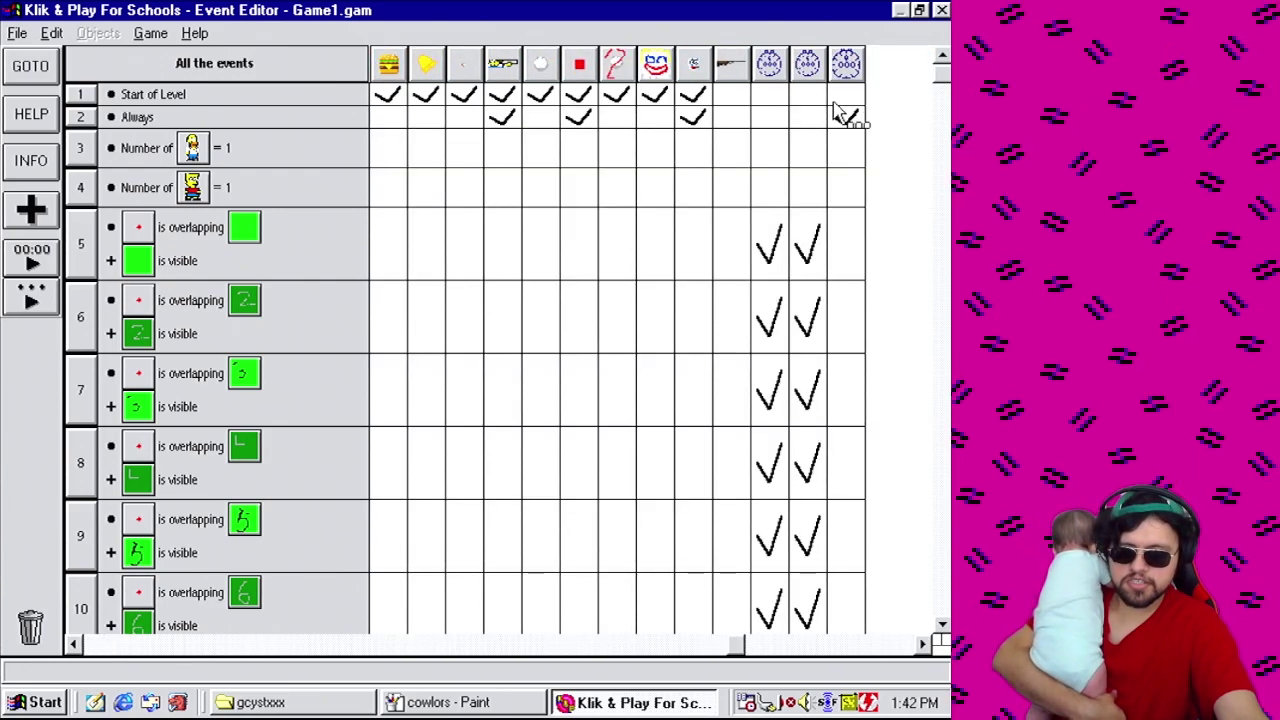
click(735, 100)
mouse_move(771, 143)
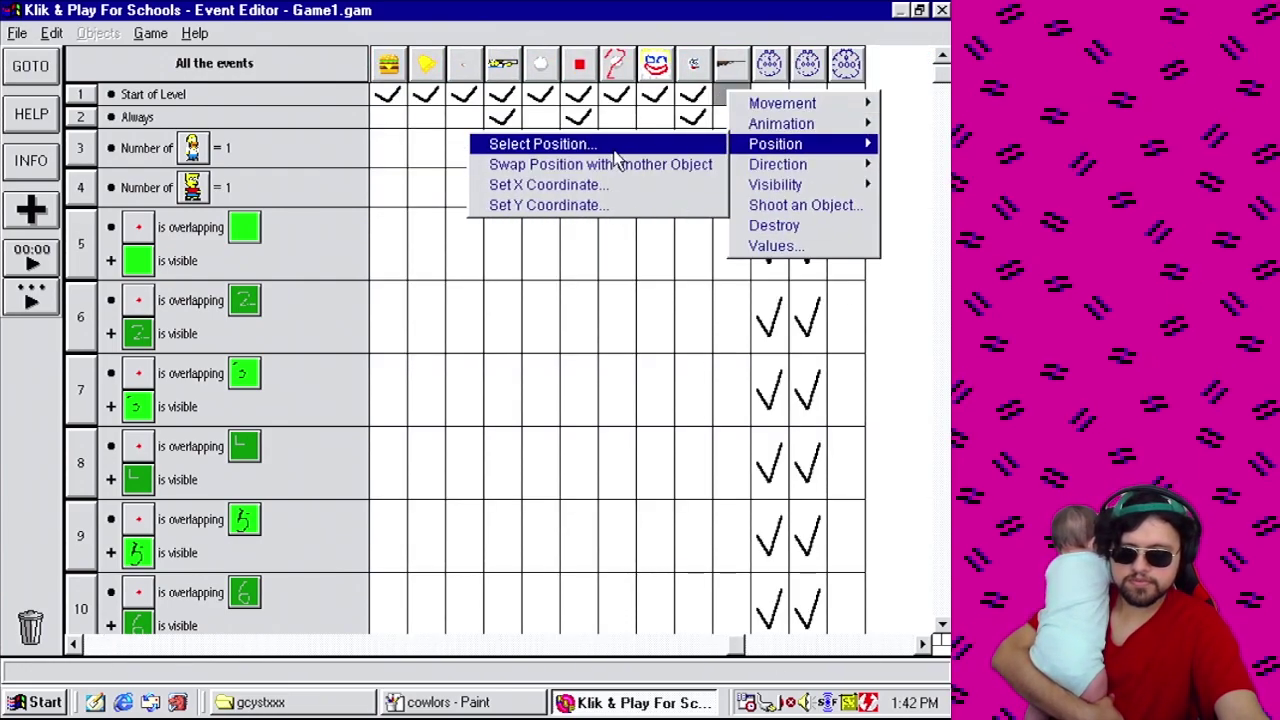
click(520, 143)
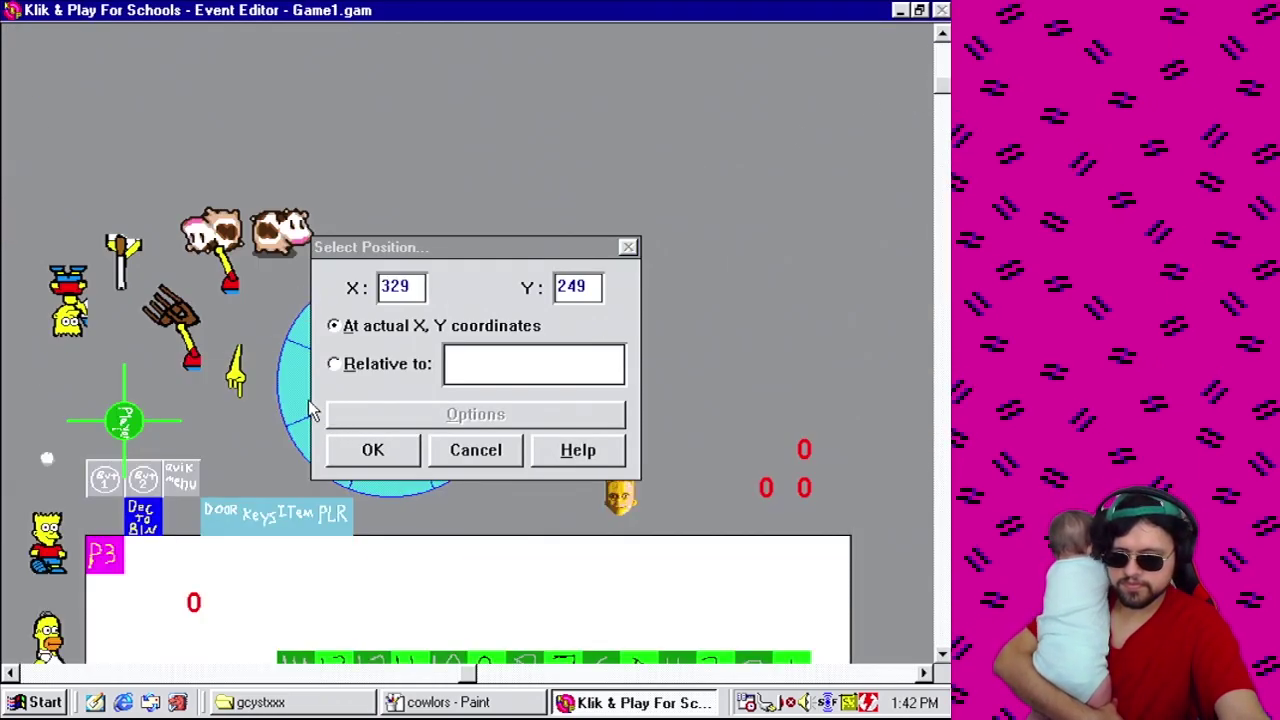
click(300, 405)
drag(440, 248, 715, 159)
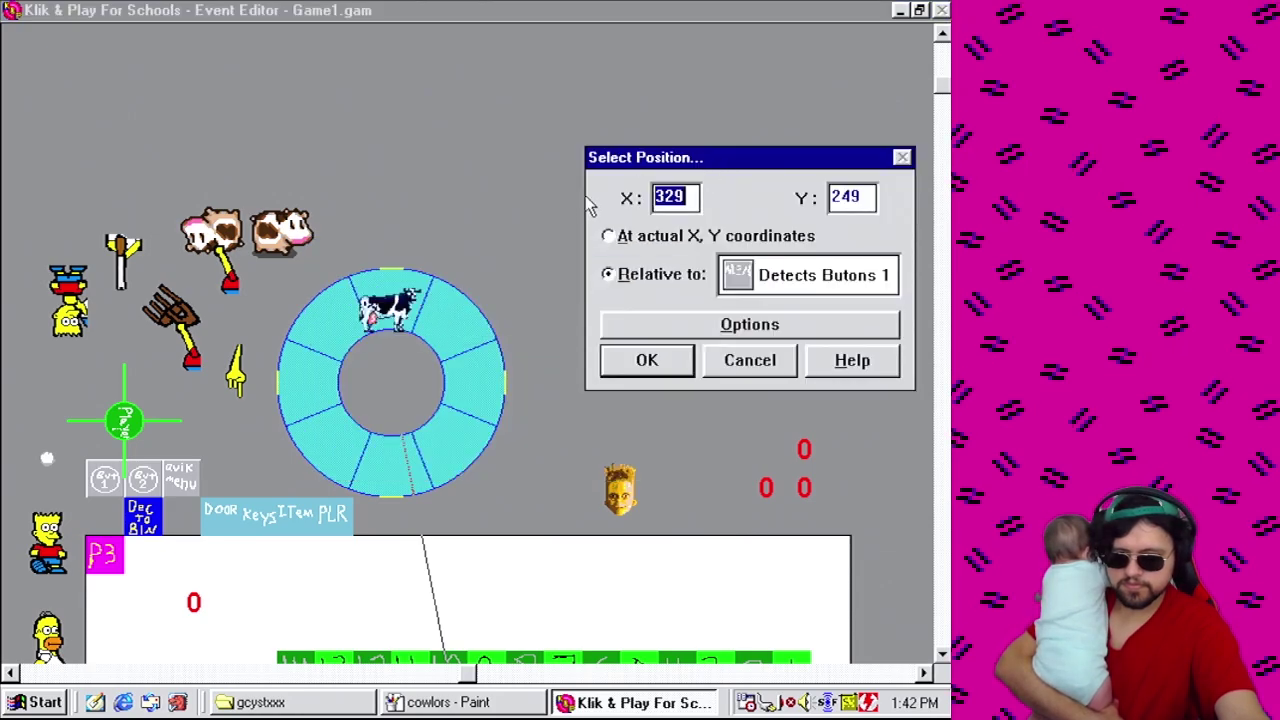
Set the position offset from the ring to X 0 and Y -70, and accept it.
text(0)
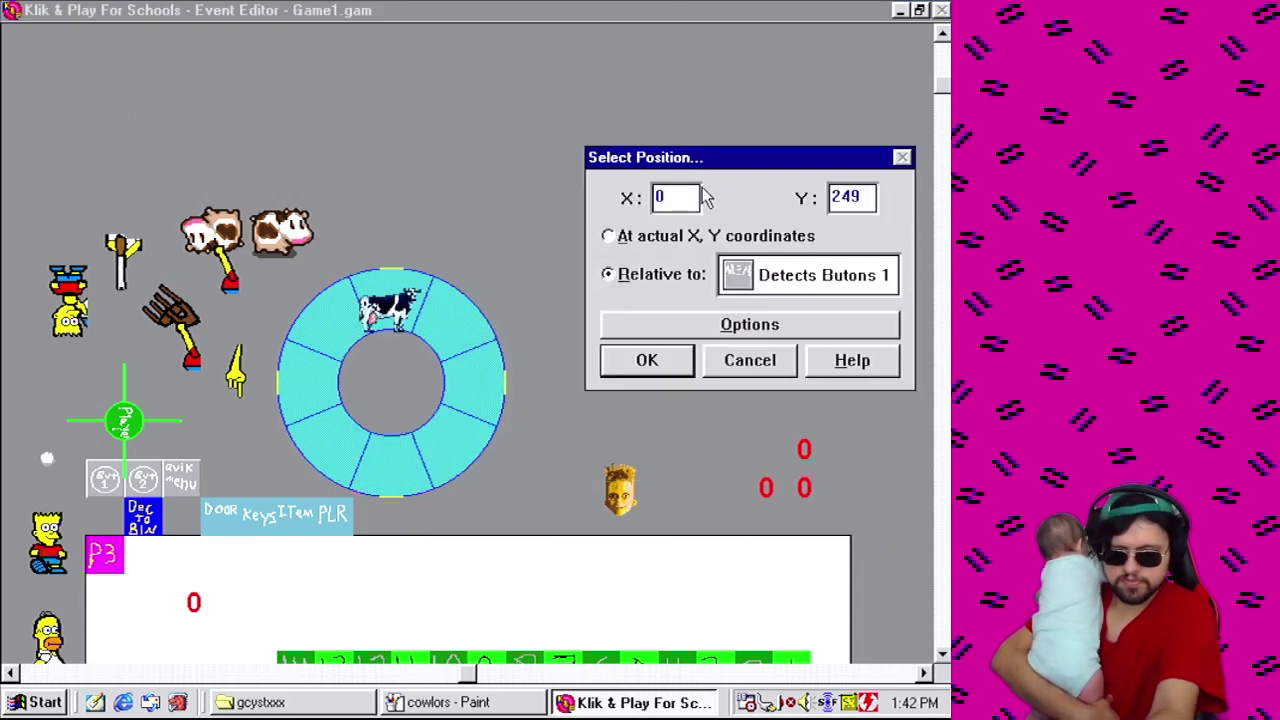
key(Tab)
text(0)
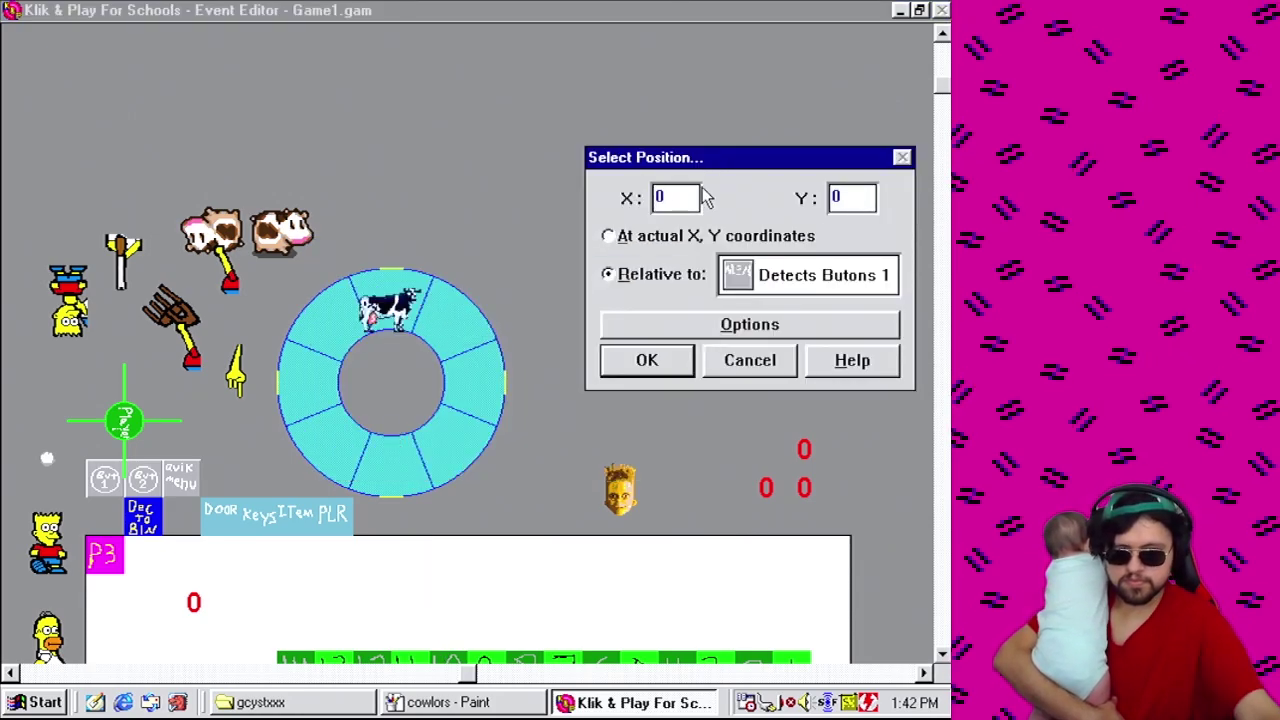
click(681, 193)
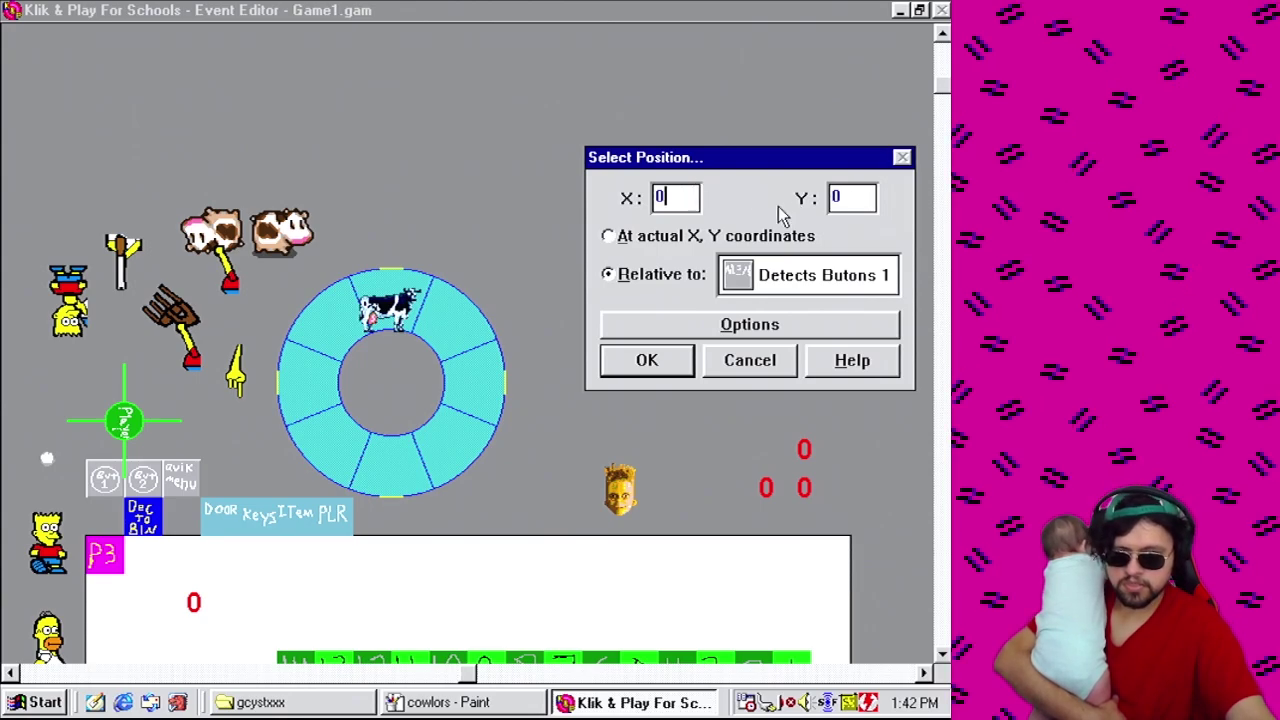
double_click(866, 197)
text(-)
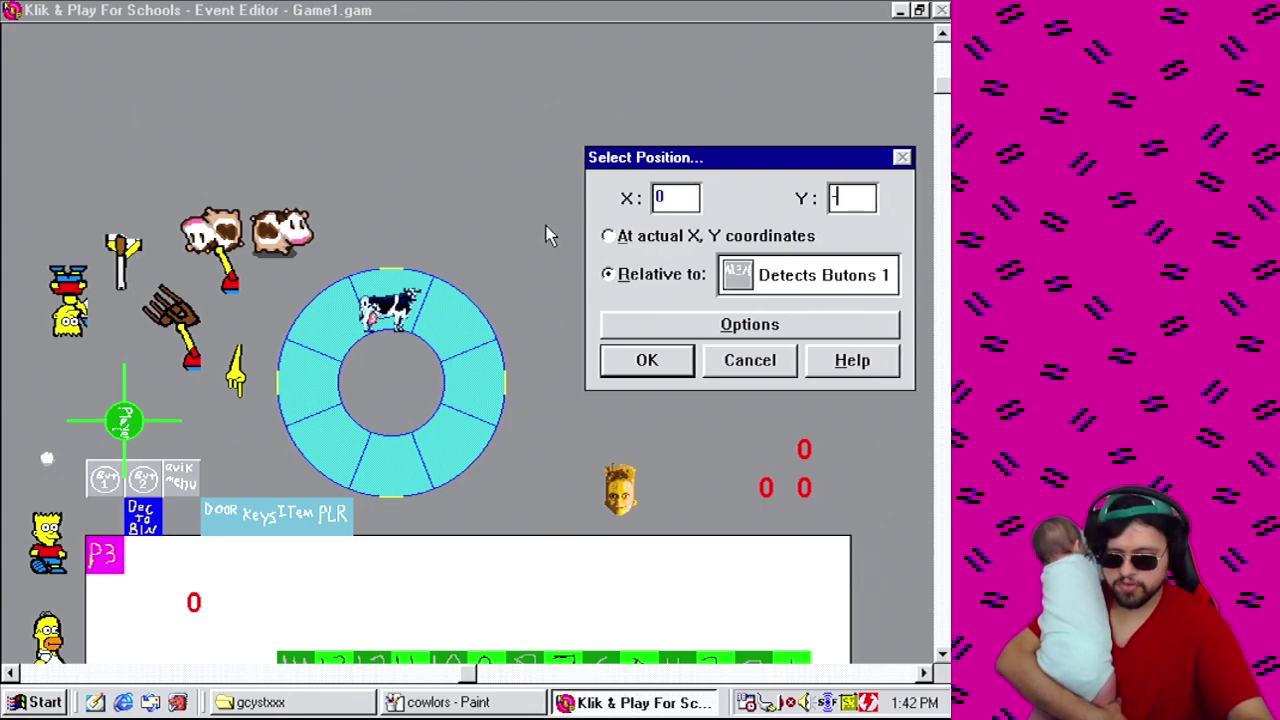
text(64)
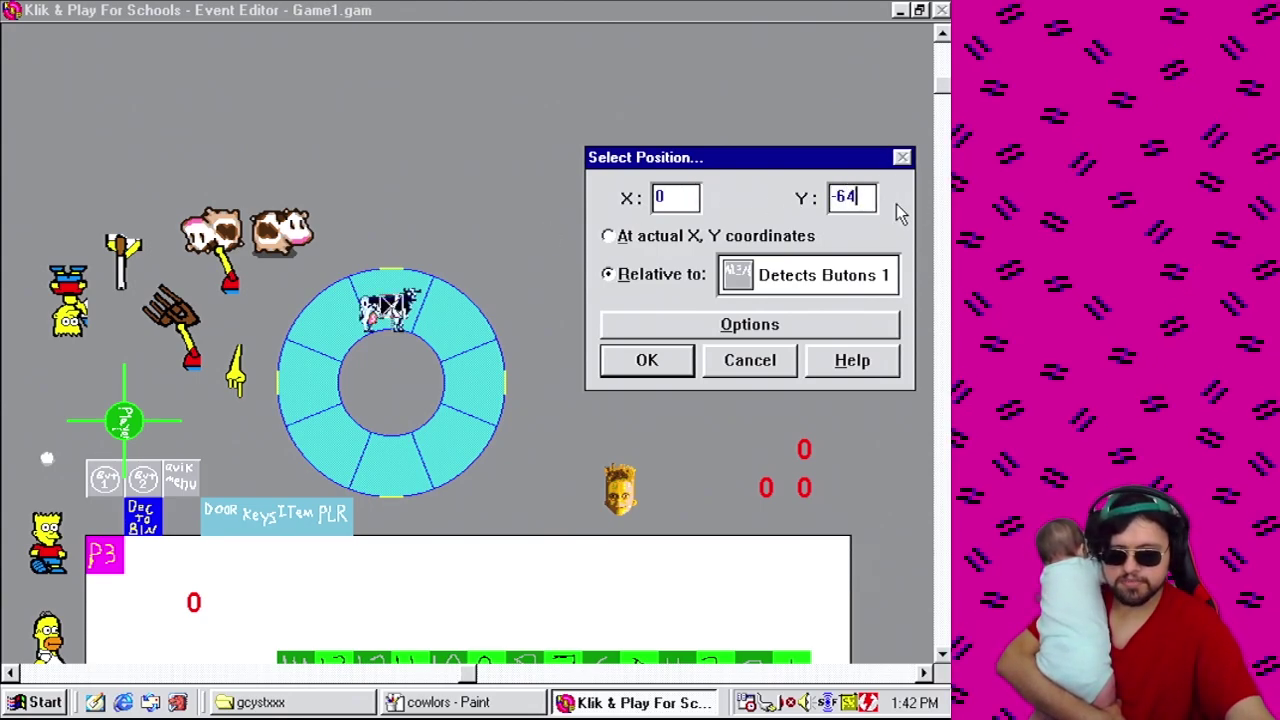
key(BackSpace)
key(BackSpace)
key(BackSpace)
text(-72)
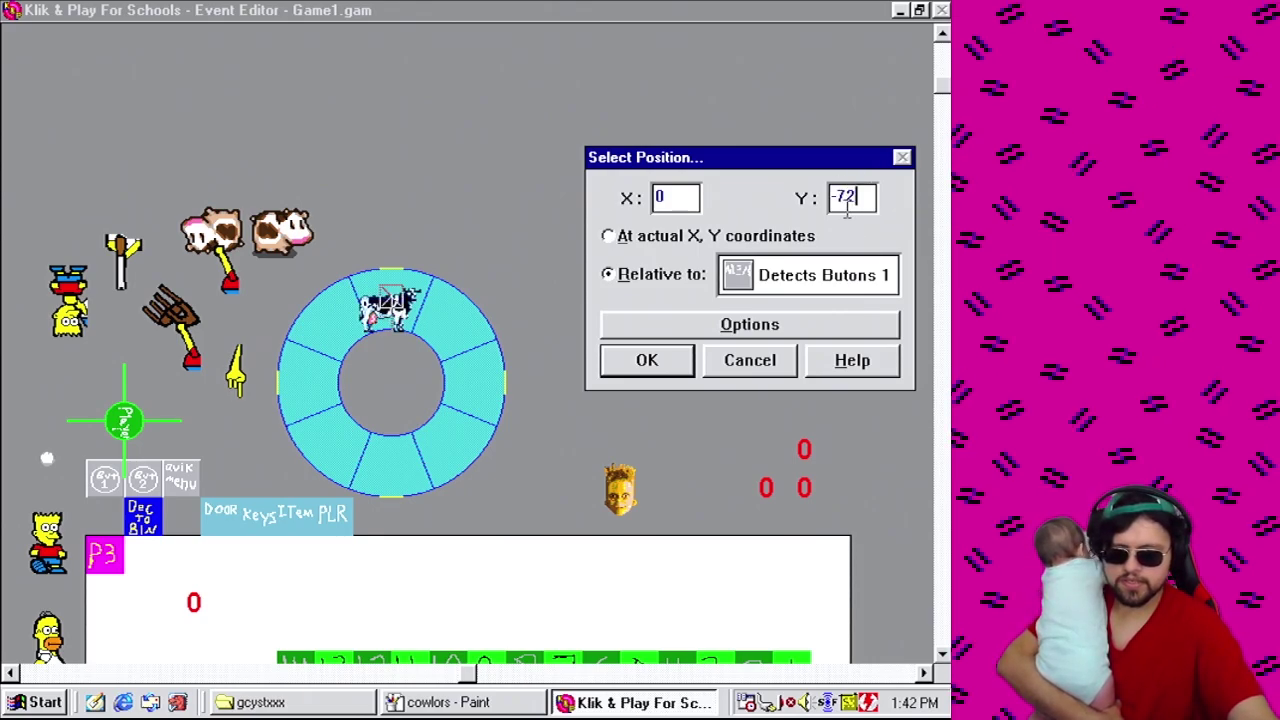
key(BackSpace)
text(8)
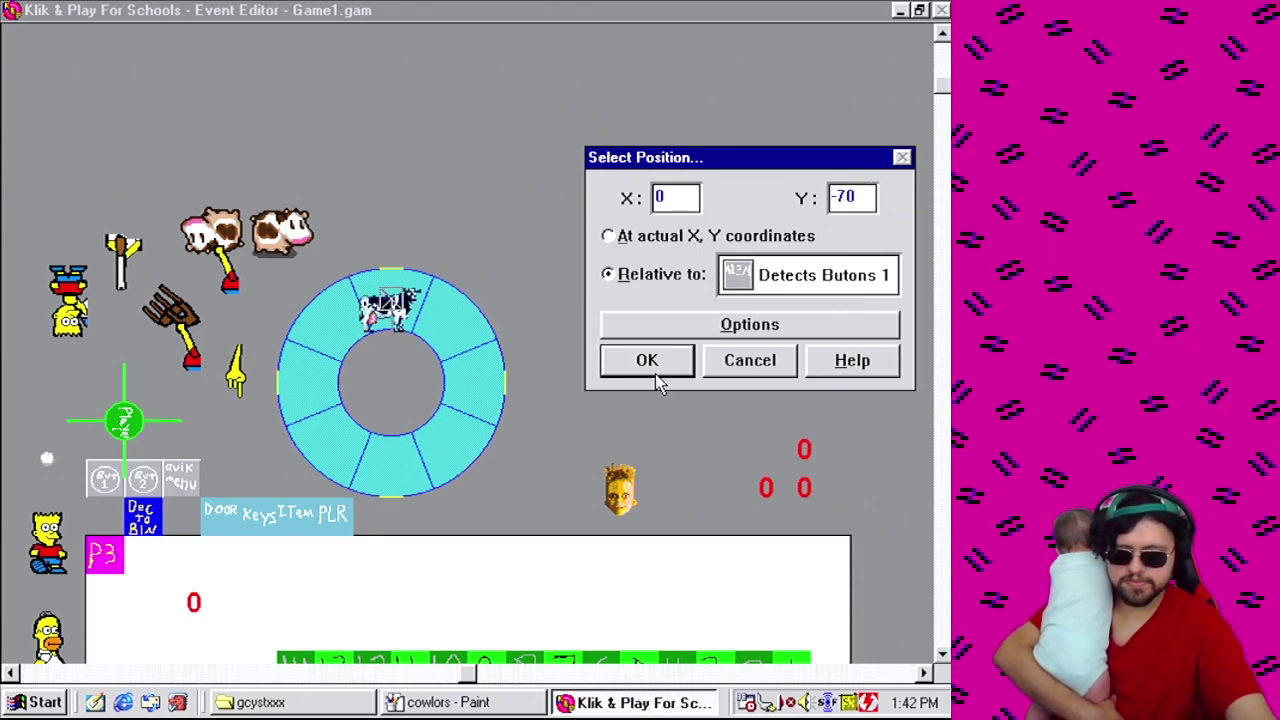
click(650, 362)
Return to the level editor, play the level to test the ring menu, and close the game window.
click(151, 34)
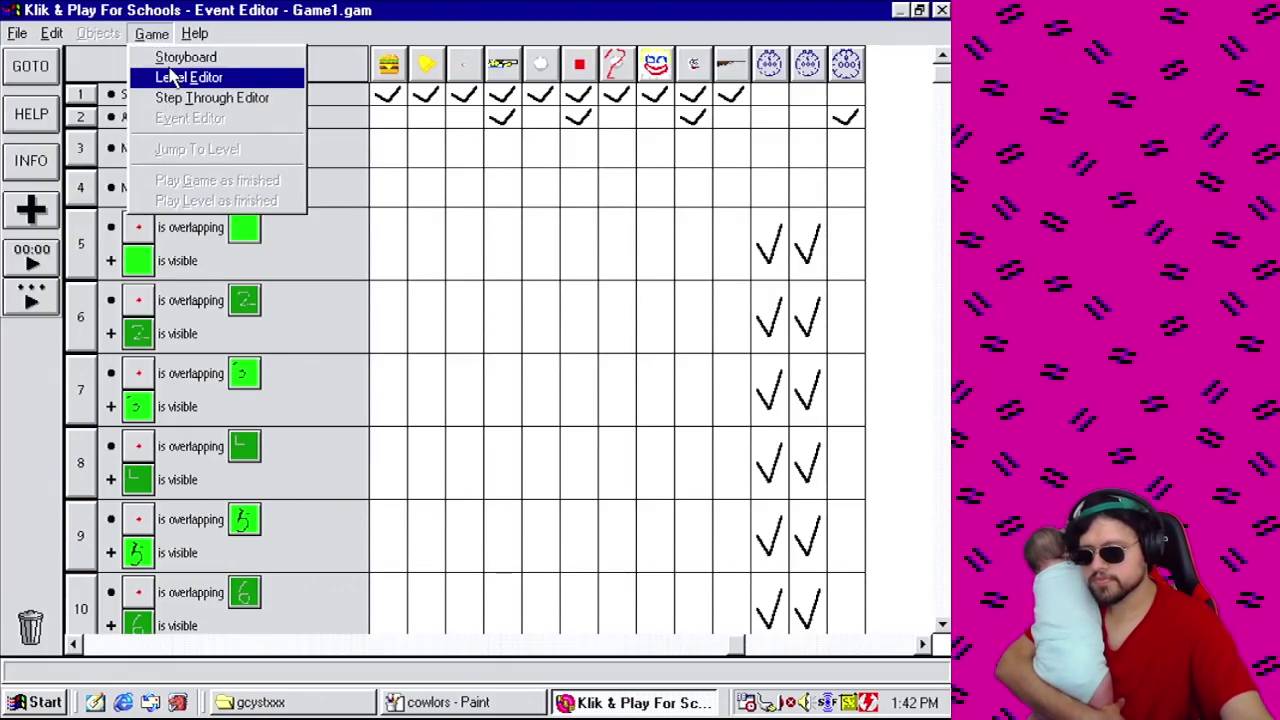
click(174, 78)
click(150, 34)
click(195, 204)
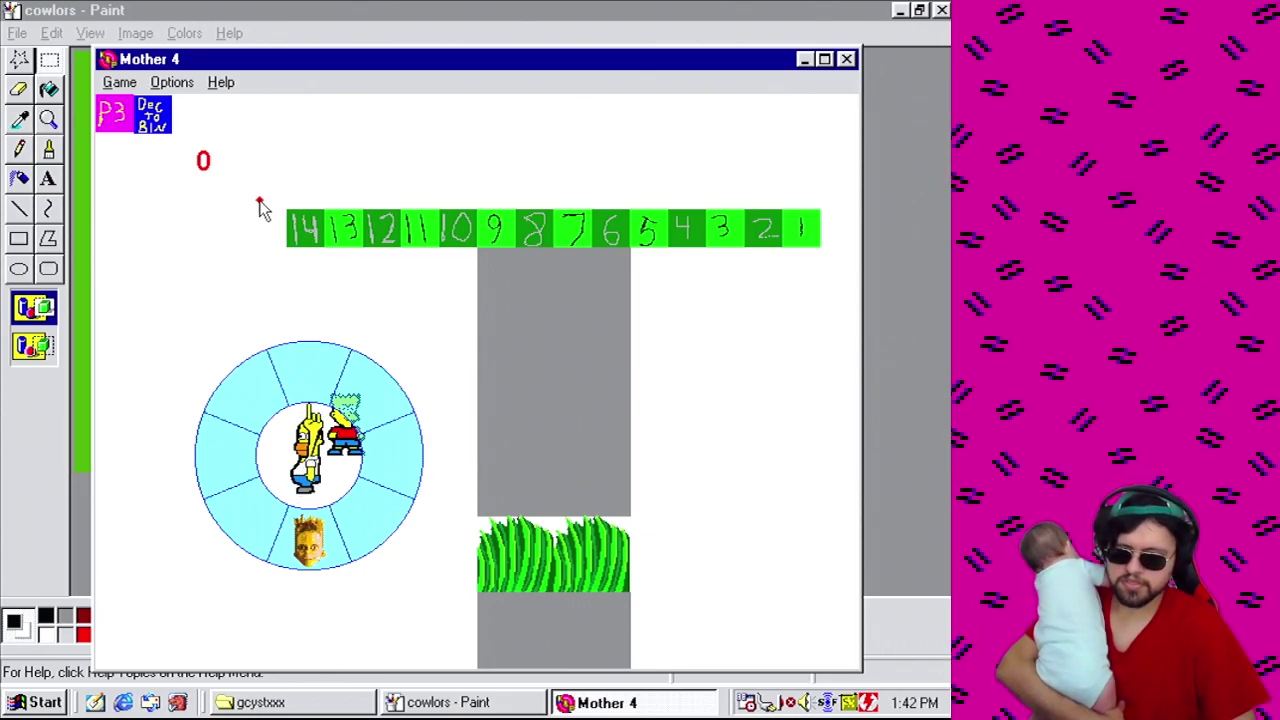
click(846, 59)
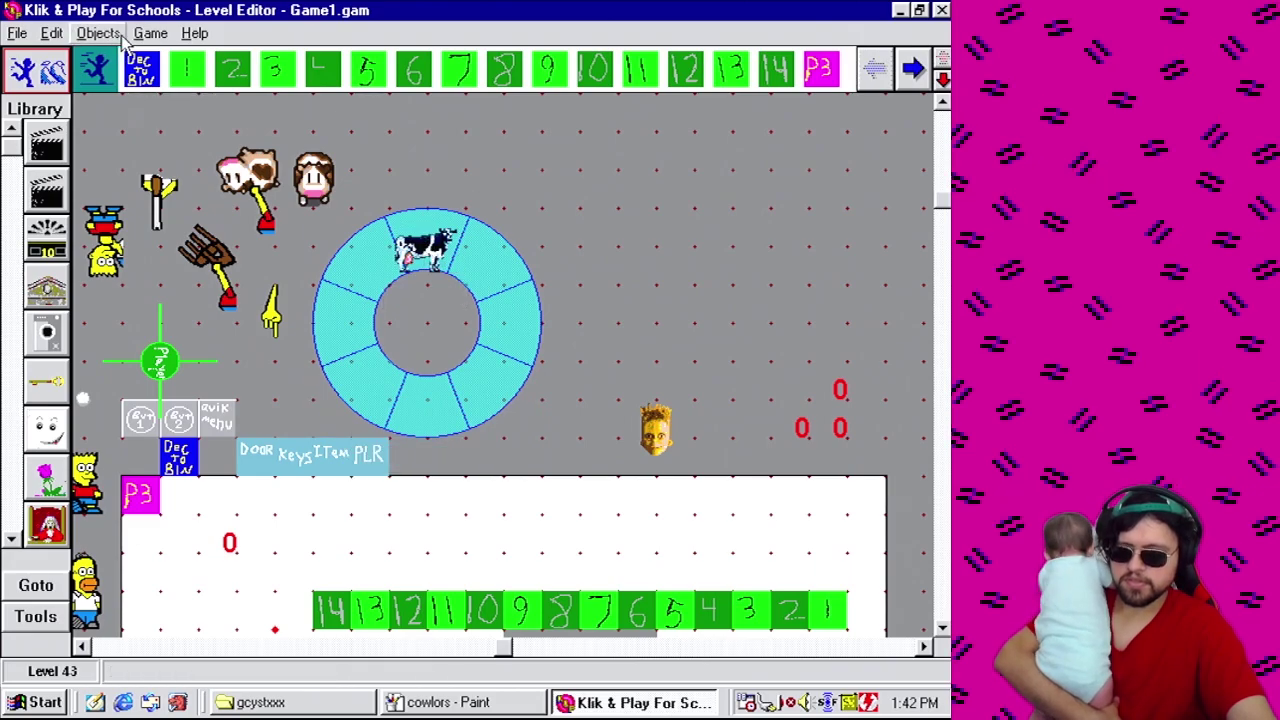
In the event editor, move the shotgun-icon object's position action from the Start of Level event to the Always event.
click(118, 35)
click(232, 118)
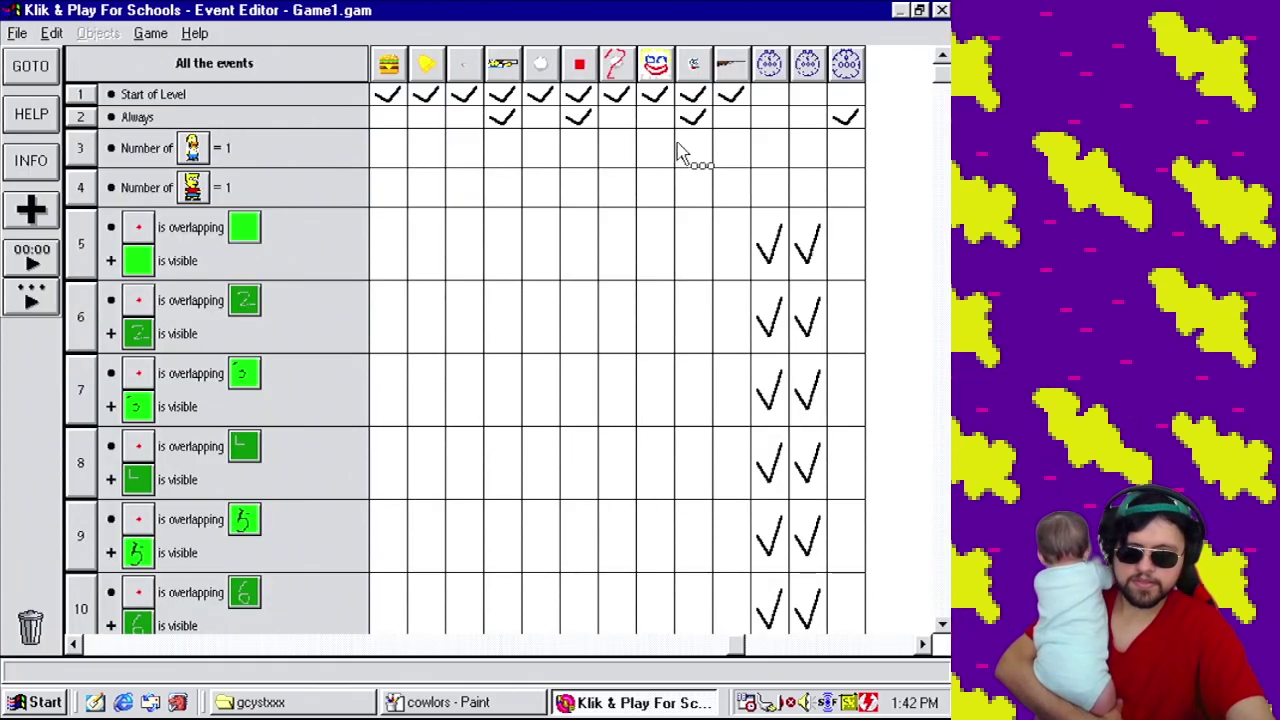
mouse_move(726, 110)
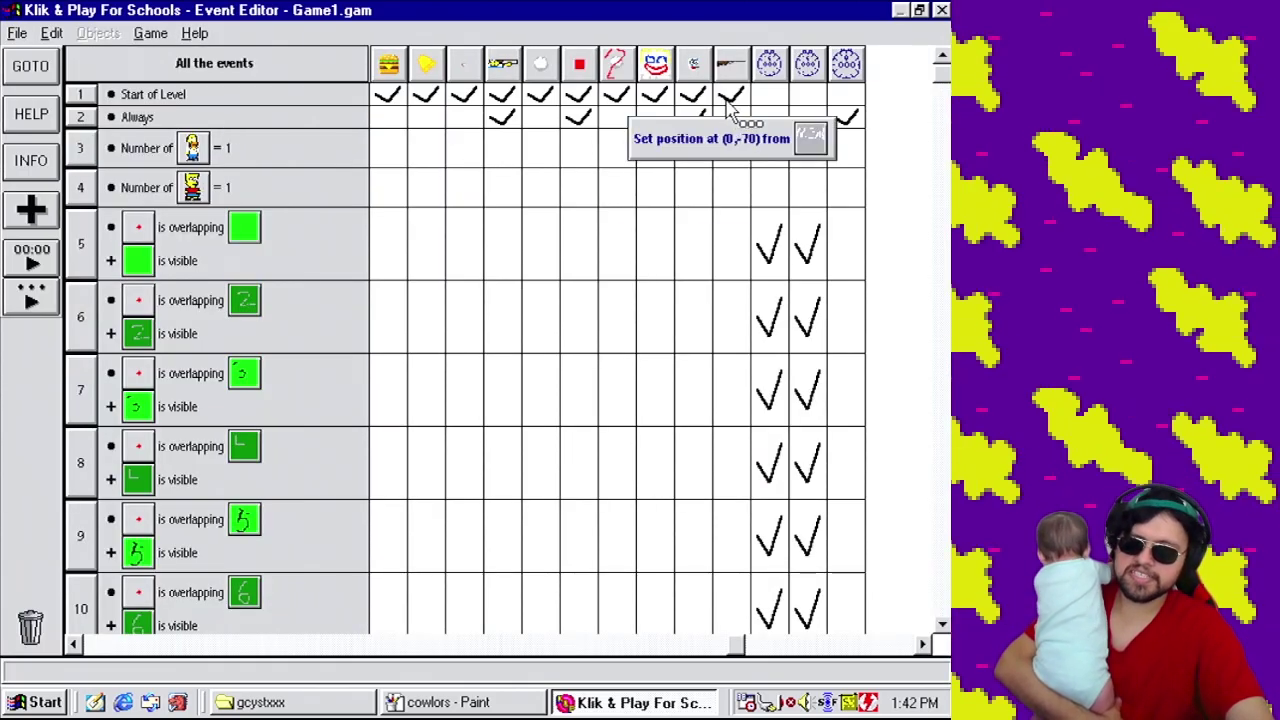
mouse_move(730, 110)
mouse_down()
mouse_move(746, 157)
mouse_move(731, 117)
mouse_up()
Play the level from the level editor to test the cow's position on the ring menu, and close the game window.
click(150, 33)
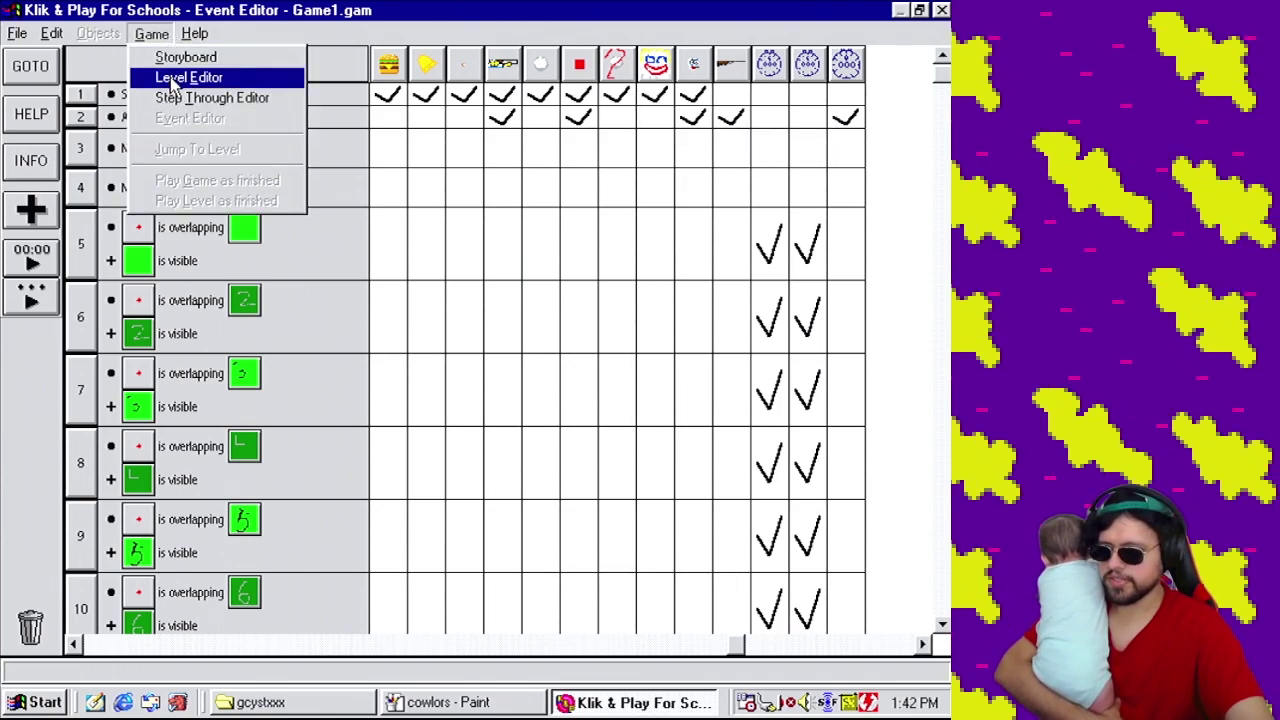
click(168, 76)
click(150, 33)
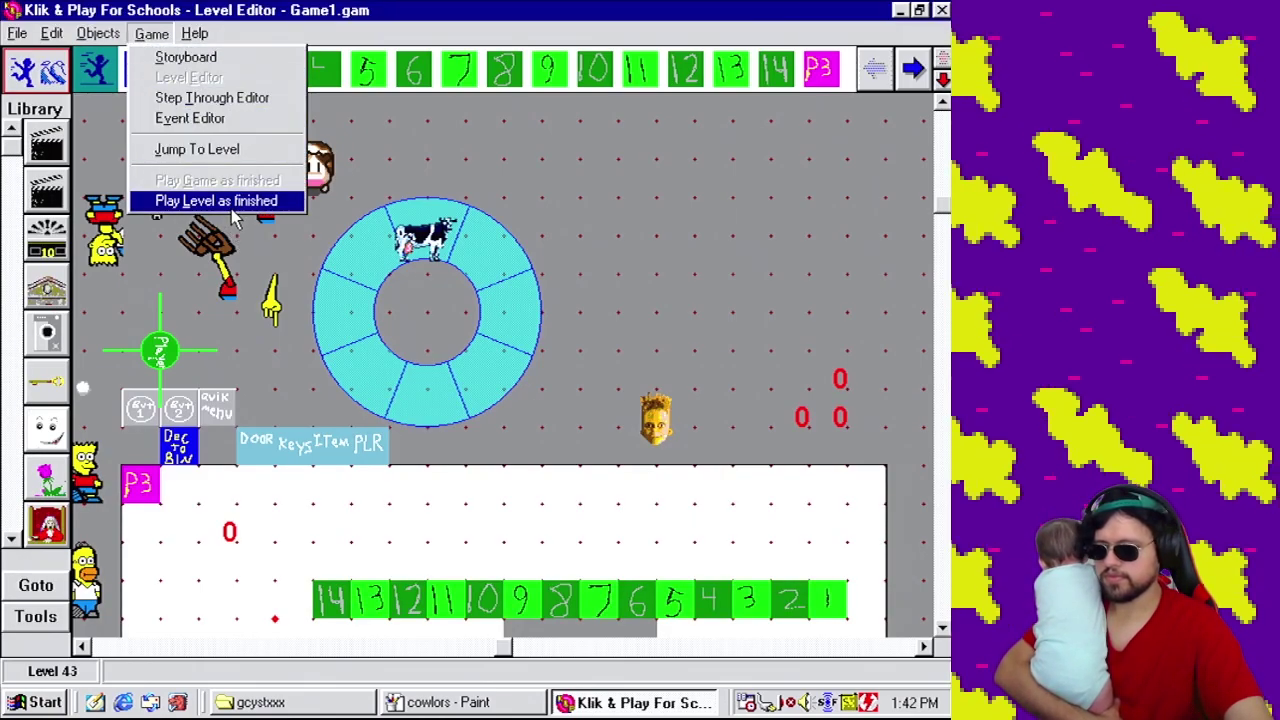
click(232, 204)
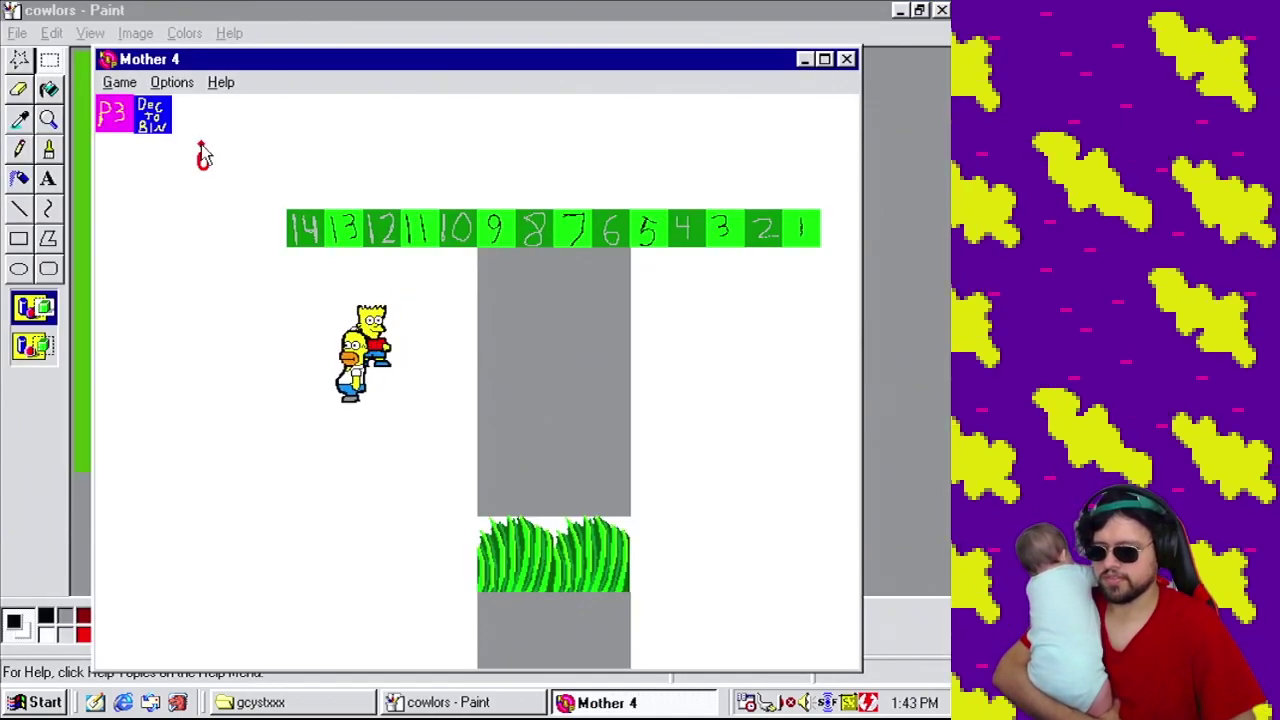
key(Return)
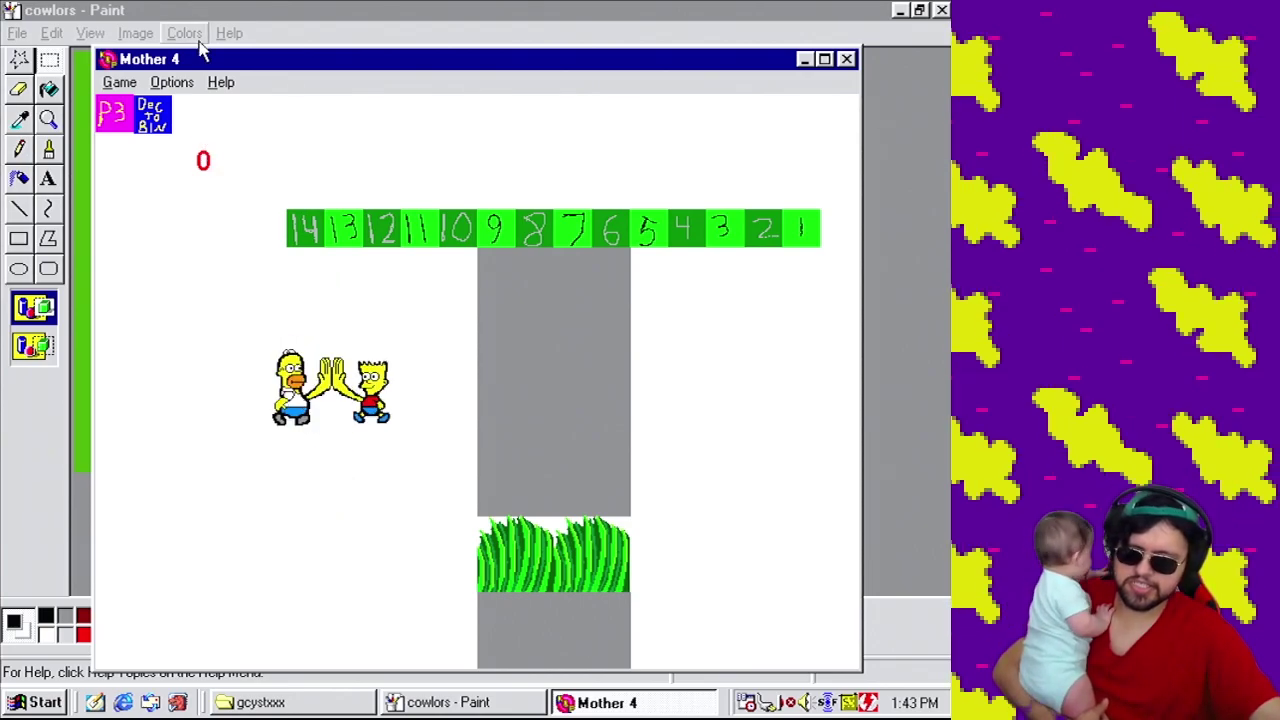
click(846, 59)
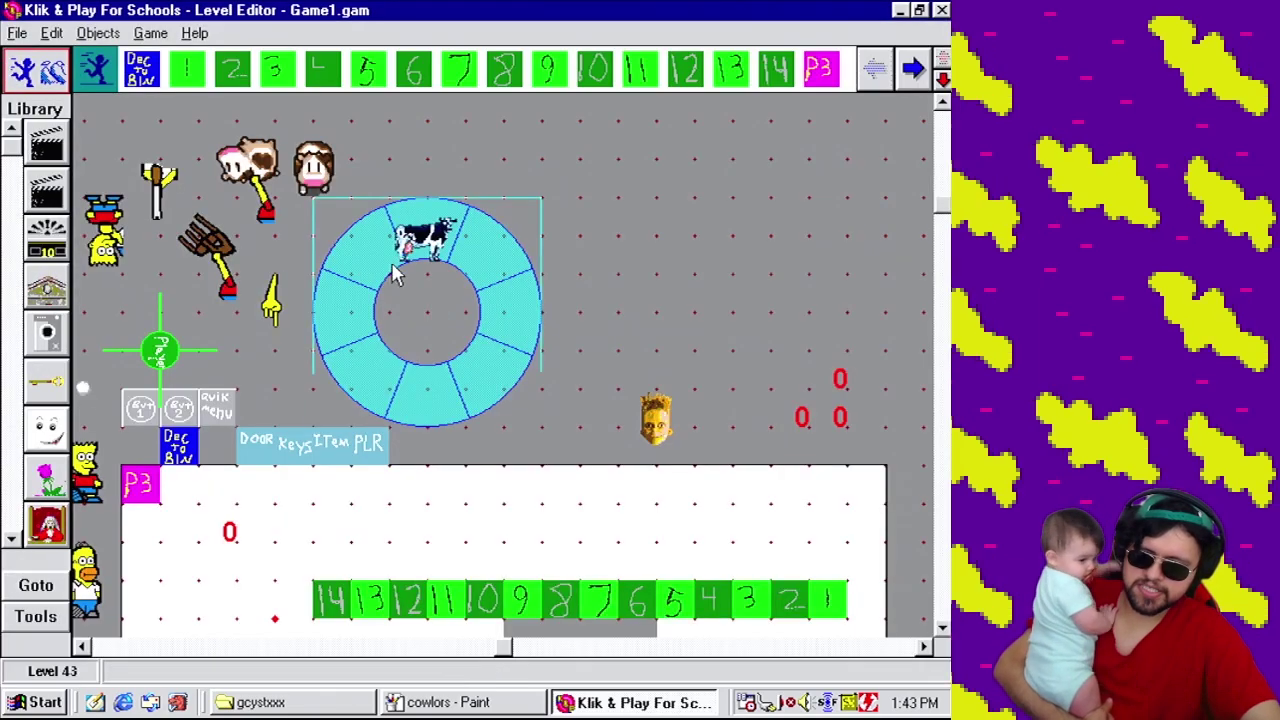
In the ring-menu icon's animations, move the cow picture's hot spot to 21 × 15 and accept the picture.
right_click(447, 245)
click(513, 294)
double_click(226, 462)
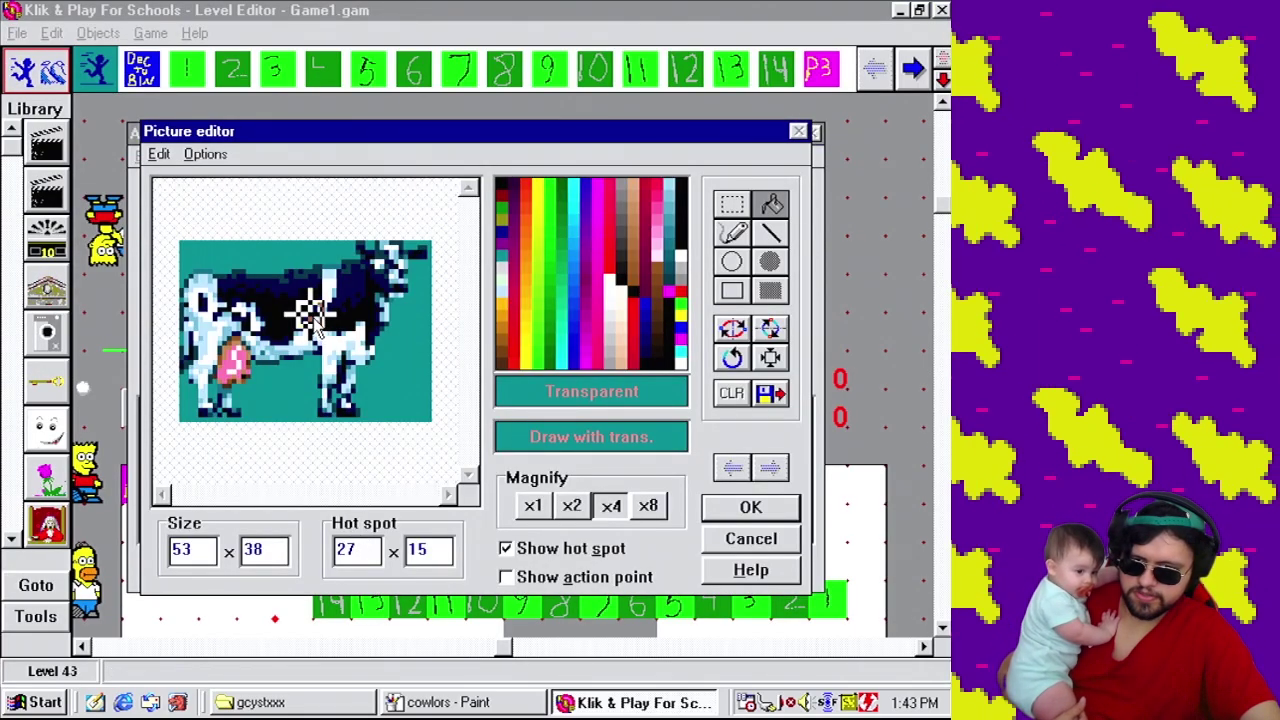
drag(316, 325, 291, 335)
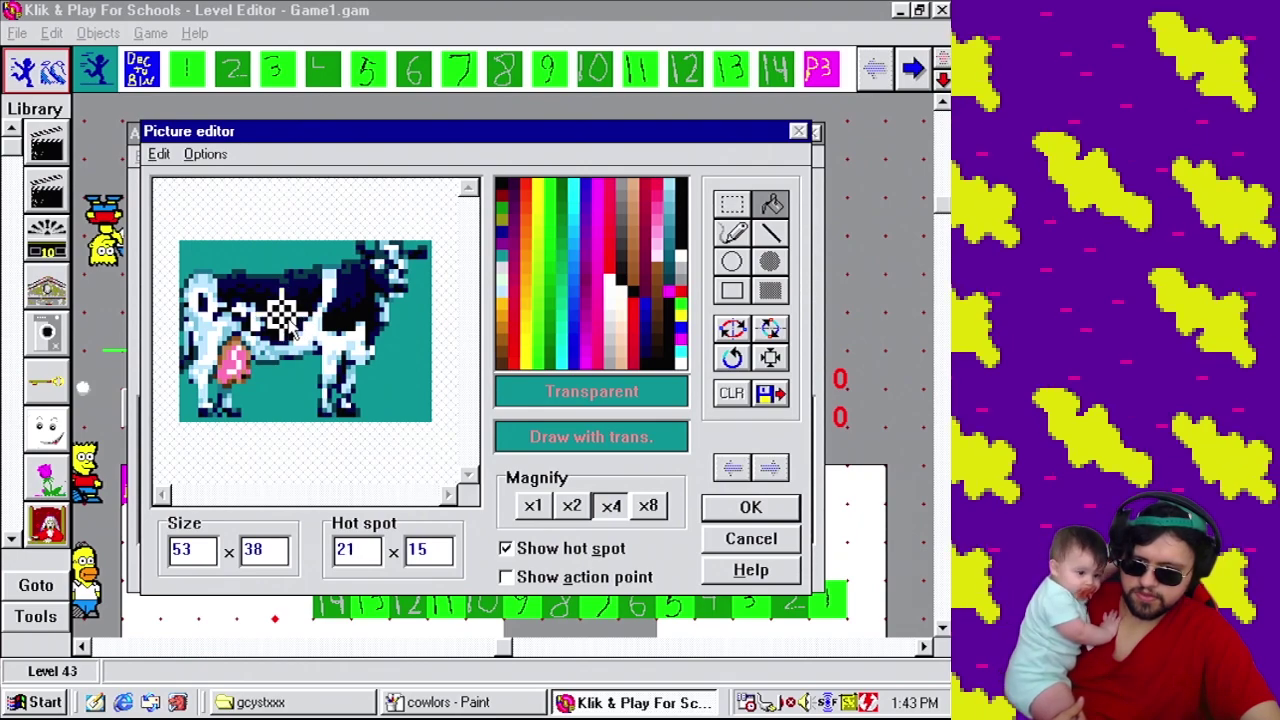
click(750, 507)
Move the shotgun picture's hot spot to 25 × 7 in the same icon's animations, and accept the picture and animation changes.
click(401, 299)
double_click(182, 452)
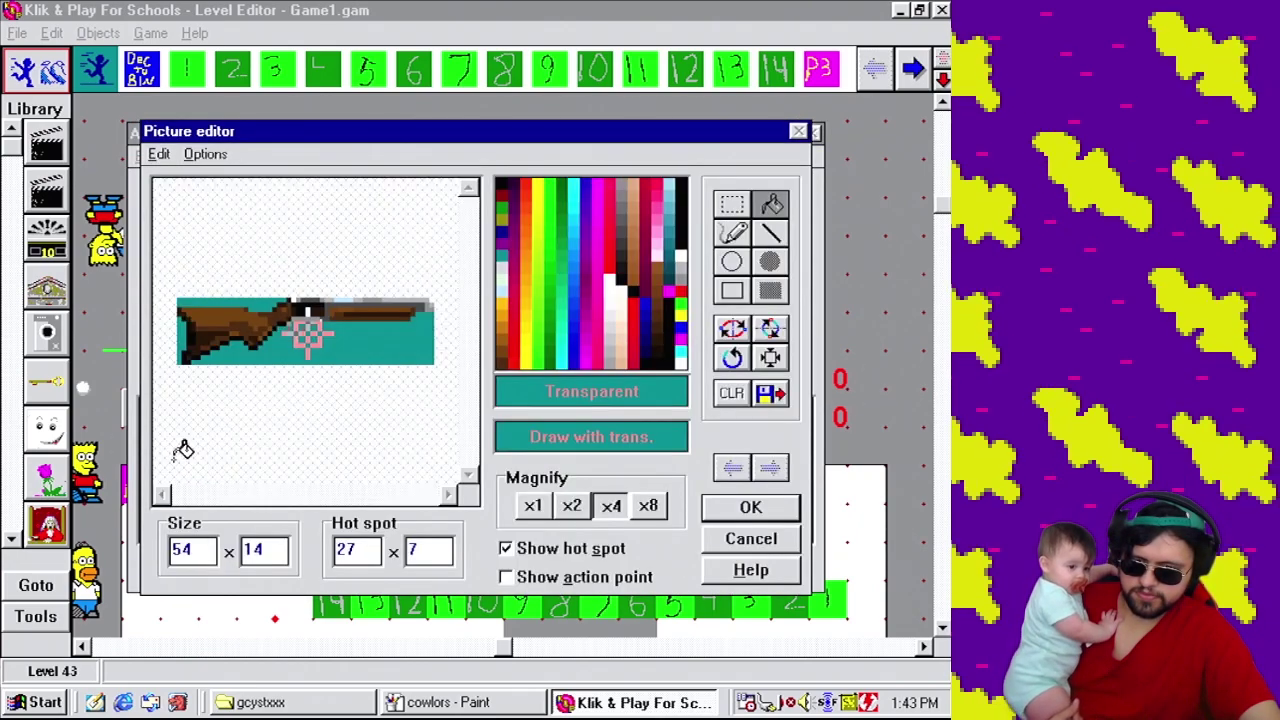
drag(307, 341, 296, 343)
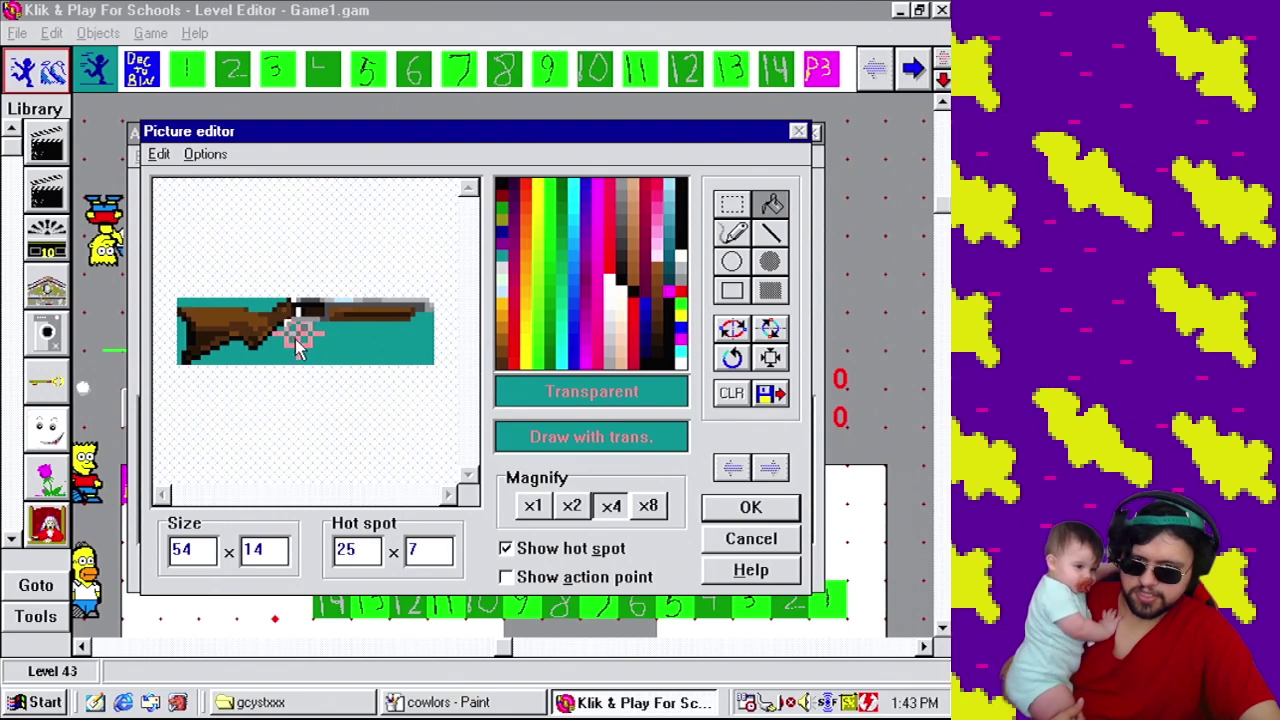
click(750, 507)
click(491, 563)
right_click(437, 243)
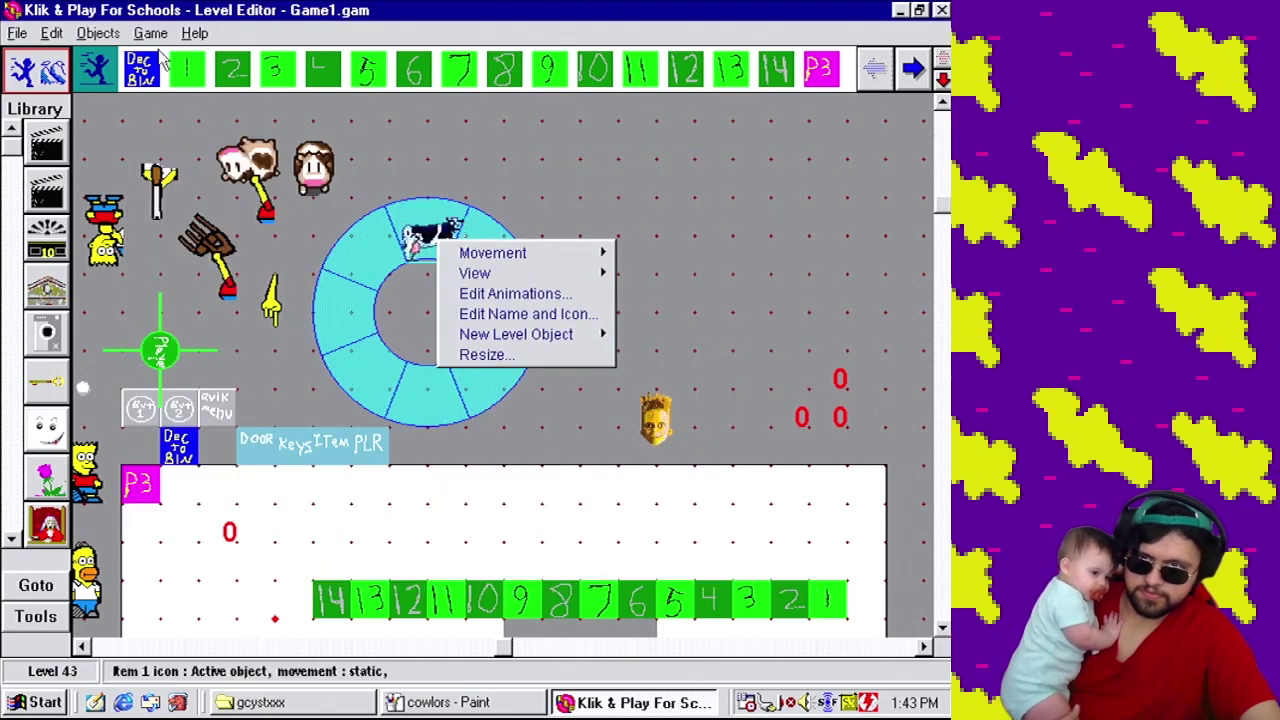
Play the level as finished to test the adjusted ring-menu icons, and close the game window.
click(150, 33)
click(227, 201)
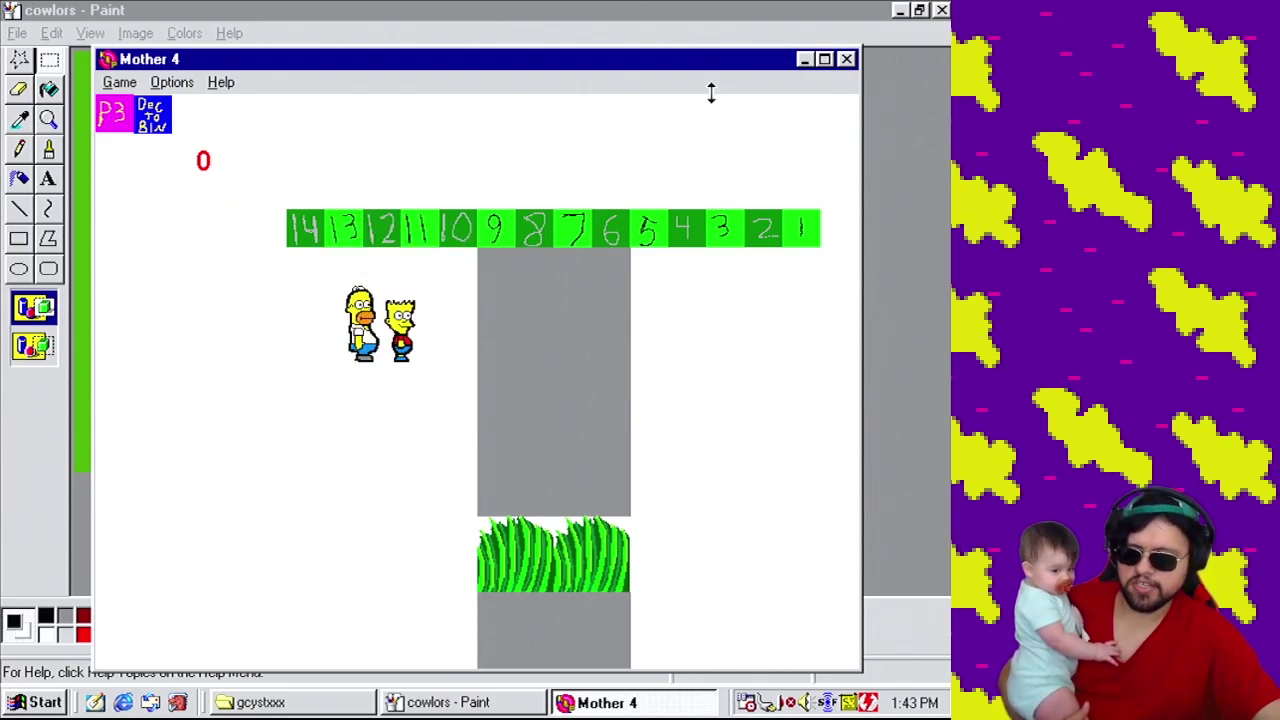
click(846, 59)
In the event editor, set the shotgun-icon object's direction to 16 only, under the event where the number of Homer equals 1.
click(151, 33)
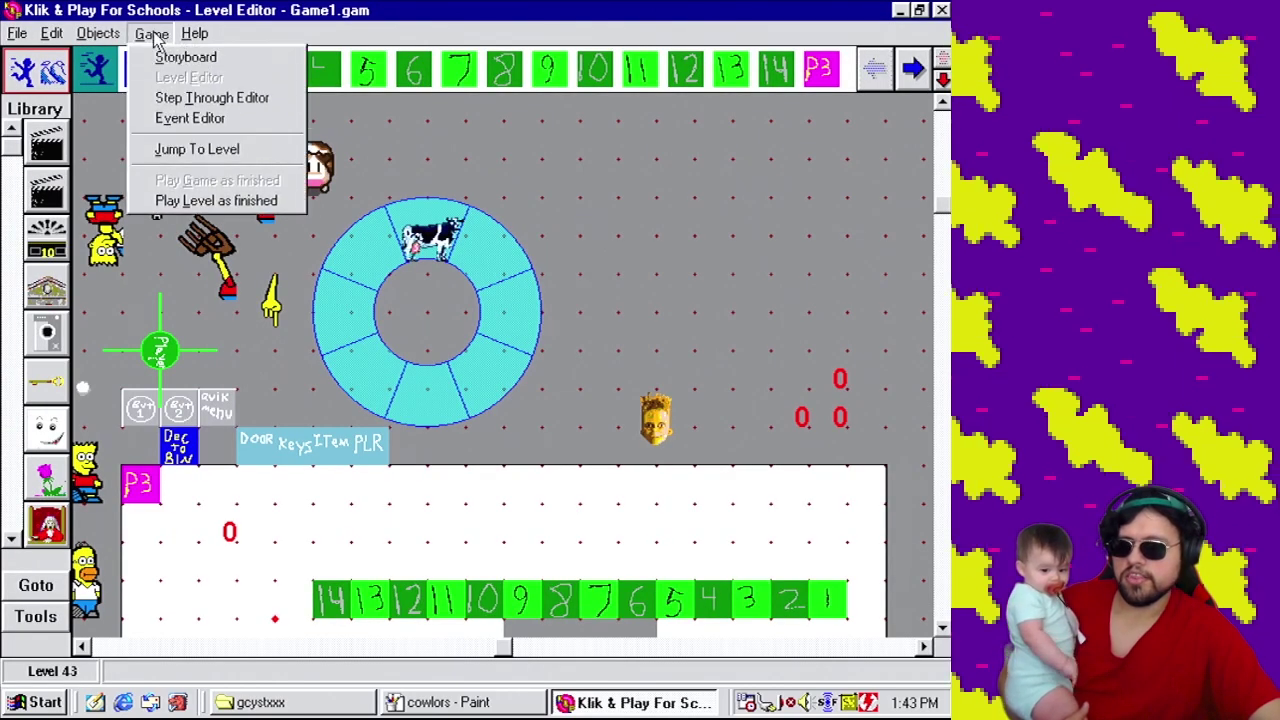
click(229, 118)
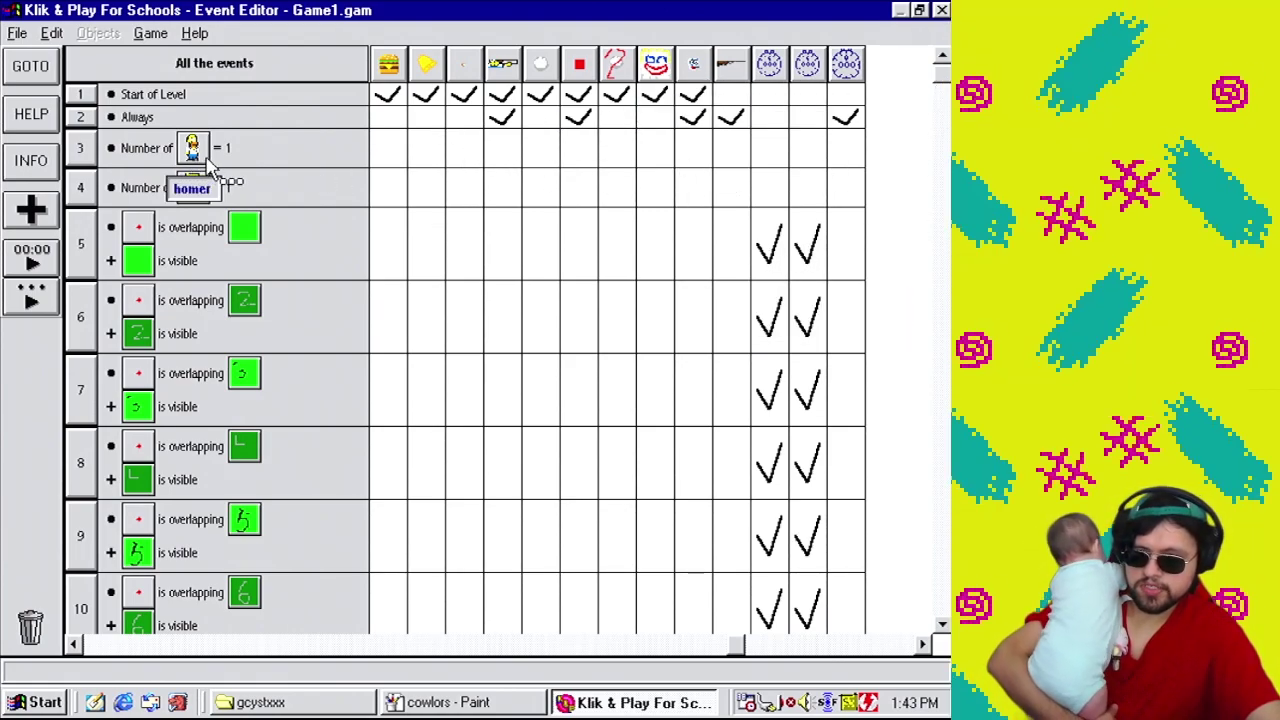
click(722, 158)
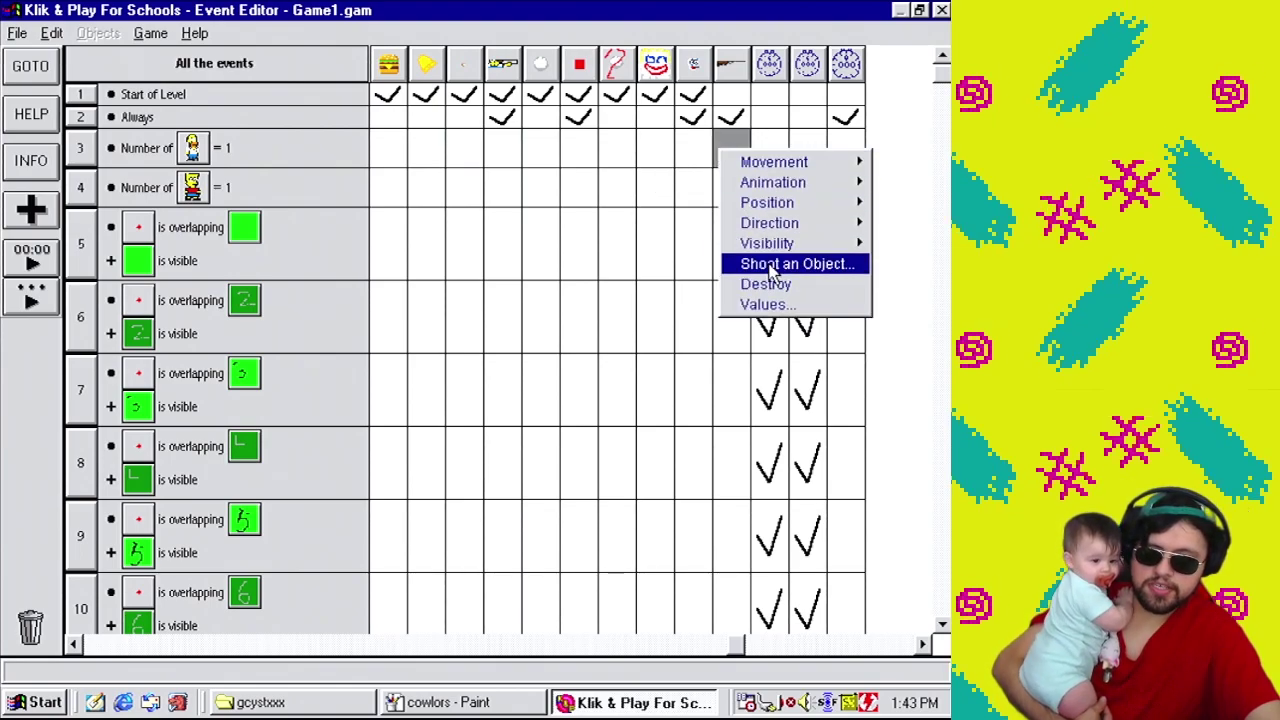
mouse_move(775, 226)
click(706, 226)
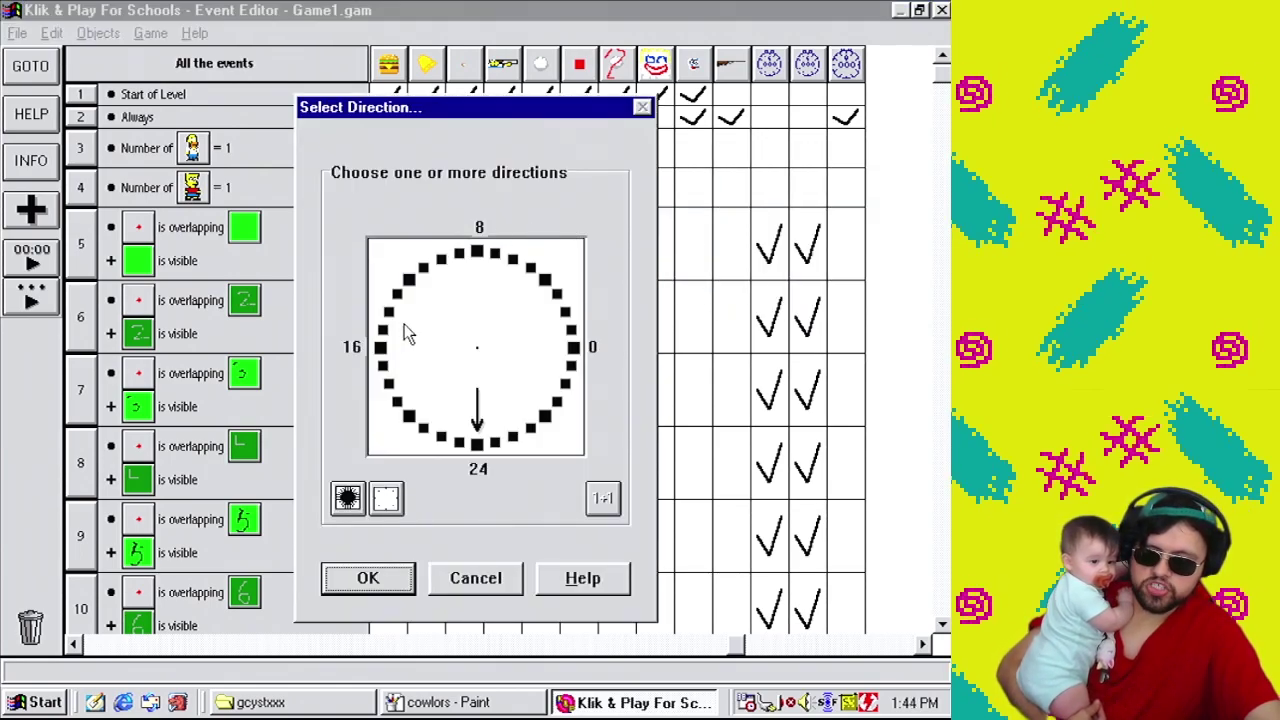
click(381, 347)
click(476, 443)
click(366, 582)
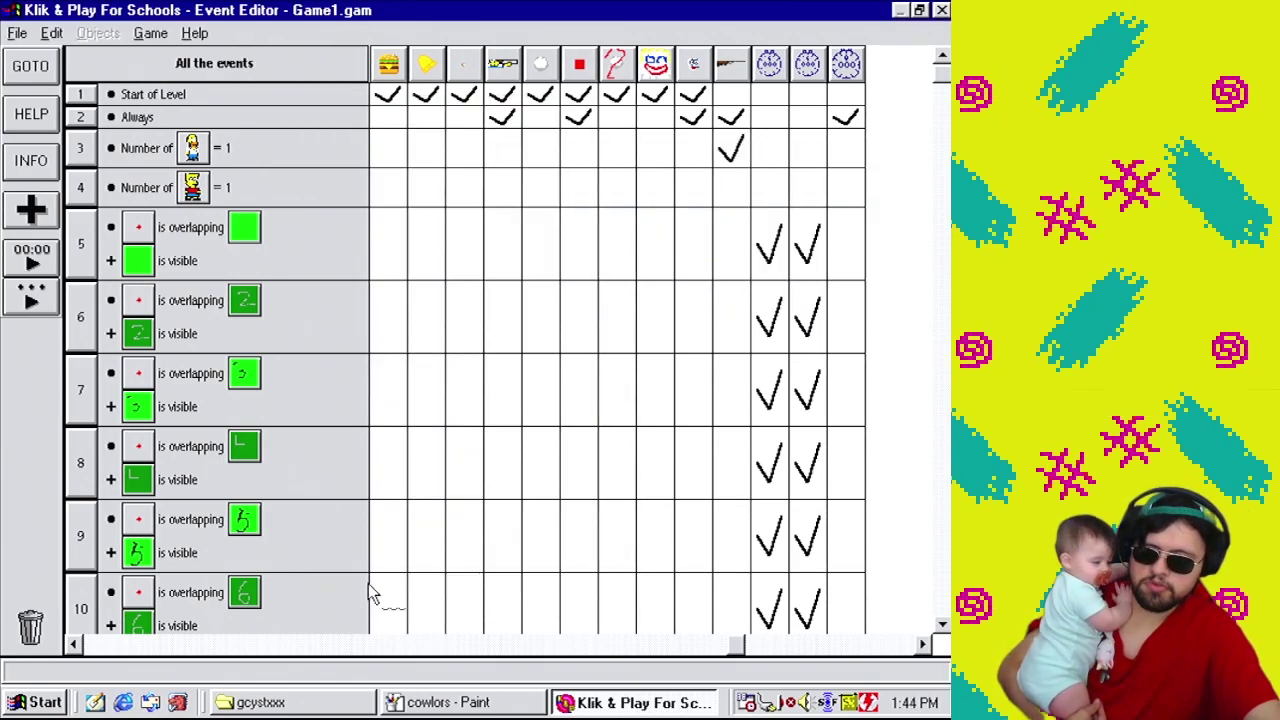
Copy the direction action to the event where the number of Bart equals 1, and set its direction to 0 only.
double_click(700, 193)
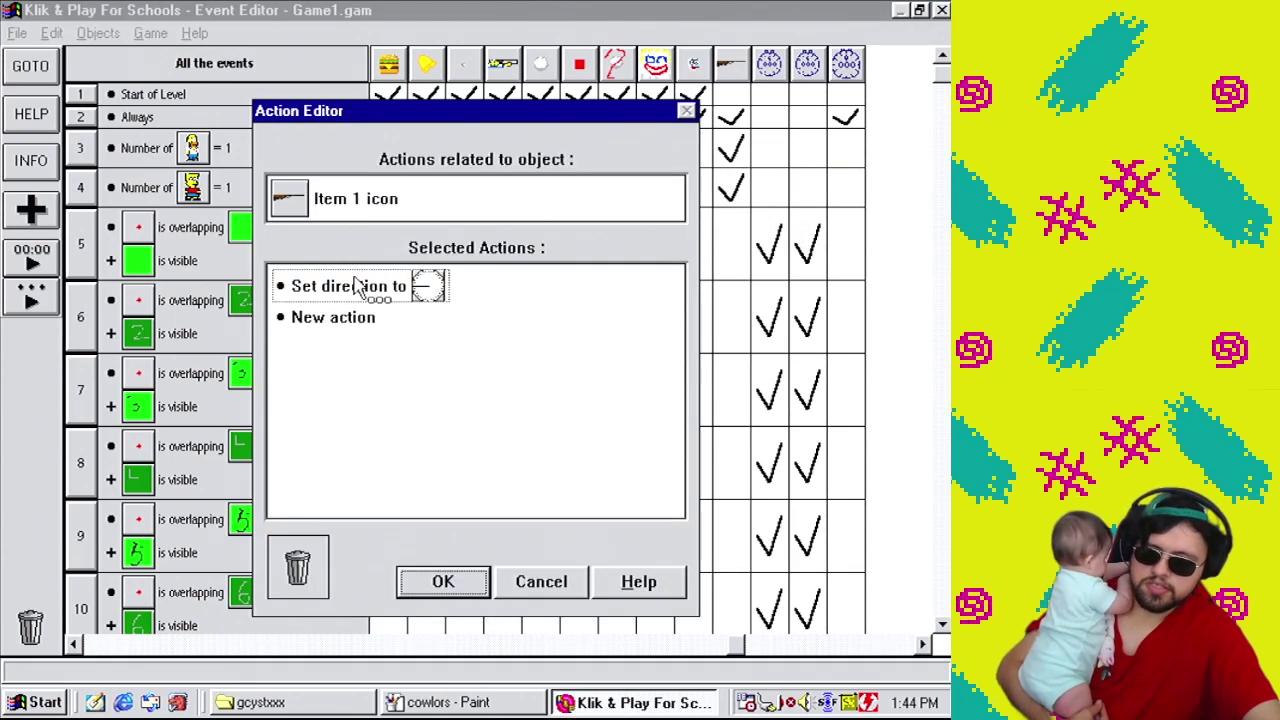
right_click(400, 287)
click(449, 462)
click(573, 347)
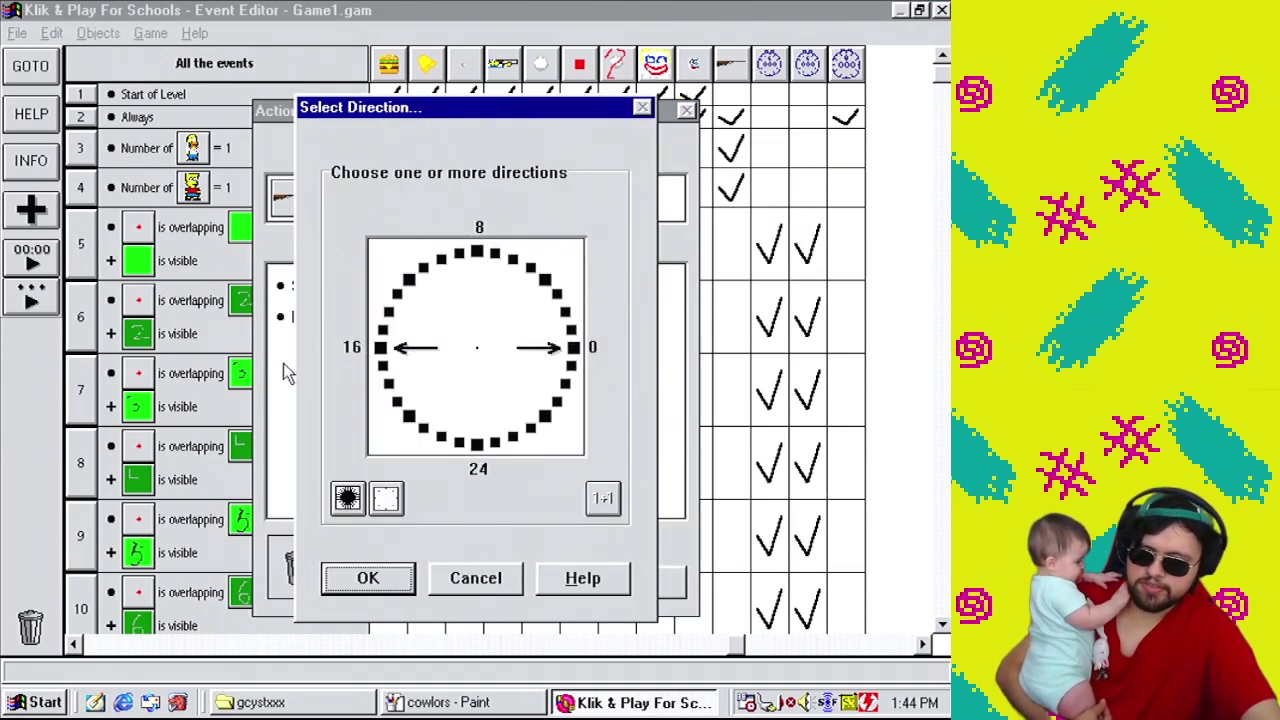
click(381, 347)
click(375, 580)
click(440, 582)
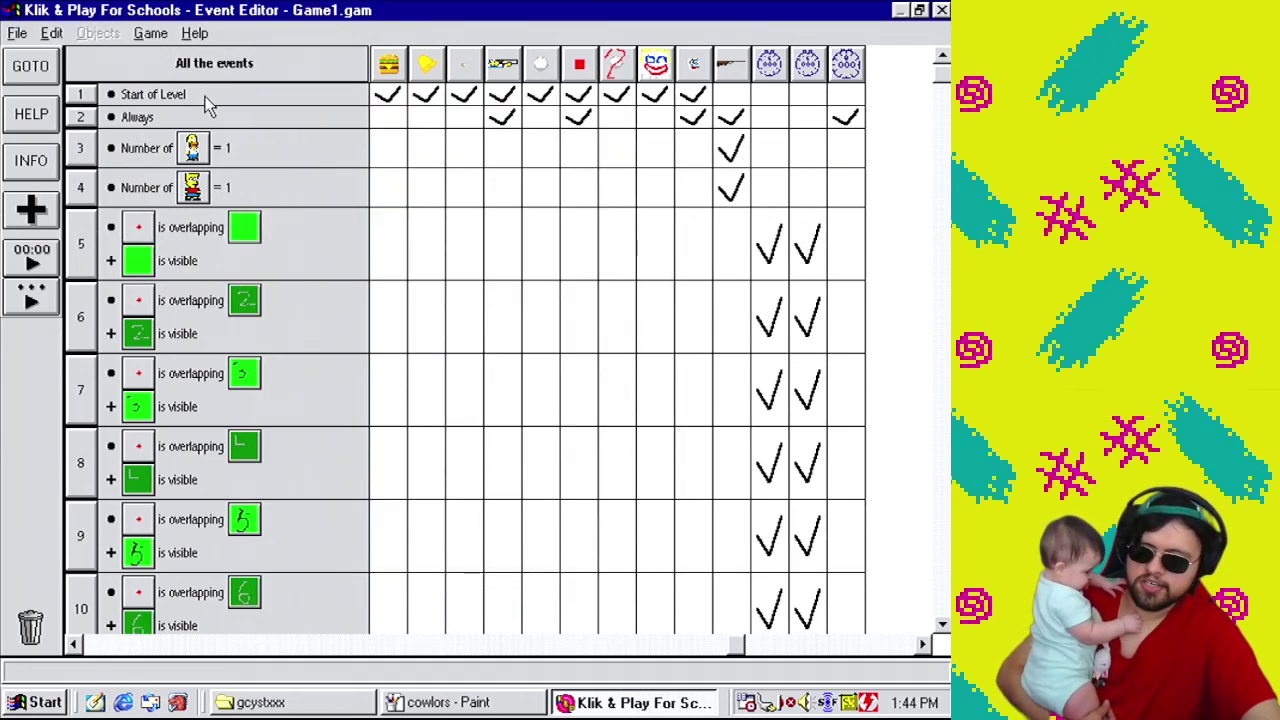
Play the level from the level editor, and open and close the ring menu as both Homer and Bart to check their icons.
click(150, 33)
click(178, 72)
click(150, 33)
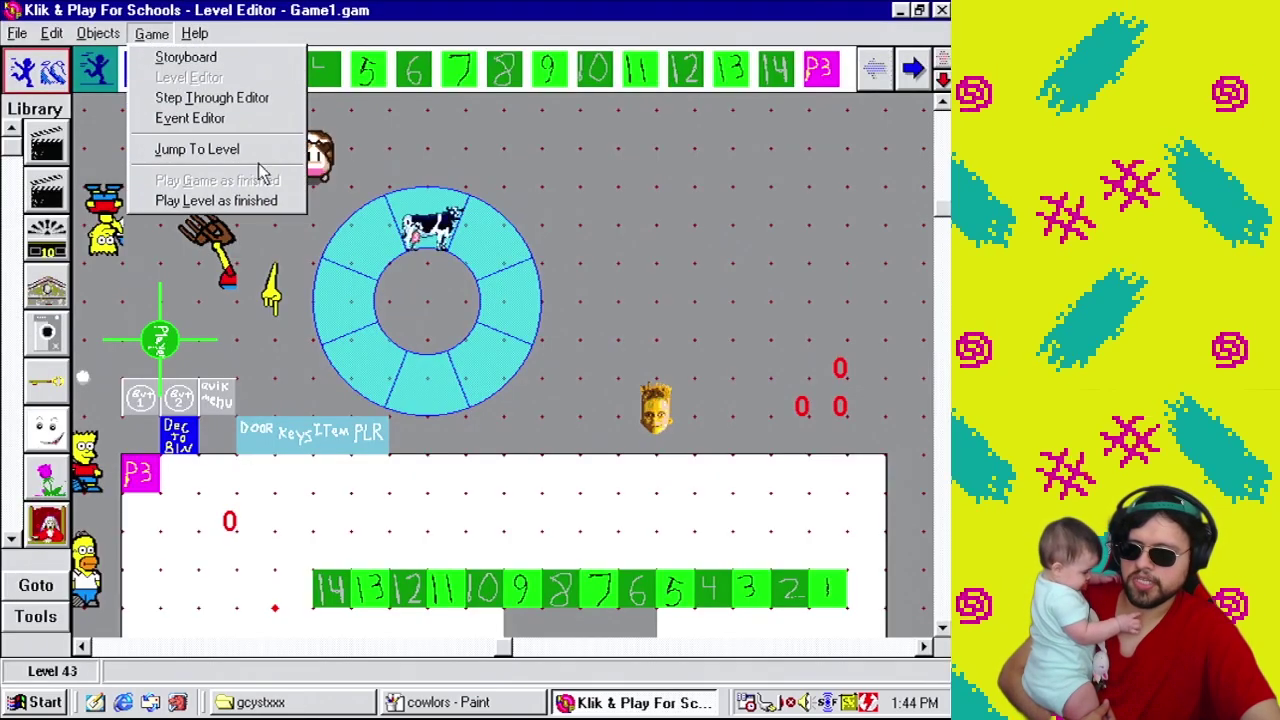
click(270, 200)
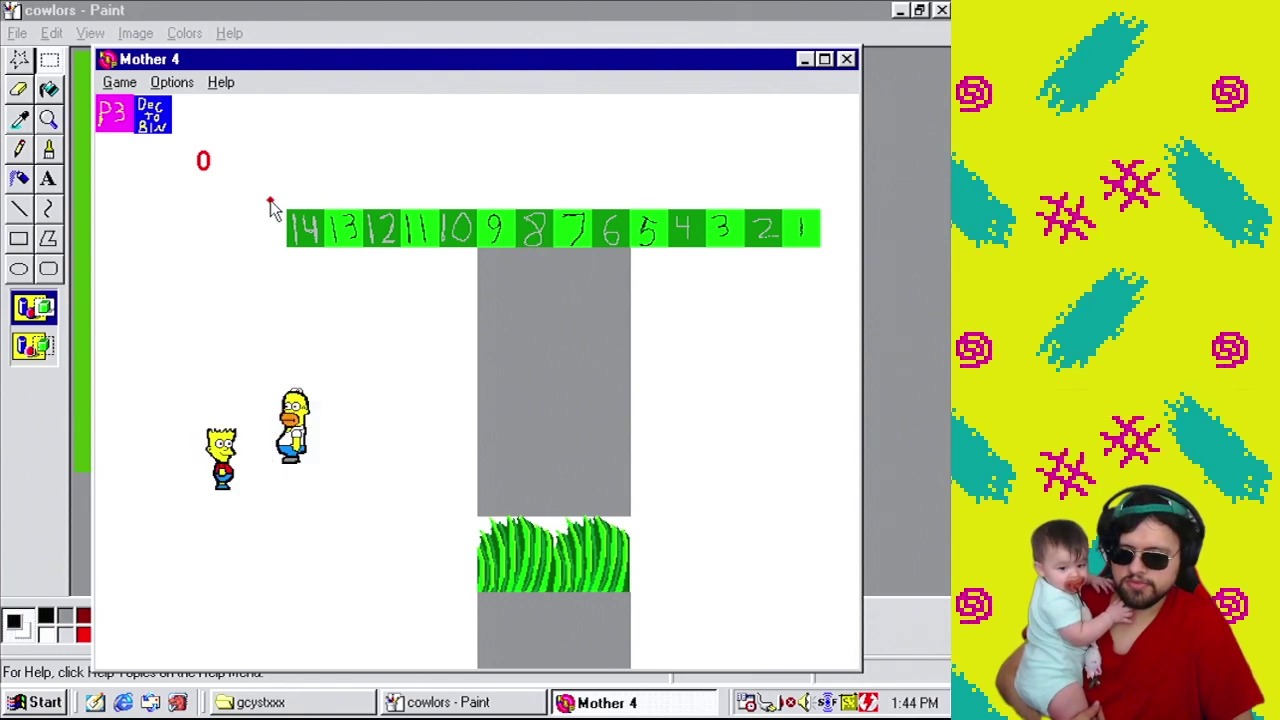
key(Return)
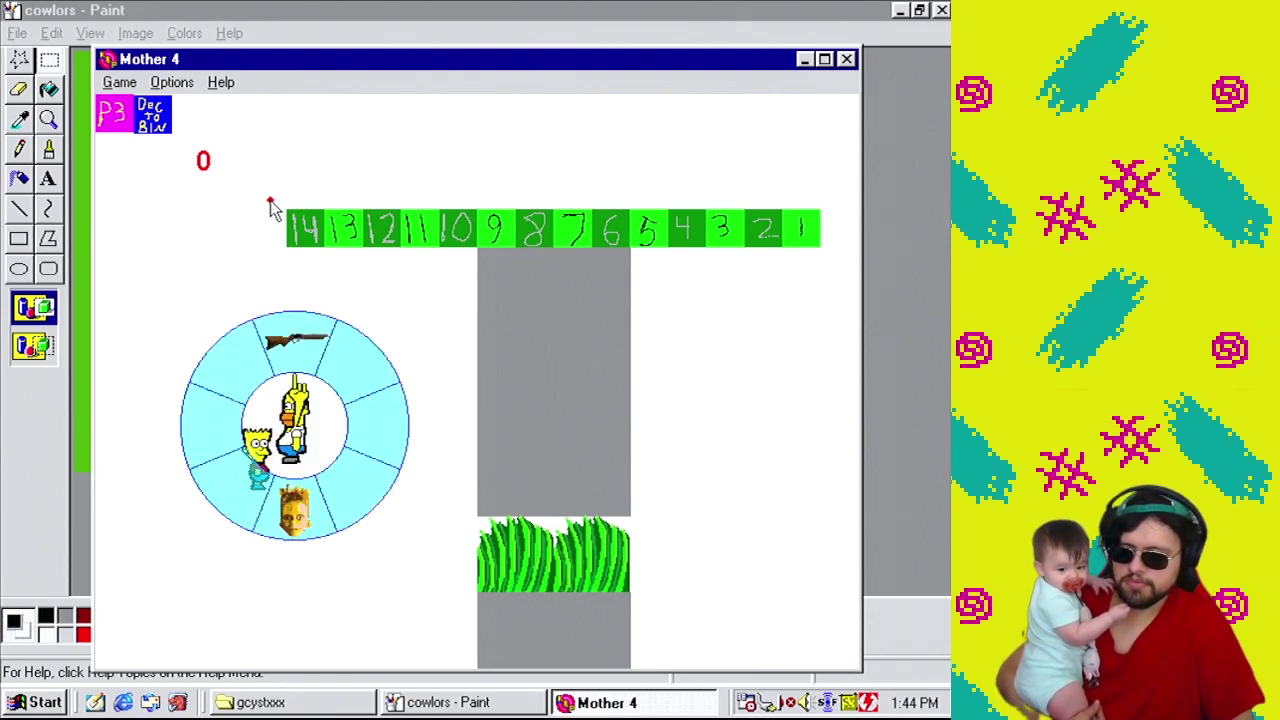
key(Escape)
key(Return)
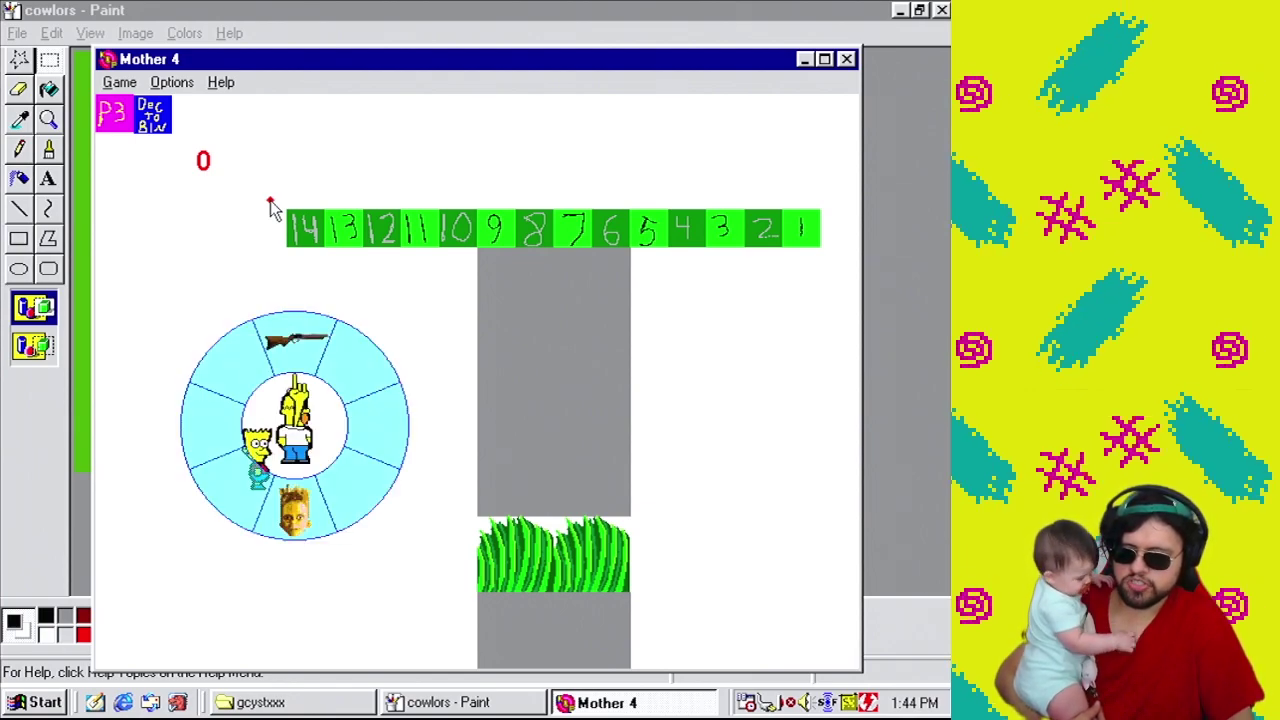
key(Escape)
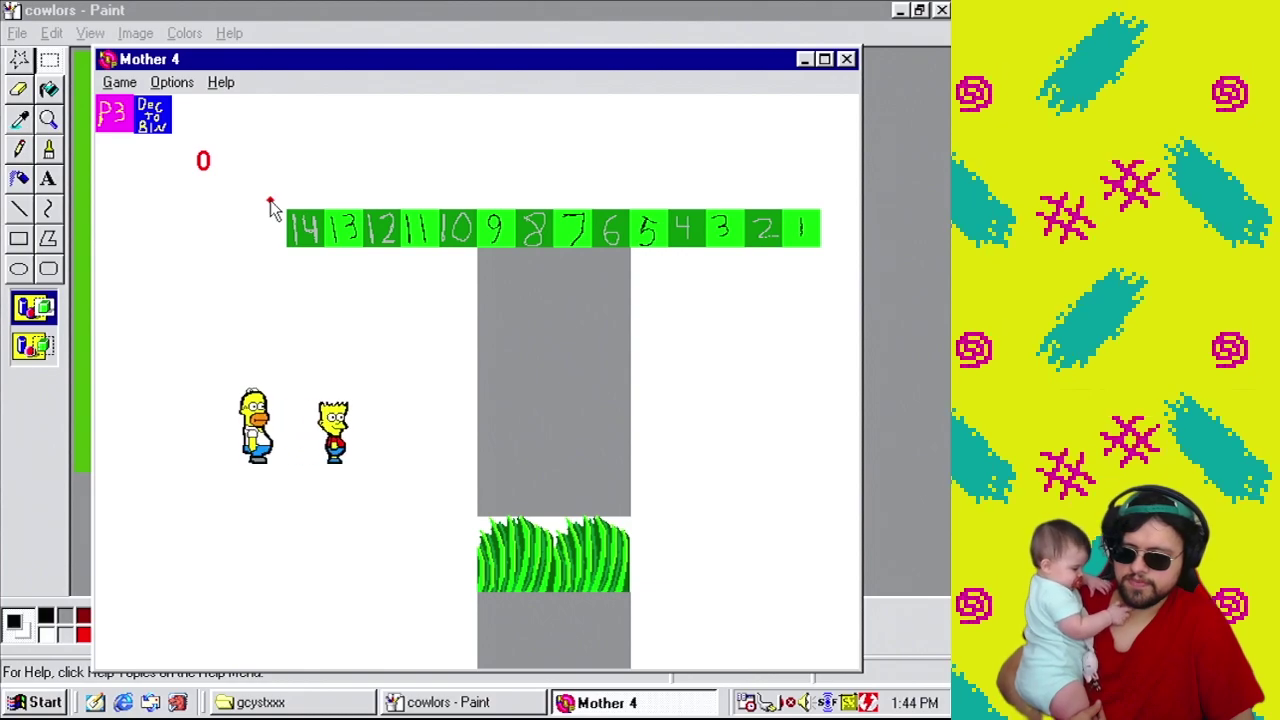
key(Return)
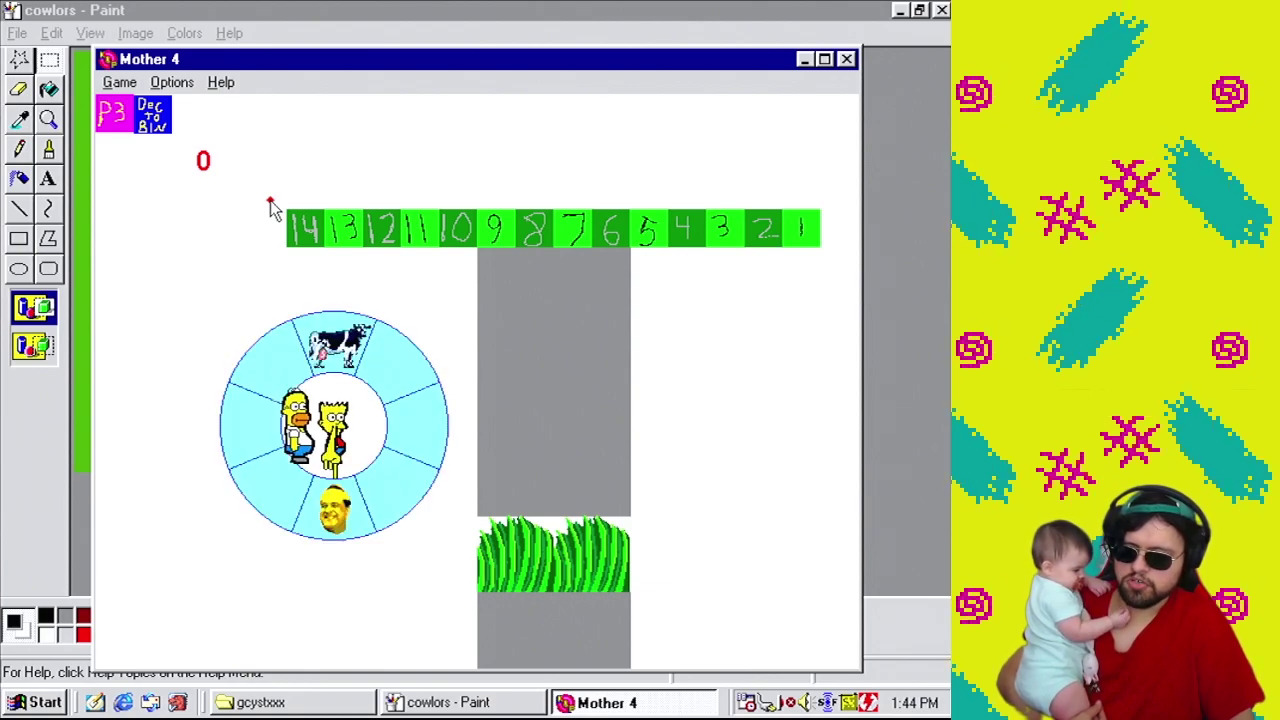
key(Return)
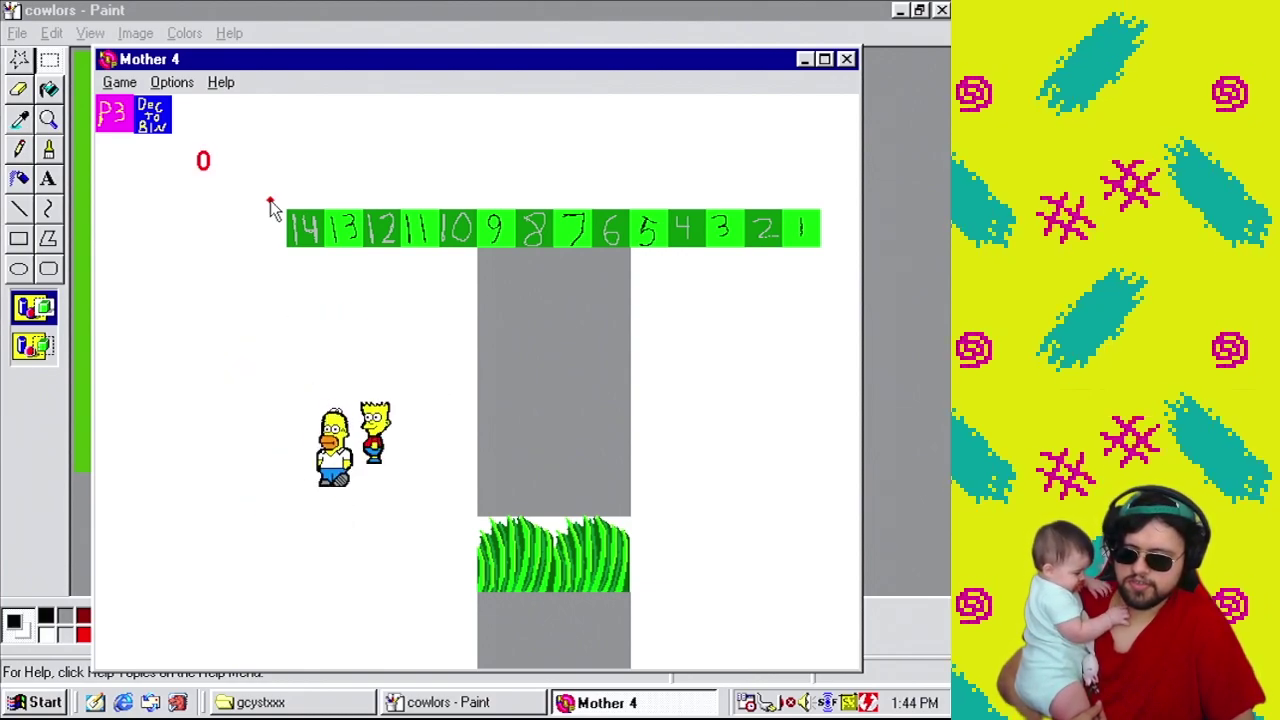
Walk the characters around the running level, toggle the ring menu again, test carrying and releasing the small cow, and close the game window.
key(Down)
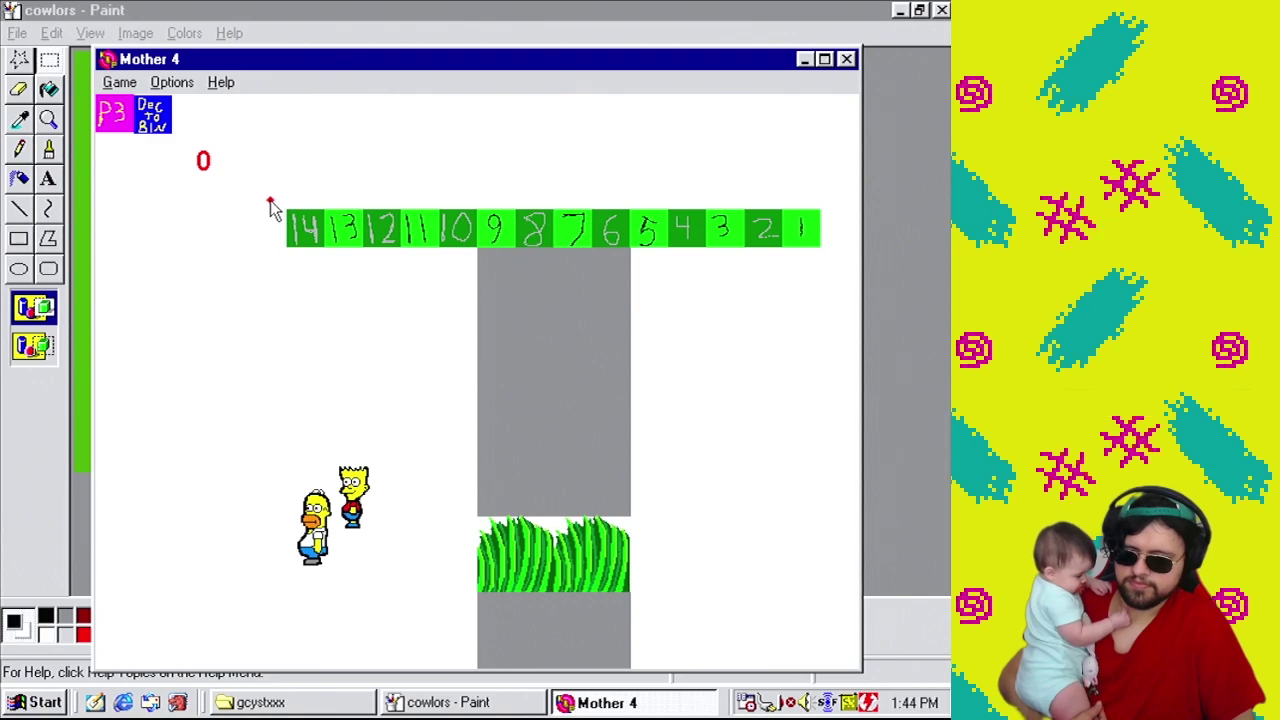
key(Left)
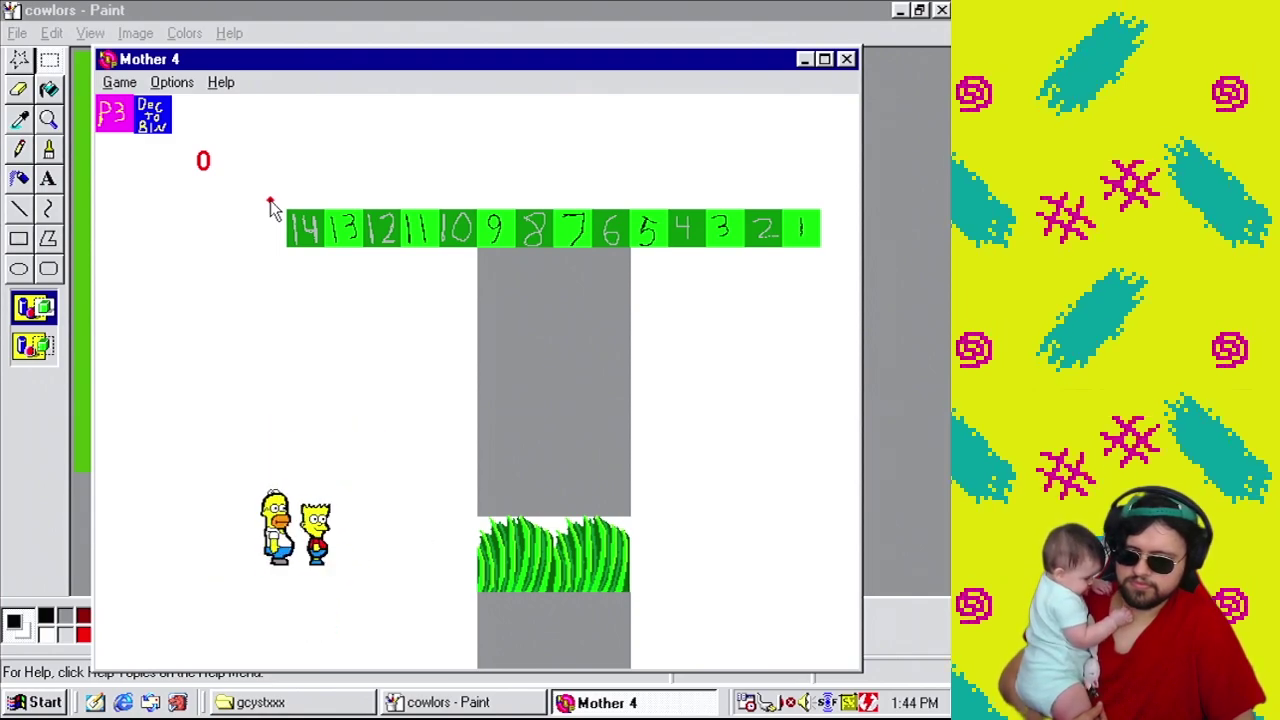
key(Return)
key(Return)
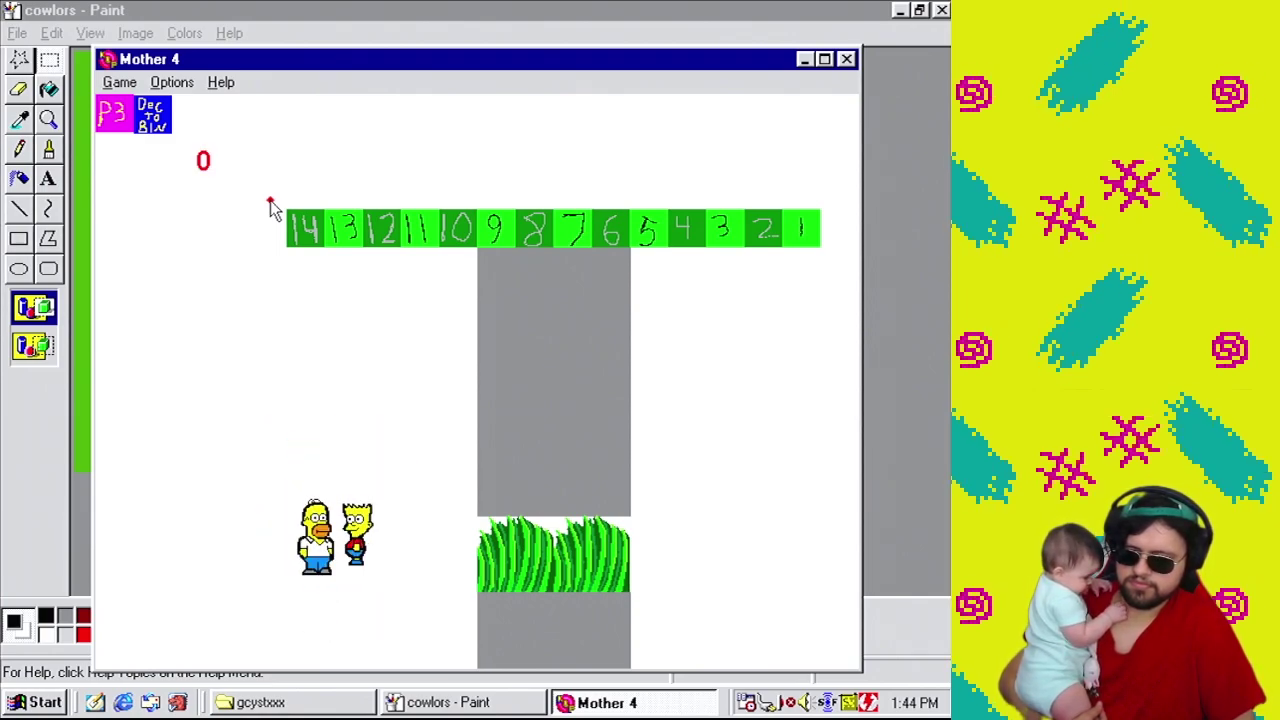
key(Left)
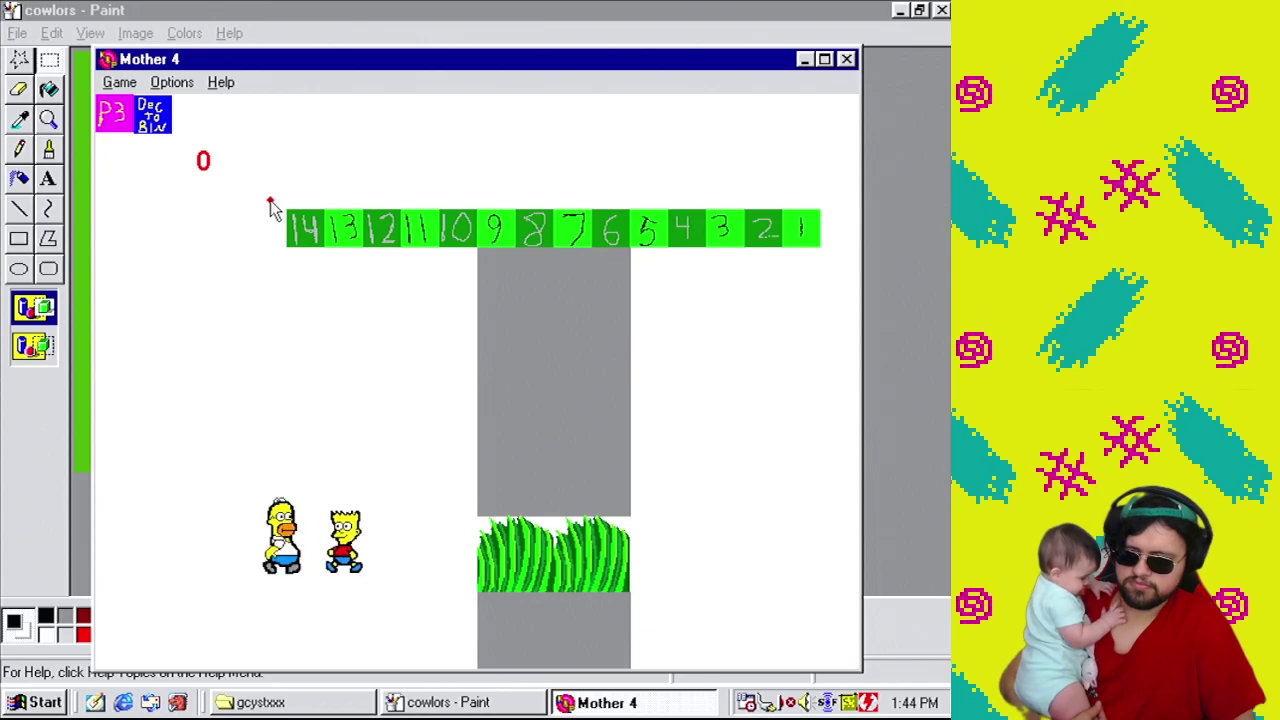
key(Right)
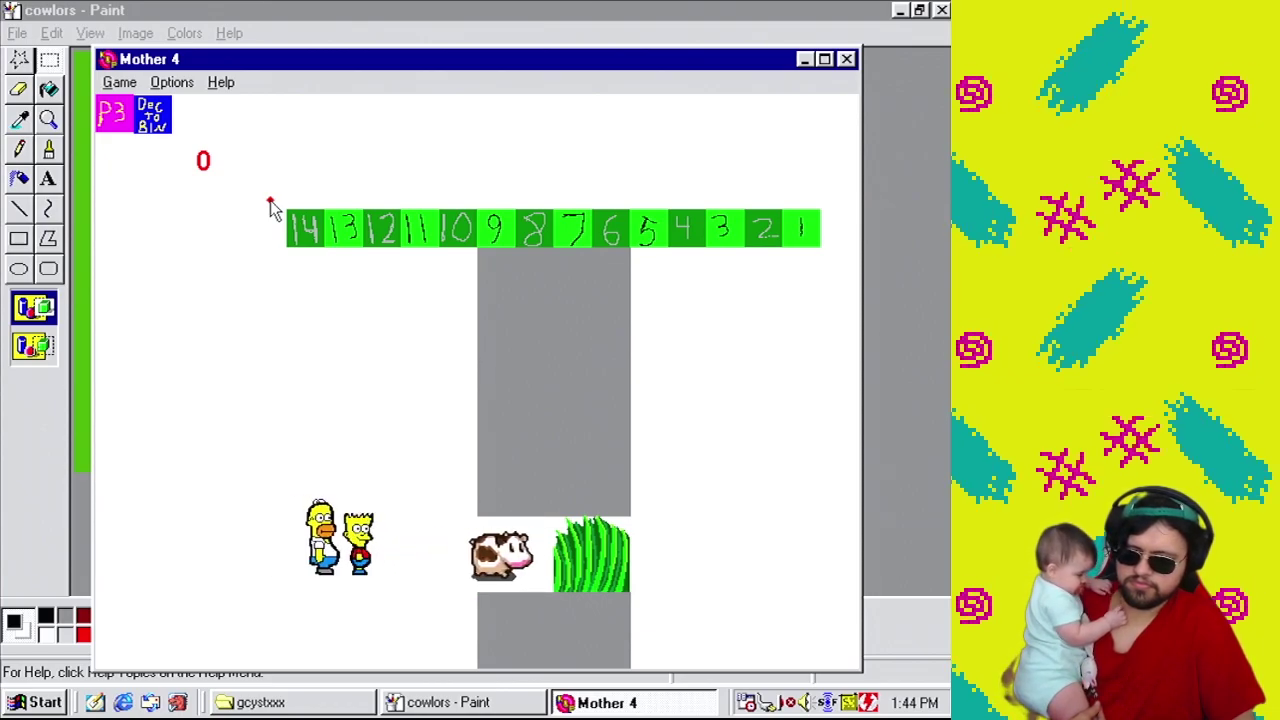
key(Up)
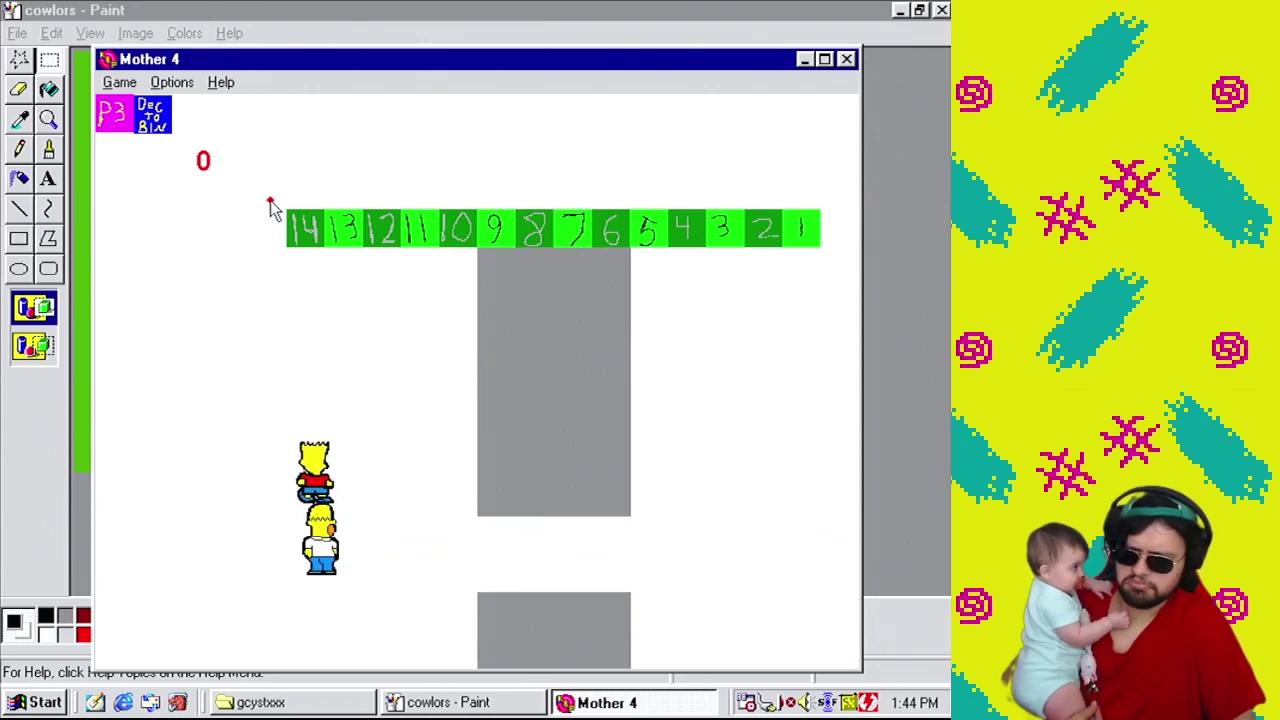
key(Left)
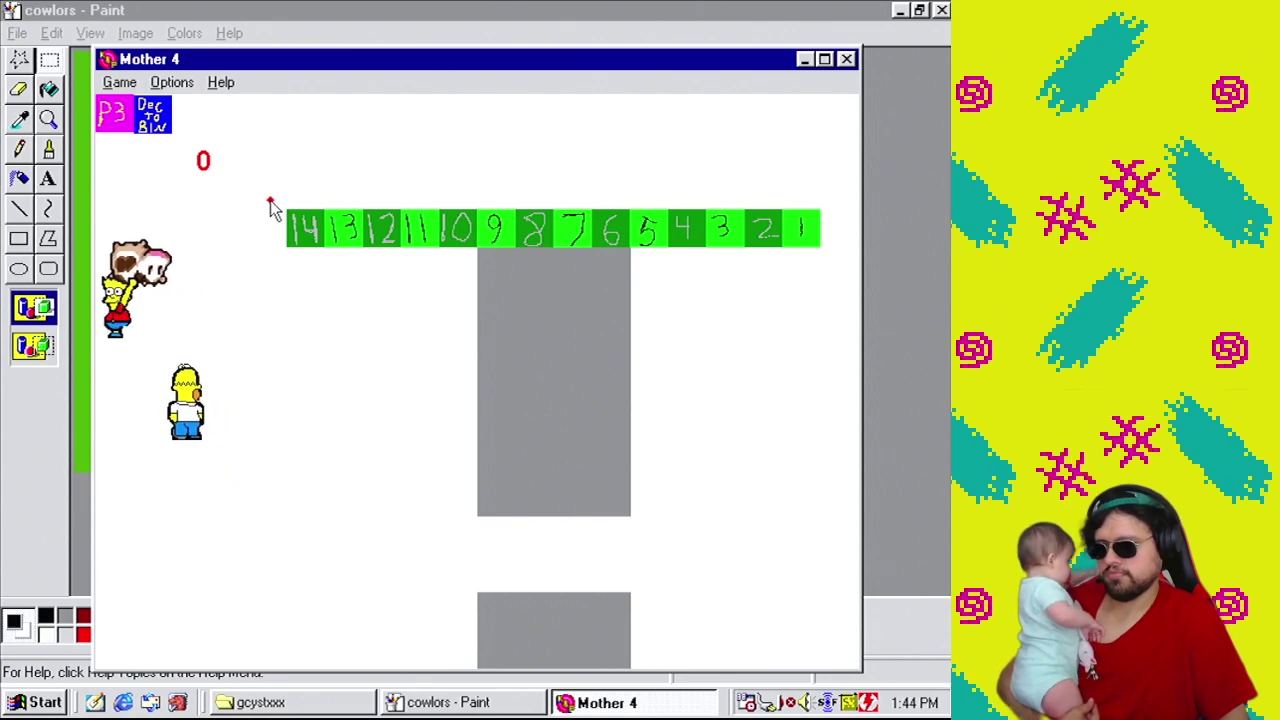
key(Right)
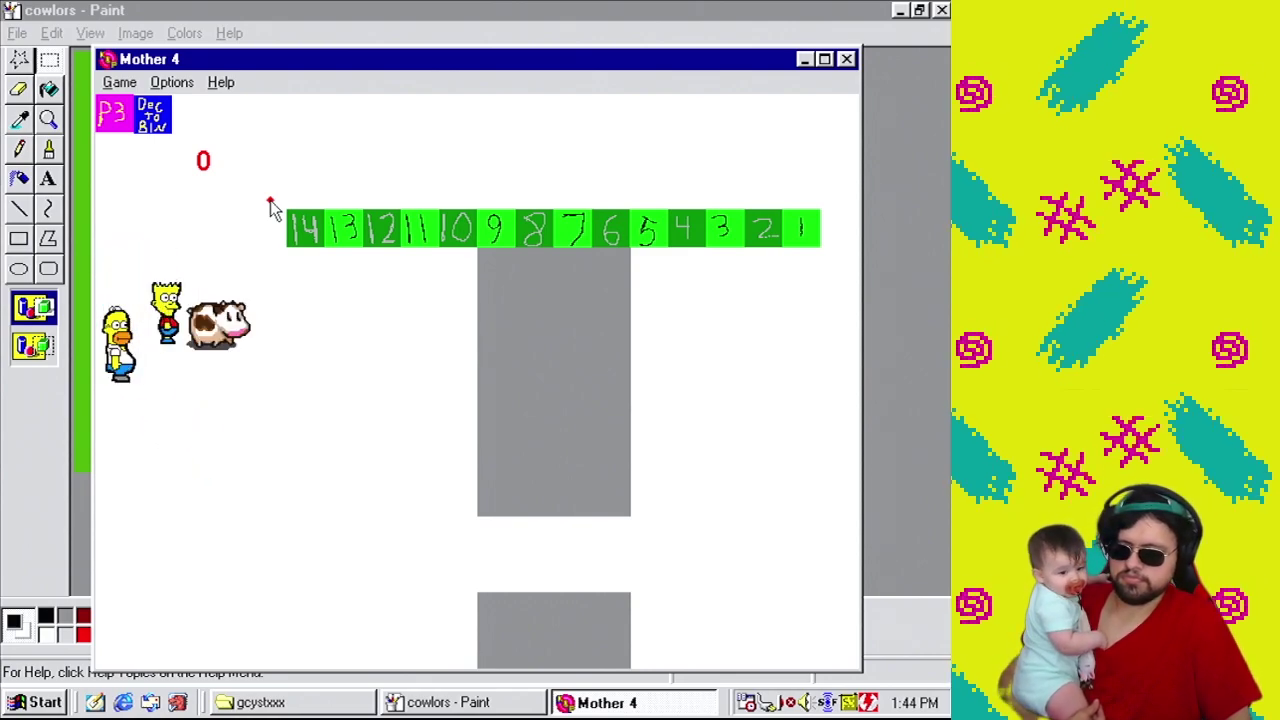
key(Right)
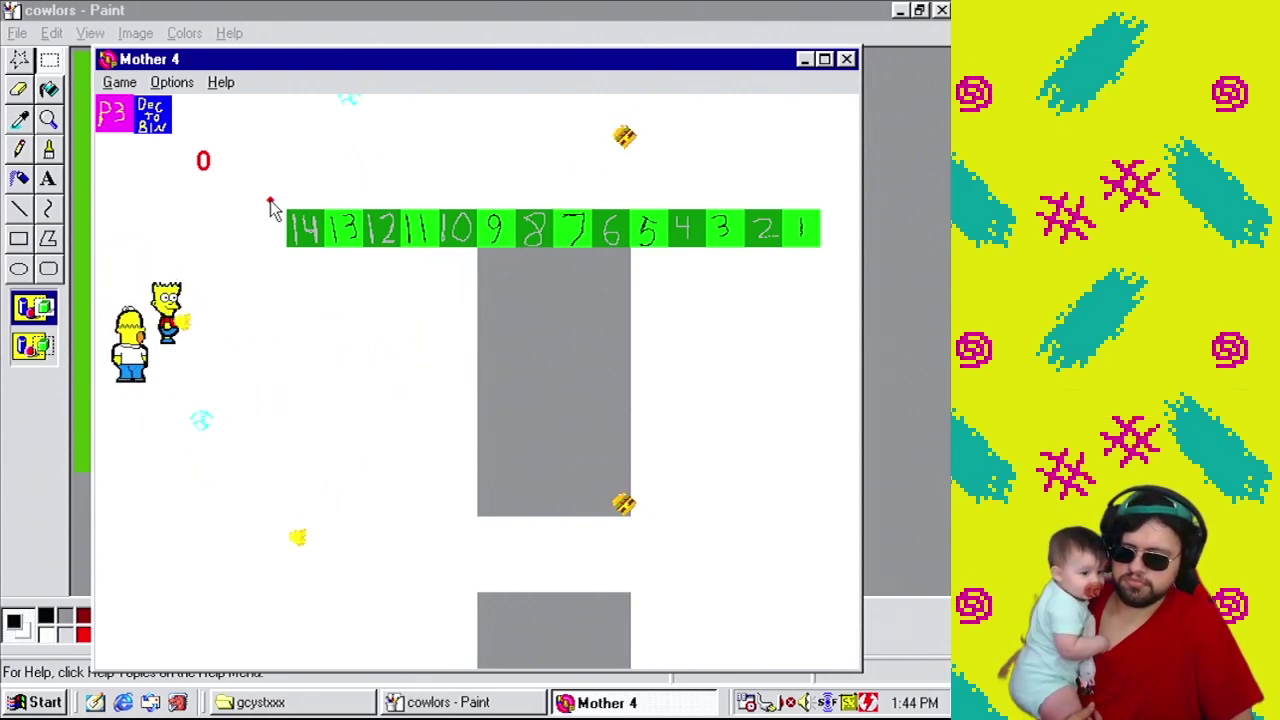
click(846, 60)
Save the game as Game1.gam.
click(18, 33)
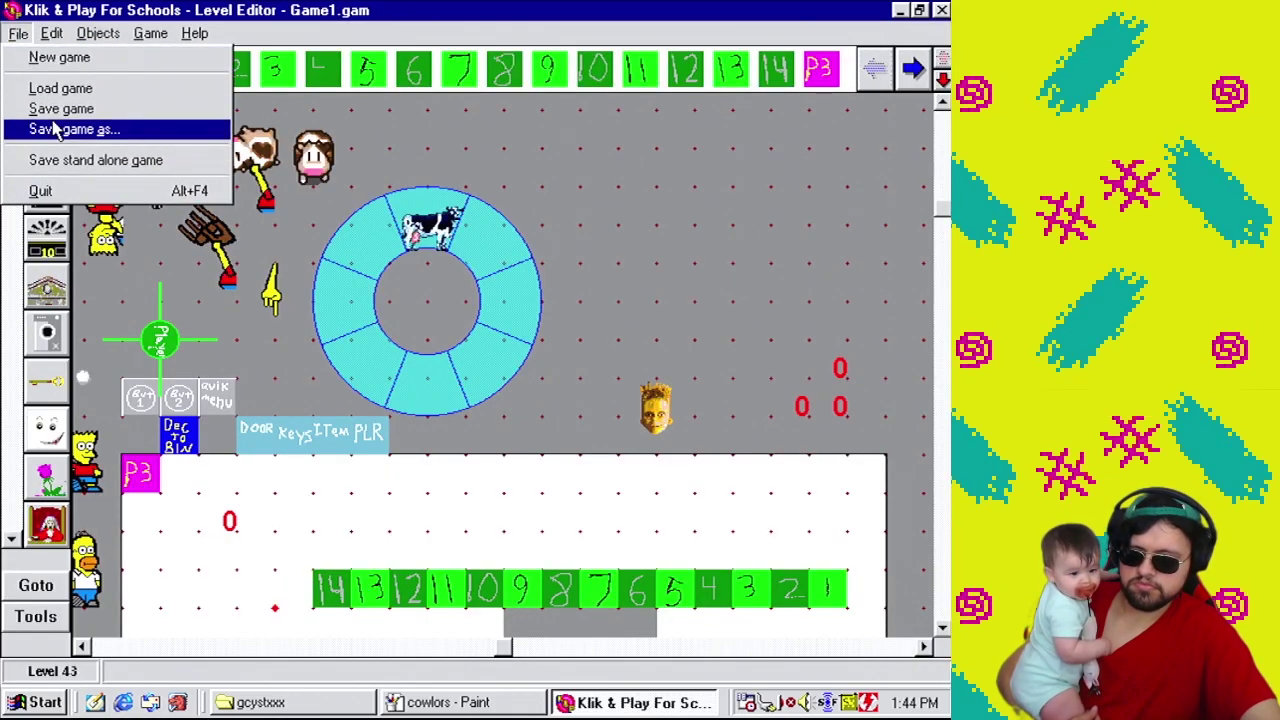
click(57, 130)
click(363, 555)
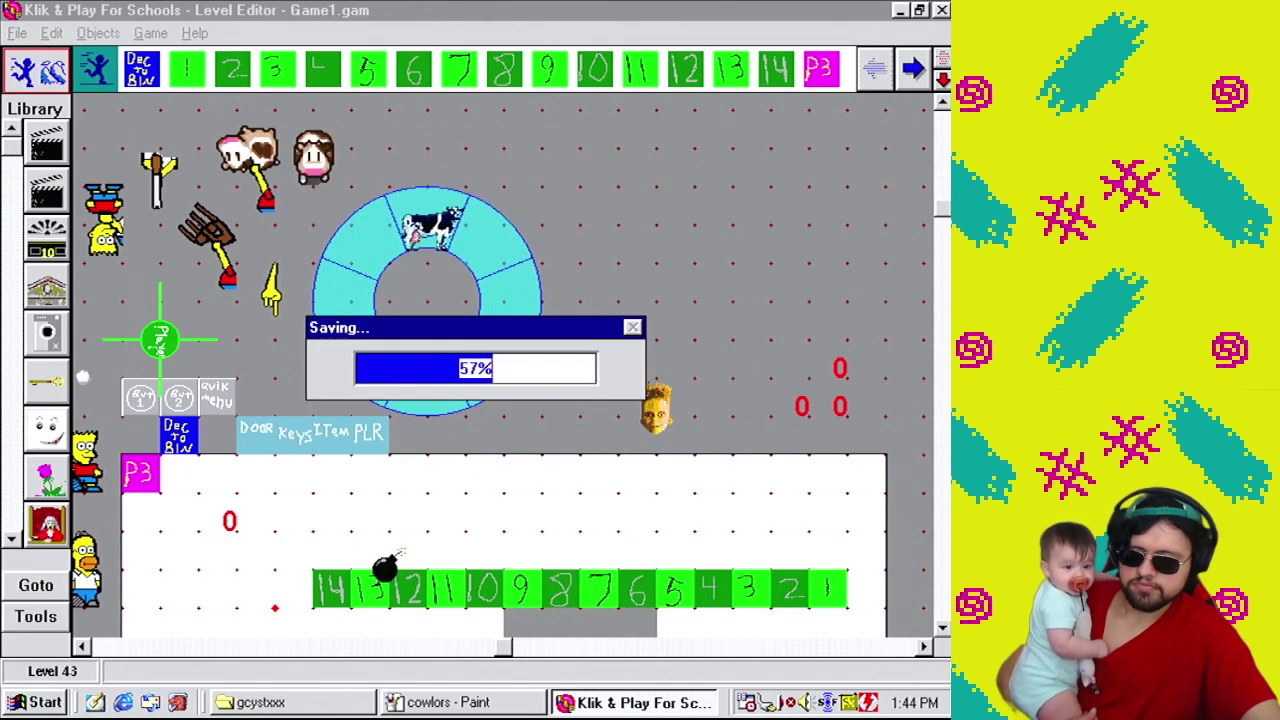
click(458, 703)
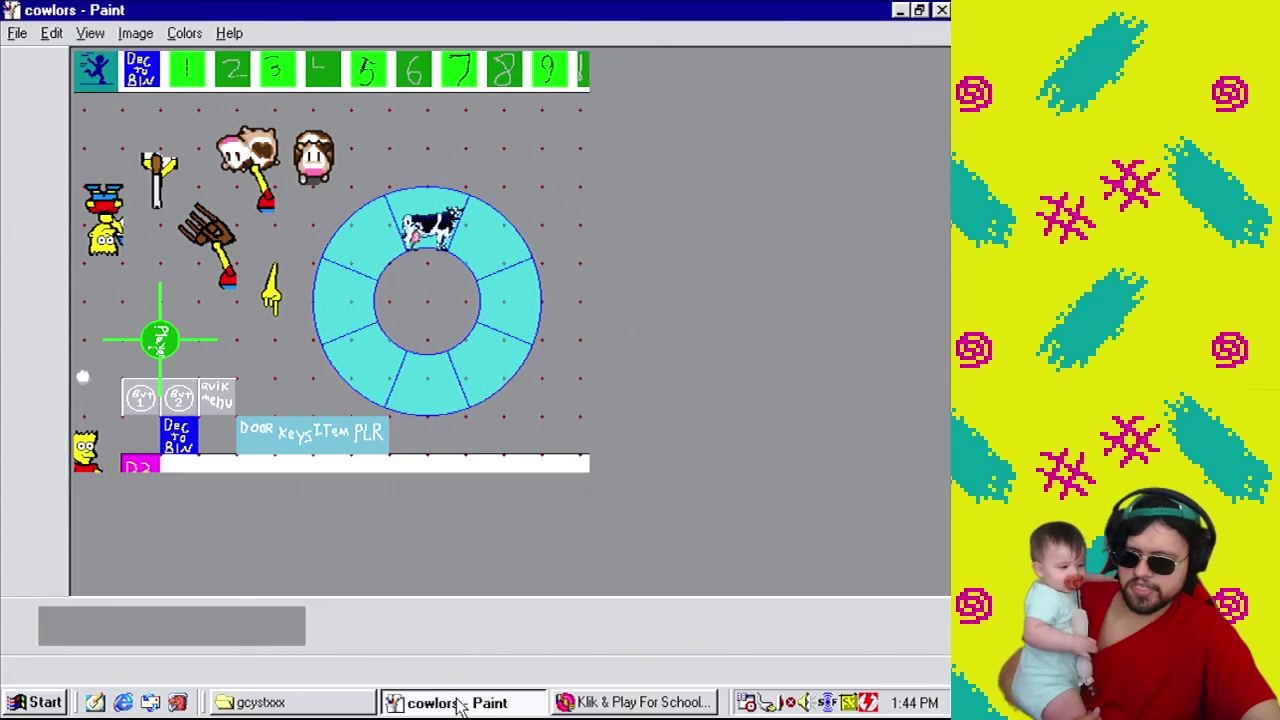
click(600, 704)
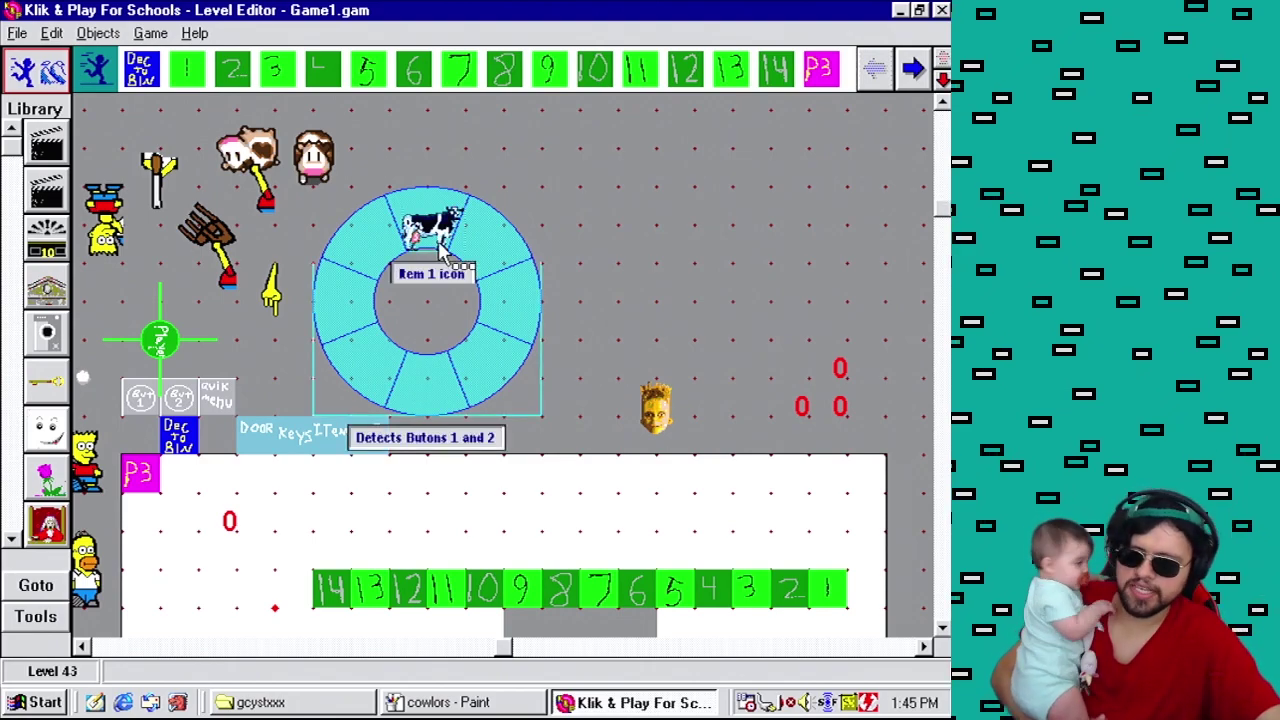
click(941, 515)
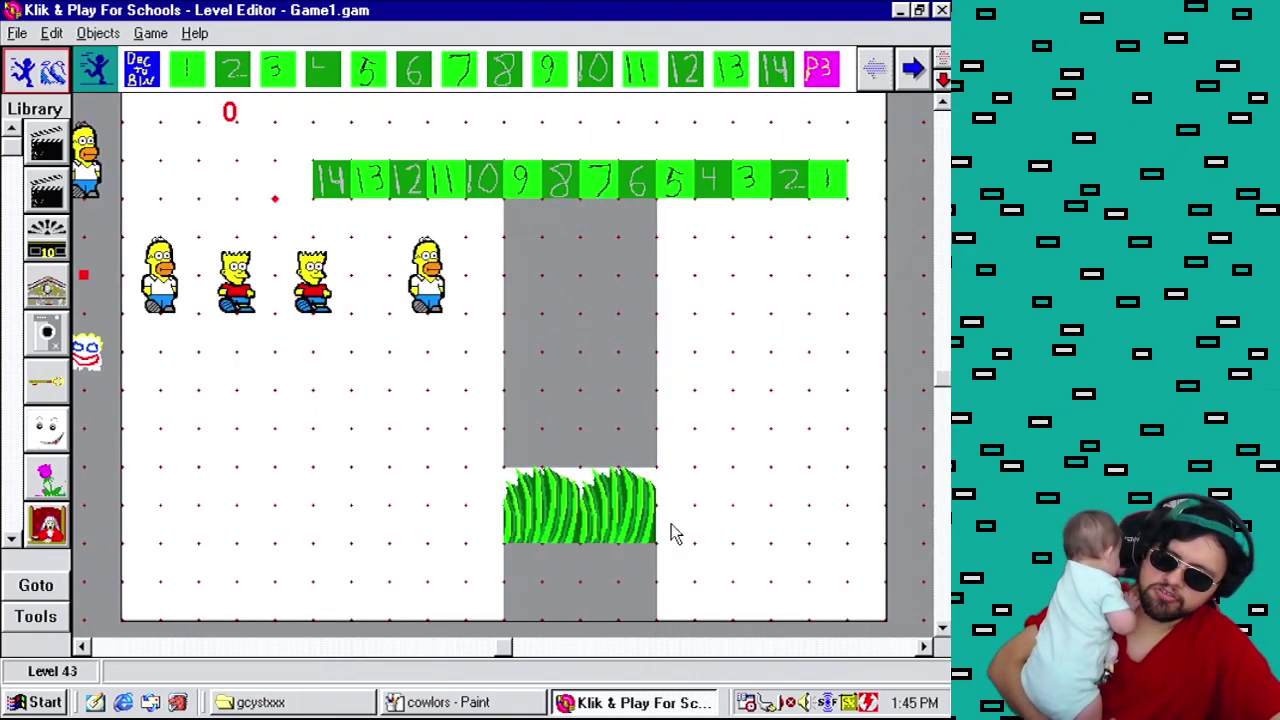
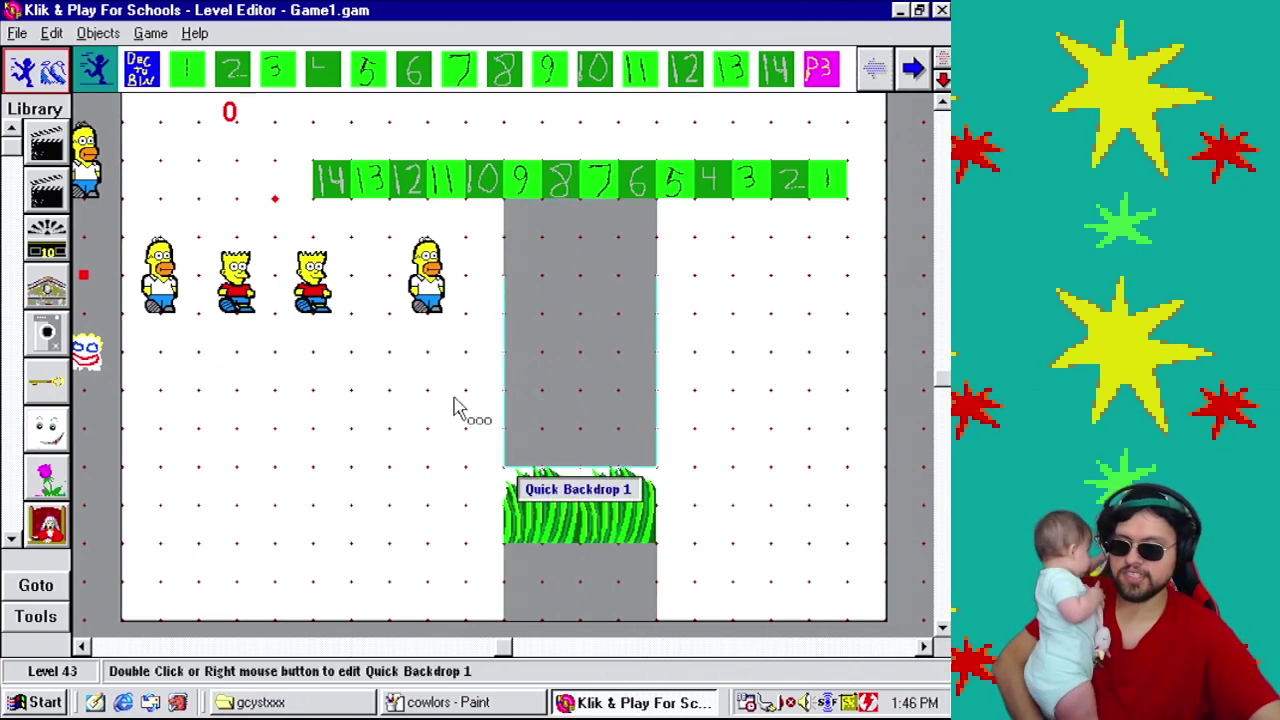
Clear the desktop by minimizing the game editor and the gcystxxx folder and closing the cowlors image in Paint.
click(899, 10)
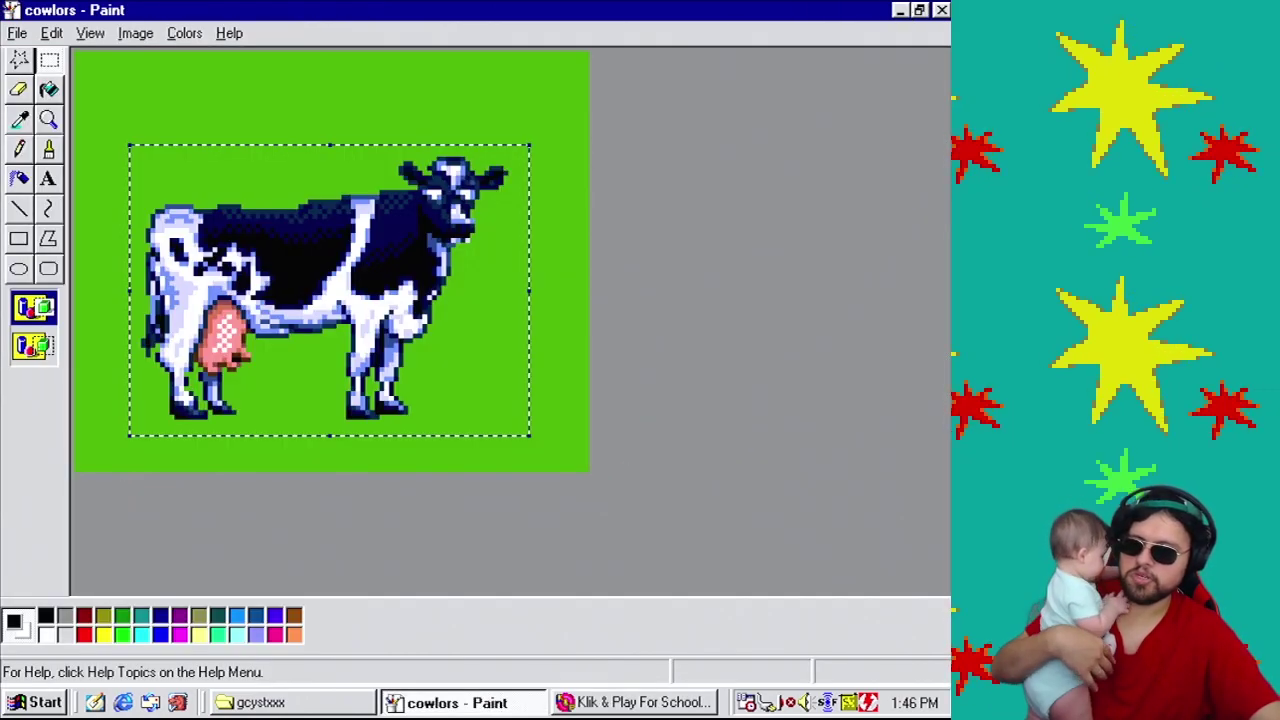
click(941, 10)
click(486, 383)
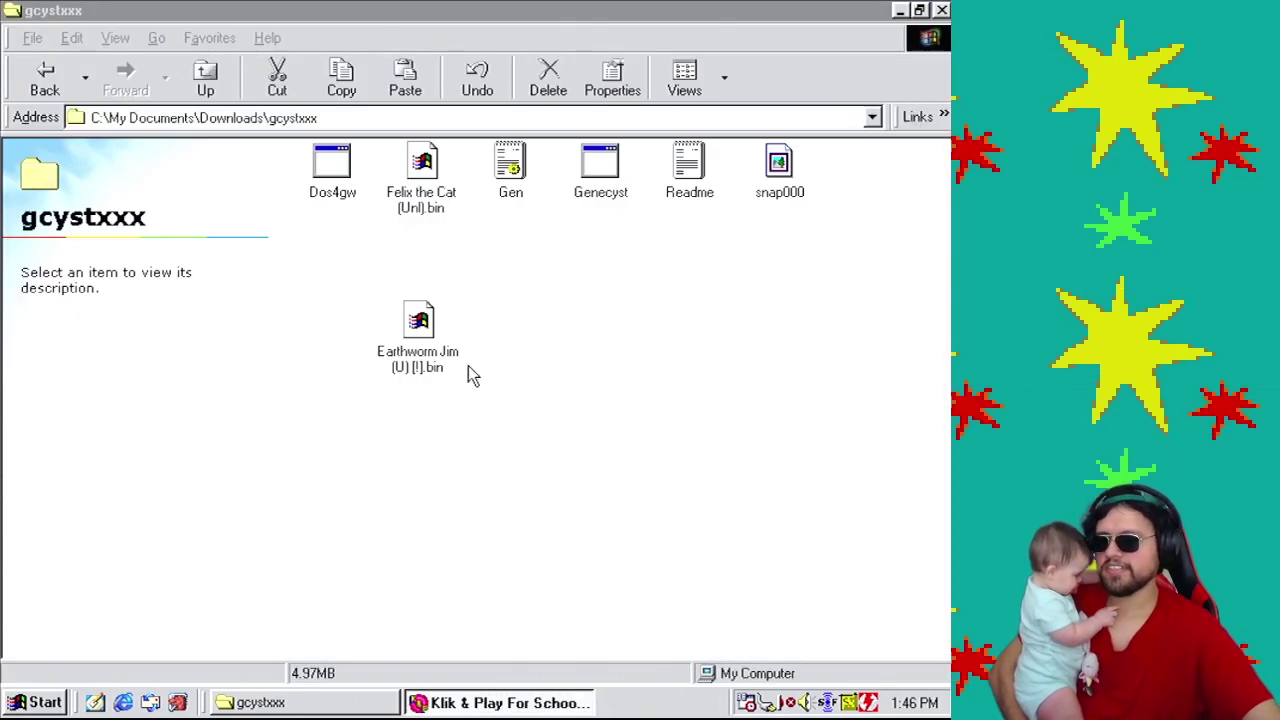
click(941, 10)
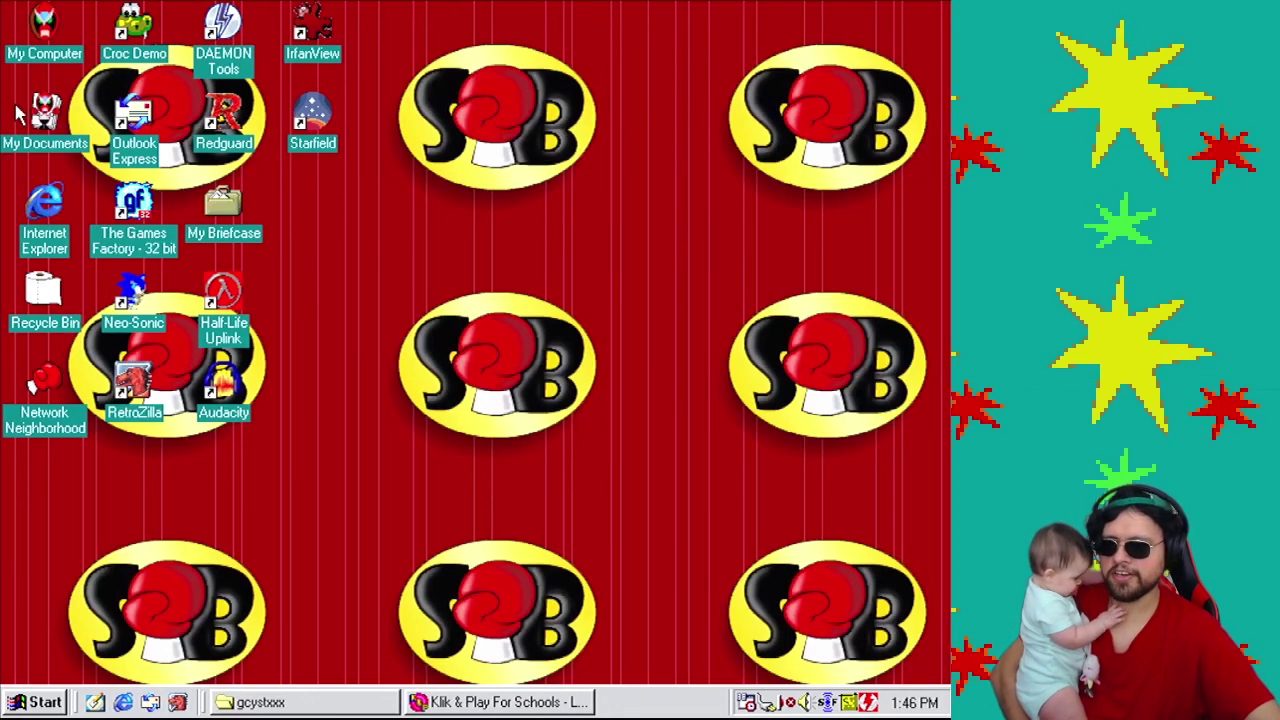
Switch to the RetroZilla browser and open images.google.com.
double_click(140, 396)
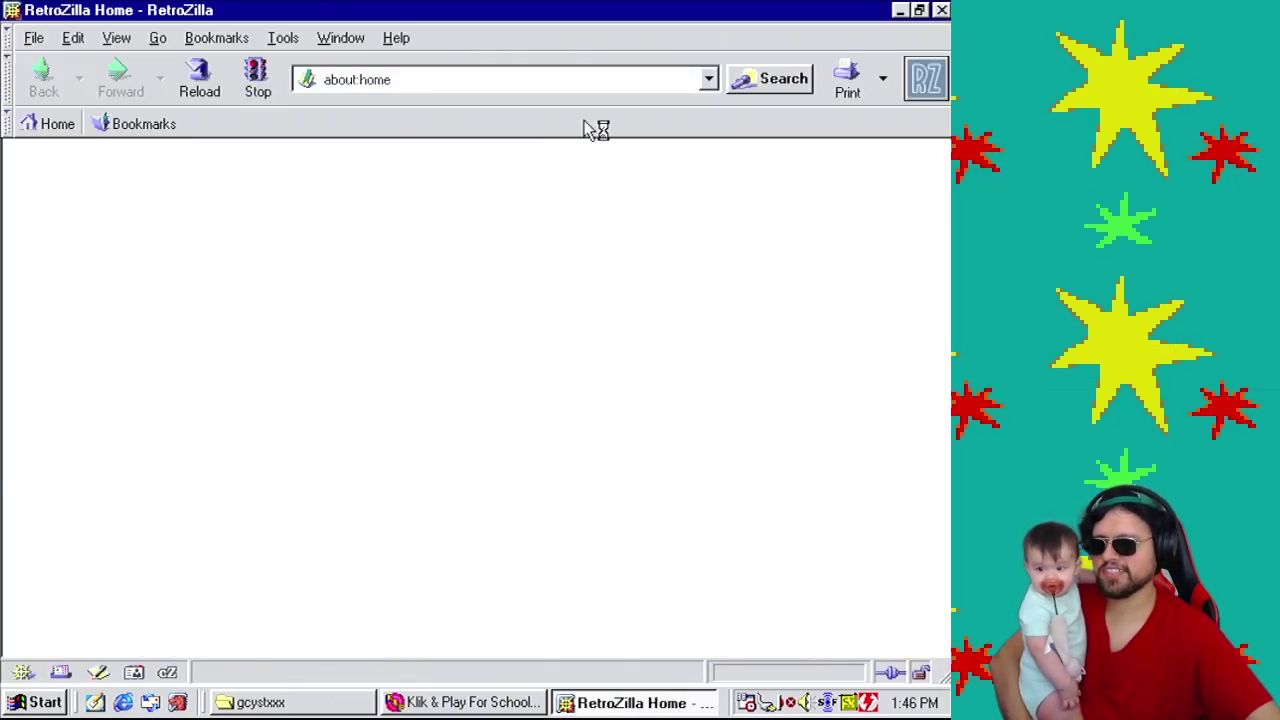
click(566, 80)
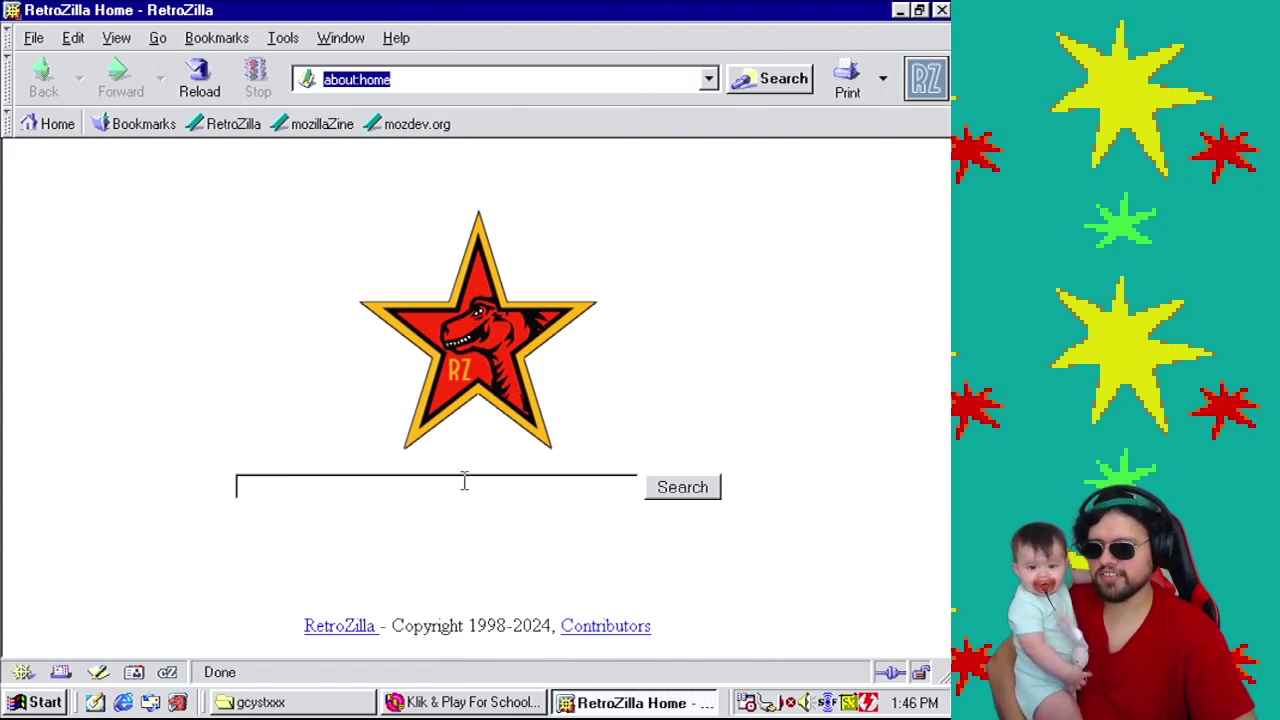
text(im)
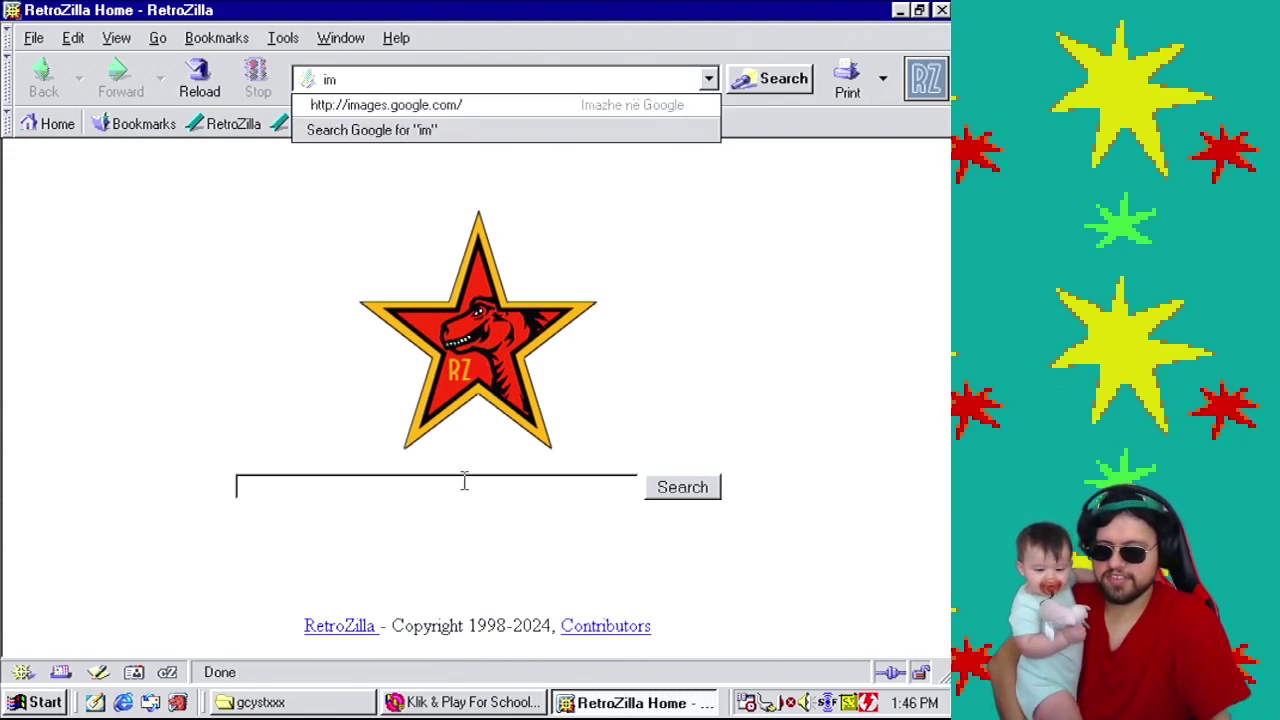
key(Down)
key(Return)
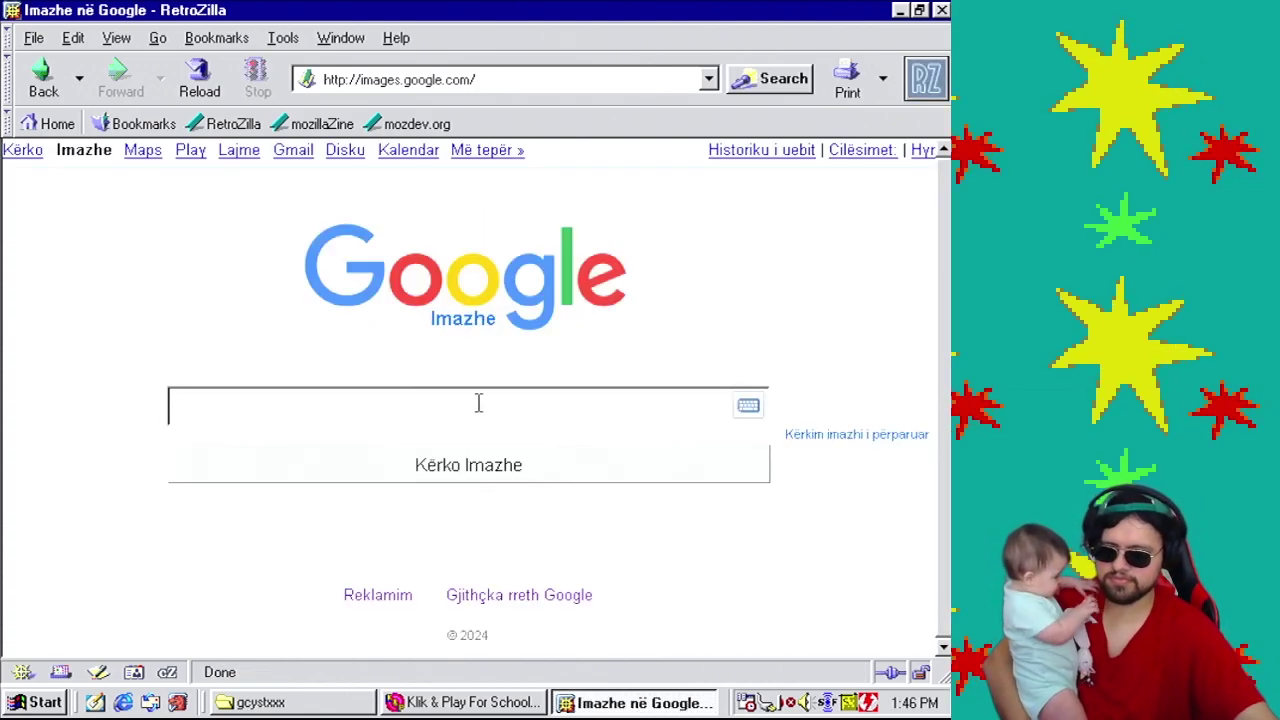
Search Google Images for "flaming moe" and look through the pictures for a usable drink image.
text(f)
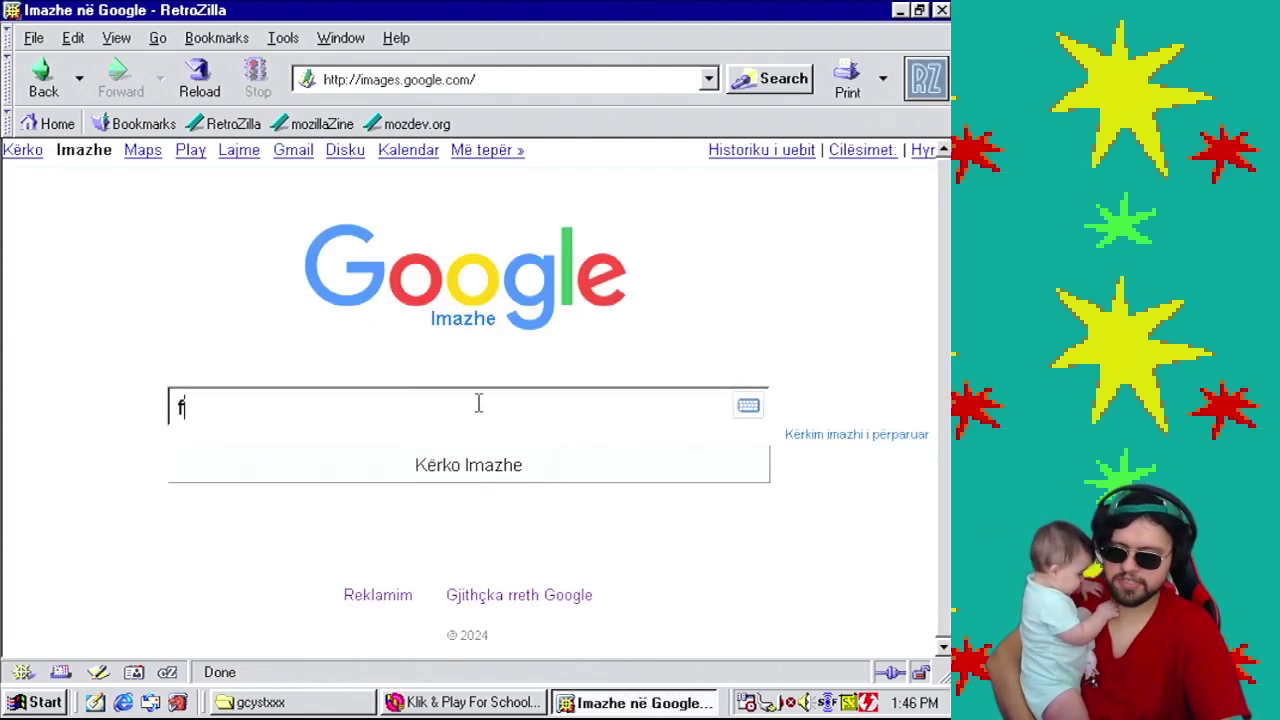
text(laming moe)
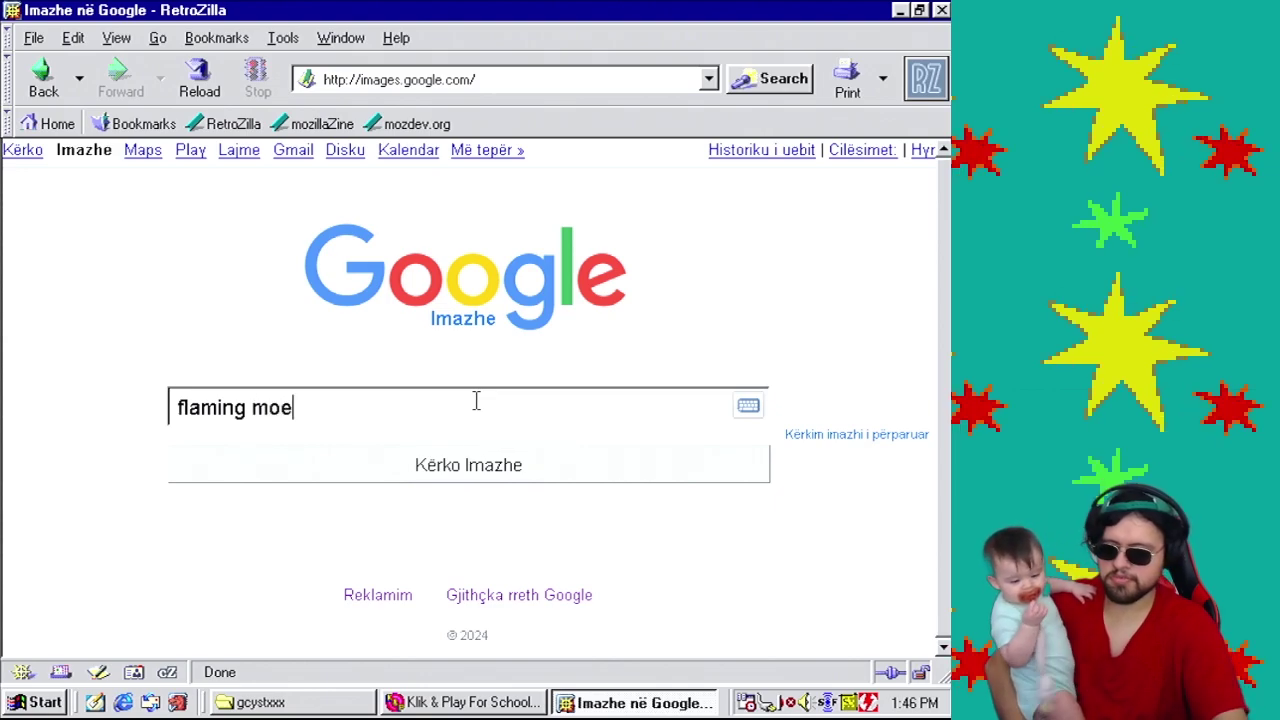
key(Return)
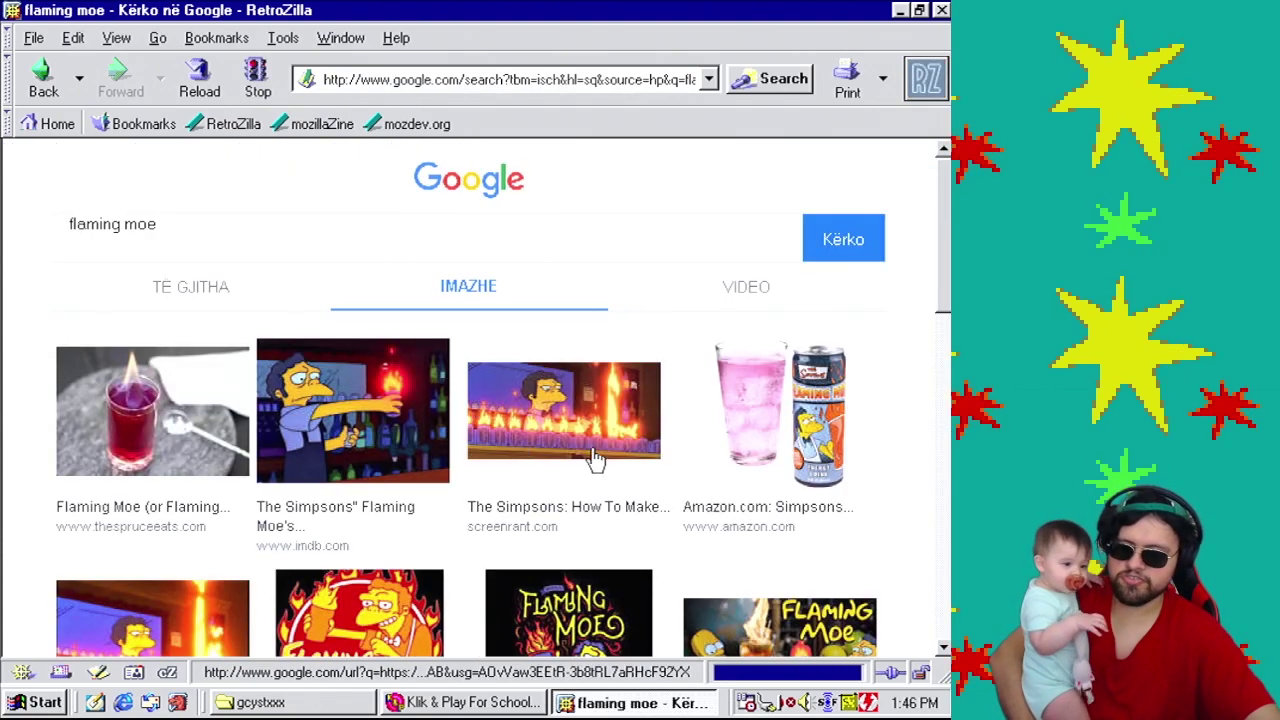
scroll(467, 397, down, 6)
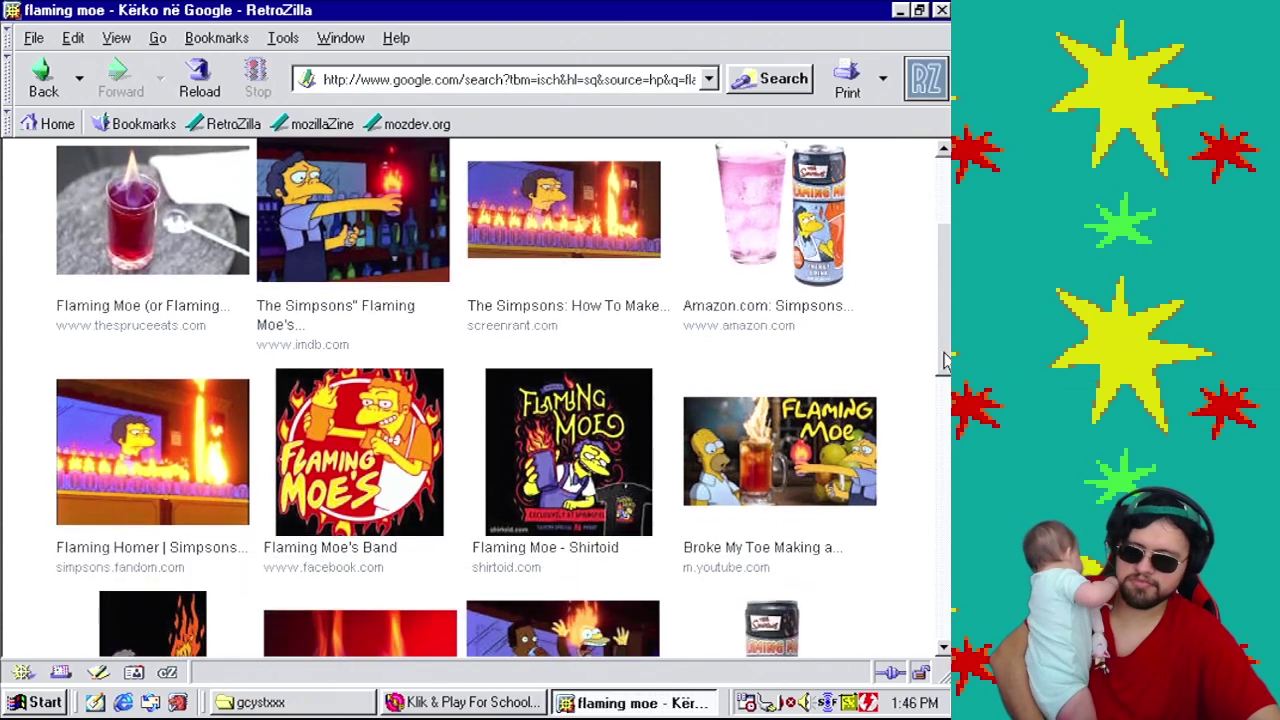
scroll(467, 397, down, 2)
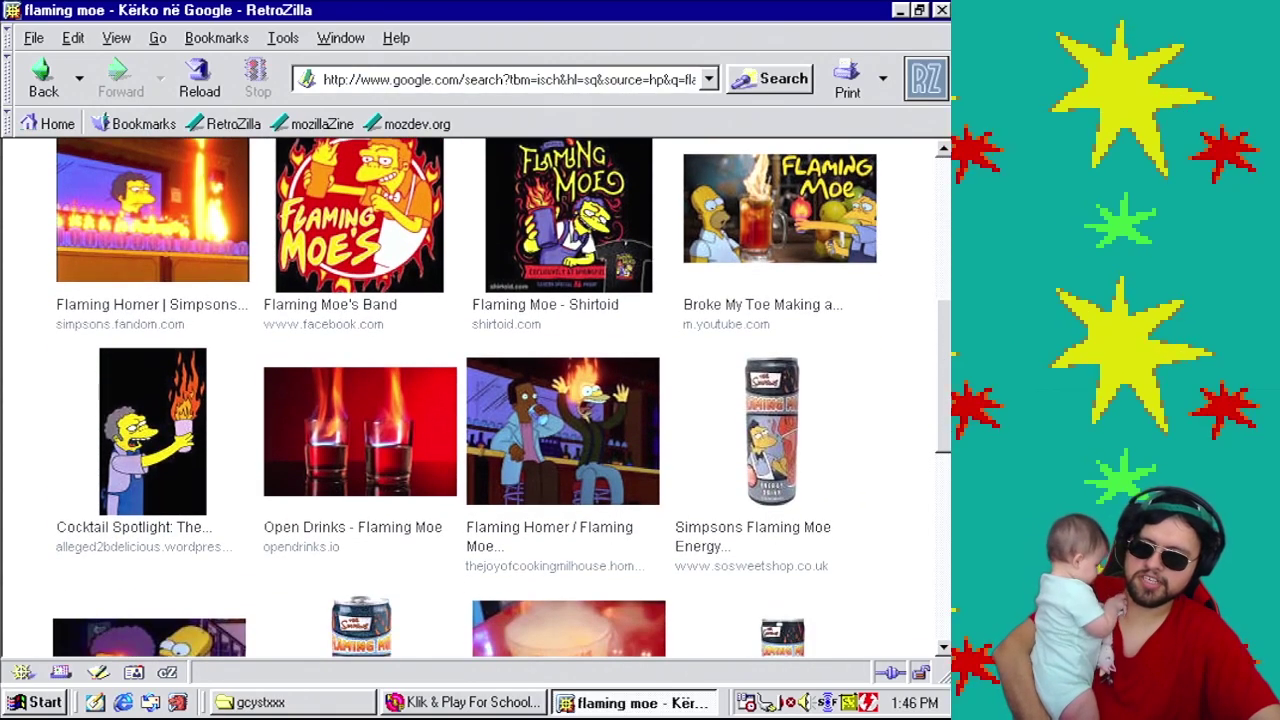
scroll(467, 397, down, 3)
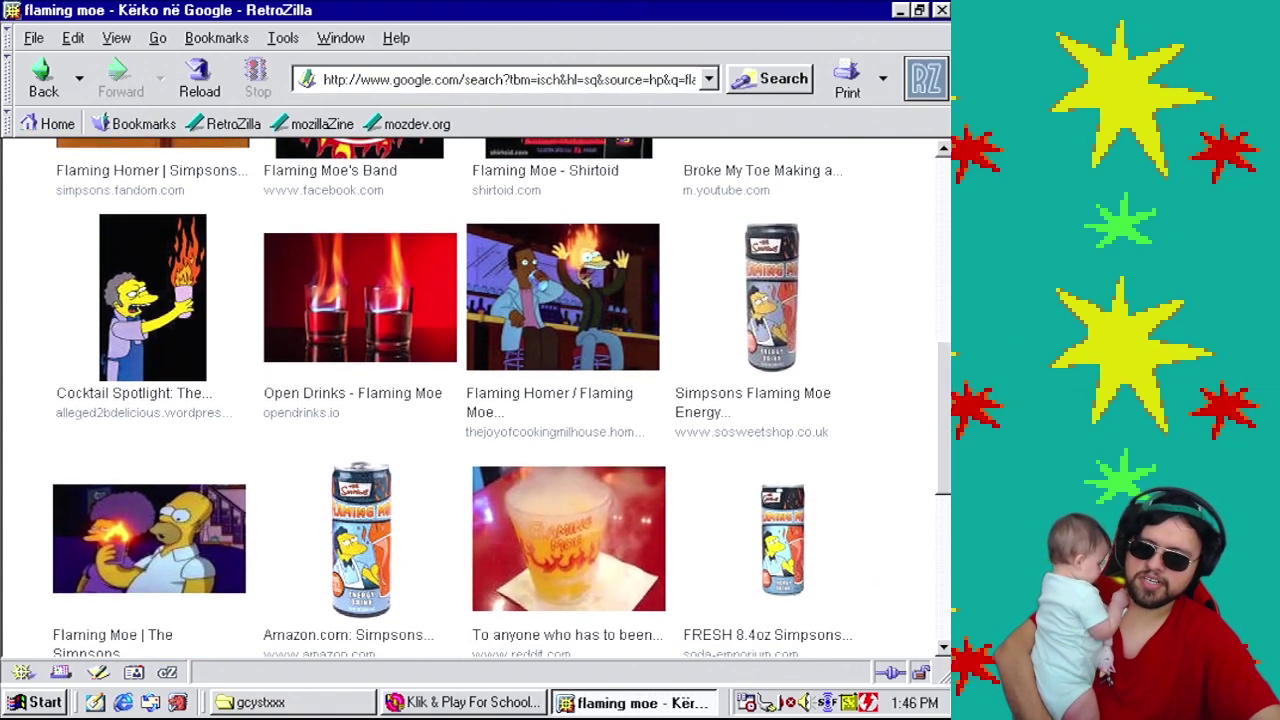
scroll(778, 440, up, 2)
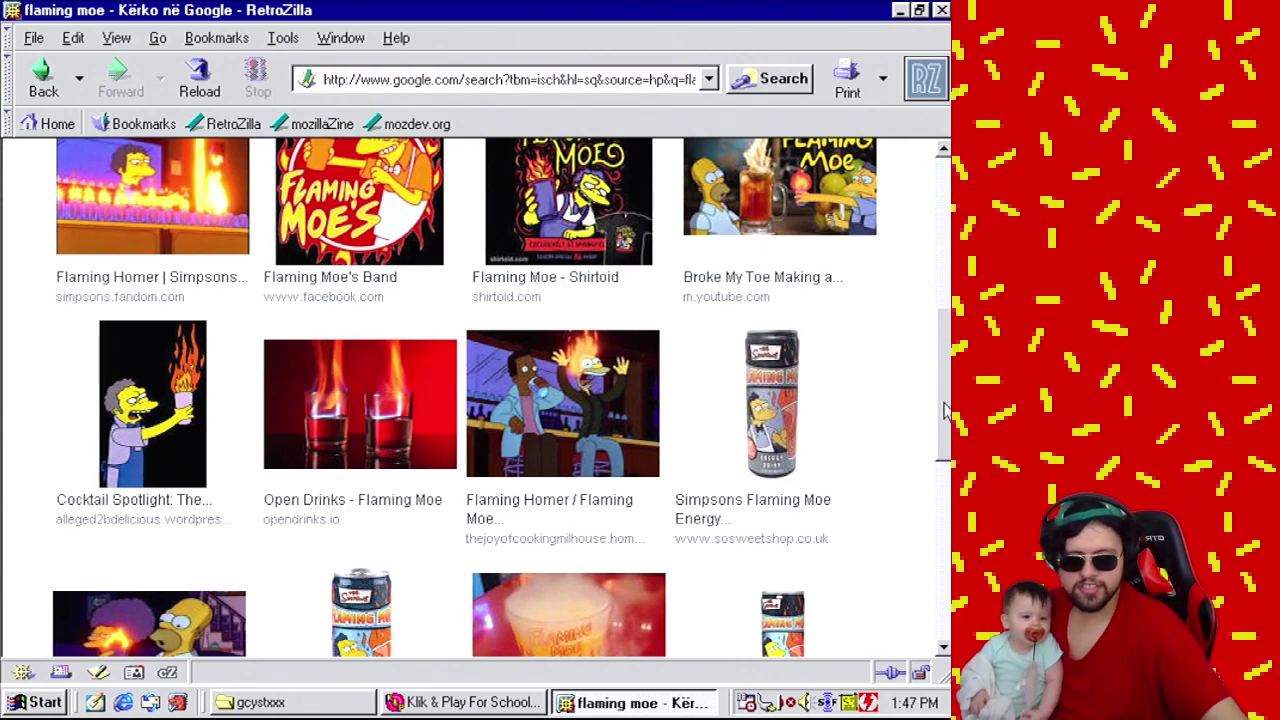
scroll(476, 400, down, 3)
scroll(476, 400, up, 10)
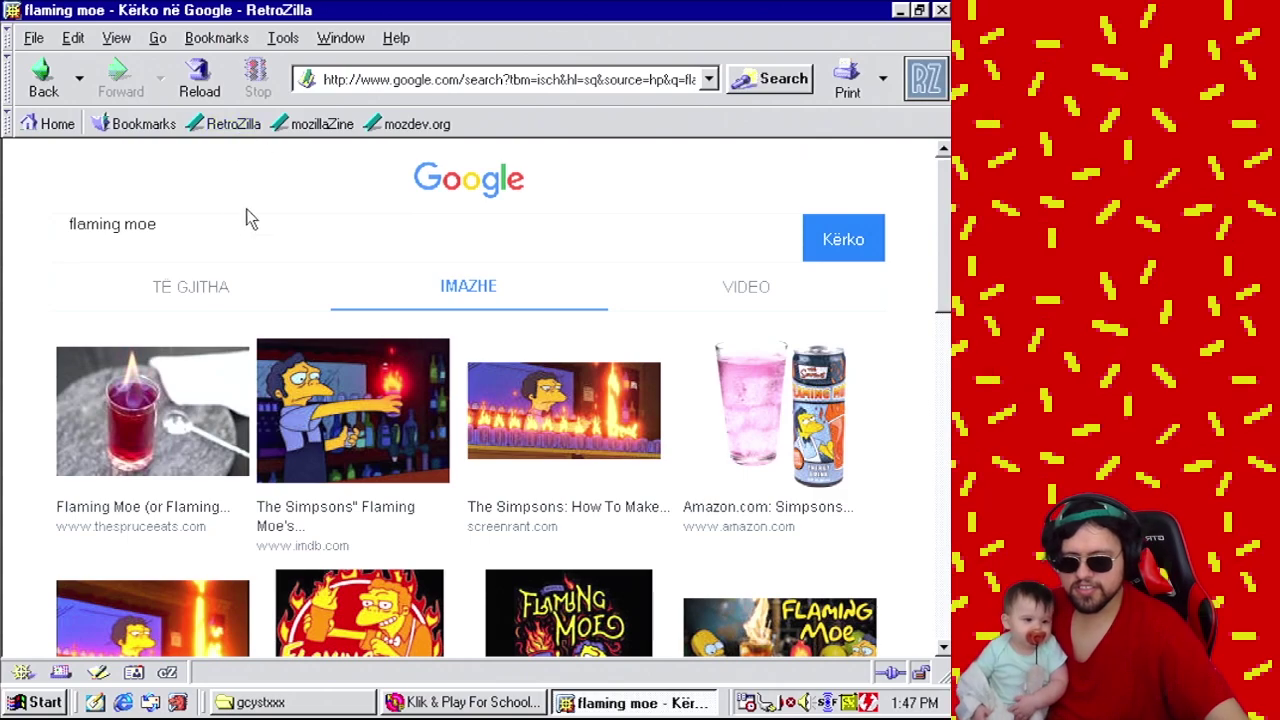
Search the images for "homer exploding soda" instead and look through the pictures.
drag(245, 222, 6, 224)
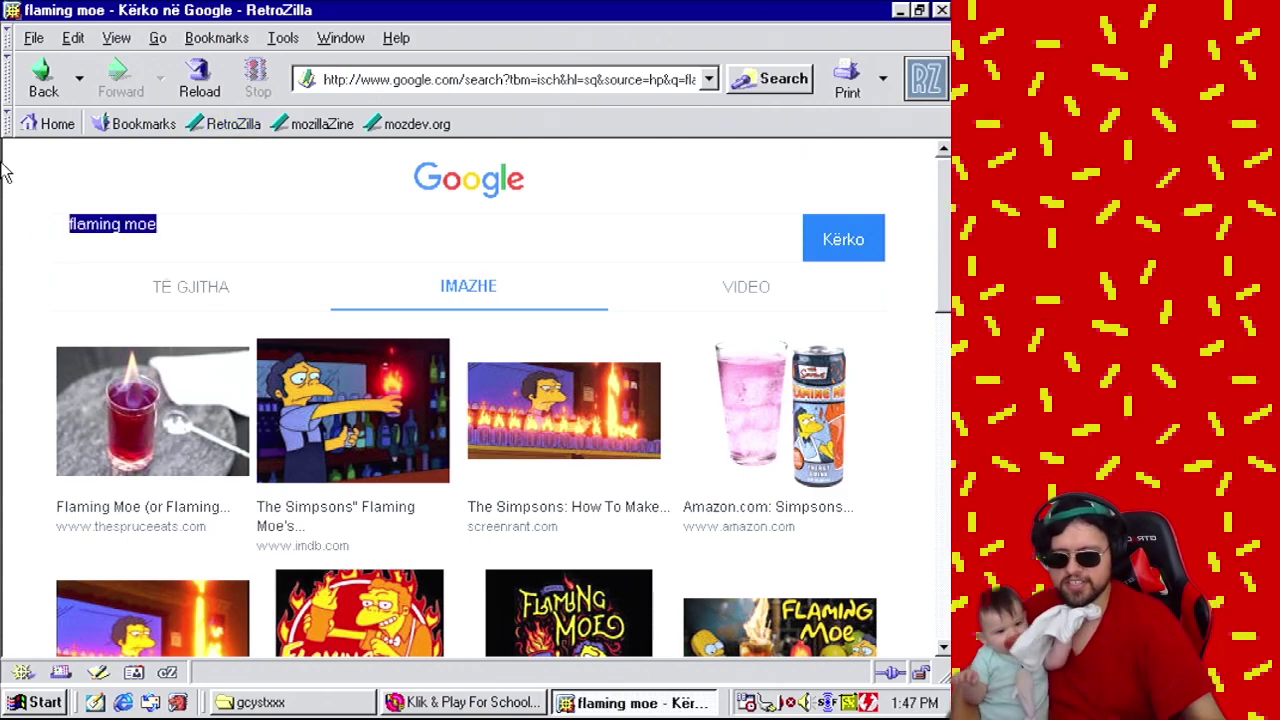
text(er ex)
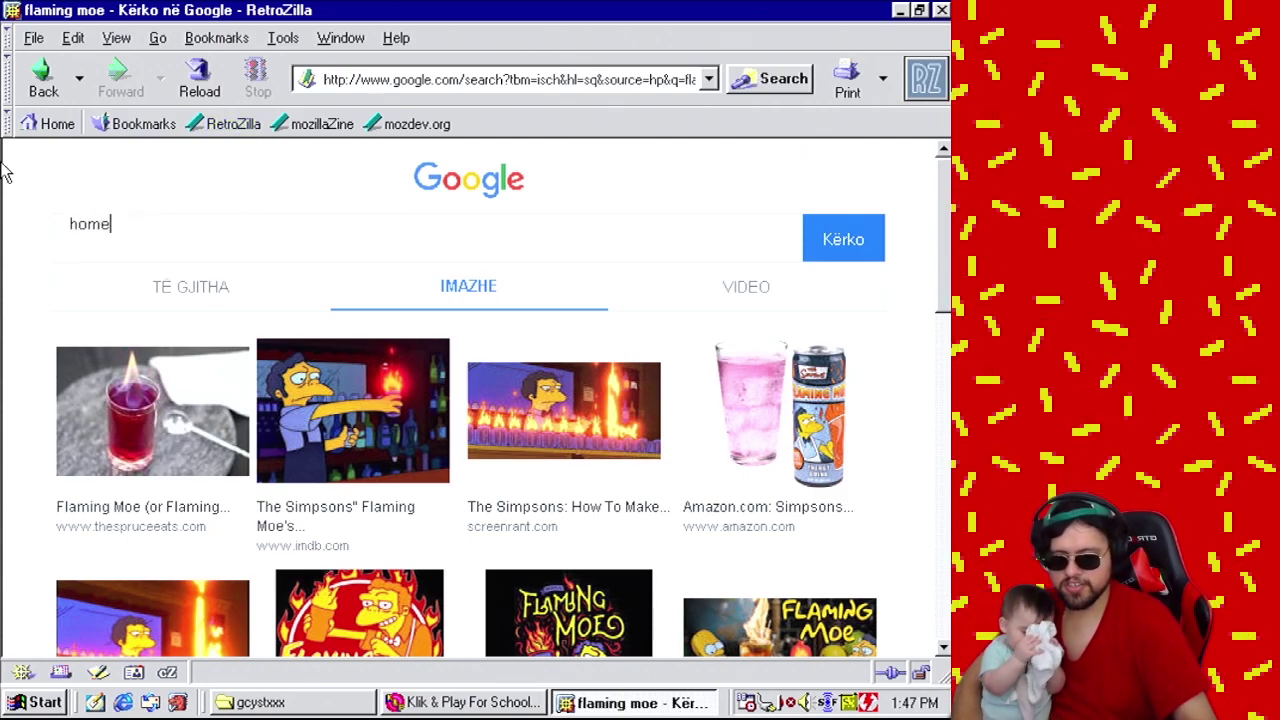
text(plo)
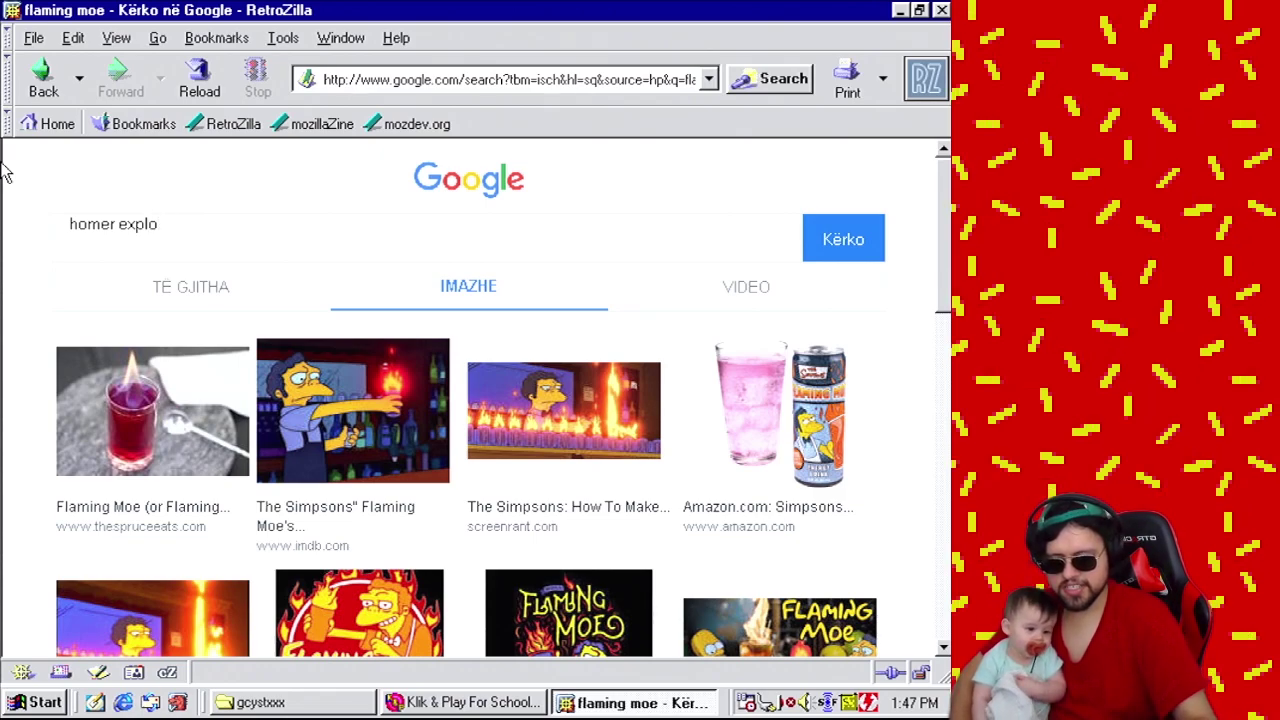
text(ding soda)
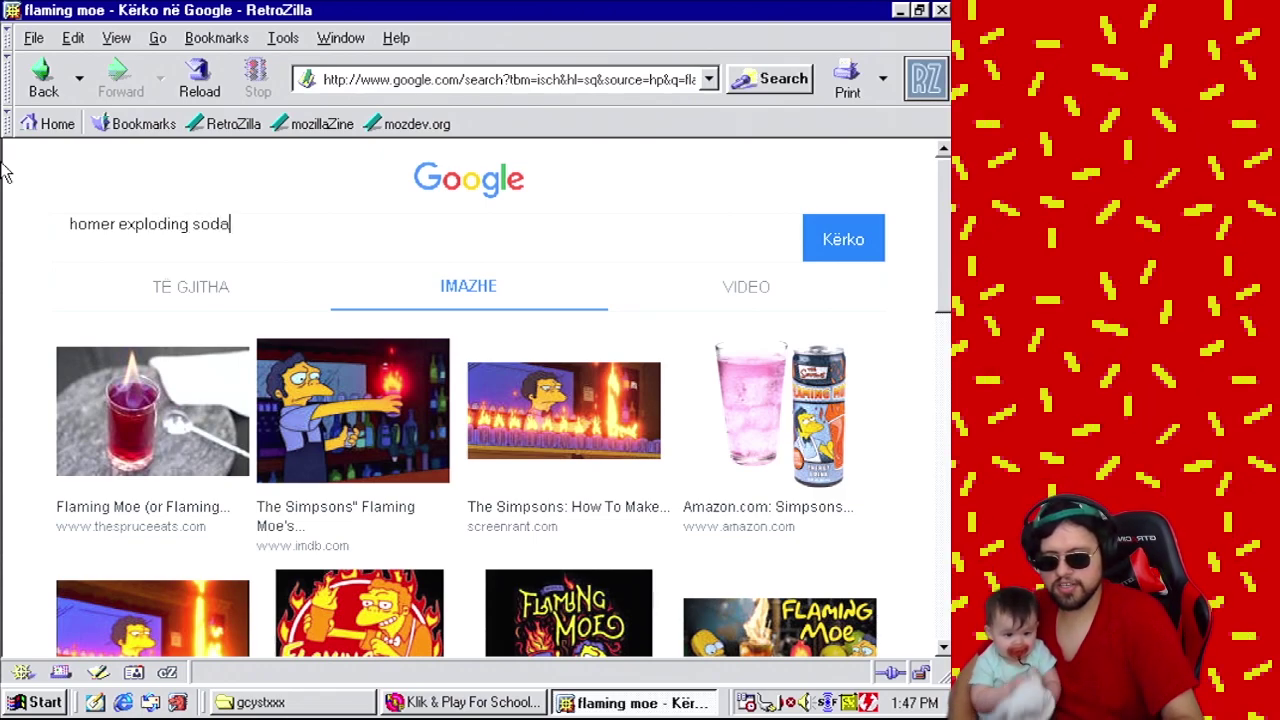
key(Return)
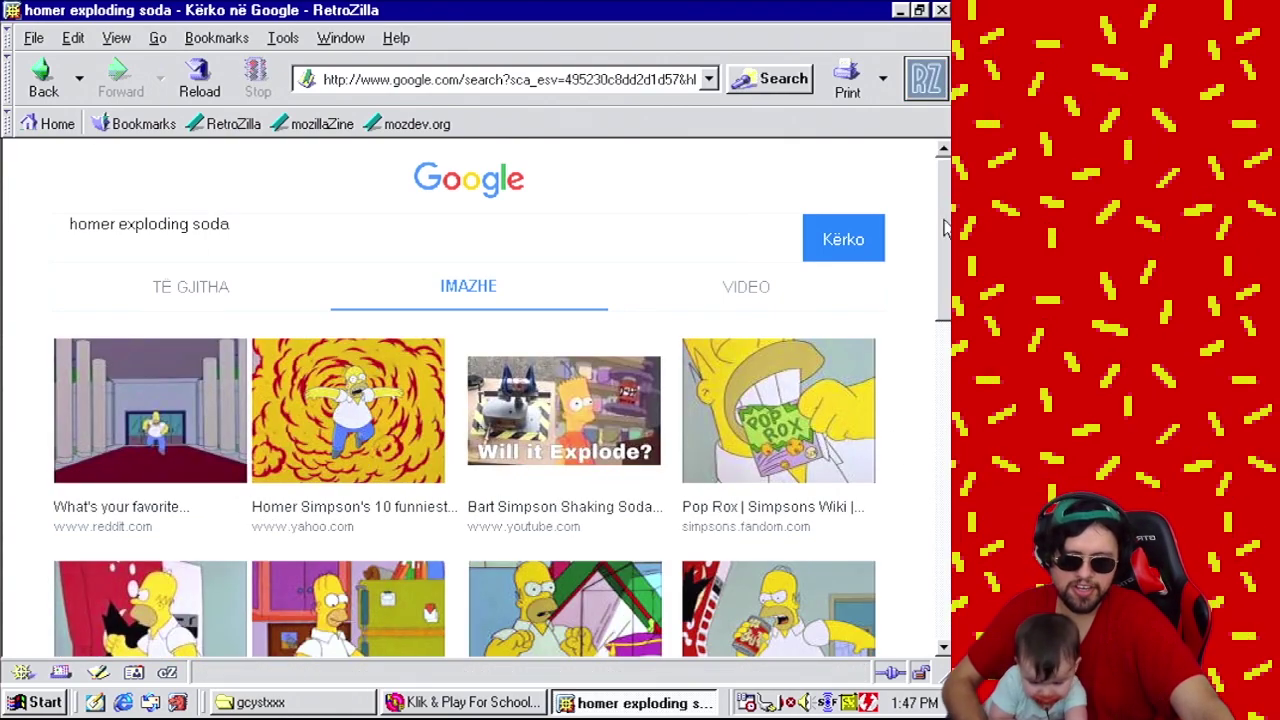
scroll(820, 470, down, 1)
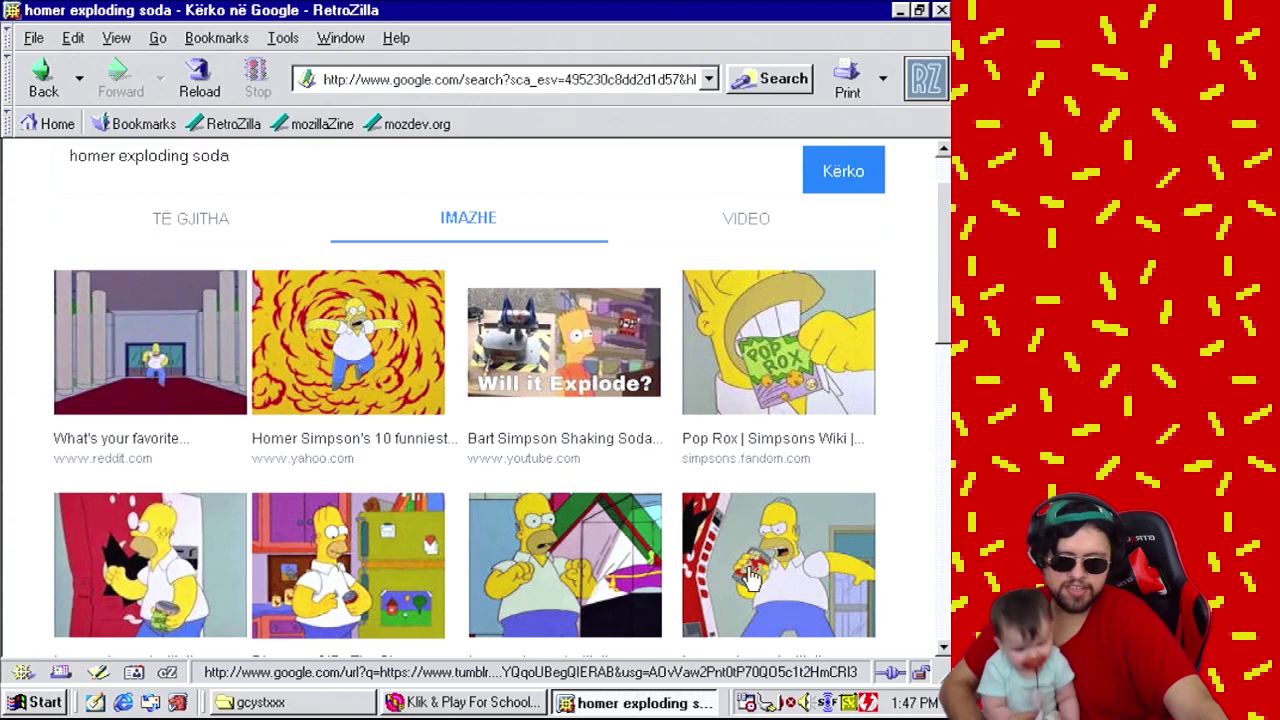
drag(940, 303, 932, 421)
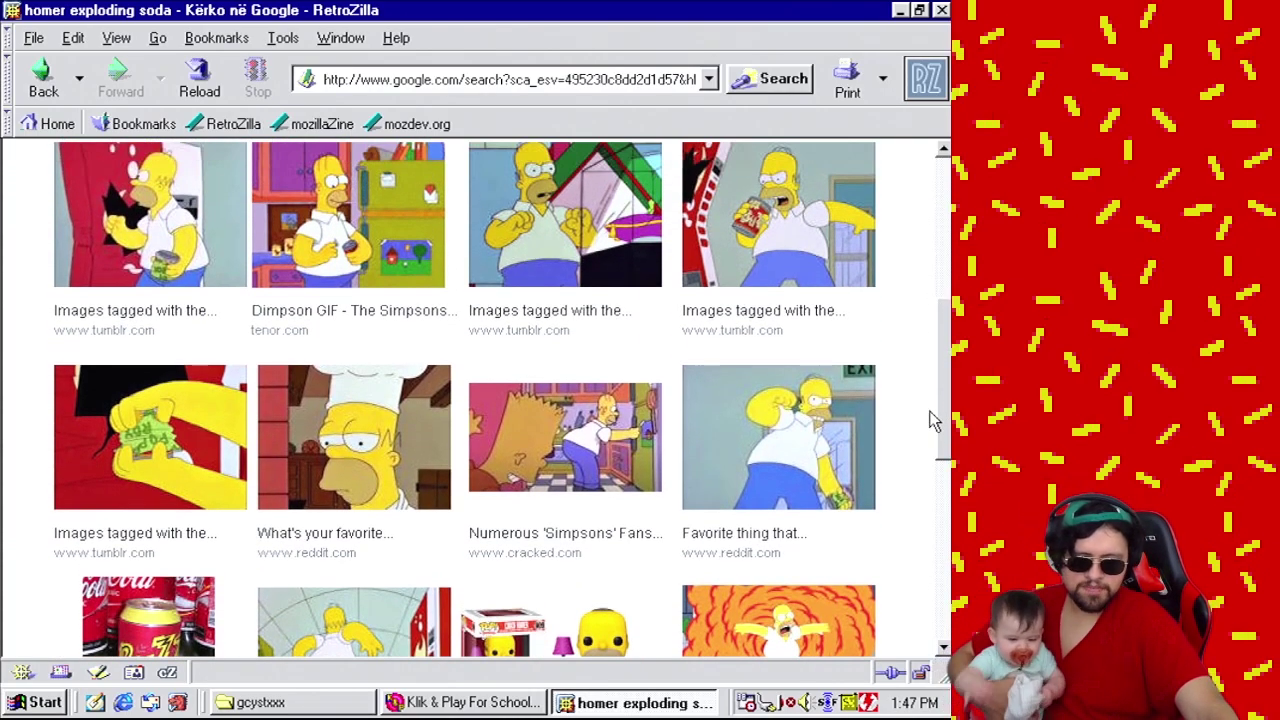
scroll(932, 421, up, 5)
scroll(637, 334, up, 2)
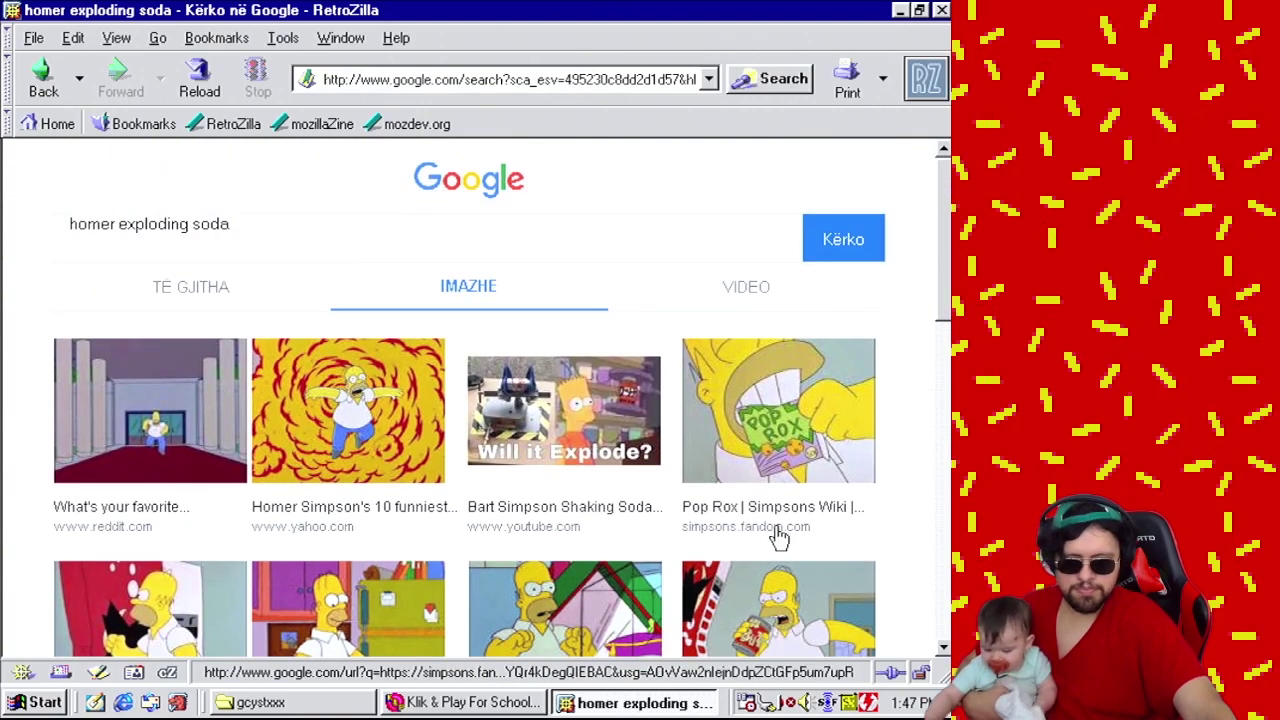
Open the Pop Rox page on the Simpsons Wiki and read its description of the candy.
click(783, 532)
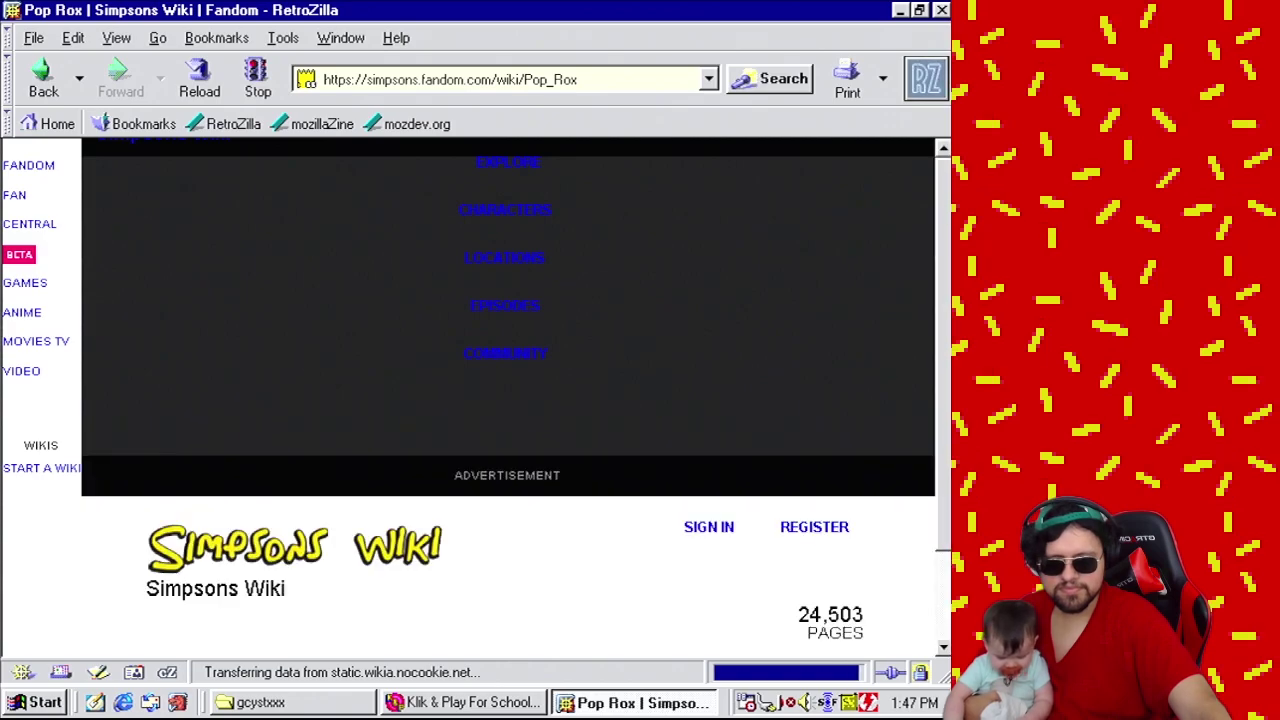
scroll(508, 400, down, 2)
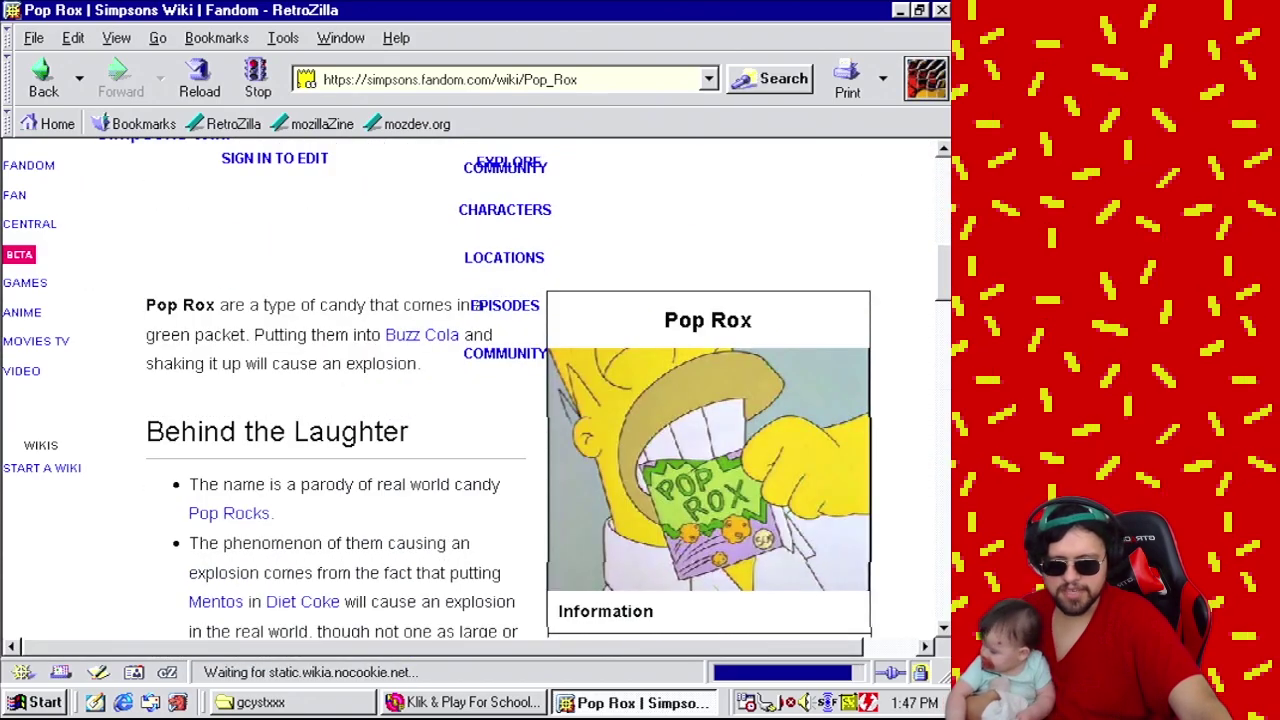
mouse_move(948, 300)
mouse_down()
mouse_move(948, 340)
mouse_move(948, 272)
mouse_move(946, 354)
mouse_move(943, 293)
mouse_up()
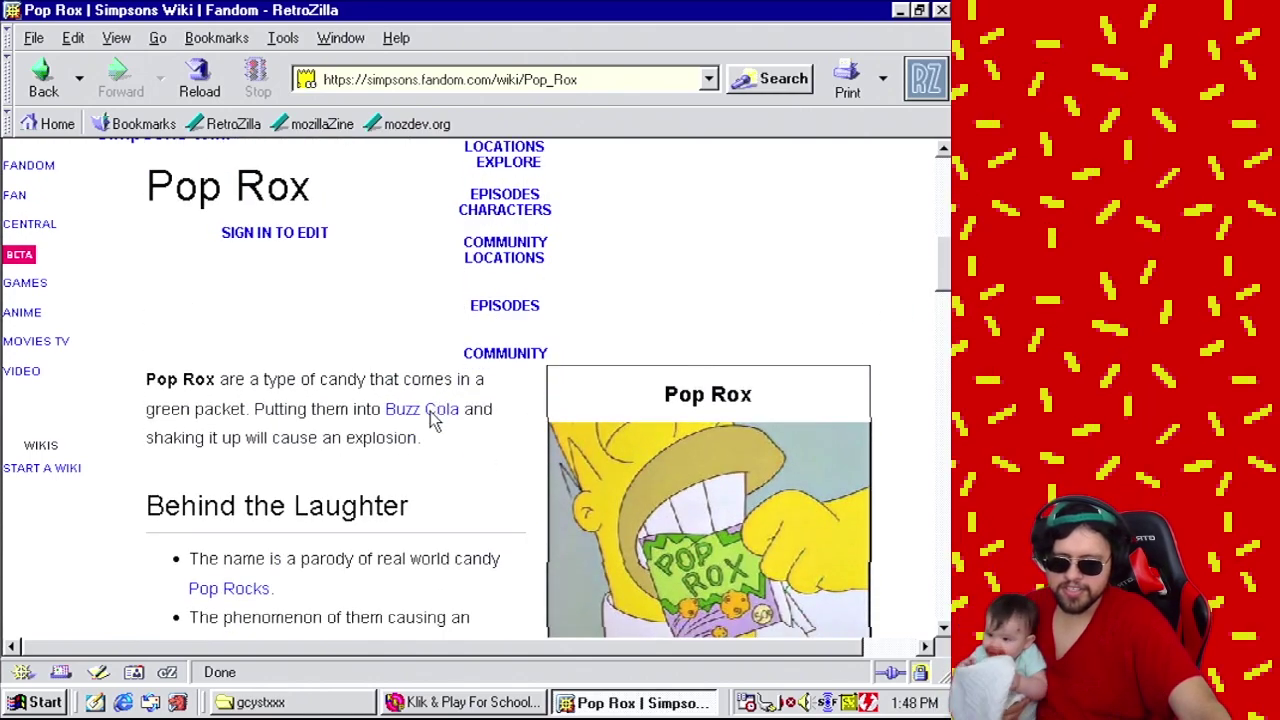
drag(945, 287, 945, 277)
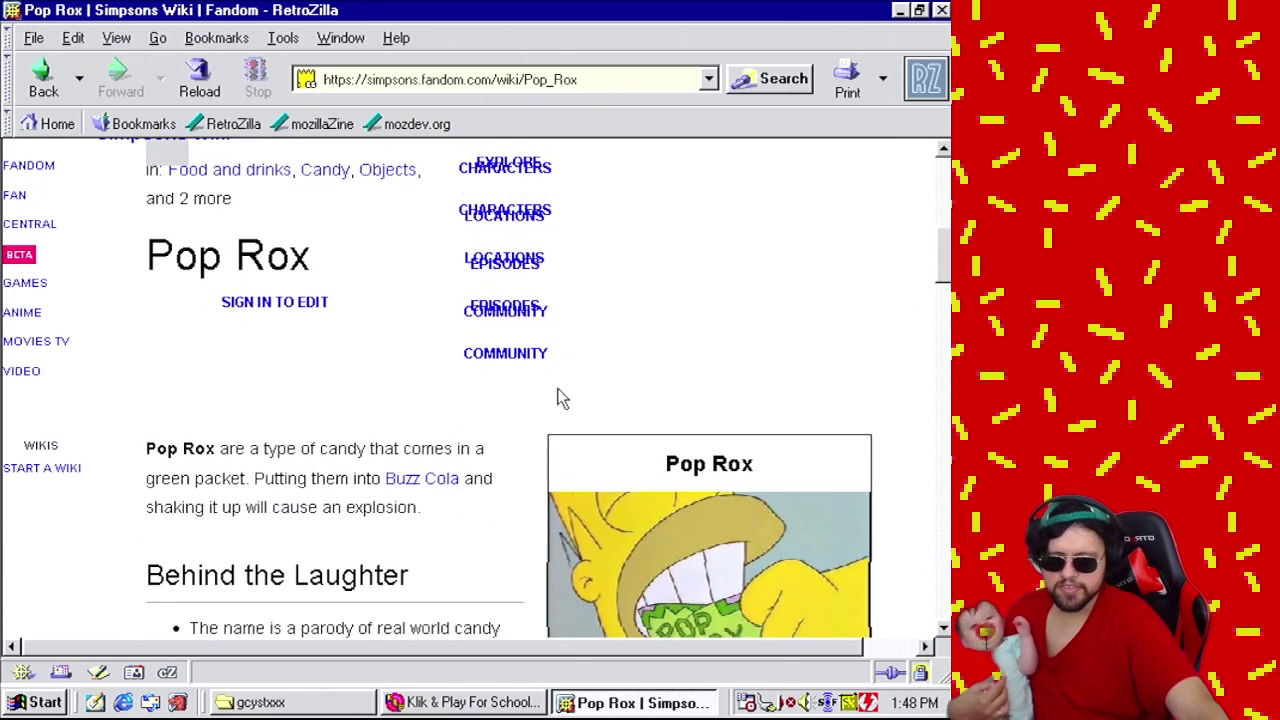
Open the linked Buzz Cola article and look through its contents and episode appearances.
click(451, 482)
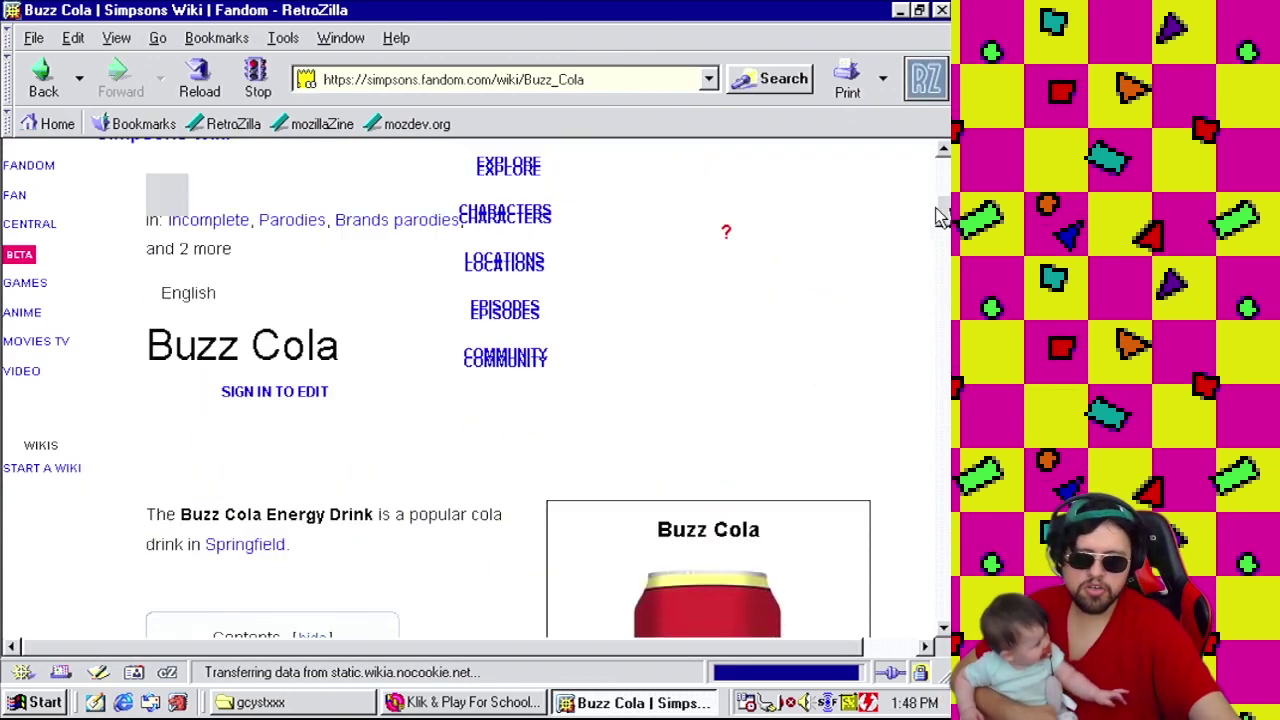
drag(940, 218, 944, 411)
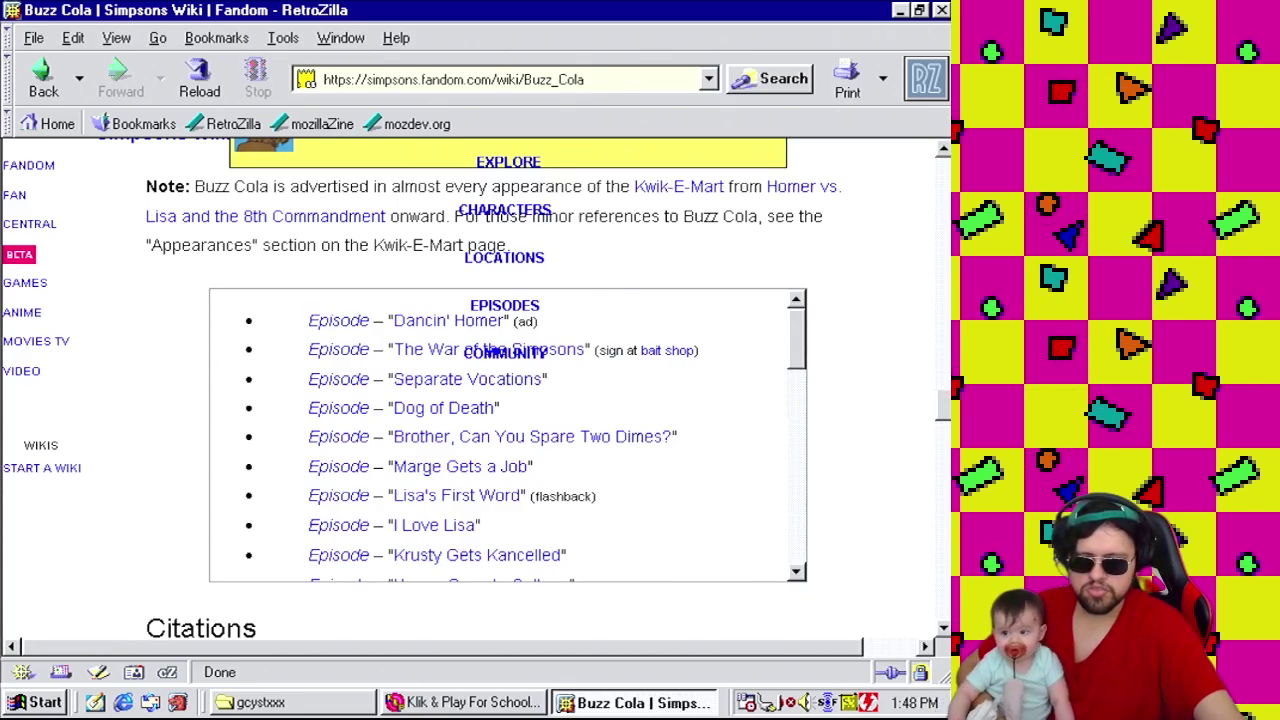
drag(944, 411, 944, 172)
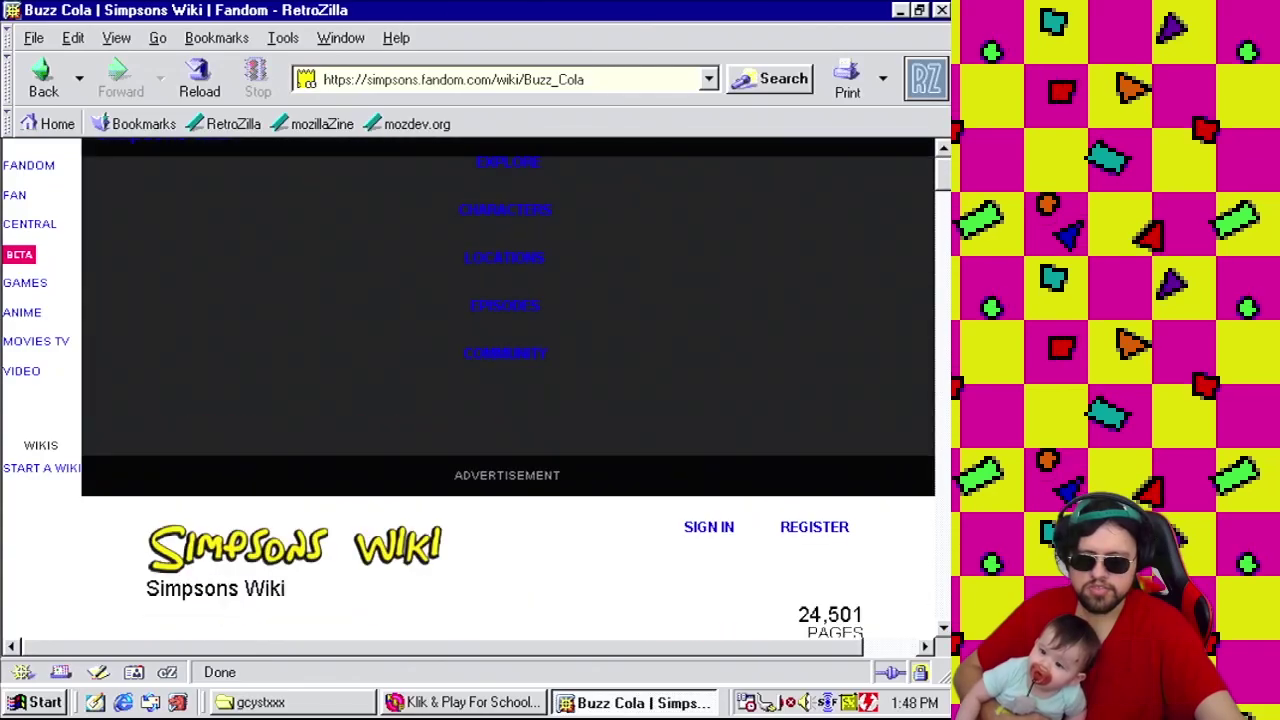
Search Google Images for "buzz cola" and look through the pictures for a usable soda can reference.
click(444, 84)
text(im)
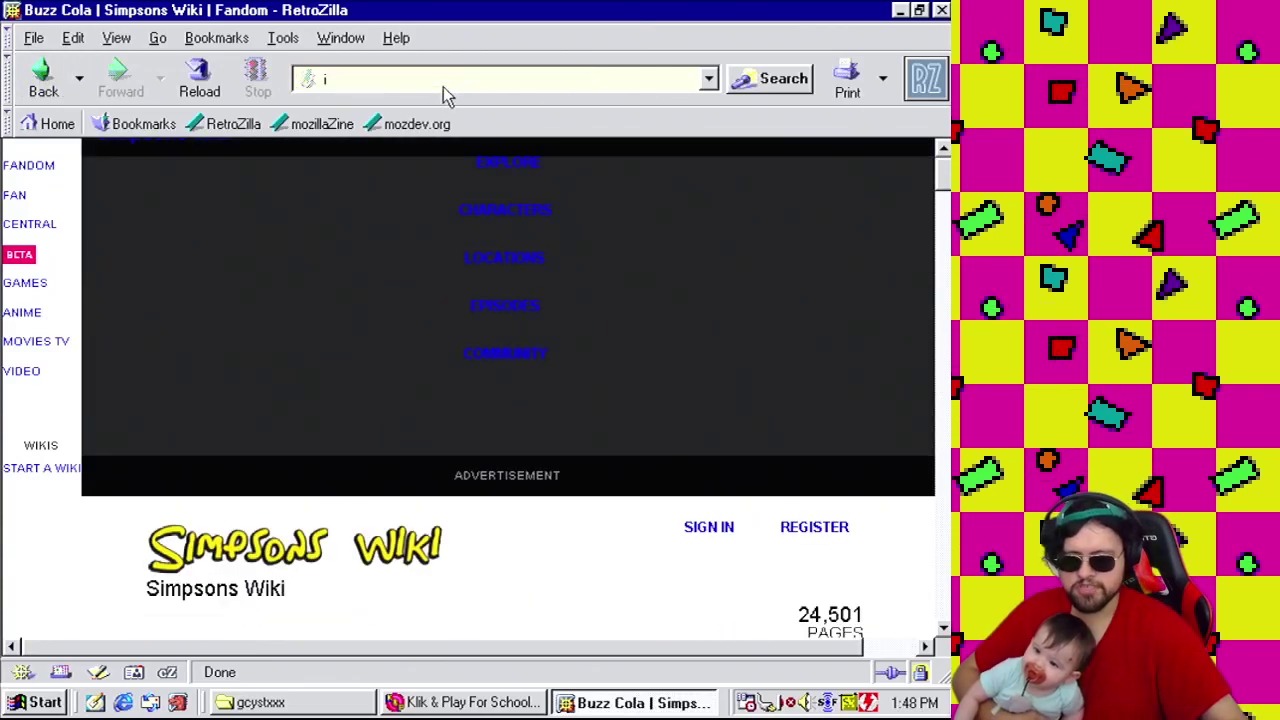
click(447, 103)
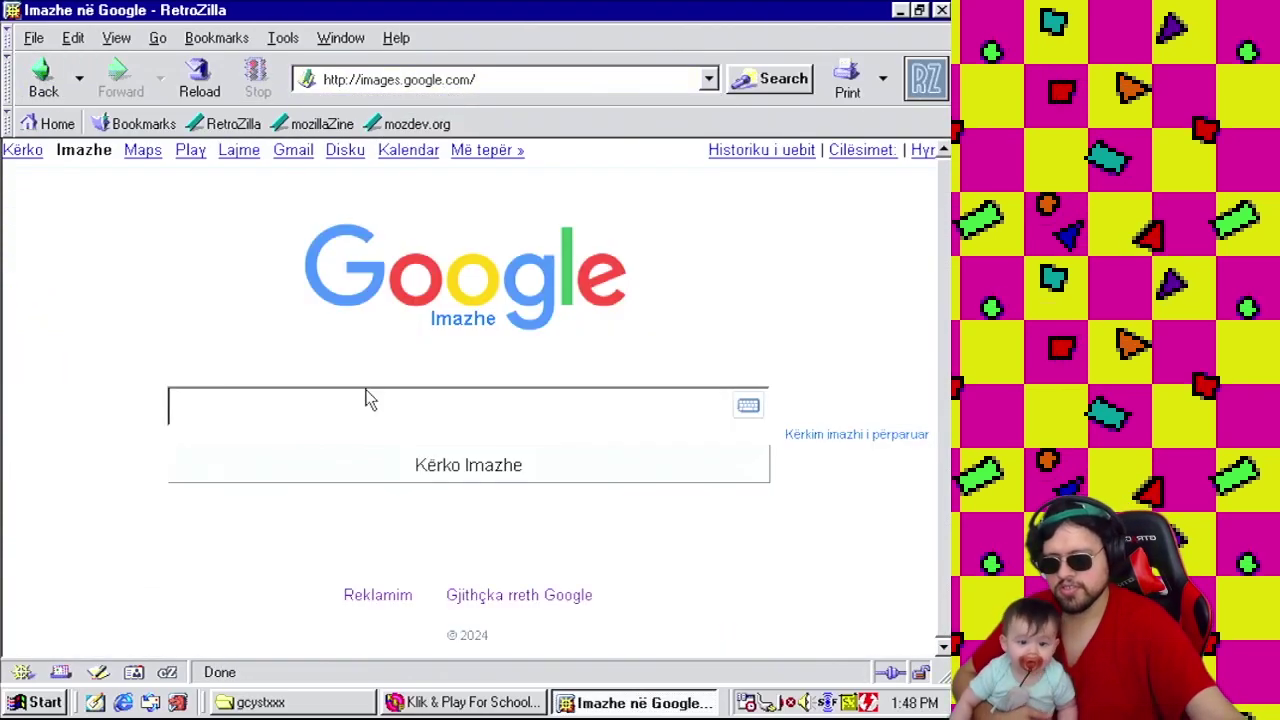
text(b)
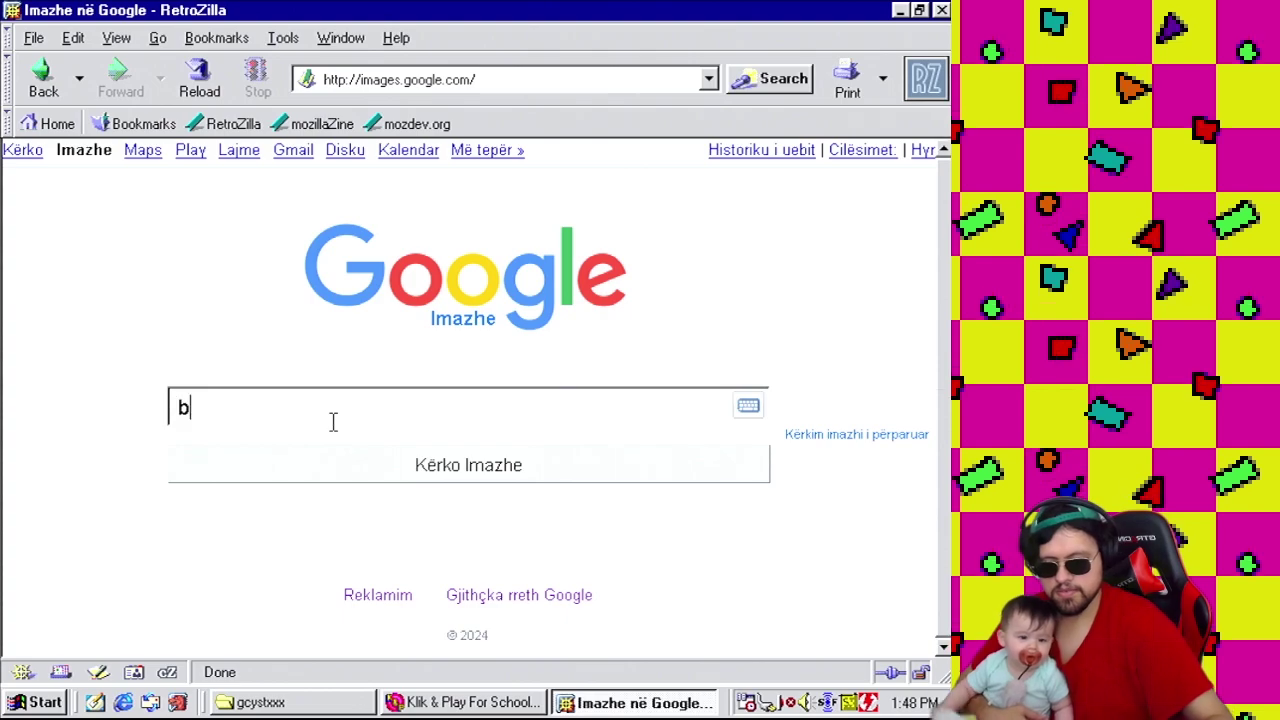
text(uzz )
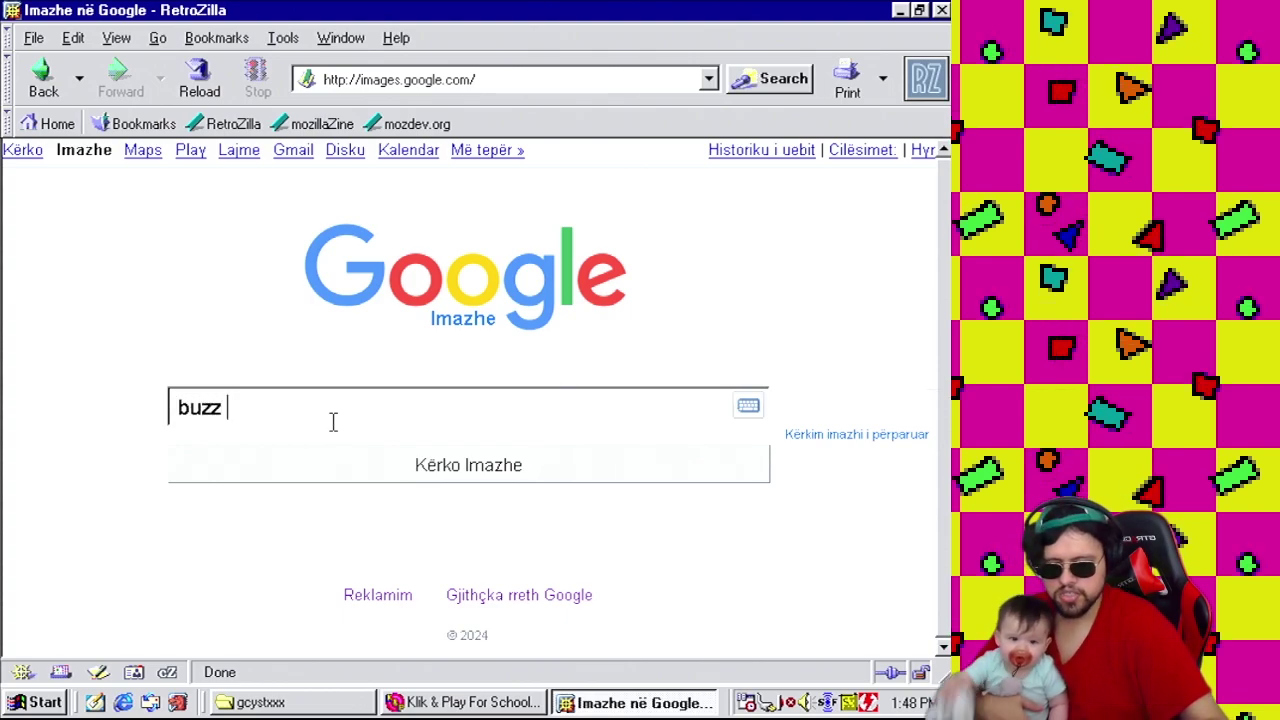
text(cola)
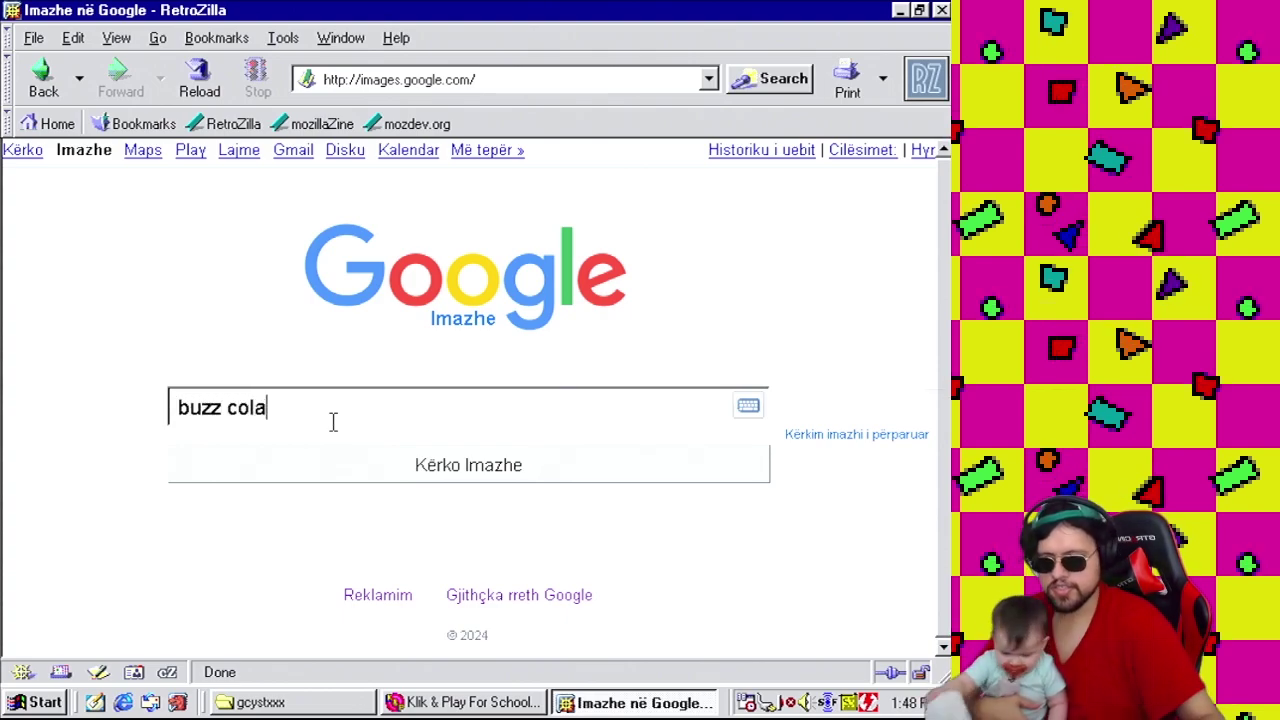
key(Return)
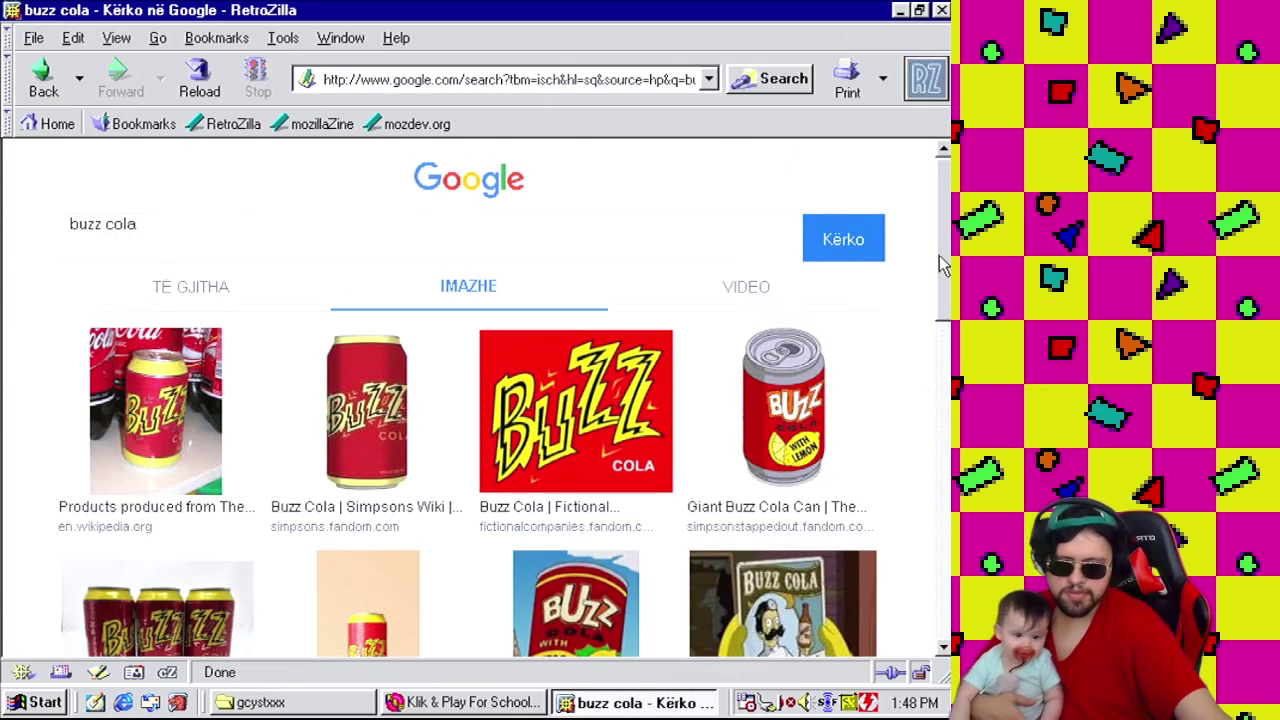
scroll(935, 294, down, 2)
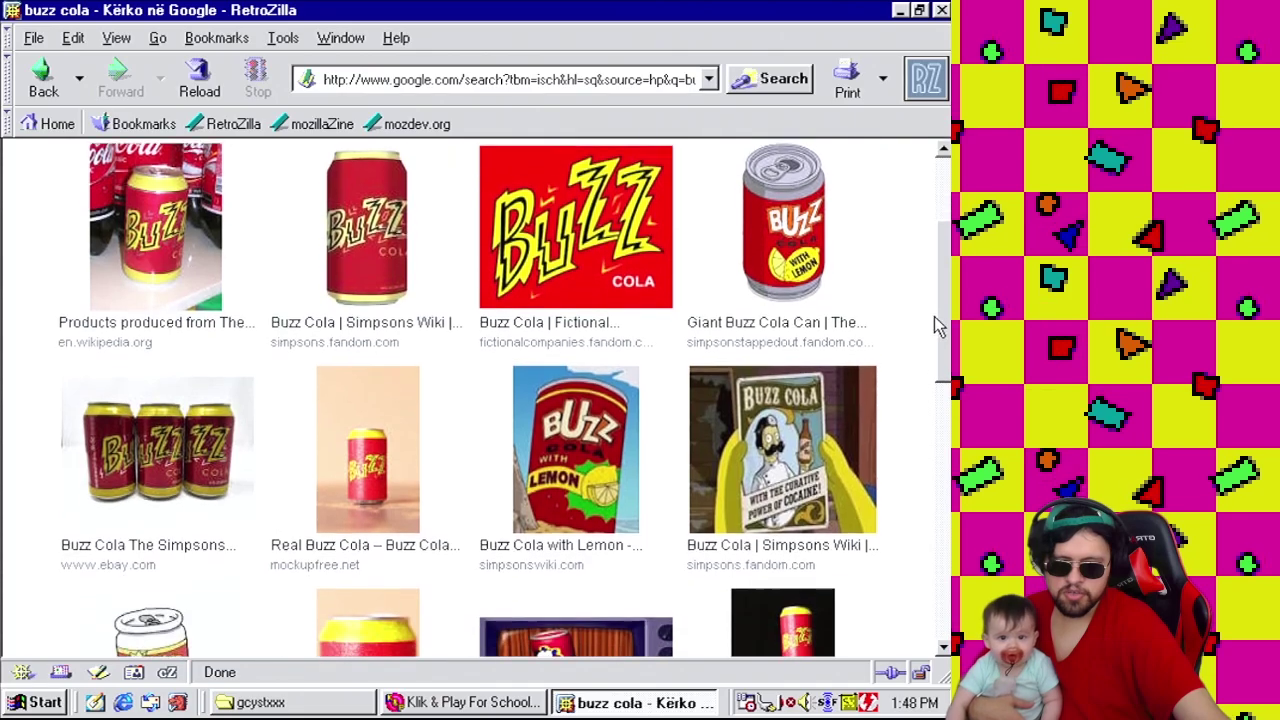
scroll(937, 323, down, 3)
scroll(940, 360, down, 2)
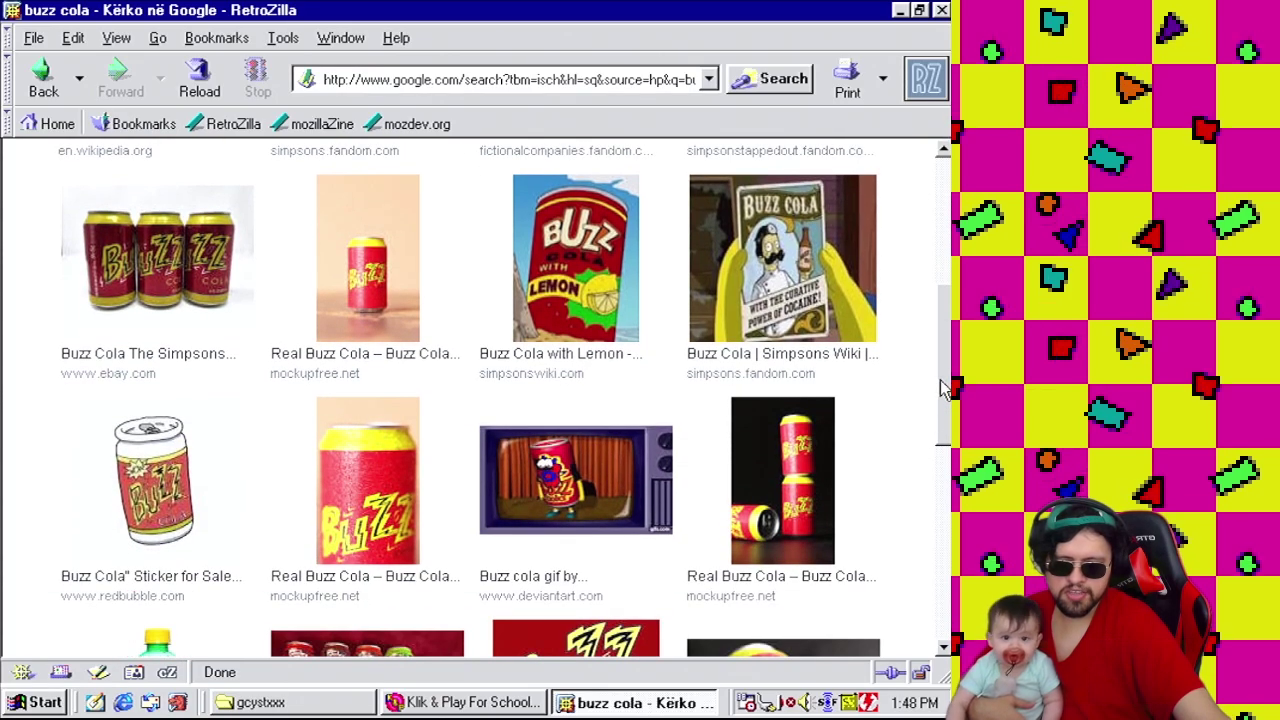
scroll(950, 377, up, 6)
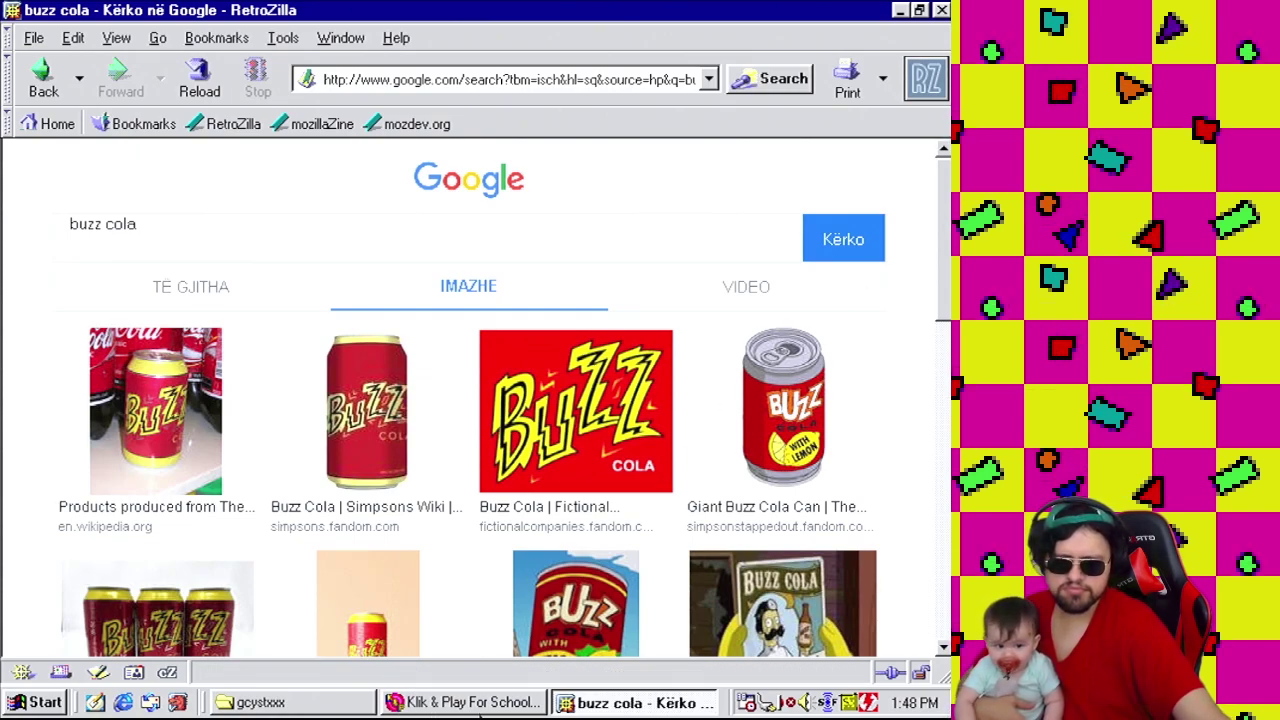
Switch to the Klik & Play level editor and open the set of object creation tools for Level 43.
click(488, 706)
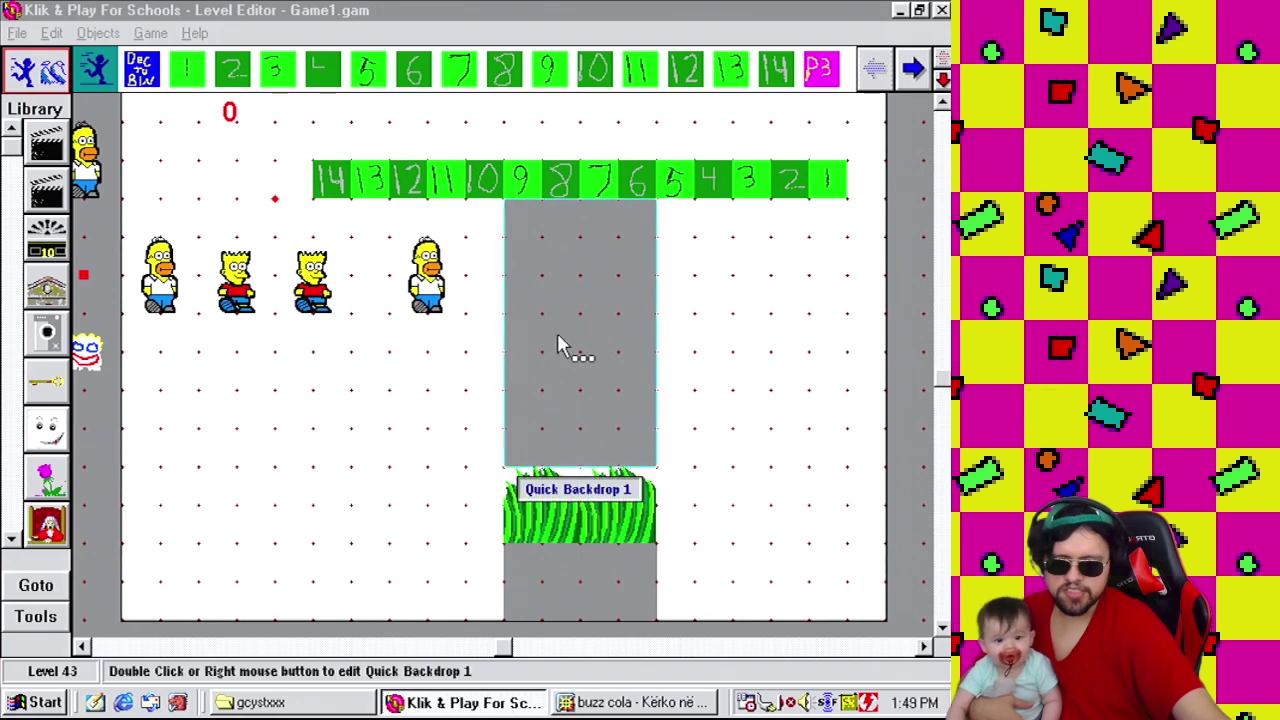
scroll(694, 329, up, 2)
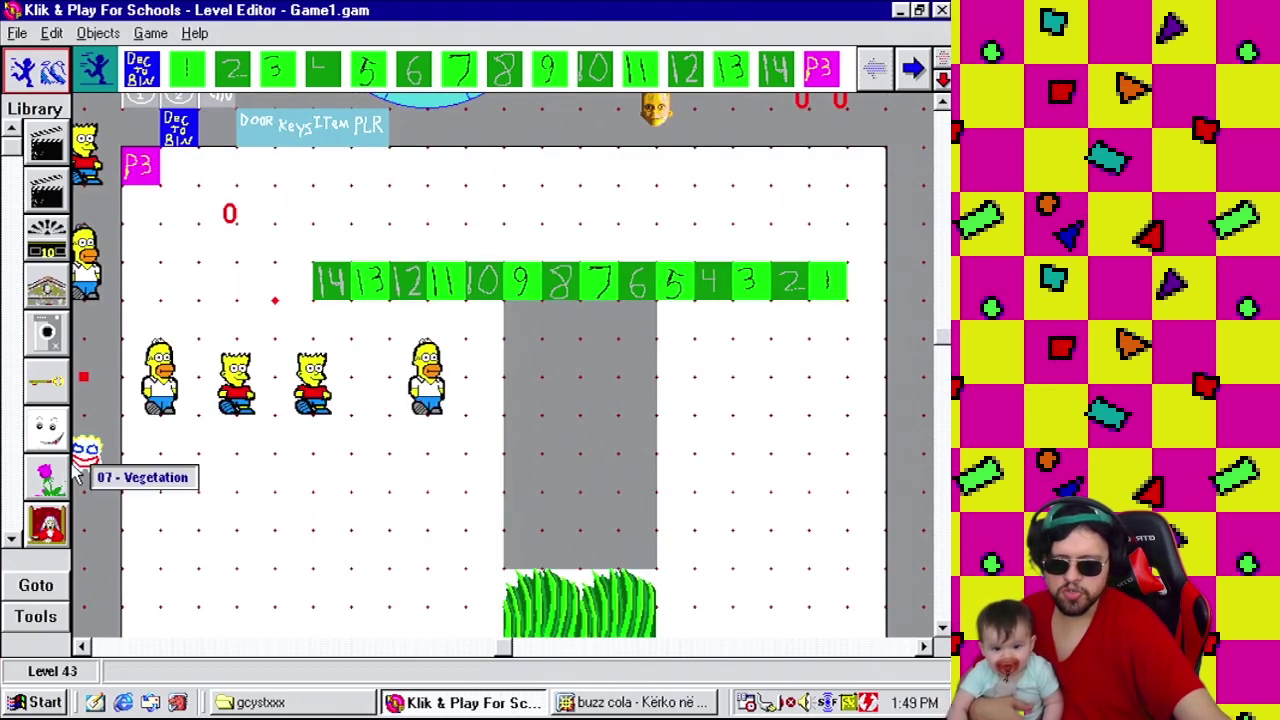
click(35, 616)
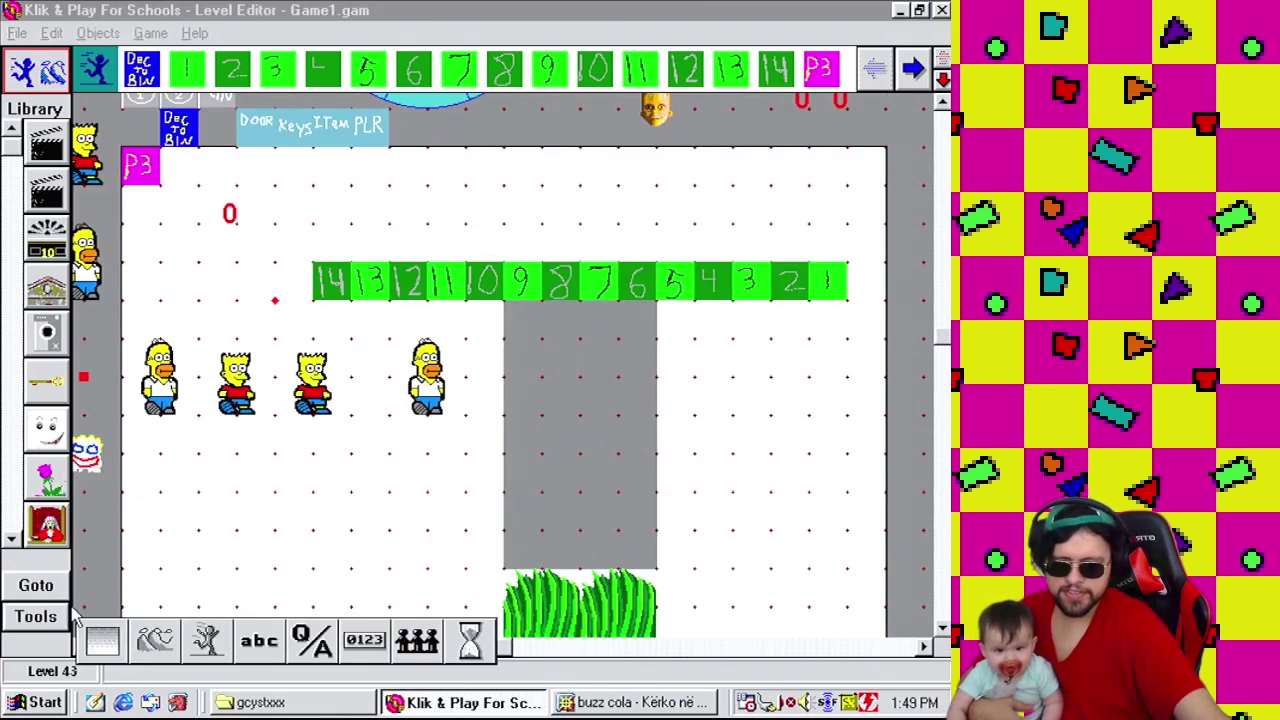
Create a new active object and open its picture at x8 magnification with the hot spot hidden, ready to draw red lines.
click(220, 650)
double_click(268, 455)
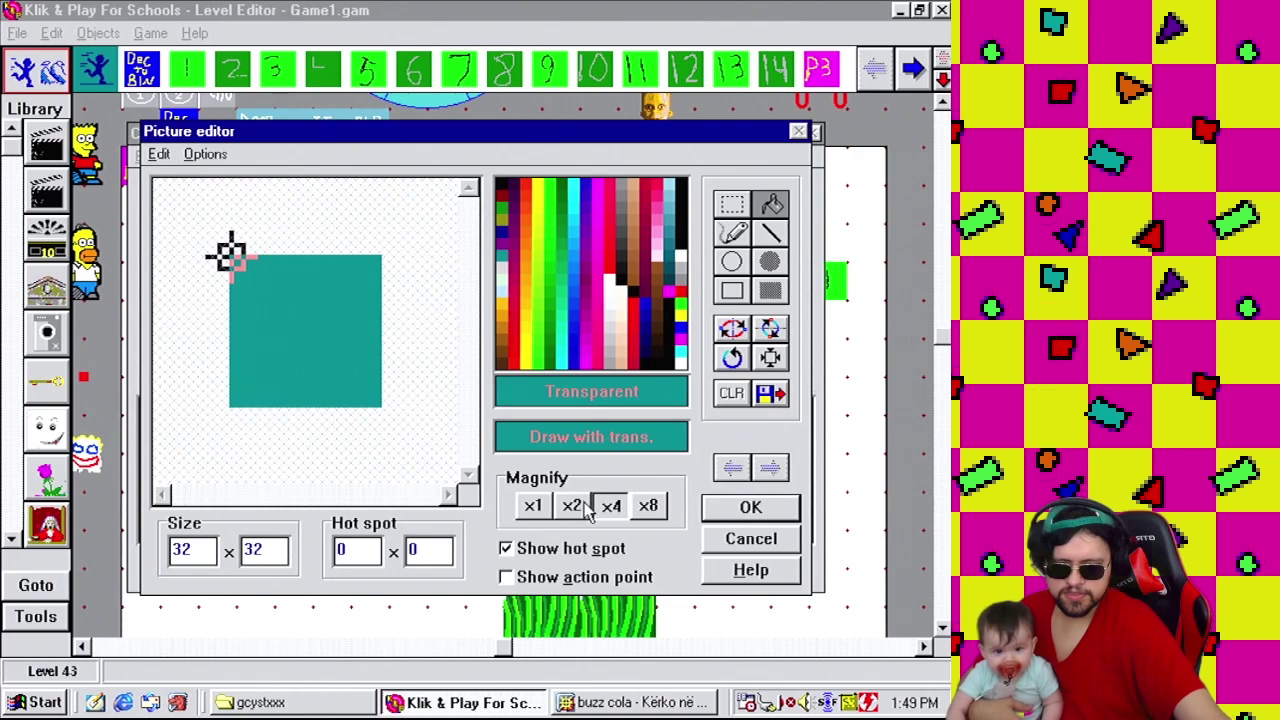
click(604, 550)
click(648, 506)
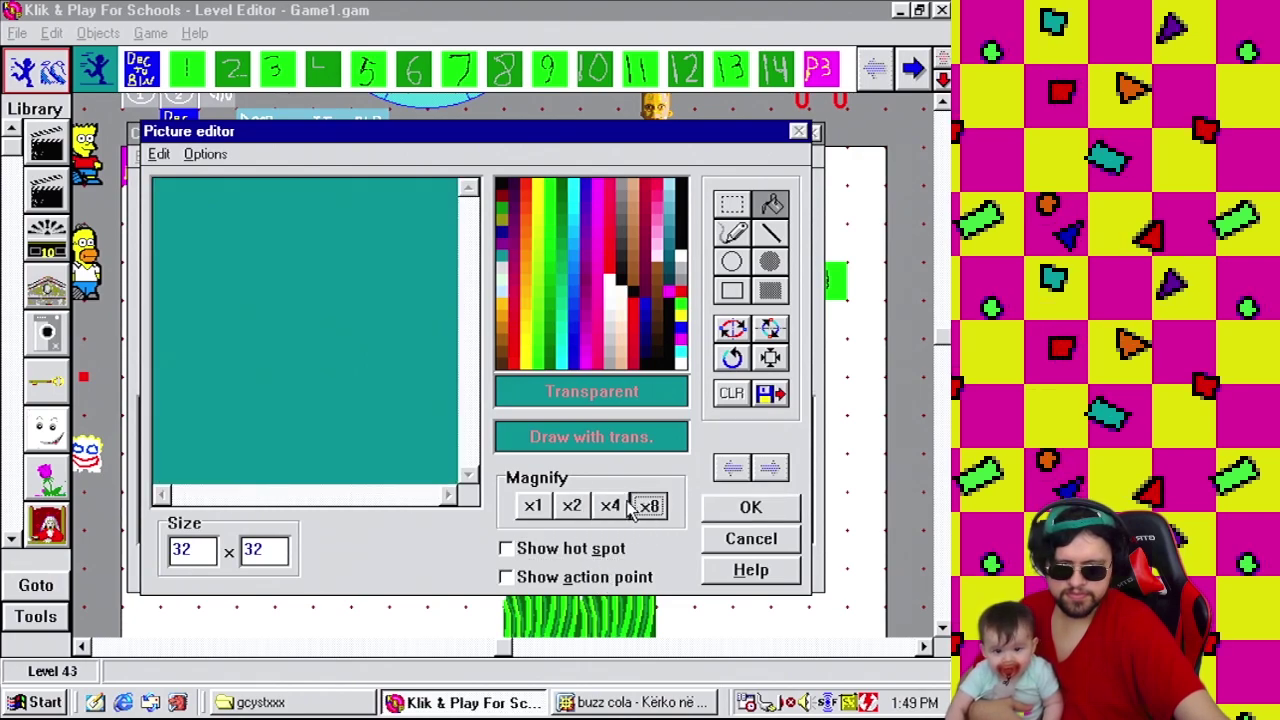
click(770, 232)
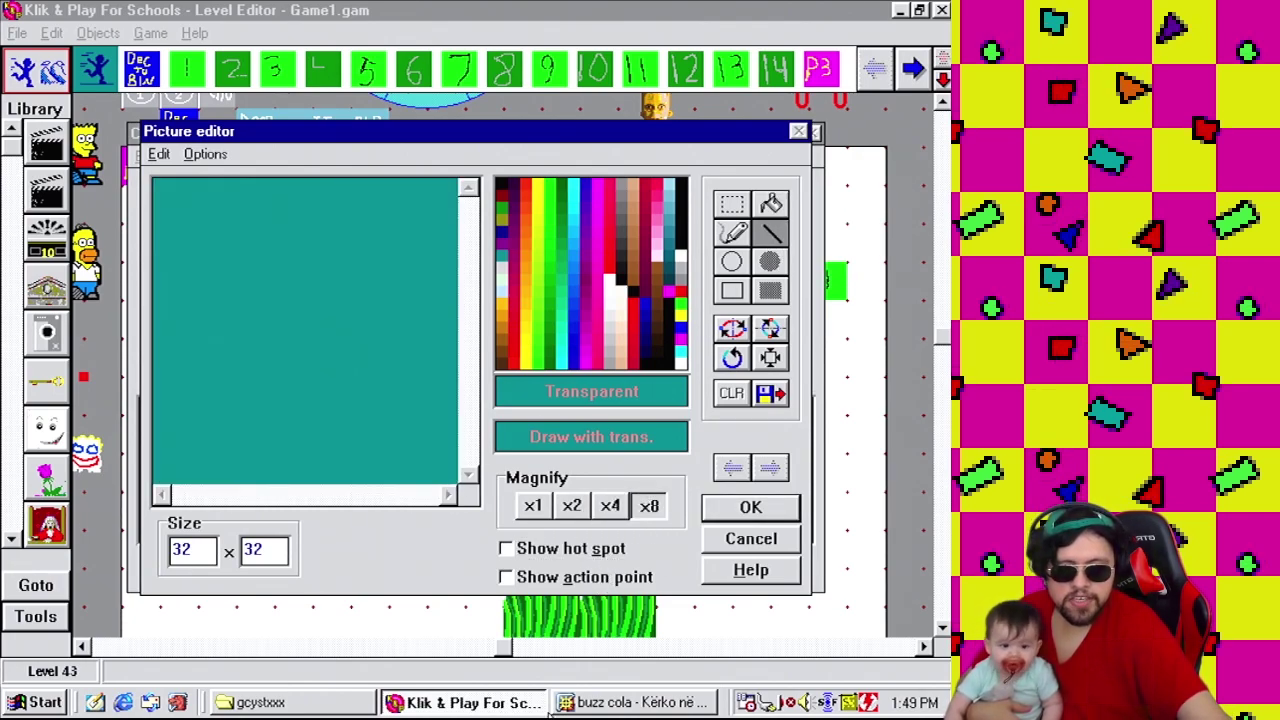
click(668, 296)
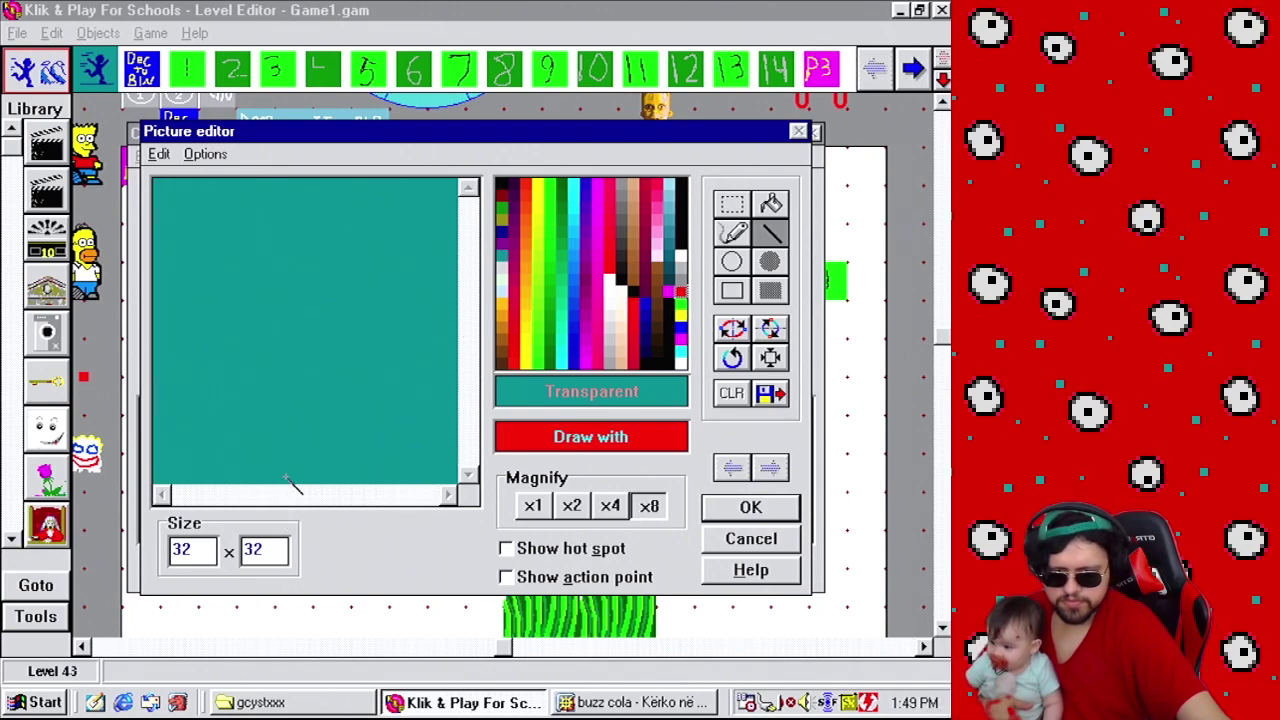
Resize the picture to 16 × 16 pixels and mark its corners with single red pixels.
double_click(202, 548)
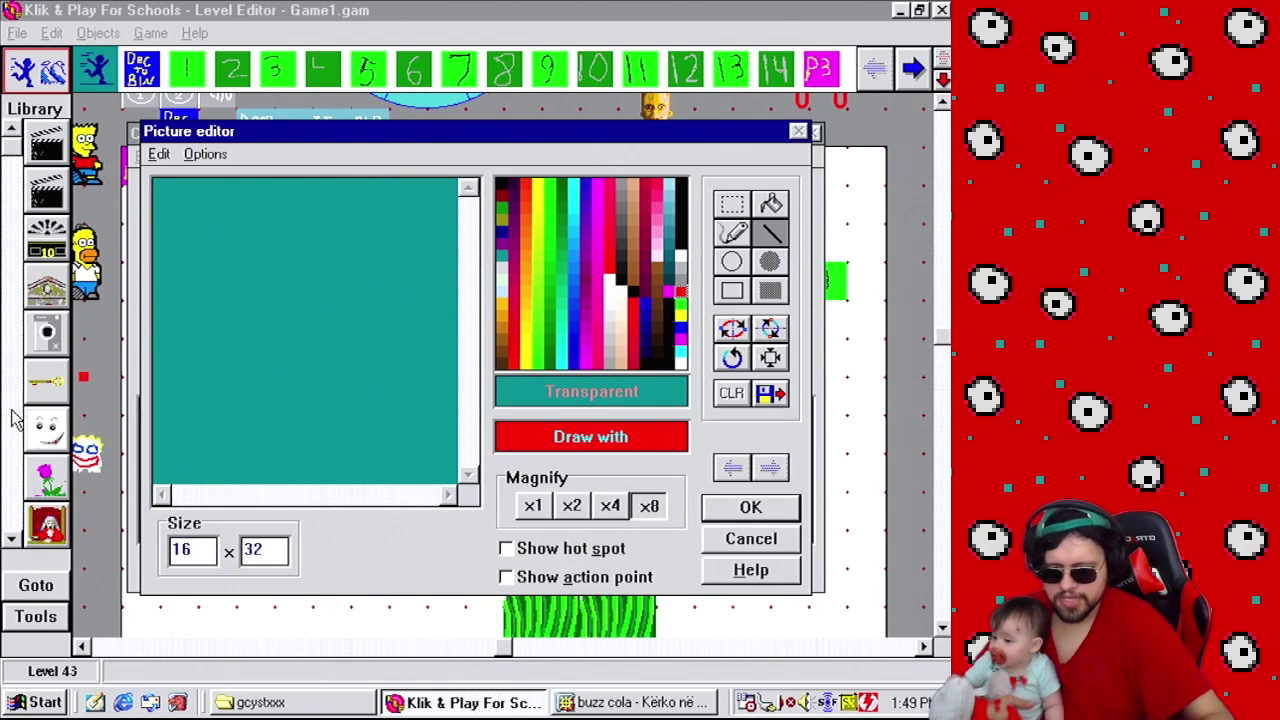
key(Tab)
text(1)
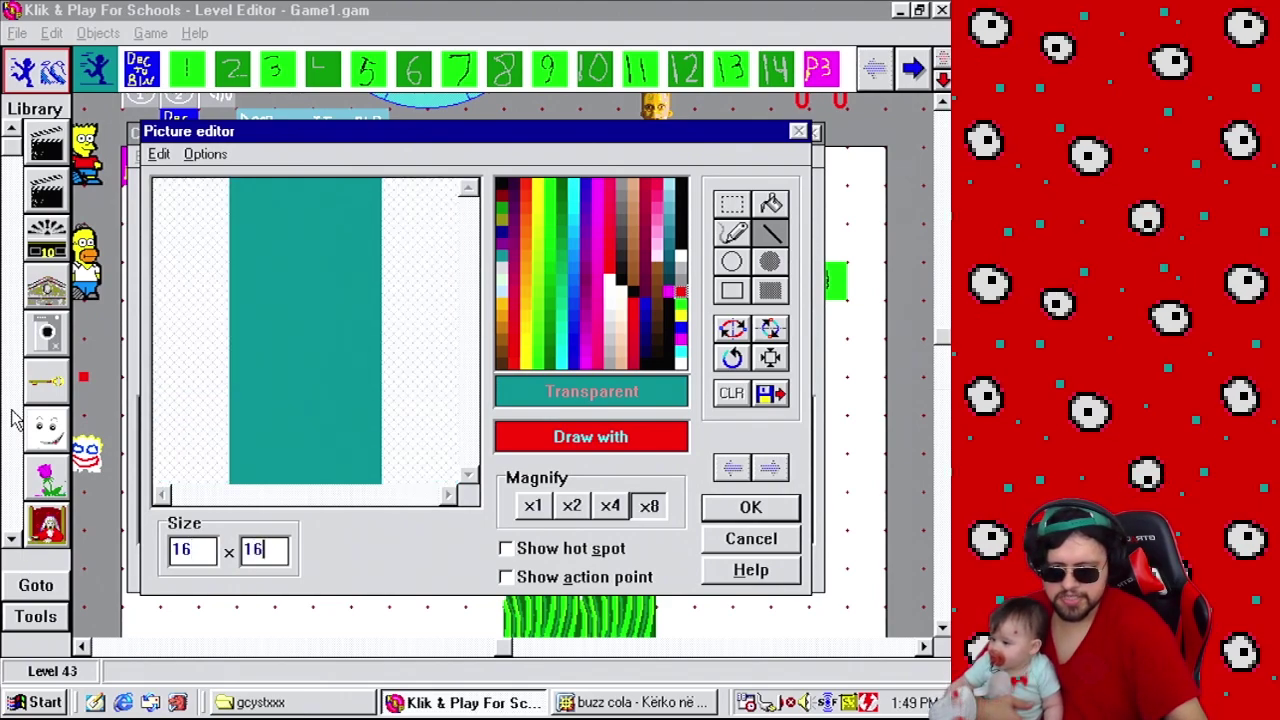
key(Return)
double_click(193, 462)
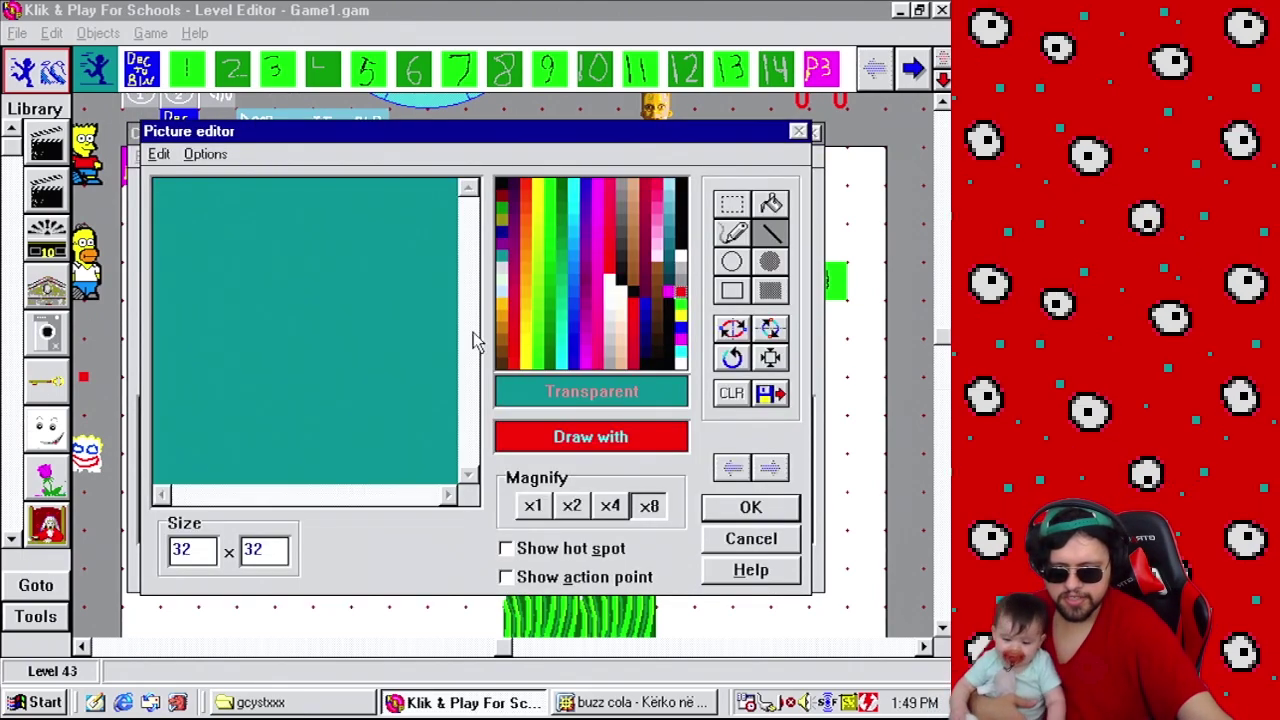
double_click(200, 548)
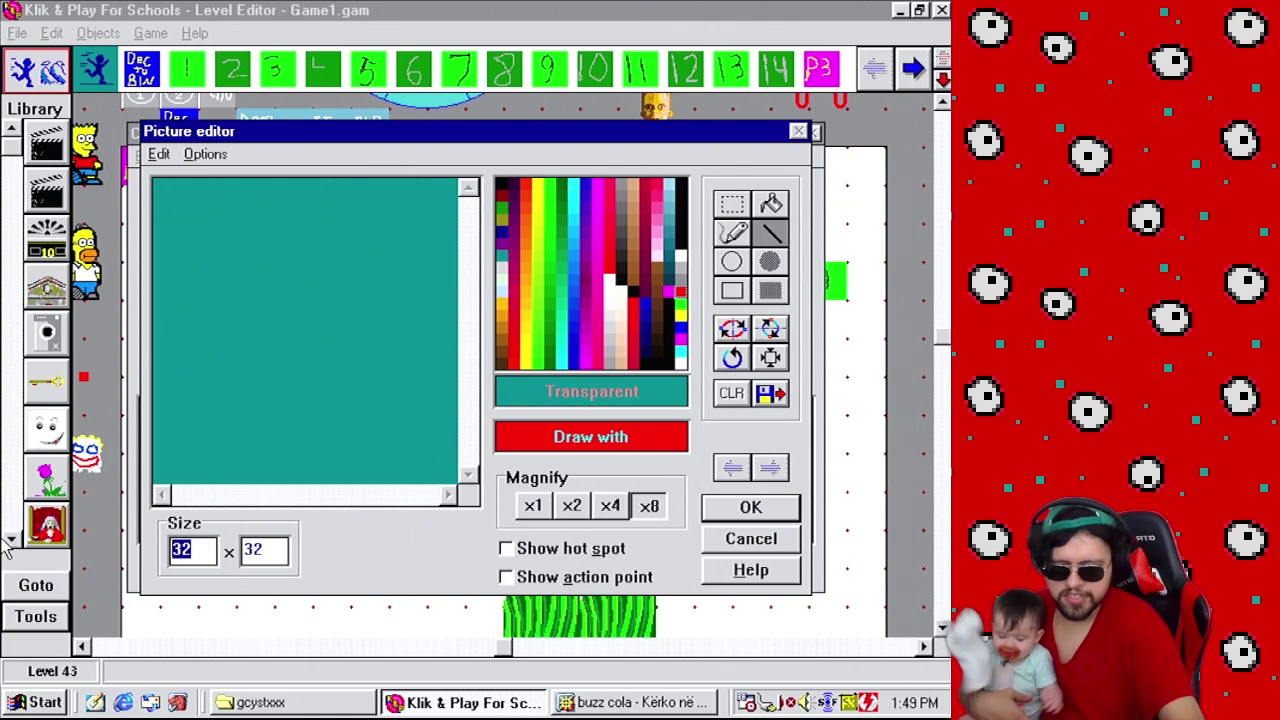
text(16)
key(Tab)
text(16)
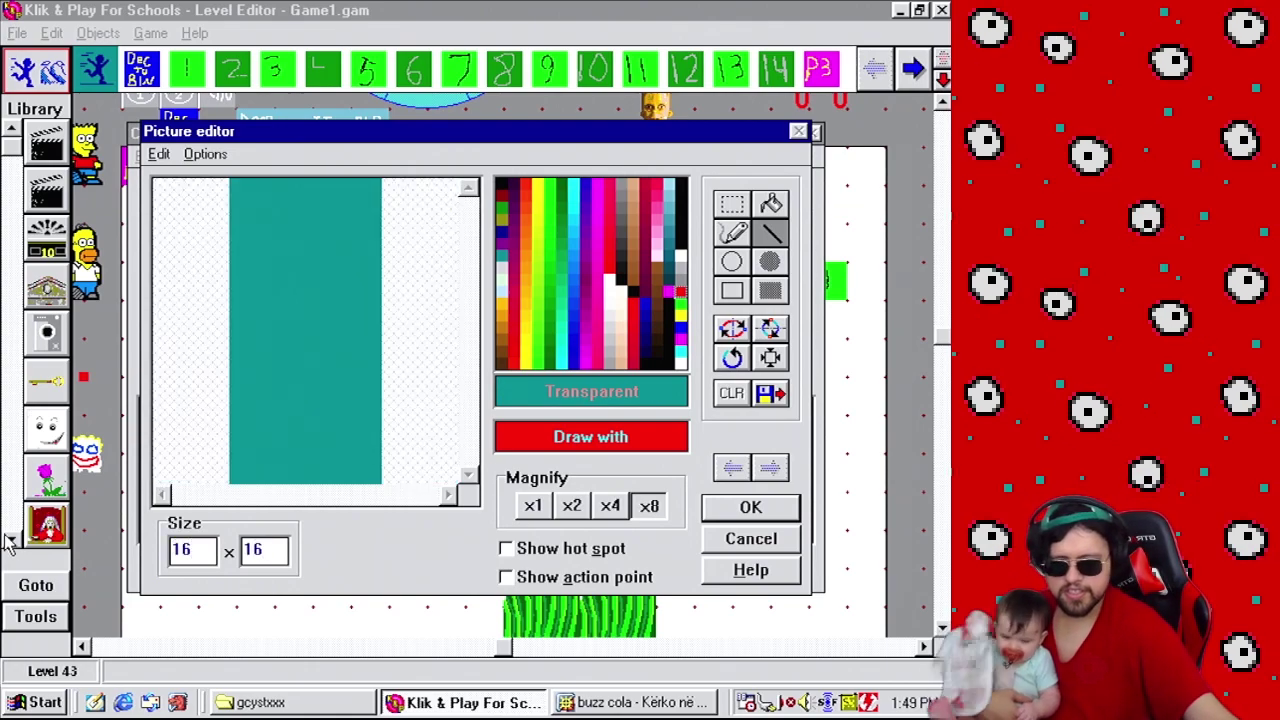
click(735, 236)
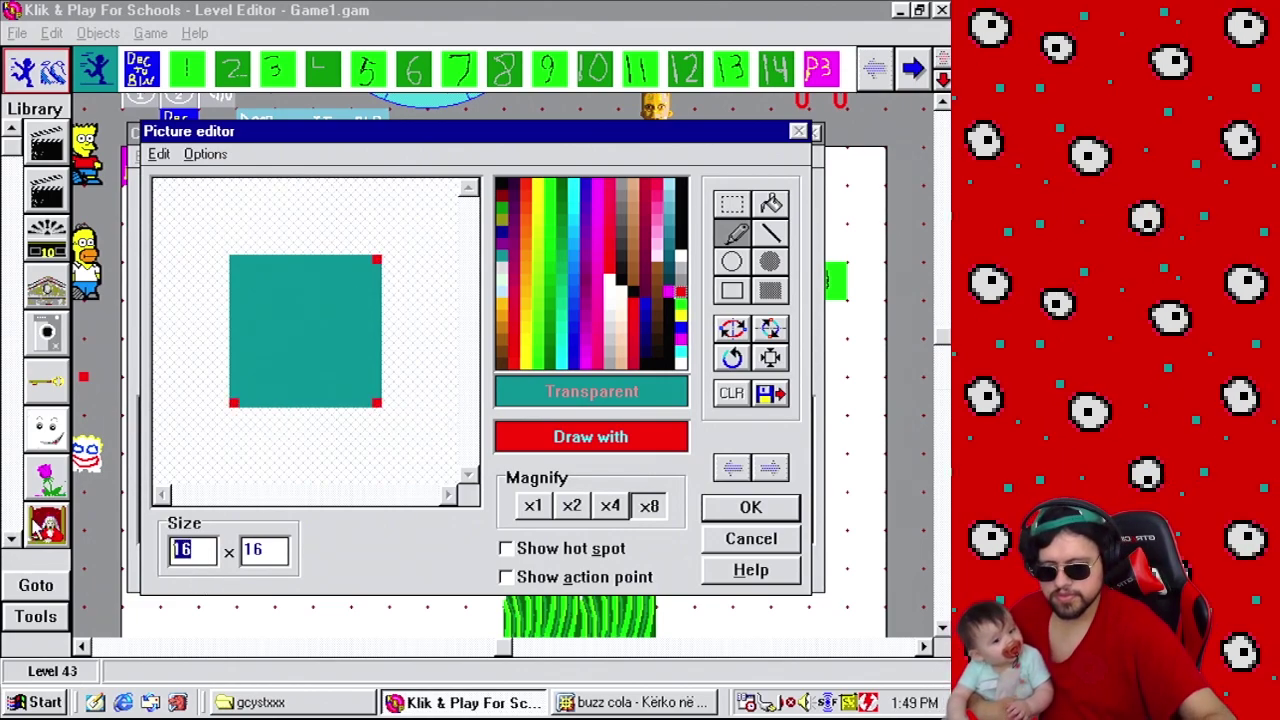
Resize the marked picture to 32 × 32 pixels.
text(32)
key(Tab)
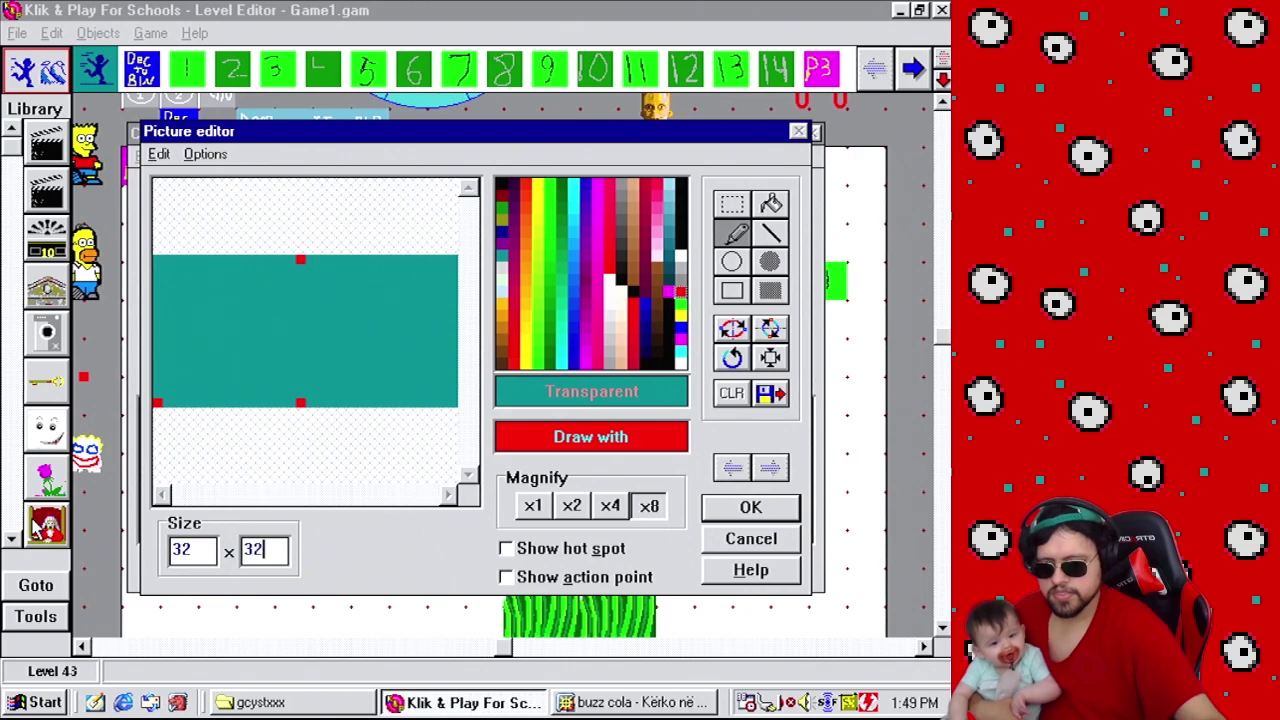
click(192, 548)
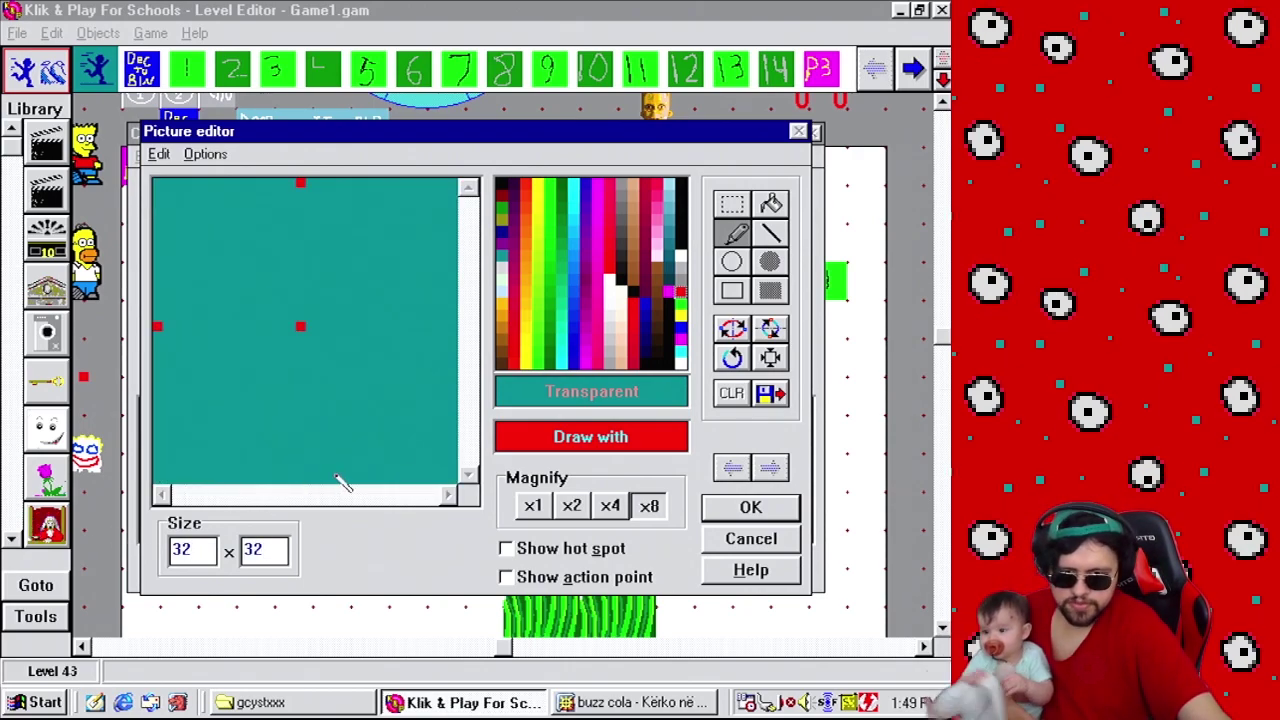
Try drawing a red diamond outline through the guide pixels with the Line tool, and clear the whole picture.
click(771, 233)
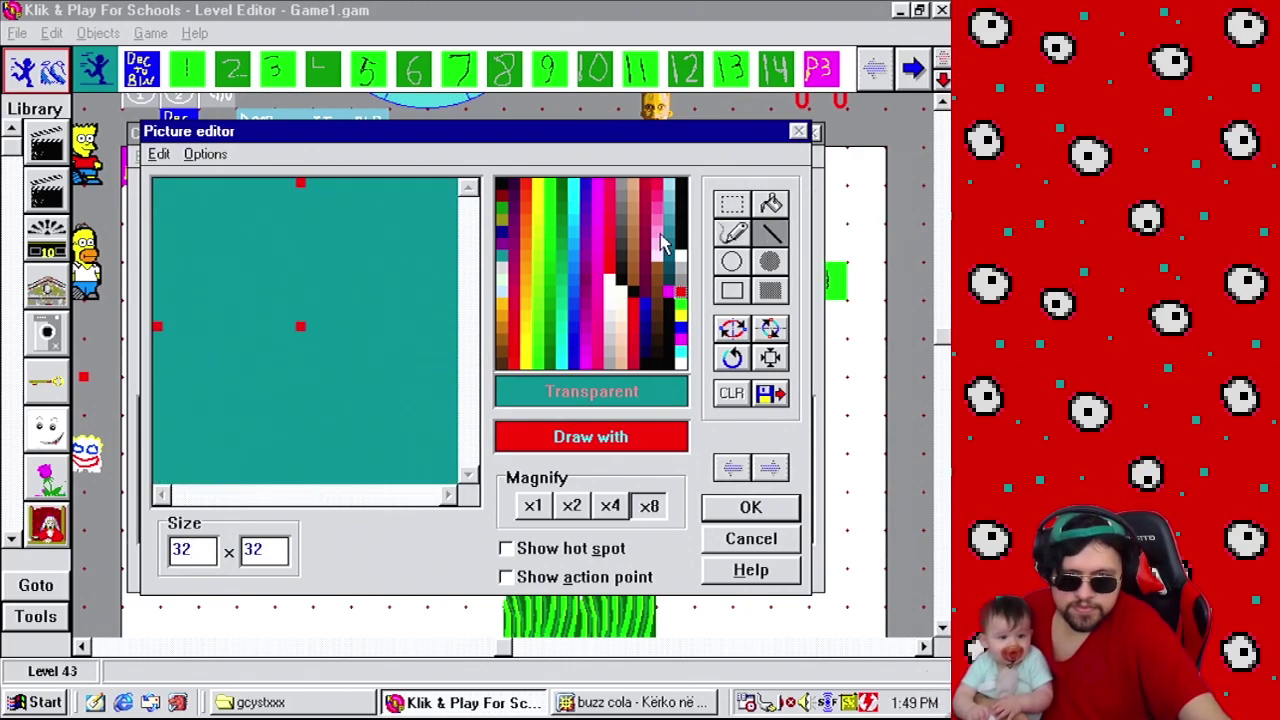
drag(301, 183, 157, 327)
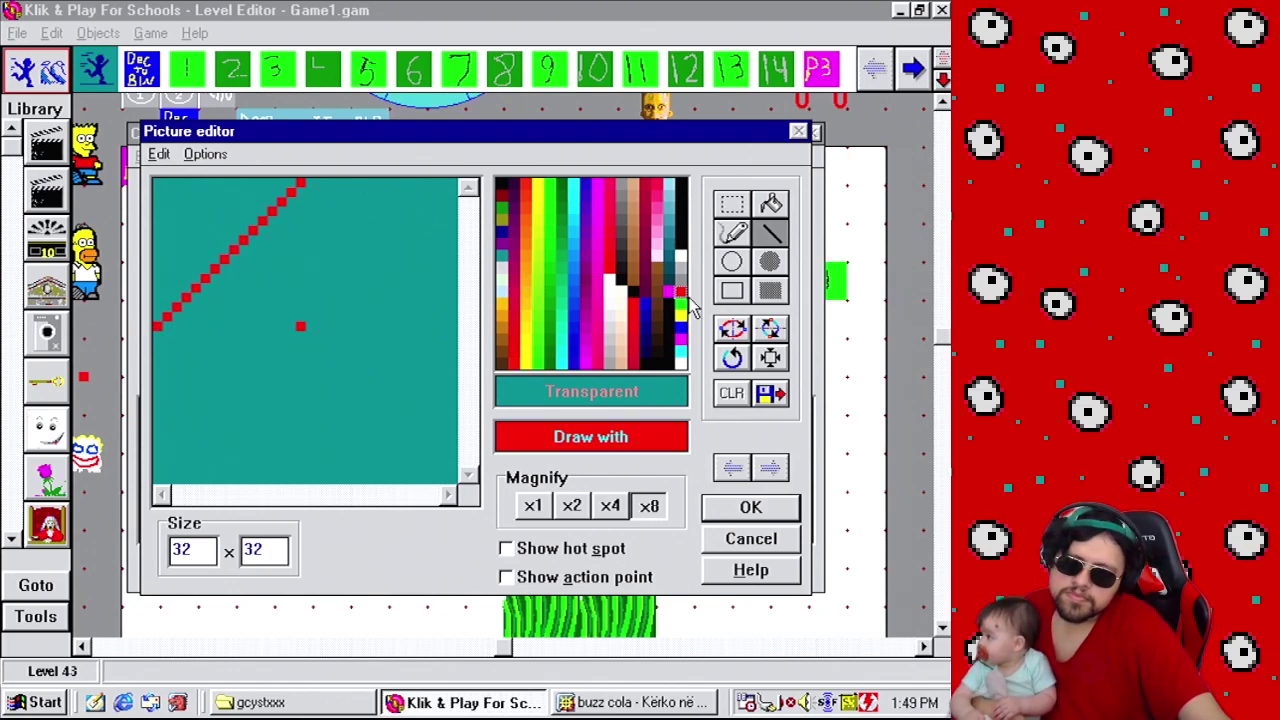
mouse_move(301, 183)
mouse_down()
mouse_move(477, 254)
mouse_move(460, 289)
mouse_move(464, 336)
mouse_move(253, 540)
mouse_up()
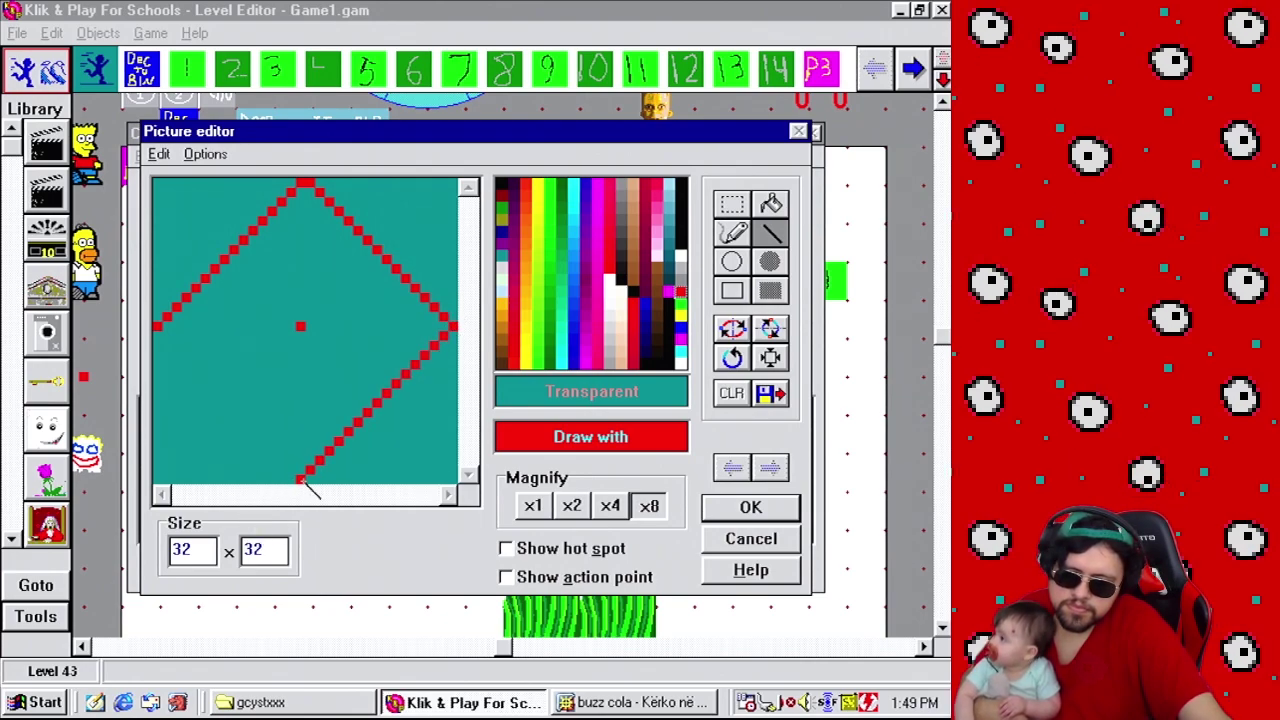
mouse_move(302, 481)
mouse_down()
mouse_move(184, 382)
mouse_move(156, 330)
mouse_move(146, 336)
mouse_up()
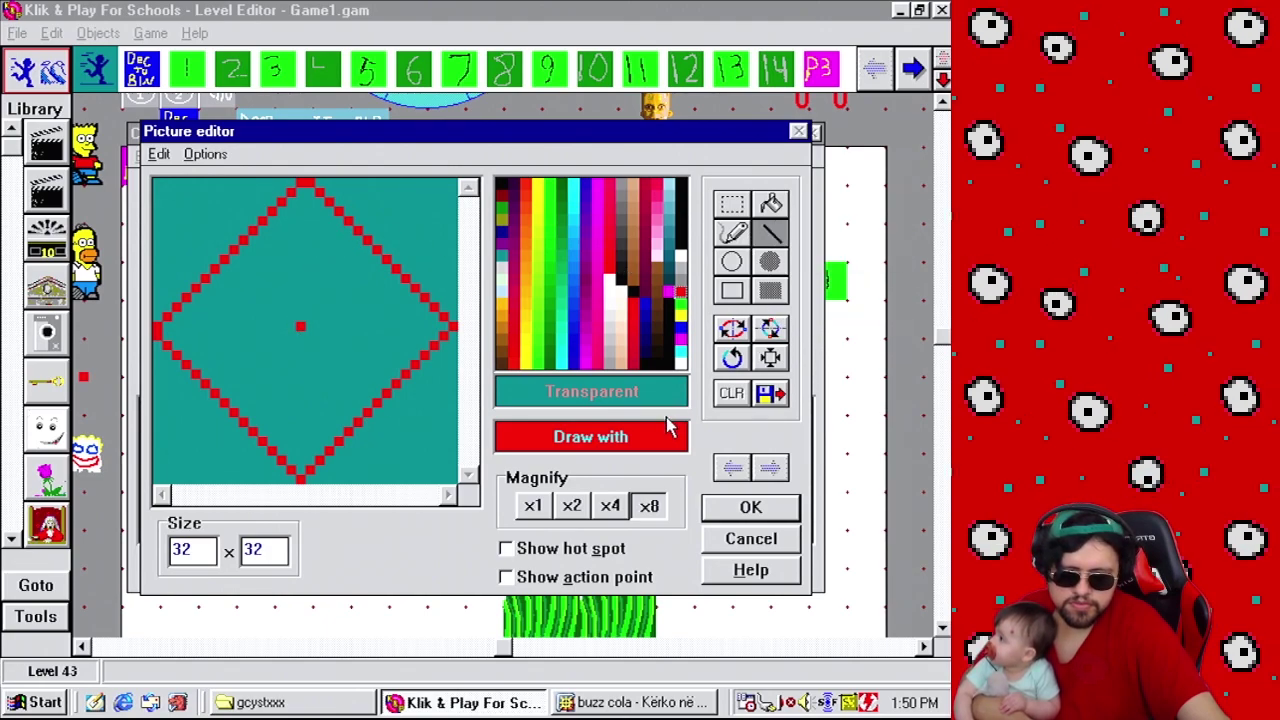
click(731, 392)
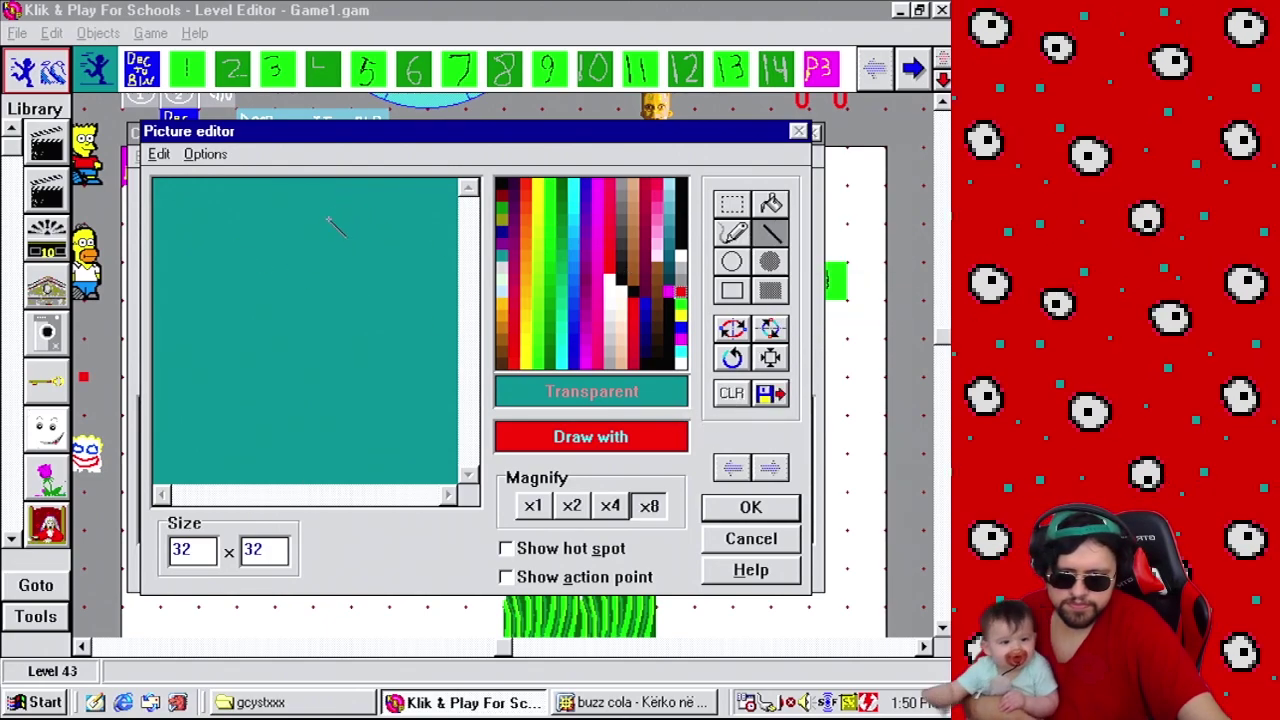
Draw three parallel red diagonal lines, two close together near the picture's upper-left corner and one near its lower-right corner.
click(732, 262)
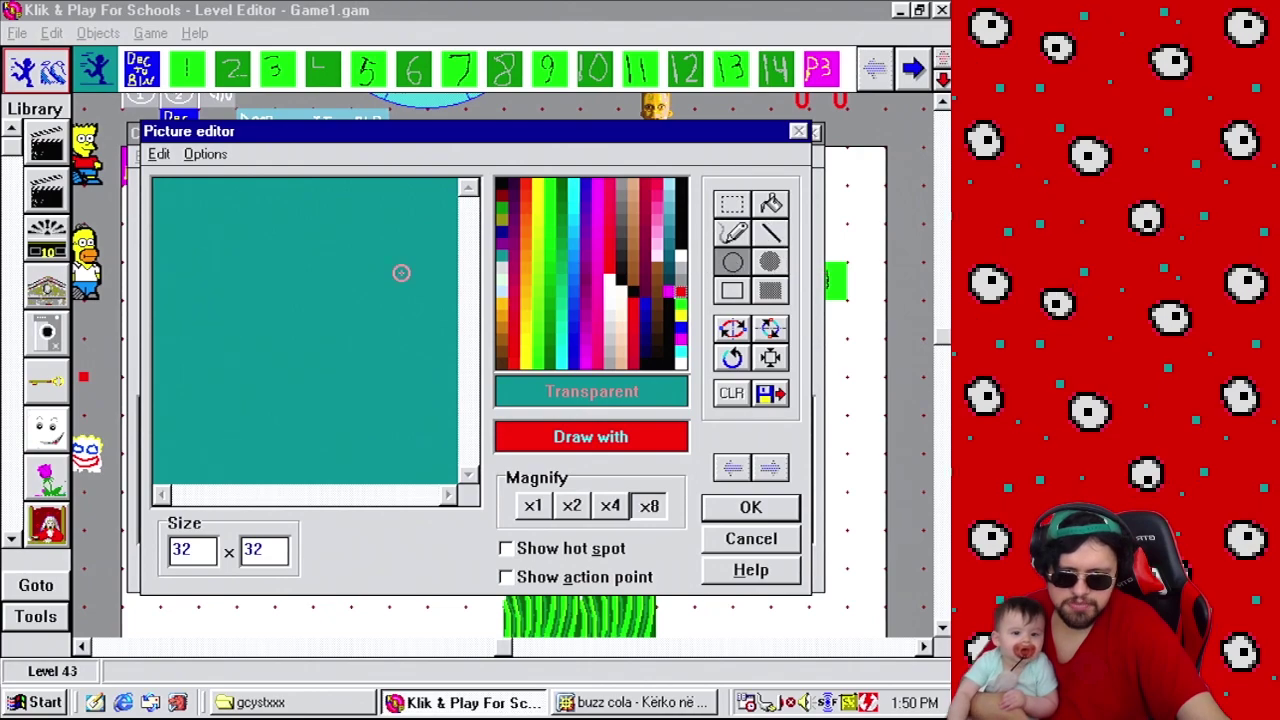
click(776, 234)
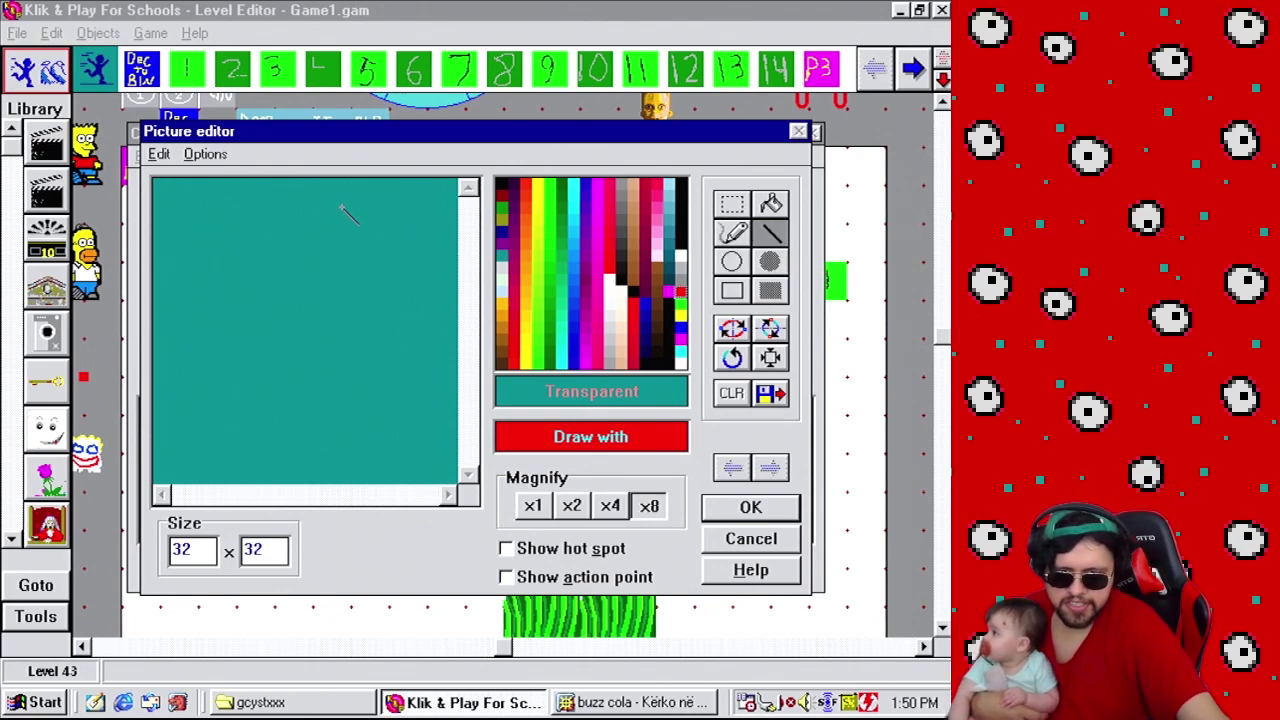
drag(343, 207, 167, 400)
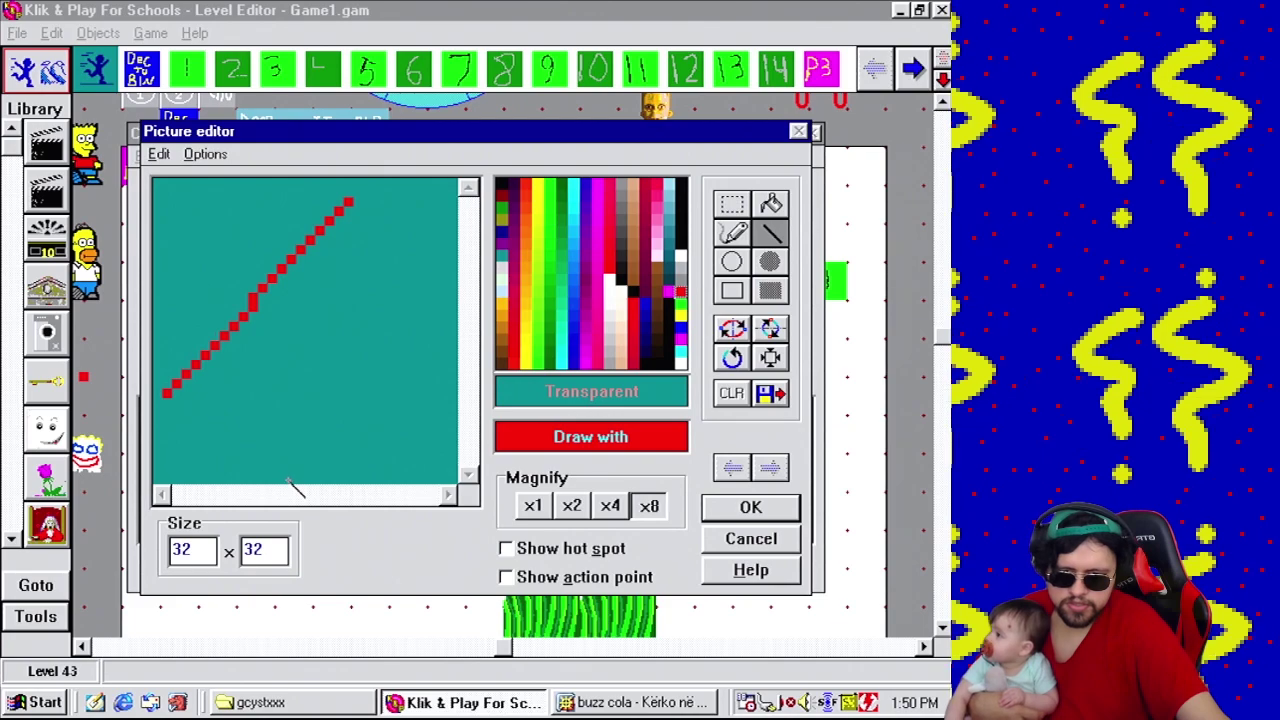
drag(291, 480, 461, 292)
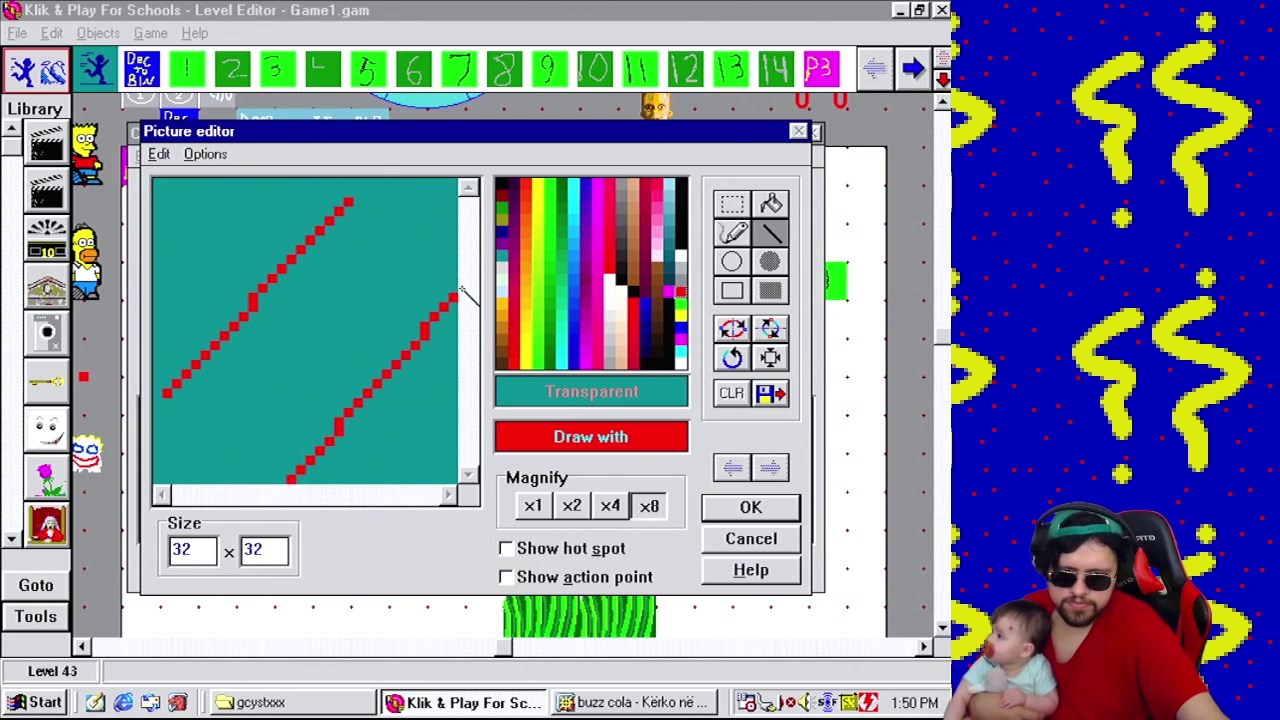
drag(340, 183, 140, 368)
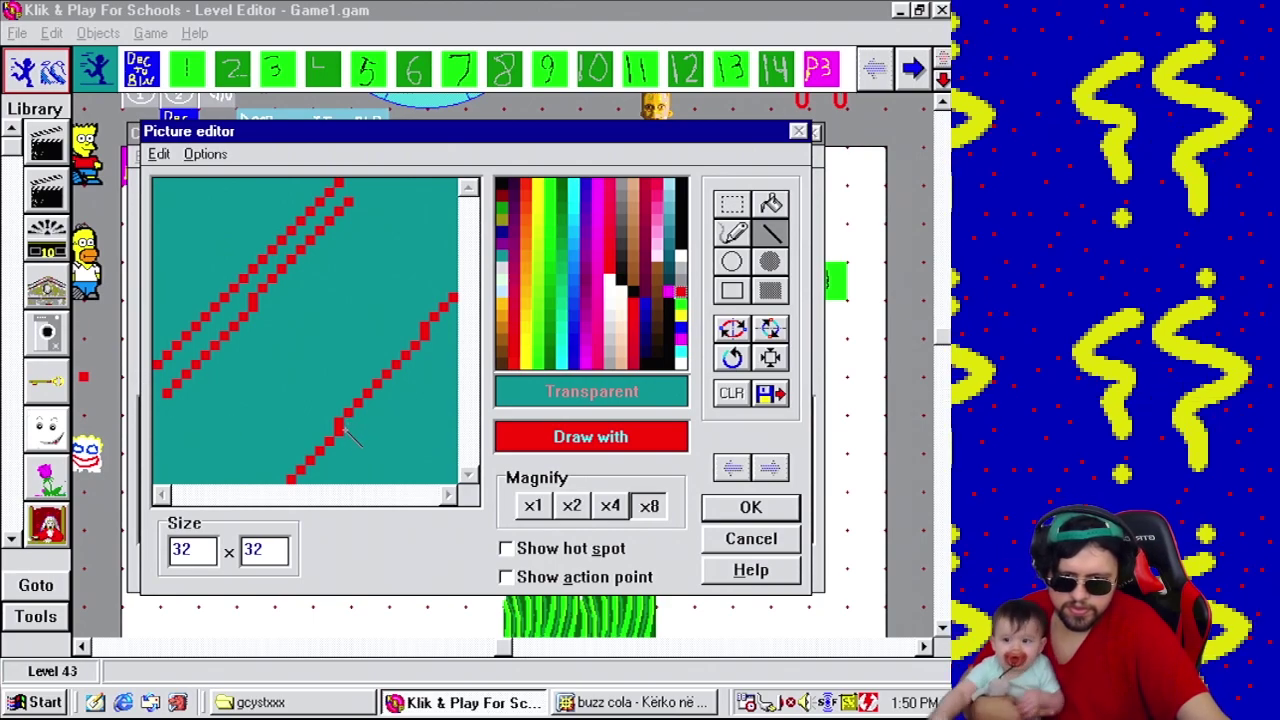
Rework the uneven red diagonal near the picture's lower-right corner by erasing its stepped section and redrawing it in red.
drag(340, 428, 478, 310)
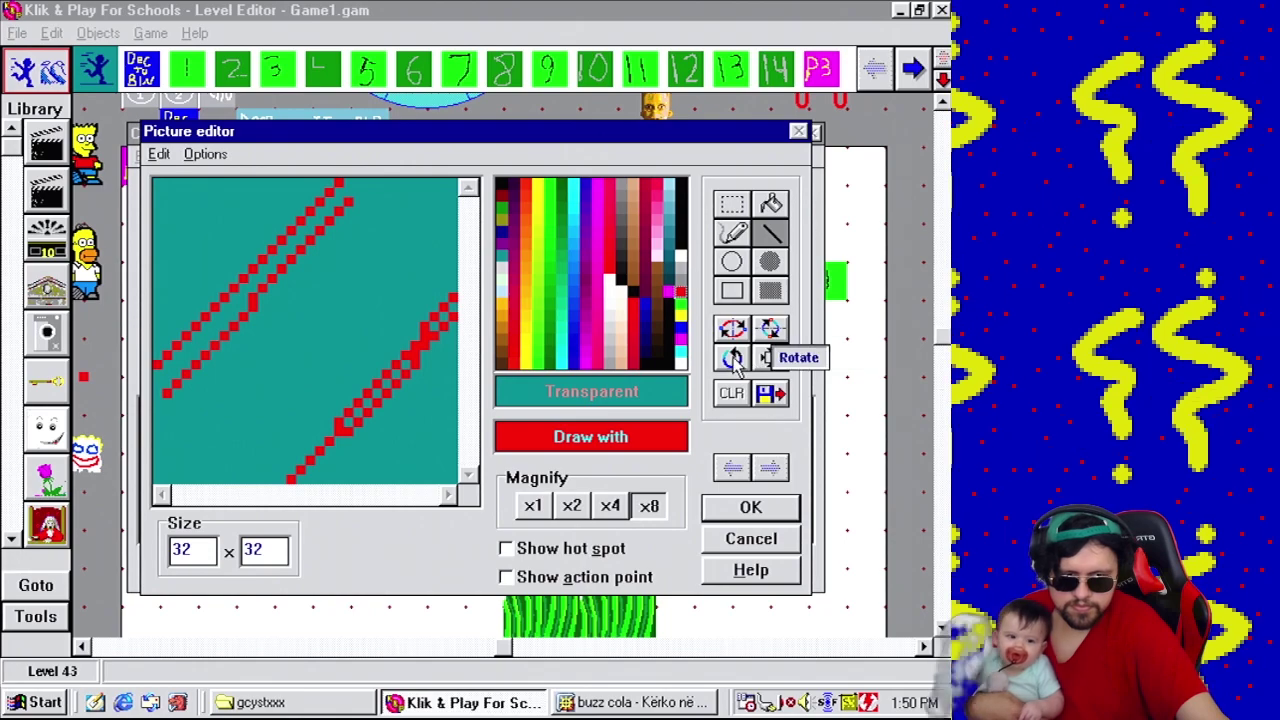
key(ctrl+z)
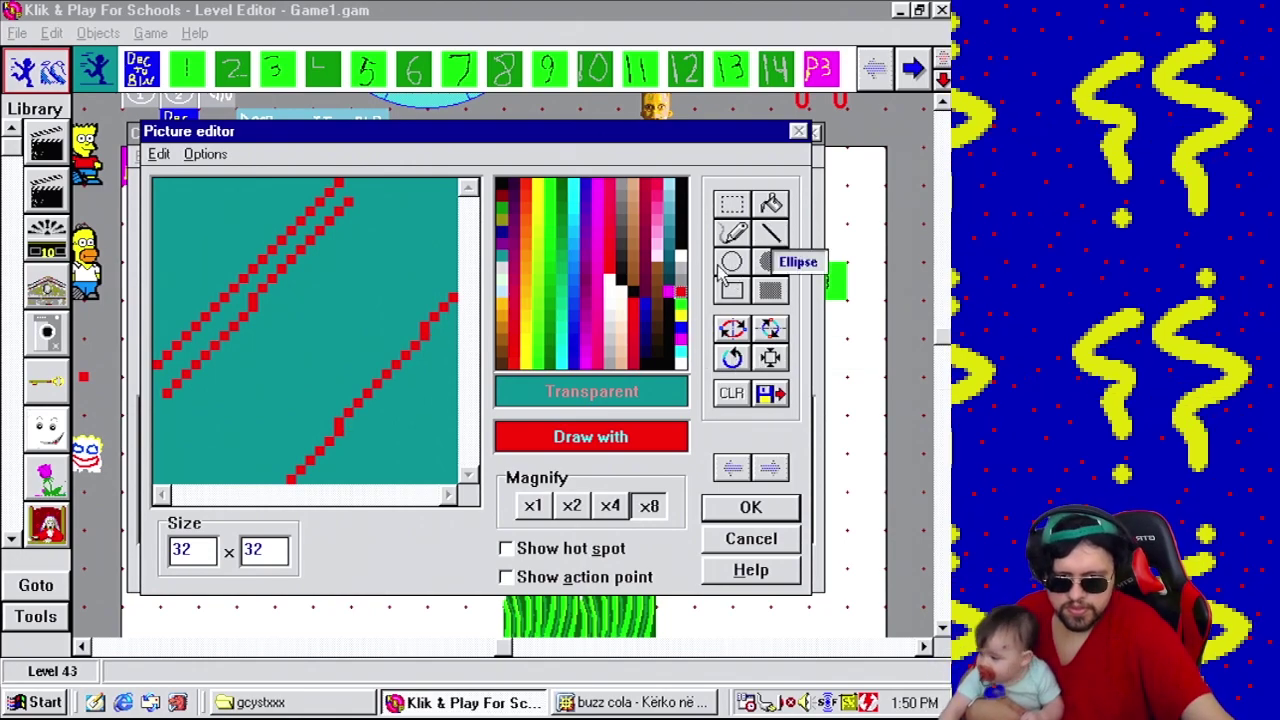
mouse_move(390, 426)
right_down()
mouse_move(345, 430)
mouse_move(406, 352)
right_up()
mouse_move(452, 300)
mouse_down()
mouse_move(387, 342)
mouse_move(422, 340)
mouse_up()
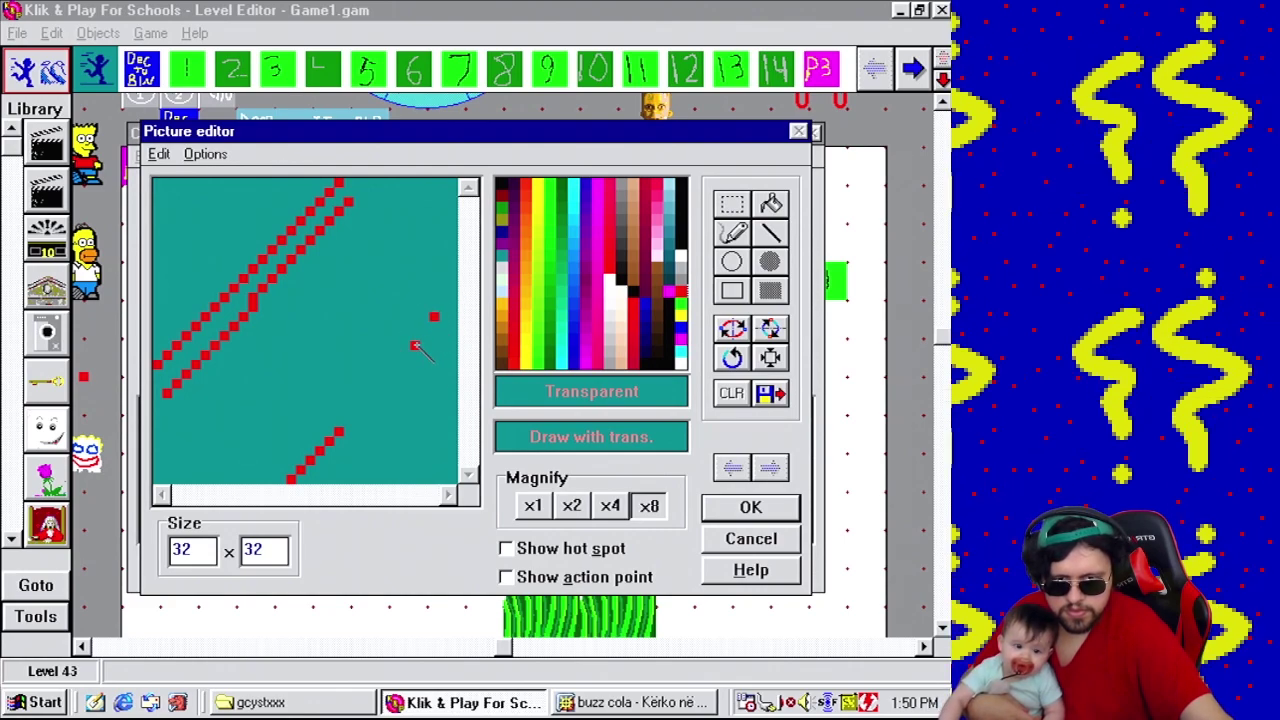
click(415, 345)
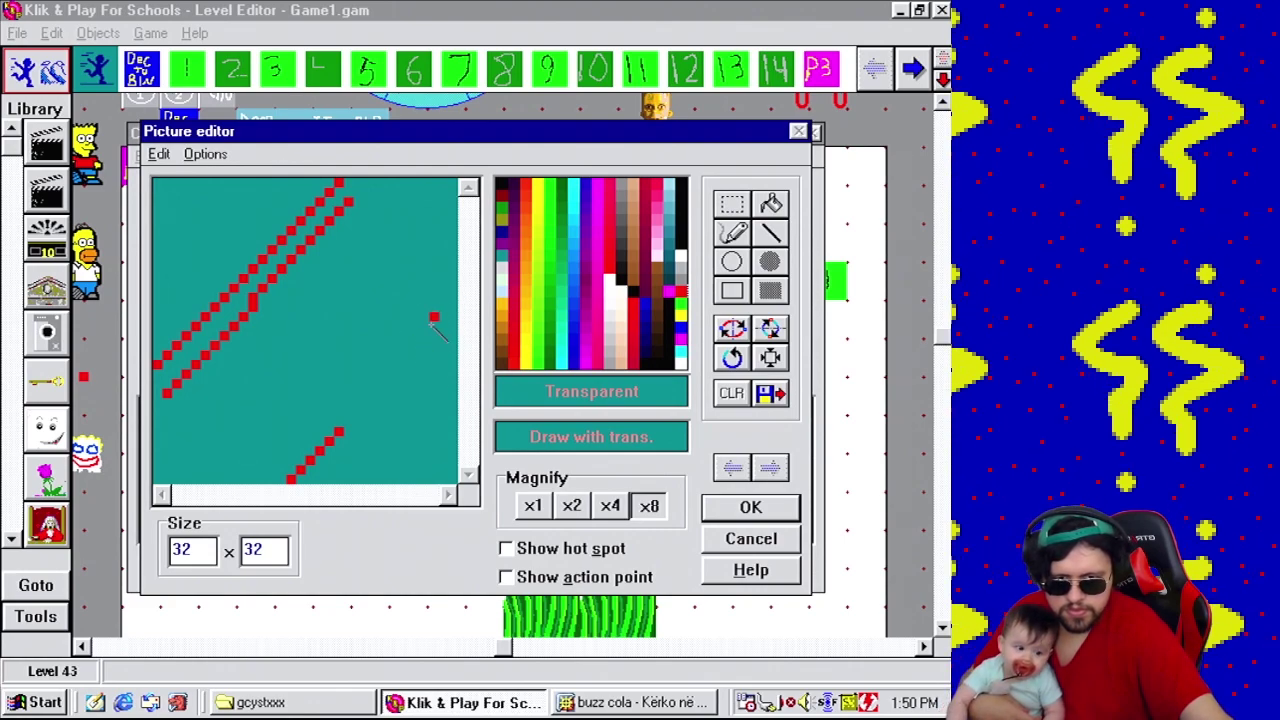
right_click(340, 434)
drag(342, 430, 455, 297)
mouse_move(504, 245)
mouse_down()
mouse_move(520, 278)
mouse_move(512, 258)
mouse_up()
right_click(356, 198)
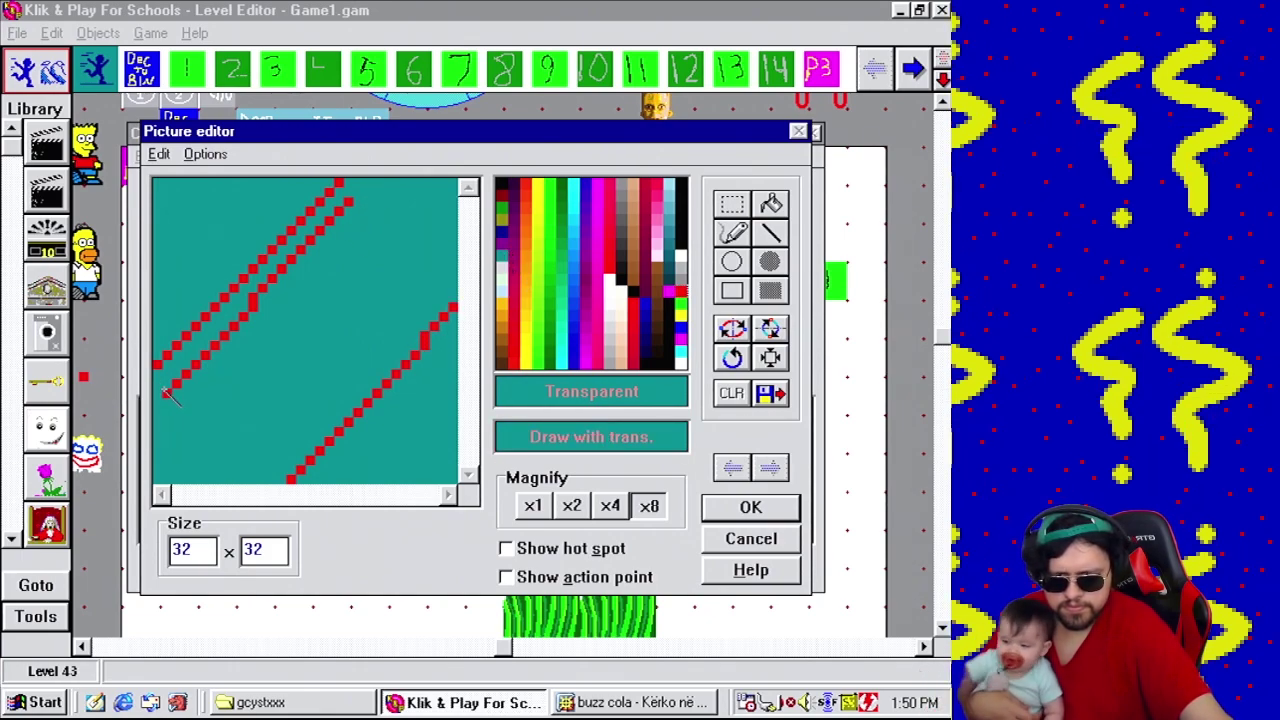
Erase the inner of the two upper-left diagonals and straighten the upper end of the lower-right diagonal.
mouse_move(166, 393)
mouse_down()
mouse_move(259, 313)
mouse_move(267, 280)
mouse_move(360, 203)
mouse_up()
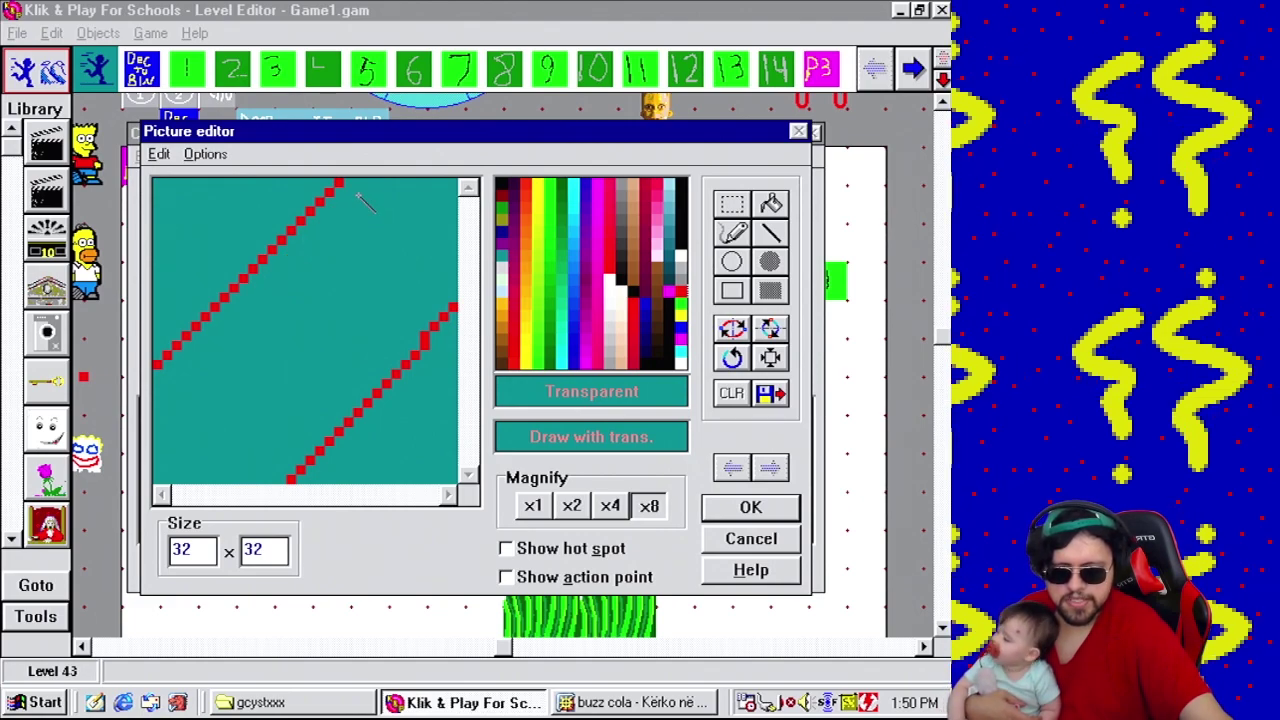
right_click(424, 343)
mouse_move(424, 343)
mouse_down()
mouse_move(455, 307)
mouse_move(419, 332)
mouse_move(458, 296)
mouse_move(459, 331)
mouse_up()
right_click(418, 345)
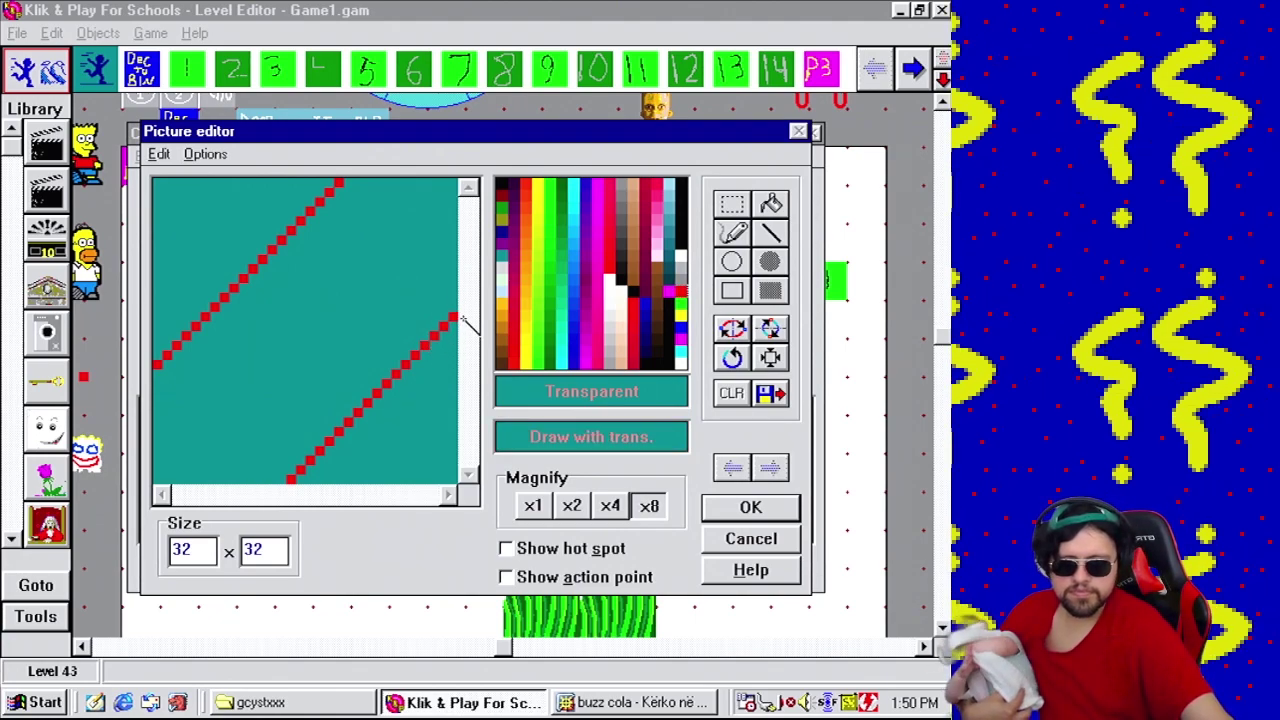
Consult the Buzz Cola reference images and draw three-pixel yellow edges at the lower ends of both red diagonals, erasing the protruding red pixels.
click(736, 234)
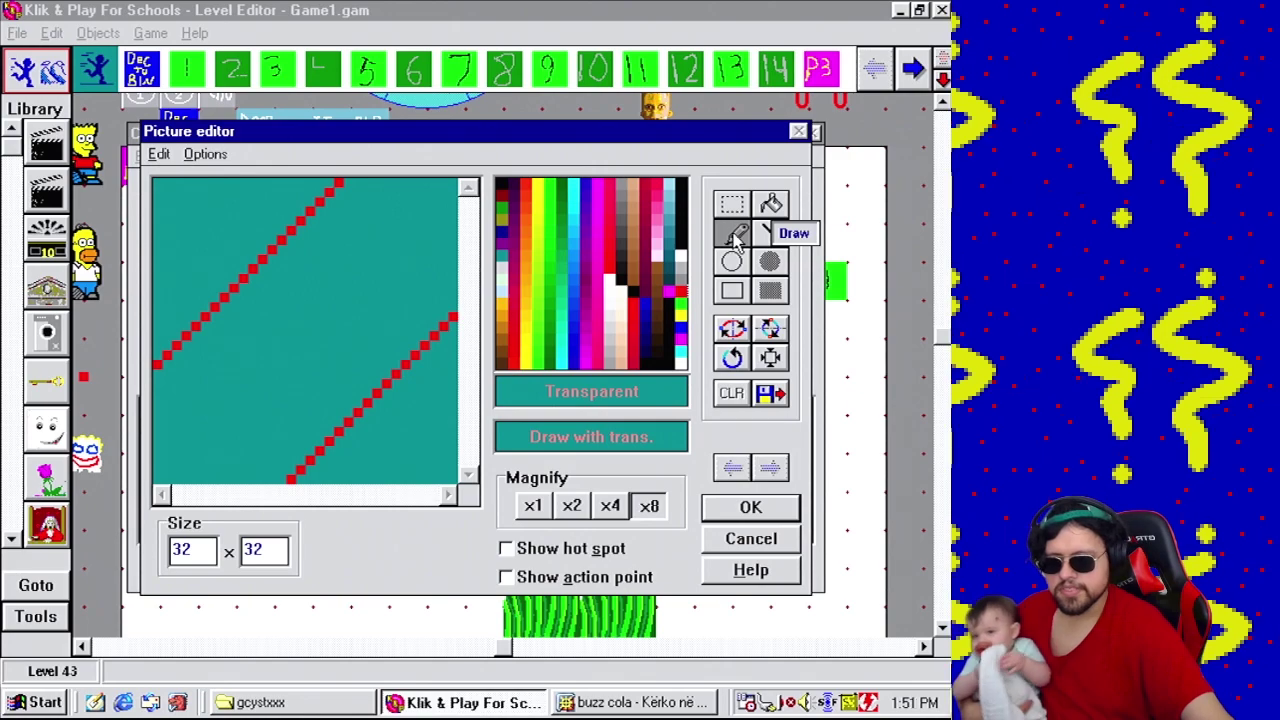
click(690, 704)
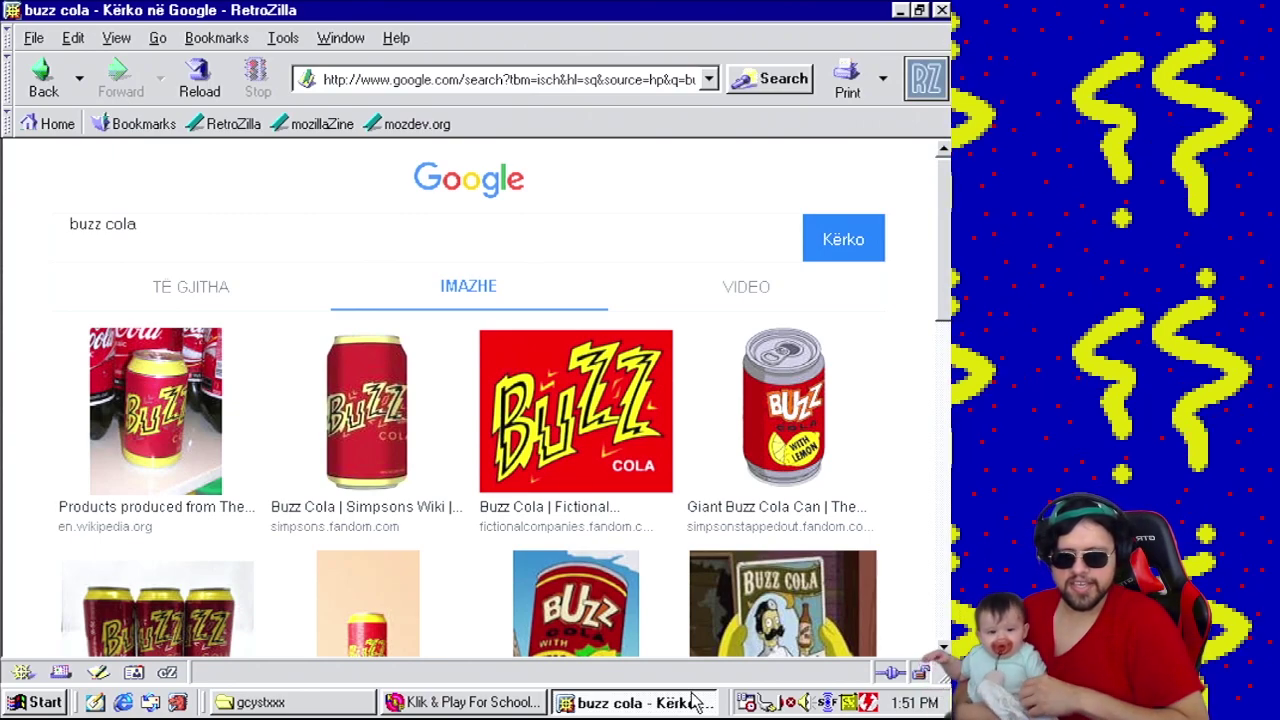
click(447, 702)
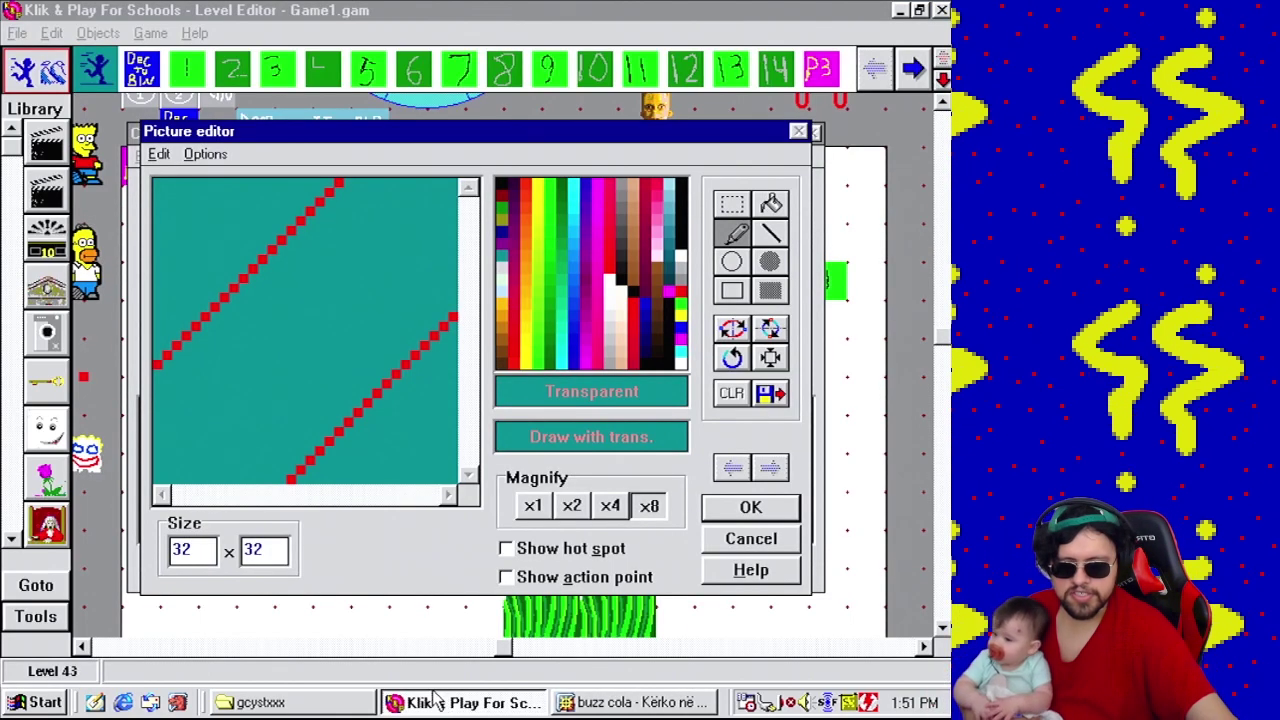
click(680, 266)
click(679, 308)
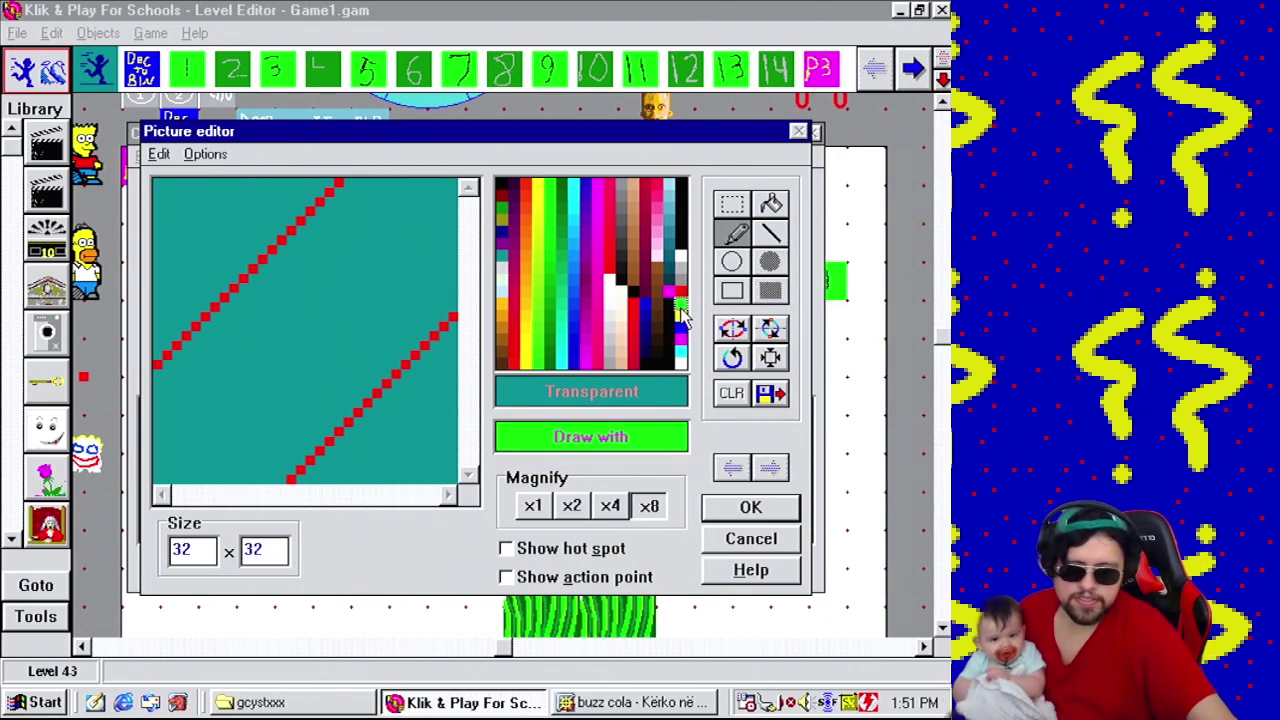
click(679, 316)
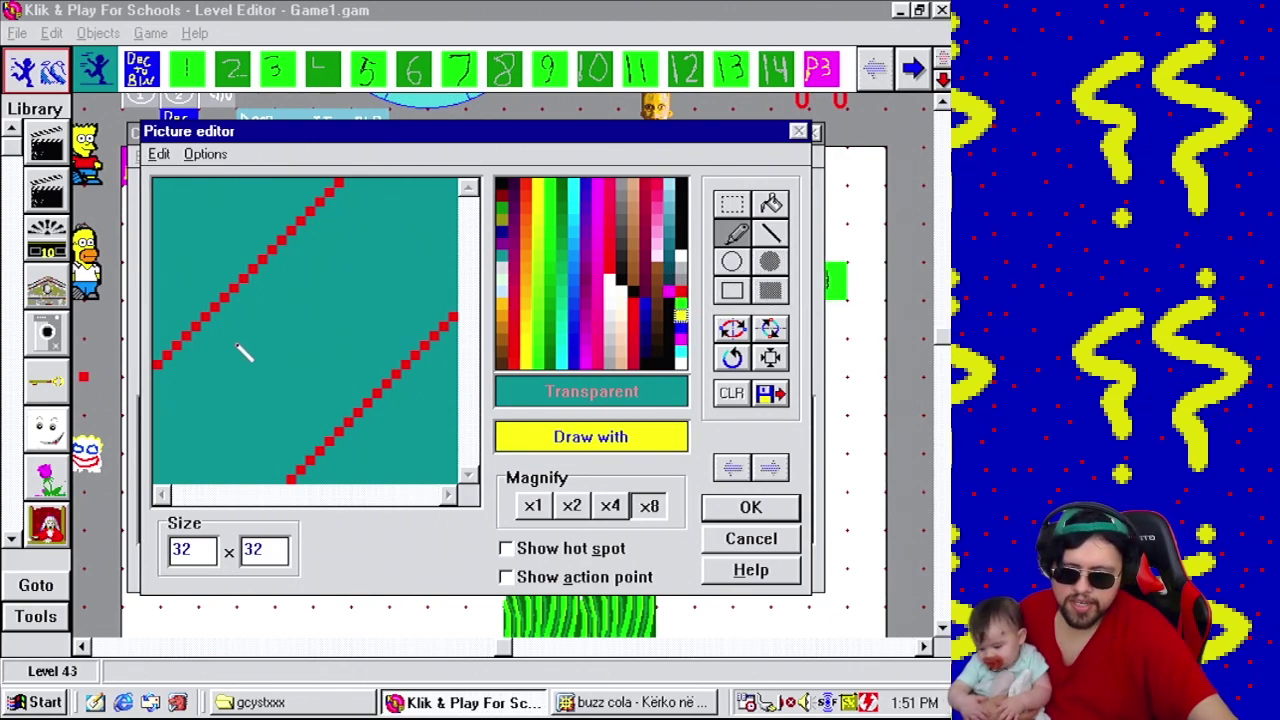
right_click(162, 365)
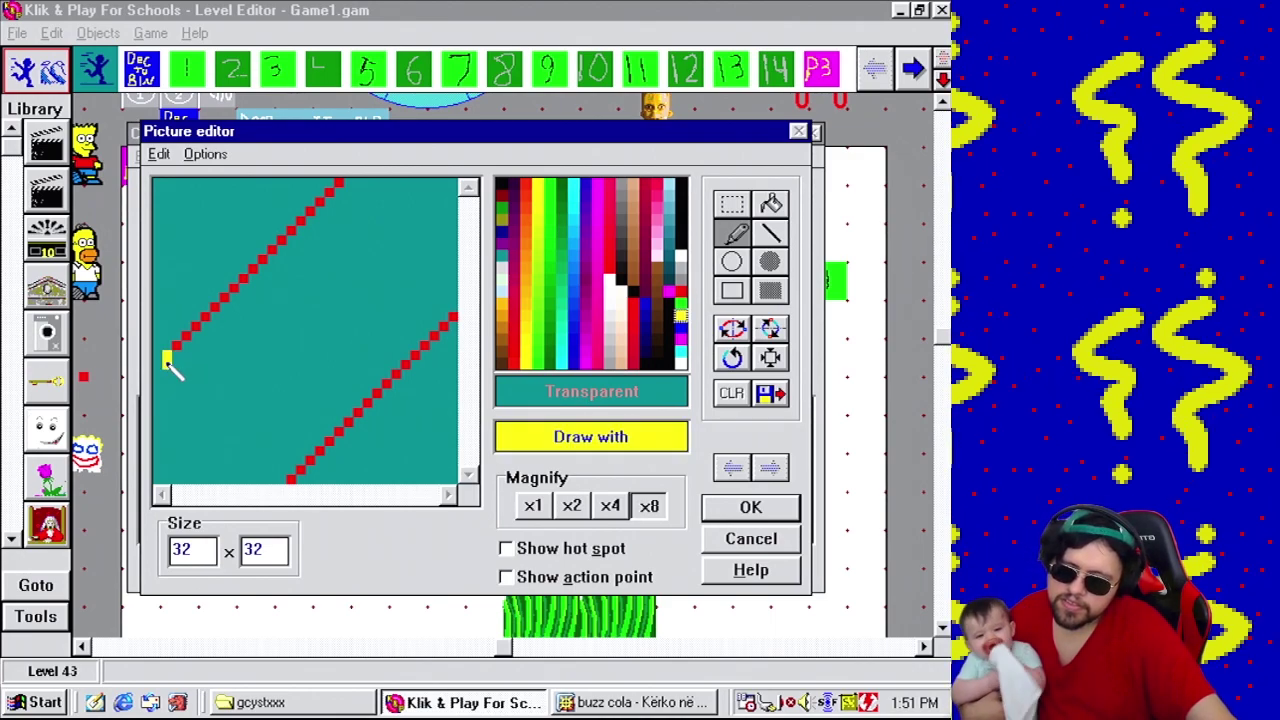
drag(300, 470, 280, 470)
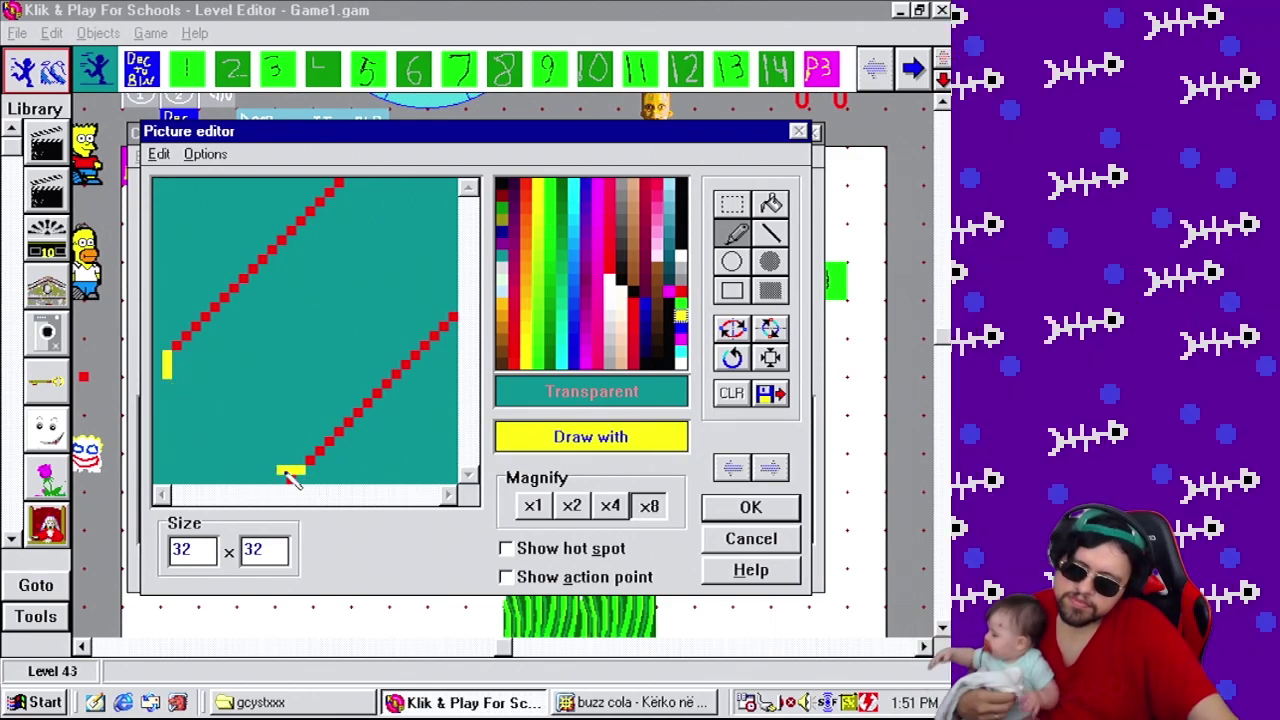
right_click(292, 479)
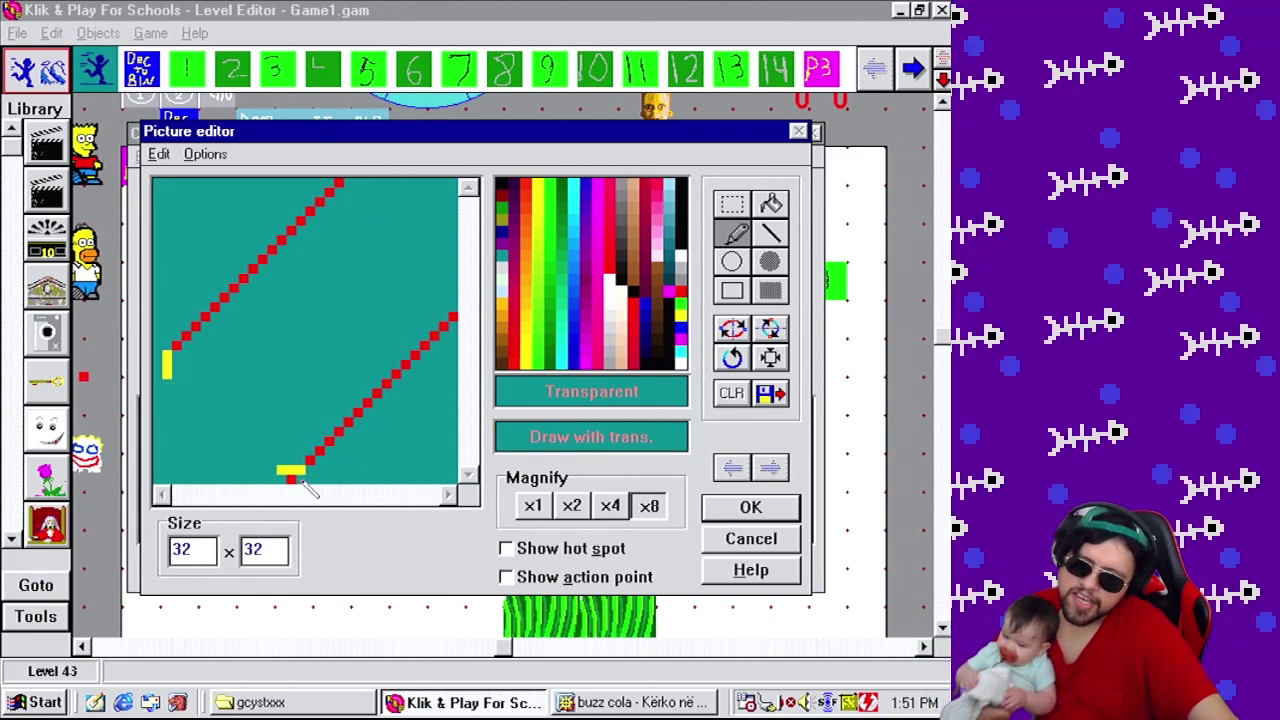
Draw a light grey diagonal between the two yellow edges as the can's lower-left rim, redrawing its uneven lower half.
click(772, 236)
click(684, 270)
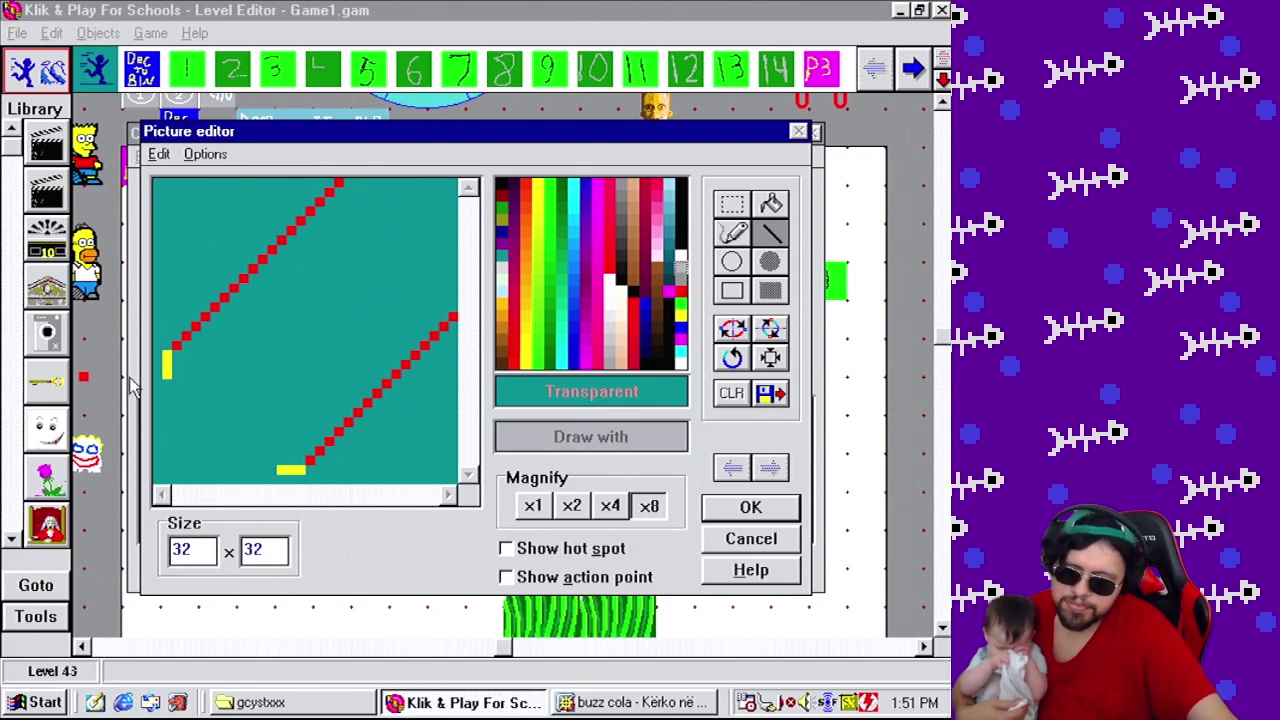
drag(166, 382, 270, 472)
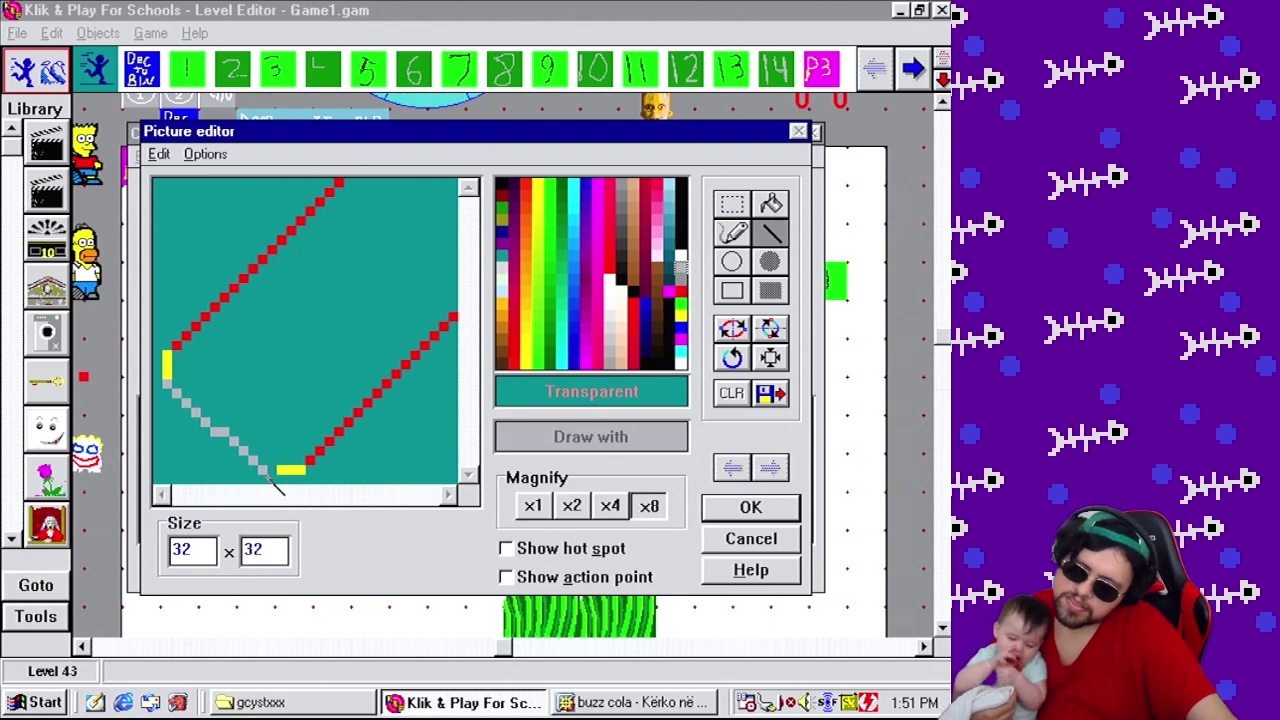
right_click(238, 419)
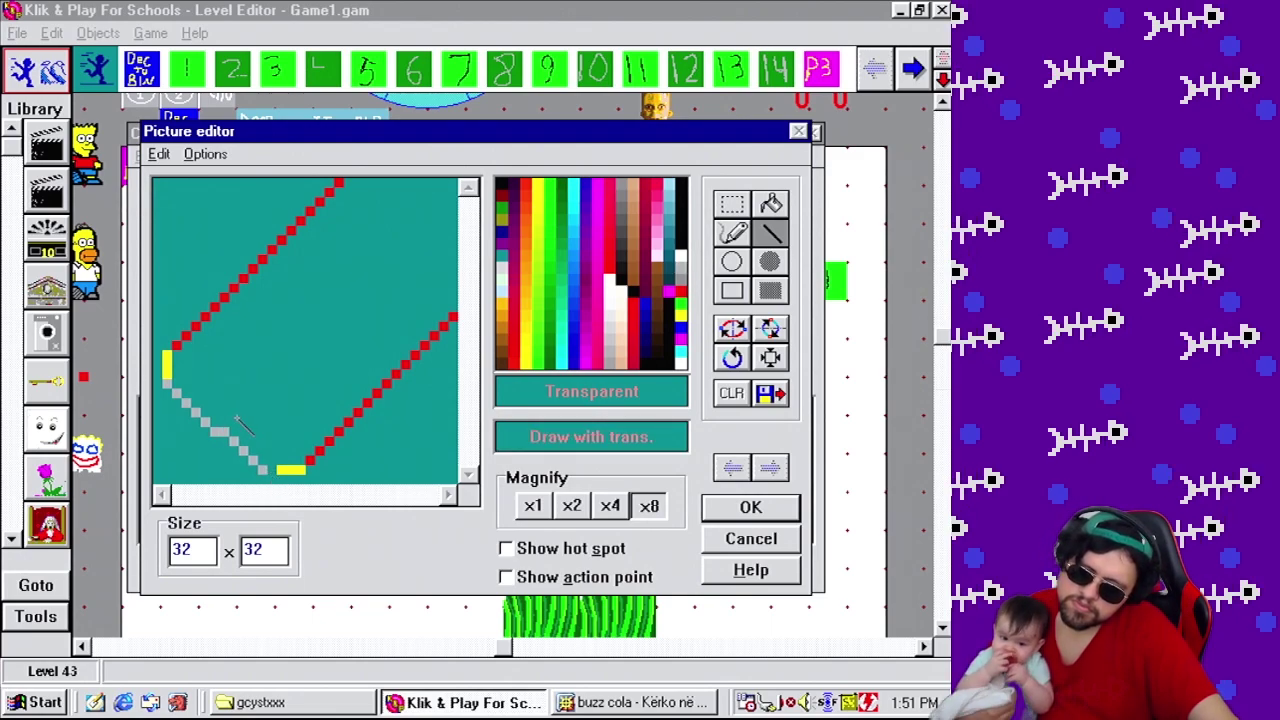
drag(266, 484, 278, 488)
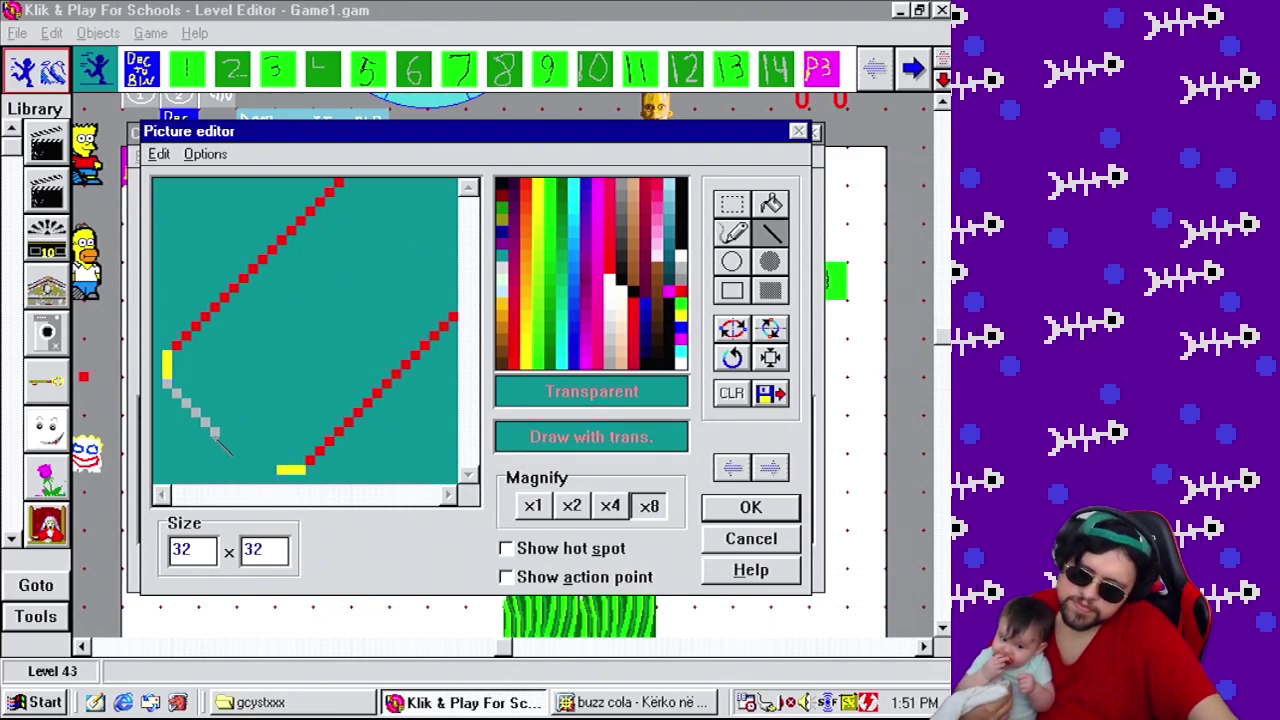
right_click(216, 438)
drag(216, 438, 292, 512)
right_click(282, 470)
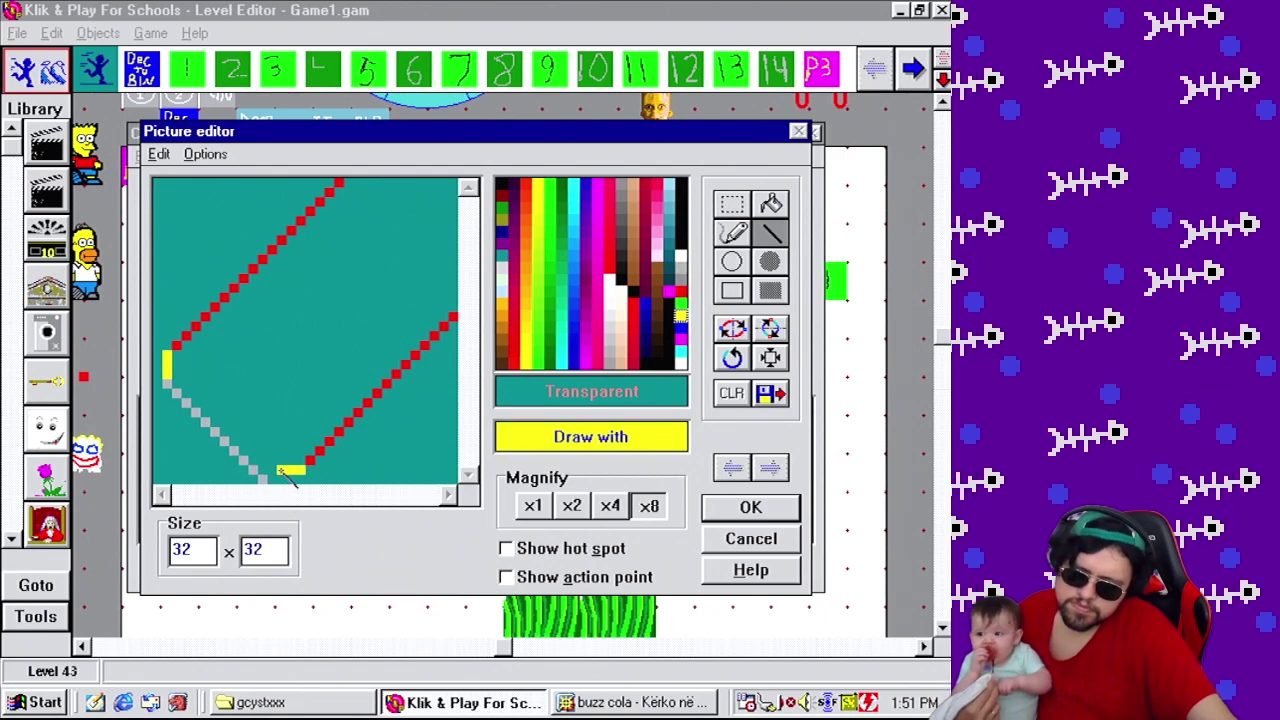
Move the lower-right red diagonal with its yellow edge one pixel left and one pixel down to meet the grey rim.
click(732, 205)
drag(456, 320, 276, 479)
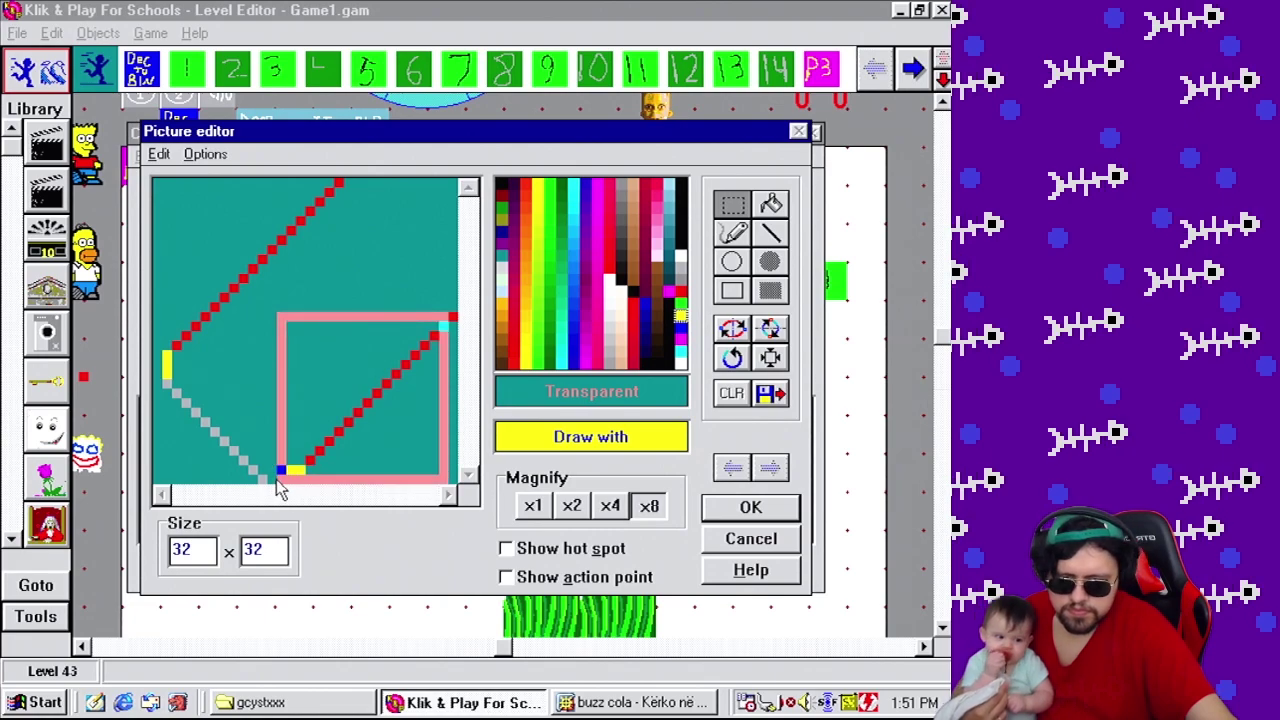
drag(281, 297, 479, 527)
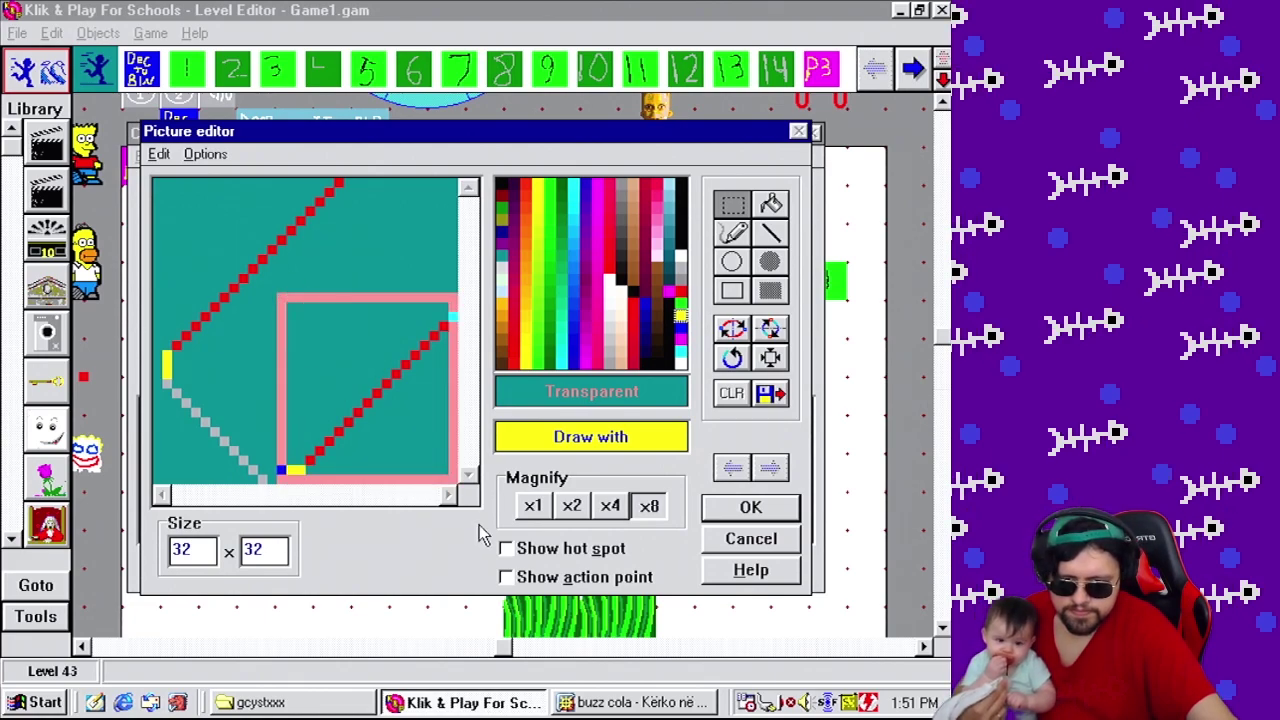
mouse_move(313, 482)
mouse_down()
mouse_move(326, 460)
mouse_move(313, 467)
mouse_up()
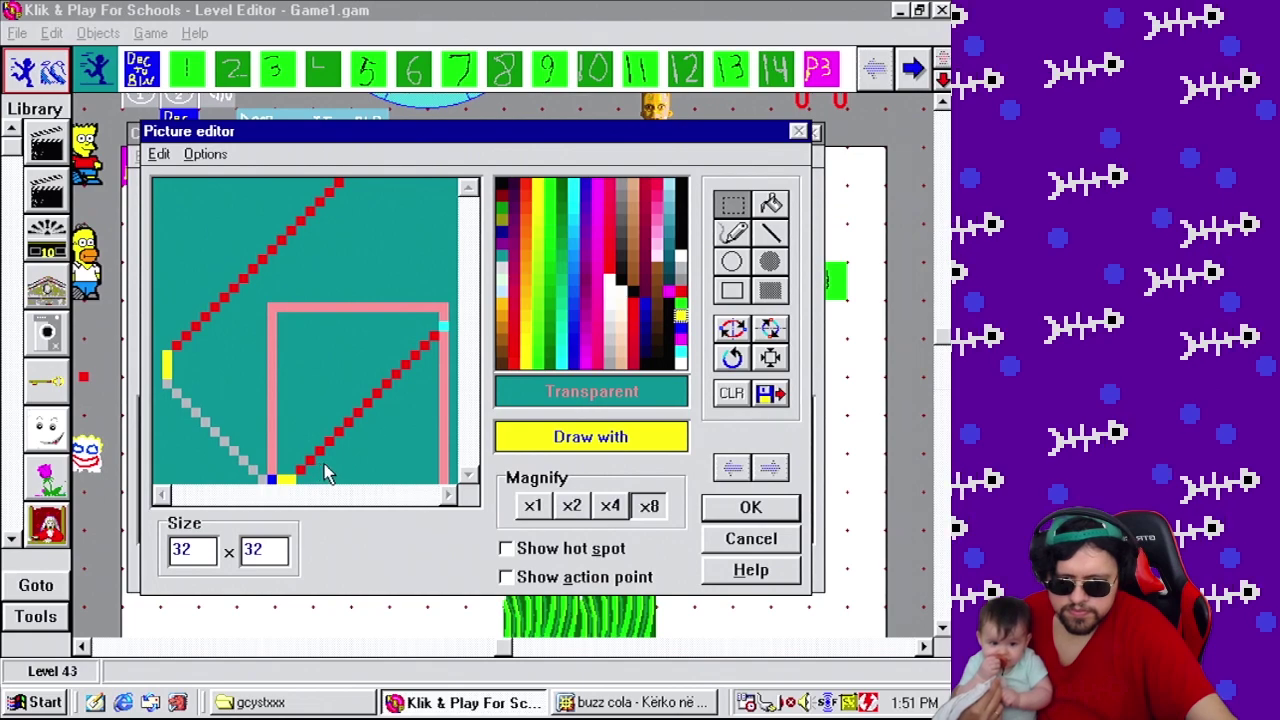
Draw a three-pixel vertical yellow edge at the upper end of the lower-right red diagonal and erase the stray red pixel beside it.
click(735, 233)
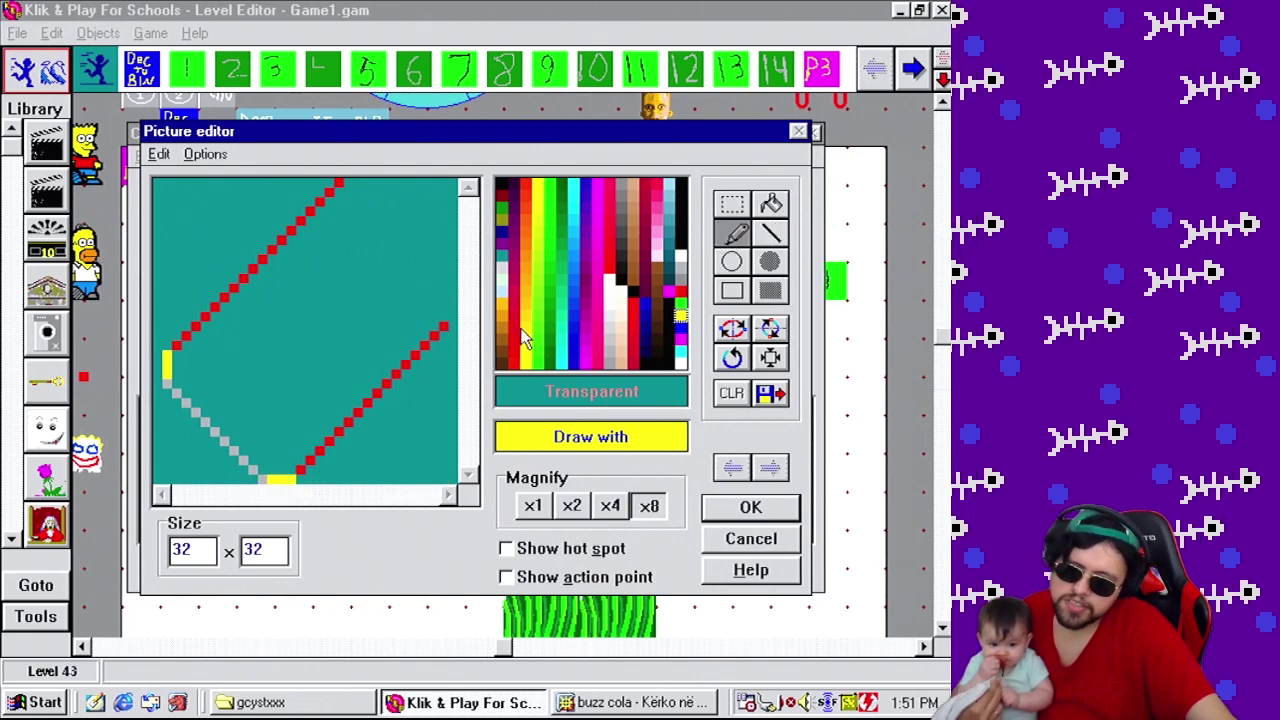
right_click(443, 328)
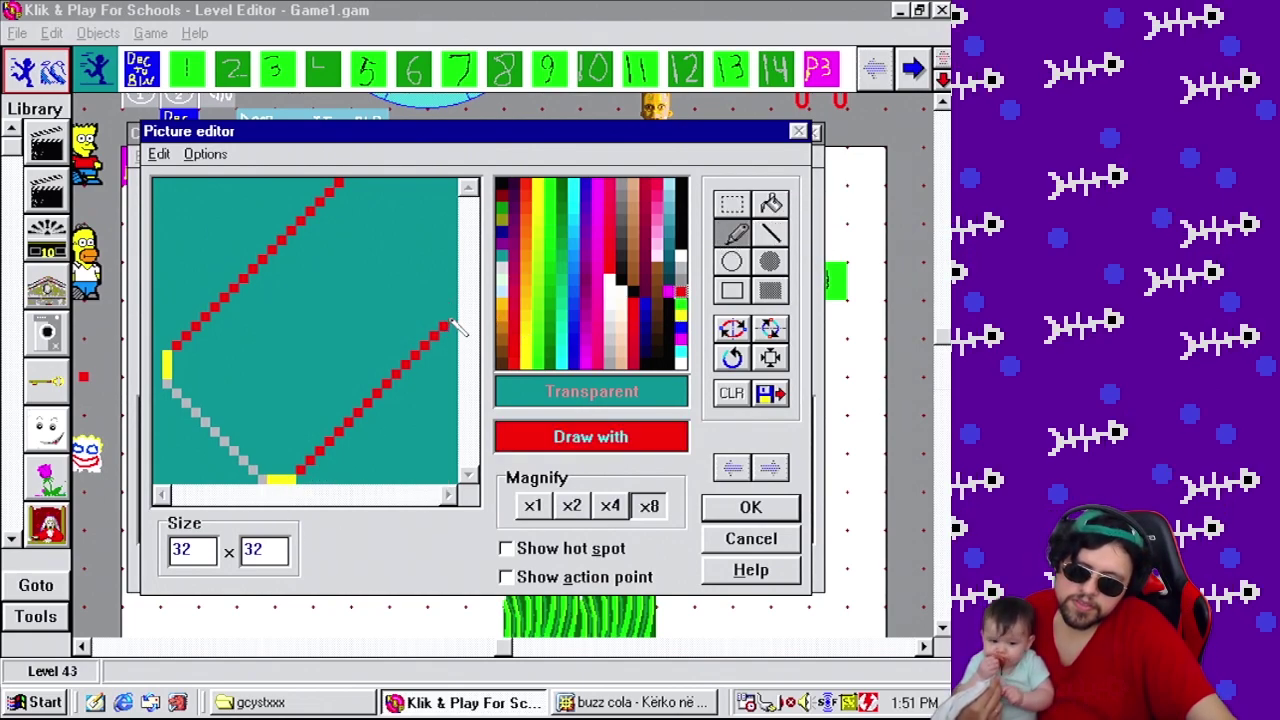
click(680, 316)
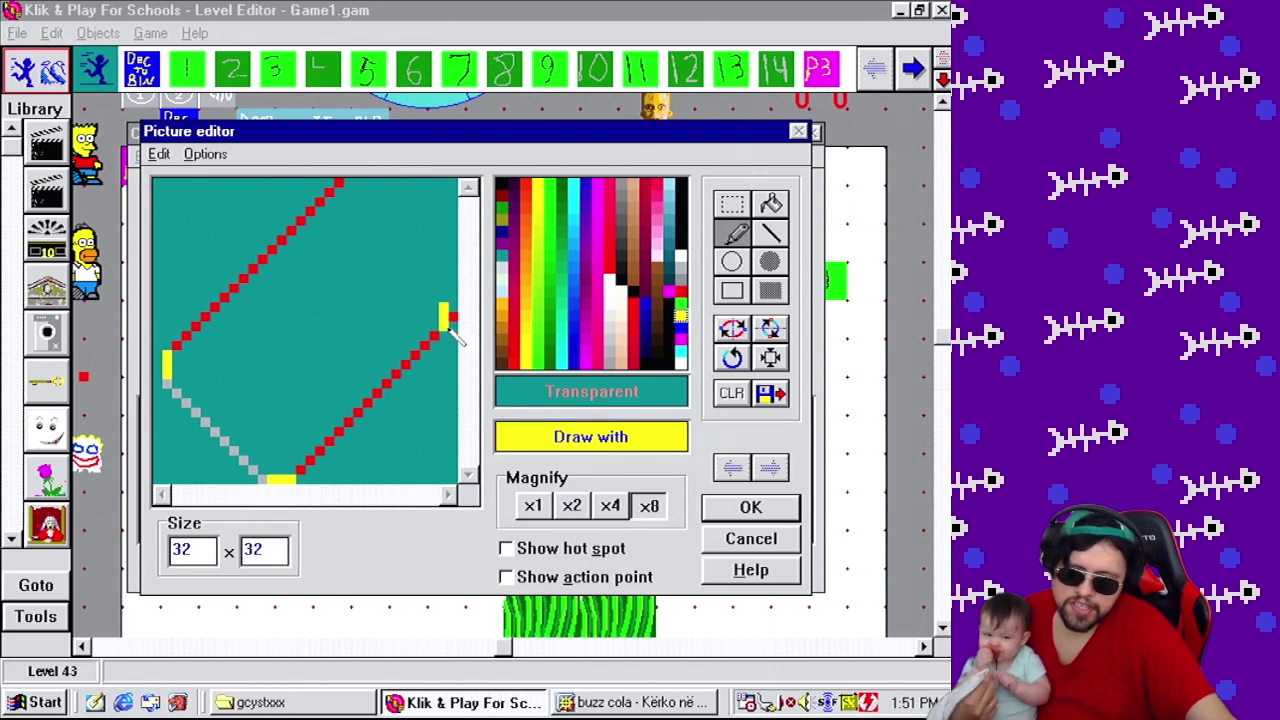
right_click(452, 307)
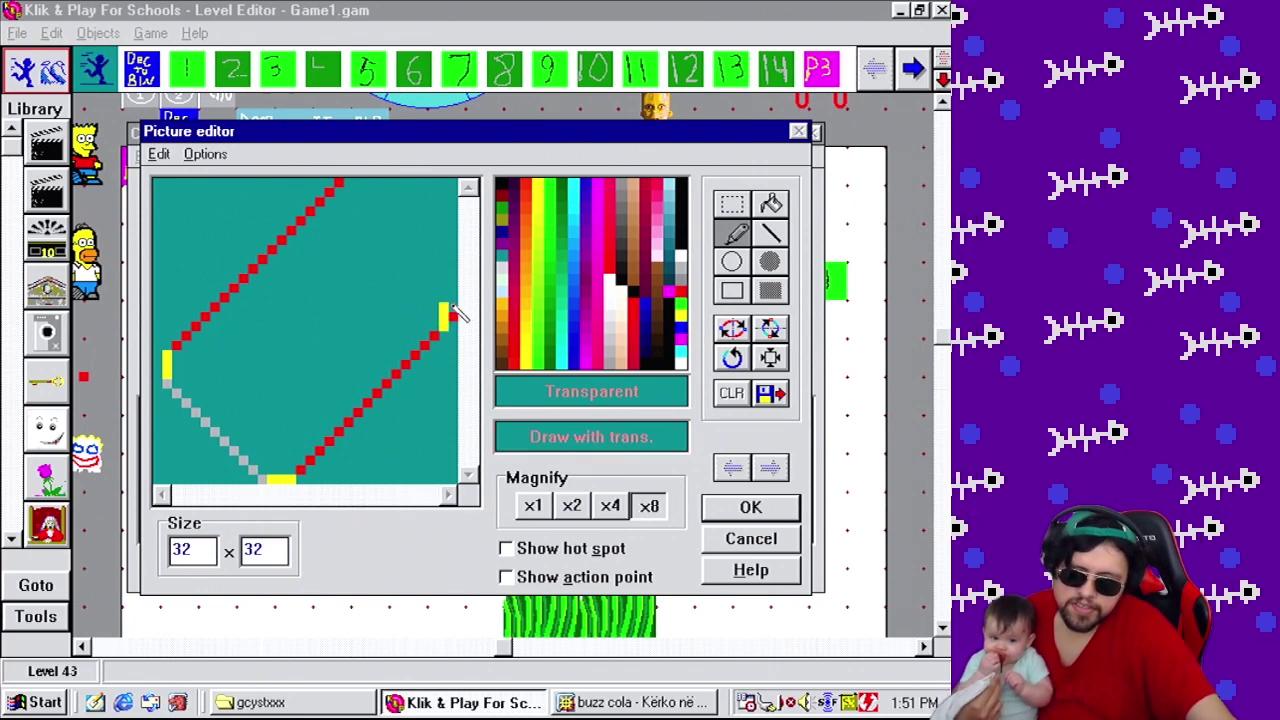
Draw a light grey line from the right yellow edge up to the top end of the upper-left red diagonal.
right_click(263, 478)
click(771, 232)
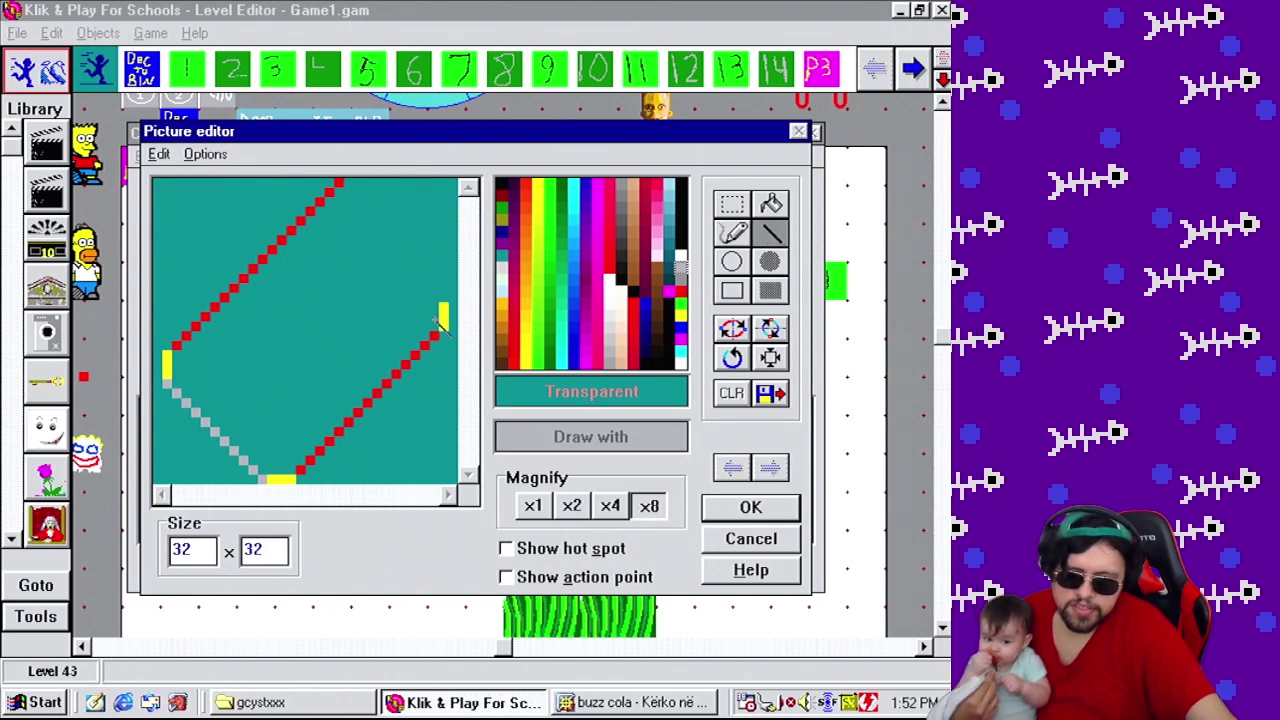
mouse_move(445, 301)
mouse_down()
mouse_move(432, 262)
mouse_move(337, 186)
mouse_up()
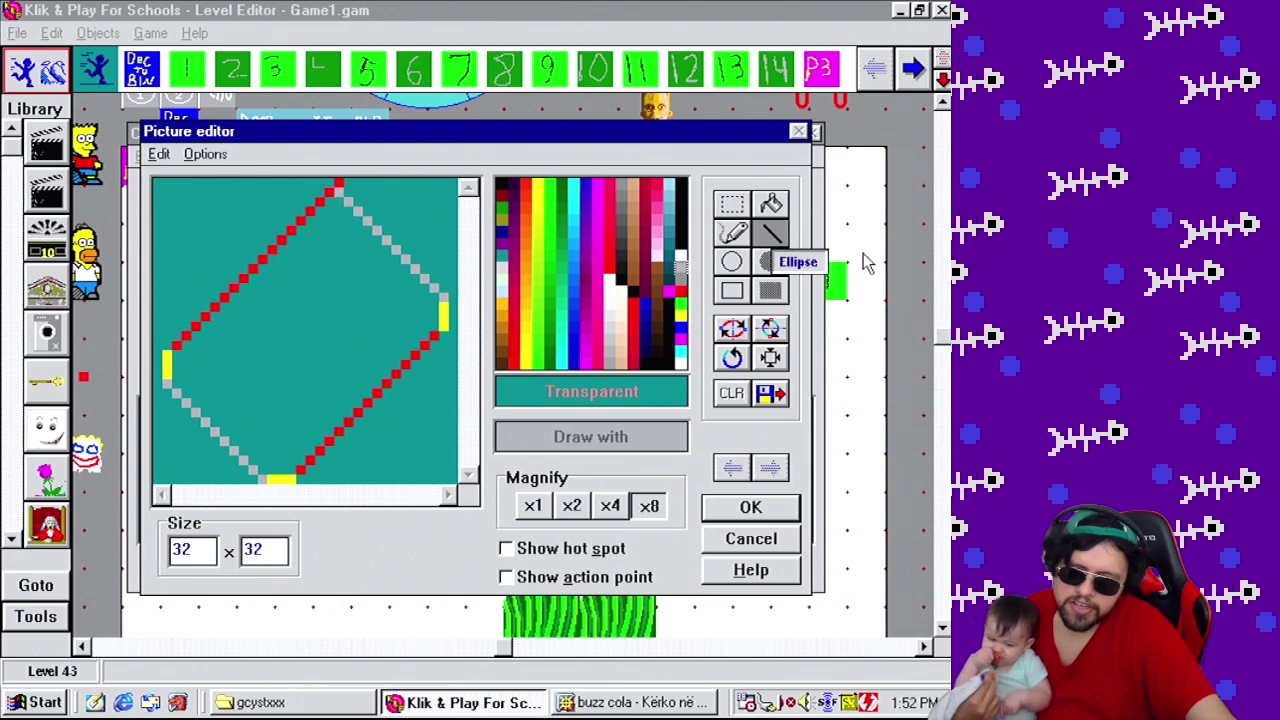
Trim the can's top corner and draw a three-pixel horizontal yellow edge there joining the red diagonal to the grey rim.
click(734, 232)
right_click(346, 186)
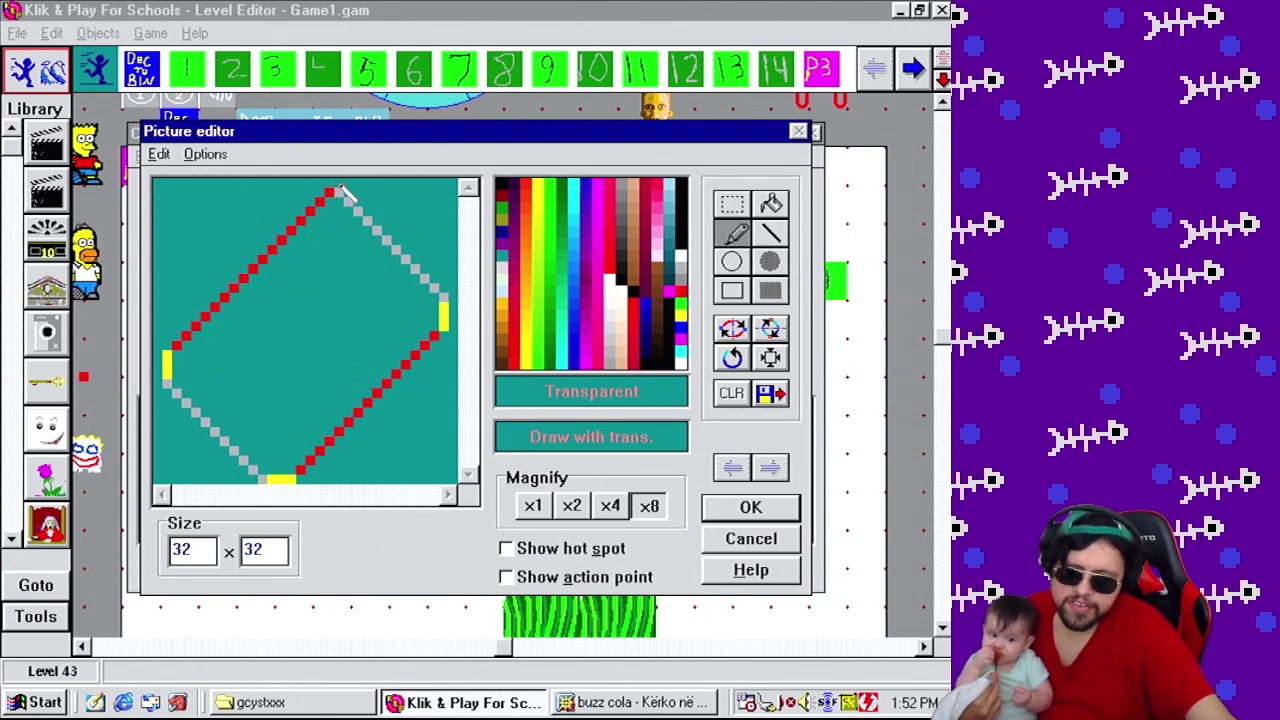
right_click(446, 327)
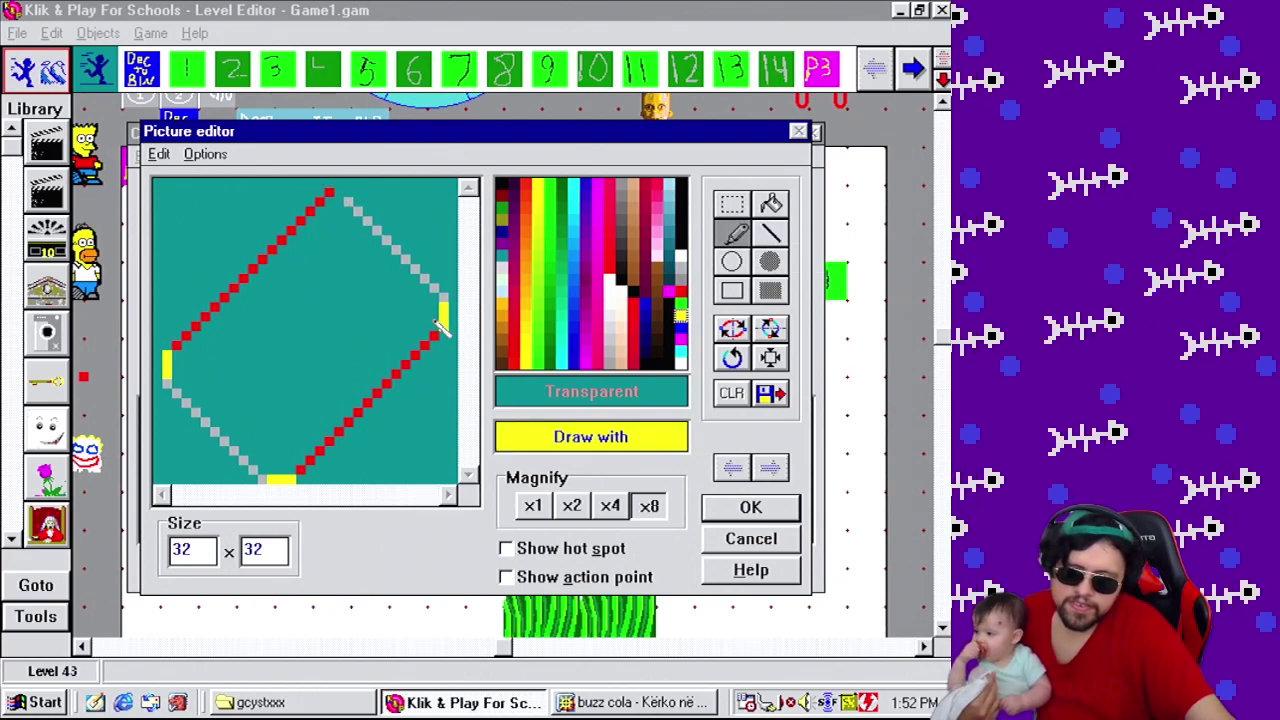
click(339, 203)
click(330, 201)
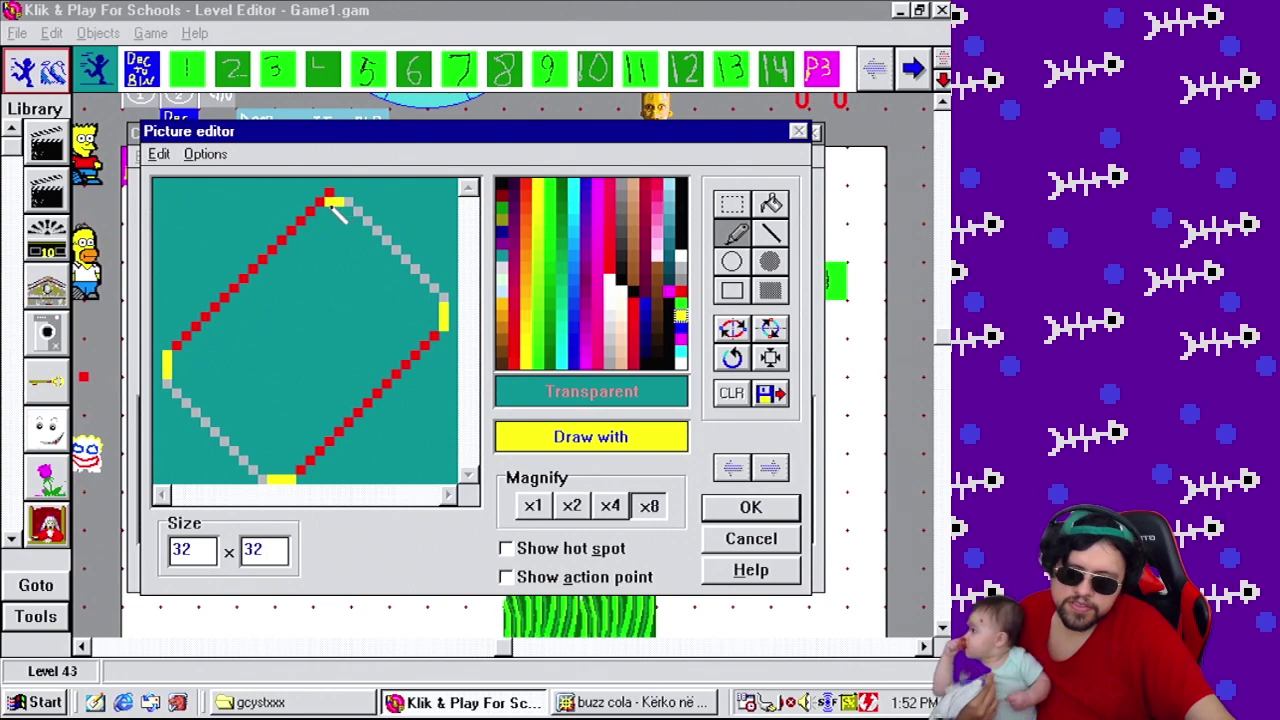
click(322, 201)
right_click(348, 192)
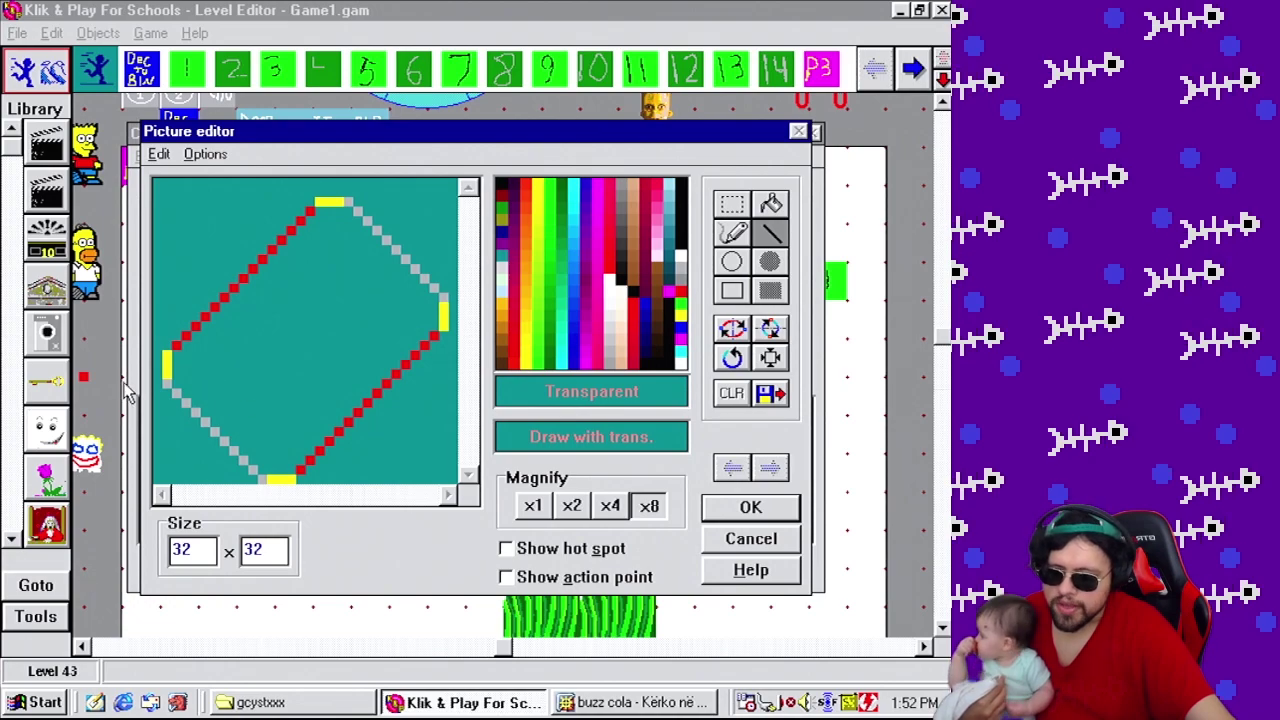
Draw a yellow line inside the lower-left grey rim and fill the gap between them with yellow.
right_click(167, 364)
drag(167, 364, 290, 478)
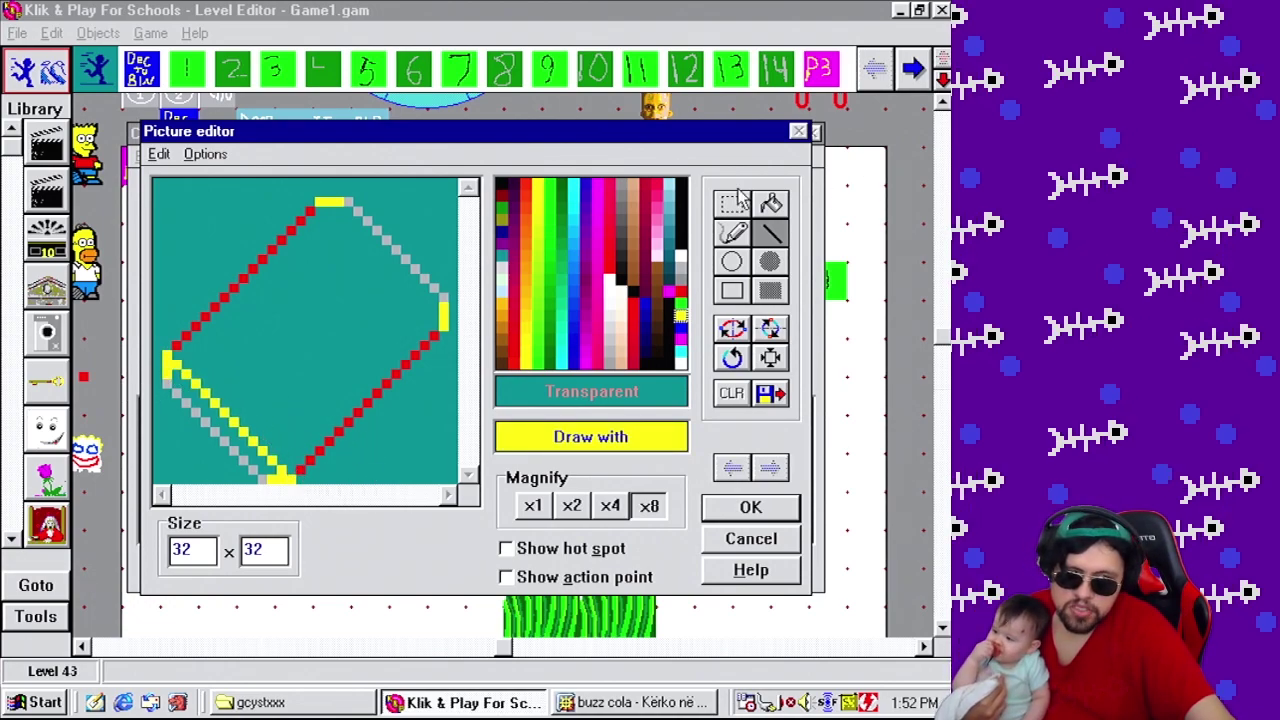
click(771, 204)
click(278, 462)
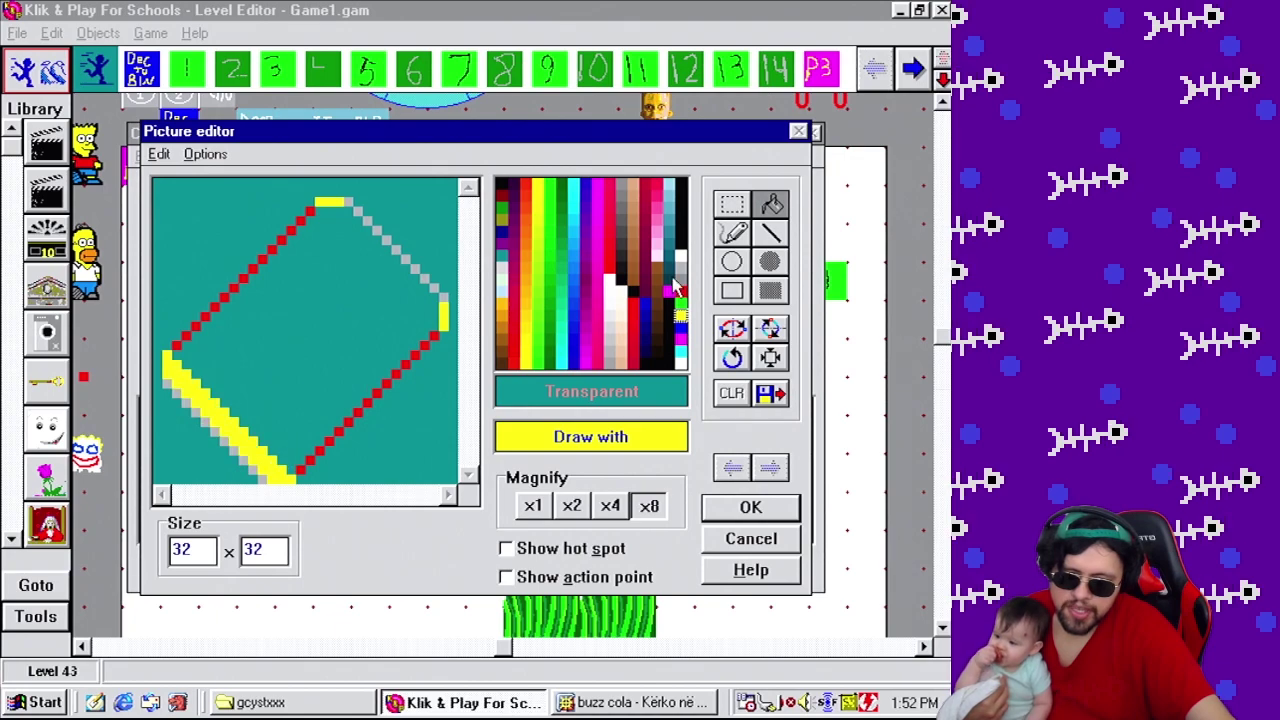
Form a solid yellow band inside the upper-right grey rim and fill the can's body with red.
click(771, 232)
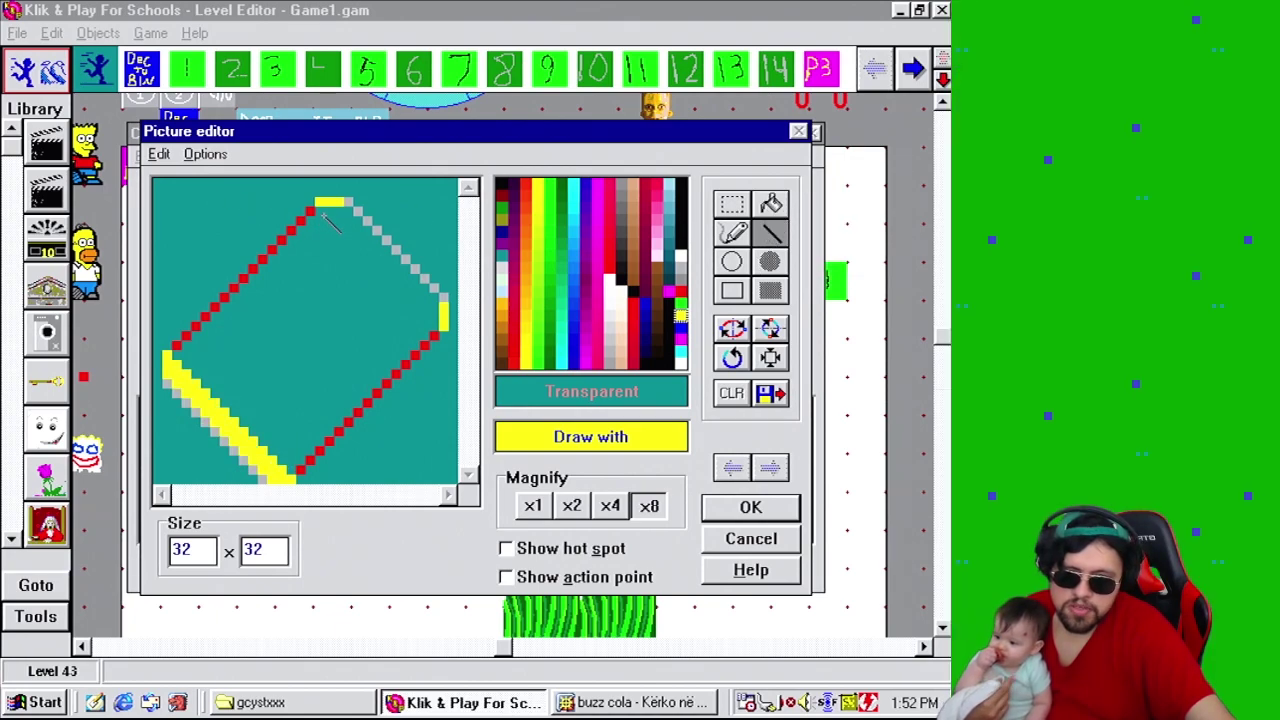
drag(320, 207, 451, 337)
click(452, 340)
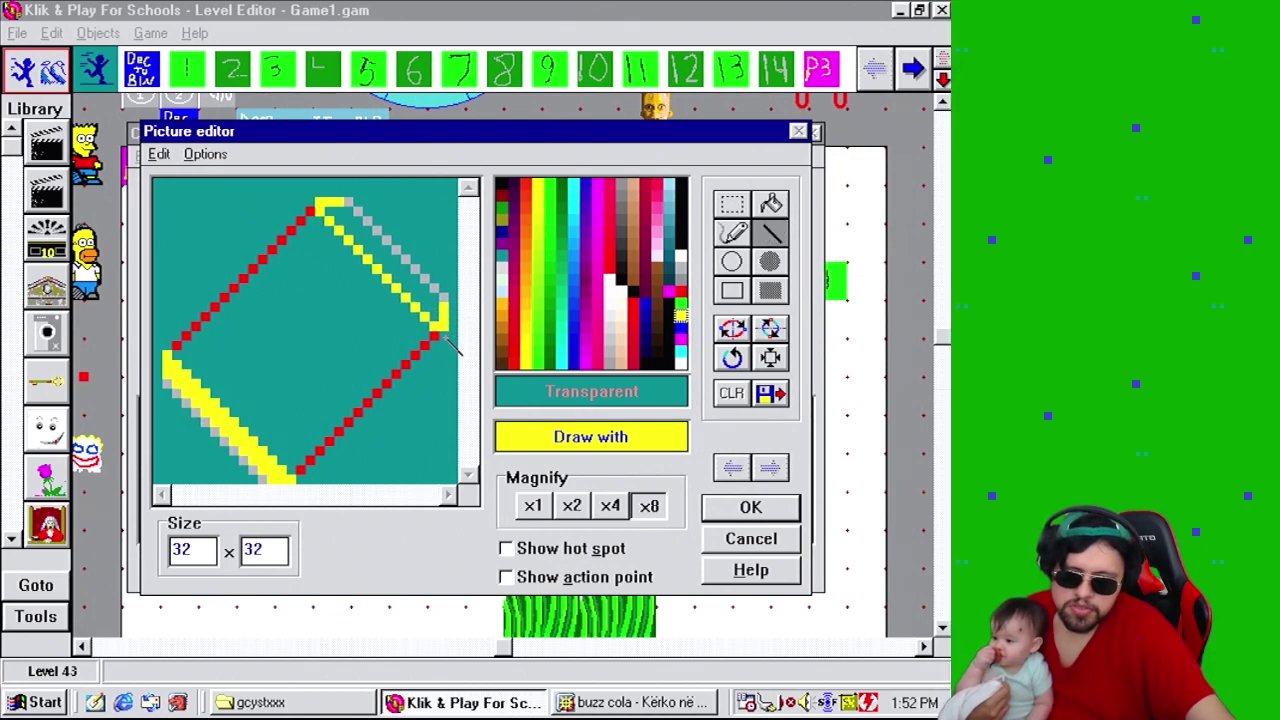
click(770, 204)
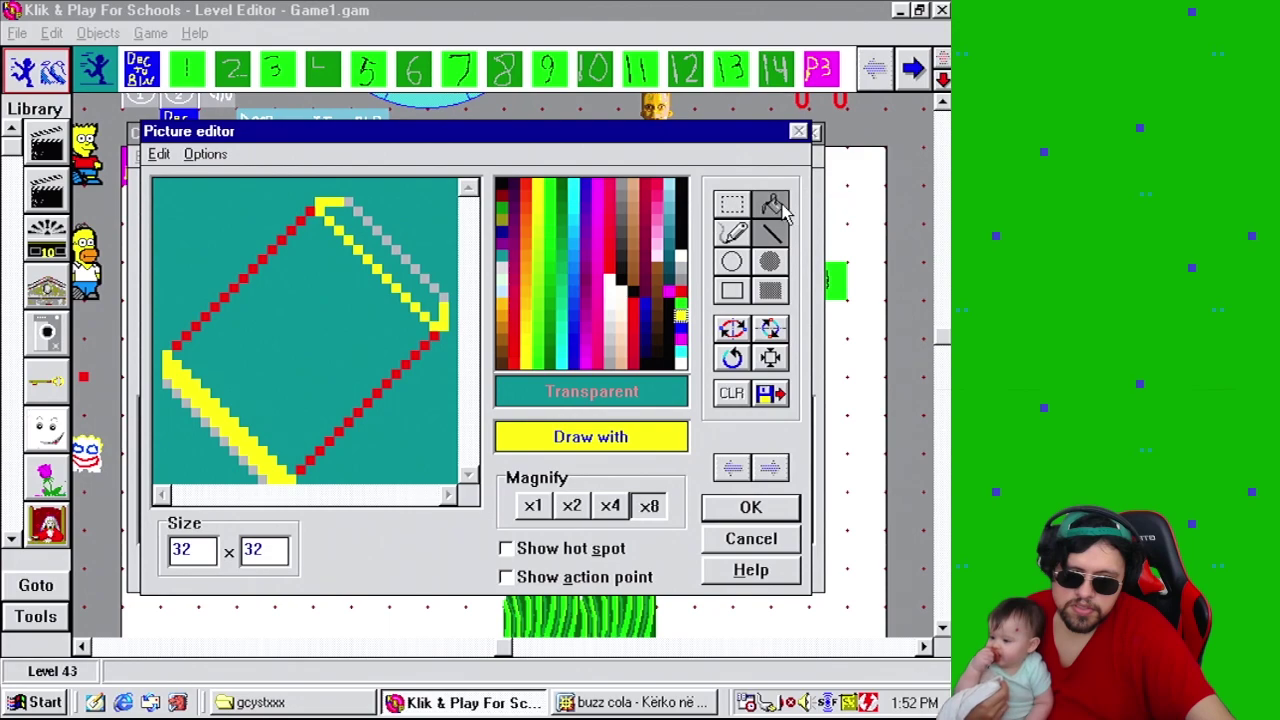
click(428, 275)
right_click(436, 332)
click(416, 330)
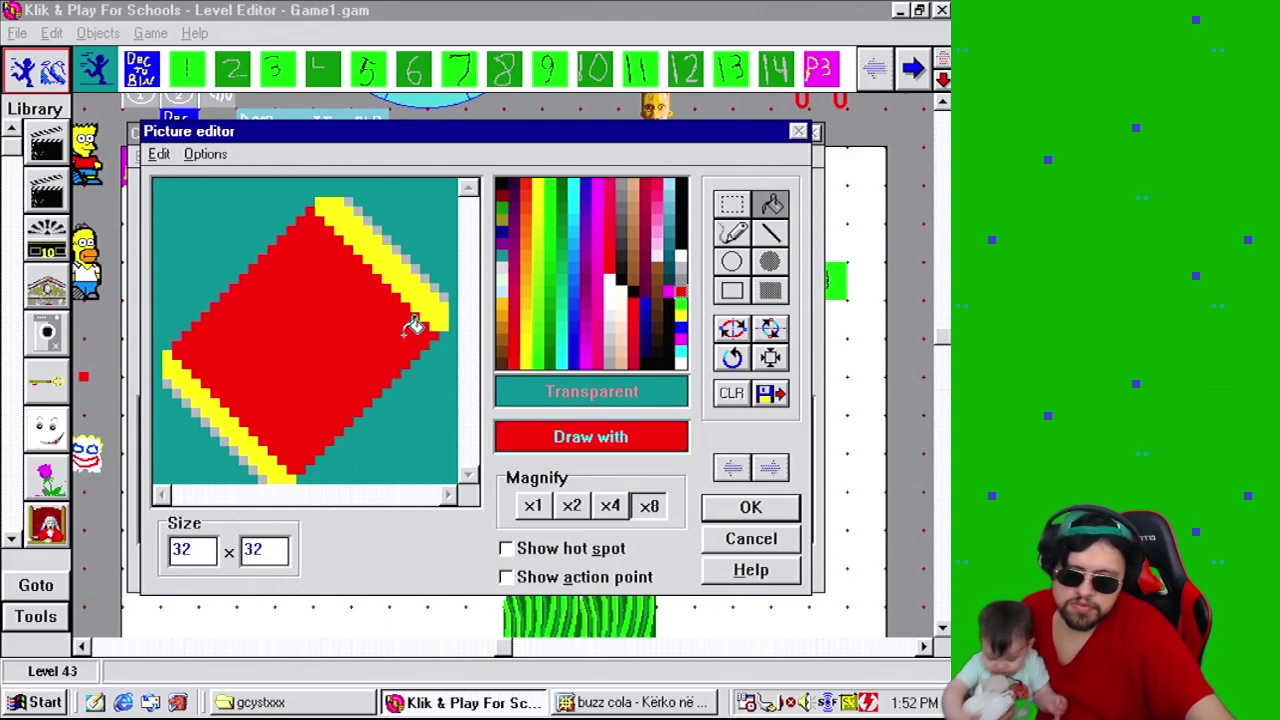
Following the Buzz Cola reference images, draw a tilted yellow letter B near the can's upper-left edge with the Pencil tool.
click(632, 703)
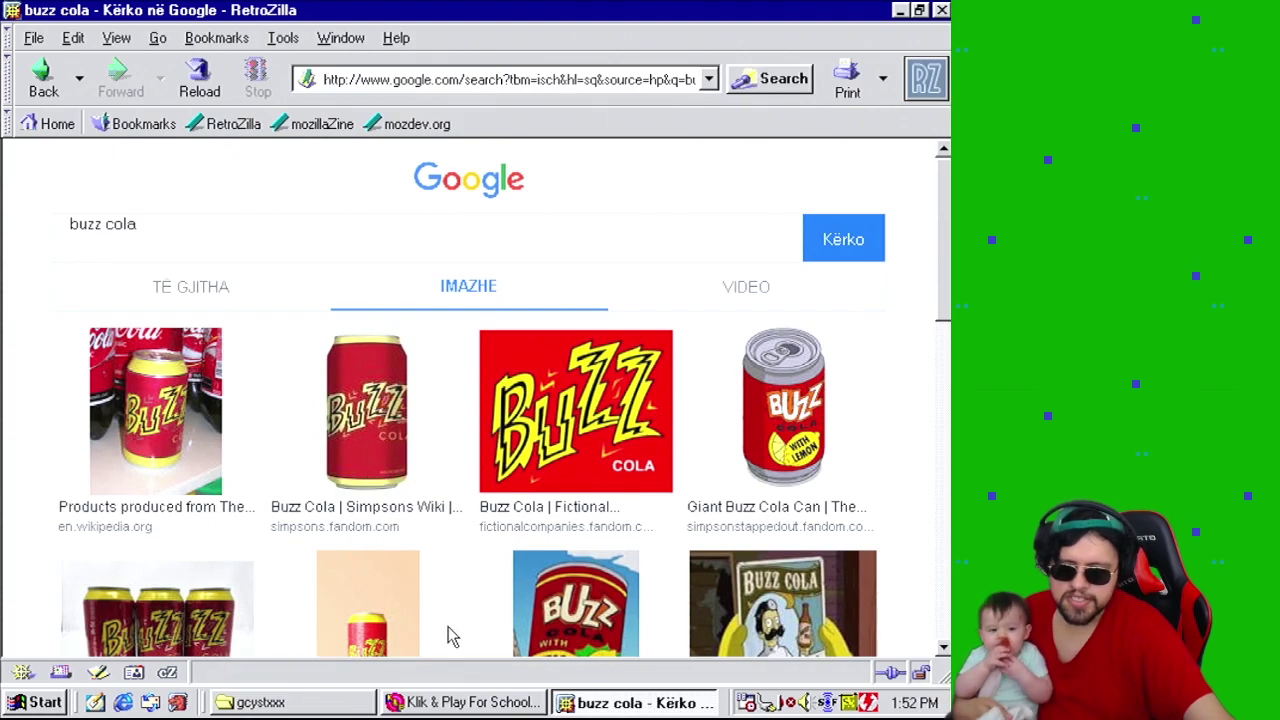
click(462, 702)
click(735, 232)
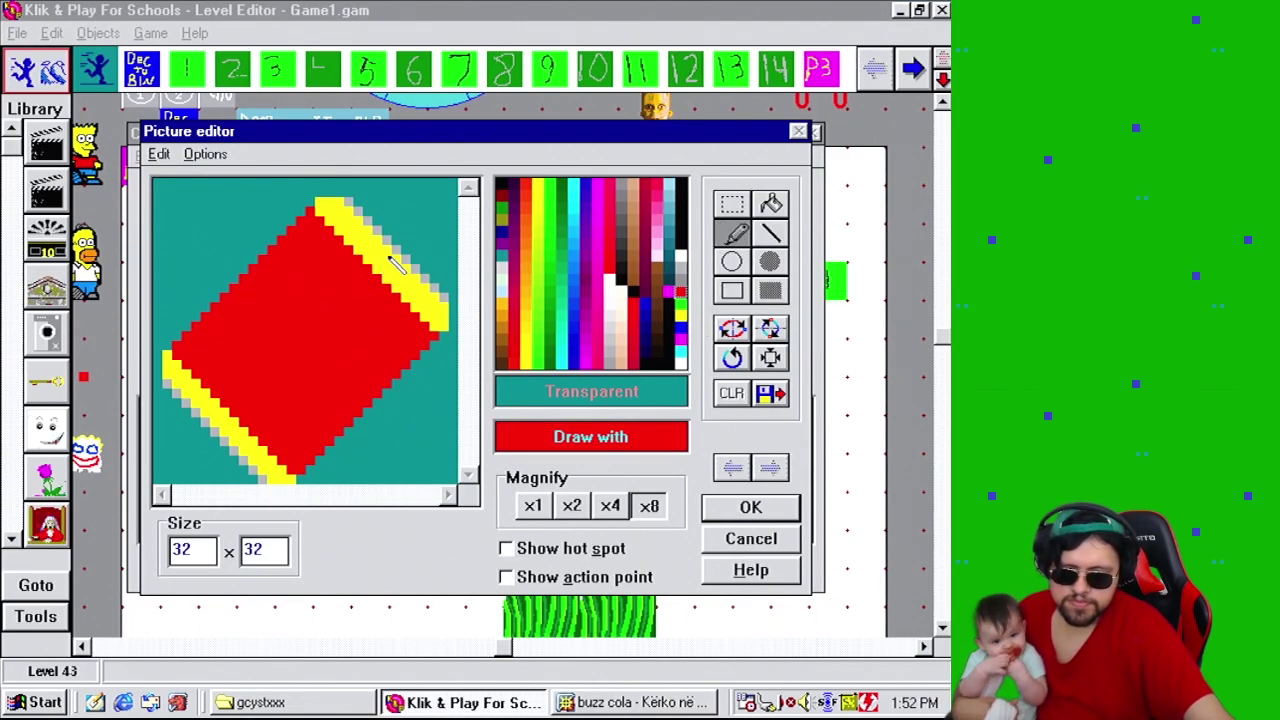
right_click(392, 257)
click(567, 704)
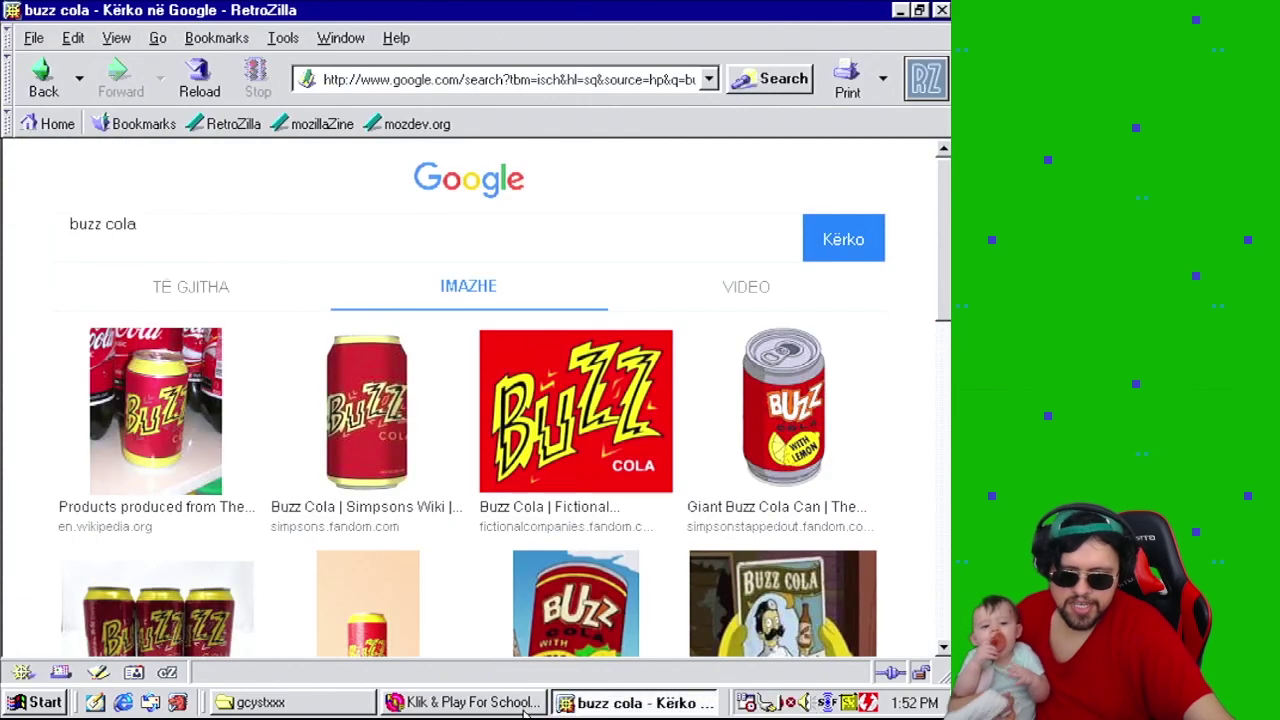
click(517, 707)
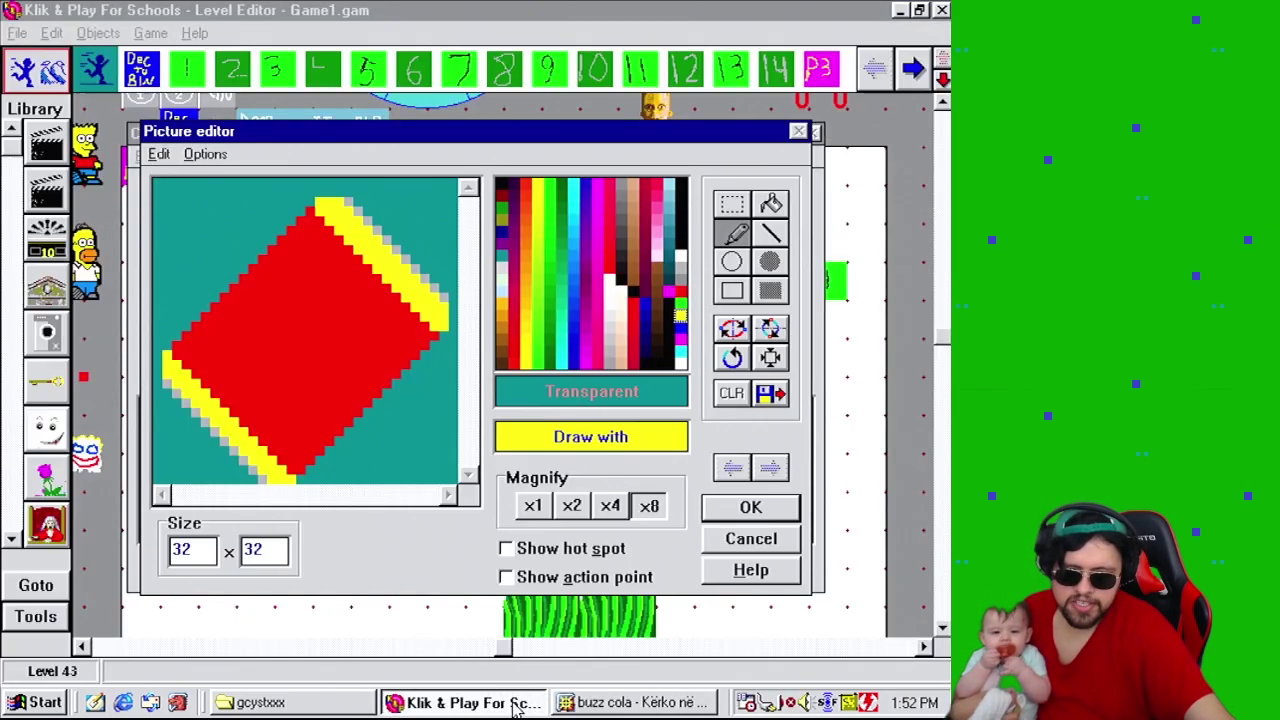
click(285, 258)
mouse_move(284, 262)
mouse_down()
mouse_move(247, 296)
mouse_move(280, 314)
mouse_move(281, 291)
mouse_move(297, 299)
mouse_move(316, 283)
mouse_move(301, 256)
mouse_move(286, 309)
mouse_up()
right_click(305, 302)
Reshape the letter B against the reference by trimming its lower outline in red and redrawing its inner bar and bowls in yellow.
click(655, 705)
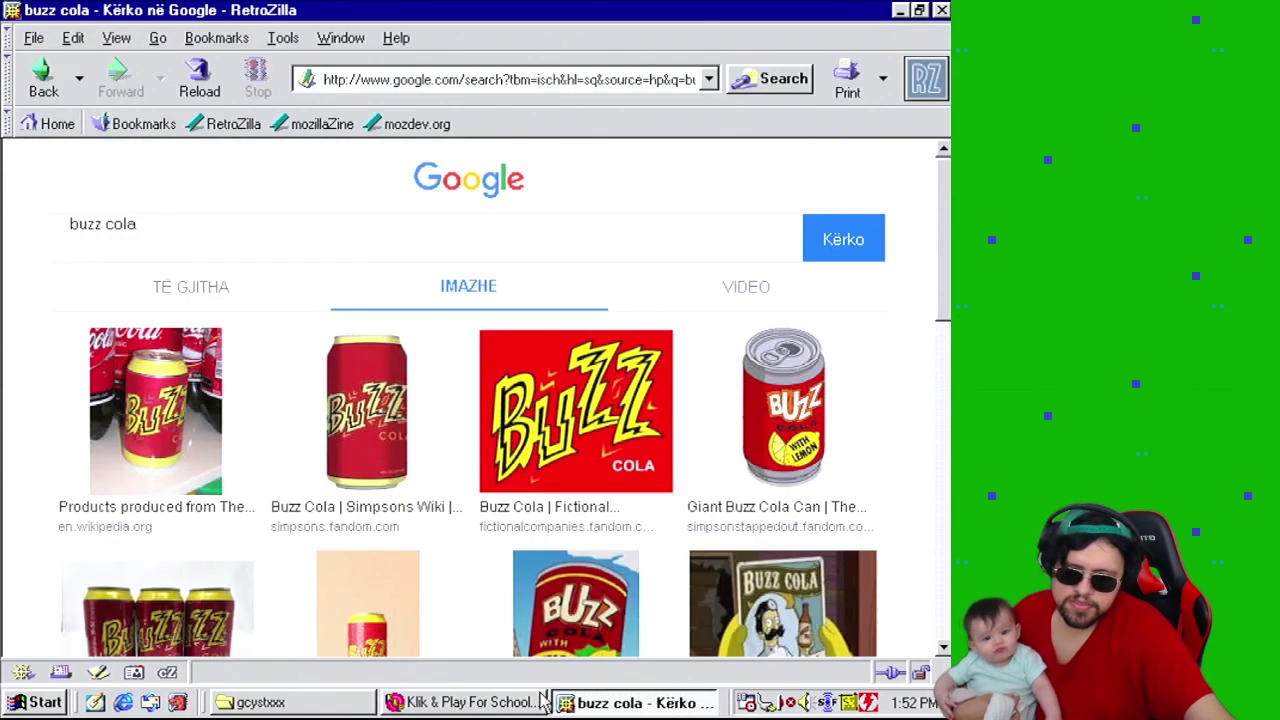
click(520, 708)
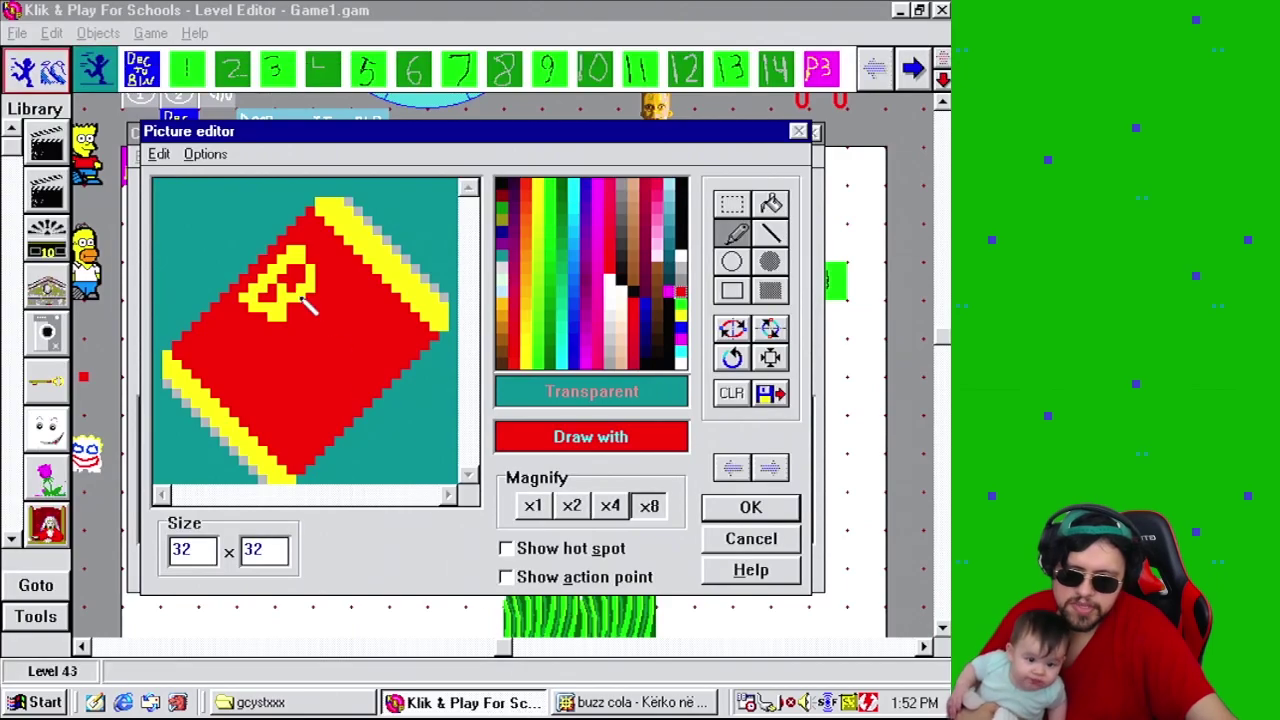
mouse_move(303, 306)
mouse_down()
mouse_move(284, 324)
mouse_move(300, 313)
mouse_up()
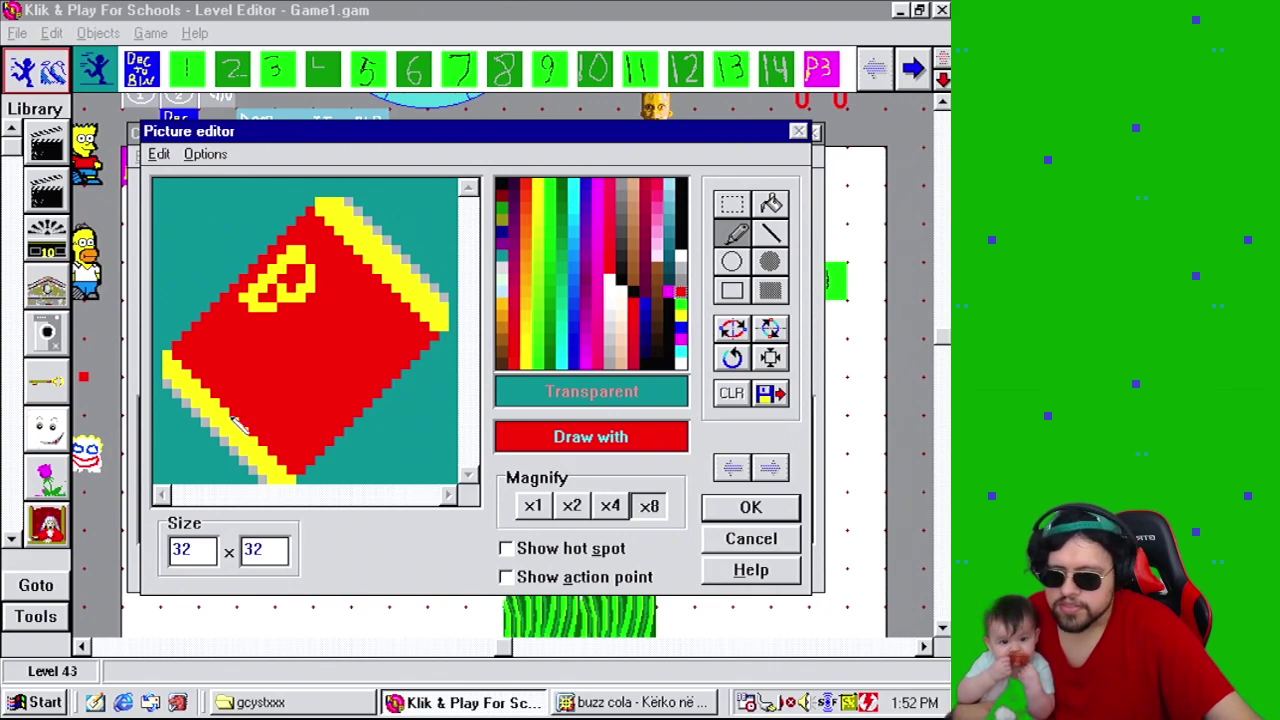
mouse_move(308, 284)
mouse_down()
mouse_move(300, 262)
mouse_move(262, 300)
mouse_move(283, 262)
mouse_move(250, 302)
mouse_move(268, 286)
mouse_up()
right_click(283, 262)
right_click(264, 280)
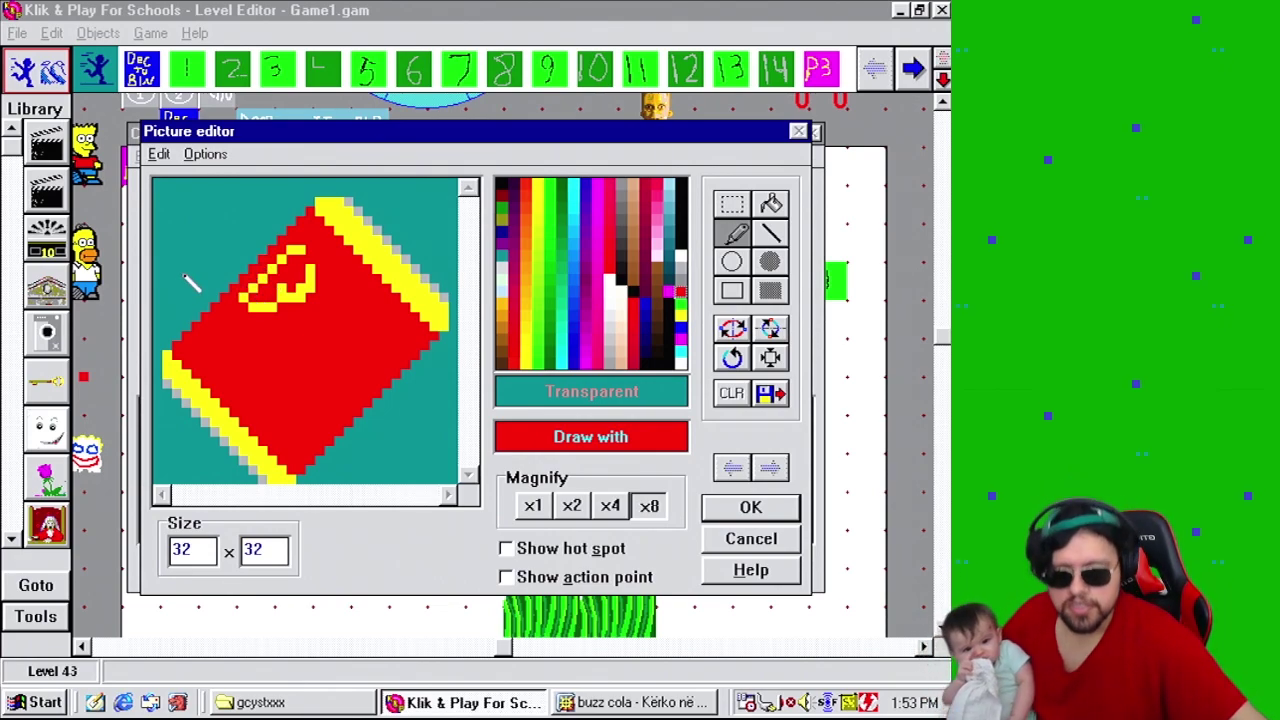
right_click(285, 301)
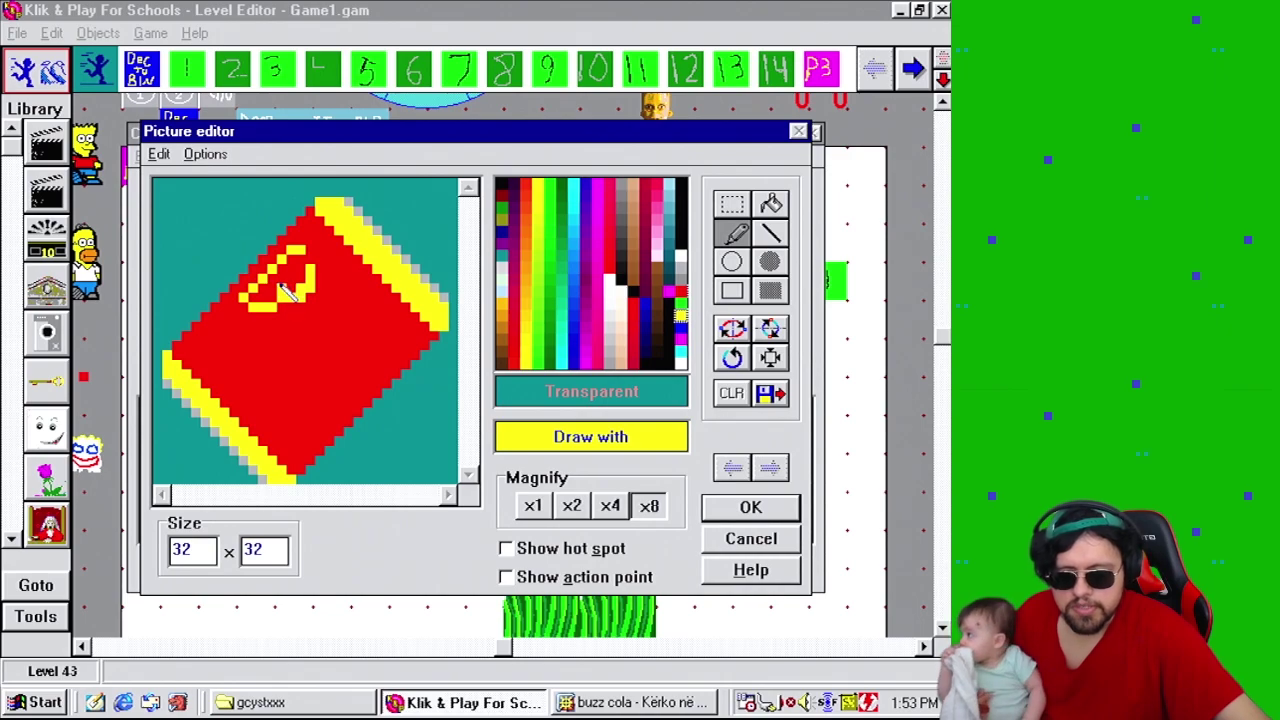
mouse_move(284, 288)
mouse_down()
mouse_move(302, 261)
mouse_move(272, 281)
mouse_move(313, 263)
mouse_move(302, 306)
mouse_up()
right_click(316, 276)
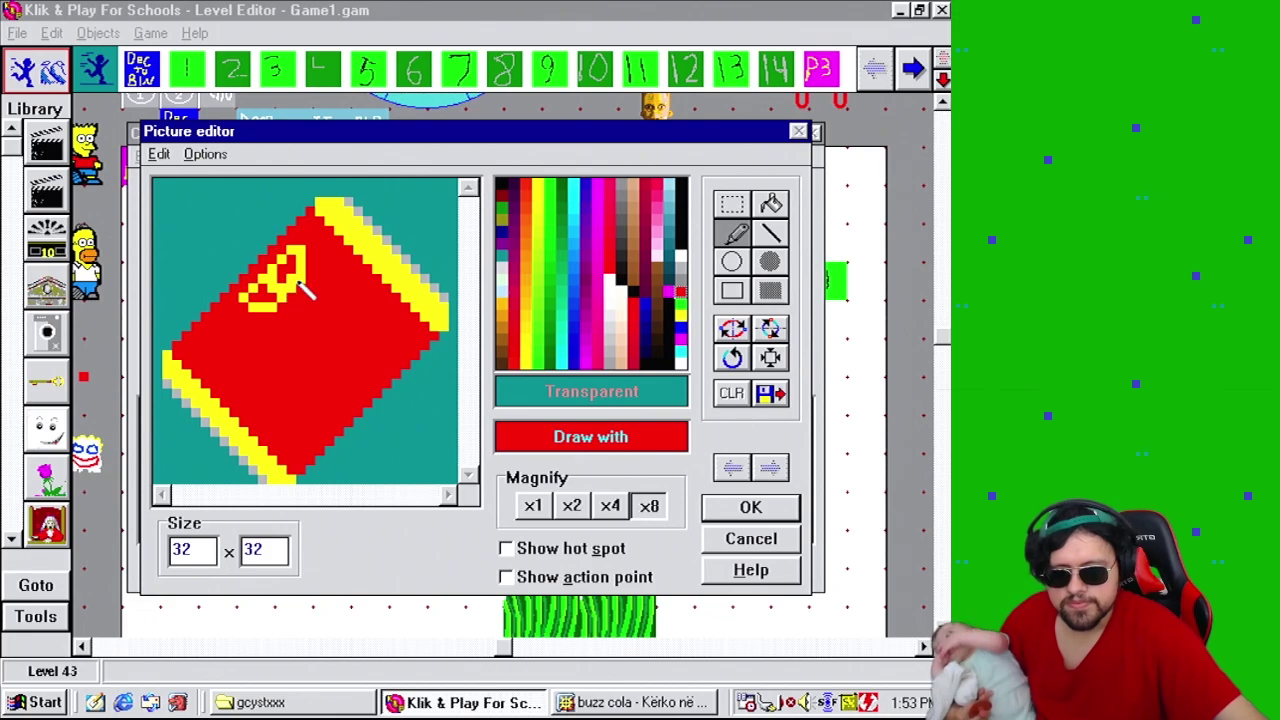
Draw a tilted yellow letter U below and right of the B, and clean up its outline with red and yellow pixels.
right_click(300, 280)
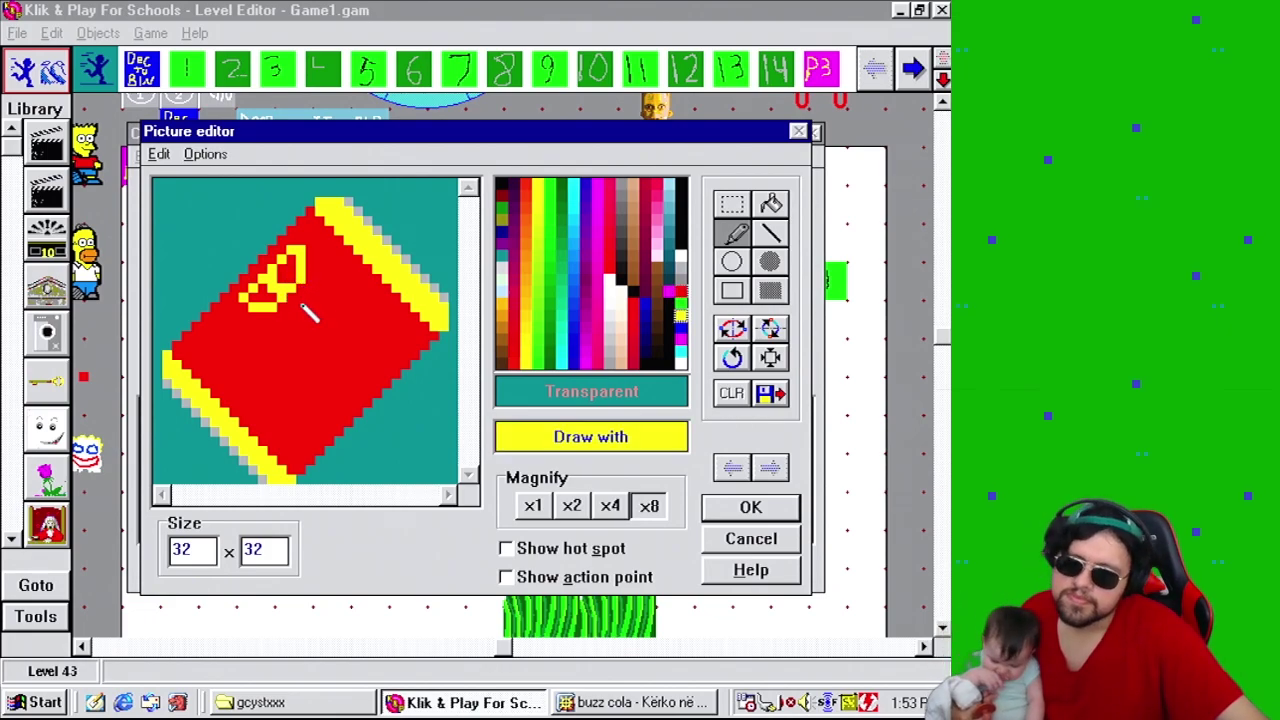
click(670, 702)
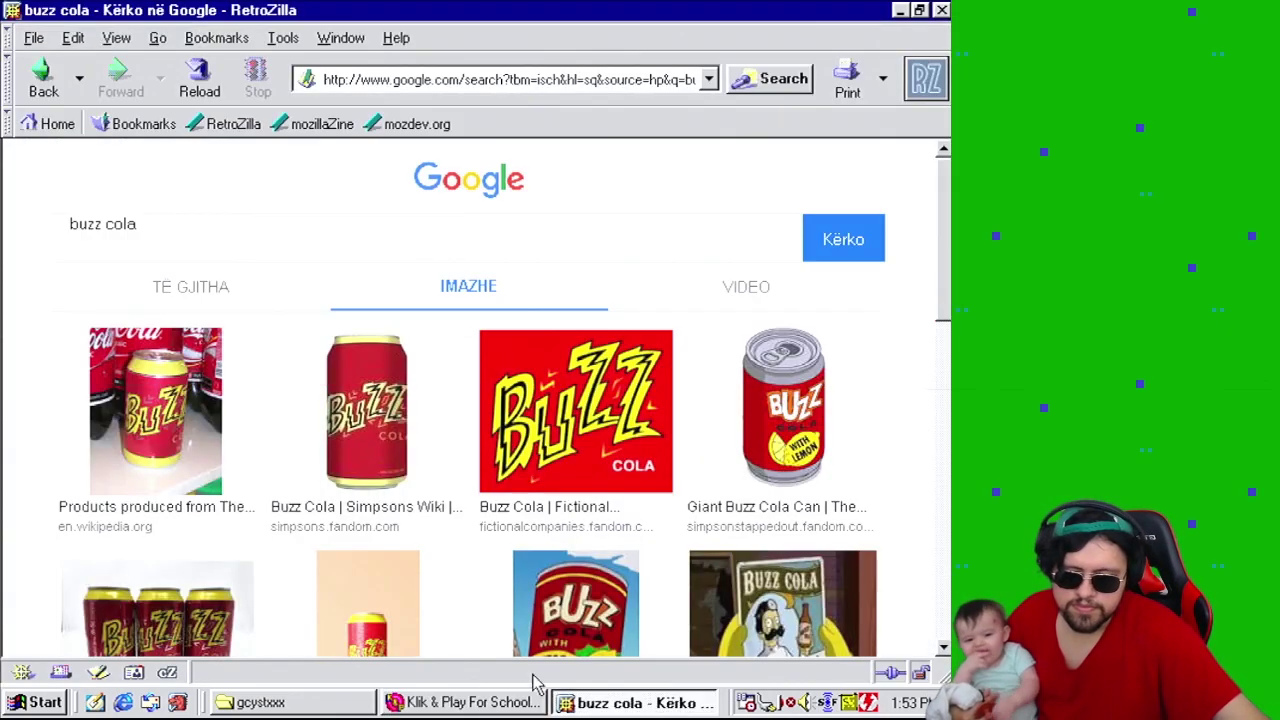
click(474, 702)
mouse_move(315, 295)
mouse_down()
mouse_move(287, 328)
mouse_move(290, 345)
mouse_move(318, 350)
mouse_move(334, 318)
mouse_up()
right_click(316, 288)
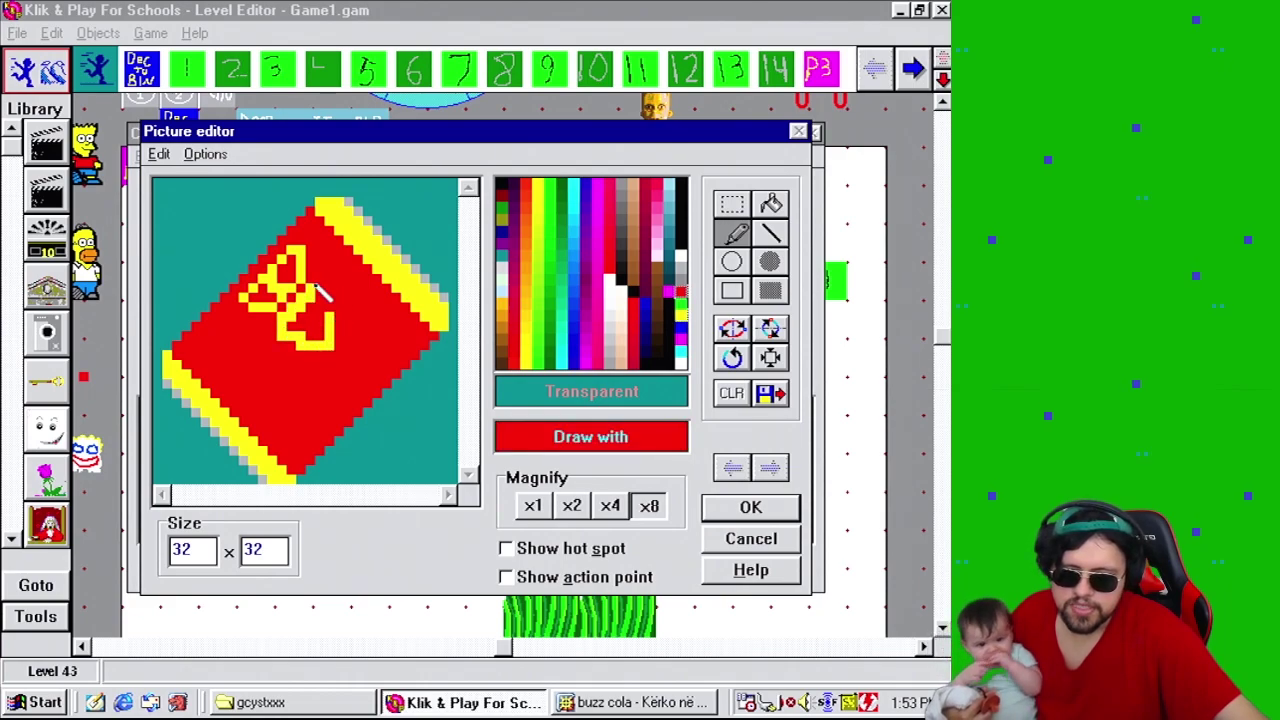
right_click(291, 330)
right_click(300, 343)
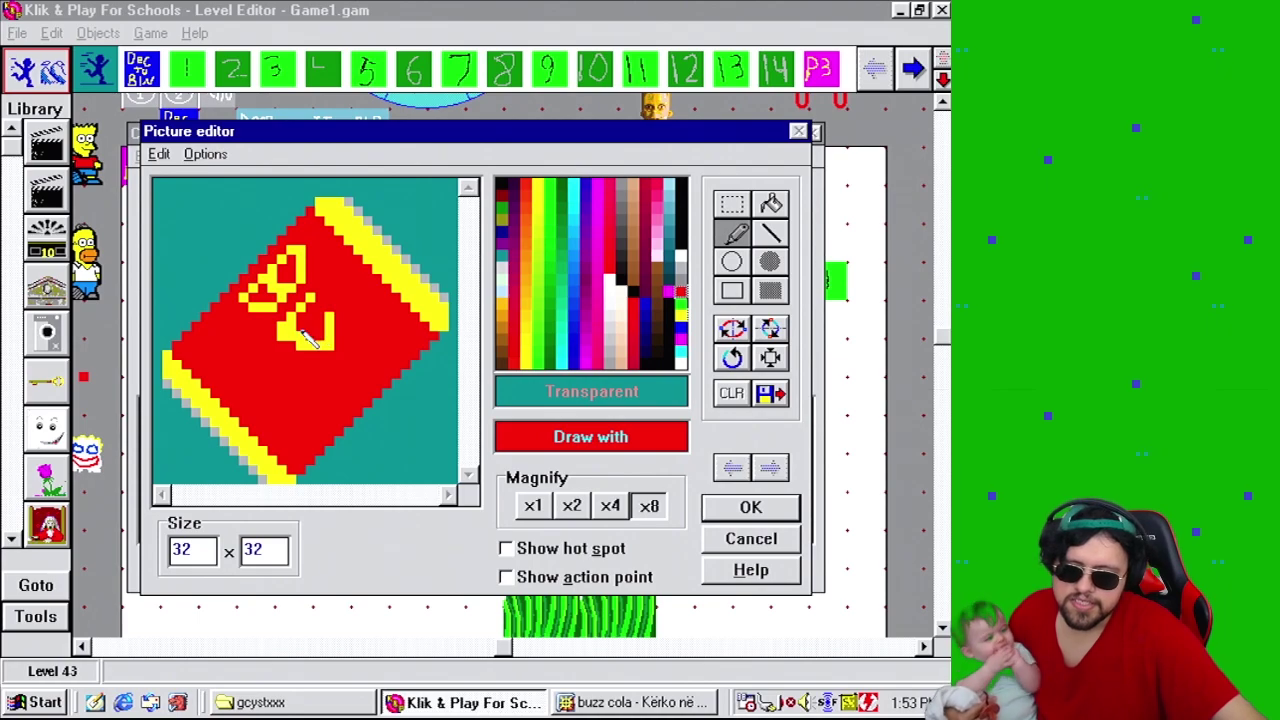
right_click(308, 343)
right_click(328, 341)
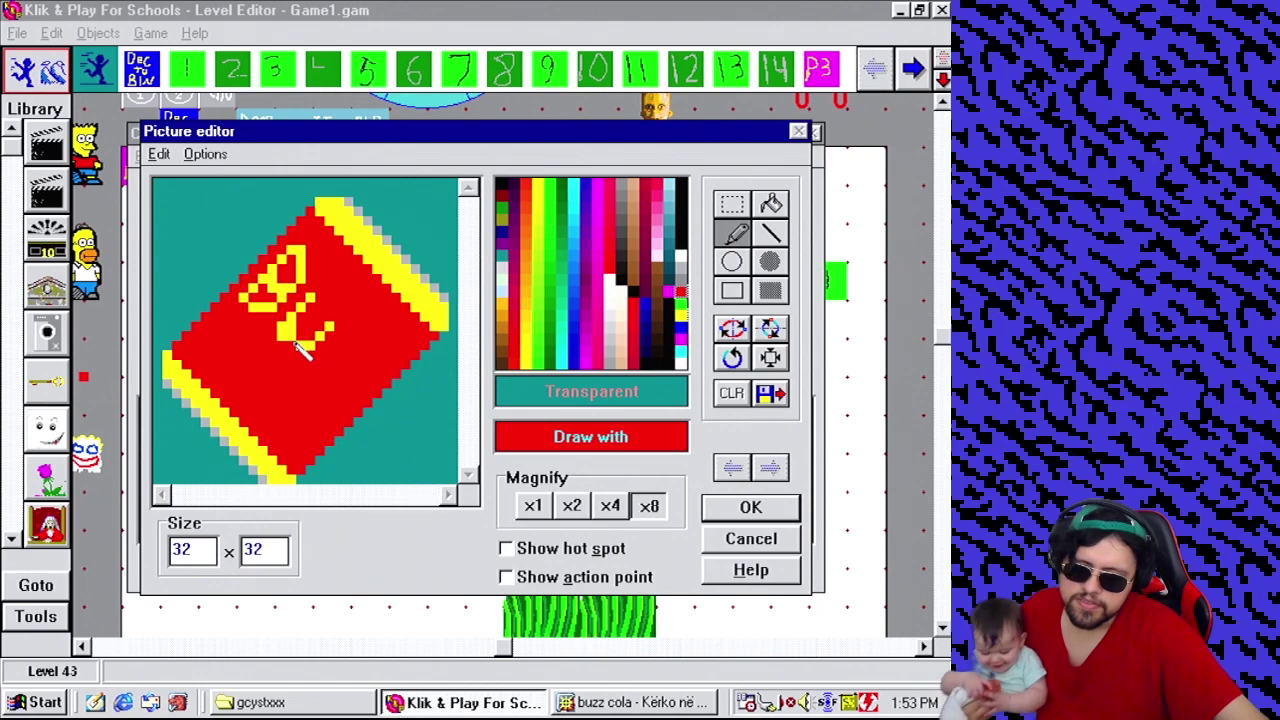
right_click(301, 344)
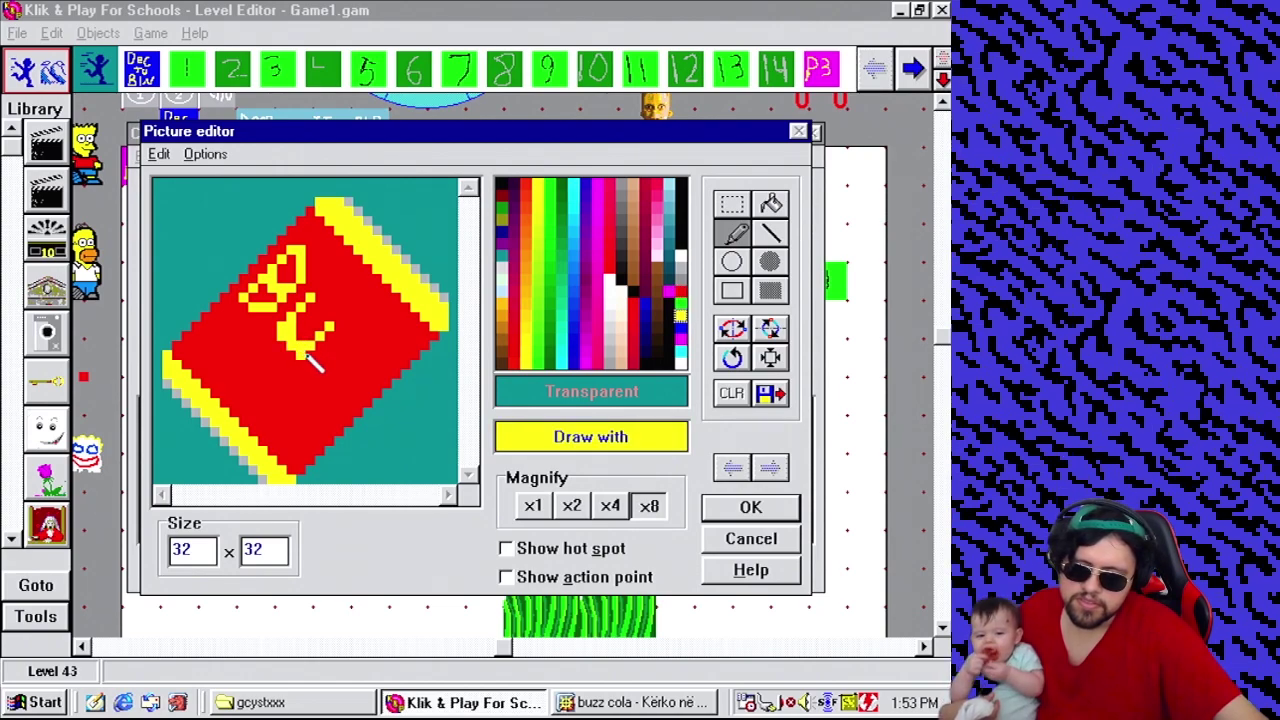
Draw the first yellow letter Z beside the U, using the reference logo, and refine its corner pixels.
click(641, 706)
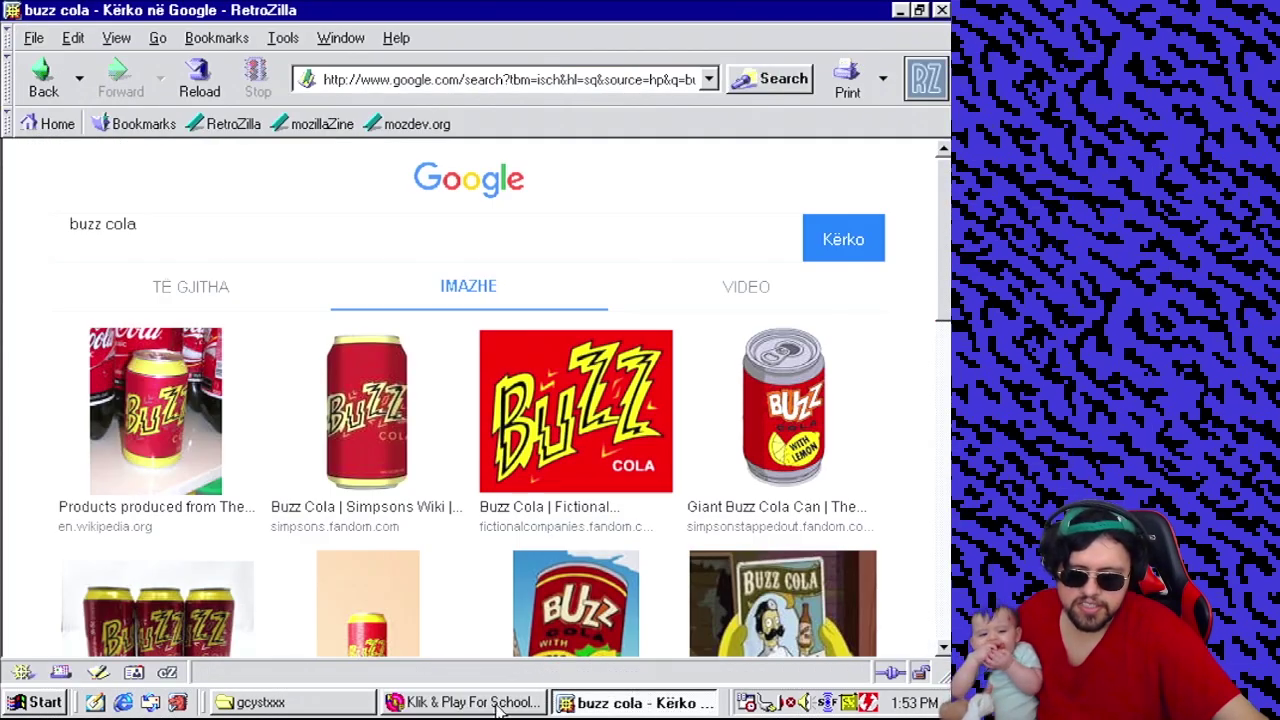
click(465, 702)
mouse_move(348, 320)
mouse_down()
mouse_move(372, 336)
mouse_move(345, 352)
mouse_move(380, 362)
mouse_up()
right_click(338, 390)
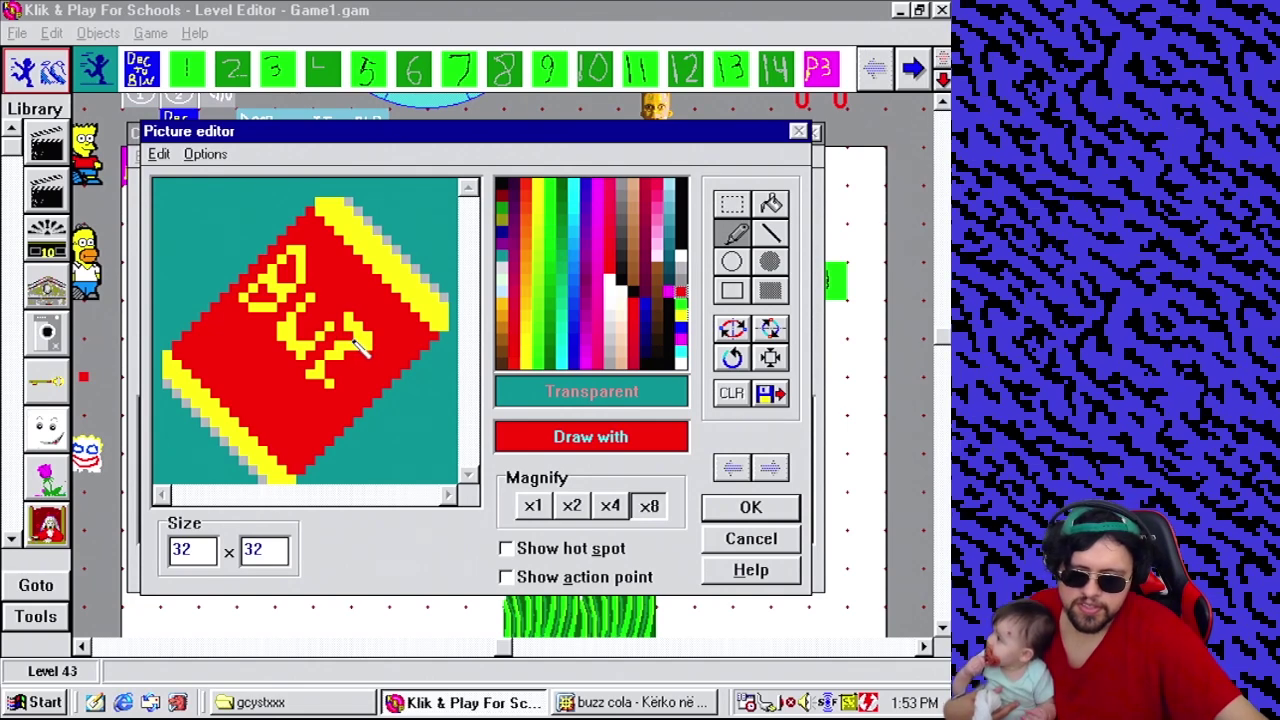
right_click(324, 376)
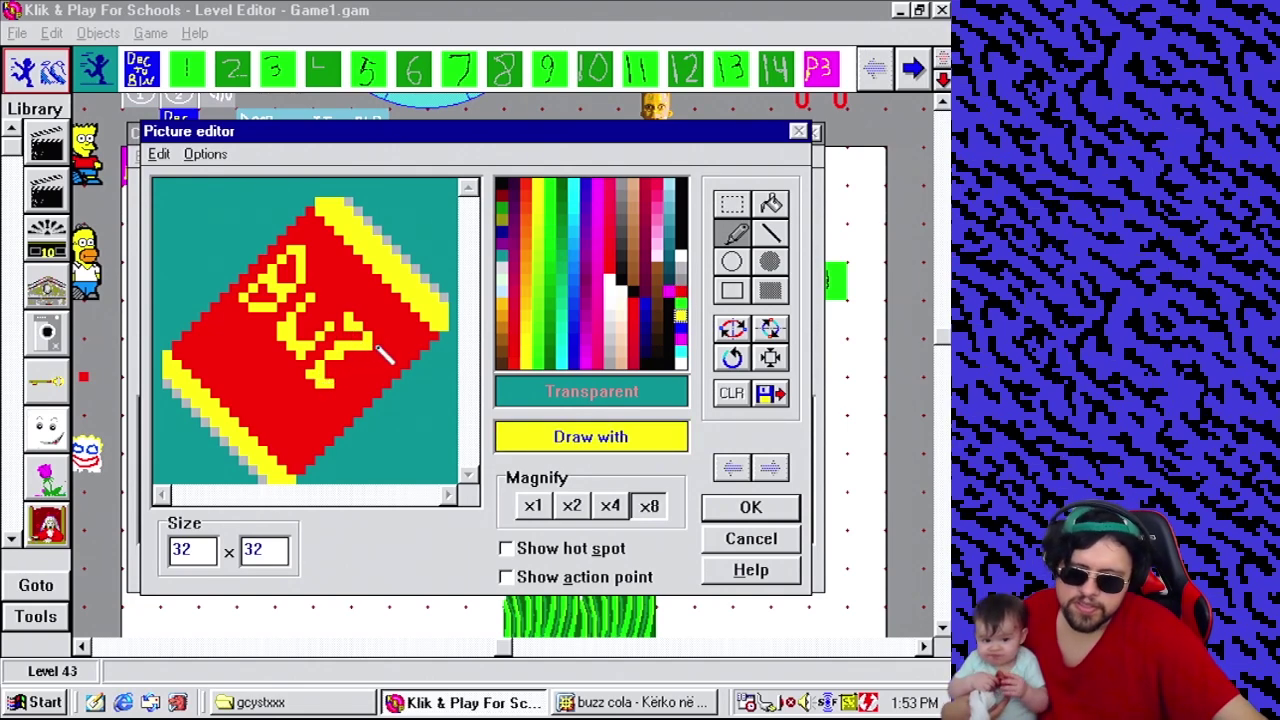
Draw the second yellow letter Z near the can's lower-right edge and tidy its strokes with red and yellow pixels.
mouse_move(372, 350)
mouse_down()
mouse_move(400, 364)
mouse_move(390, 384)
mouse_move(355, 392)
mouse_up()
right_click(362, 392)
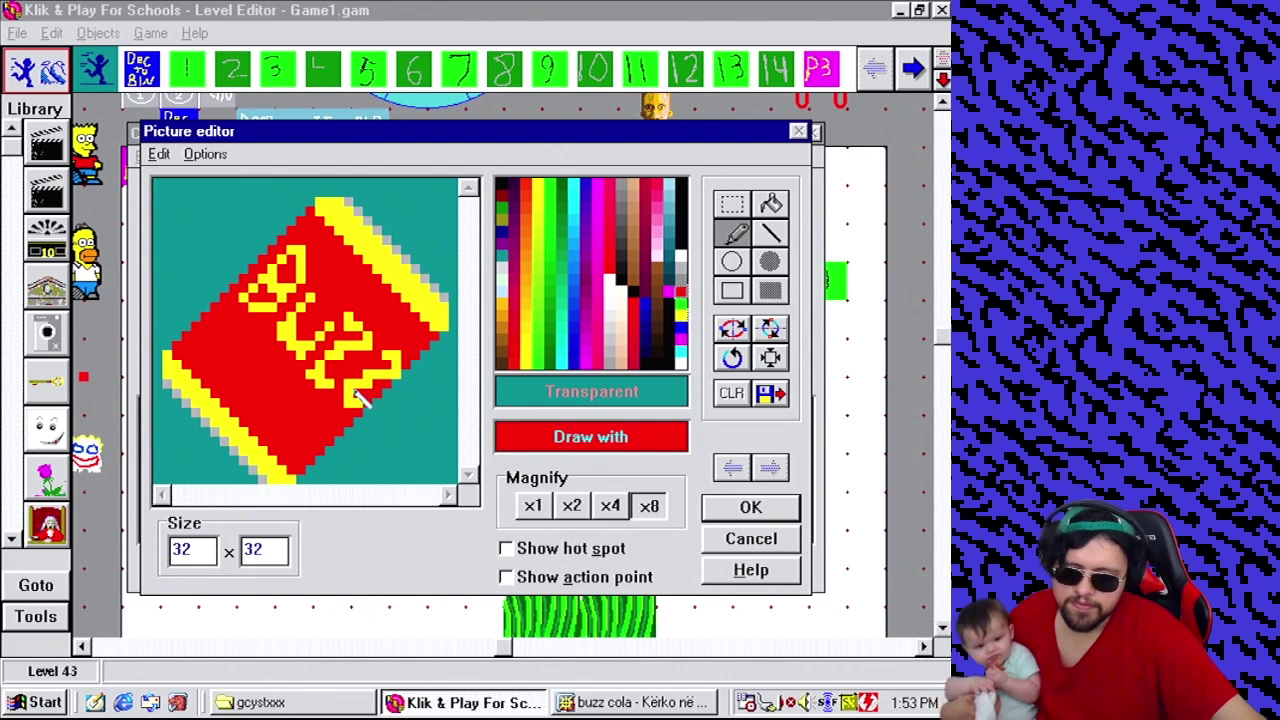
right_click(390, 380)
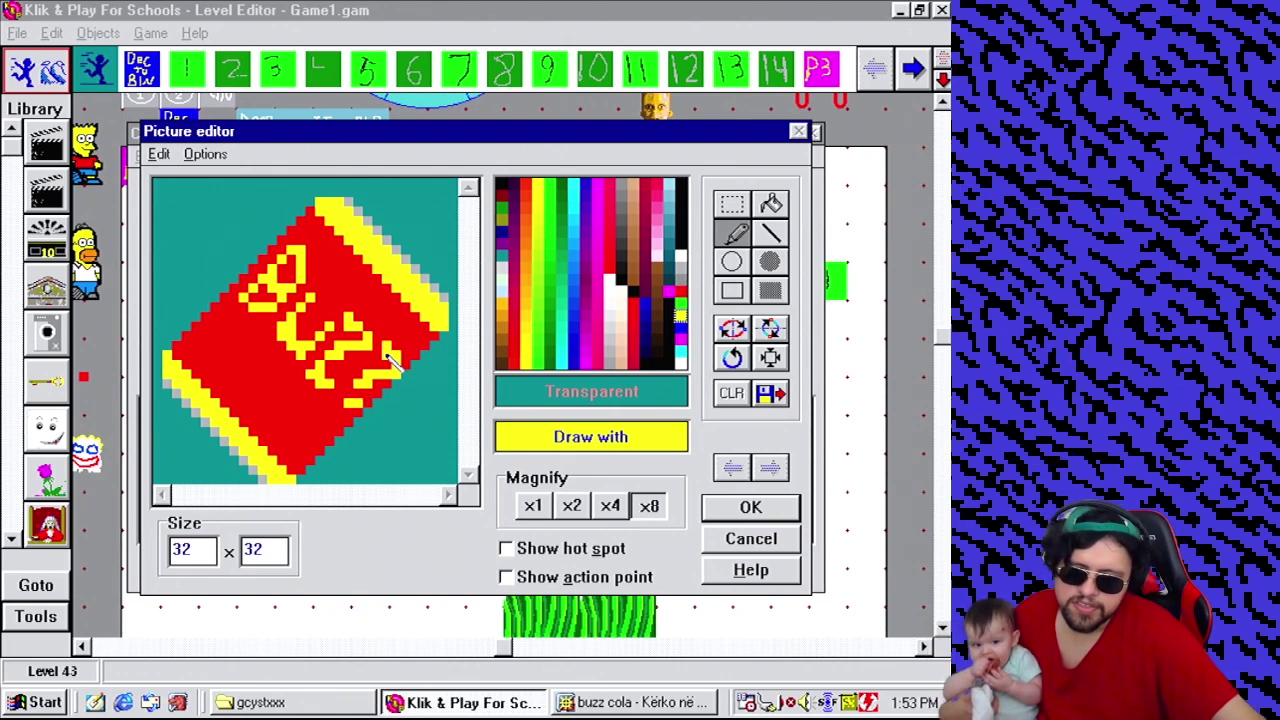
right_click(377, 367)
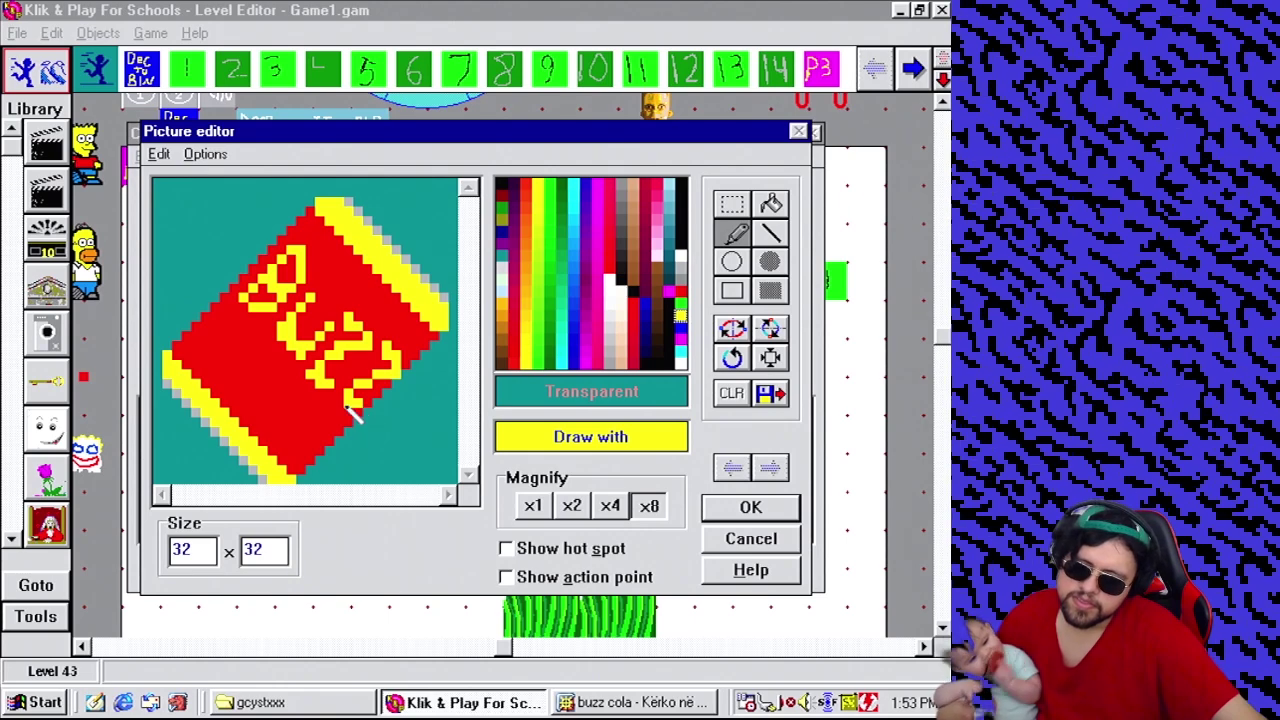
right_click(341, 385)
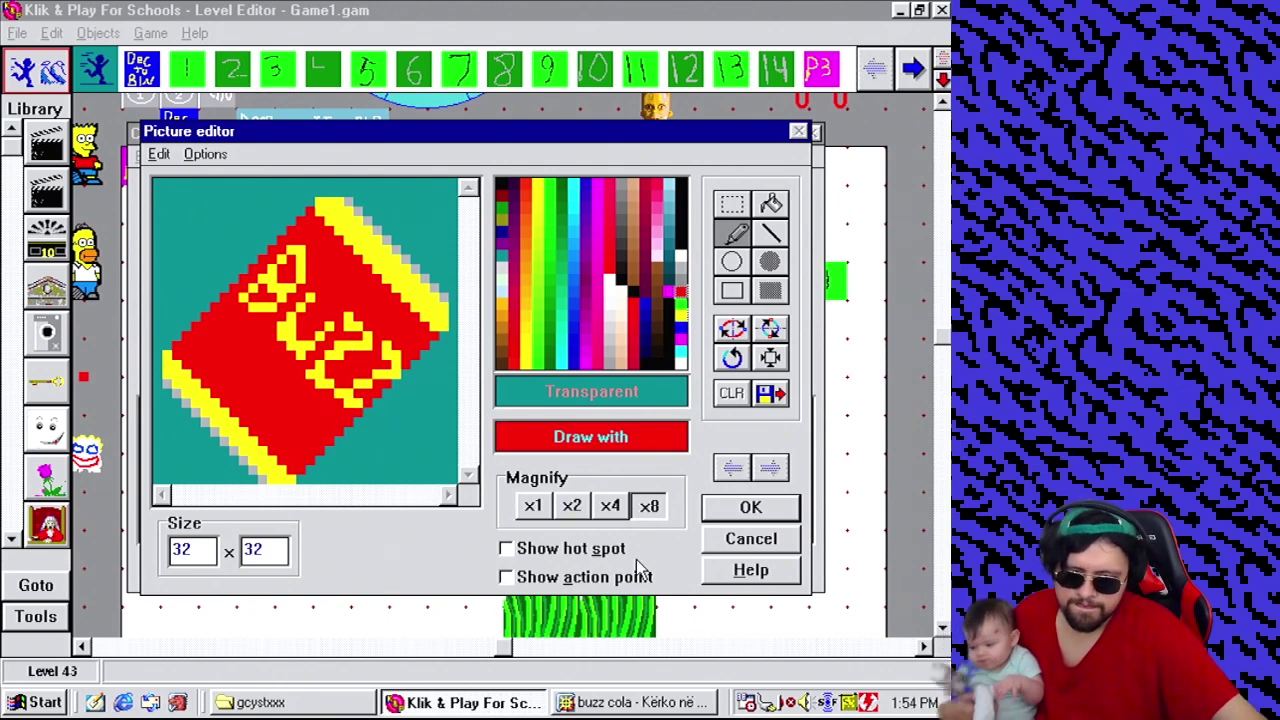
Check the sprite at actual size and against the reference images, and reshape the lower stroke of the first Z.
click(532, 505)
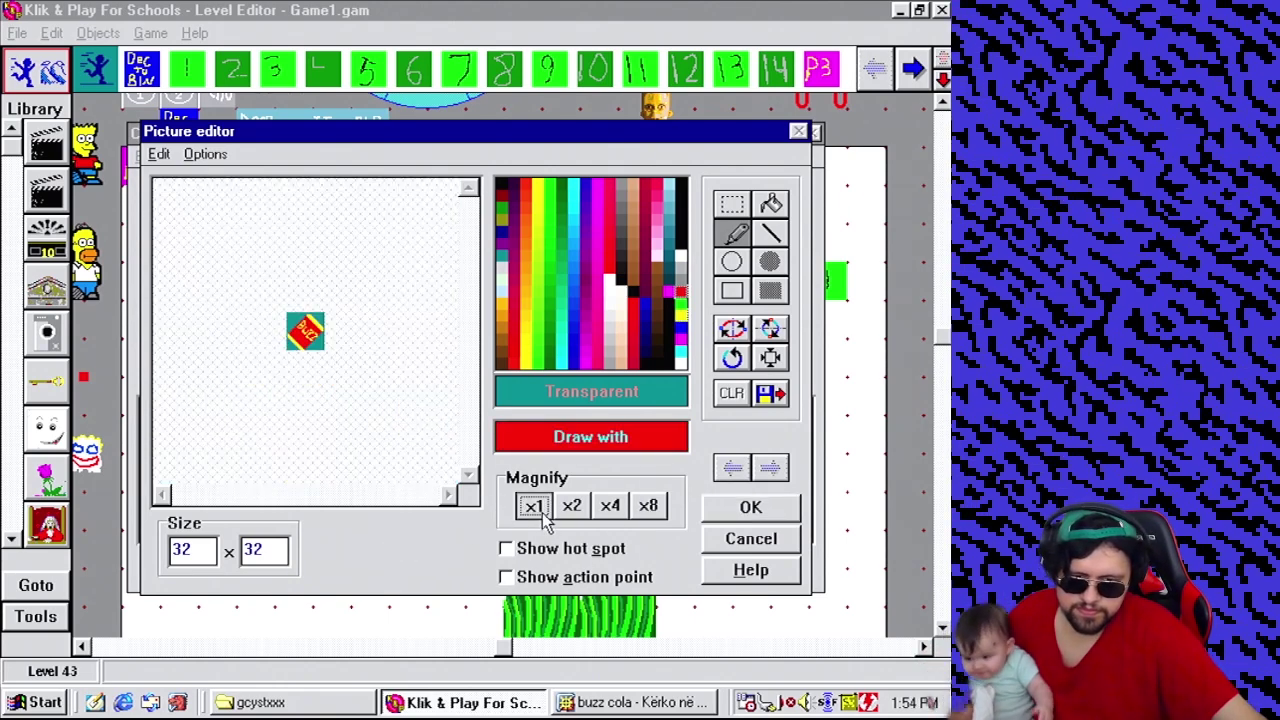
click(648, 506)
click(652, 700)
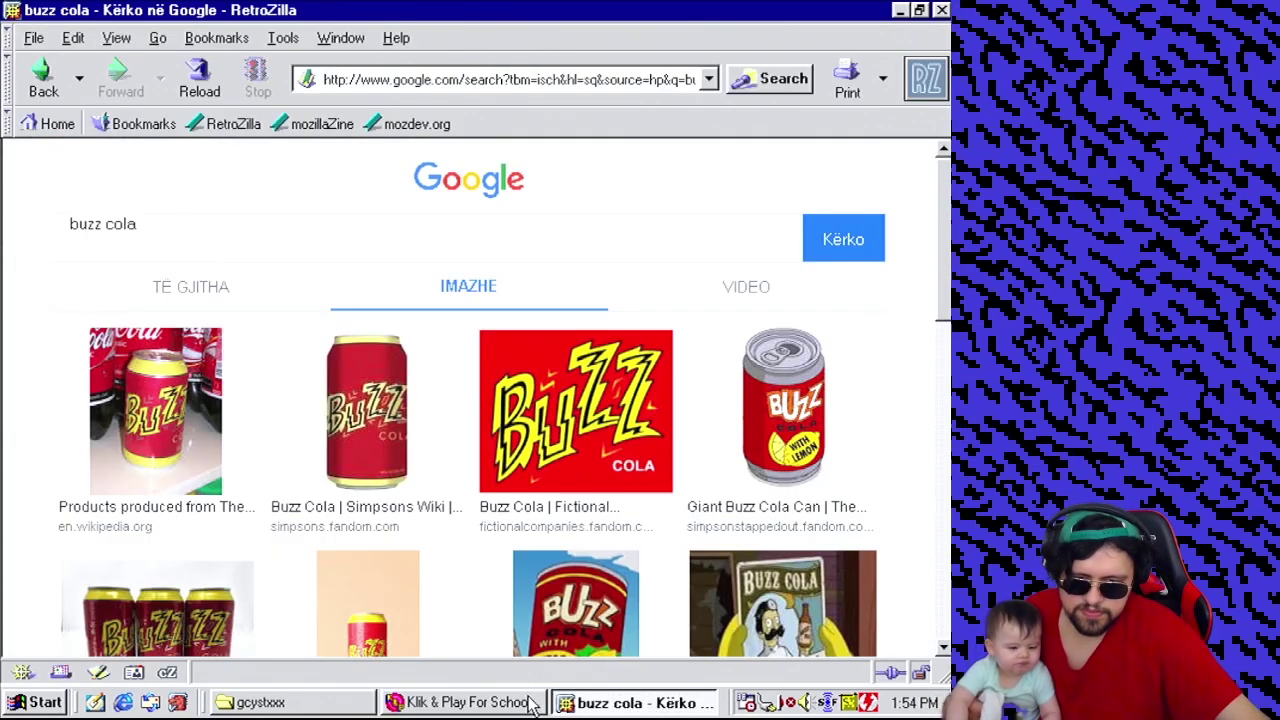
click(530, 702)
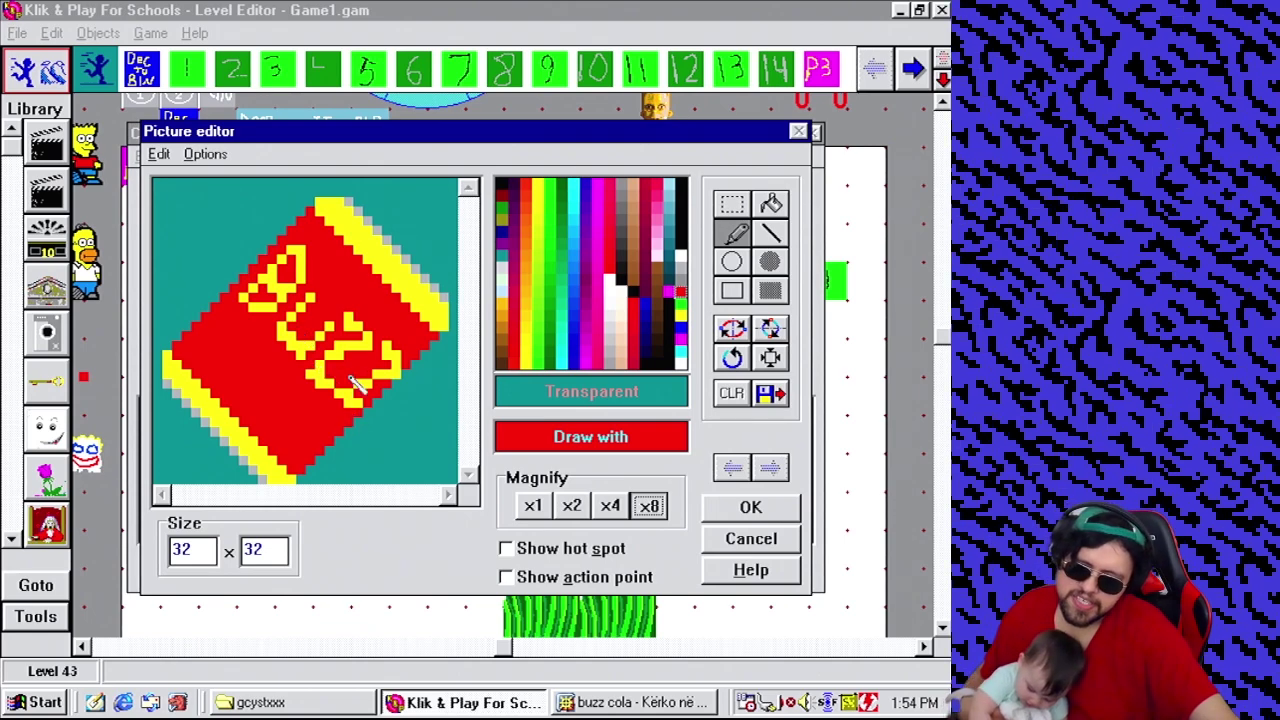
right_click(316, 385)
right_click(336, 380)
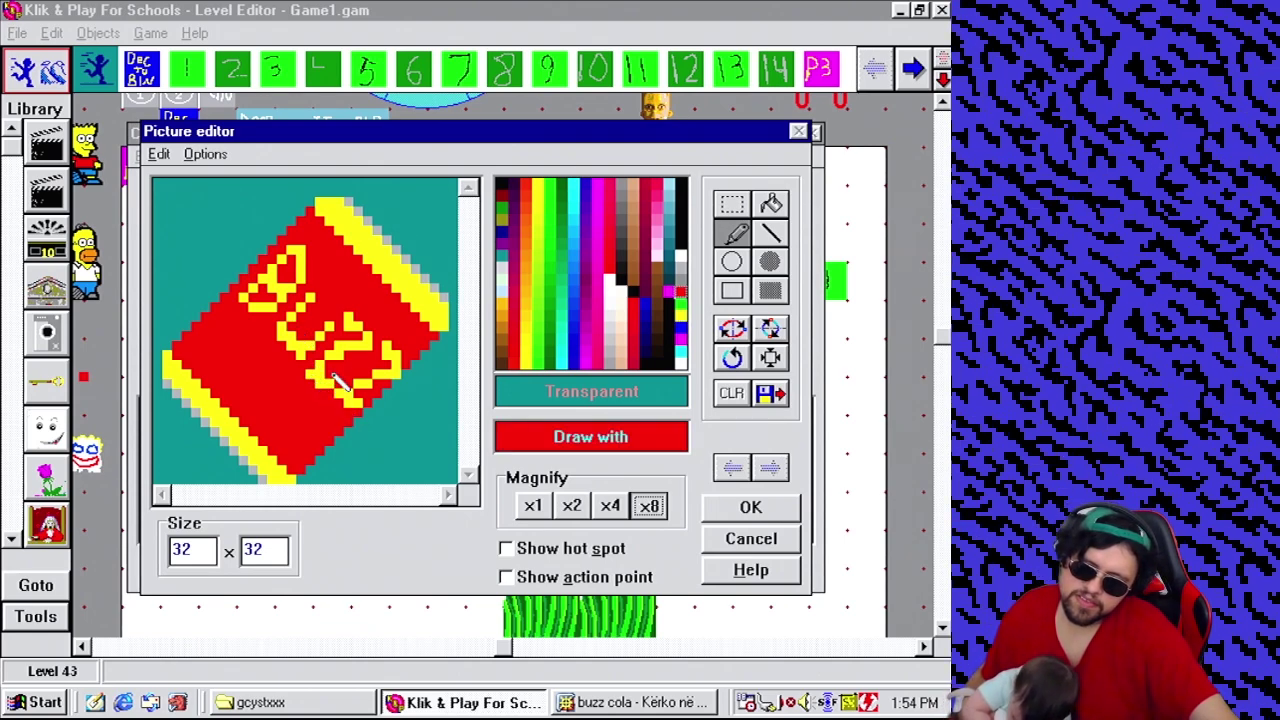
right_click(318, 375)
drag(318, 378, 330, 350)
right_click(330, 350)
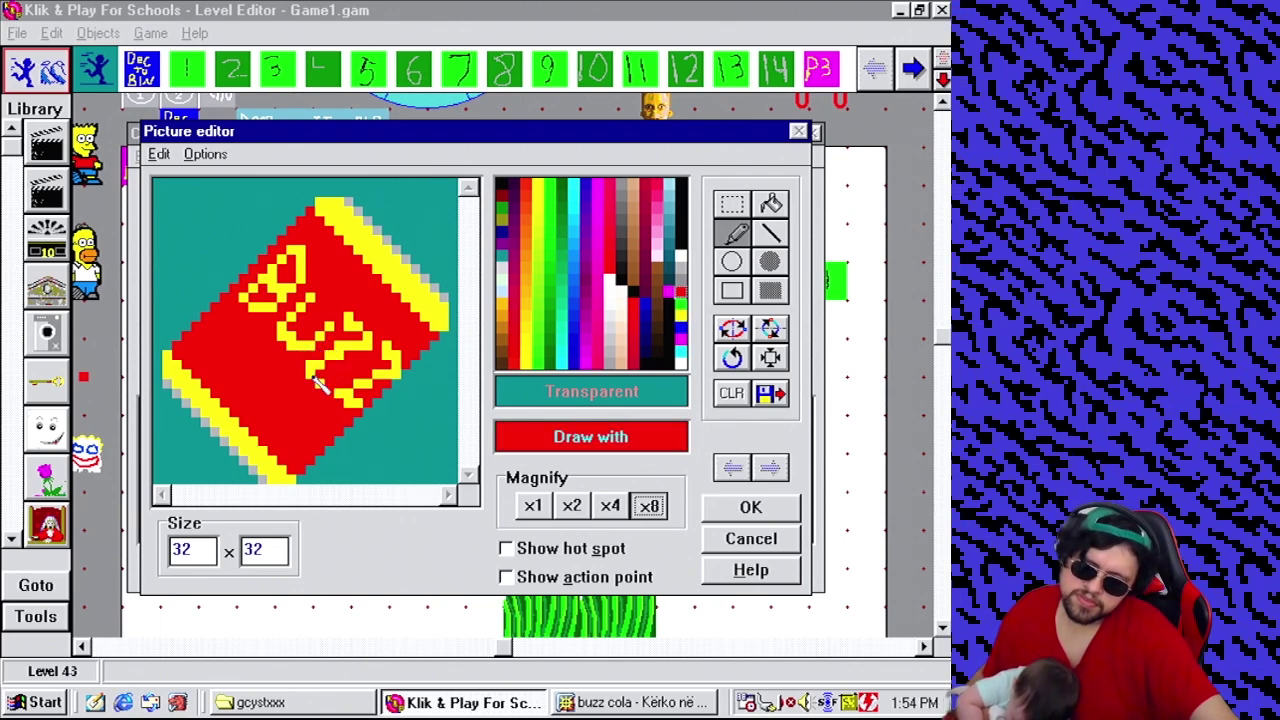
right_click(316, 378)
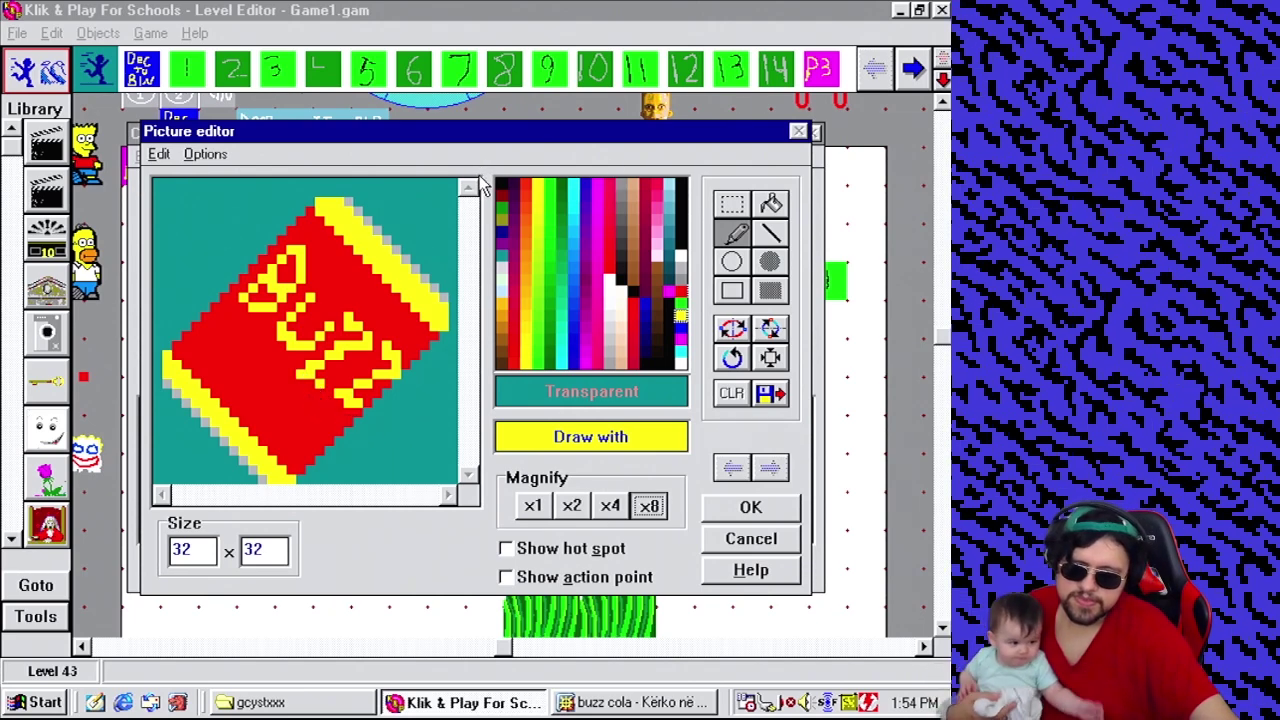
Paint over surplus yellow corner pixels of the BUZZ lettering in red, checking the sprite at actual size.
right_click(320, 262)
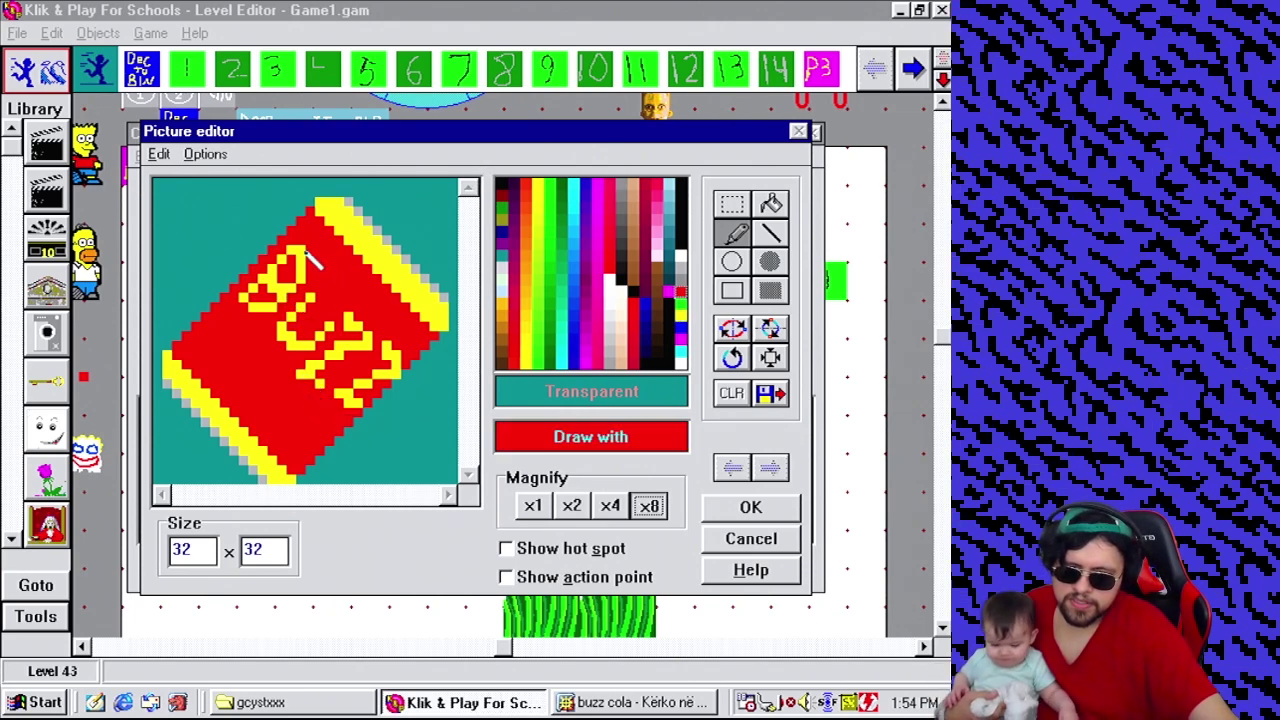
click(502, 186)
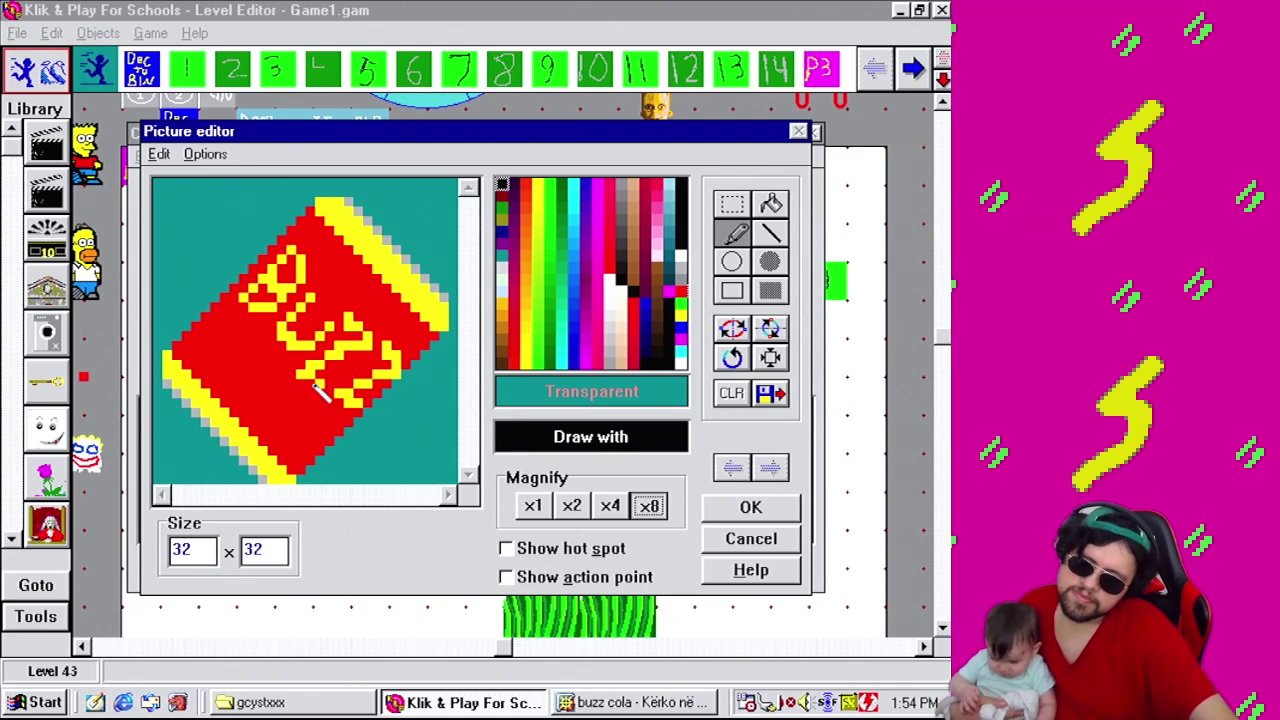
click(533, 505)
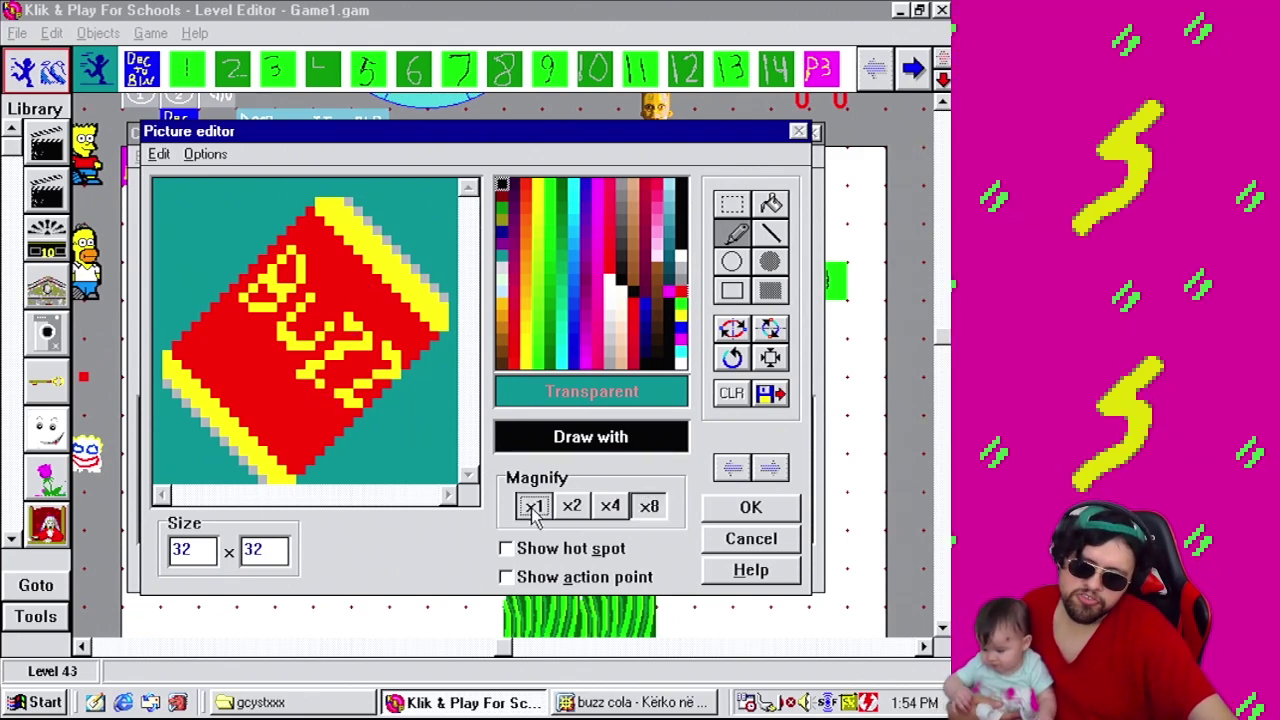
click(648, 505)
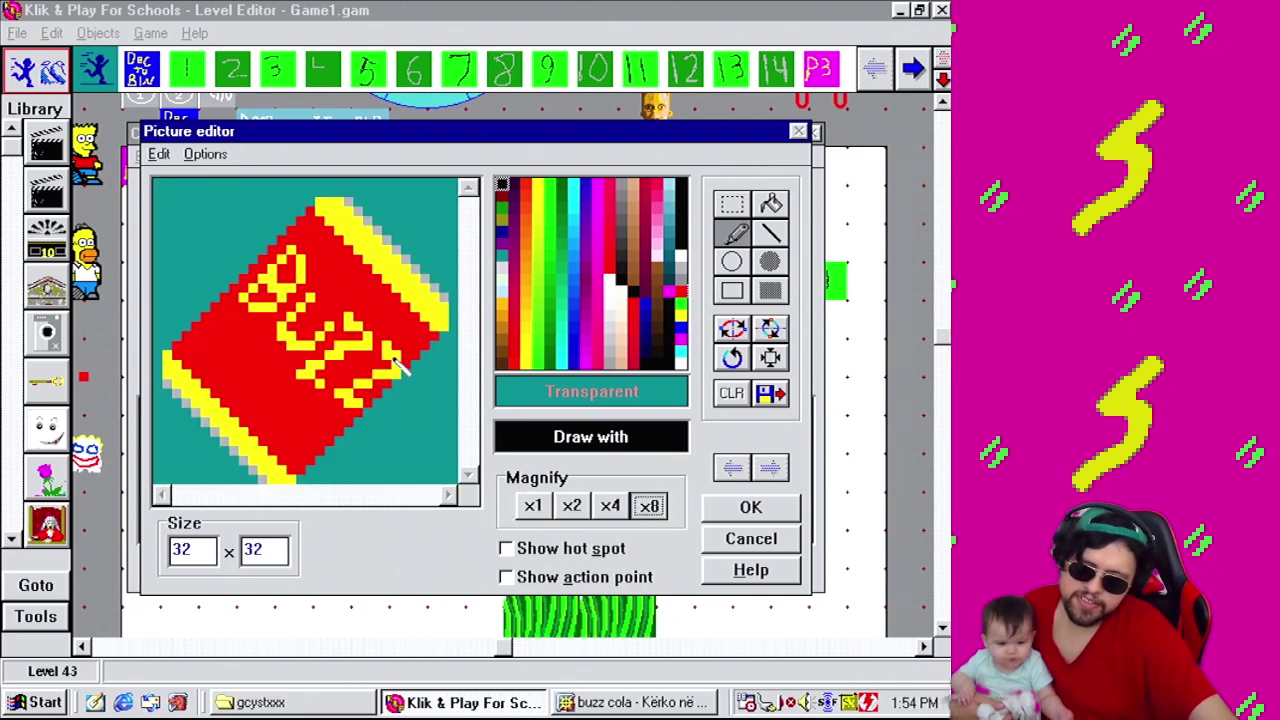
right_click(362, 370)
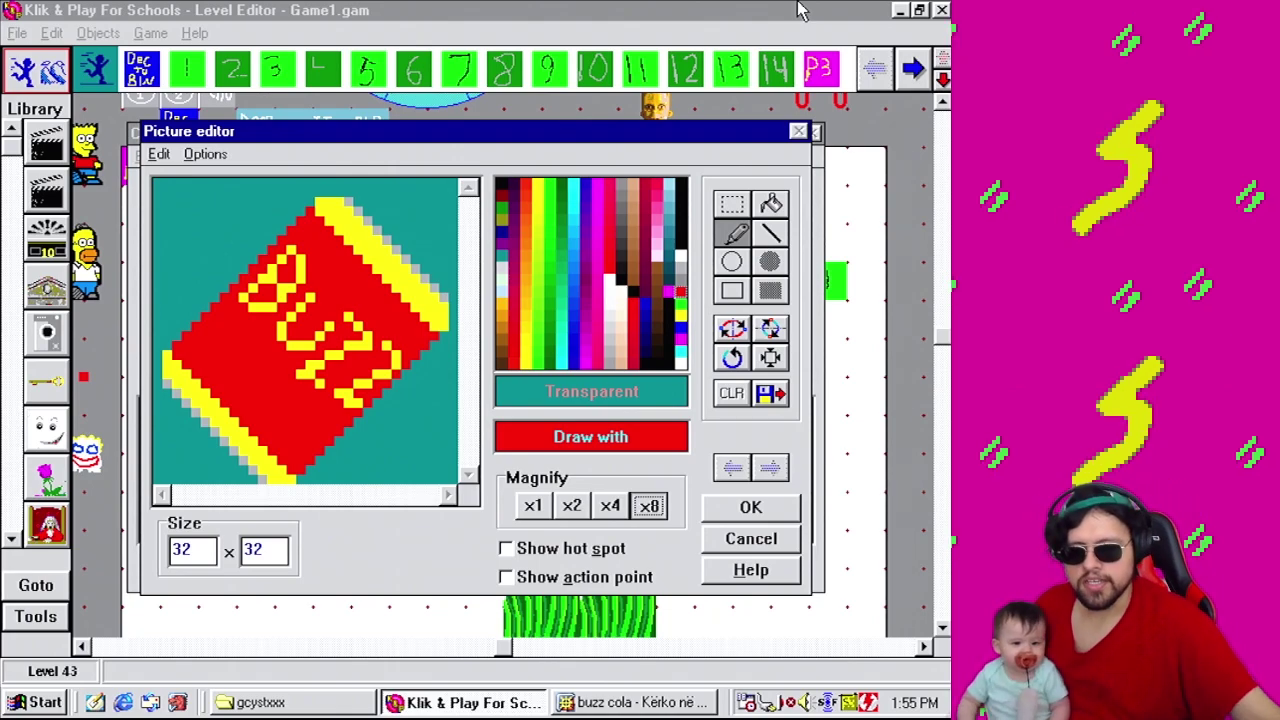
Outline and fill a dark shadow band along the can's upper-left side, then recolour the band crimson.
click(505, 195)
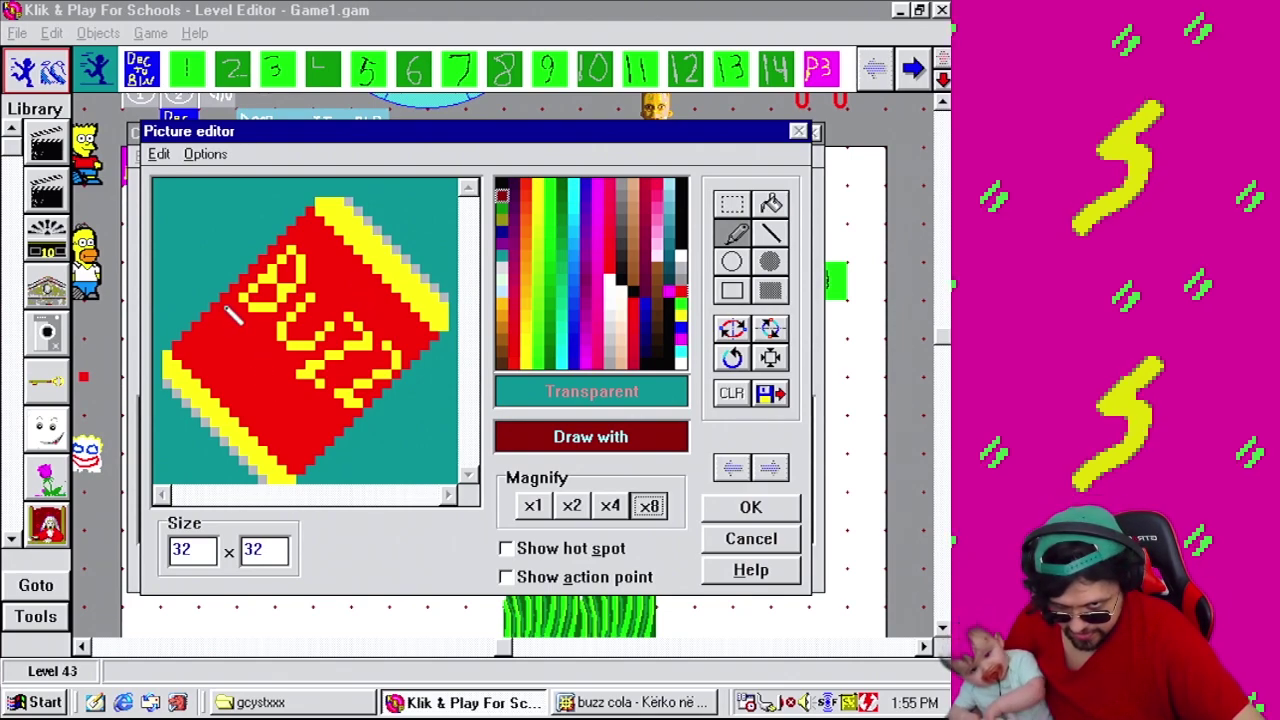
mouse_move(236, 310)
mouse_down()
mouse_move(225, 357)
mouse_move(265, 447)
mouse_up()
key(ctrl+z)
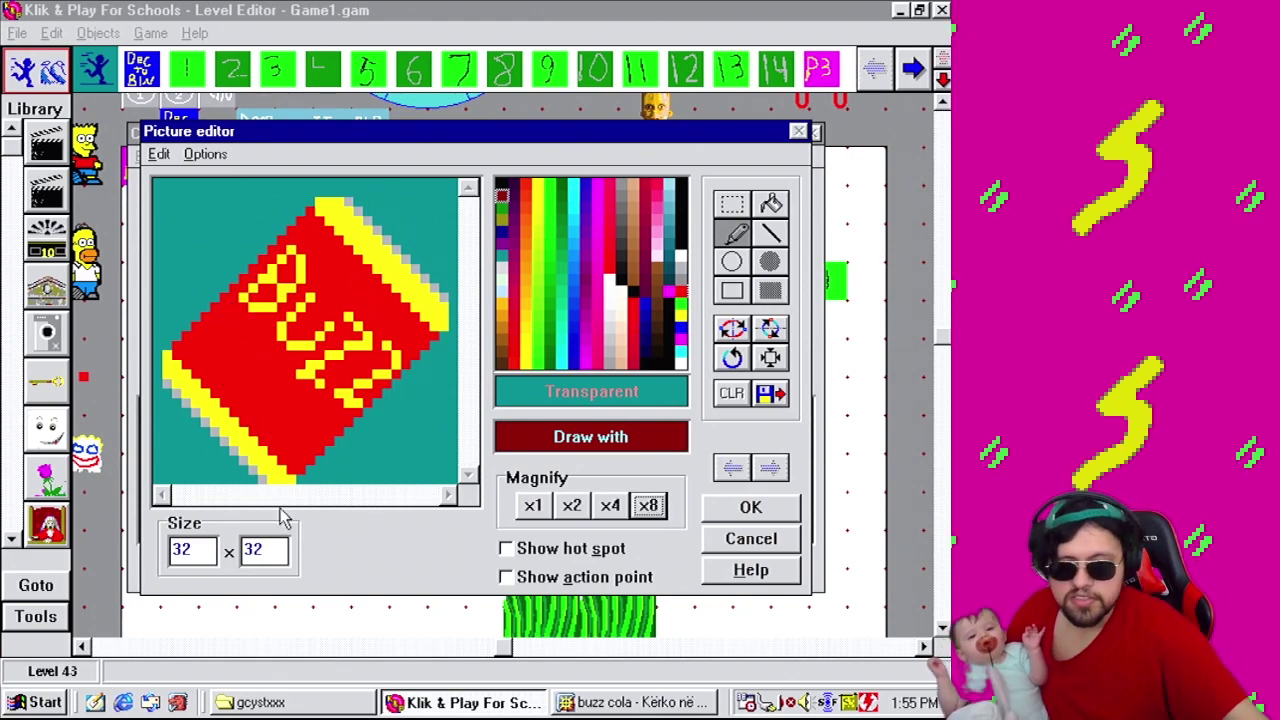
mouse_move(240, 306)
mouse_down()
mouse_move(224, 342)
mouse_move(230, 386)
mouse_move(290, 474)
mouse_up()
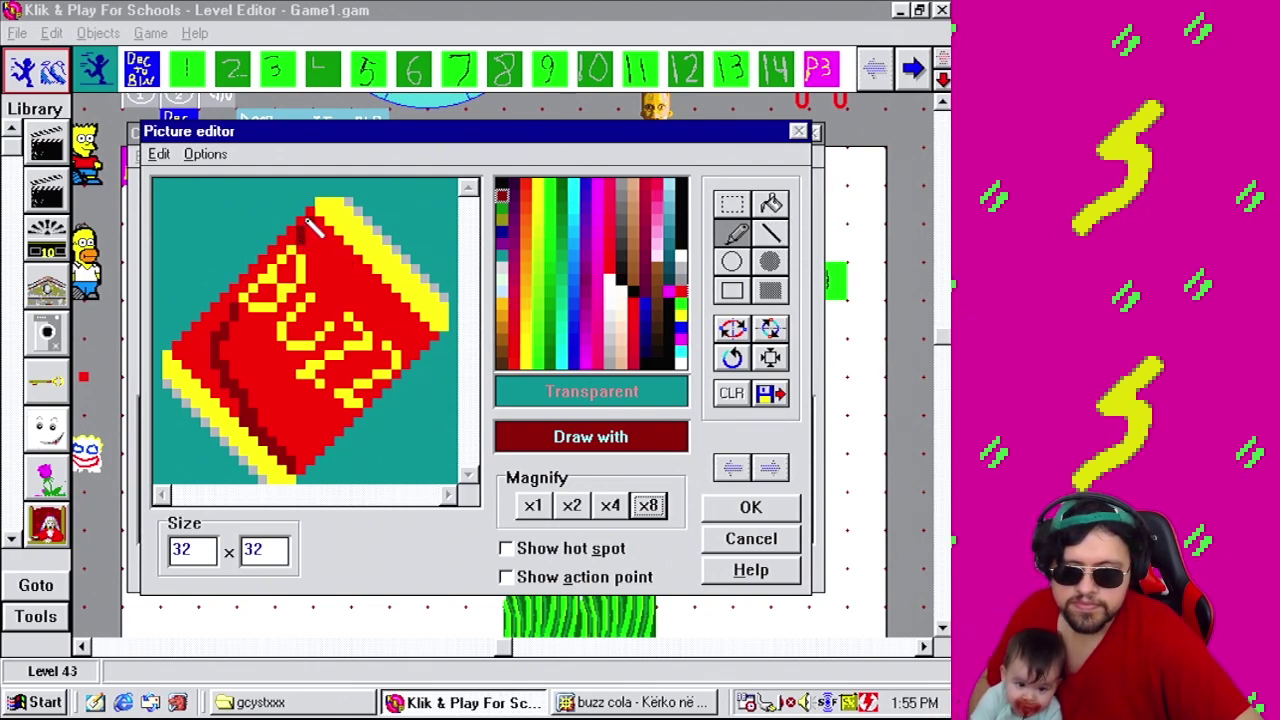
click(772, 204)
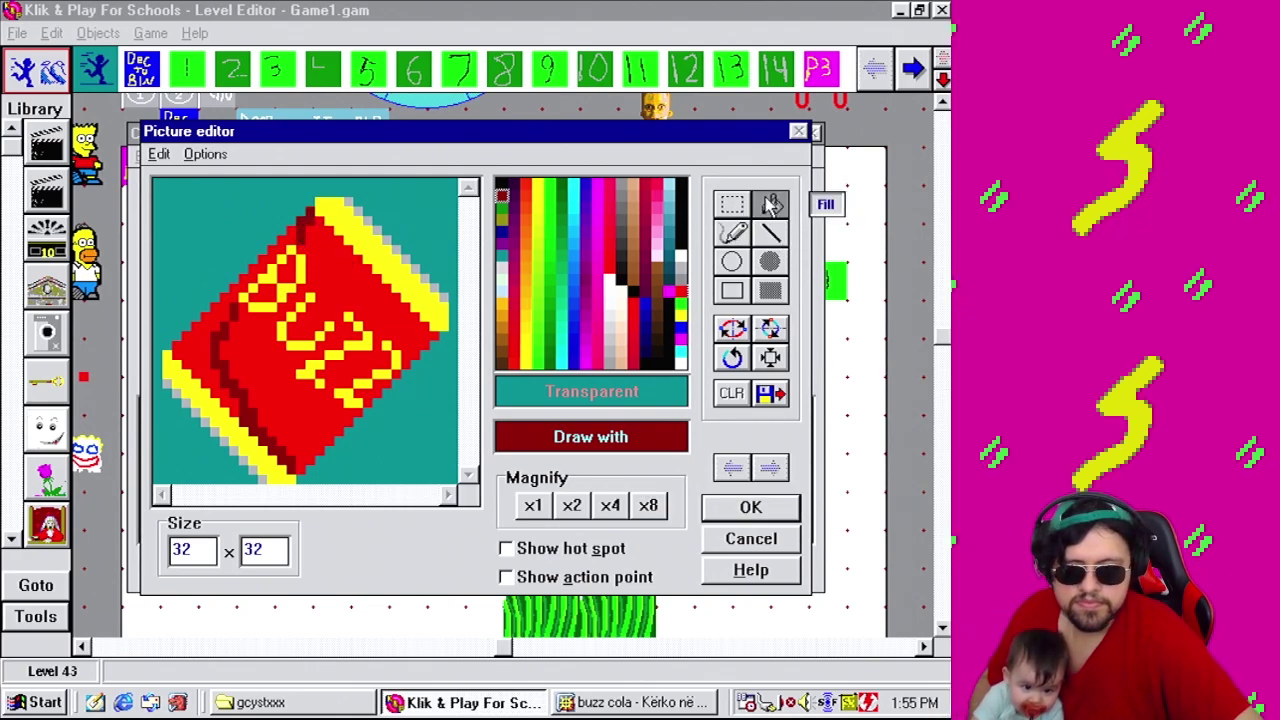
click(288, 234)
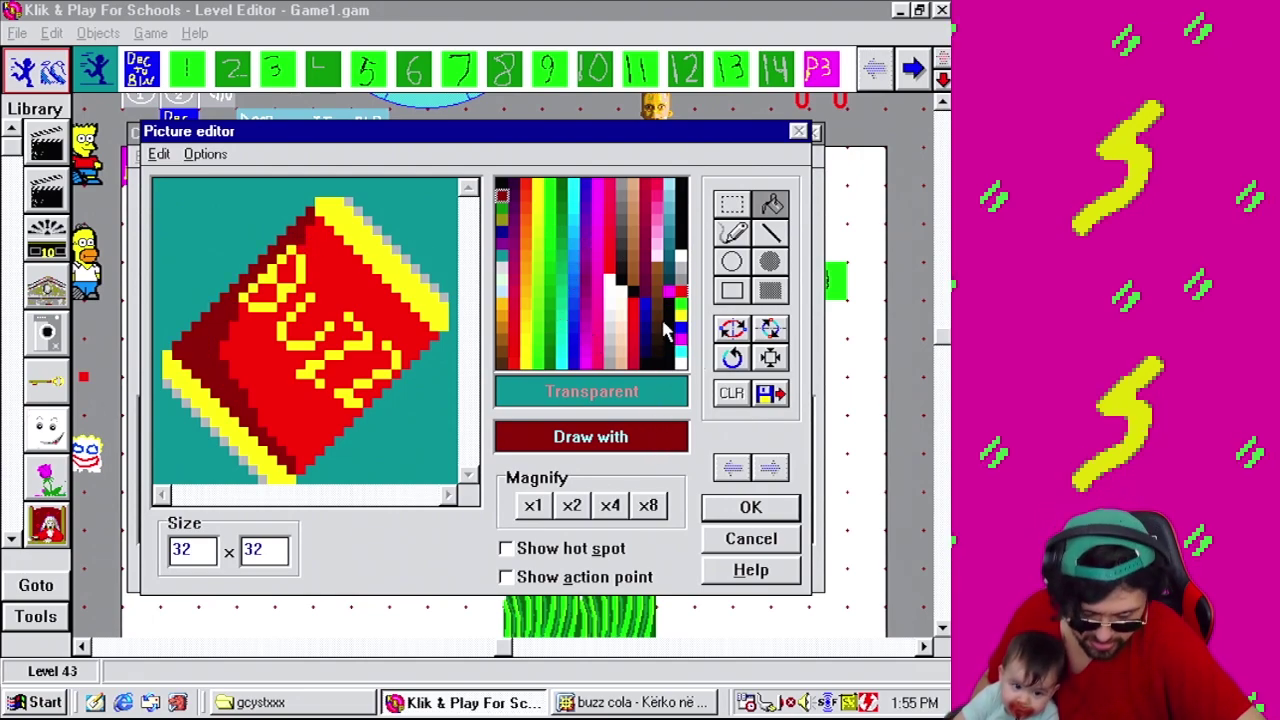
click(633, 349)
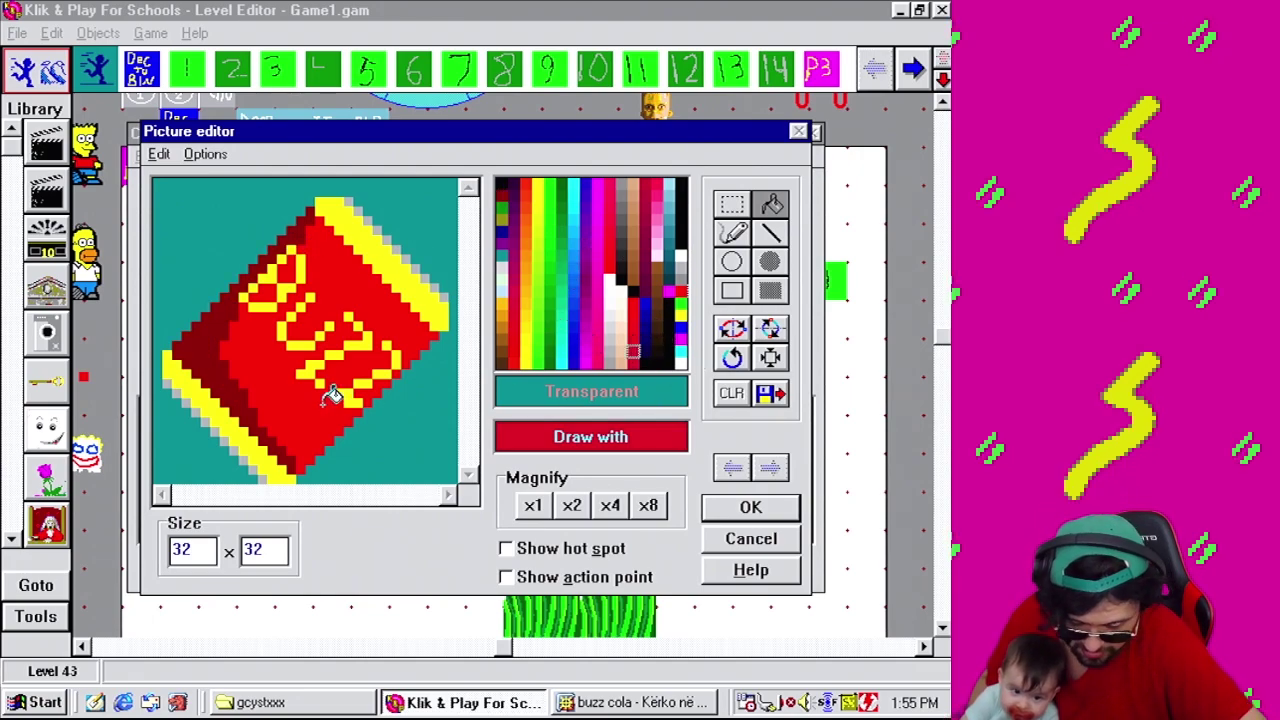
click(204, 340)
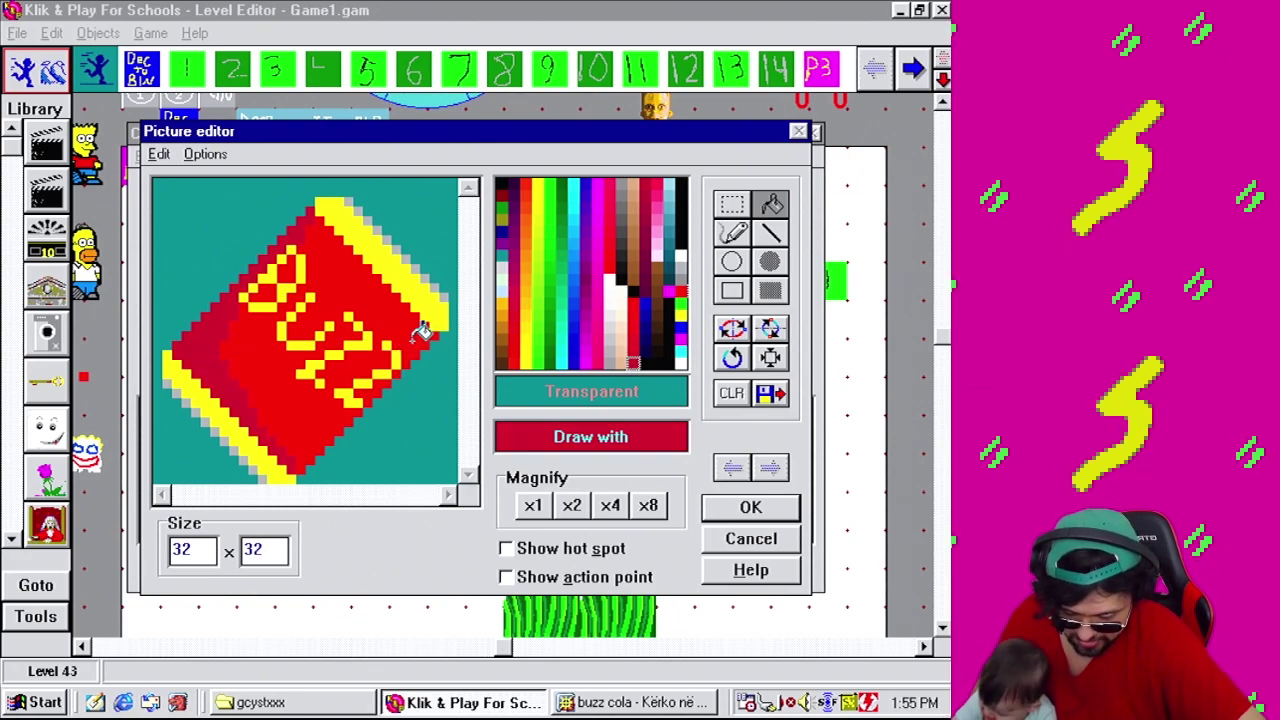
Try shading the corner of the can's lower-left yellow rim with a darker golden yellow.
click(735, 232)
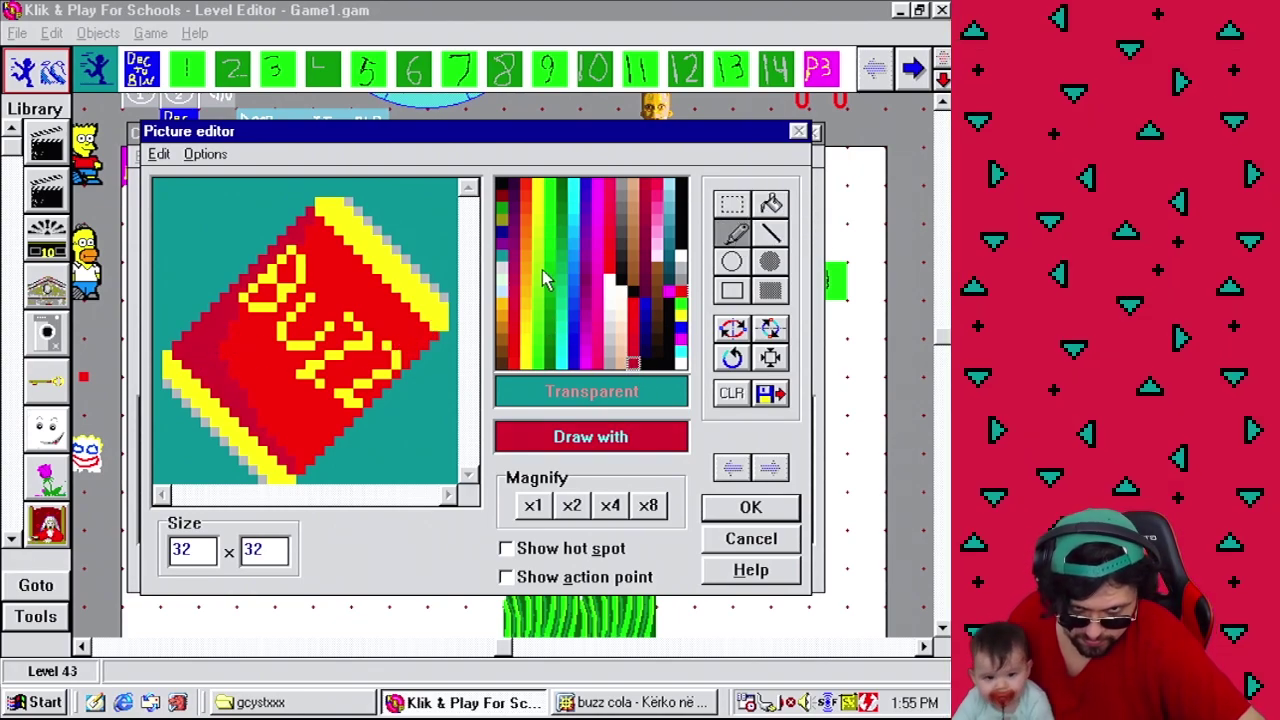
click(503, 218)
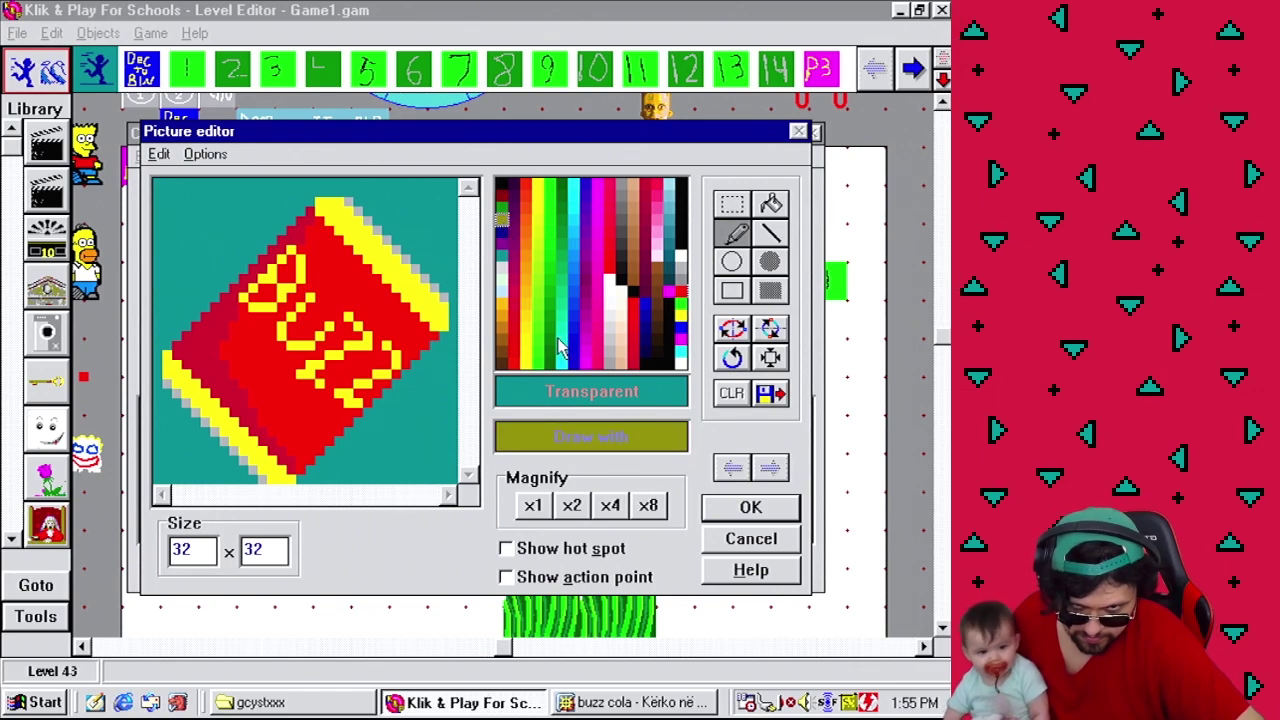
click(527, 345)
click(527, 324)
click(525, 303)
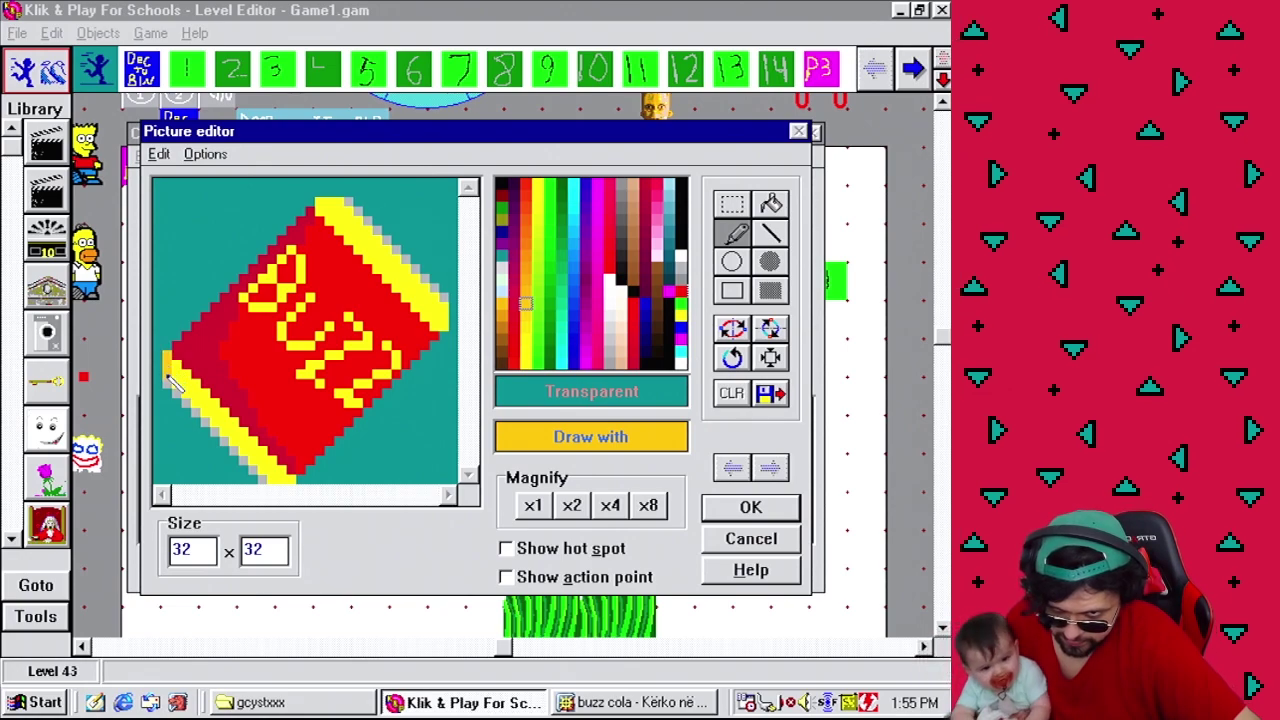
click(525, 328)
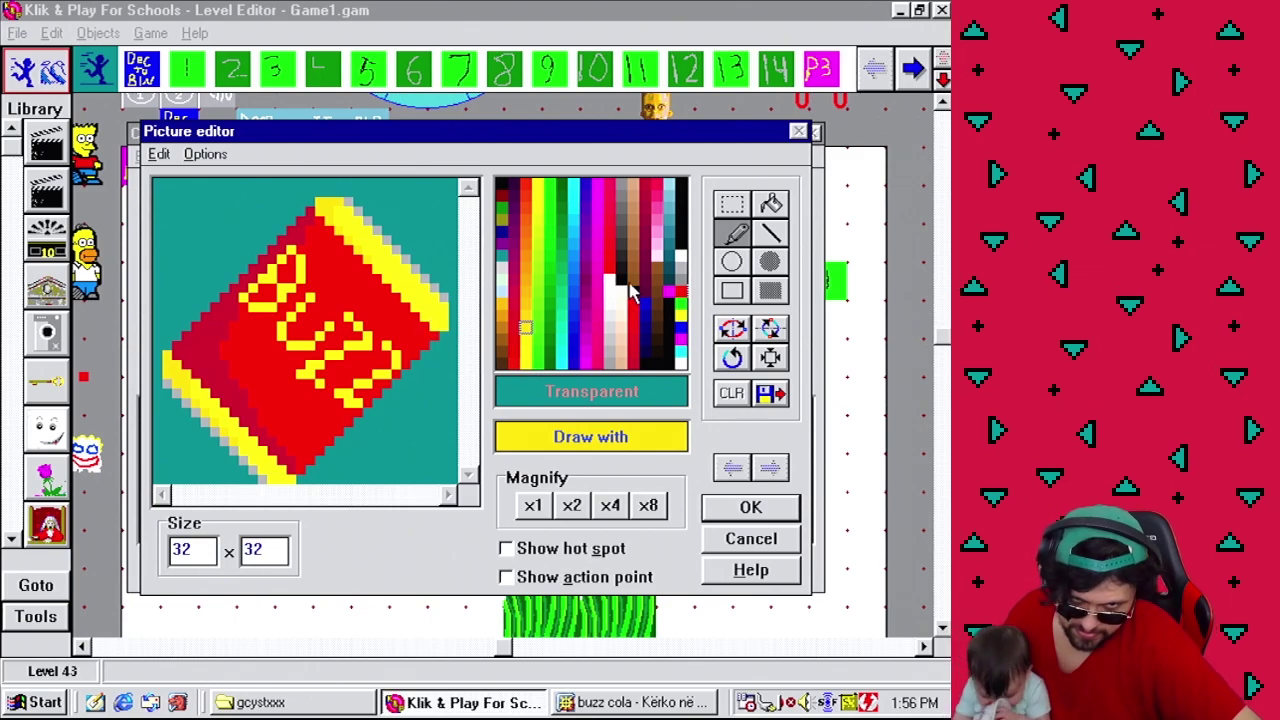
Add pink highlight pixels at the right corner of the red can body and white highlights at the matching ends of both yellow rims.
click(607, 187)
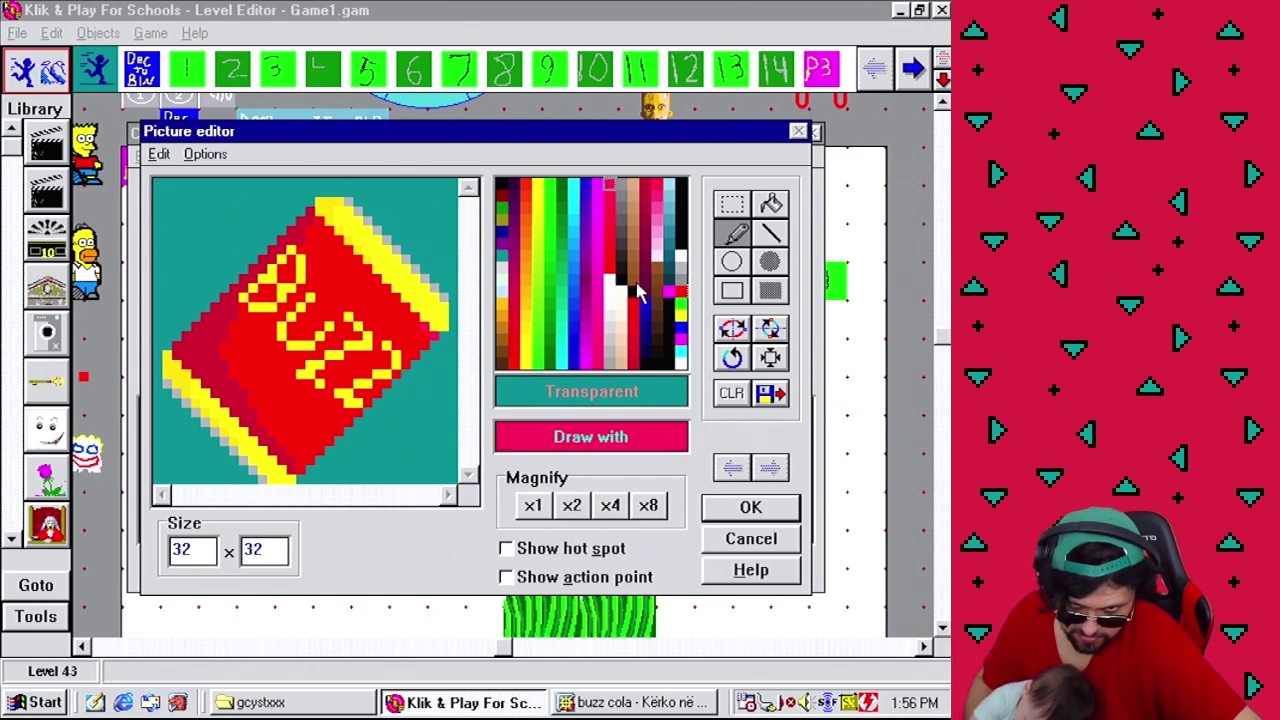
click(597, 351)
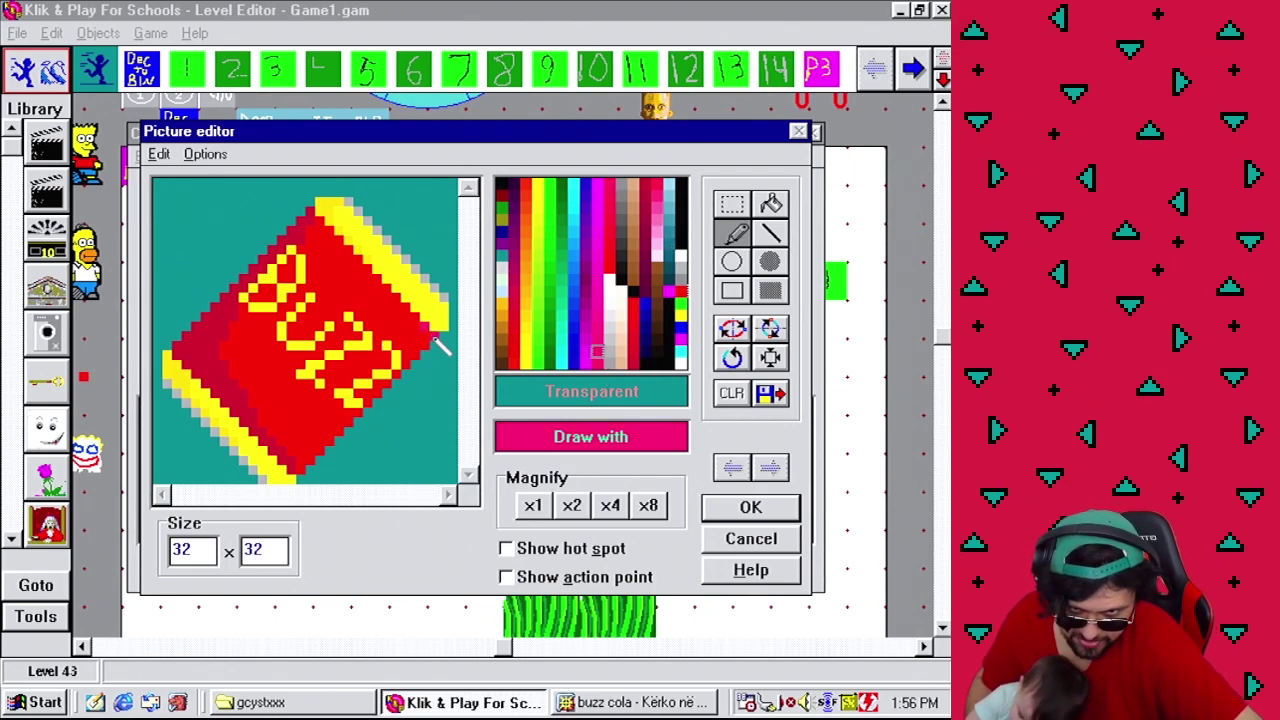
click(597, 291)
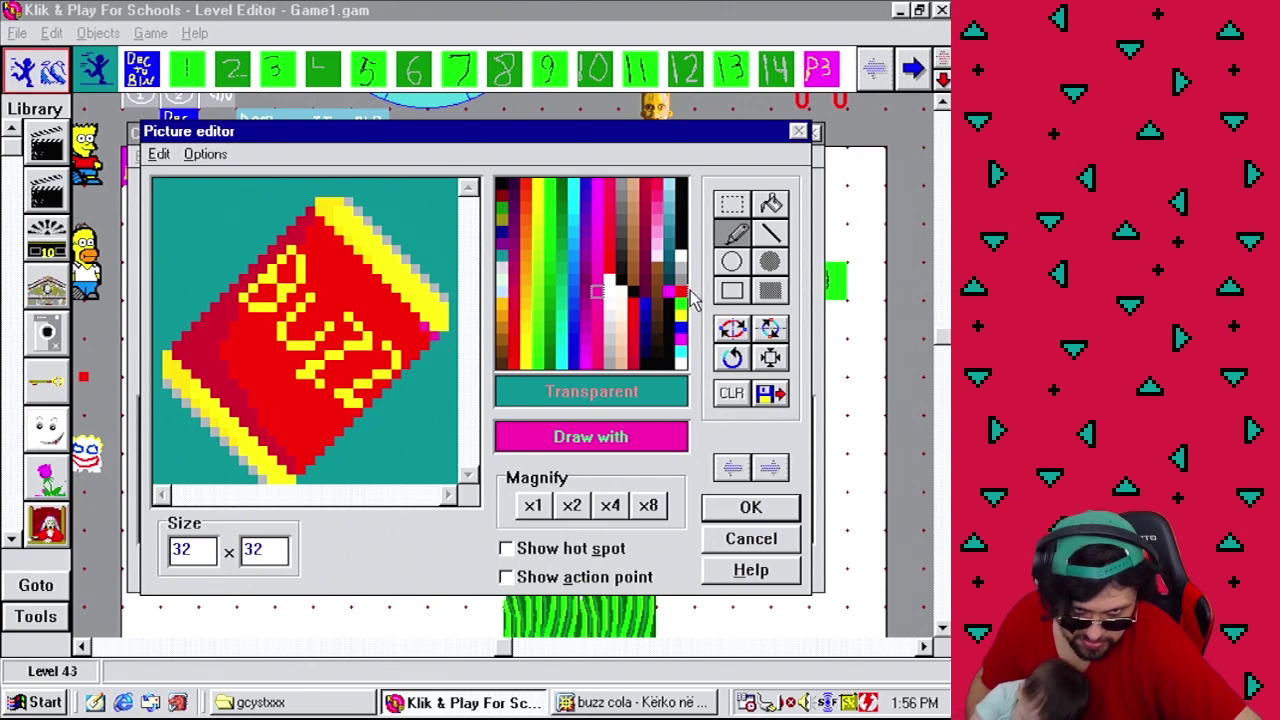
click(660, 224)
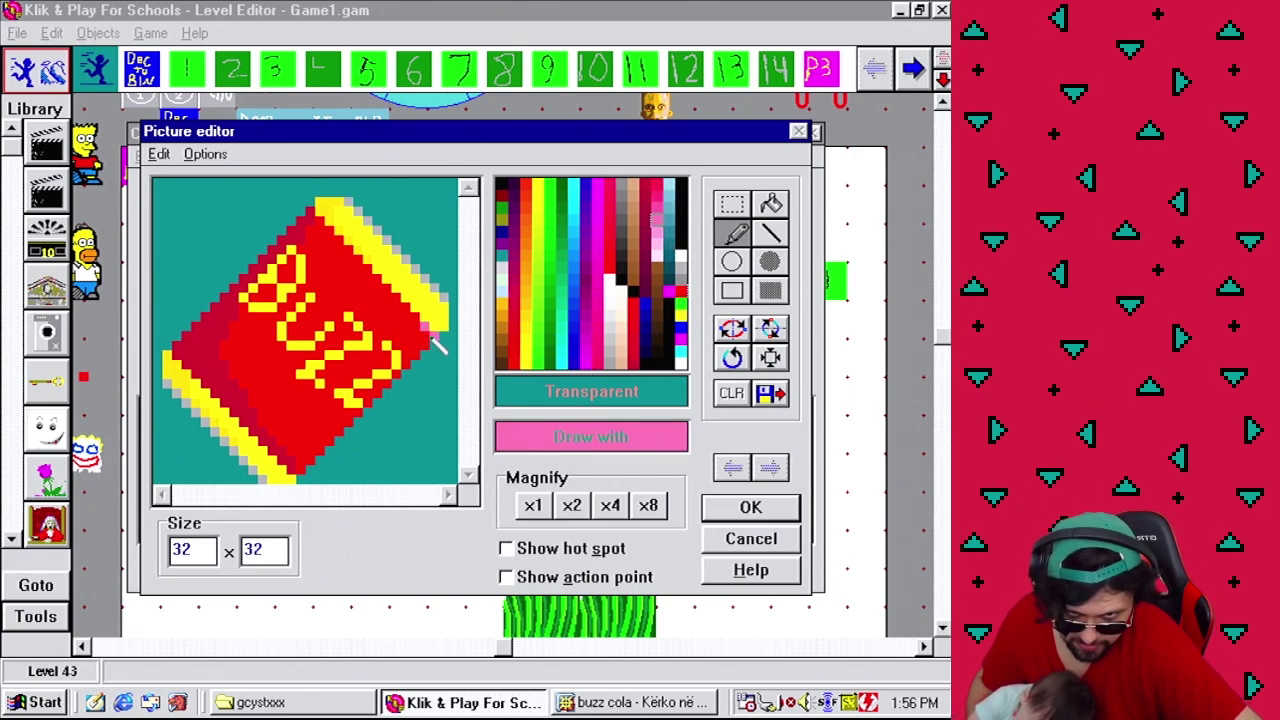
drag(433, 341, 427, 348)
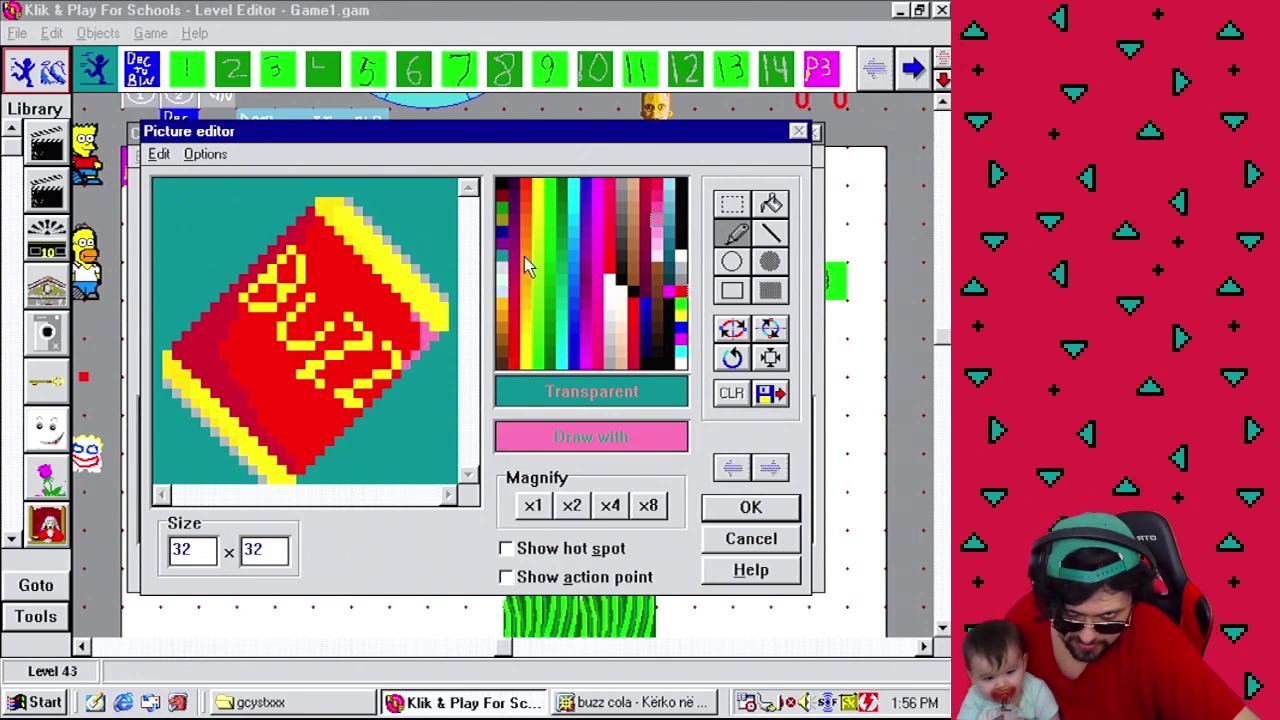
click(678, 363)
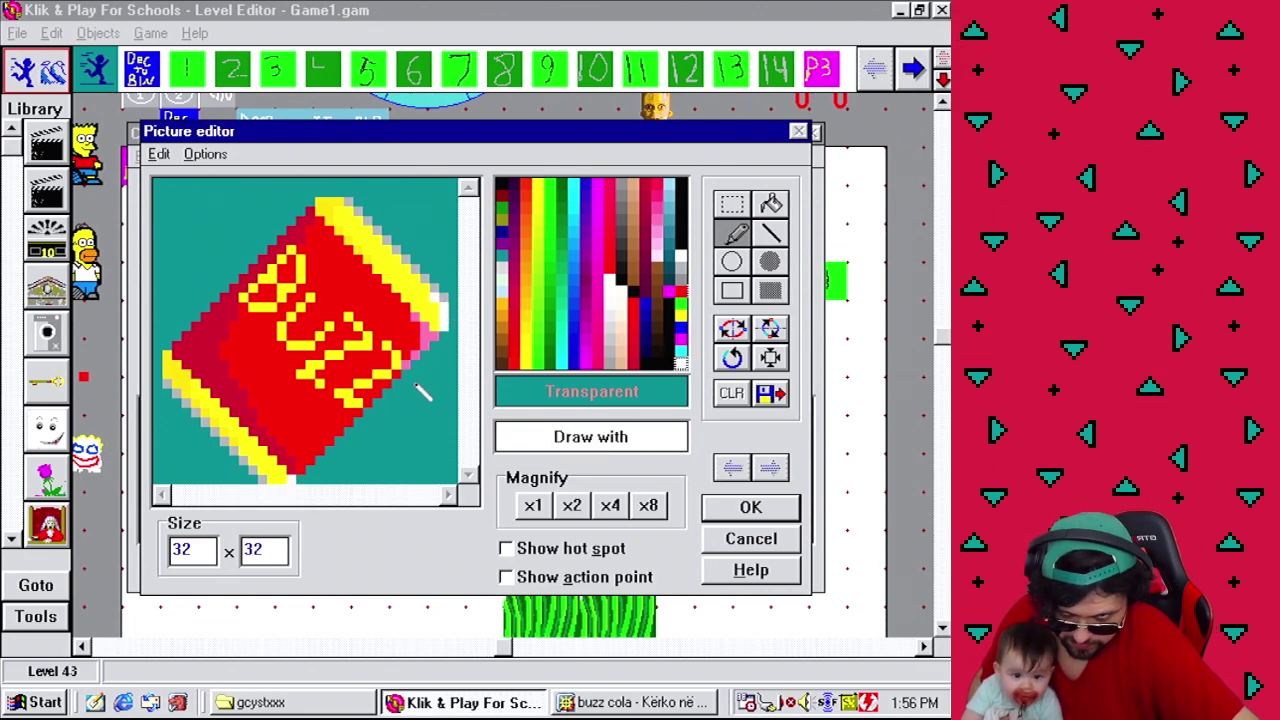
Try retouching individual yellow and red pixels of the BUZZ lettering, checking the sprite at actual size.
right_click(326, 210)
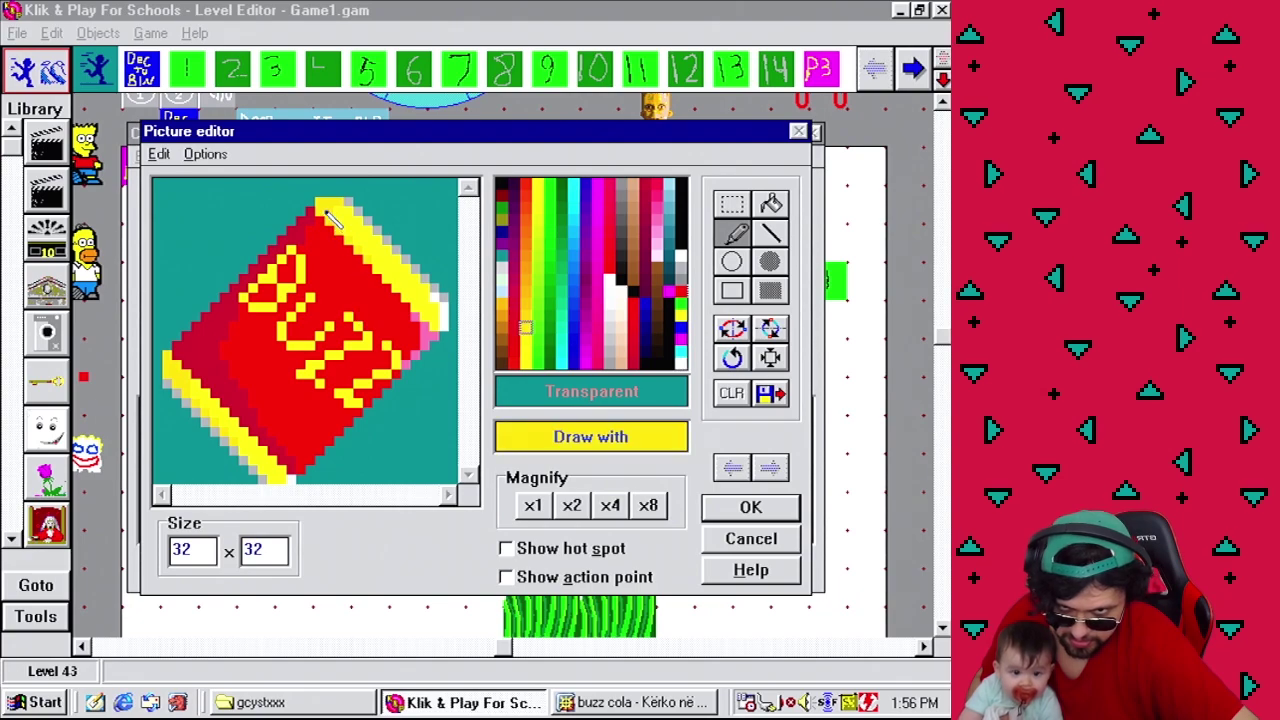
right_click(280, 297)
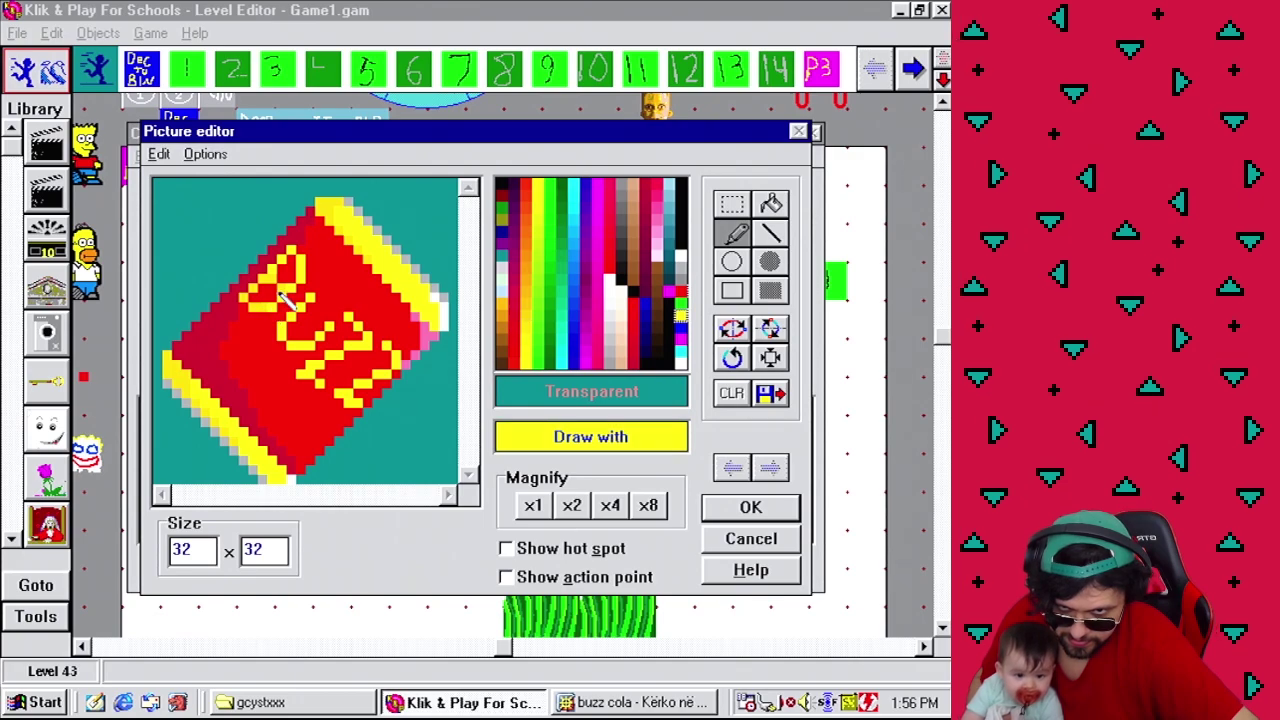
right_click(272, 282)
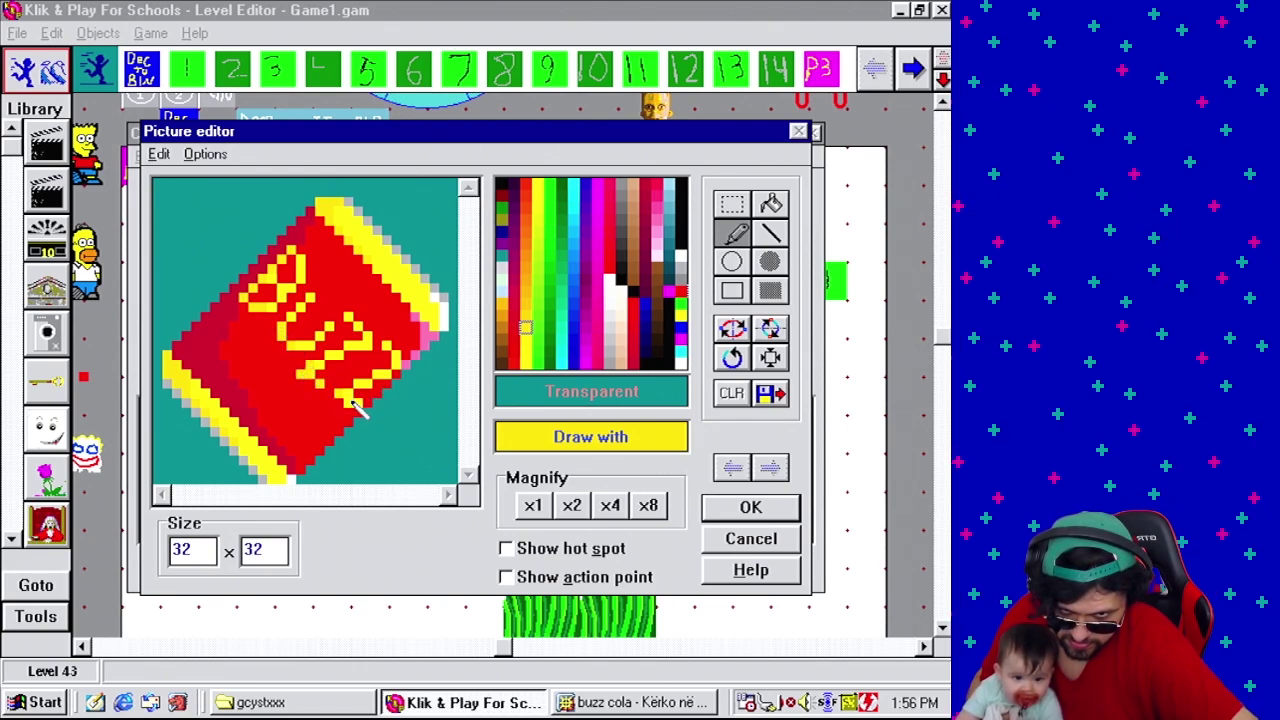
click(533, 506)
click(648, 506)
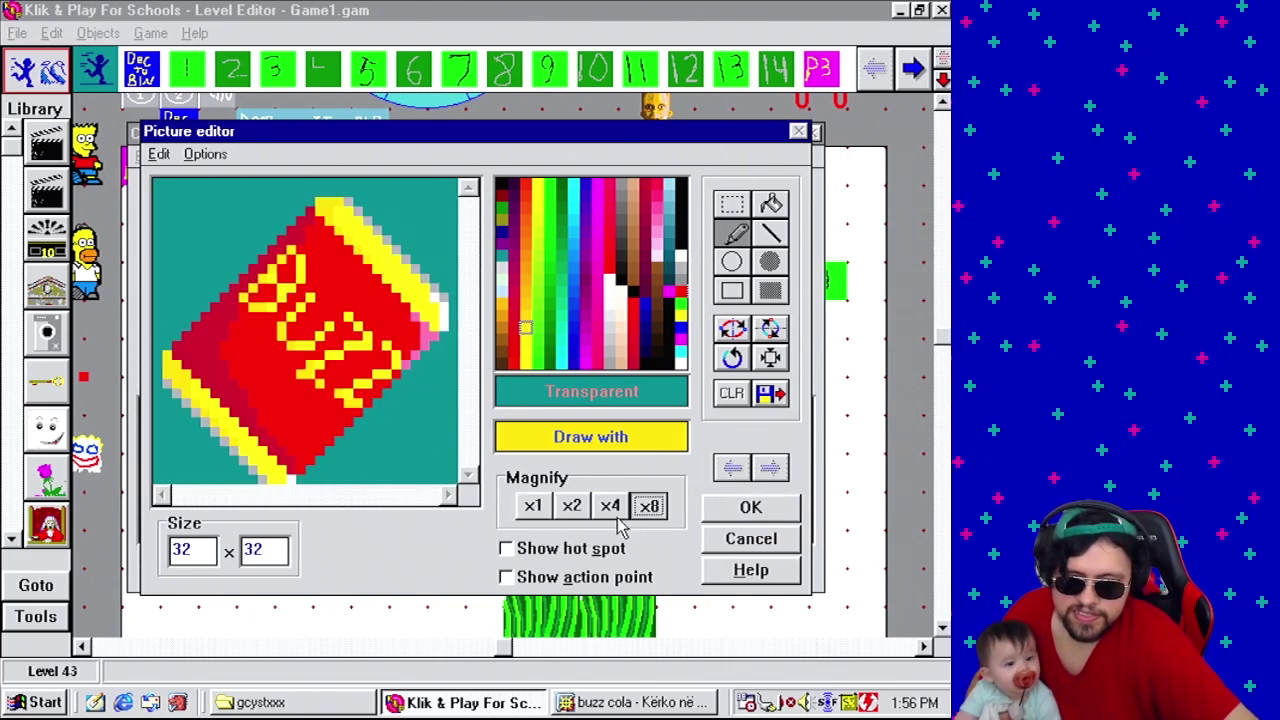
click(533, 506)
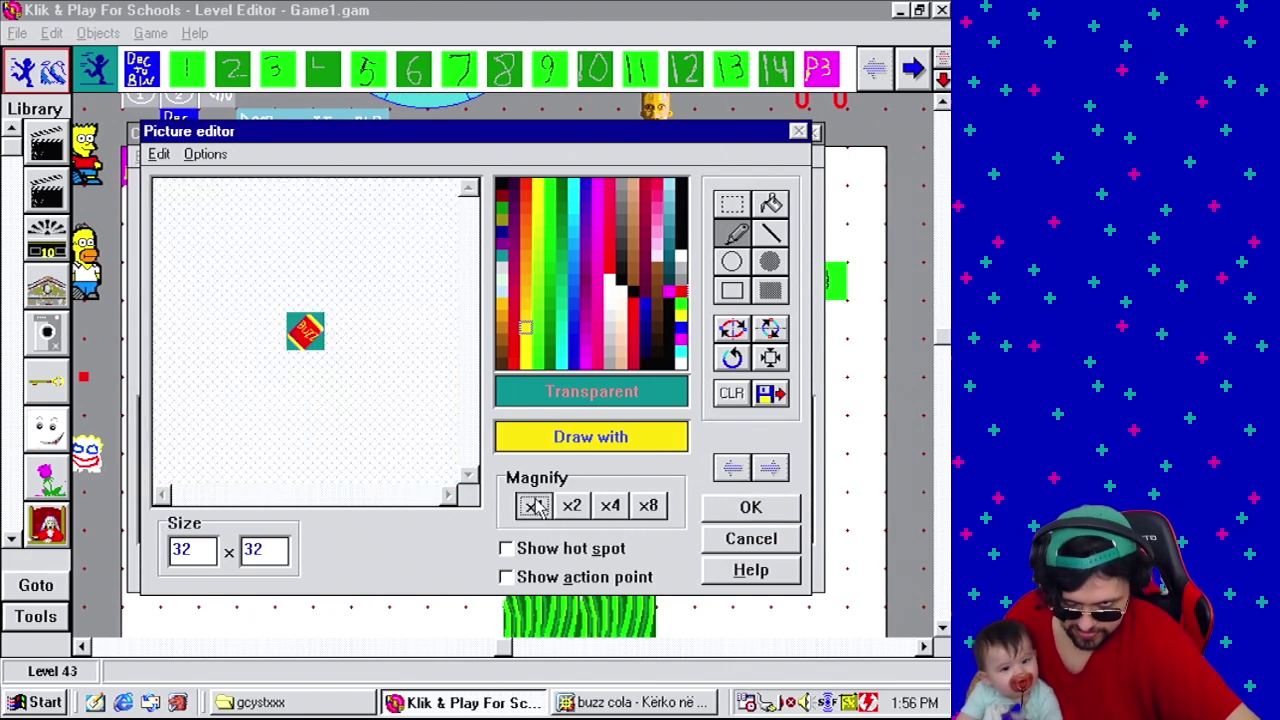
click(648, 506)
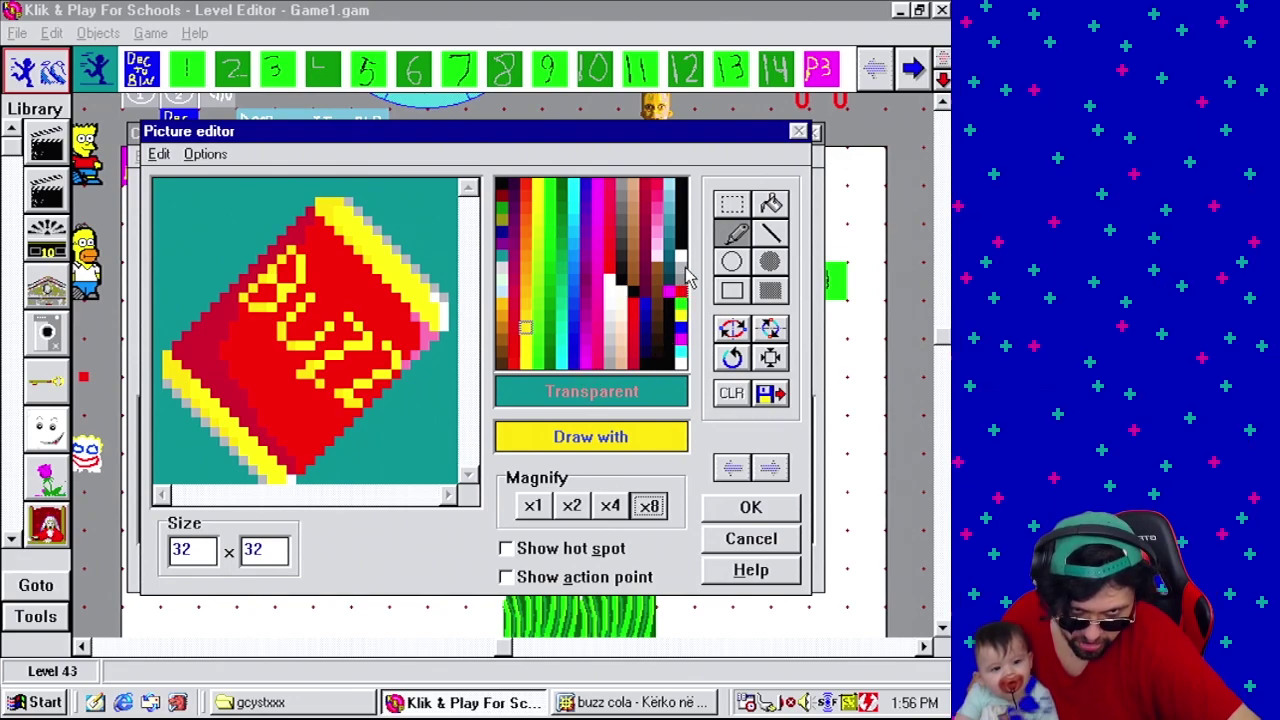
Draw a light grey highlight line along the outer edge of the can's upper-right rim.
click(610, 317)
click(771, 236)
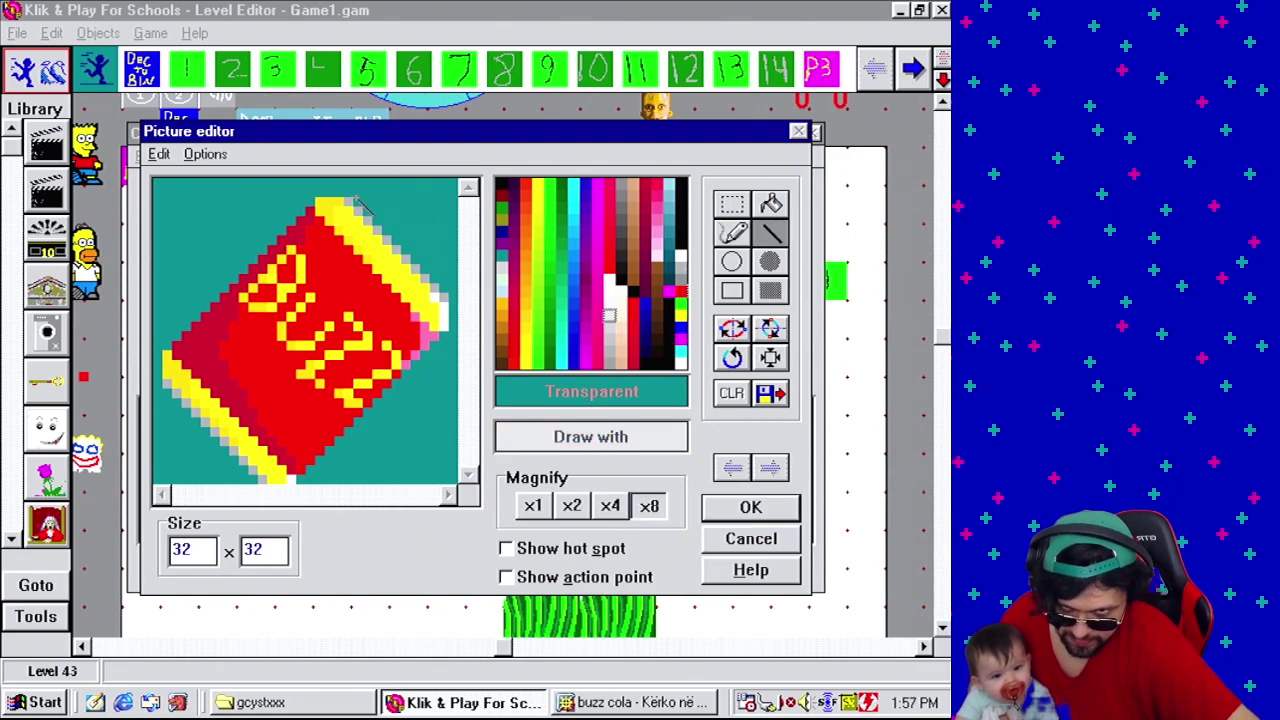
drag(358, 202, 460, 307)
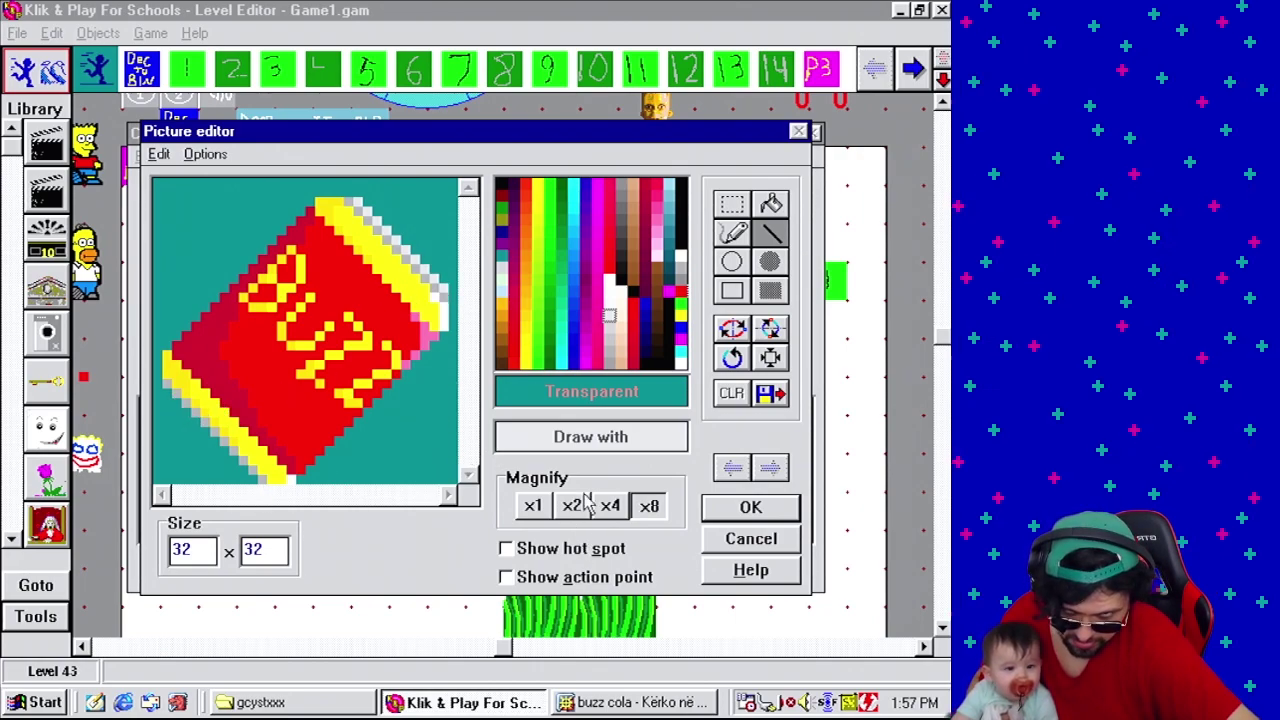
click(735, 233)
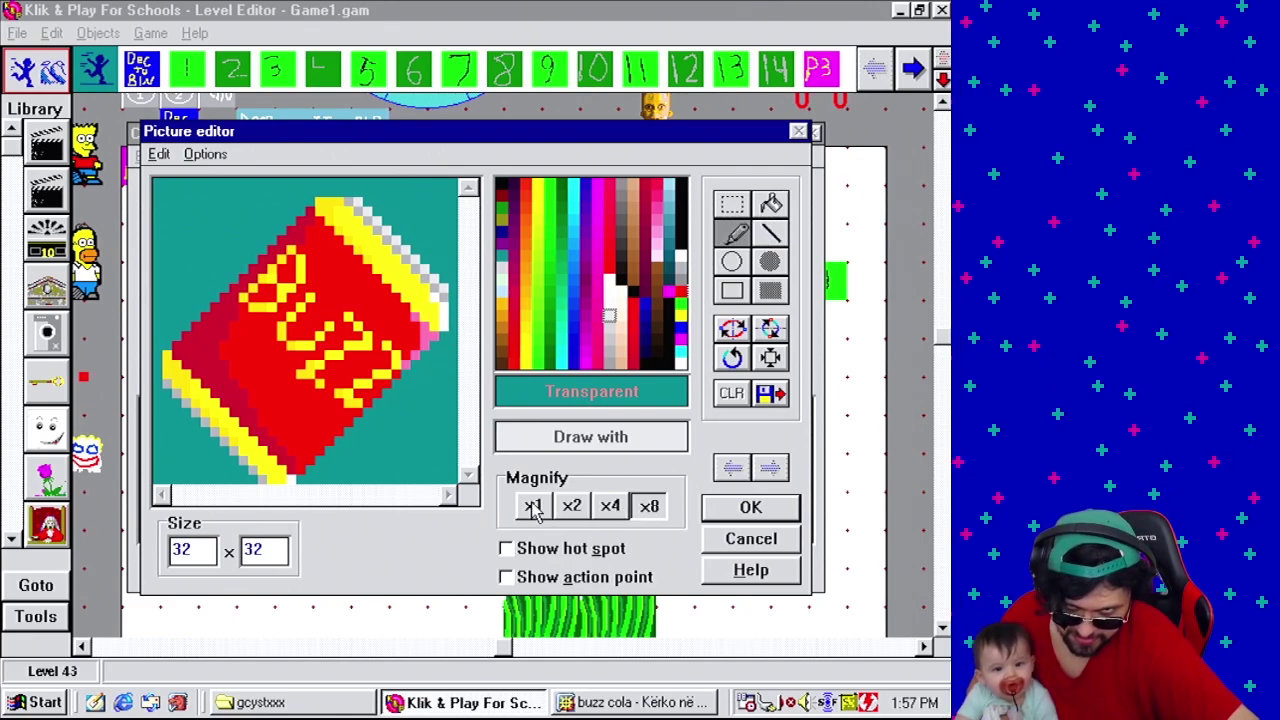
Select the whole can drawing, move it up one pixel within the canvas, and check it at actual size.
click(732, 204)
drag(167, 189, 458, 493)
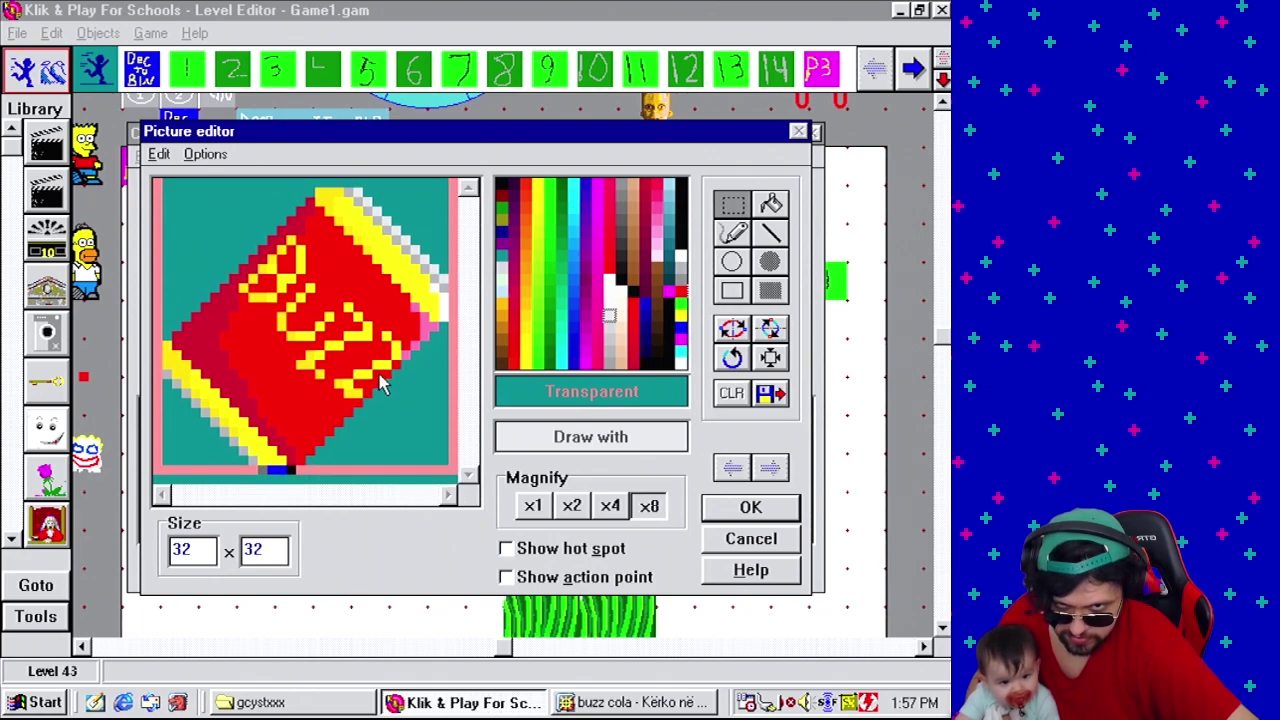
click(735, 232)
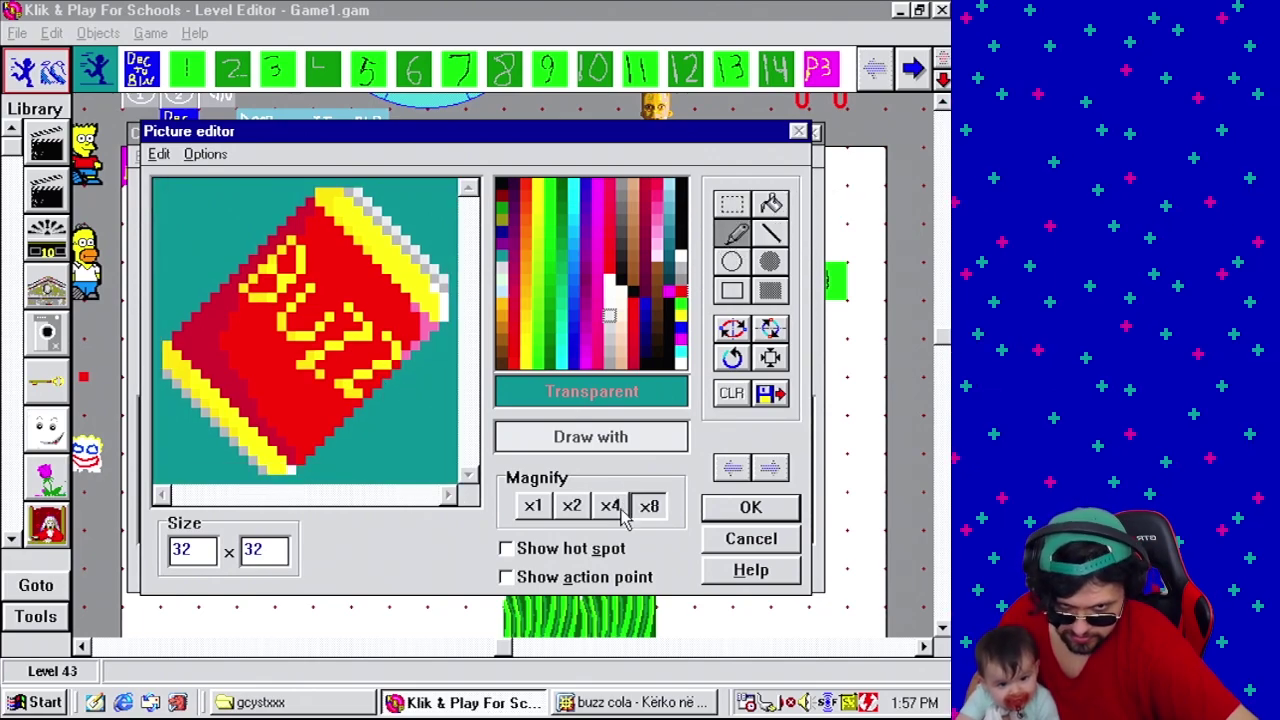
click(534, 507)
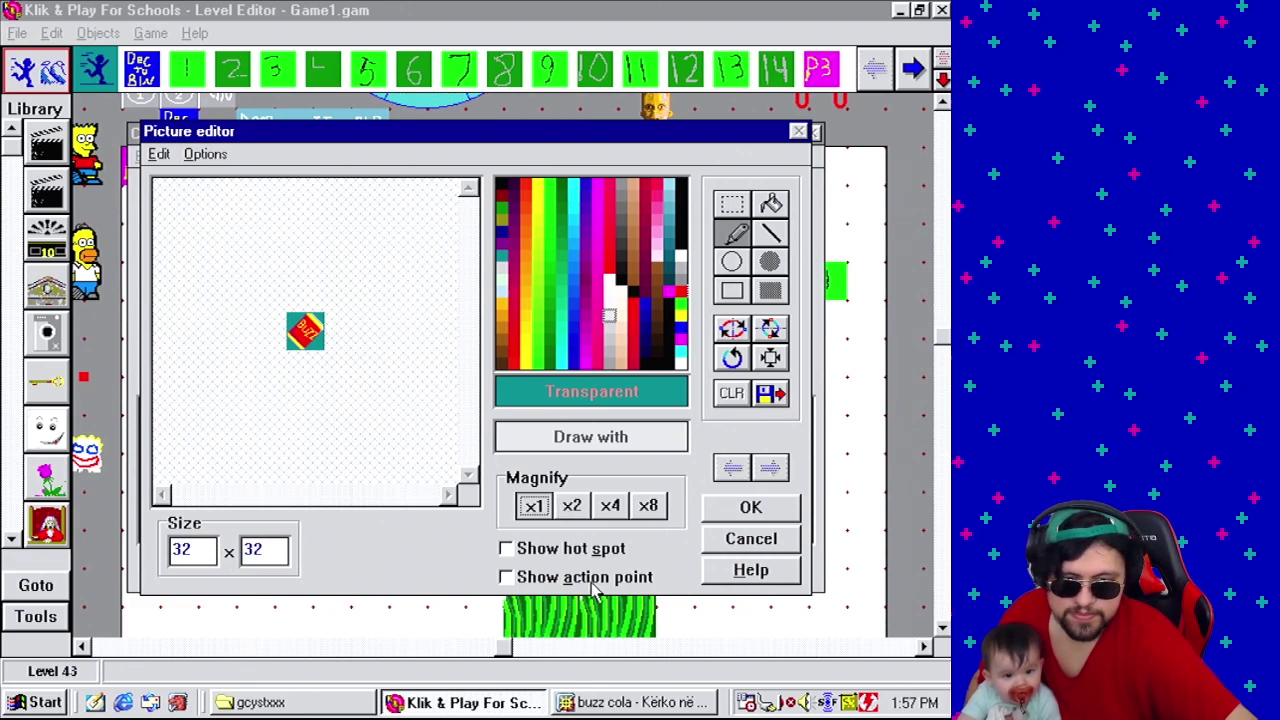
Set the sprite's hot spot to 16 × 16 and accept the finished picture.
click(534, 548)
text(16)
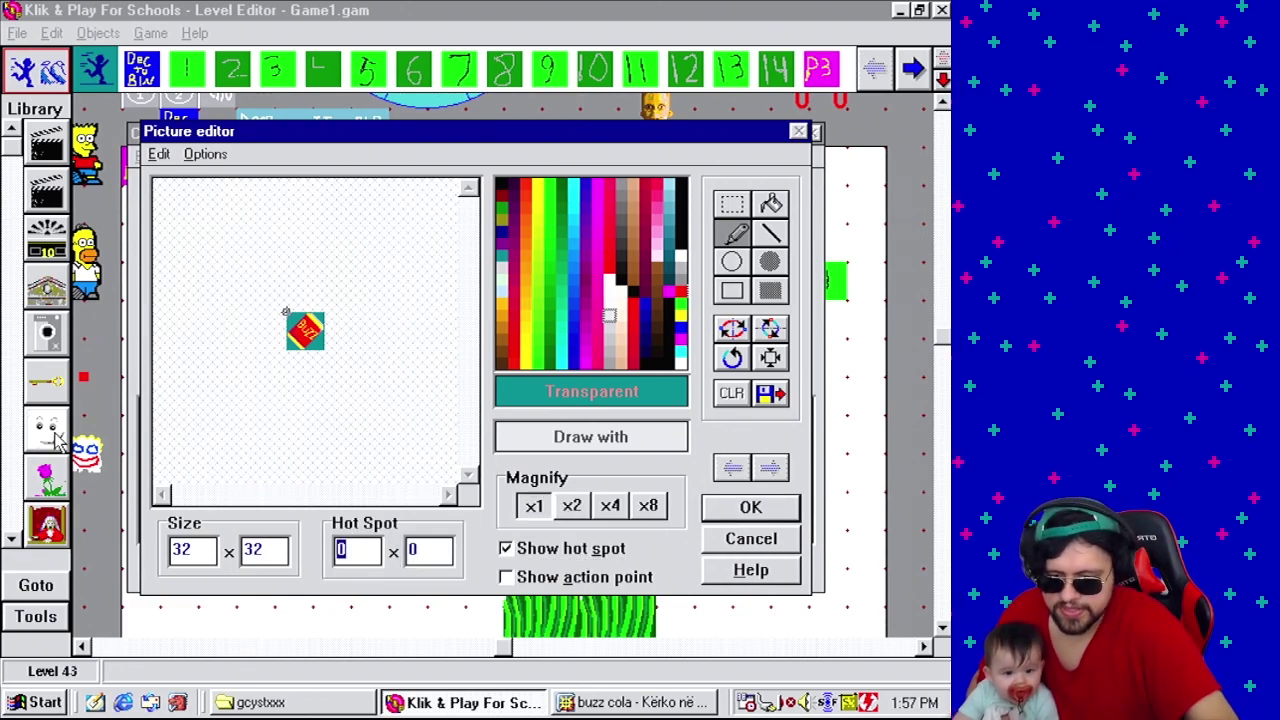
key(Tab)
text(16)
key(Tab)
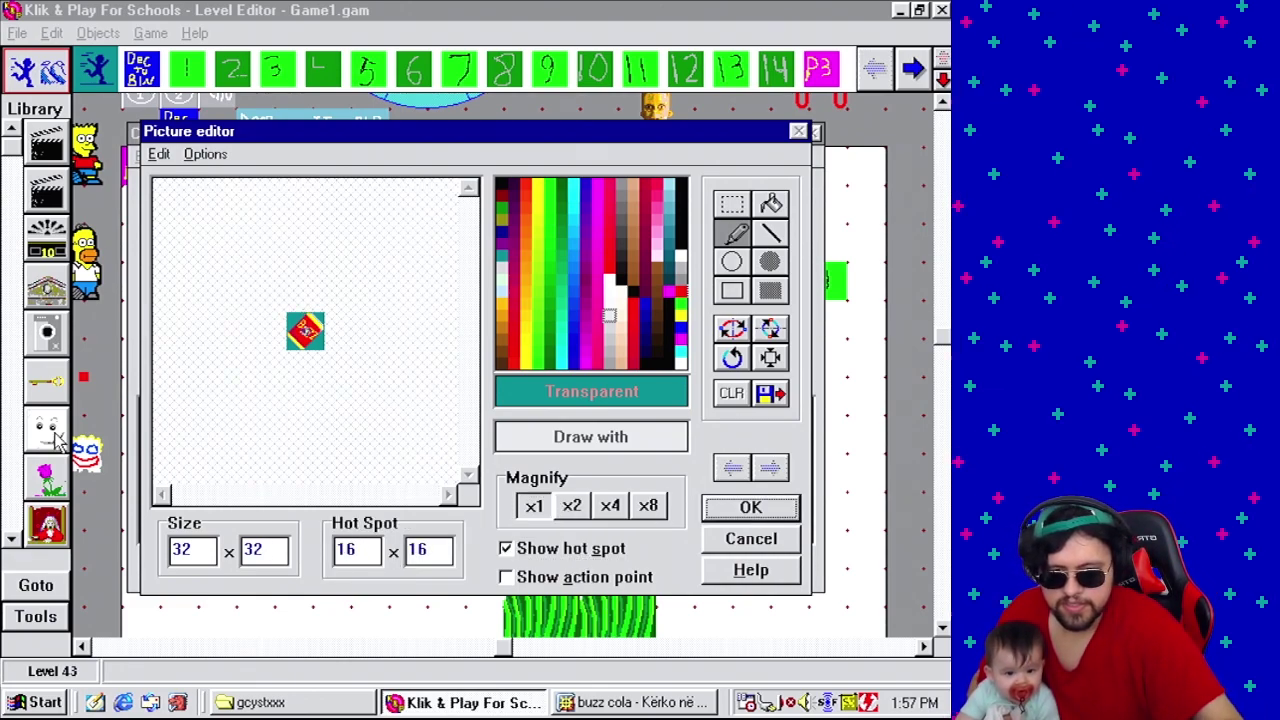
click(785, 512)
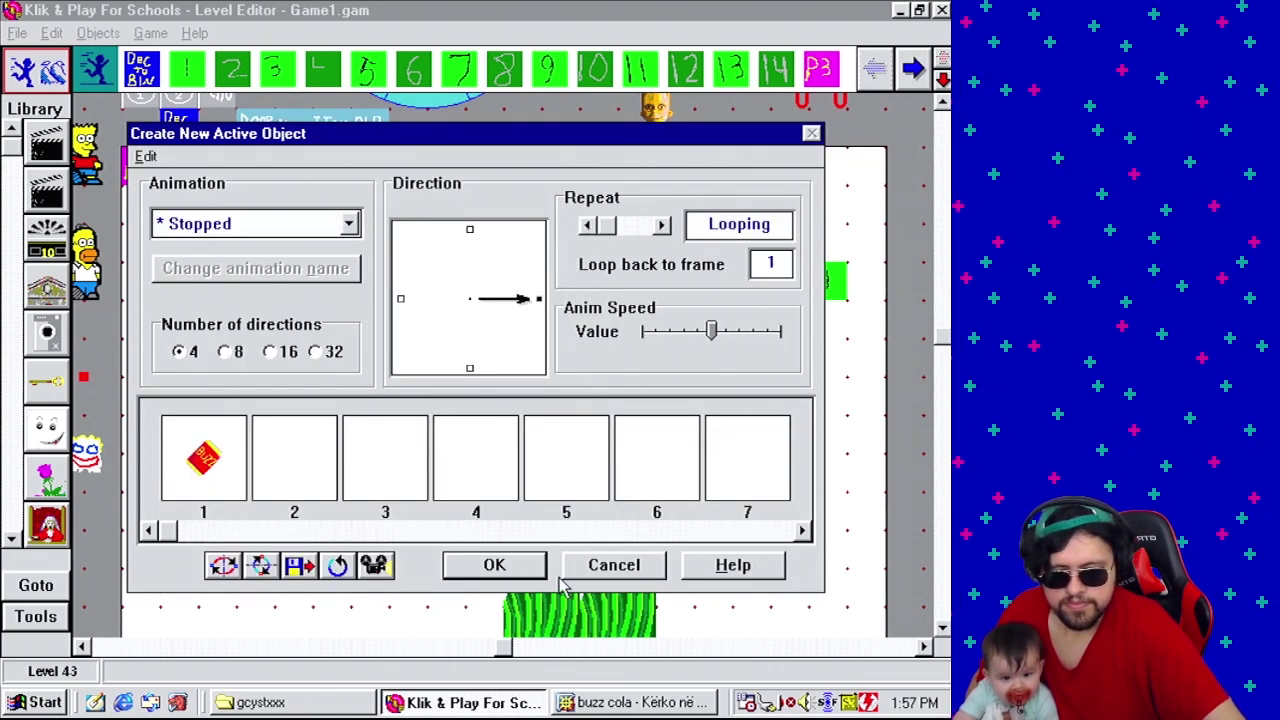
Create the active object, place it in the level below the rightmost Homer, and rename it Cola.
click(494, 565)
click(427, 491)
right_click(437, 502)
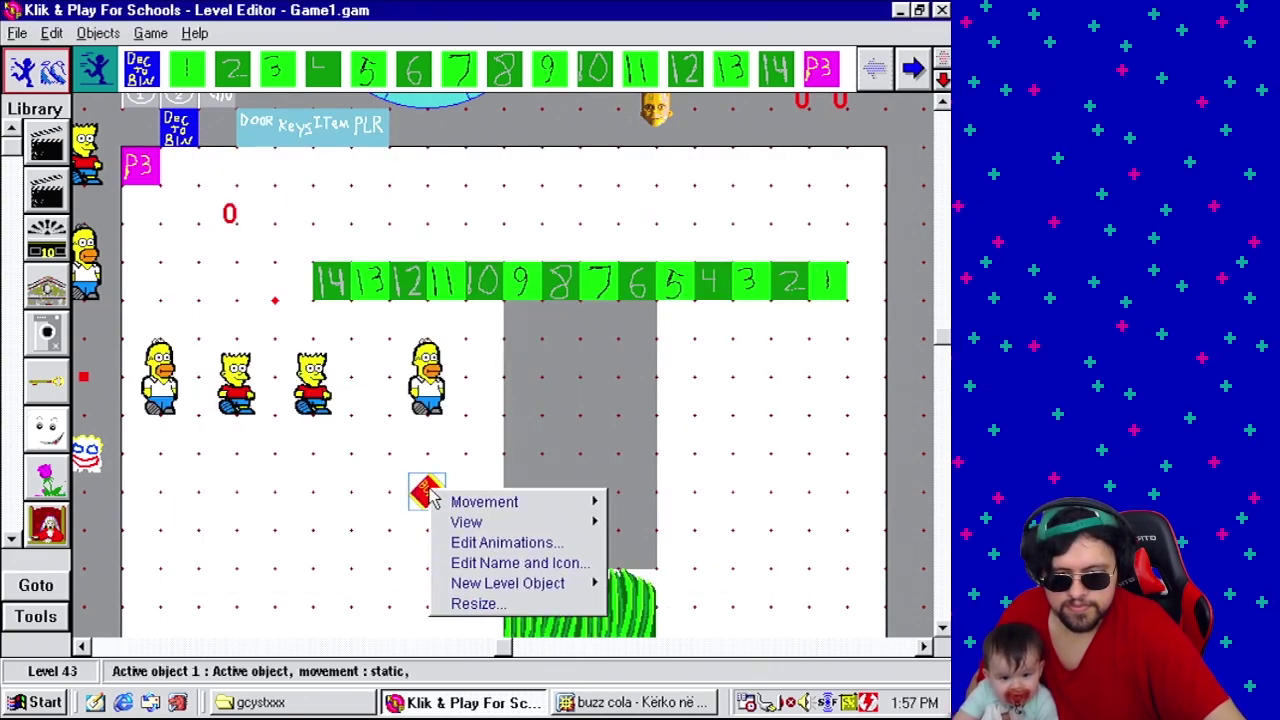
click(555, 563)
text(Cola)
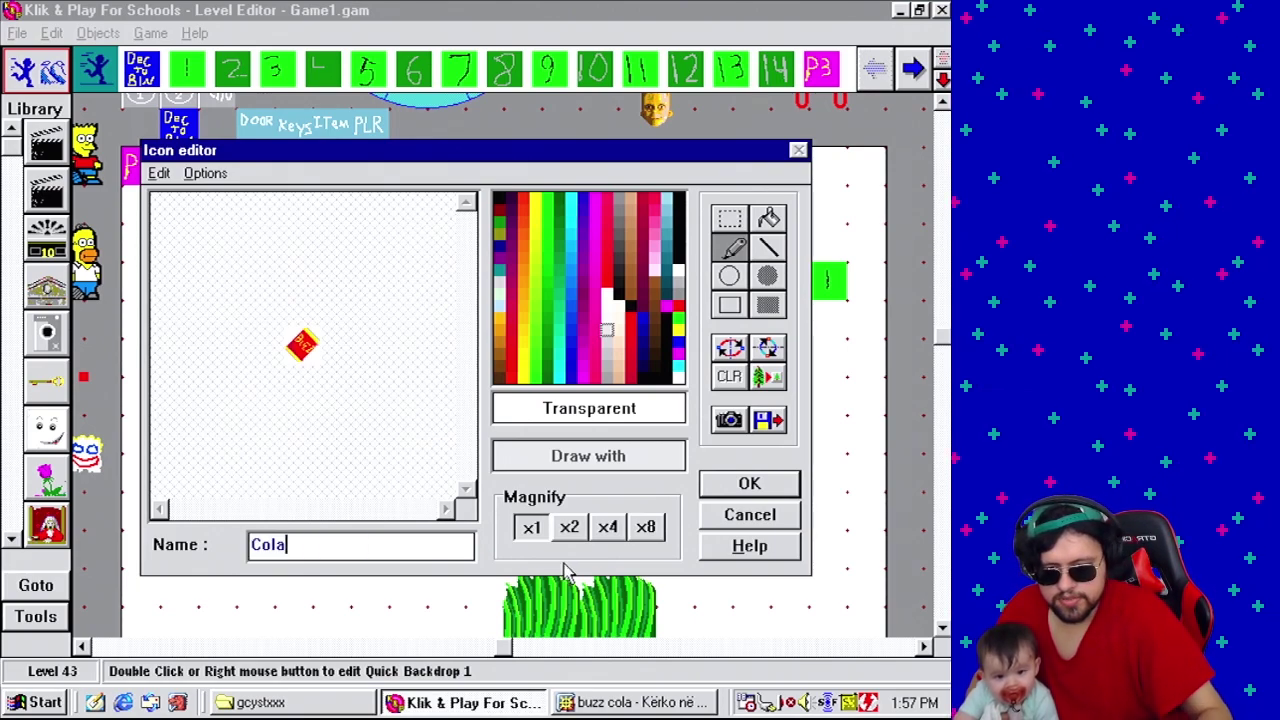
key(Return)
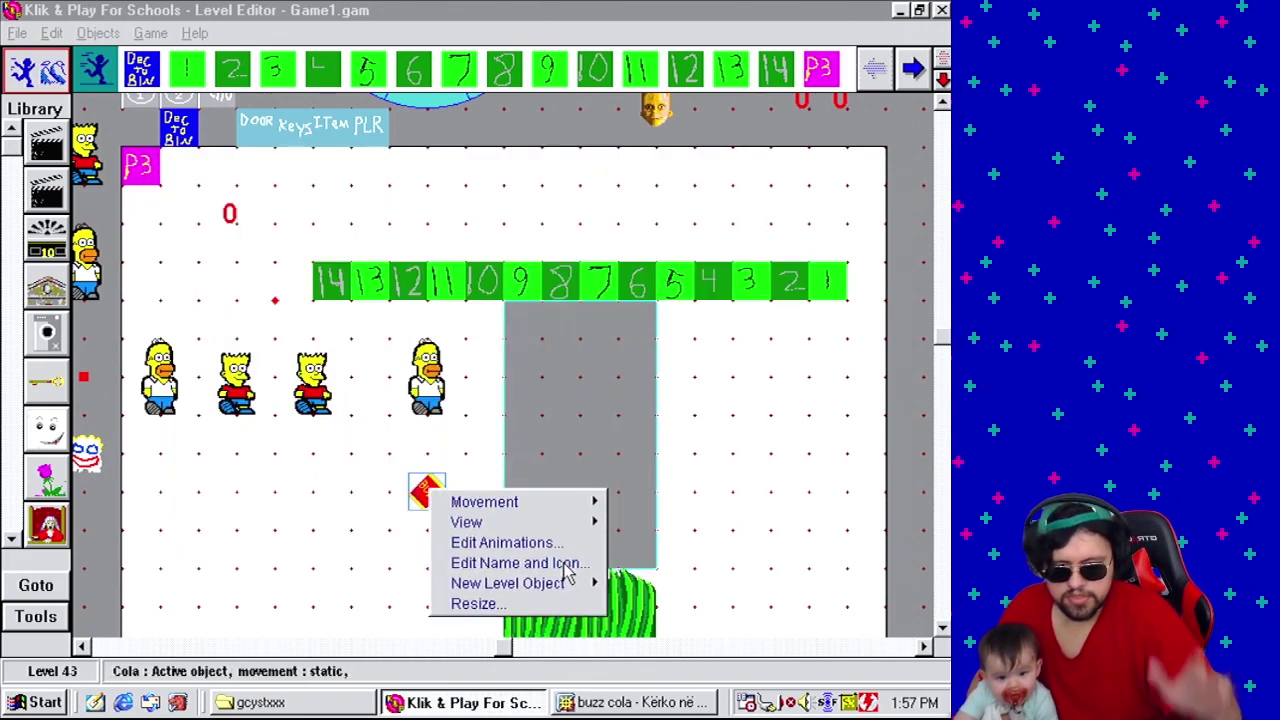
Save the game to game1.gam, keeping the description Mother 4.
click(22, 33)
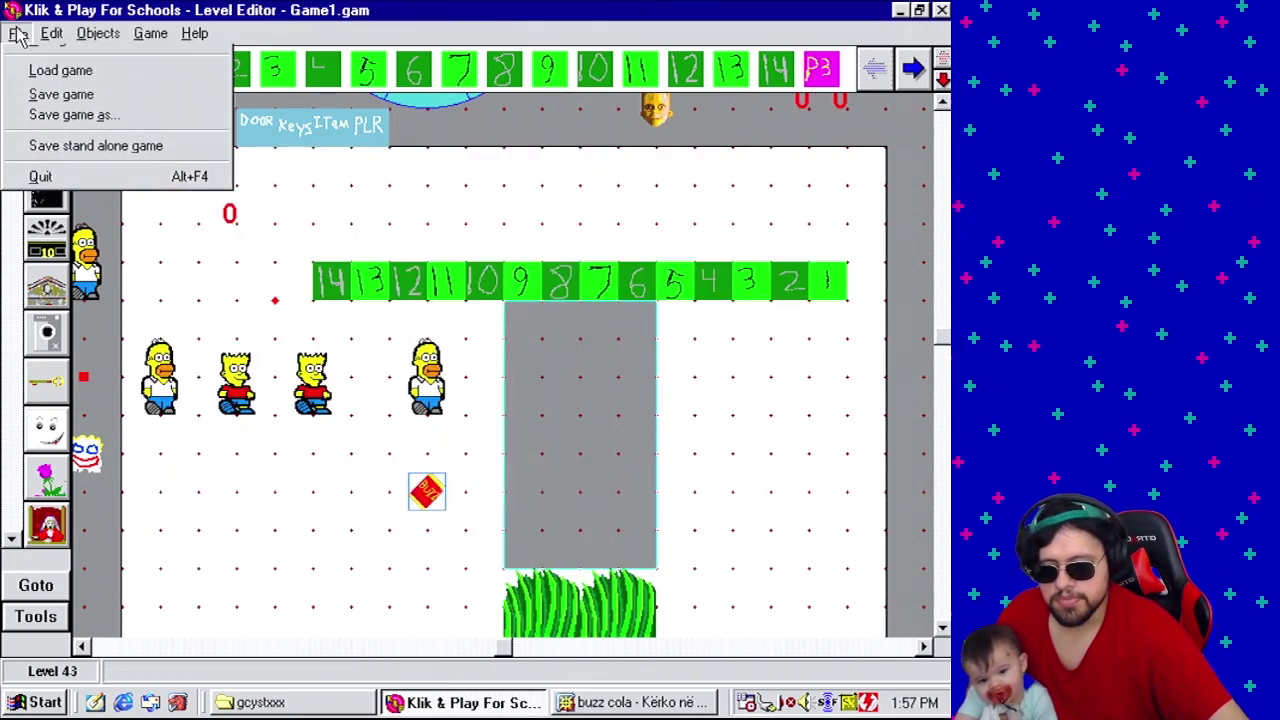
click(40, 106)
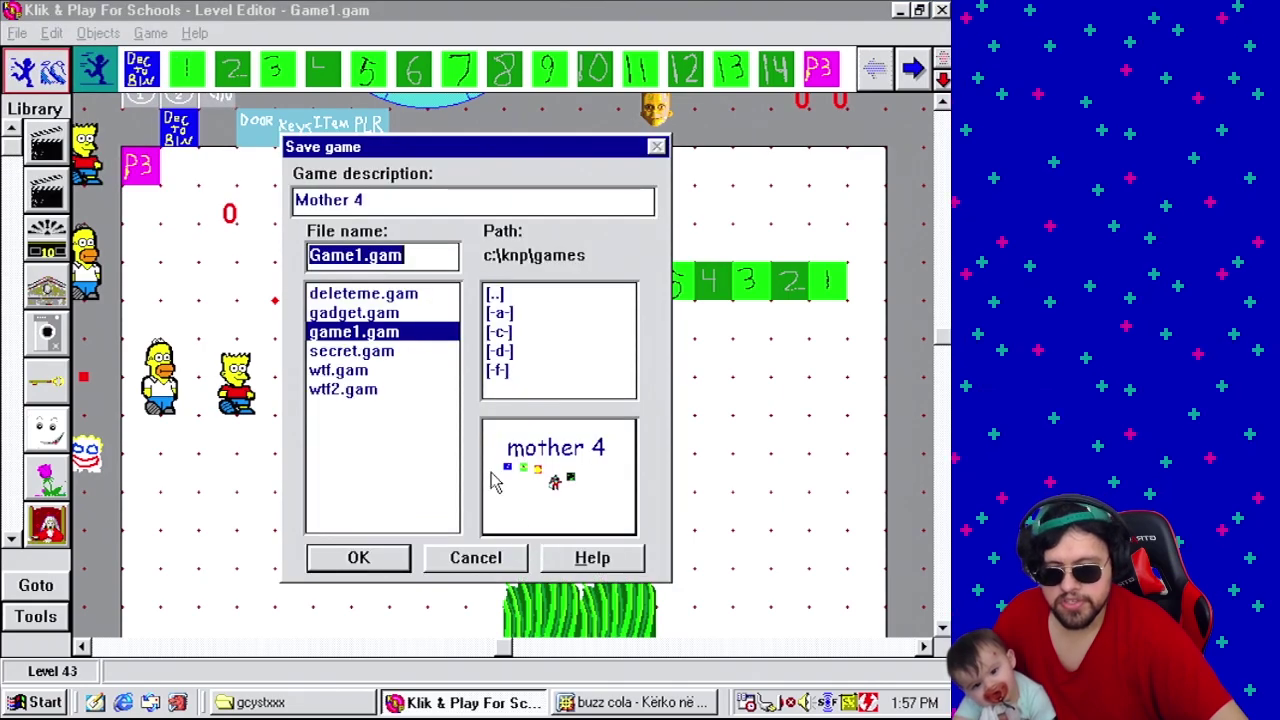
click(395, 558)
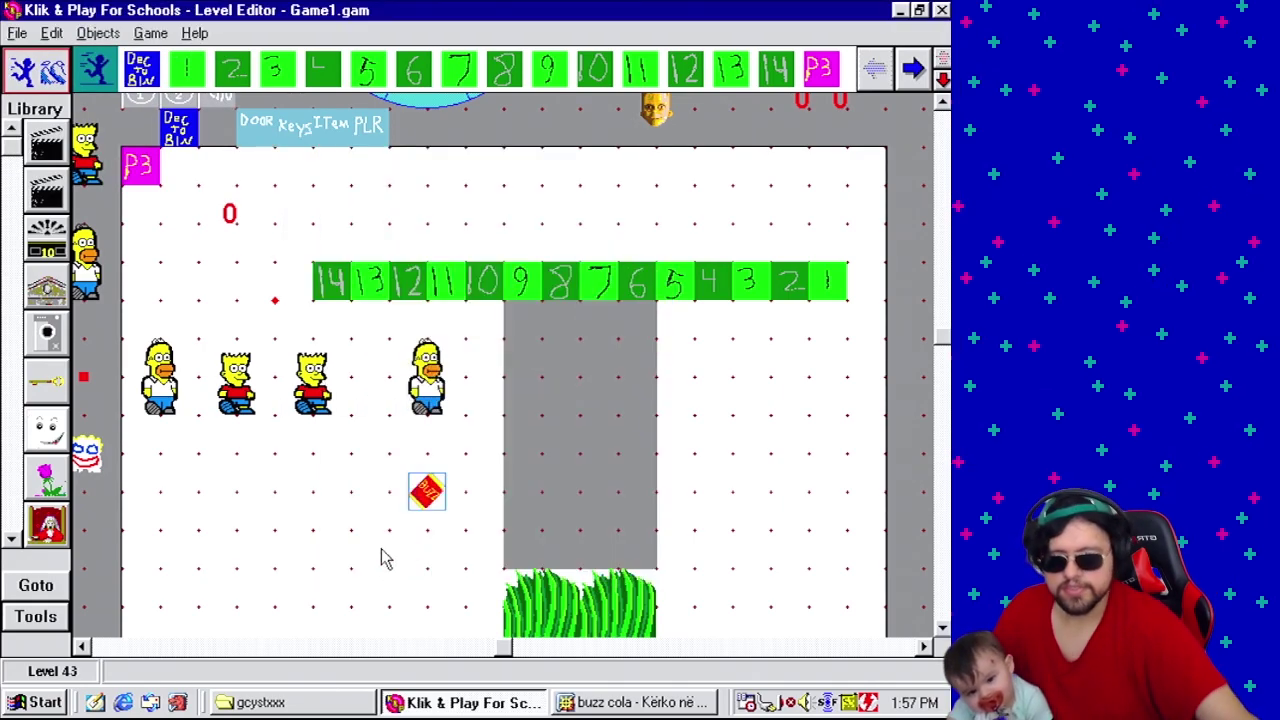
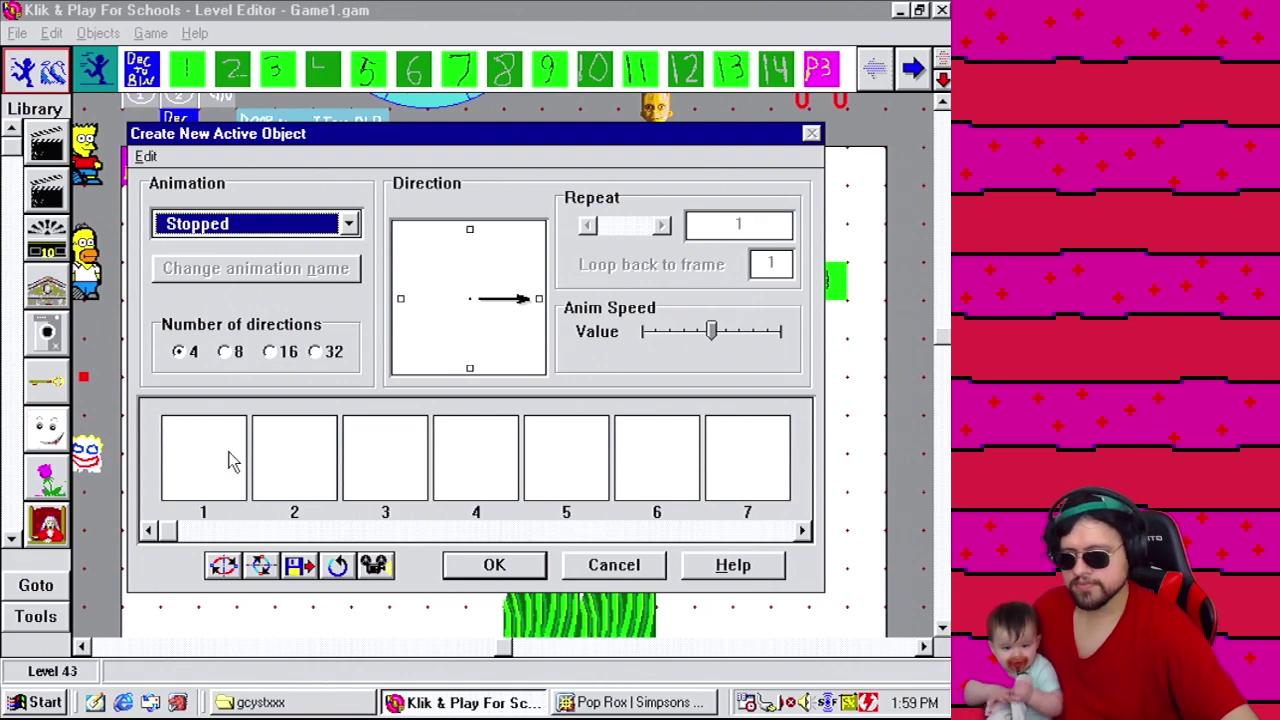
Magnify the new object's blank 32 × 32 picture eight times and study the Pop Rox packet image in RetroZilla for reference.
click(650, 506)
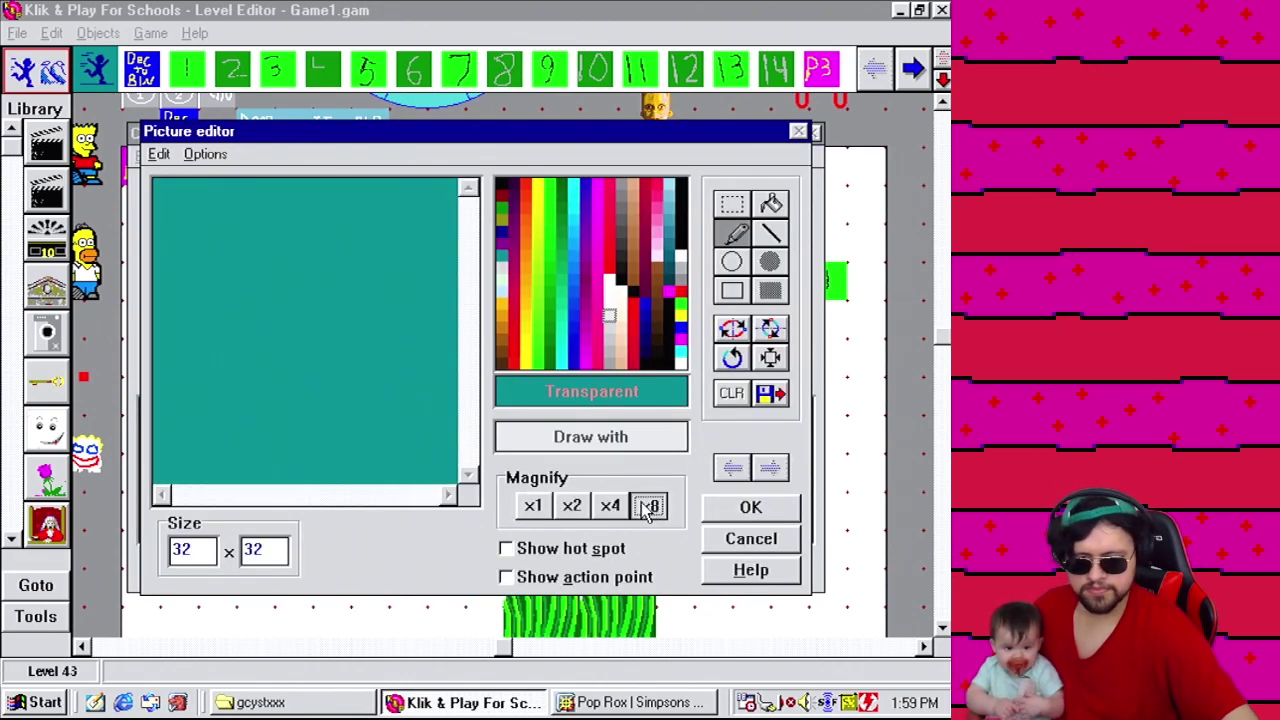
click(595, 702)
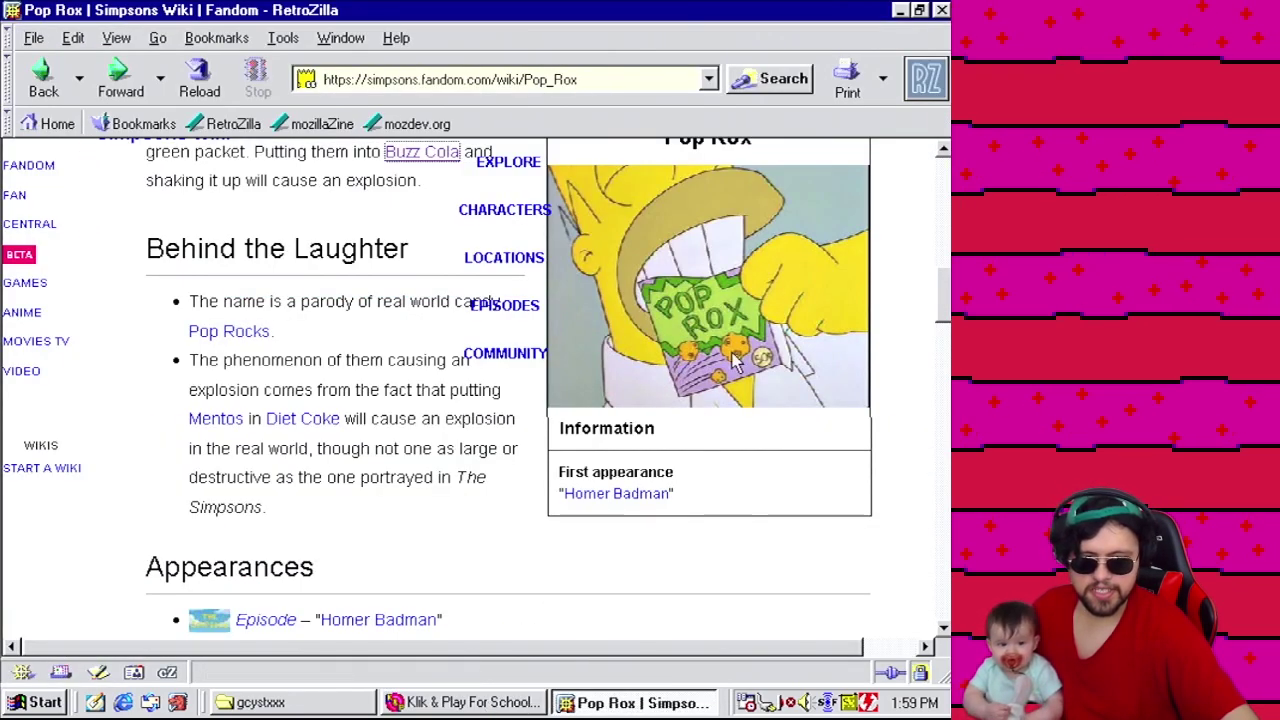
click(463, 704)
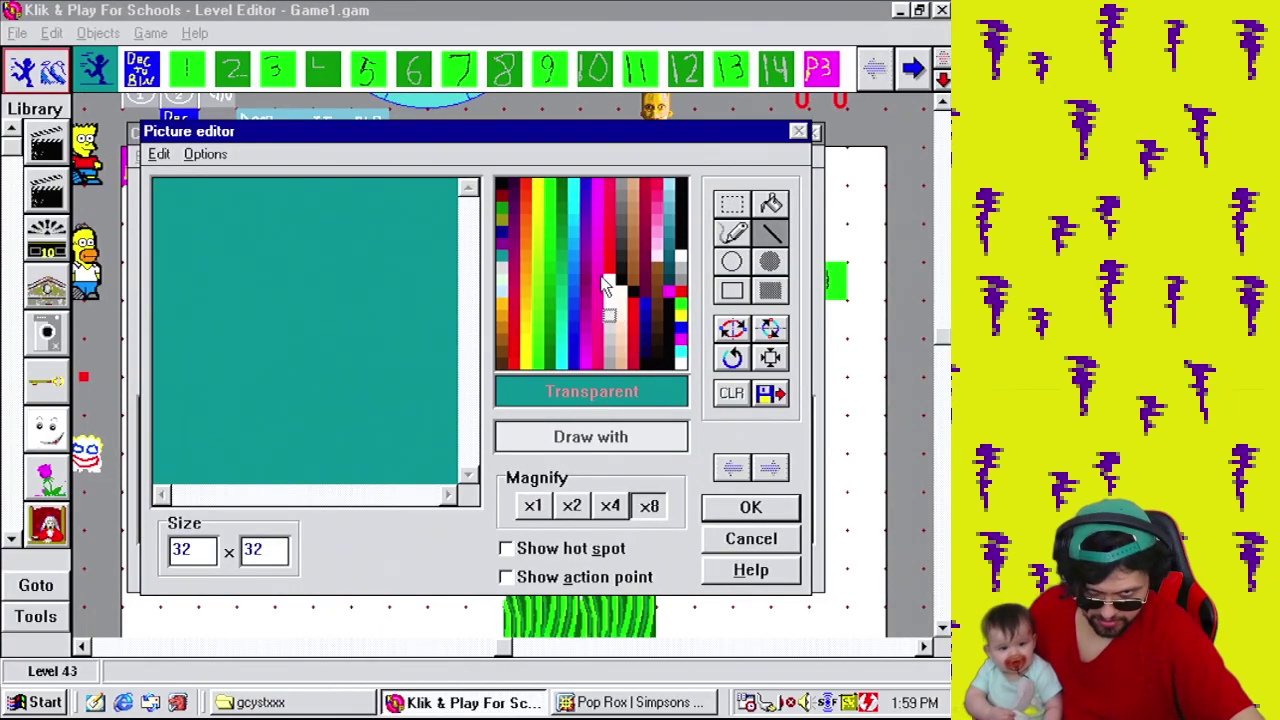
Compare candidate palette colours with the Pop Rox packet image in RetroZilla and choose light blue as the drawing colour.
click(502, 270)
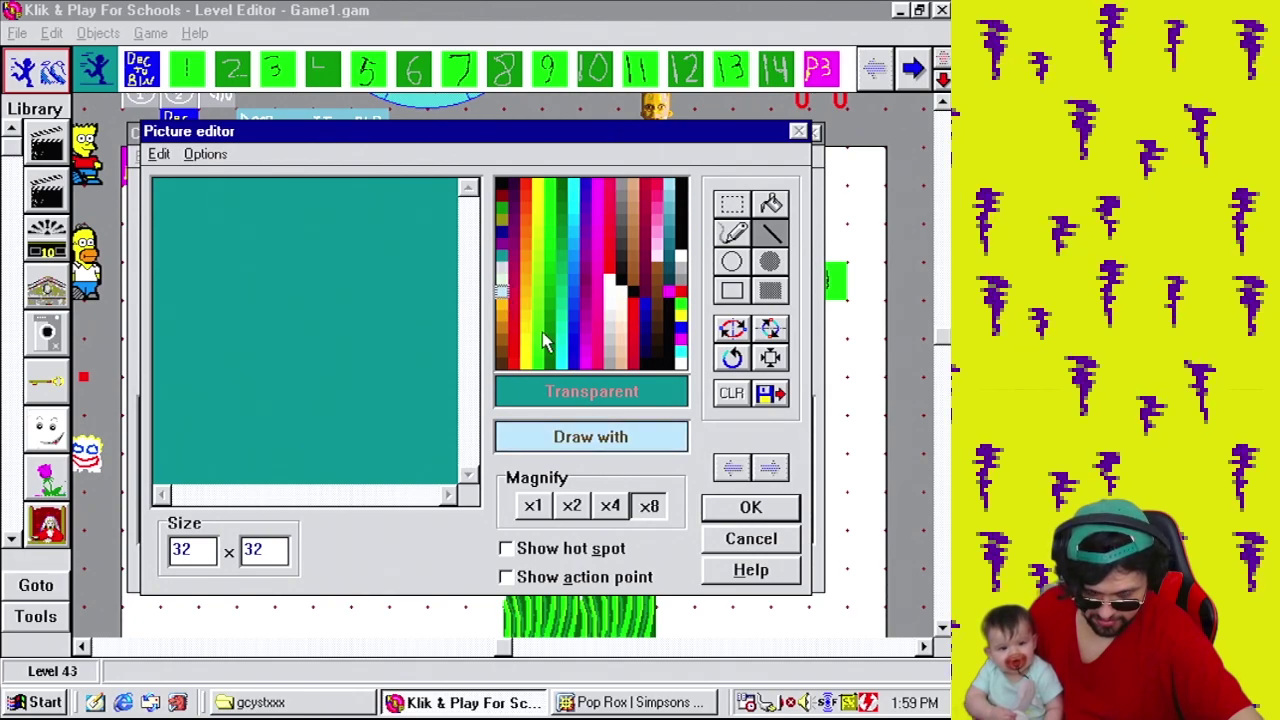
click(617, 704)
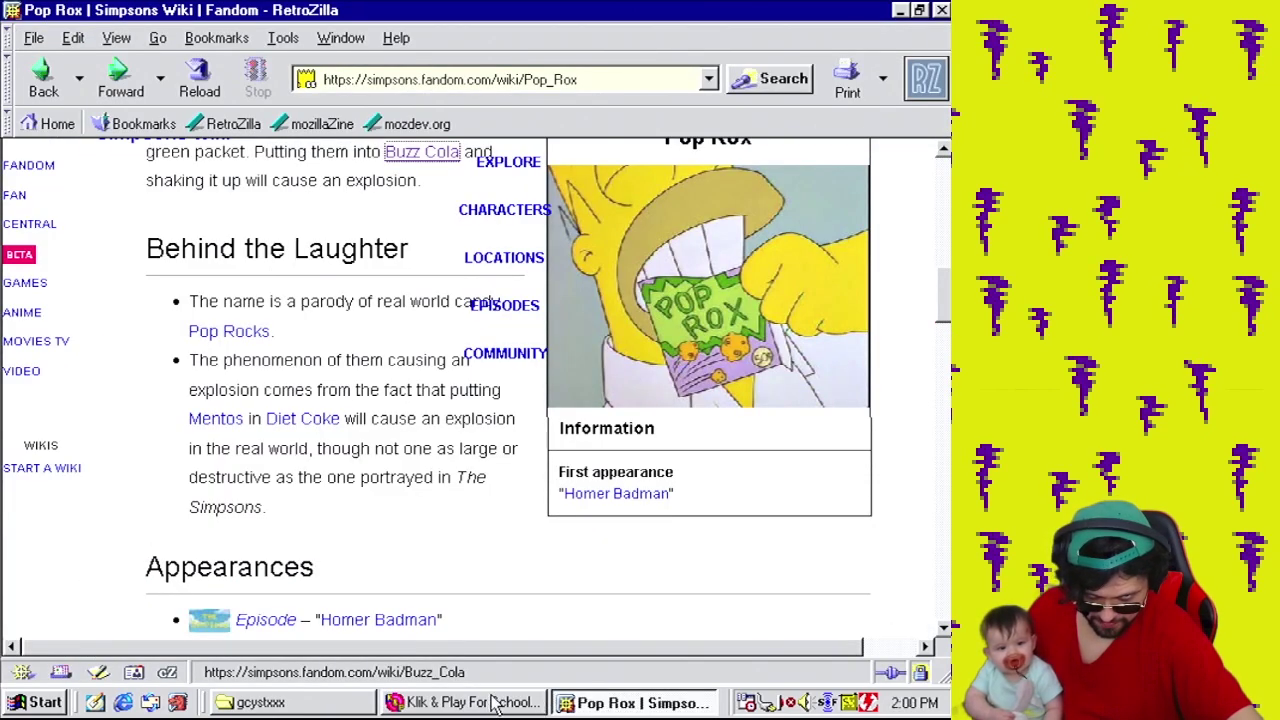
click(468, 703)
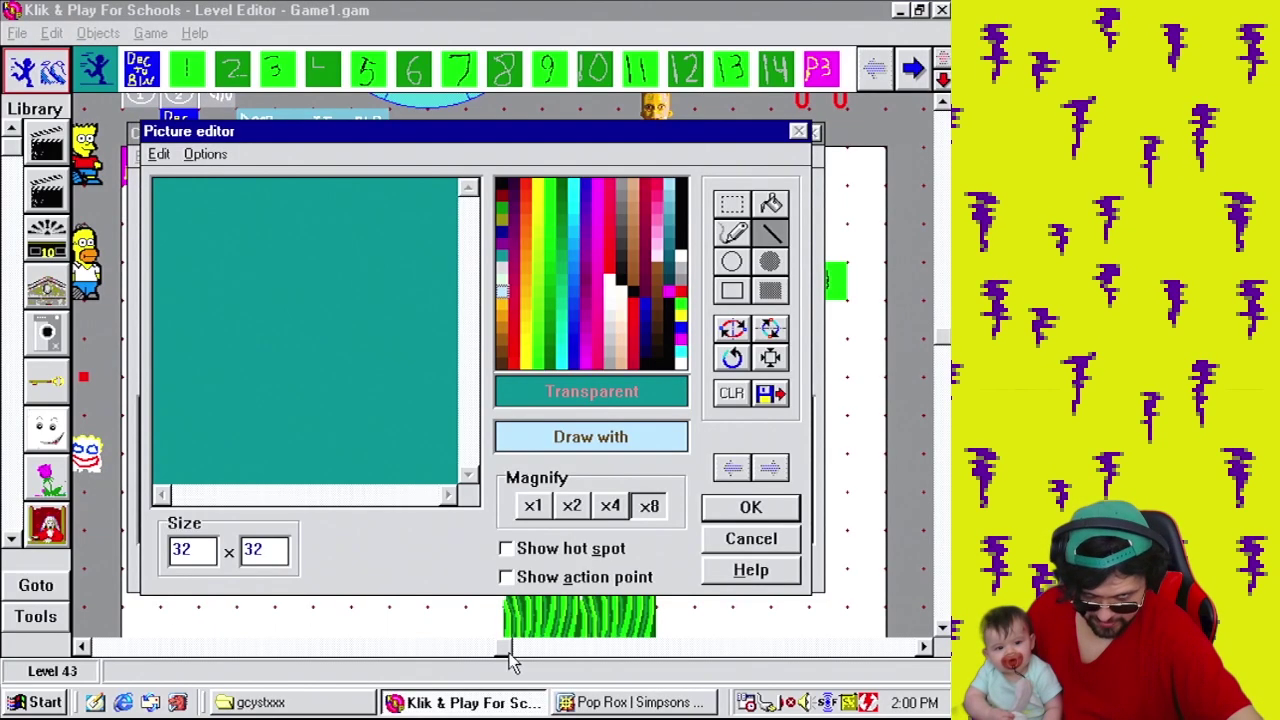
click(564, 332)
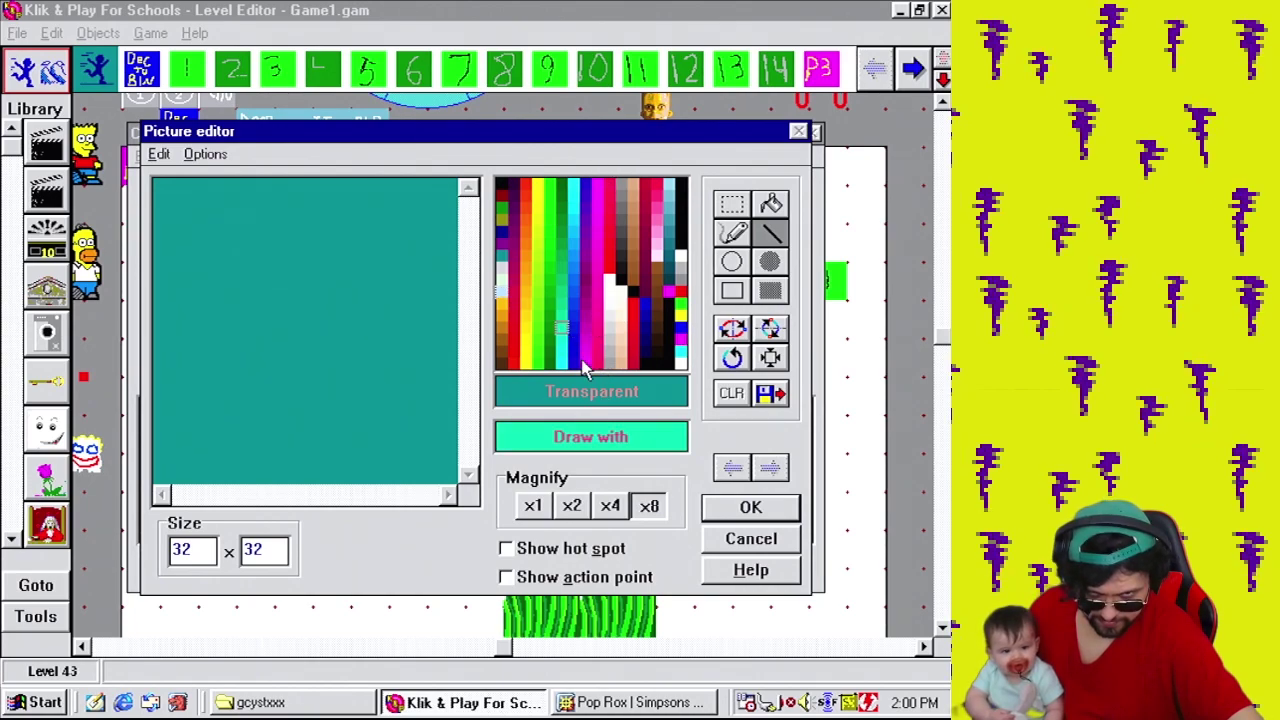
click(586, 366)
click(670, 210)
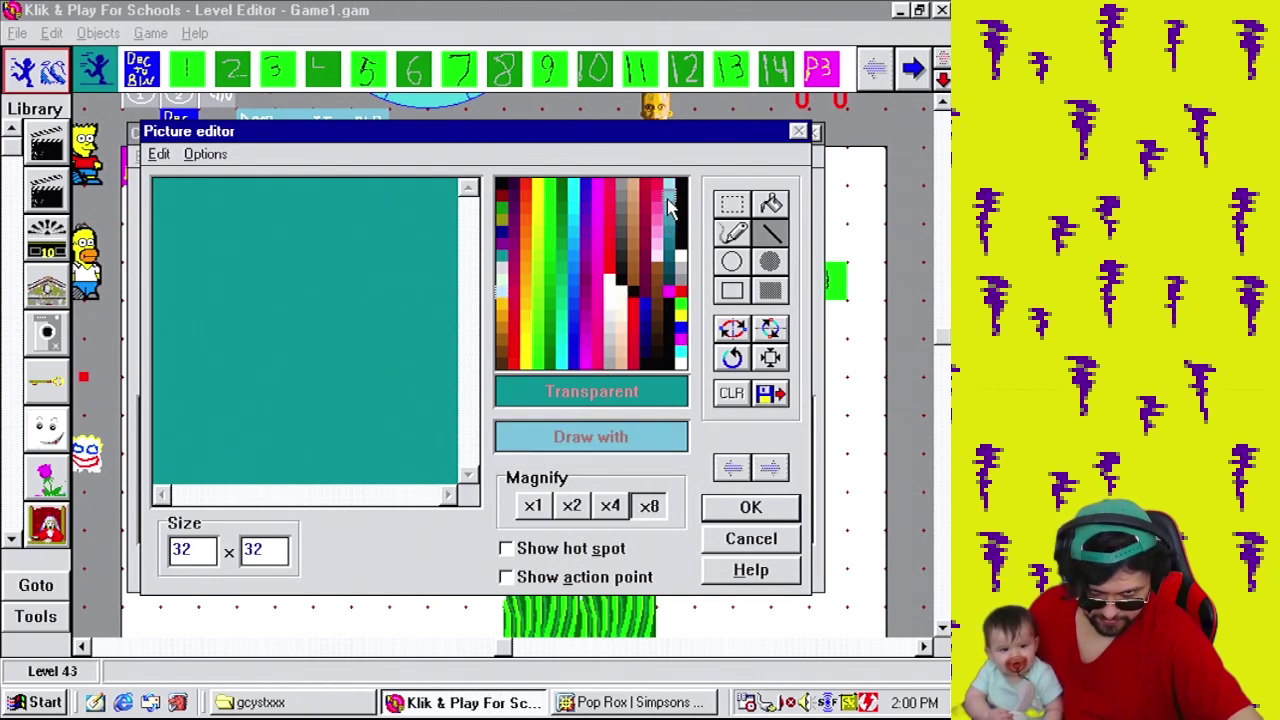
key(alt+Tab)
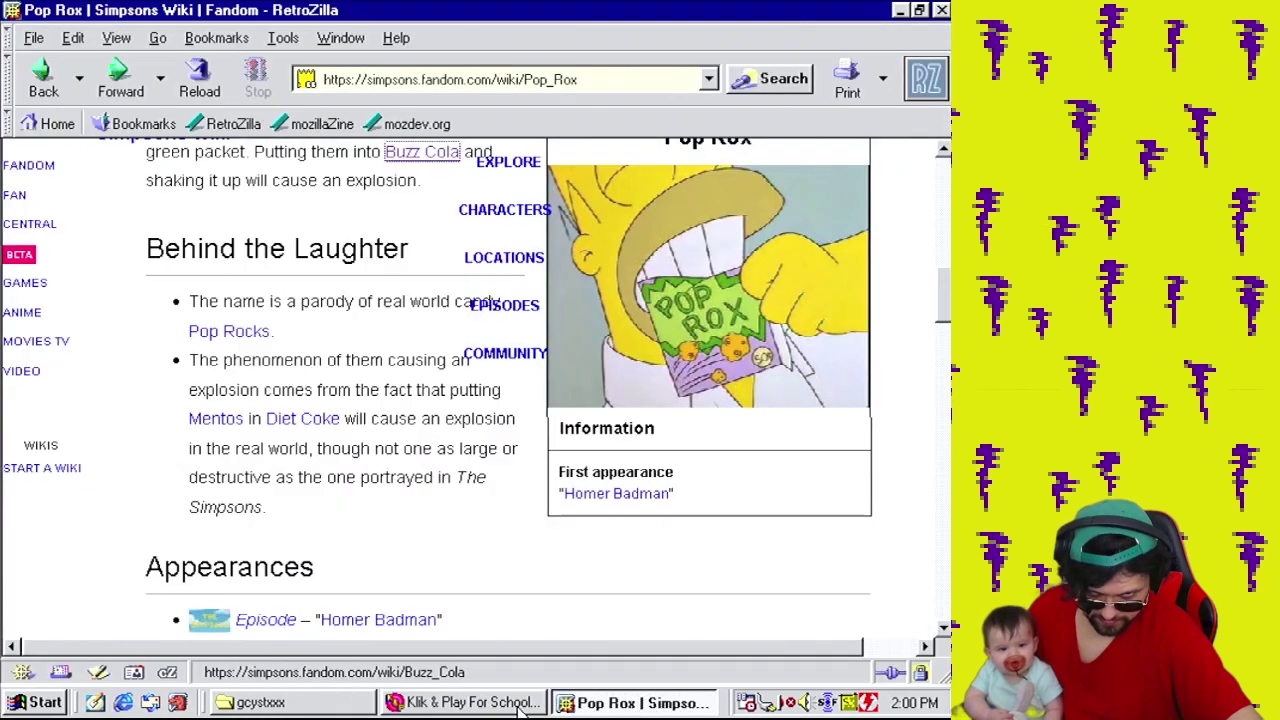
key(alt+Tab)
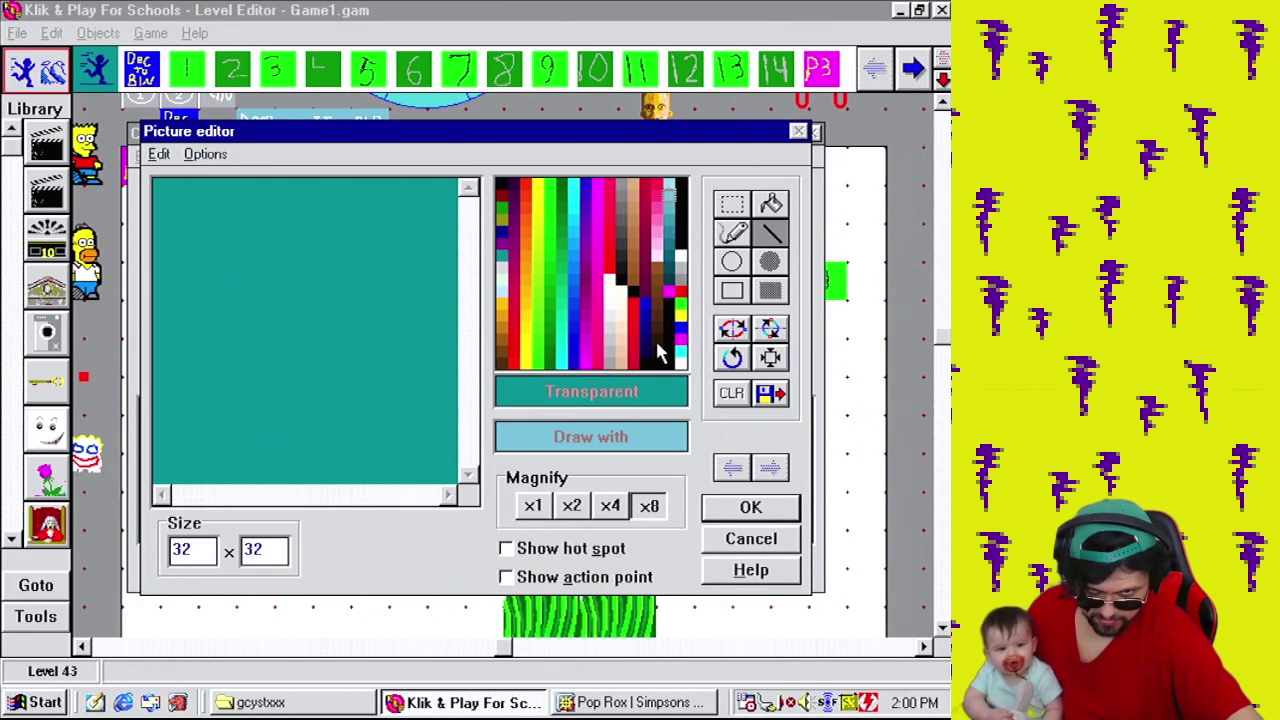
click(564, 335)
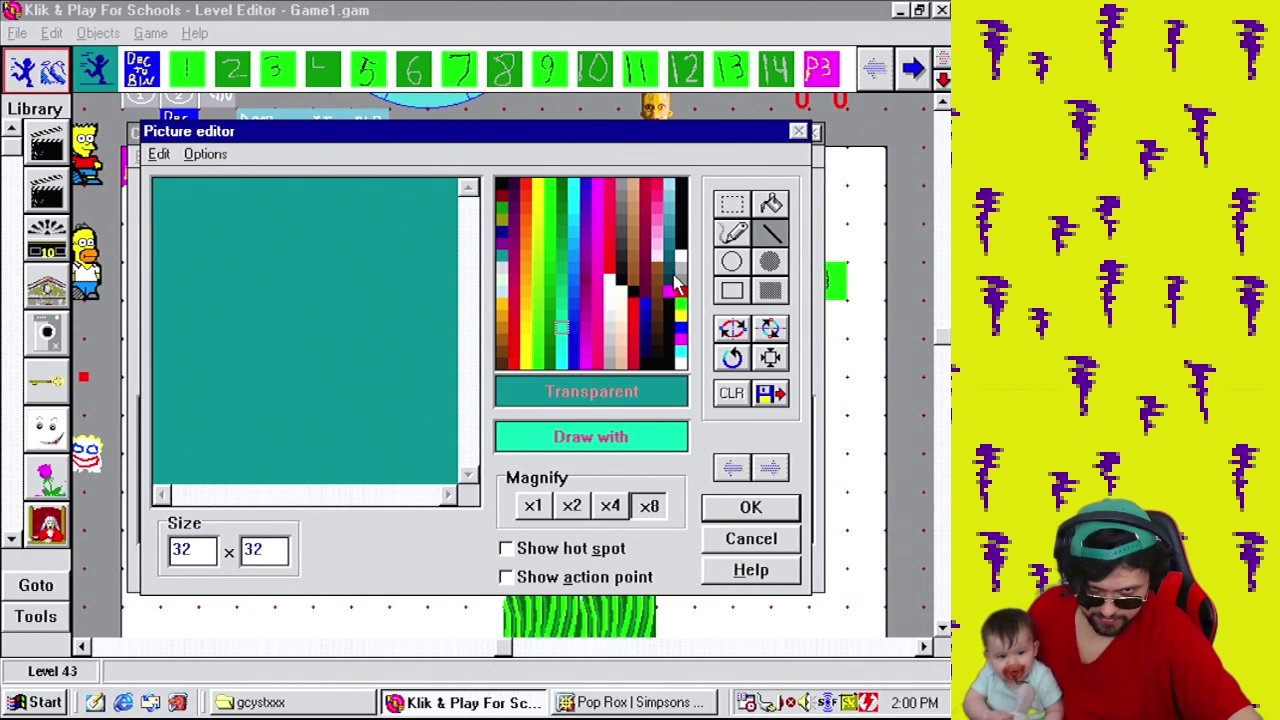
click(668, 200)
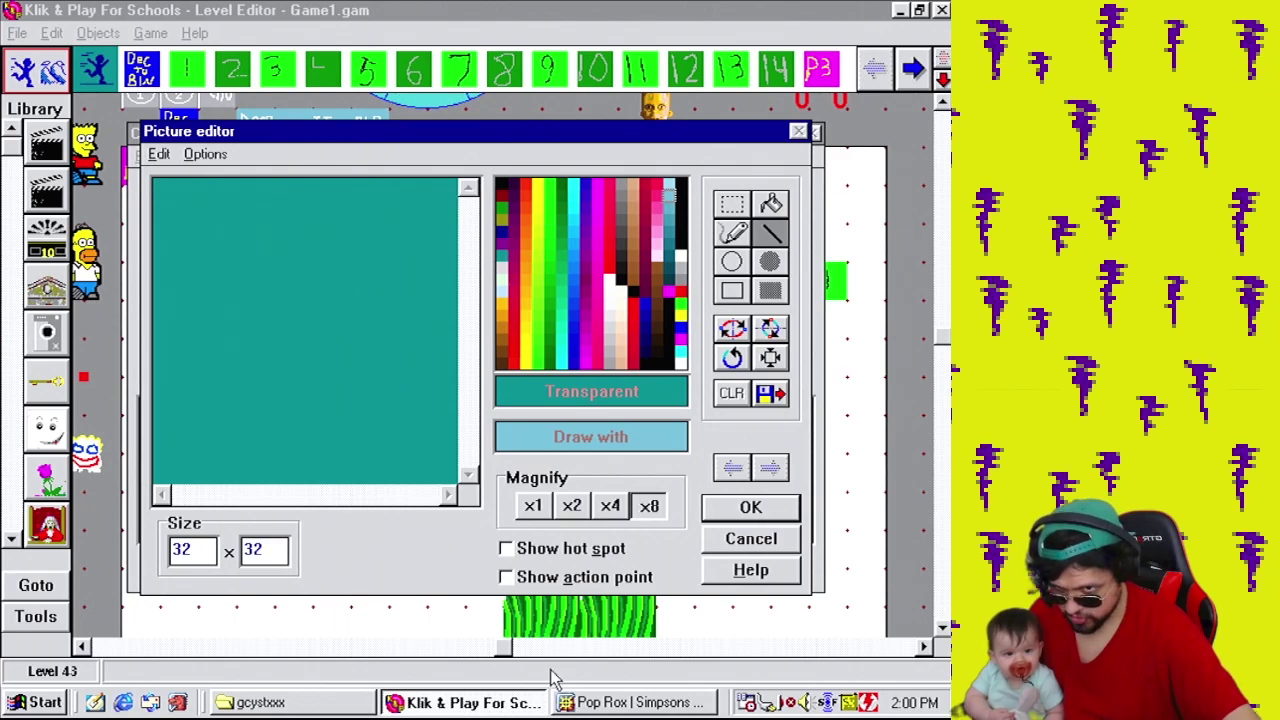
click(582, 702)
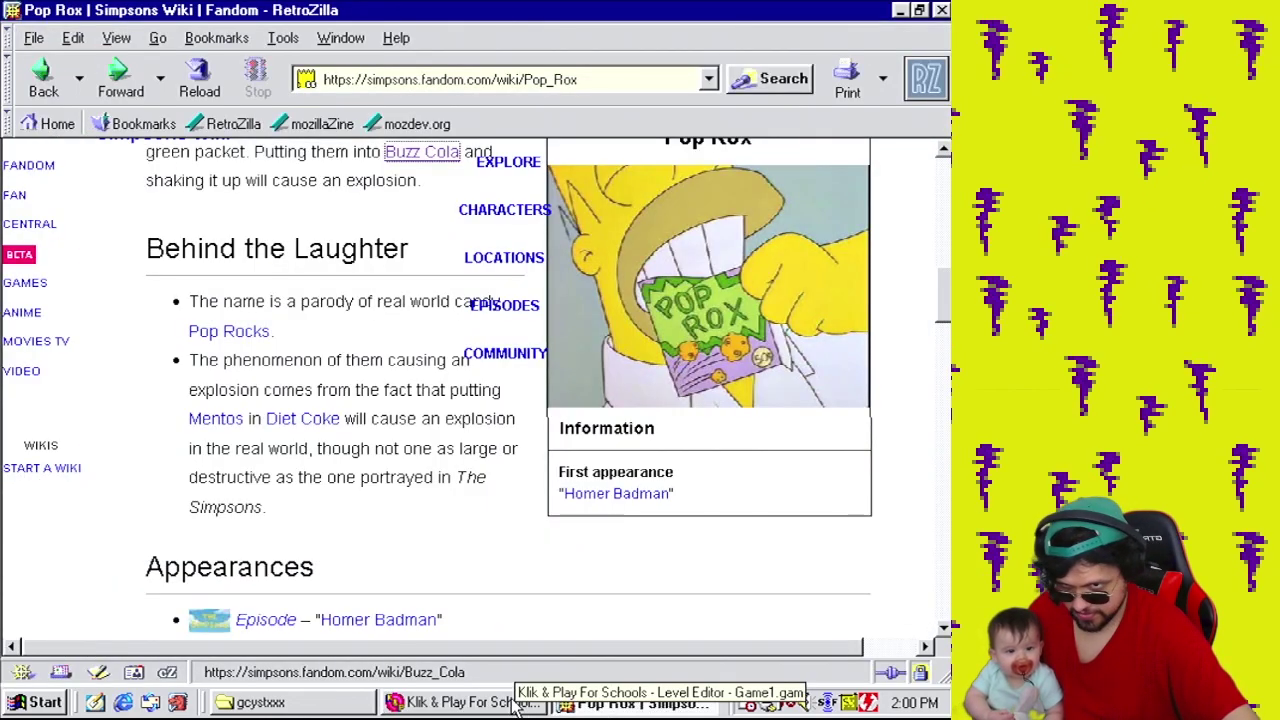
click(517, 703)
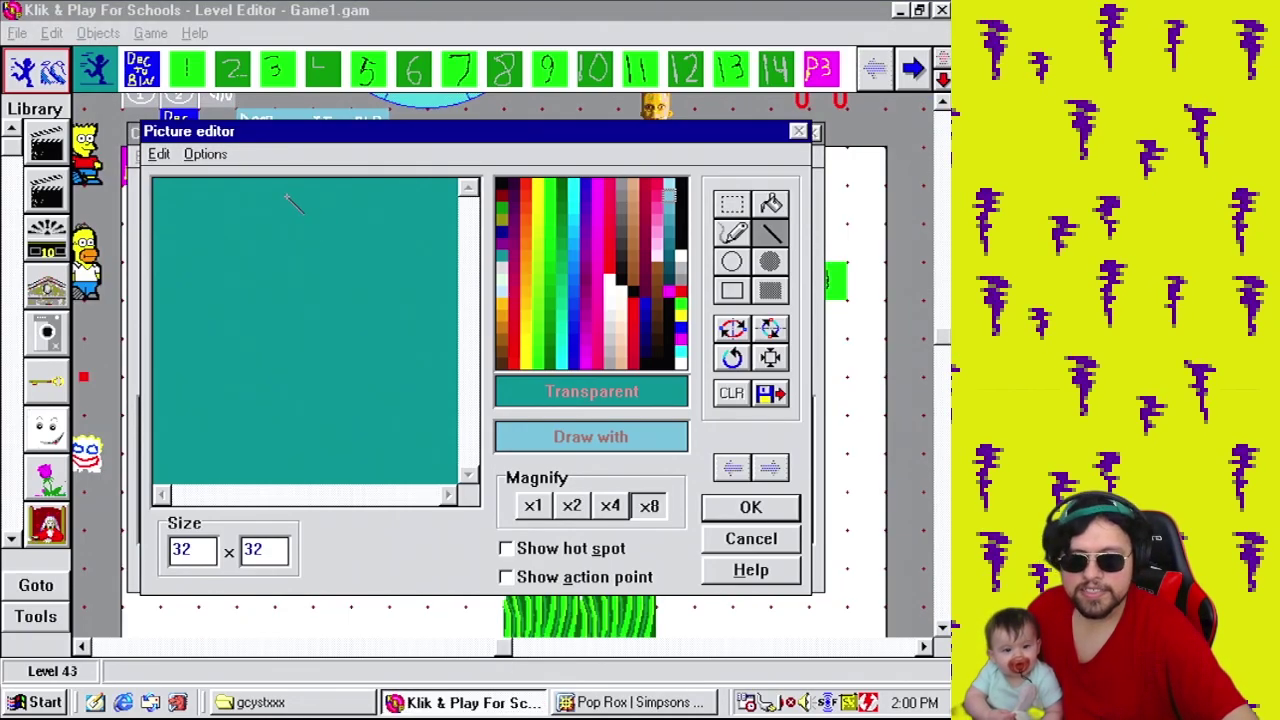
Draw a light blue diamond outline across the canvas, close its left corner, and check it against the Pop Rox image.
drag(155, 300, 284, 179)
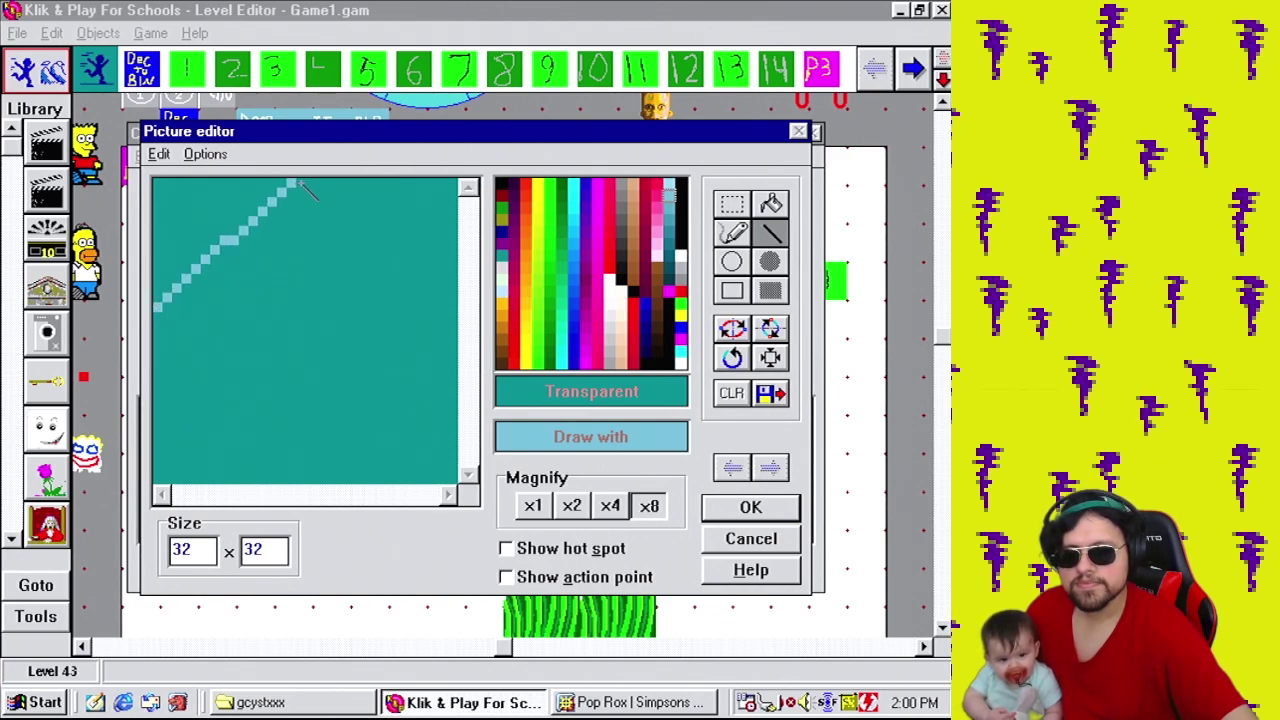
mouse_move(300, 181)
mouse_down()
mouse_move(462, 208)
mouse_move(466, 362)
mouse_move(460, 345)
mouse_move(337, 526)
mouse_move(319, 471)
mouse_move(118, 404)
mouse_move(120, 292)
mouse_up()
click(735, 232)
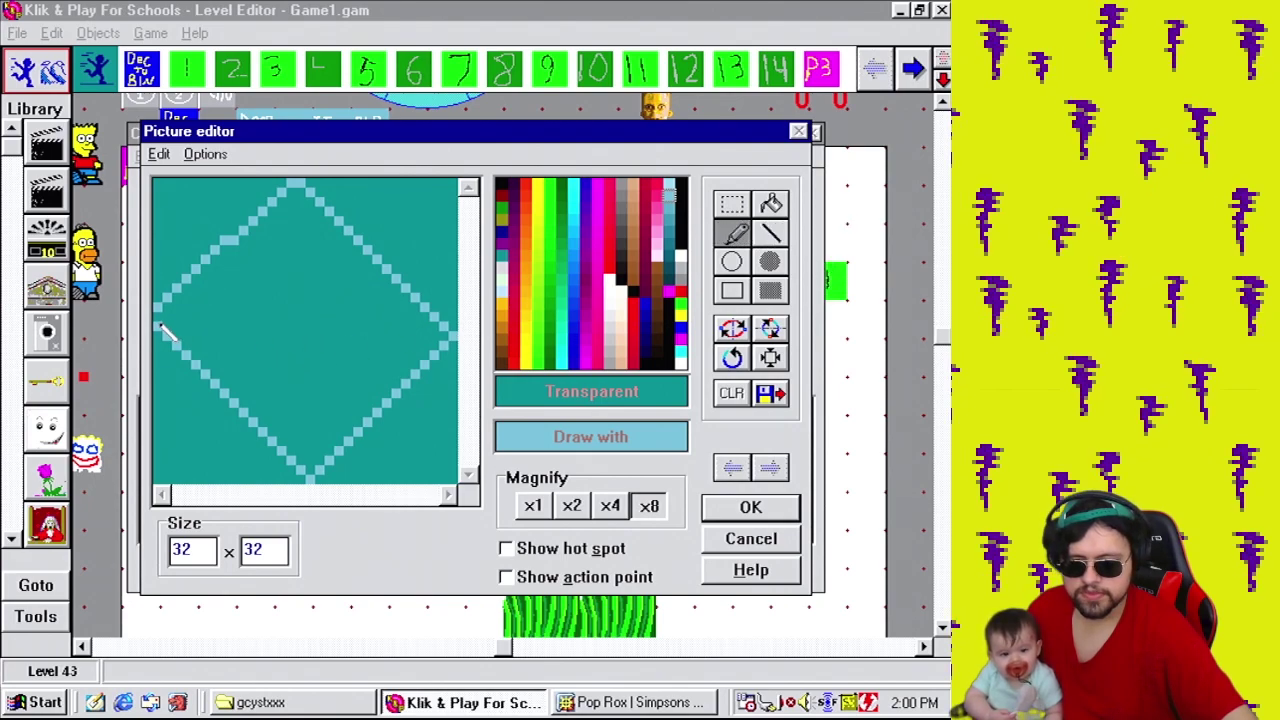
click(630, 702)
key(alt+Tab)
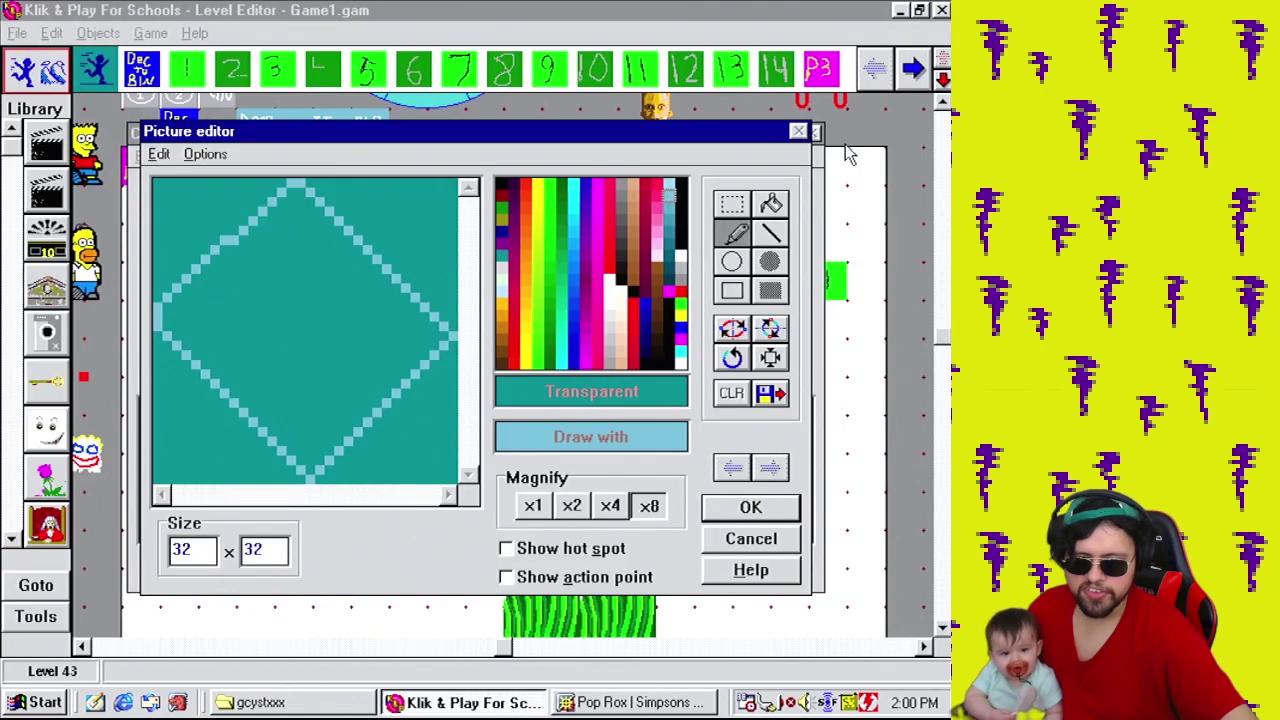
Draw a new upper-left edge just inside the diamond's existing one and erase most of the old edge.
click(770, 232)
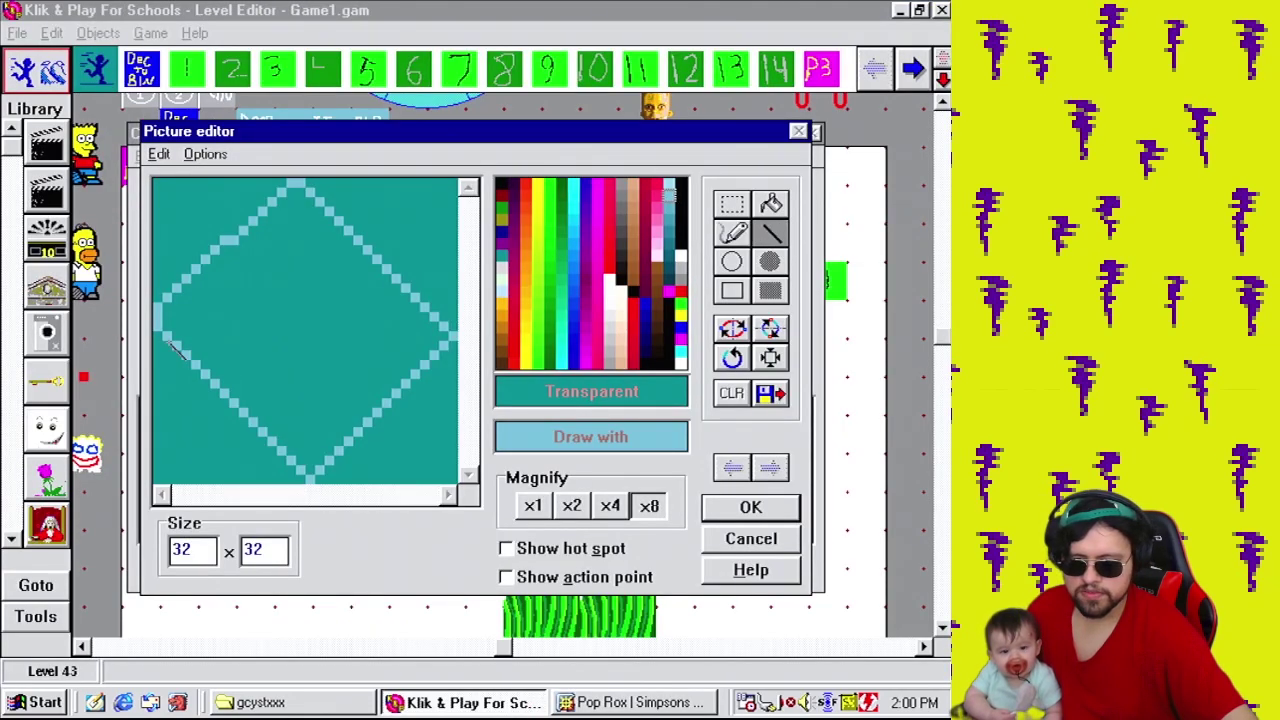
drag(161, 350, 337, 186)
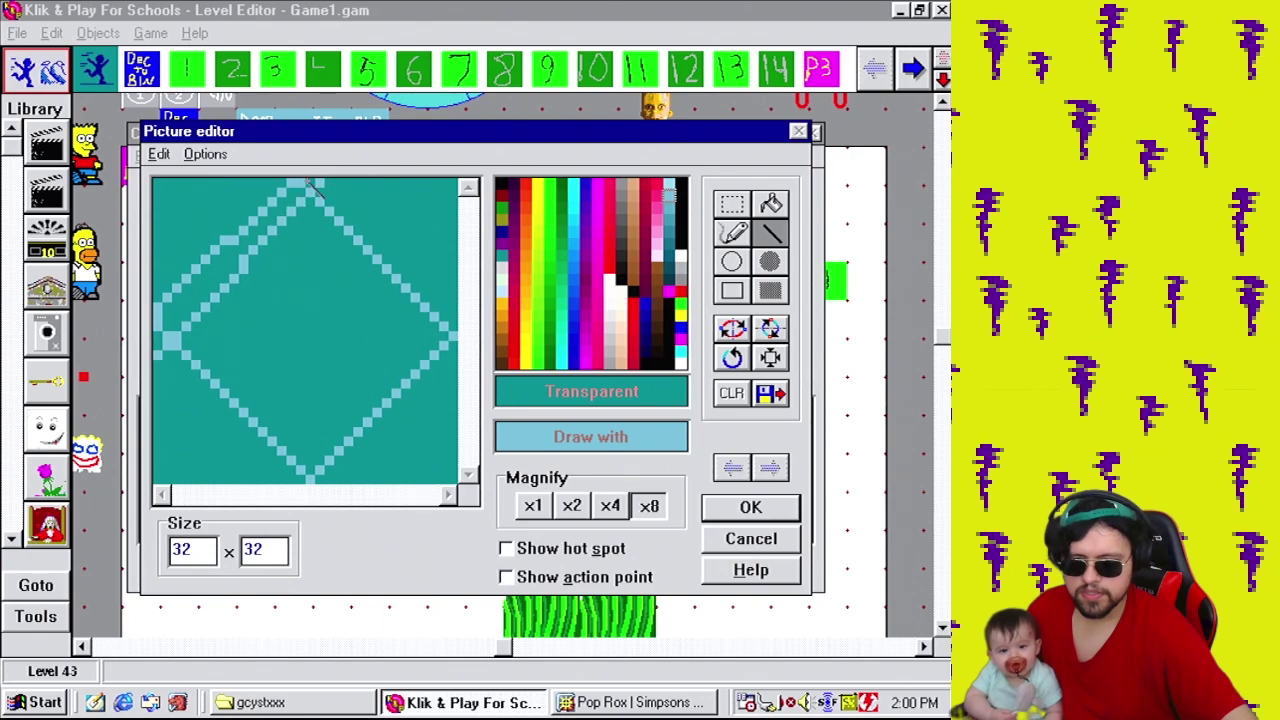
right_click(316, 188)
drag(172, 322, 138, 318)
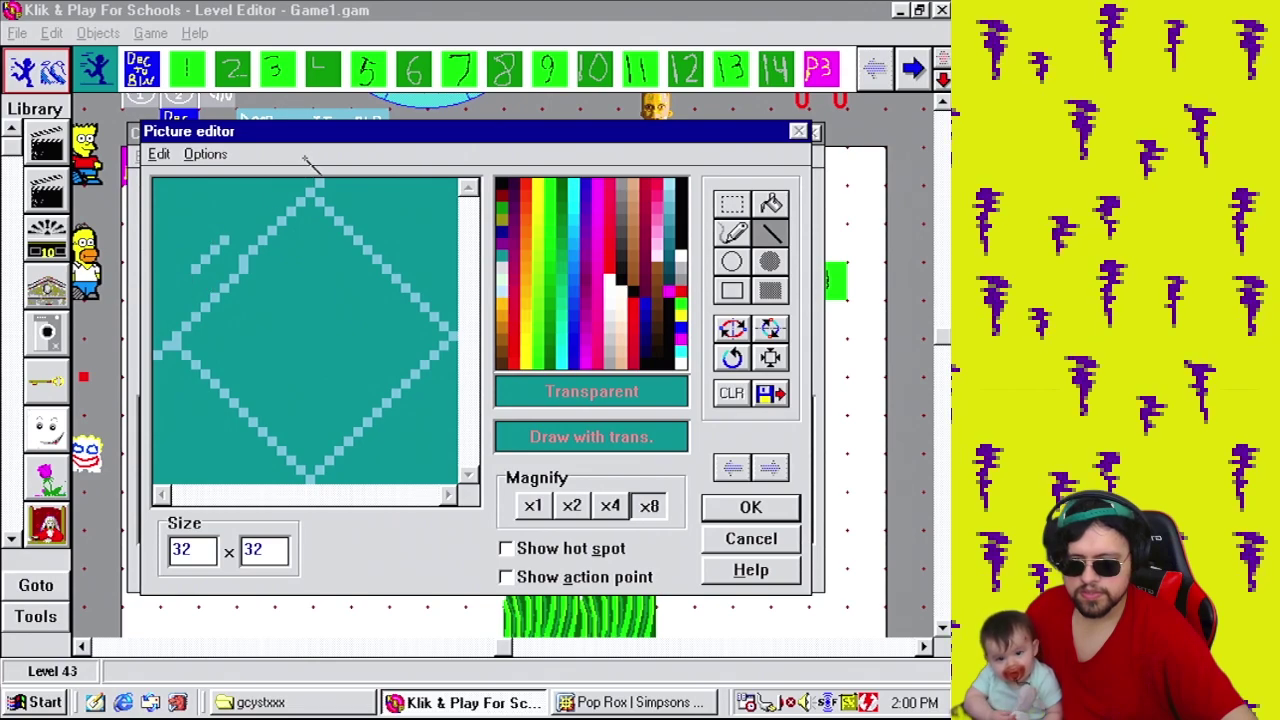
drag(240, 245, 180, 281)
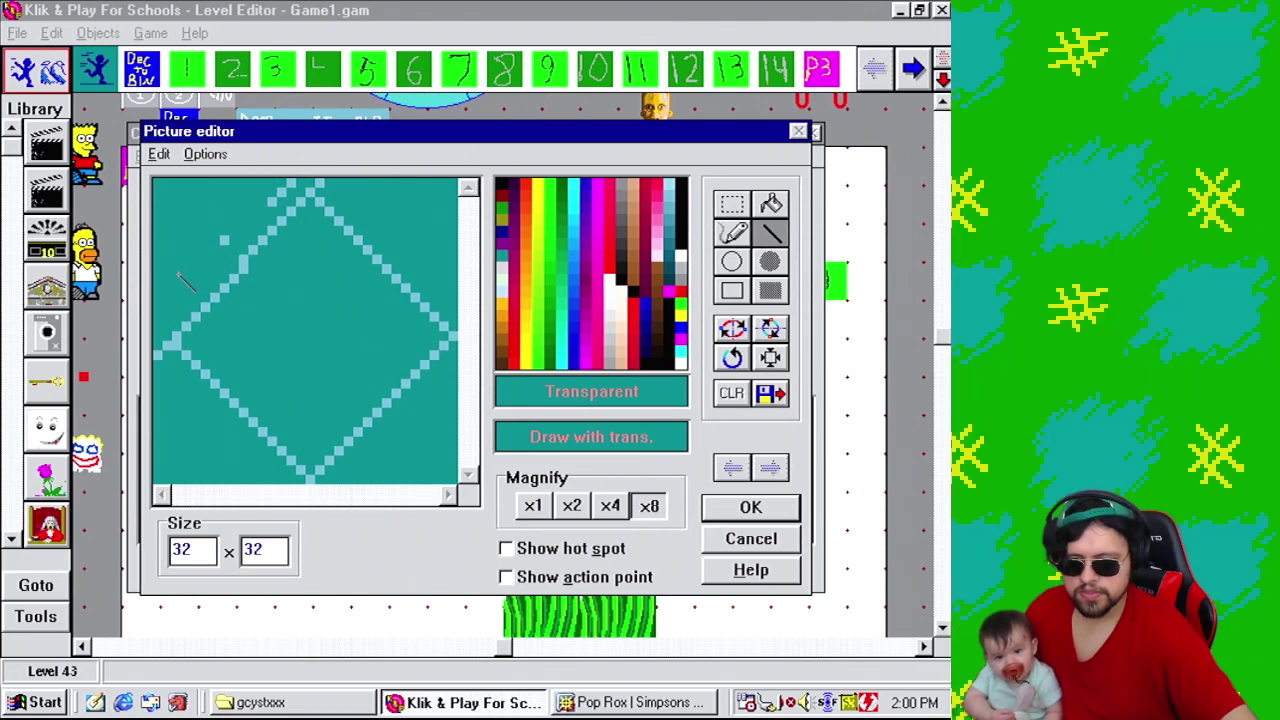
Redraw the diamond's upper-right edge slightly further out, then erase the old inner line and the stray pixels around the corners.
right_click(325, 190)
drag(325, 190, 486, 331)
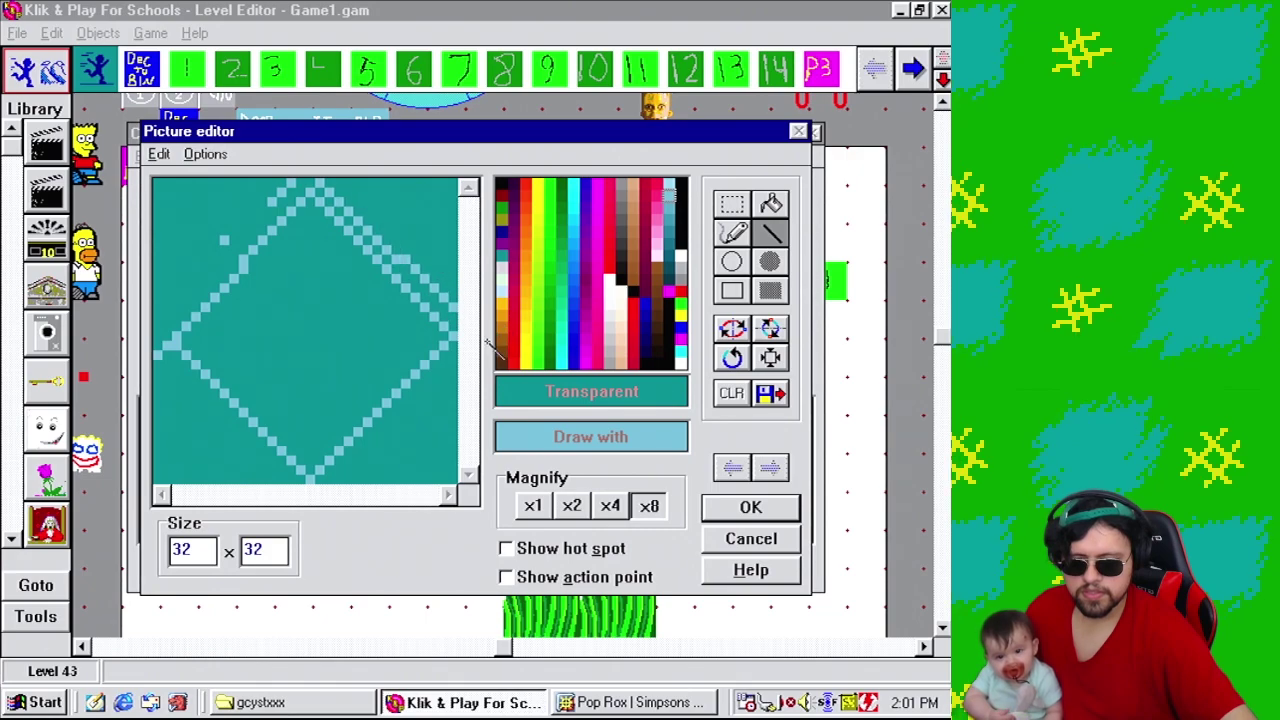
click(734, 232)
right_click(428, 331)
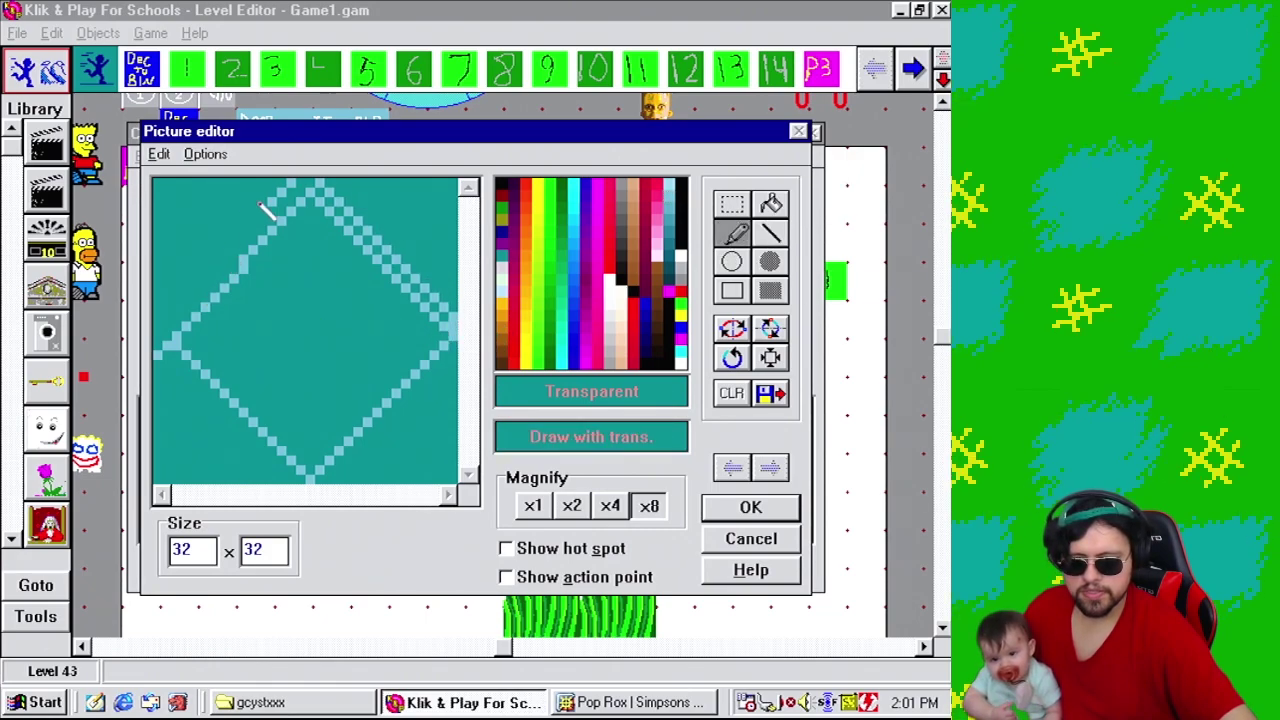
drag(295, 193, 312, 218)
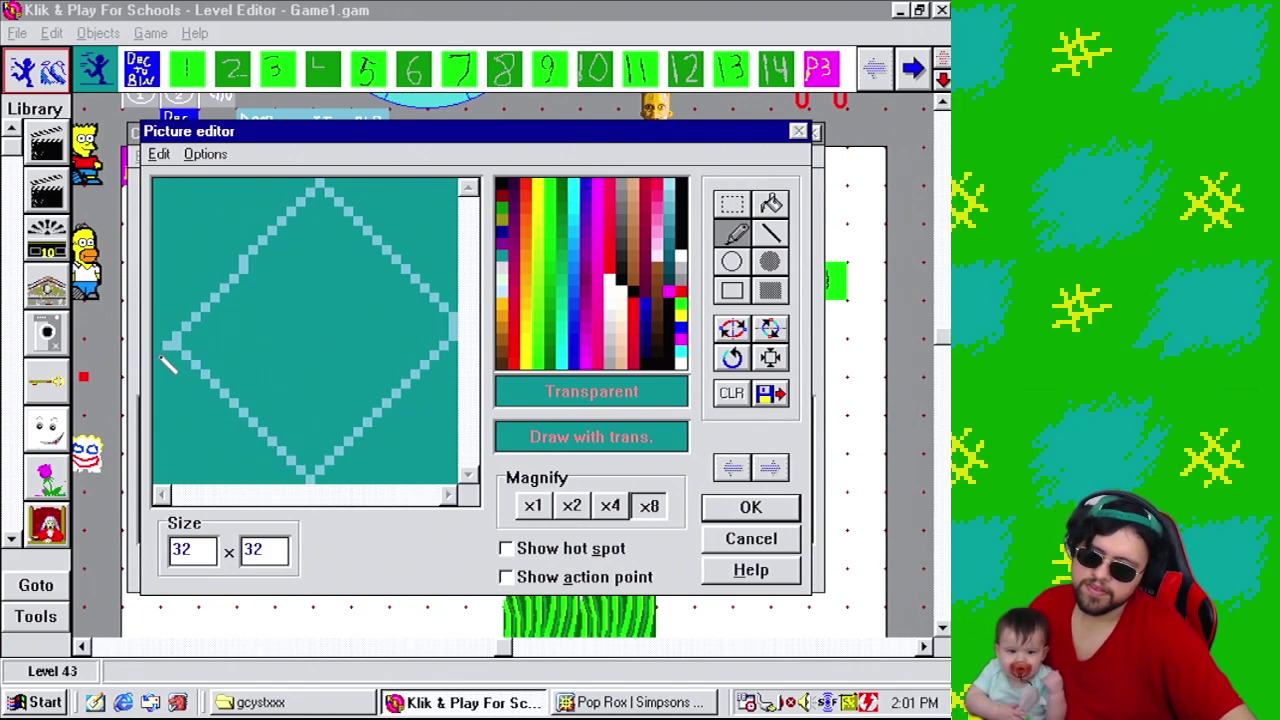
Replace the diamond's lower-left edge with one slightly further out and thicken the upper-left edge with a second light blue line.
click(770, 232)
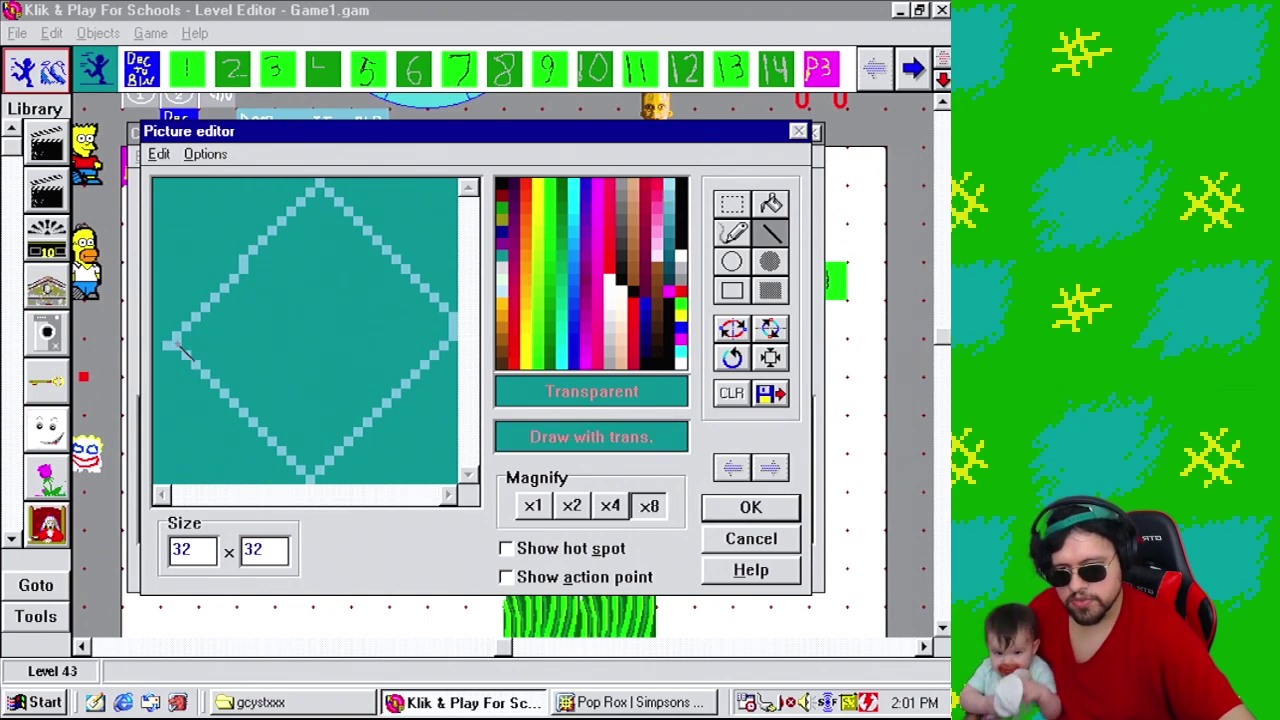
drag(183, 352, 330, 492)
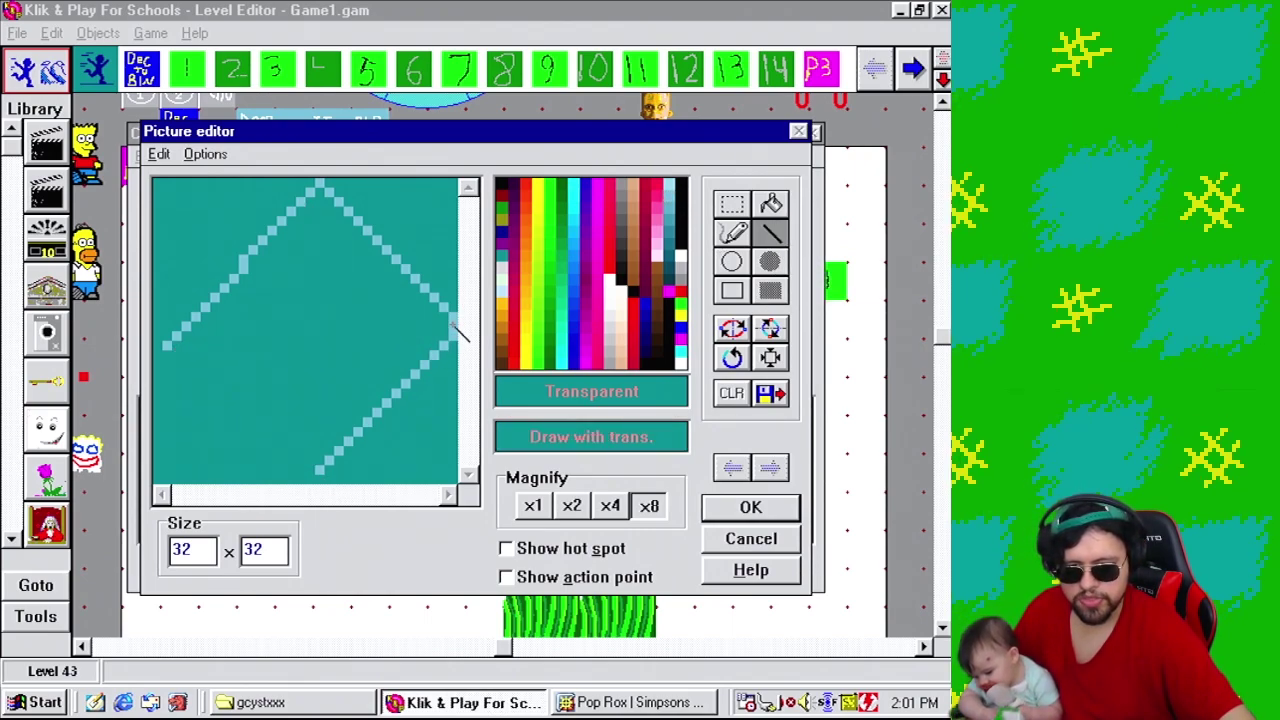
drag(167, 360, 324, 484)
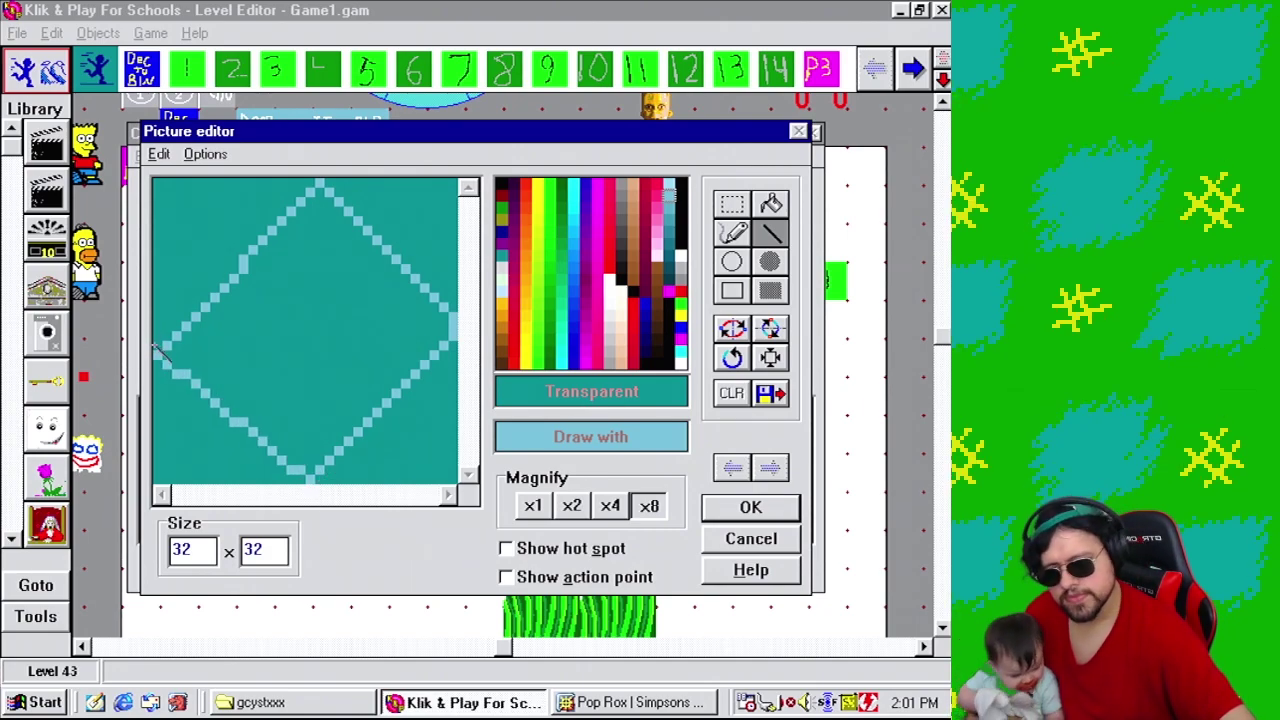
drag(160, 350, 316, 184)
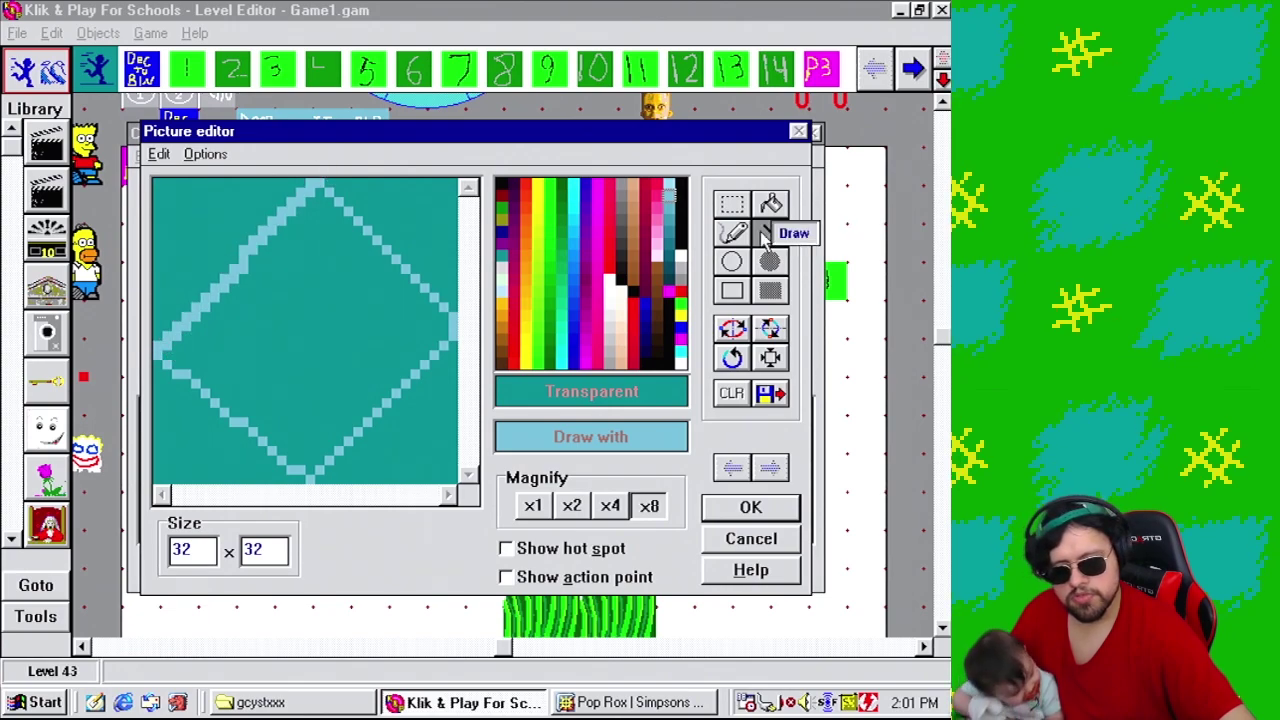
right_click(308, 201)
right_click(310, 193)
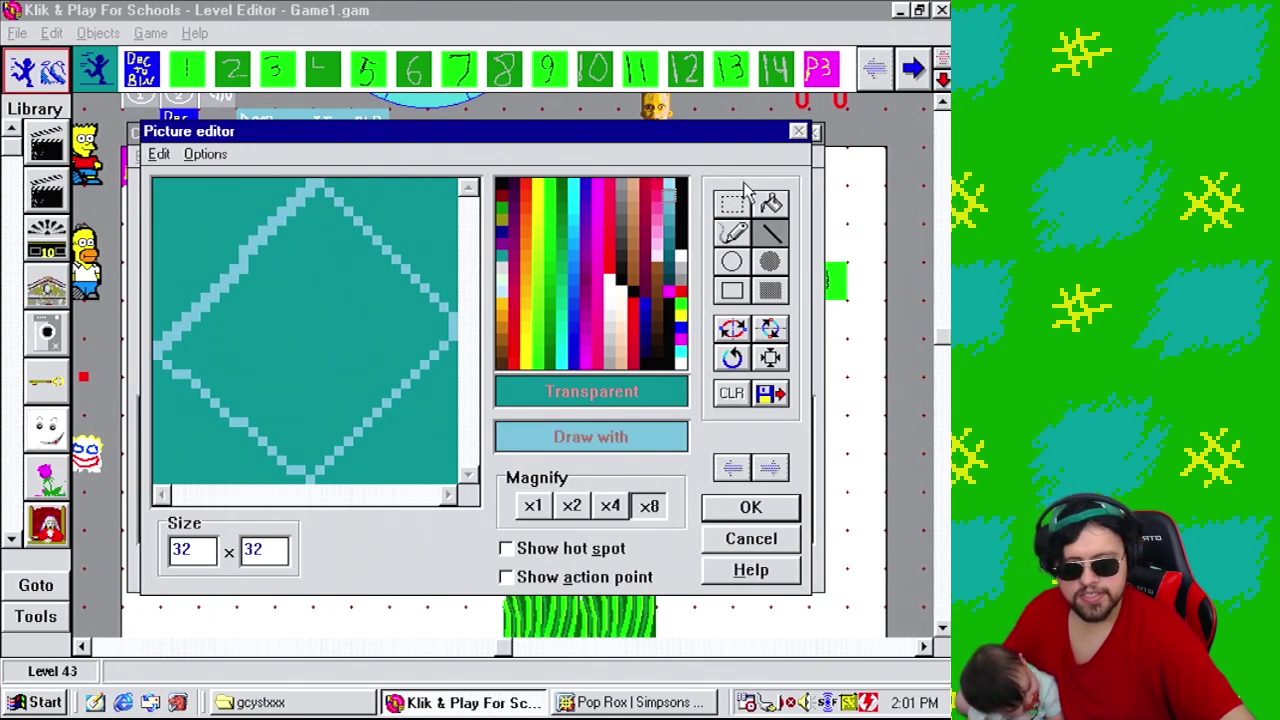
Fill the inside of the diamond with light blue and return to the freehand drawing tool.
click(770, 204)
click(360, 277)
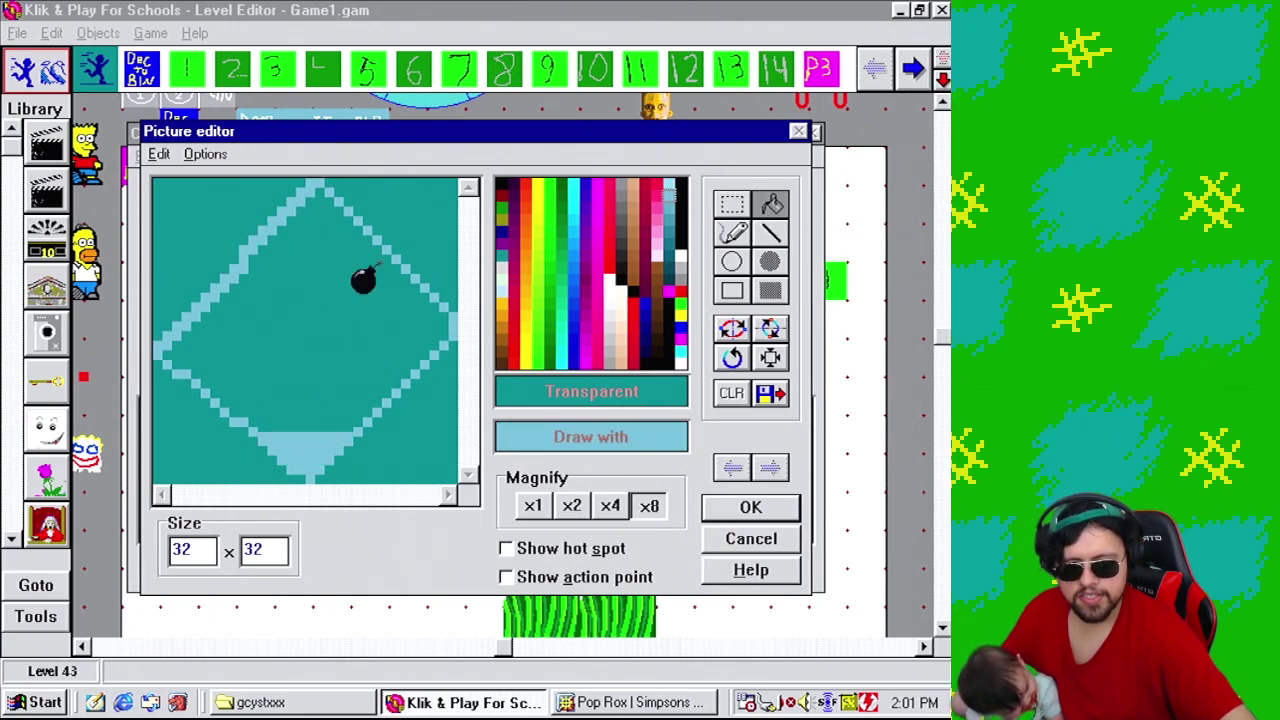
click(733, 232)
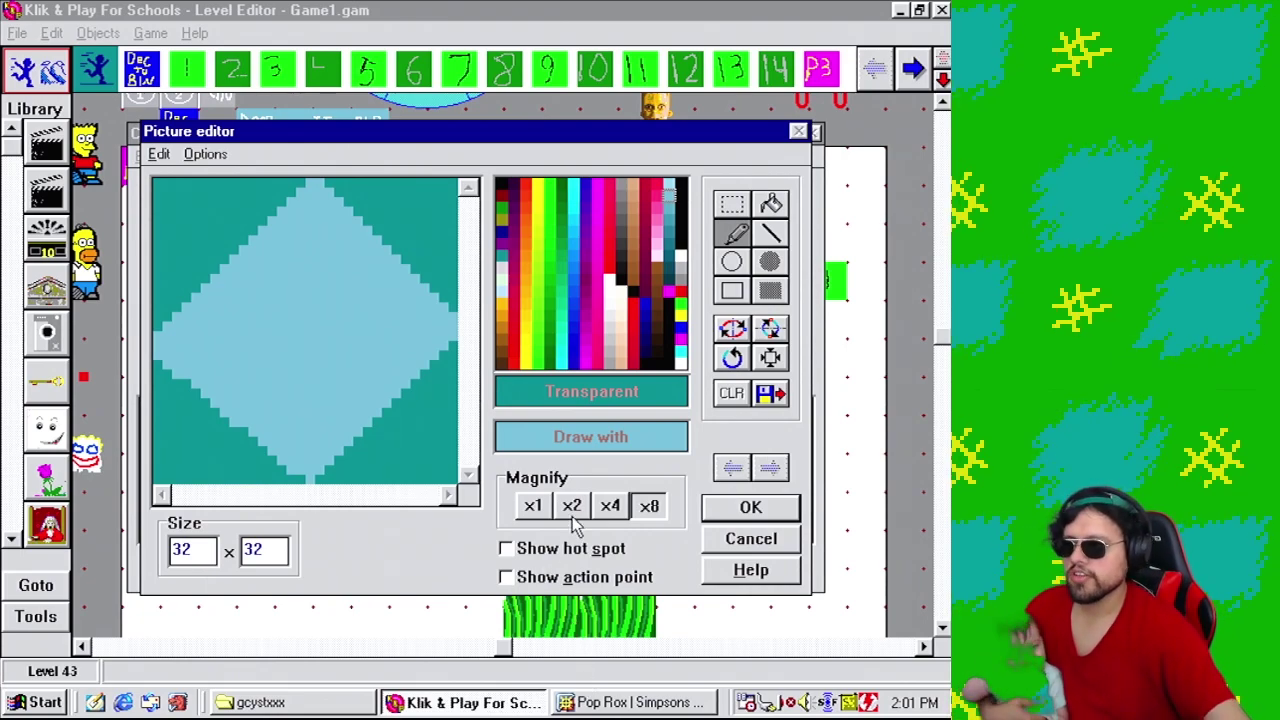
Try turquoise-green, bright green and medium green as the drawing colour, comparing each with the packet in the Pop Rox reference photo.
click(655, 703)
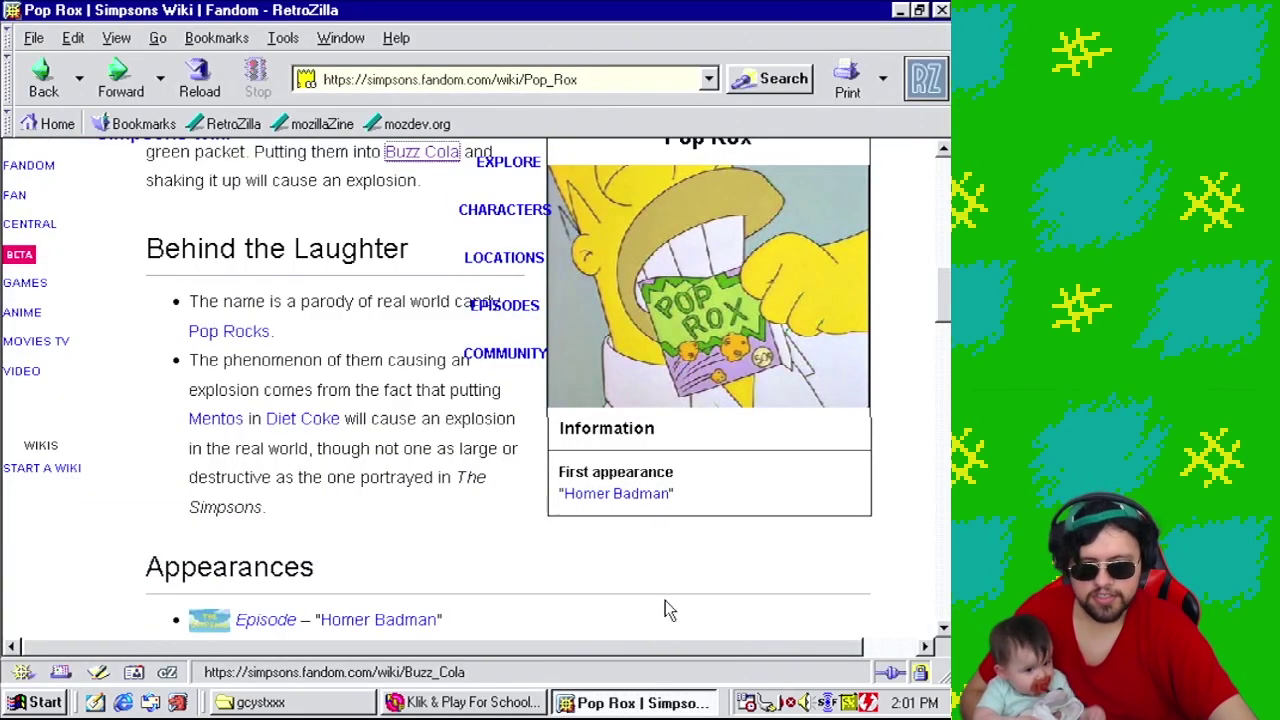
click(446, 703)
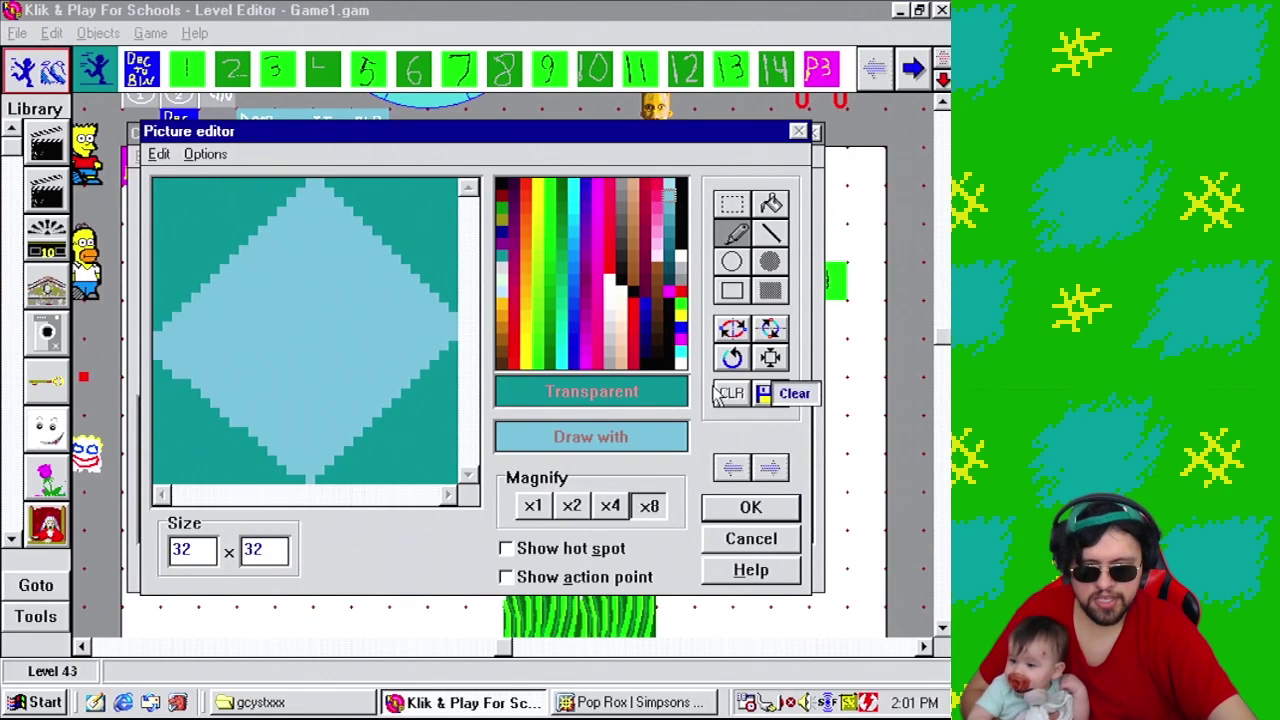
click(562, 316)
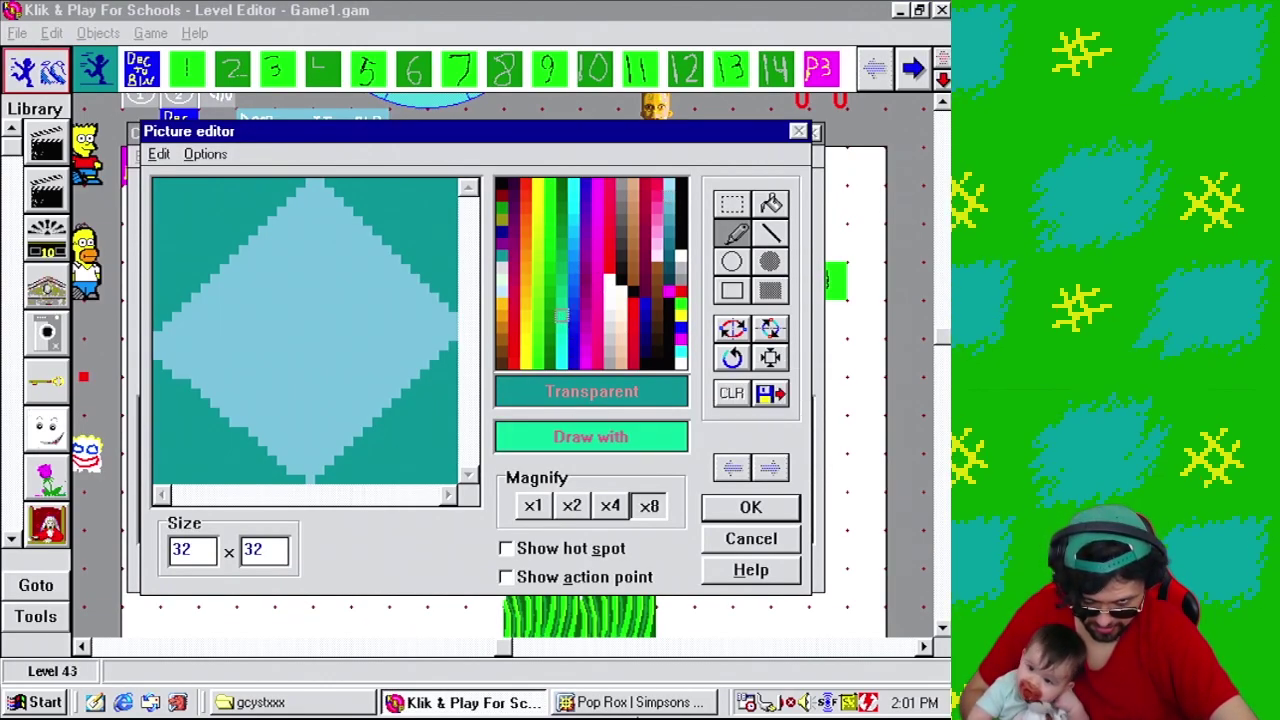
click(636, 702)
click(462, 702)
click(549, 230)
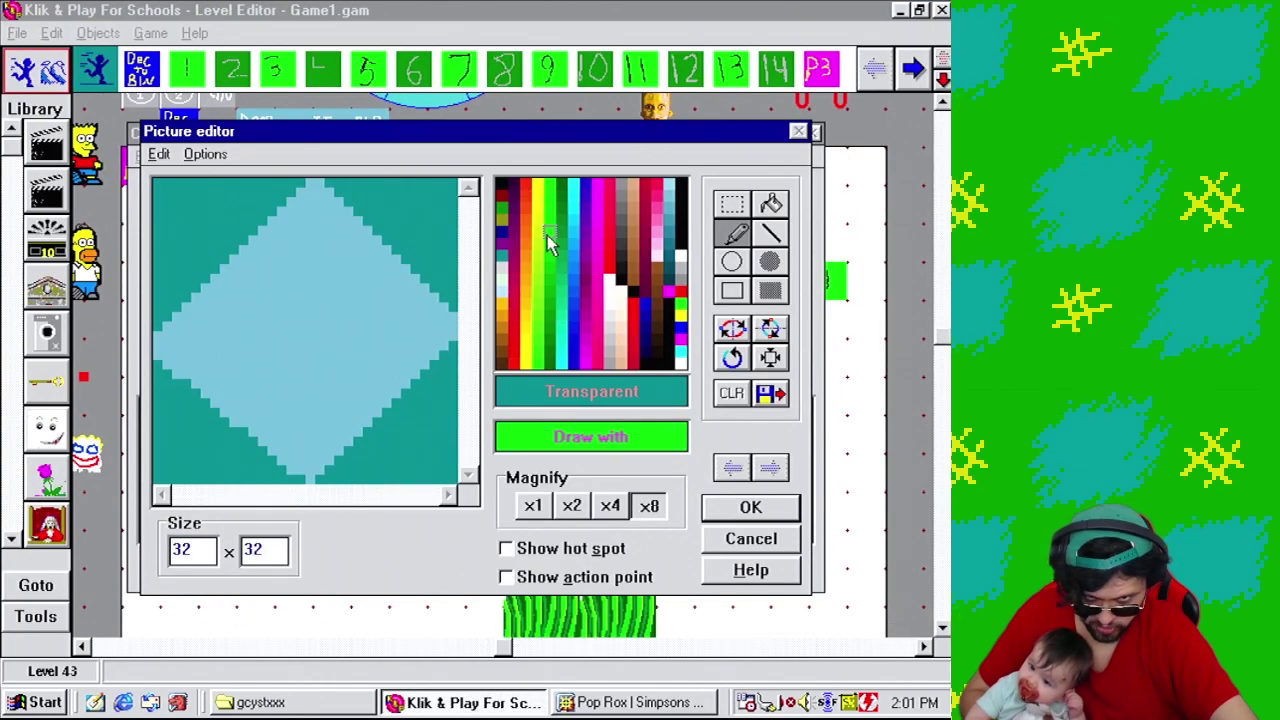
click(610, 704)
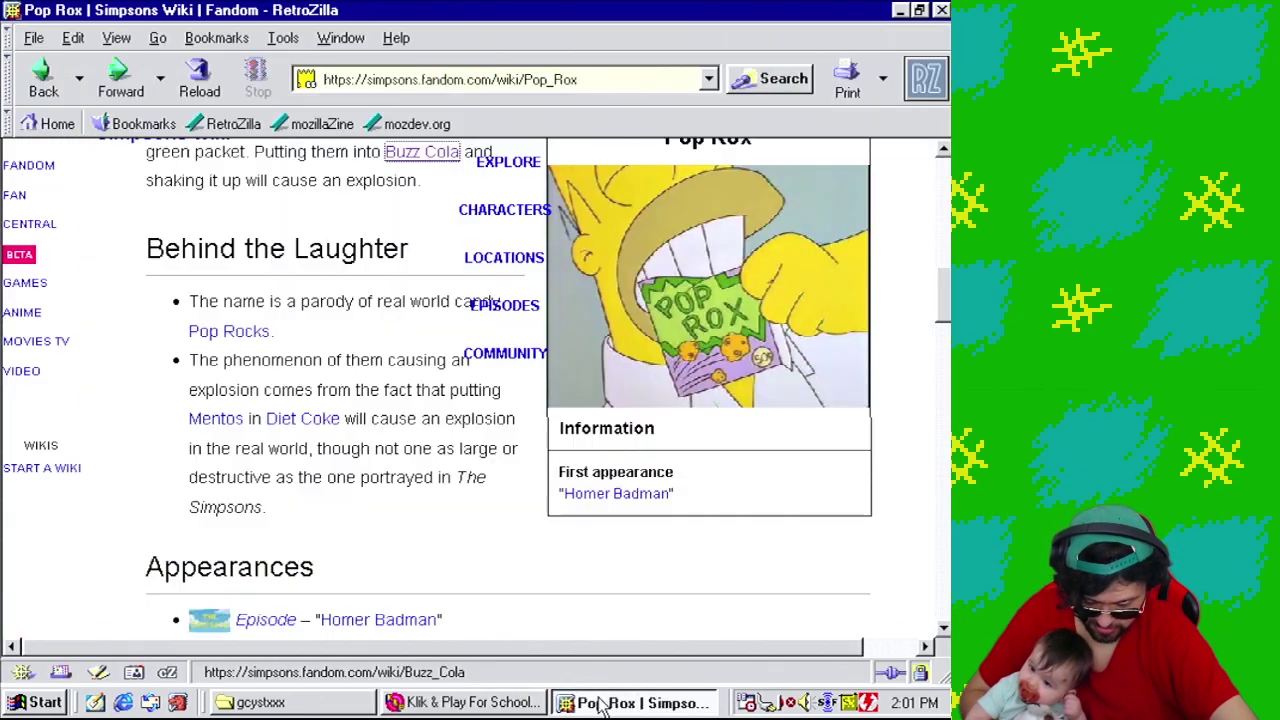
click(490, 704)
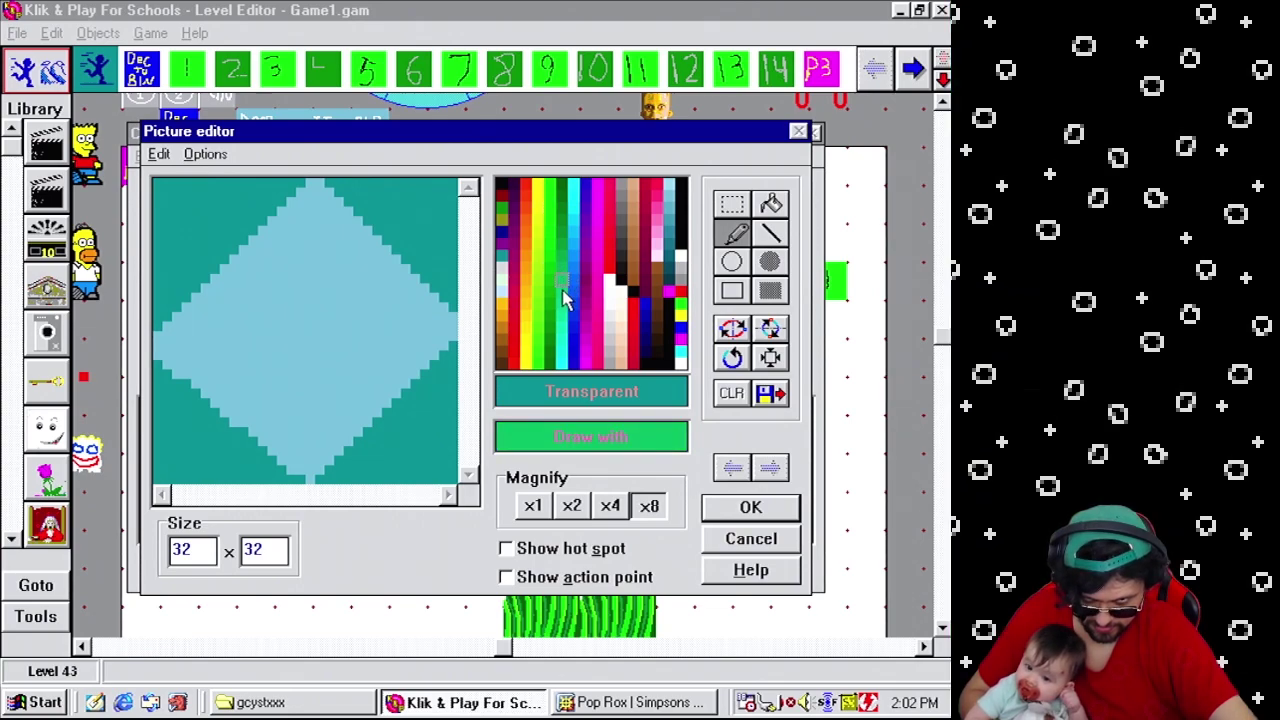
click(562, 300)
click(604, 706)
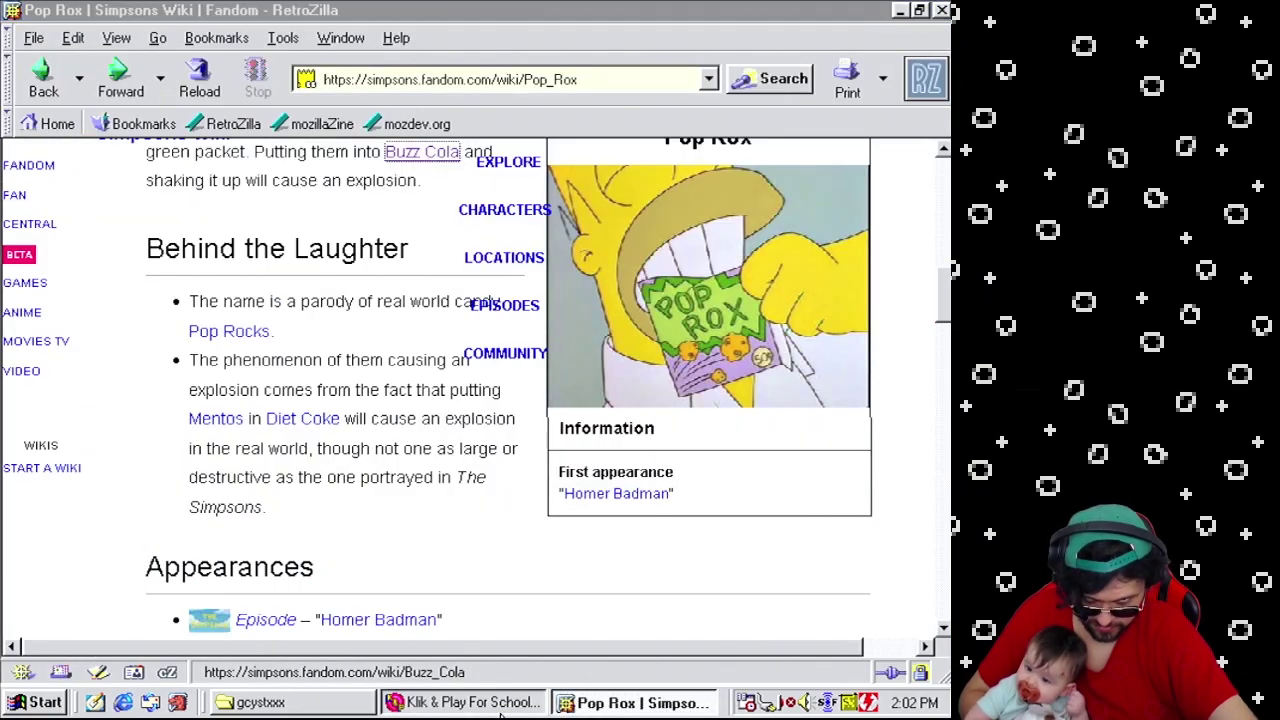
click(470, 703)
Choose yellow-green as the drawing colour and check it against the packet's green label in the reference photo.
click(552, 204)
click(541, 320)
click(535, 280)
click(630, 702)
click(465, 705)
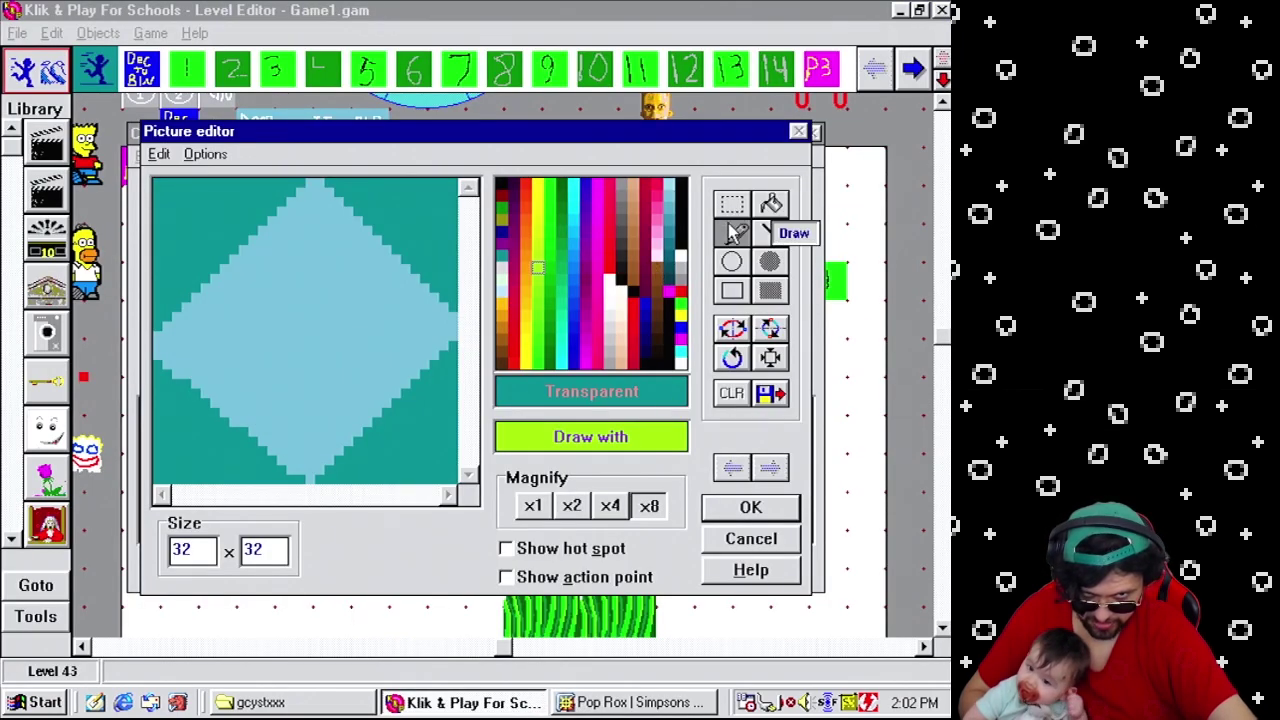
click(510, 700)
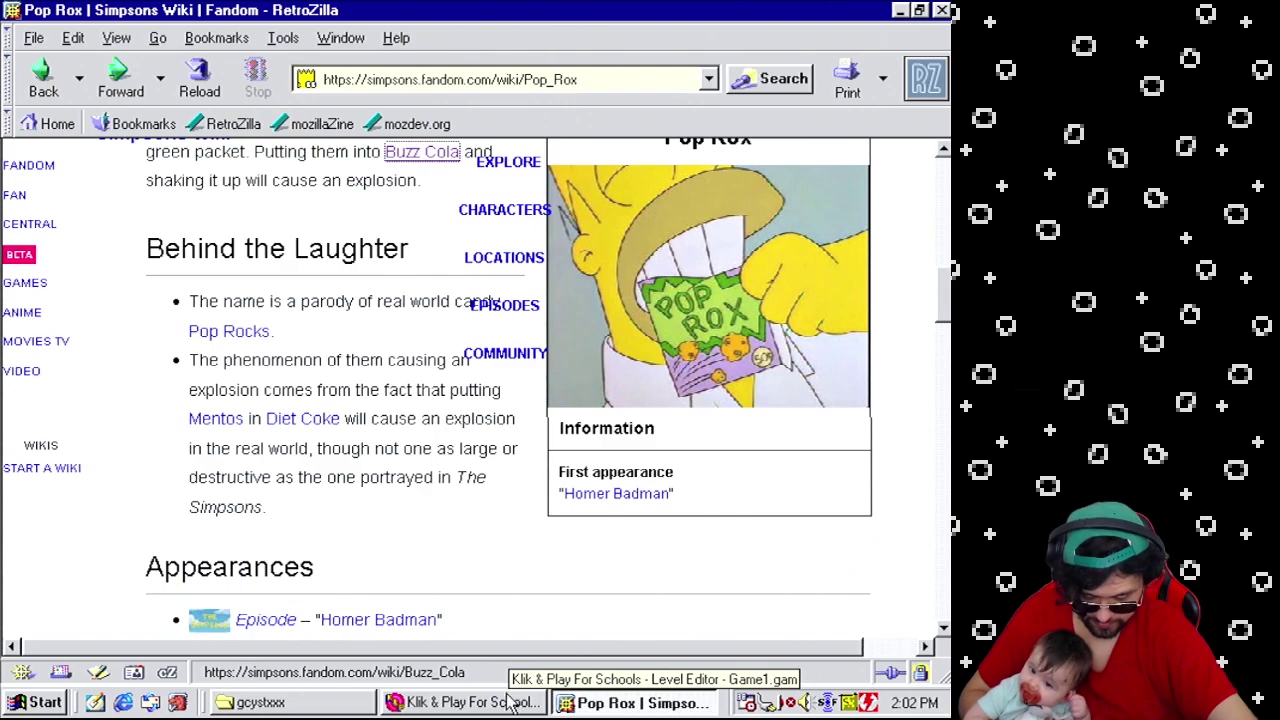
click(510, 703)
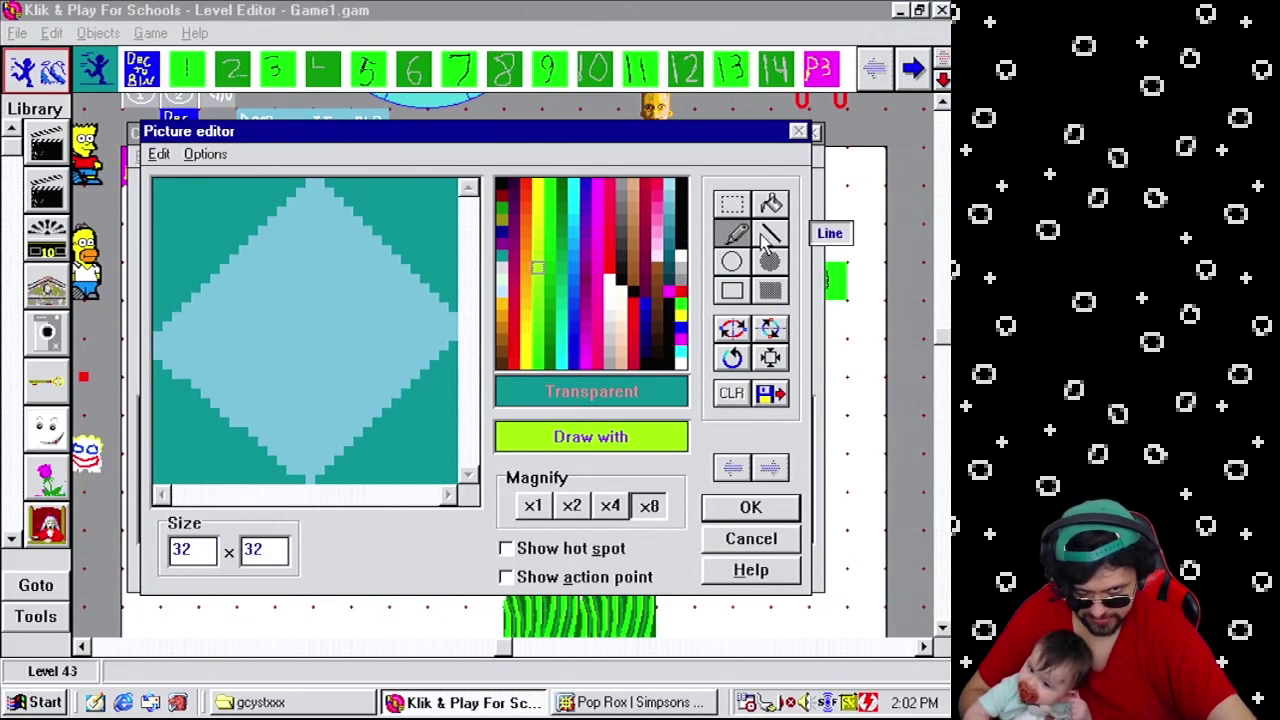
Draw the label's jagged yellow-green outline inside the light blue diamond, following the packet in the reference photo.
mouse_move(166, 354)
mouse_down()
mouse_move(195, 336)
mouse_move(188, 316)
mouse_move(238, 320)
mouse_move(228, 291)
mouse_move(258, 292)
mouse_move(263, 259)
mouse_move(287, 268)
mouse_move(291, 240)
mouse_move(354, 263)
mouse_move(338, 288)
mouse_move(366, 297)
mouse_move(354, 320)
mouse_move(382, 326)
mouse_move(346, 354)
mouse_move(345, 379)
mouse_move(308, 383)
mouse_move(308, 416)
mouse_move(266, 434)
mouse_up()
key(alt+Tab)
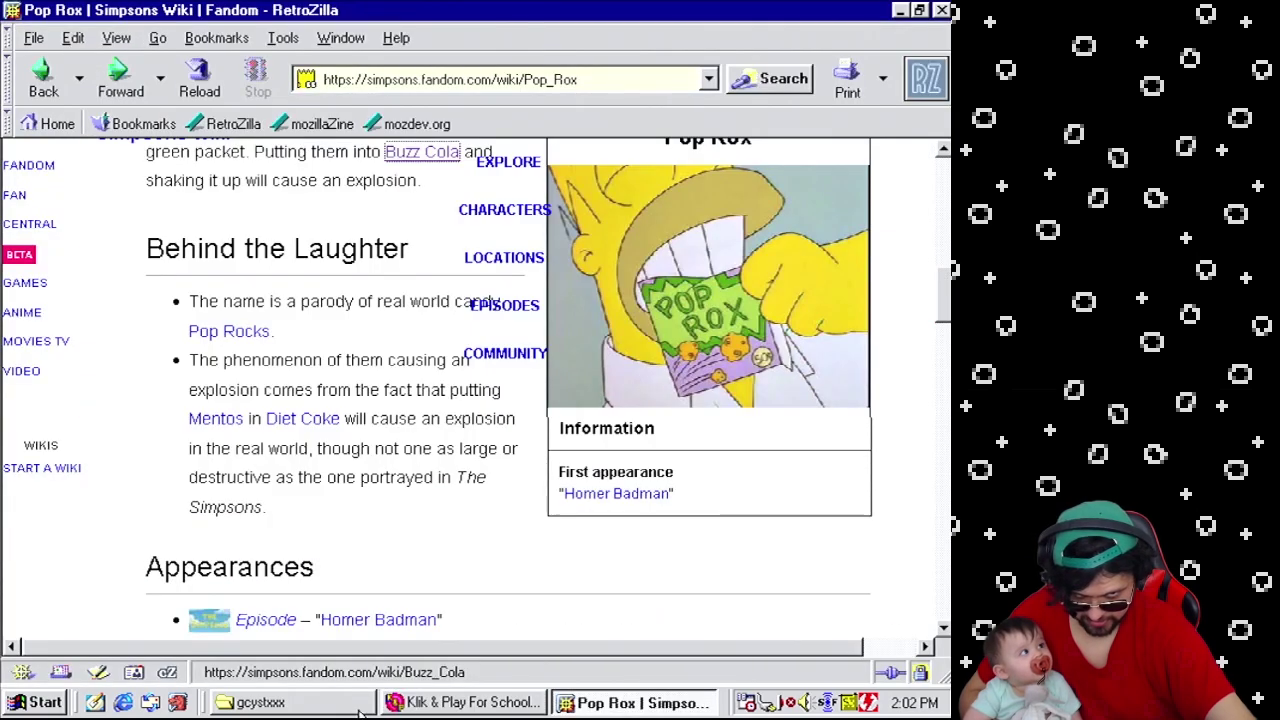
key(alt+Tab)
click(620, 702)
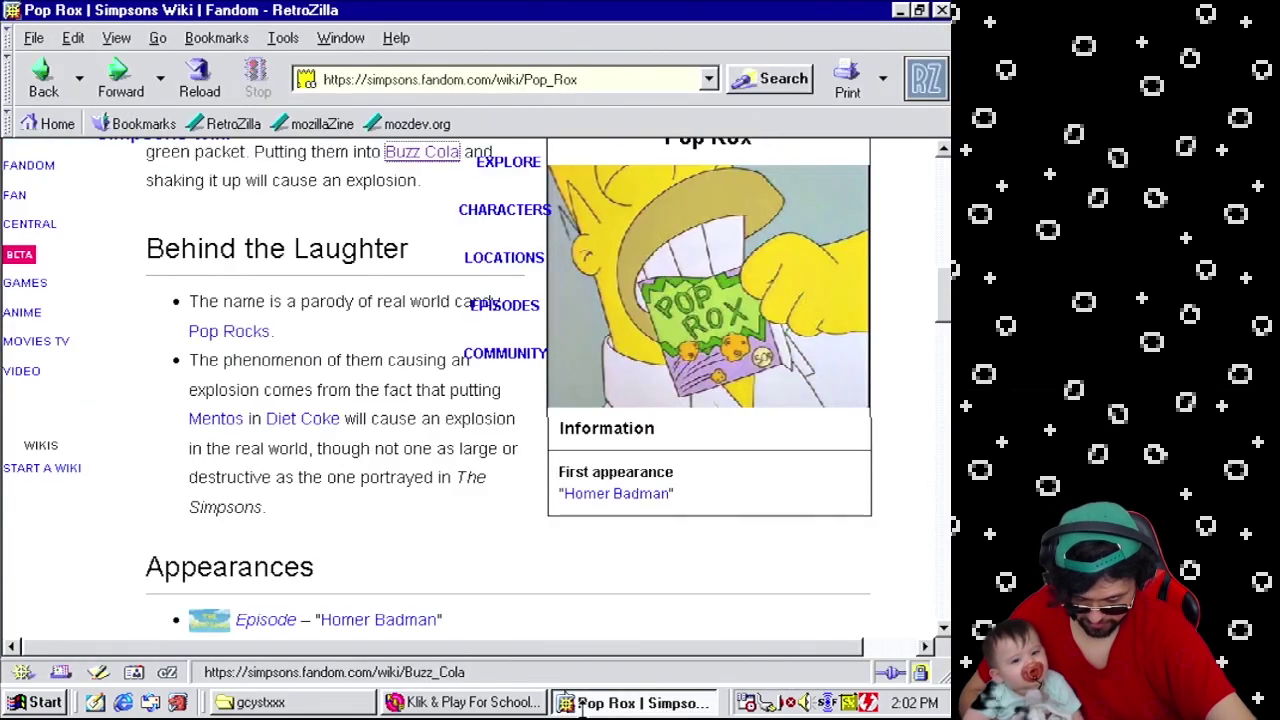
click(500, 702)
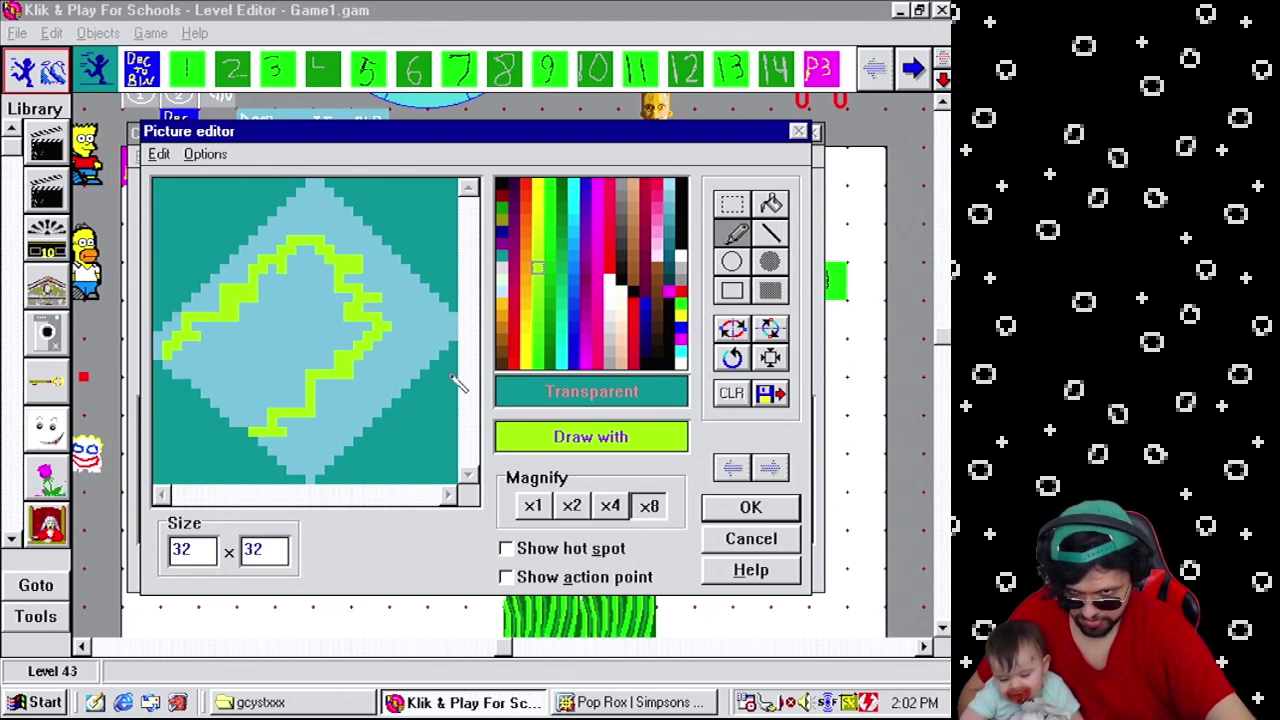
Recolour the label's jagged outline medium green, fill its inside with bright green and return to the freehand drawing tool.
click(771, 204)
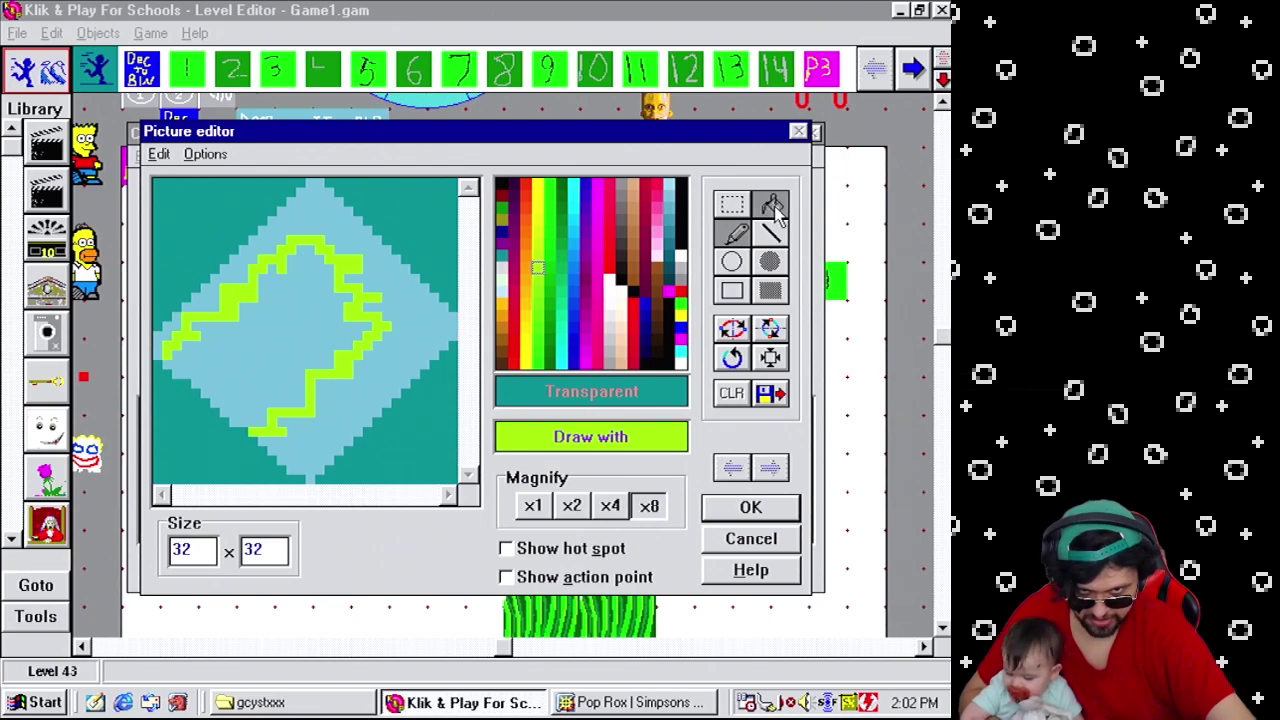
click(550, 293)
click(352, 256)
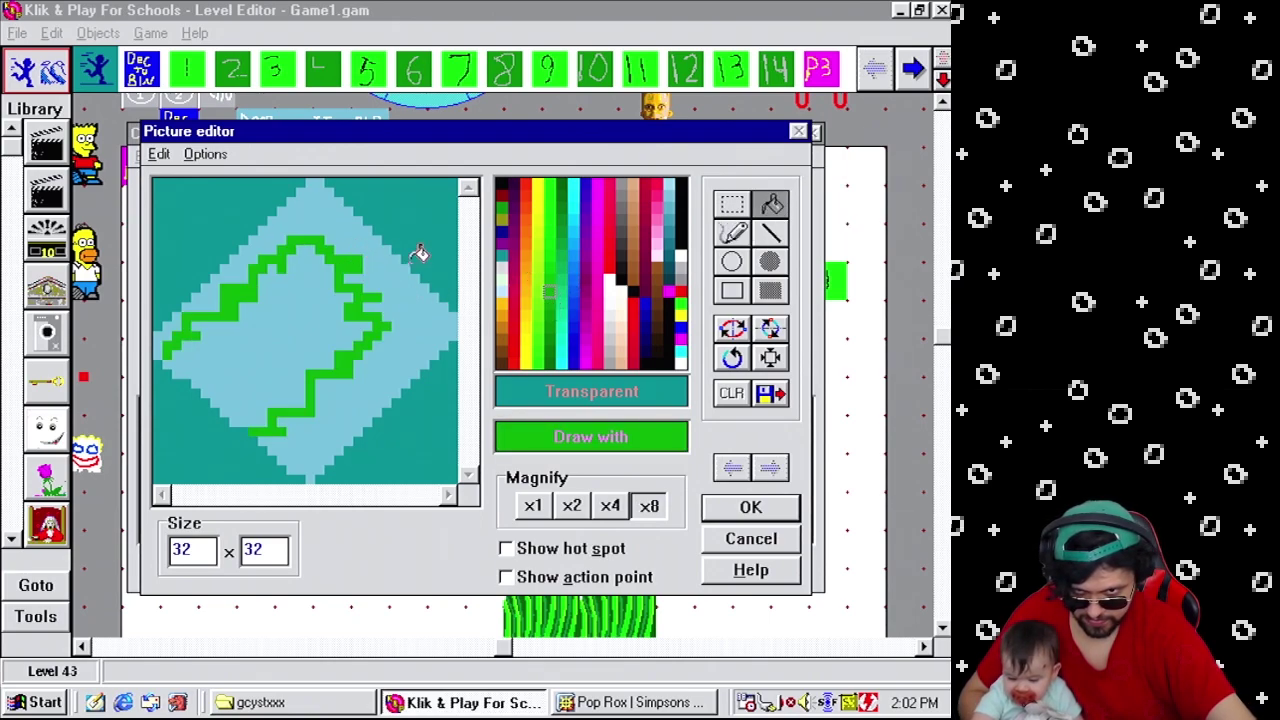
click(551, 233)
click(337, 314)
click(551, 208)
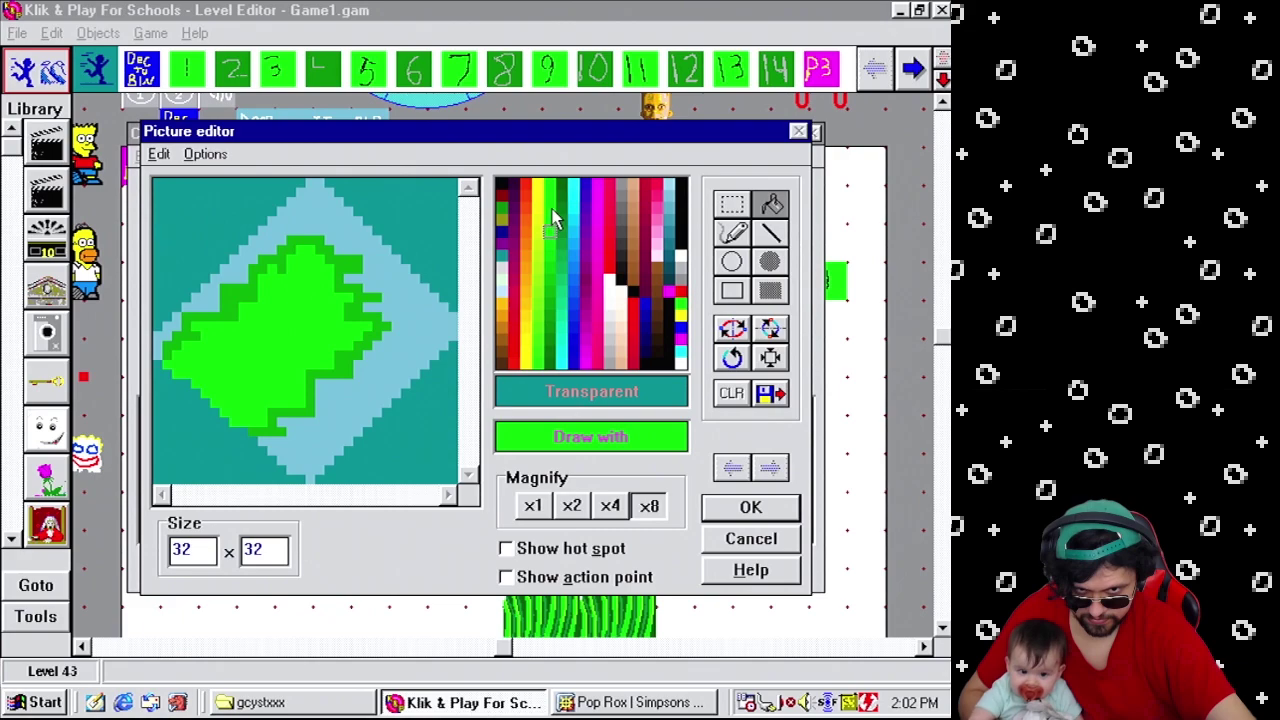
click(736, 236)
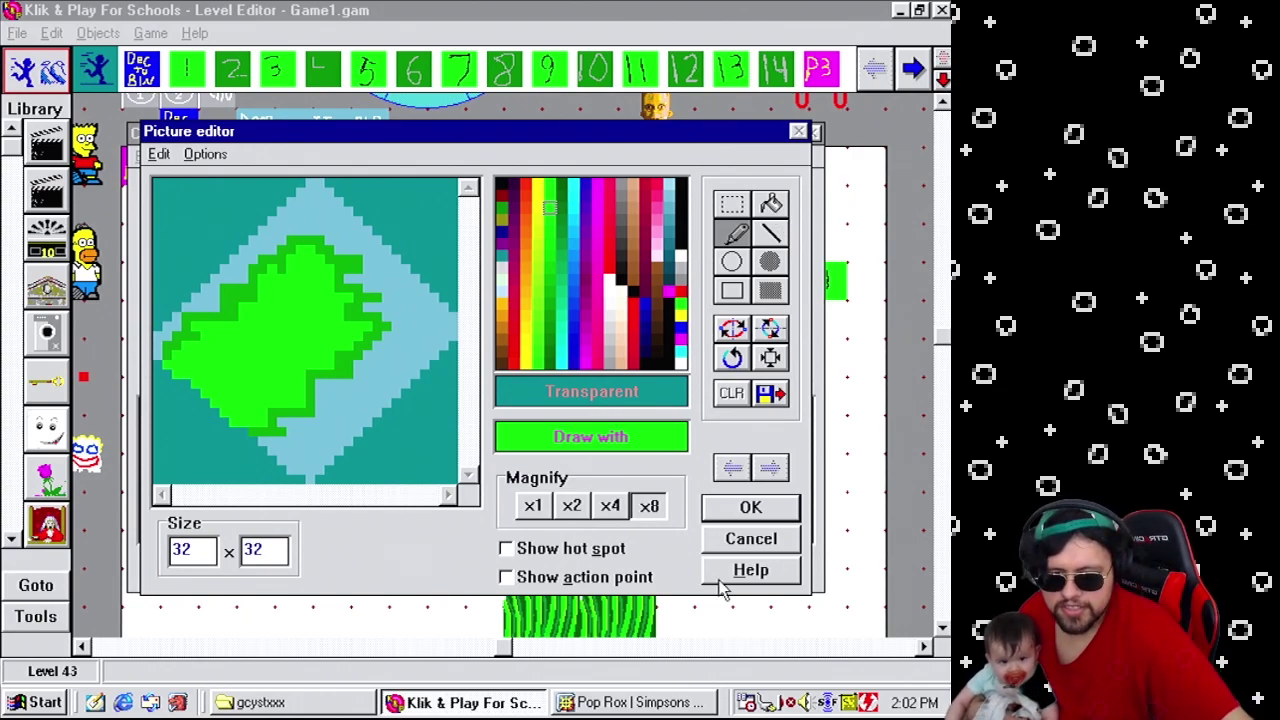
Draw the first letter of the POP ROX lettering in medium green pixels near the label's left corner, using the reference photo.
click(614, 700)
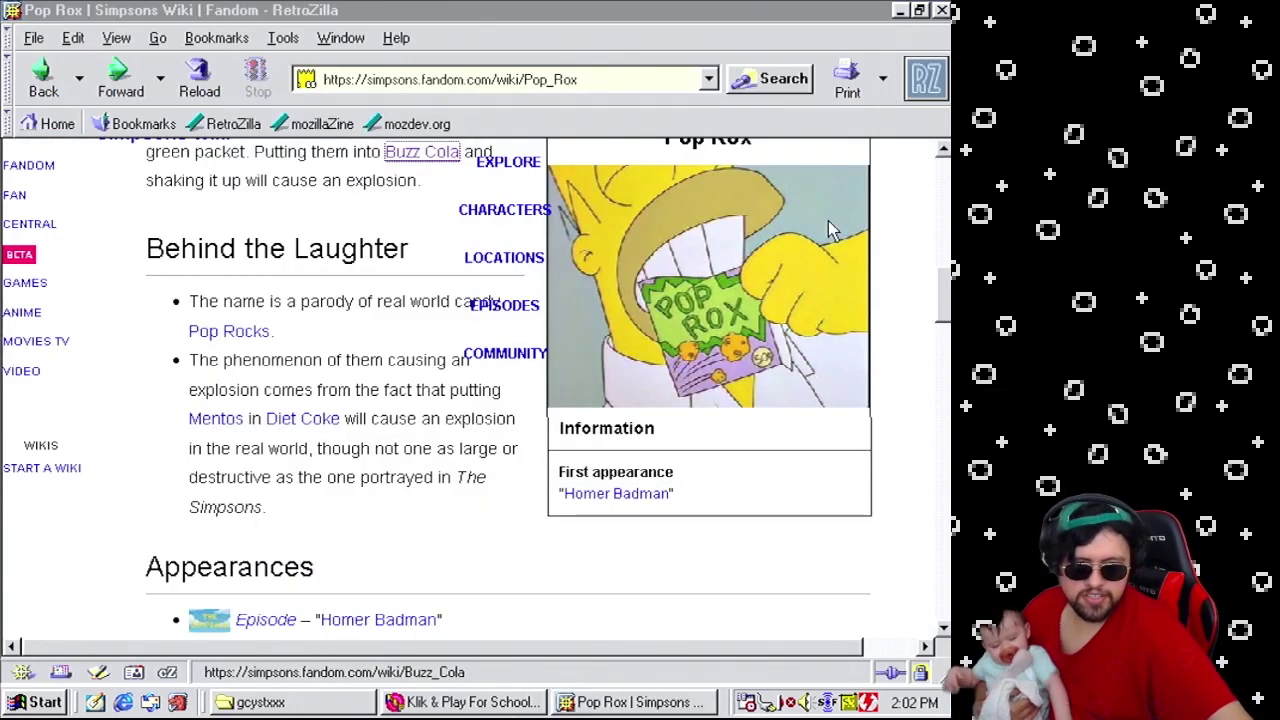
key(alt+Tab)
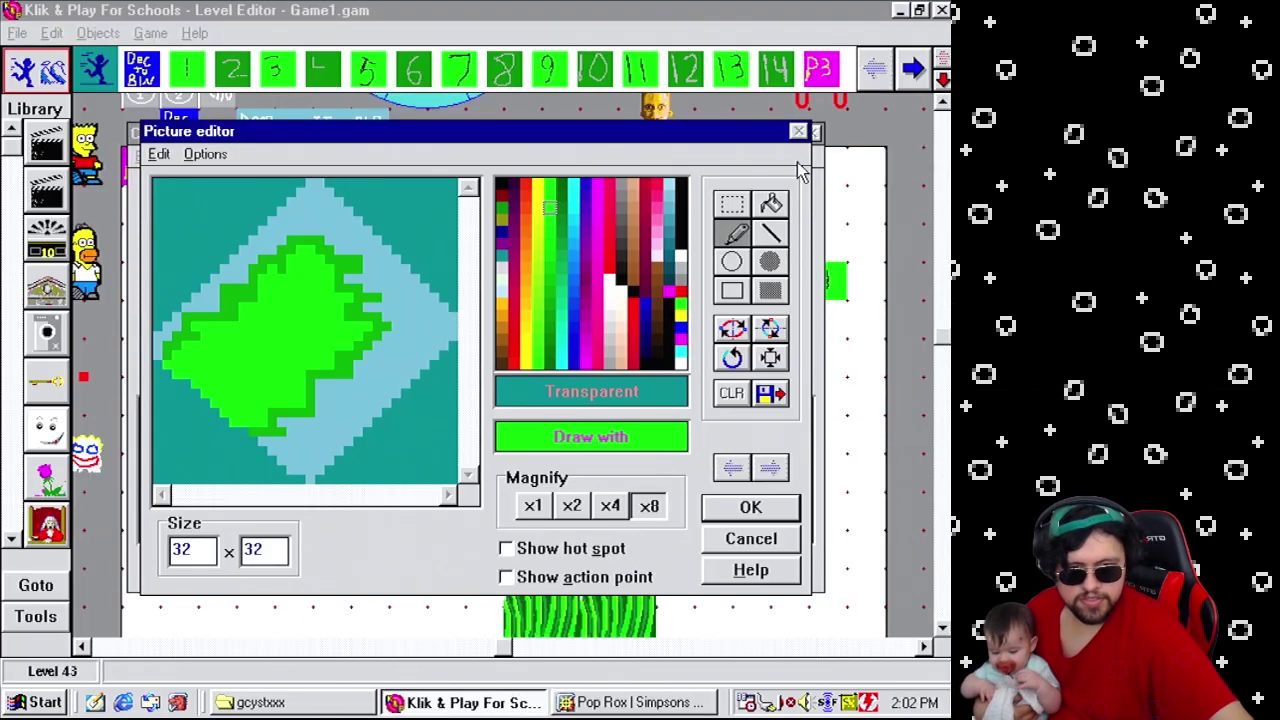
right_click(229, 299)
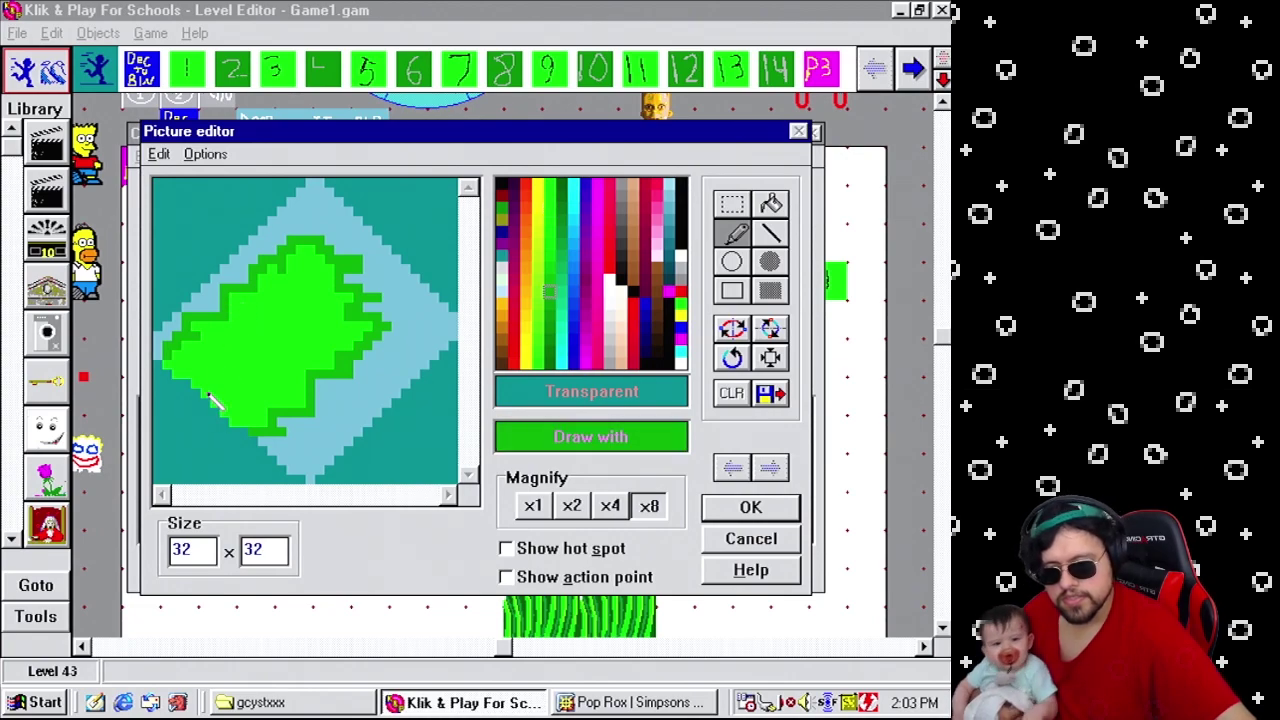
click(597, 704)
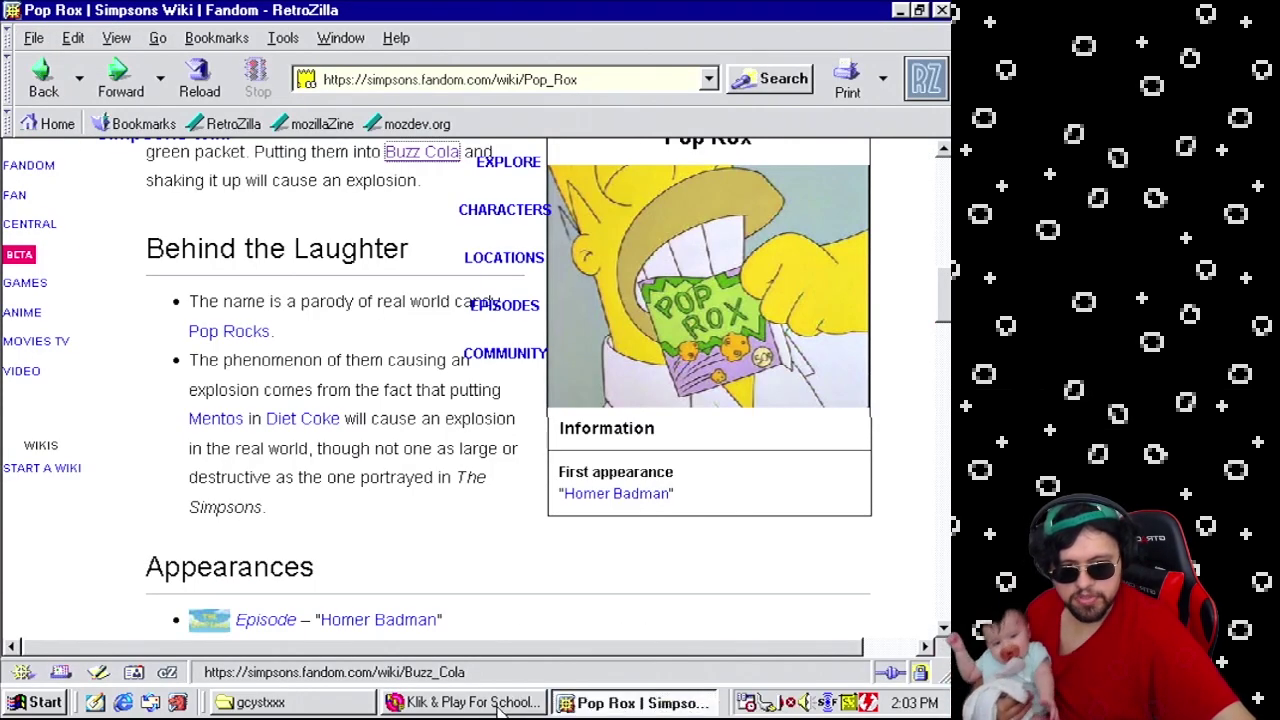
click(503, 704)
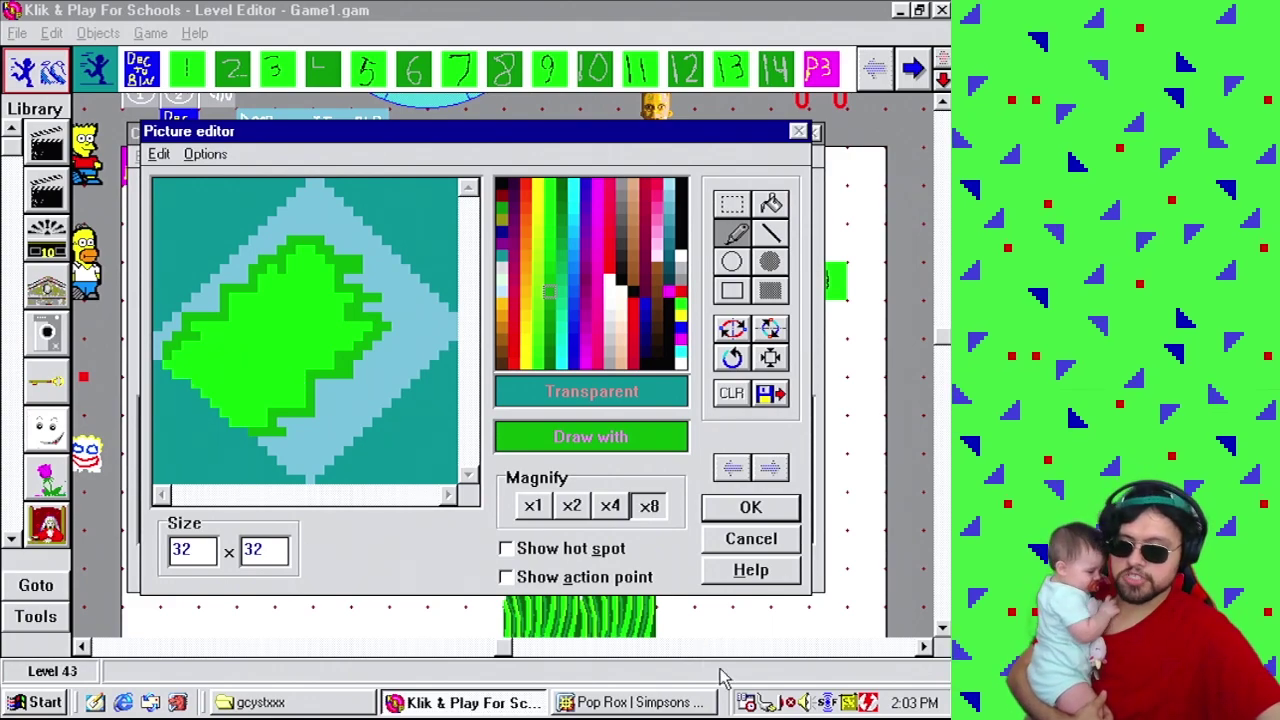
click(674, 704)
click(467, 704)
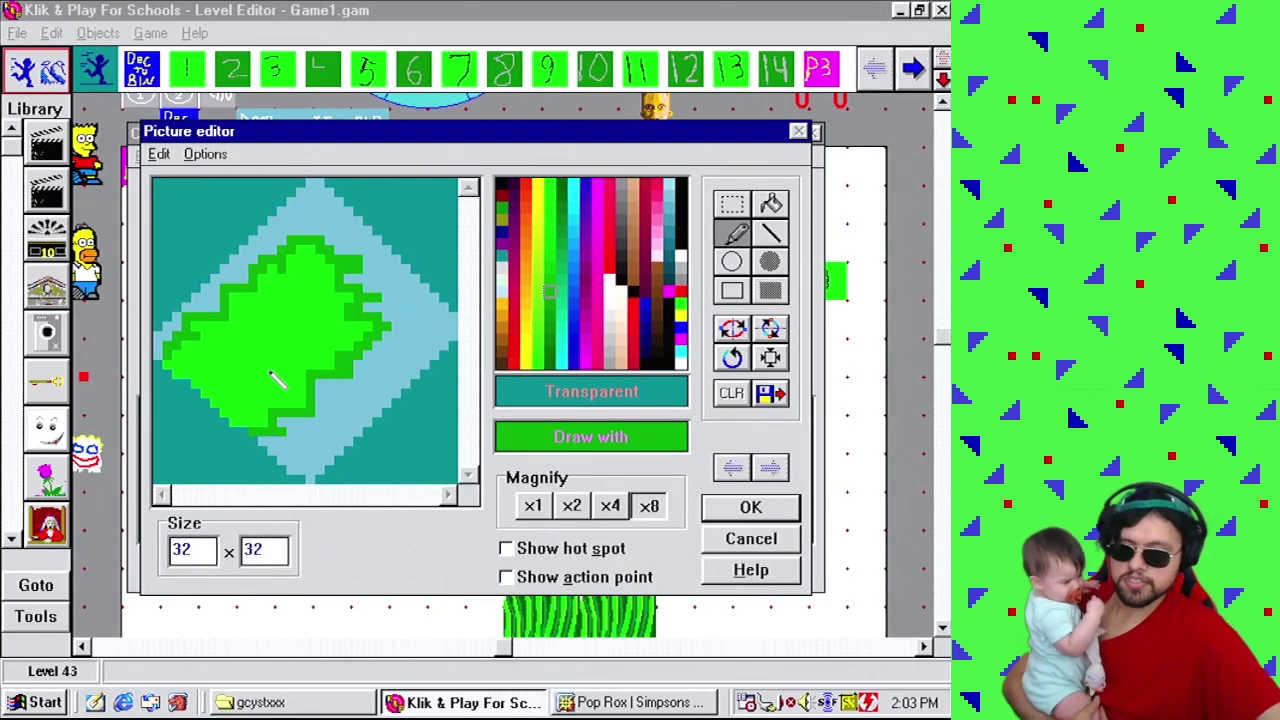
right_click(200, 365)
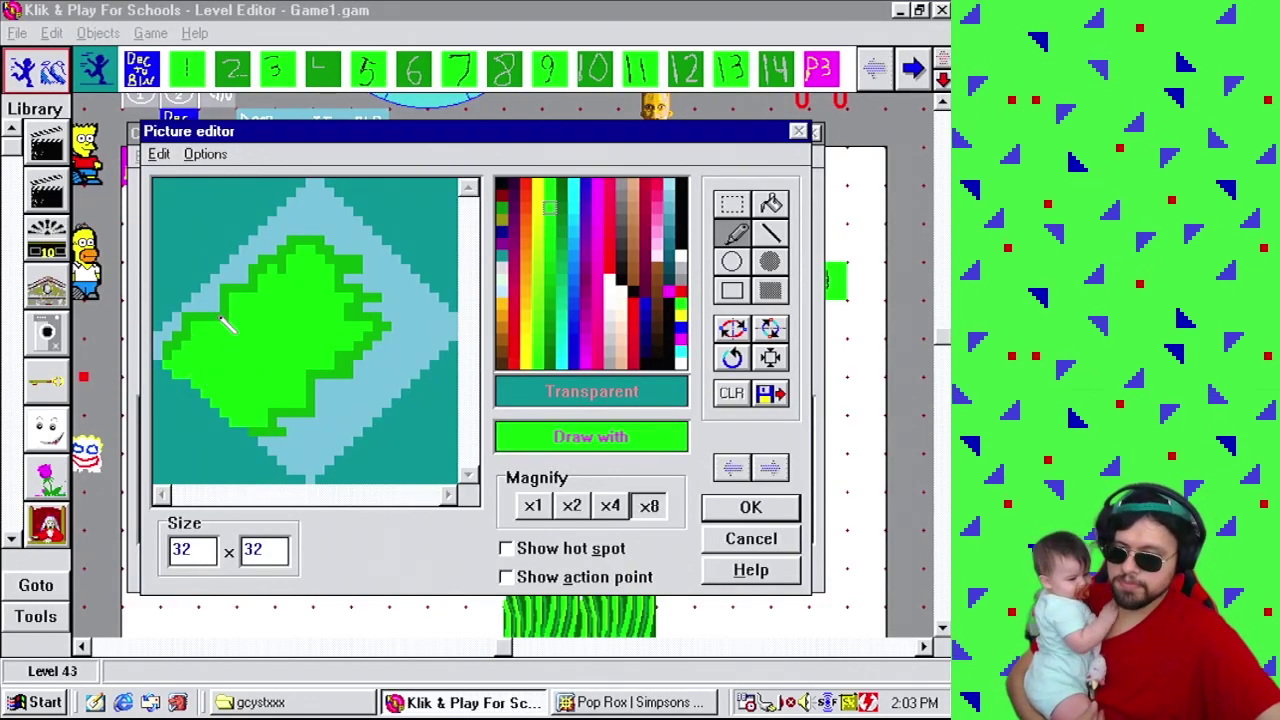
right_click(224, 318)
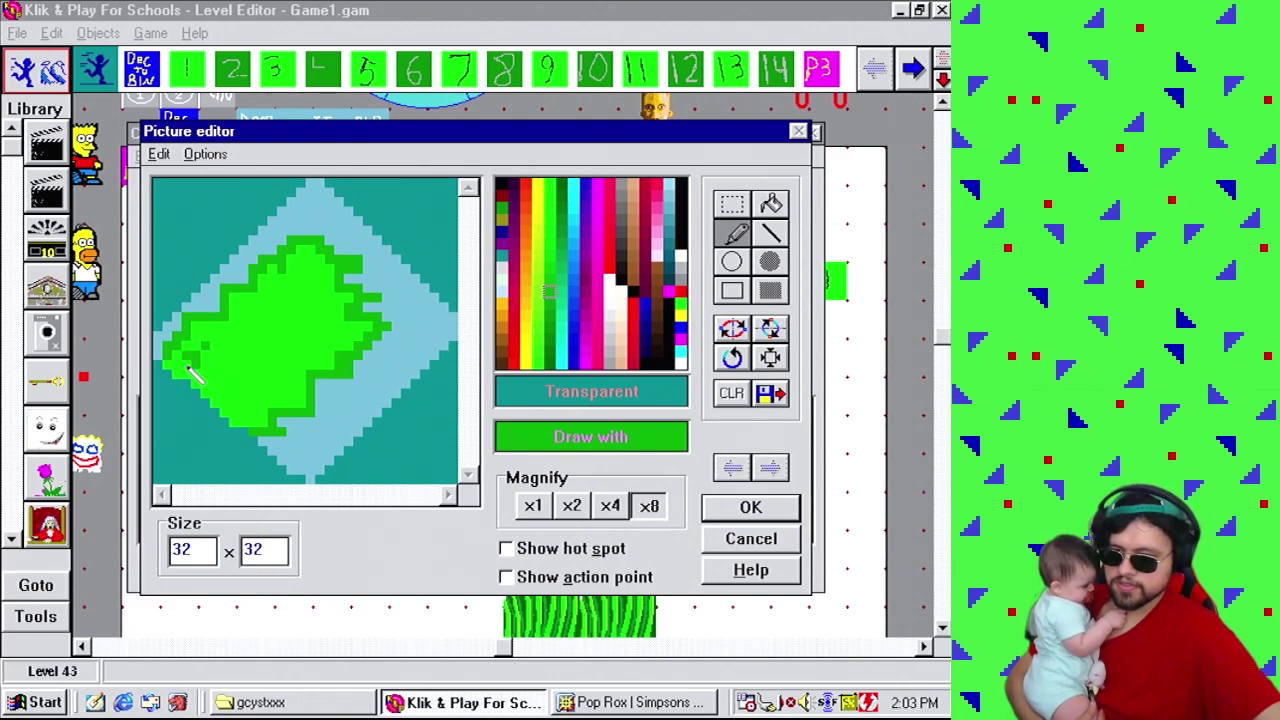
right_click(216, 369)
right_click(196, 364)
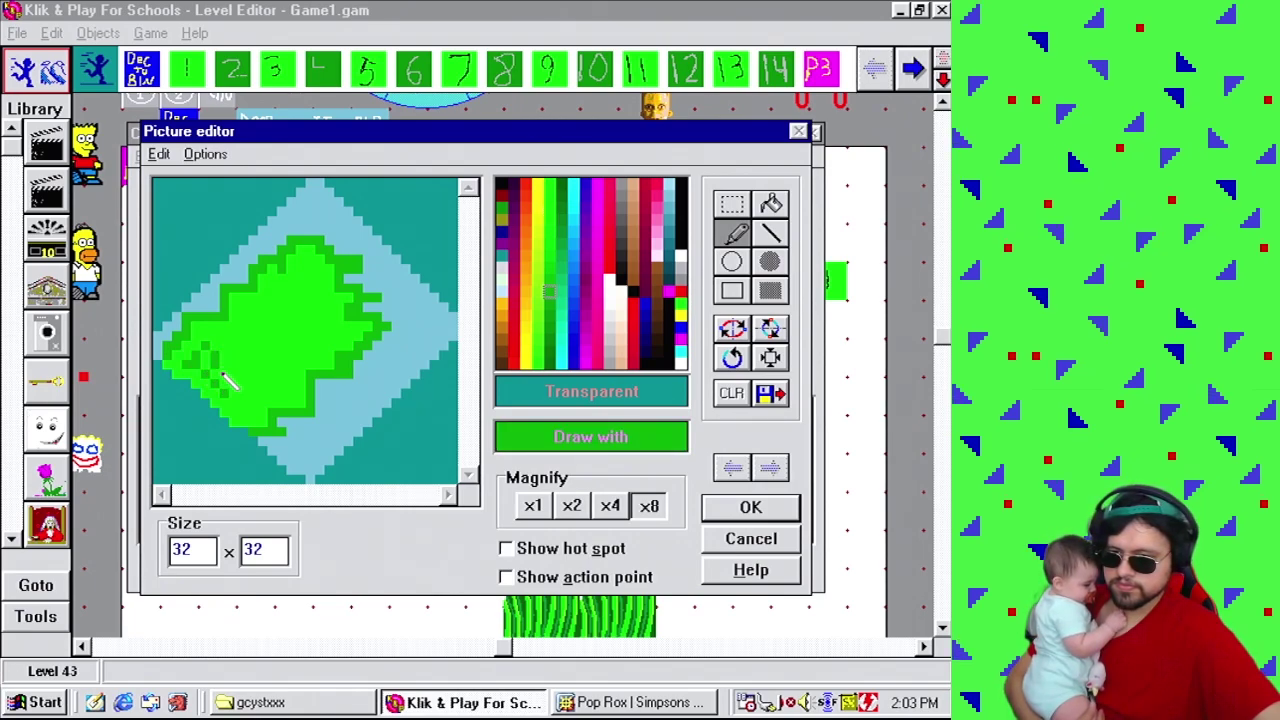
Refine the first letter's shape by alternating bright green and medium green pixels, checking the lettering in the reference photo.
click(556, 703)
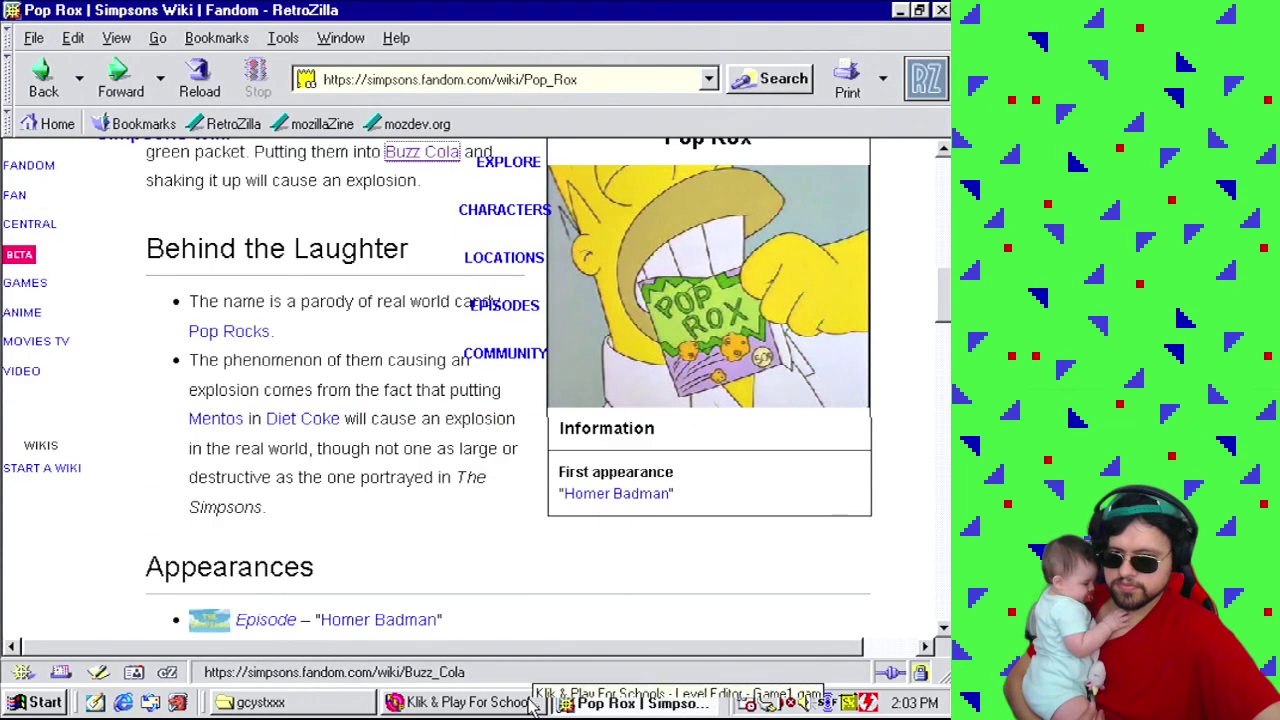
click(524, 704)
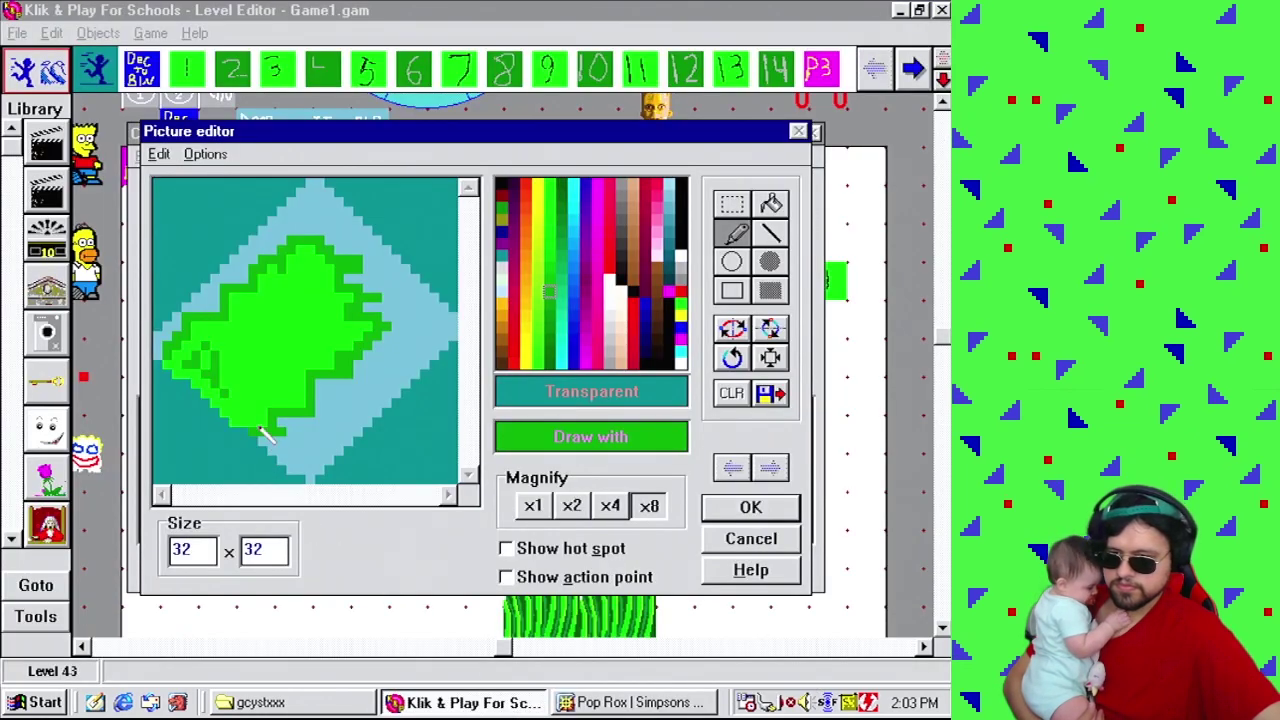
right_click(243, 378)
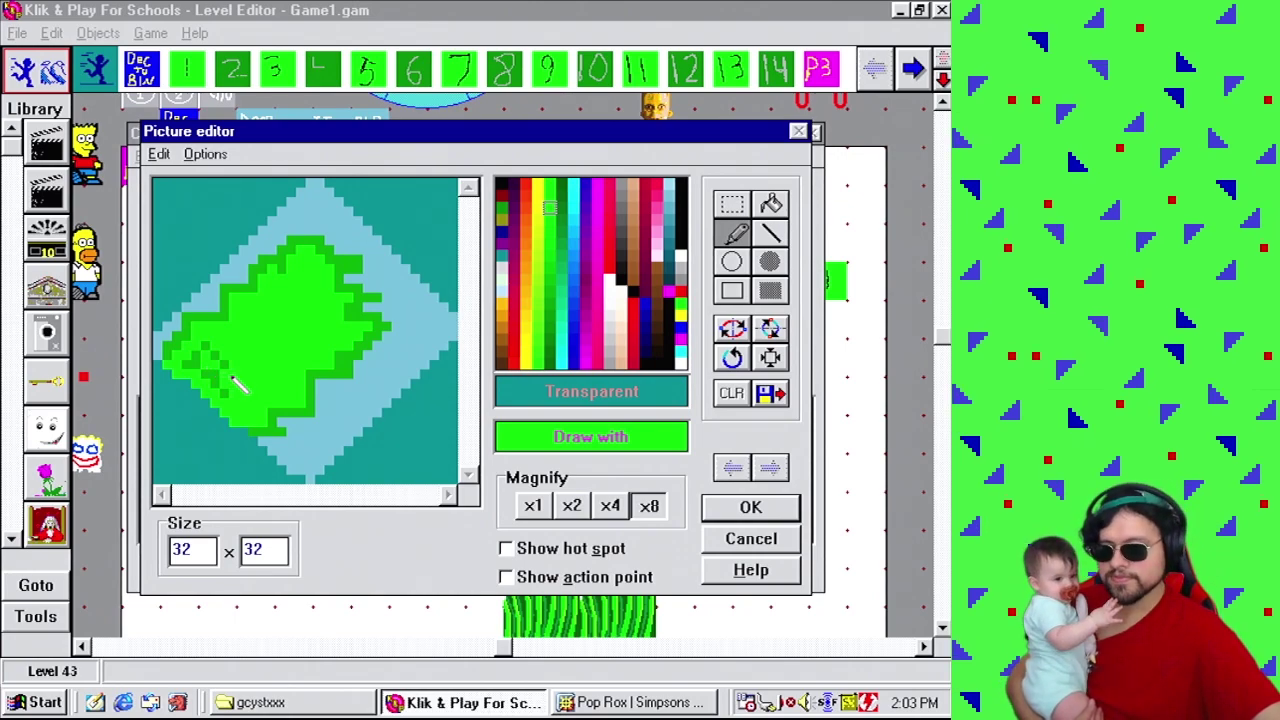
right_click(227, 370)
right_click(229, 375)
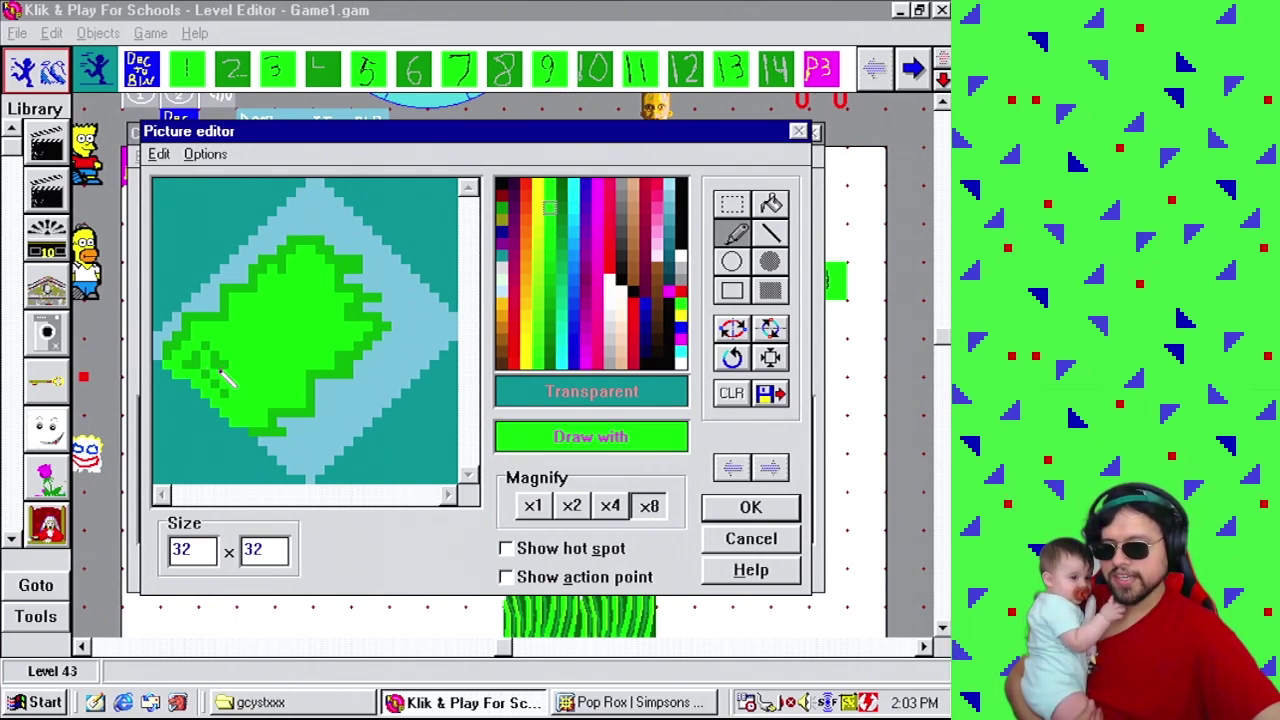
right_click(224, 390)
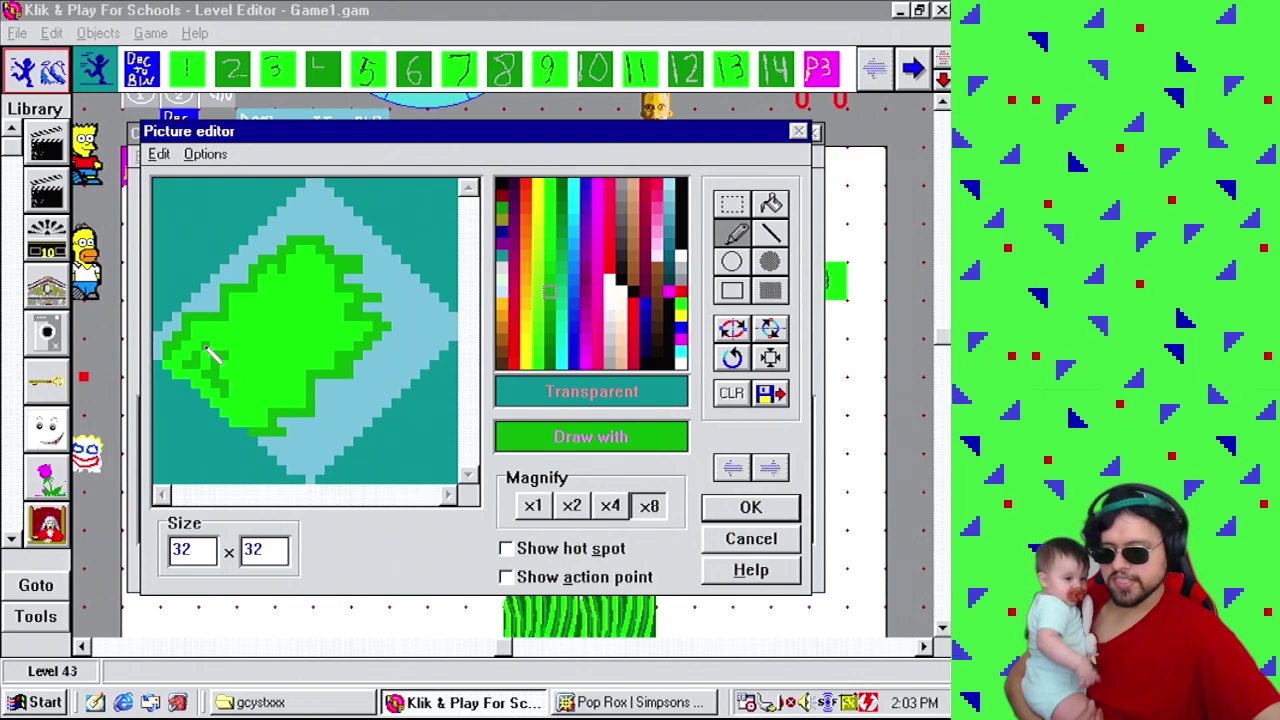
right_click(228, 369)
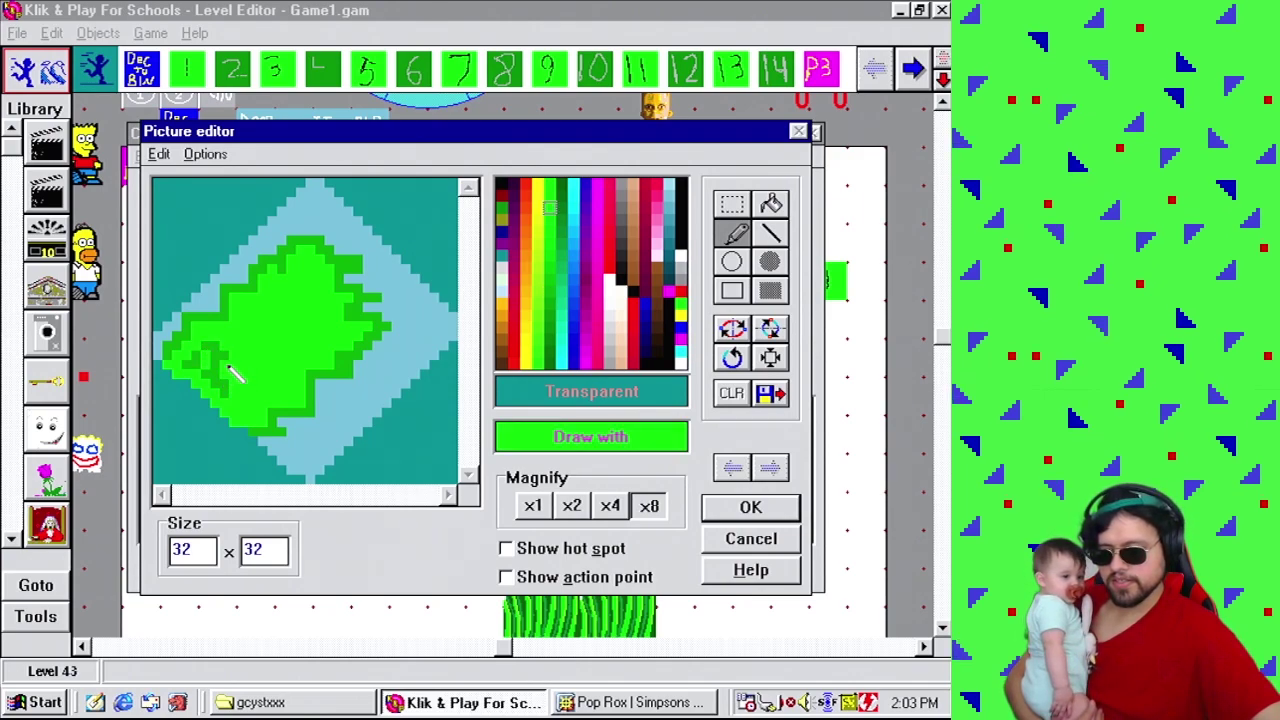
right_click(228, 358)
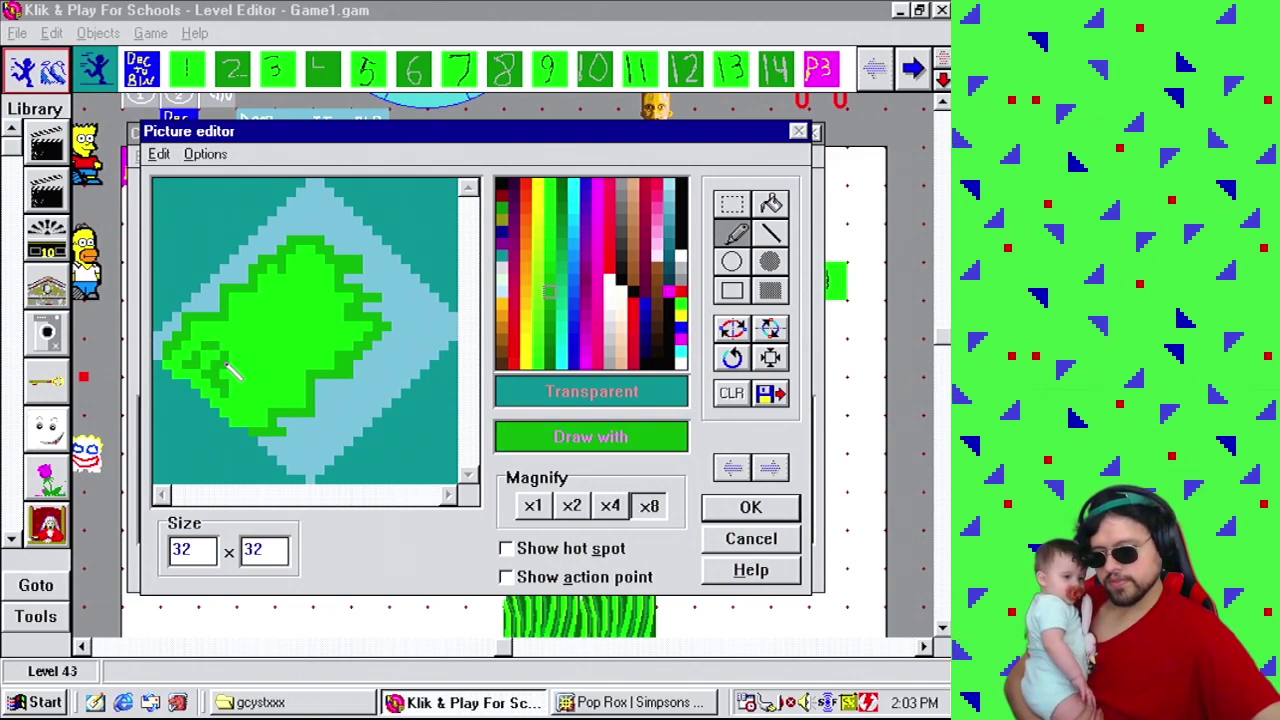
Draw the letter O in medium green pixels beside the first P on the label, following the lettering in the reference photo.
click(655, 703)
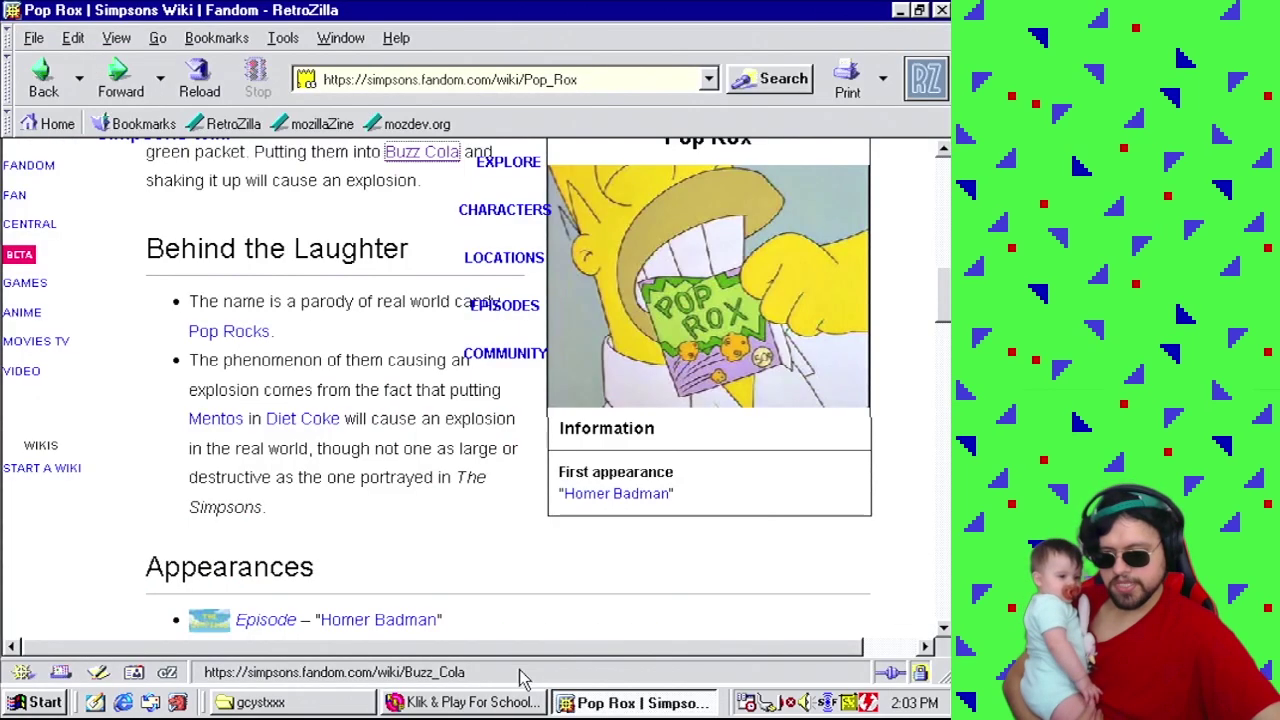
click(470, 703)
mouse_move(240, 340)
mouse_down()
mouse_move(267, 326)
mouse_move(244, 325)
mouse_move(252, 346)
mouse_move(251, 320)
mouse_move(271, 352)
mouse_move(265, 374)
mouse_move(258, 338)
mouse_up()
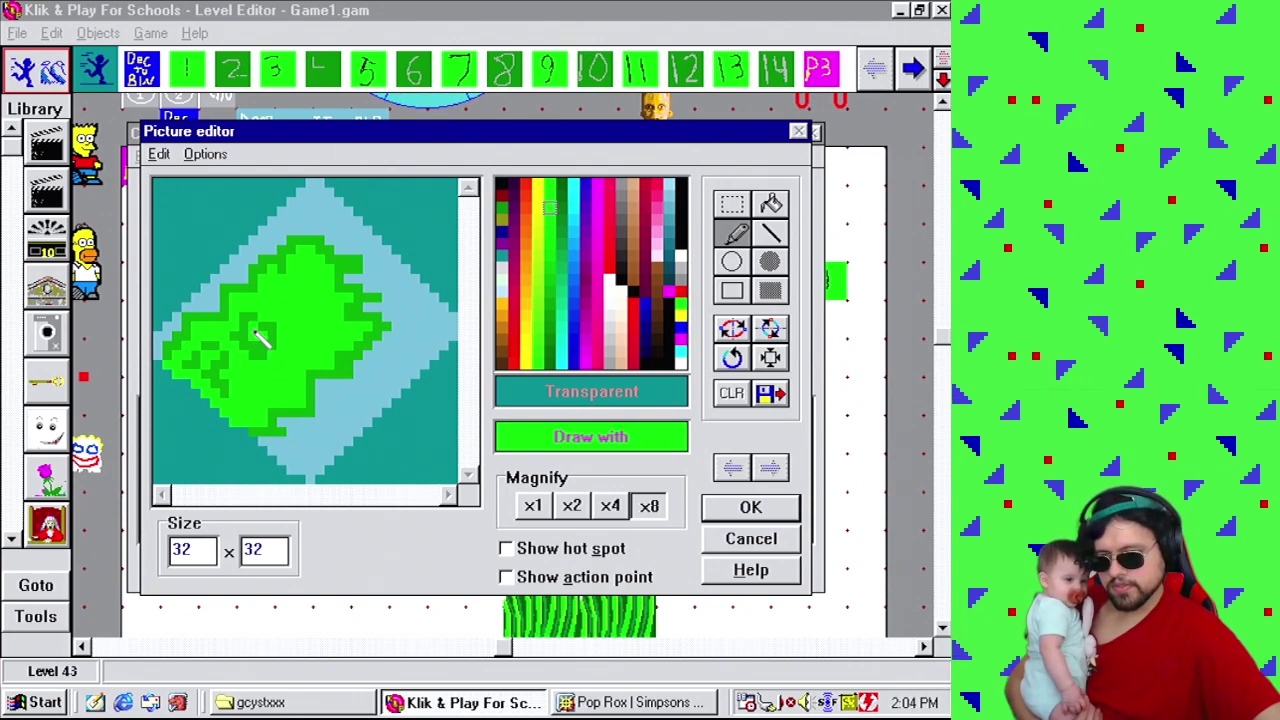
right_click(268, 345)
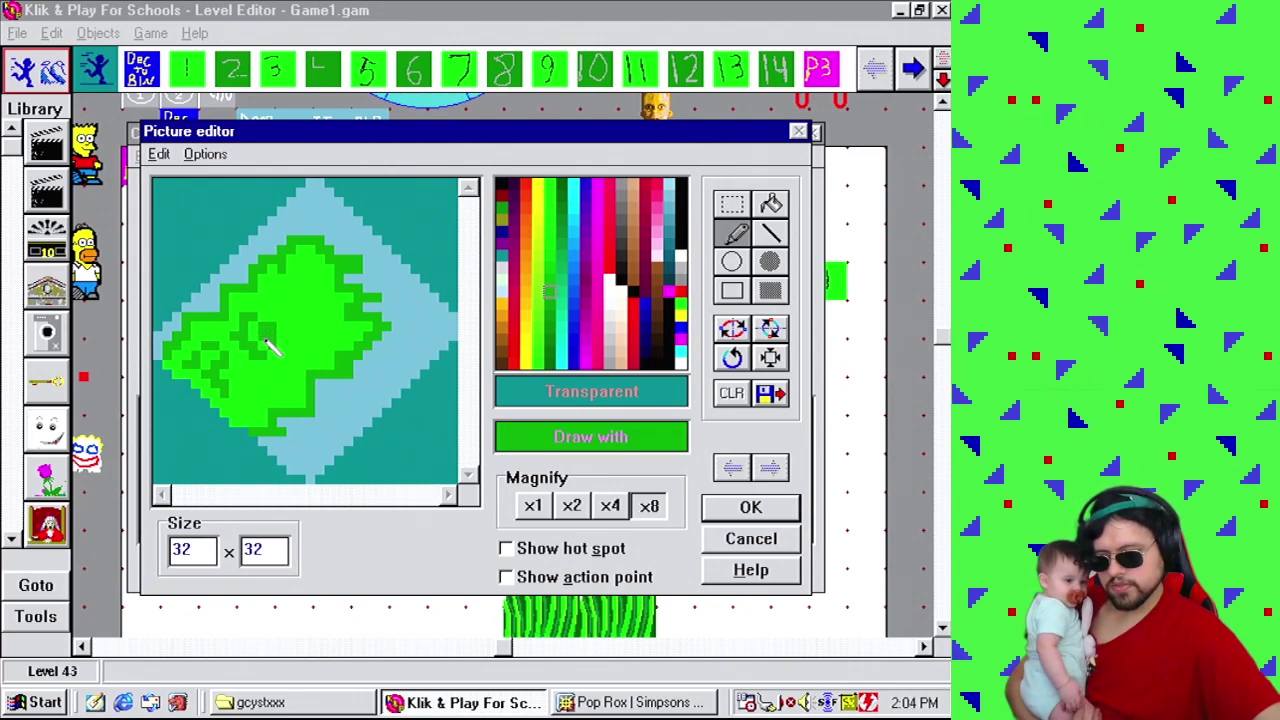
right_click(266, 344)
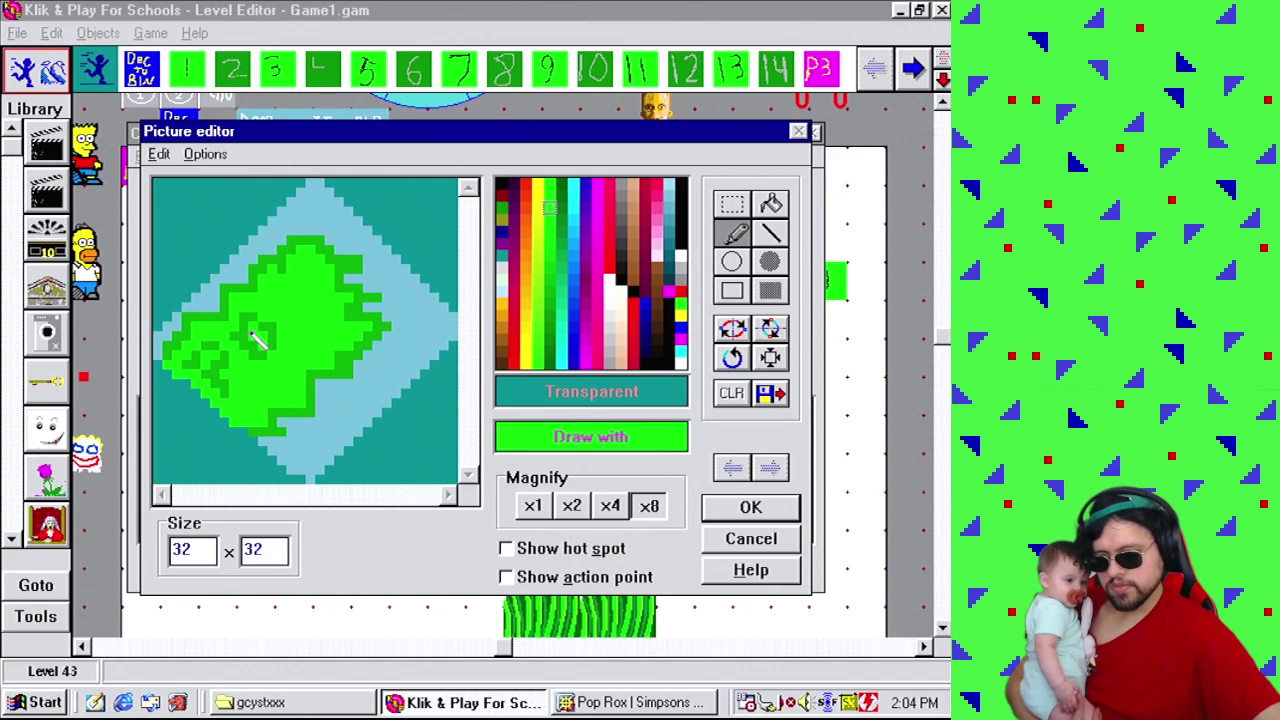
right_click(258, 340)
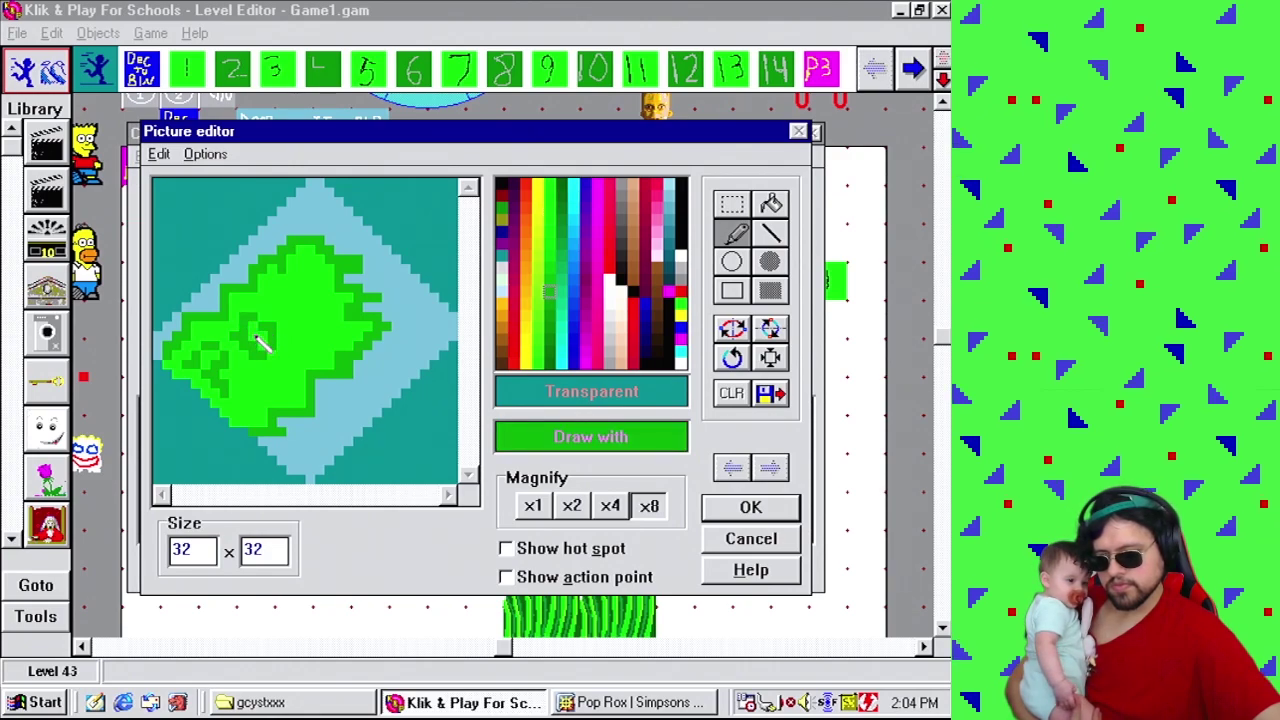
Refine the O's ring shape with alternating bright green and medium green pixels.
right_click(256, 338)
right_click(251, 336)
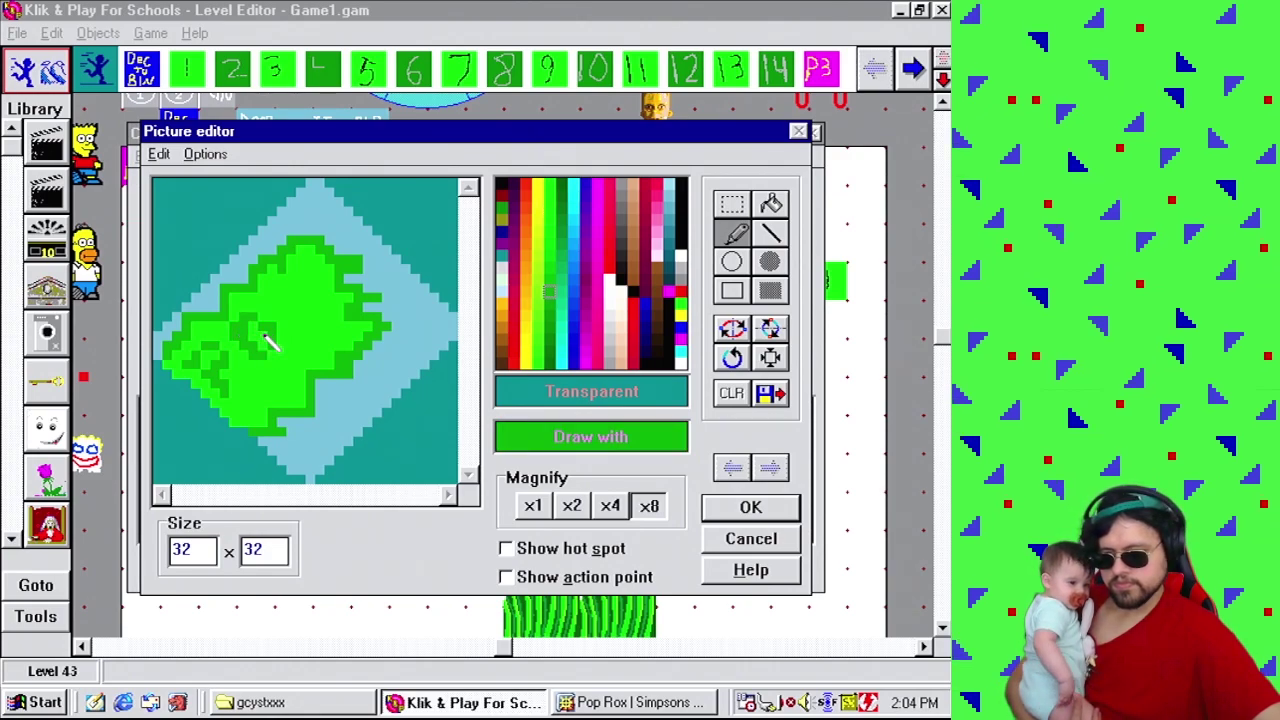
right_click(264, 339)
right_click(269, 335)
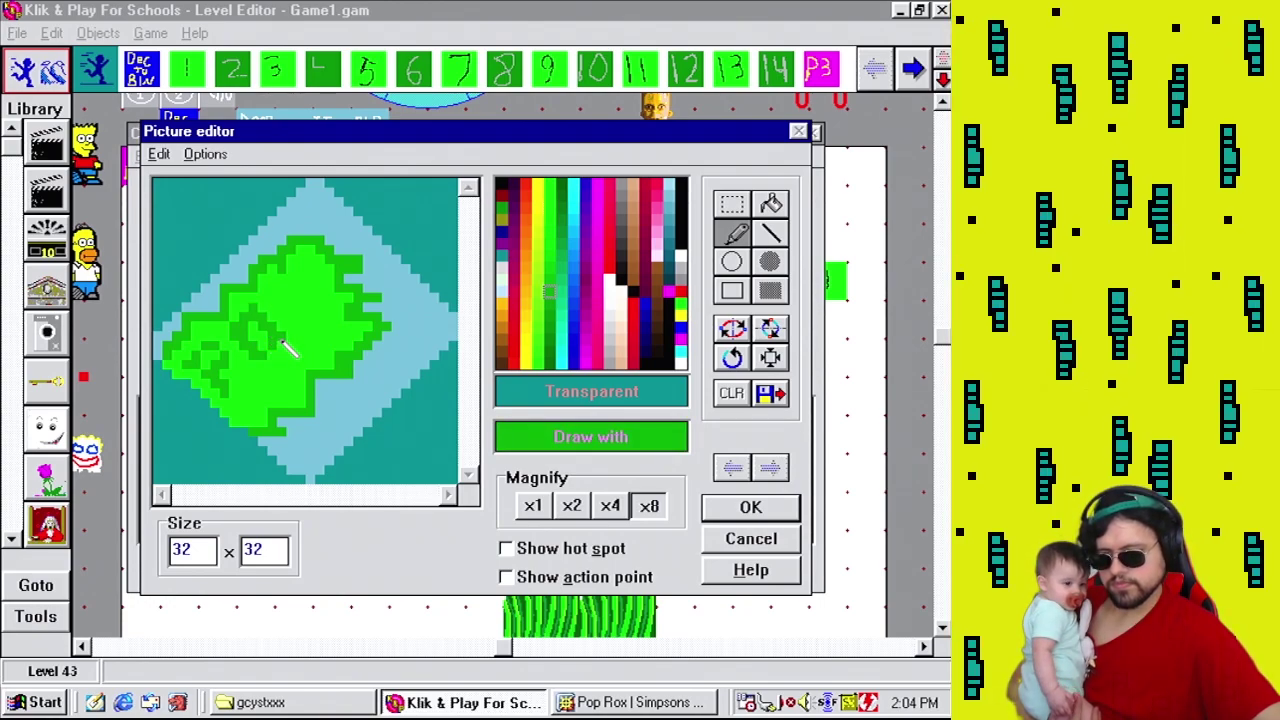
right_click(287, 346)
mouse_move(252, 332)
mouse_down()
mouse_move(272, 310)
mouse_move(256, 306)
mouse_up()
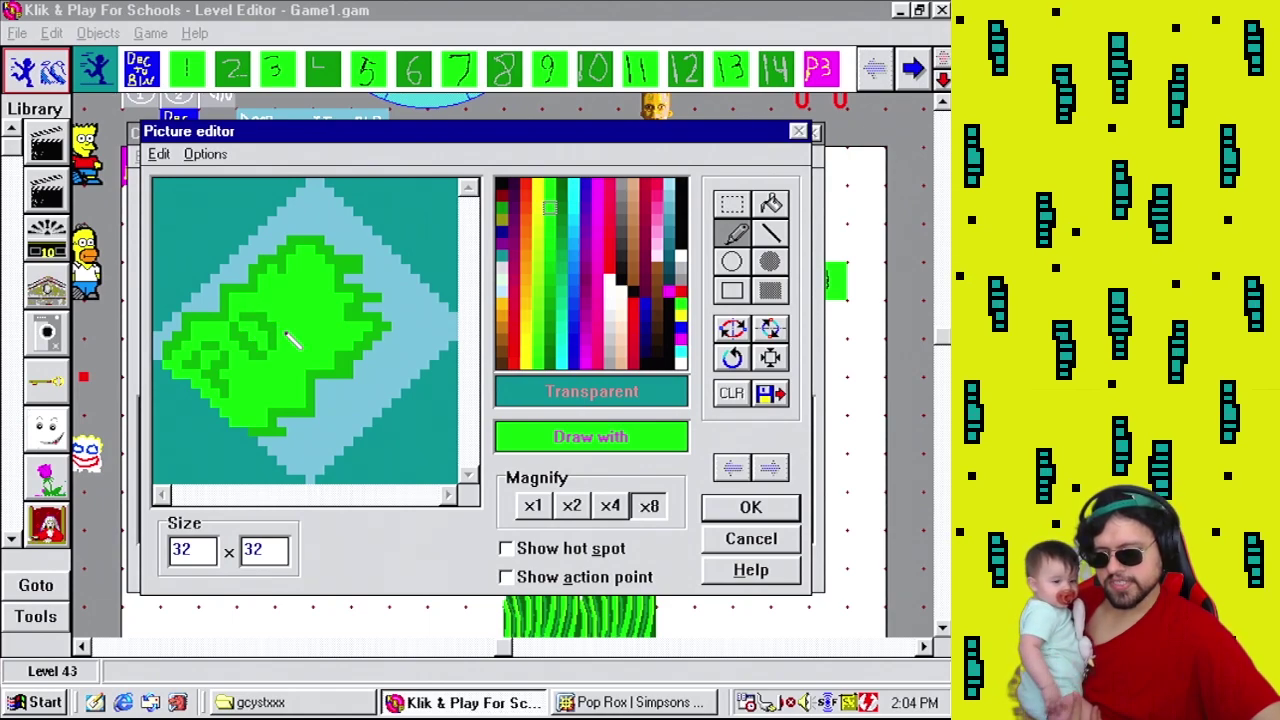
right_click(270, 337)
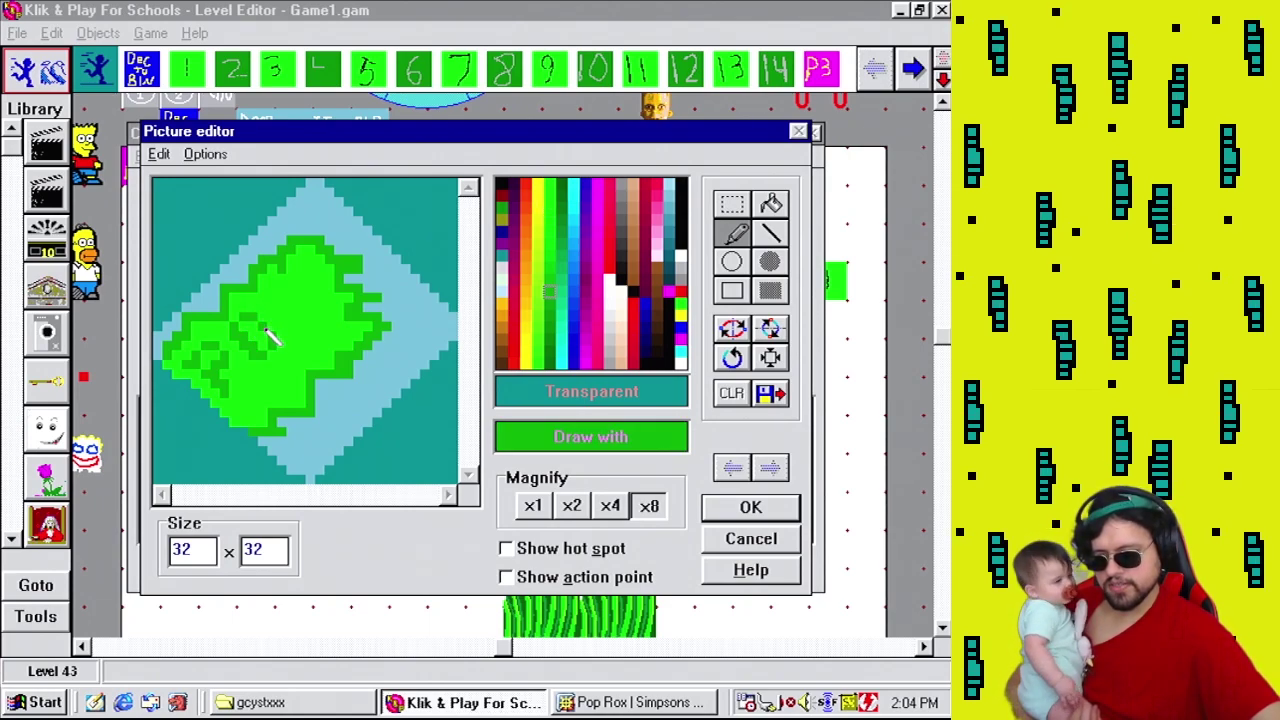
Check the reference photo and draw the second P of POP in medium green pixels beyond the O.
click(662, 702)
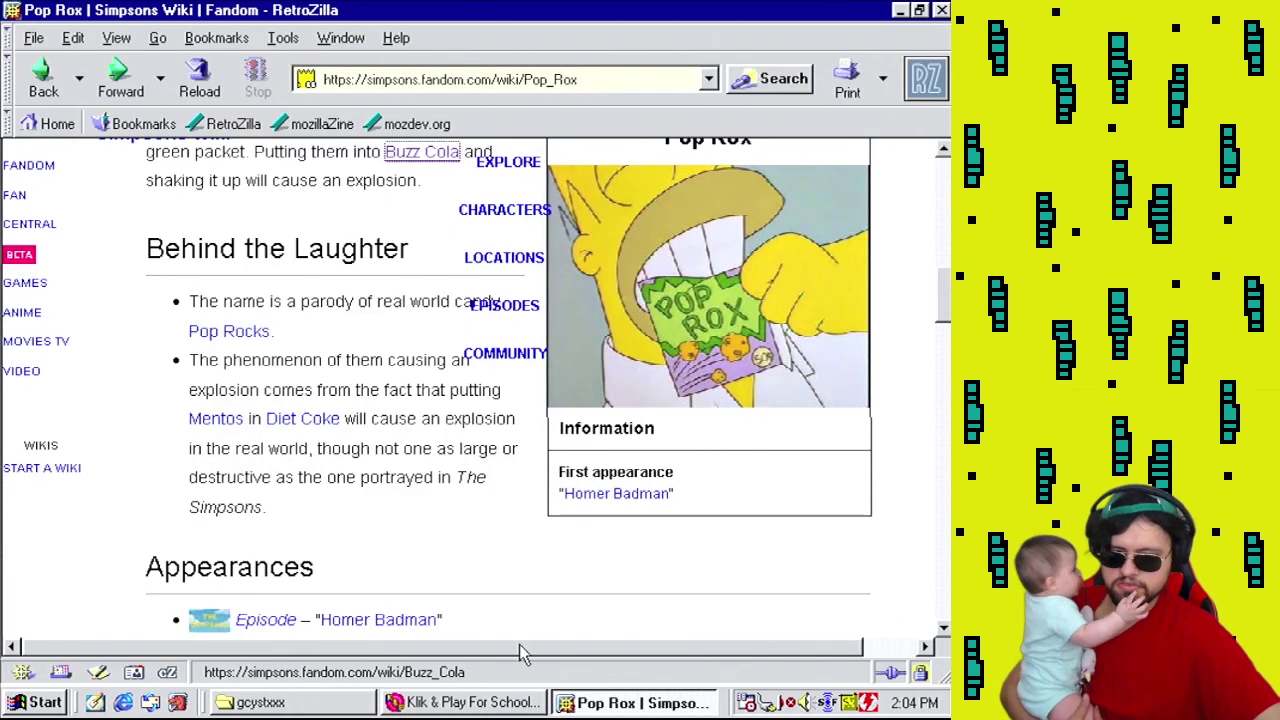
click(462, 702)
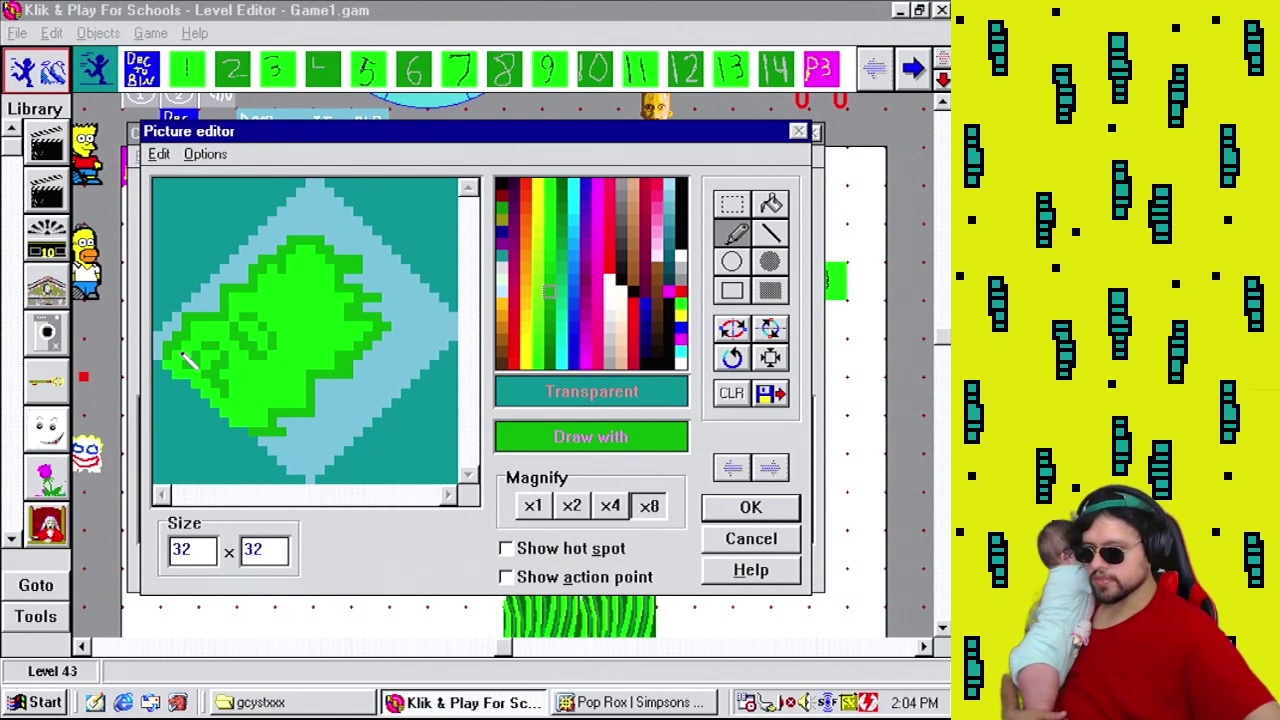
mouse_move(225, 391)
mouse_down()
mouse_move(268, 329)
mouse_move(297, 327)
mouse_move(274, 307)
mouse_move(294, 330)
mouse_up()
right_click(294, 331)
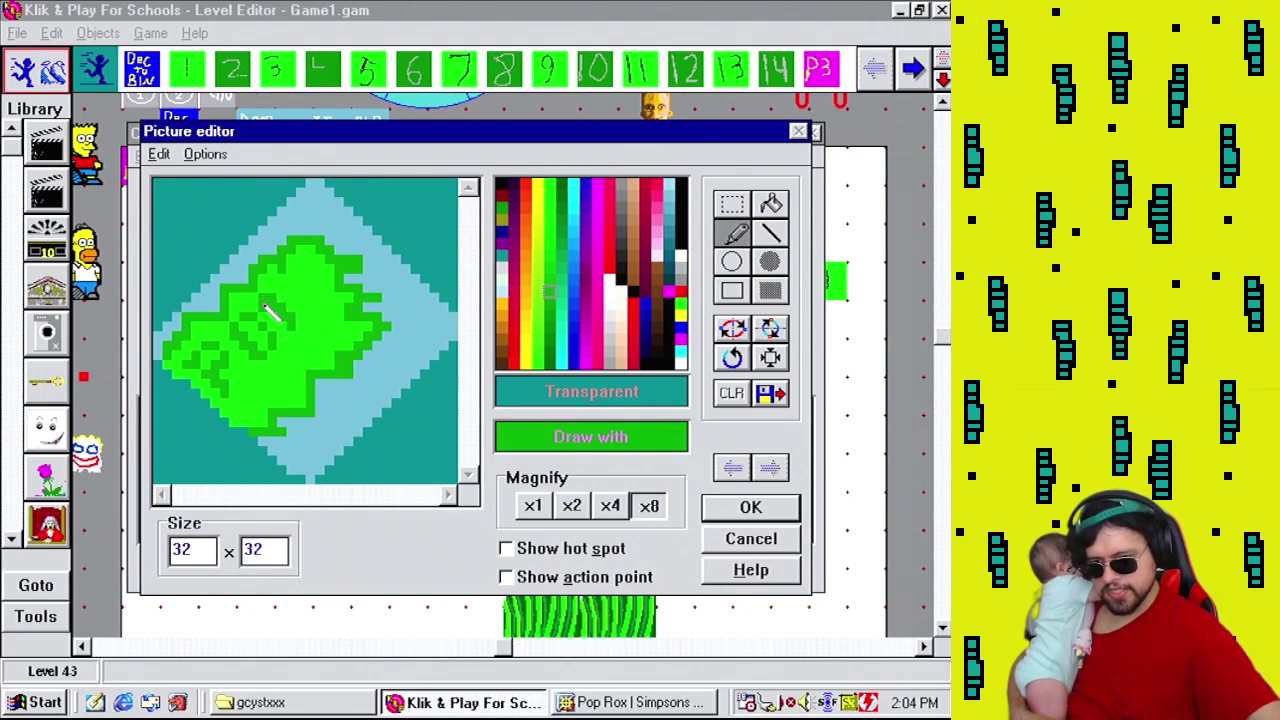
right_click(276, 300)
right_click(268, 303)
mouse_move(272, 298)
mouse_down()
mouse_move(318, 329)
mouse_move(300, 328)
mouse_move(312, 313)
mouse_move(306, 330)
mouse_move(303, 290)
mouse_up()
right_click(308, 330)
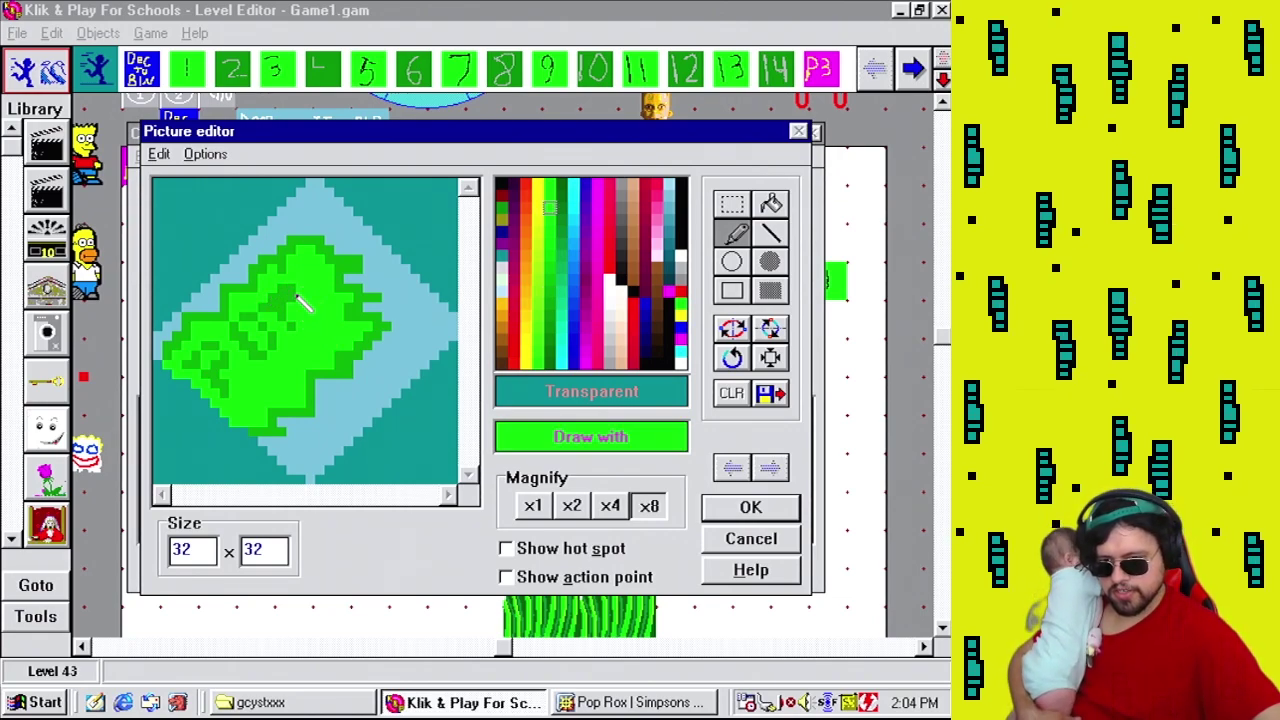
Reshape the second P's loop and stem by alternating bright green and medium green pixels.
right_click(292, 297)
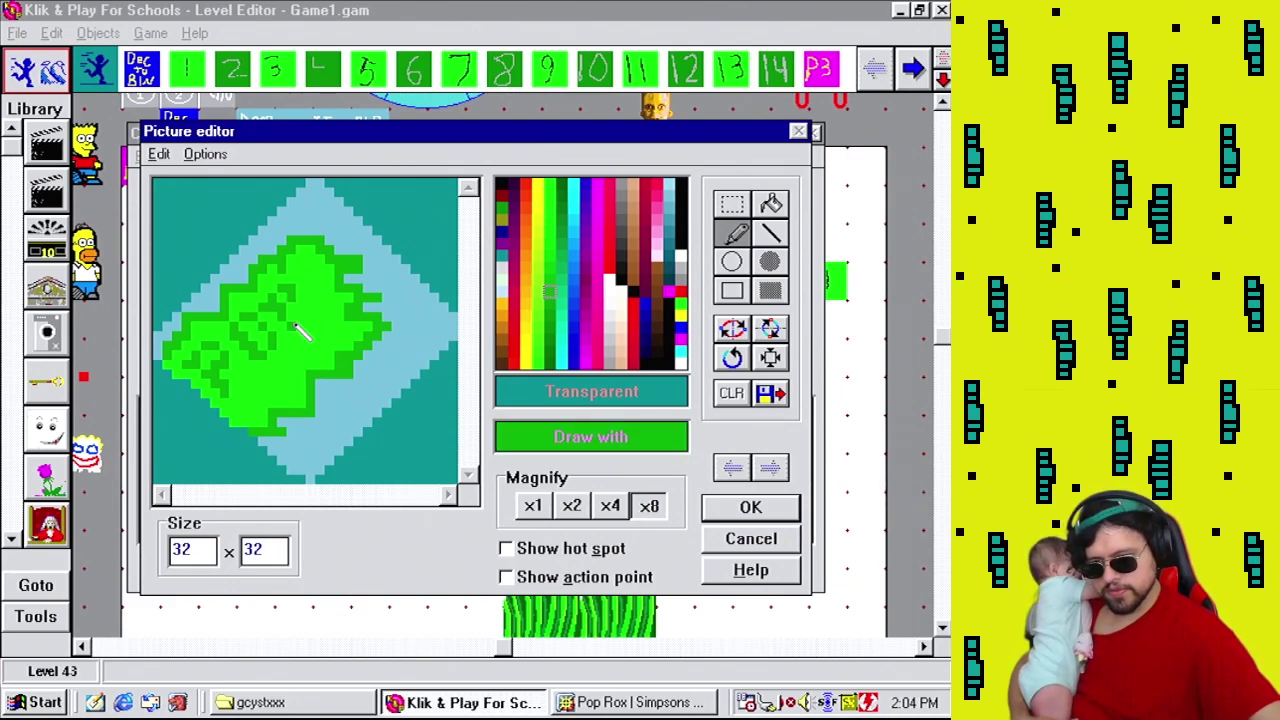
right_click(296, 306)
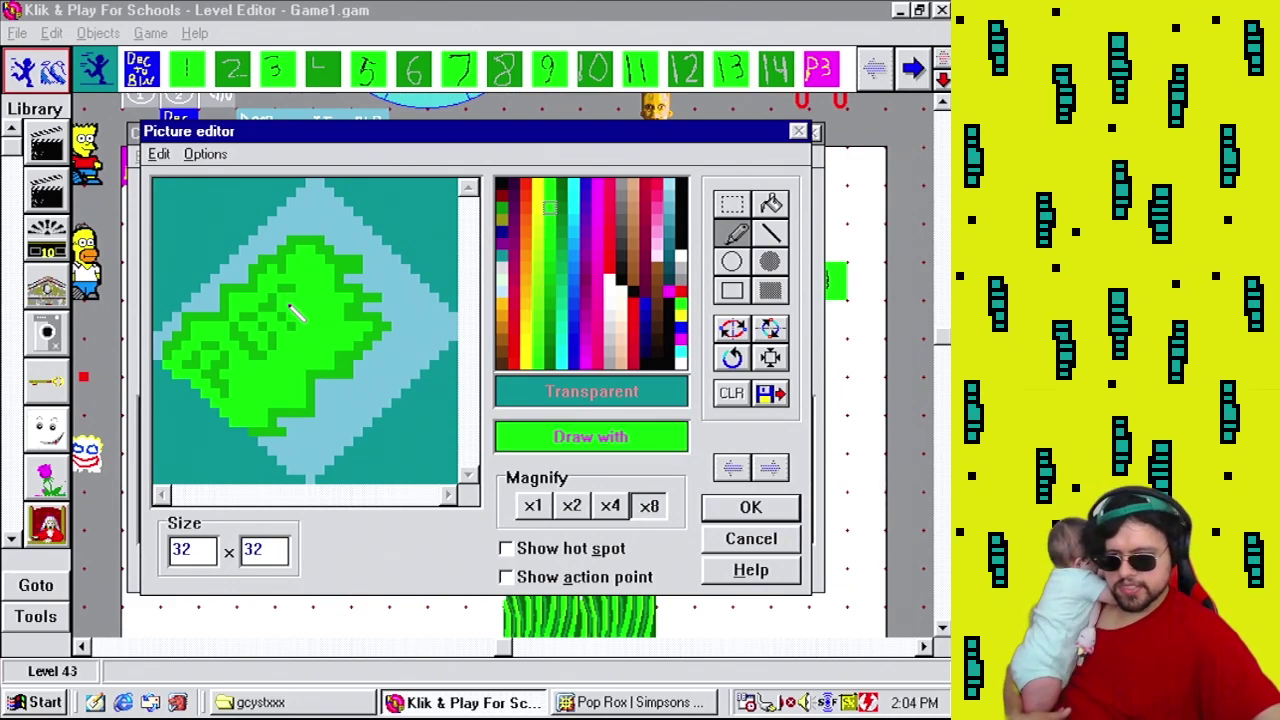
right_click(297, 297)
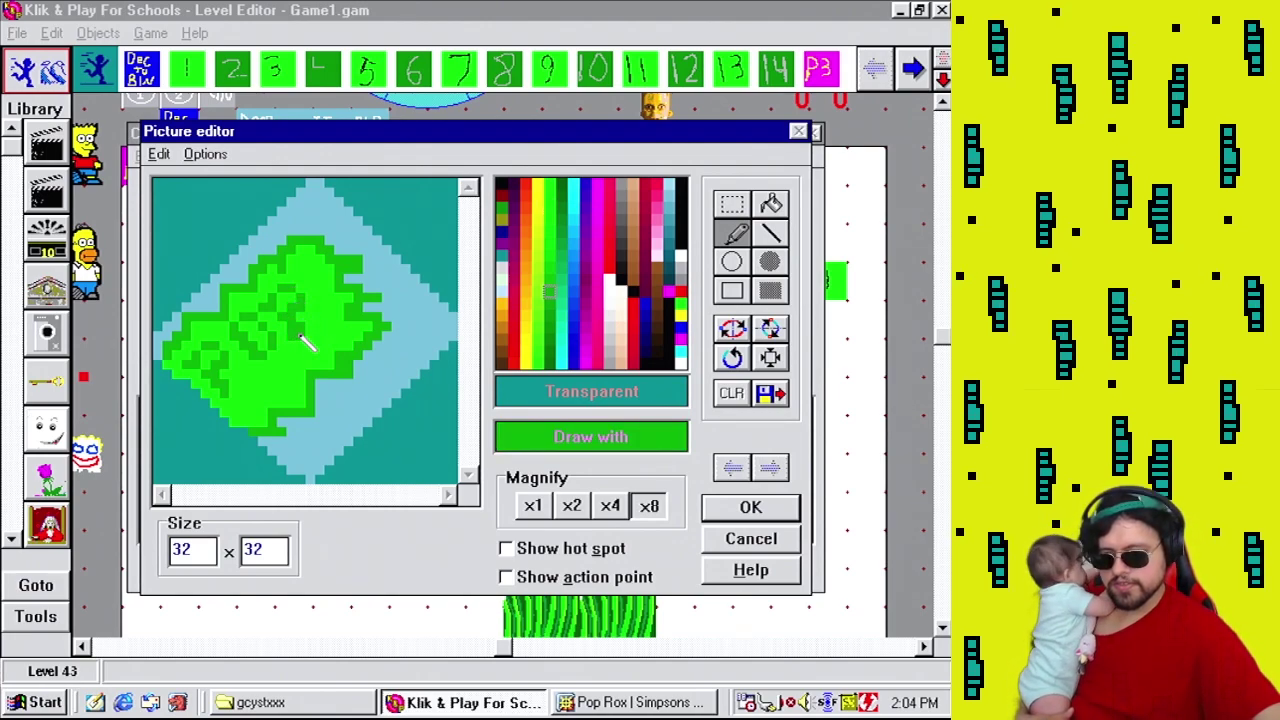
right_click(308, 328)
right_click(300, 333)
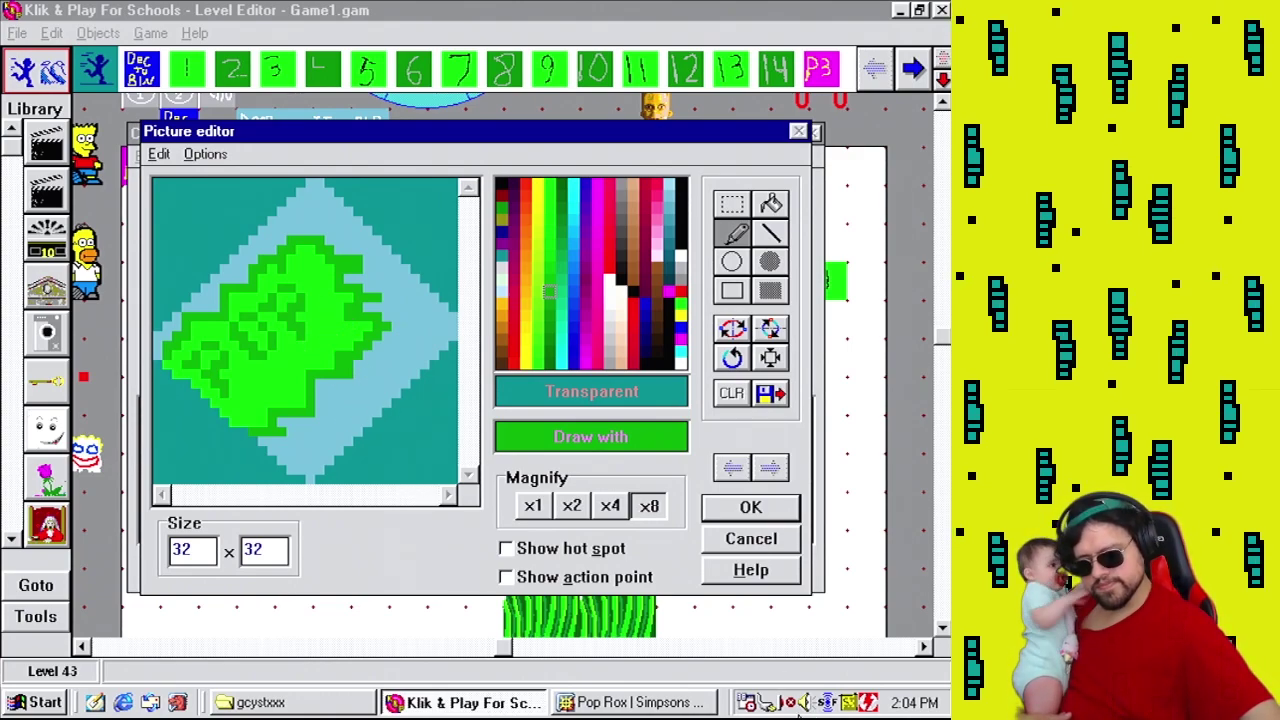
Compare the lettering with the reference photo and touch up the O and second P with bright green and medium green pixels.
click(645, 703)
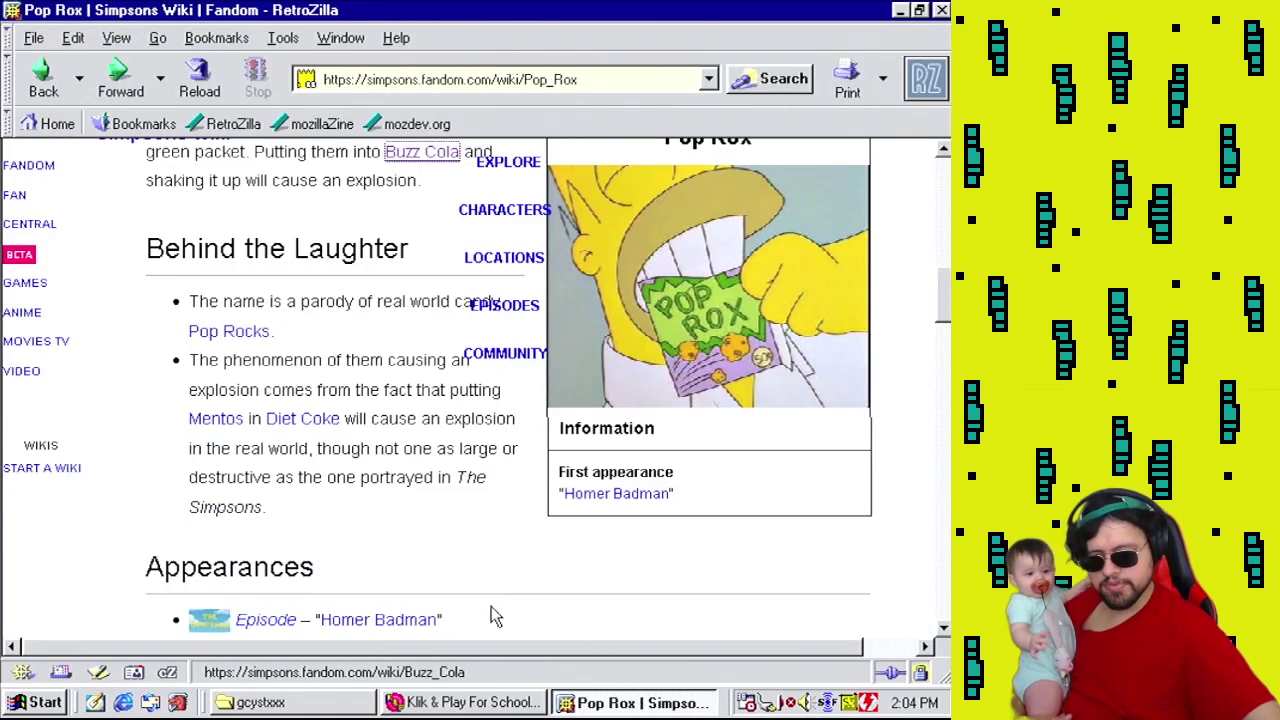
click(470, 703)
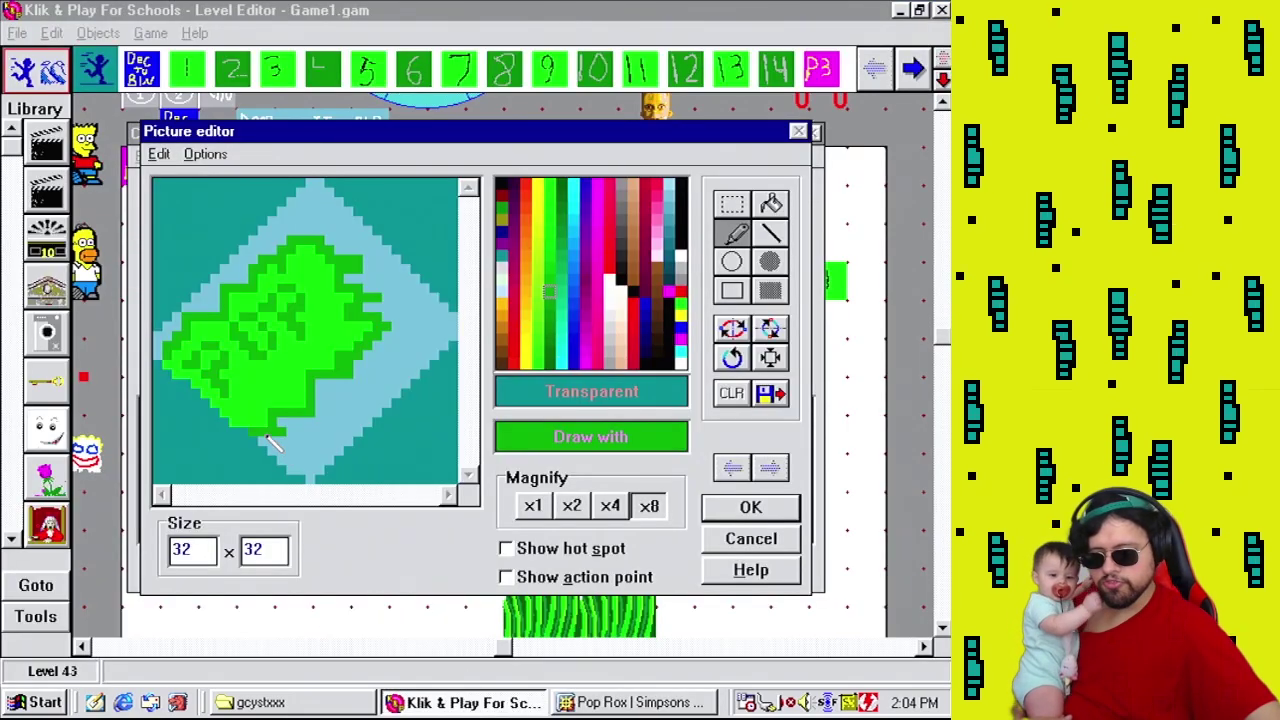
right_click(300, 362)
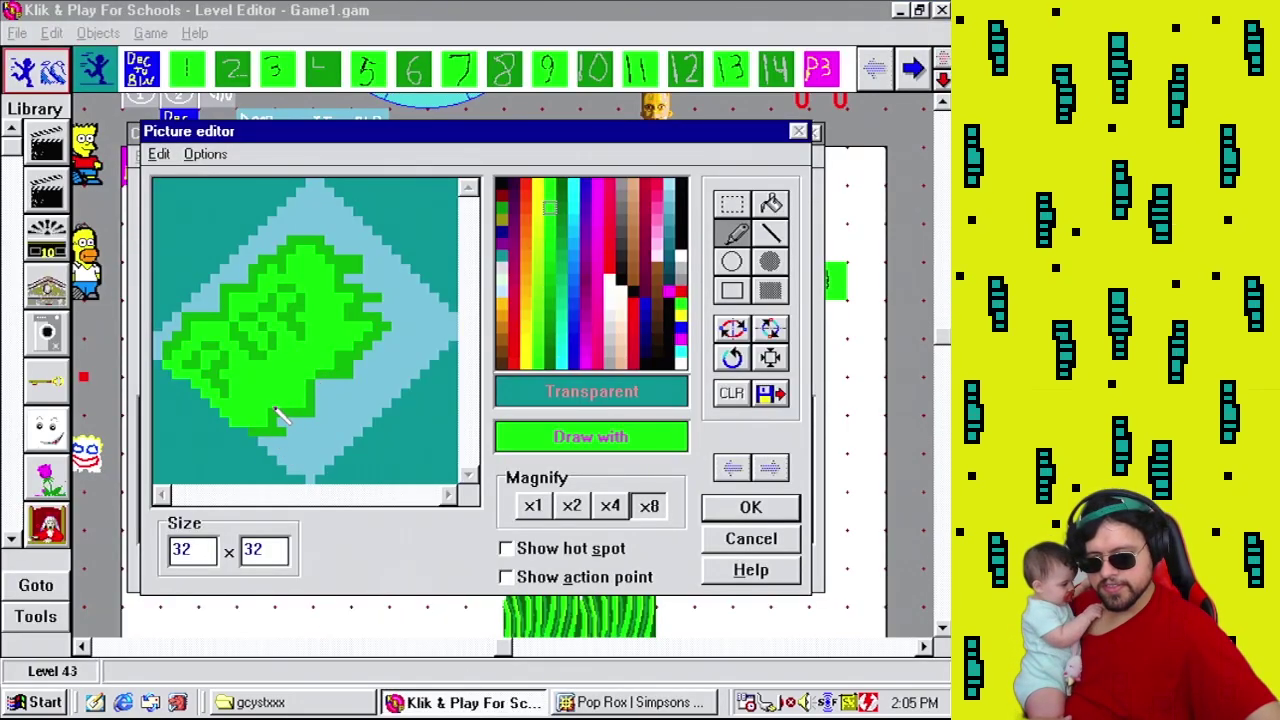
right_click(297, 329)
right_click(313, 340)
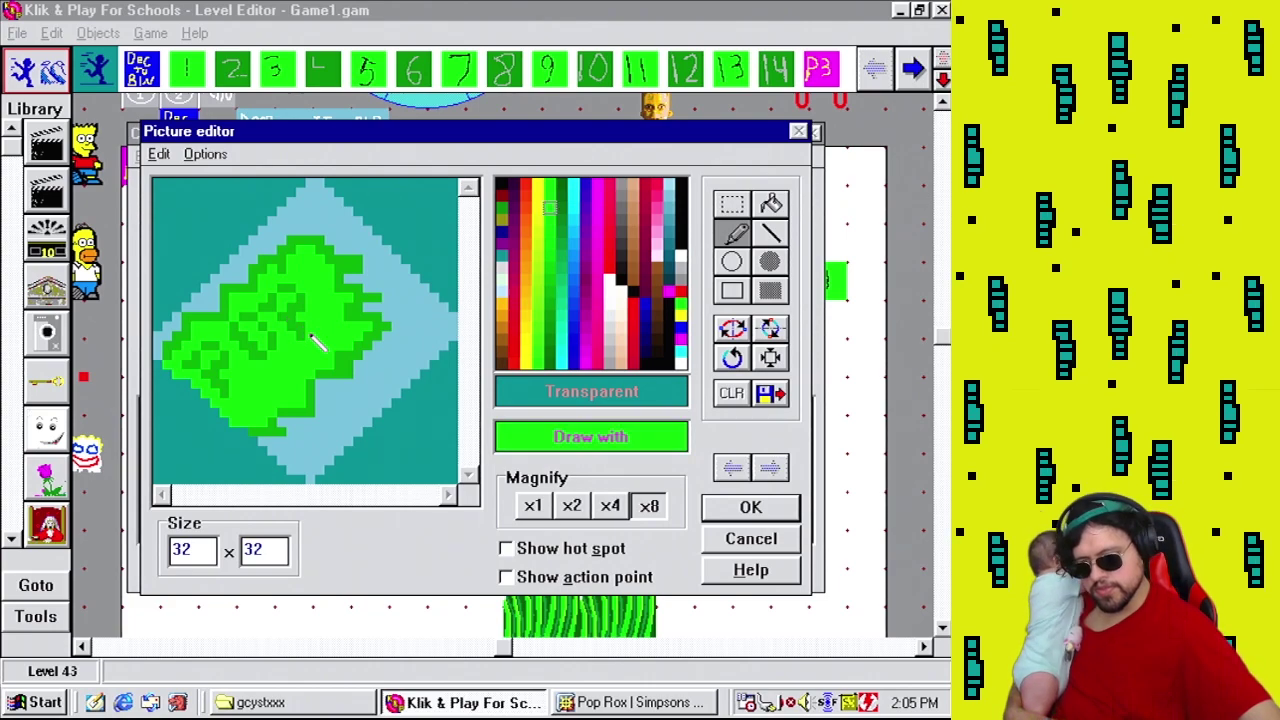
right_click(278, 354)
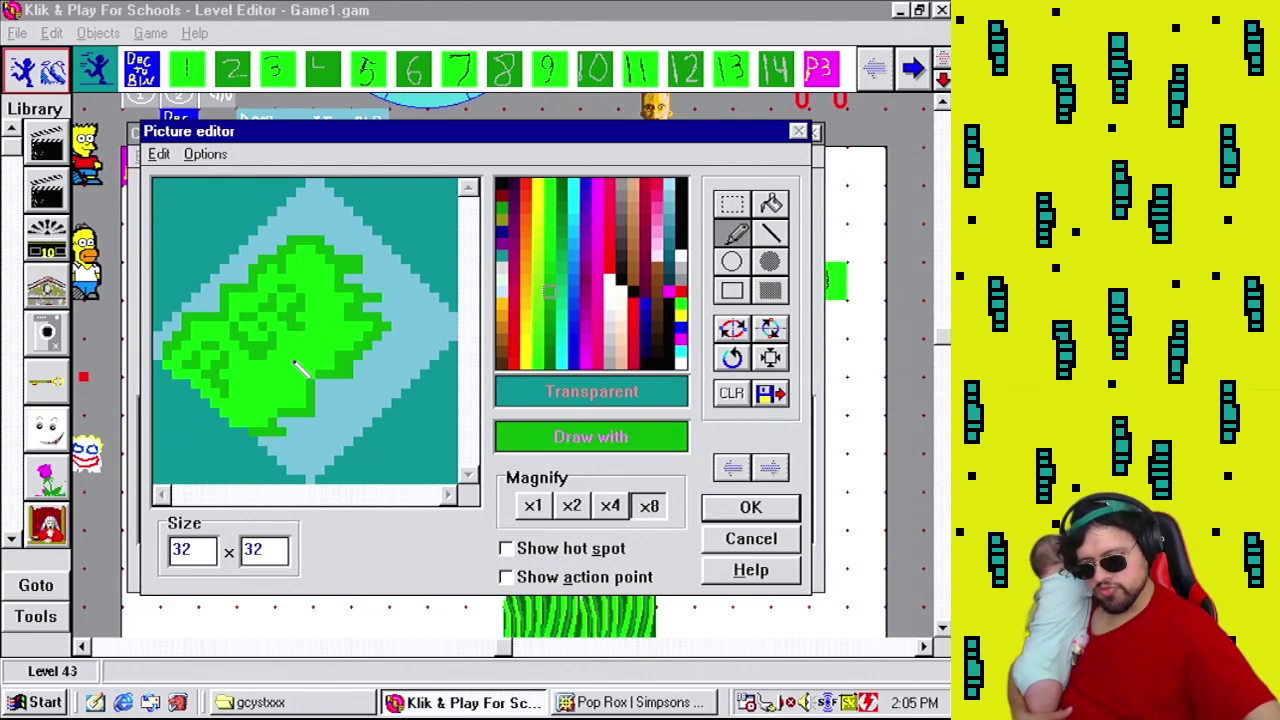
right_click(296, 367)
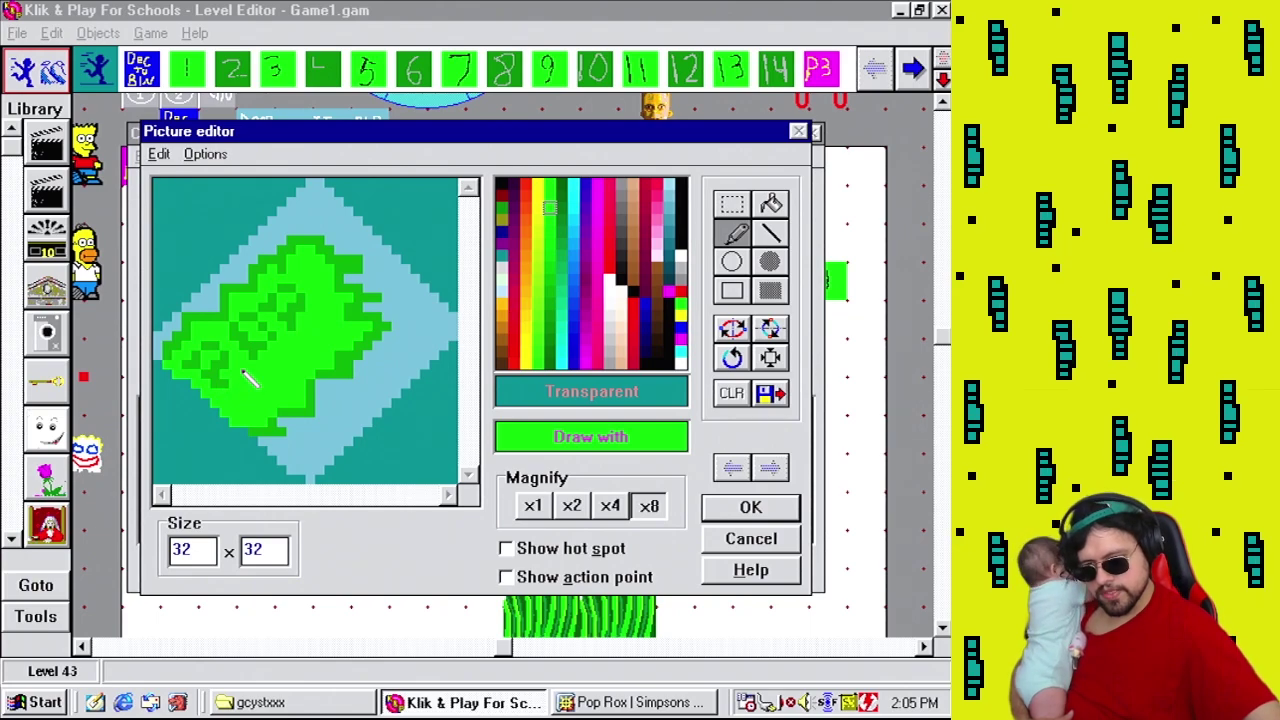
Rework the second P into a narrower letter closer to the O, using medium green and bright green pixels.
right_click(308, 310)
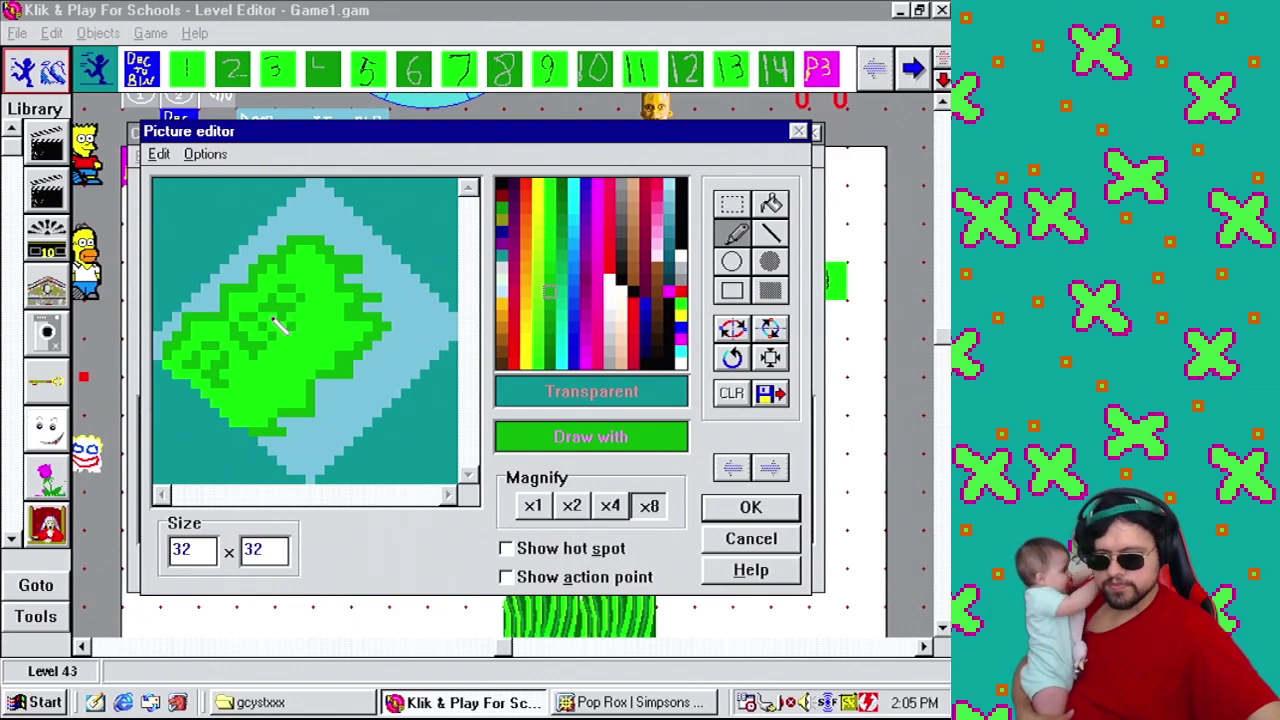
right_click(280, 315)
right_click(297, 300)
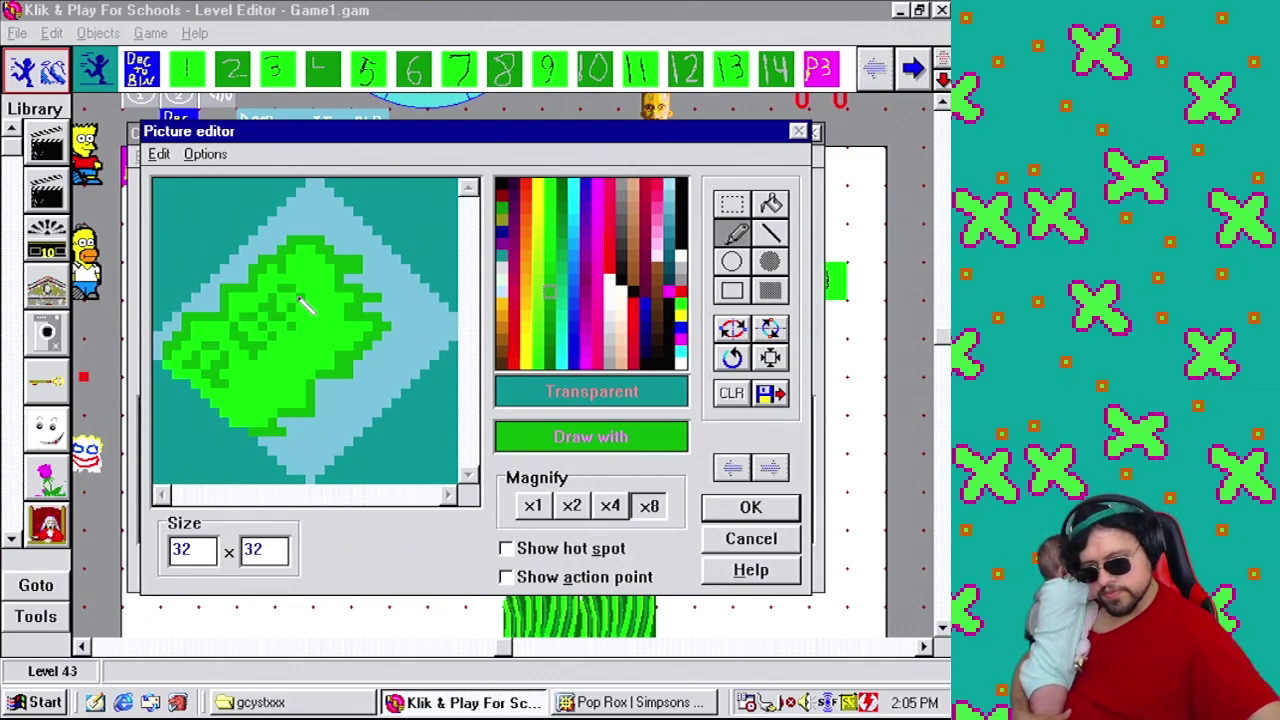
right_click(294, 290)
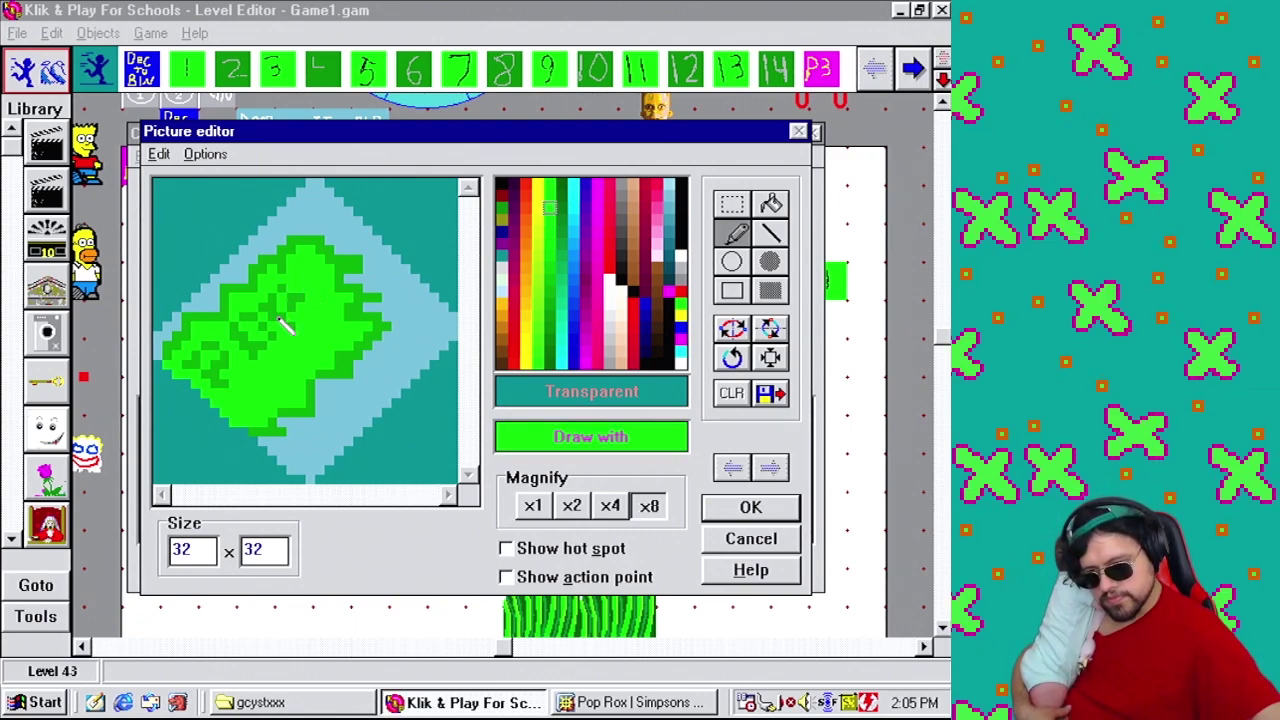
right_click(290, 294)
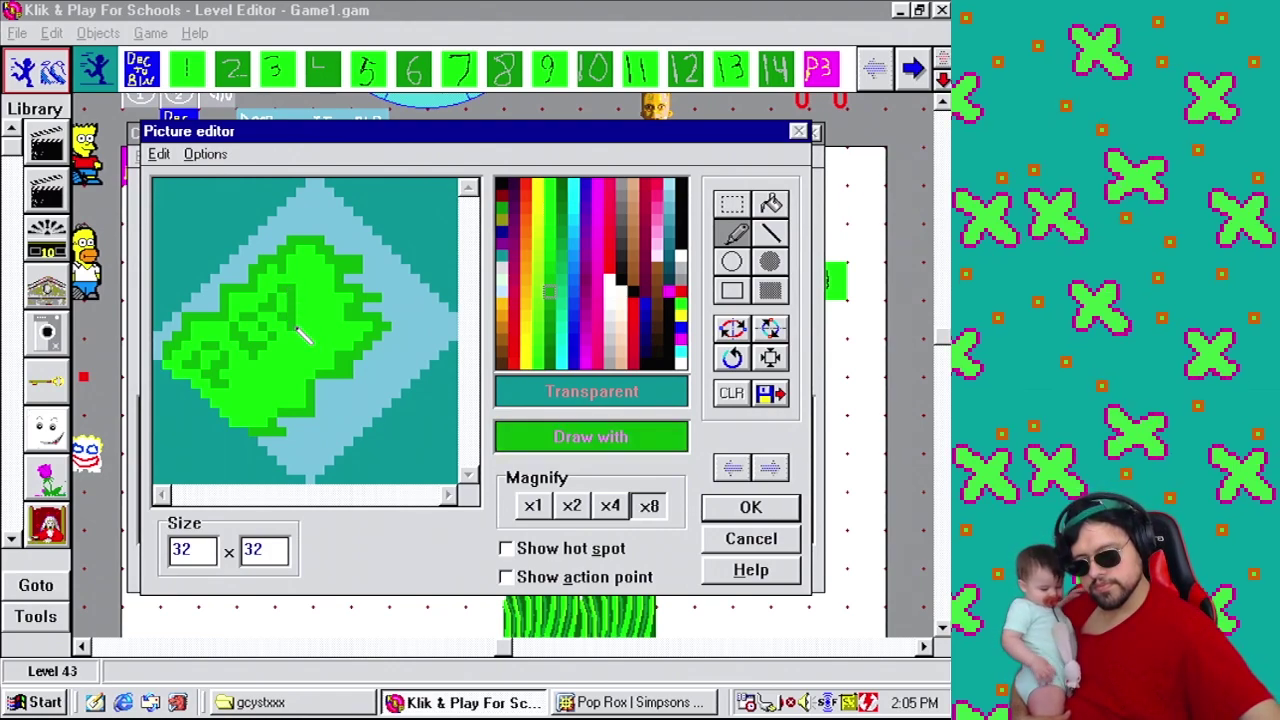
right_click(298, 322)
right_click(297, 340)
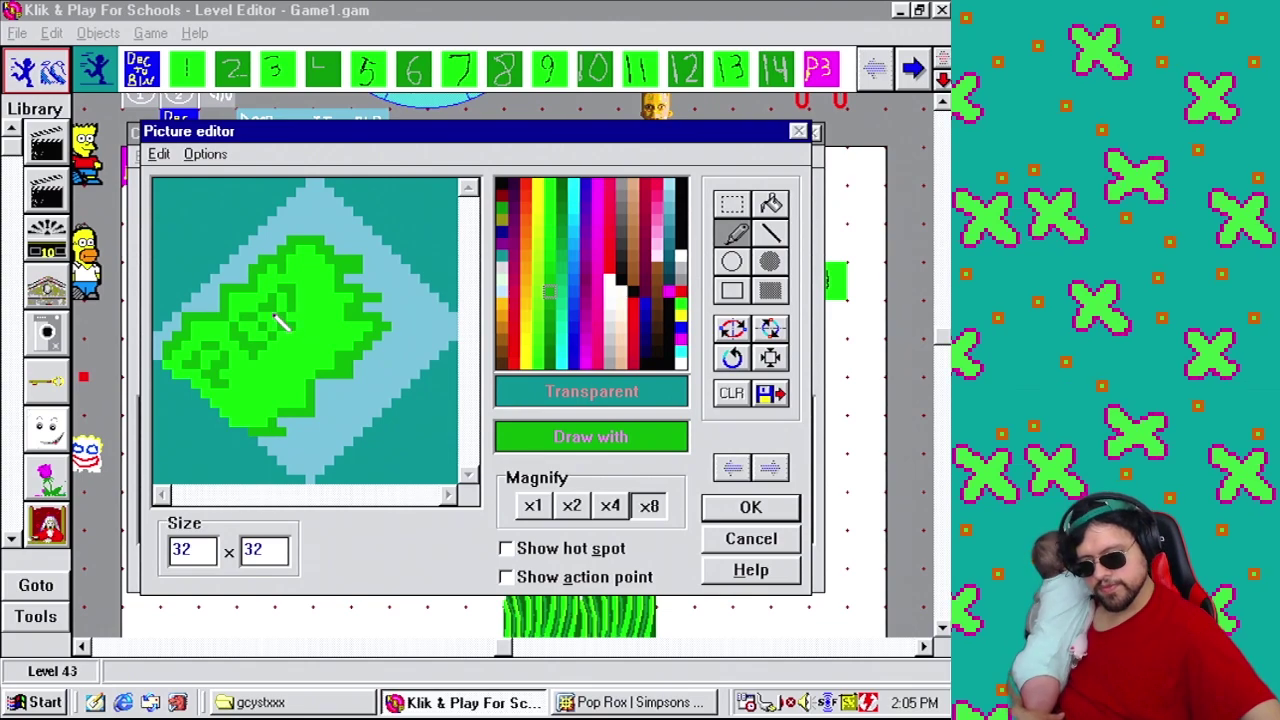
right_click(320, 322)
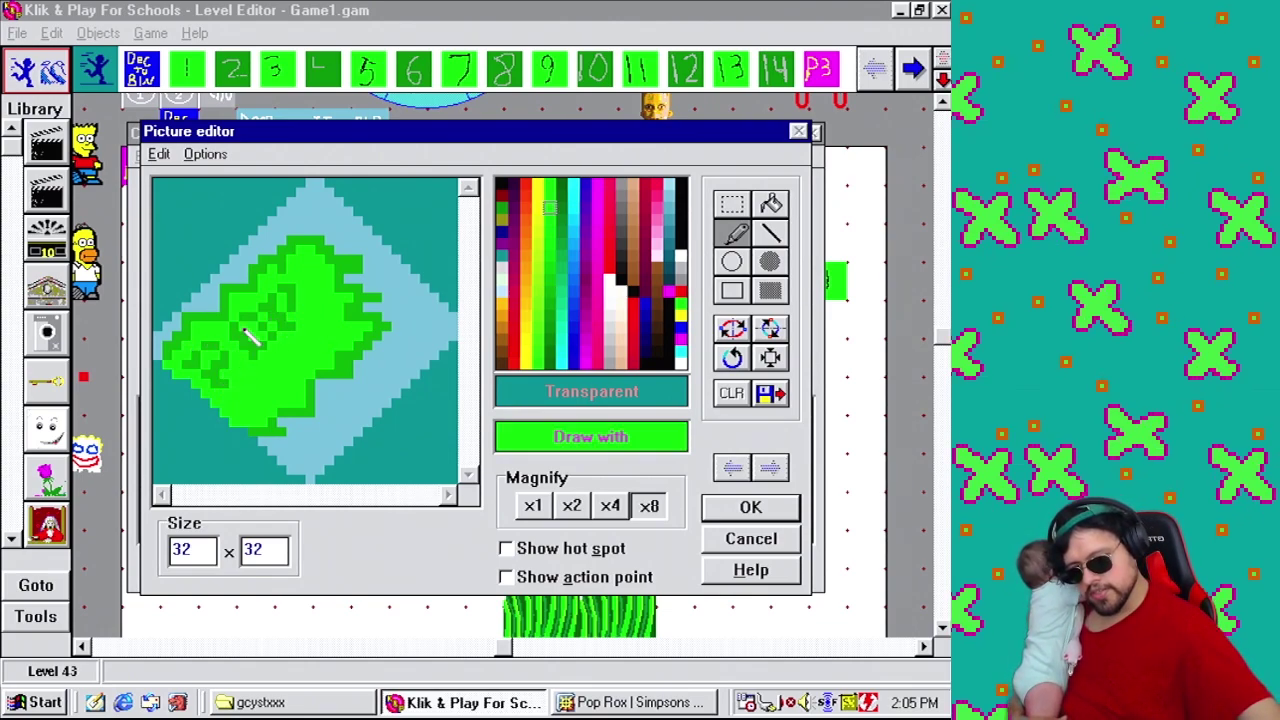
Move the block holding the O and second P one pixel left and down, and fill the gaps with matching greens.
click(739, 204)
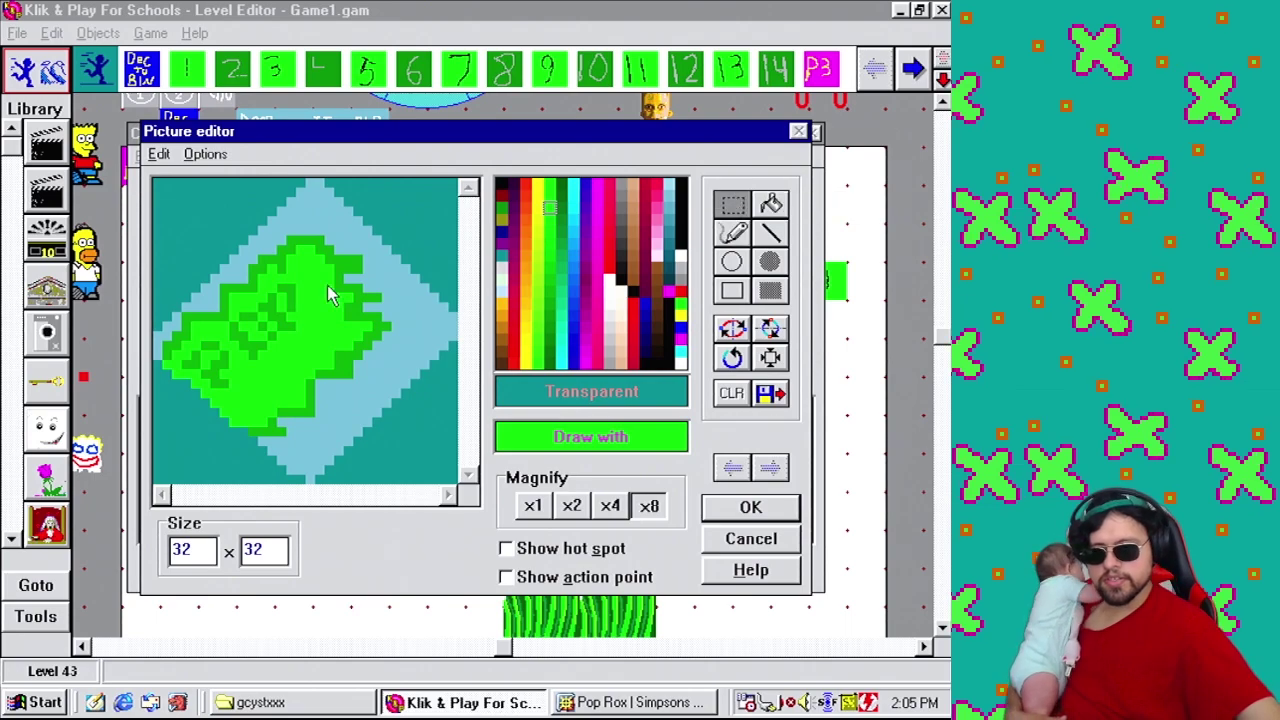
drag(230, 292, 271, 345)
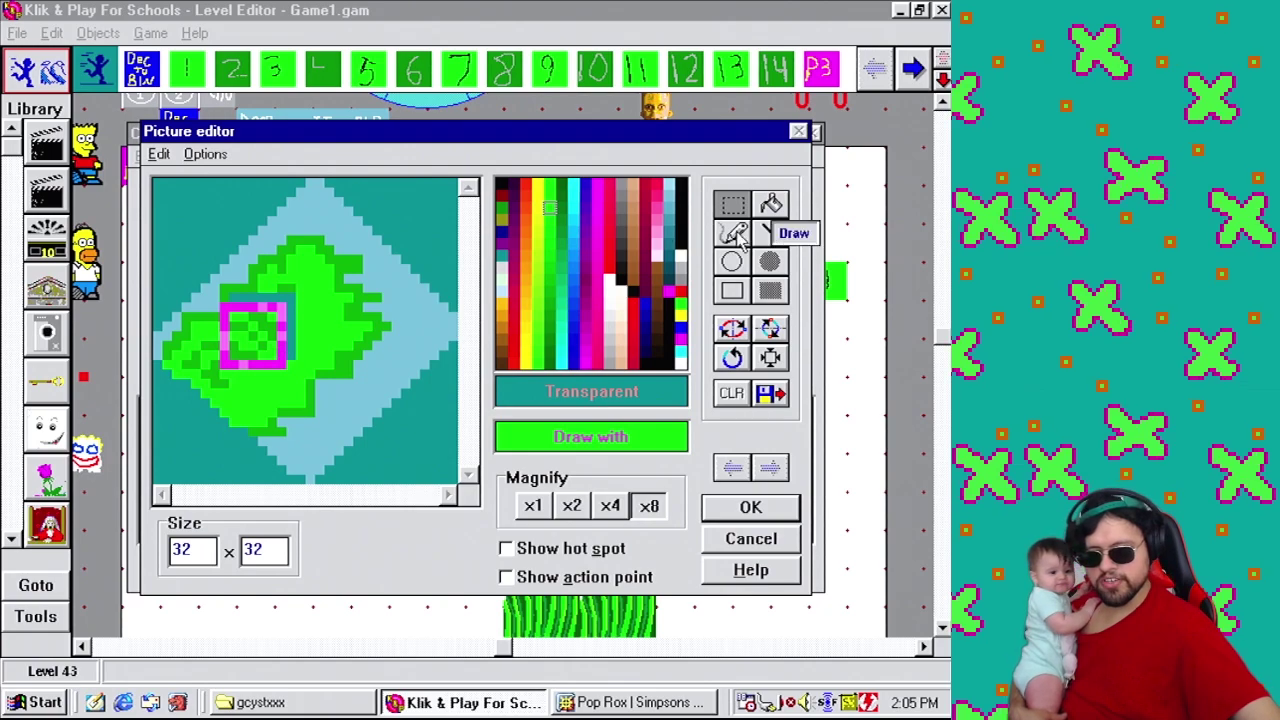
click(734, 232)
right_click(282, 294)
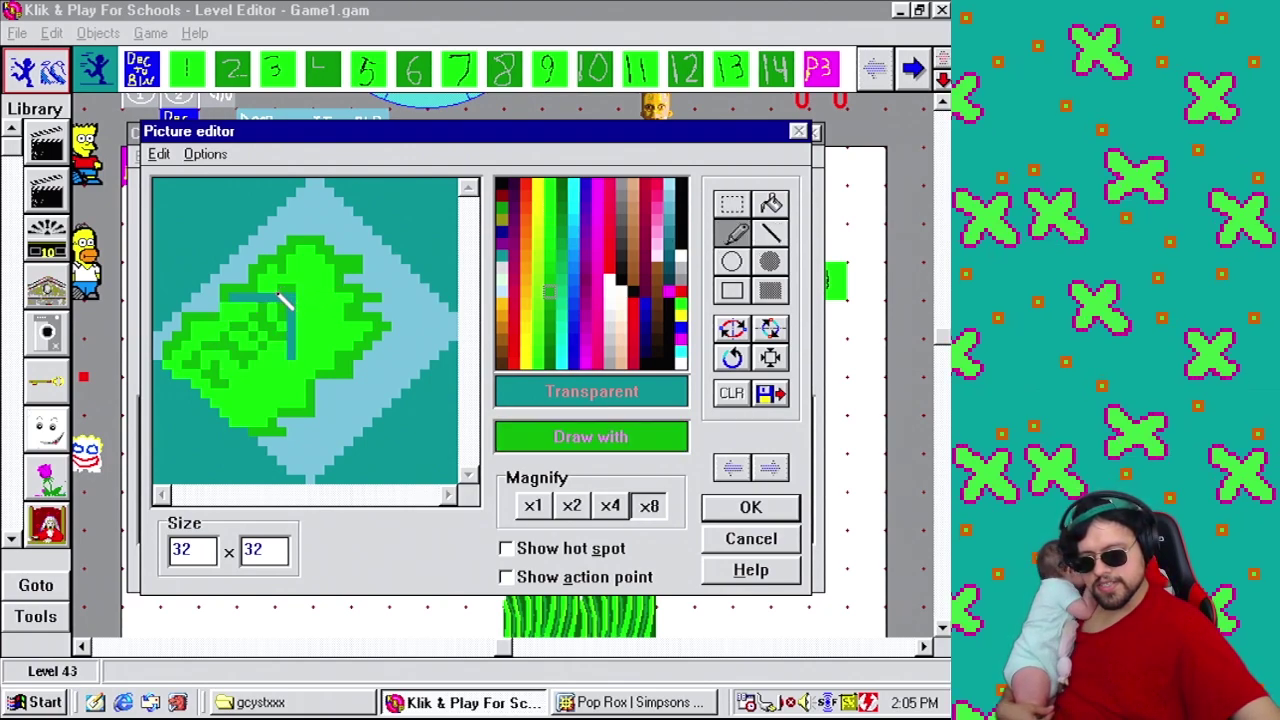
right_click(322, 292)
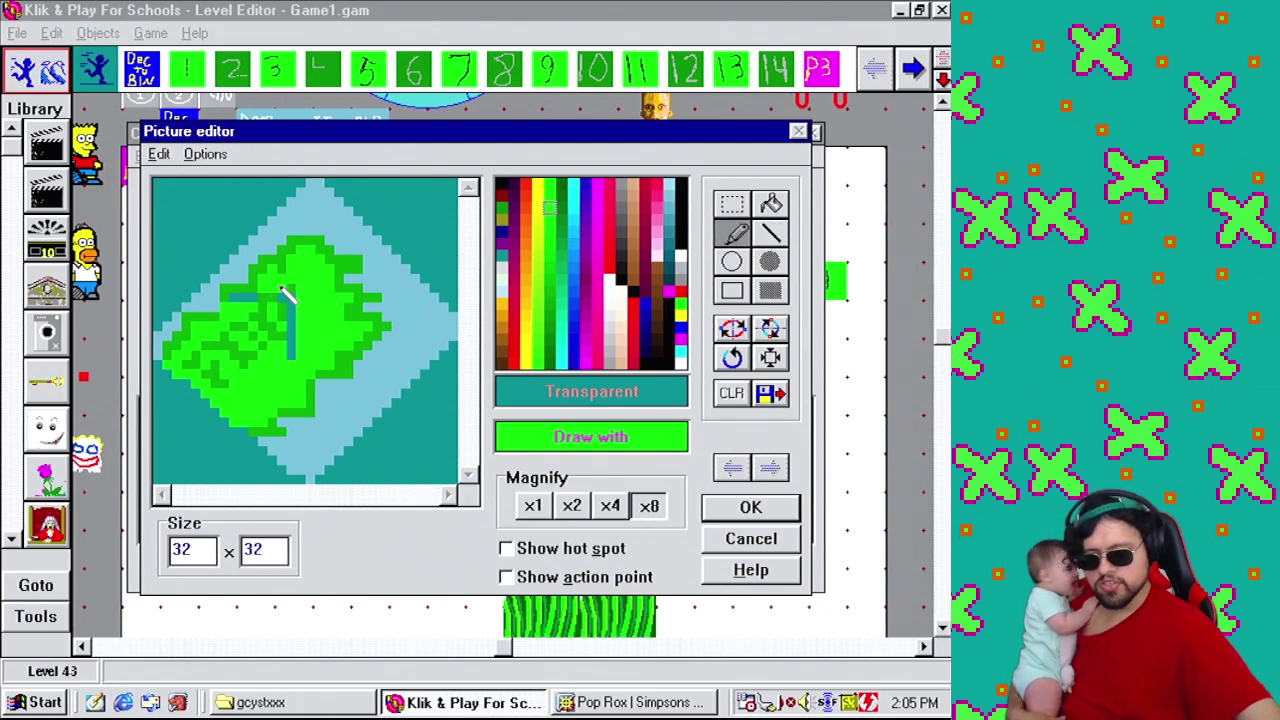
drag(293, 303, 298, 360)
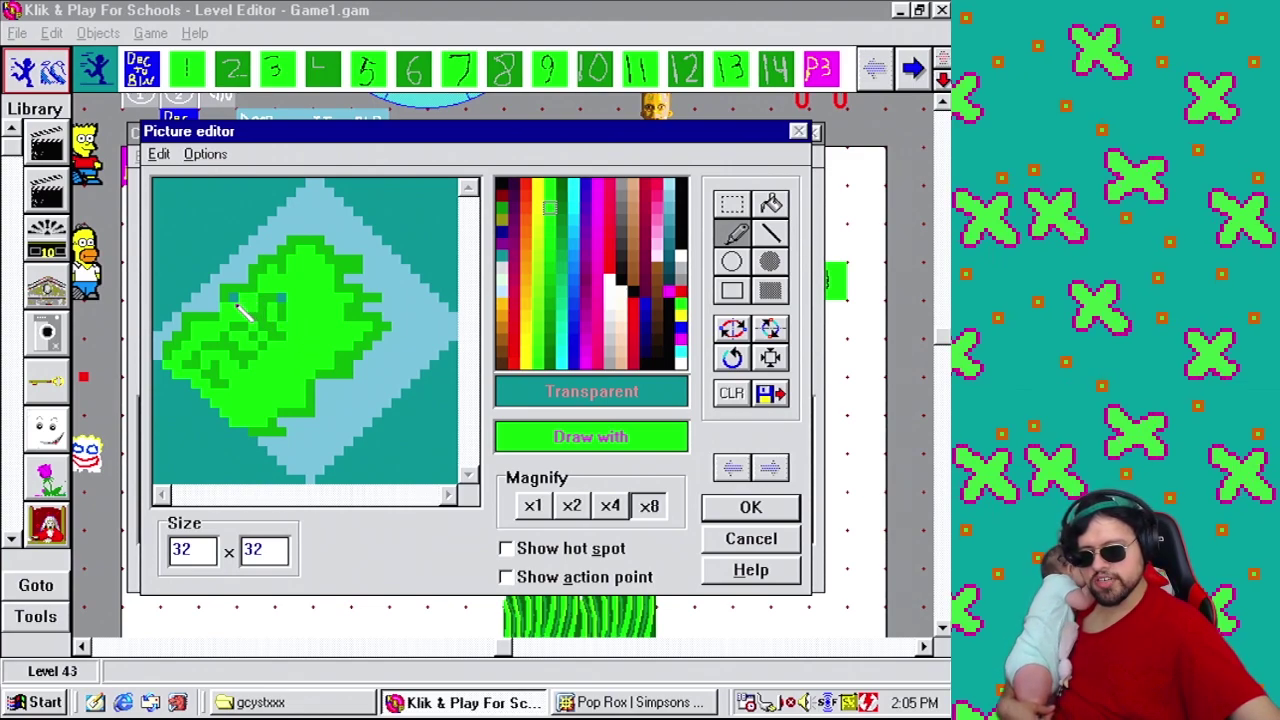
right_click(228, 300)
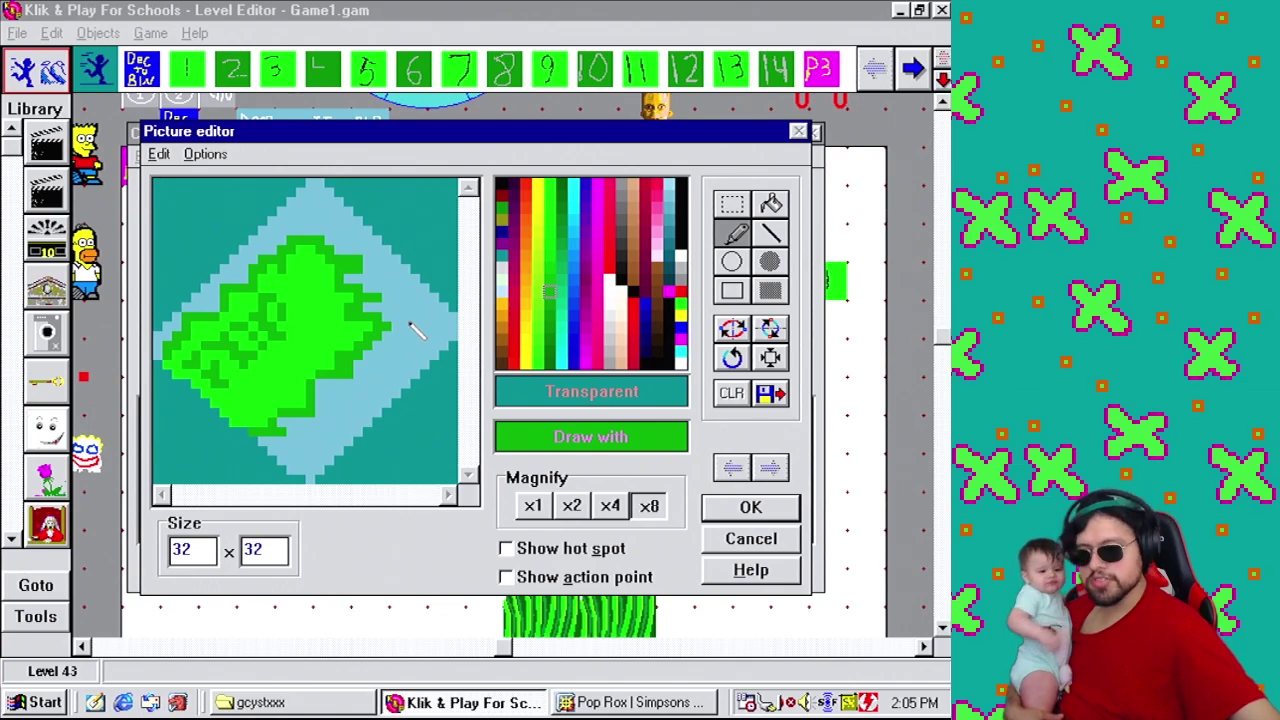
Reshape the first P of POP near the packet's left corner by alternating bright green and medium green pixels.
right_click(232, 357)
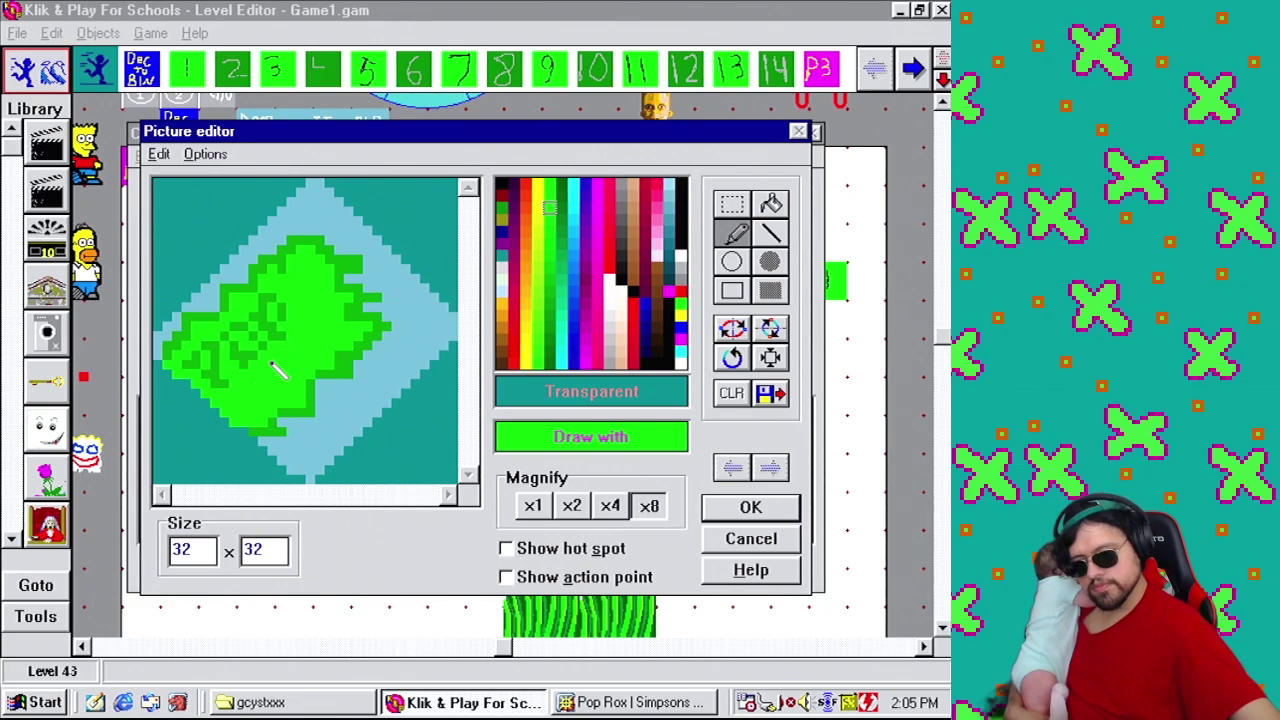
right_click(218, 373)
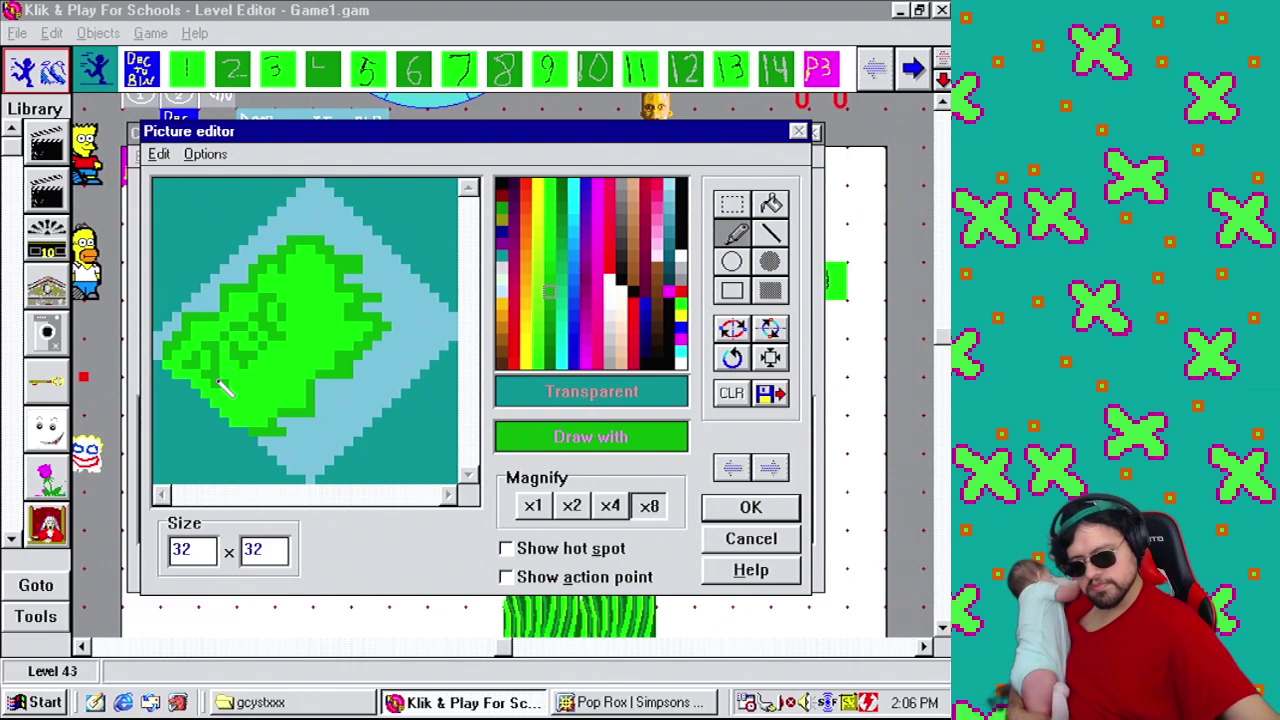
right_click(229, 371)
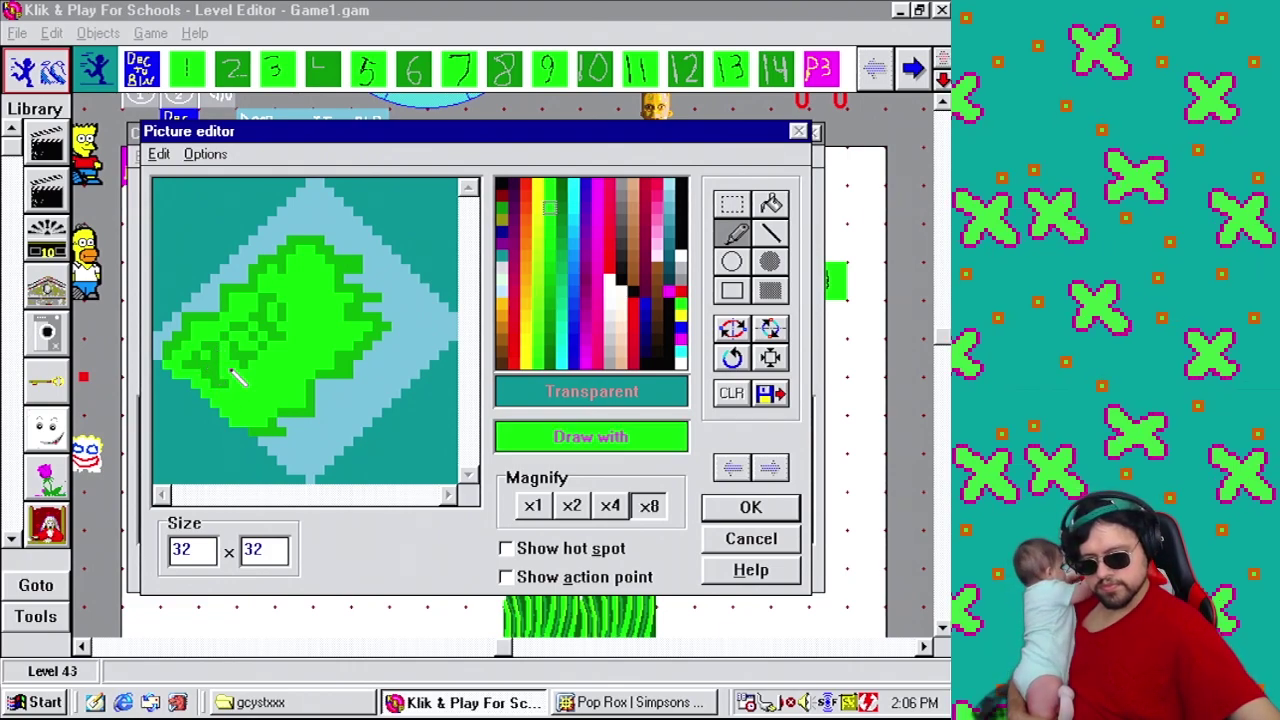
right_click(206, 372)
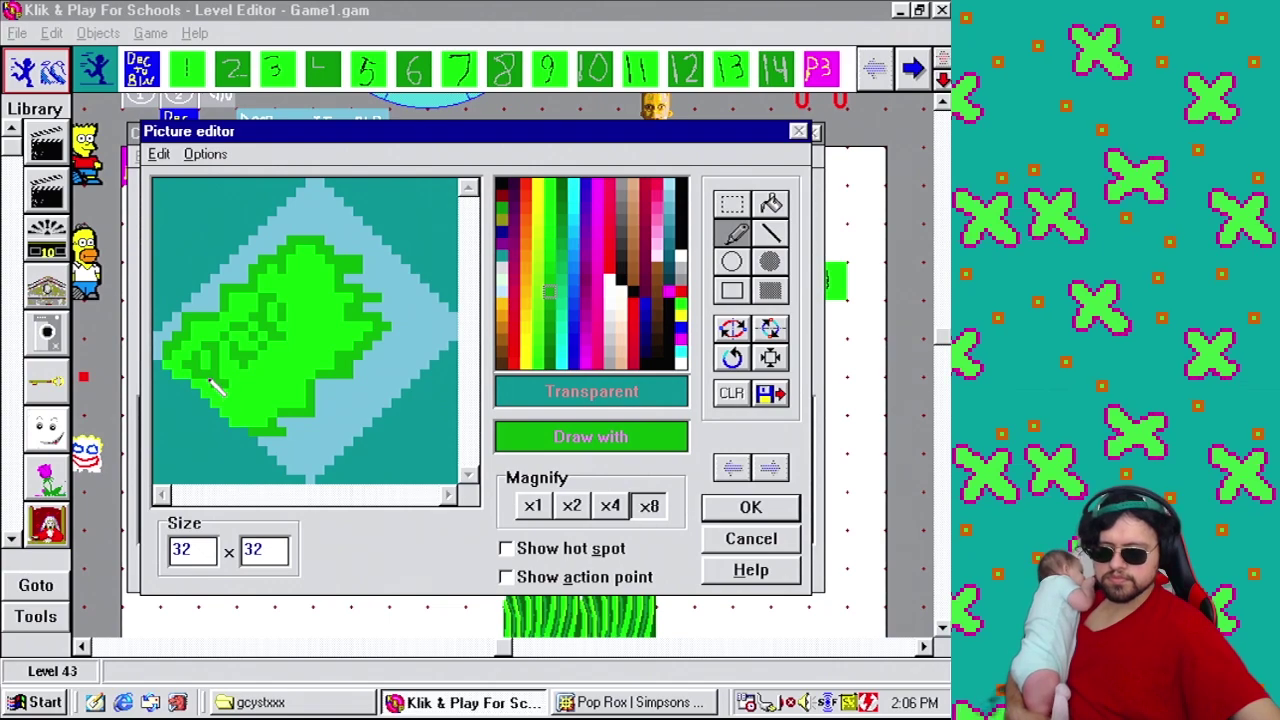
right_click(224, 388)
right_click(239, 379)
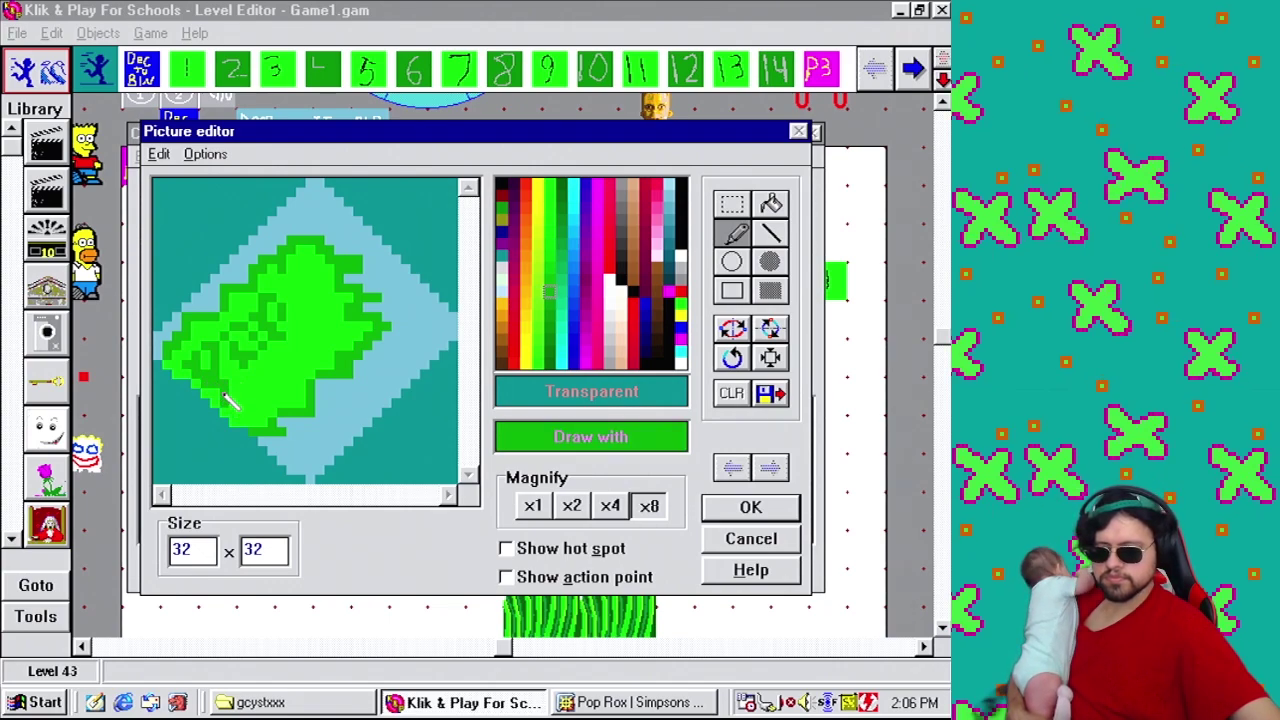
right_click(244, 396)
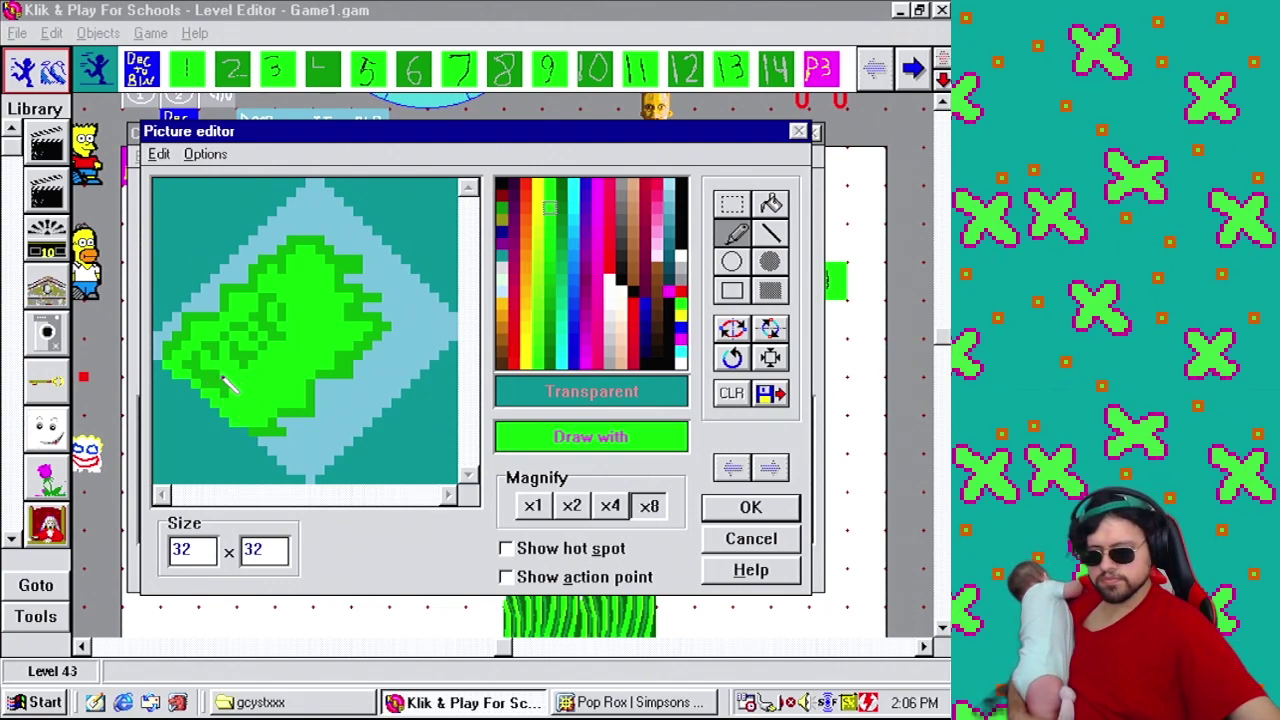
right_click(222, 390)
right_click(234, 395)
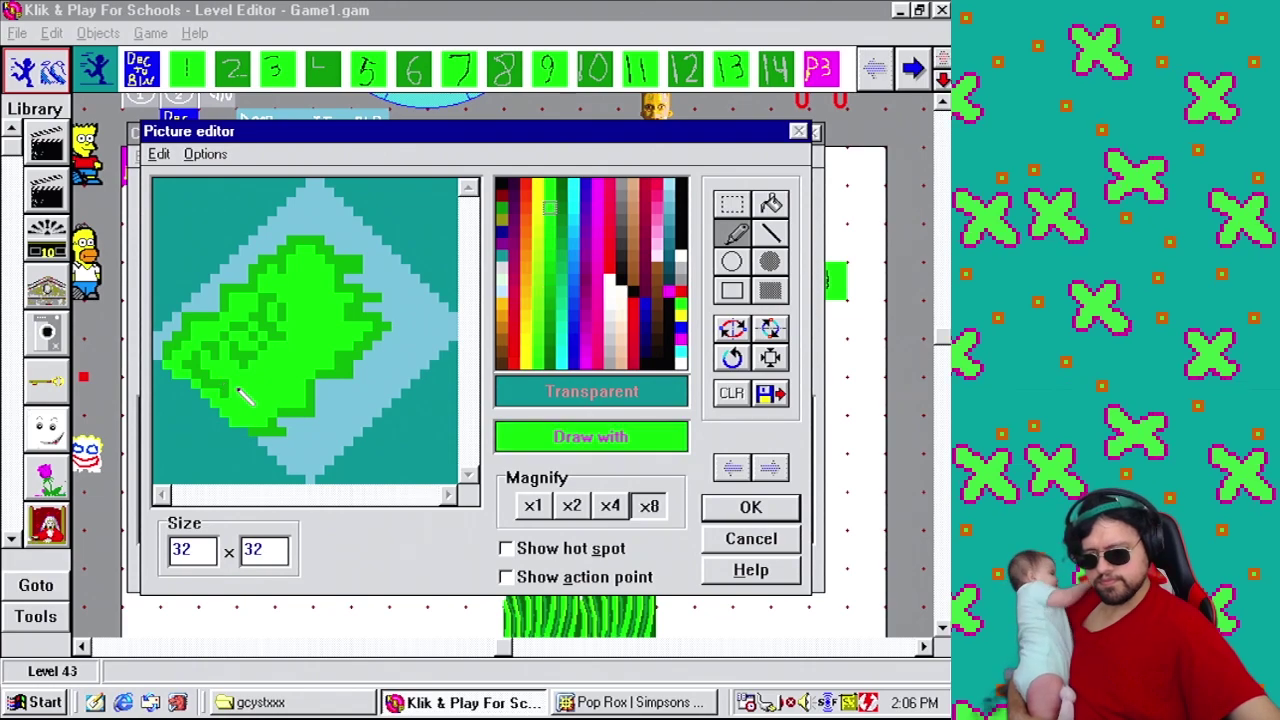
right_click(218, 384)
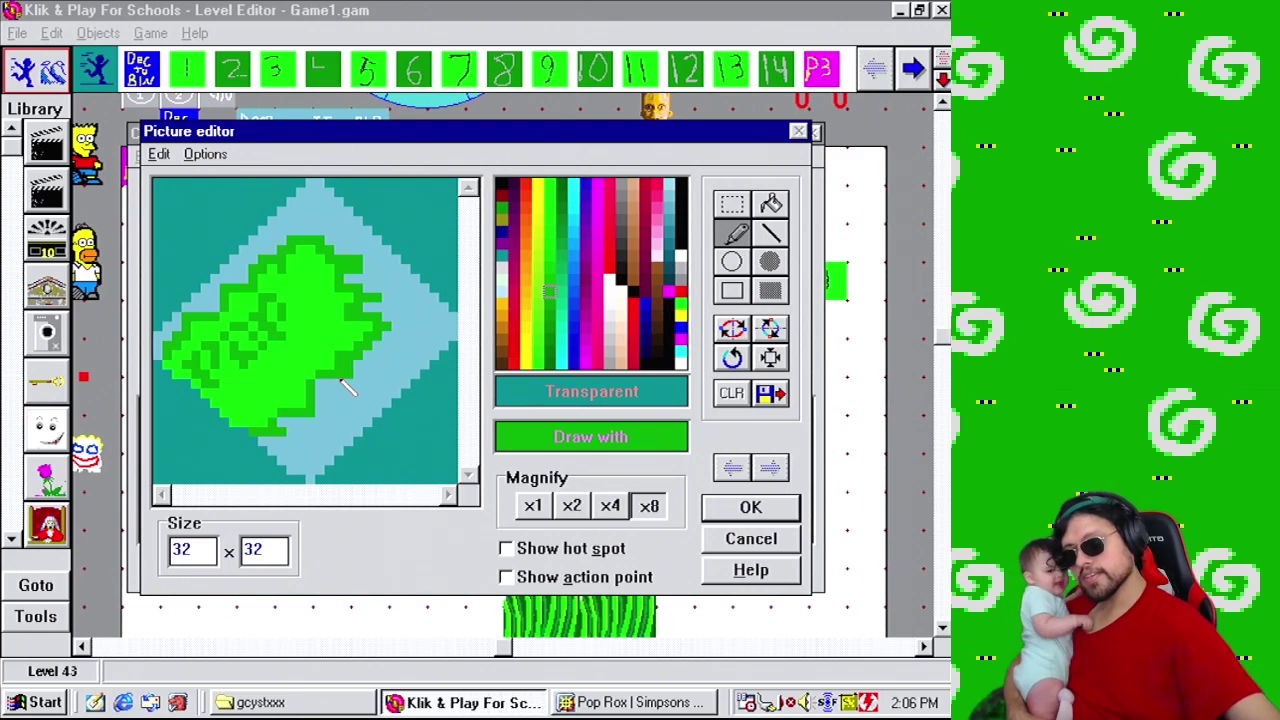
right_click(245, 345)
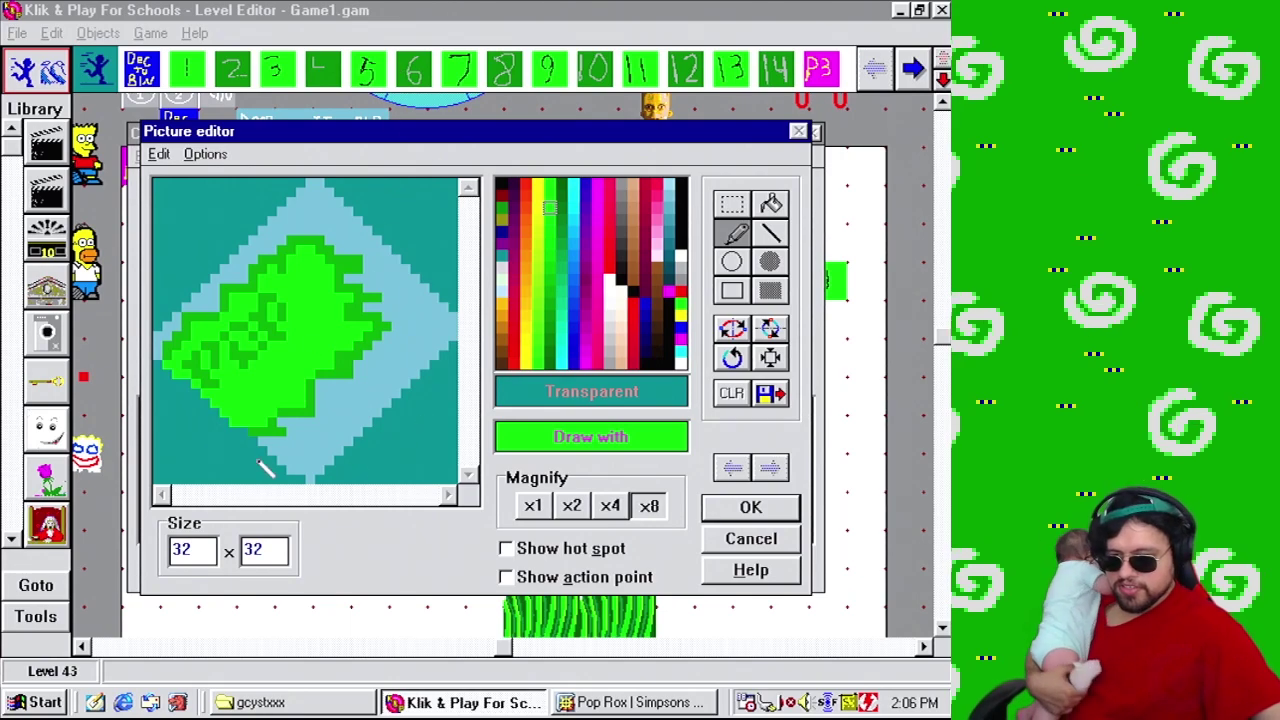
Check the Pop Rox reference photo in the browser and sketch the R of ROX below POP in medium green.
click(630, 702)
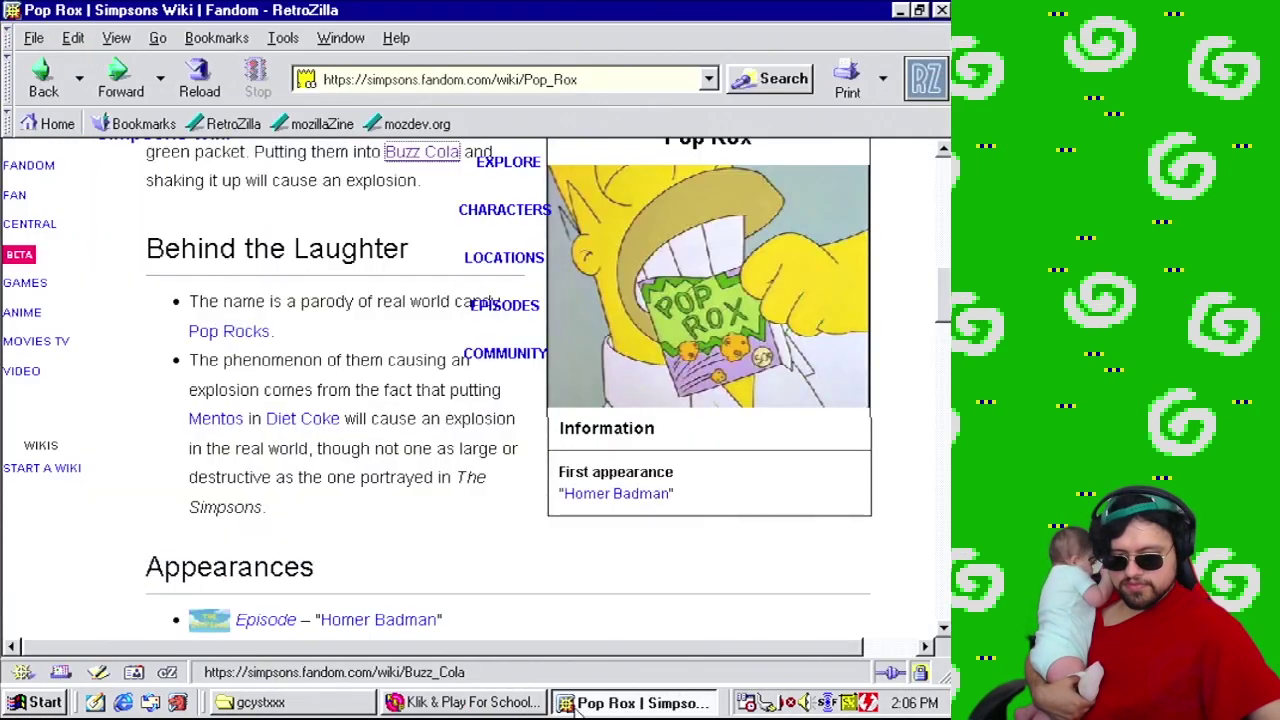
click(519, 703)
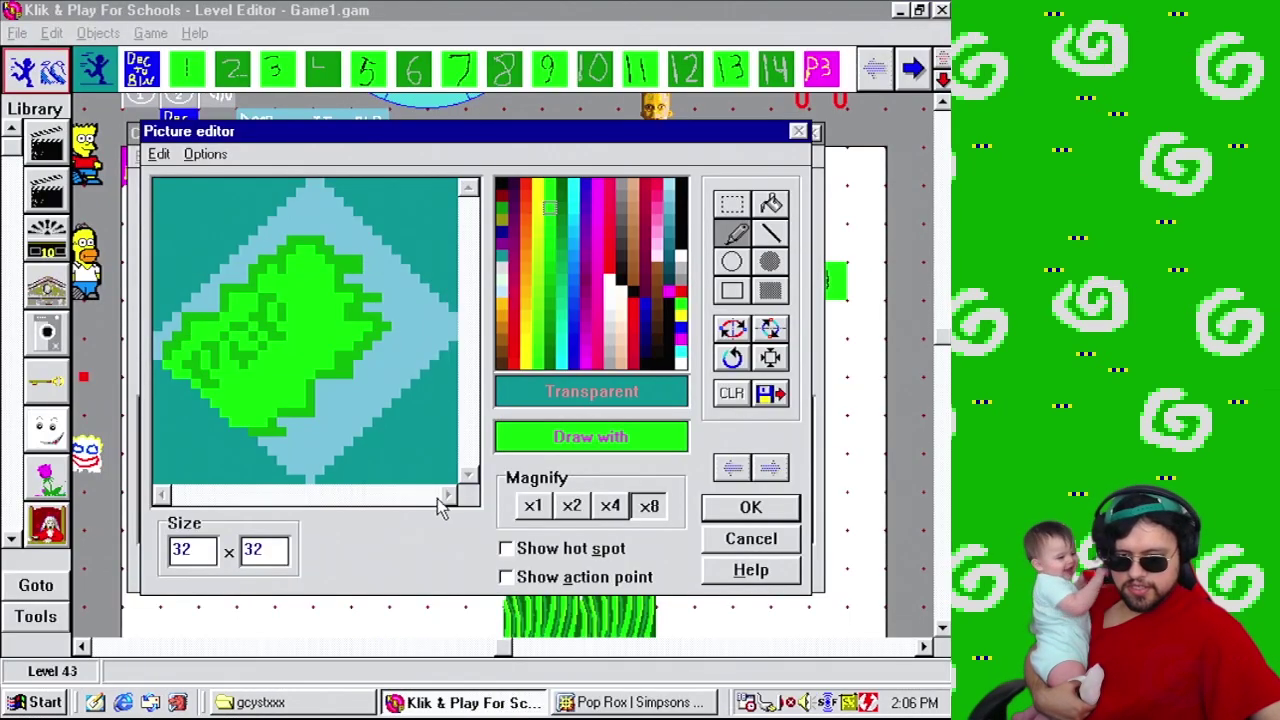
right_click(230, 406)
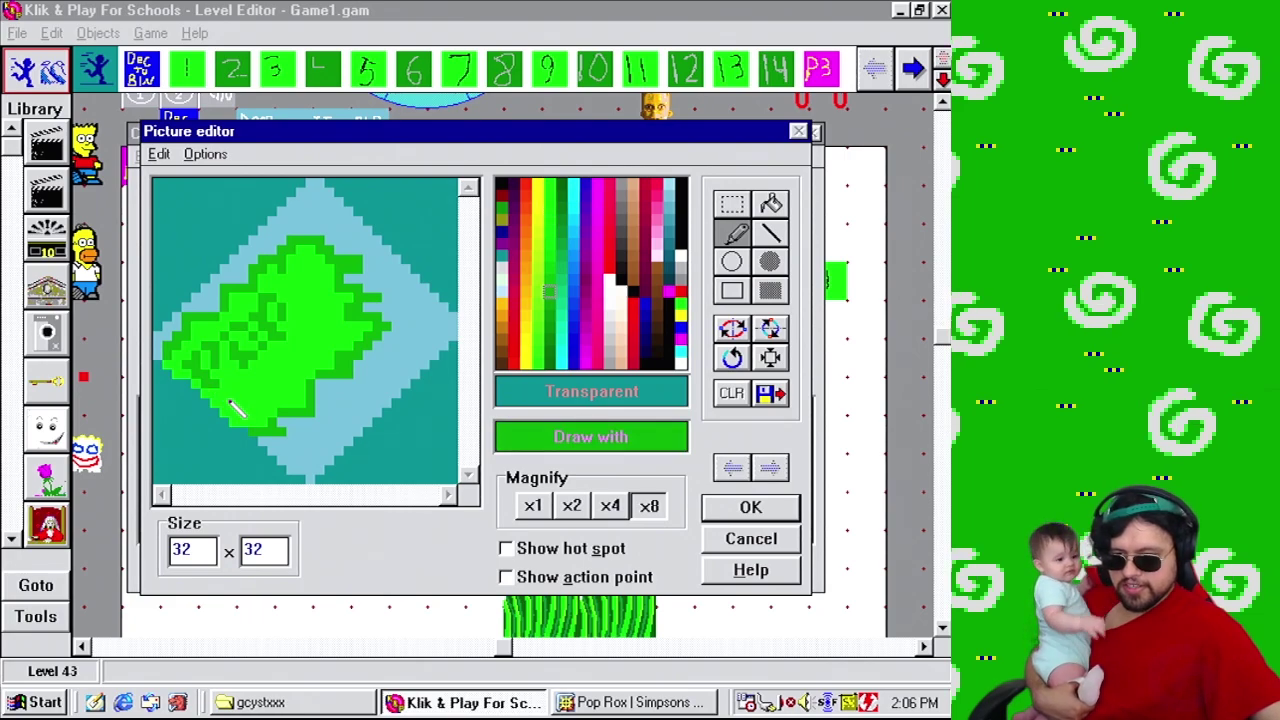
mouse_move(247, 412)
mouse_down()
mouse_move(232, 396)
mouse_move(266, 412)
mouse_up()
right_click(267, 405)
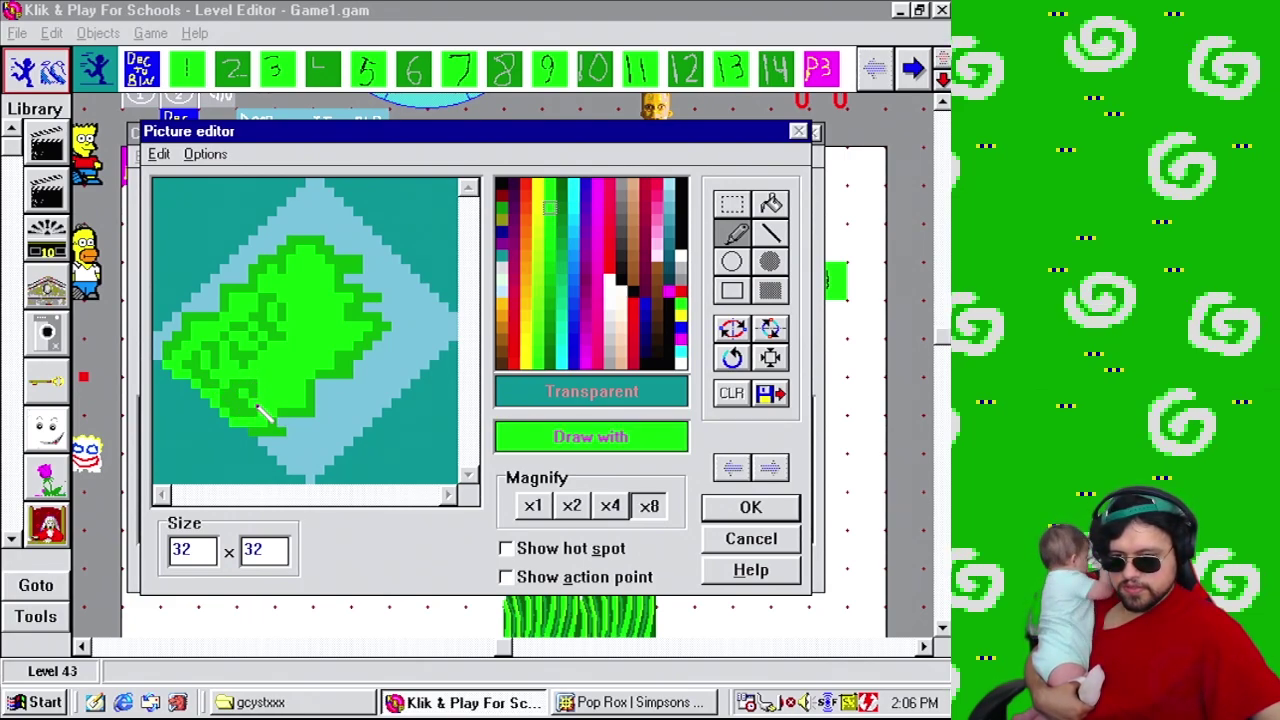
right_click(256, 414)
right_click(253, 416)
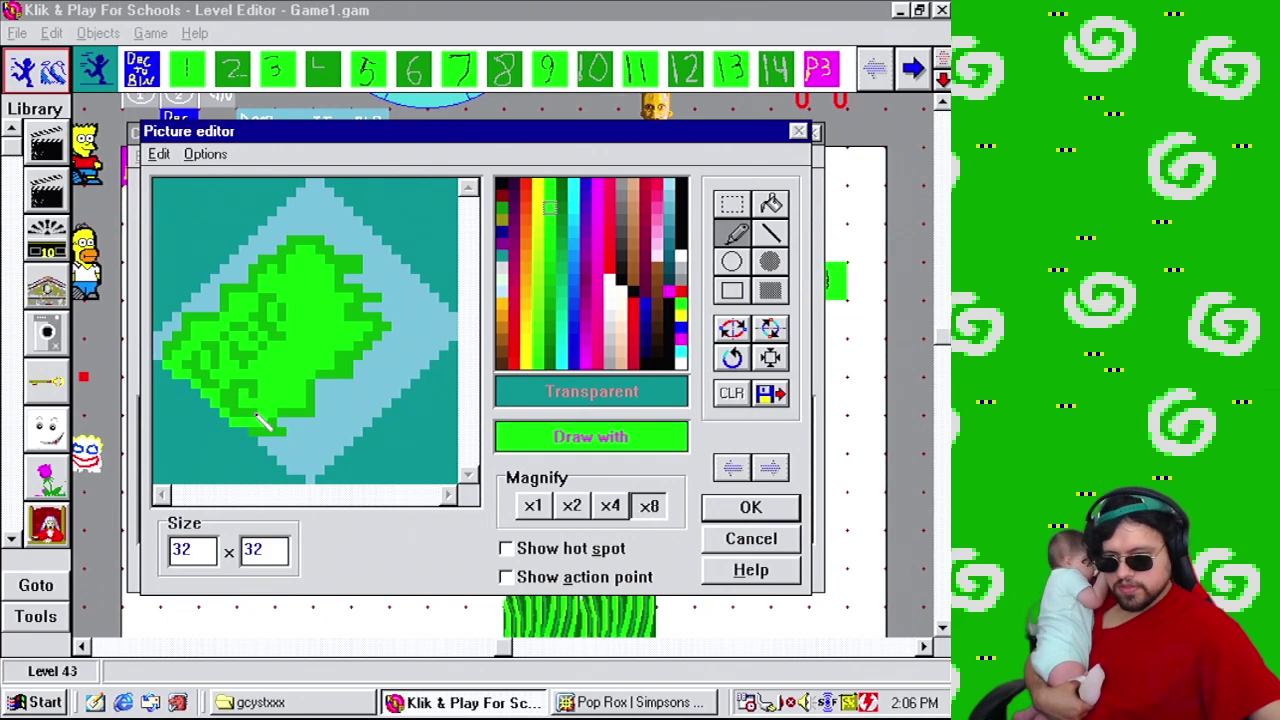
Refine the R's loop and legs by alternating bright green and medium green pixels.
right_click(256, 420)
right_click(246, 409)
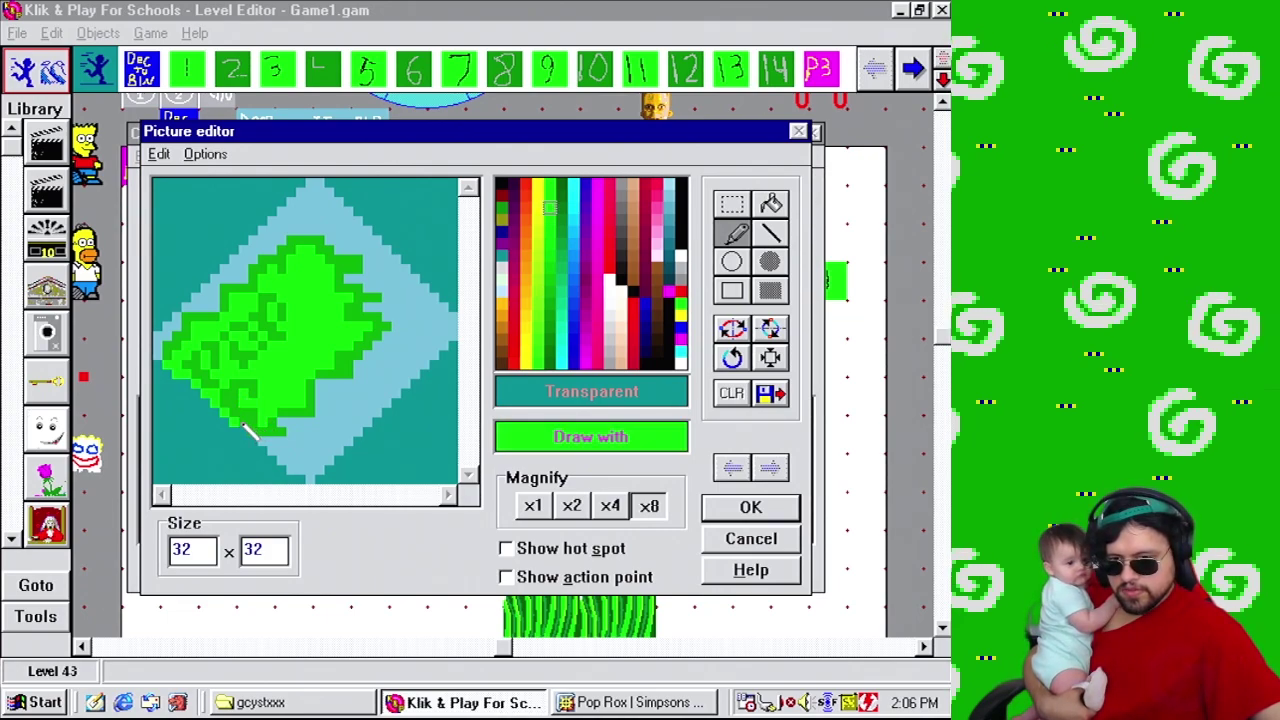
right_click(240, 412)
right_click(245, 406)
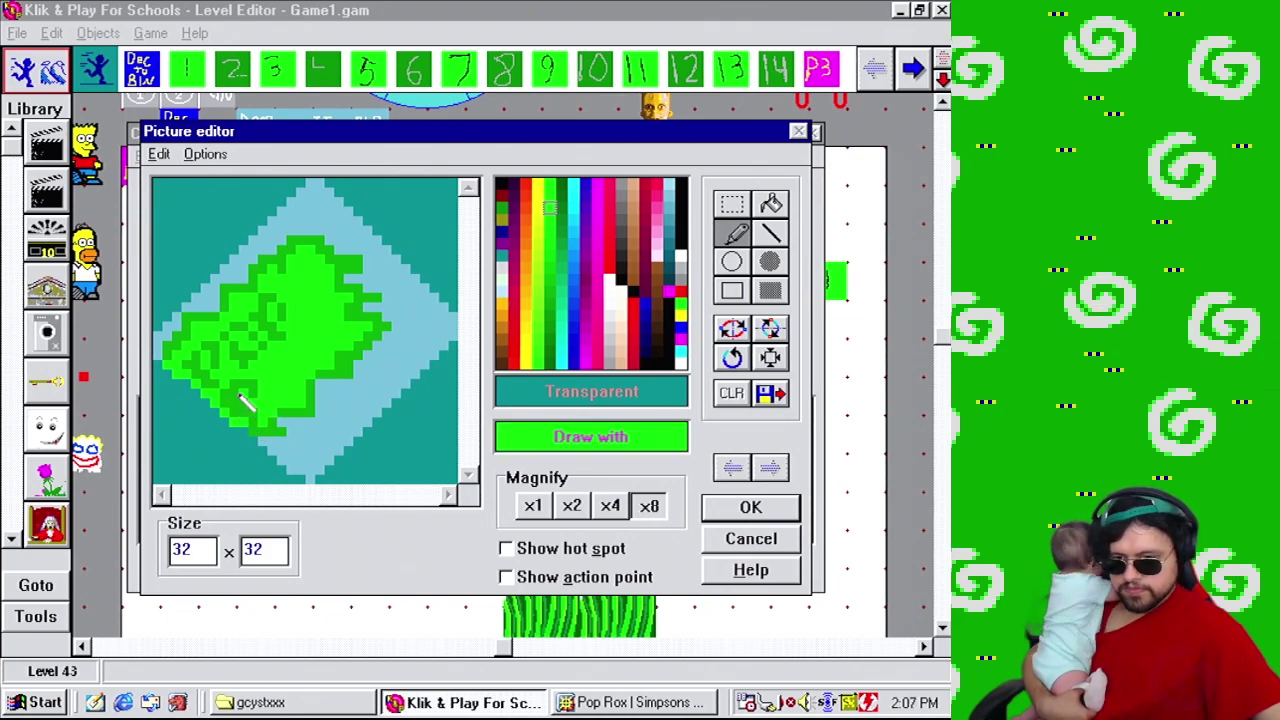
right_click(247, 405)
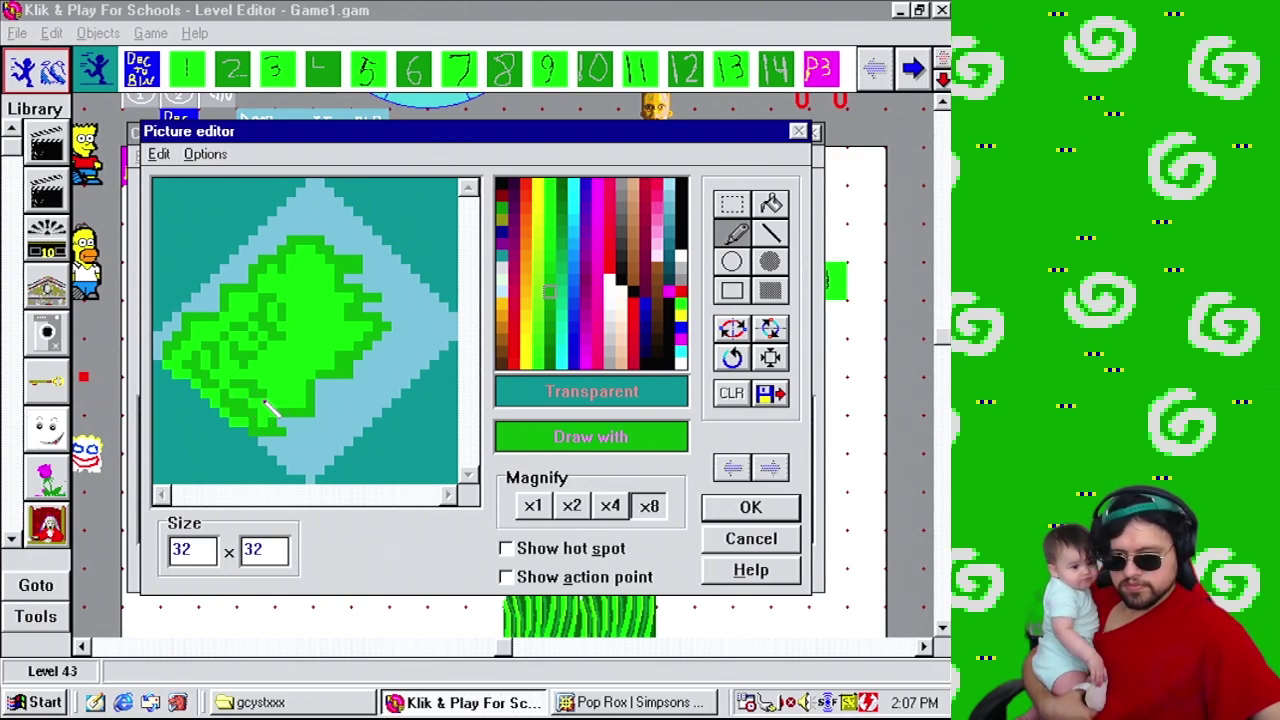
right_click(271, 396)
right_click(262, 409)
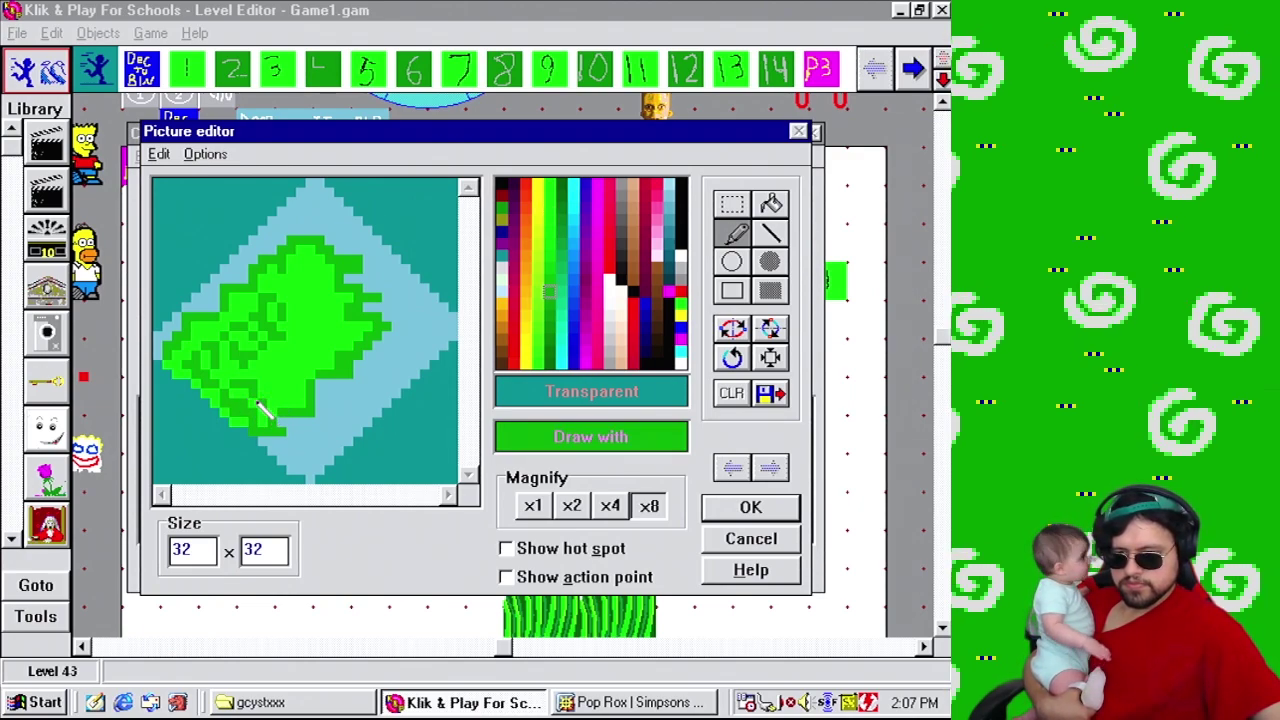
right_click(262, 419)
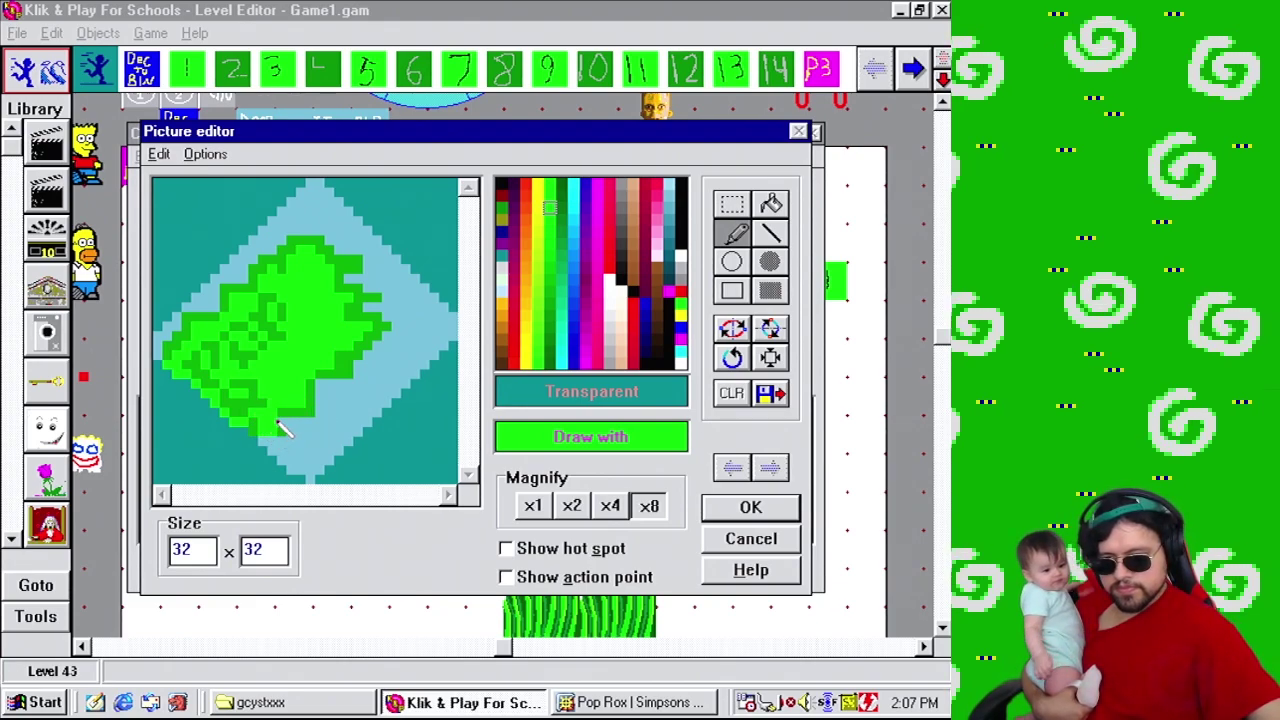
Extend the green label's bottom corner outward with medium green edge pixels and bright green fill around the R.
right_click(293, 432)
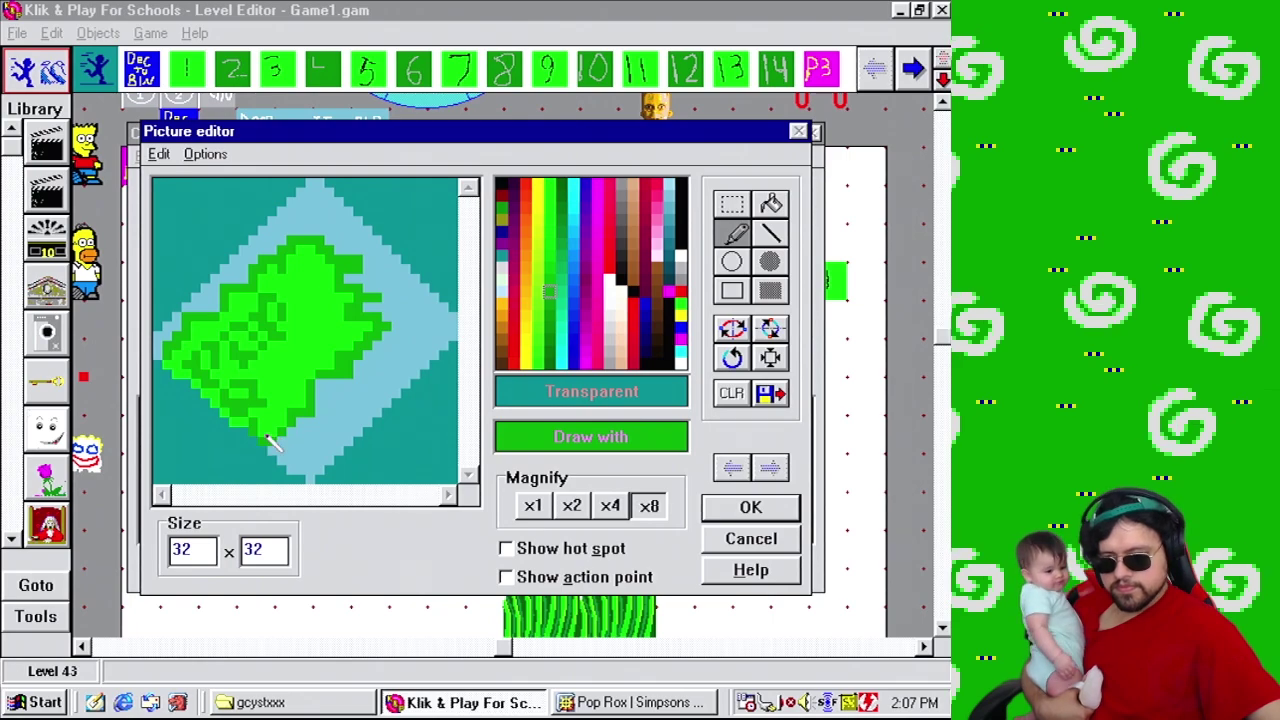
right_click(270, 436)
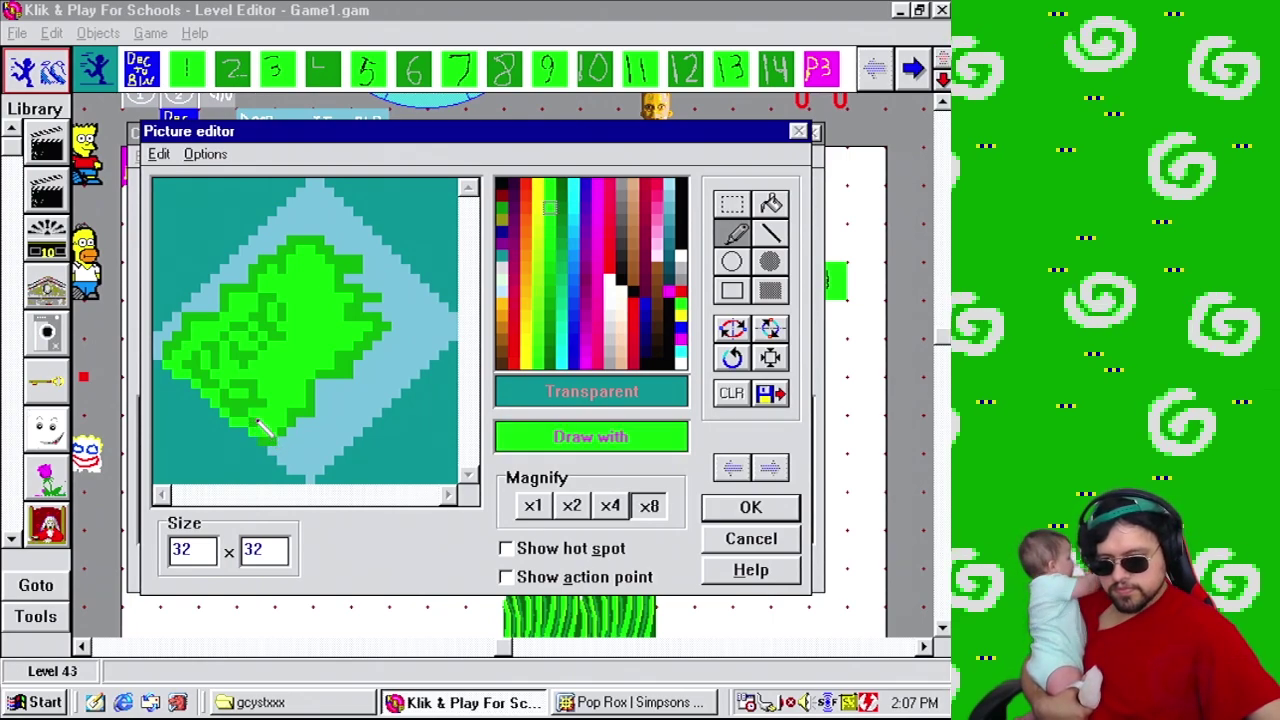
right_click(254, 422)
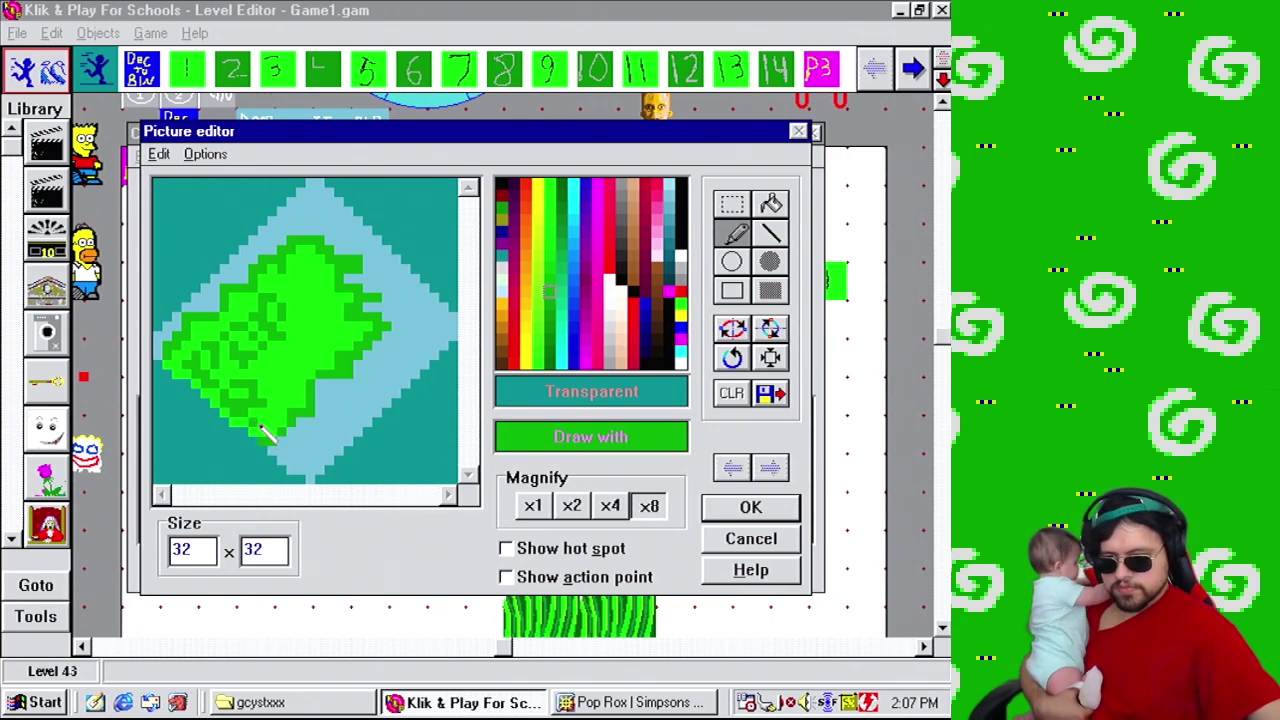
right_click(257, 424)
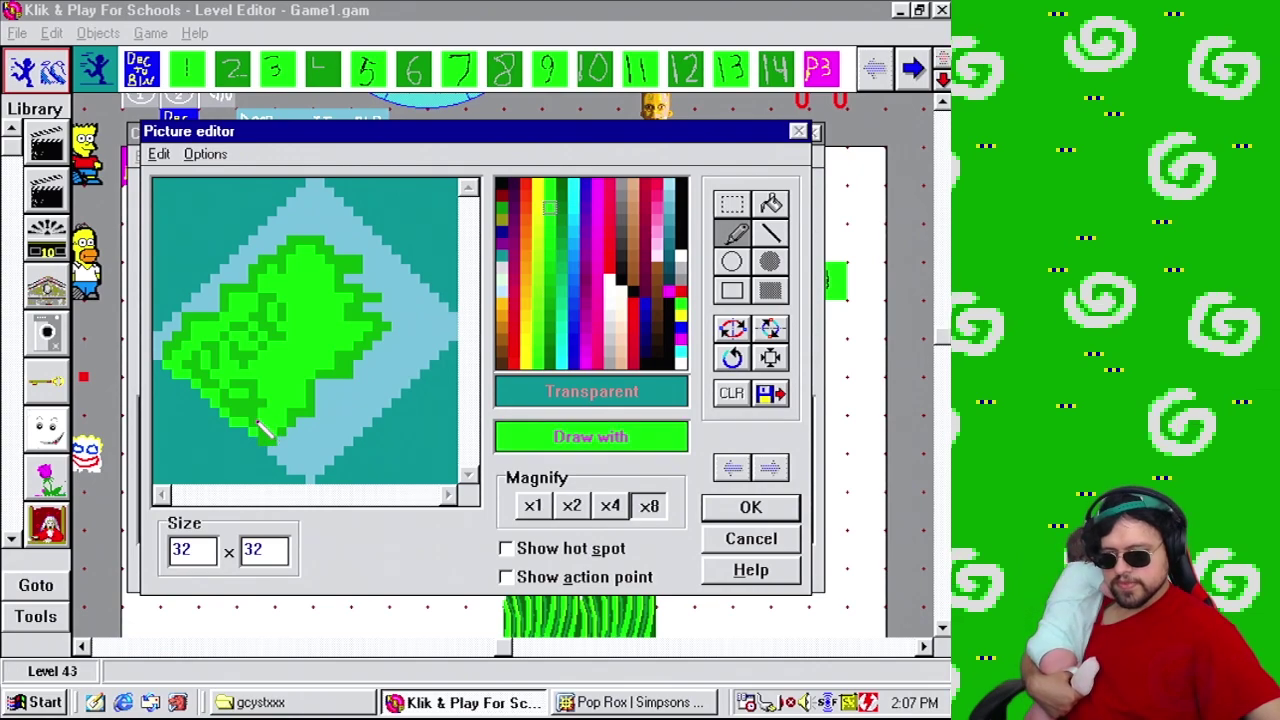
click(262, 442)
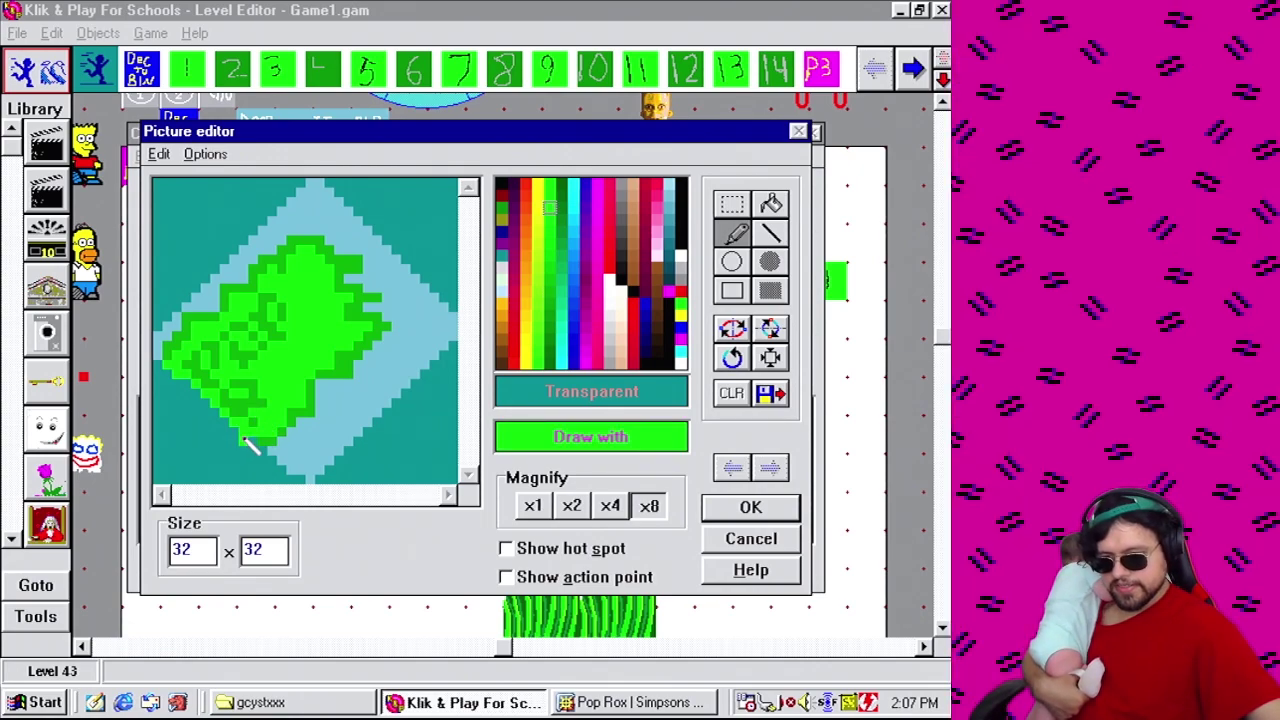
Fill in light blue pixels below the label's bottom corner and touch up the adjoining edge with medium green.
right_click(271, 456)
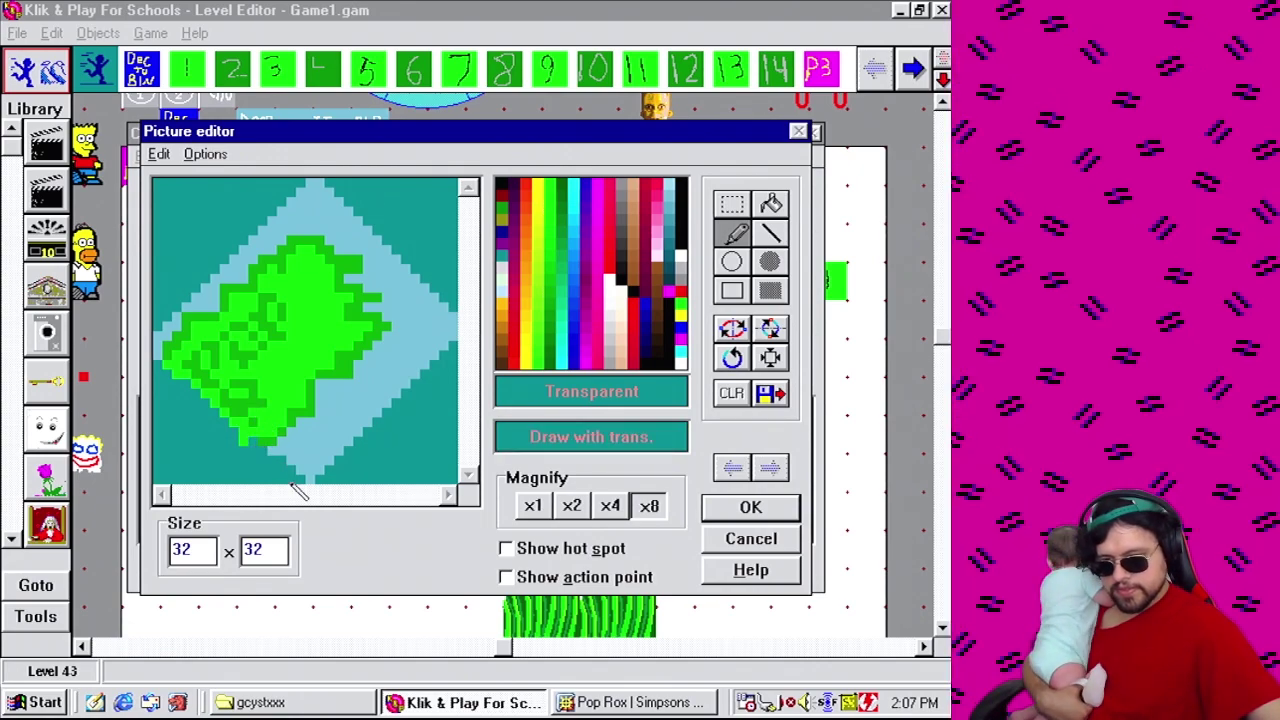
right_click(284, 470)
click(266, 444)
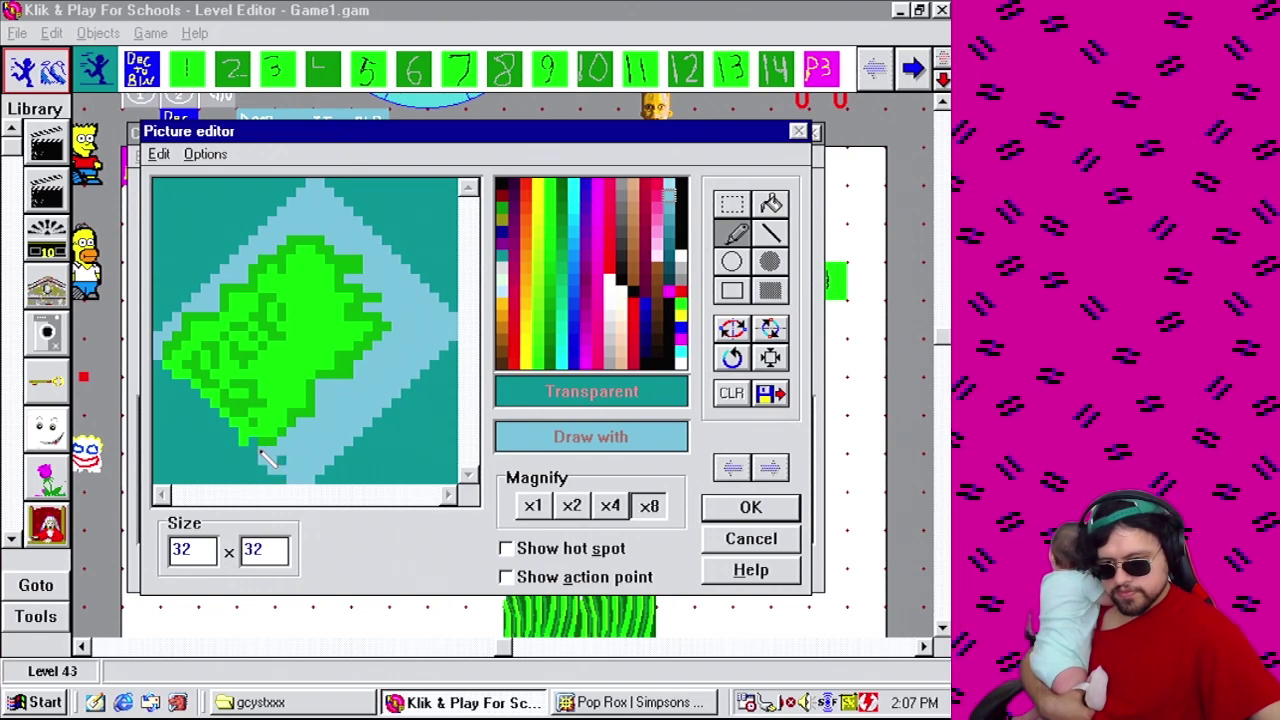
right_click(252, 431)
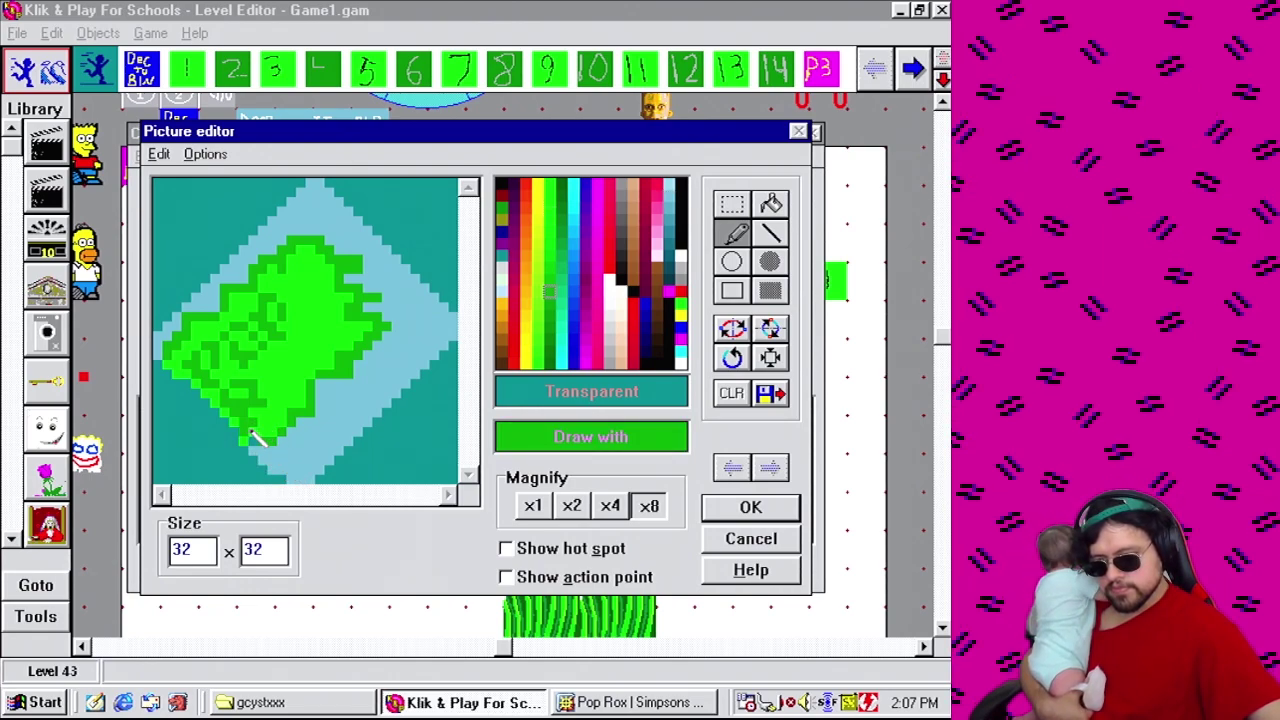
right_click(245, 438)
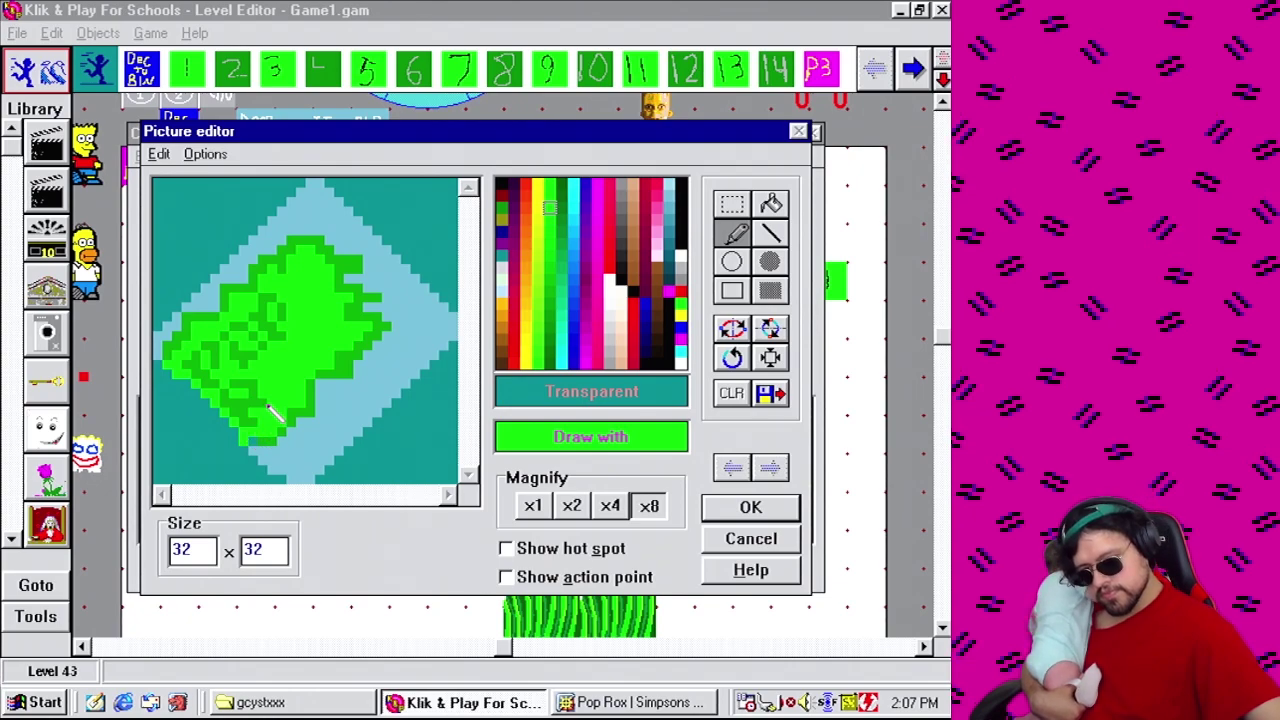
Refine the R of ROX on the green label by alternating medium green and bright green pixels.
right_click(270, 411)
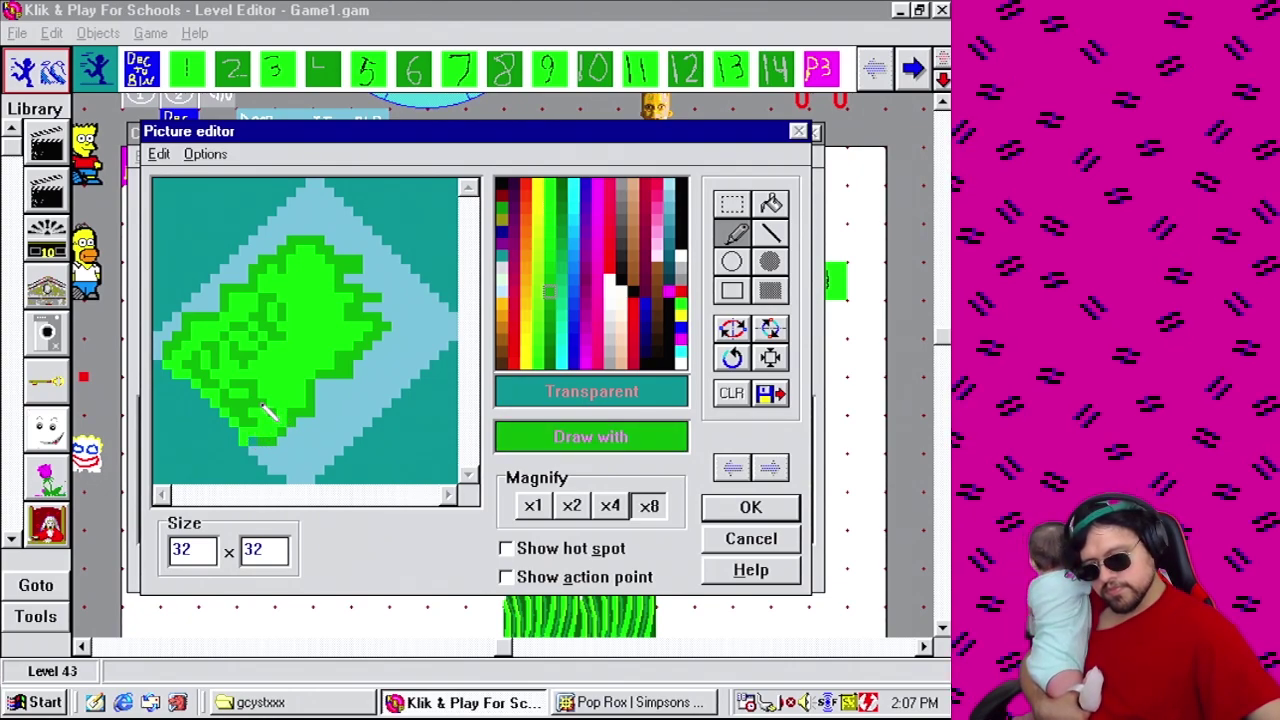
right_click(245, 392)
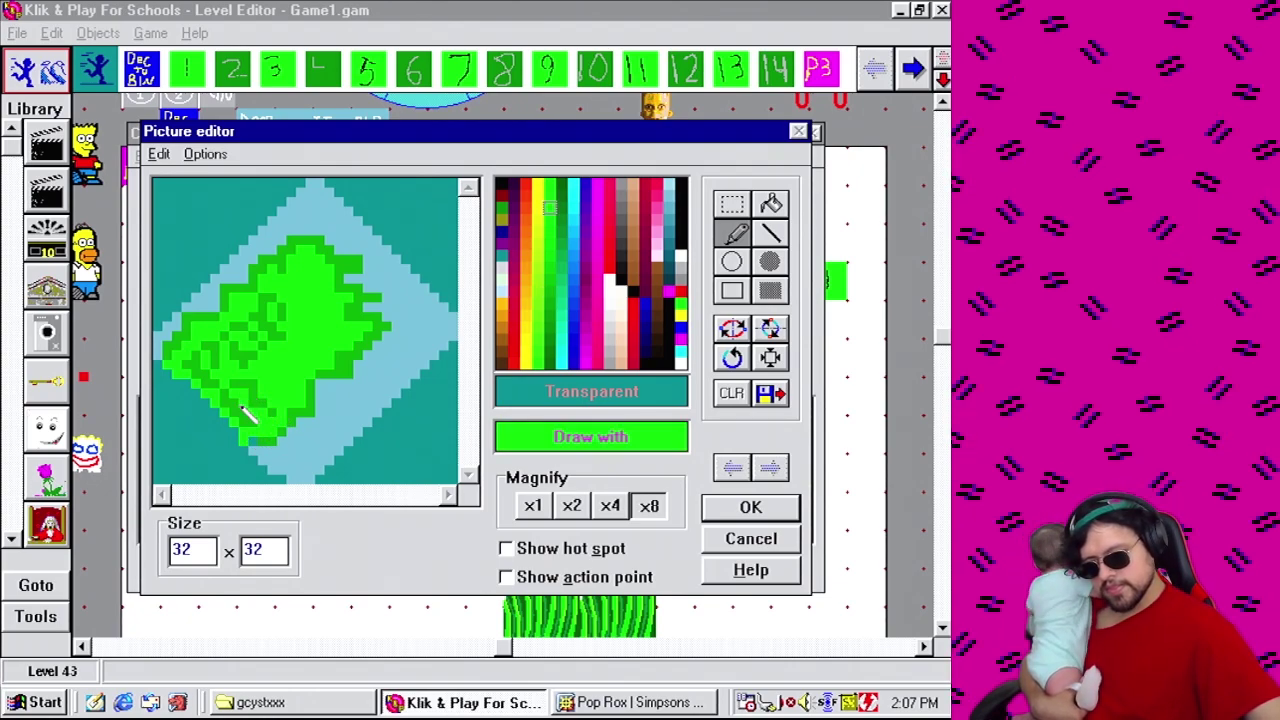
right_click(252, 404)
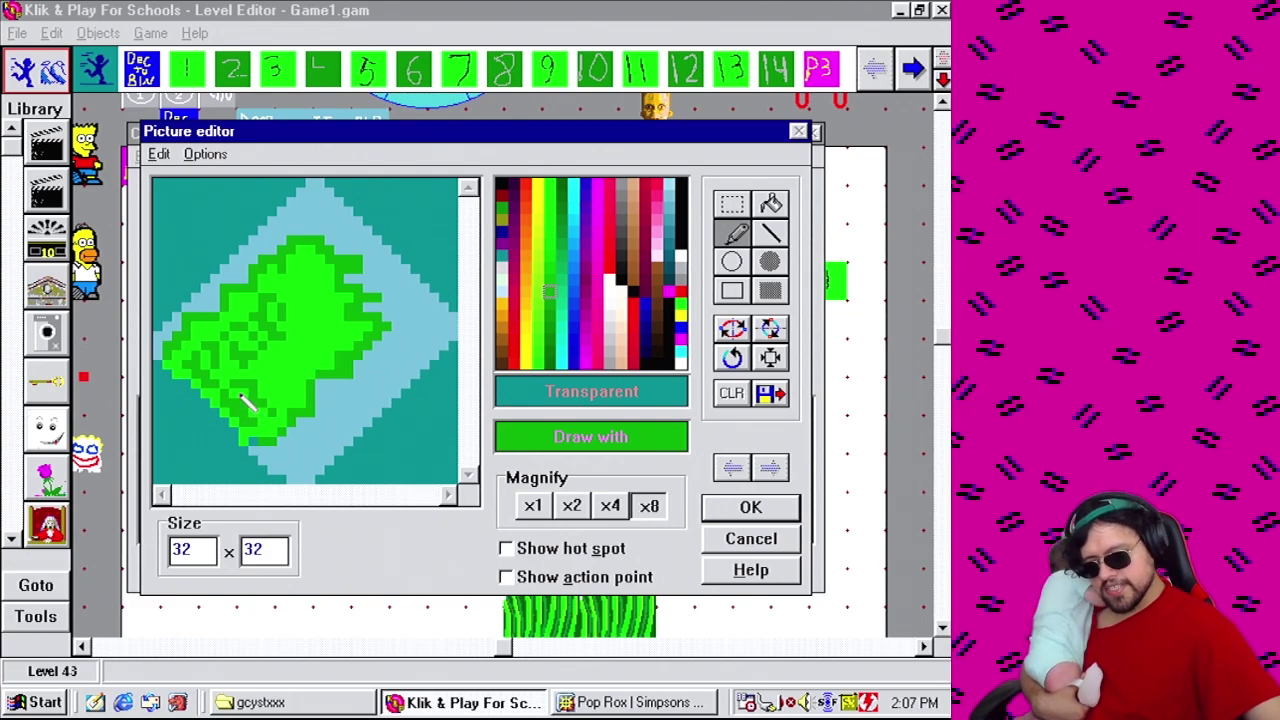
right_click(239, 396)
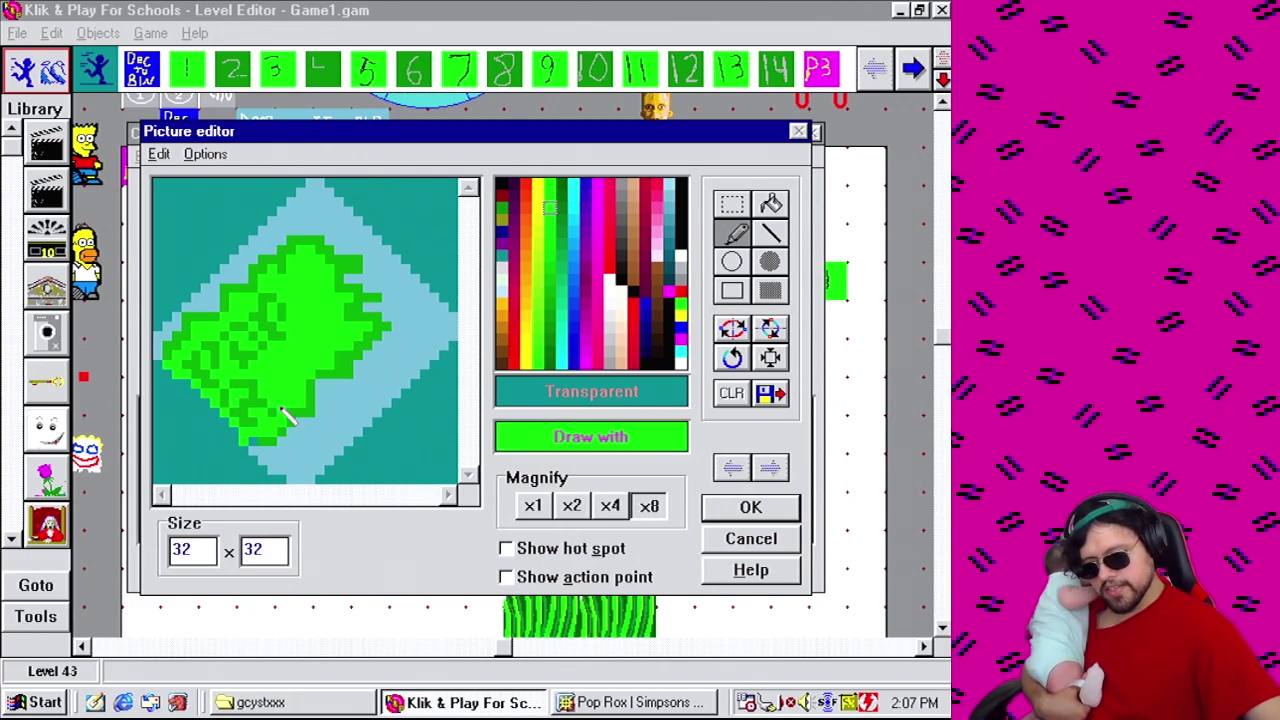
right_click(246, 406)
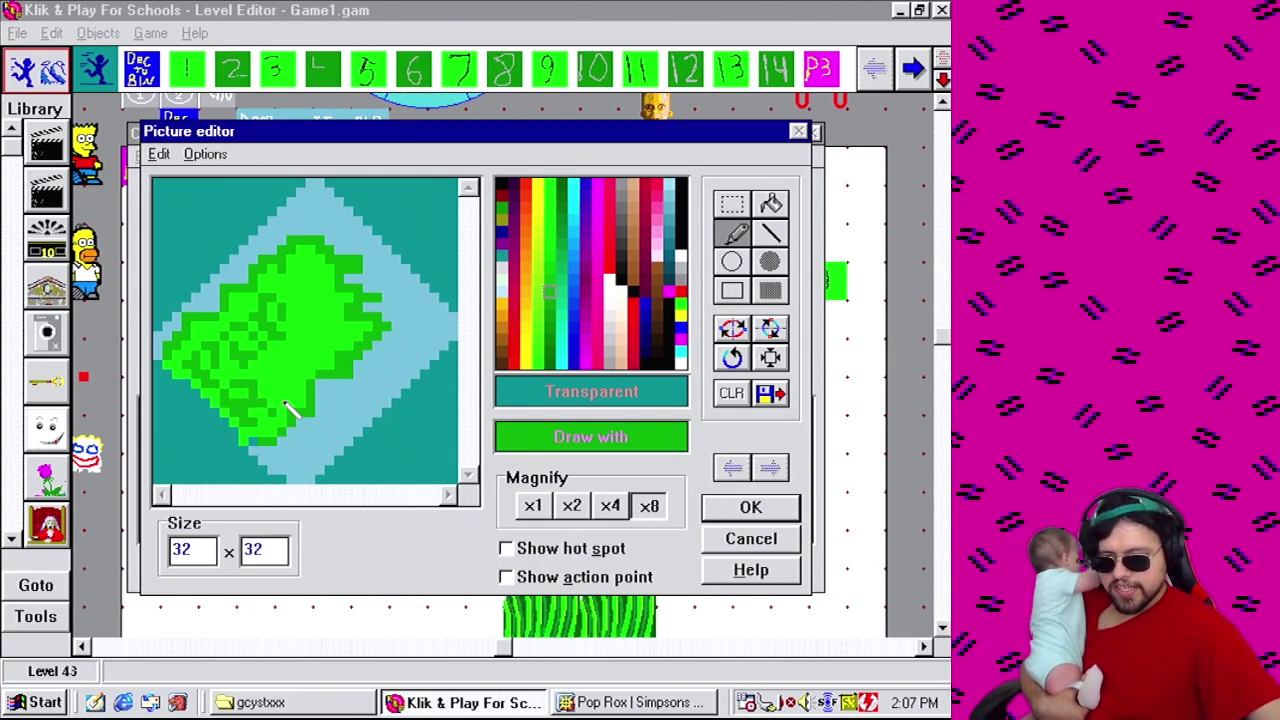
right_click(282, 412)
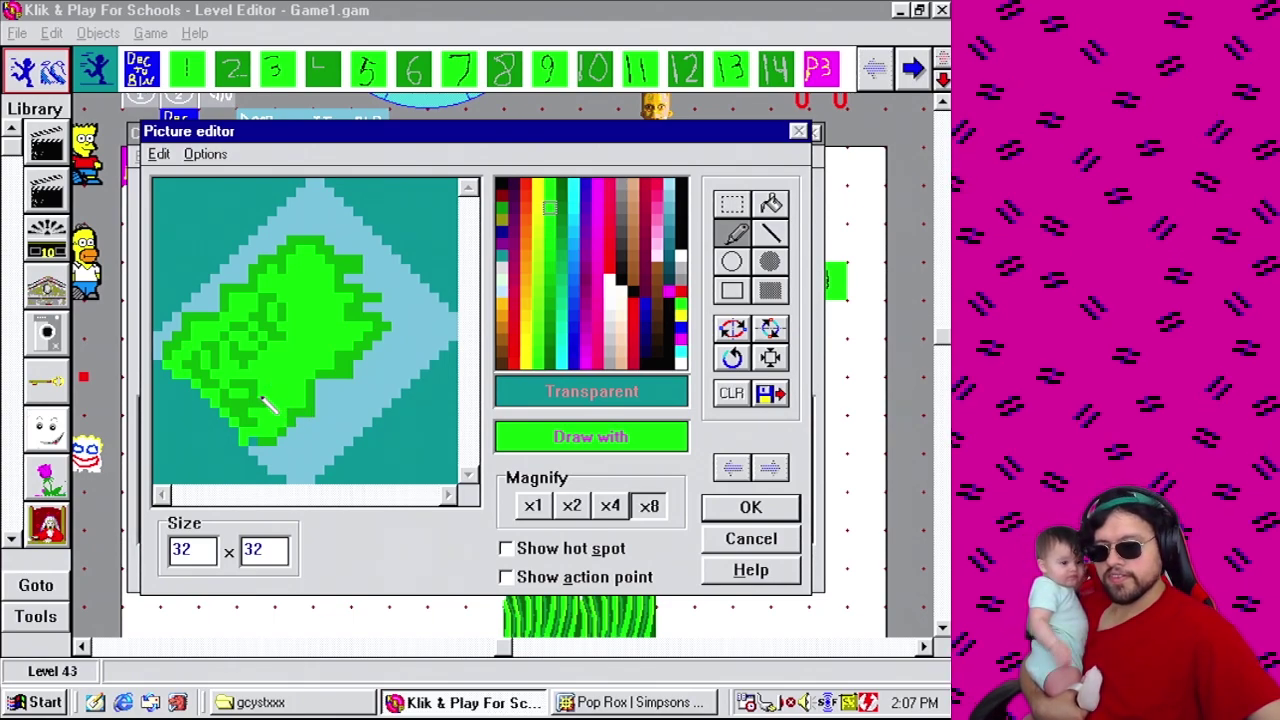
Draw the O of ROX beside the R in medium green and tidy its edge with bright green pixels.
right_click(263, 406)
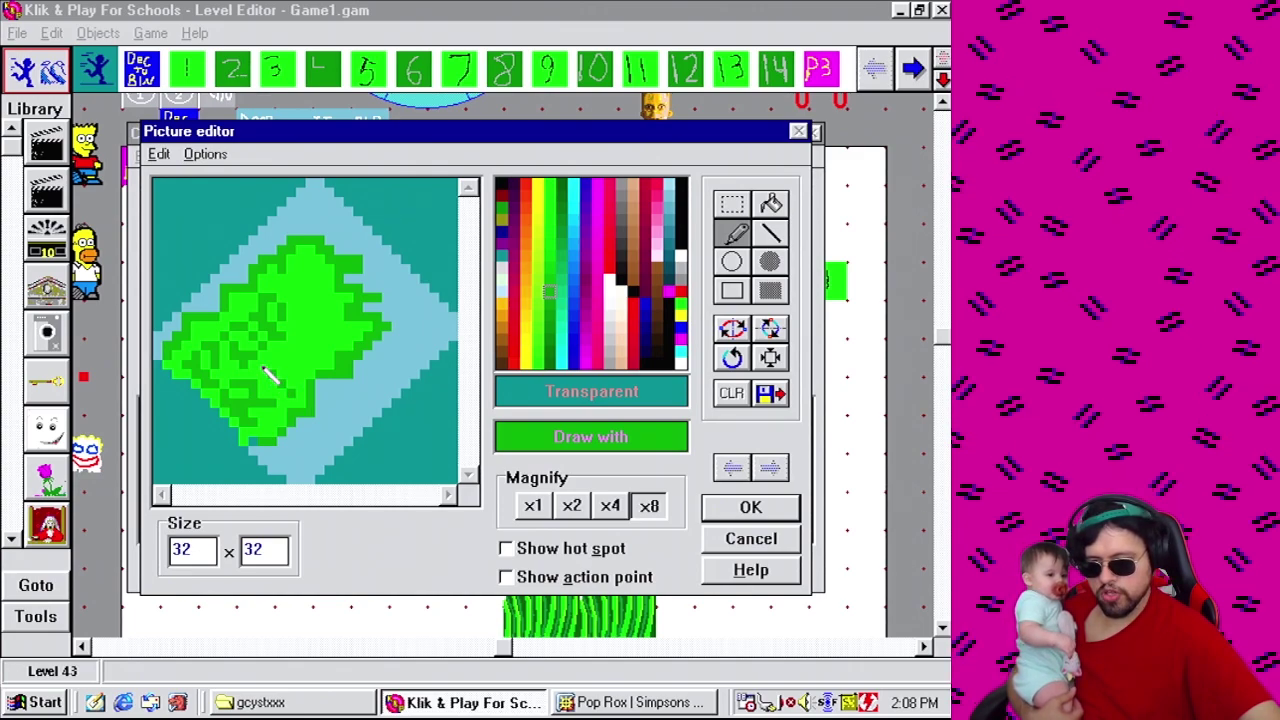
right_click(318, 370)
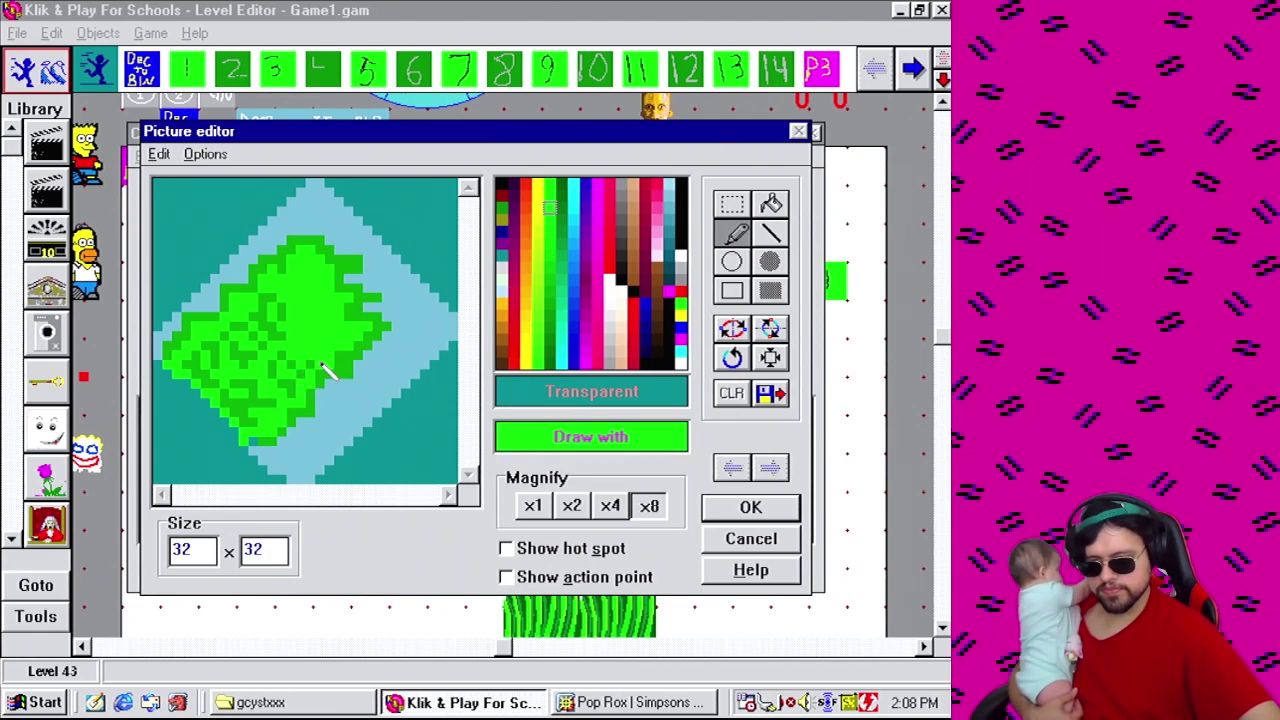
right_click(316, 372)
right_click(314, 372)
right_click(315, 368)
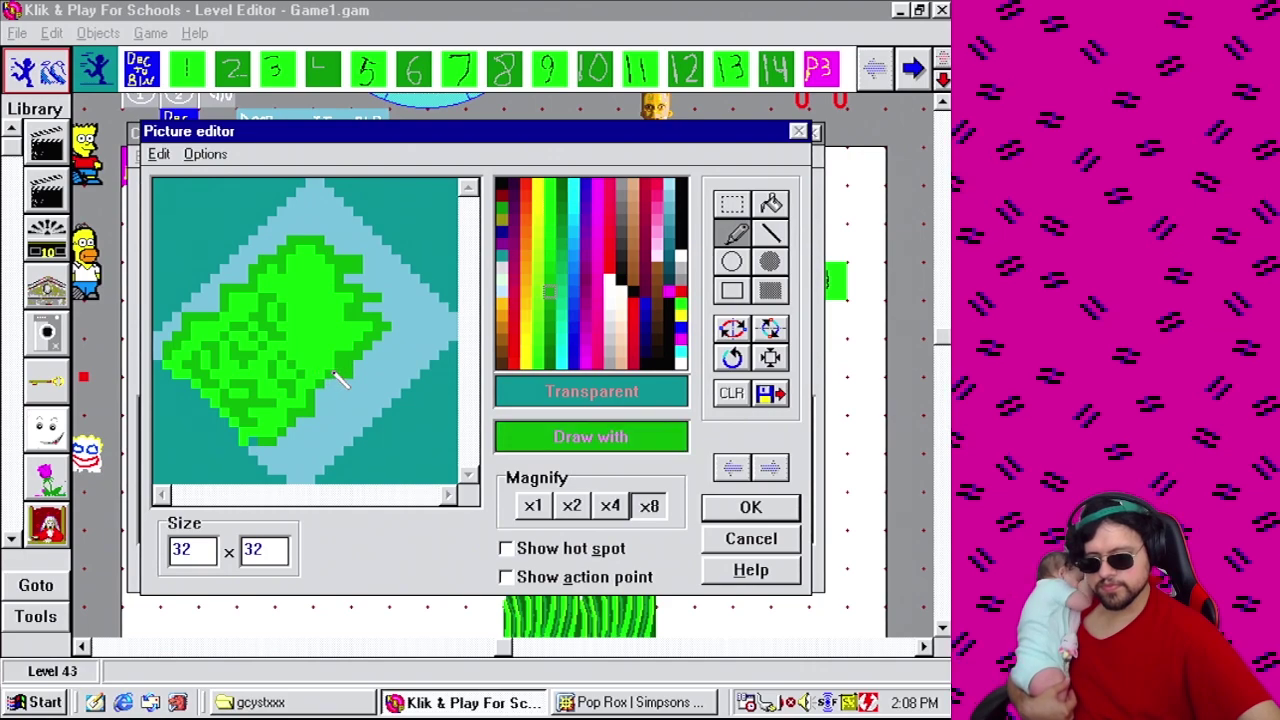
Draw the X of ROX in medium green near the label's lower right edge, correcting it with bright green.
right_click(316, 362)
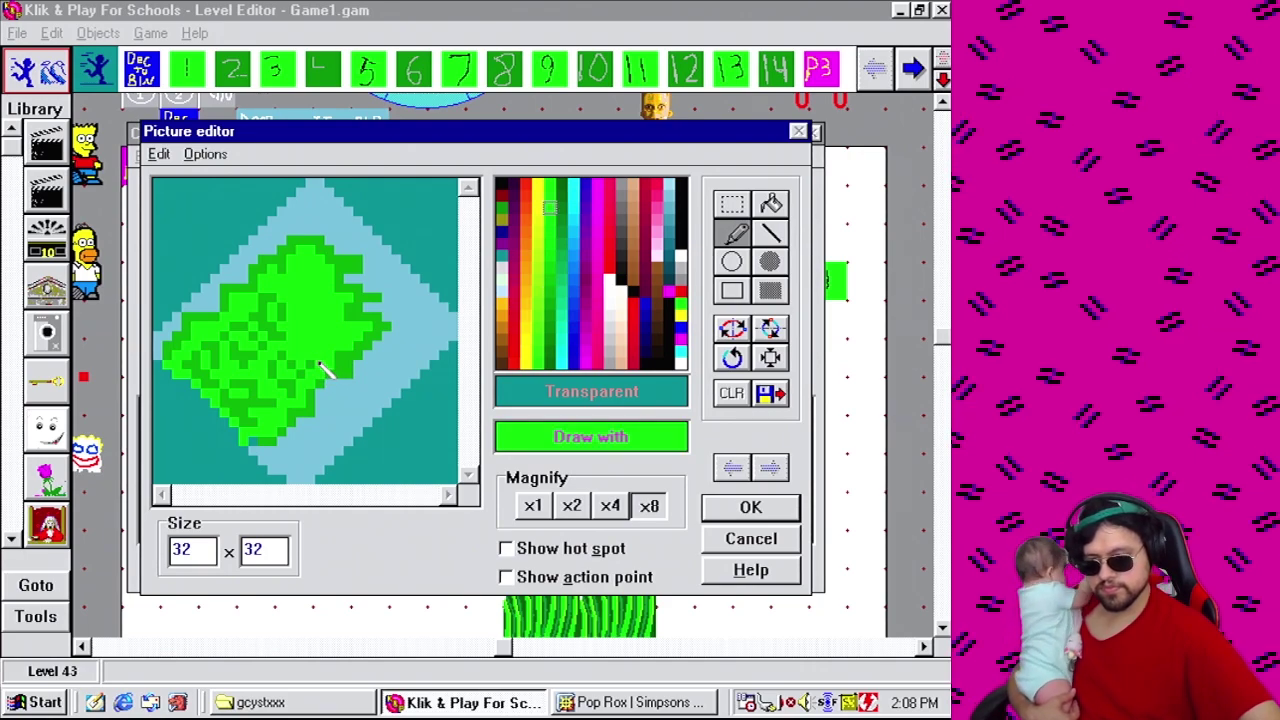
right_click(318, 366)
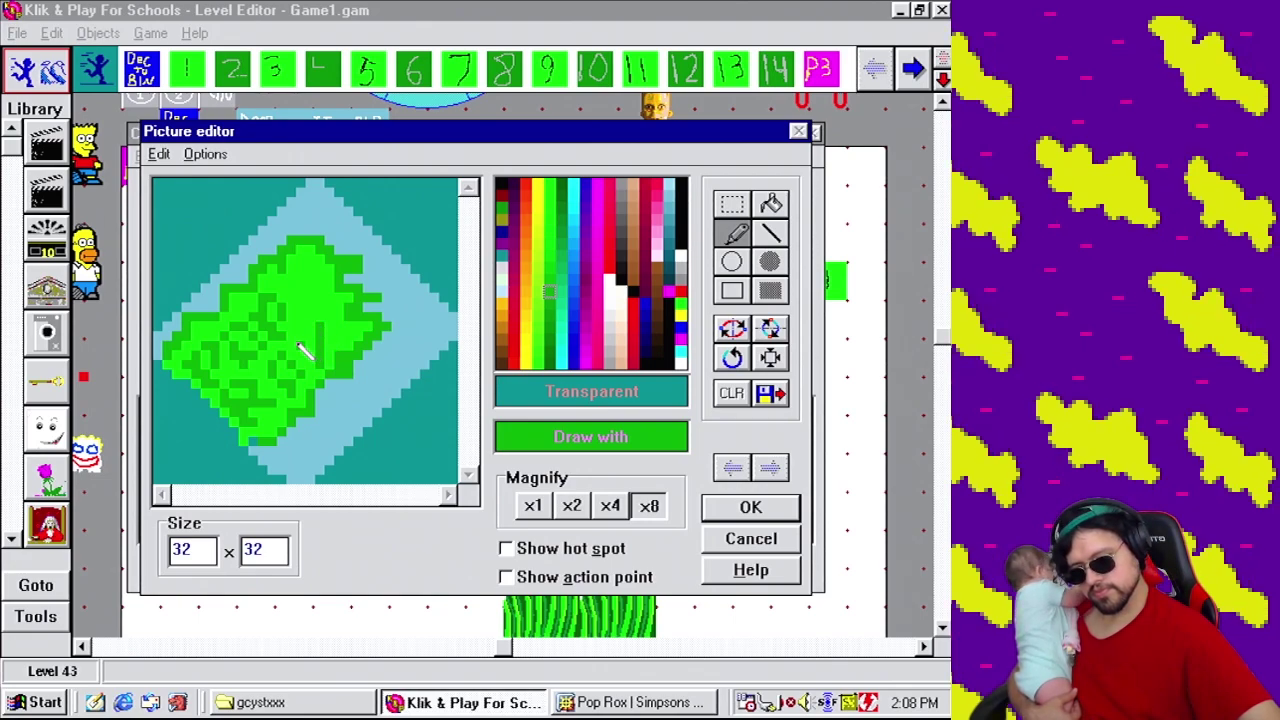
right_click(364, 343)
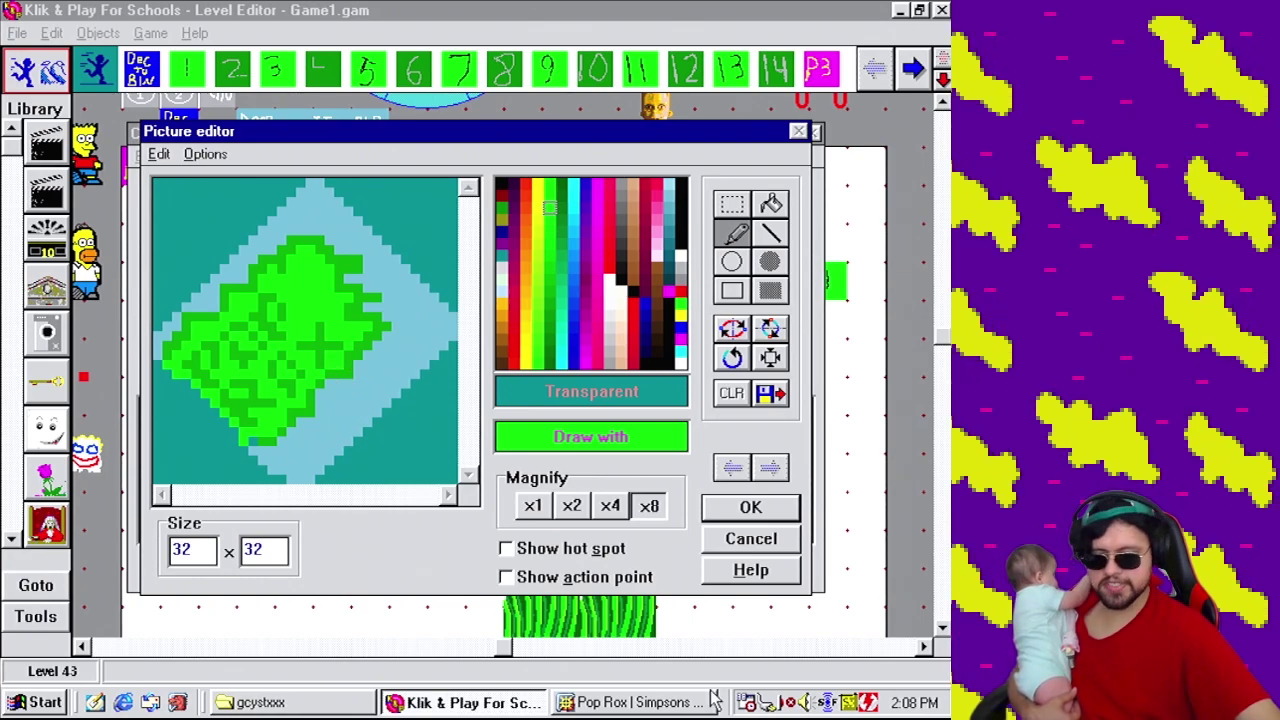
Check the Pop Rox reference photo and paint three yellow-orange candy blobs along the label's lower right edge.
click(640, 702)
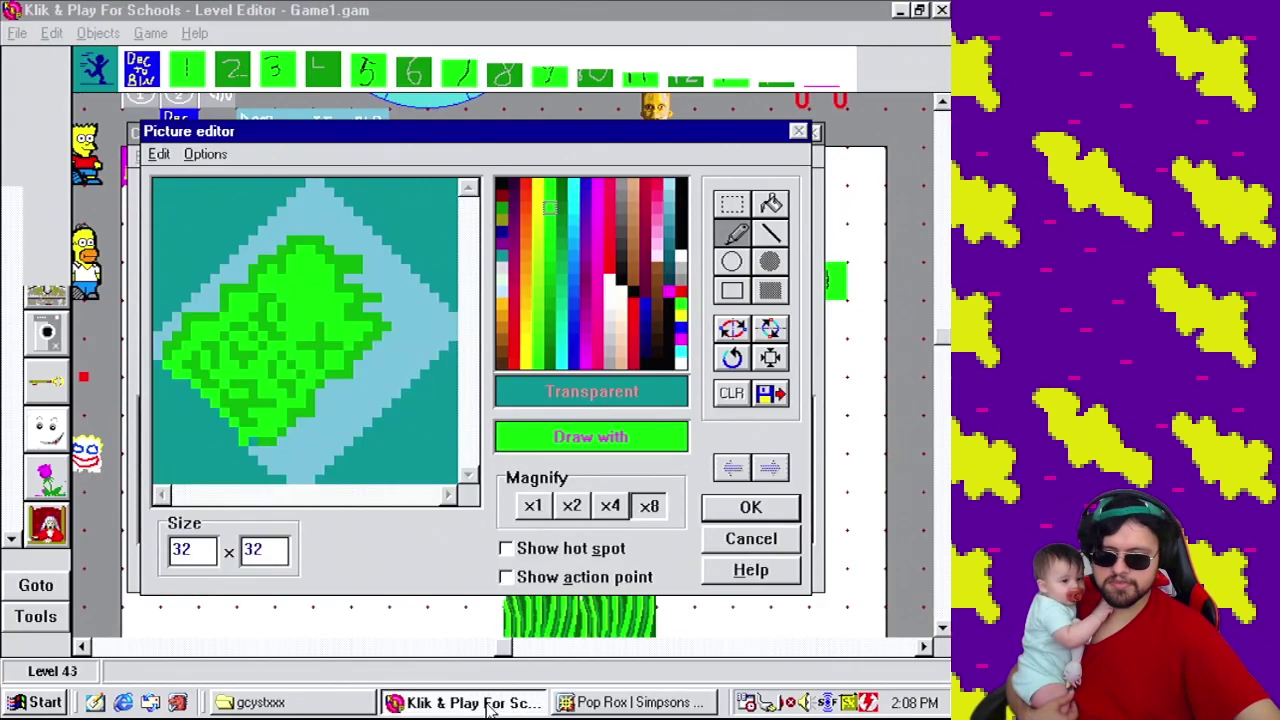
click(488, 705)
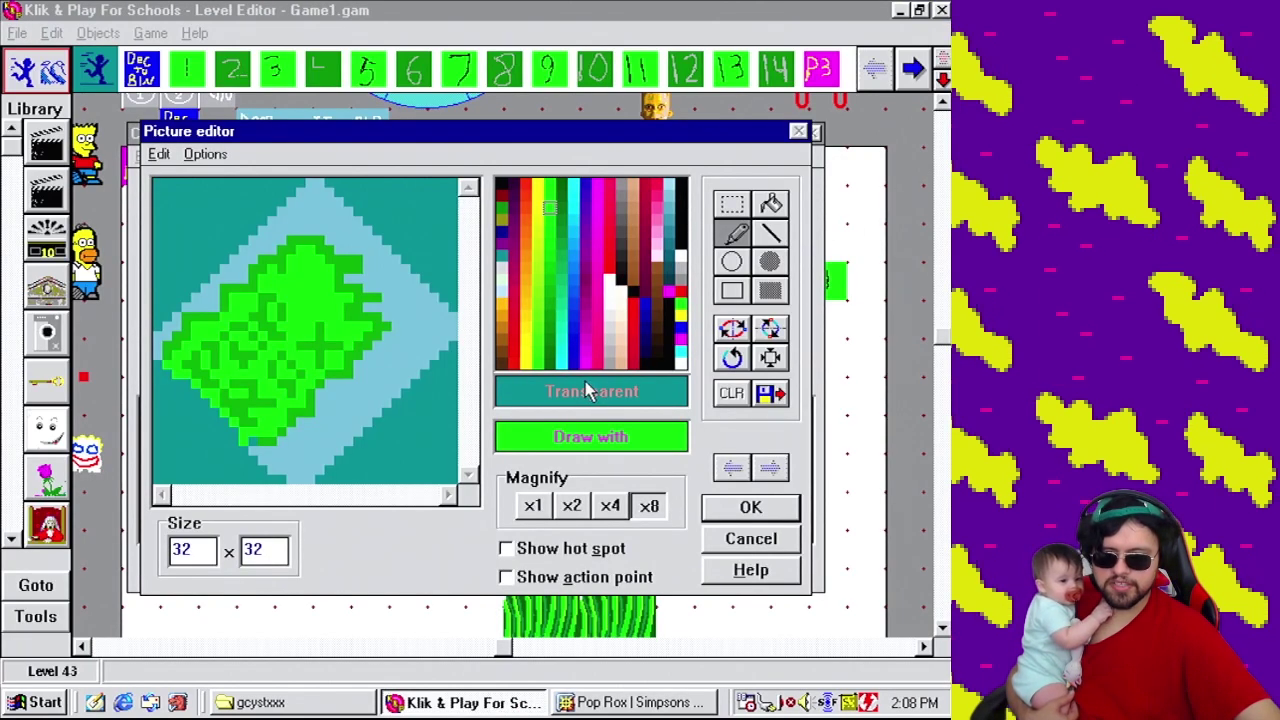
click(499, 303)
click(299, 424)
drag(299, 424, 318, 424)
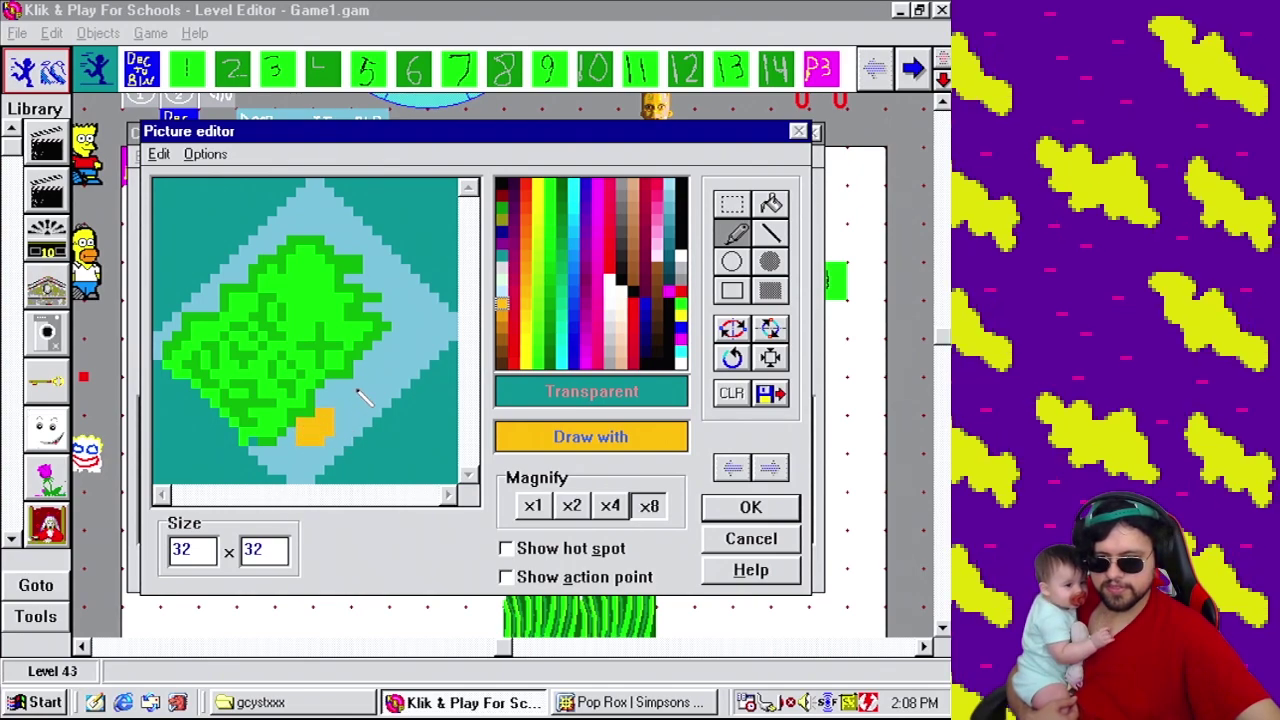
click(519, 705)
click(503, 702)
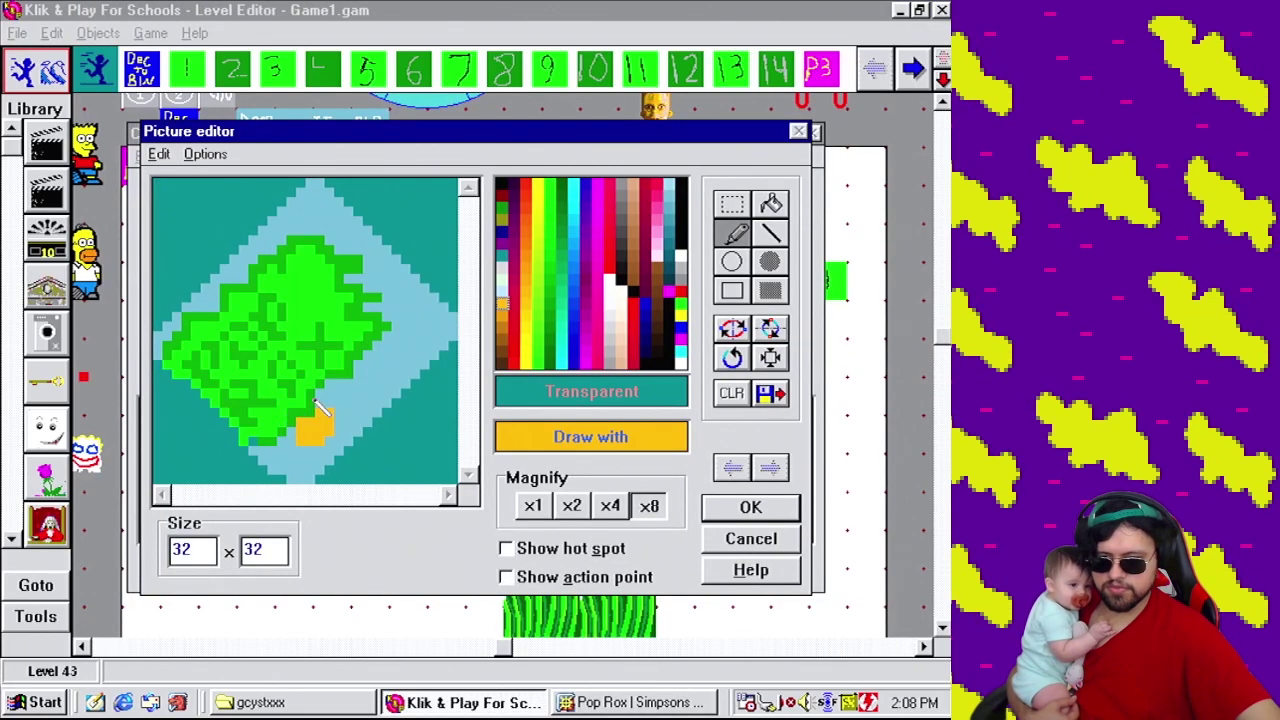
mouse_move(375, 370)
mouse_down()
mouse_move(384, 340)
mouse_move(373, 365)
mouse_move(376, 336)
mouse_move(396, 358)
mouse_move(390, 343)
mouse_move(359, 364)
mouse_move(365, 418)
mouse_up()
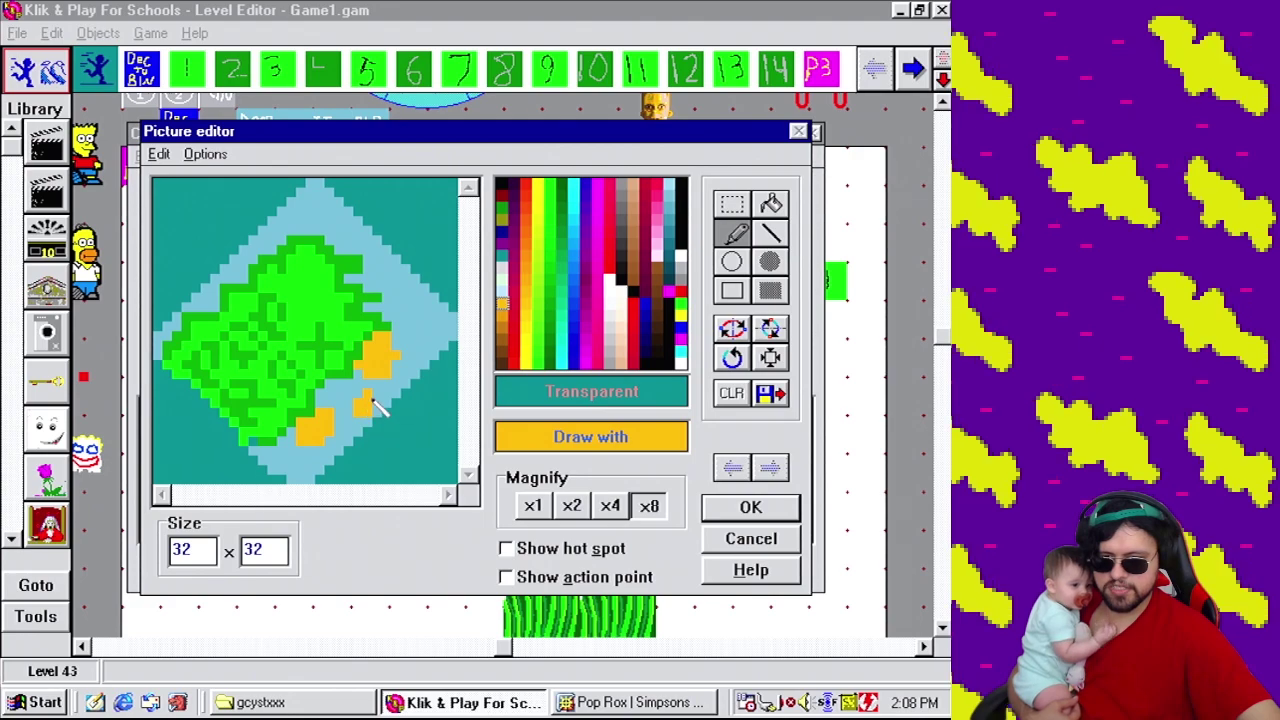
Add brown spots to the three orange candy blobs, comparing them with the Pop Rox reference photo.
click(600, 703)
click(465, 703)
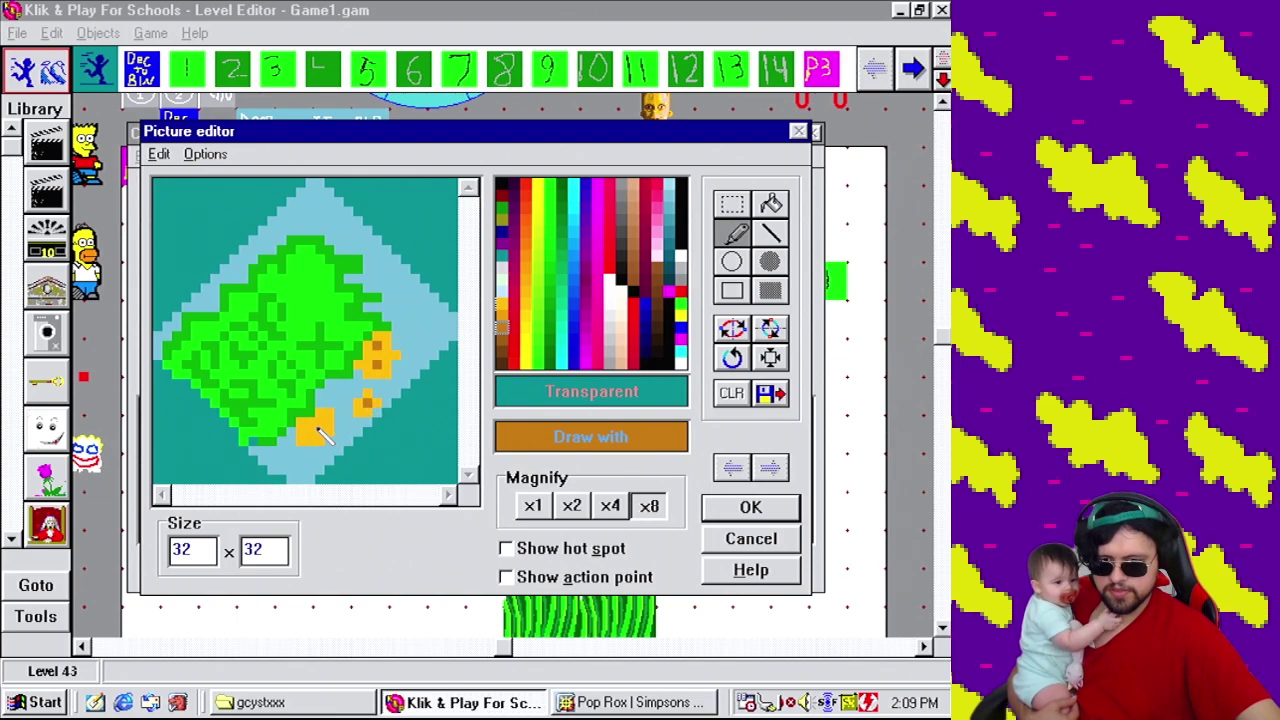
click(573, 705)
click(465, 703)
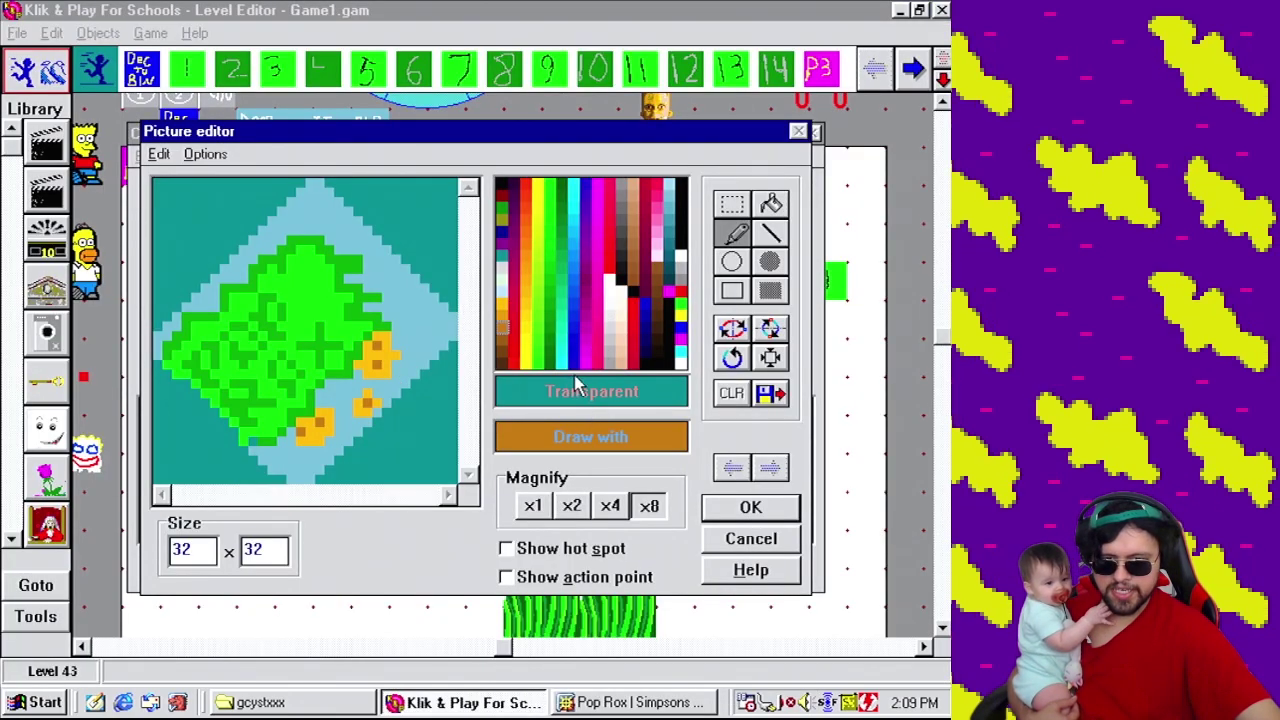
Draw short dark teal stripes in the packet's light blue bottom corner, correcting stray pixels with light blue.
click(670, 258)
click(290, 458)
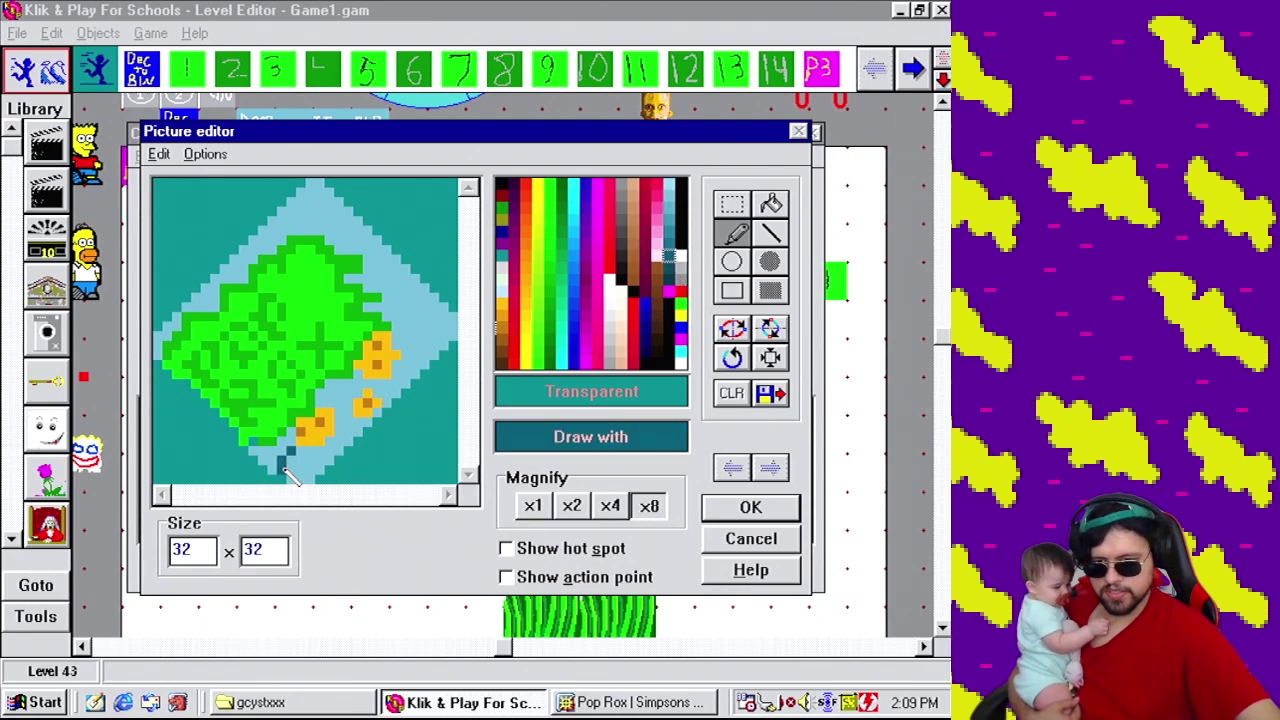
click(300, 466)
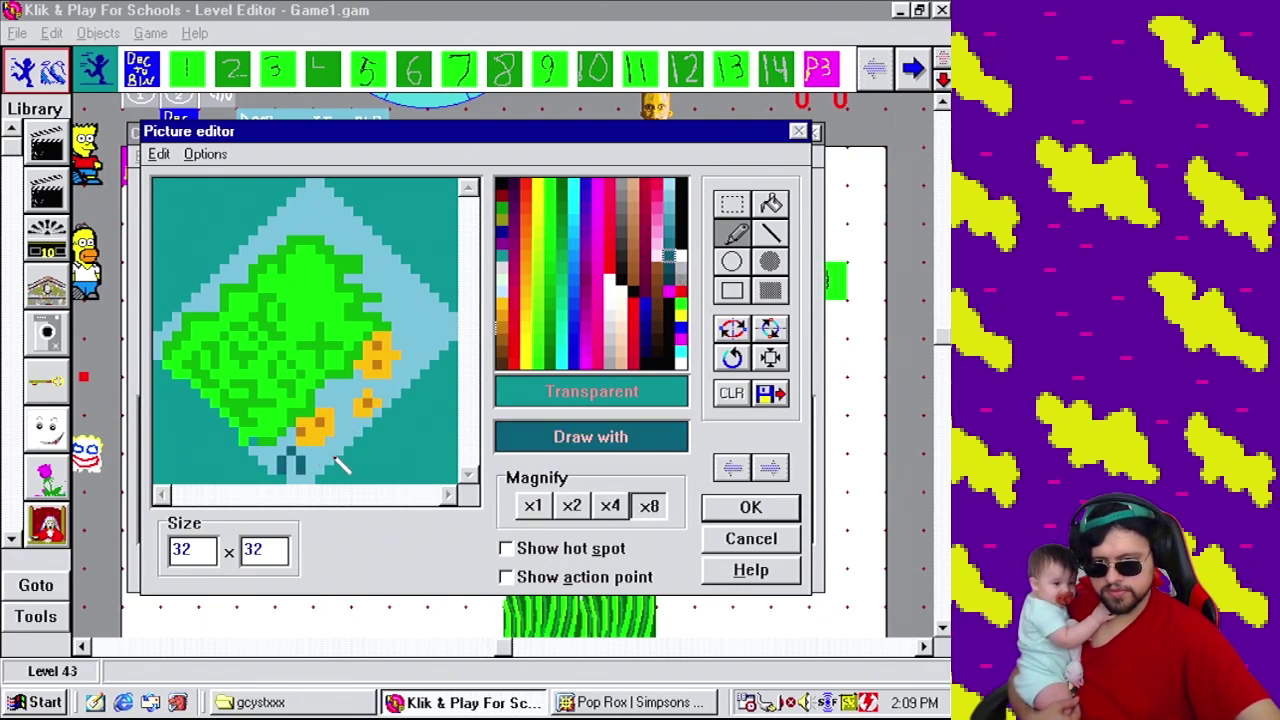
right_click(313, 463)
right_click(308, 458)
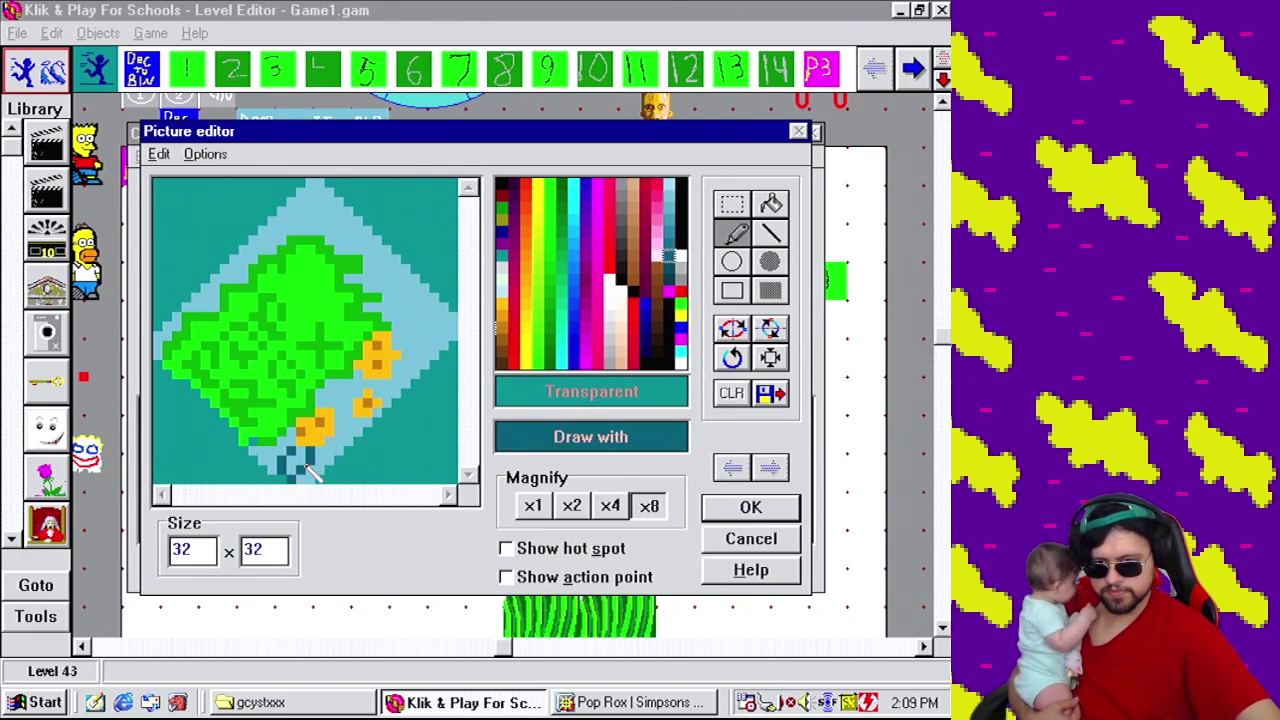
right_click(297, 475)
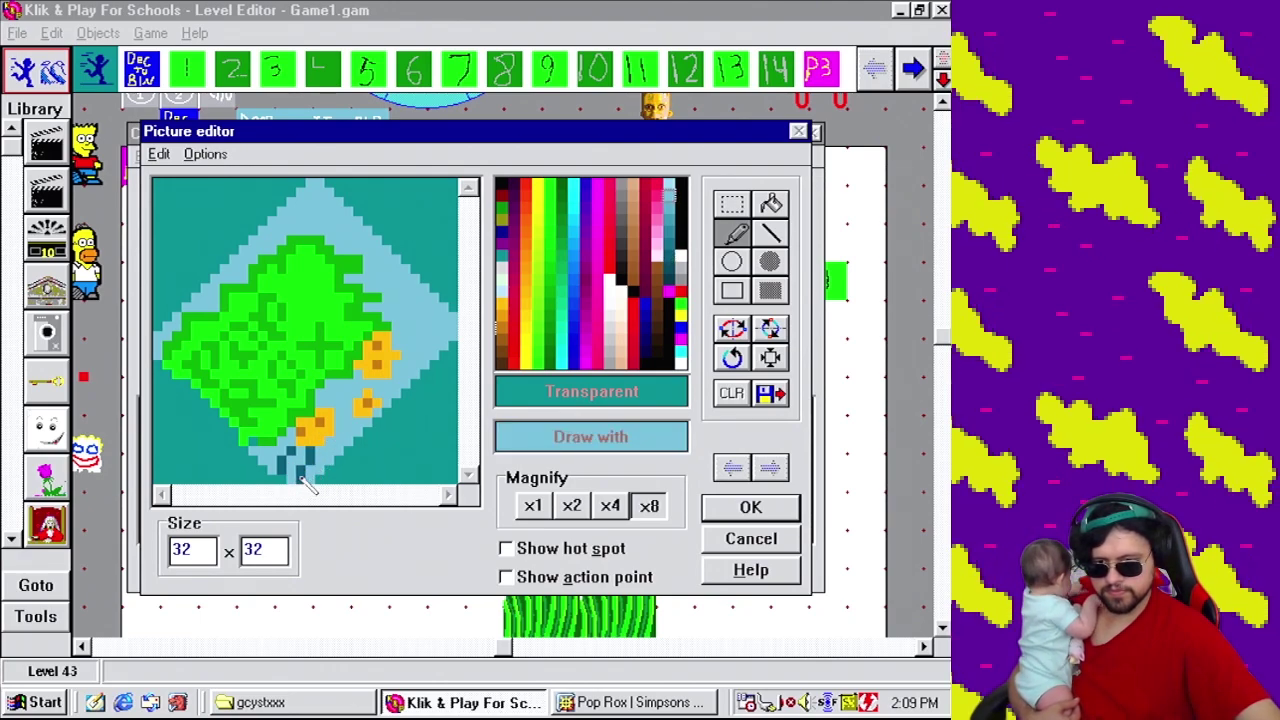
right_click(299, 468)
Extend the dark teal stripes along the packet's lower right edge, around and between the orange candy blobs.
click(352, 443)
click(362, 425)
click(352, 382)
click(348, 400)
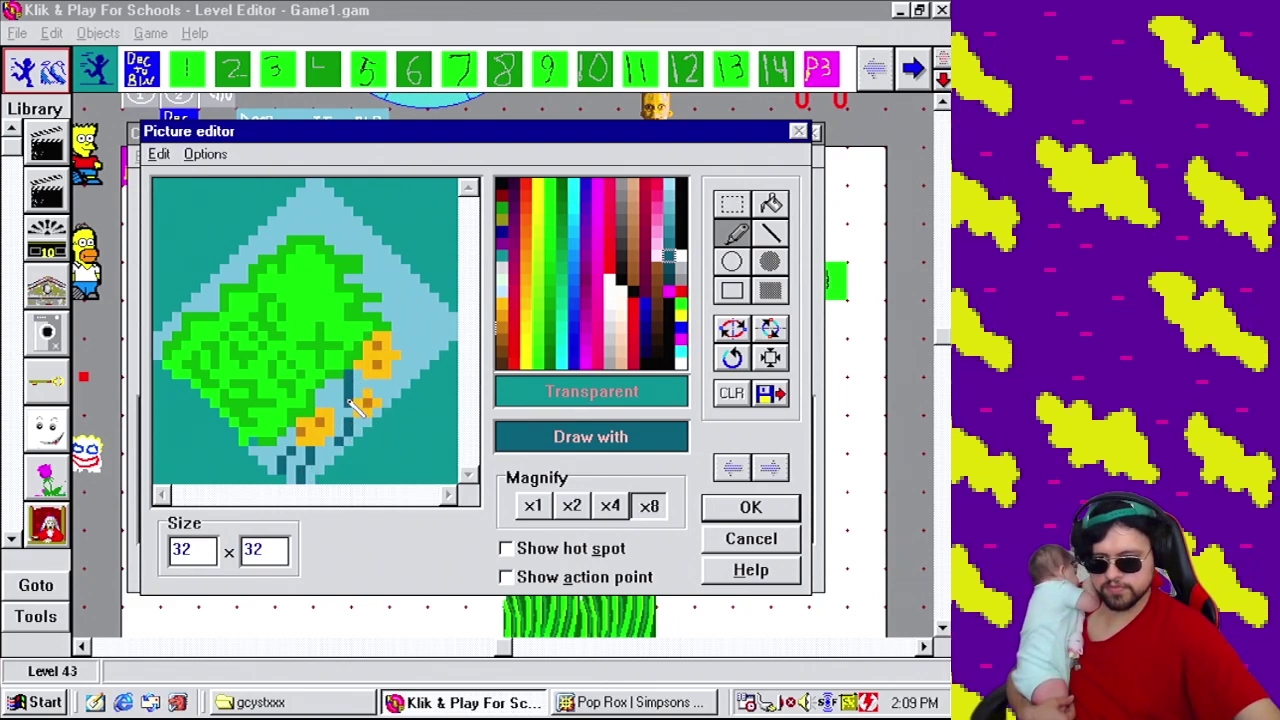
click(378, 390)
right_click(380, 390)
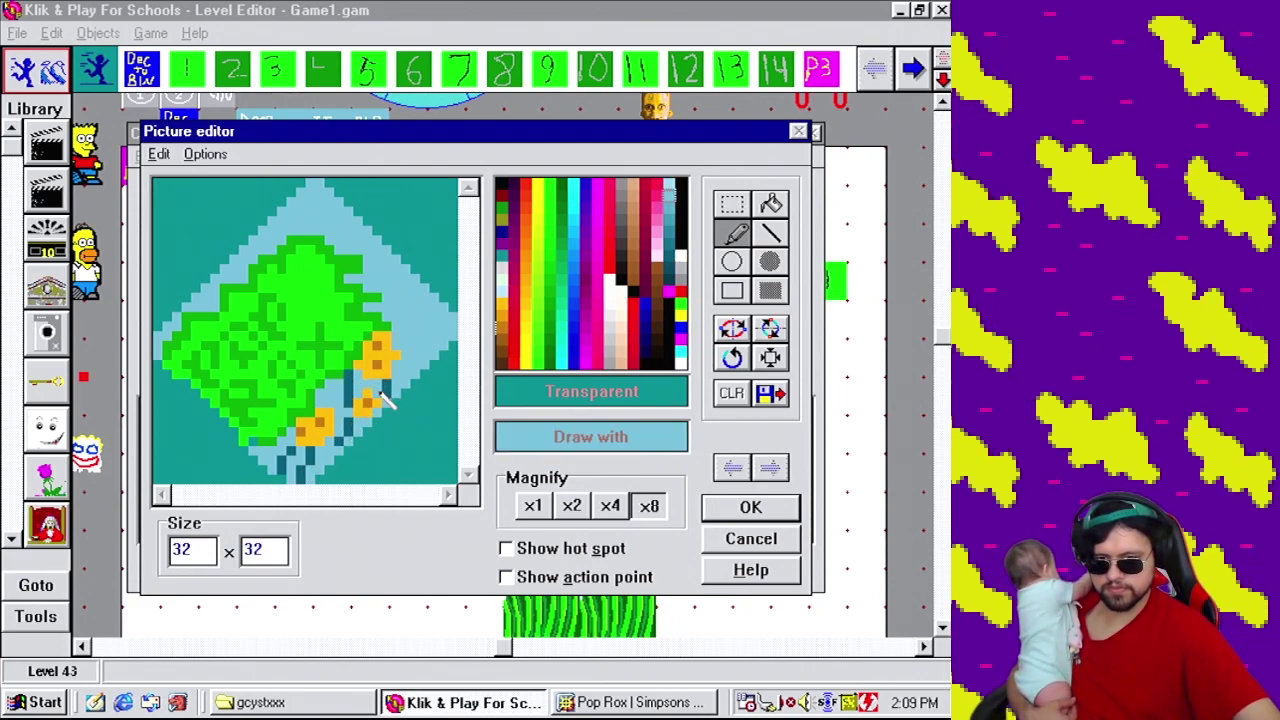
right_click(390, 396)
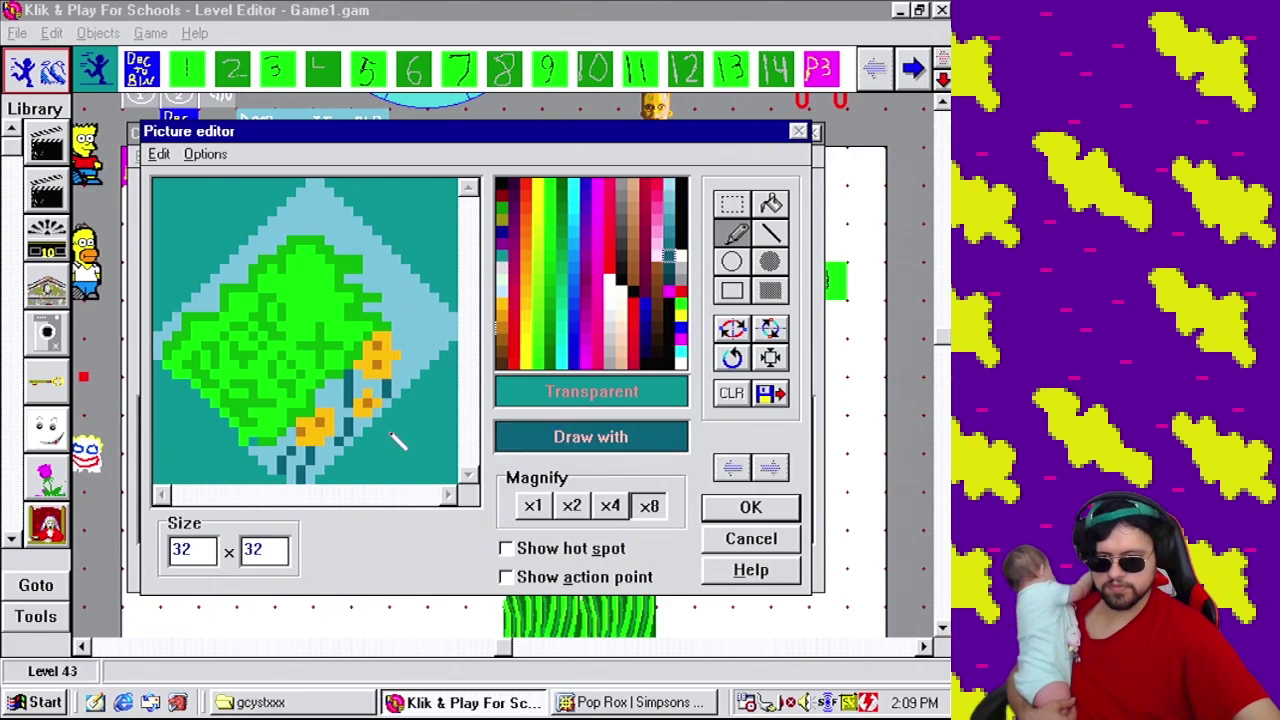
Check the Pop Rox reference photo and paint a small off-white round badge in the packet's right corner.
click(578, 704)
click(455, 704)
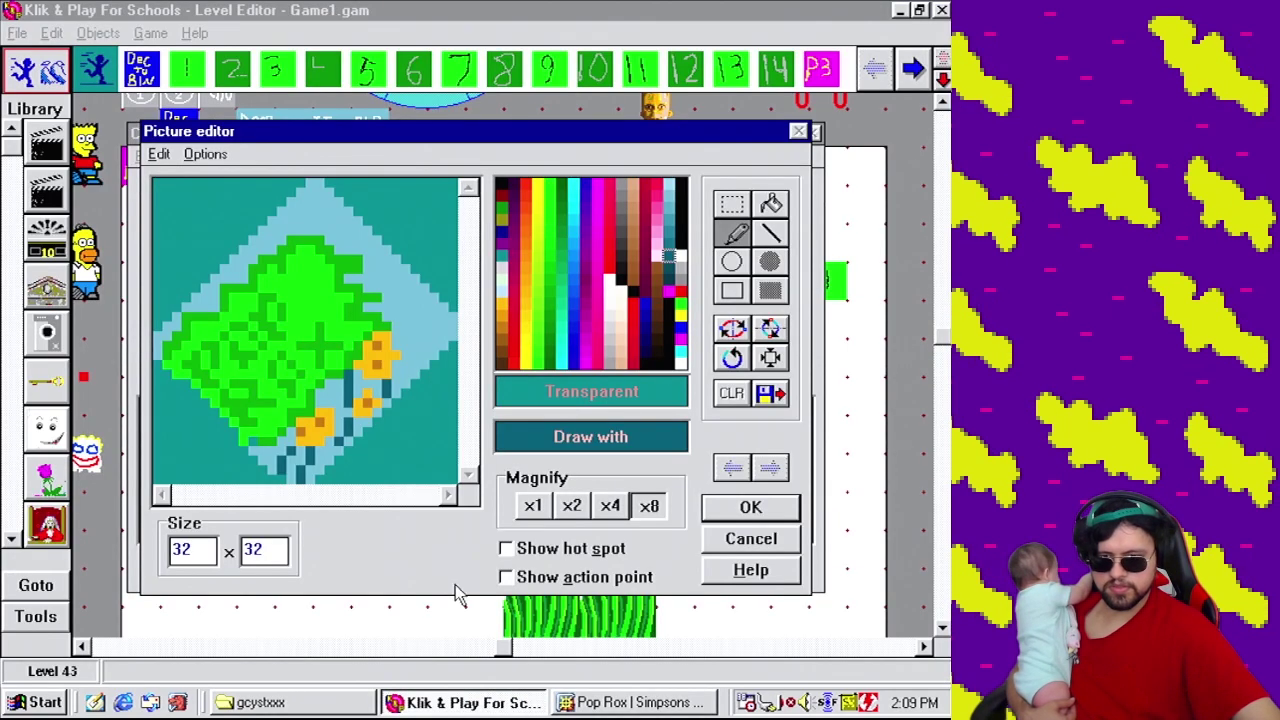
click(680, 265)
click(578, 704)
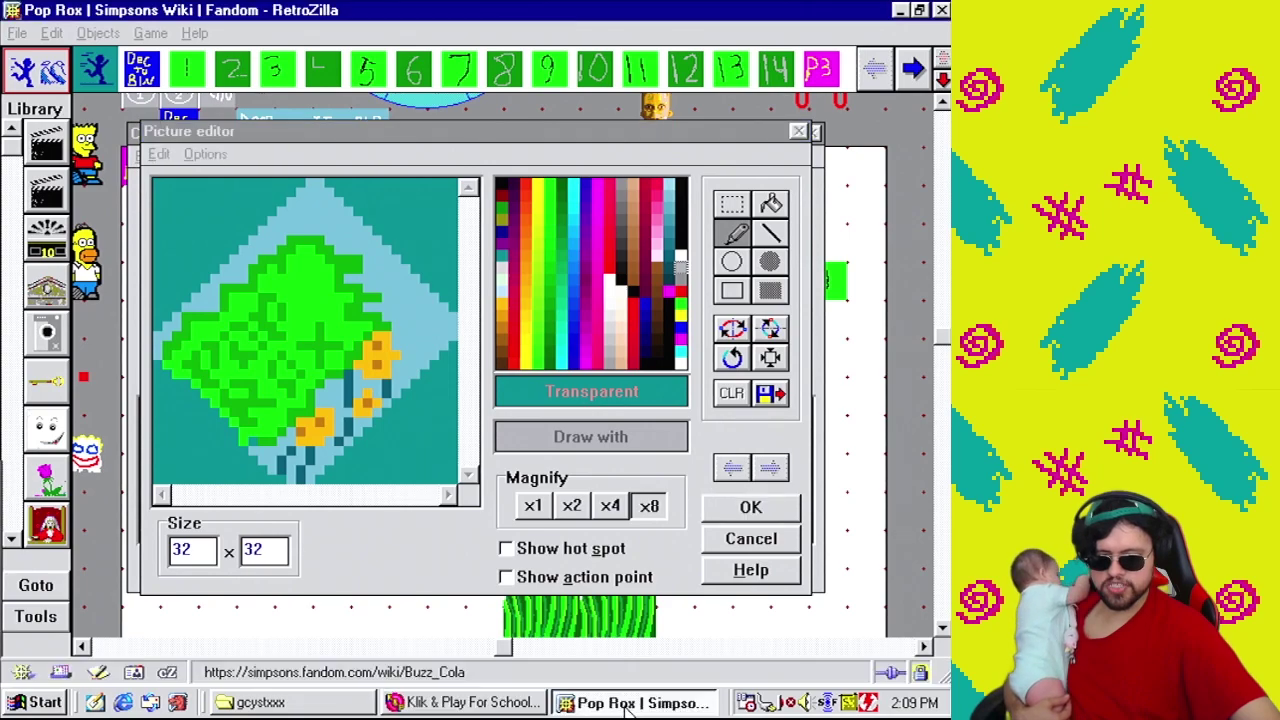
click(460, 704)
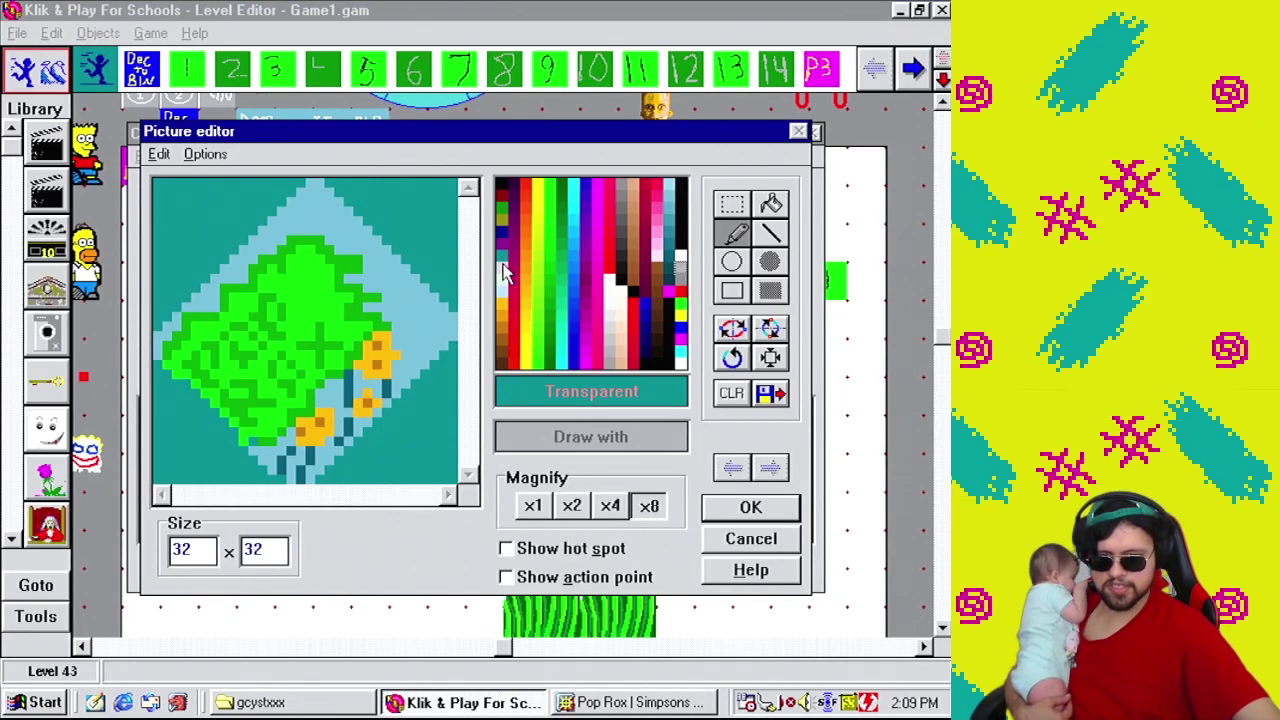
click(610, 316)
mouse_move(433, 318)
mouse_down()
mouse_move(440, 338)
mouse_move(428, 324)
mouse_move(428, 342)
mouse_up()
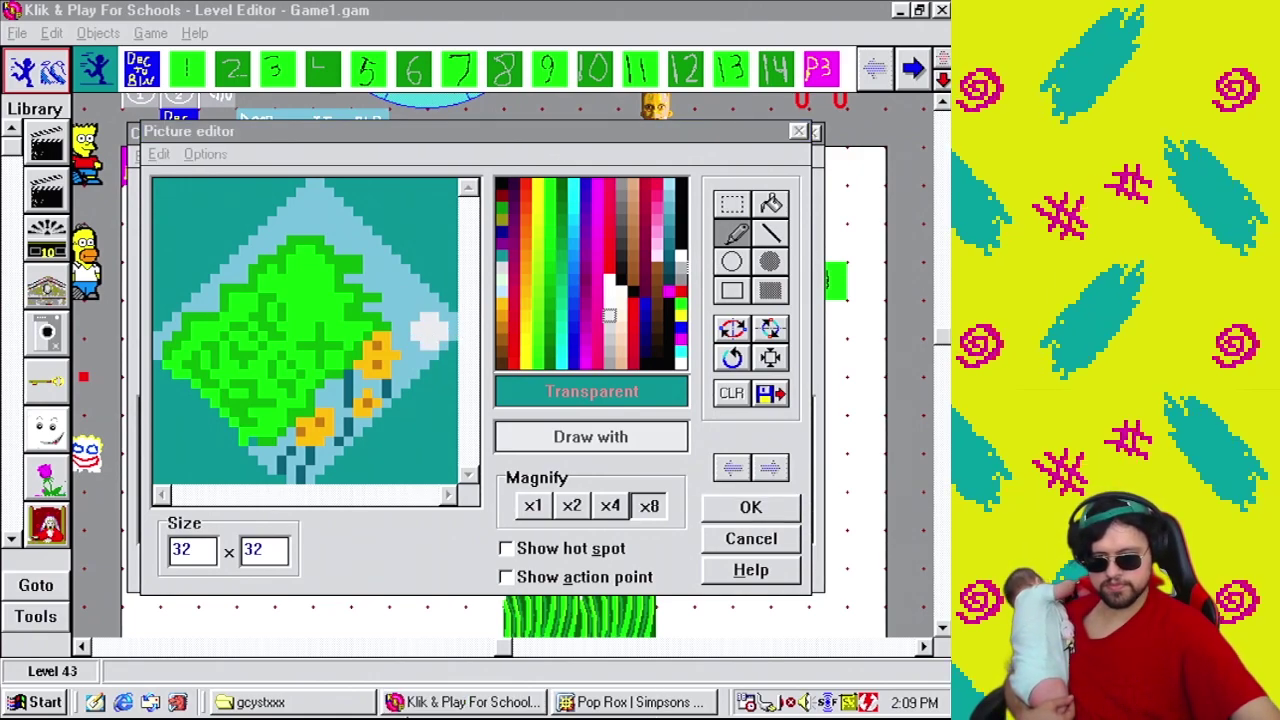
Compare the packet with the Pop Rox reference photo, and shade its left and bottom corner tips with darker blue pixels.
click(615, 703)
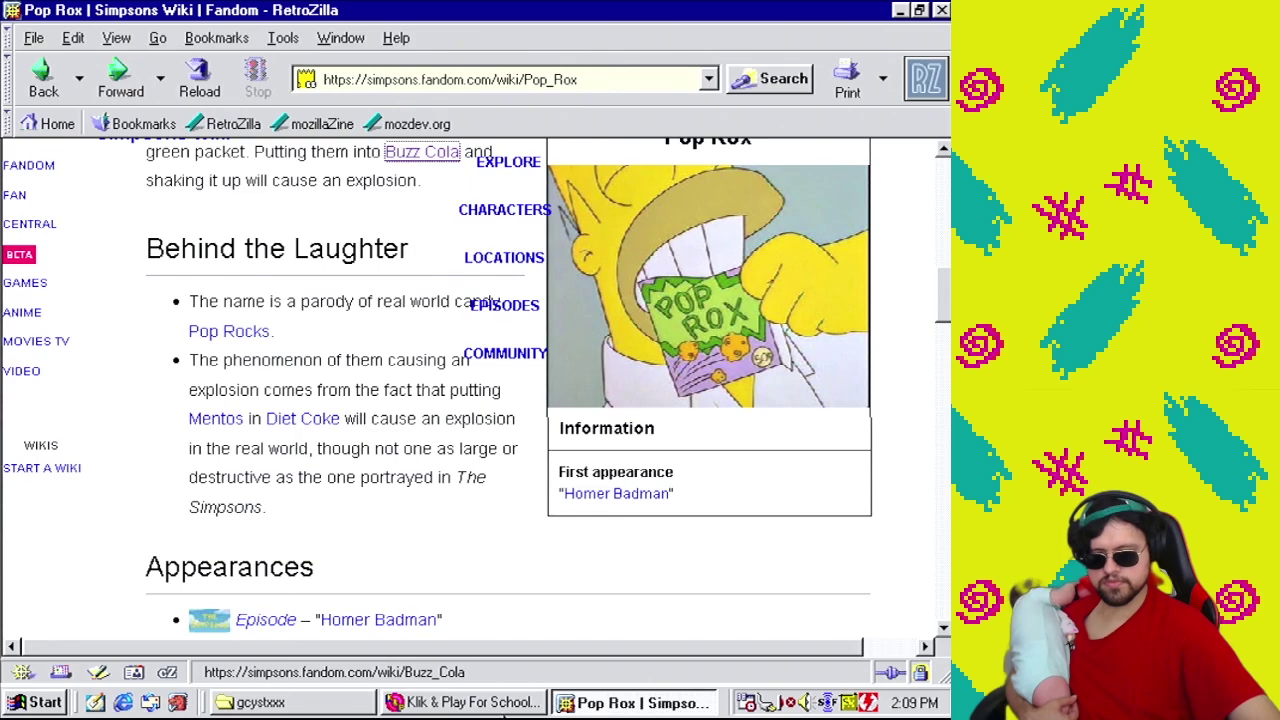
click(508, 703)
click(548, 510)
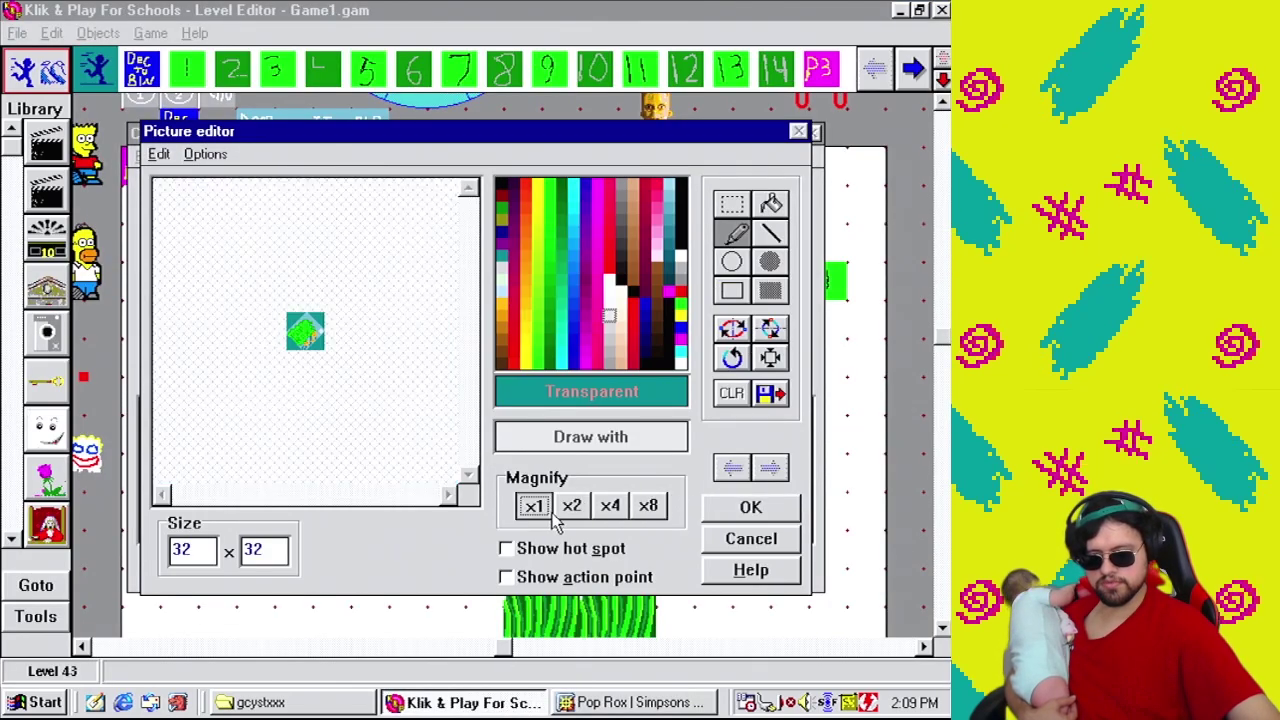
click(650, 507)
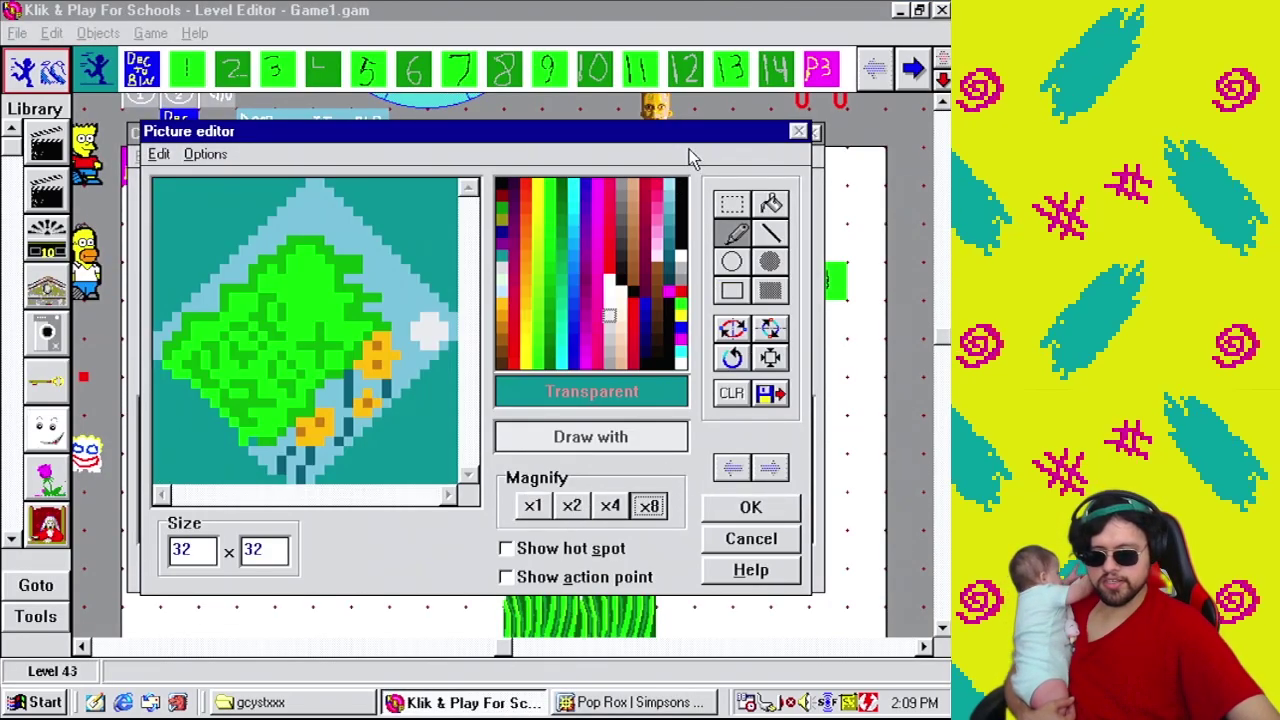
right_click(402, 325)
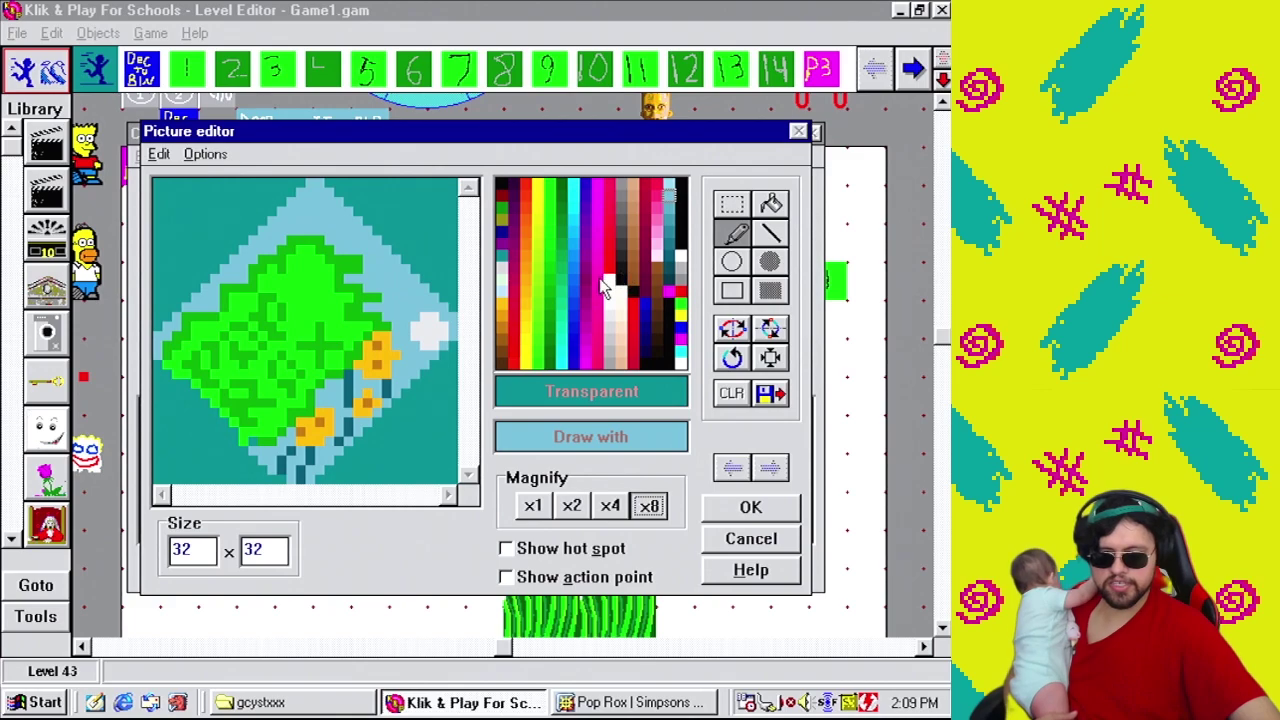
click(672, 222)
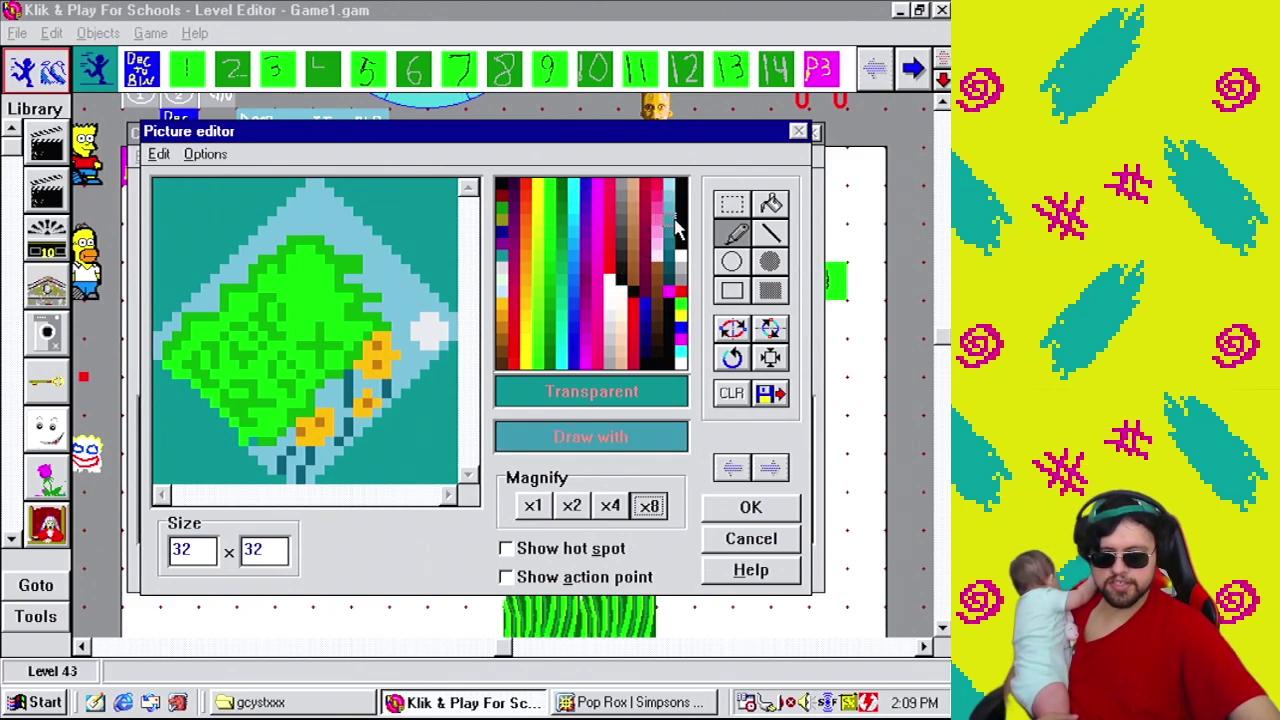
click(676, 206)
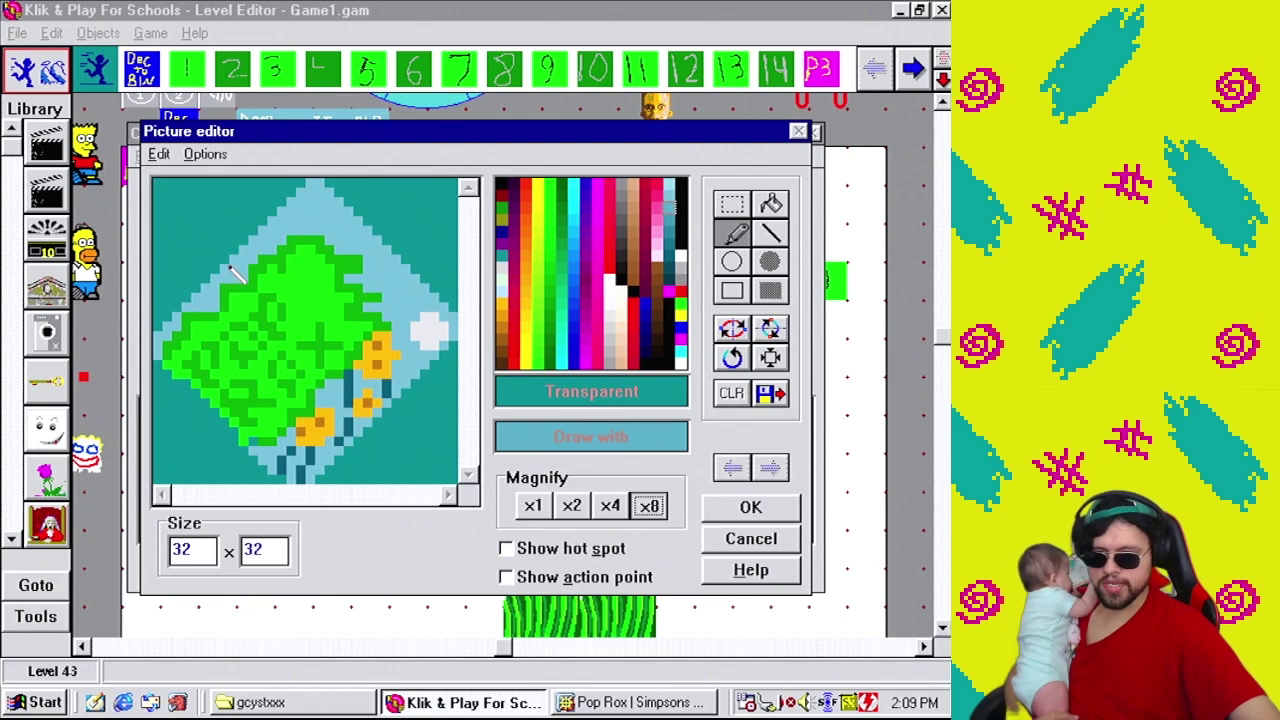
right_click(162, 325)
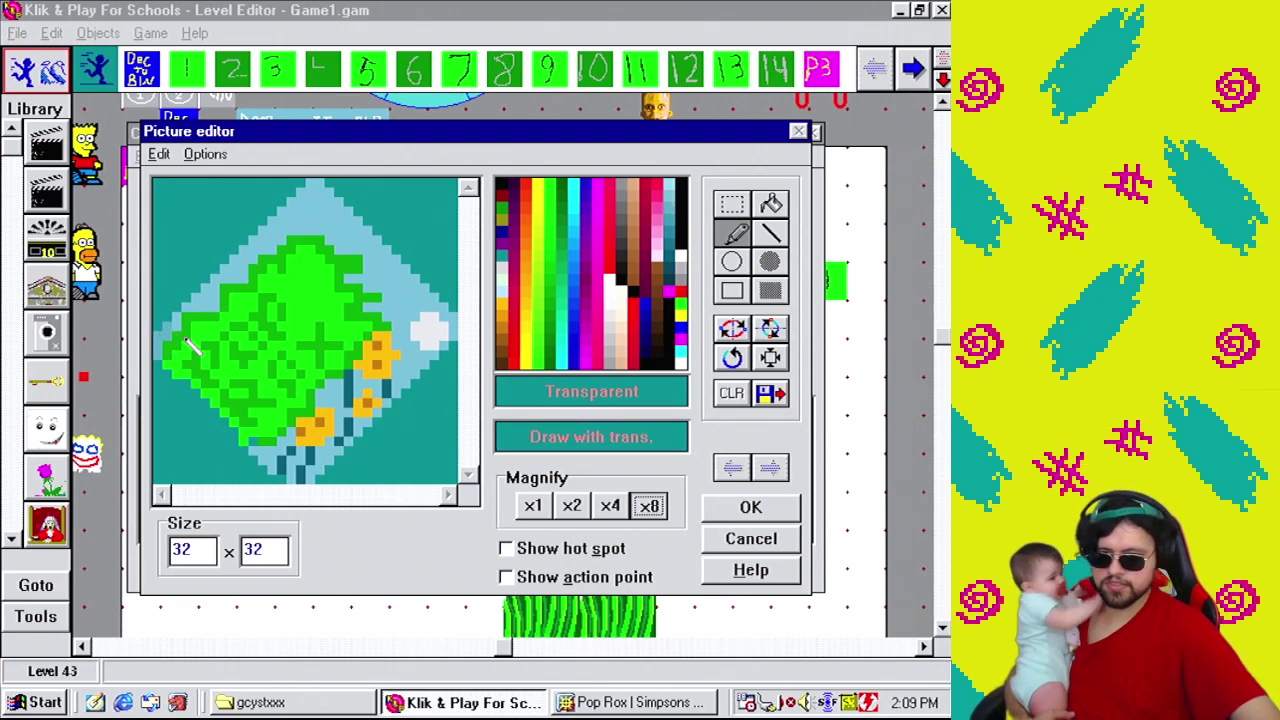
click(668, 243)
click(770, 204)
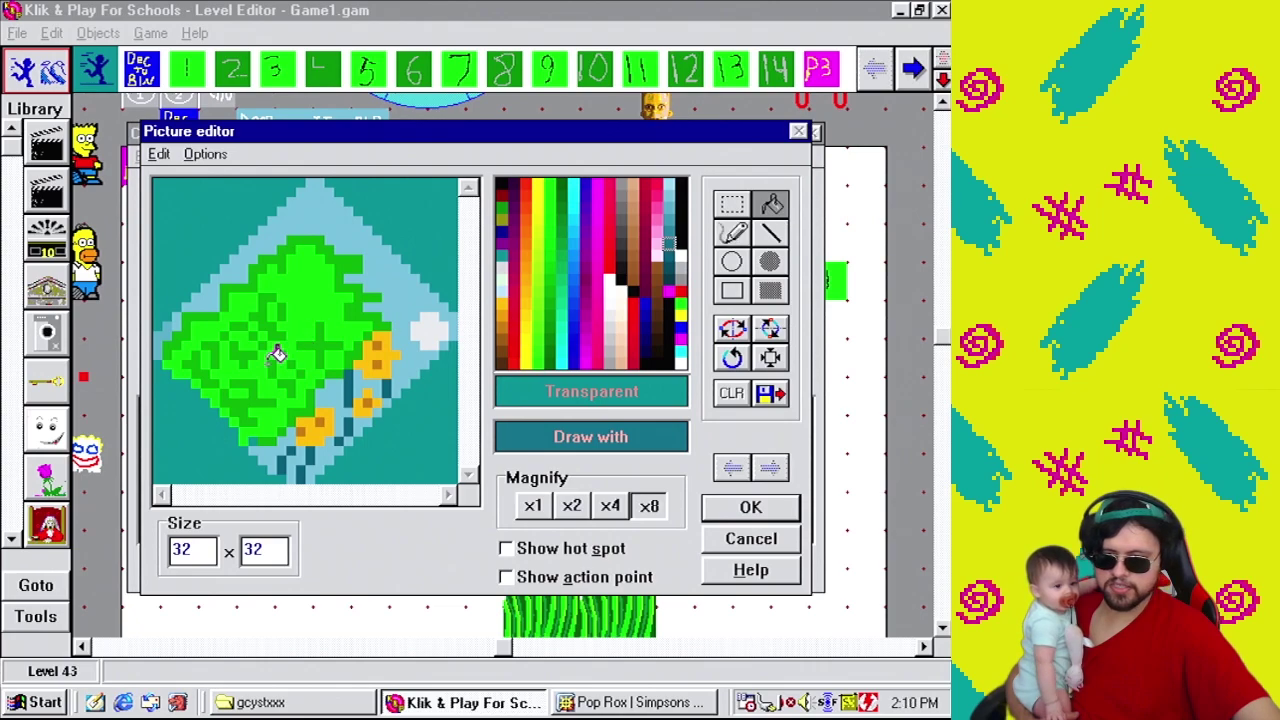
click(670, 243)
click(735, 232)
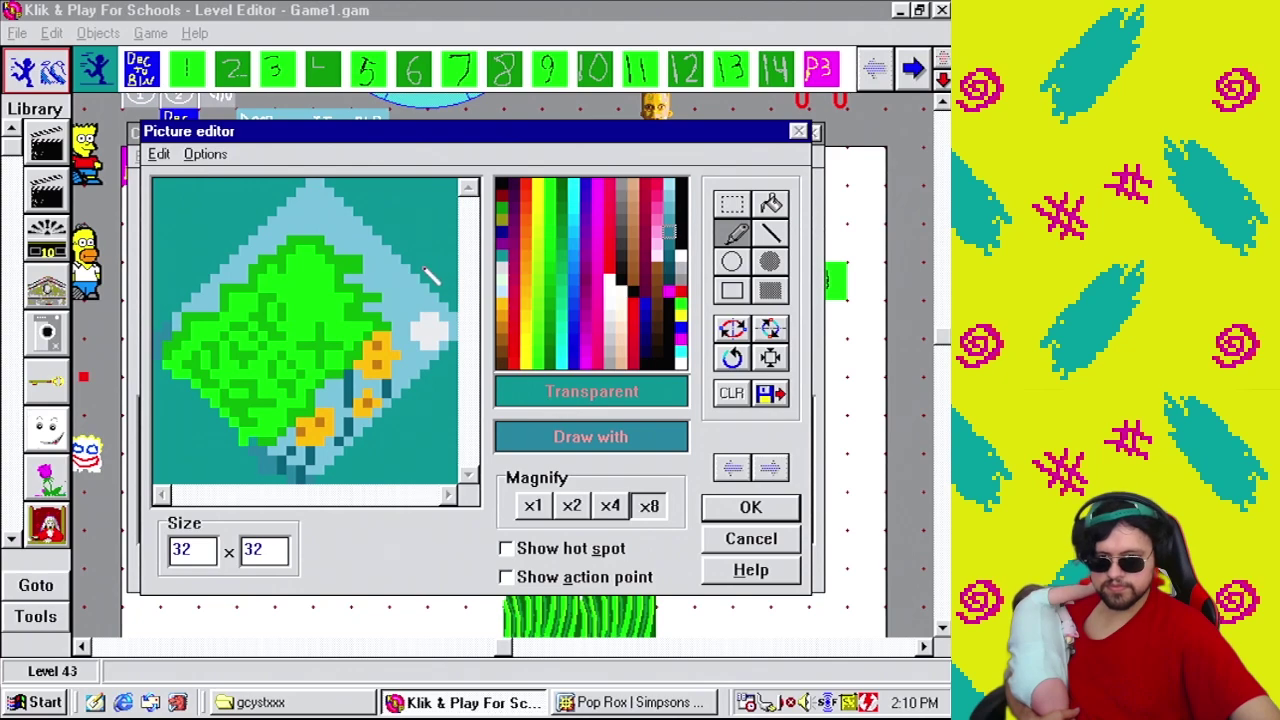
Paint light grey highlight pixels on the packet's top tip and along its upper right edge.
click(503, 286)
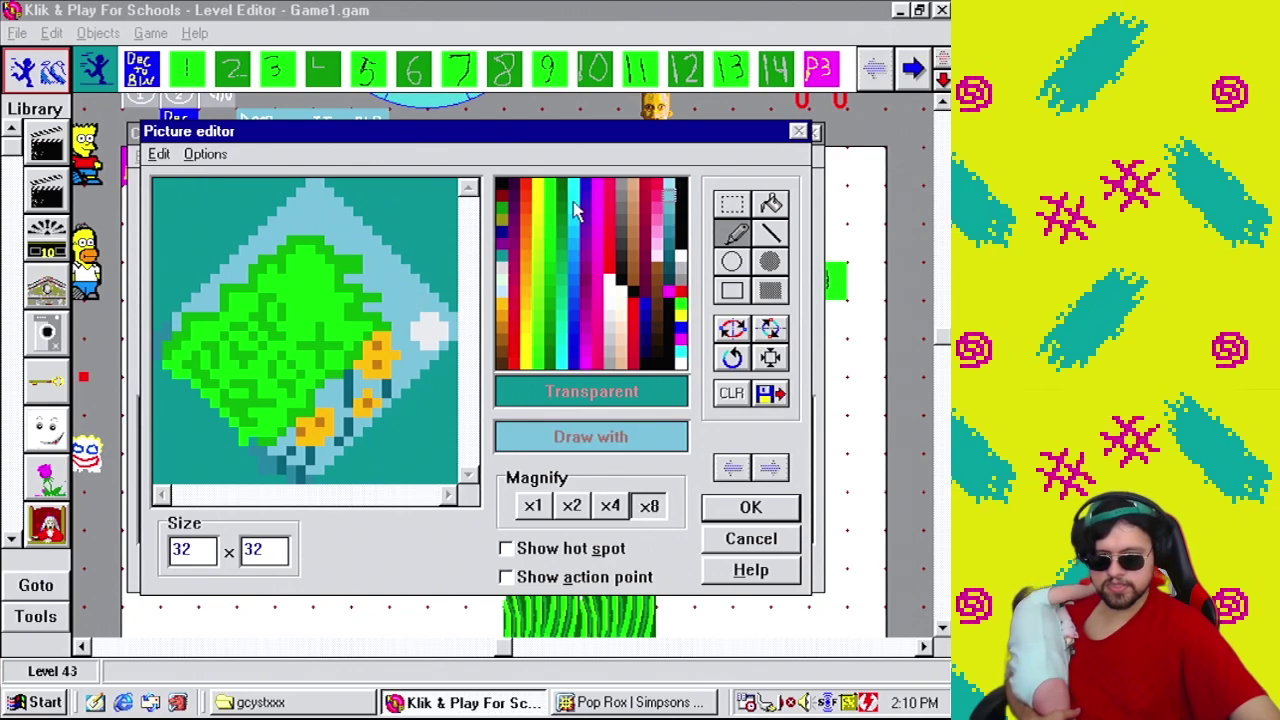
click(504, 277)
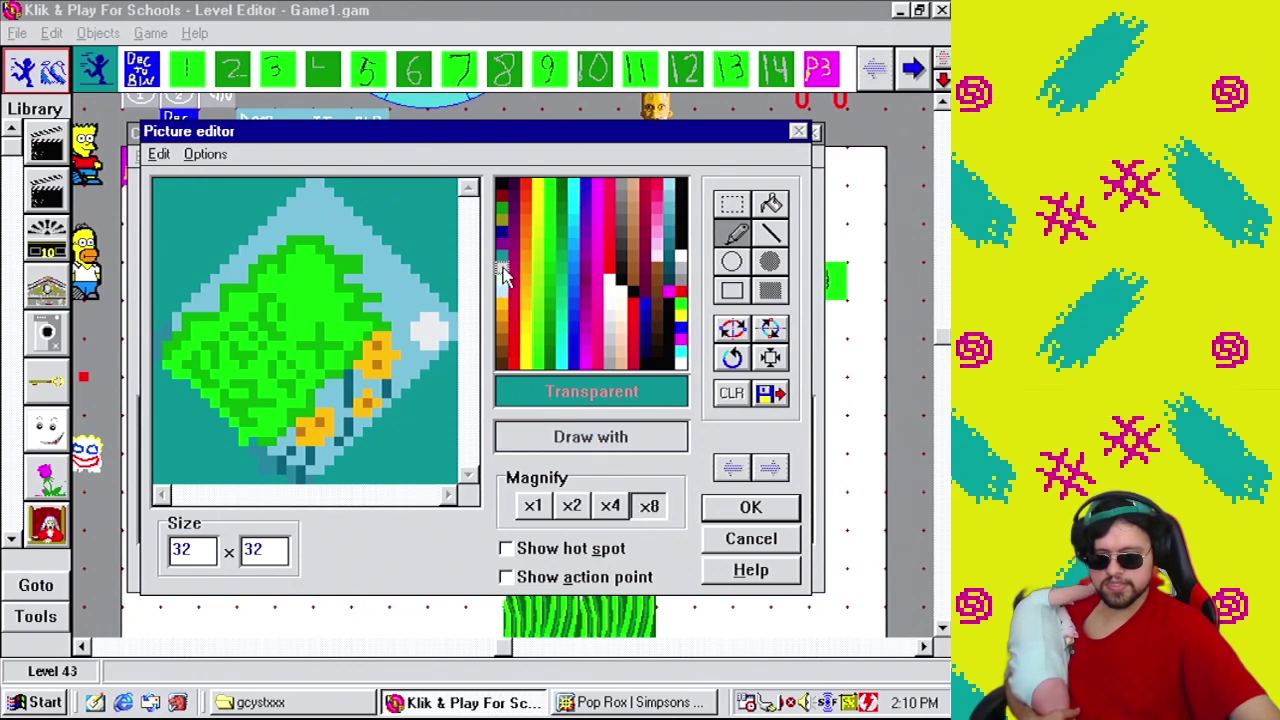
click(314, 185)
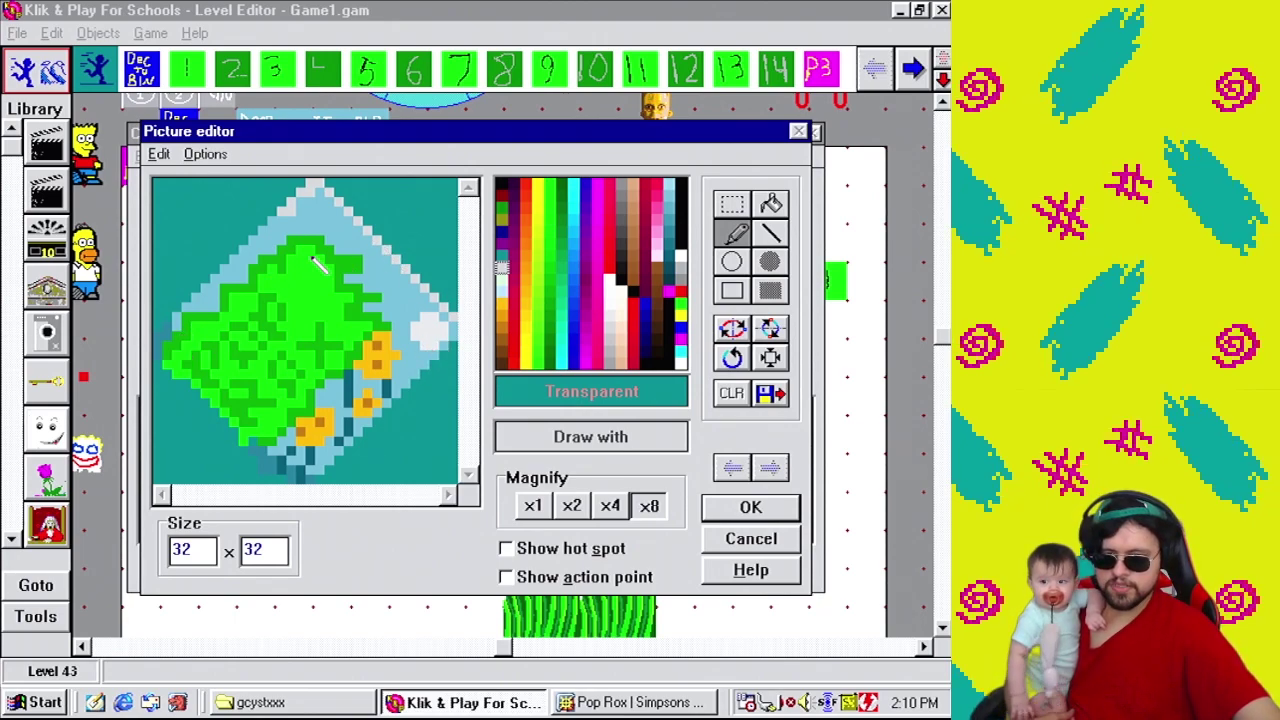
Fill the plain upper part of the packet's bright green area with a lighter yellow-green.
click(549, 207)
click(549, 185)
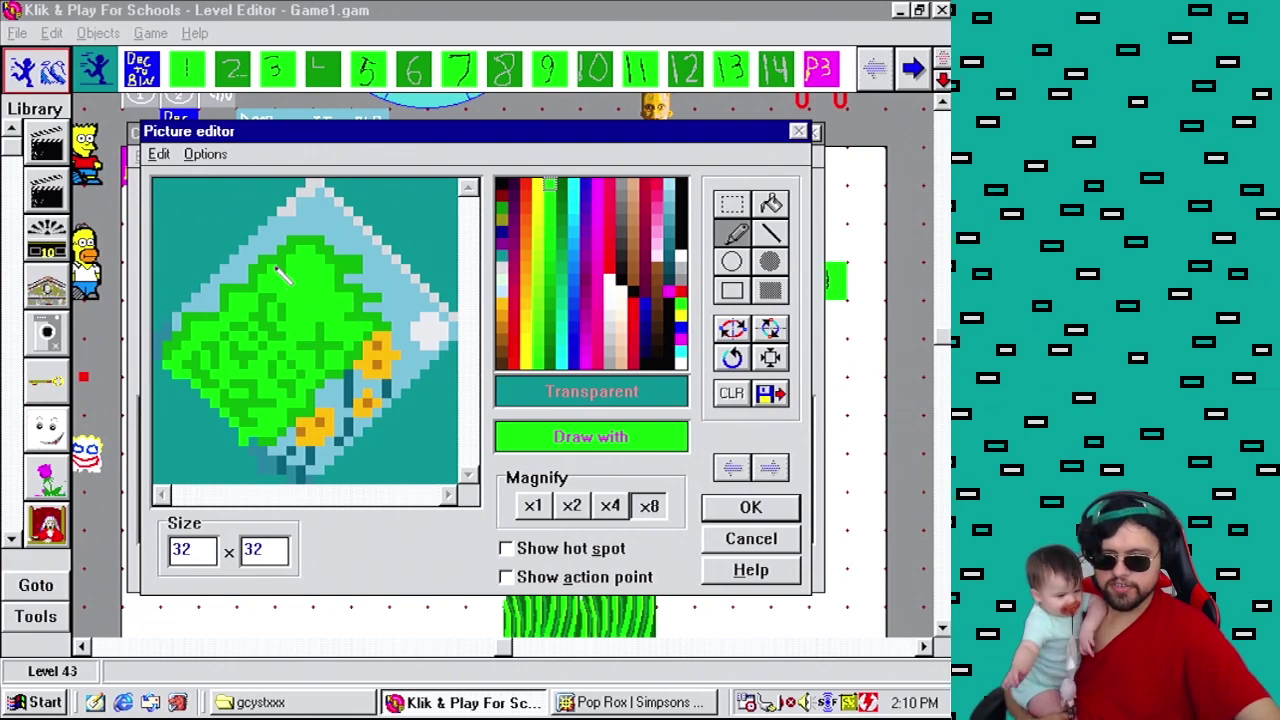
click(771, 205)
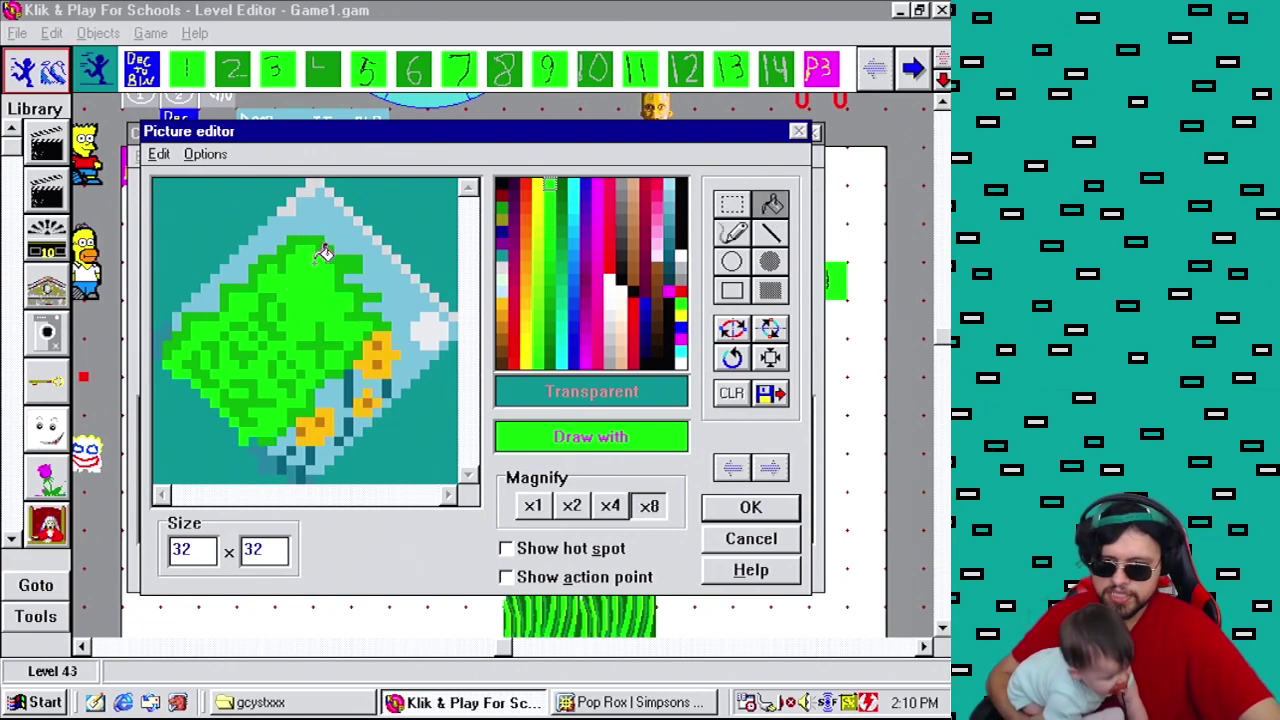
click(538, 346)
click(536, 311)
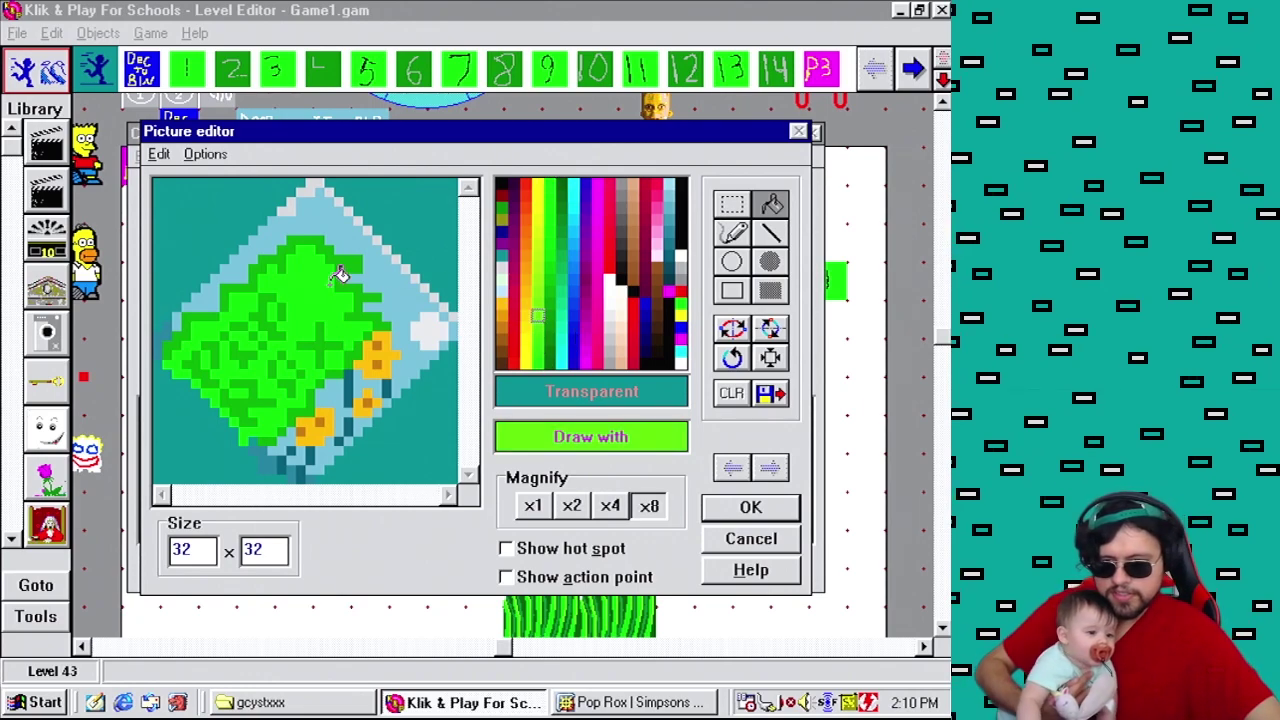
click(318, 262)
click(537, 280)
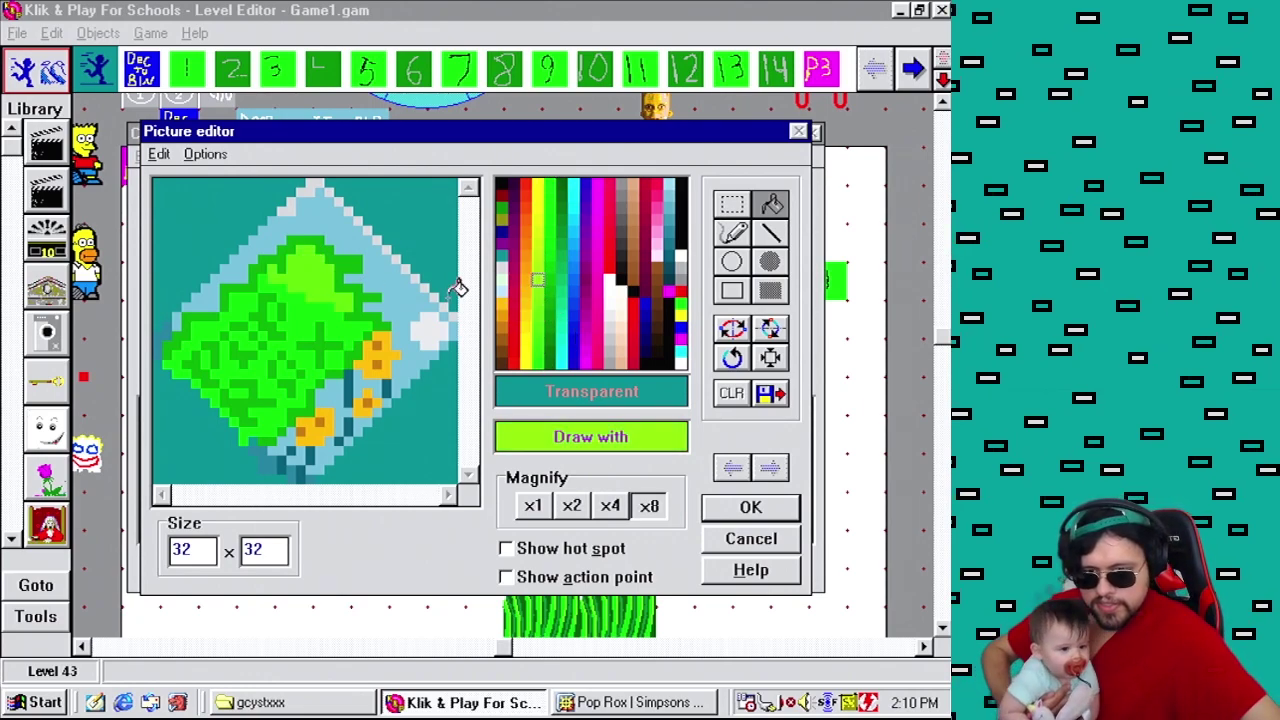
click(310, 255)
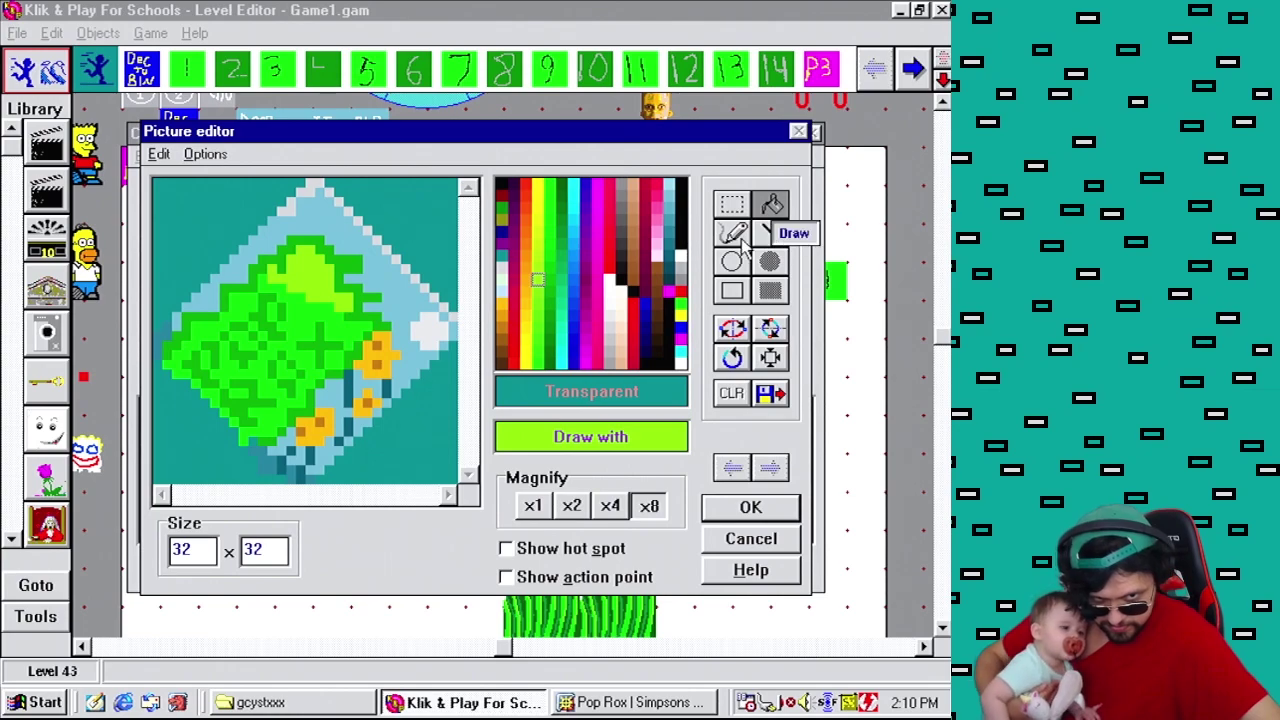
click(537, 304)
click(323, 263)
Touch up the right side of the packet's green area, above the upper orange candy, with green and yellow-green pixels.
click(732, 232)
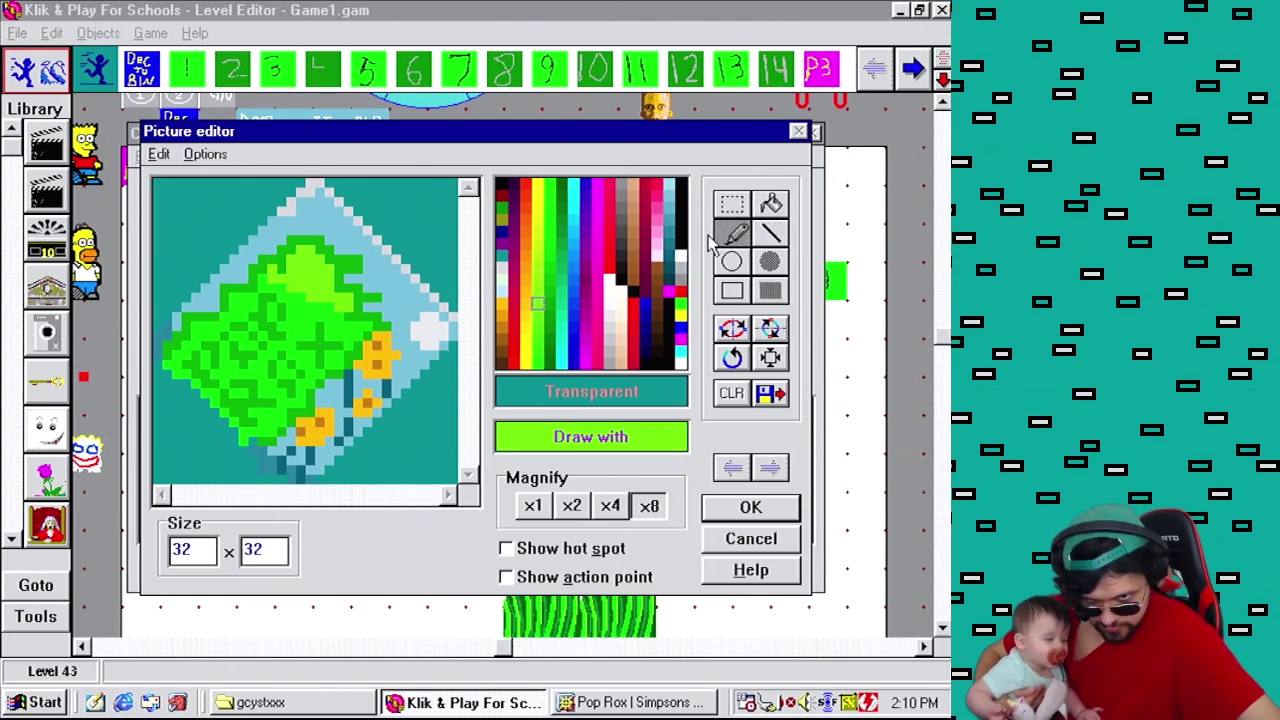
right_click(366, 314)
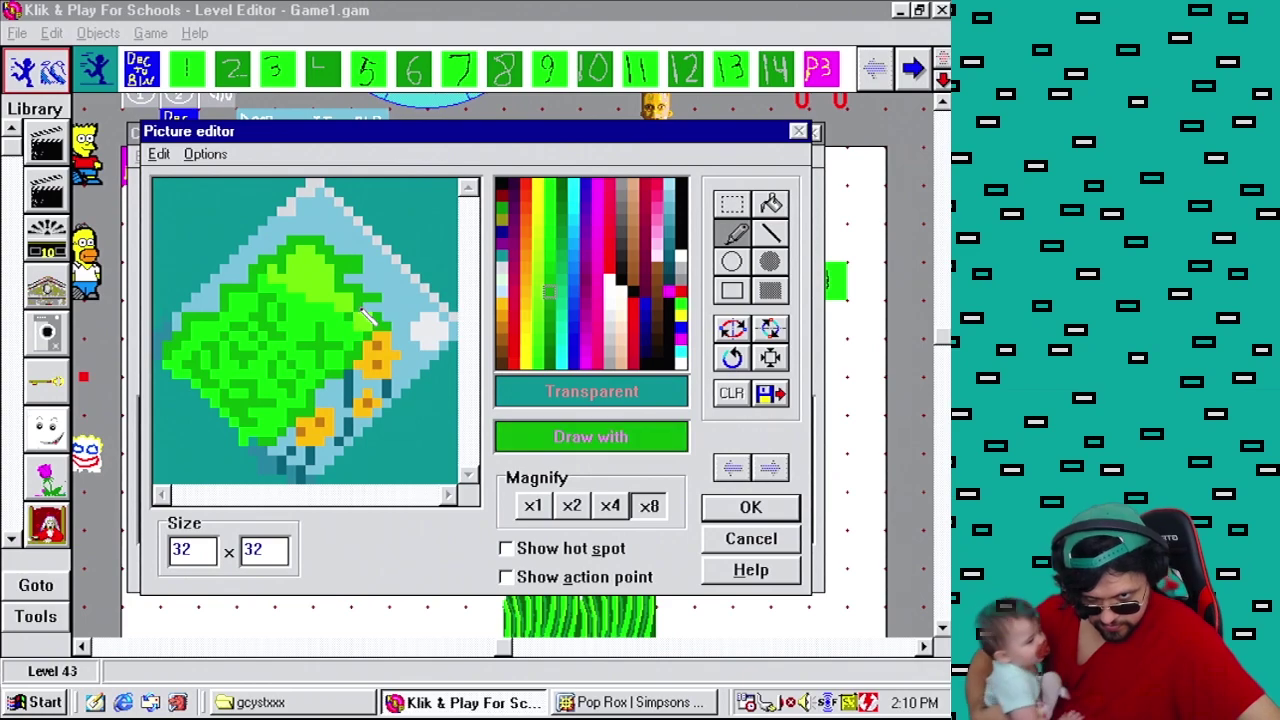
right_click(322, 283)
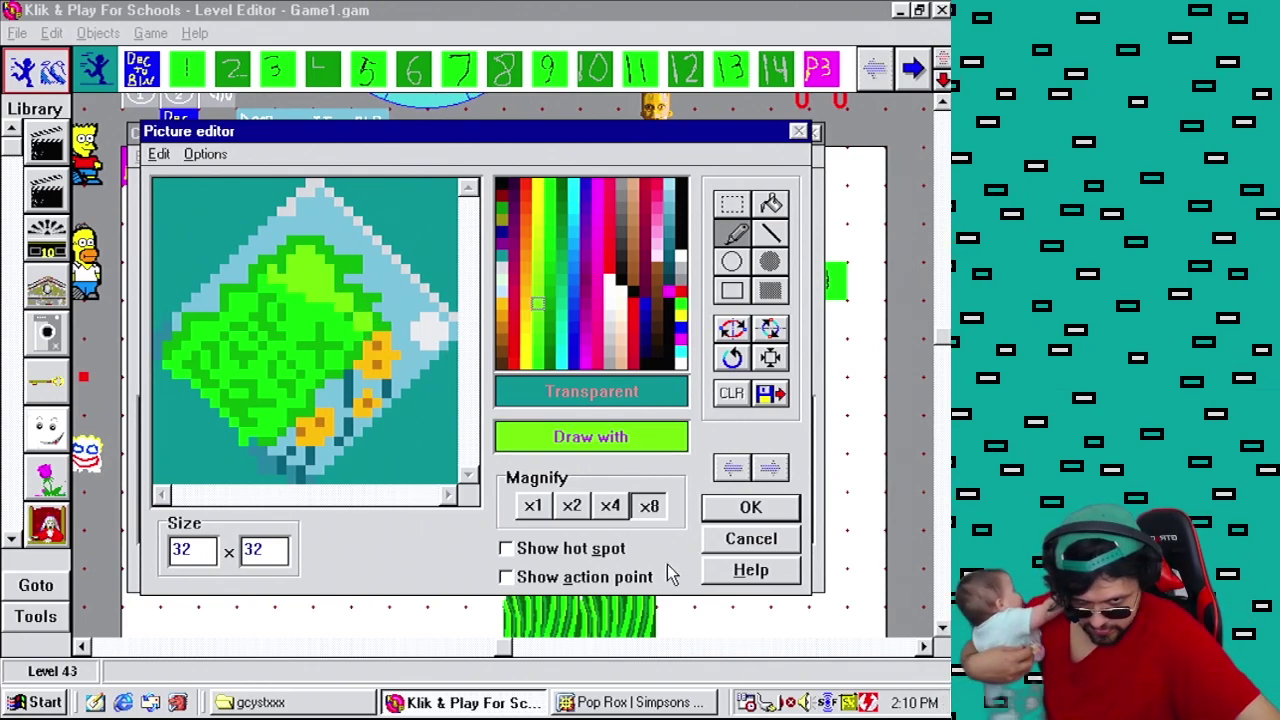
Accept the packet picture and create the active object with its animation set to Looping at maximum speed.
click(533, 506)
click(785, 508)
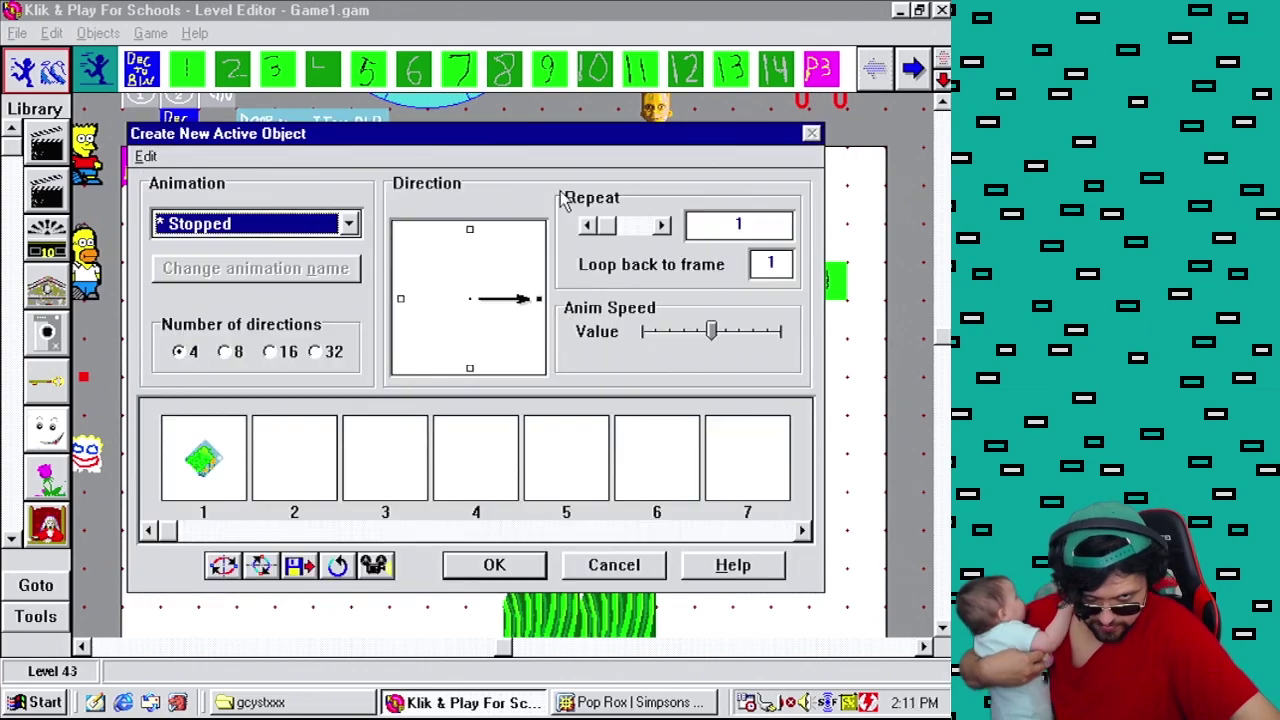
click(588, 225)
click(535, 566)
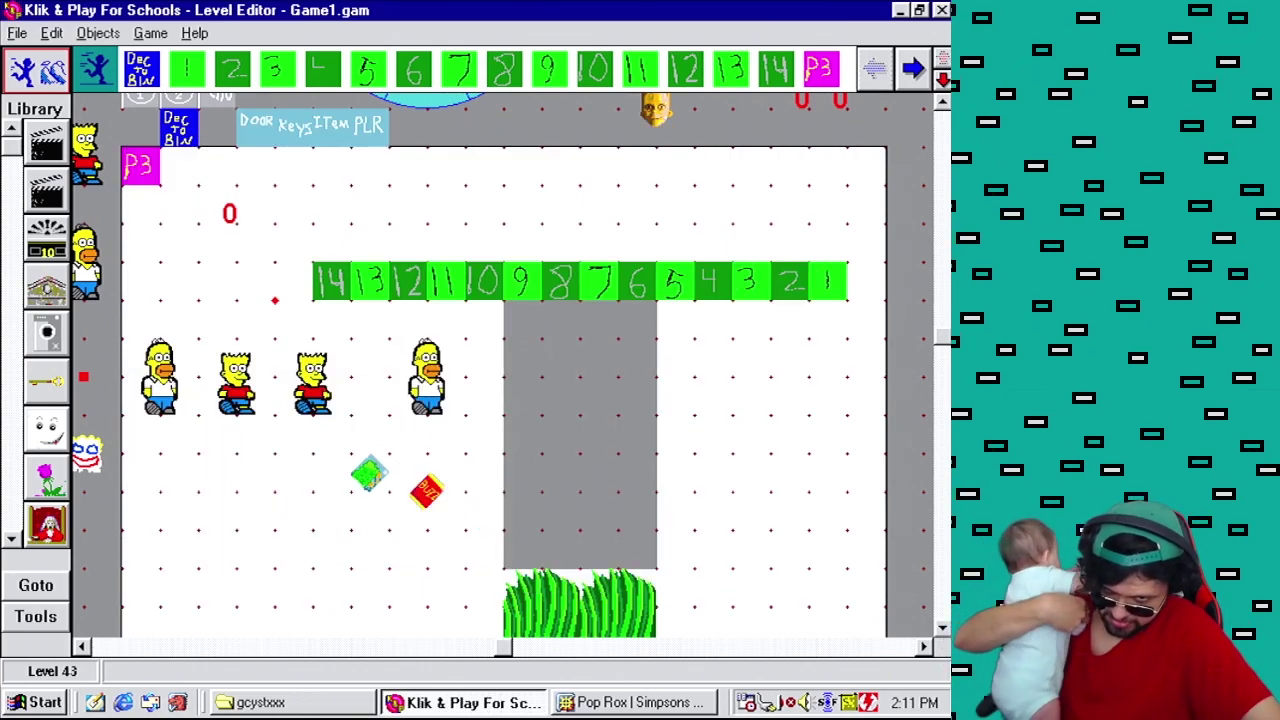
Reopen the placed packet object's animation and inspect the picture in frame 1.
click(369, 474)
right_click(369, 476)
click(437, 531)
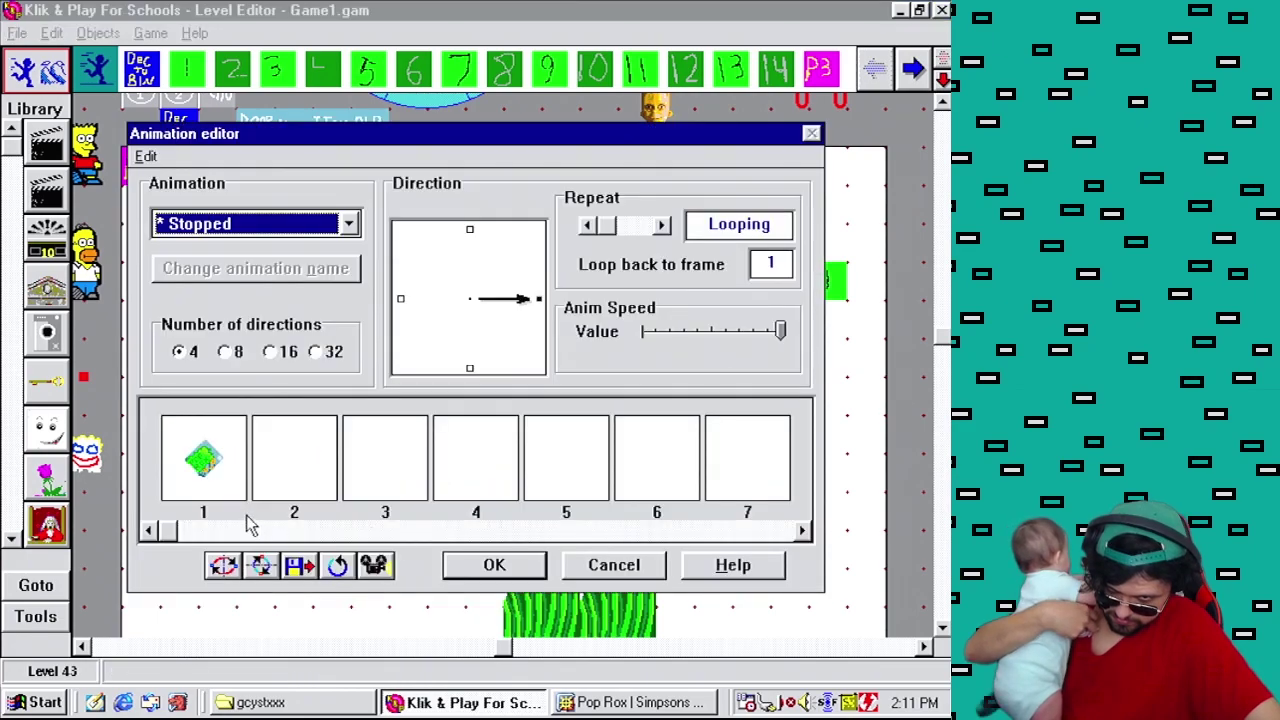
double_click(226, 484)
click(772, 518)
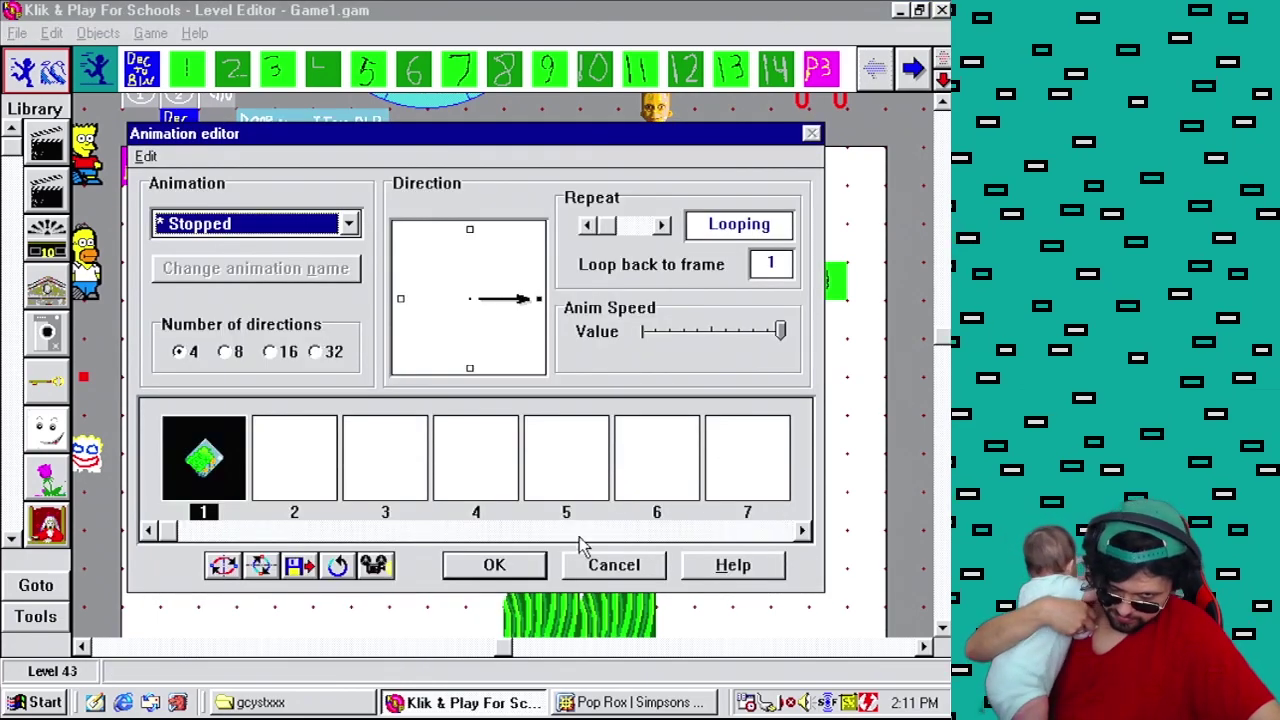
Confirm the object's animation settings and save the game as Game1.gam.
click(532, 567)
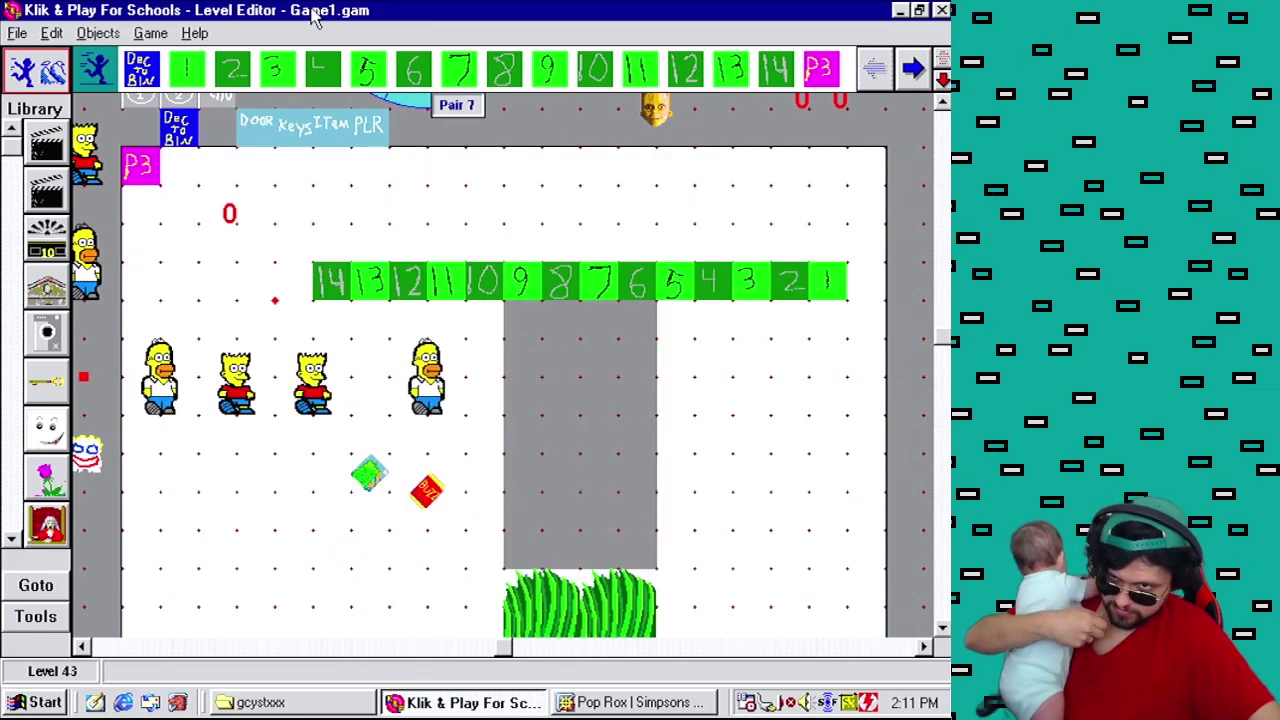
click(17, 33)
click(62, 126)
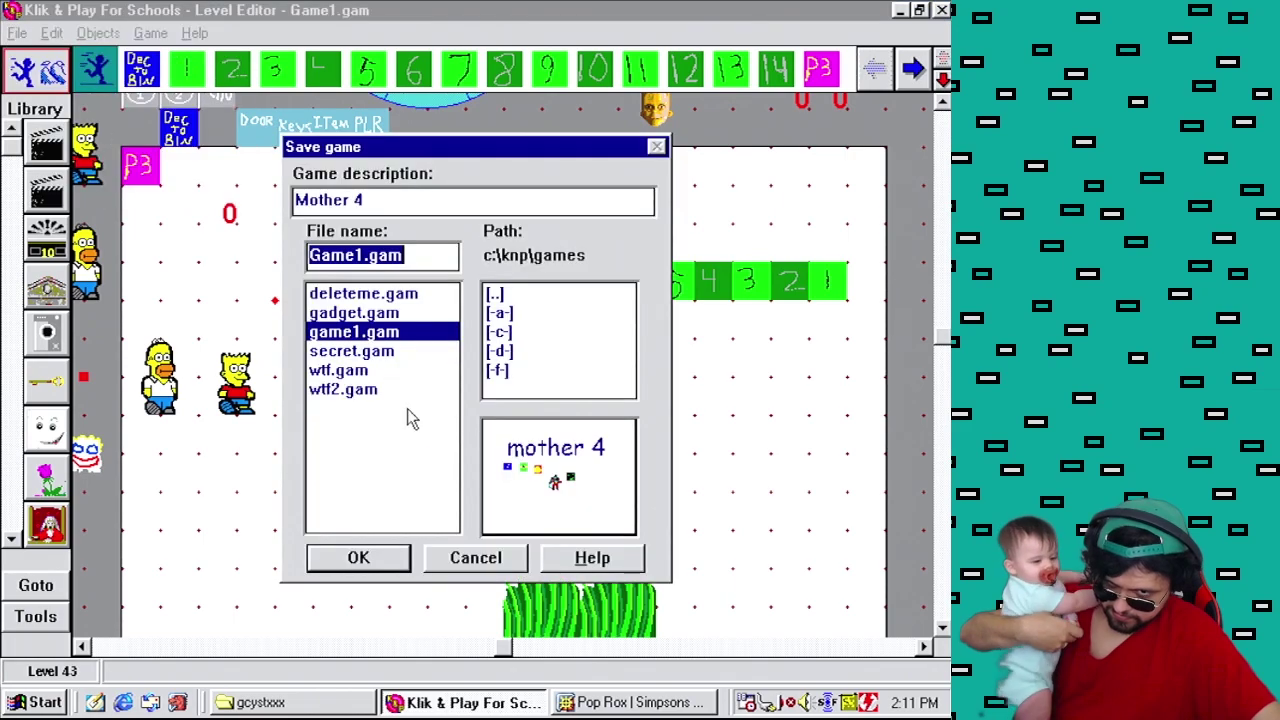
click(355, 560)
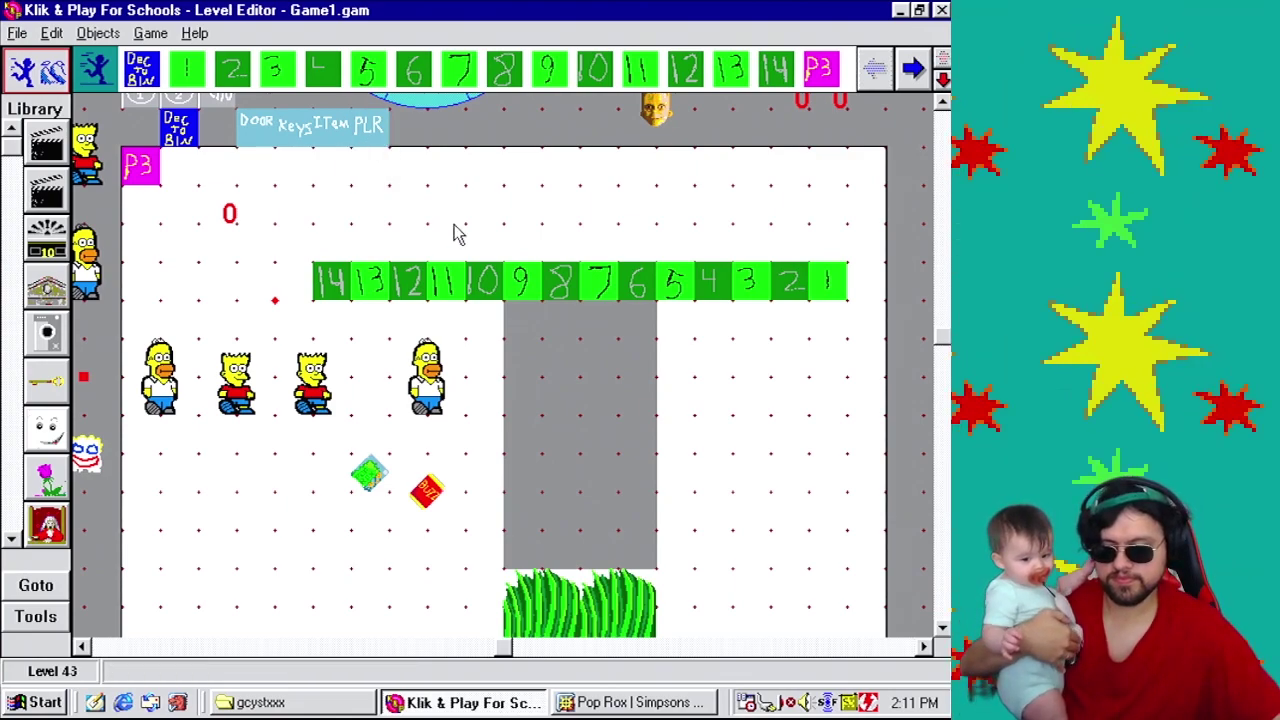
Switch to the Pop Rox Simpsons window and close it.
click(640, 703)
click(941, 10)
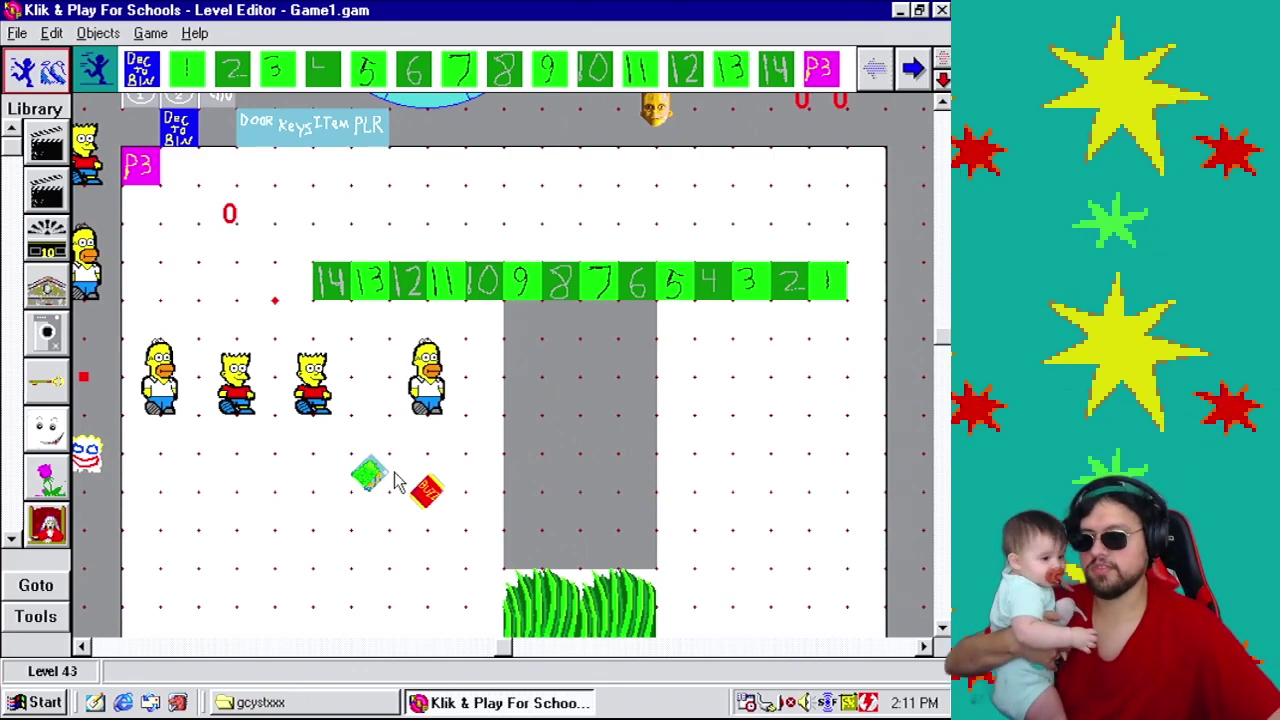
Copy the downward-facing Stopped frame of the rightmost Homer object in the level.
drag(507, 650, 462, 670)
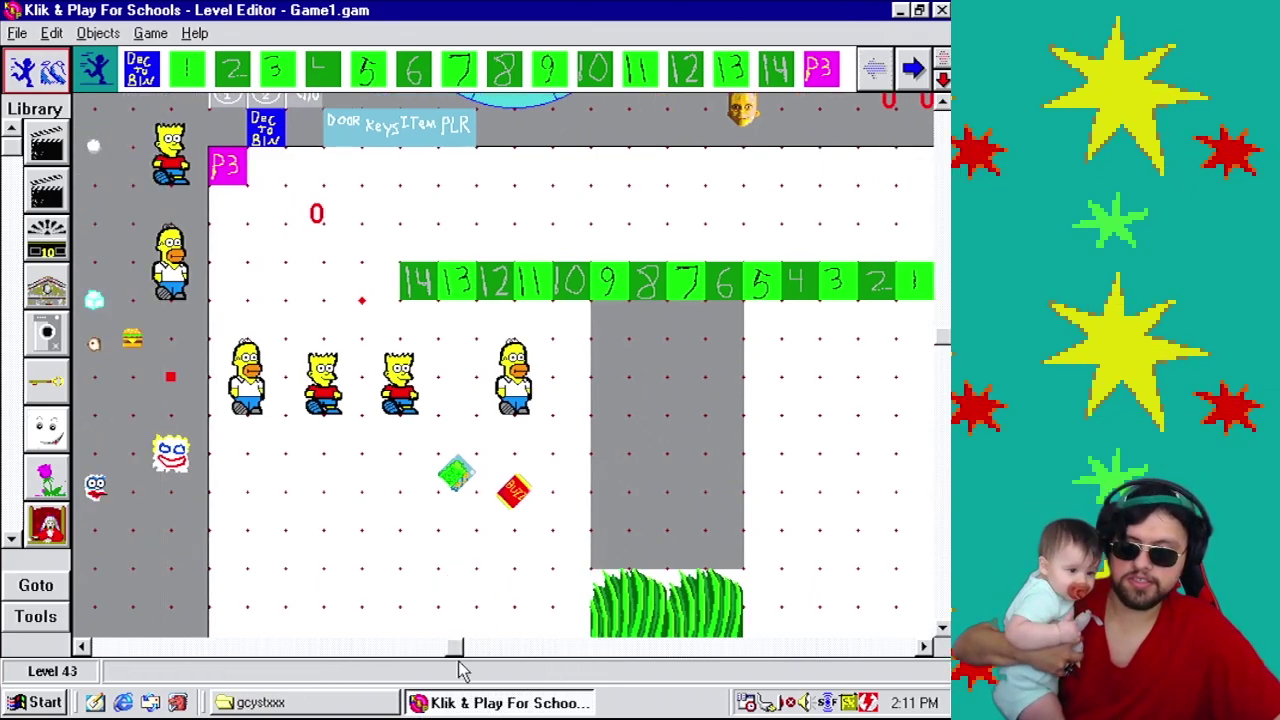
mouse_move(944, 343)
mouse_down()
mouse_move(945, 245)
mouse_move(944, 335)
mouse_up()
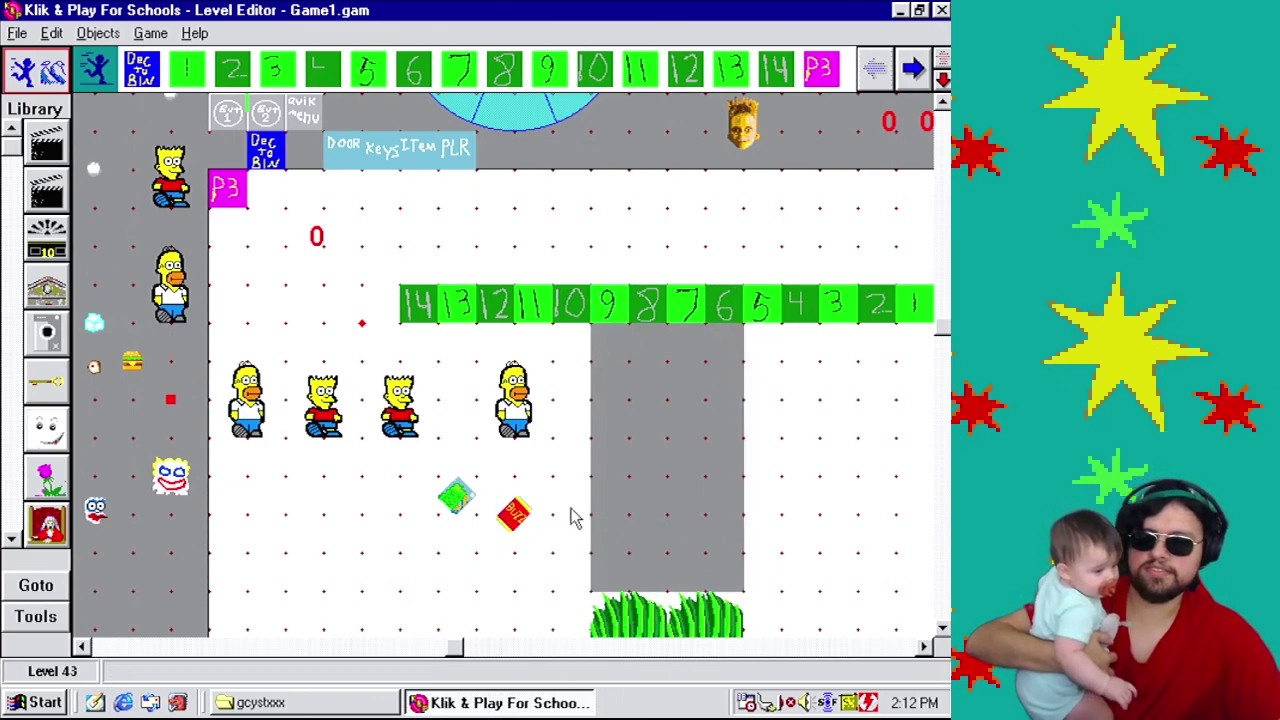
right_click(519, 391)
click(588, 439)
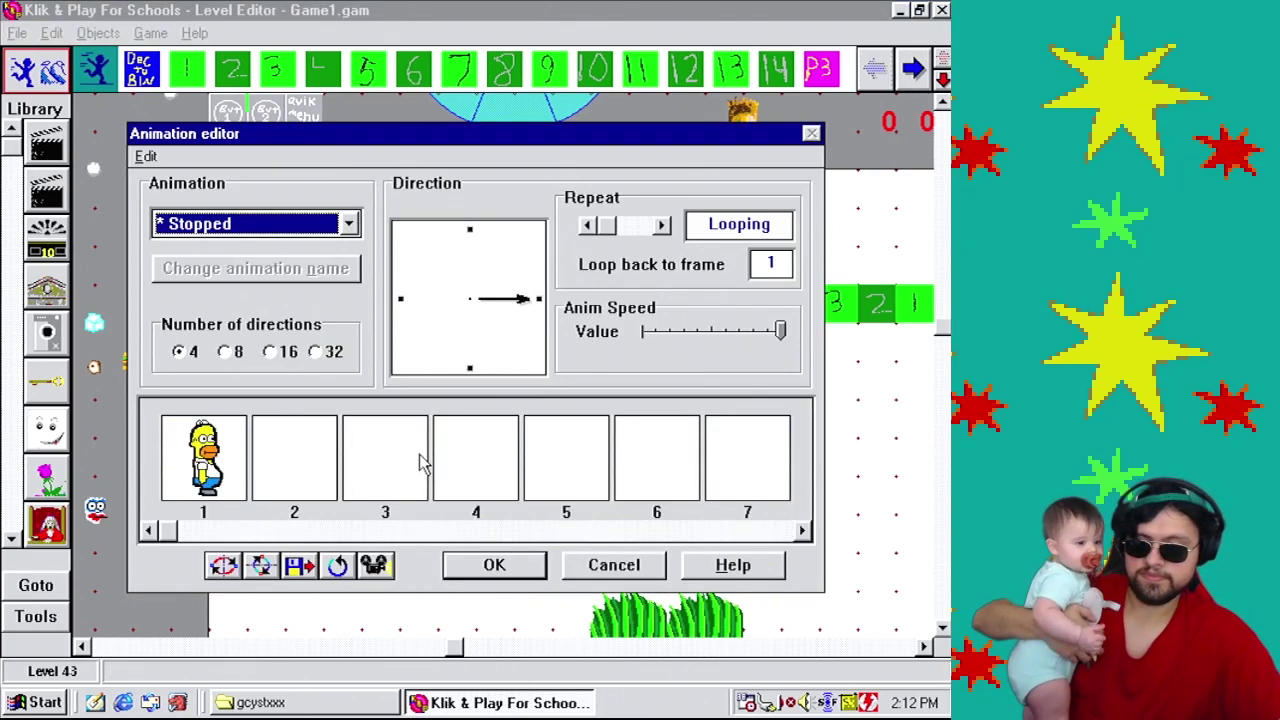
click(470, 372)
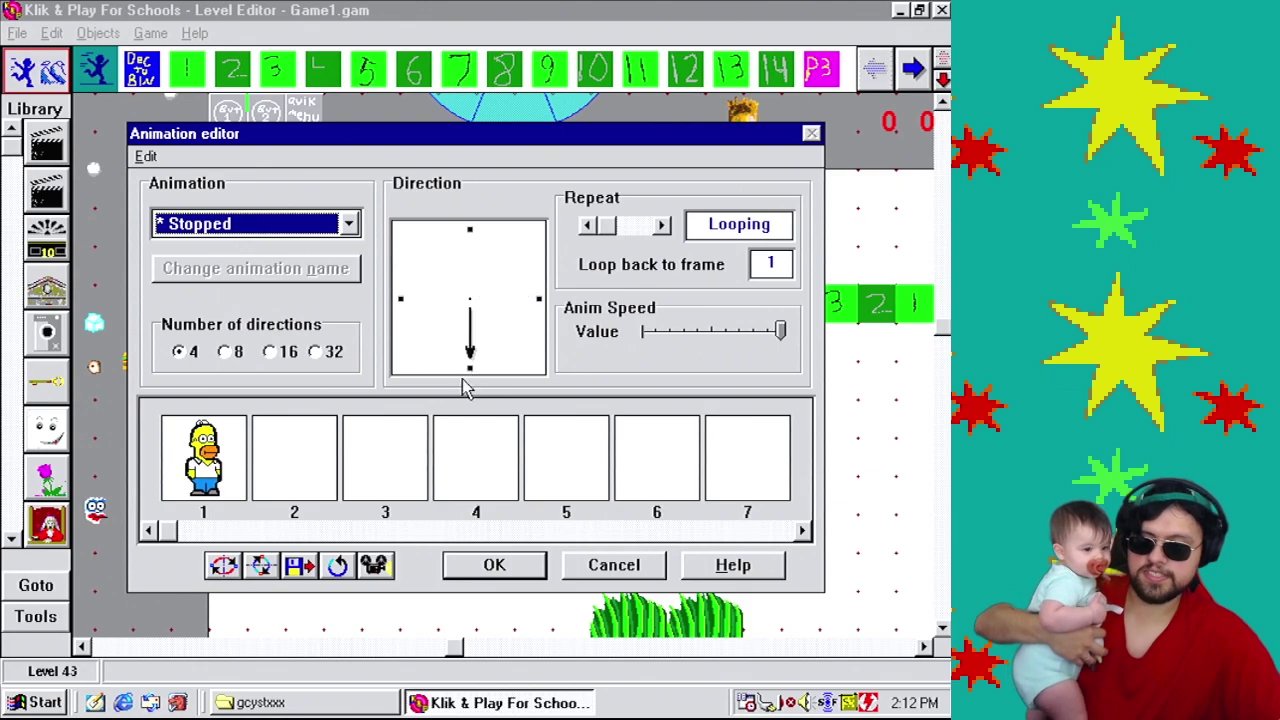
click(243, 222)
click(266, 266)
click(262, 226)
click(255, 247)
click(242, 464)
right_click(242, 464)
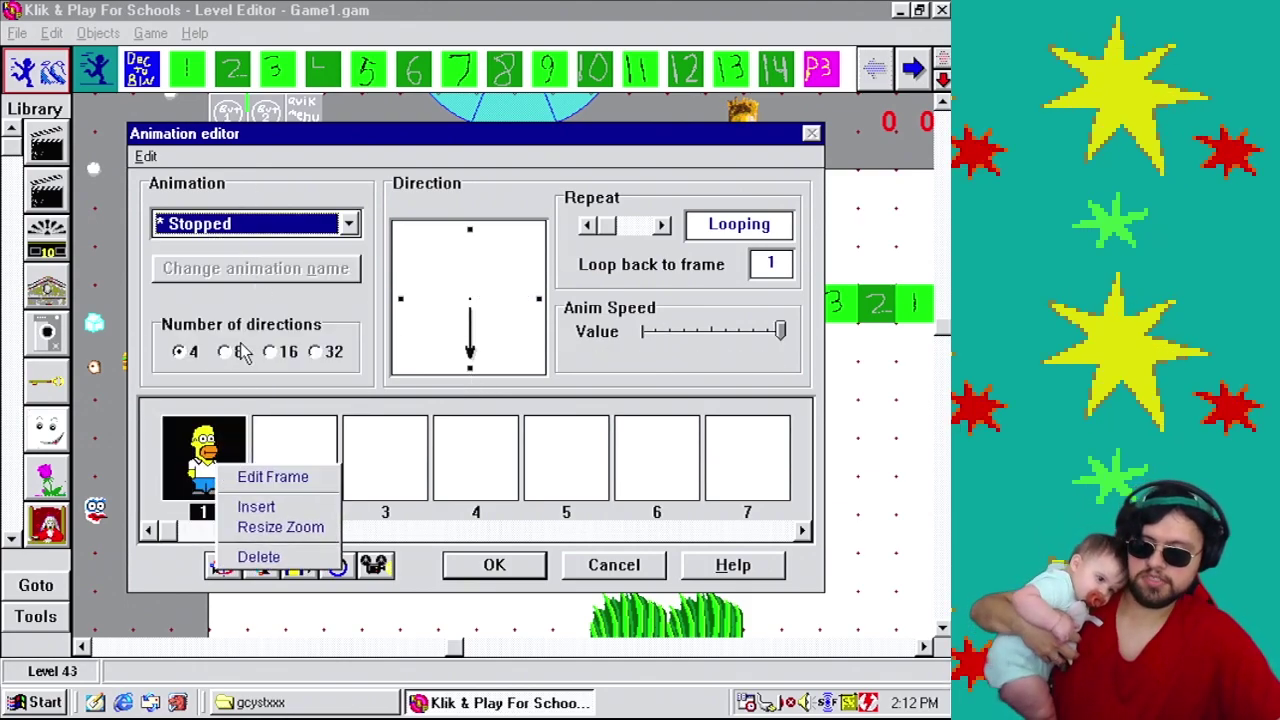
click(152, 158)
click(194, 204)
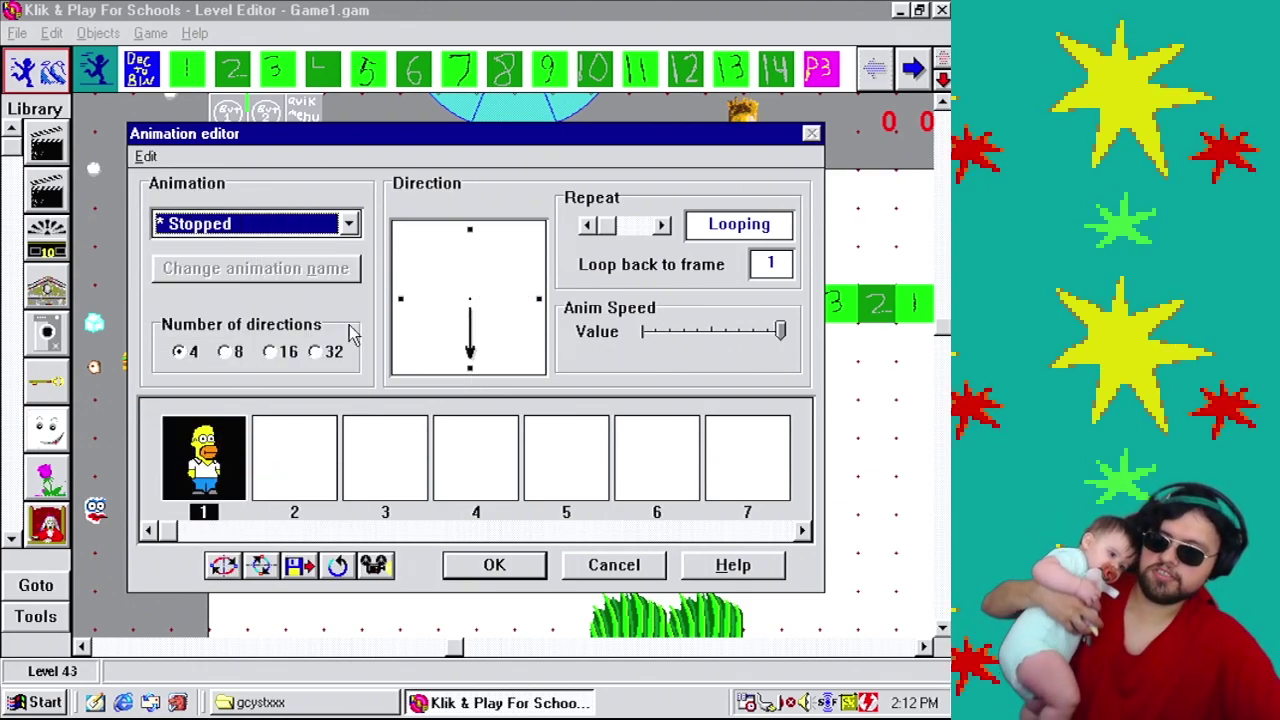
click(520, 565)
Create a new active object with the copied Homer frame facing down, looping at the lowest animation speed.
click(34, 617)
click(206, 640)
click(470, 369)
click(146, 157)
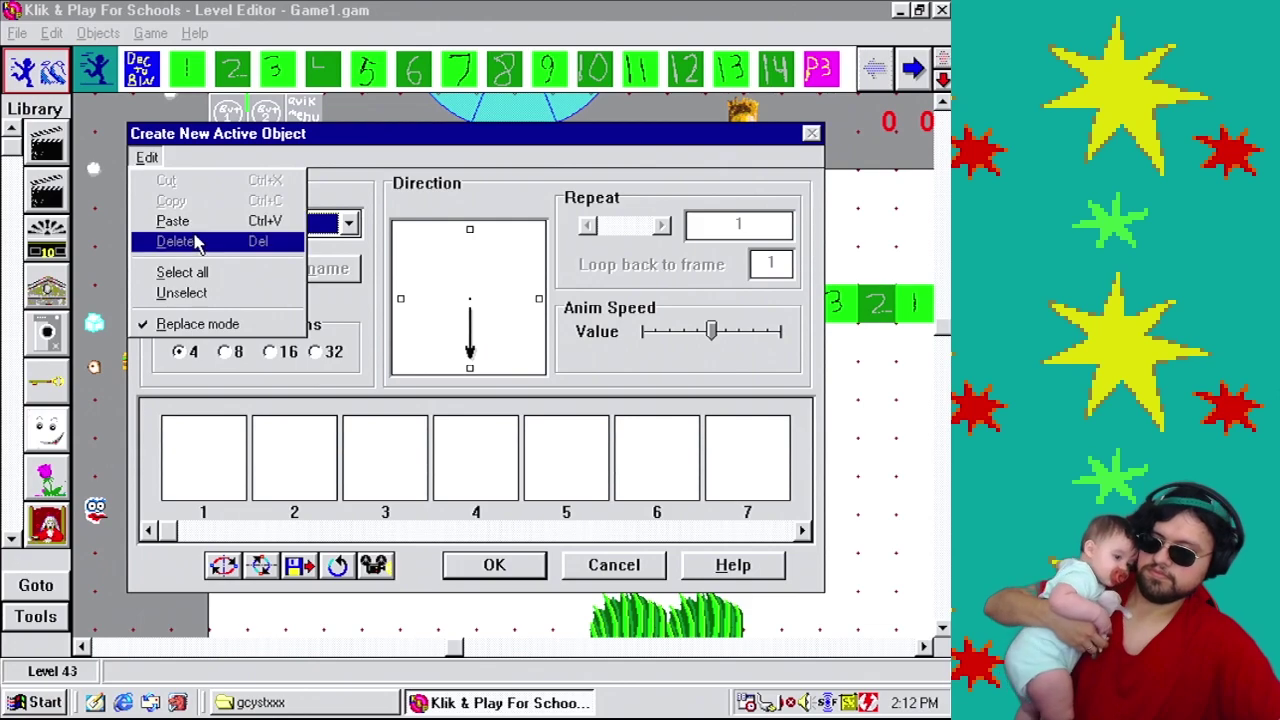
click(172, 238)
click(600, 226)
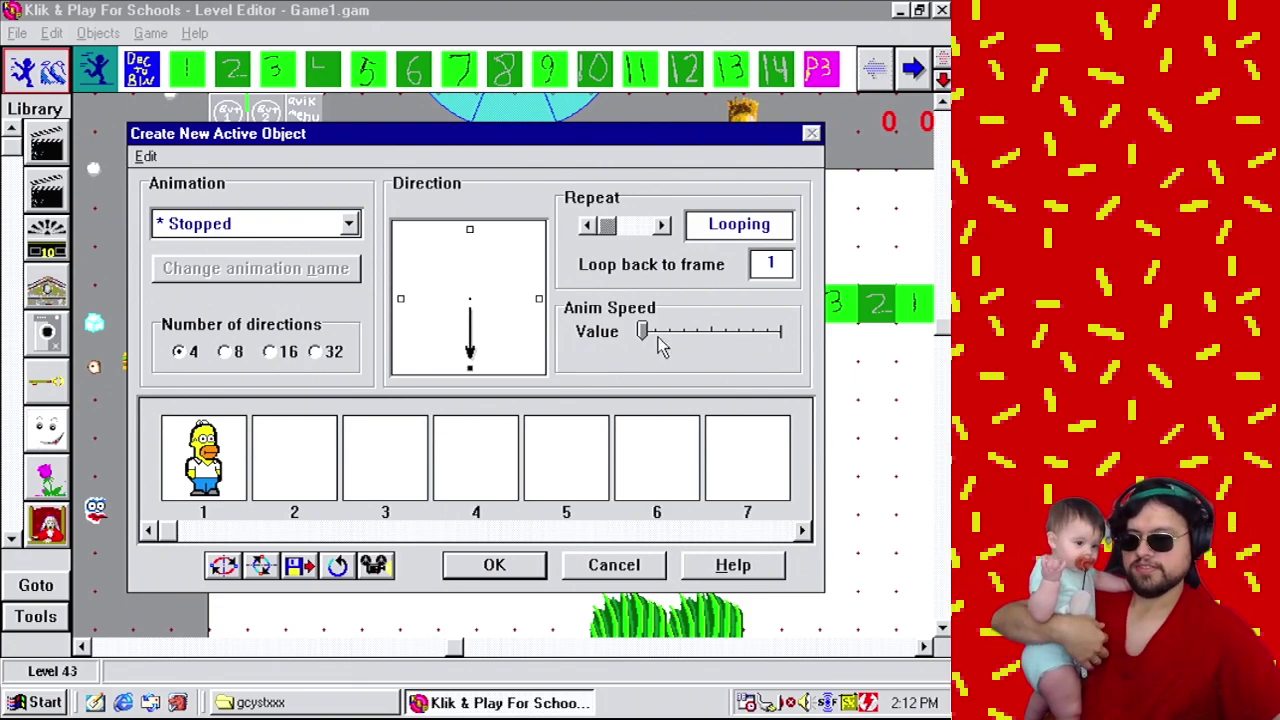
Mark the new Homer picture's hot spot at 16 × 32 with a red pixel and check its action point.
double_click(212, 450)
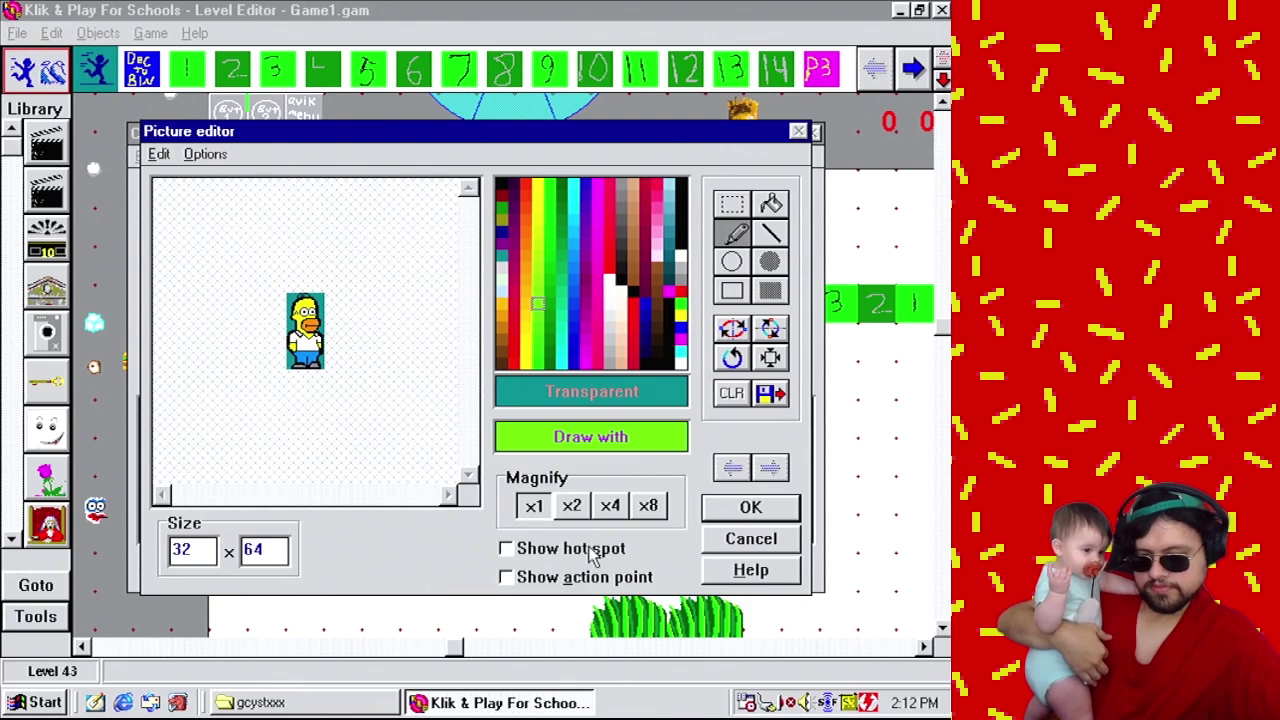
click(572, 552)
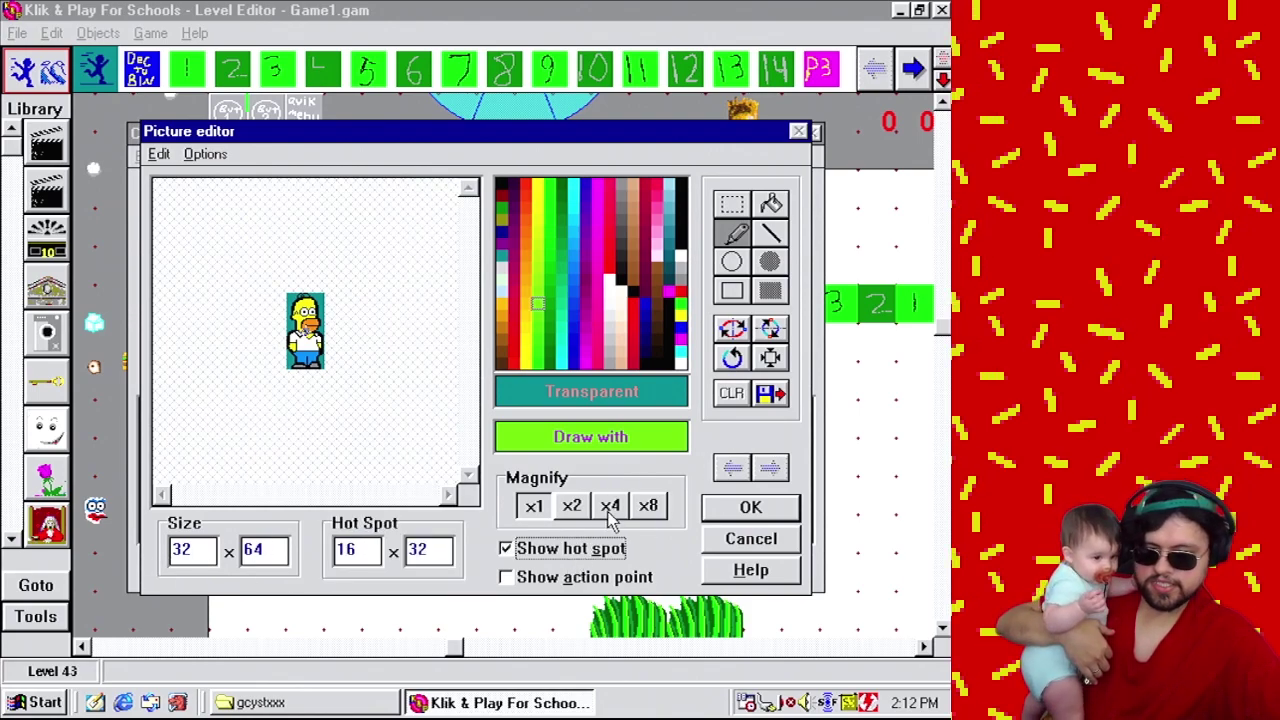
click(648, 505)
click(610, 505)
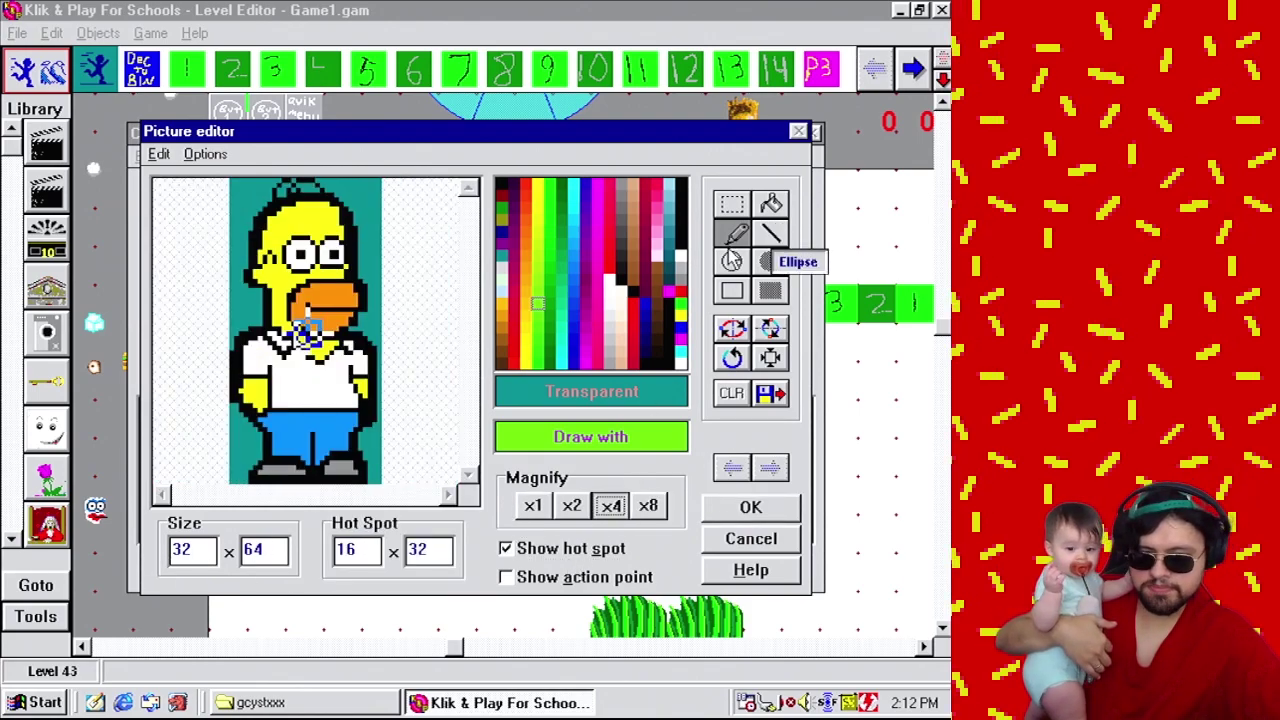
click(681, 300)
click(648, 506)
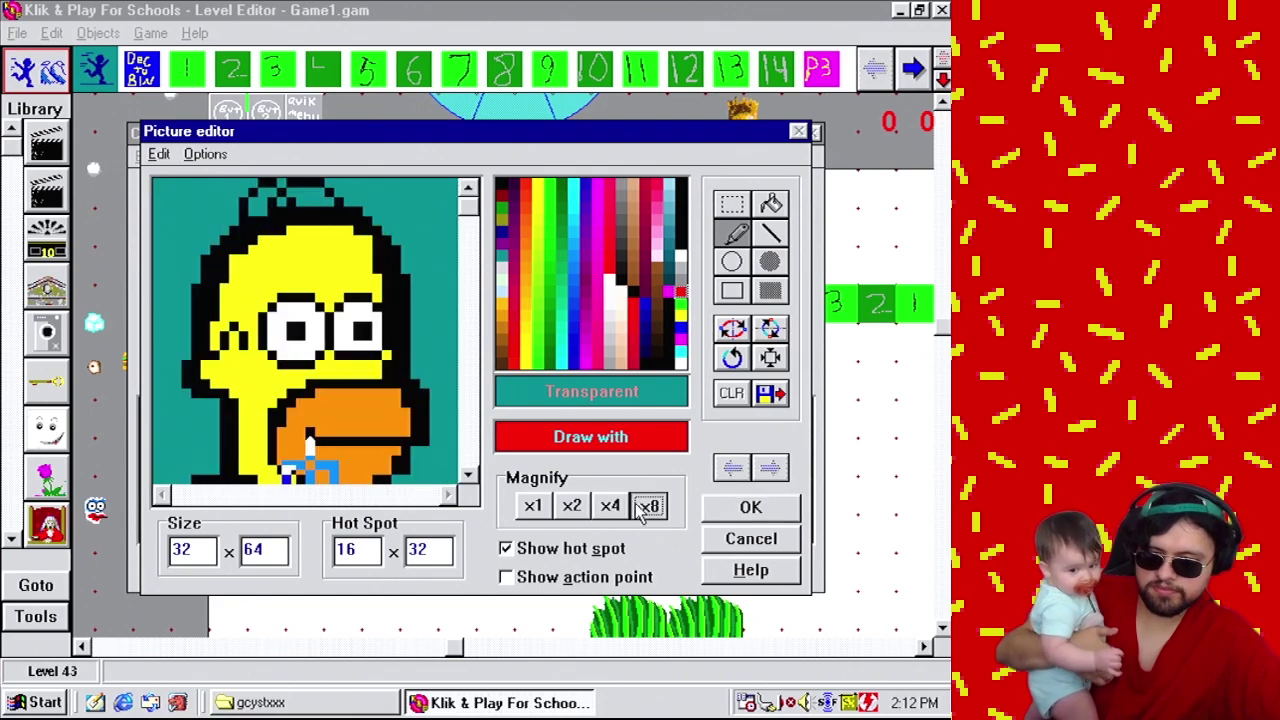
drag(468, 207, 468, 305)
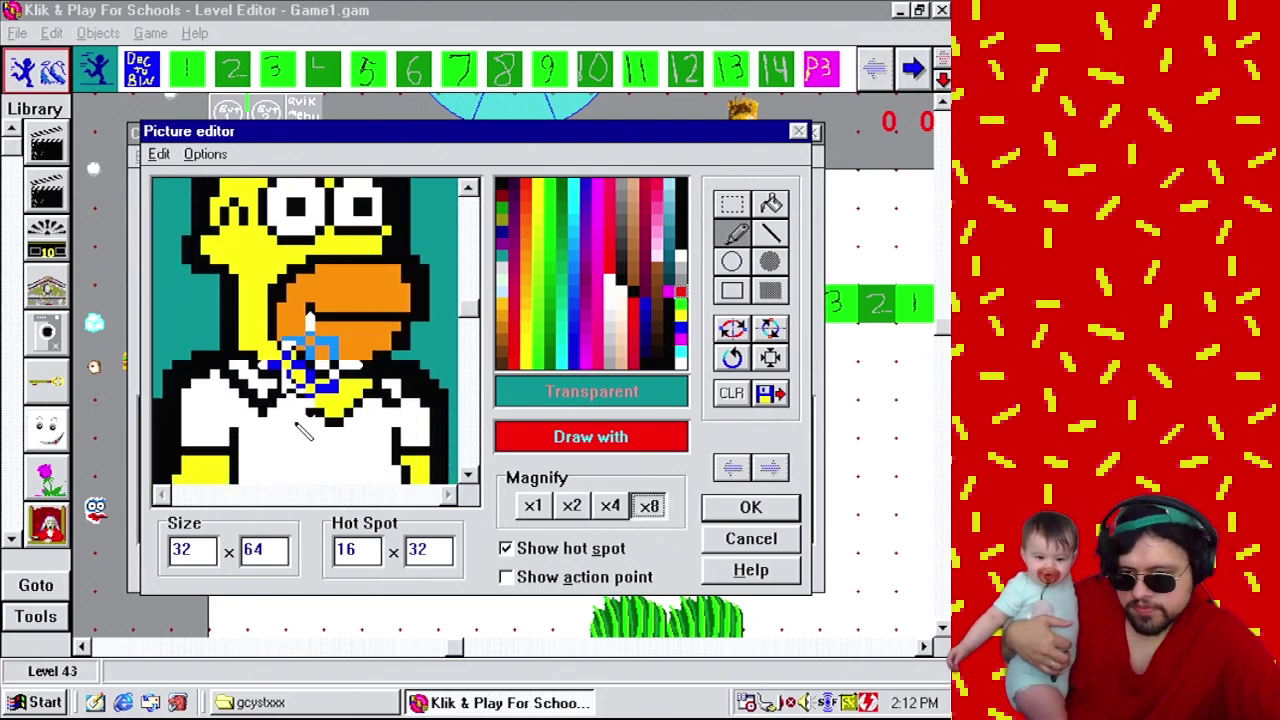
click(548, 550)
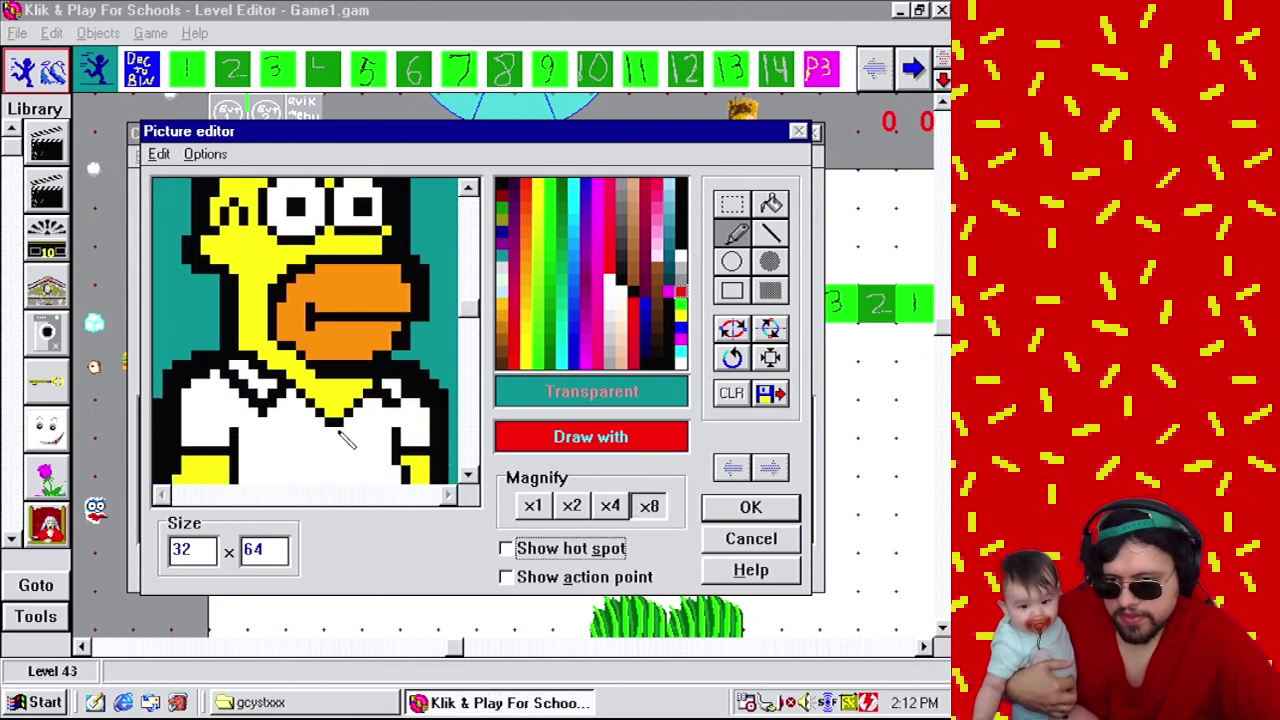
click(525, 548)
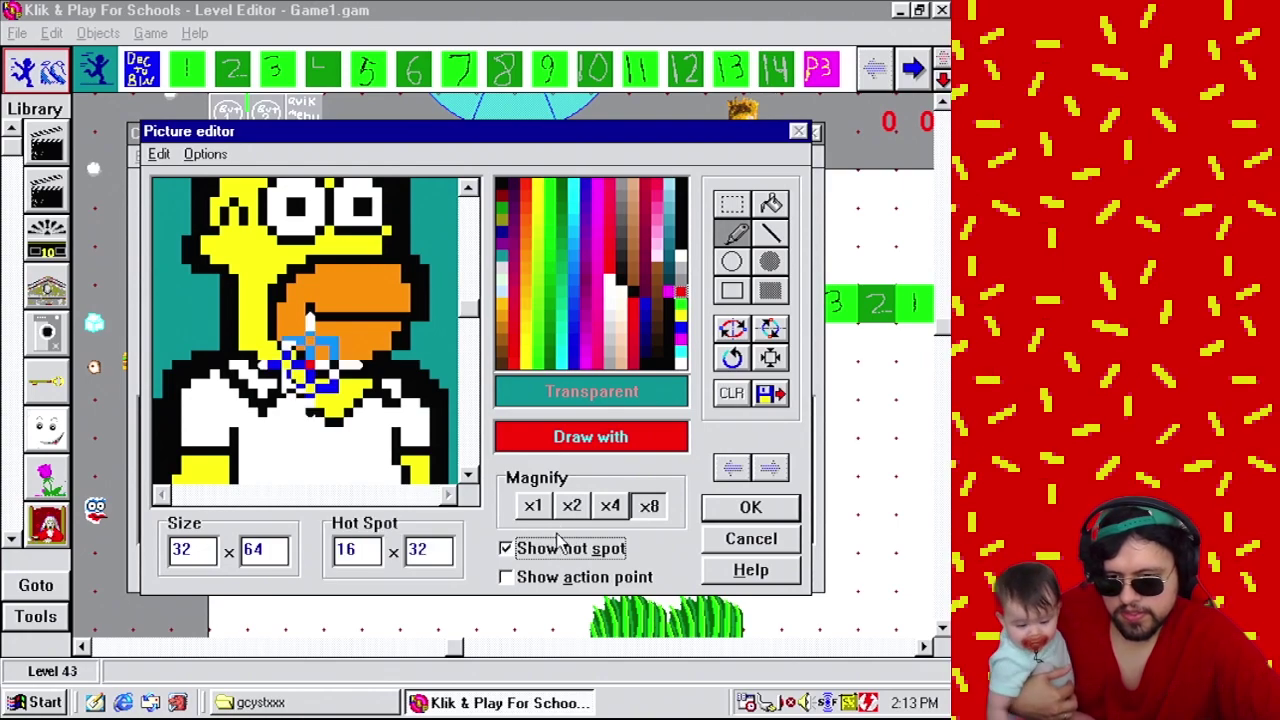
click(595, 580)
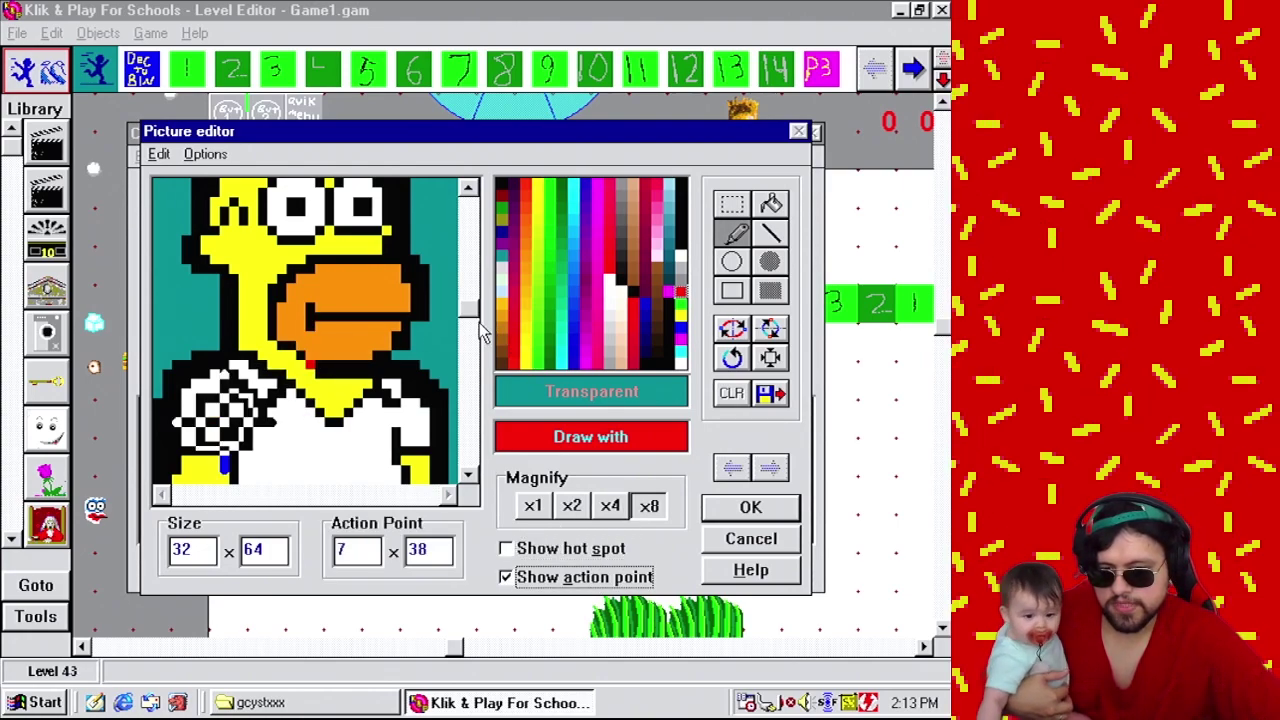
click(622, 580)
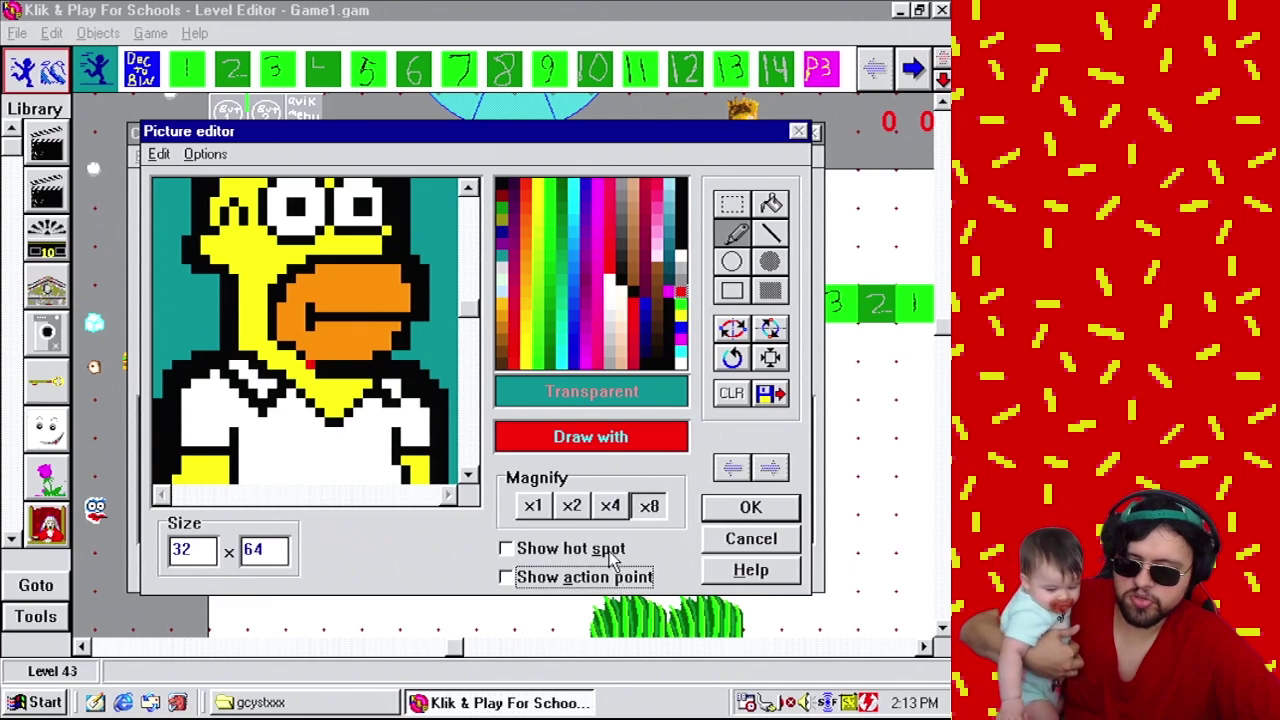
Separate Homer's head from his shoulder and fill its outline, skin and mouth areas with the transparent colour.
right_click(430, 357)
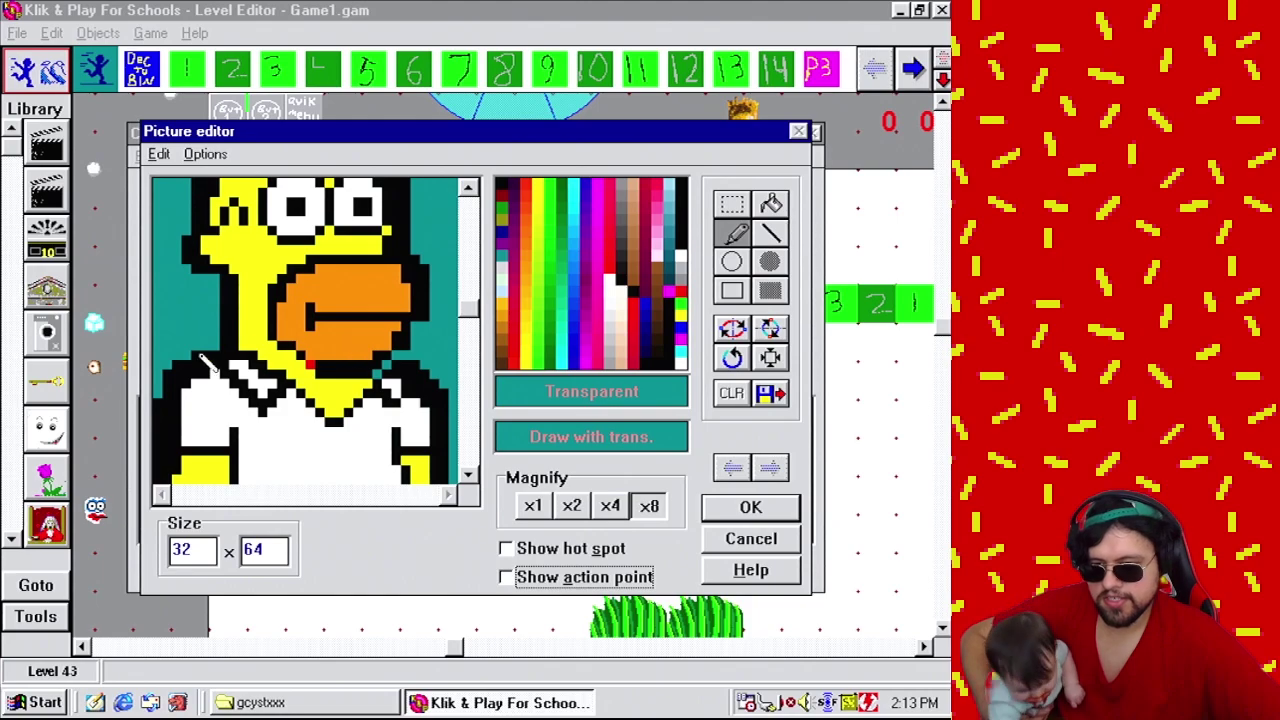
click(771, 204)
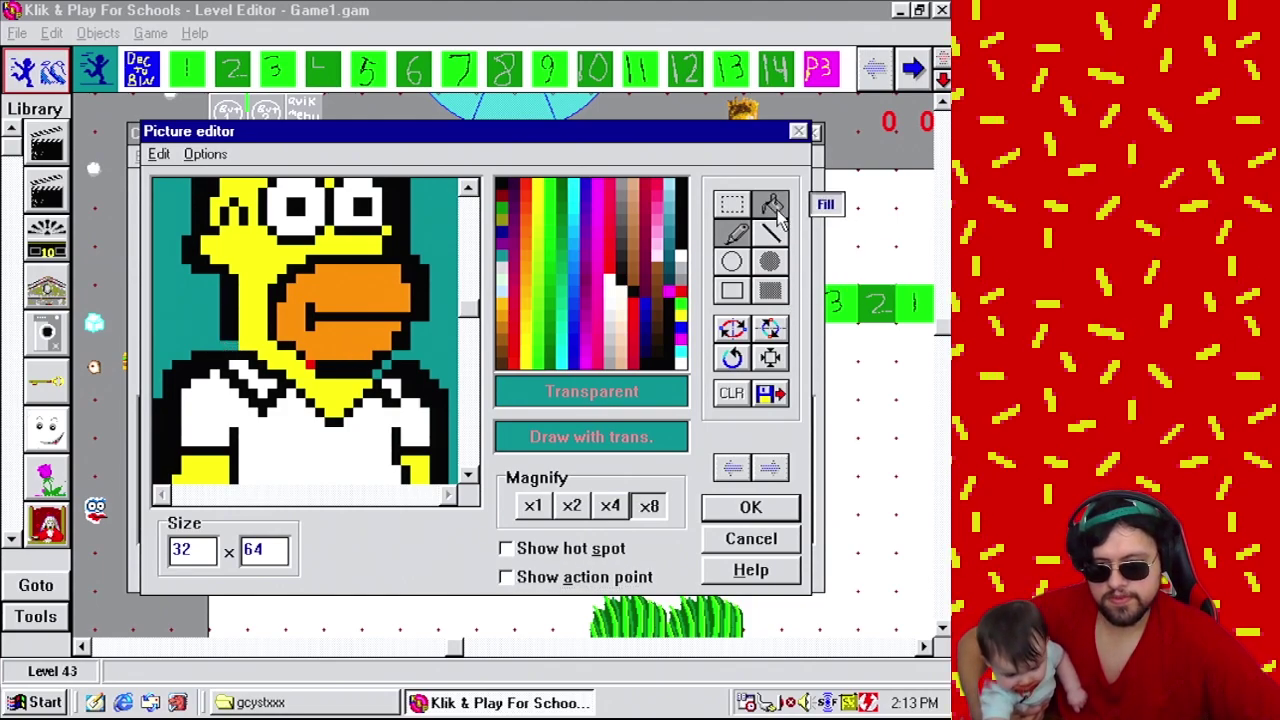
click(341, 385)
click(347, 329)
click(345, 362)
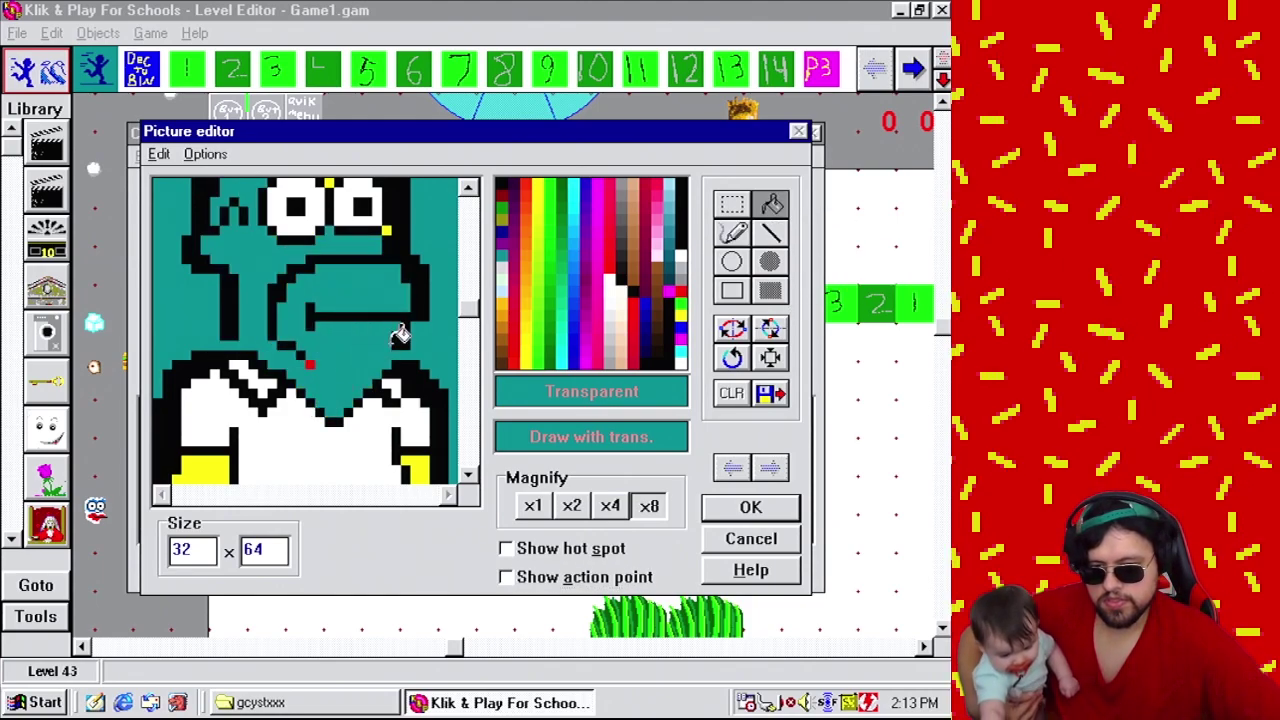
click(398, 340)
click(288, 345)
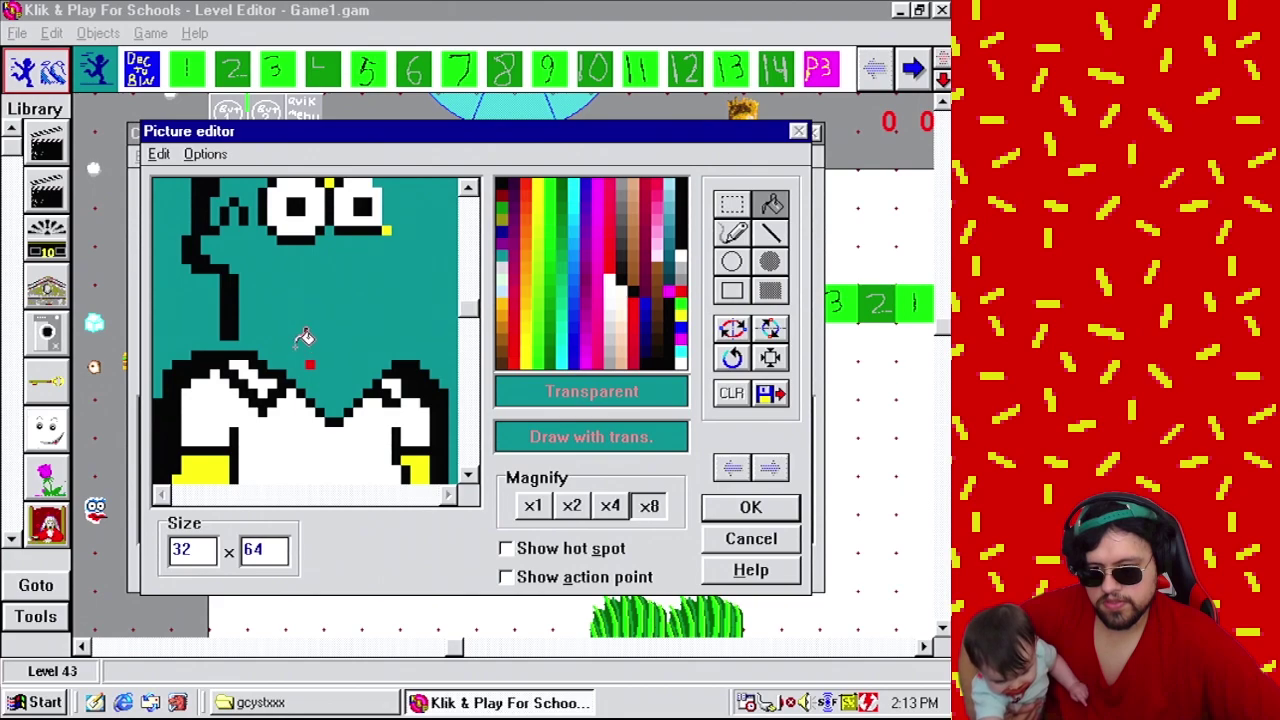
click(476, 255)
click(240, 412)
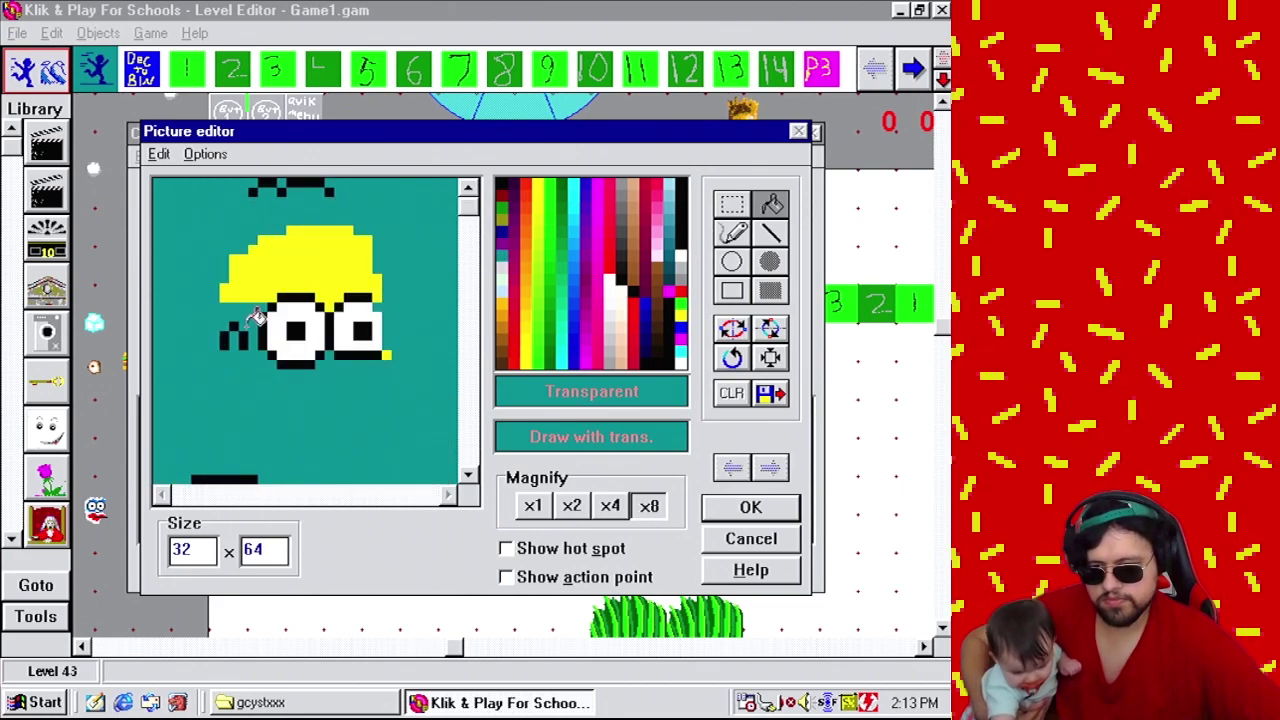
click(302, 238)
Erase the remaining eyes and hair with a transparent filled rectangle and confirm the new headless Homer object.
click(770, 290)
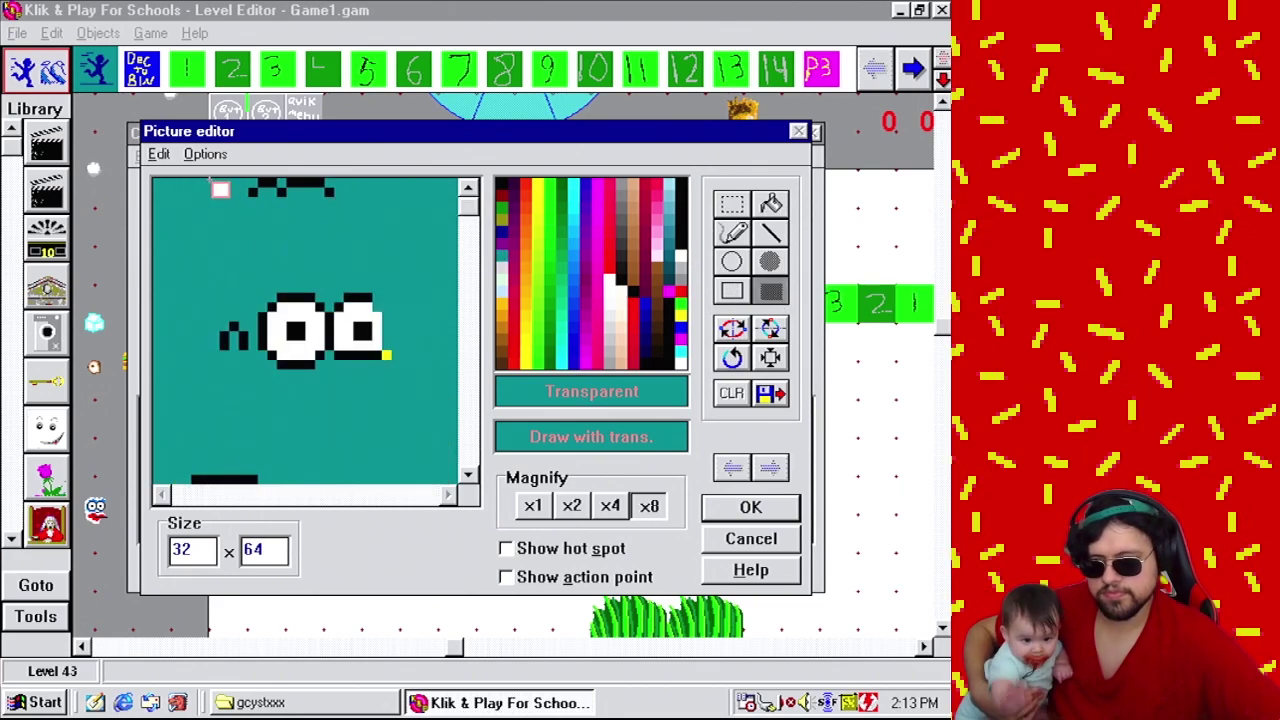
drag(206, 180, 470, 390)
click(750, 508)
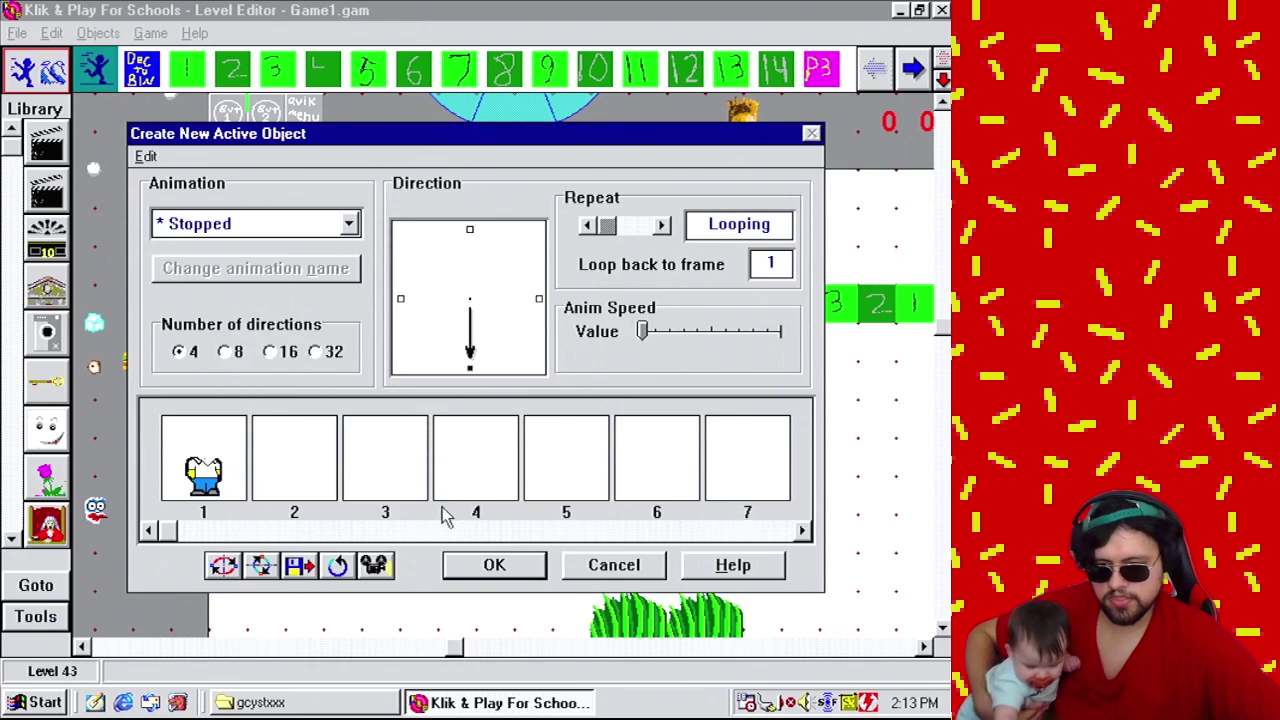
click(491, 565)
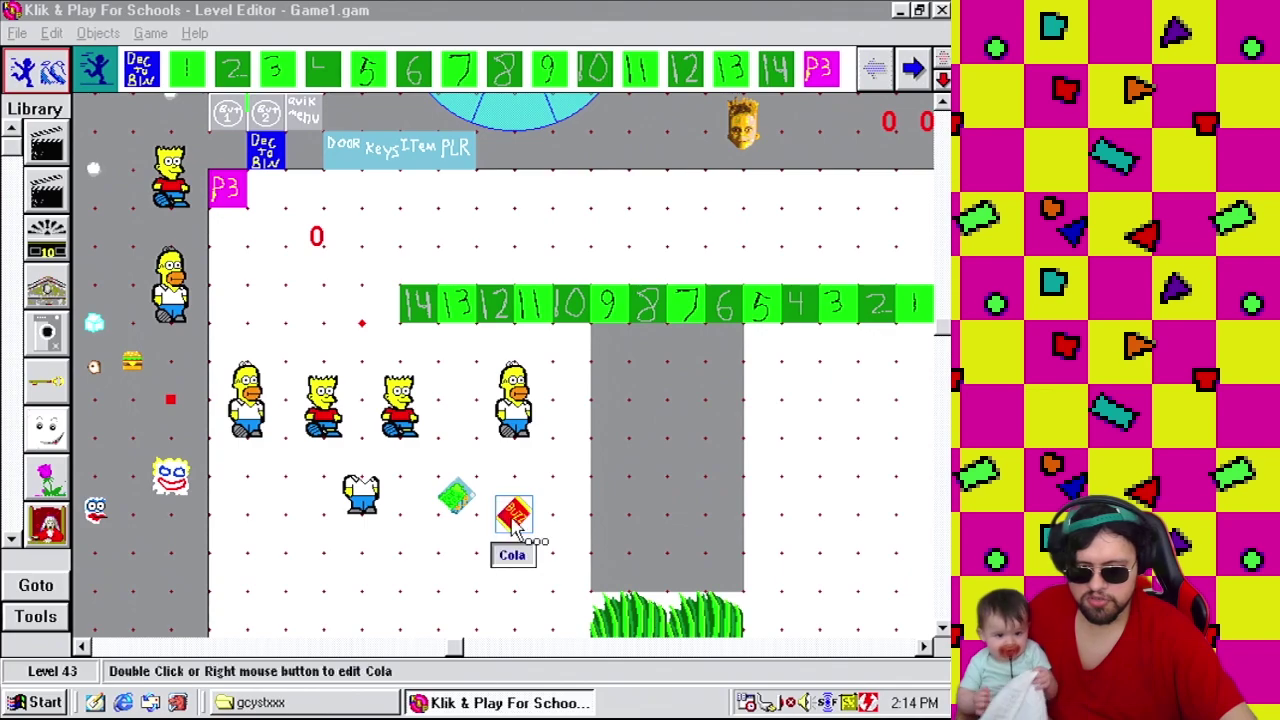
Open the headless Homer object's frame for editing and widen its picture to 96 × 64.
right_click(376, 503)
click(418, 551)
double_click(240, 486)
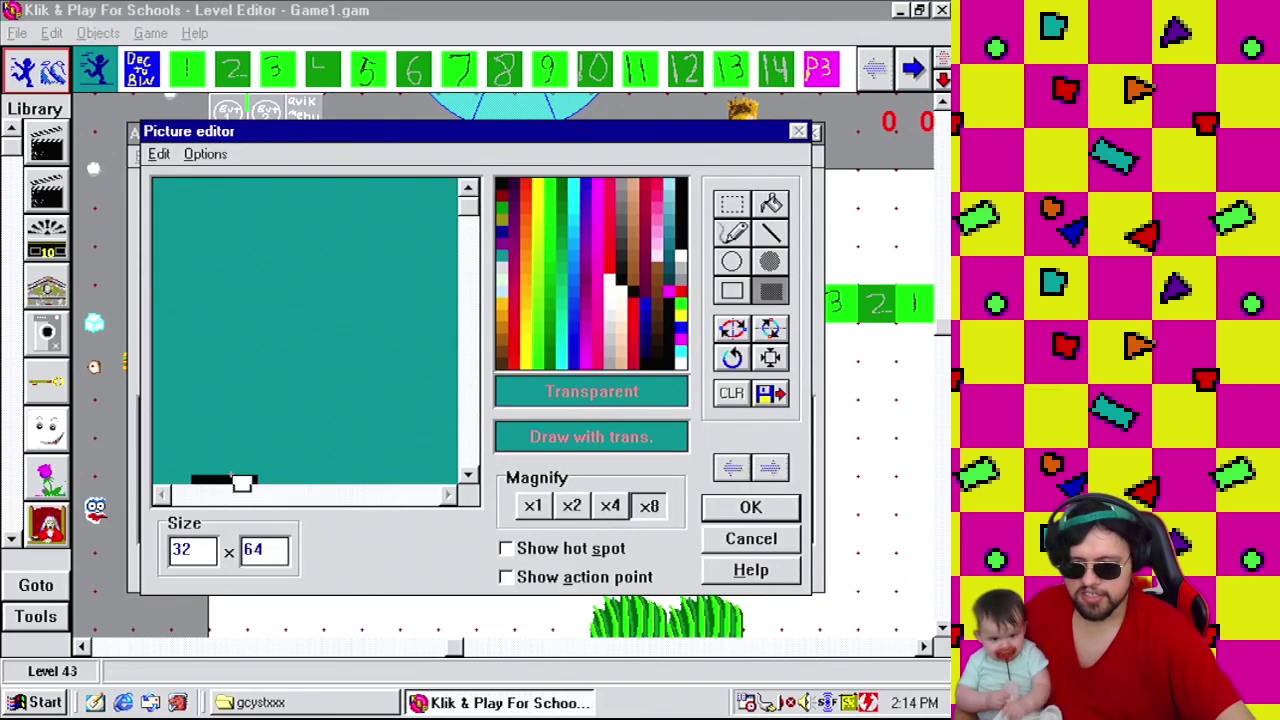
click(609, 506)
drag(215, 554, 82, 585)
text(64)
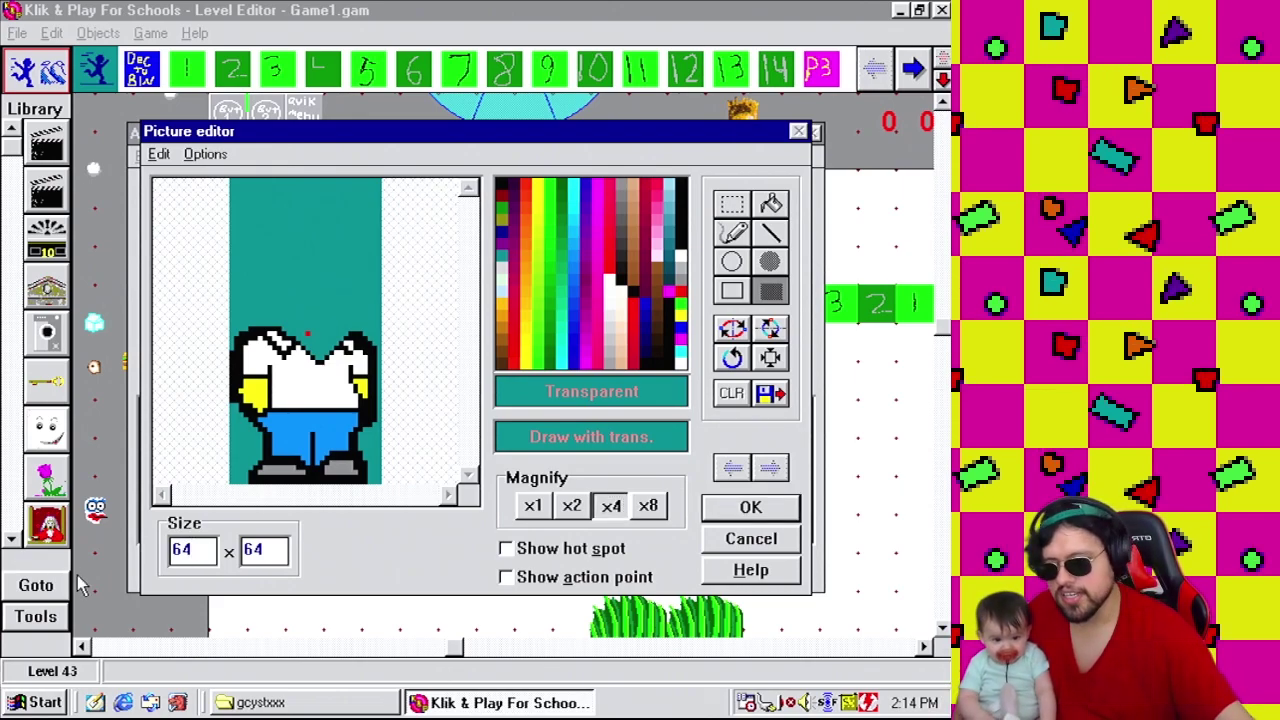
click(660, 250)
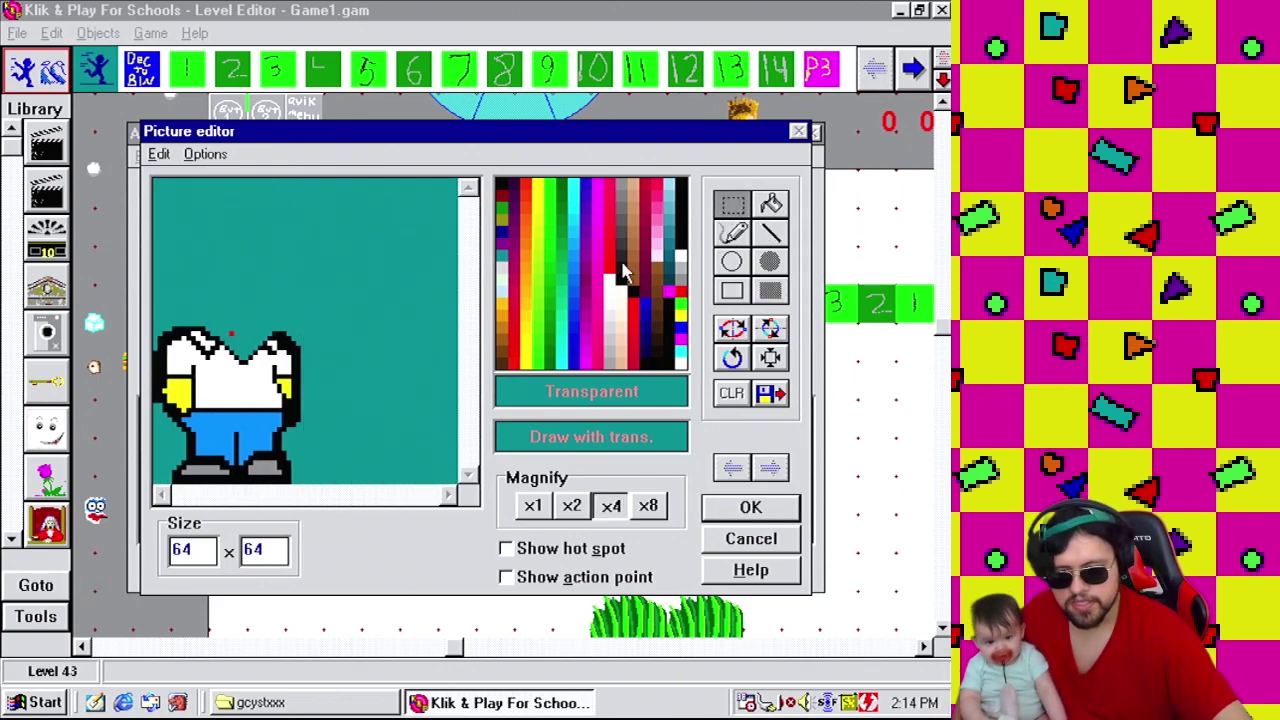
double_click(208, 552)
text(96)
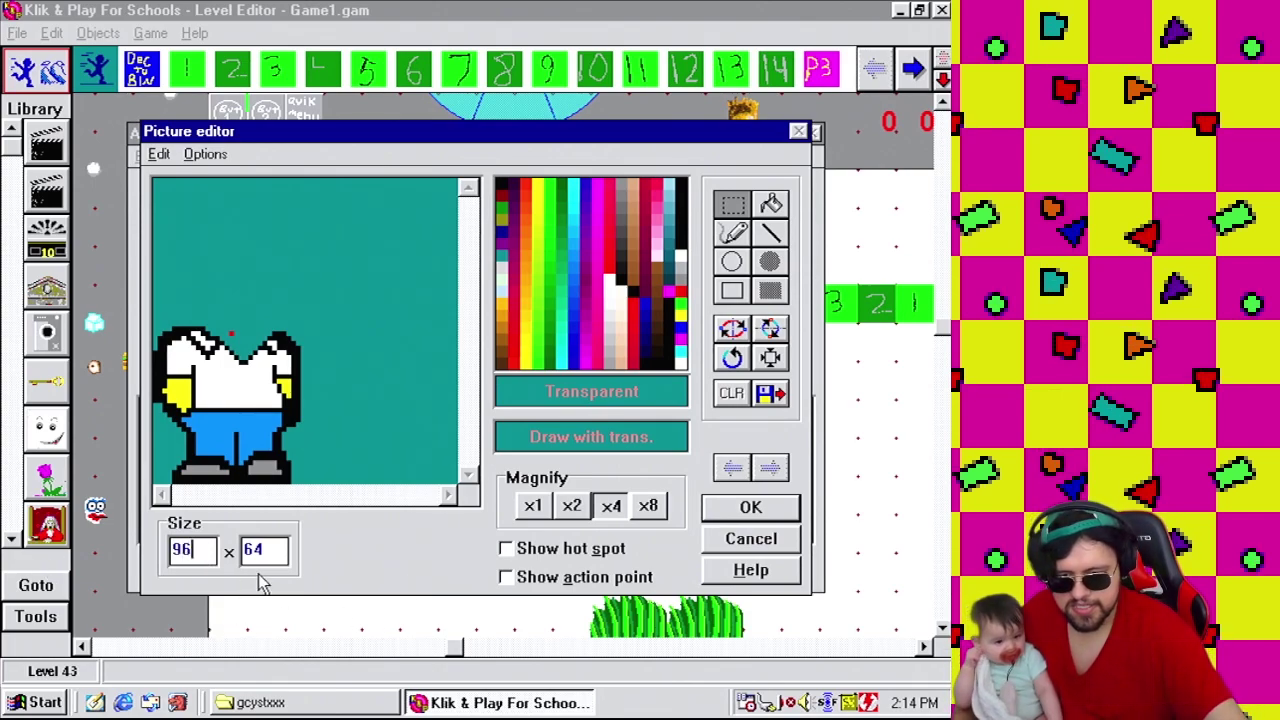
Select Homer's headless body and move it to the middle of the 96 × 64 picture.
click(571, 505)
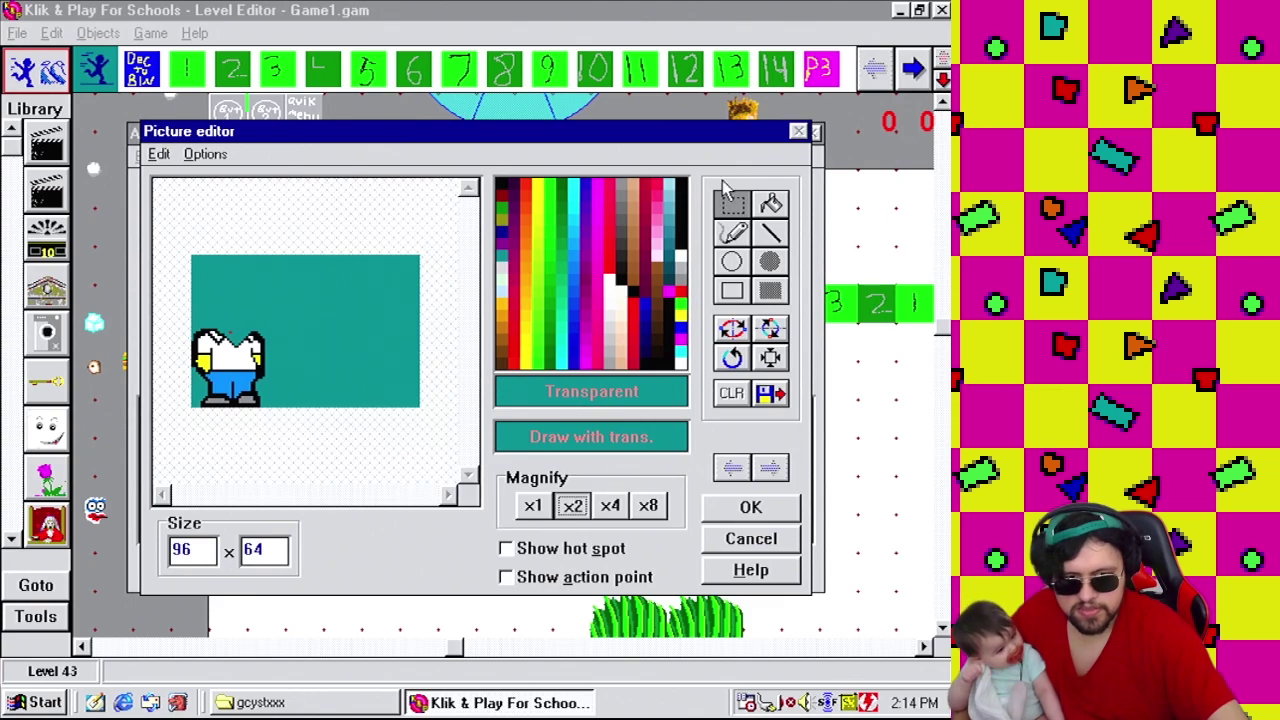
click(738, 205)
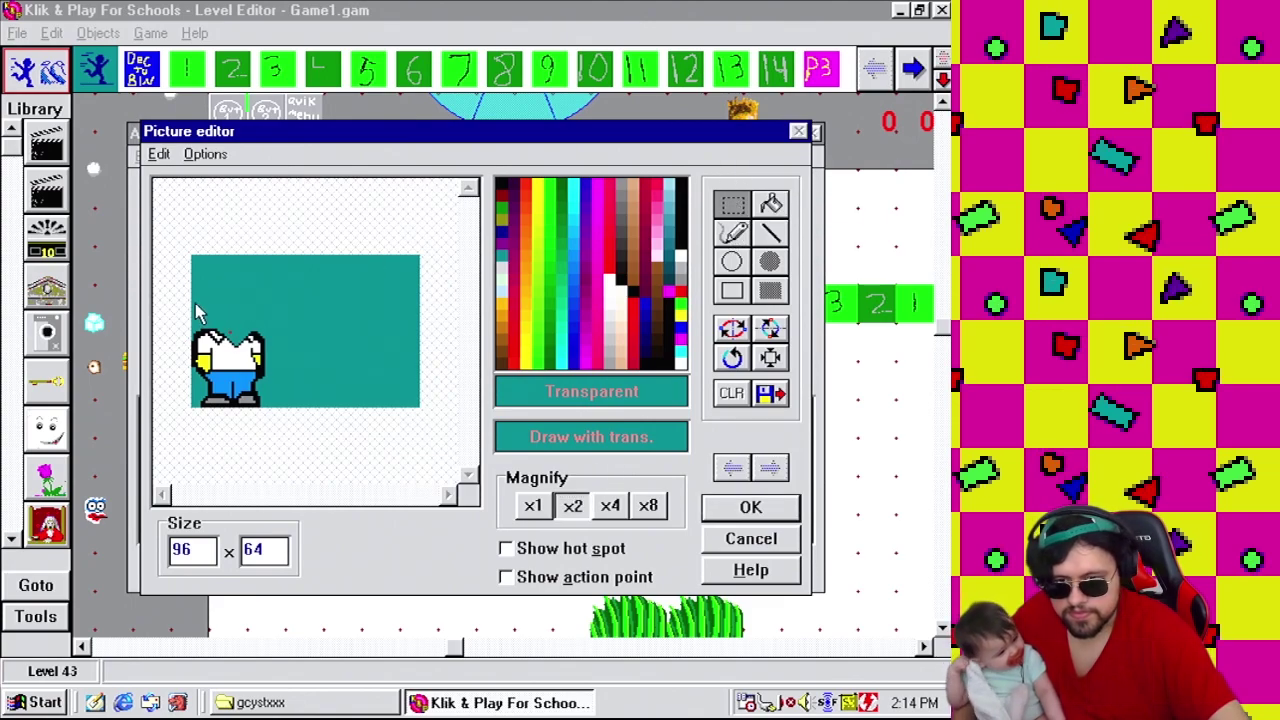
drag(192, 302, 320, 383)
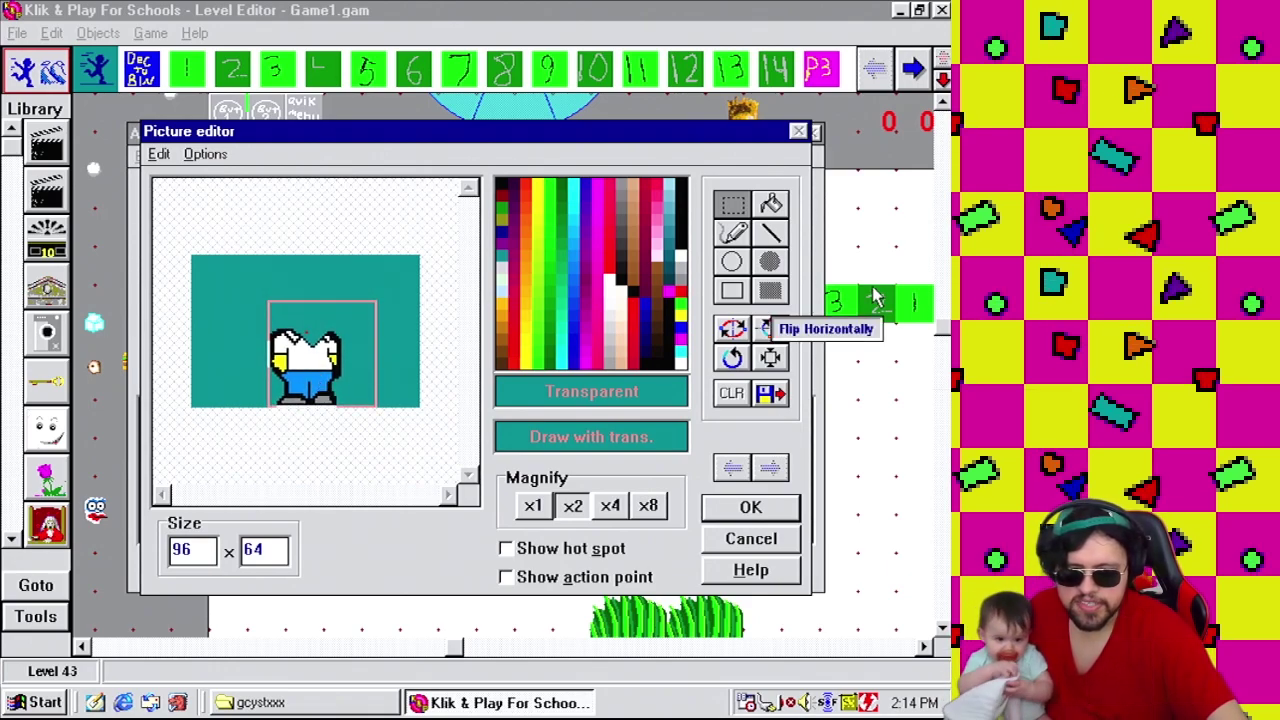
Move the picture's hot spot to 48 × 32, on the red marker pixel above the collar, and hide the hot spot.
click(735, 233)
click(648, 506)
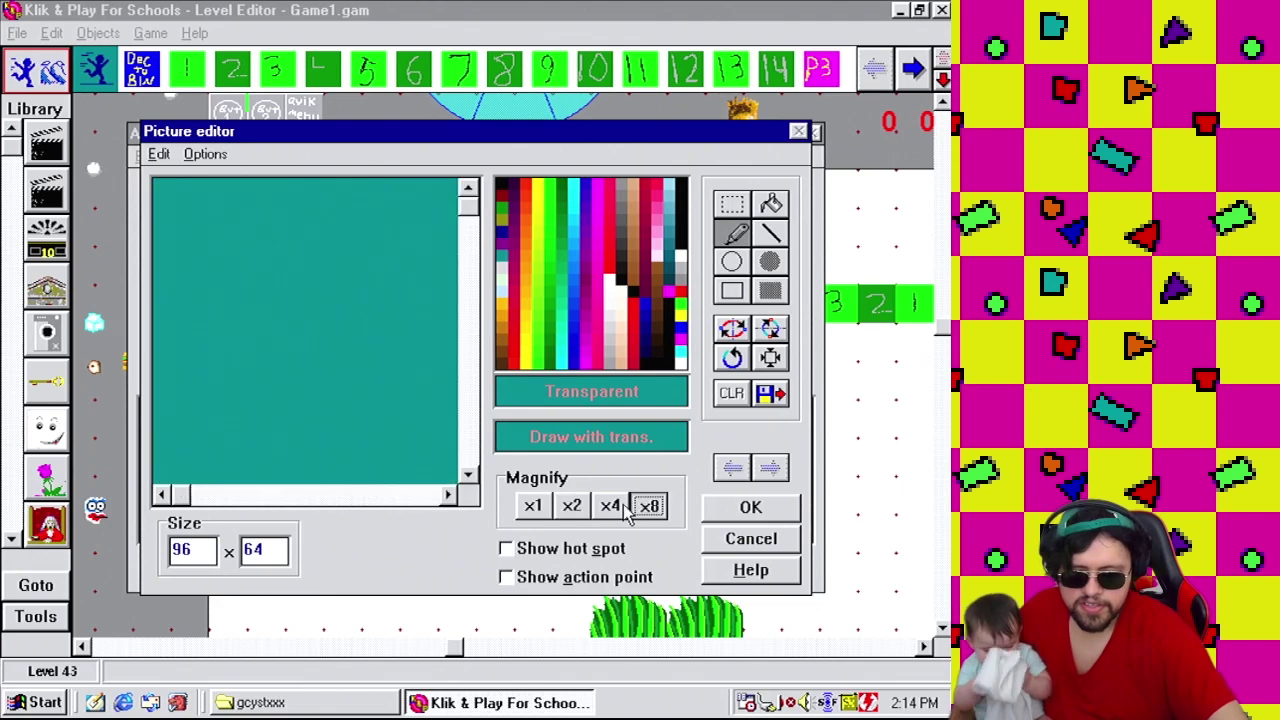
click(610, 506)
click(586, 548)
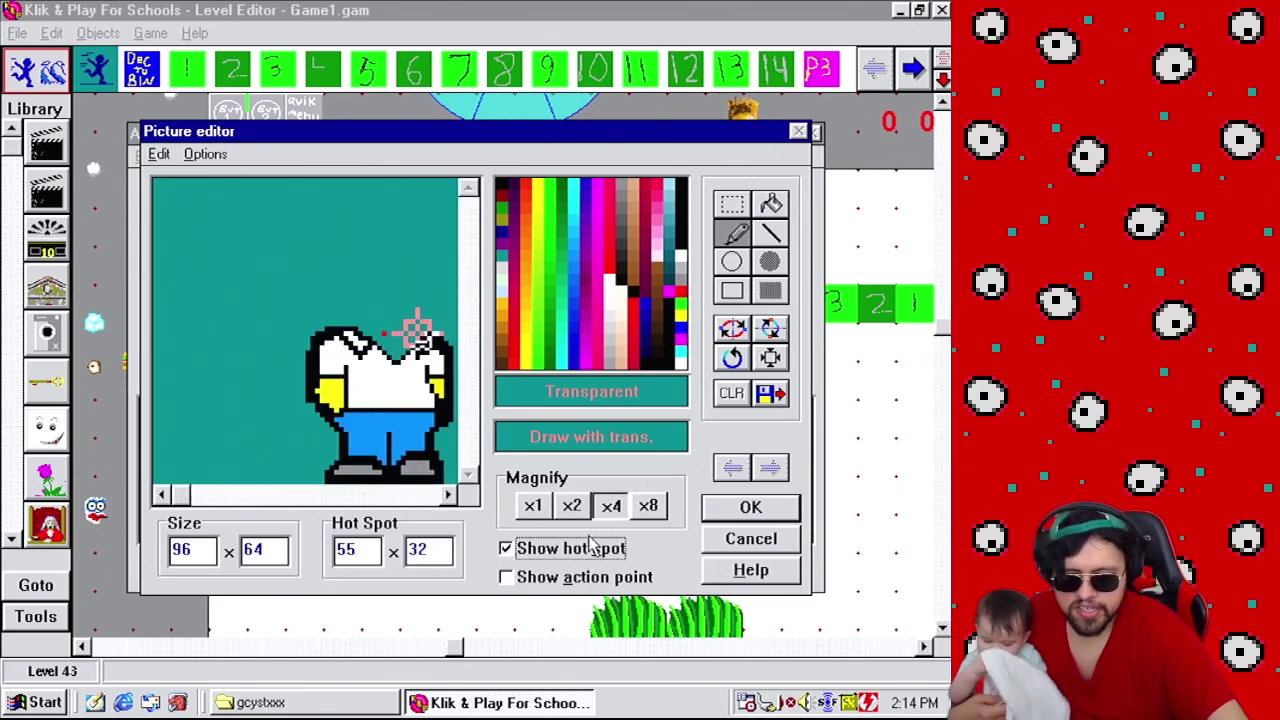
click(648, 506)
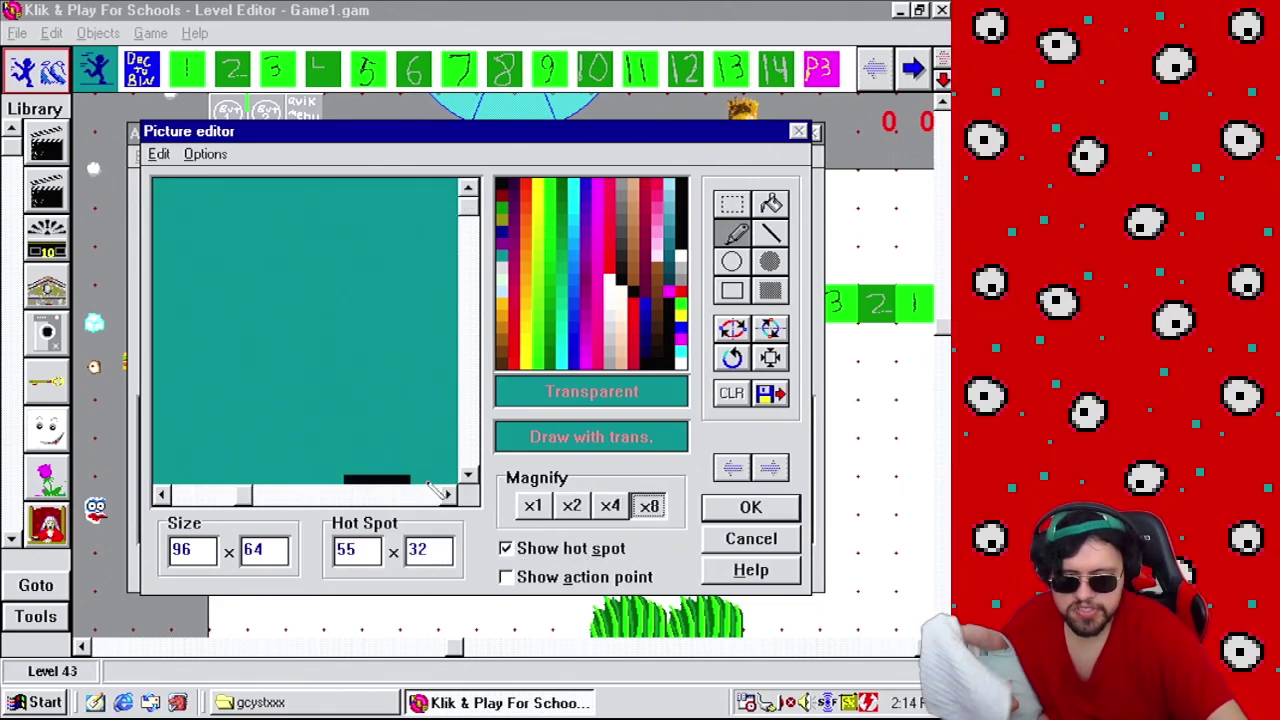
click(468, 440)
drag(249, 496, 300, 508)
drag(366, 336, 322, 345)
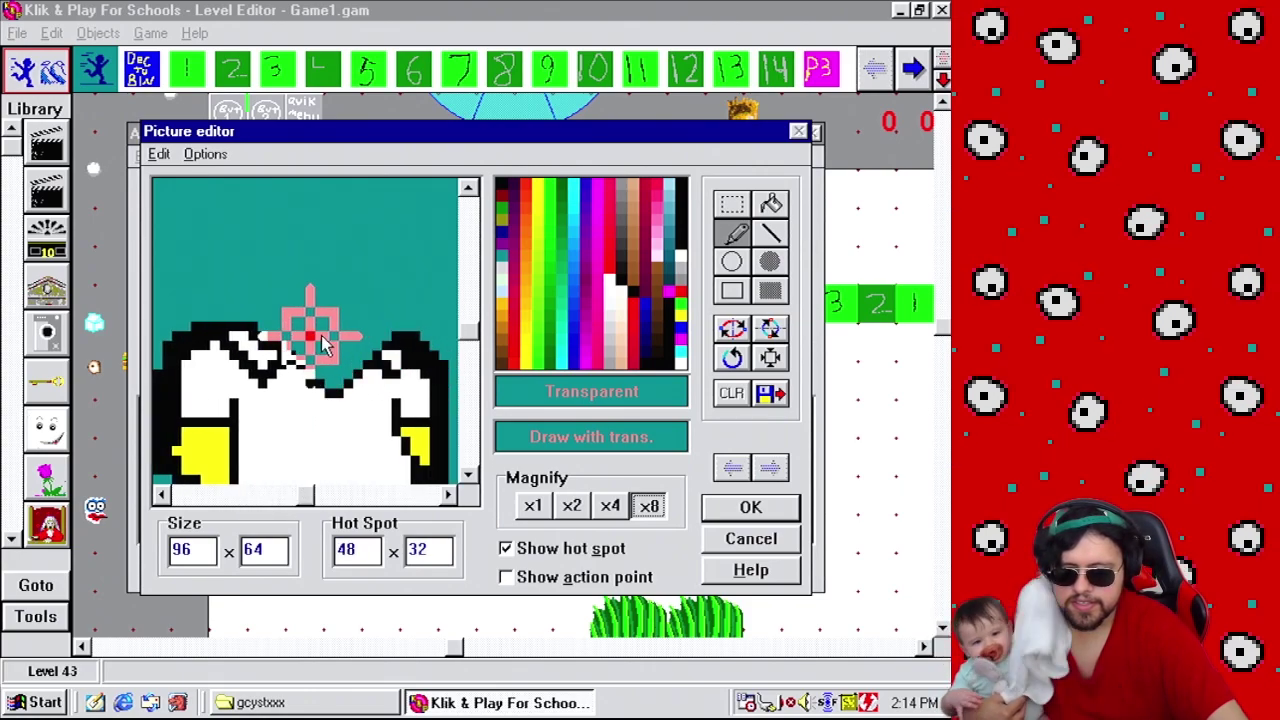
click(606, 549)
click(608, 507)
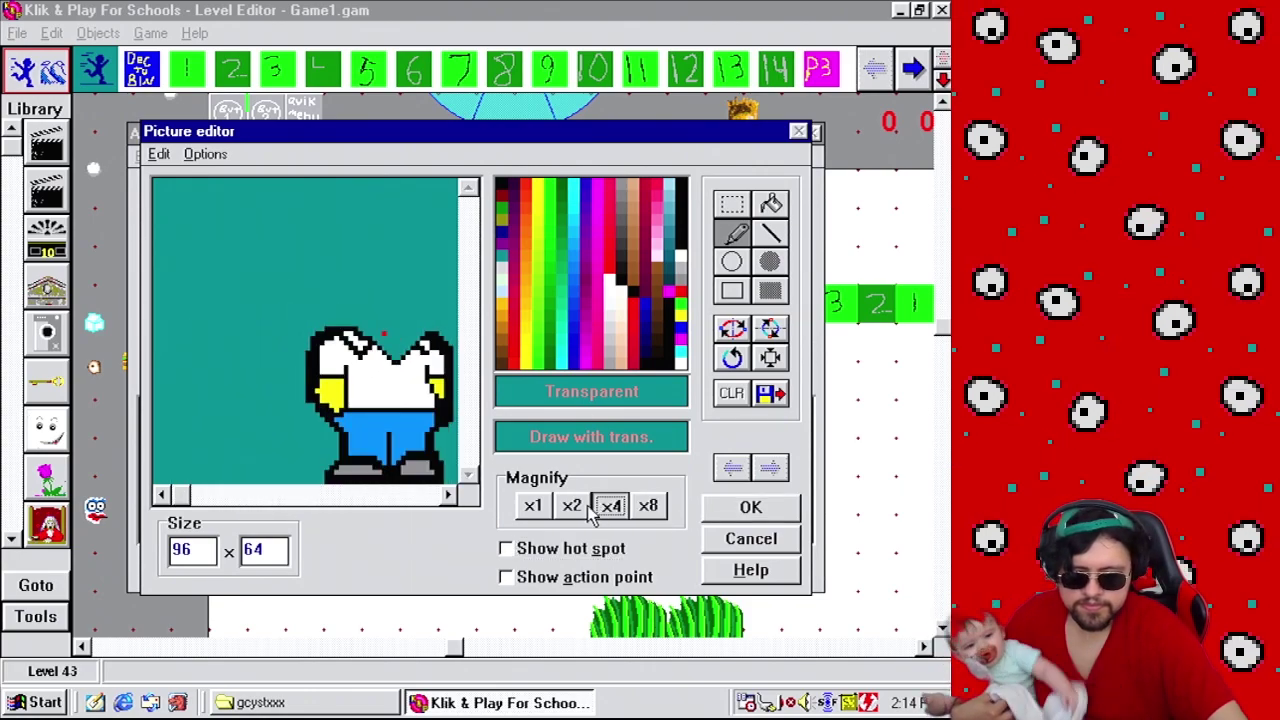
Extend the left sleeve outward with white pixels and redraw its black outline.
drag(172, 494, 245, 505)
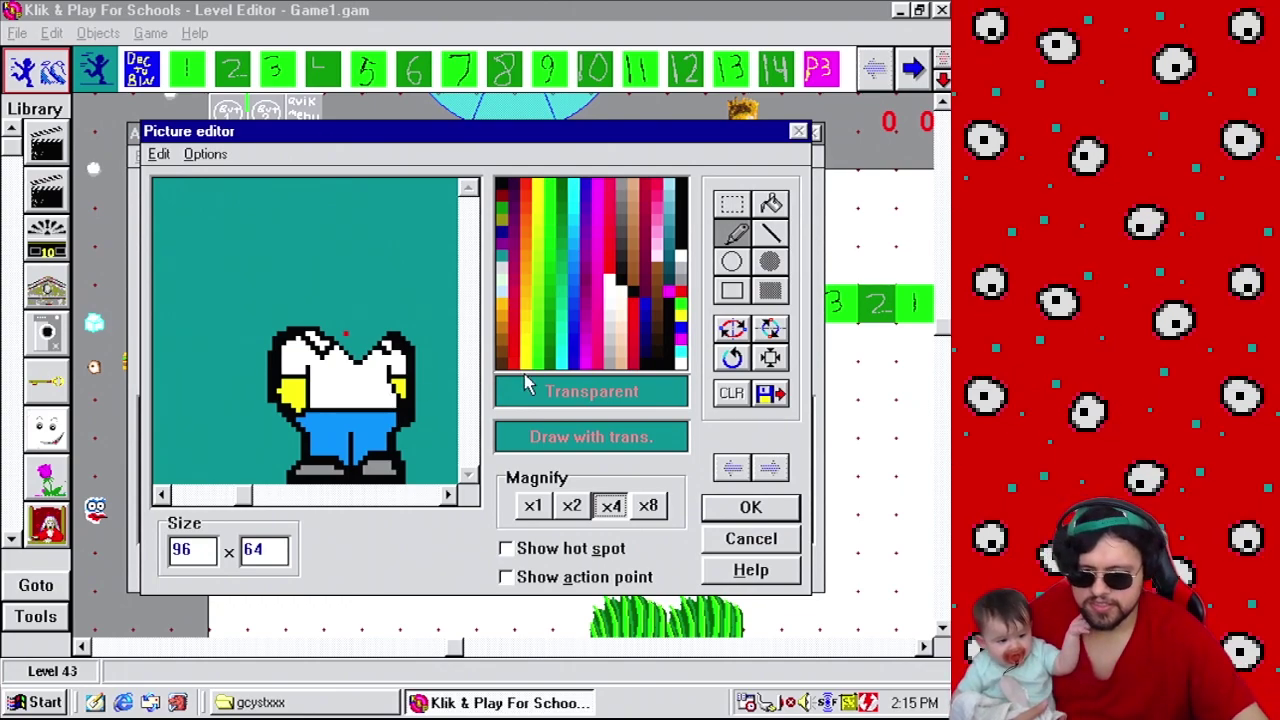
click(648, 506)
drag(468, 206, 500, 451)
drag(180, 505, 286, 493)
right_click(318, 336)
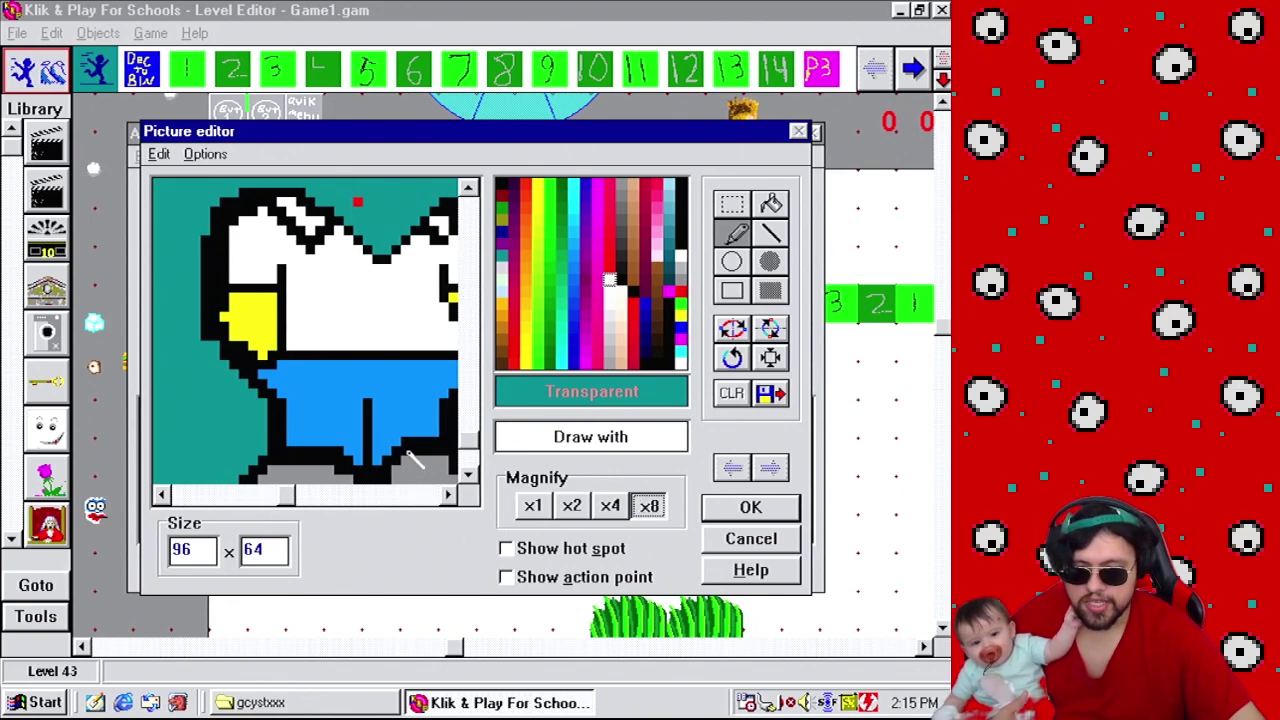
drag(466, 443, 468, 400)
drag(290, 500, 272, 496)
right_click(330, 332)
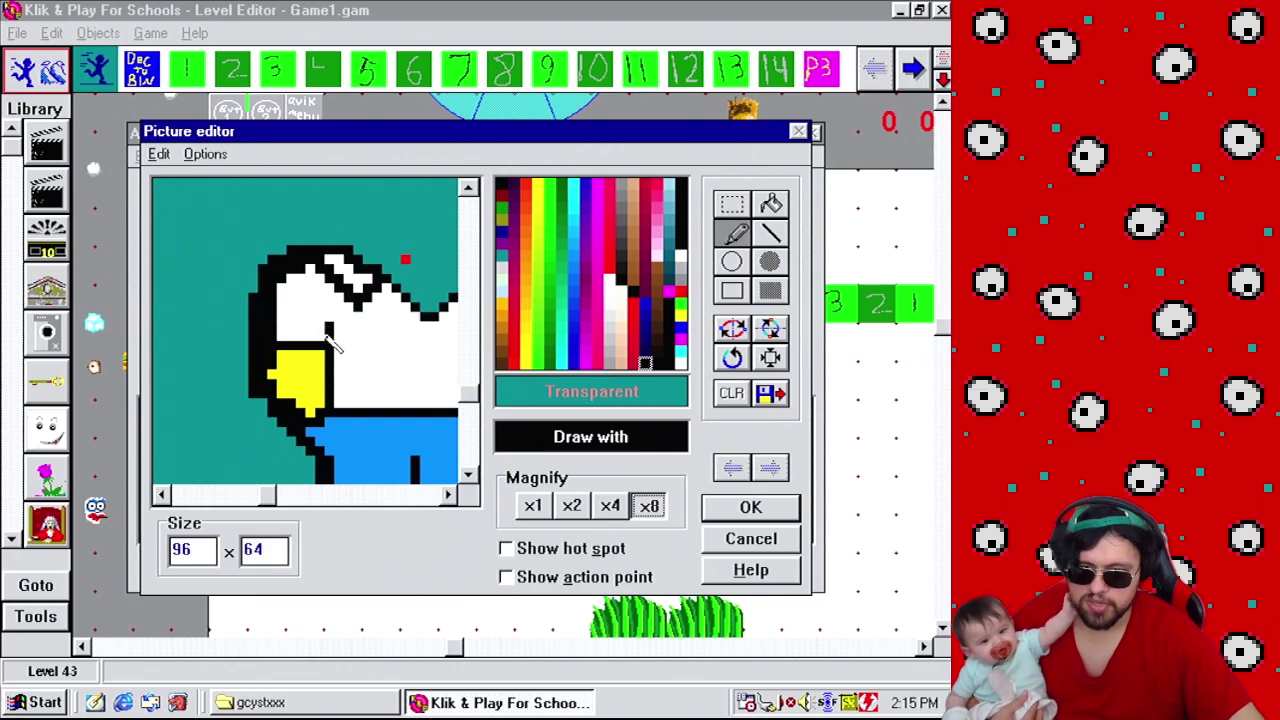
right_click(284, 296)
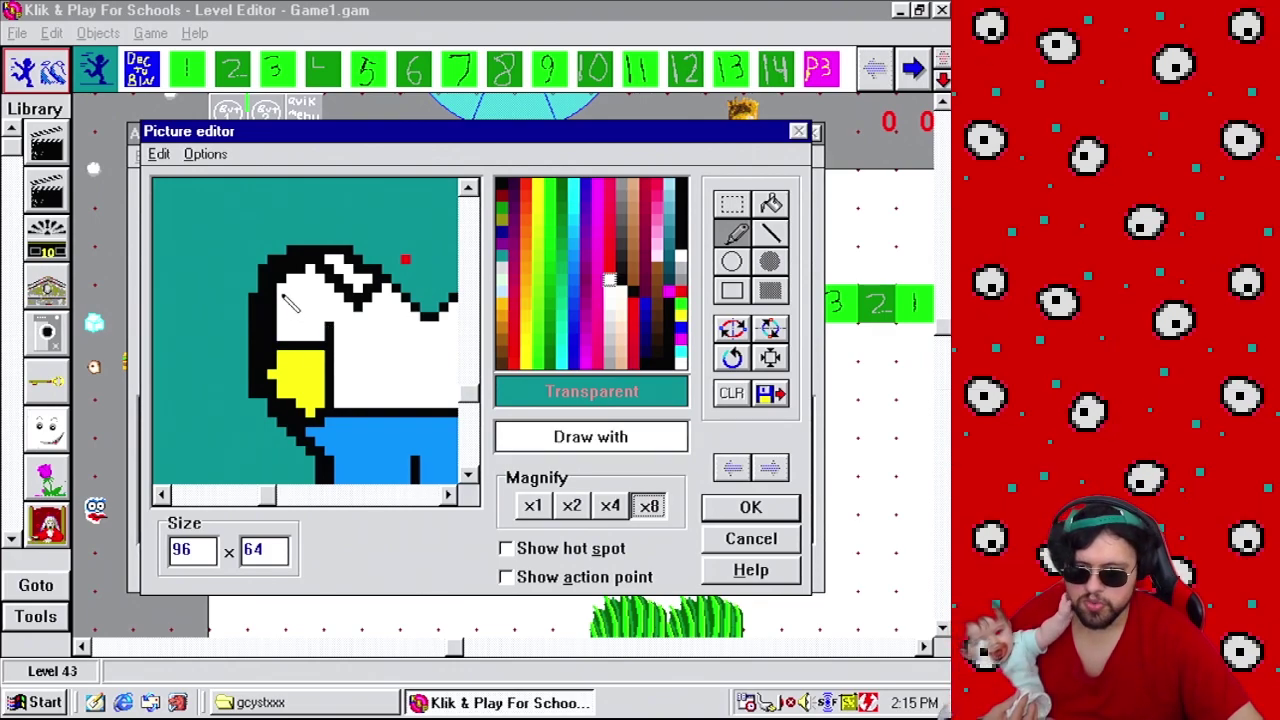
mouse_move(281, 298)
mouse_down()
mouse_move(250, 316)
mouse_move(270, 311)
mouse_move(270, 333)
mouse_move(311, 348)
mouse_move(275, 346)
mouse_move(325, 341)
mouse_move(322, 323)
mouse_move(284, 368)
mouse_up()
right_click(330, 340)
mouse_move(245, 322)
mouse_down()
mouse_move(234, 302)
mouse_move(240, 330)
mouse_up()
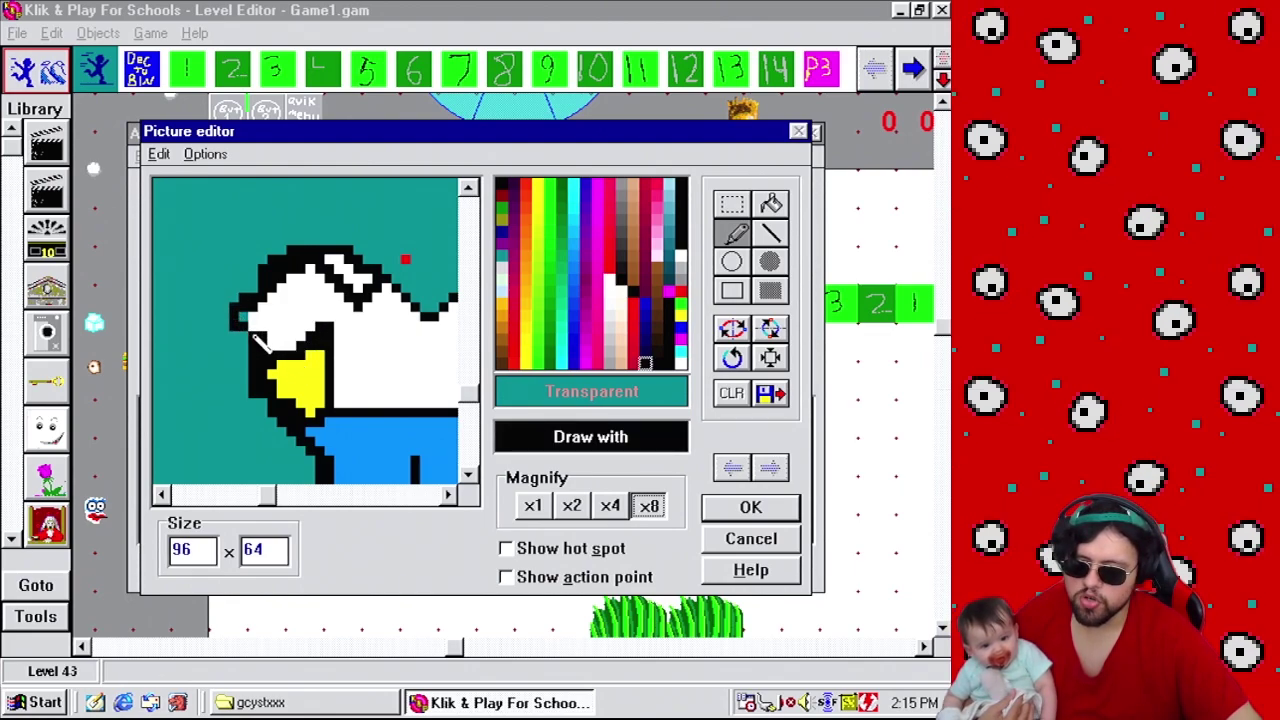
Erase the old arm line beside the shirt with white and fill the lowered yellow arm white.
right_click(252, 331)
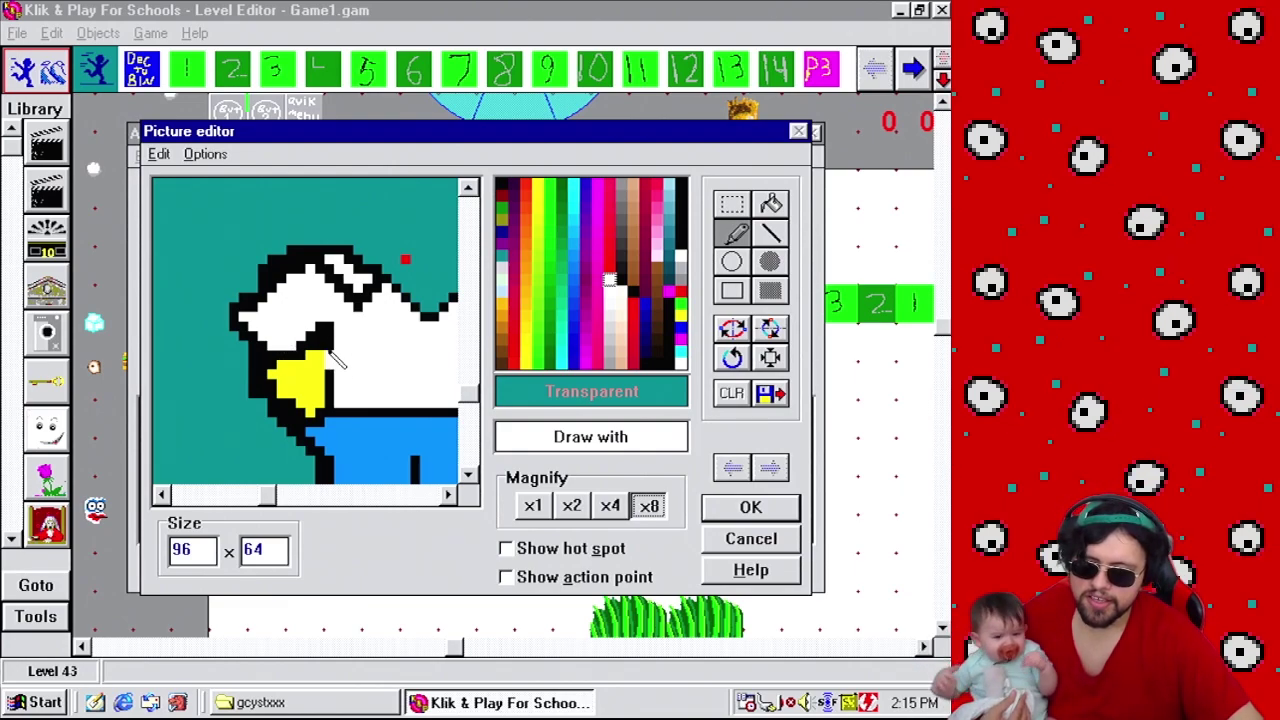
click(771, 204)
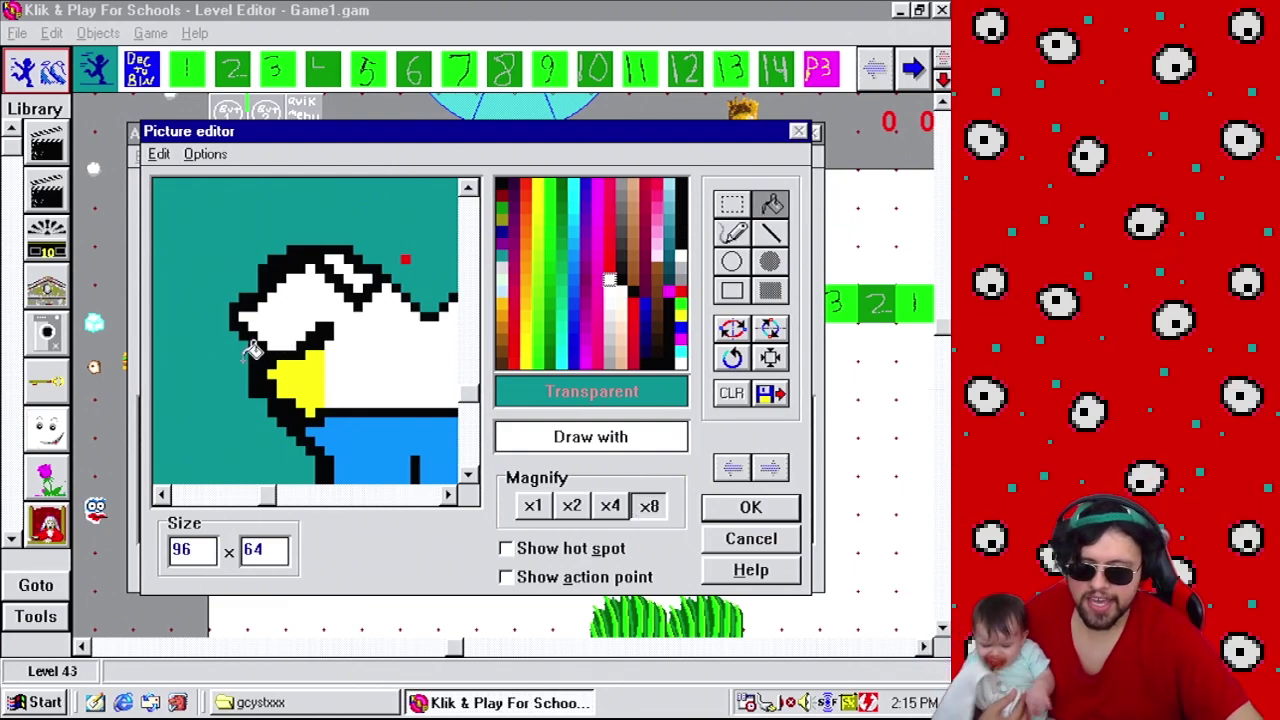
click(322, 381)
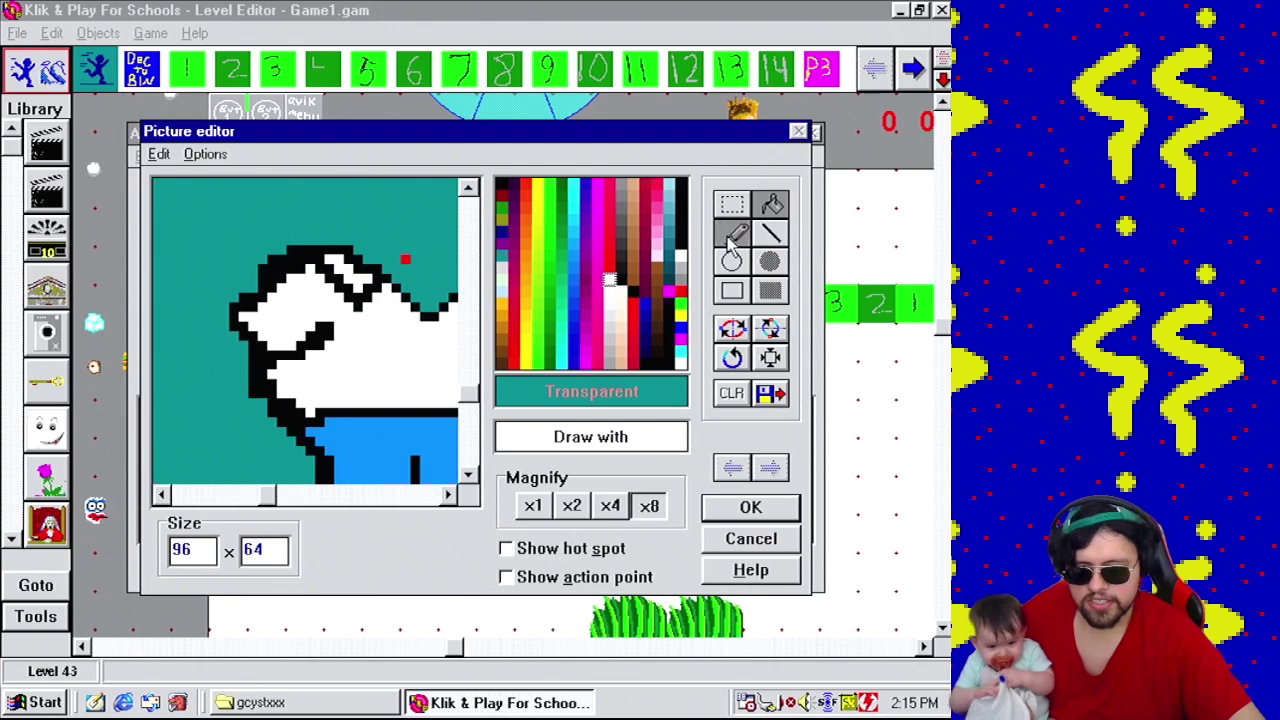
Draw a black cuff line across the end of the extended sleeve and clean its outer edge with the transparent colour.
click(734, 232)
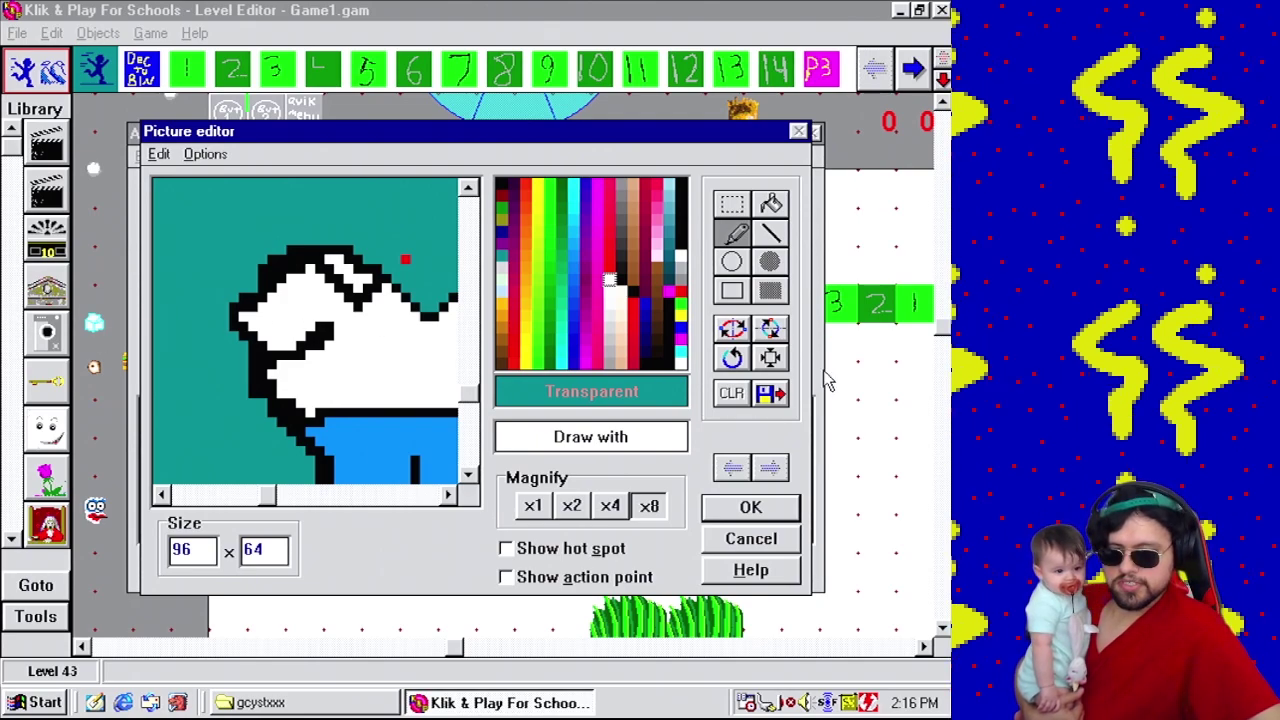
click(680, 316)
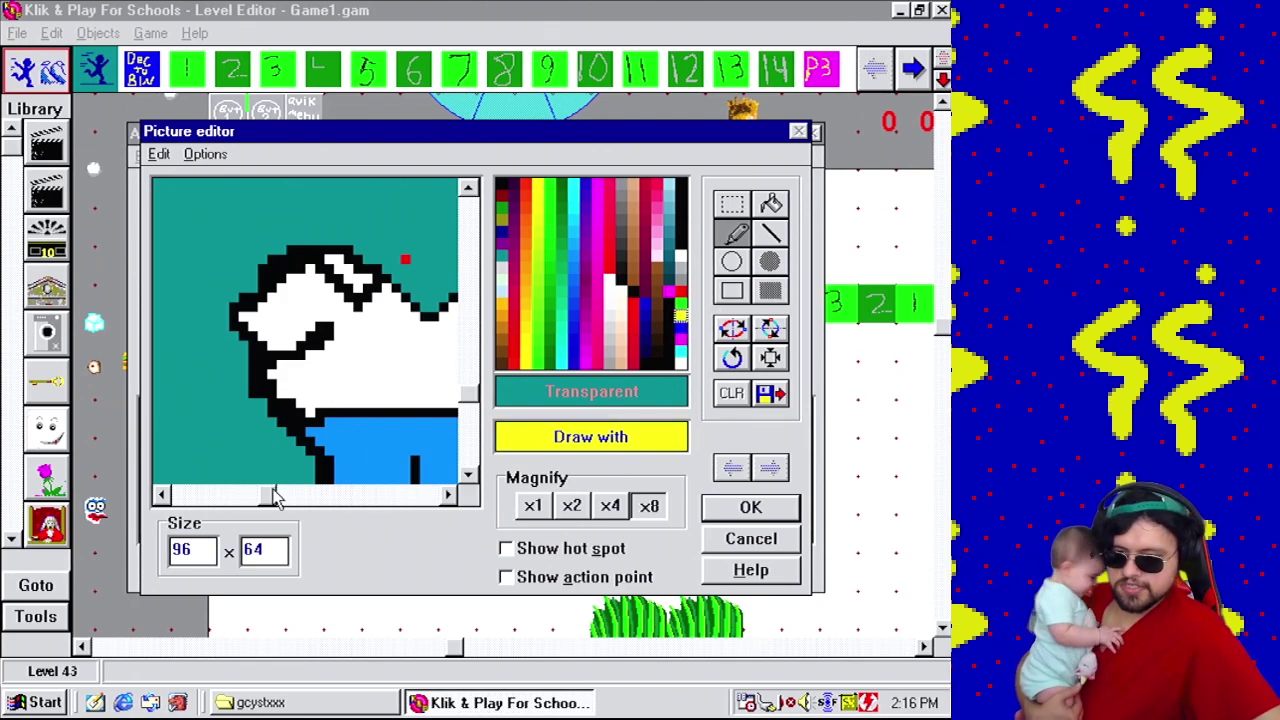
drag(272, 494, 250, 496)
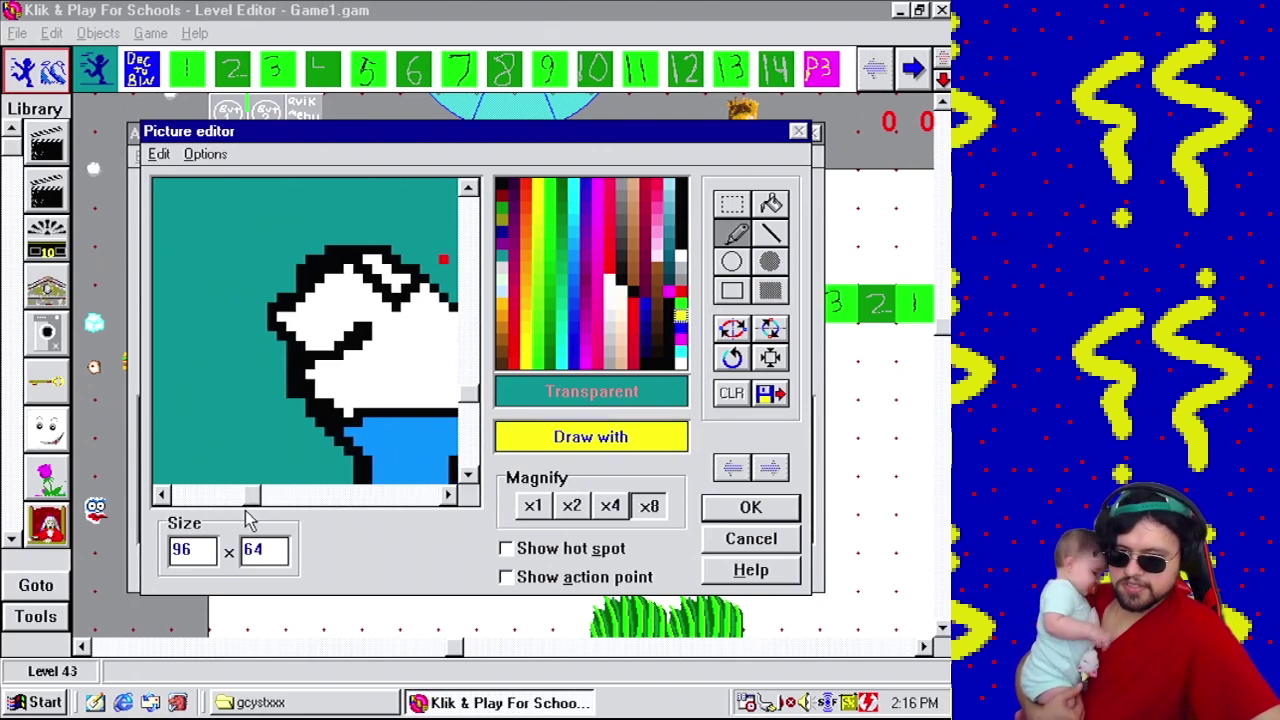
right_click(319, 355)
drag(318, 340, 303, 322)
right_click(283, 362)
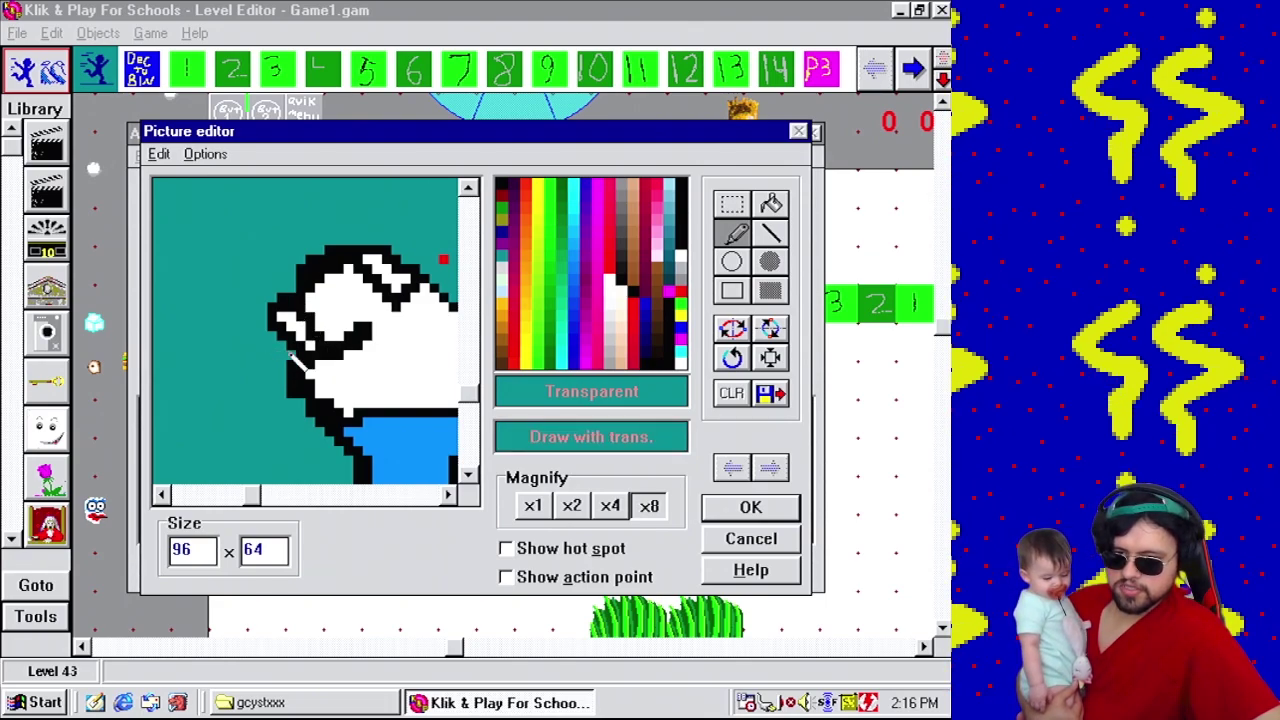
Draw the outline of a raised forearm in yellow from the sleeve cuff outward and fill it yellow.
click(681, 316)
drag(318, 352, 291, 368)
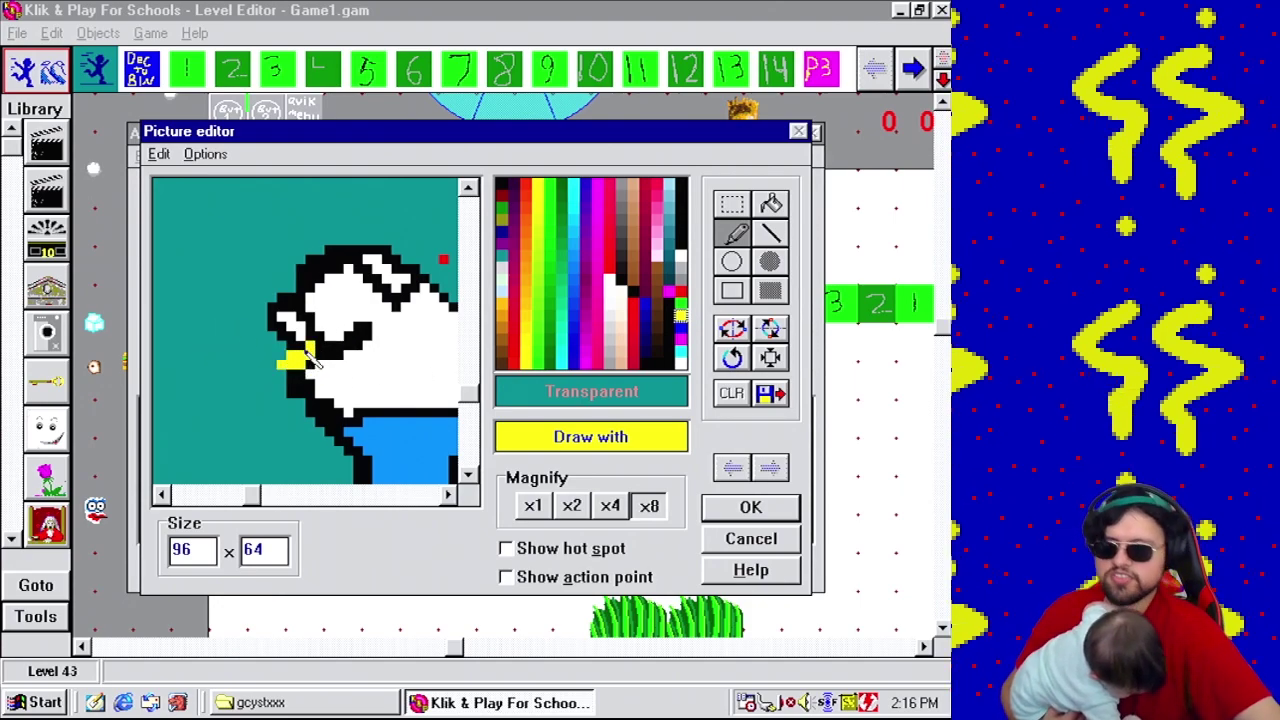
mouse_move(296, 366)
mouse_down()
mouse_move(272, 392)
mouse_move(252, 392)
mouse_move(230, 378)
mouse_move(203, 316)
mouse_up()
mouse_move(268, 384)
mouse_down()
mouse_move(238, 382)
mouse_move(218, 350)
mouse_up()
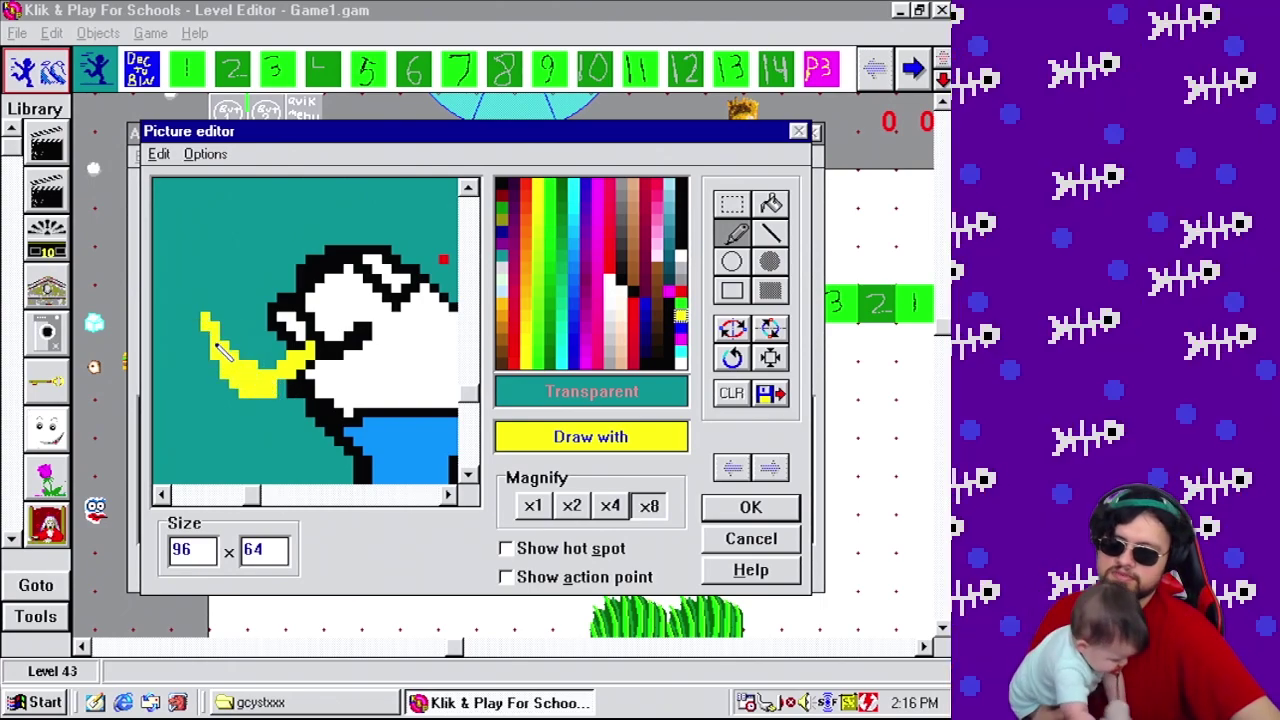
mouse_move(290, 325)
mouse_down()
mouse_move(298, 346)
mouse_move(300, 334)
mouse_move(256, 318)
mouse_move(292, 366)
mouse_move(222, 306)
mouse_move(198, 325)
mouse_up()
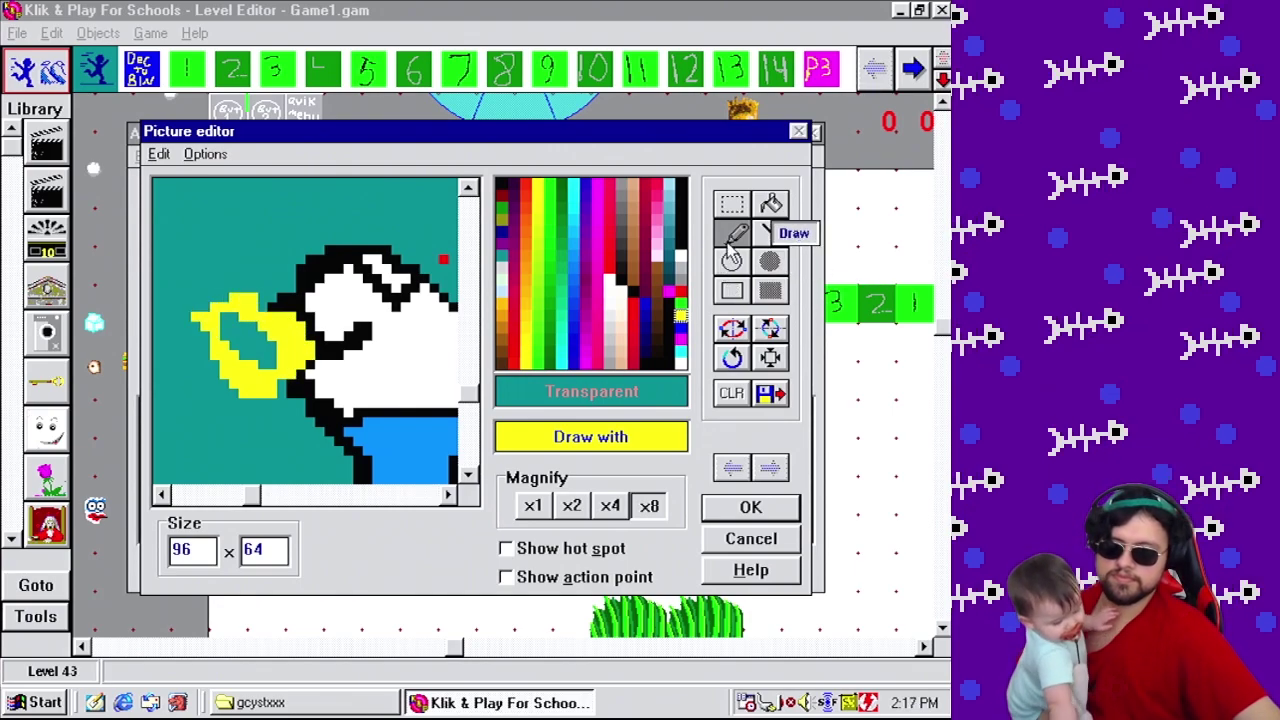
click(771, 204)
click(262, 345)
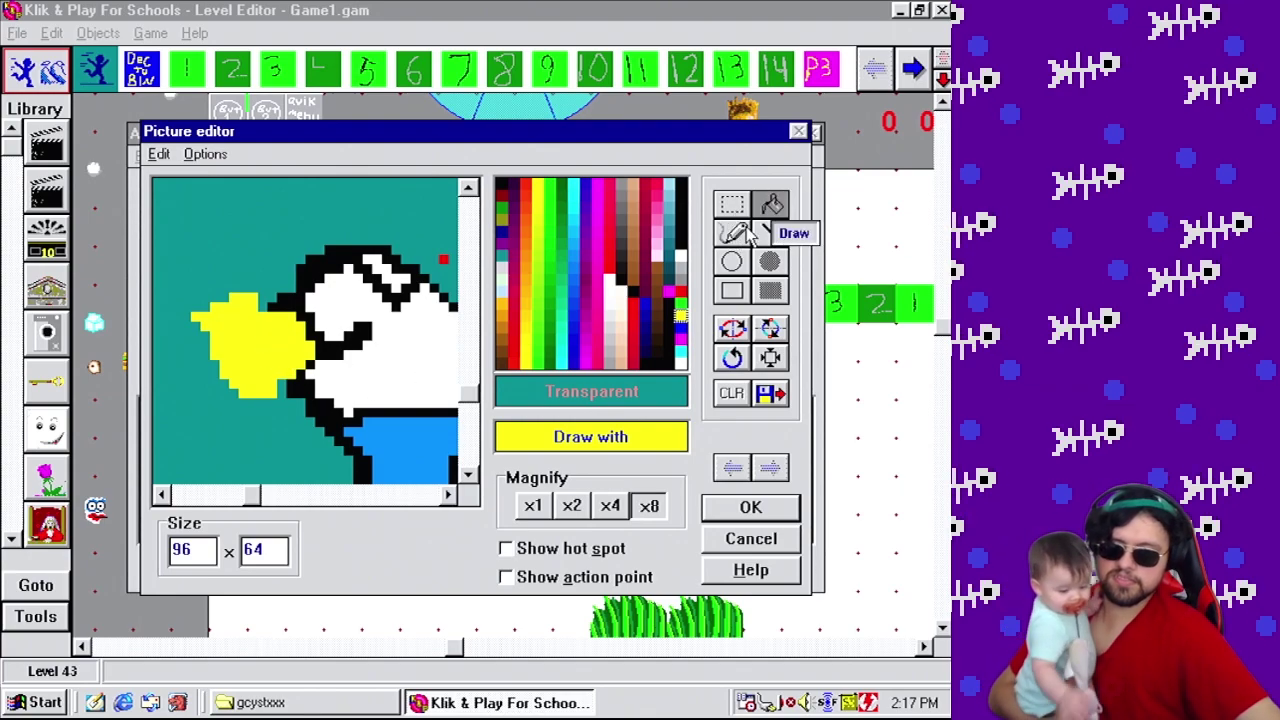
Trim the underside of the yellow forearm with the transparent colour.
click(735, 233)
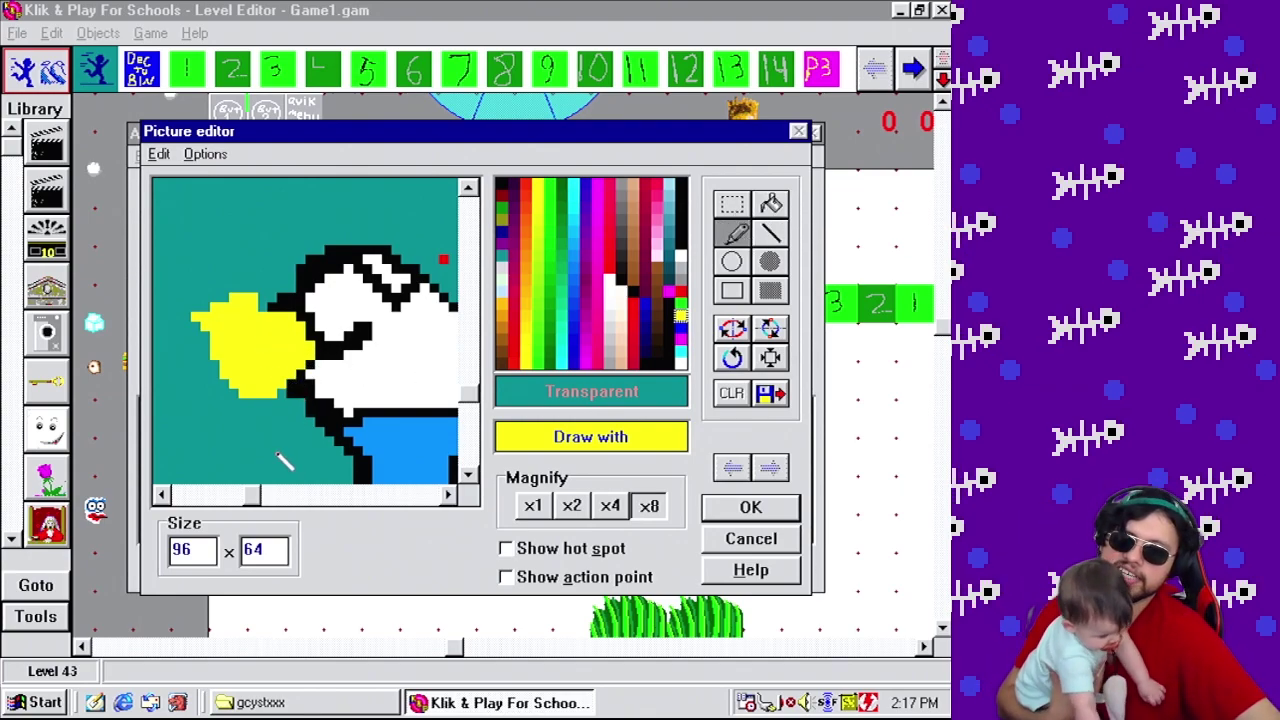
right_click(284, 405)
drag(220, 382, 266, 398)
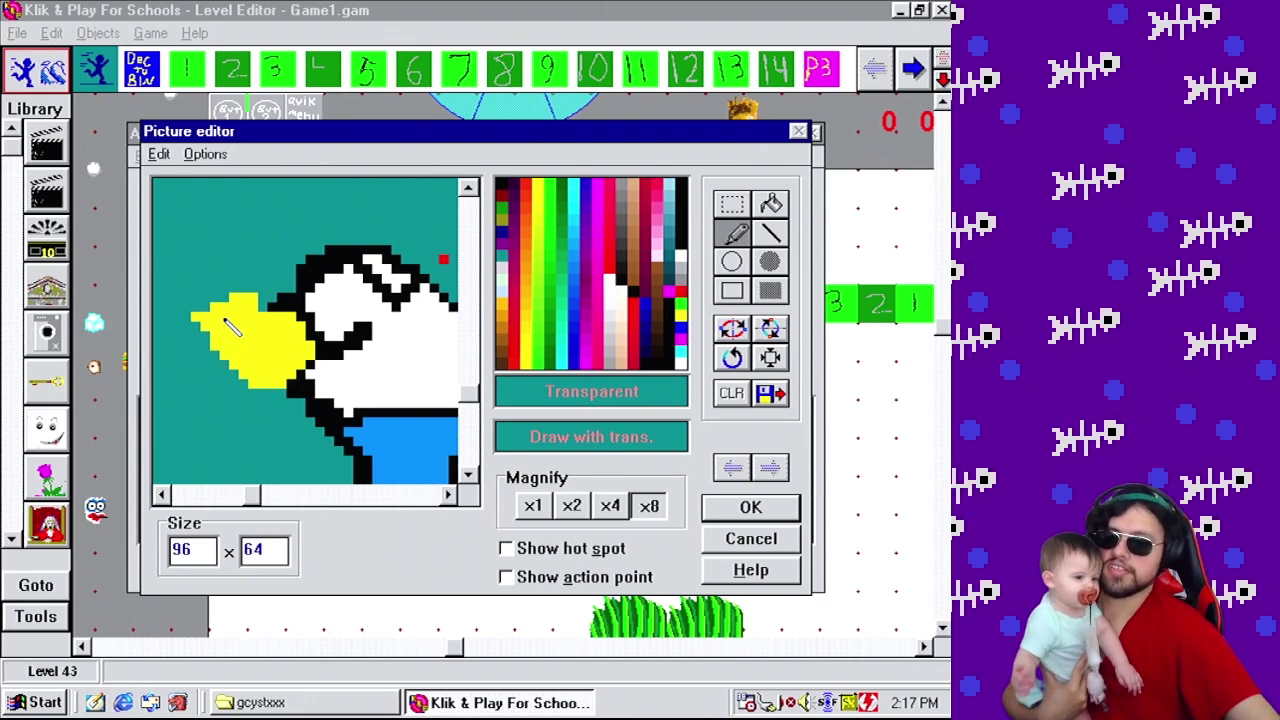
right_click(243, 358)
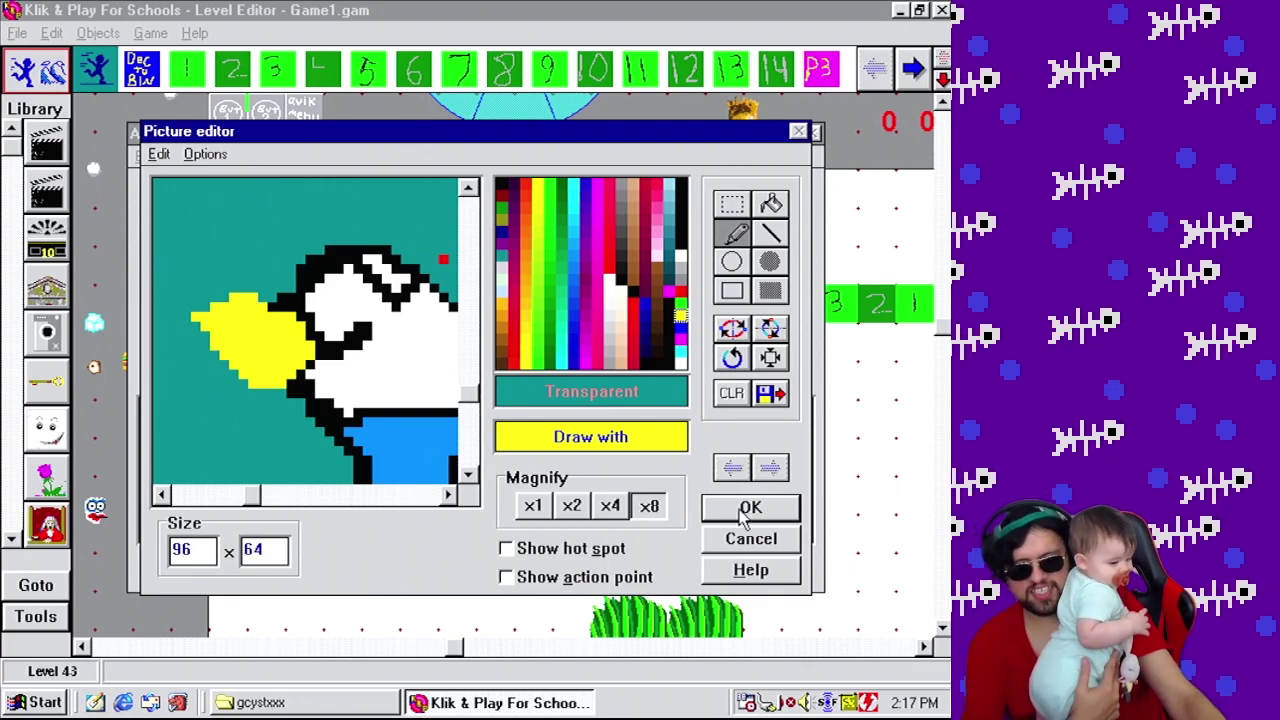
Outline the underside of the yellow forearm in black, starting from the shirt edge.
right_click(308, 400)
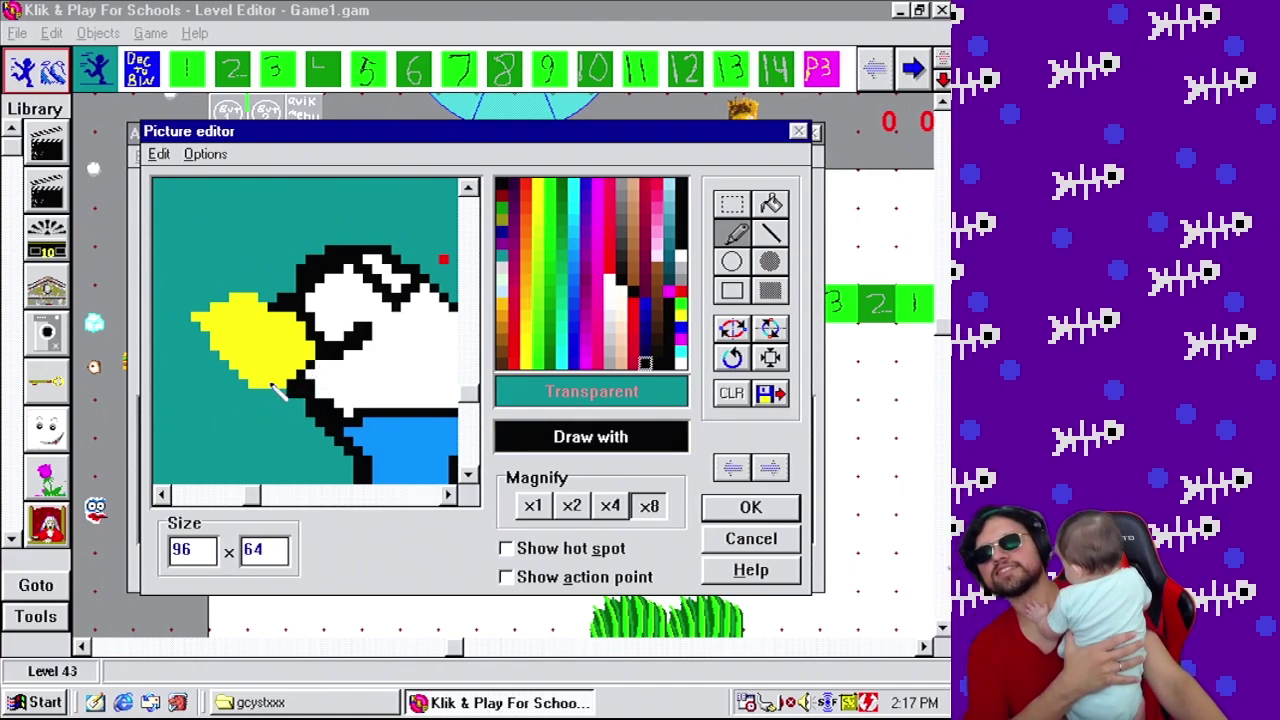
drag(286, 402, 264, 396)
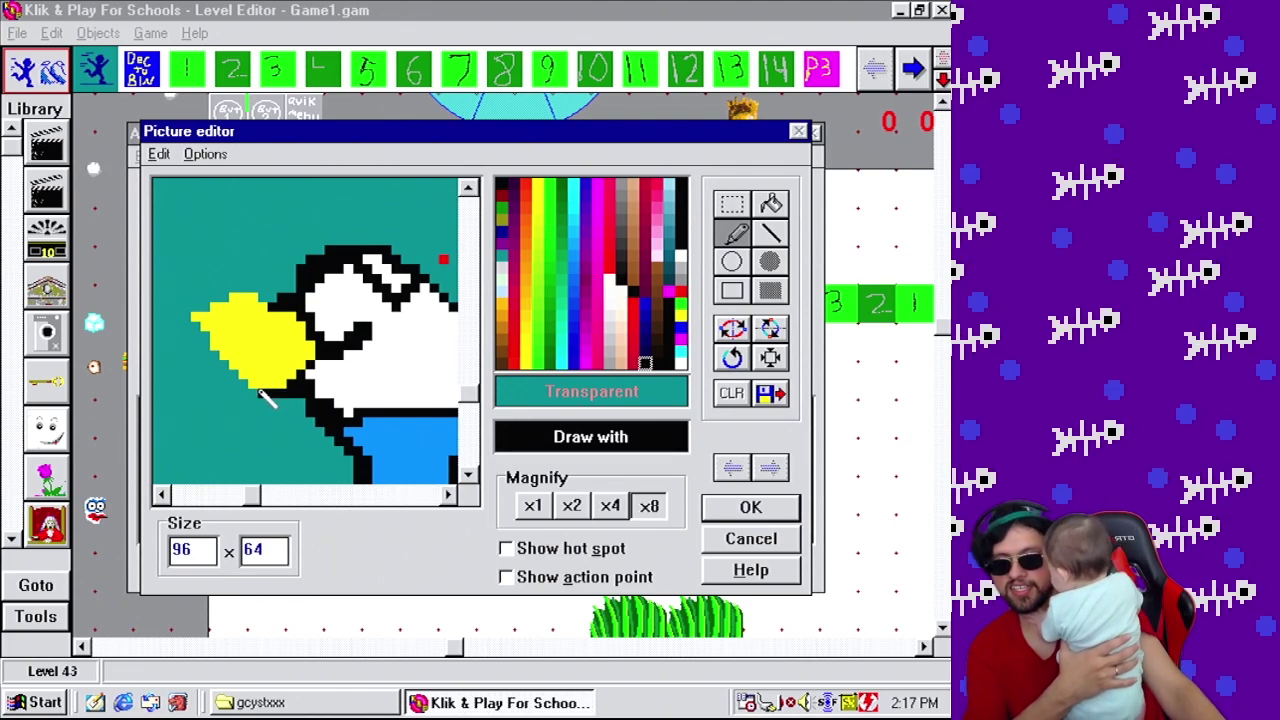
click(252, 389)
right_click(266, 372)
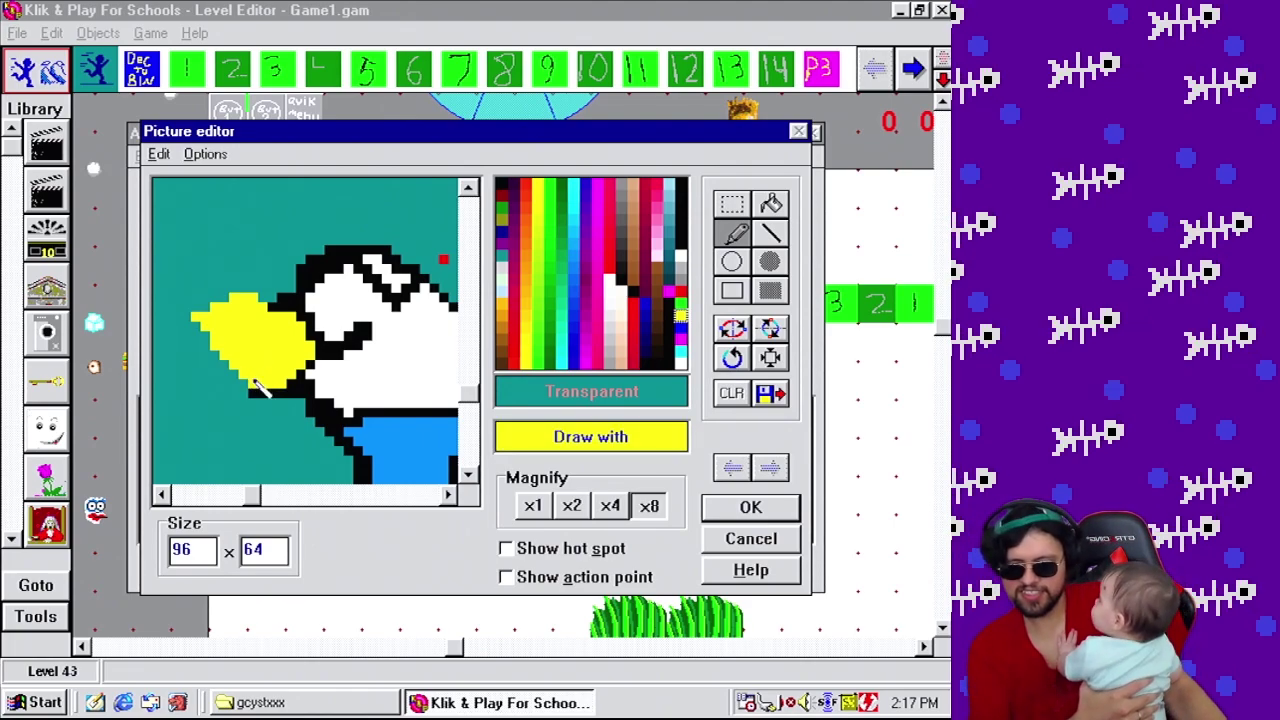
right_click(302, 394)
mouse_move(300, 400)
mouse_down()
mouse_move(261, 415)
mouse_move(285, 424)
mouse_move(289, 384)
mouse_move(290, 438)
mouse_move(266, 417)
mouse_up()
right_click(288, 436)
right_click(270, 400)
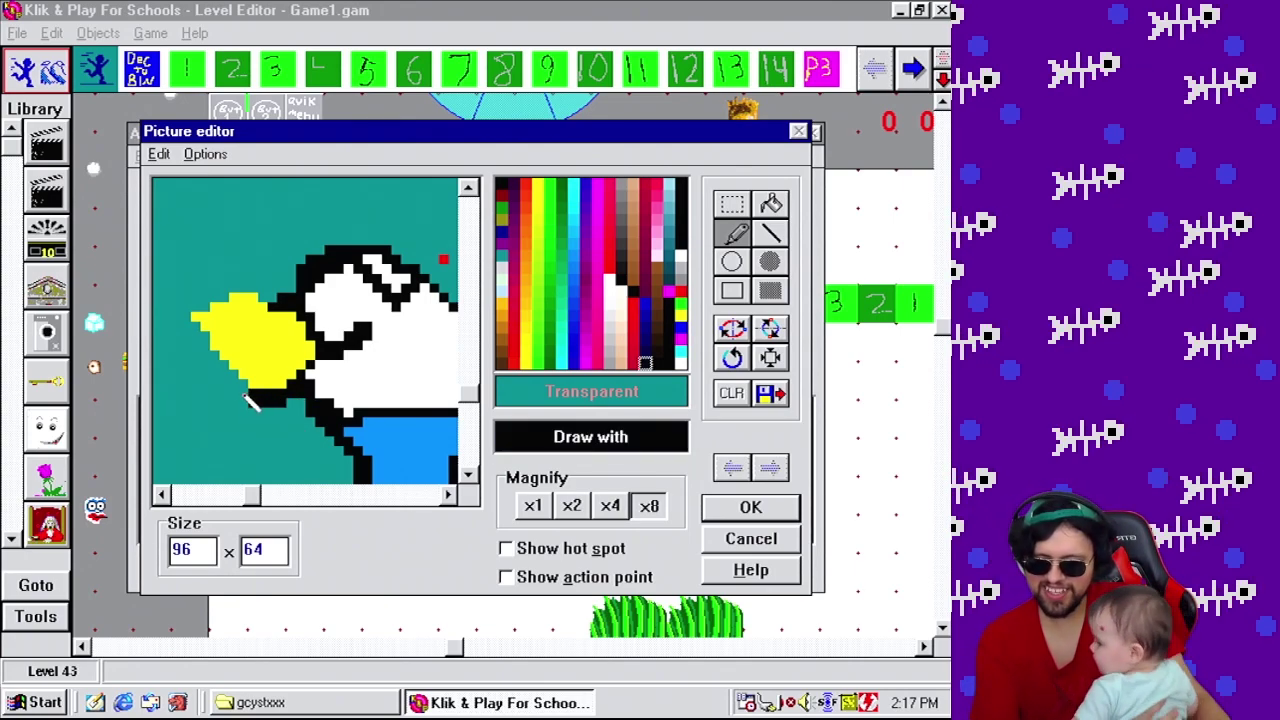
Extend the black outline along the forearm's underside to its outer tip and clear stray outline pixels with the transparent colour.
click(226, 377)
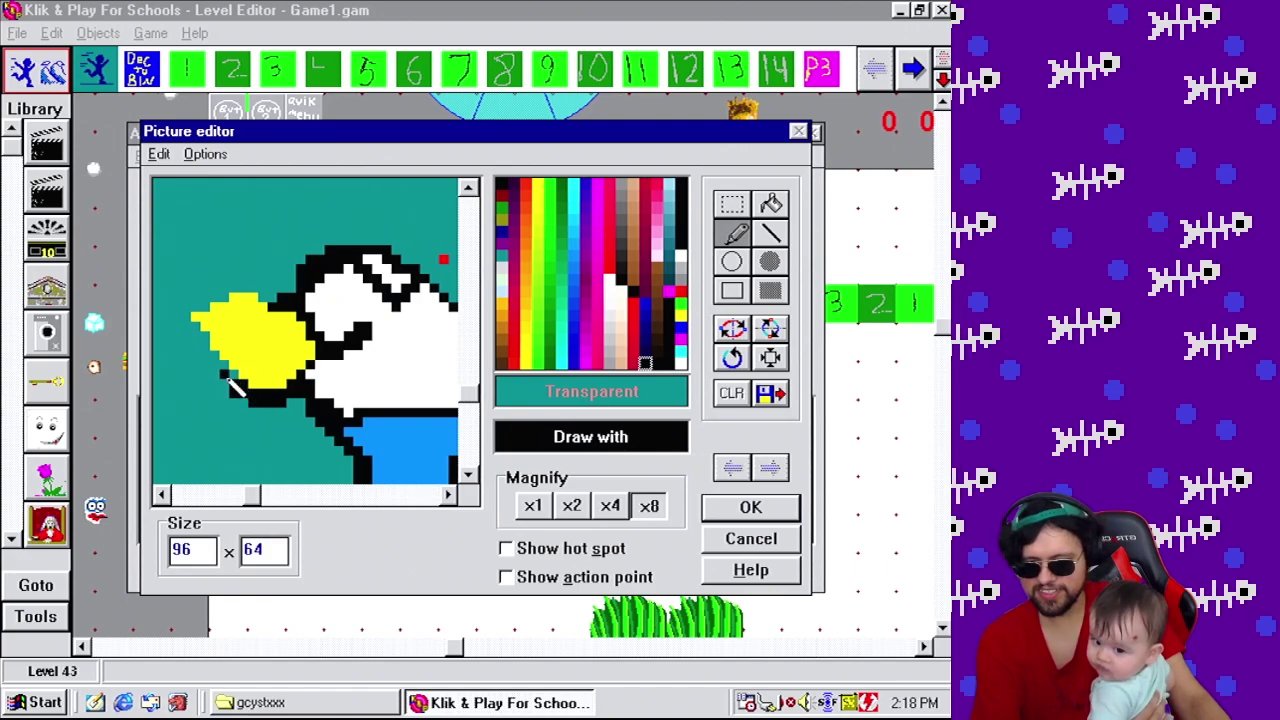
click(214, 367)
drag(216, 370, 188, 318)
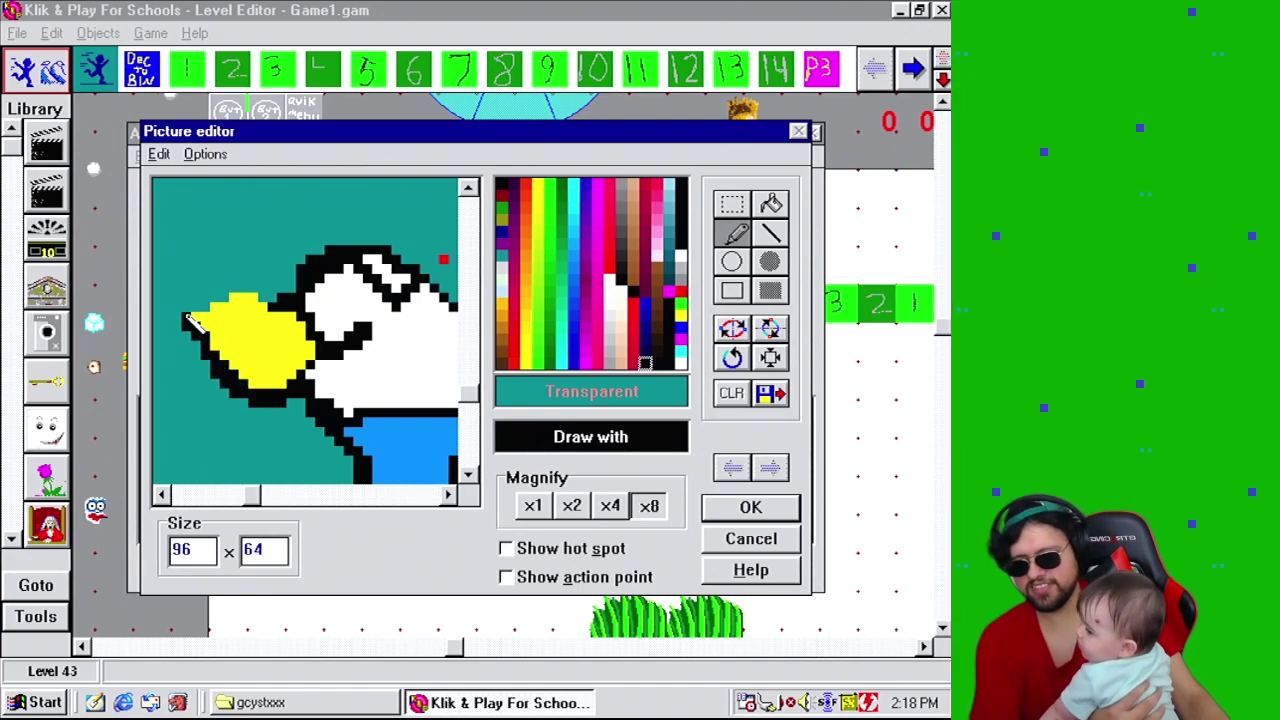
right_click(232, 412)
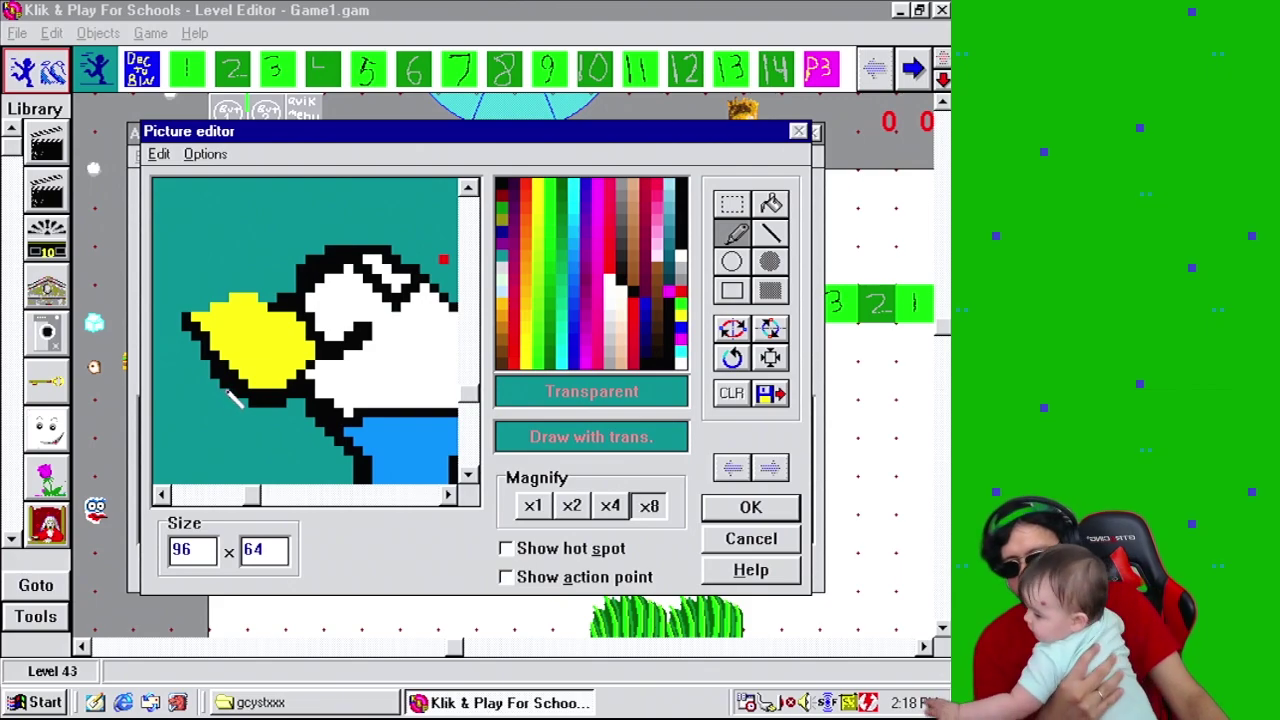
right_click(244, 398)
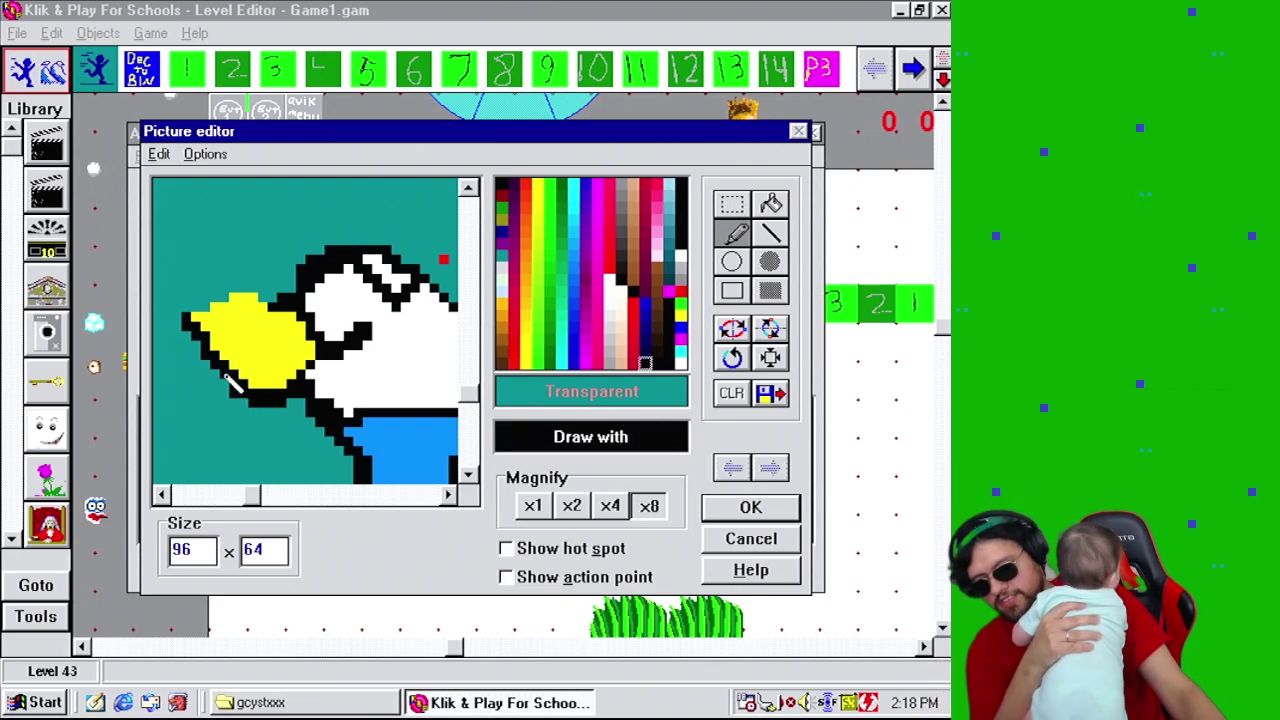
right_click(242, 410)
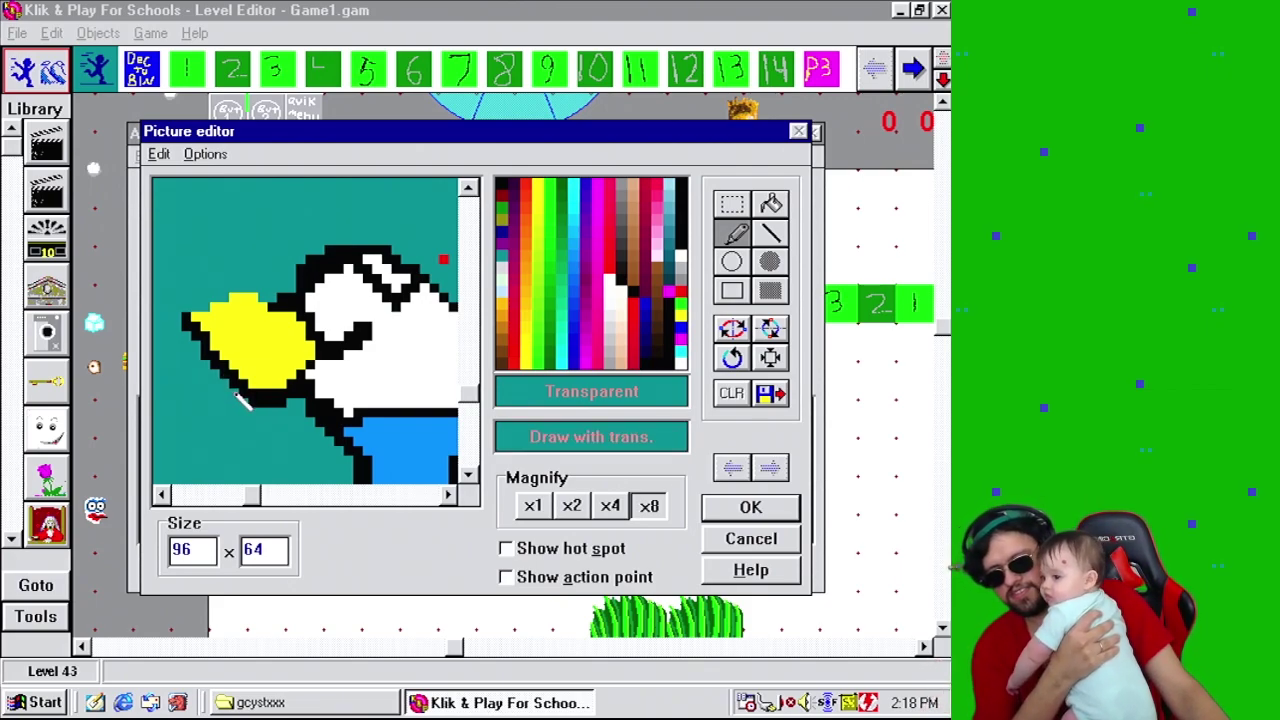
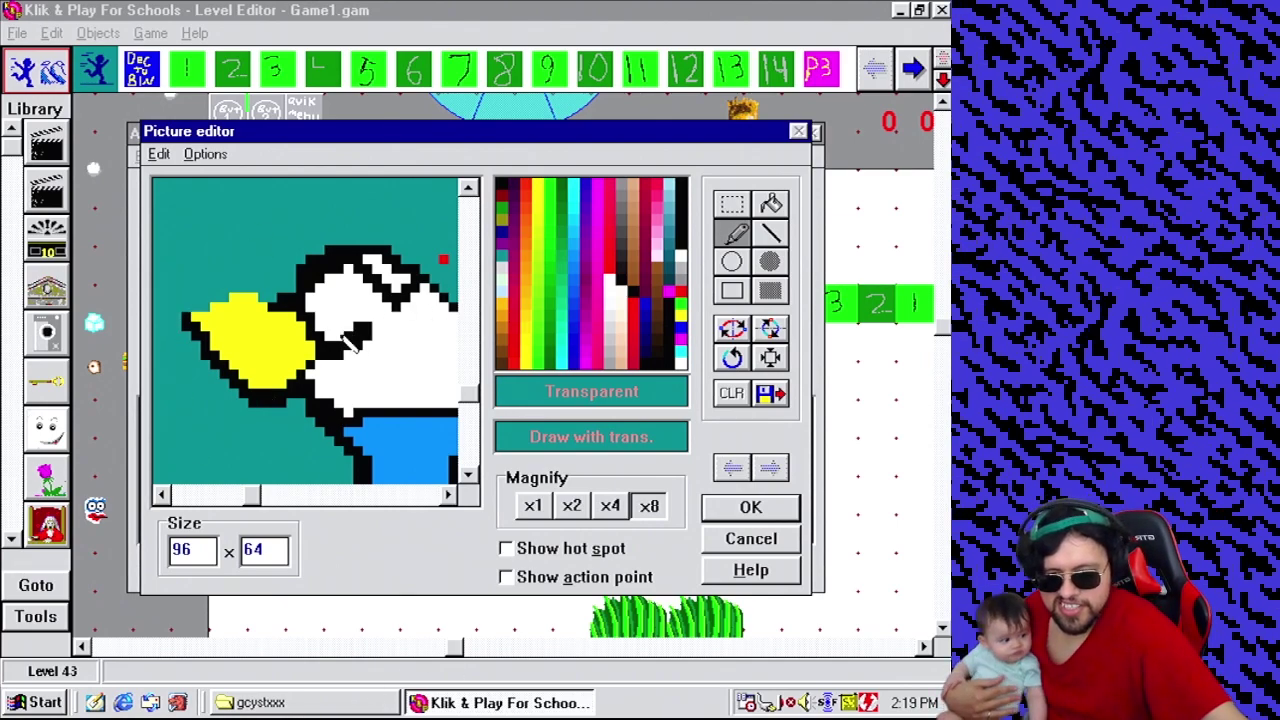
Add a rounded yellow hand above the raised forearm and outline its inner edge and top in black.
click(645, 363)
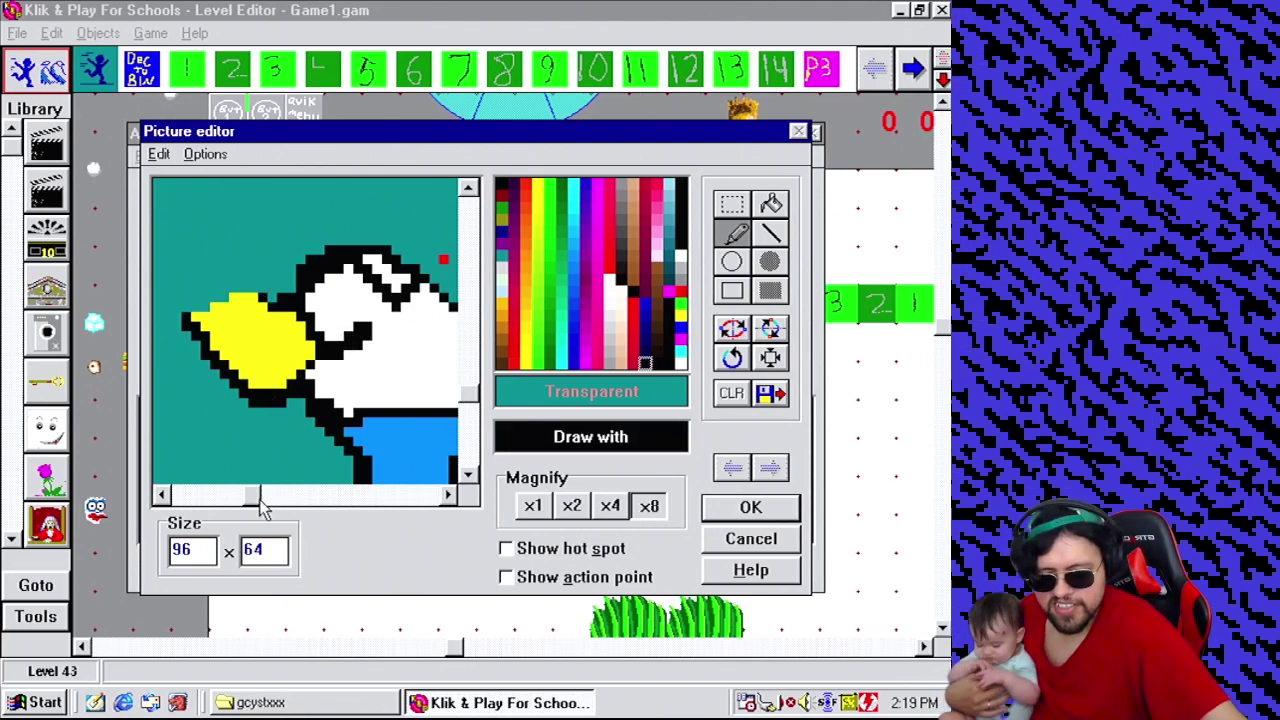
drag(254, 494, 233, 494)
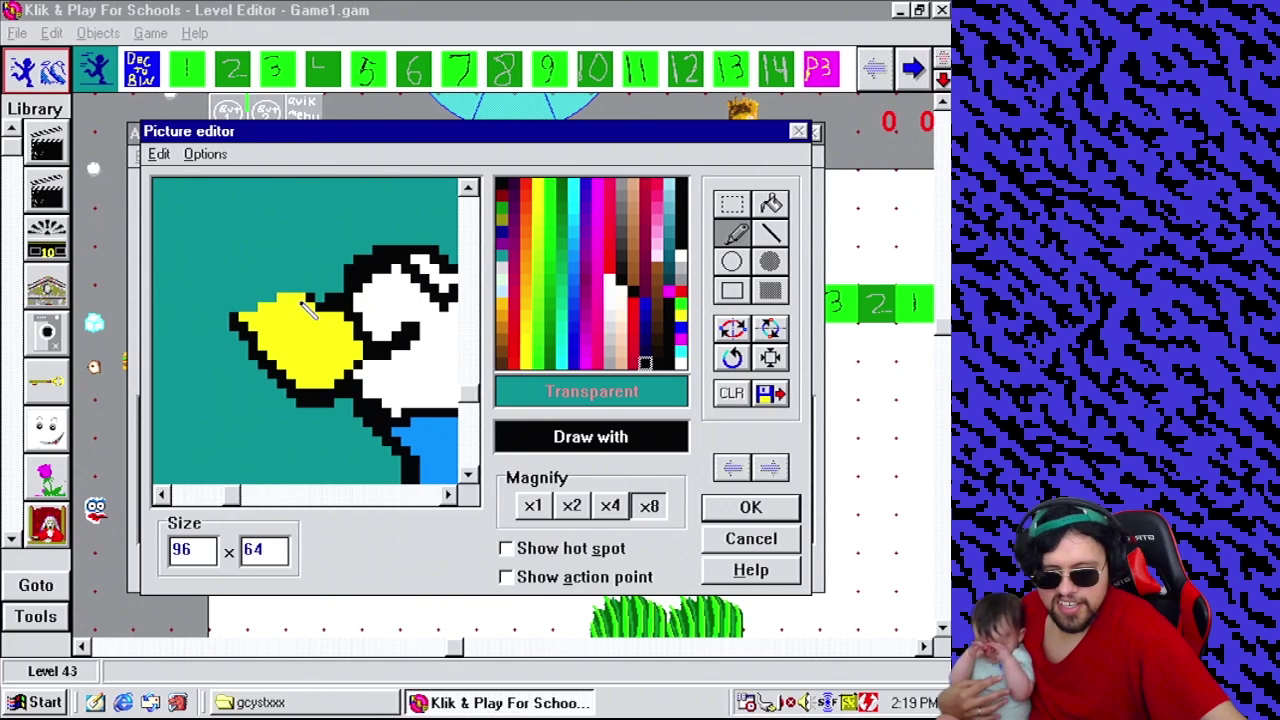
right_click(310, 310)
mouse_move(310, 310)
mouse_down()
mouse_move(298, 250)
mouse_move(259, 243)
mouse_move(236, 277)
mouse_move(251, 300)
mouse_move(268, 298)
mouse_move(279, 243)
mouse_move(247, 265)
mouse_move(278, 256)
mouse_move(264, 284)
mouse_move(290, 255)
mouse_move(292, 290)
mouse_move(252, 260)
mouse_move(218, 277)
mouse_move(228, 308)
mouse_move(251, 303)
mouse_move(231, 298)
mouse_move(231, 276)
mouse_move(221, 288)
mouse_move(253, 270)
mouse_move(251, 287)
mouse_move(283, 302)
mouse_move(309, 296)
mouse_move(313, 258)
mouse_move(267, 224)
mouse_up()
right_click(309, 302)
right_click(281, 262)
right_click(280, 228)
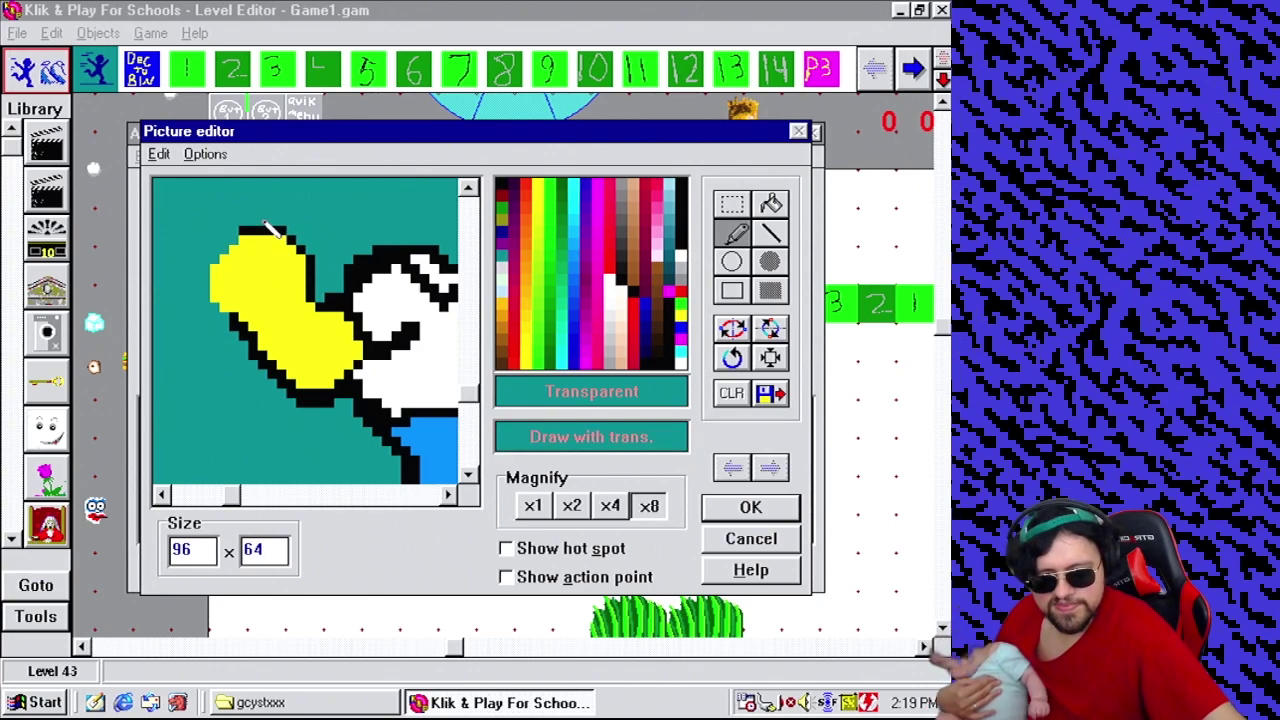
Close the black outline around the hand's outer edge and check the figure at x1 magnification.
right_click(258, 240)
drag(232, 330, 205, 282)
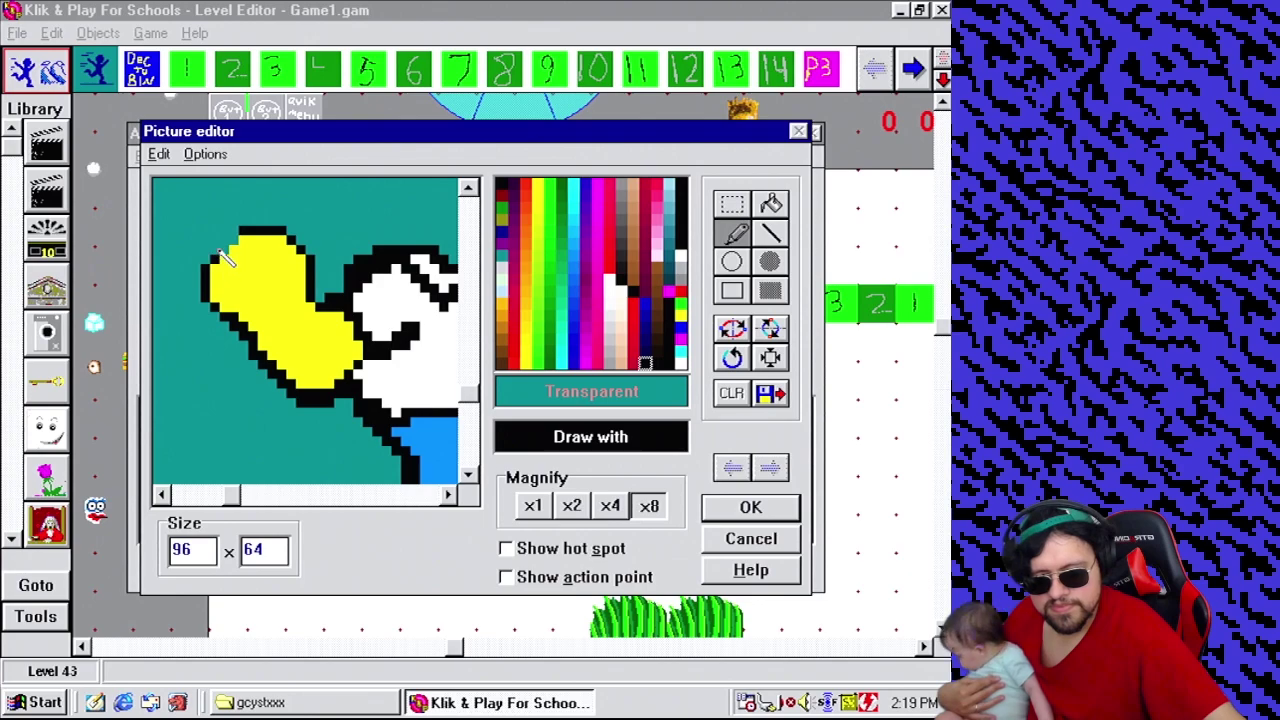
right_click(240, 258)
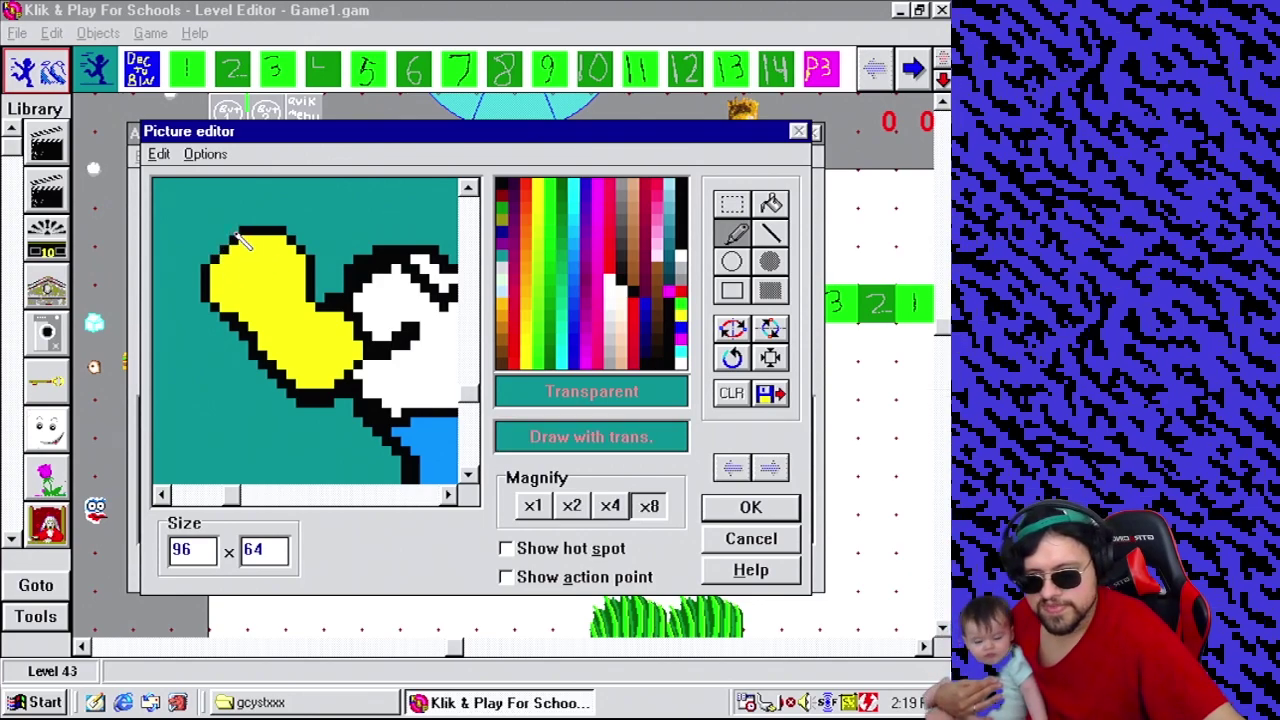
click(533, 507)
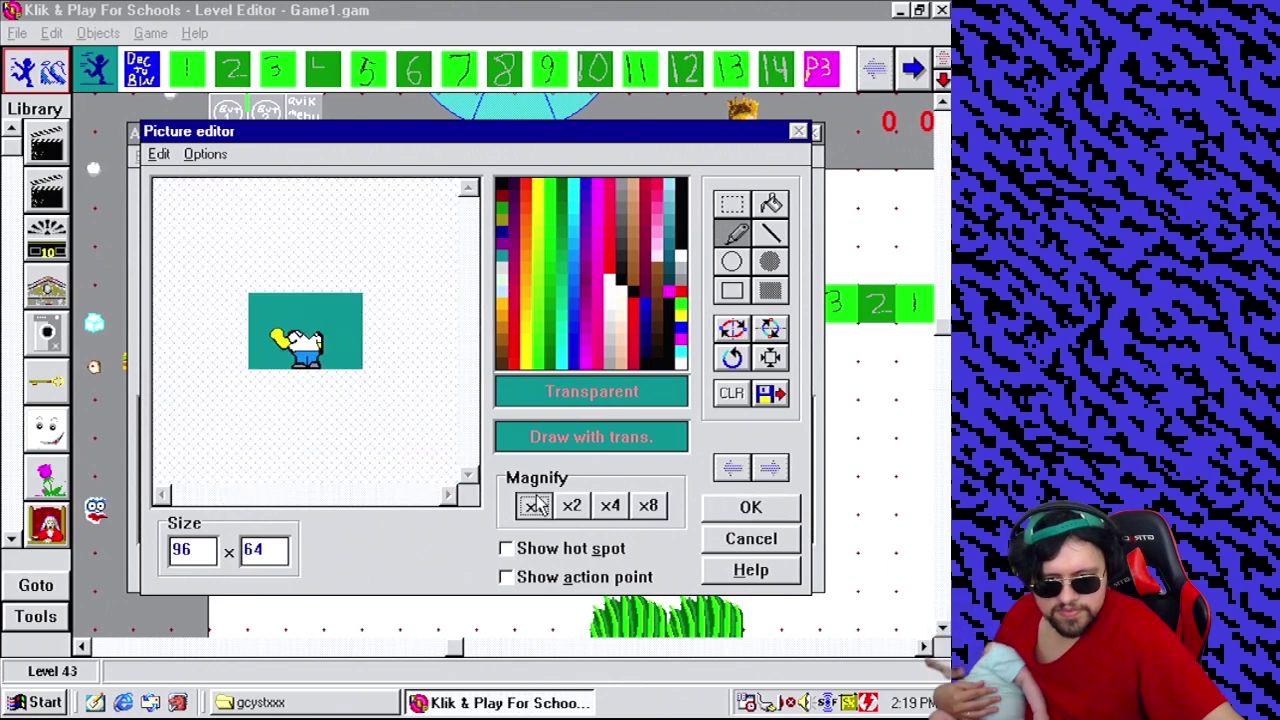
Start a yellow forearm on the figure's other arm, extending outward from the sleeve across its black edge.
click(650, 507)
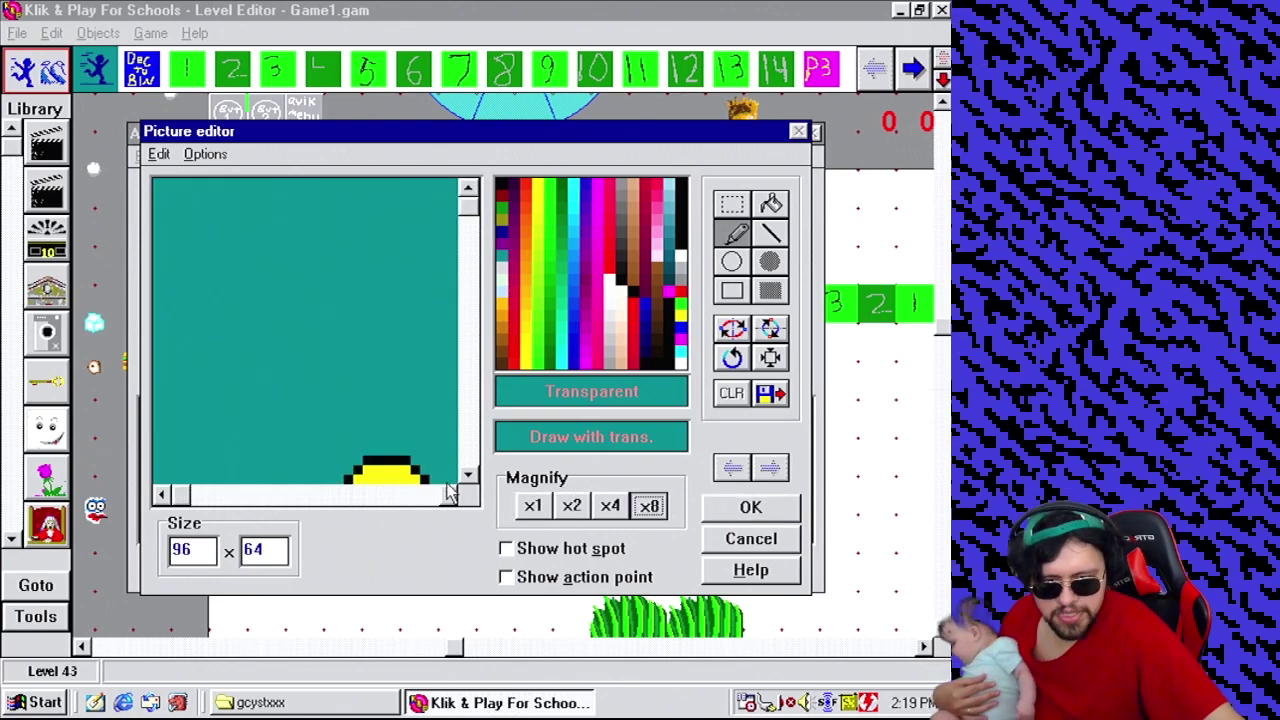
click(469, 430)
click(469, 430)
drag(190, 503, 366, 495)
drag(474, 457, 470, 412)
right_click(322, 300)
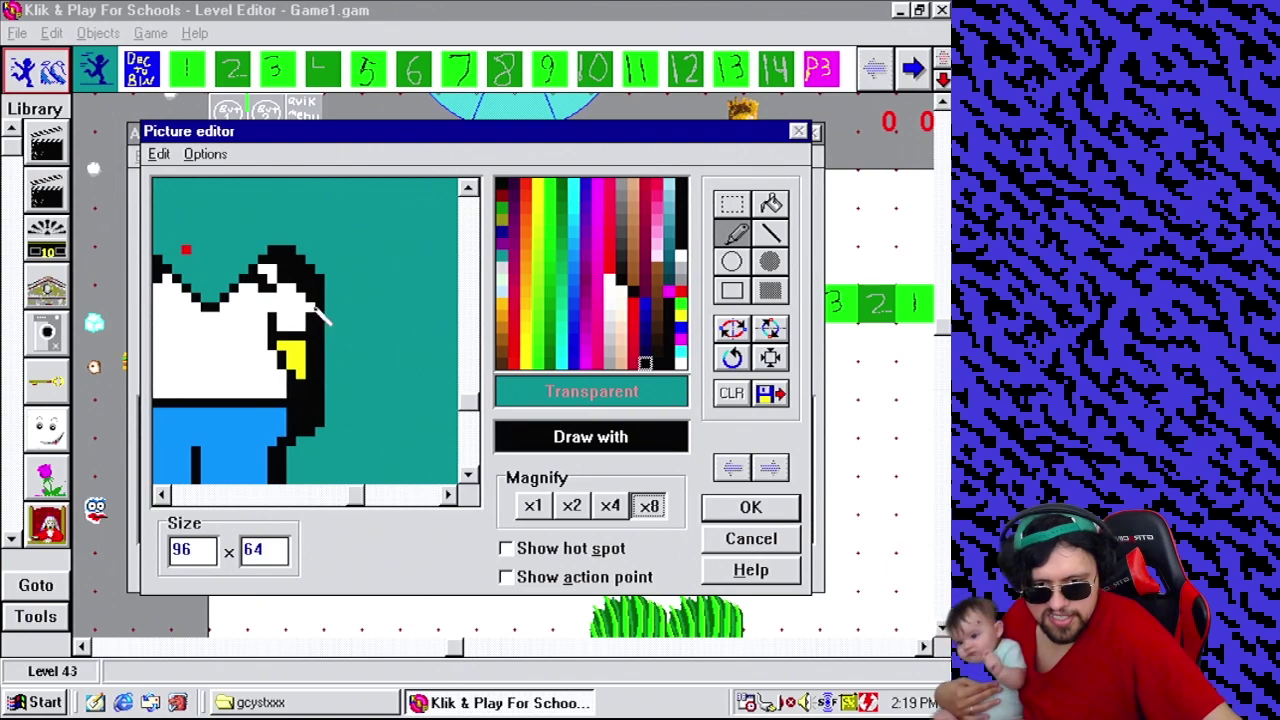
right_click(310, 319)
right_click(302, 350)
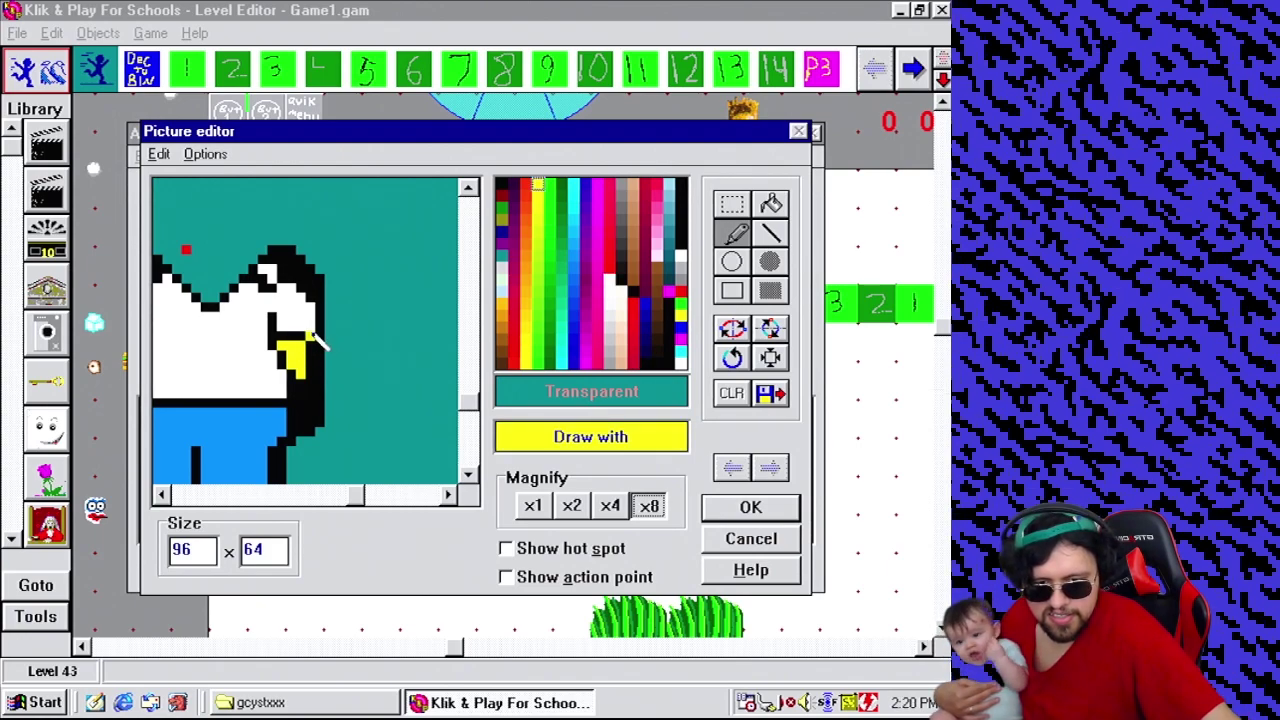
mouse_move(320, 333)
mouse_down()
mouse_move(360, 347)
mouse_move(296, 341)
mouse_move(330, 370)
mouse_up()
right_click(323, 346)
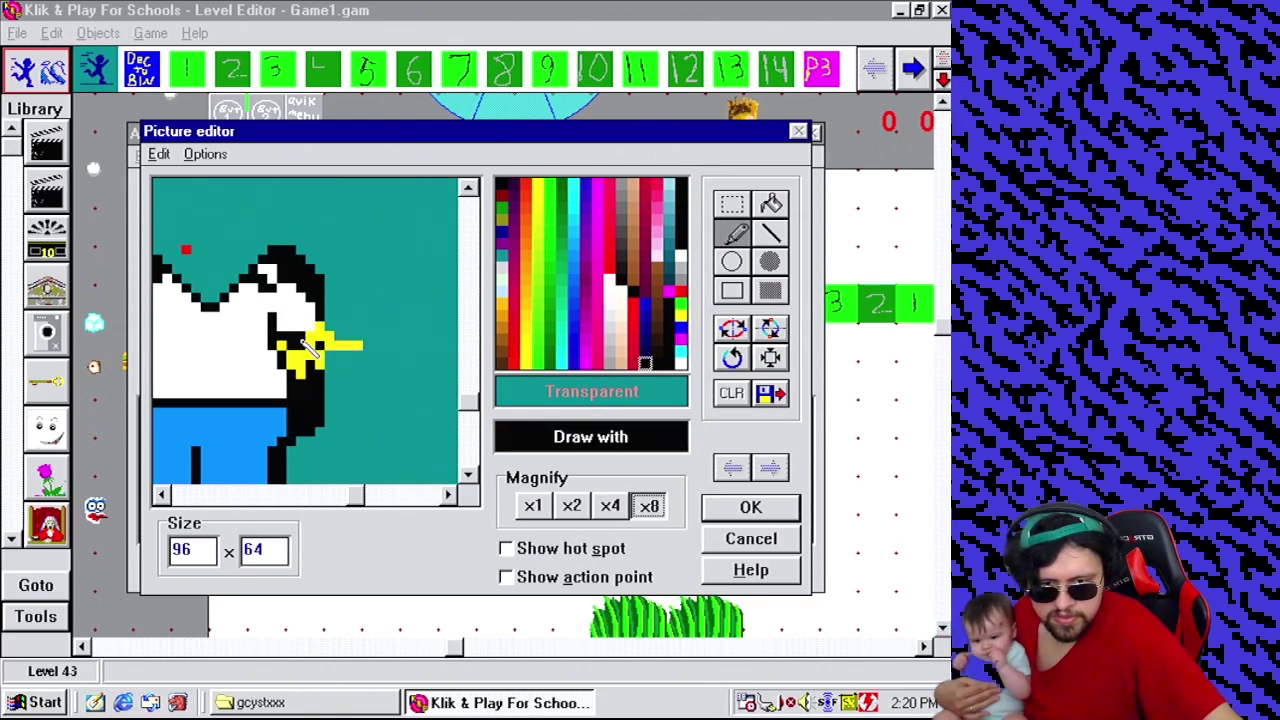
Touch up the sleeve's cuff pixels and build out the yellow forearm so that it bends upward away from the body.
right_click(313, 338)
right_click(298, 336)
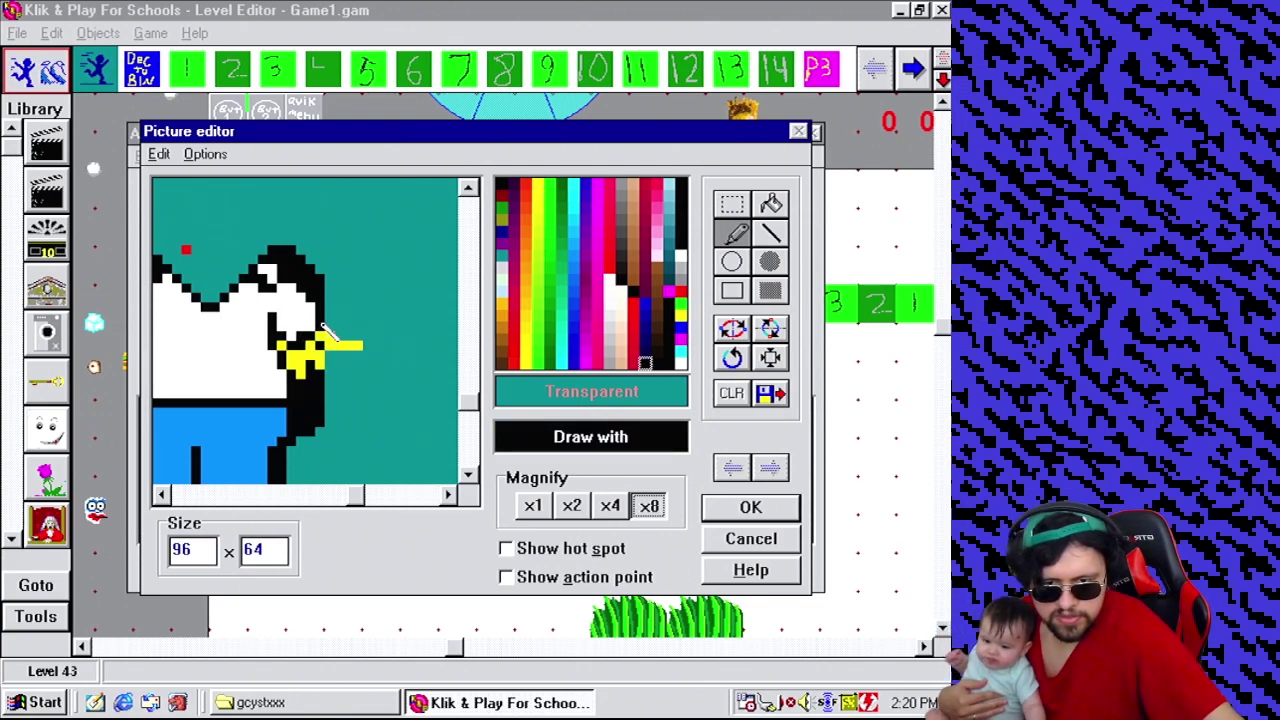
right_click(302, 332)
right_click(325, 349)
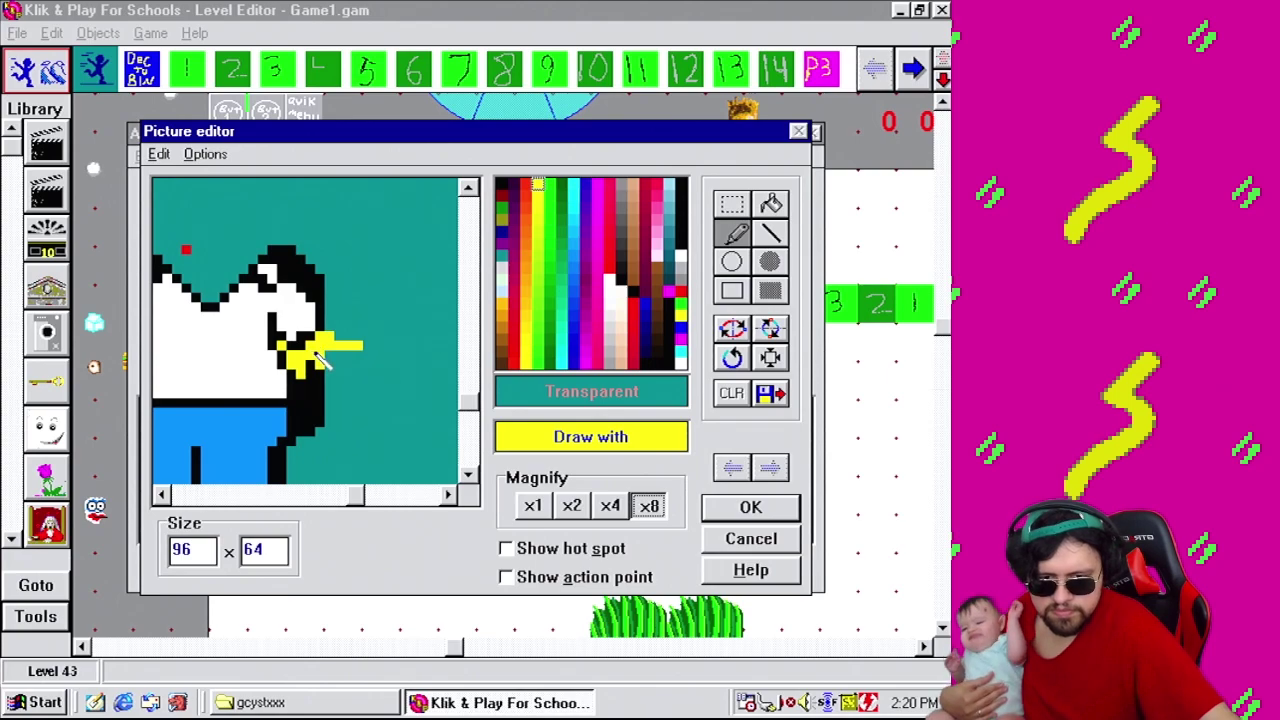
mouse_move(336, 368)
mouse_down()
mouse_move(395, 349)
mouse_move(403, 303)
mouse_move(367, 339)
mouse_move(337, 338)
mouse_move(375, 343)
mouse_move(350, 365)
mouse_move(337, 357)
mouse_move(367, 342)
mouse_move(366, 357)
mouse_move(315, 361)
mouse_move(373, 350)
mouse_up()
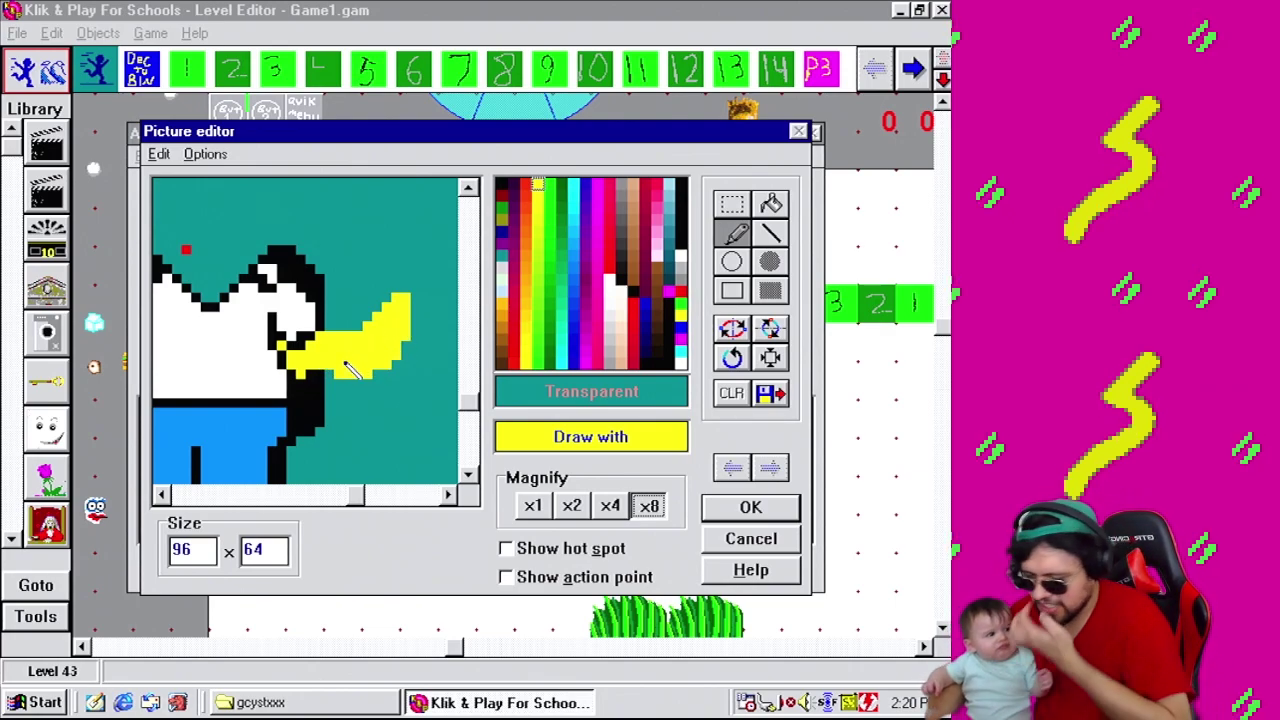
mouse_move(335, 380)
mouse_down()
mouse_move(377, 392)
mouse_move(352, 382)
mouse_move(344, 394)
mouse_move(380, 392)
mouse_move(407, 314)
mouse_move(420, 323)
mouse_move(409, 363)
mouse_move(408, 344)
mouse_move(391, 359)
mouse_move(394, 373)
mouse_move(428, 298)
mouse_up()
Trim the inner bend and outer edge of the new yellow forearm with the transparent colour.
right_click(378, 333)
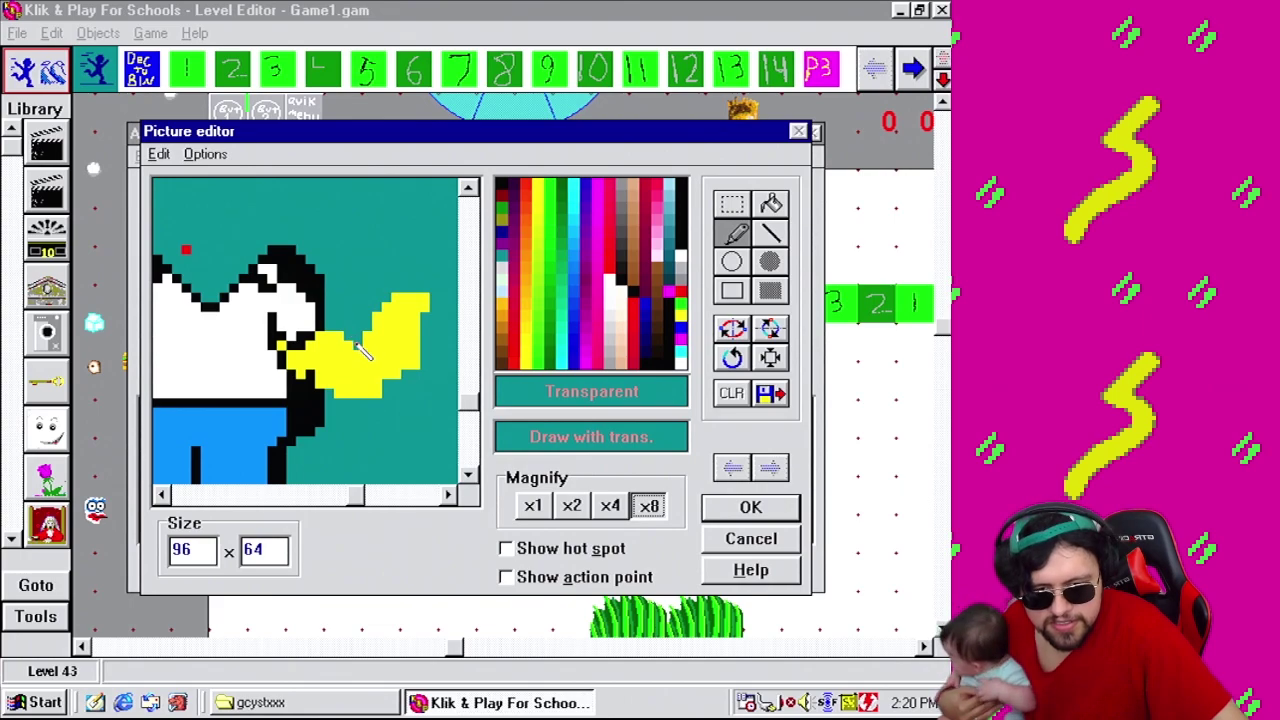
right_click(361, 351)
right_click(441, 358)
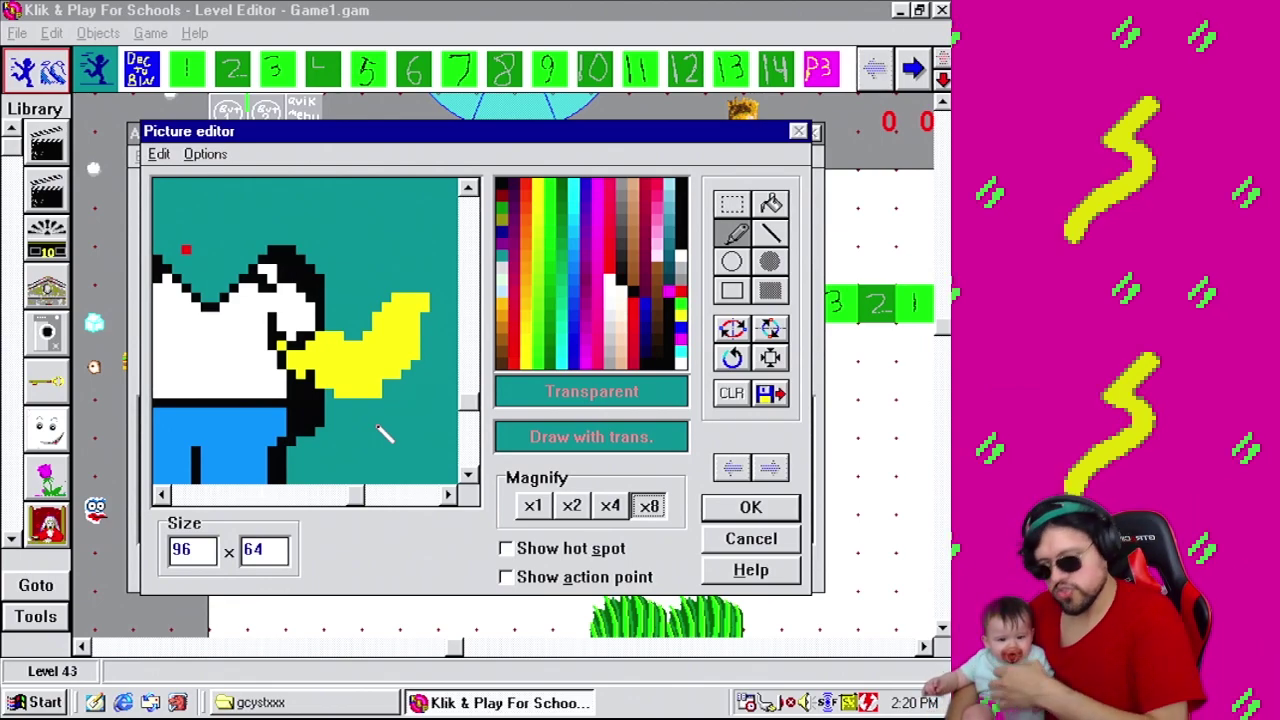
Clean up the cuff of this sleeve in black and white, and thicken the forearm's underside in yellow.
right_click(336, 364)
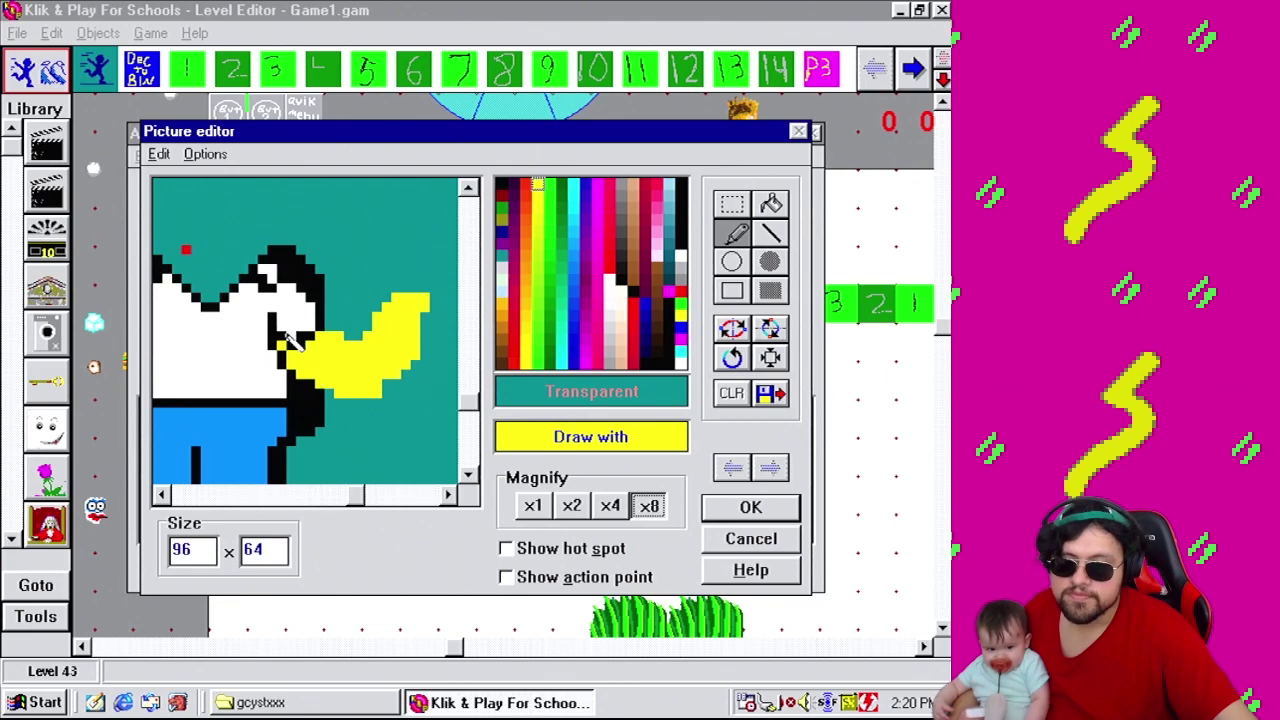
right_click(288, 342)
right_click(287, 335)
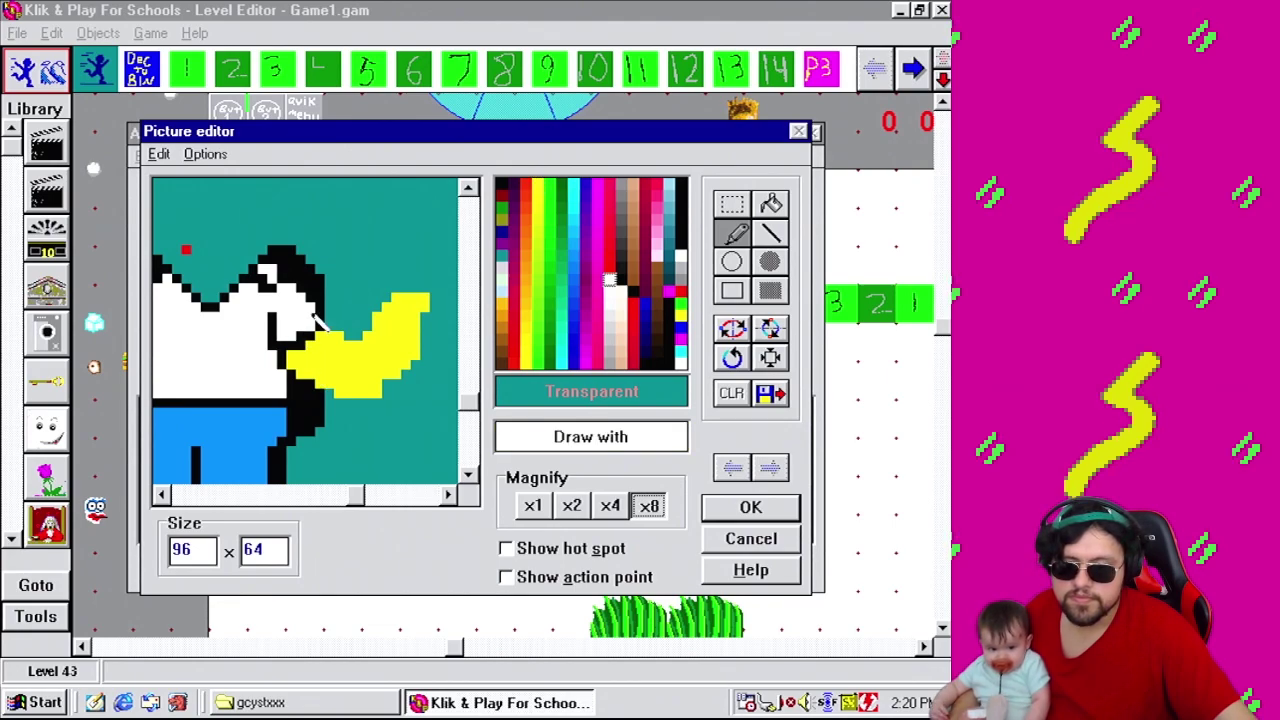
right_click(318, 317)
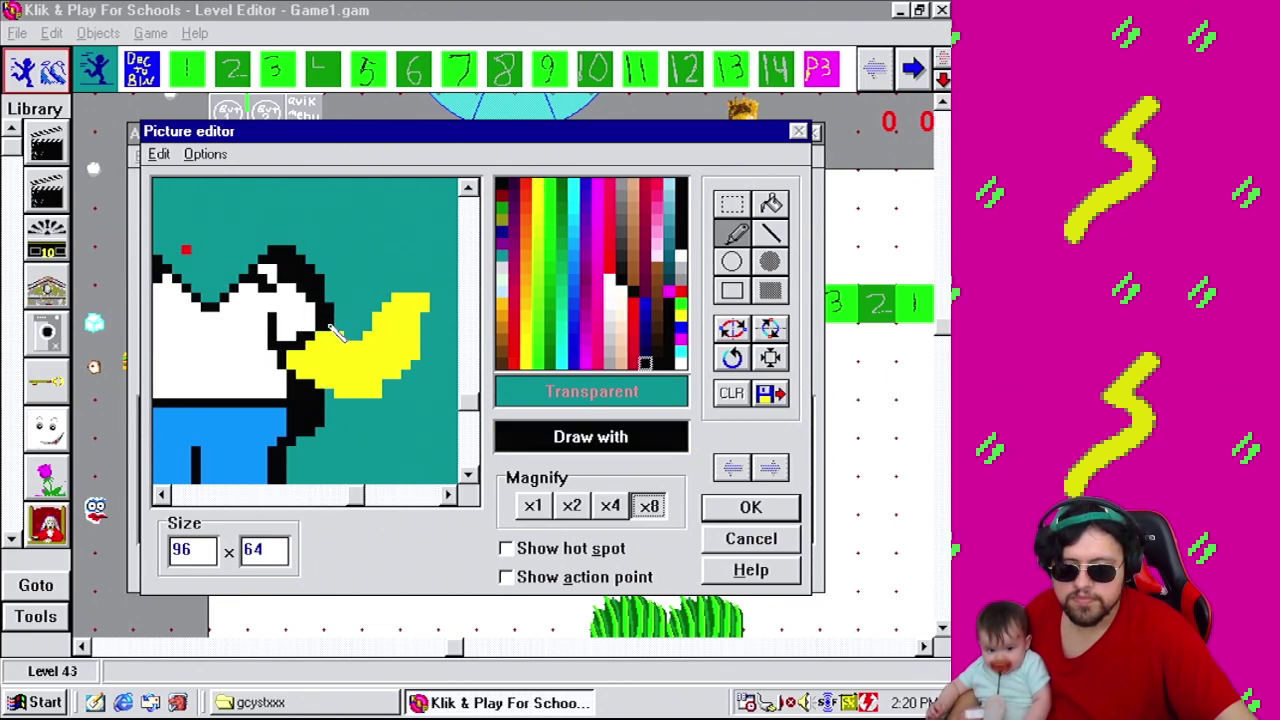
right_click(337, 382)
drag(368, 404, 405, 388)
click(532, 507)
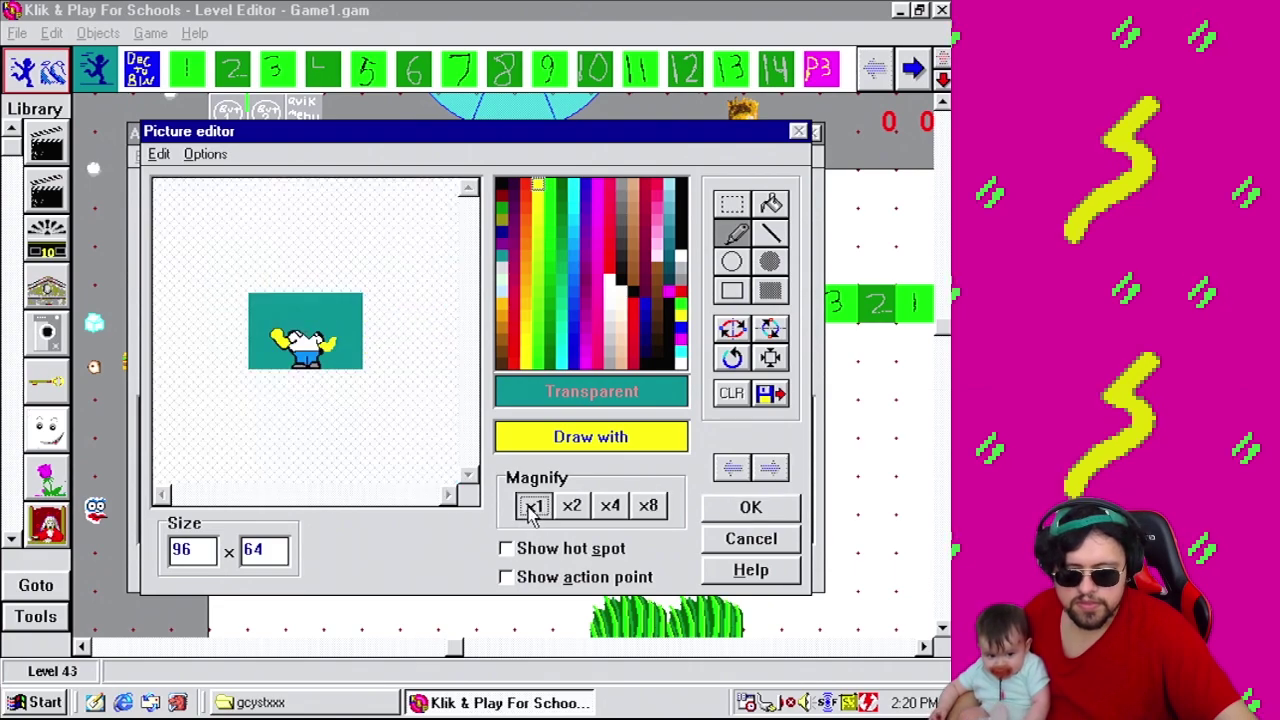
Begin a black outline under the second forearm, running from the shirt's edge around the elbow.
click(648, 507)
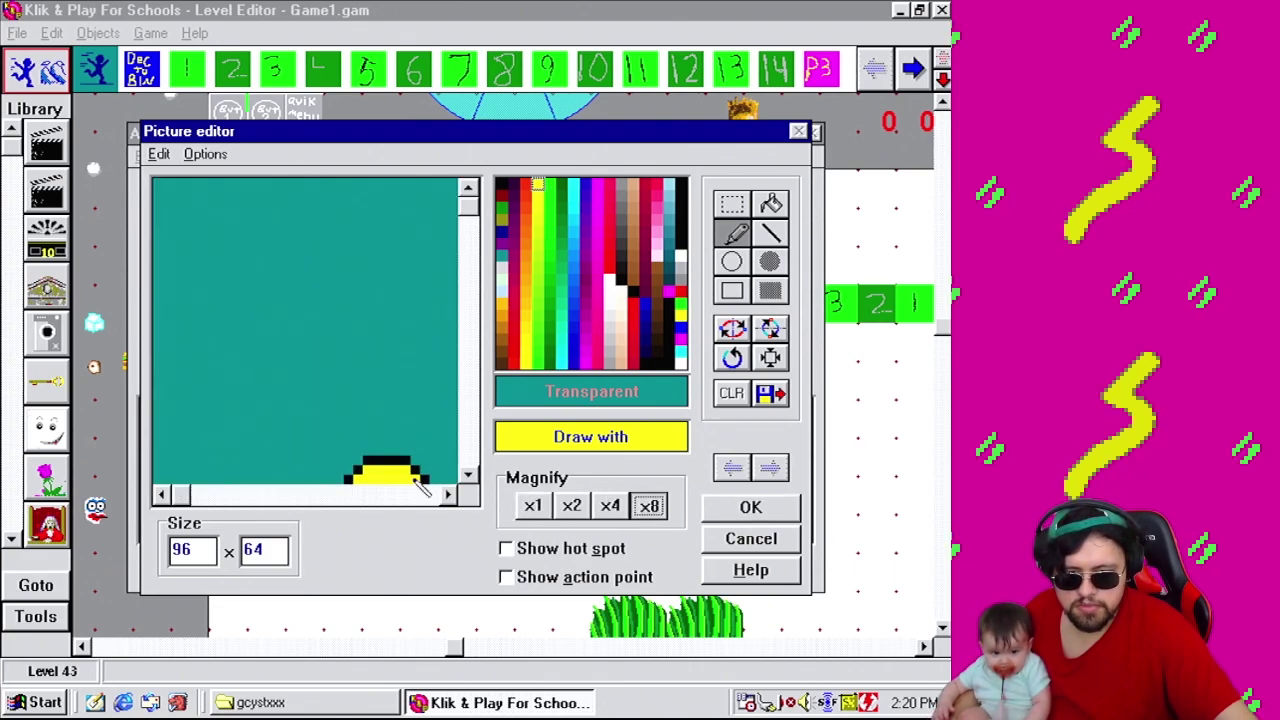
click(465, 457)
click(424, 495)
click(422, 495)
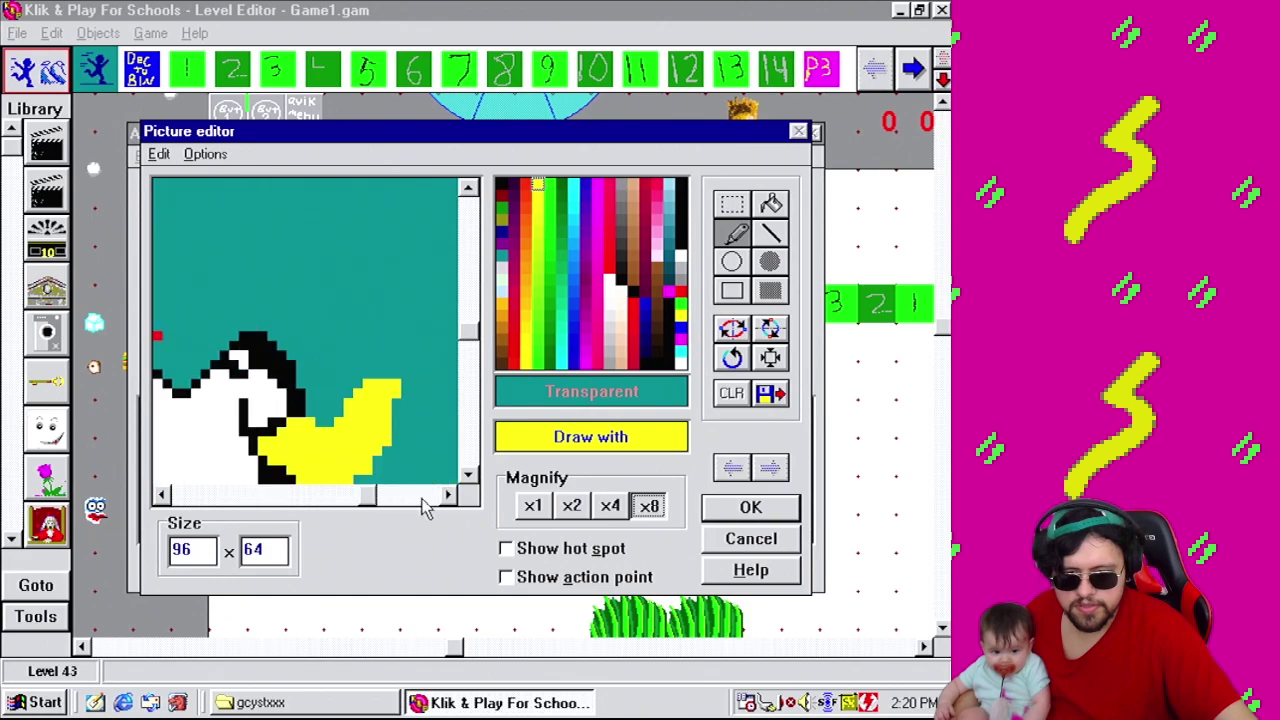
drag(470, 338, 430, 375)
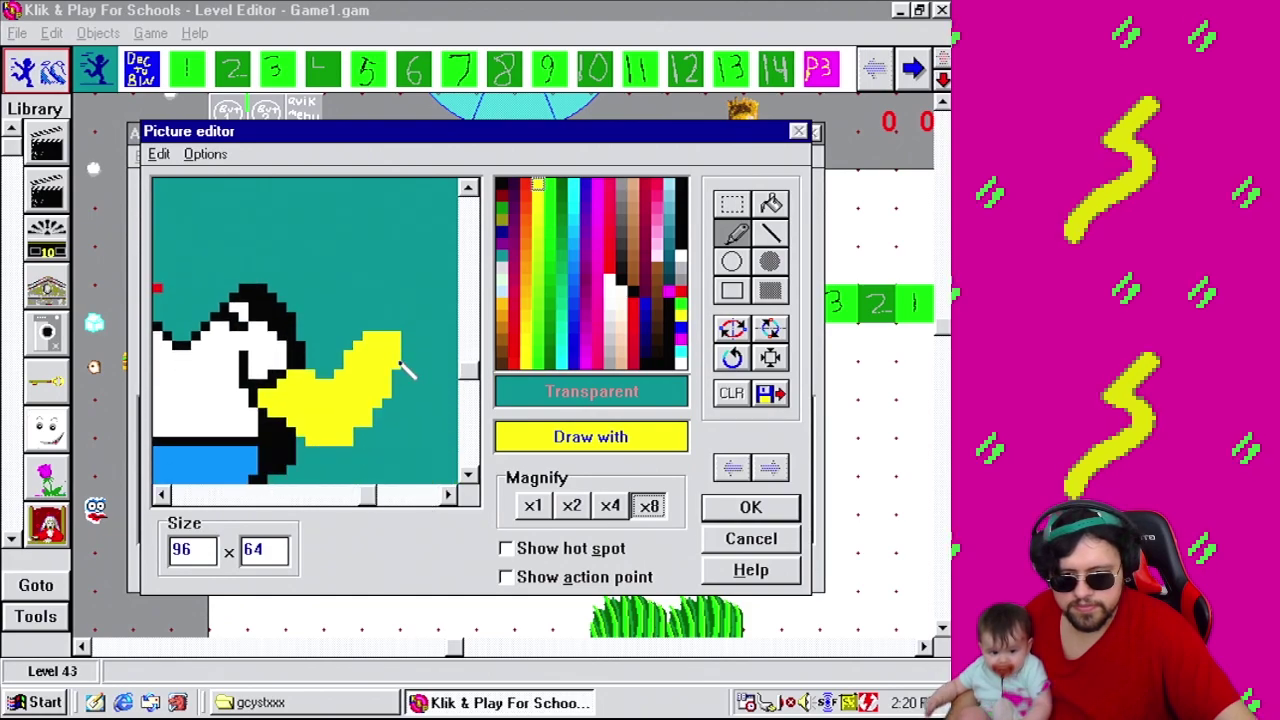
right_click(297, 452)
drag(306, 449, 329, 456)
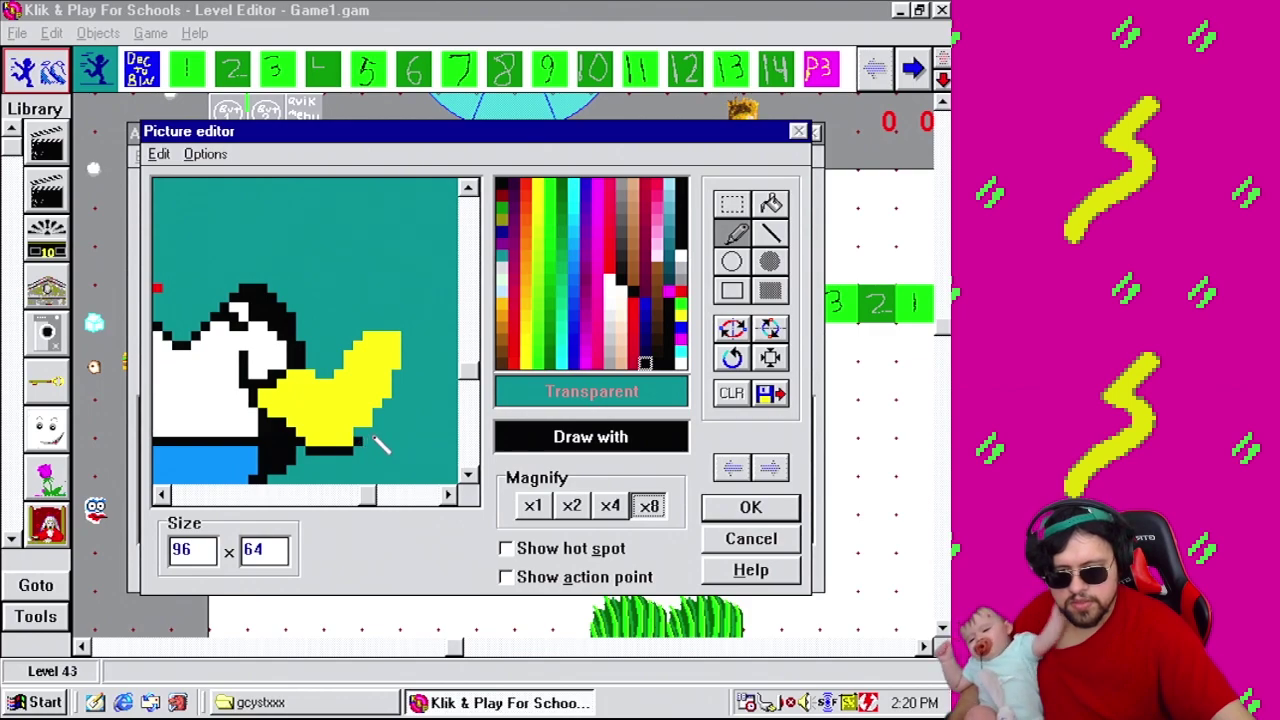
right_click(369, 428)
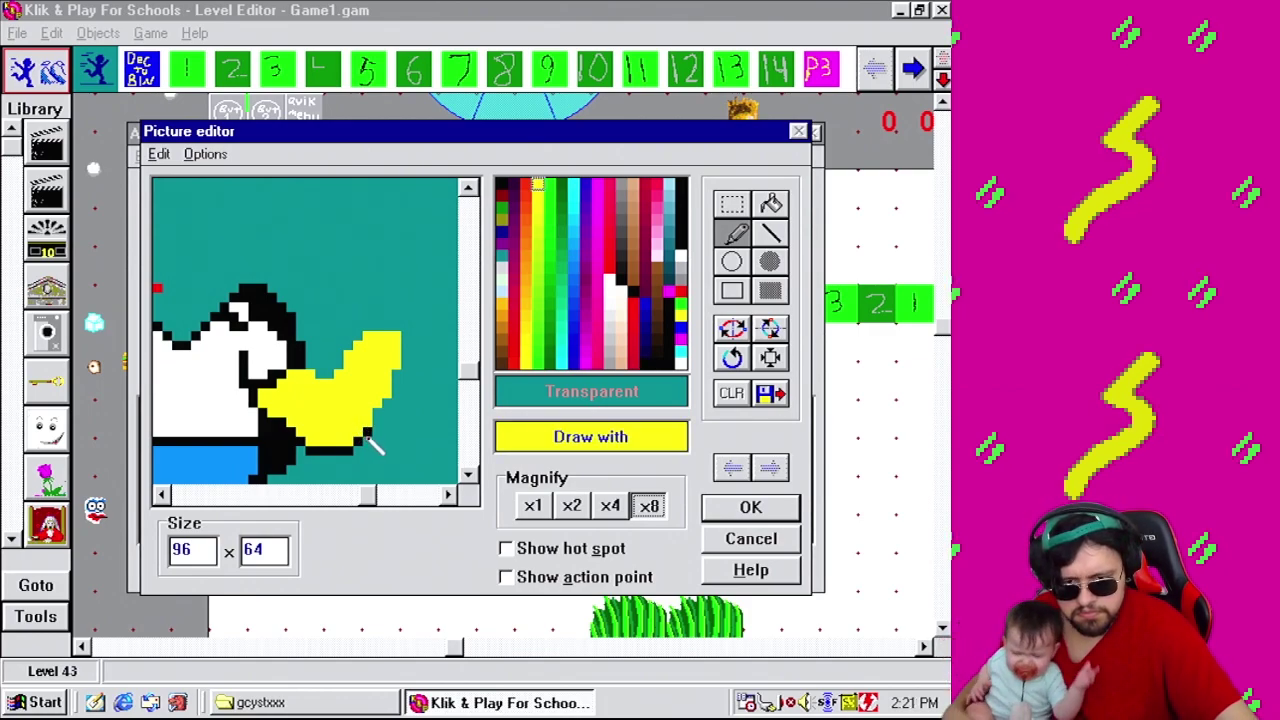
Extend the black outline up the second forearm to the wrist and enlarge the hand in yellow.
right_click(375, 432)
mouse_move(380, 422)
mouse_down()
mouse_move(405, 365)
mouse_move(424, 363)
mouse_move(414, 328)
mouse_move(376, 313)
mouse_move(408, 353)
mouse_move(396, 309)
mouse_move(366, 331)
mouse_move(408, 356)
mouse_move(426, 344)
mouse_move(414, 309)
mouse_move(360, 307)
mouse_move(366, 338)
mouse_move(410, 322)
mouse_up()
right_click(400, 362)
right_click(400, 377)
click(405, 376)
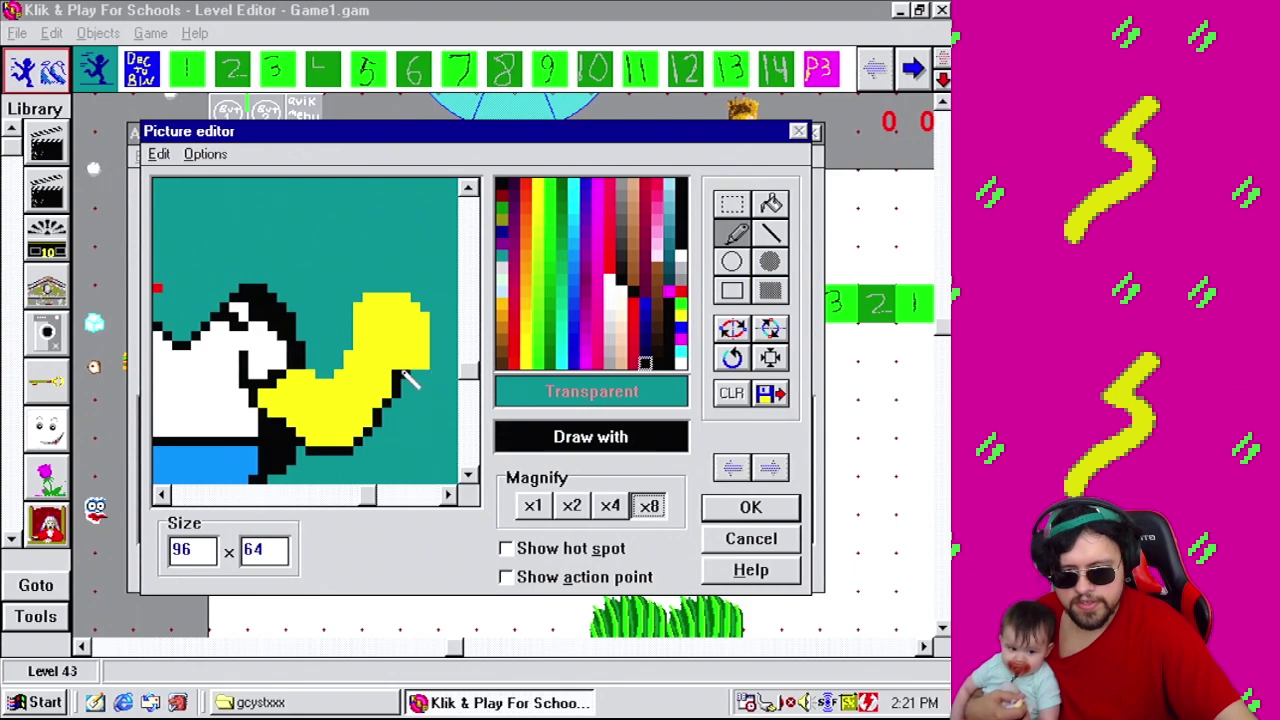
Outline the second hand in black from the outer wrist over the top and down its inner side.
mouse_move(415, 373)
mouse_down()
mouse_move(447, 364)
mouse_move(442, 330)
mouse_move(395, 285)
mouse_up()
click(390, 286)
click(372, 290)
right_click(389, 286)
click(386, 279)
right_click(385, 288)
click(358, 298)
mouse_move(356, 306)
mouse_down()
mouse_move(350, 338)
mouse_move(362, 338)
mouse_up()
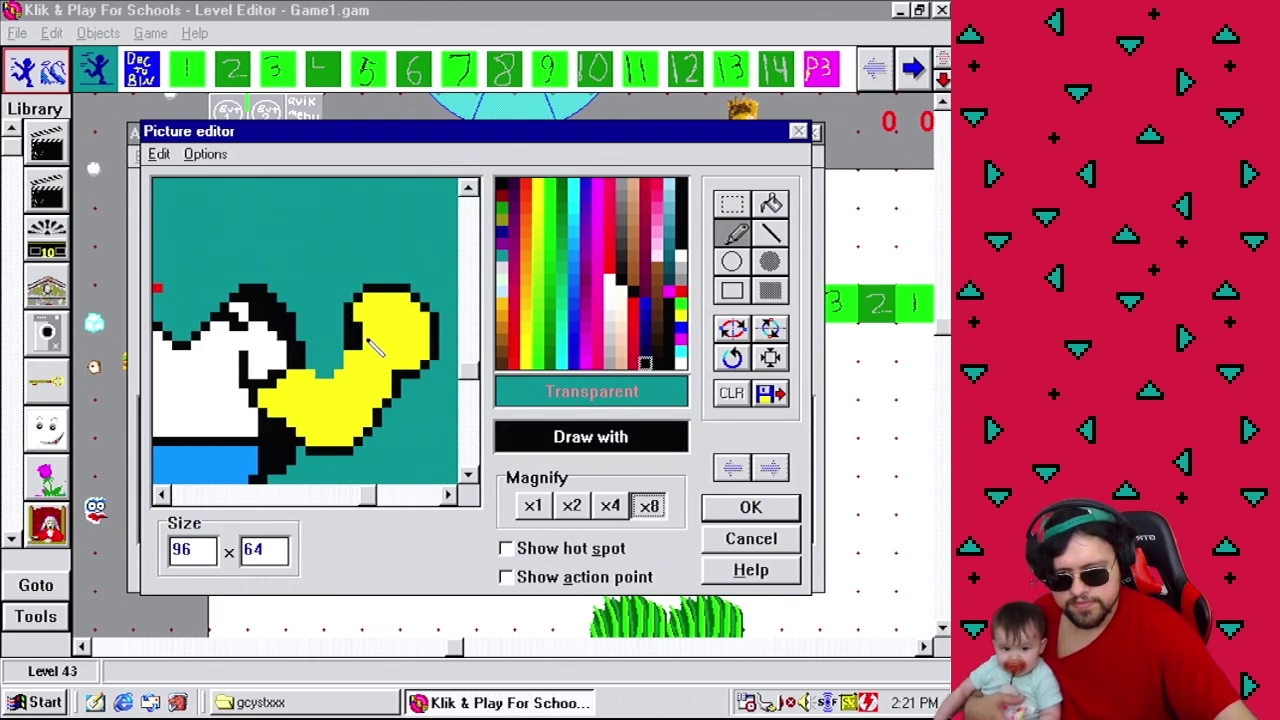
Correct the inner wrist pixels and close the black outline along the forearm's inner bend to the sleeve.
right_click(364, 334)
click(362, 340)
right_click(348, 356)
click(354, 358)
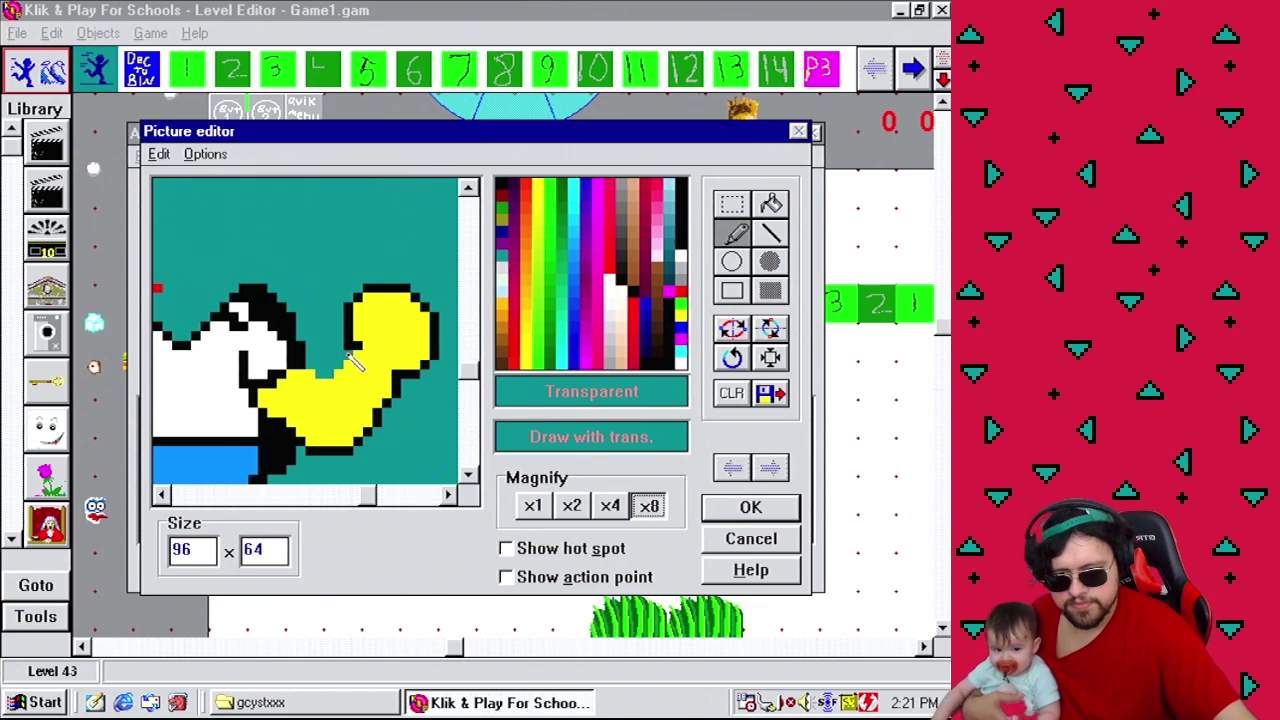
right_click(351, 347)
click(346, 356)
click(338, 366)
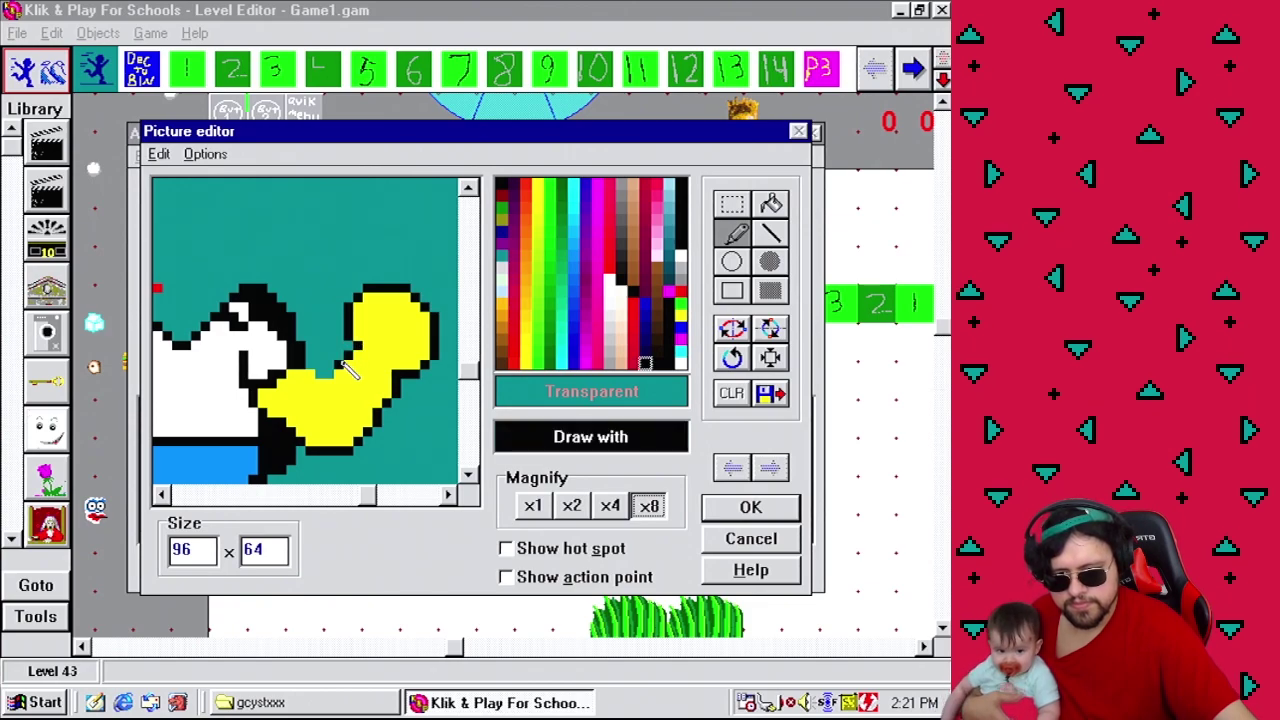
click(330, 374)
click(322, 370)
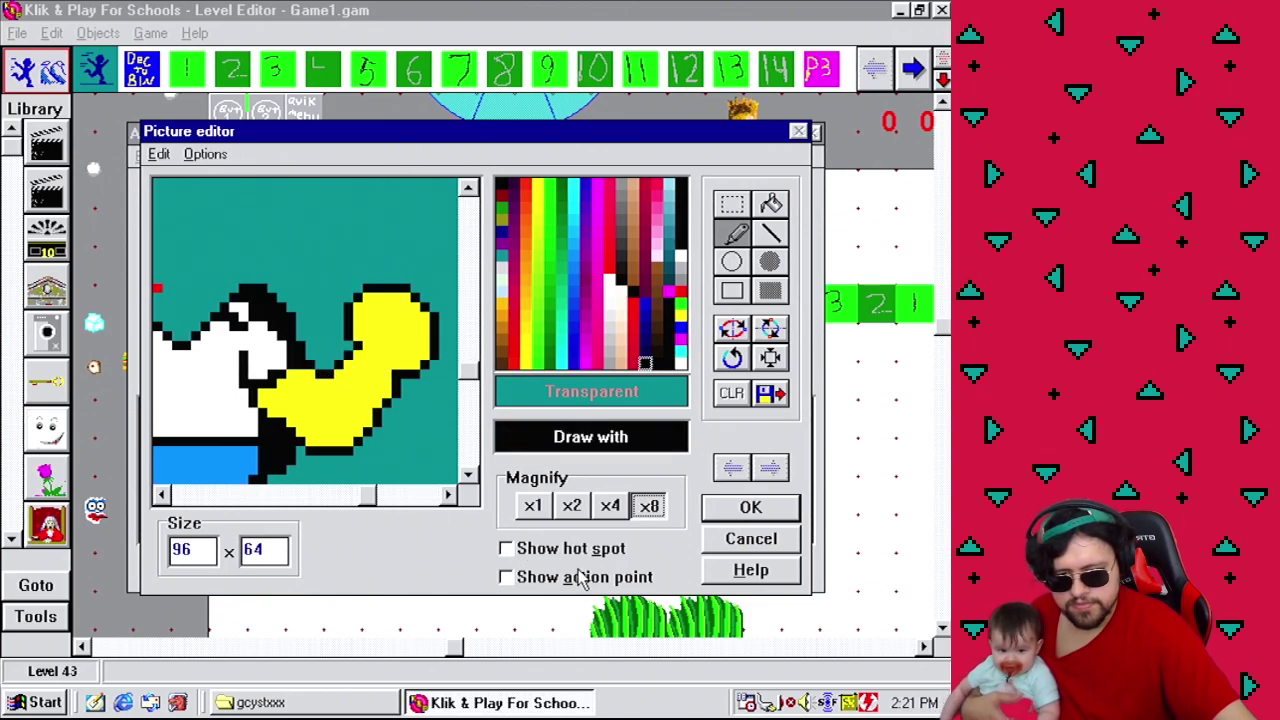
Save the headless Homer picture with the redrawn arms and close its animation.
click(533, 507)
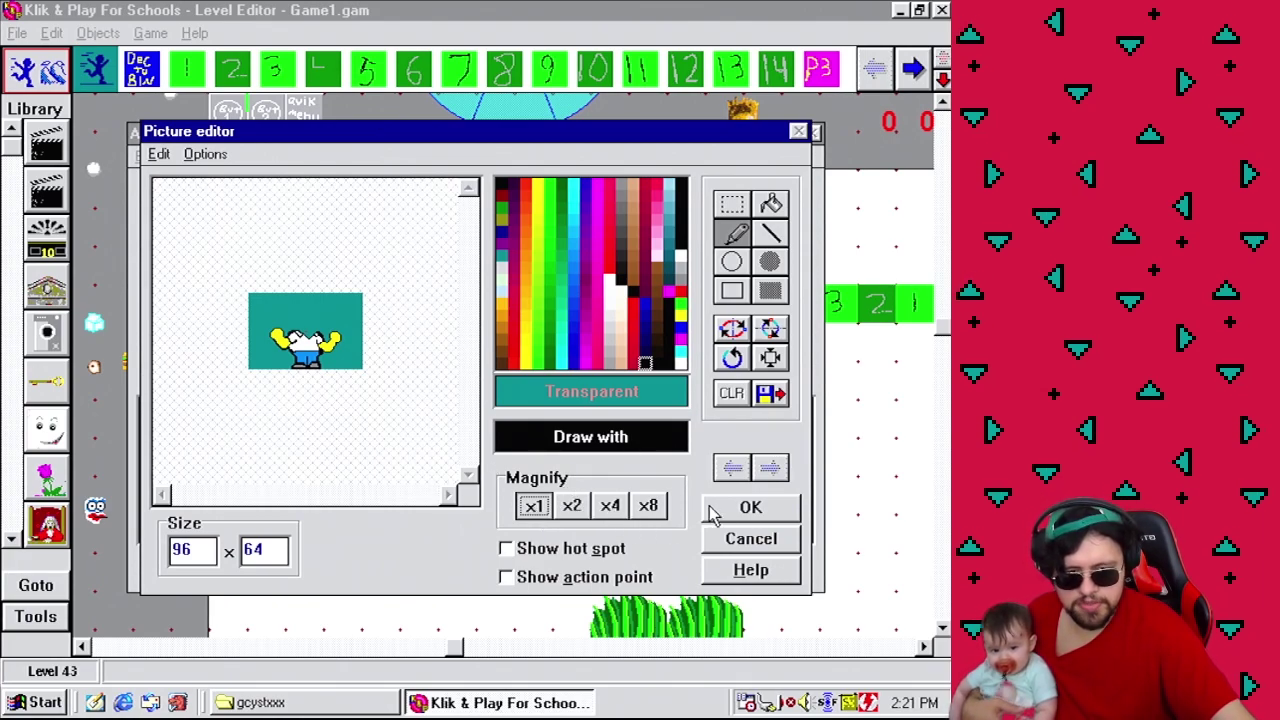
click(742, 508)
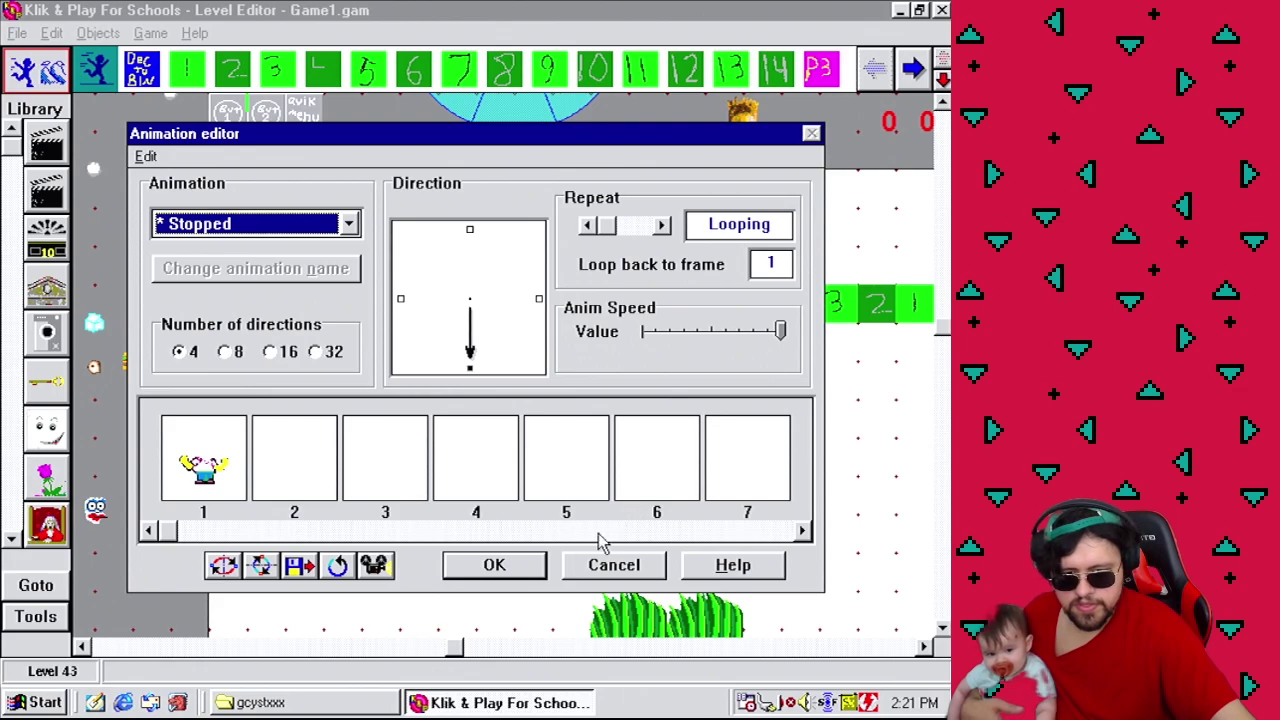
click(522, 565)
right_click(378, 499)
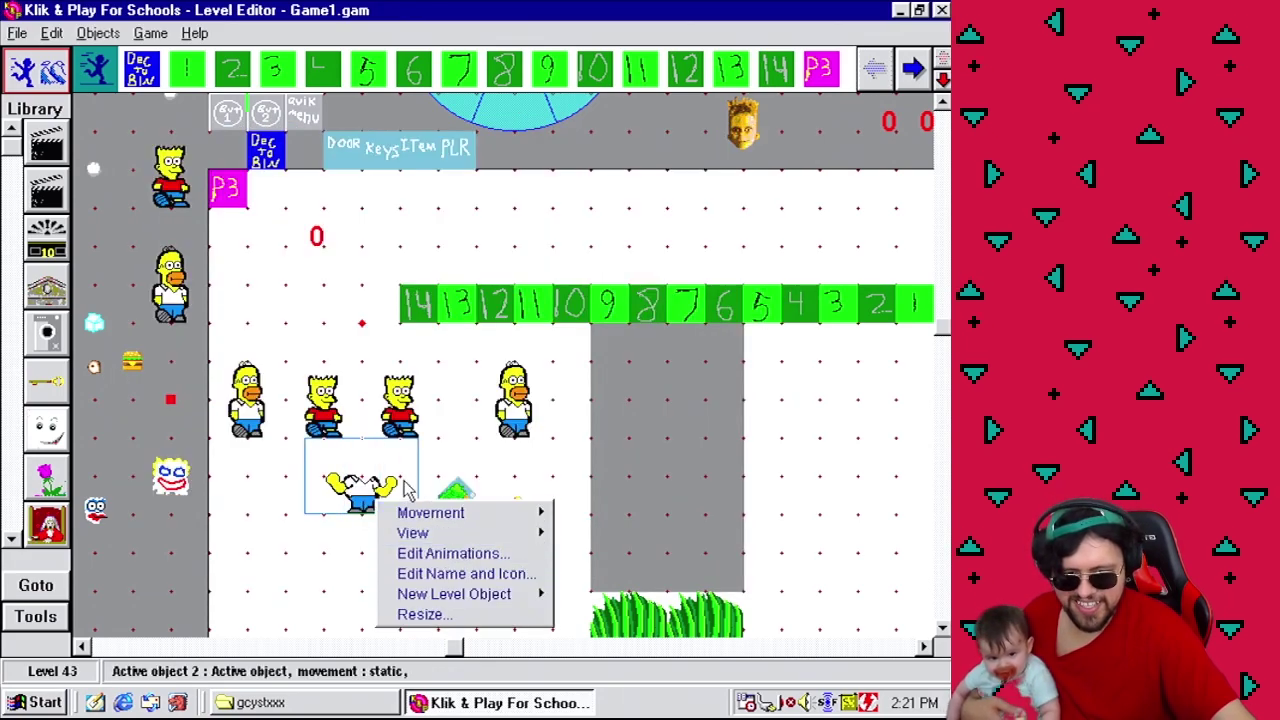
click(487, 472)
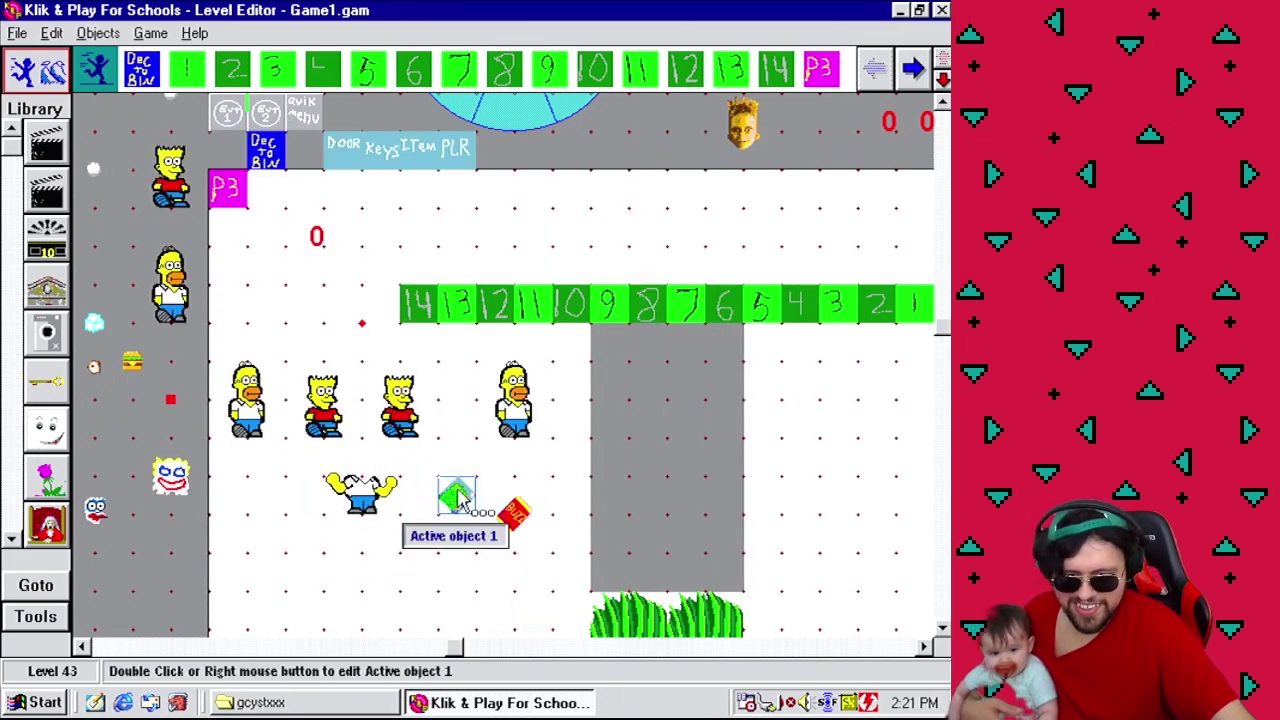
Reopen frame 1 of the headless Homer object's Stopped animation for editing, showing the trousers at x8 magnification.
right_click(385, 492)
click(487, 532)
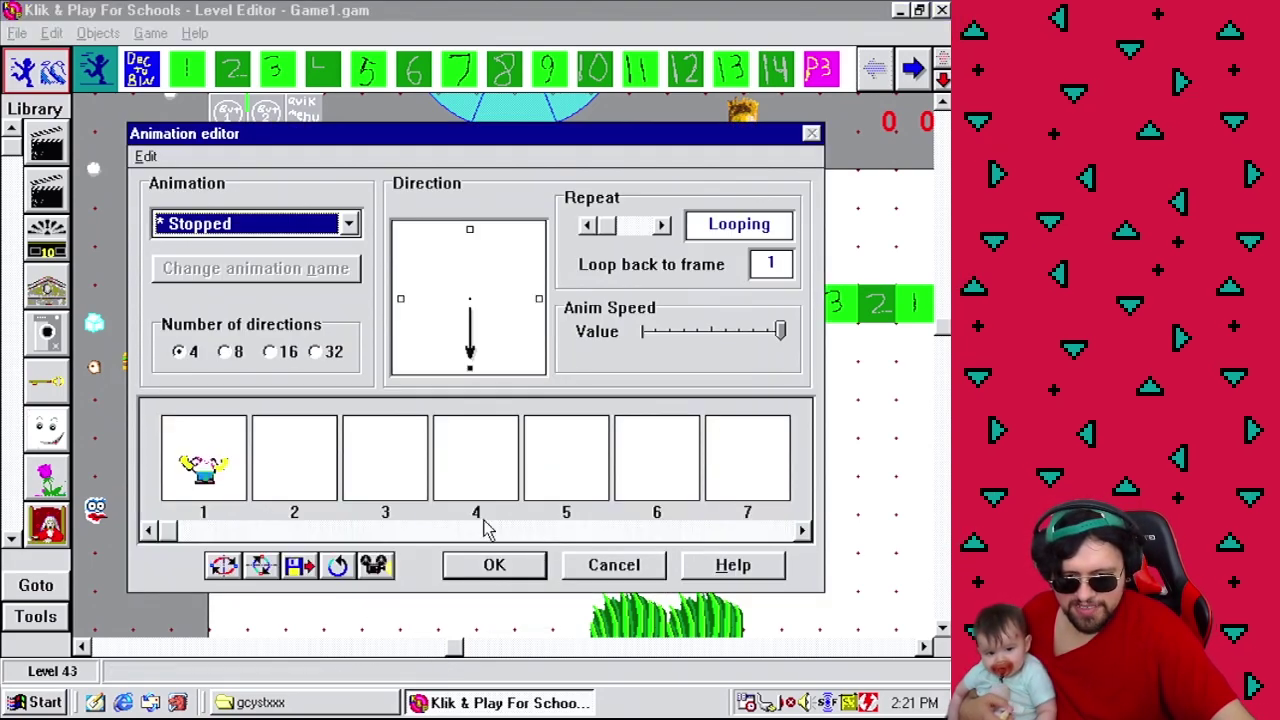
double_click(218, 469)
click(648, 505)
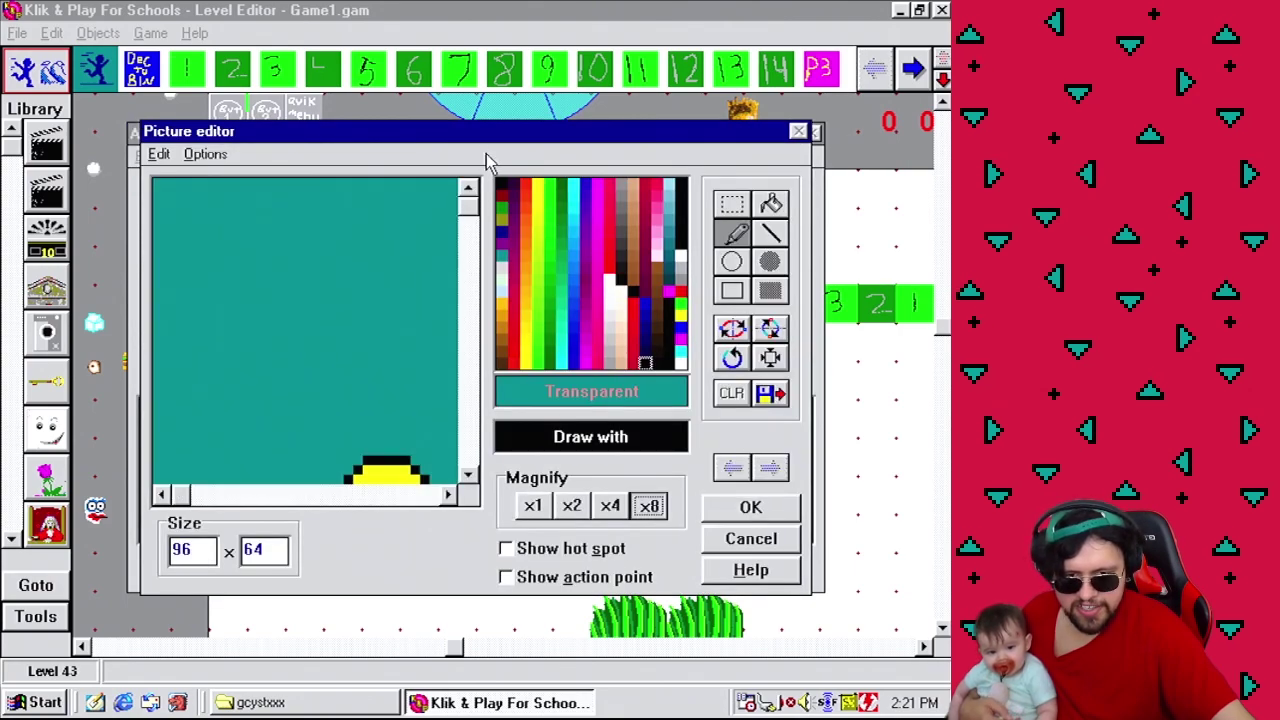
drag(476, 214, 434, 471)
drag(170, 493, 318, 532)
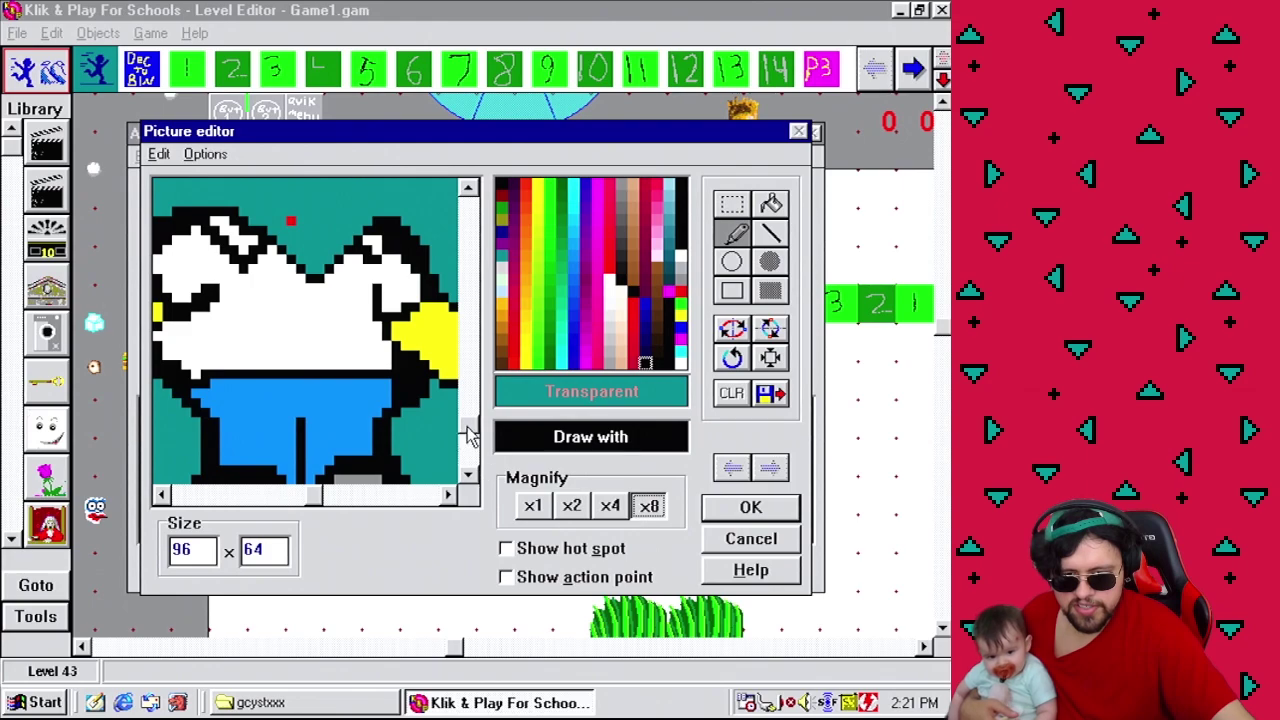
drag(470, 435, 470, 447)
Try to flood-fill Homer's blue trousers with black.
click(770, 290)
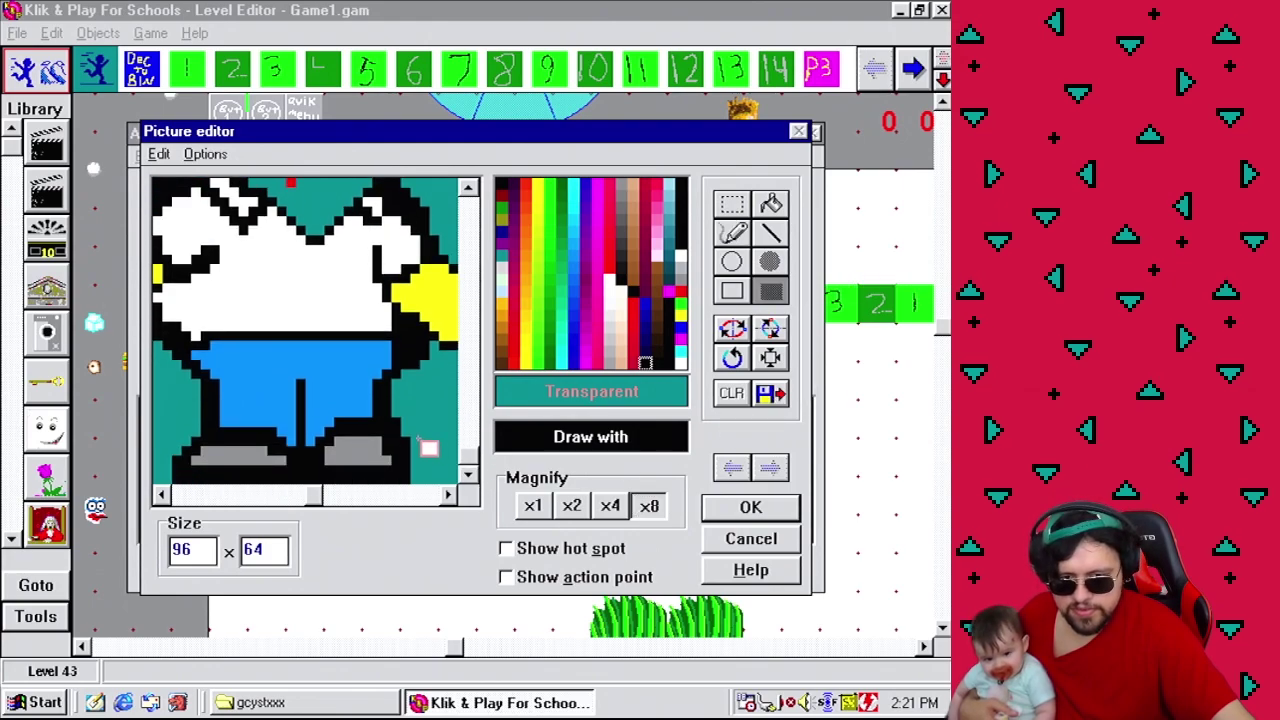
click(771, 204)
click(350, 357)
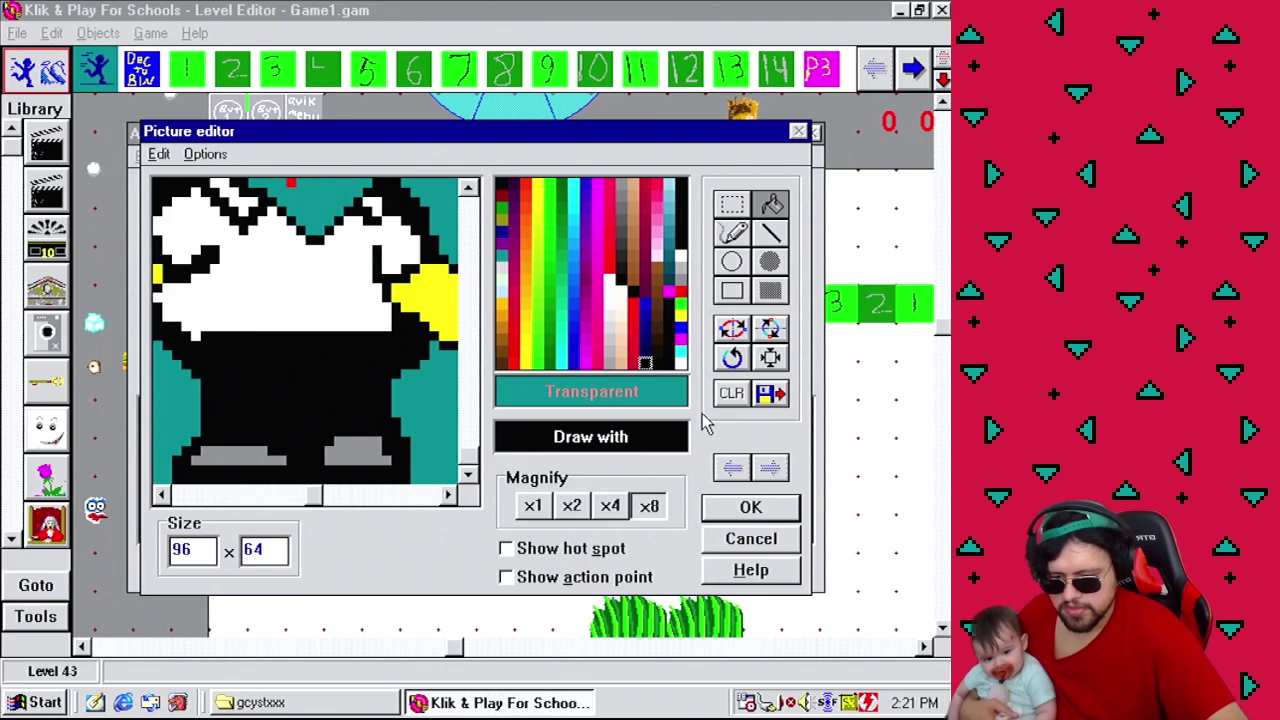
Fill the trousers with the transparent colour and erase the outline pixels joining the legs to the shirt's waist.
click(471, 451)
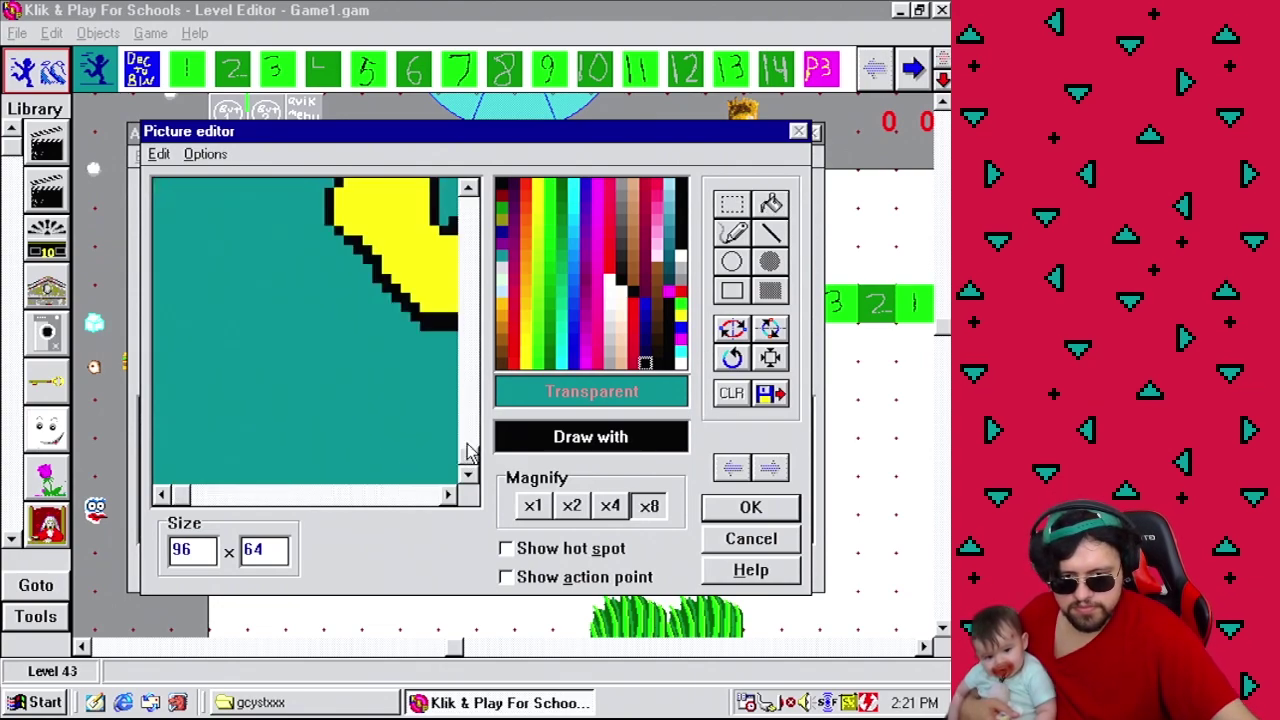
click(391, 498)
click(612, 432)
click(343, 363)
click(733, 232)
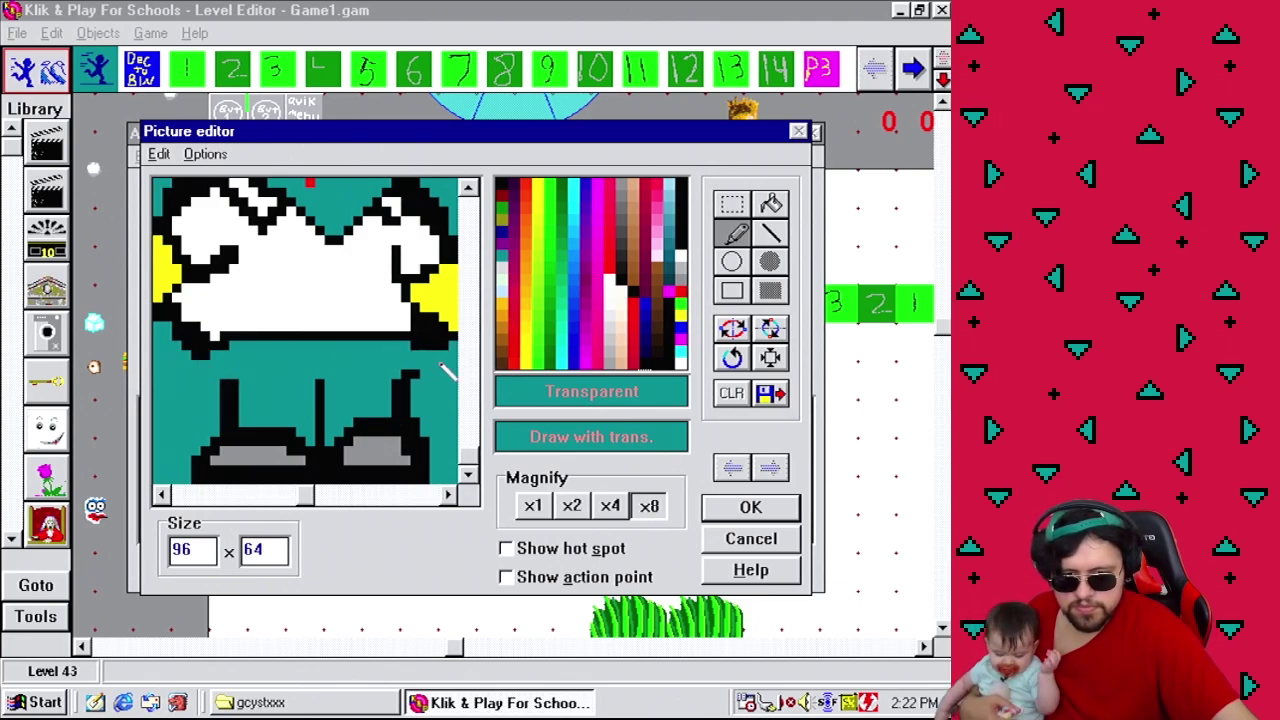
Fill the remaining leg outlines and both grey shoes with transparent, and save the picture and animation.
click(771, 204)
click(370, 436)
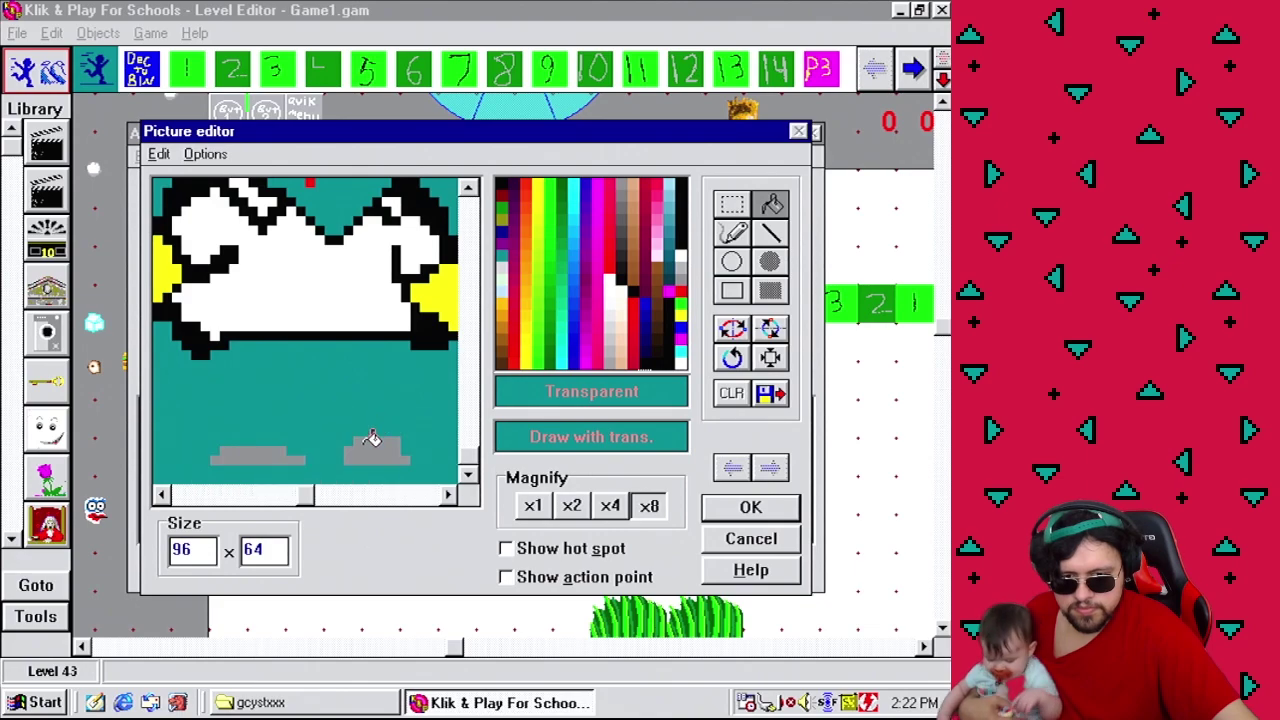
click(370, 440)
click(255, 456)
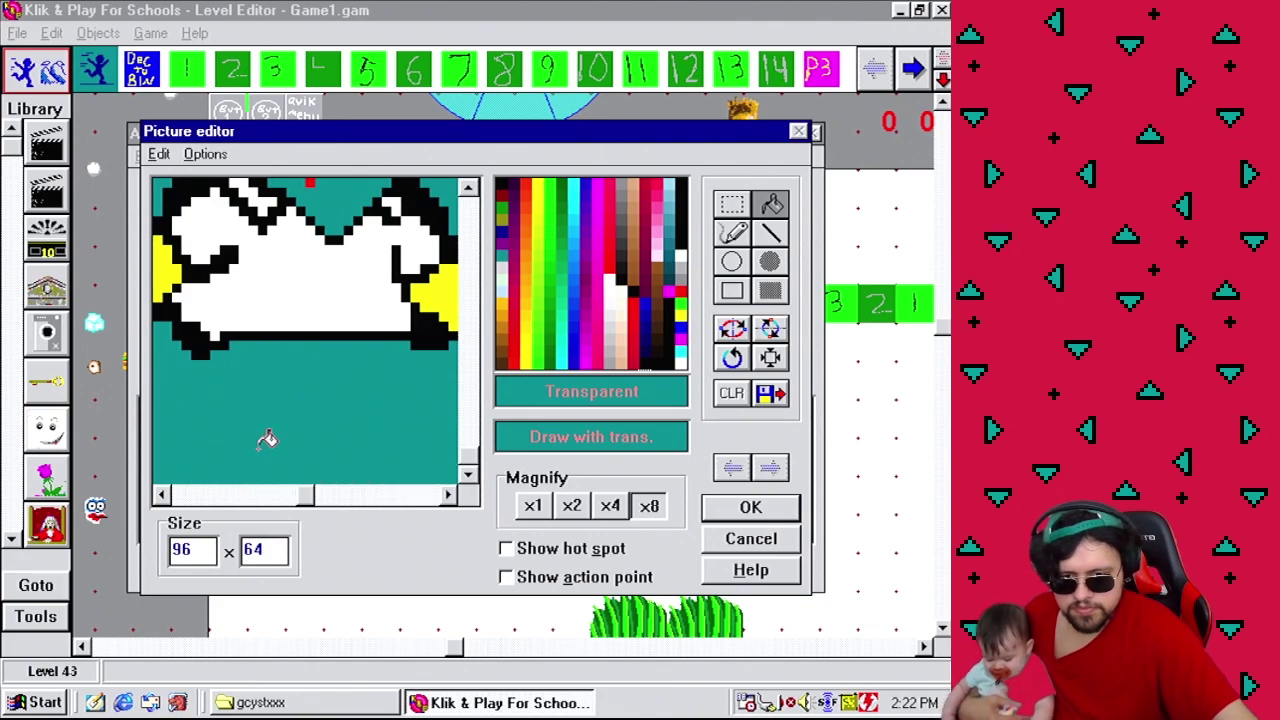
click(755, 512)
click(491, 563)
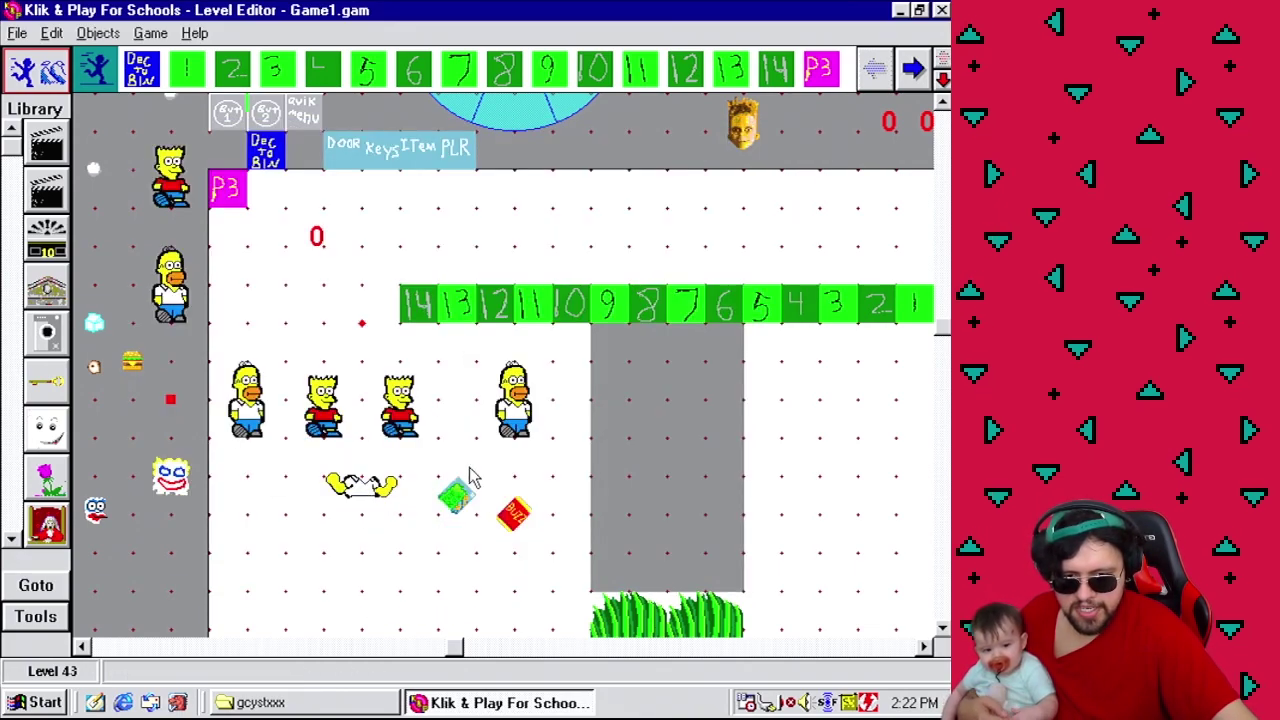
Copy the whole BUZZ can picture from frame 1 of the Cola object and close its editors.
right_click(520, 525)
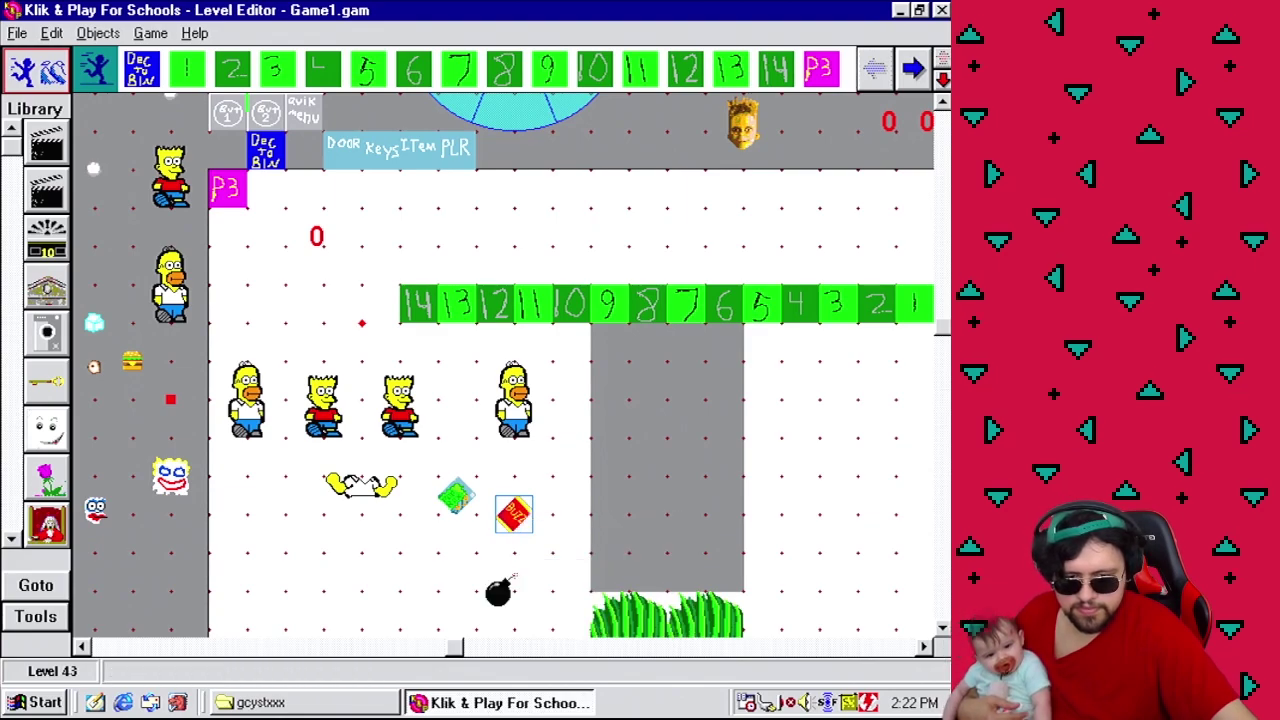
click(586, 572)
click(222, 488)
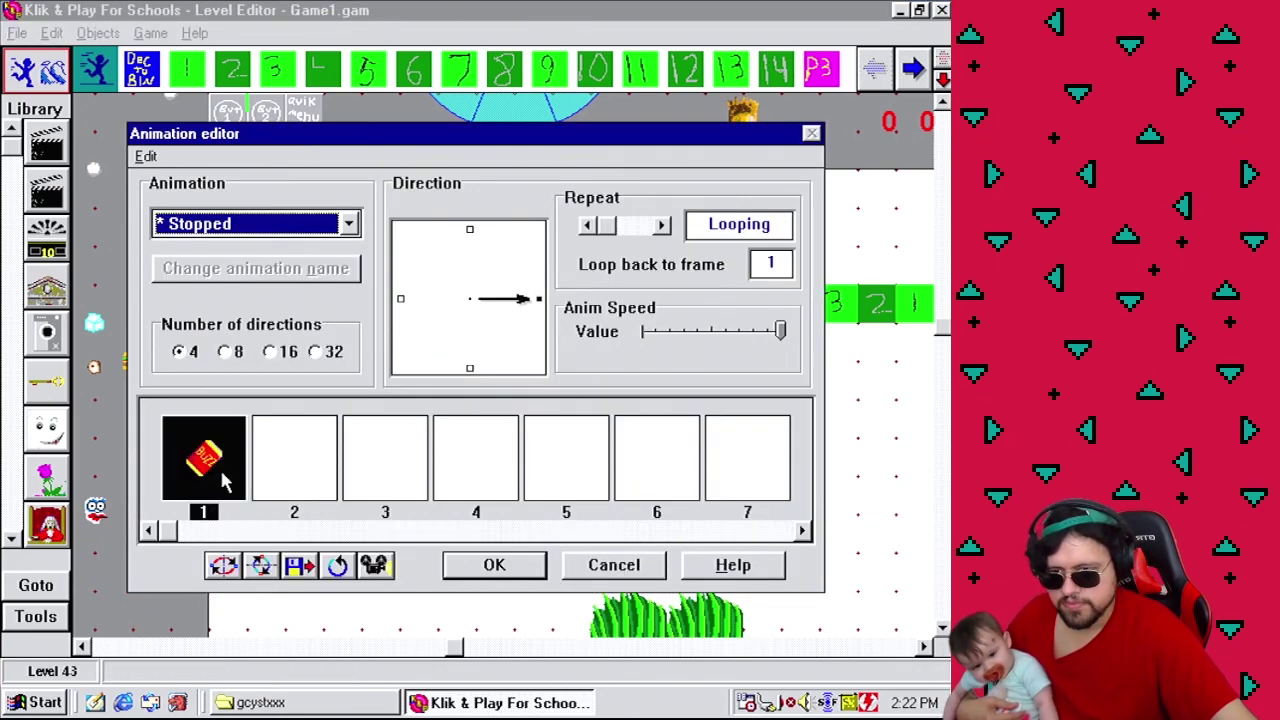
double_click(222, 482)
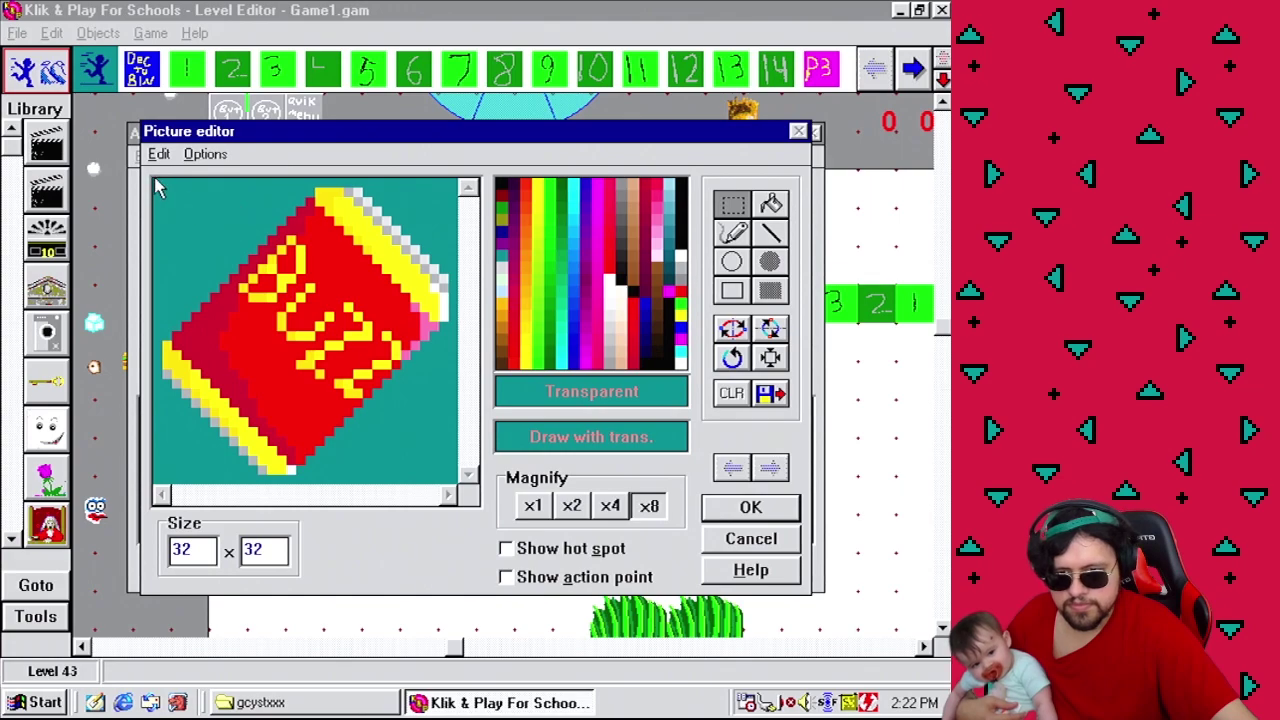
drag(159, 189, 462, 482)
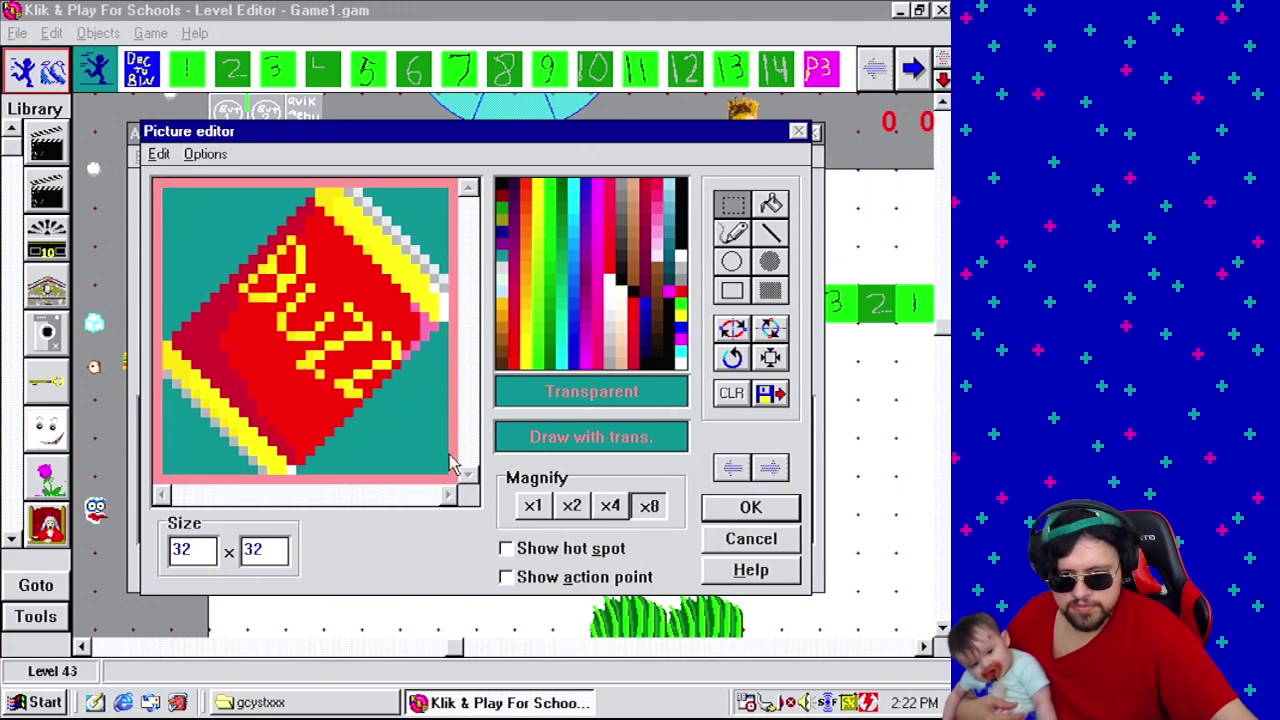
click(158, 155)
click(183, 229)
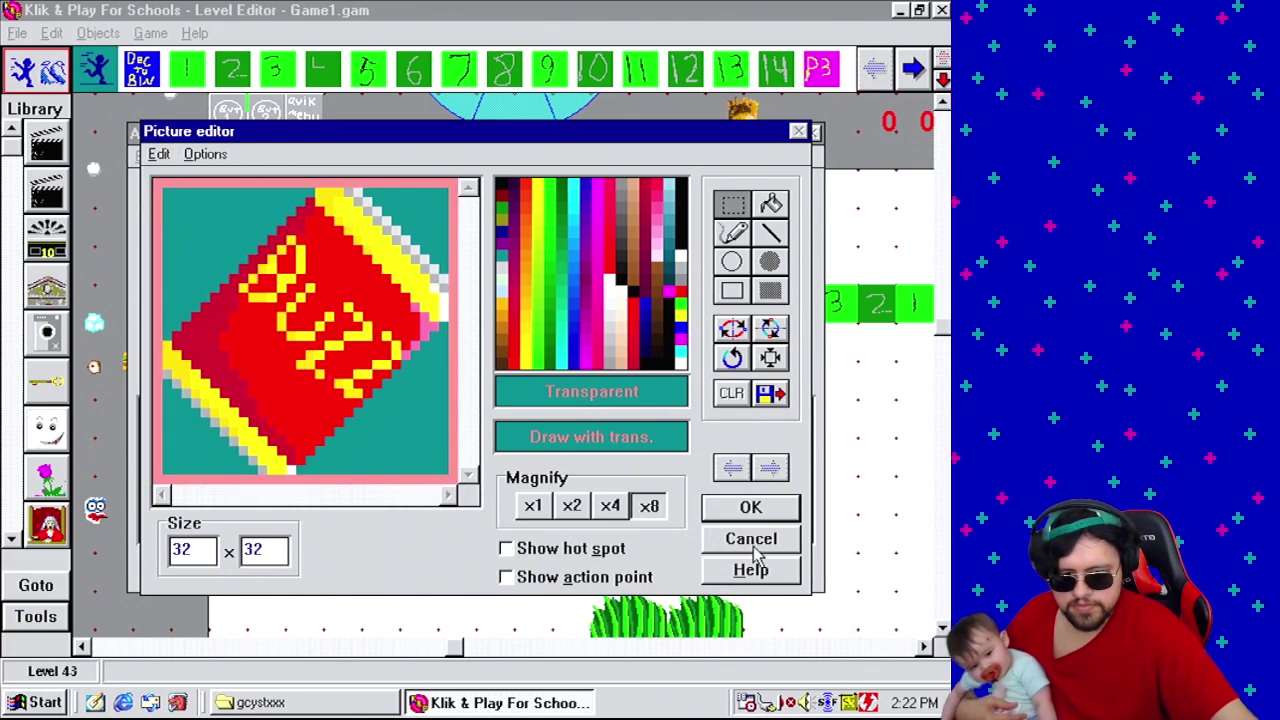
click(748, 512)
click(493, 563)
right_click(514, 514)
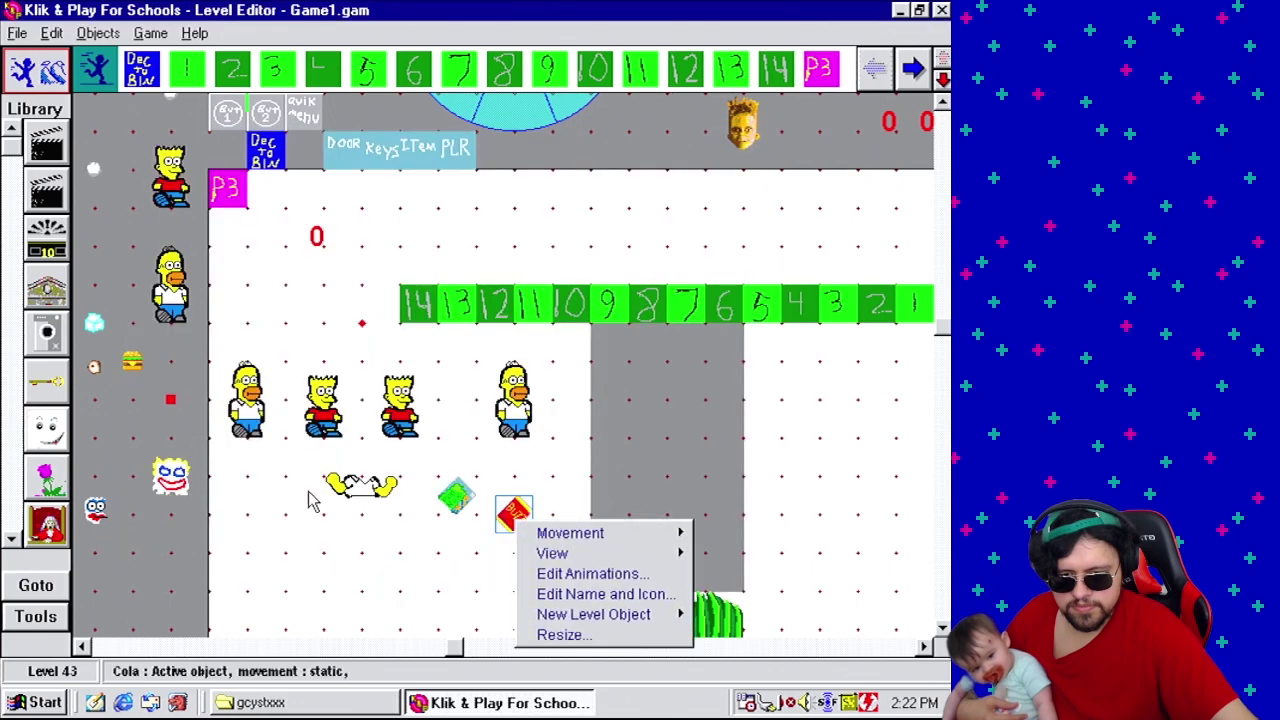
Paste the BUZZ can over the first raised hand in the headless Homer frame and save the picture and animation.
right_click(365, 495)
click(478, 540)
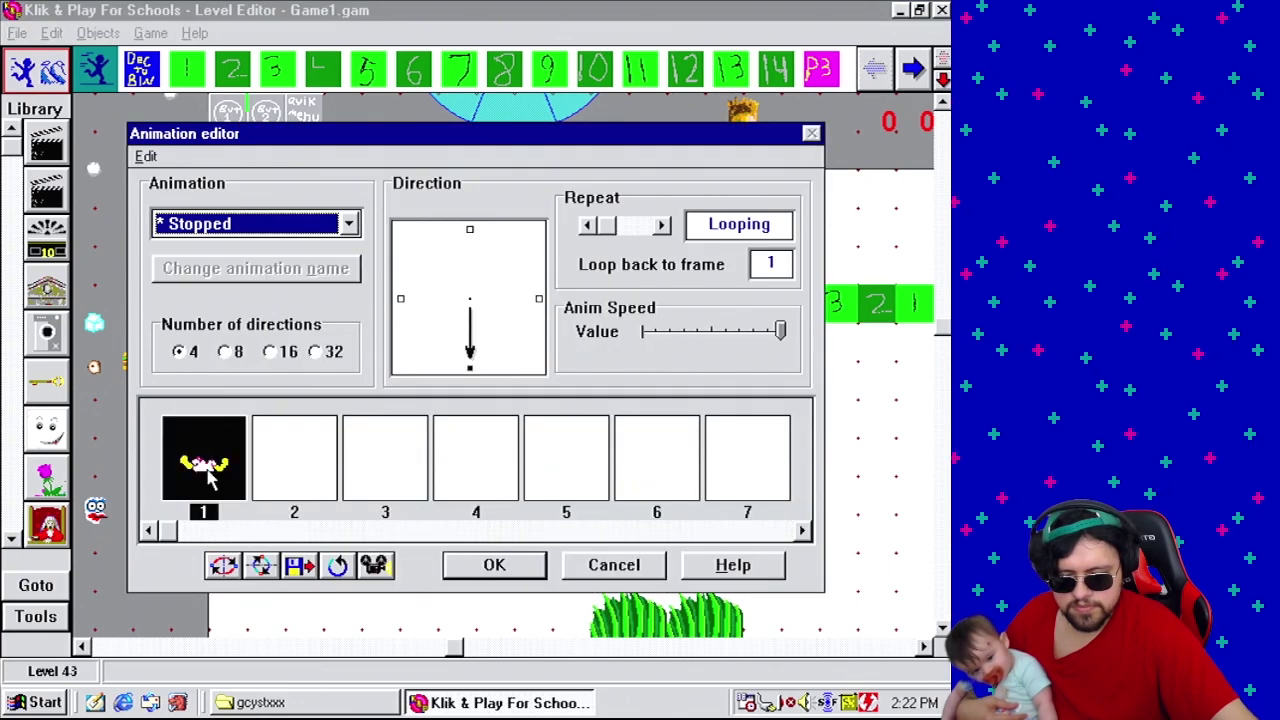
double_click(208, 470)
click(608, 507)
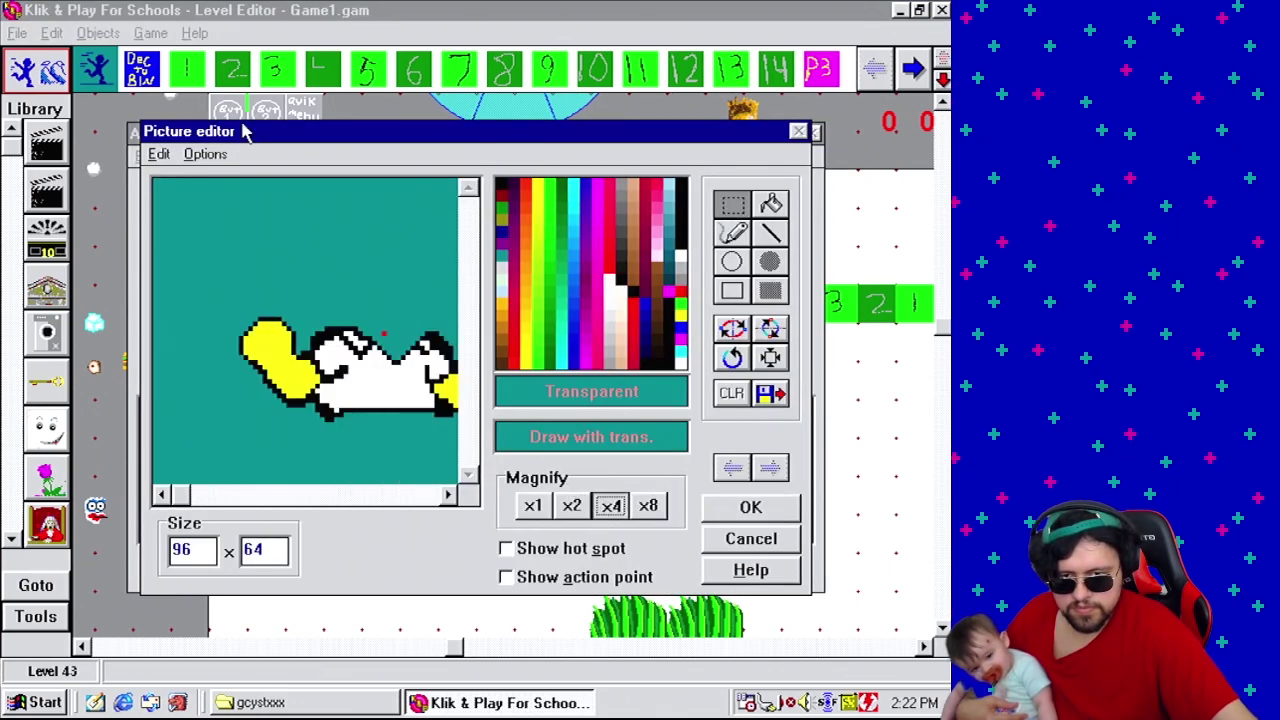
click(158, 154)
click(229, 249)
drag(240, 285, 247, 331)
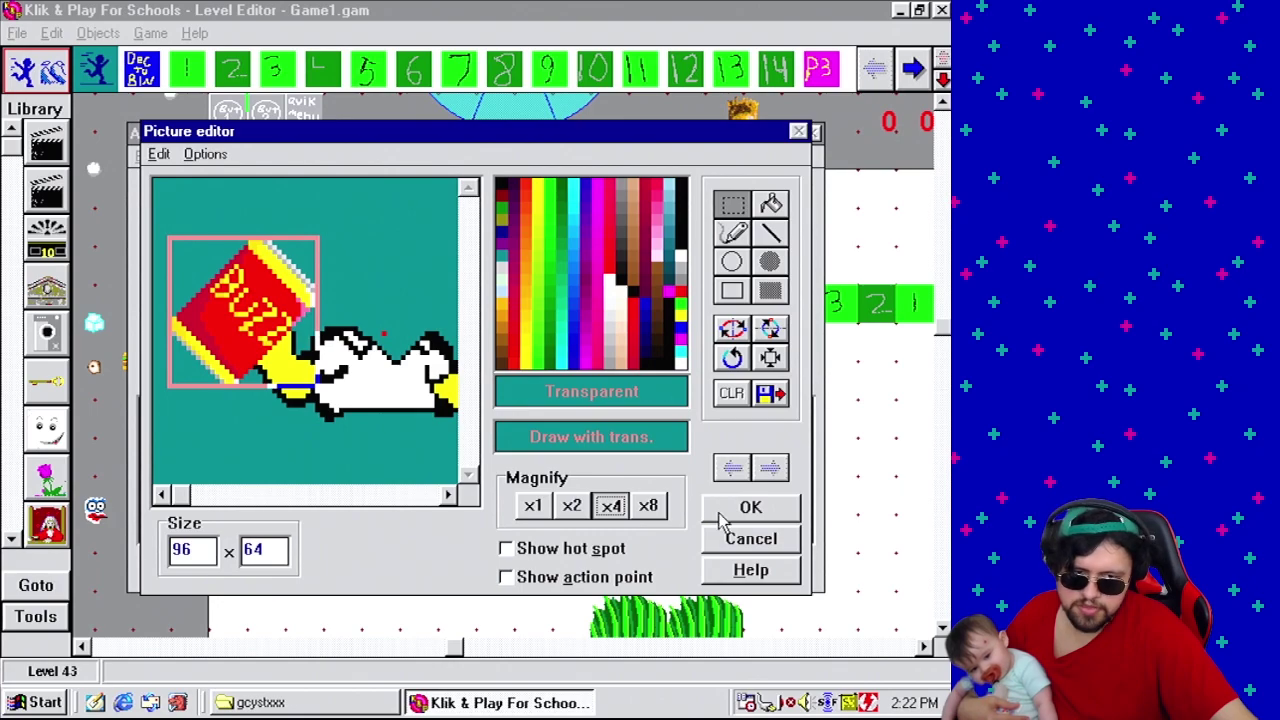
click(732, 236)
click(745, 507)
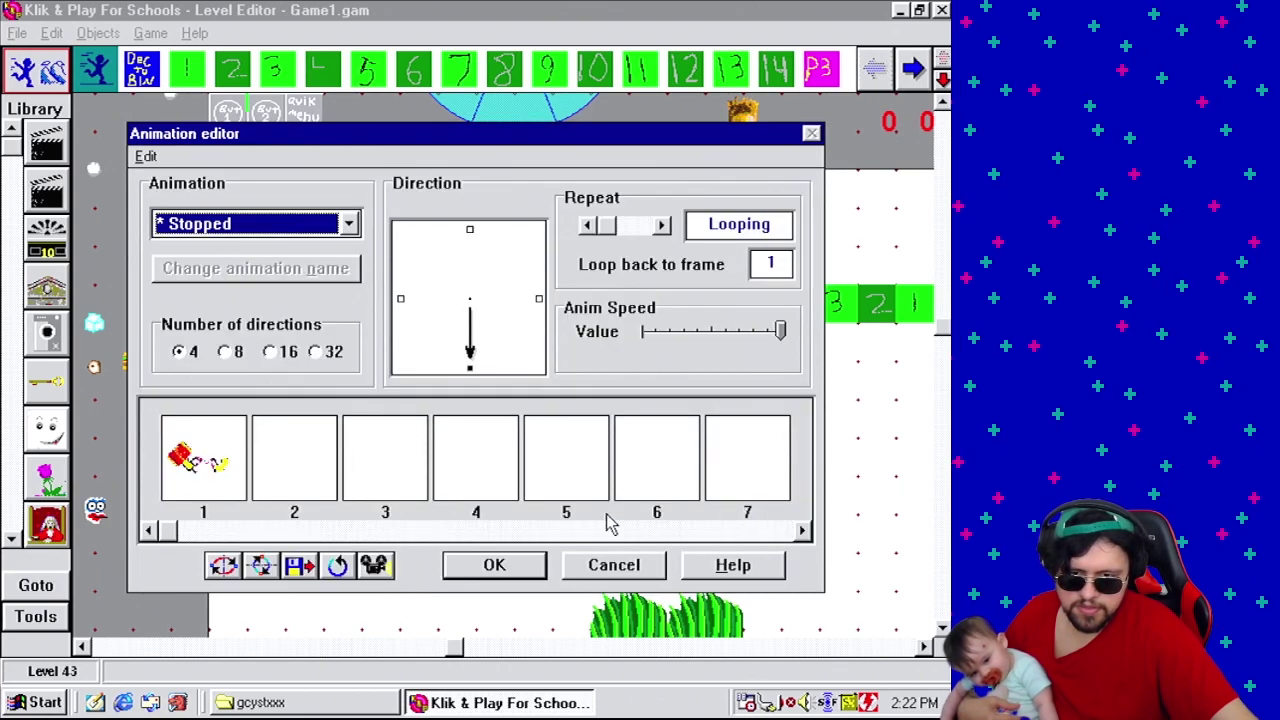
click(512, 563)
click(474, 467)
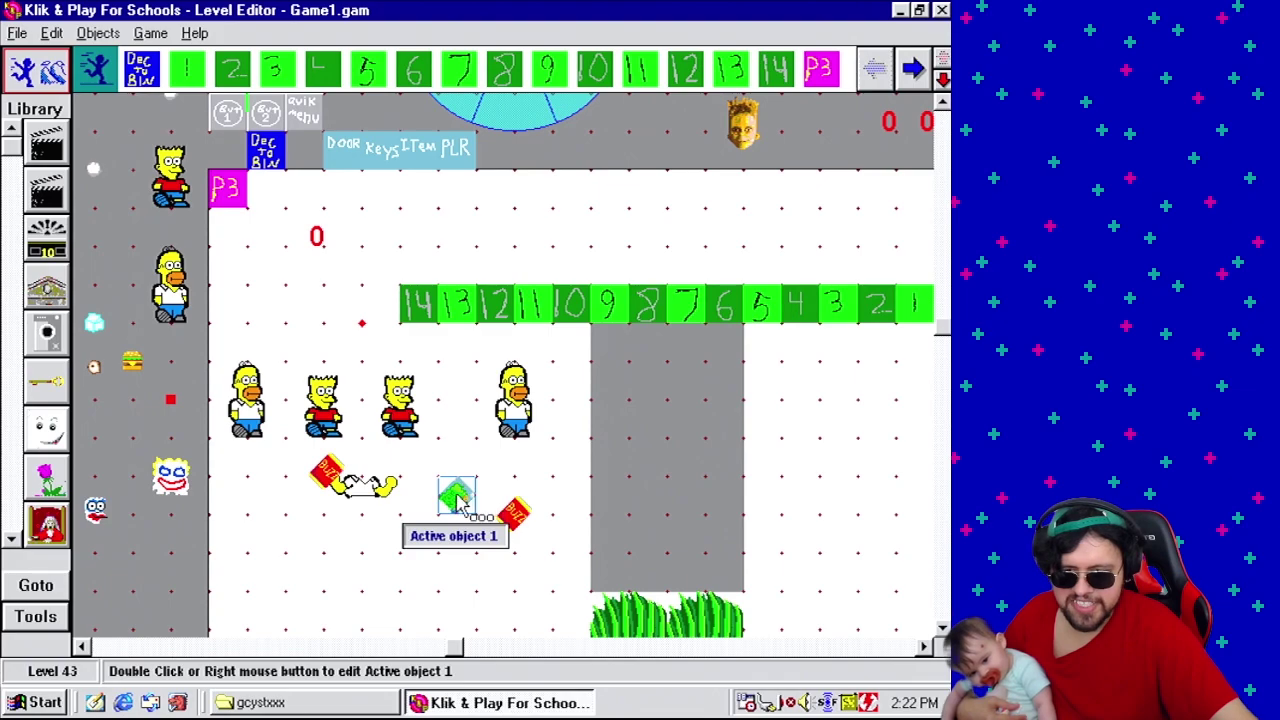
Copy the whole green diamond-shaped picture from Active object 1's frame and close its editors.
right_click(457, 503)
click(503, 547)
click(232, 462)
double_click(232, 462)
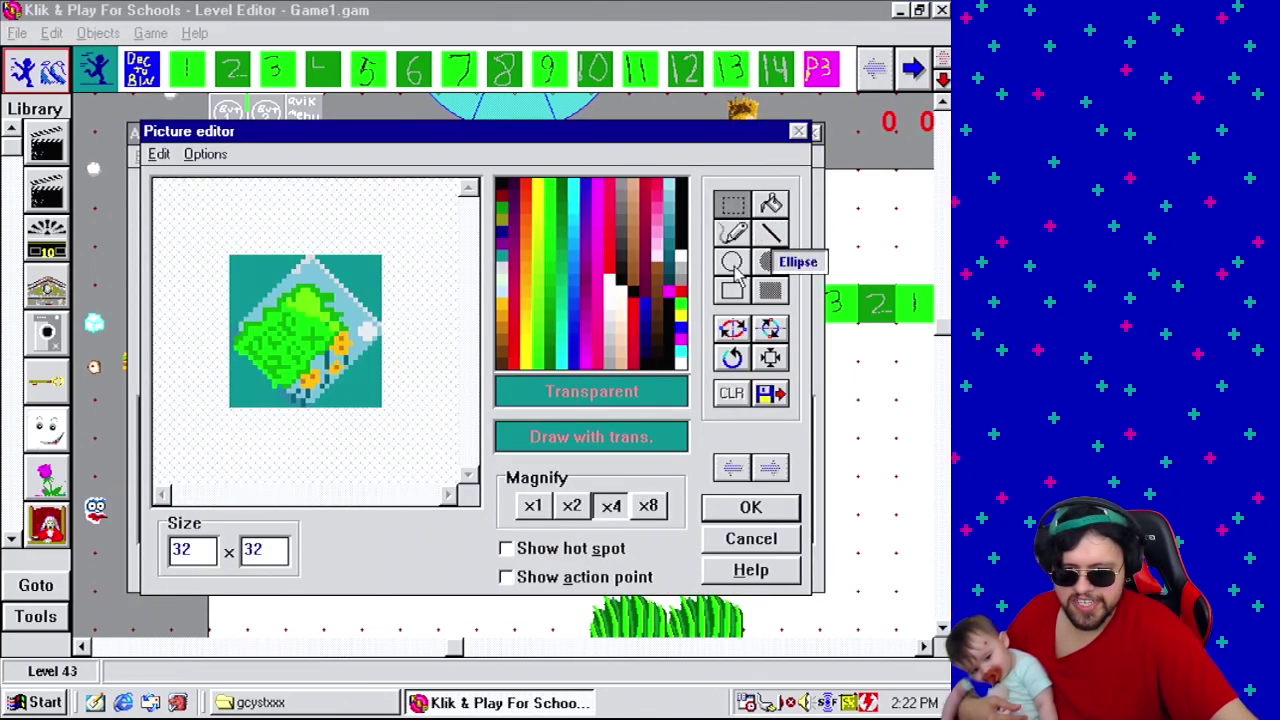
click(655, 510)
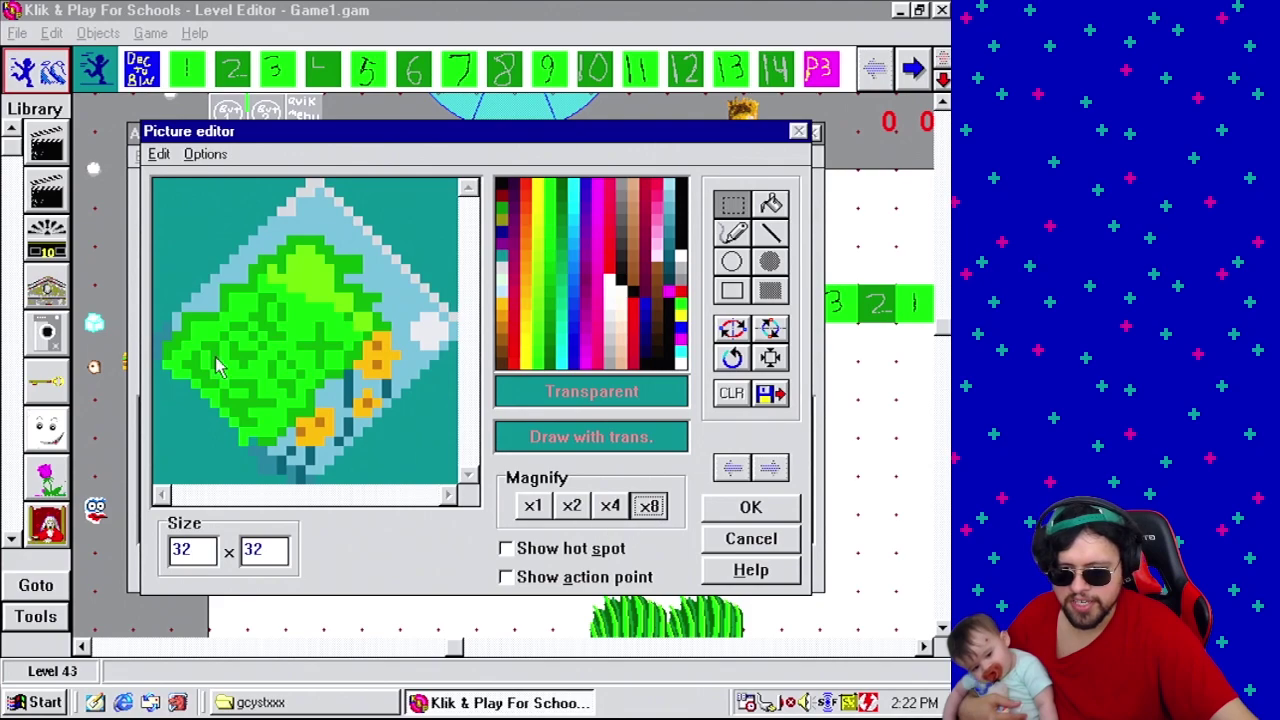
drag(157, 192, 456, 482)
click(159, 154)
click(218, 229)
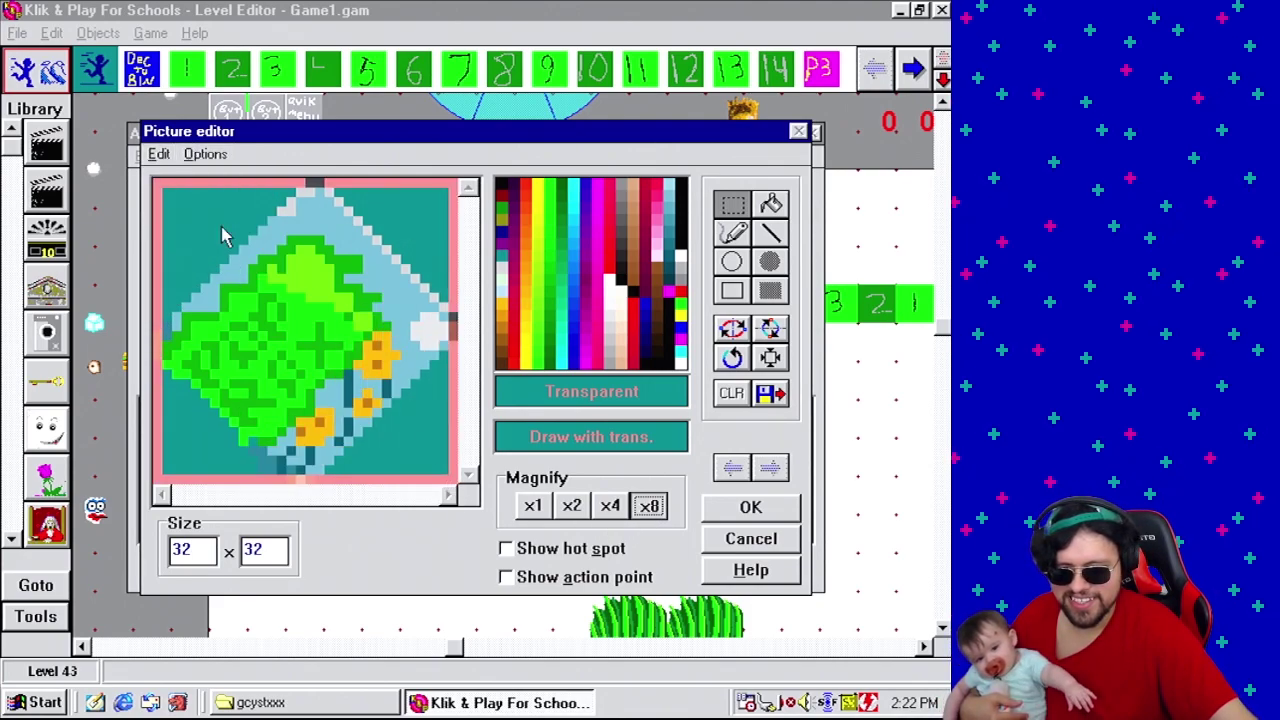
click(751, 508)
click(500, 565)
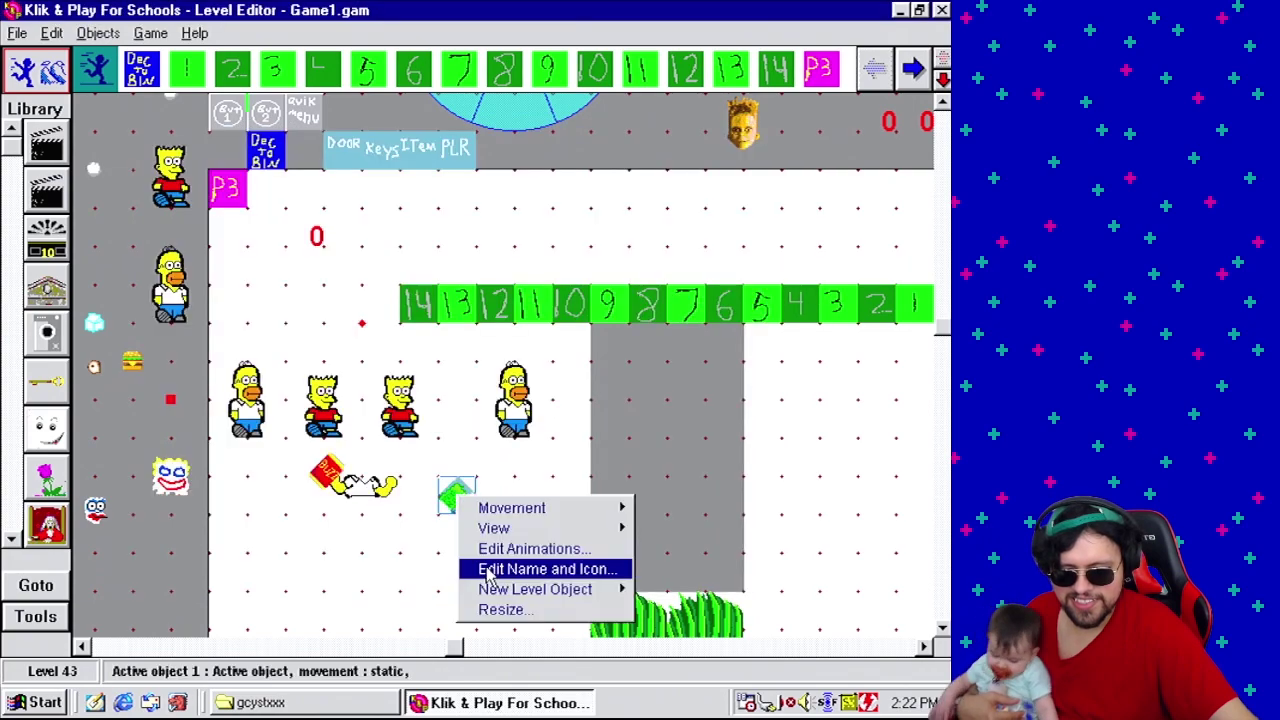
Paste the copied green picture over the second raised hand in the headless Homer frame and check the result.
click(357, 486)
right_click(355, 483)
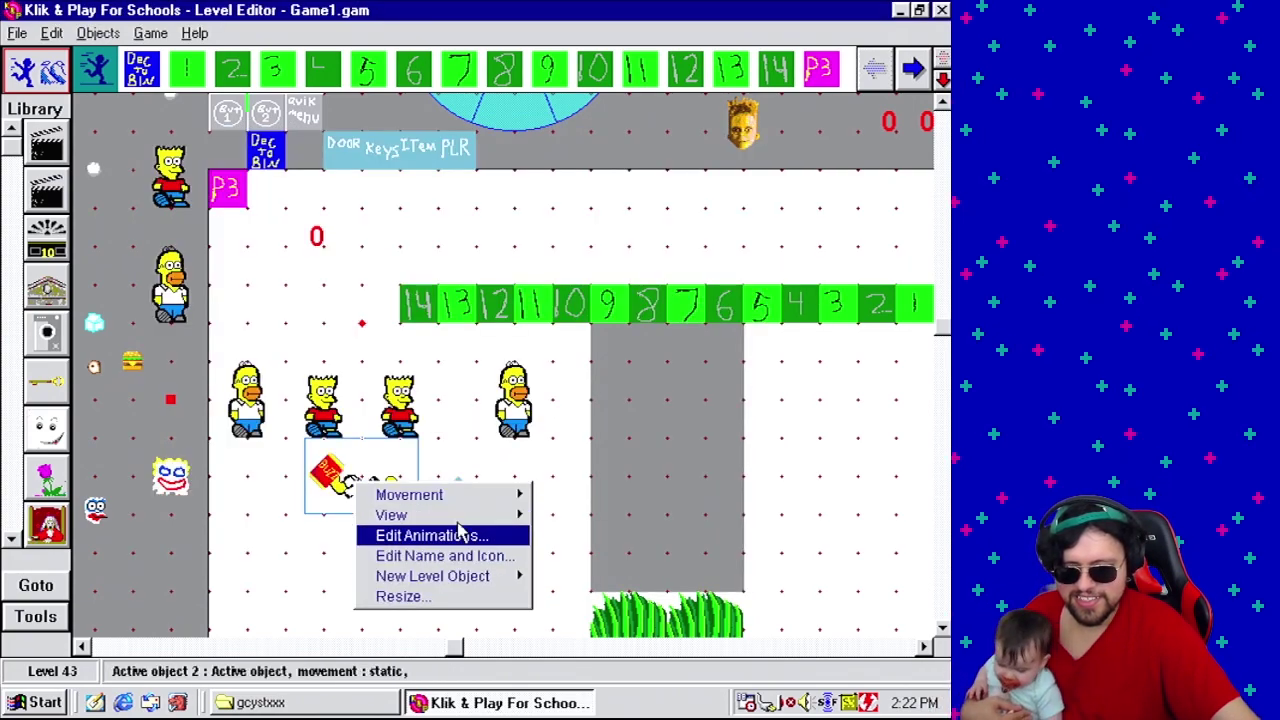
click(447, 531)
double_click(195, 487)
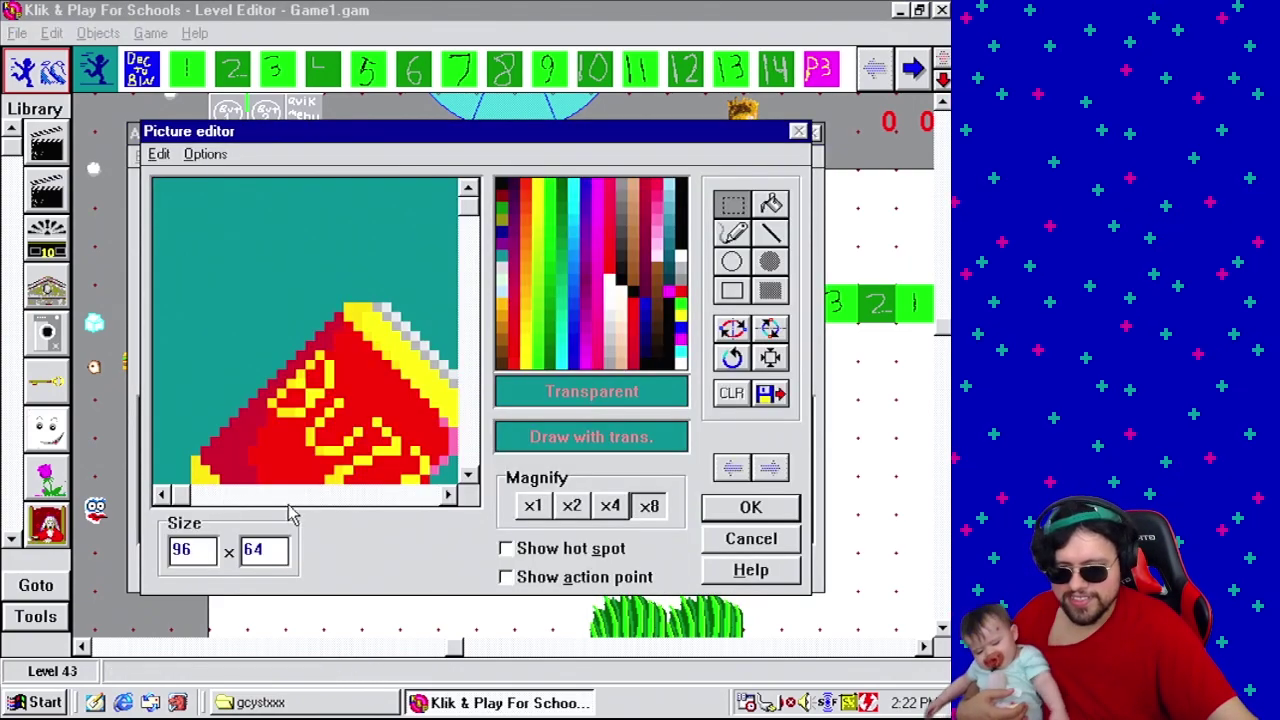
click(609, 506)
click(358, 495)
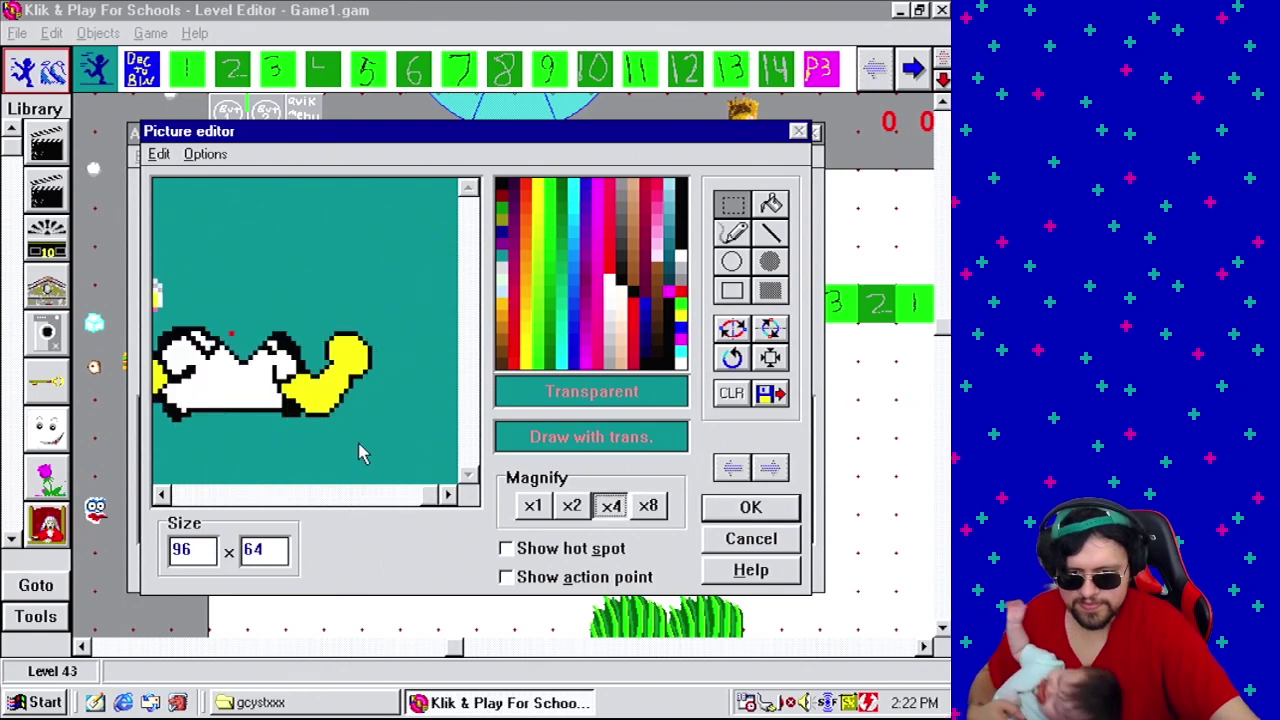
click(159, 154)
click(205, 249)
drag(215, 249, 399, 290)
drag(395, 298, 394, 296)
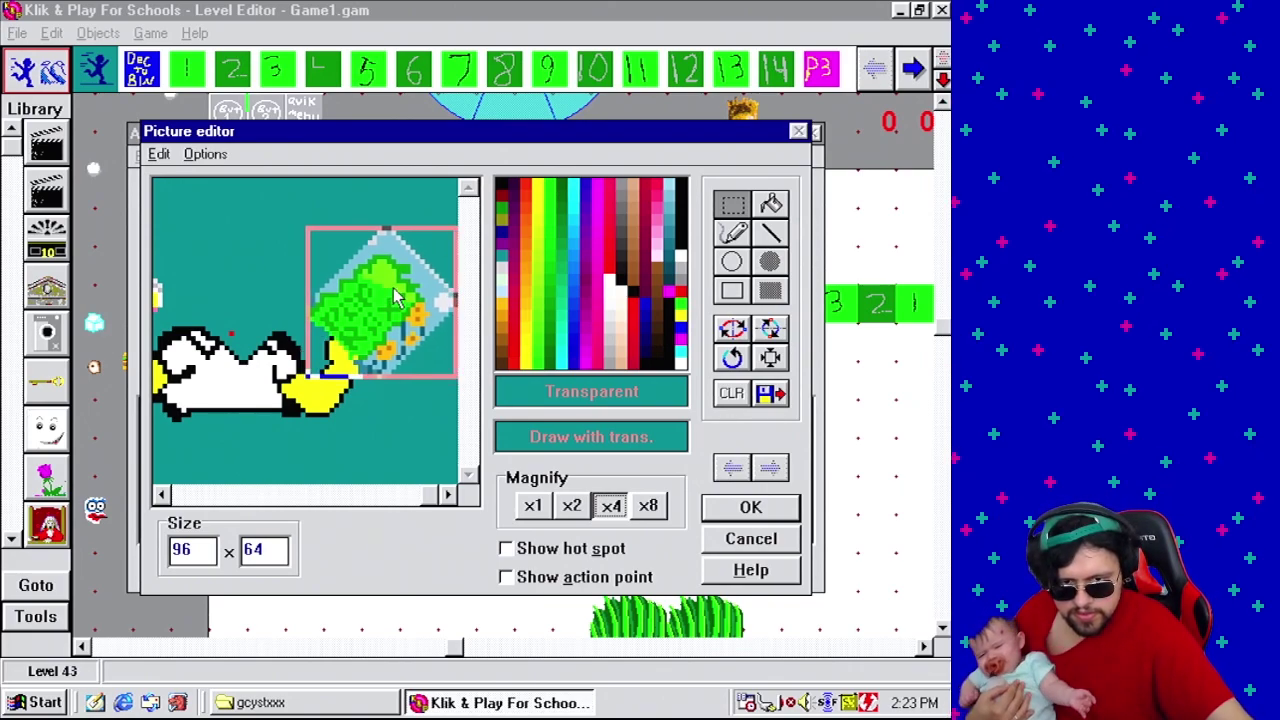
click(735, 233)
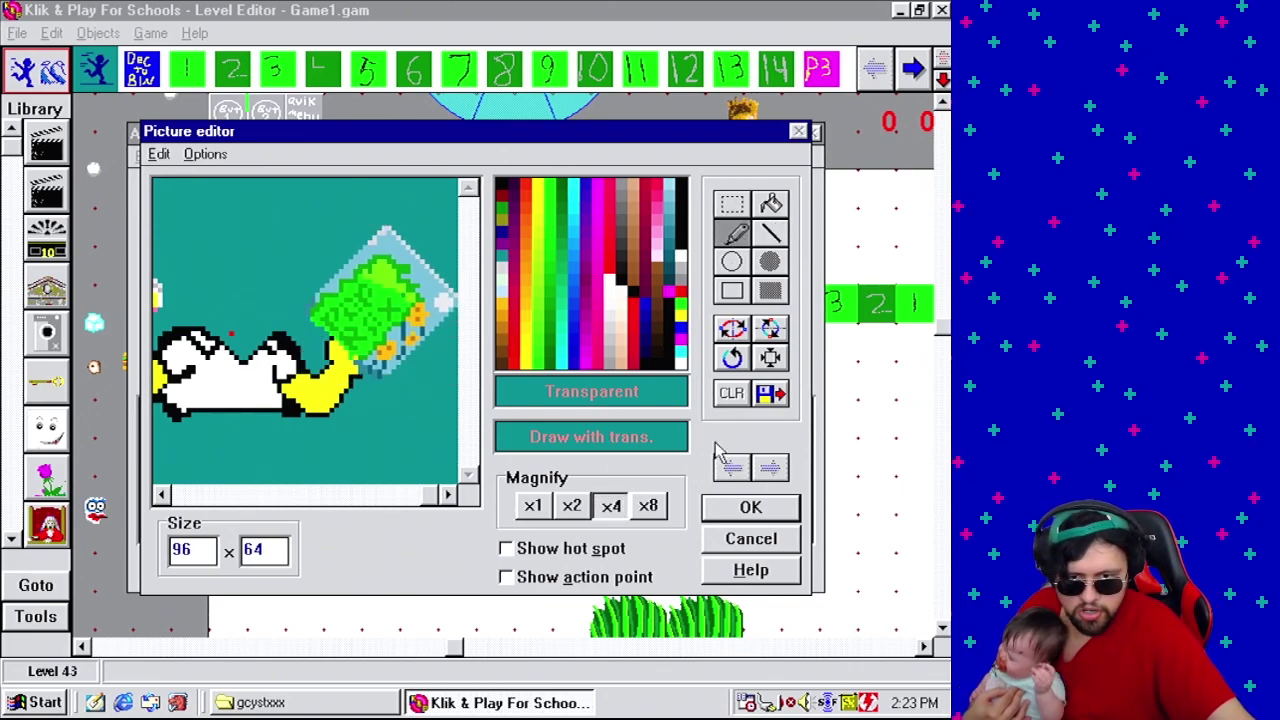
click(534, 506)
click(610, 506)
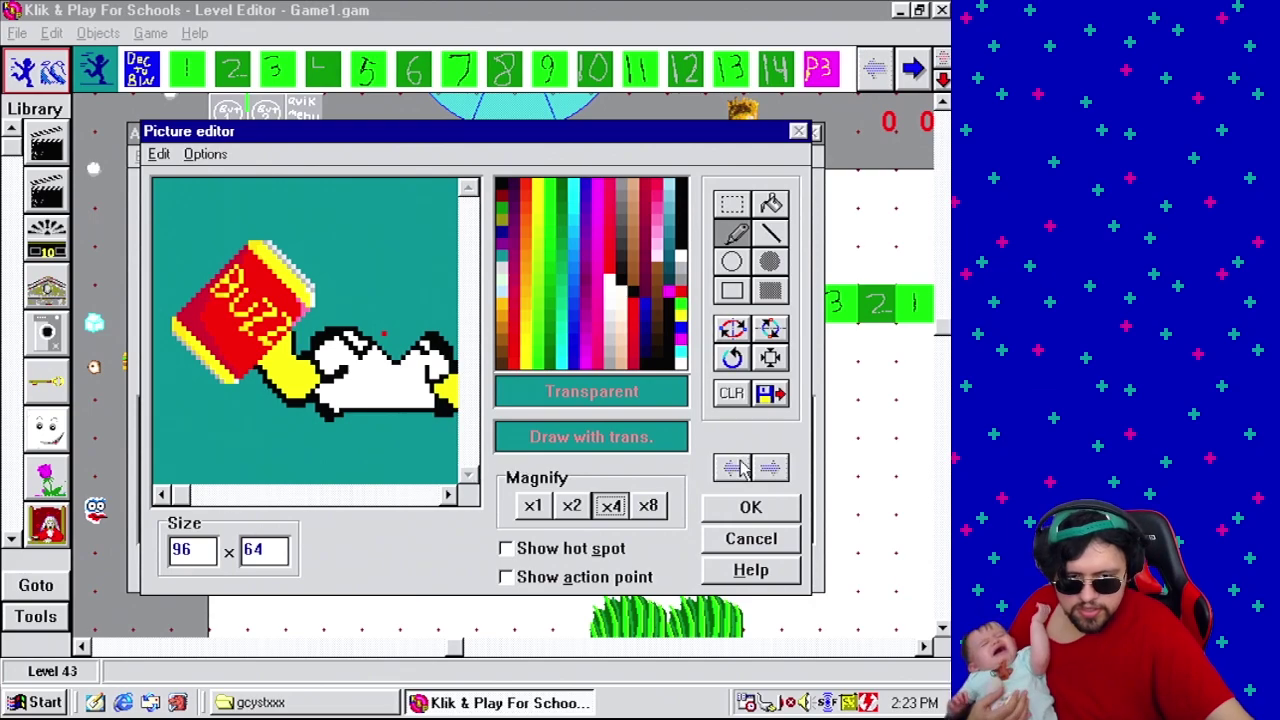
Save the headless Homer picture with both held items and close its animation.
click(750, 507)
click(496, 570)
right_click(370, 484)
click(474, 404)
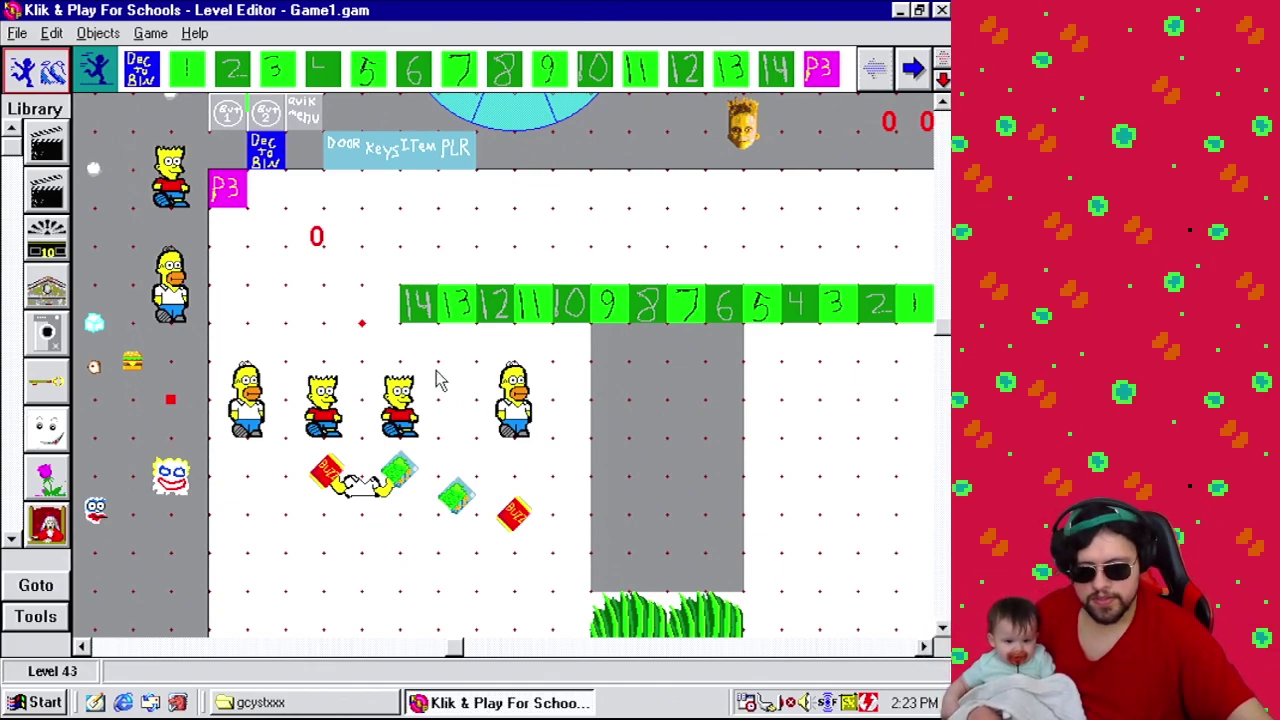
Rename the headless Homer torso object as "Holding bomb" and regenerate its icon from the animation picture.
right_click(390, 488)
click(471, 557)
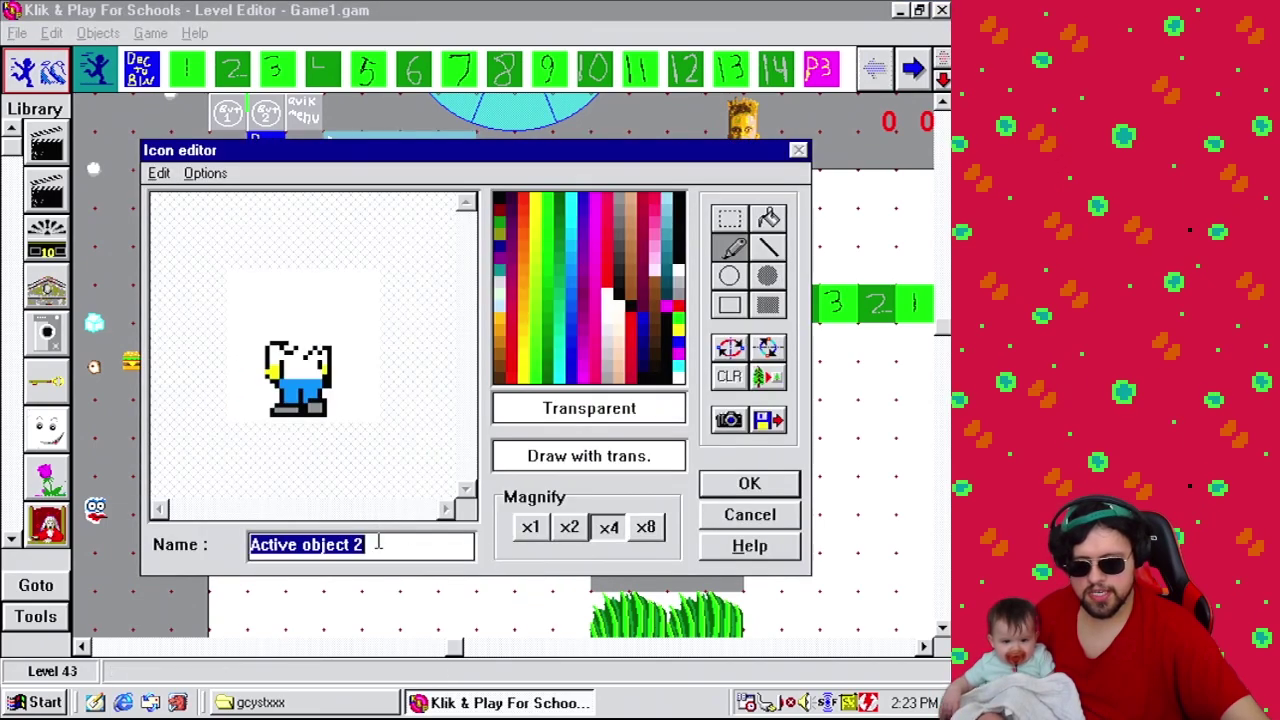
text(Holding bomb)
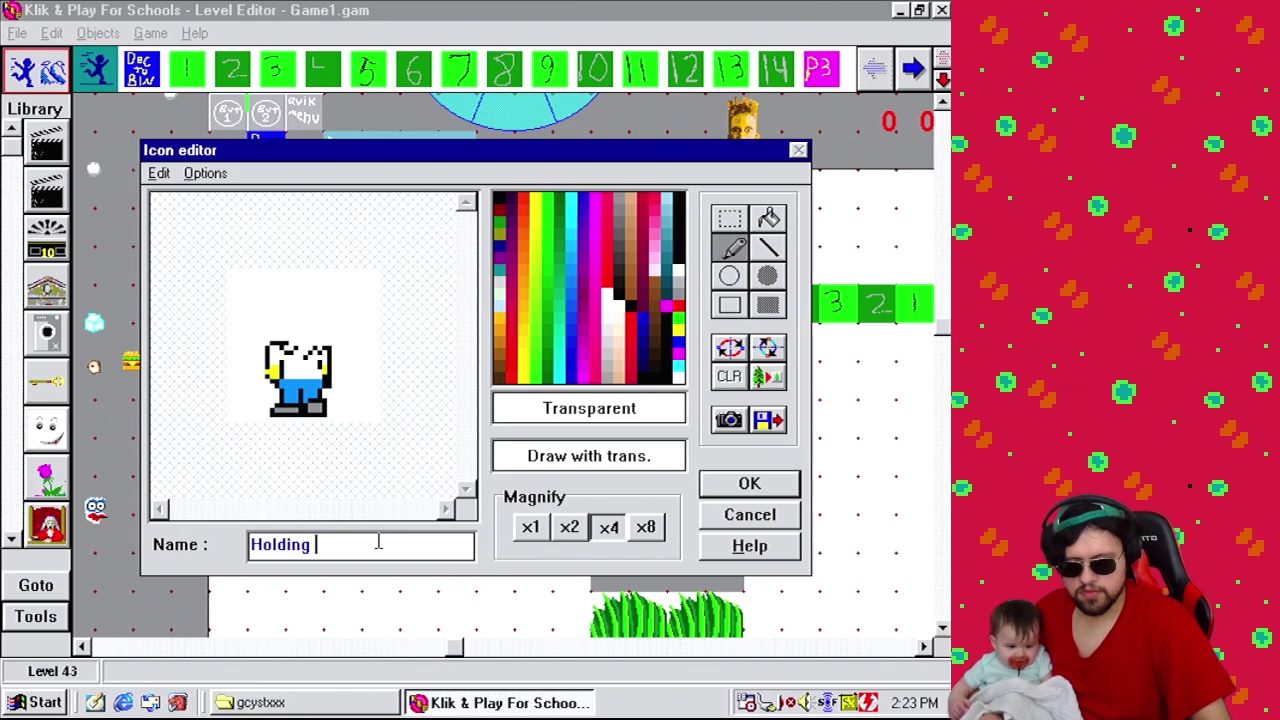
click(766, 378)
click(750, 483)
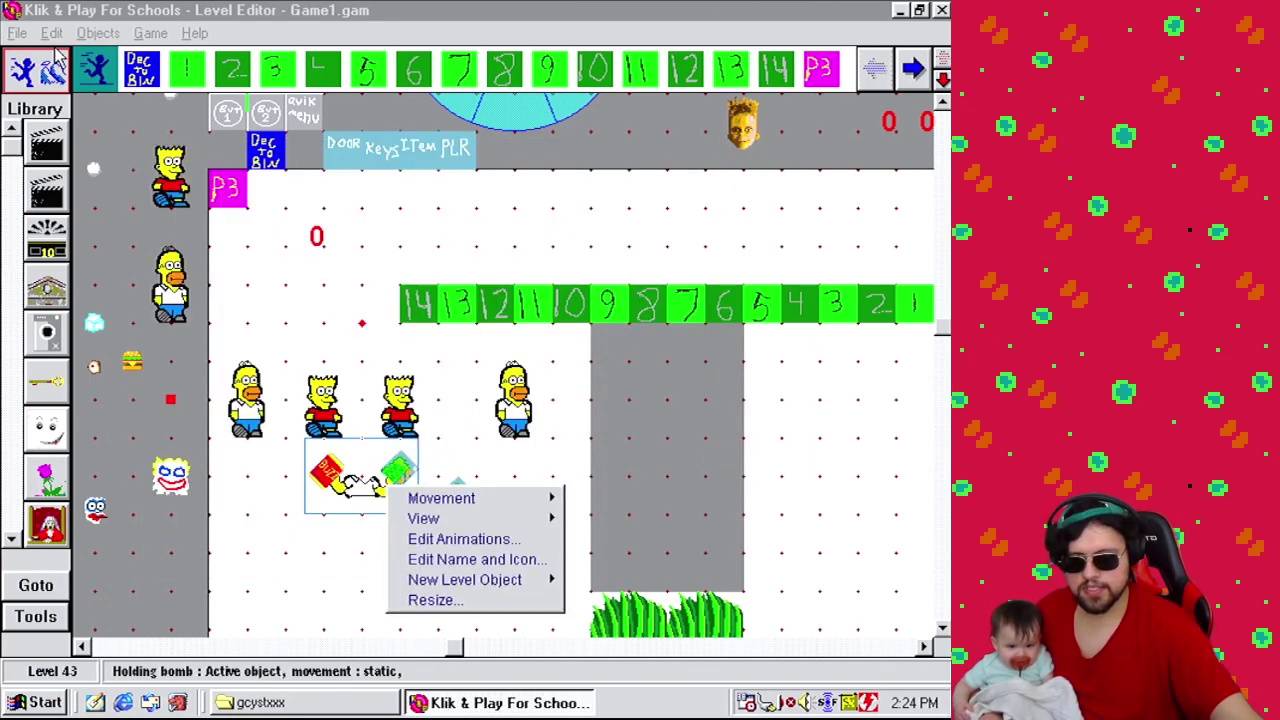
click(148, 34)
click(185, 94)
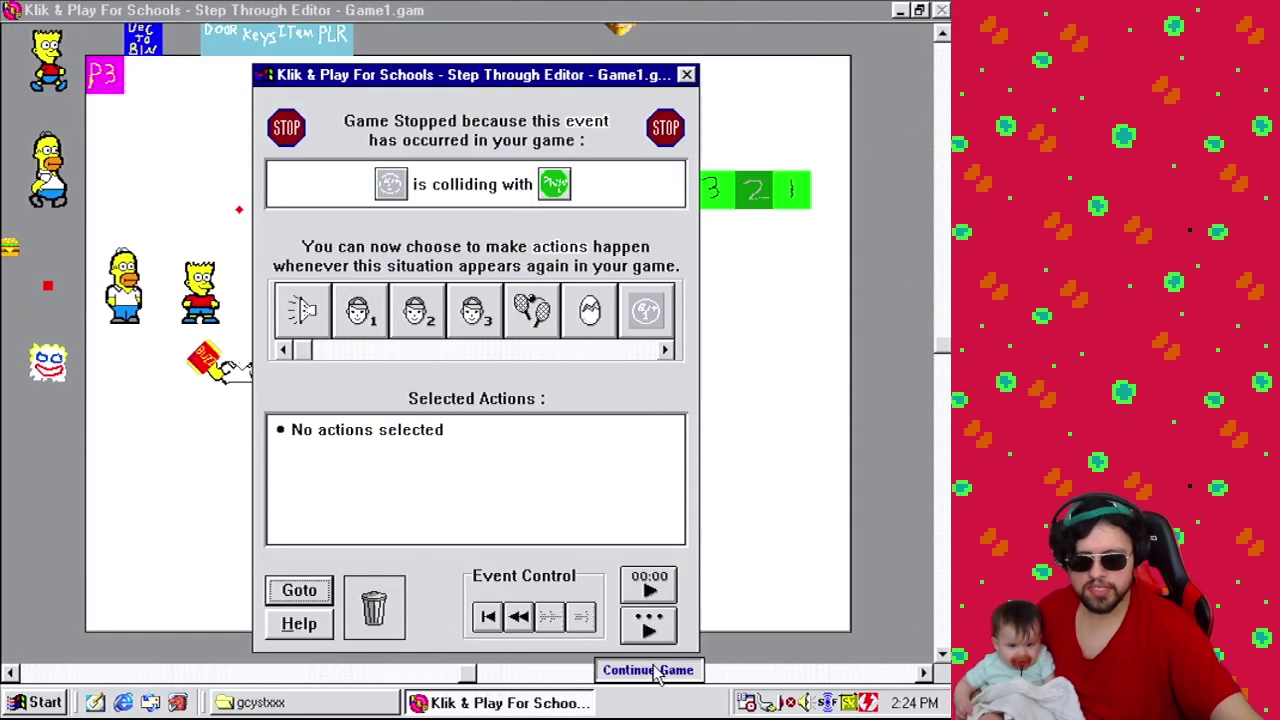
click(686, 75)
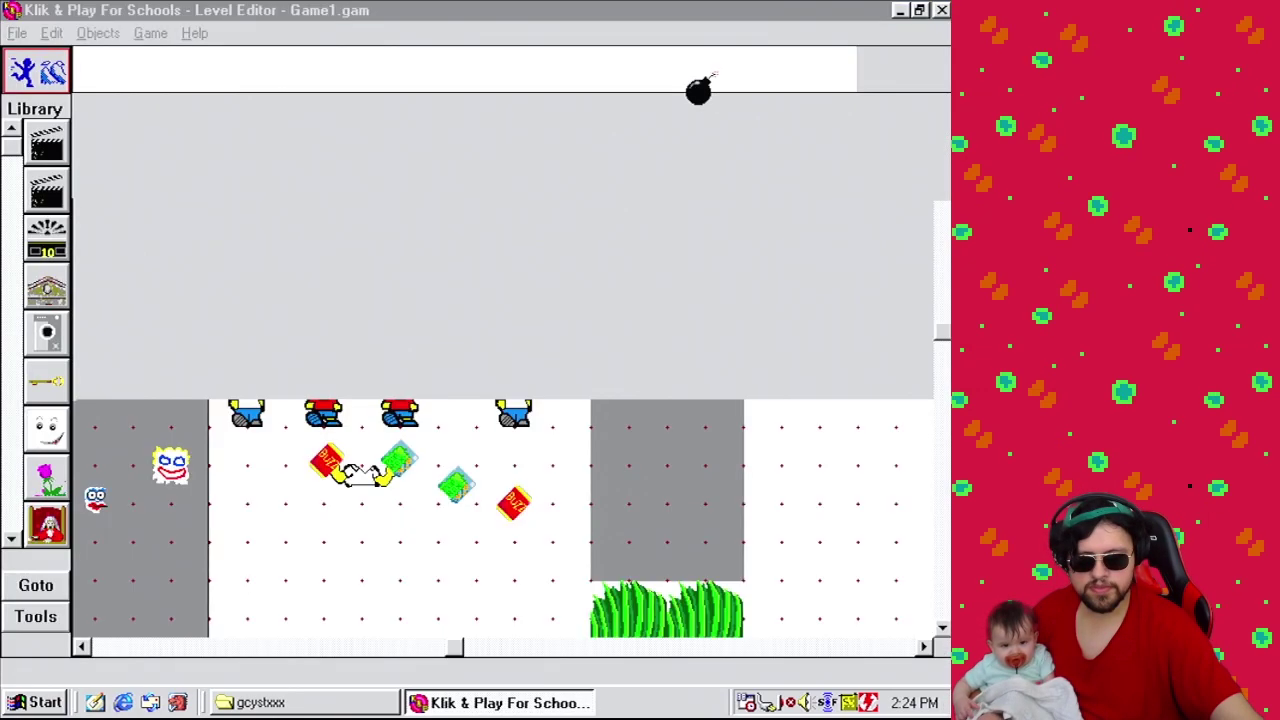
In the event editor, copy the gun's Always actions to the Holding bomb object and return to the level editor.
click(151, 33)
click(192, 118)
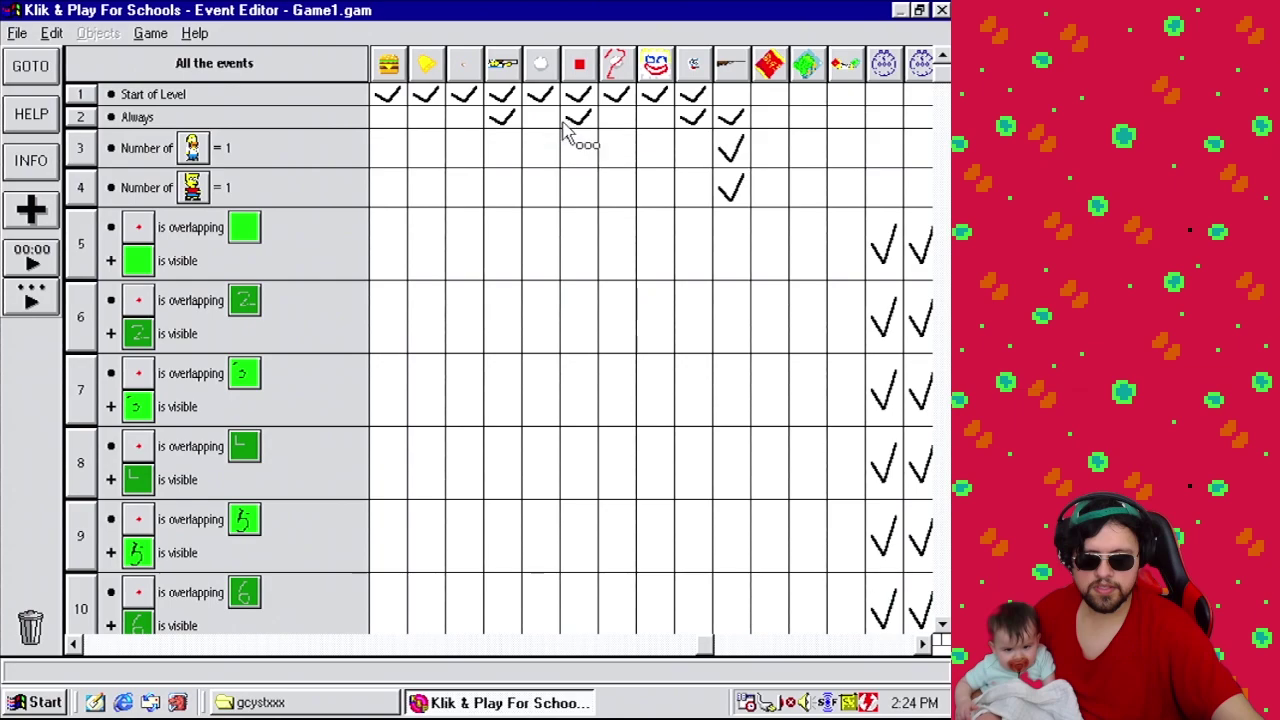
mouse_move(505, 117)
drag(505, 117, 846, 117)
click(152, 33)
click(175, 74)
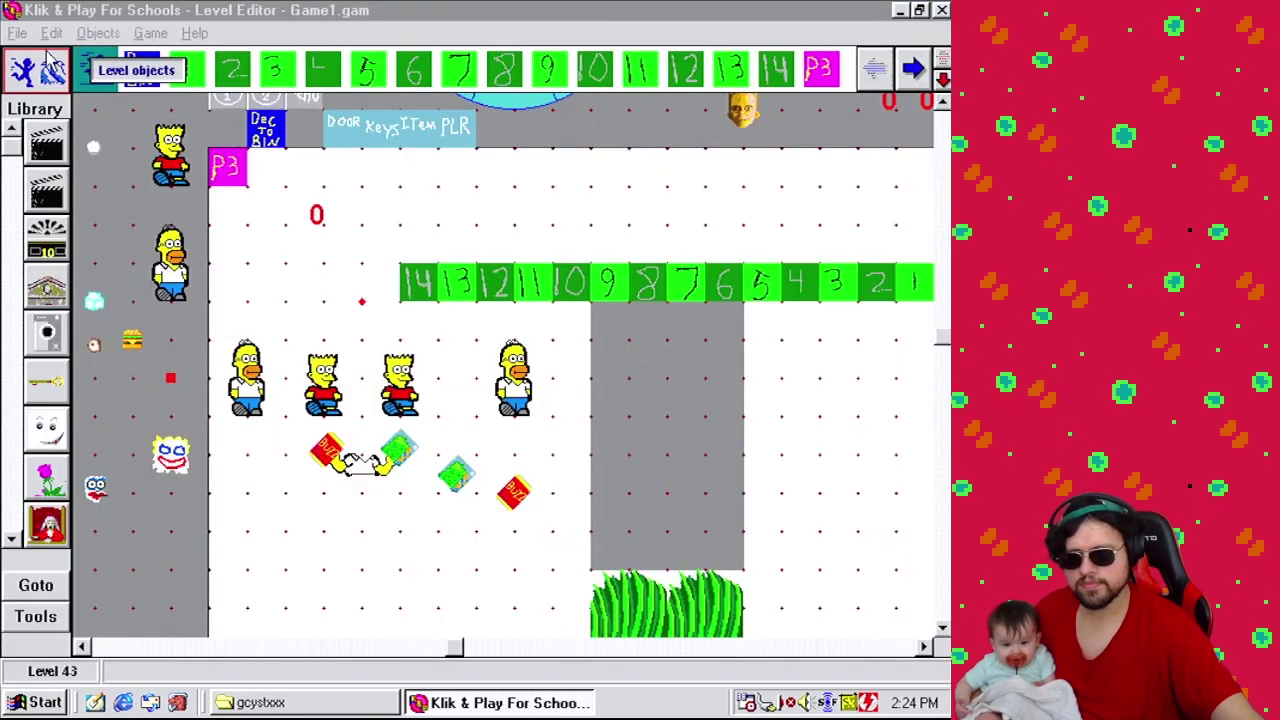
Save the current game to its existing file.
click(18, 33)
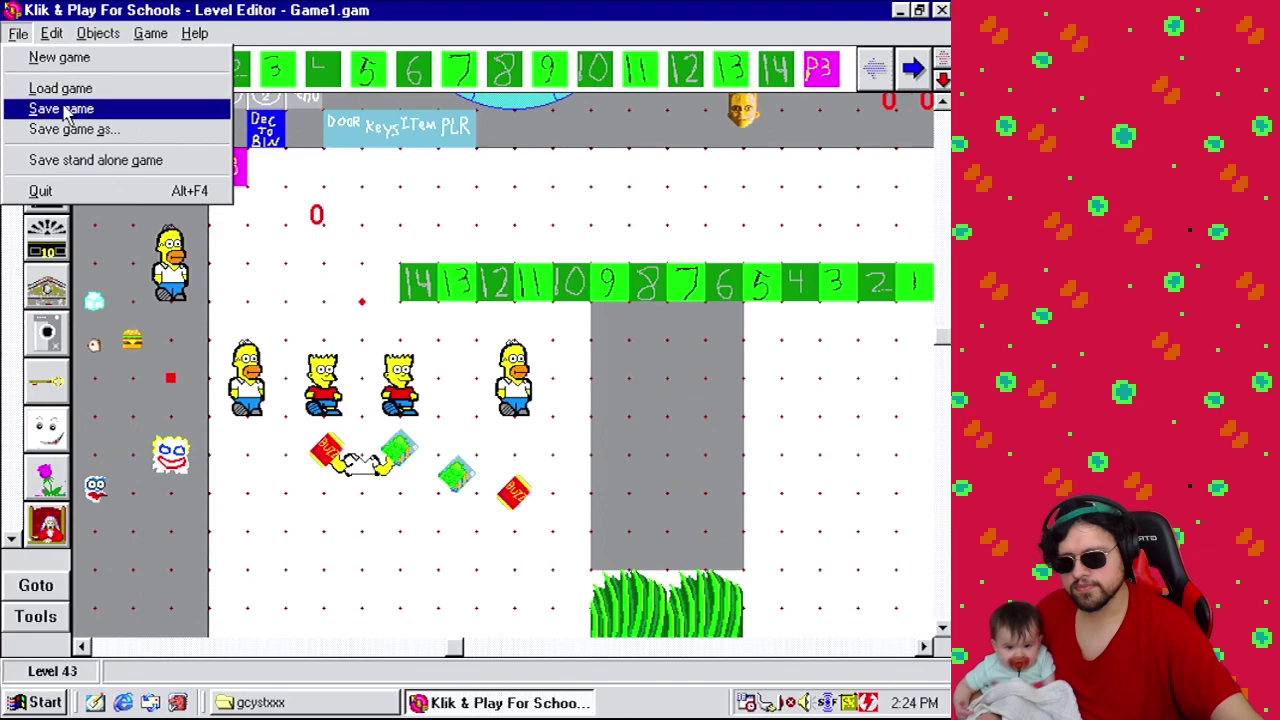
click(62, 108)
click(368, 562)
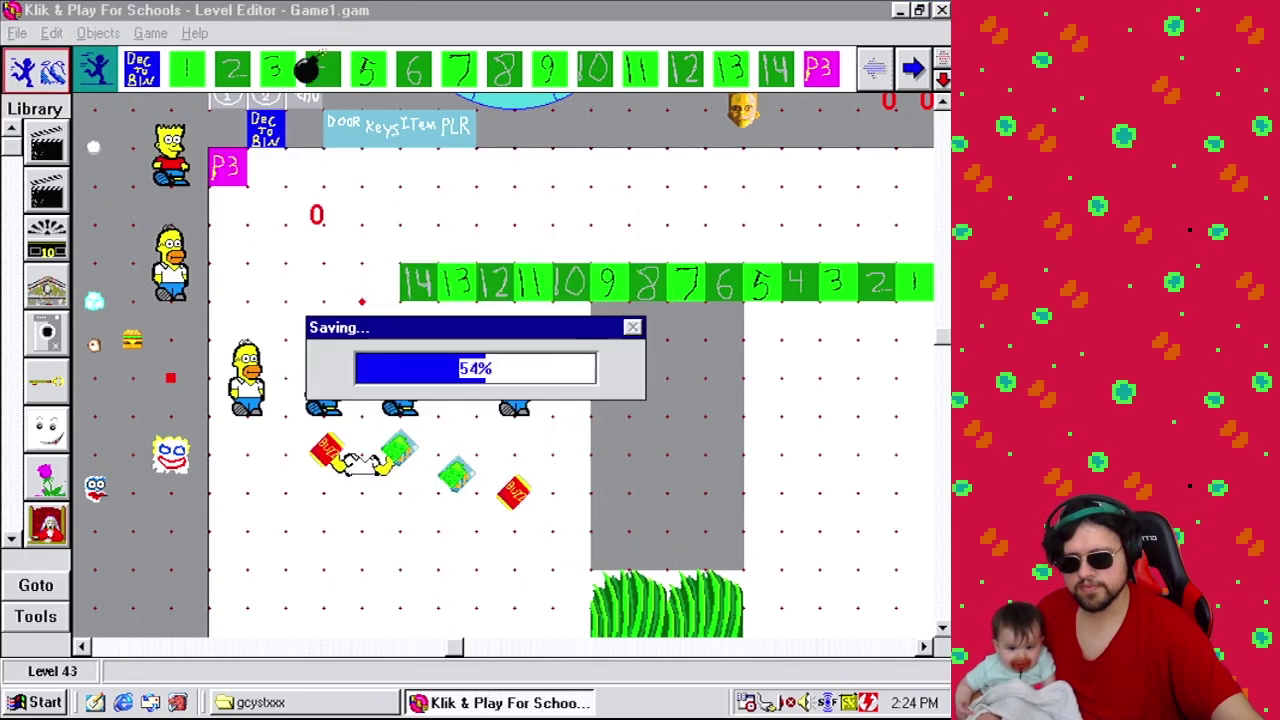
Run the game to test how the Holding bomb torso lines up with the moving Homer, and close the test window.
click(150, 34)
click(254, 199)
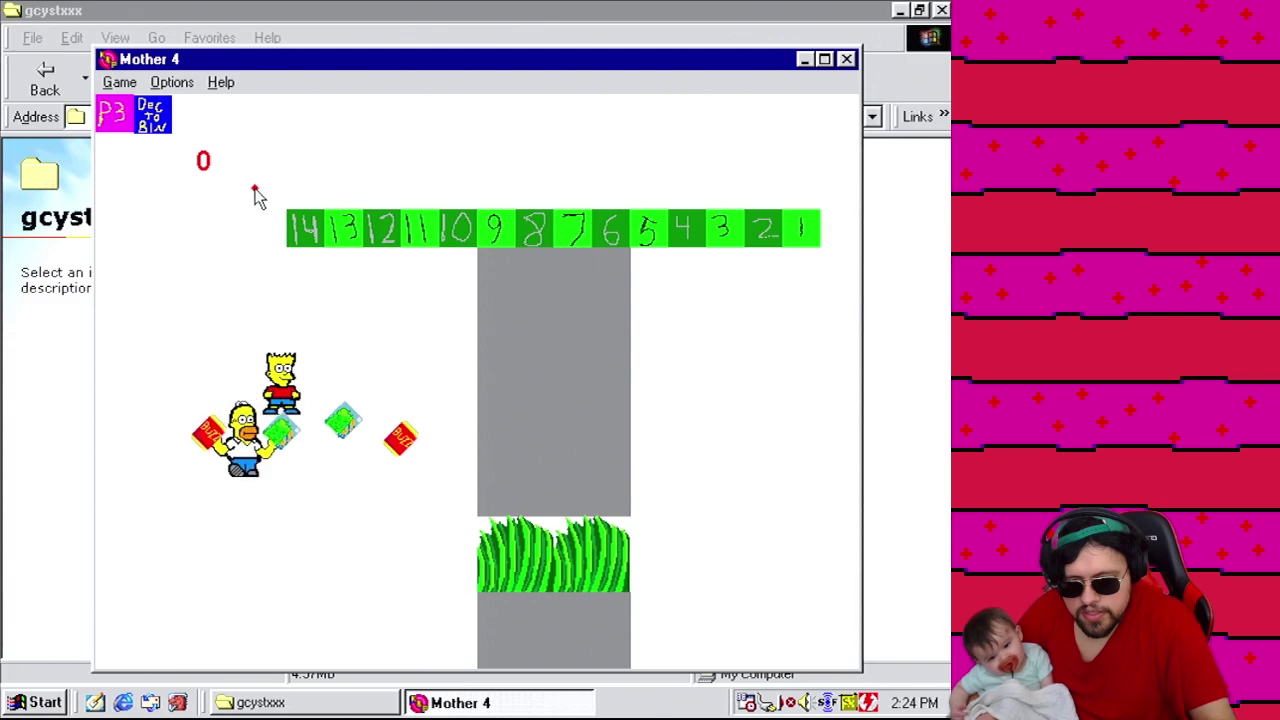
key(p)
key(Return)
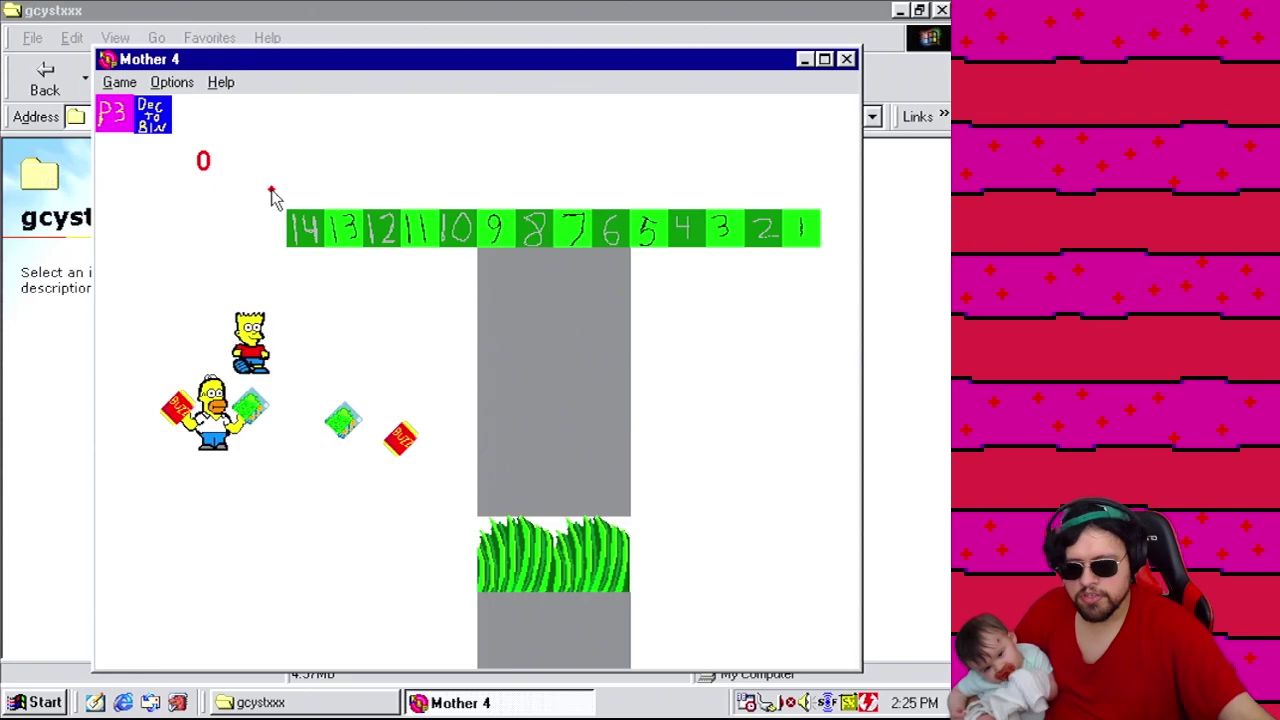
click(846, 59)
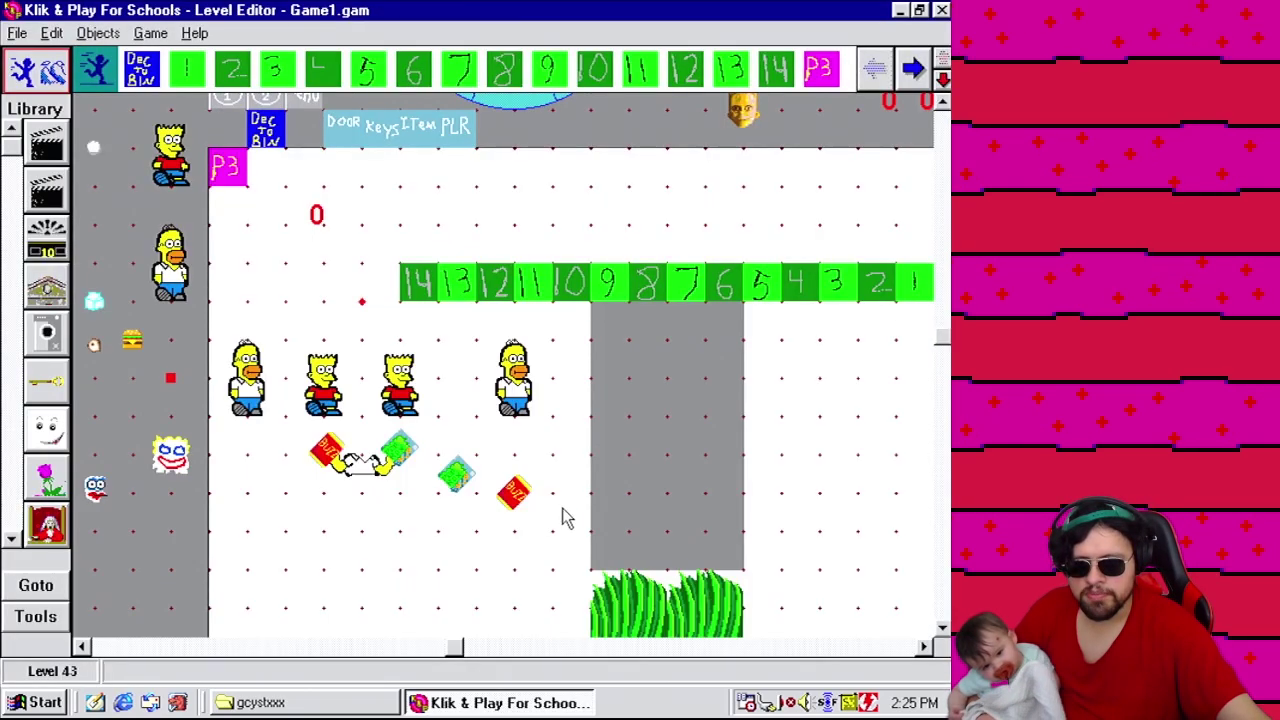
Open the Holding bomb frame's picture at x8 magnification and draw a black hem line two pixel rows below the torso's existing bottom outline.
right_click(357, 472)
click(404, 503)
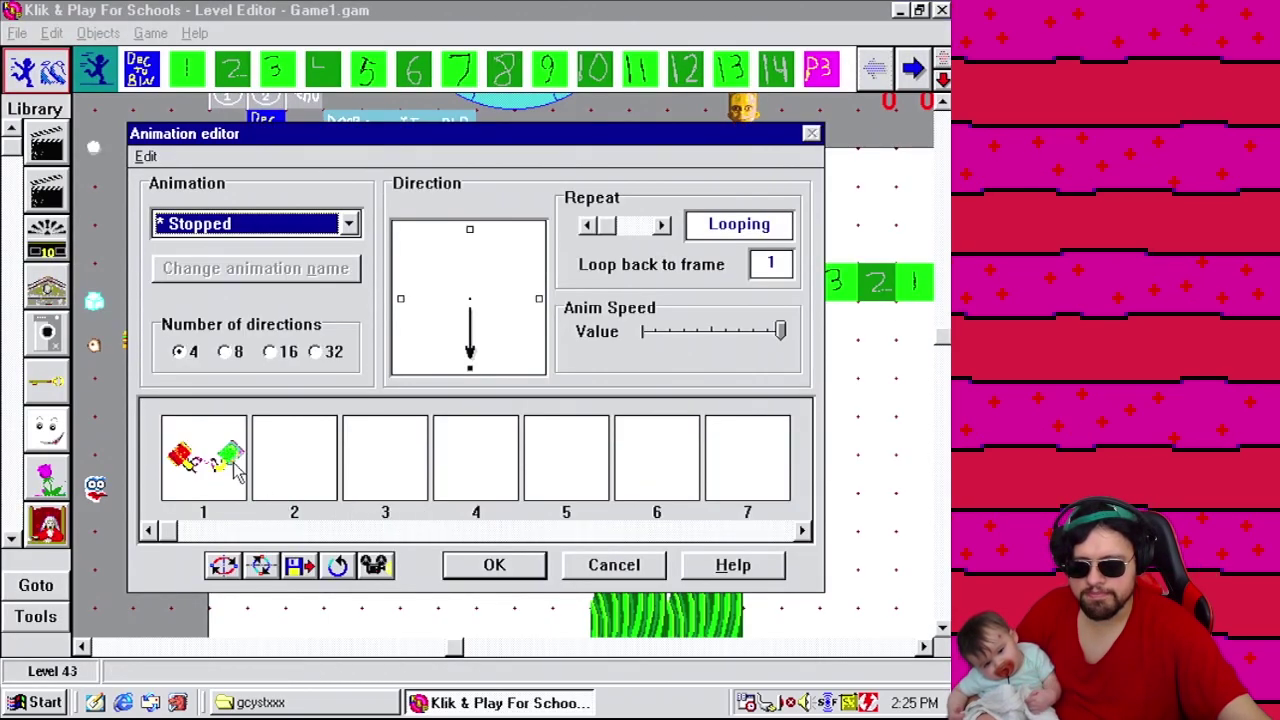
double_click(205, 462)
click(649, 505)
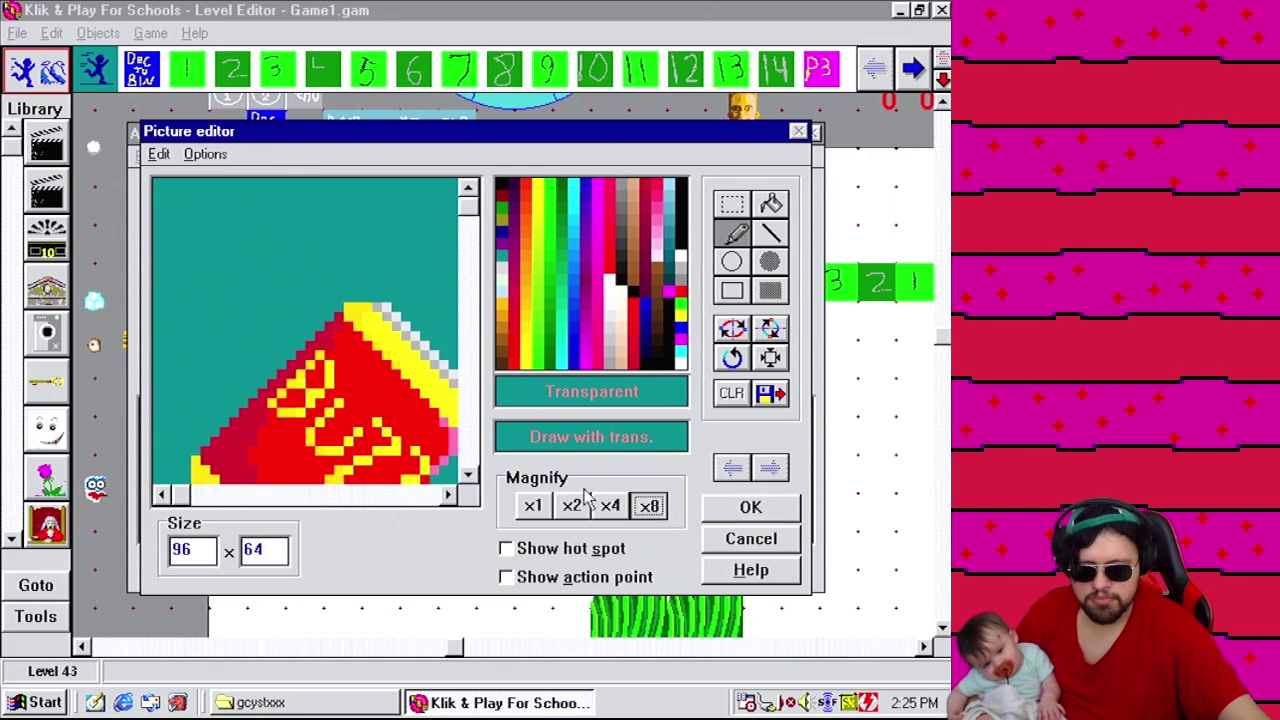
click(470, 445)
click(470, 445)
click(205, 494)
click(255, 494)
right_click(429, 352)
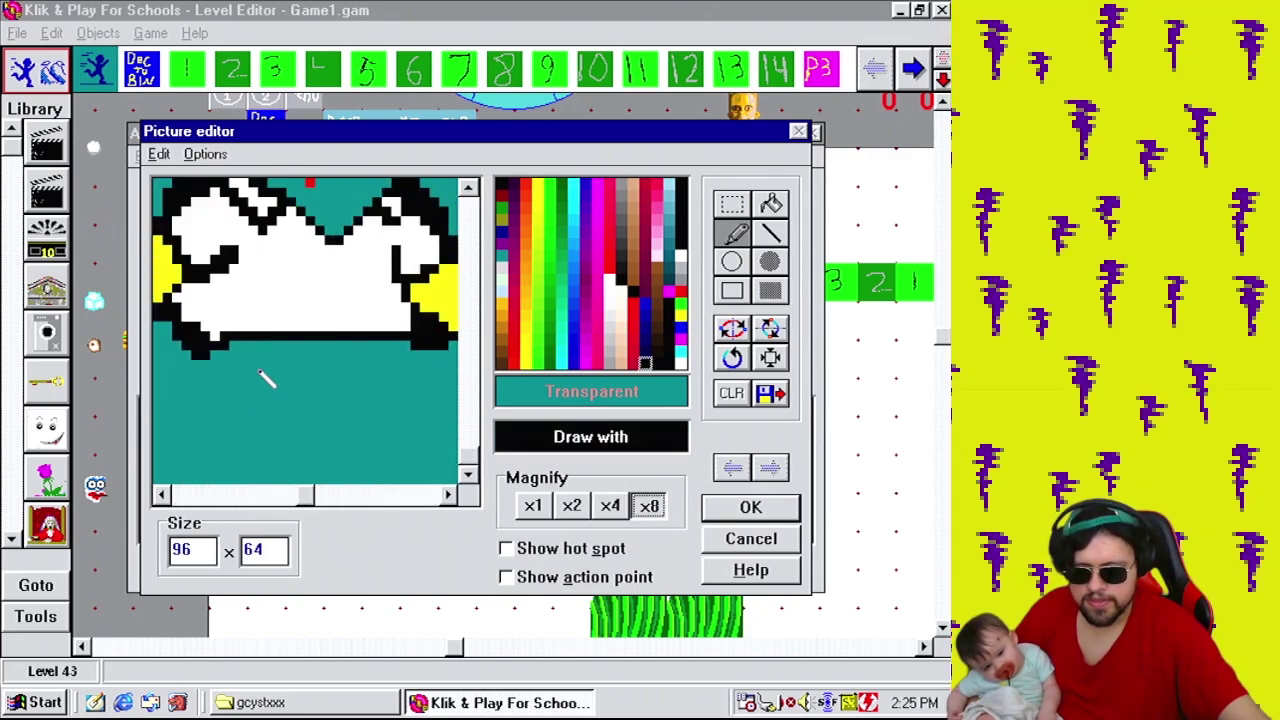
click(222, 351)
drag(228, 356, 422, 356)
Erase the stray black pixels beneath the new hem line with the transparent colour.
right_click(400, 391)
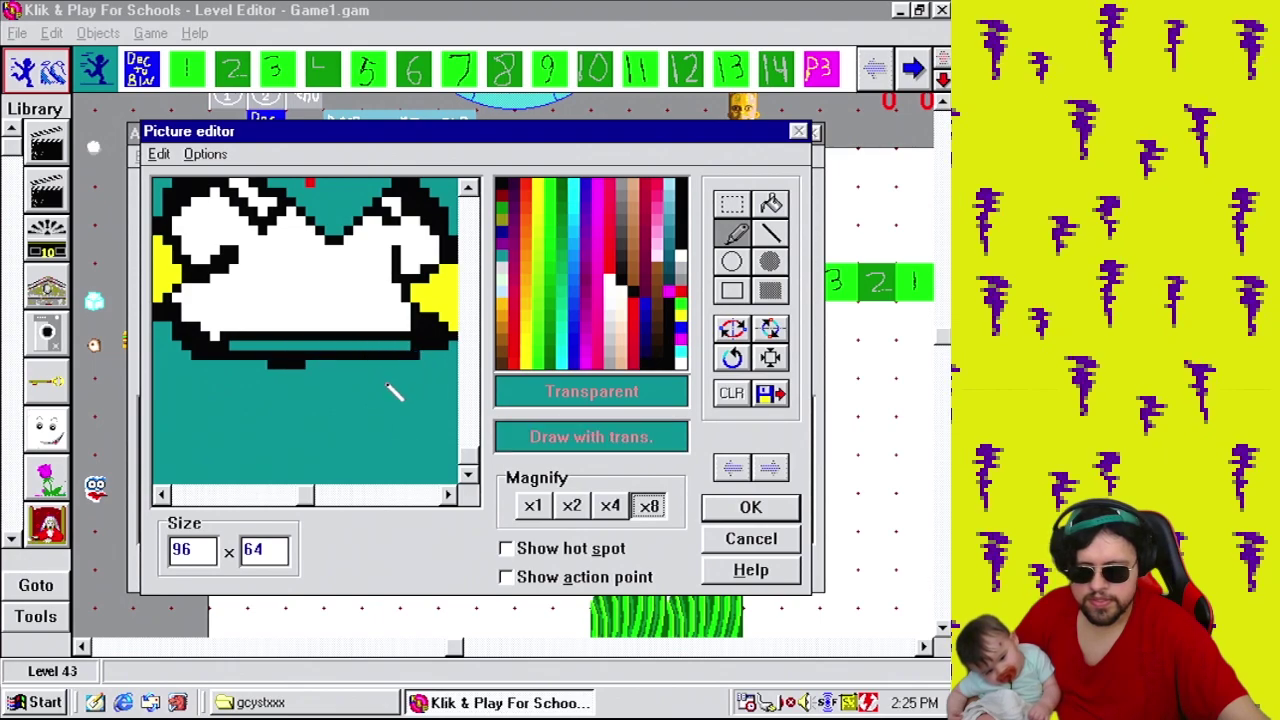
drag(284, 366, 304, 364)
click(272, 366)
Paint the old hem line and the gap above the new one white, and save the picture.
right_click(232, 323)
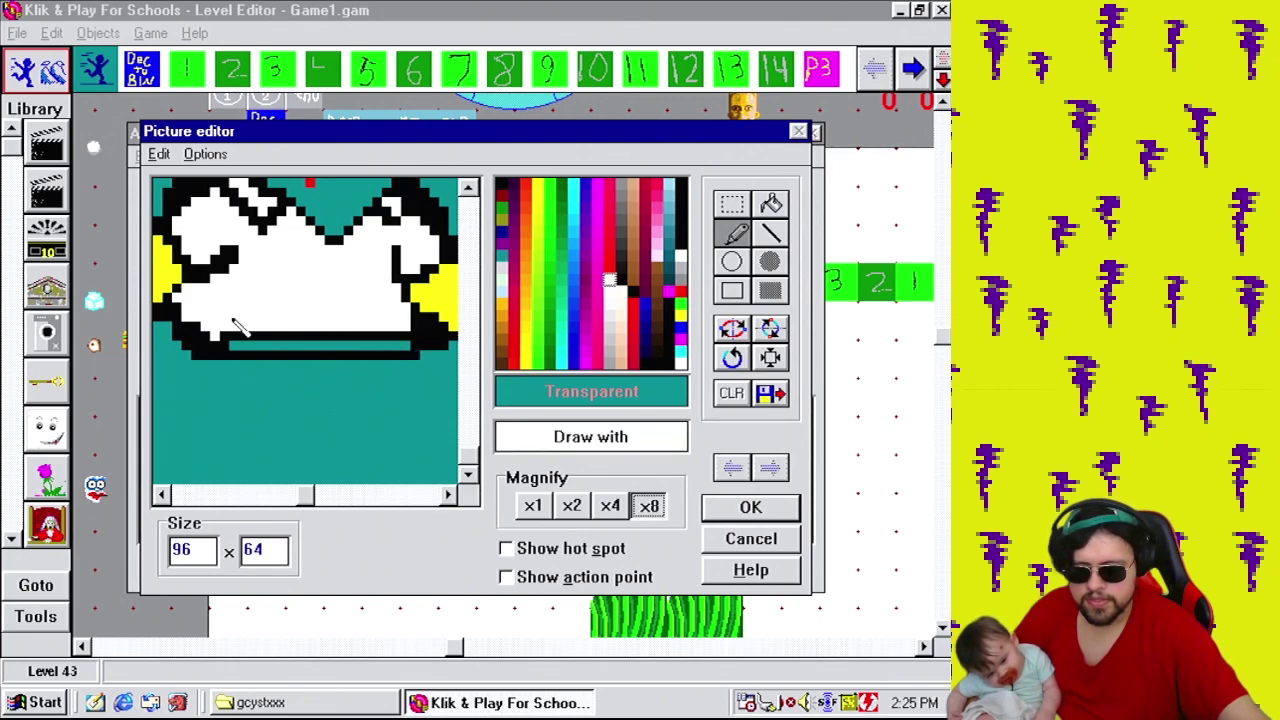
mouse_move(405, 343)
mouse_down()
mouse_move(233, 342)
mouse_move(398, 344)
mouse_up()
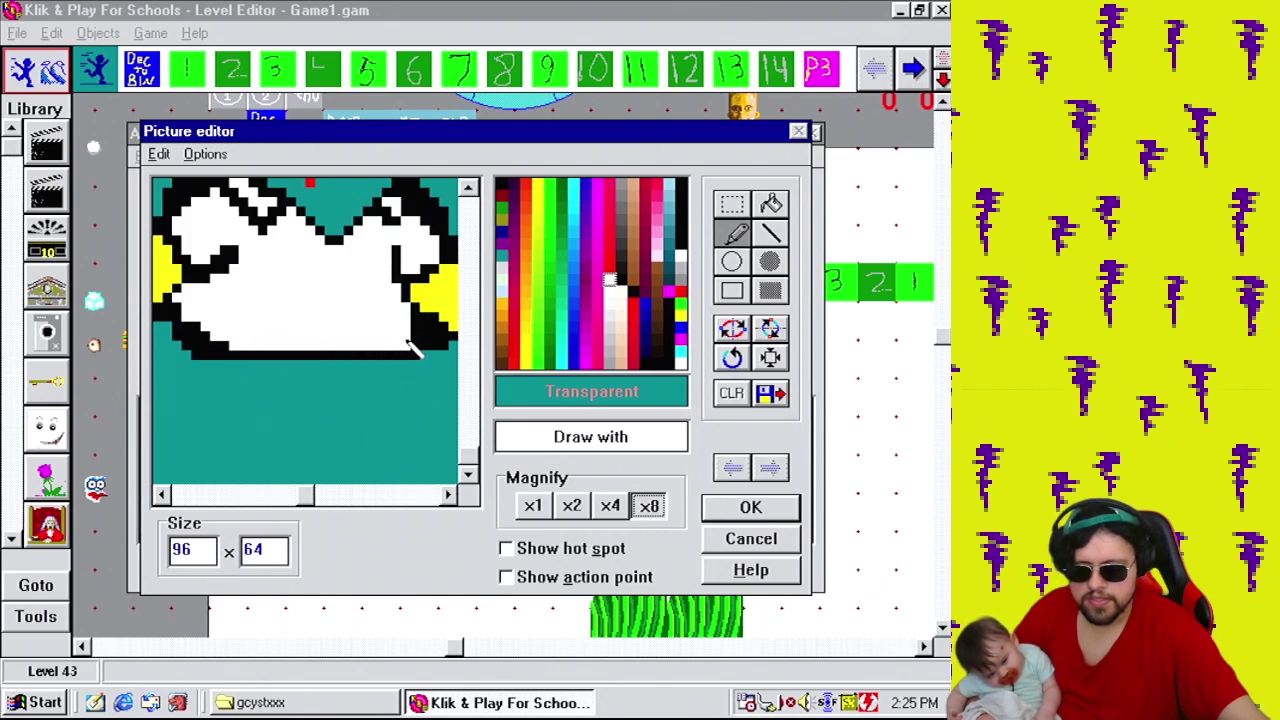
click(750, 512)
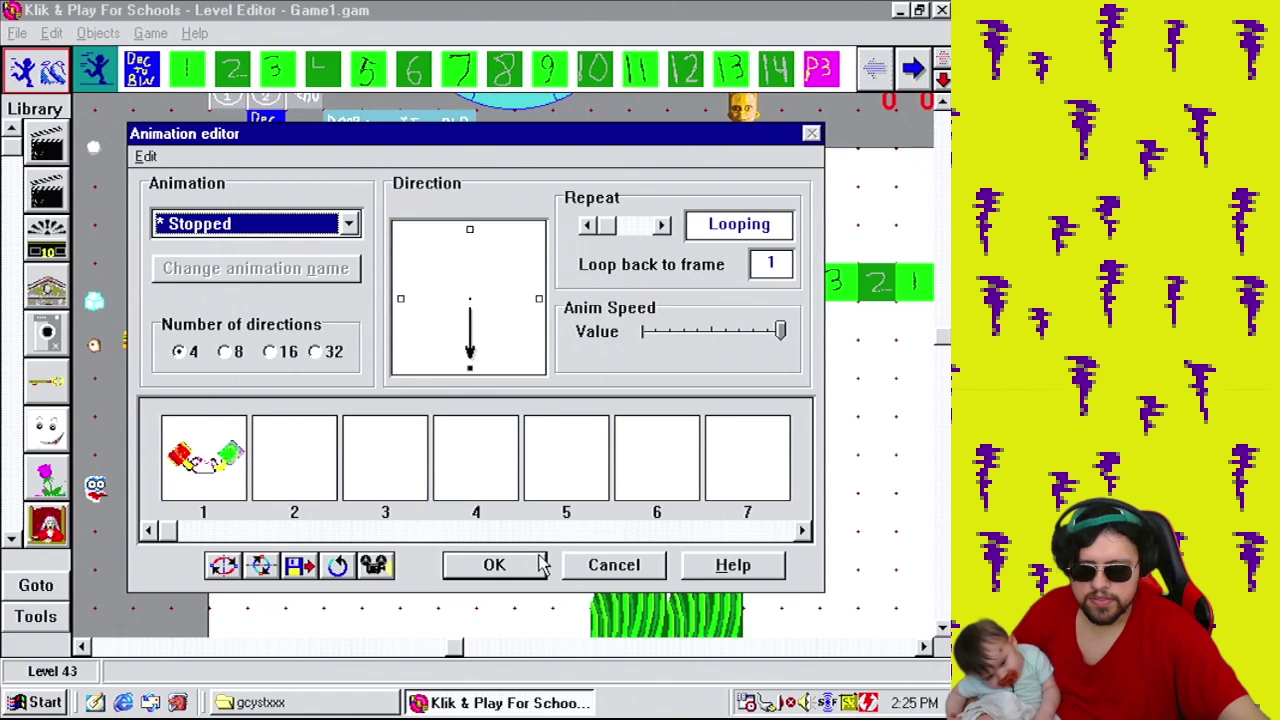
Recheck the extended torso in the frame 1 picture and save the picture and the animation.
double_click(224, 456)
click(418, 497)
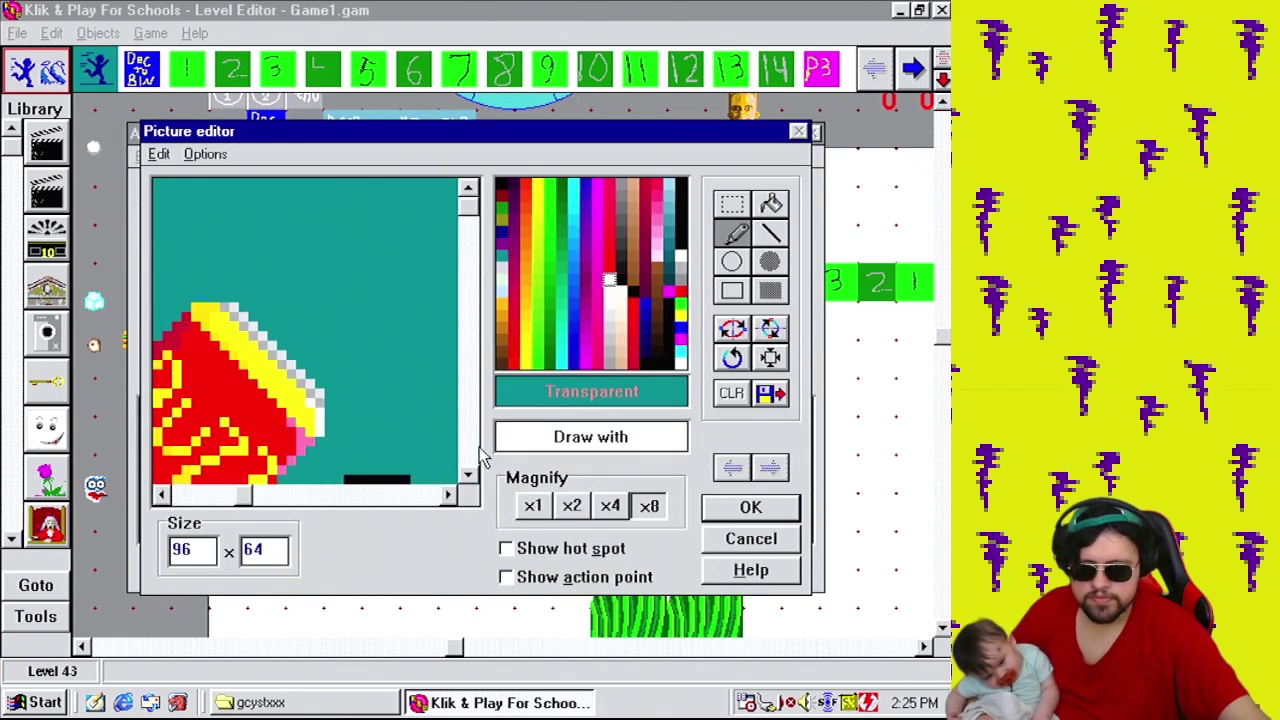
click(470, 446)
click(424, 497)
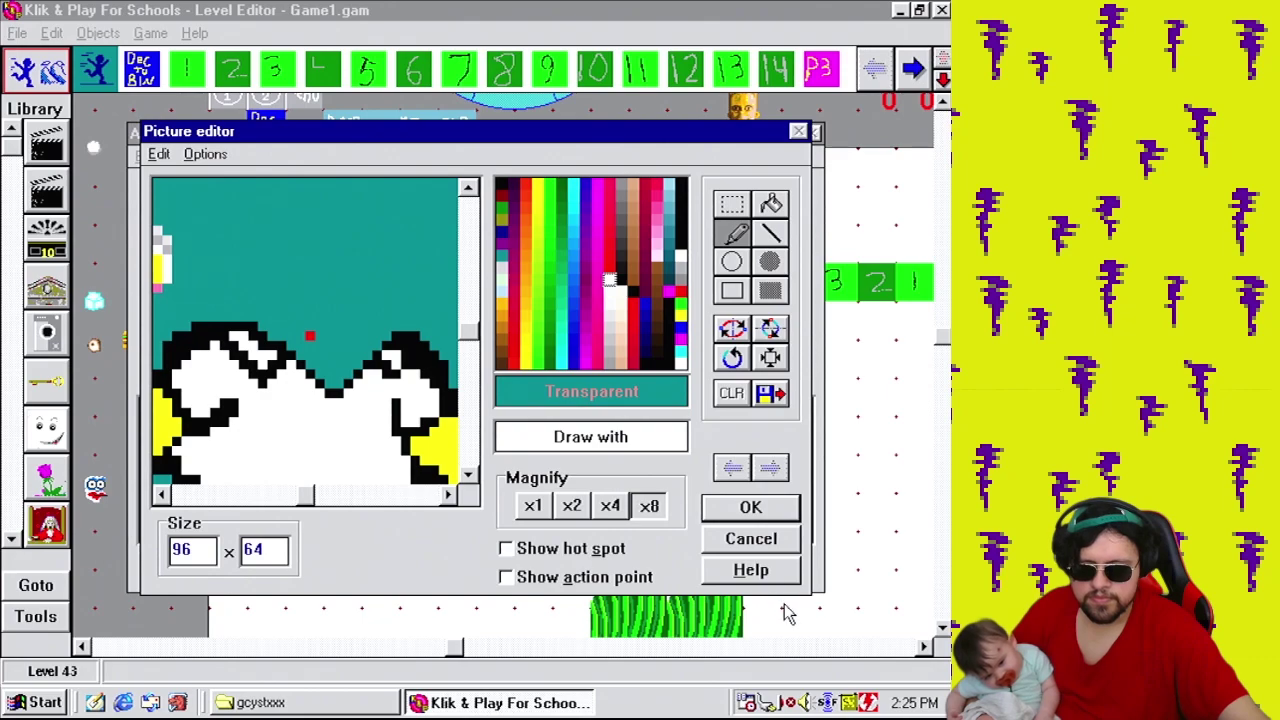
click(750, 508)
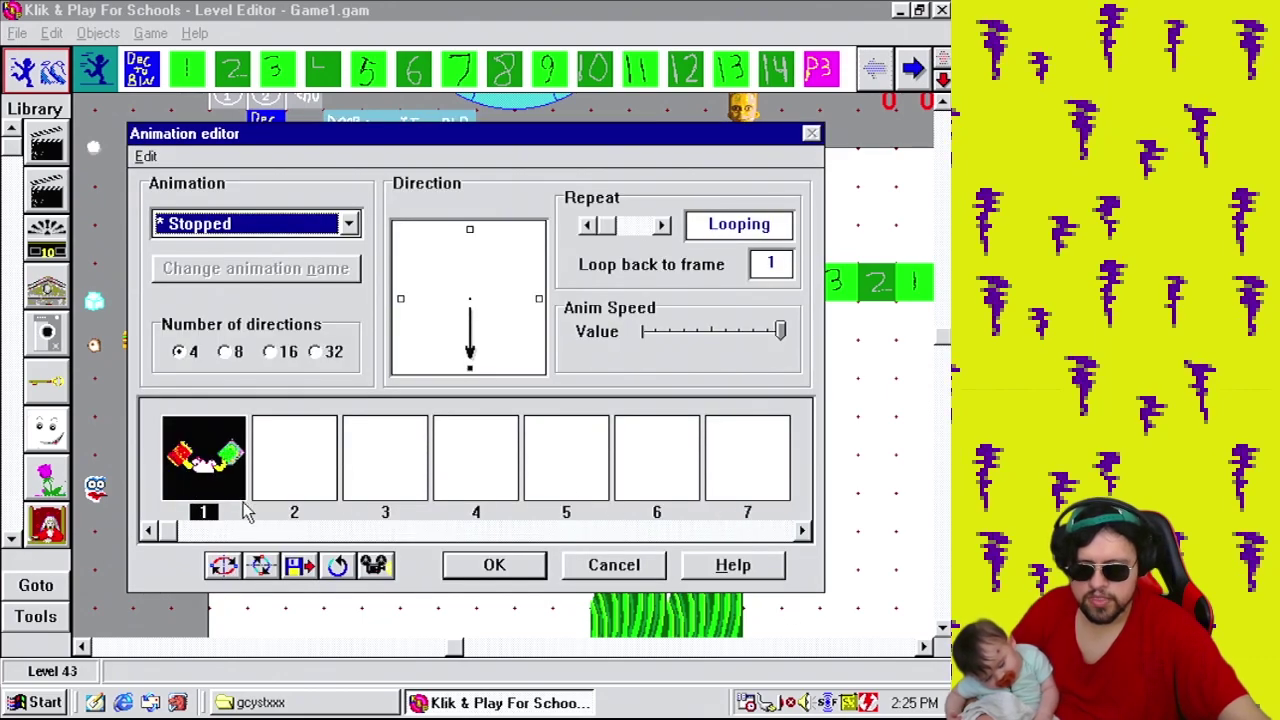
click(513, 575)
right_click(354, 457)
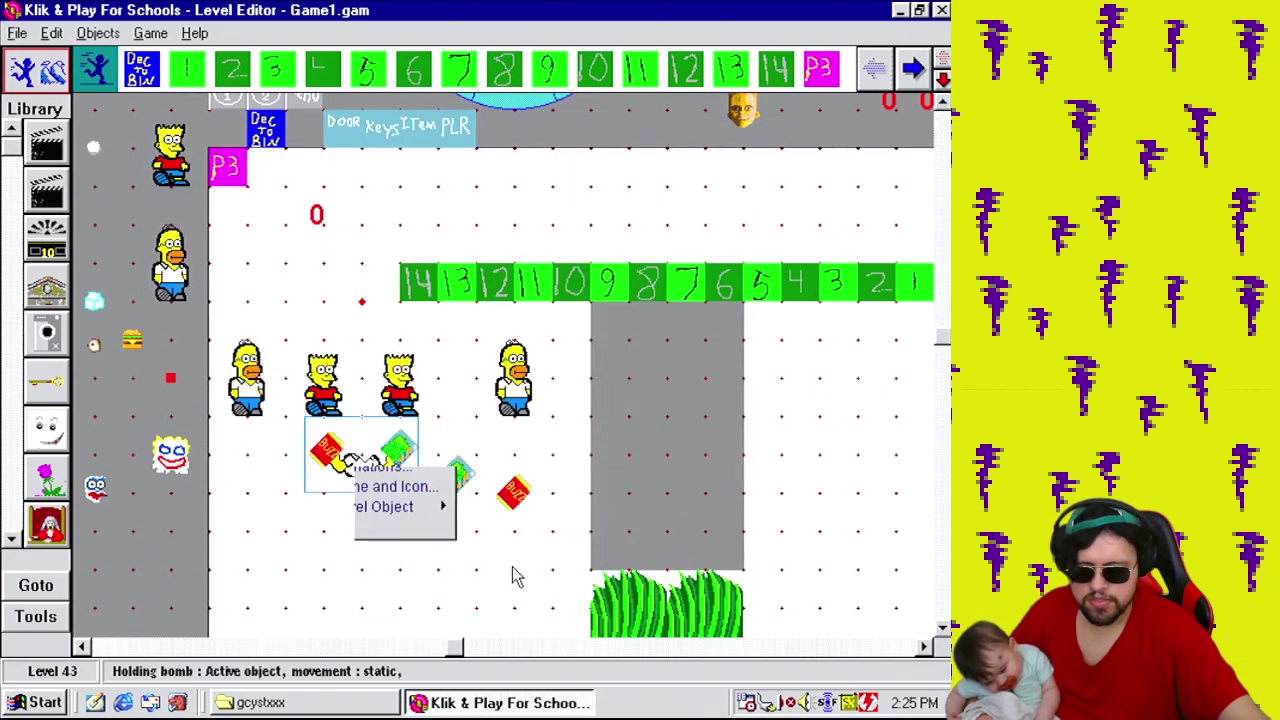
click(471, 403)
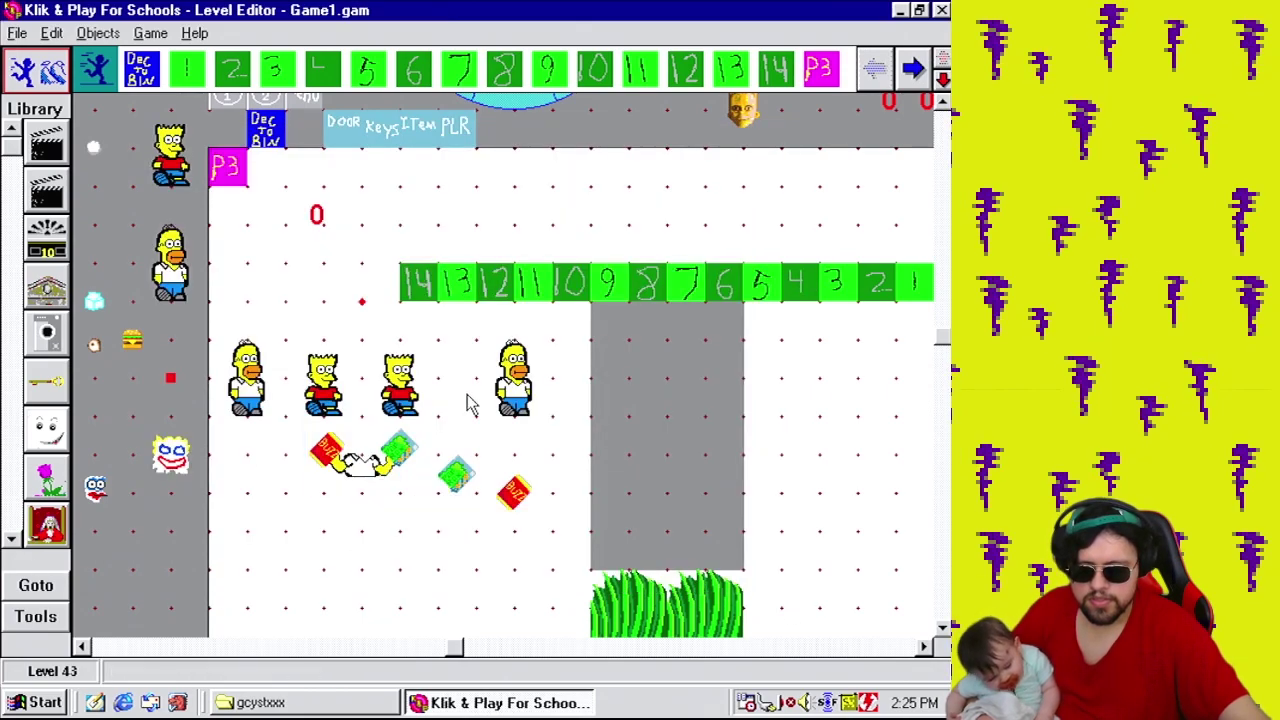
Run the game again, walk Homer in all four directions to check the held items, and close the test window.
click(150, 33)
click(222, 200)
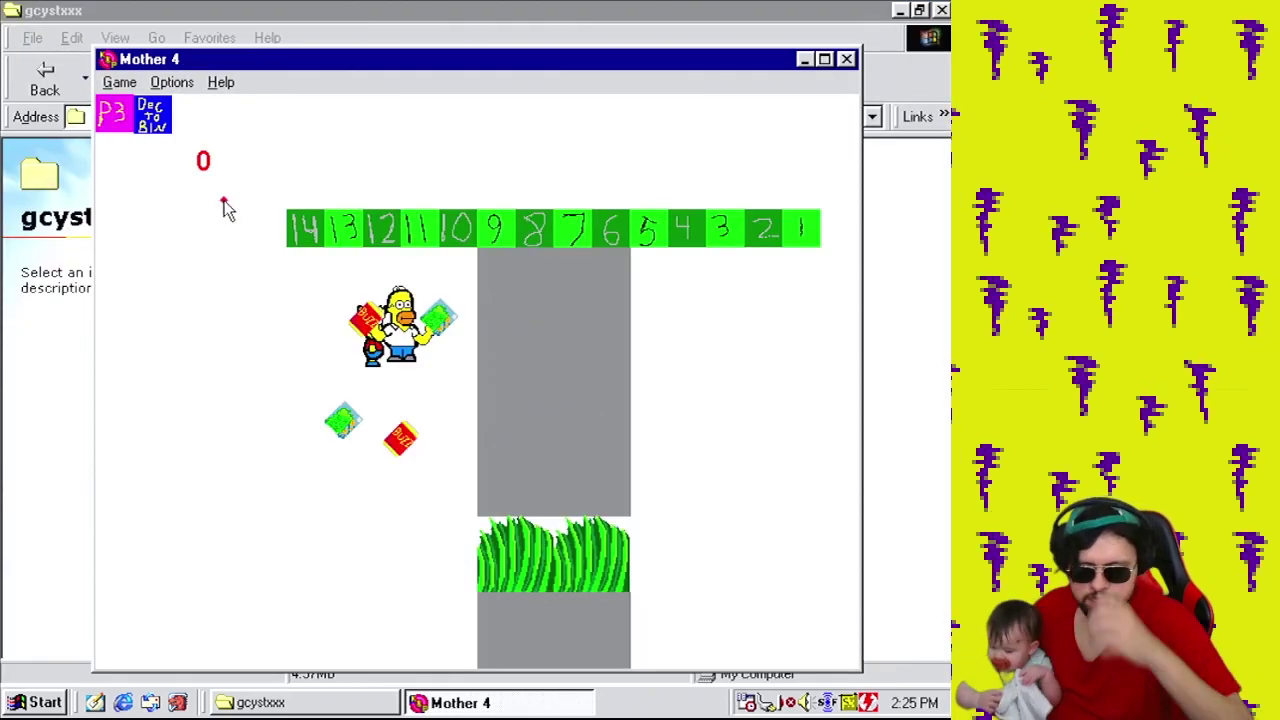
key(Left)
key(Left)
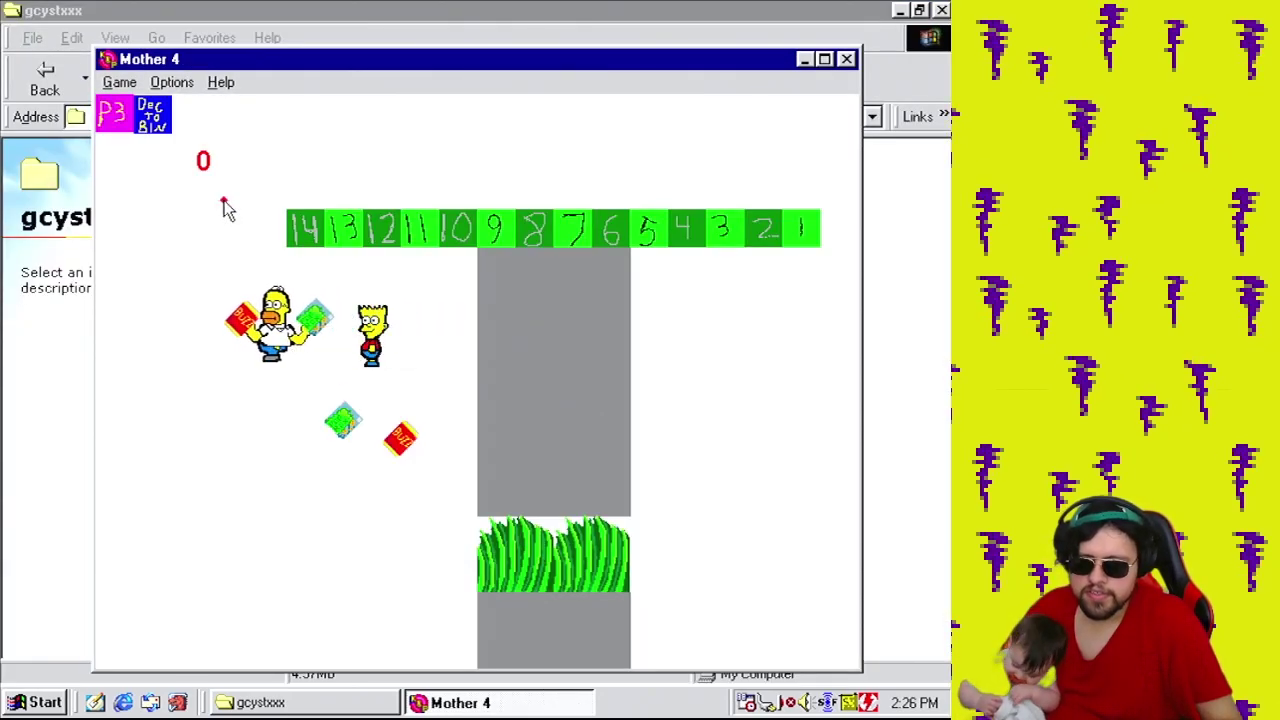
key(Down)
key(Down)
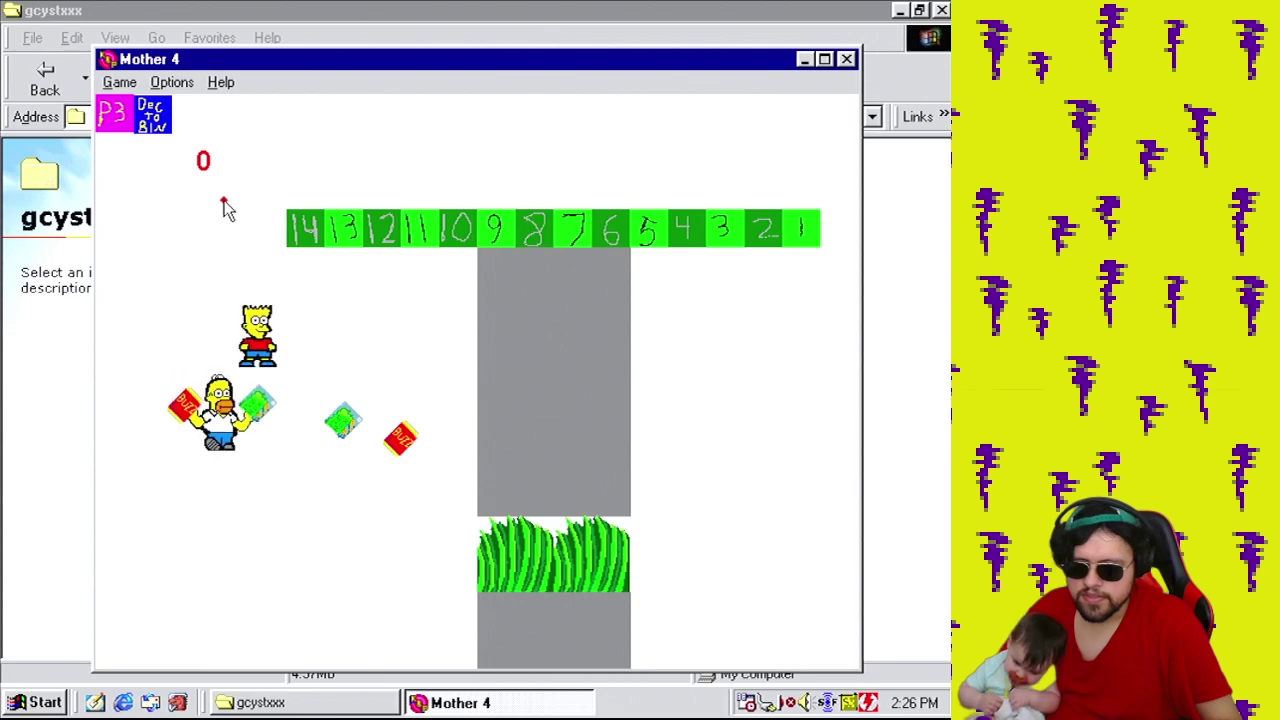
key(Right)
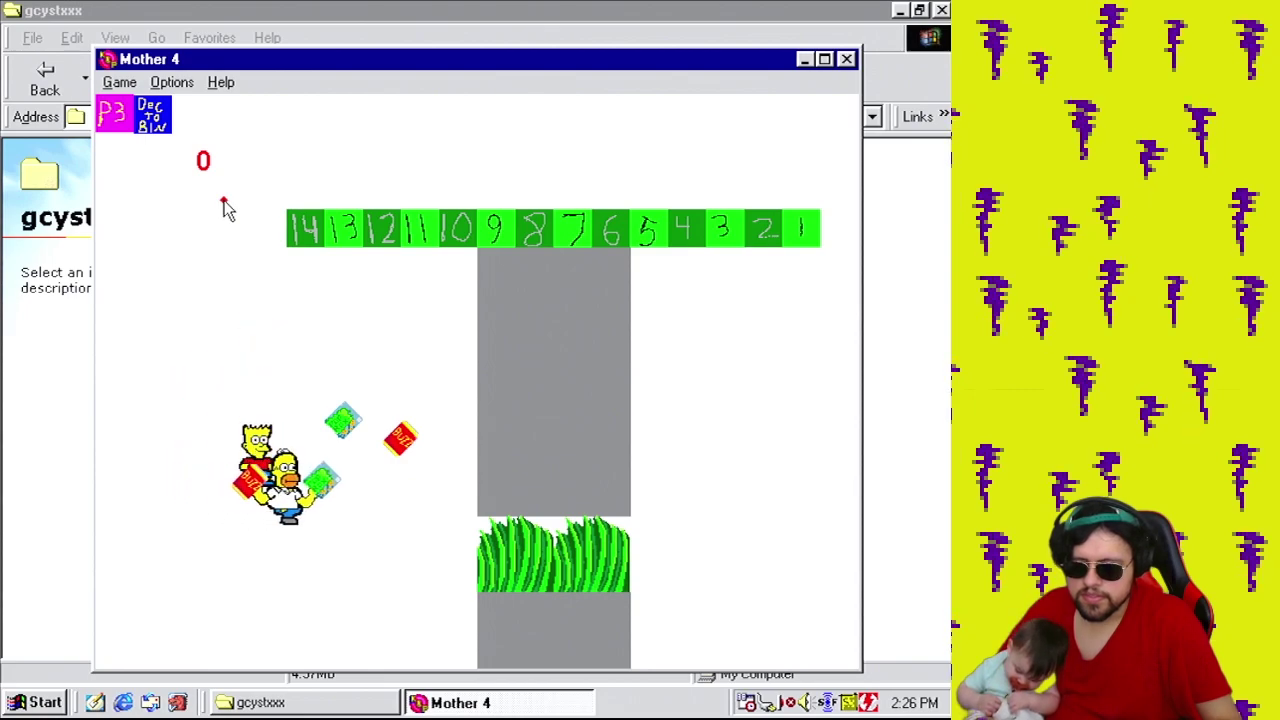
key(Right)
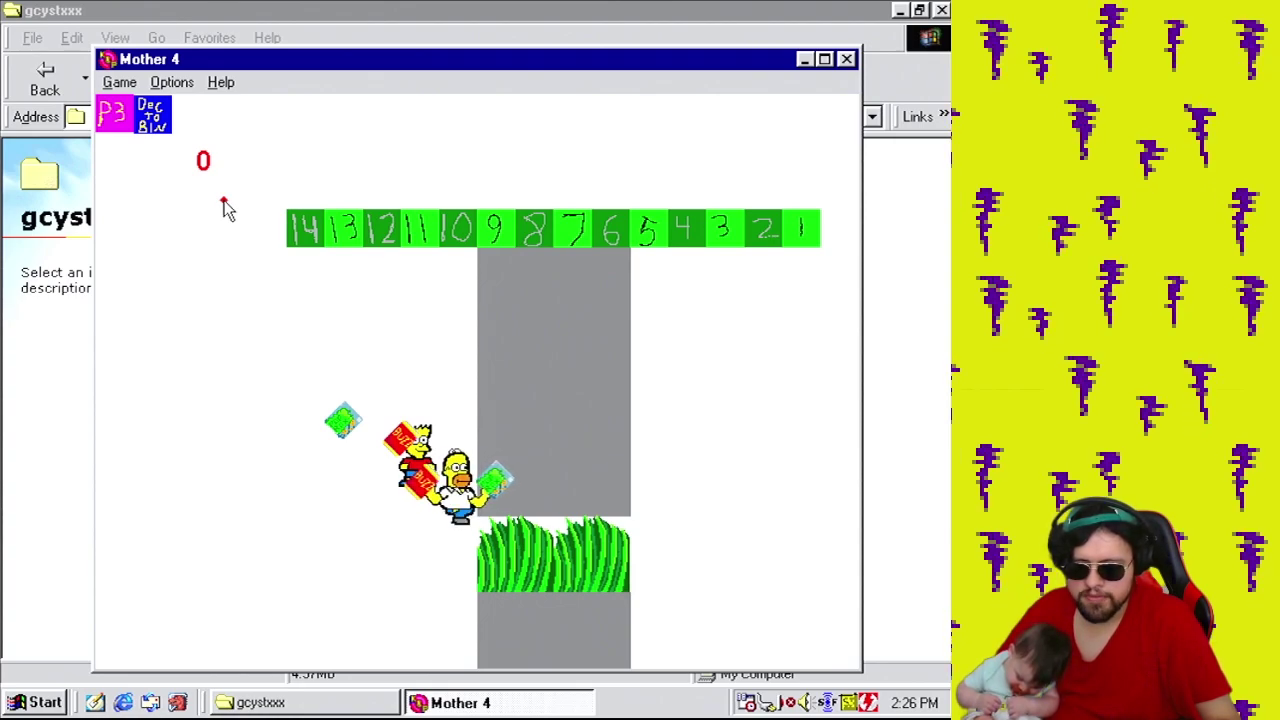
key(Left)
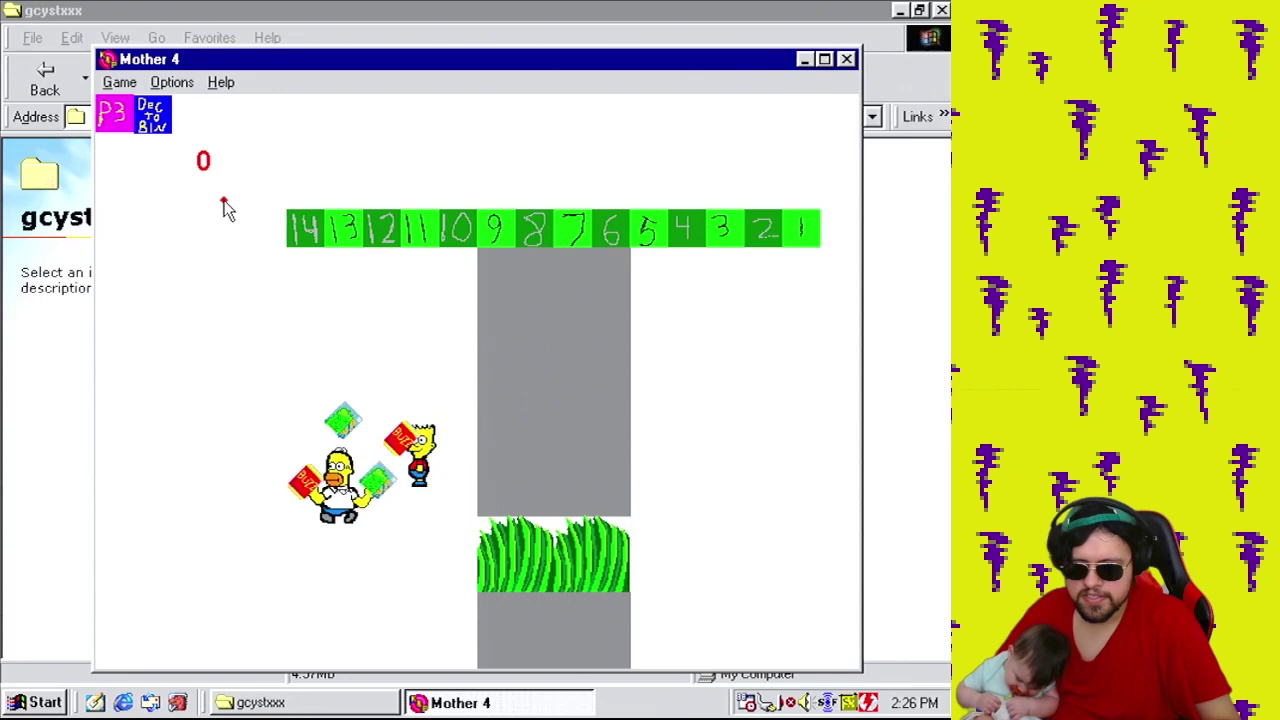
key(Up)
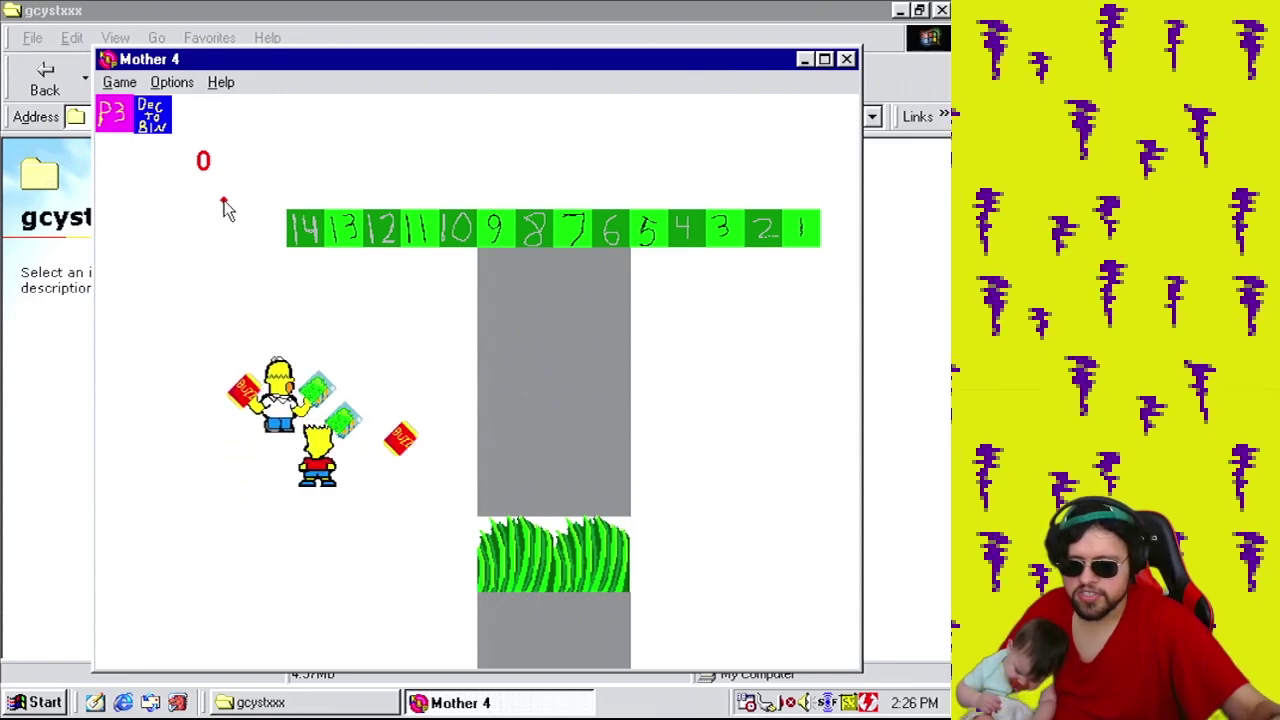
click(846, 59)
Copy the Holding bomb object's down-facing frame 1 into the right-facing direction of its Stopped animation.
right_click(368, 472)
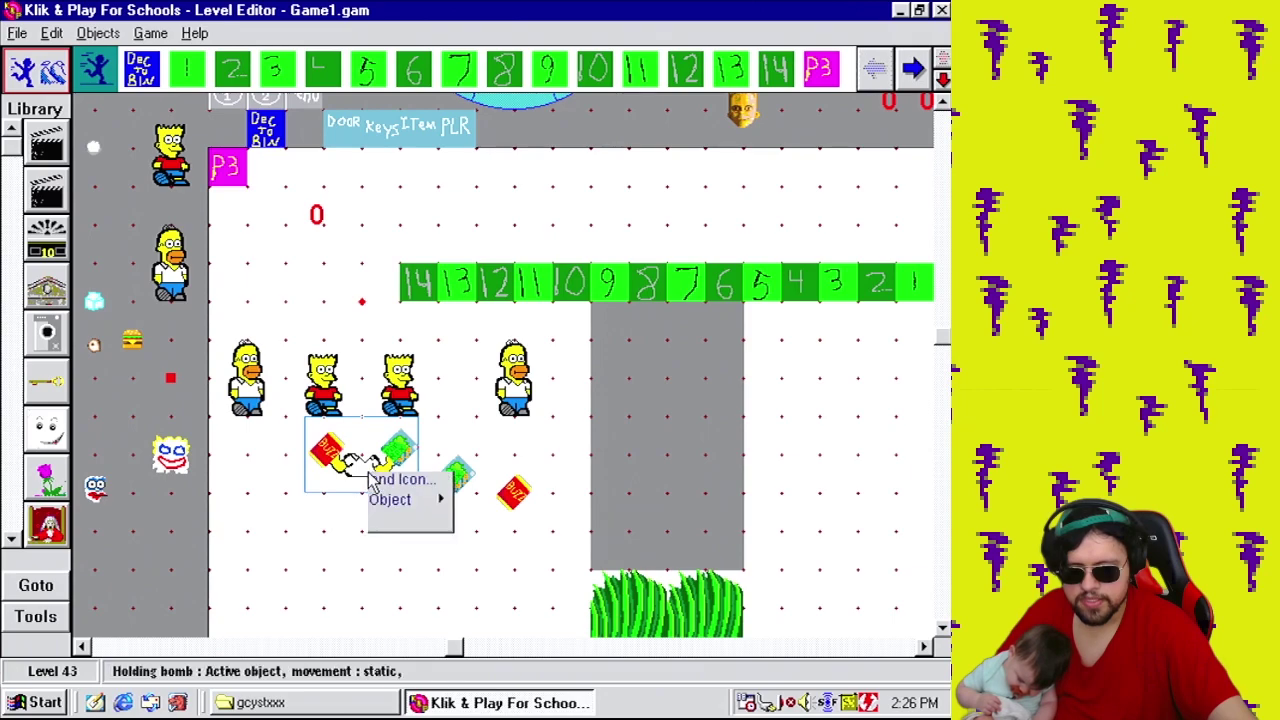
click(420, 526)
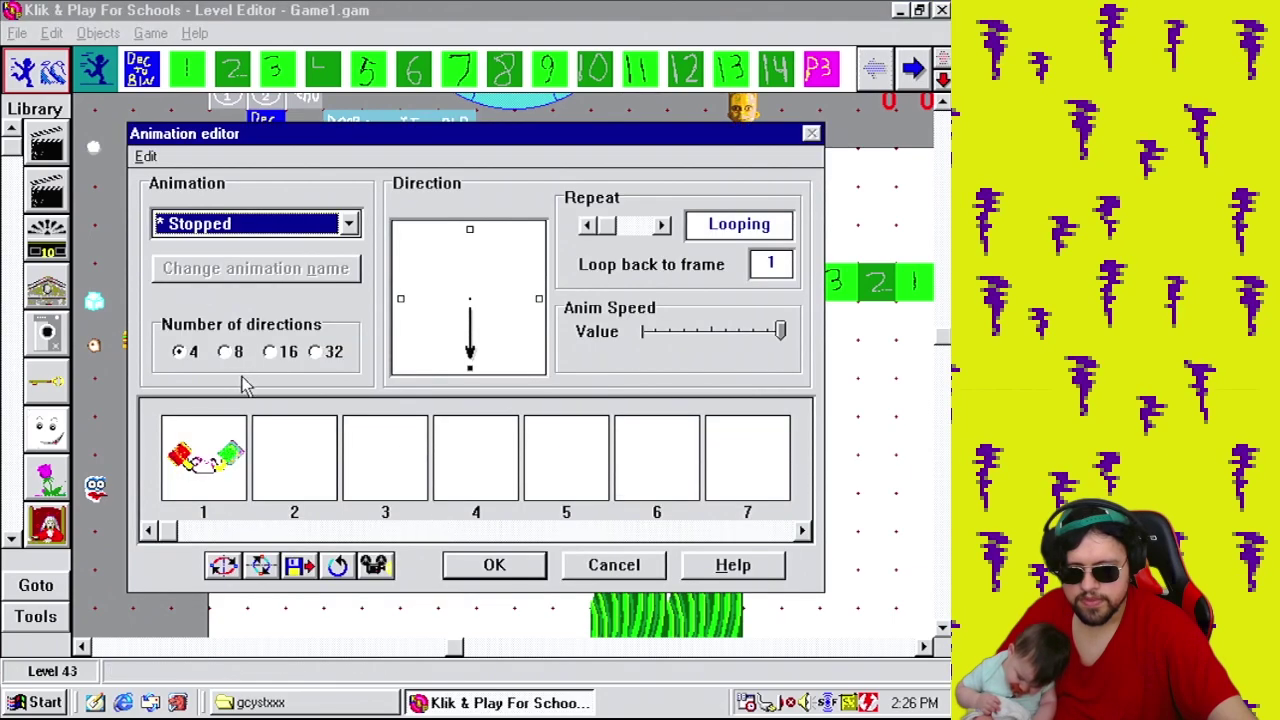
click(145, 157)
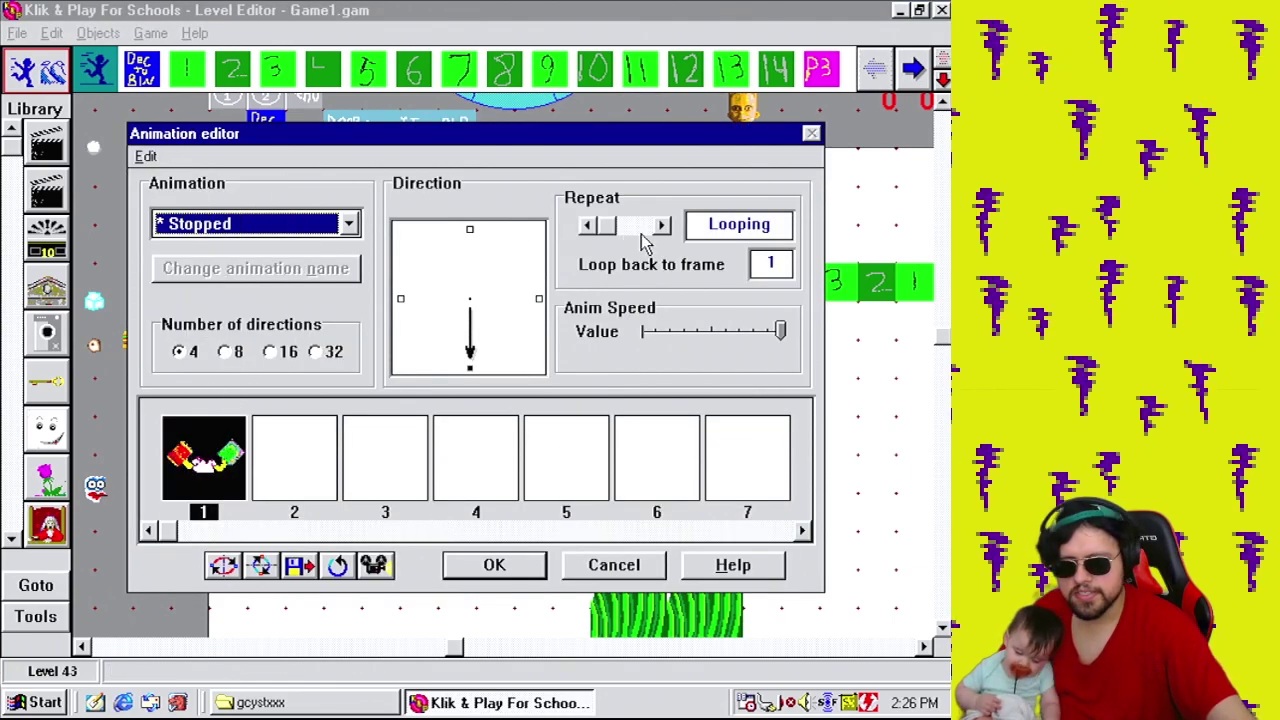
click(537, 299)
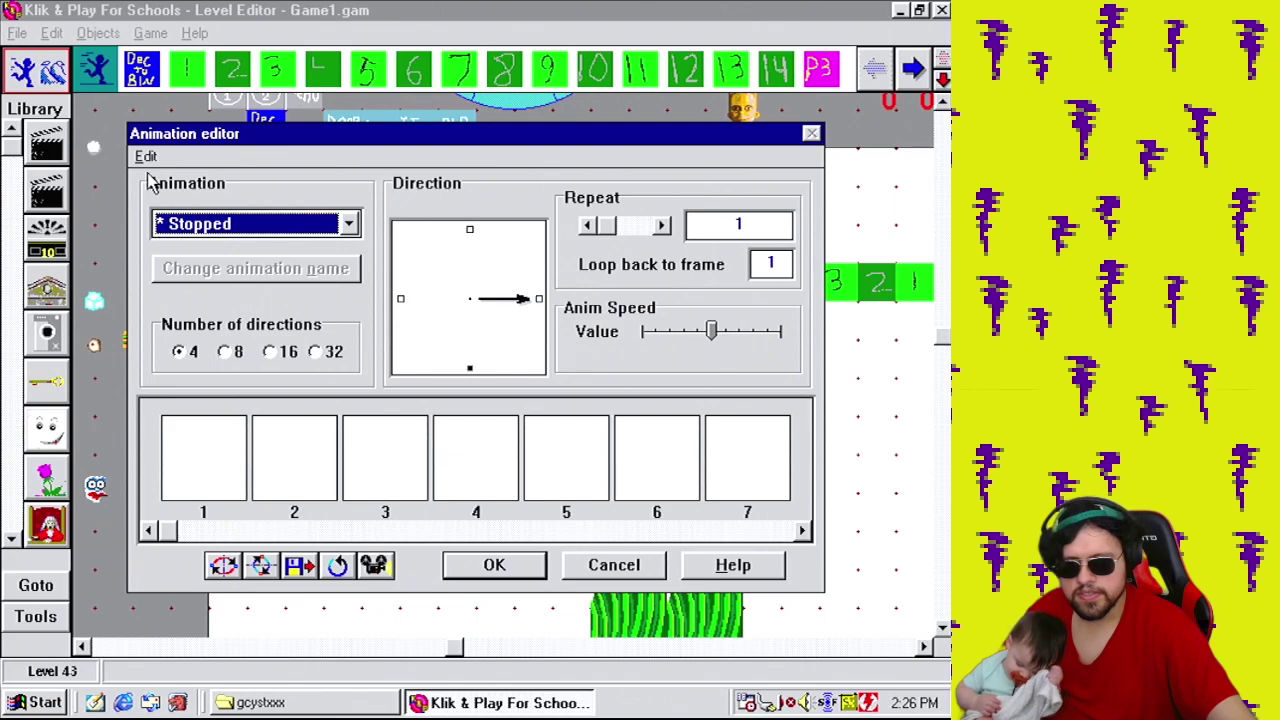
click(146, 156)
click(220, 234)
click(222, 484)
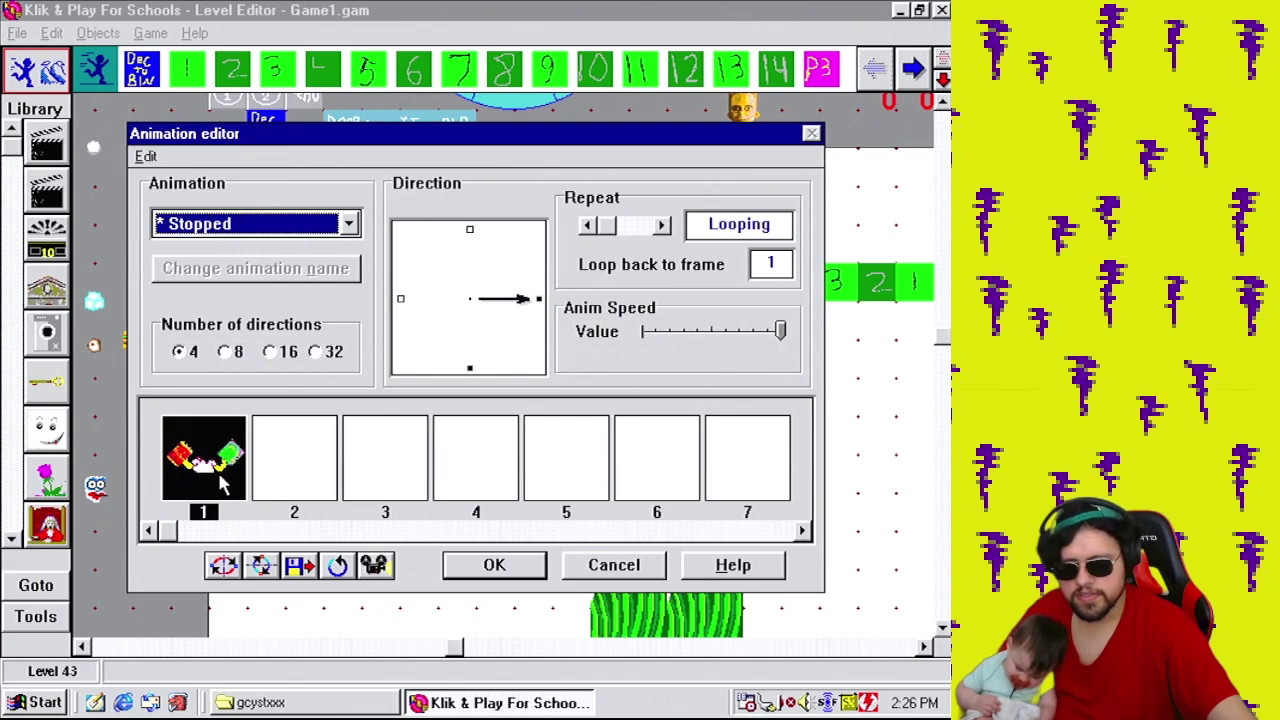
Check the pasted right-facing frame in the picture editor, then save the picture and the animation.
double_click(222, 484)
click(751, 507)
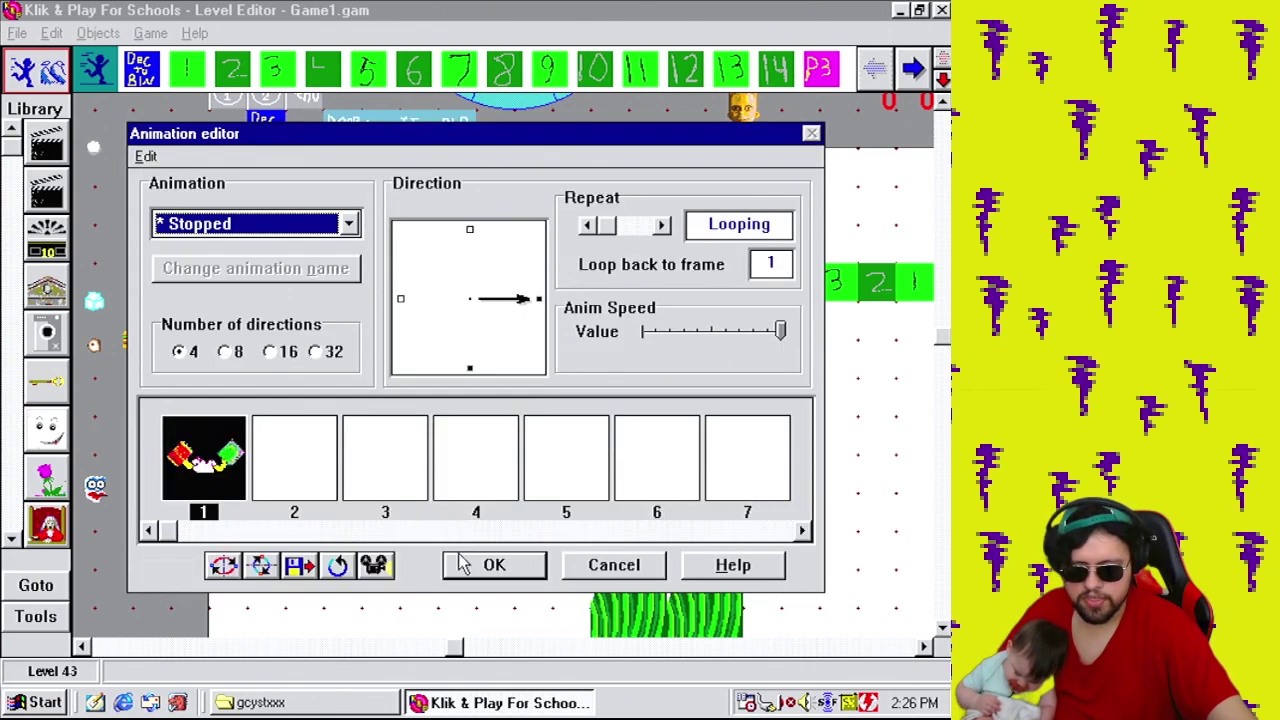
click(490, 563)
Sample the blue of Homer's trousers from his right-facing frame 1 as the drawing colour, and close his animation.
right_click(516, 398)
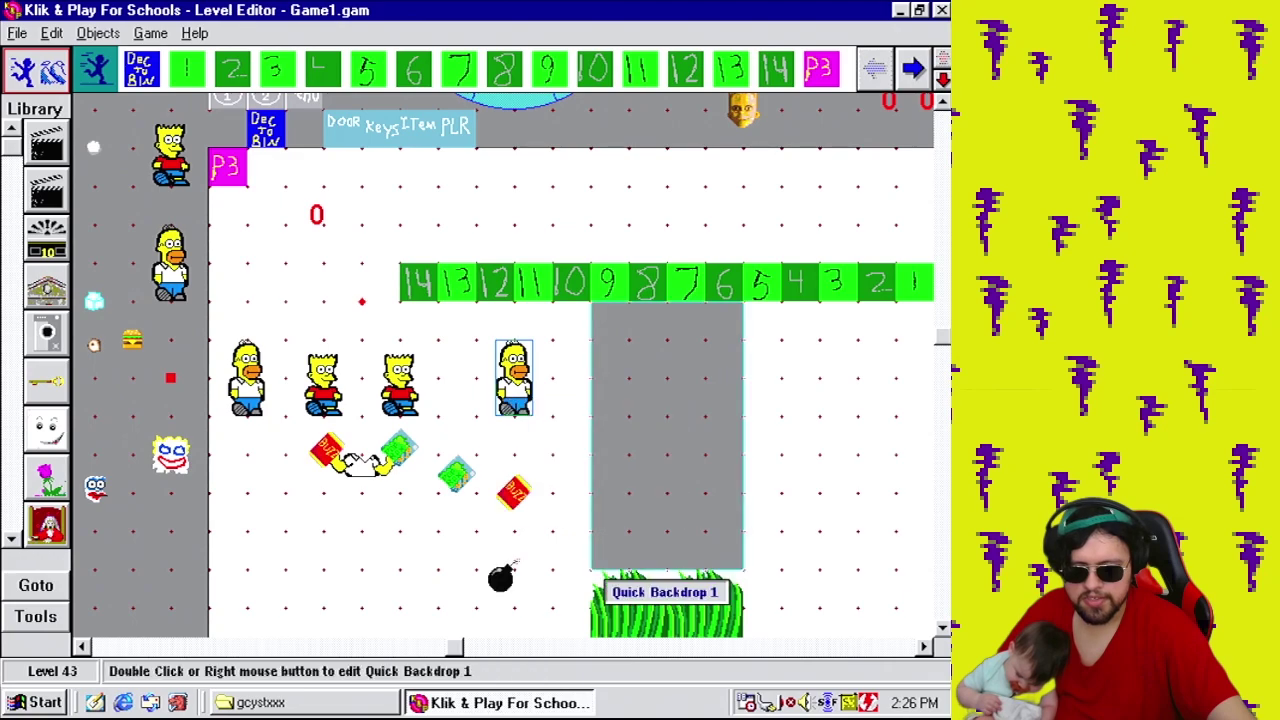
click(555, 449)
double_click(205, 465)
click(472, 443)
click(472, 443)
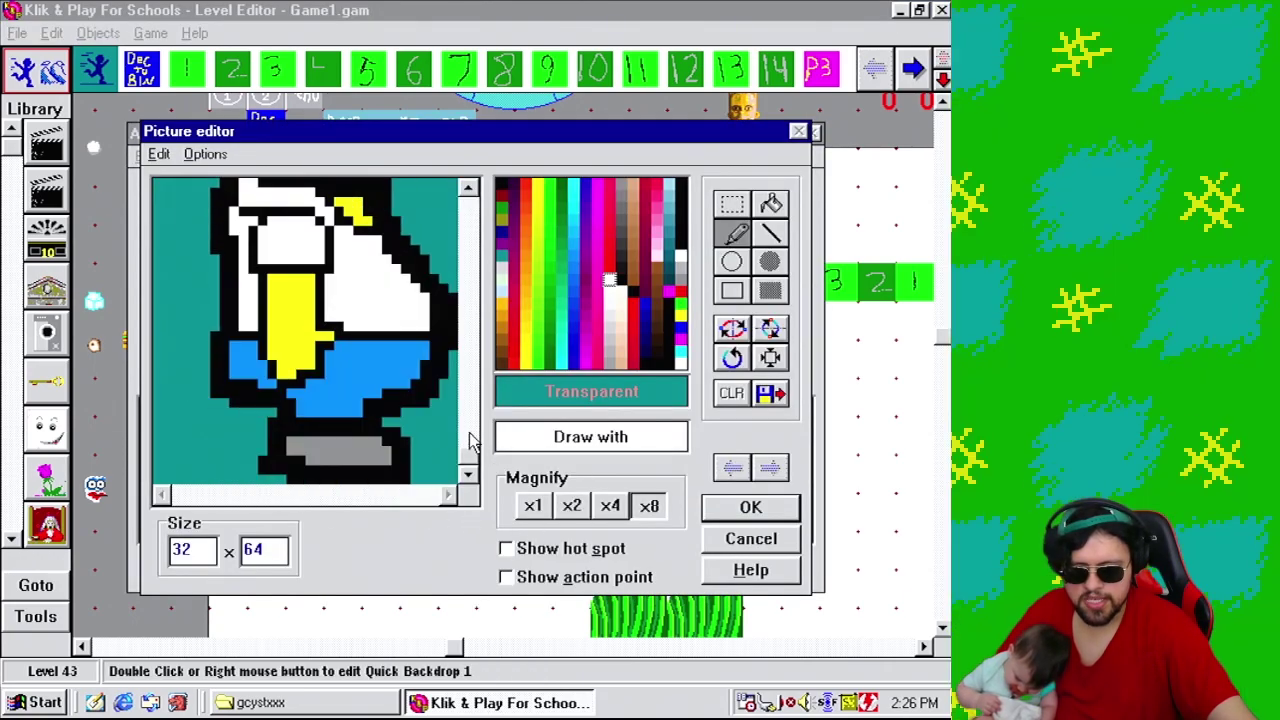
click(751, 507)
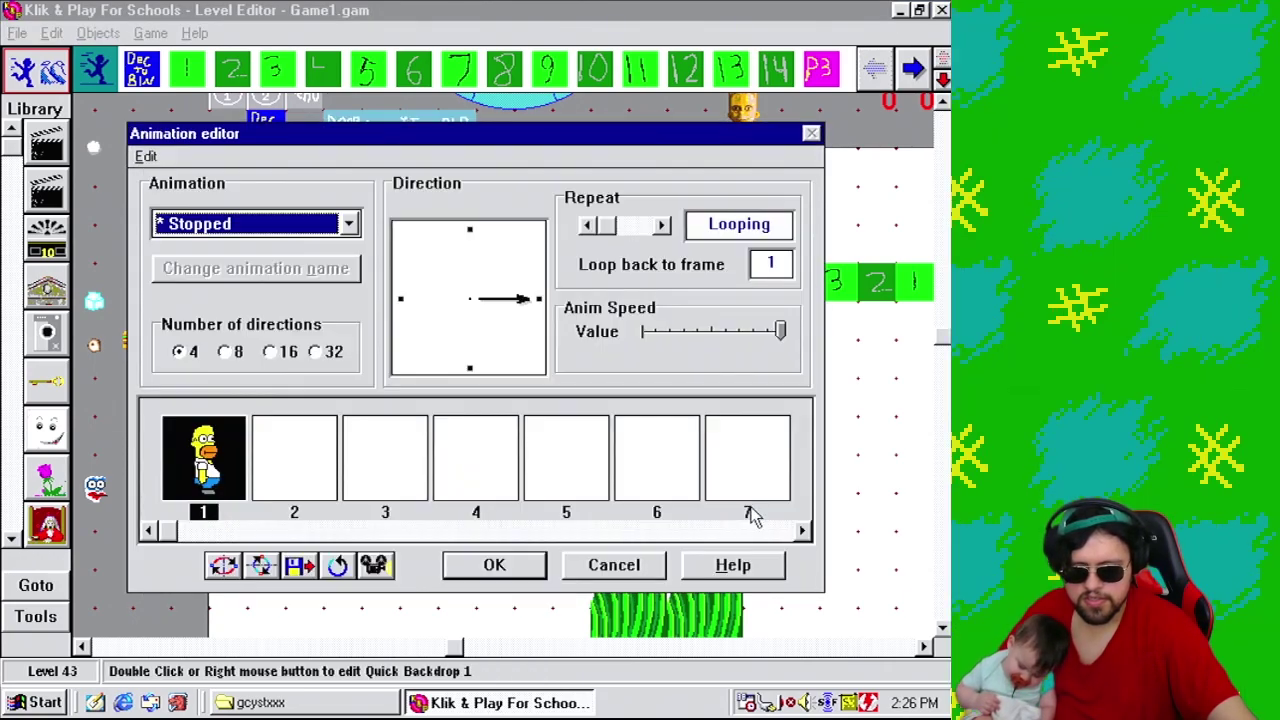
click(524, 568)
Draw a small filled blue rectangle just below the shirt hem in the Holding bomb object's right-facing frame 1.
right_click(507, 398)
right_click(355, 464)
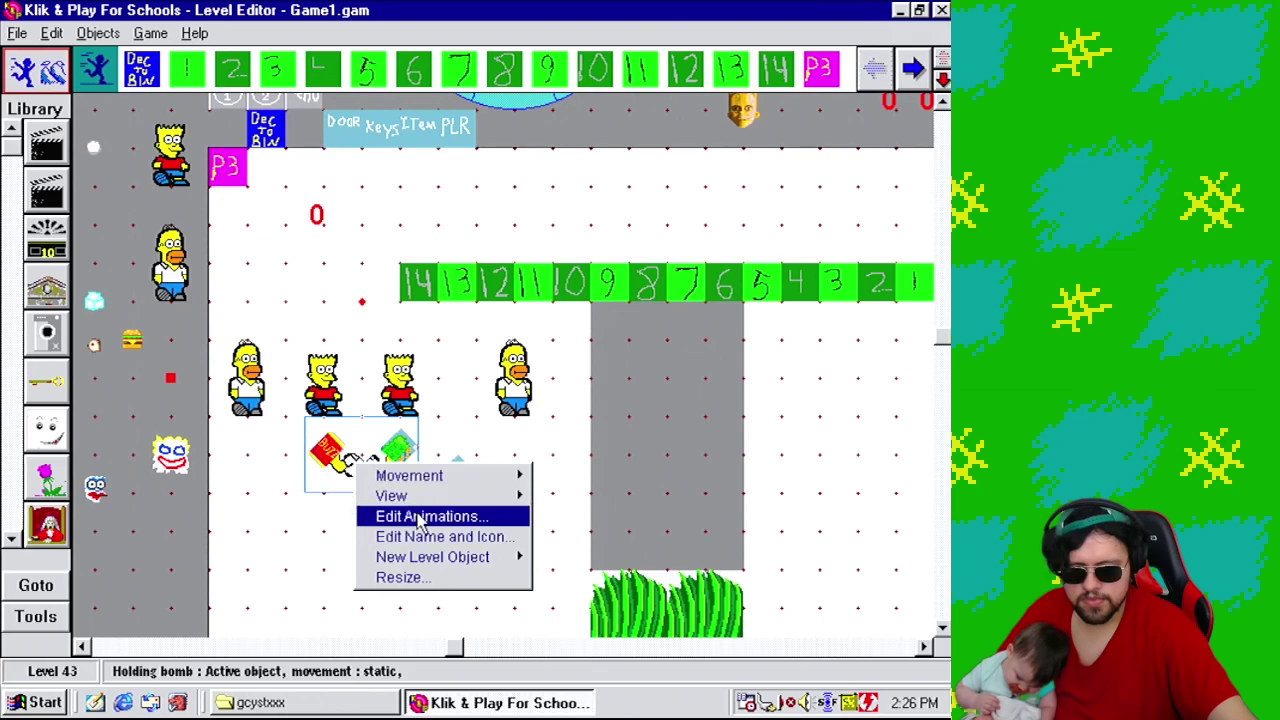
click(422, 516)
double_click(200, 457)
click(472, 450)
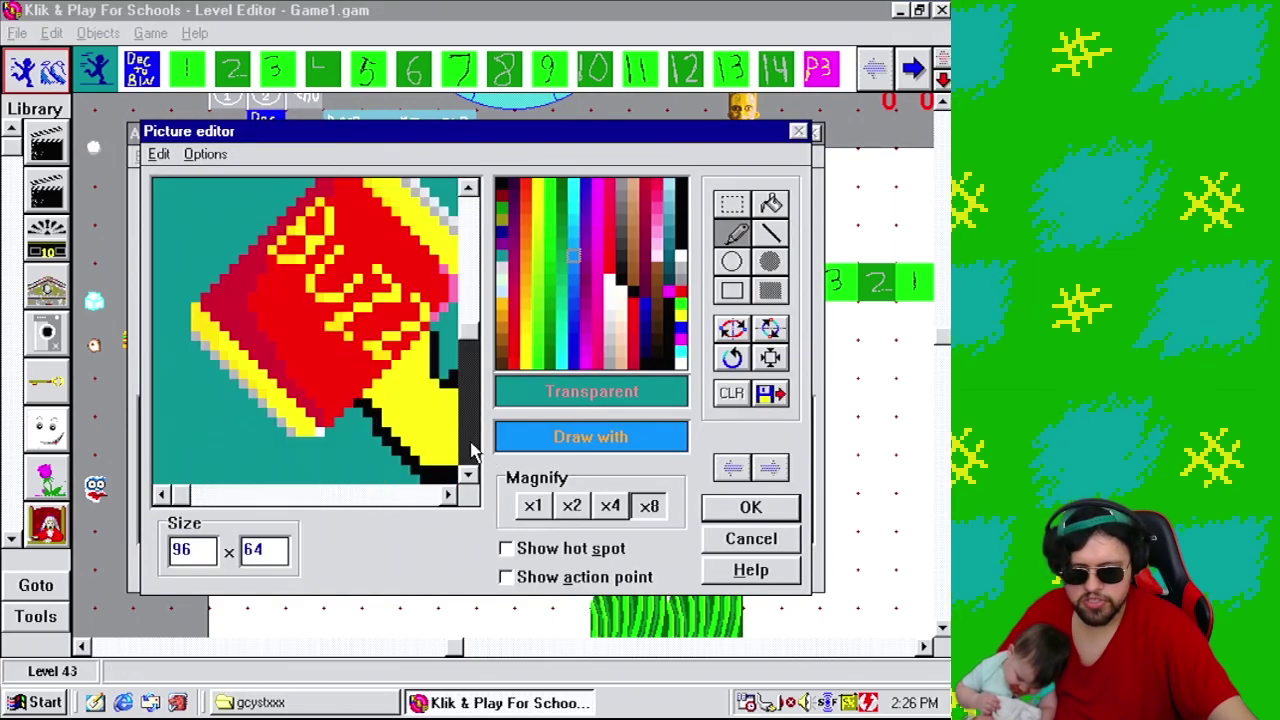
click(472, 450)
drag(180, 497, 274, 497)
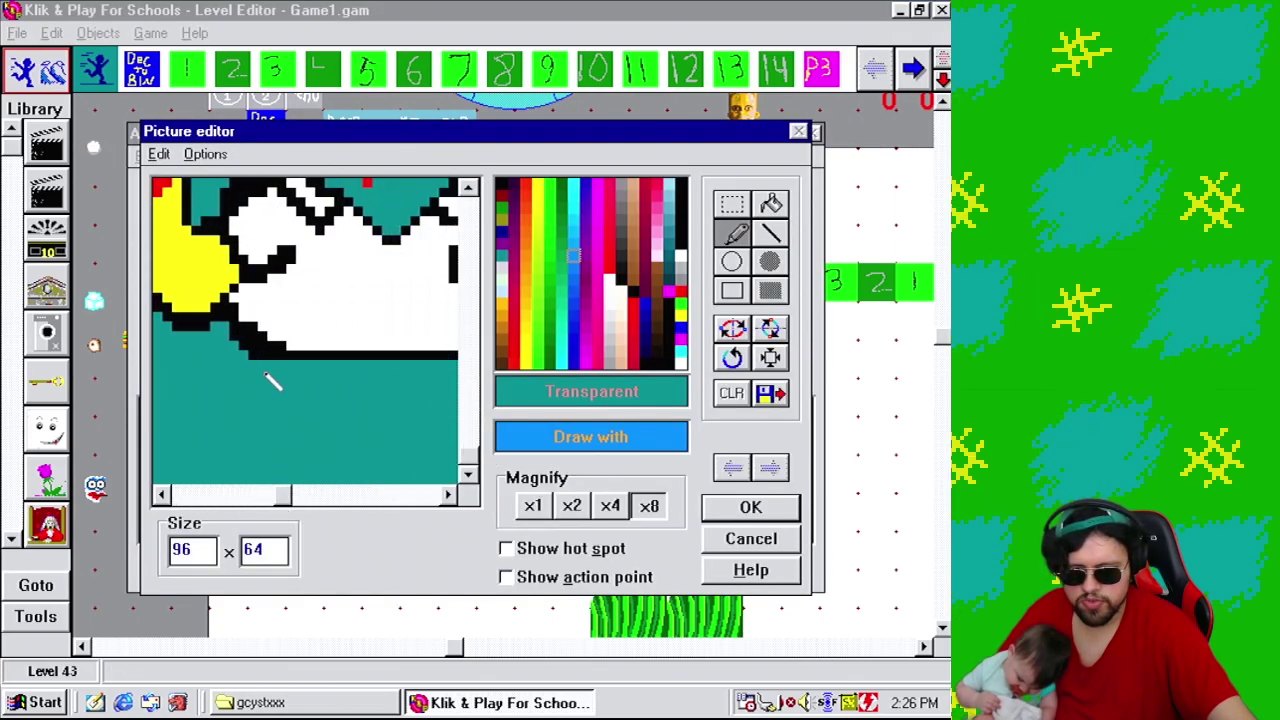
click(770, 290)
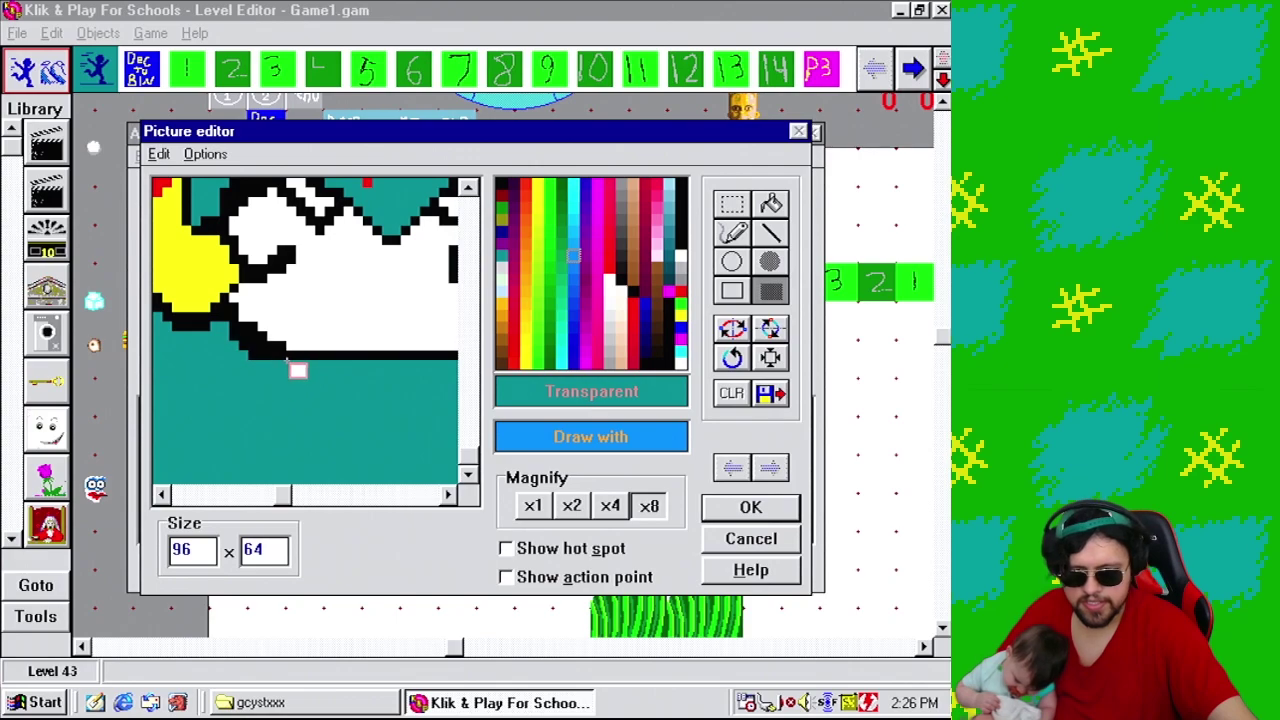
drag(270, 364, 364, 400)
Trim the lower-left corner of the blue patch with the transparent colour, and save the picture and animation.
right_click(370, 440)
click(733, 232)
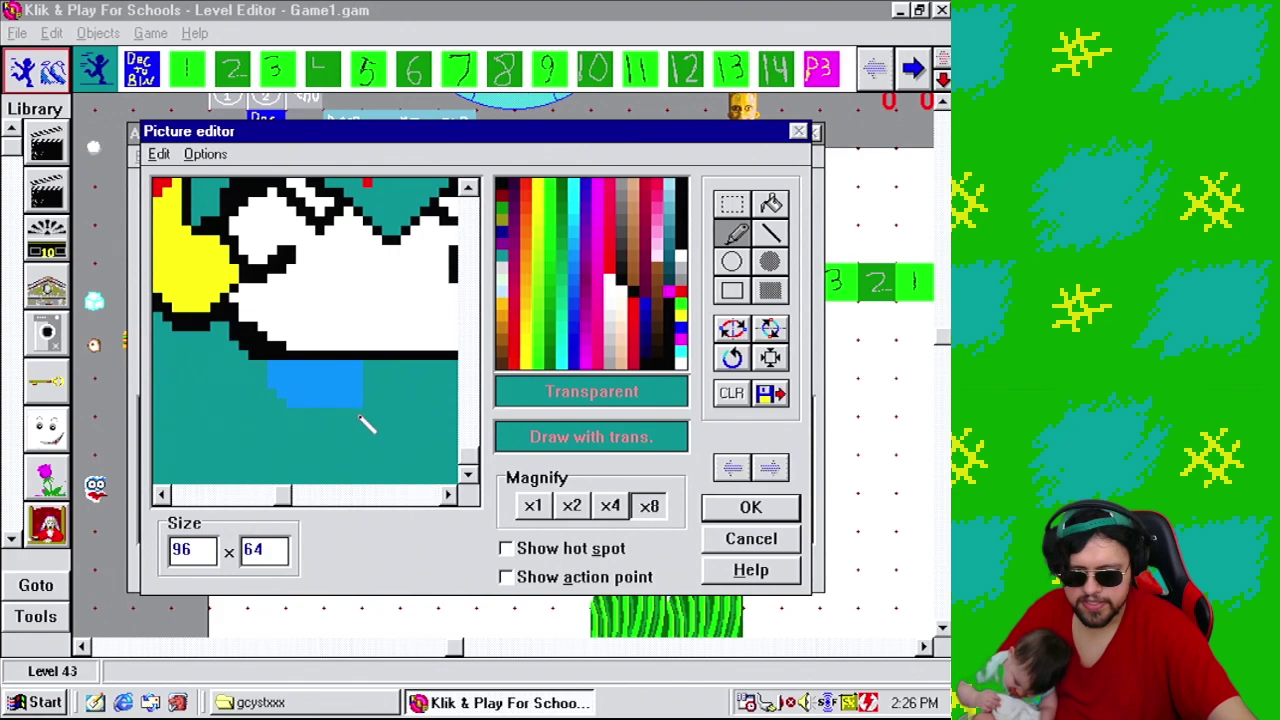
click(752, 507)
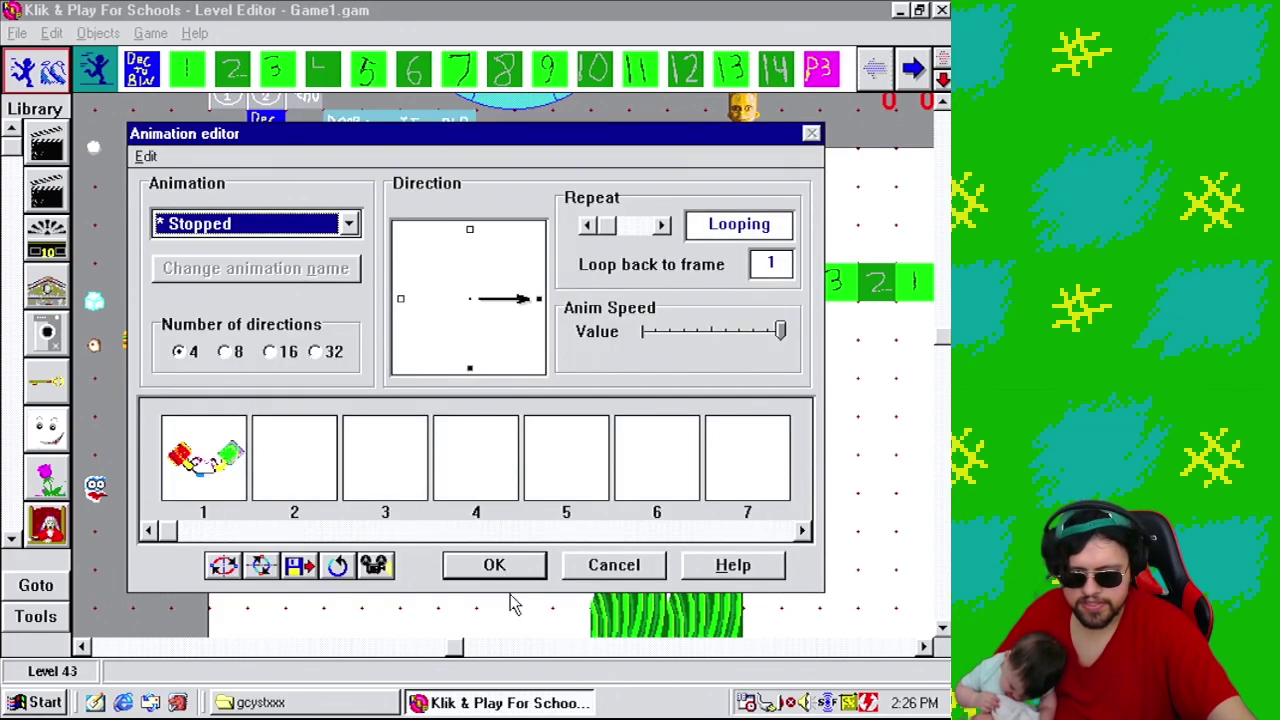
click(494, 565)
Play the level as finished, walk Homer facing right to check the blue patch, and close the test window.
click(151, 33)
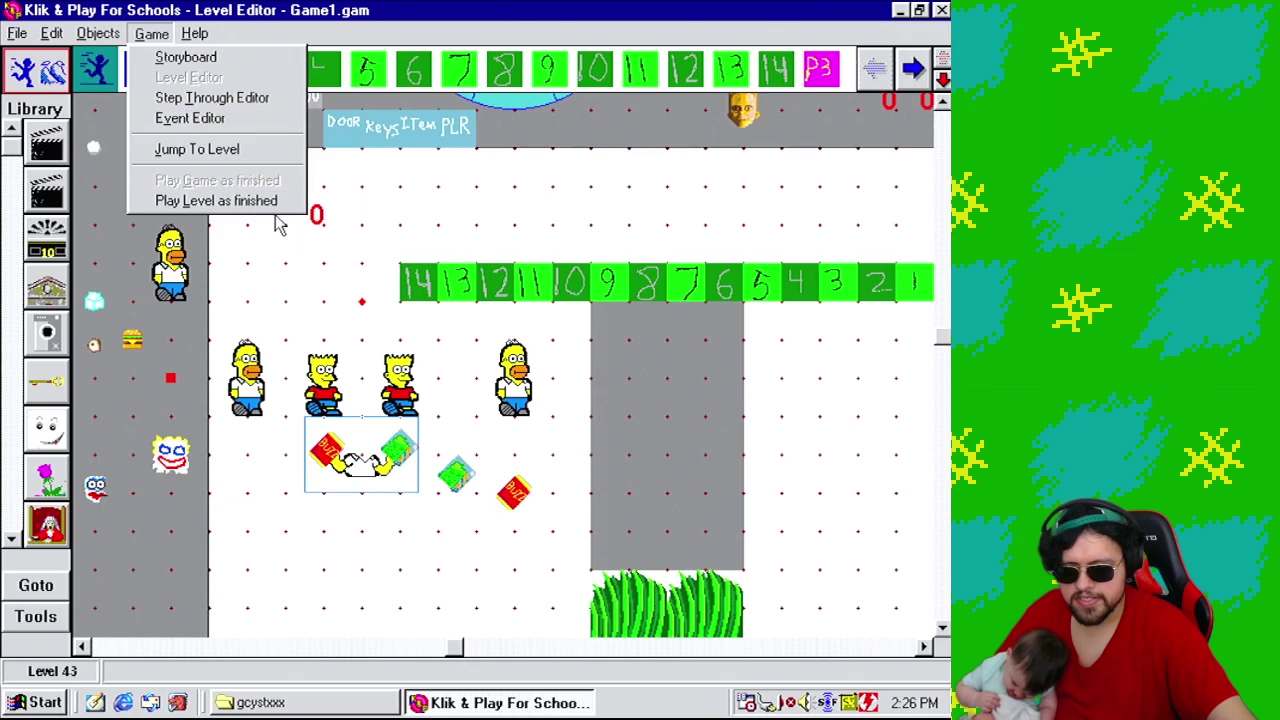
click(271, 203)
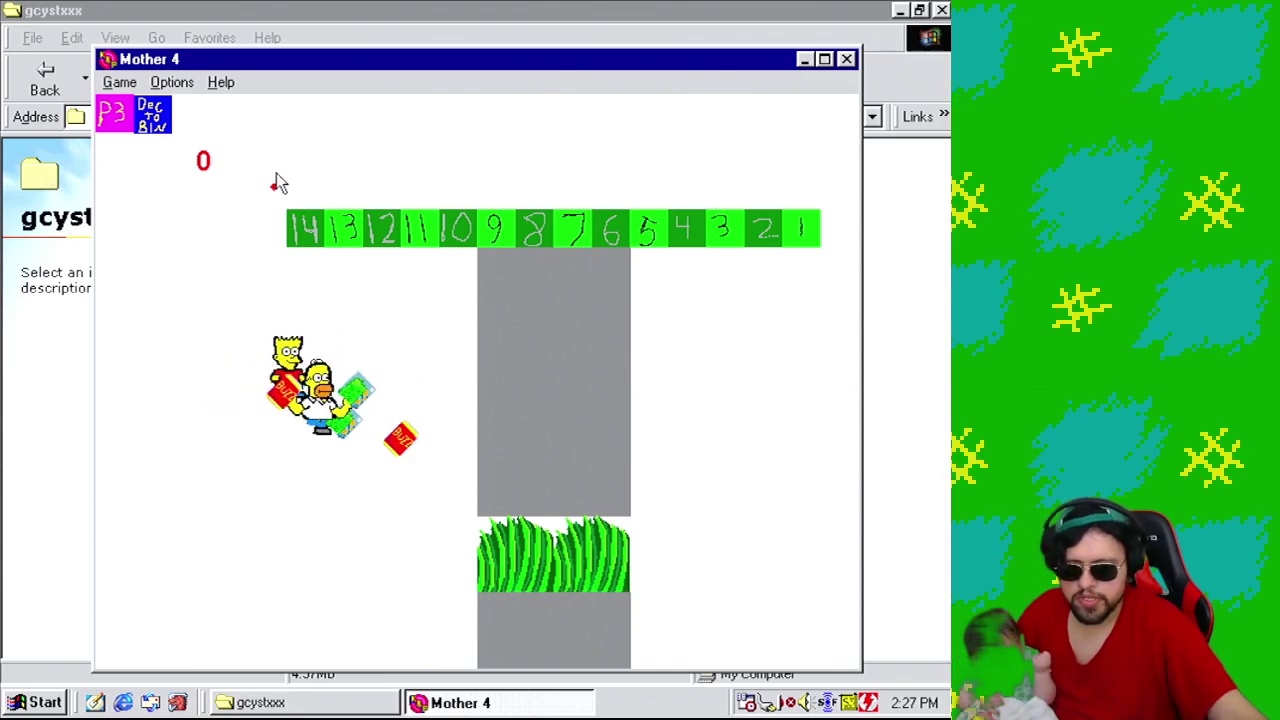
click(845, 60)
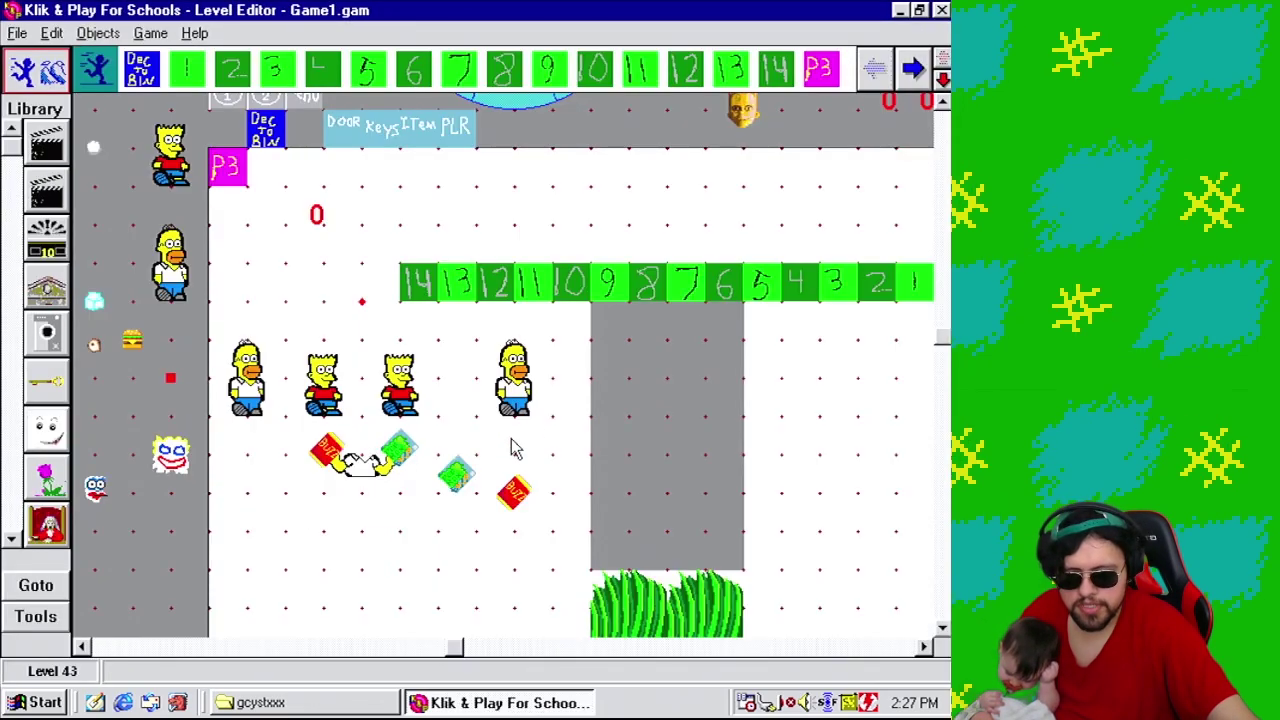
Extend the blue trouser patch further right in the Holding bomb object's right-facing frame, using its own blue.
right_click(380, 472)
click(420, 523)
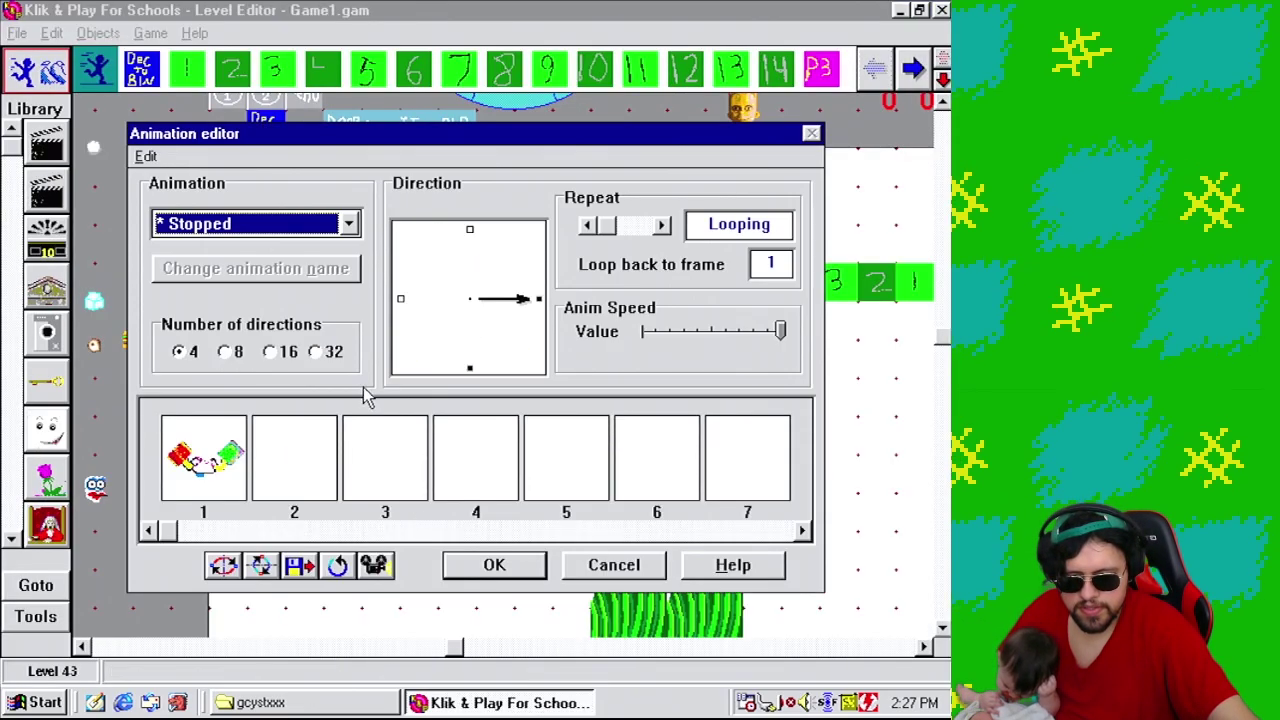
double_click(178, 468)
scroll(493, 450, down, 3)
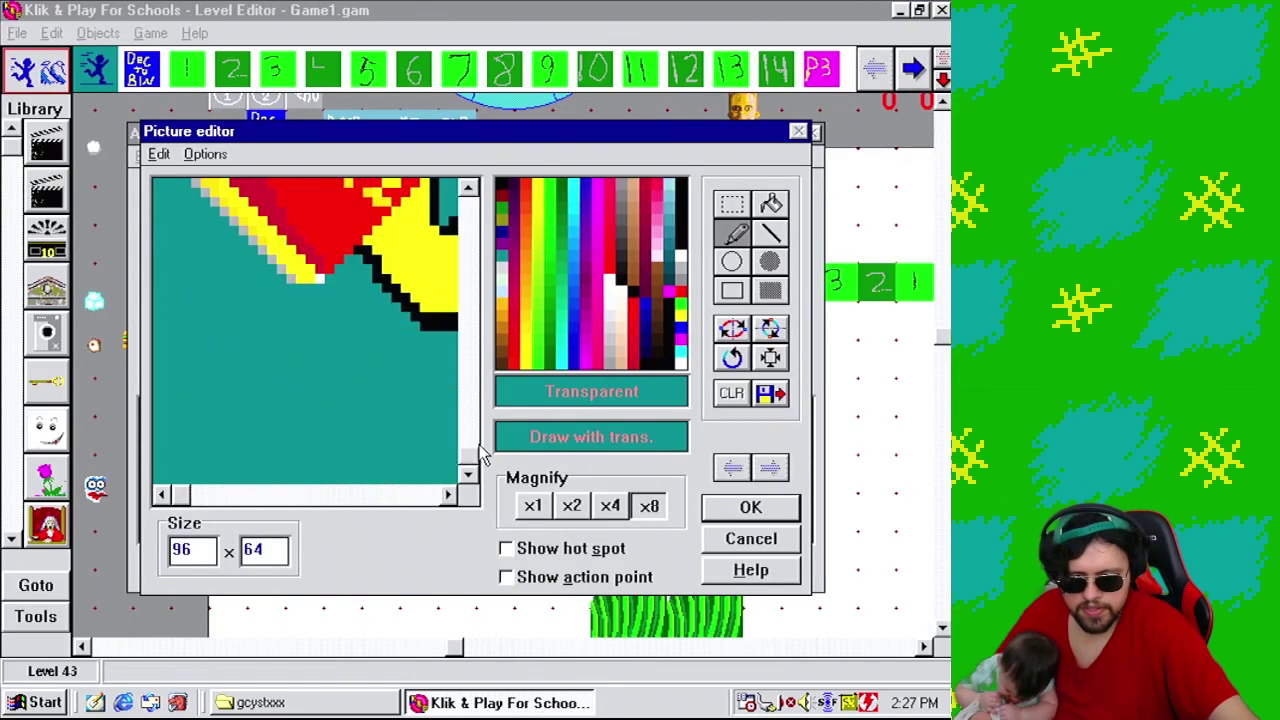
click(420, 496)
click(414, 496)
right_click(296, 377)
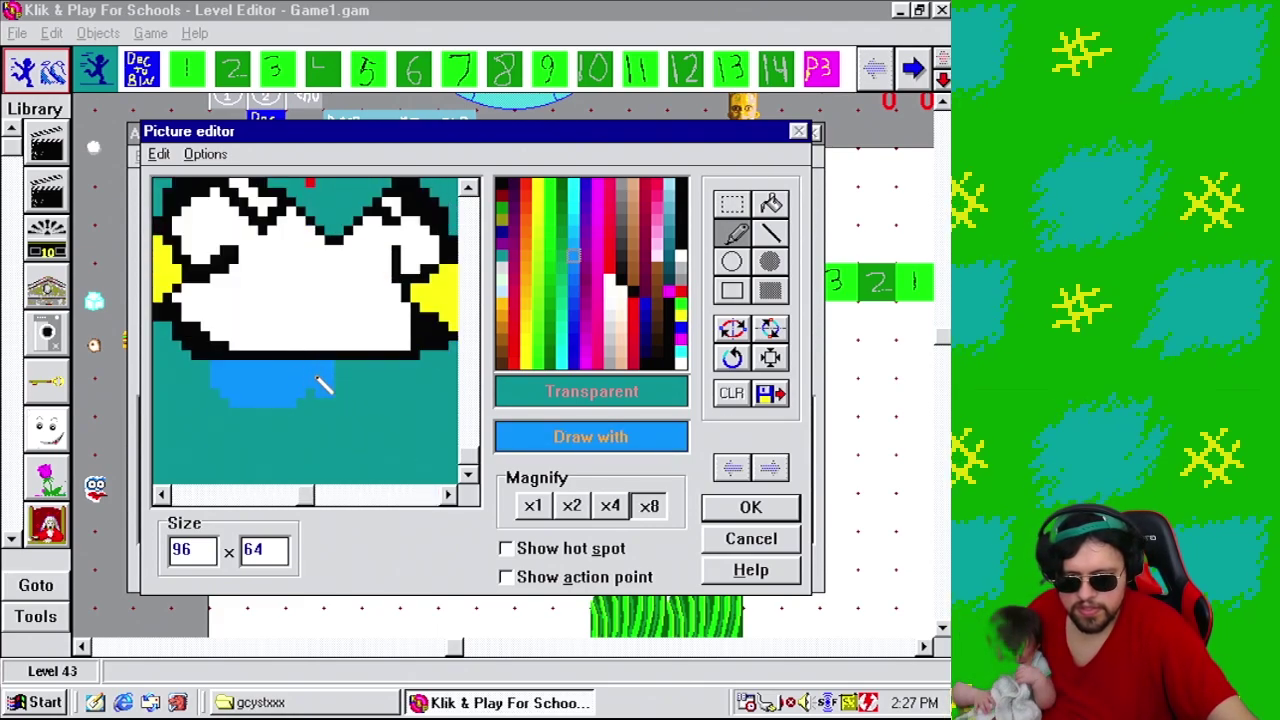
Erase the left edge of the blue patch with the transparent colour, and save the picture and animation.
right_click(226, 438)
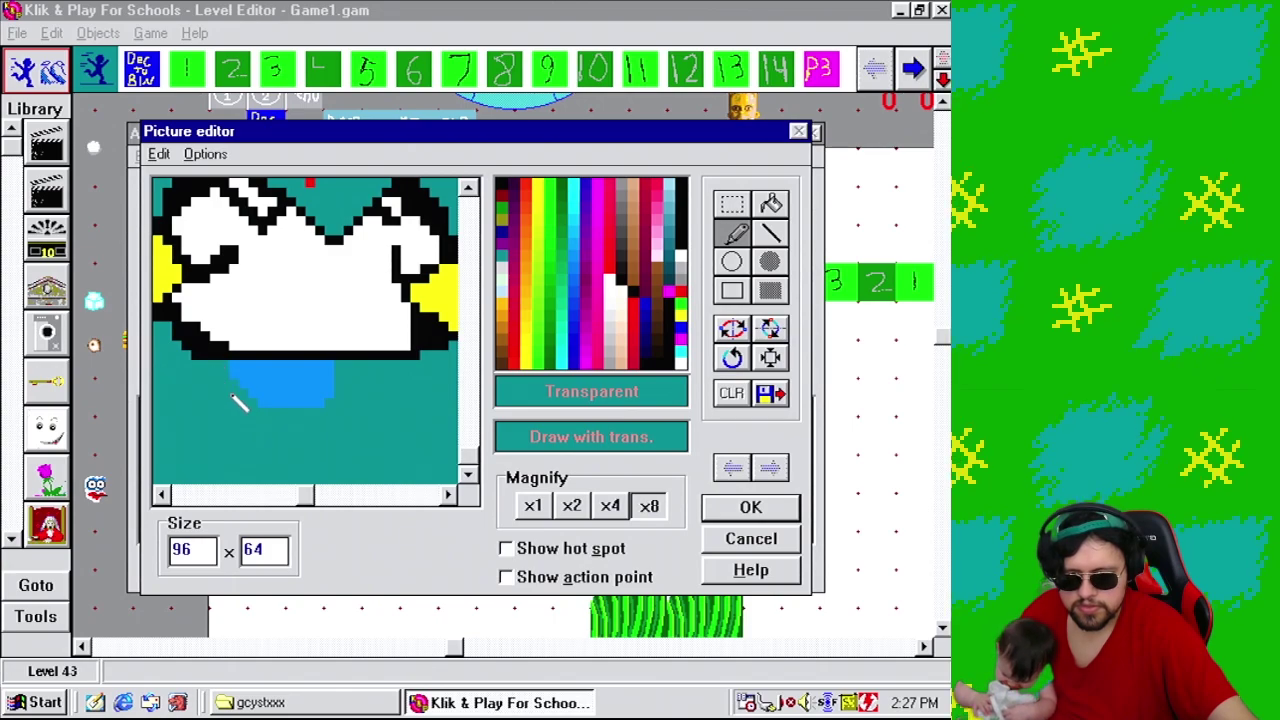
click(785, 505)
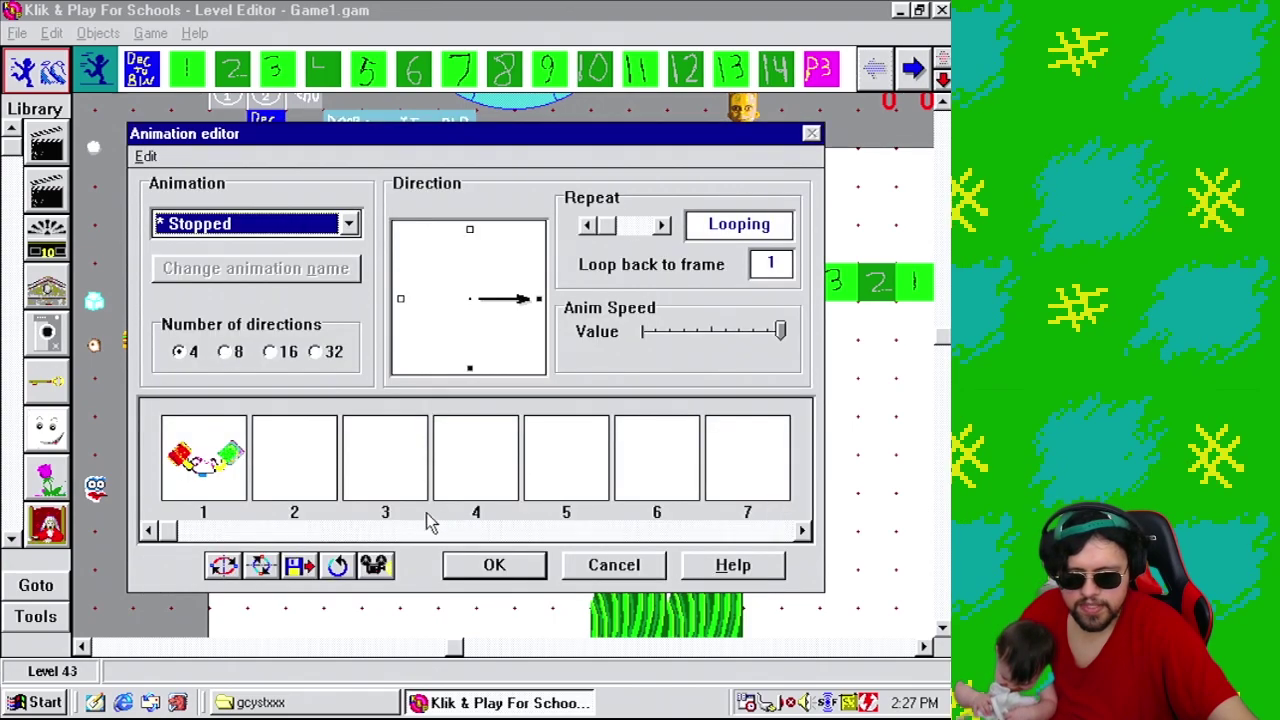
click(478, 574)
Play the level again, walk Homer around to check the reshaped trouser patch, and close the test window.
click(150, 33)
click(238, 202)
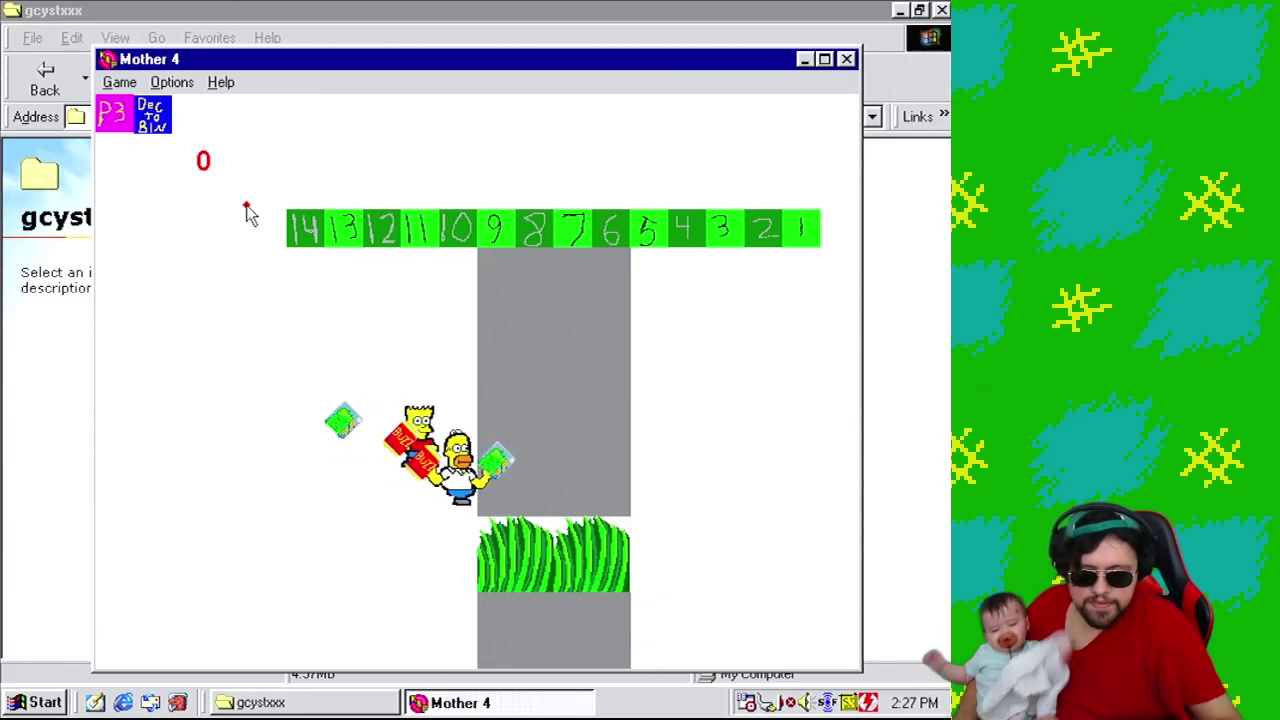
click(846, 59)
Copy the Holding bomb object's right-facing frame to the left-facing direction, mirror it horizontally, and save the animation.
right_click(380, 478)
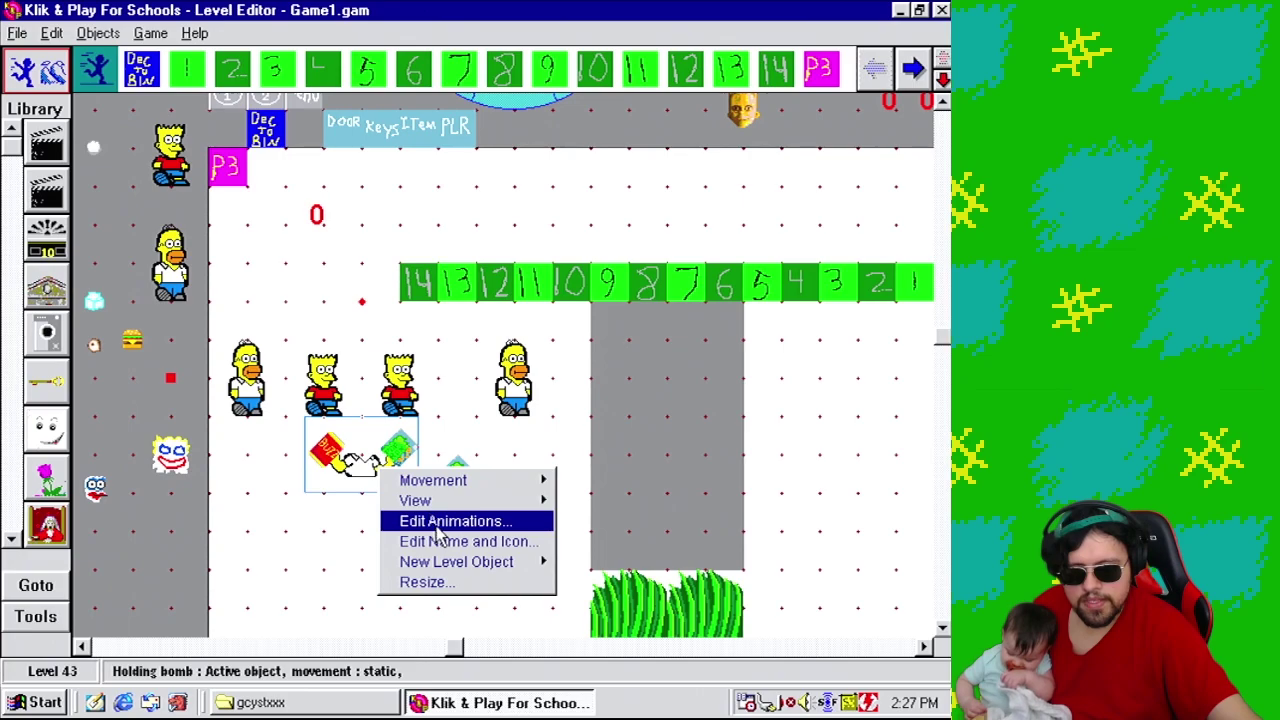
click(420, 520)
click(230, 470)
click(147, 159)
click(177, 197)
click(401, 298)
click(146, 156)
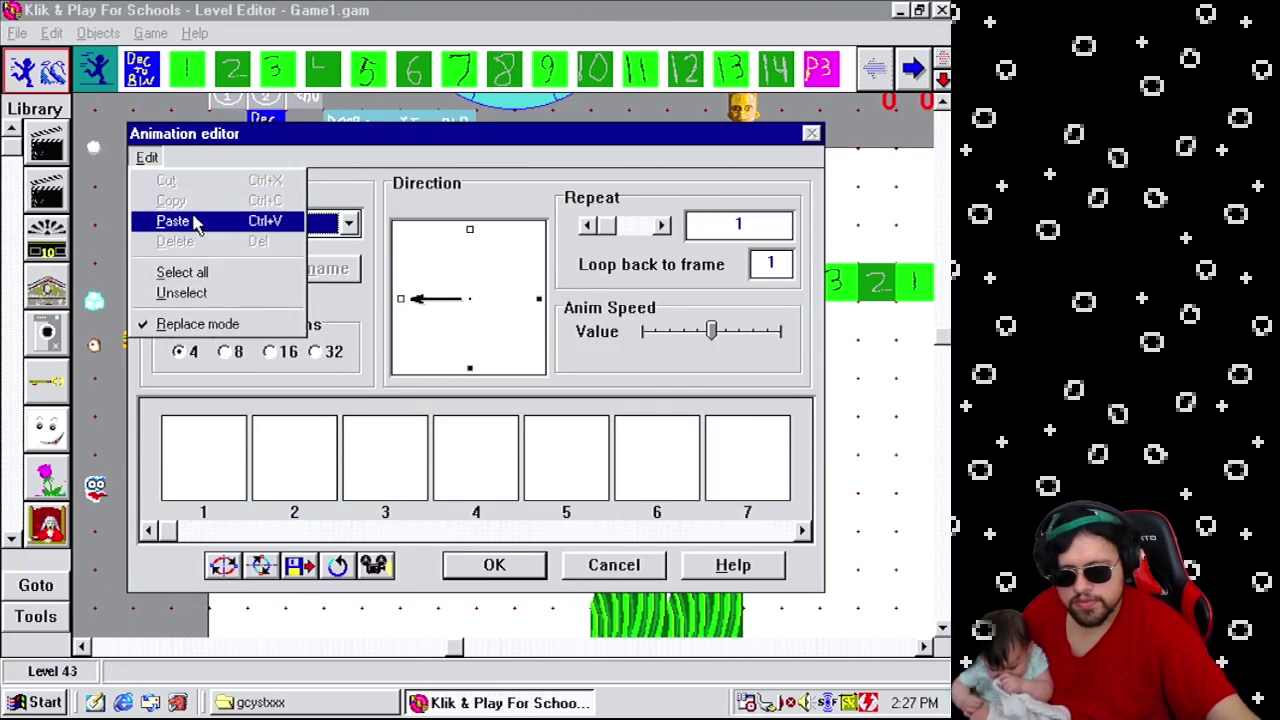
click(170, 218)
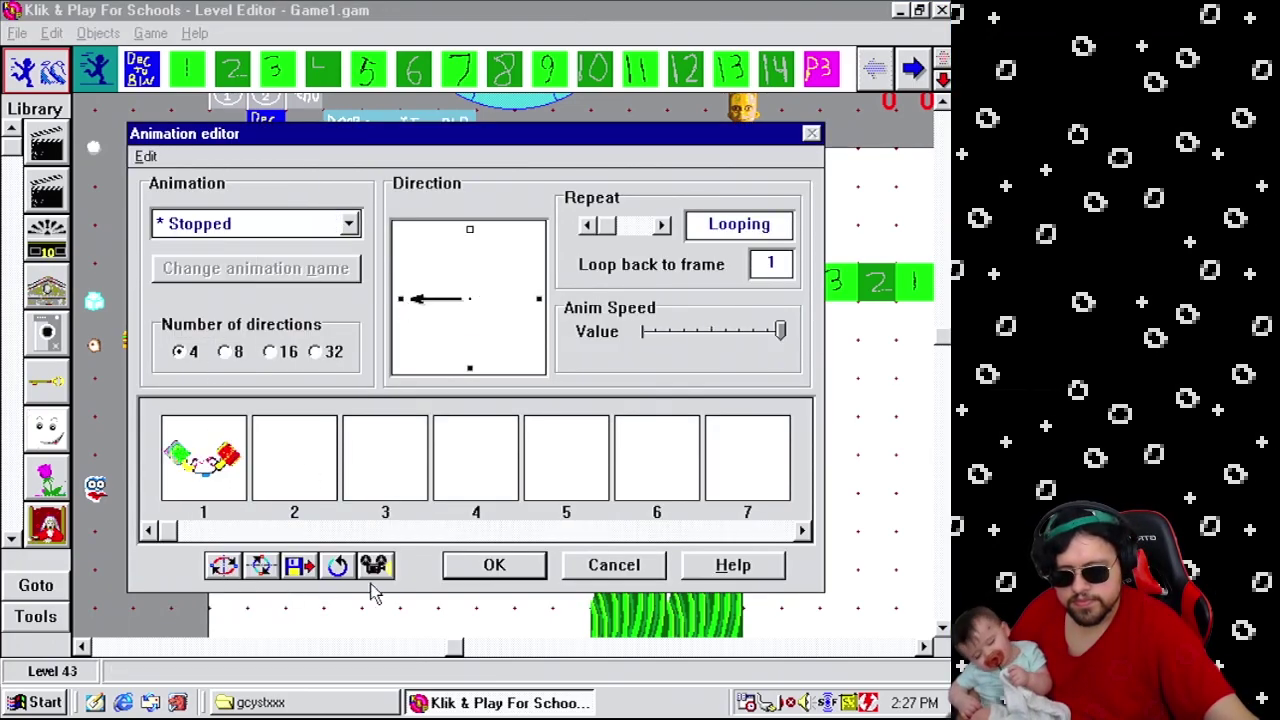
click(494, 565)
Save the game as Game1.gam with the description Mother 4.
right_click(380, 469)
mouse_move(500, 566)
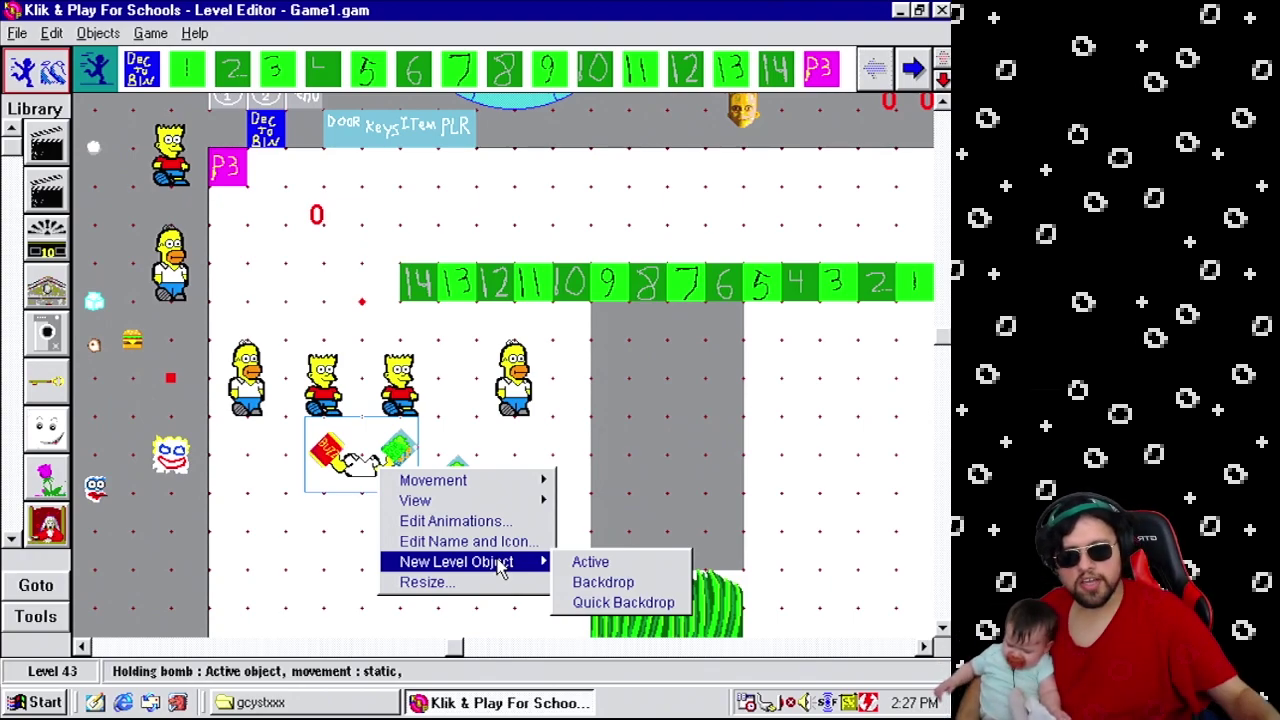
click(18, 34)
click(61, 108)
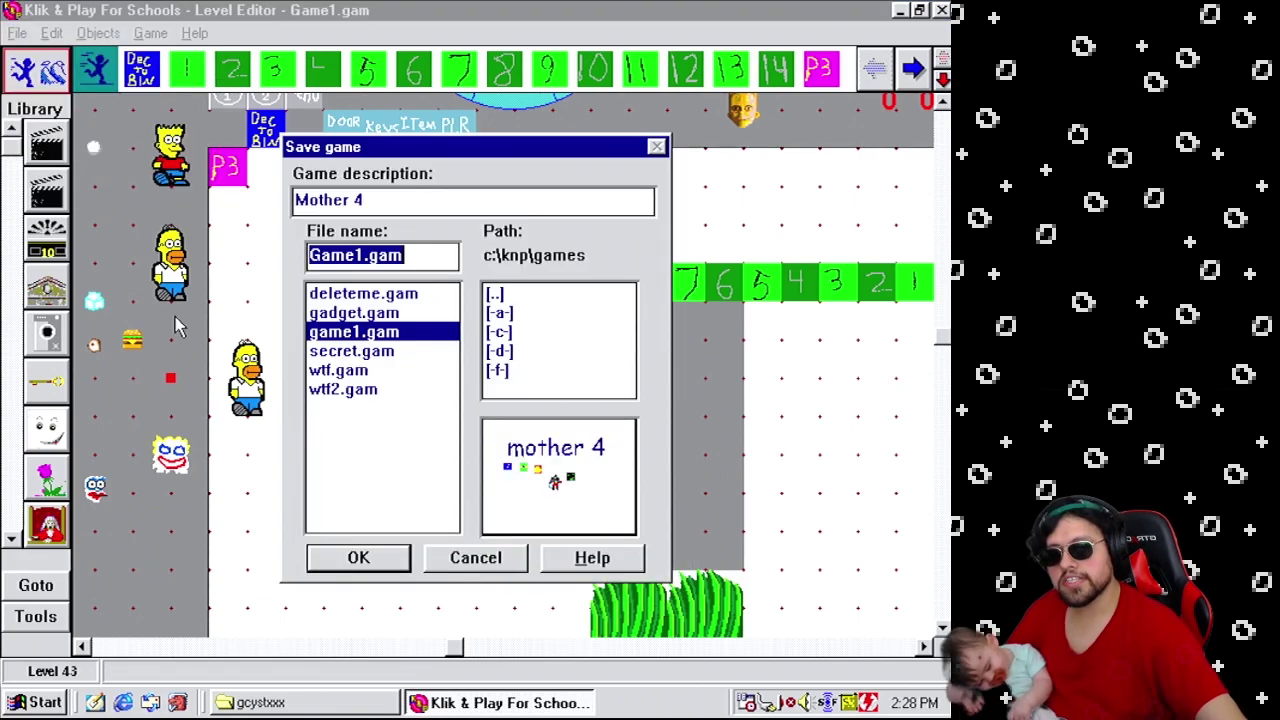
click(390, 562)
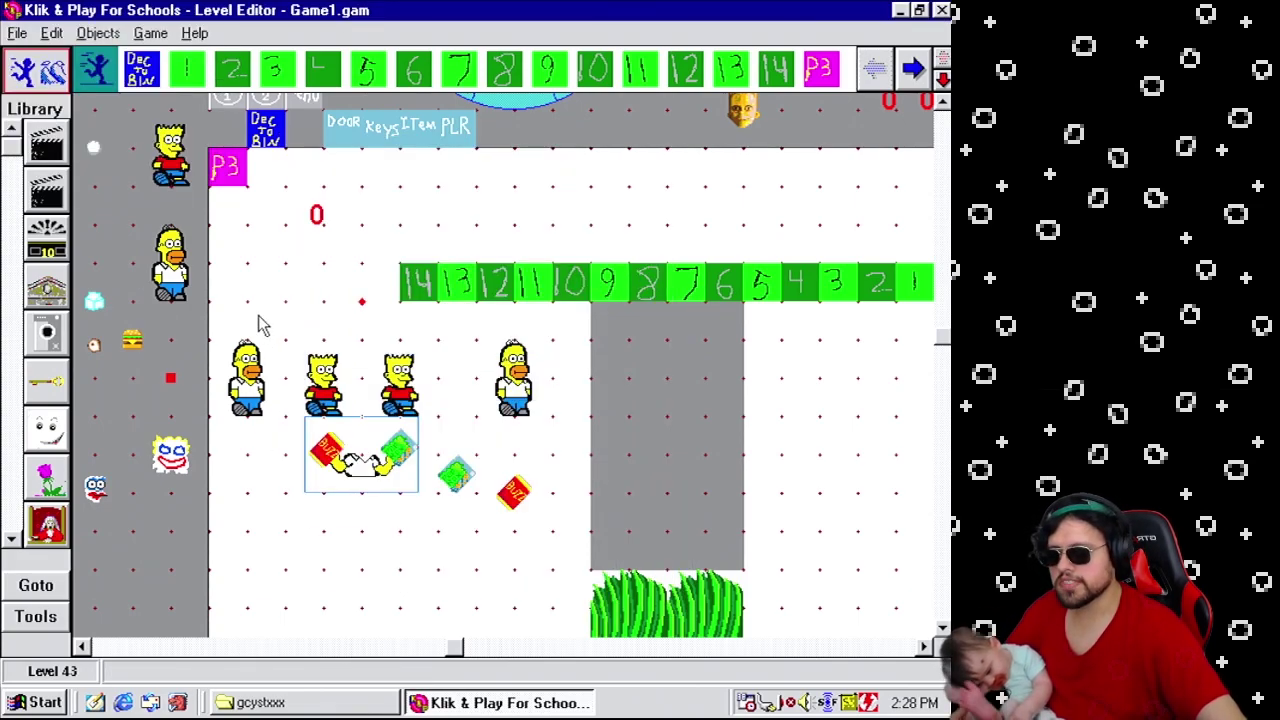
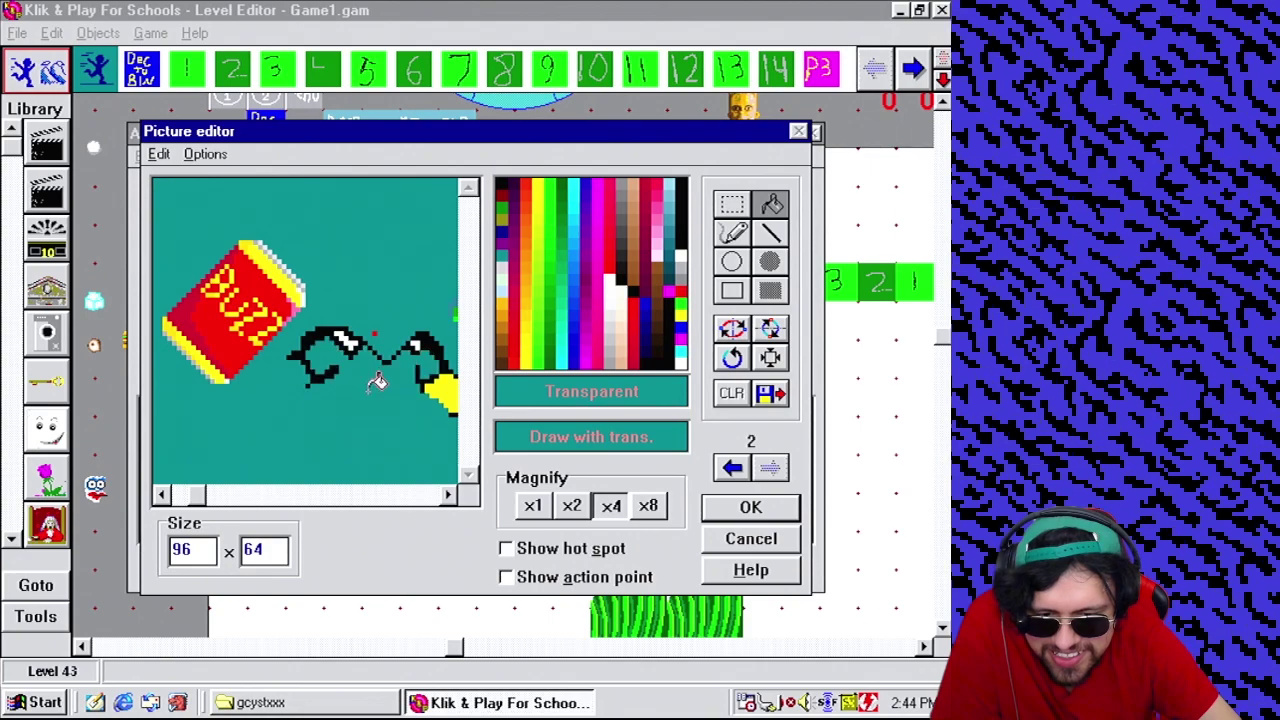
Erase Homer's torso and arms from the second left-facing frame with the transparent colour, leaving only the BUZZ can and green item, and save the picture.
click(317, 376)
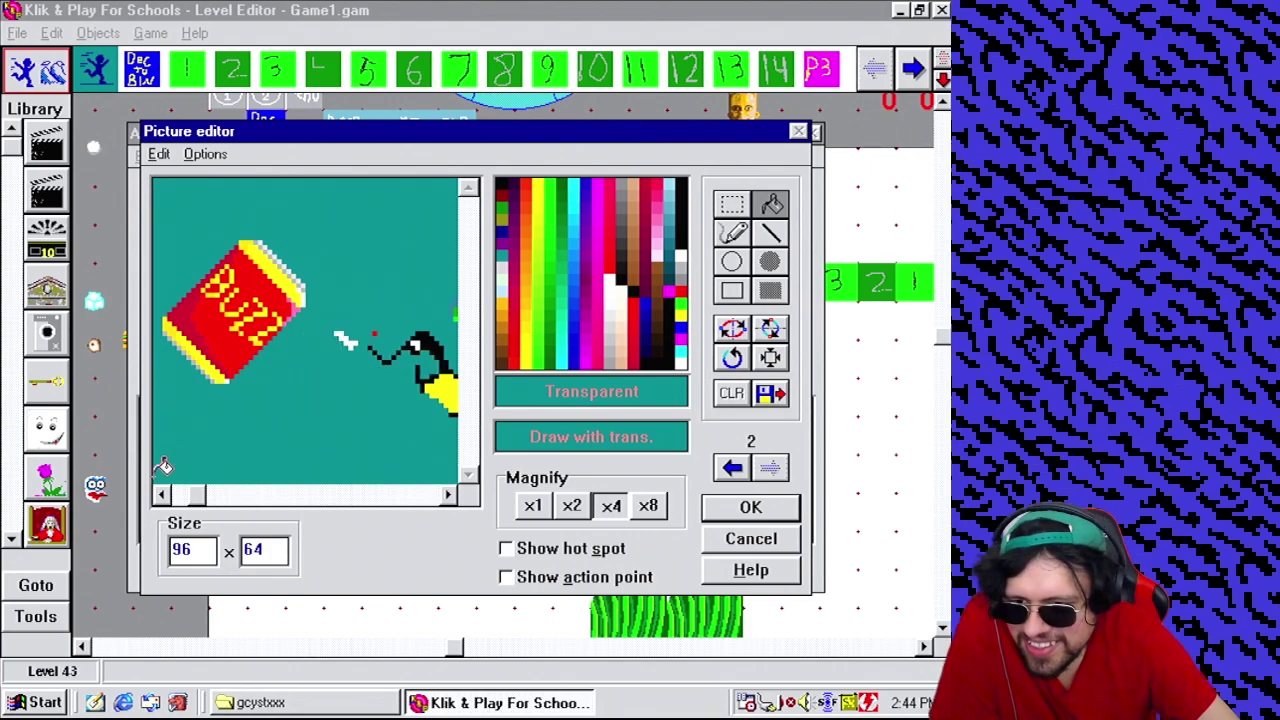
drag(195, 496, 366, 500)
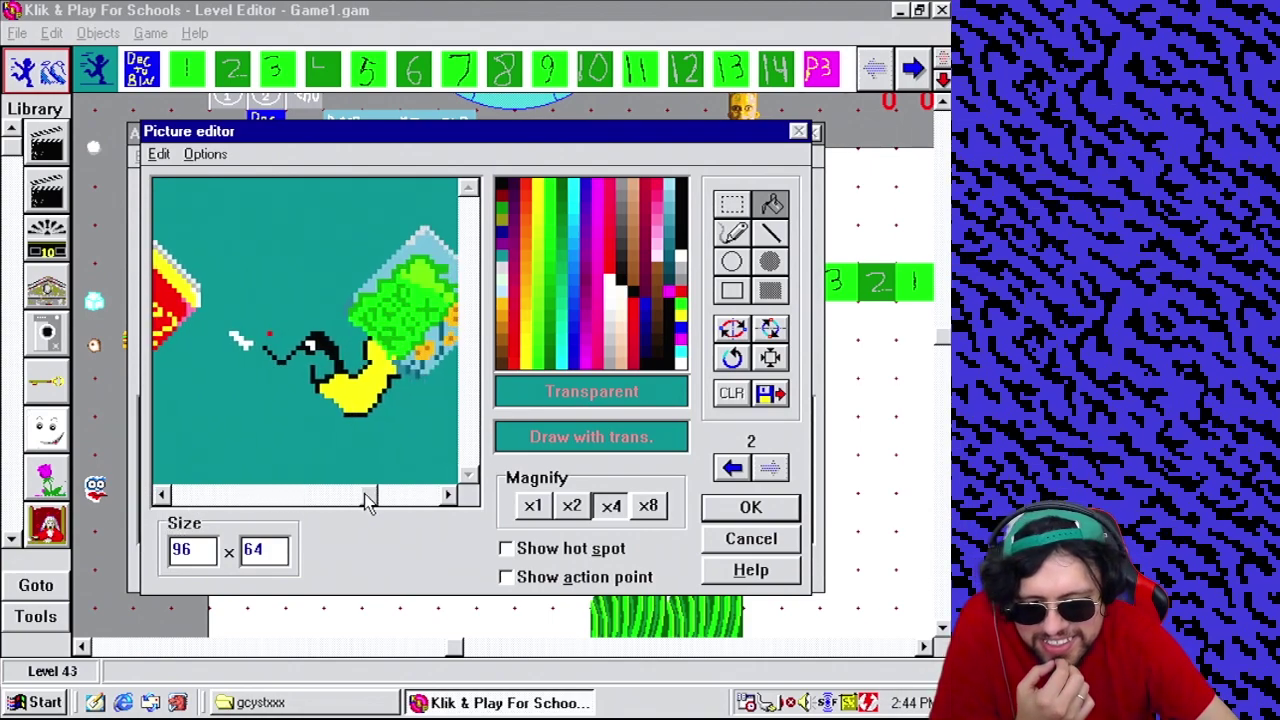
click(390, 348)
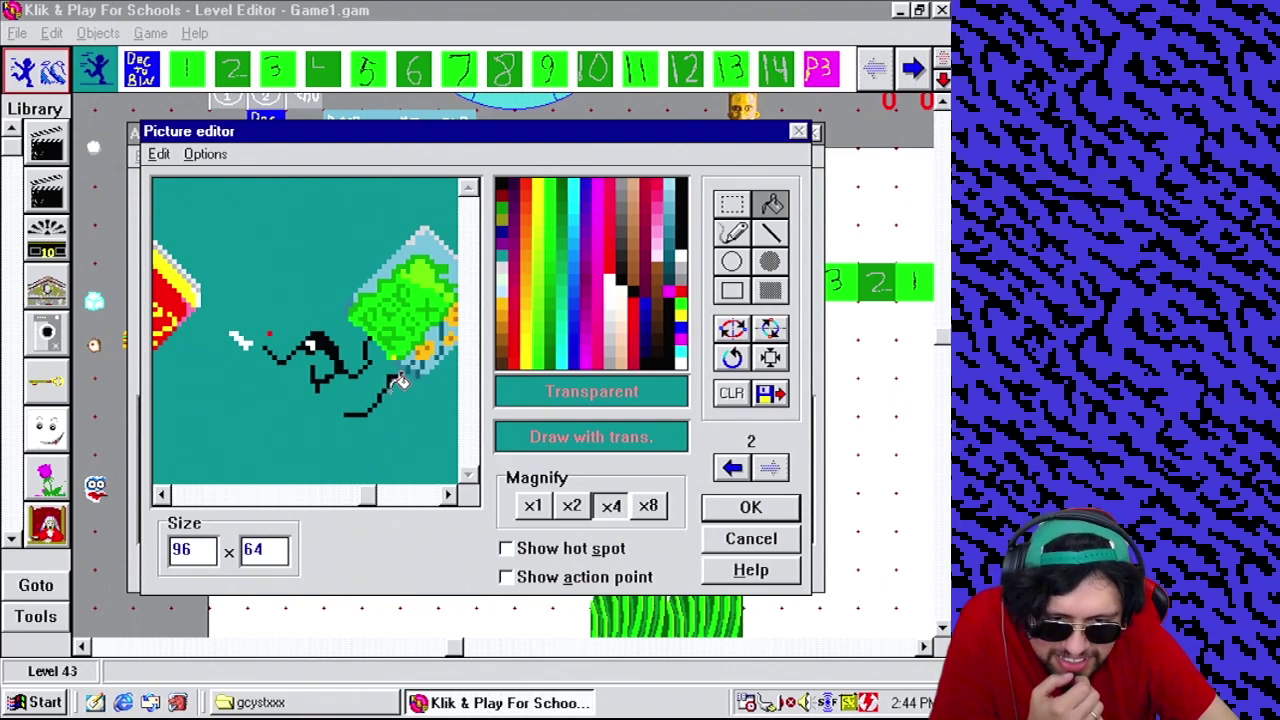
click(398, 374)
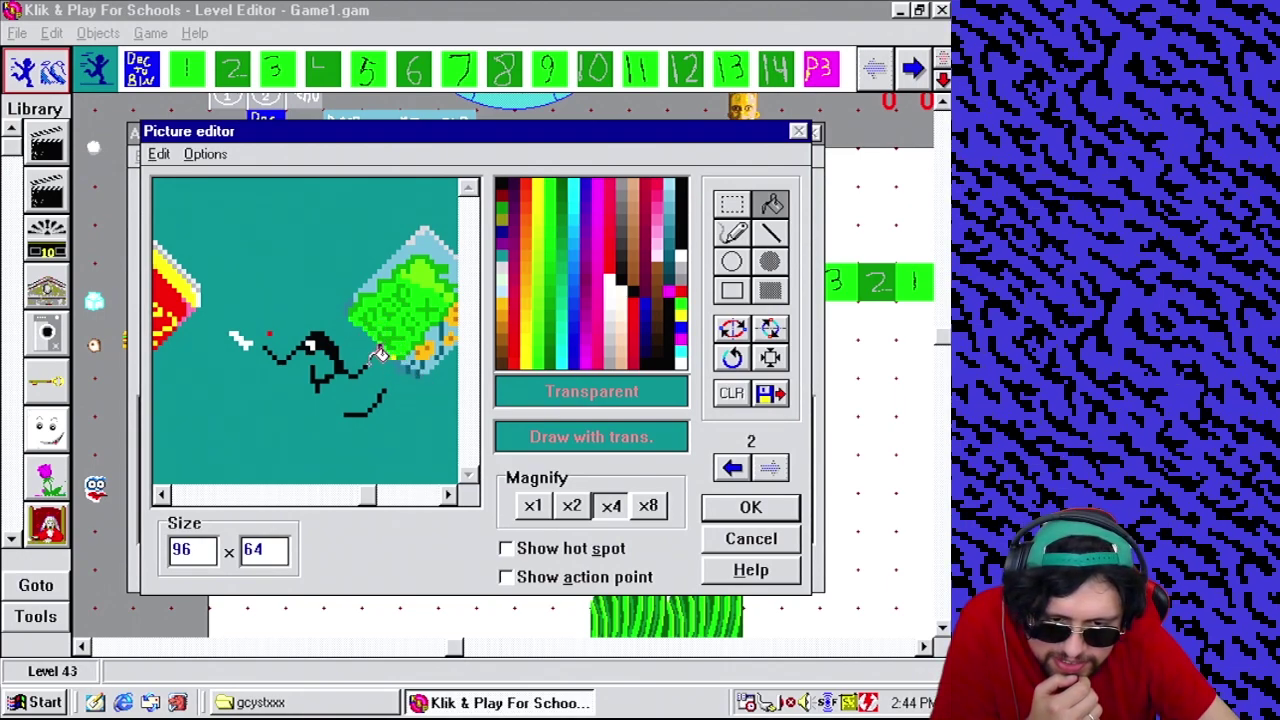
click(768, 260)
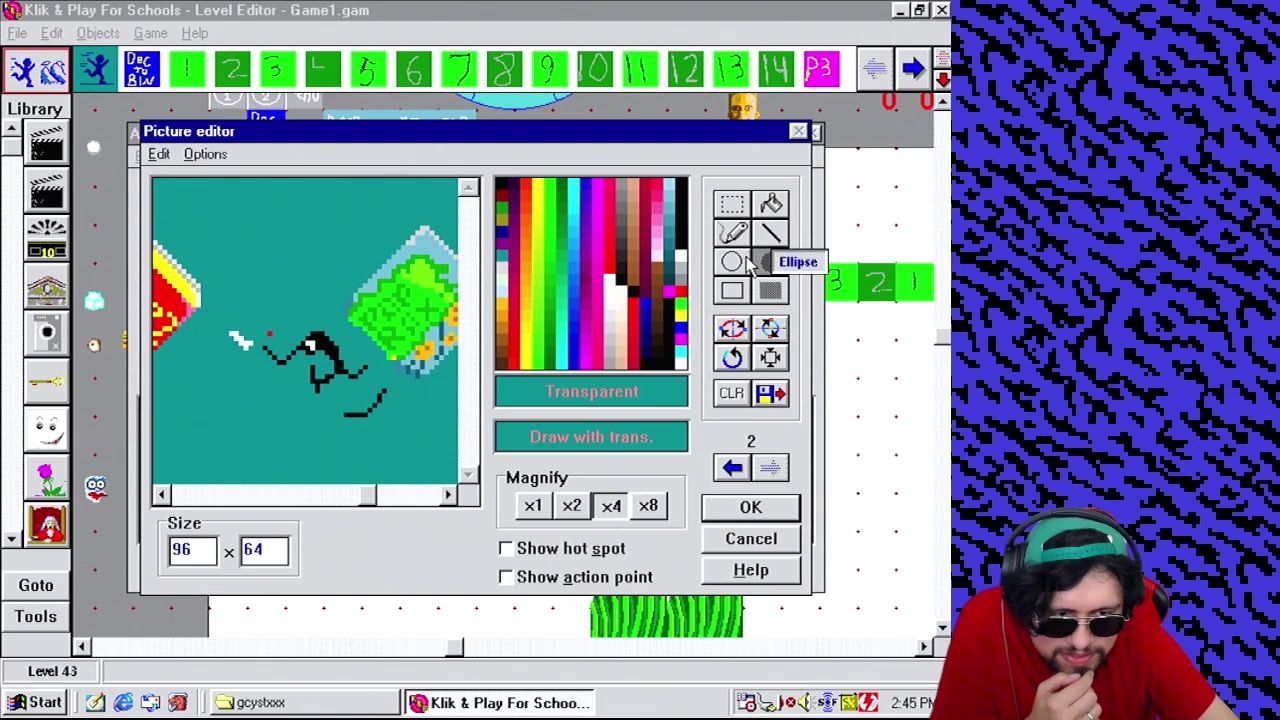
click(770, 290)
drag(262, 357, 316, 366)
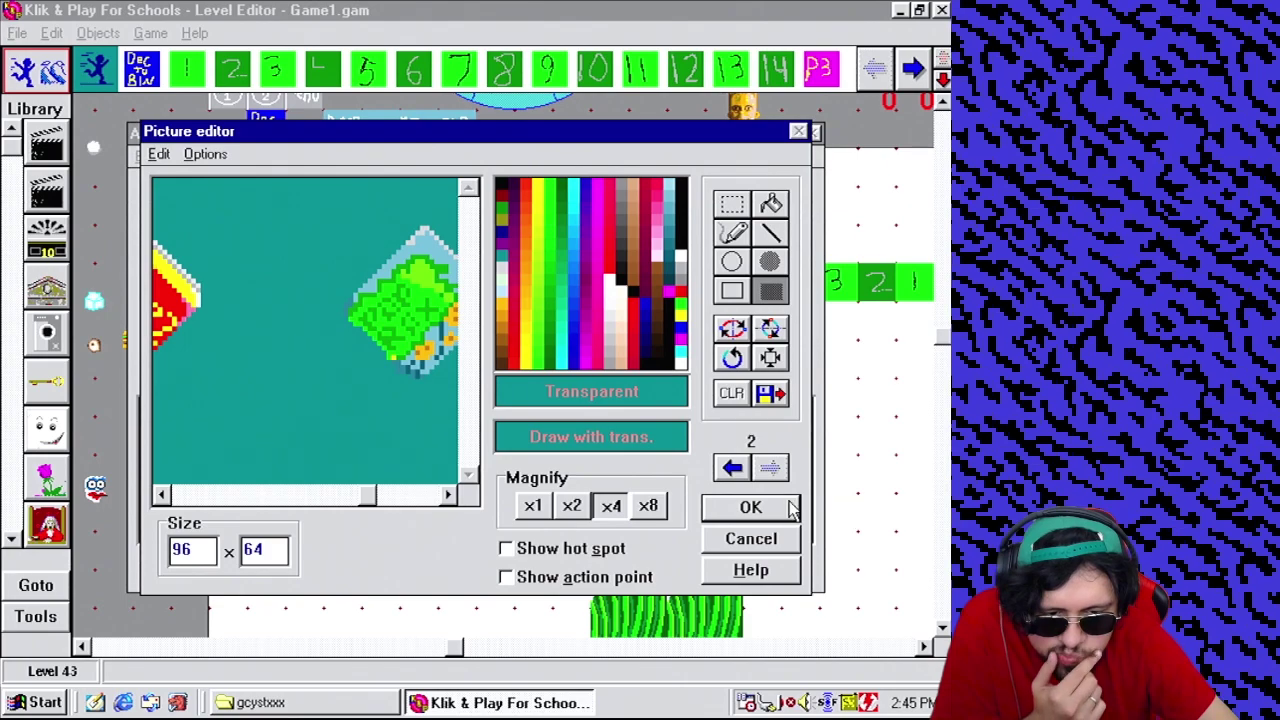
click(752, 509)
Duplicate the left-facing direction's first frame and insert the copy ahead of the frame containing only the two items.
double_click(224, 478)
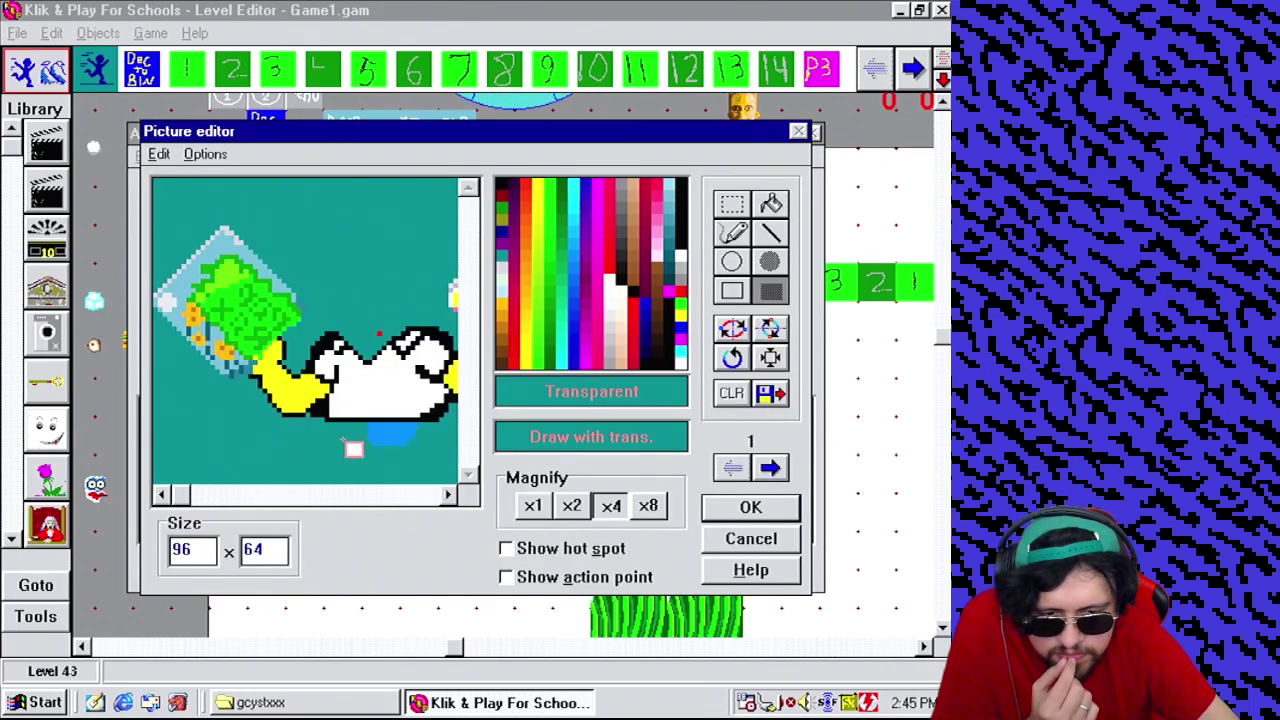
click(732, 232)
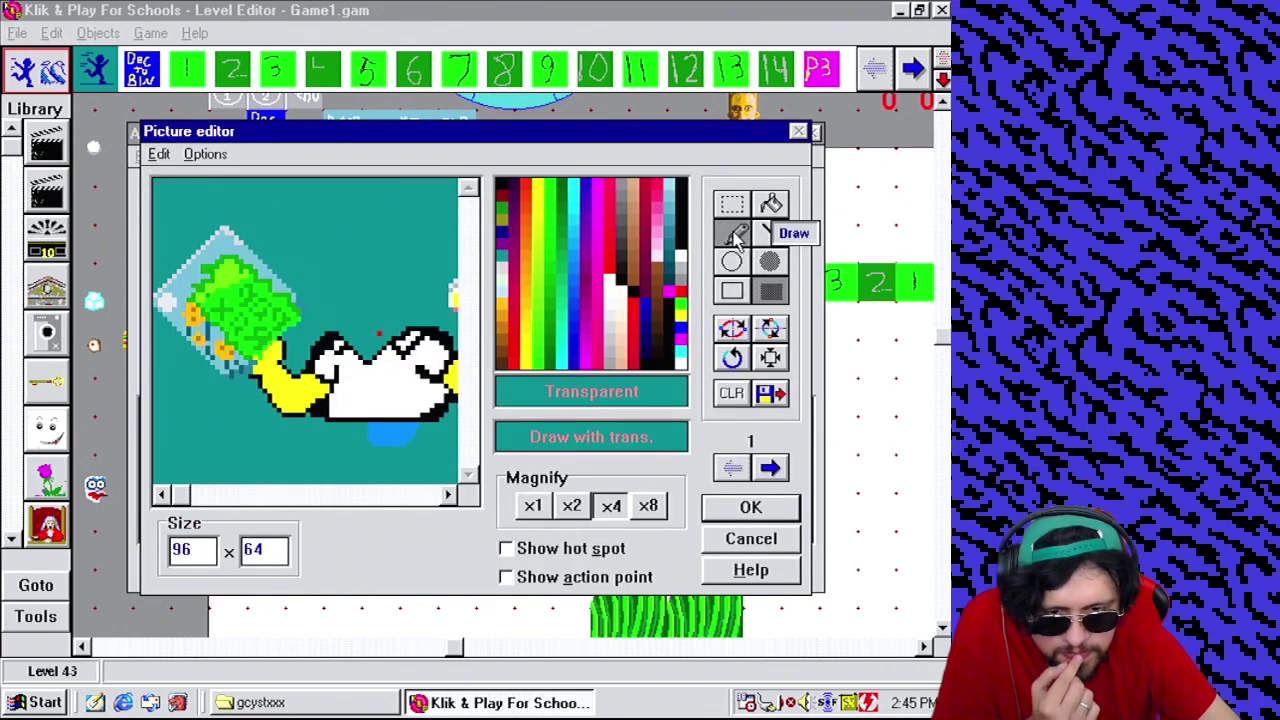
click(708, 512)
click(312, 482)
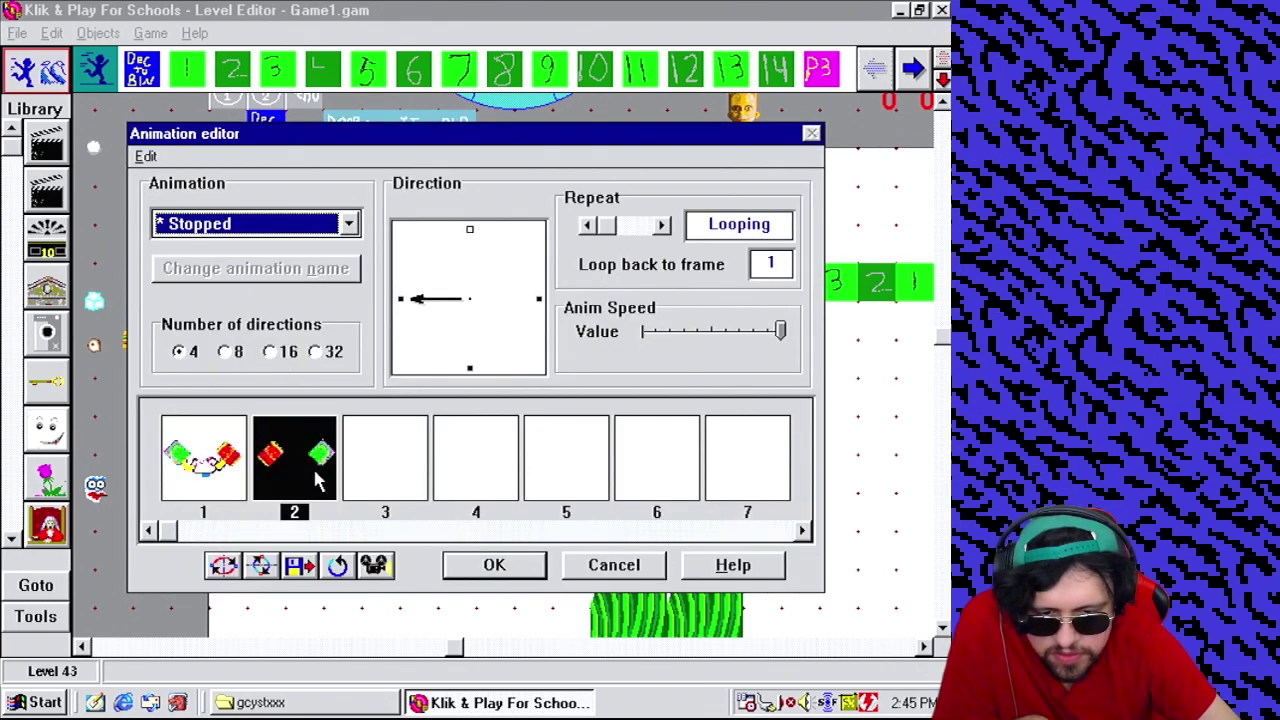
click(237, 467)
key(ctrl+v)
click(385, 458)
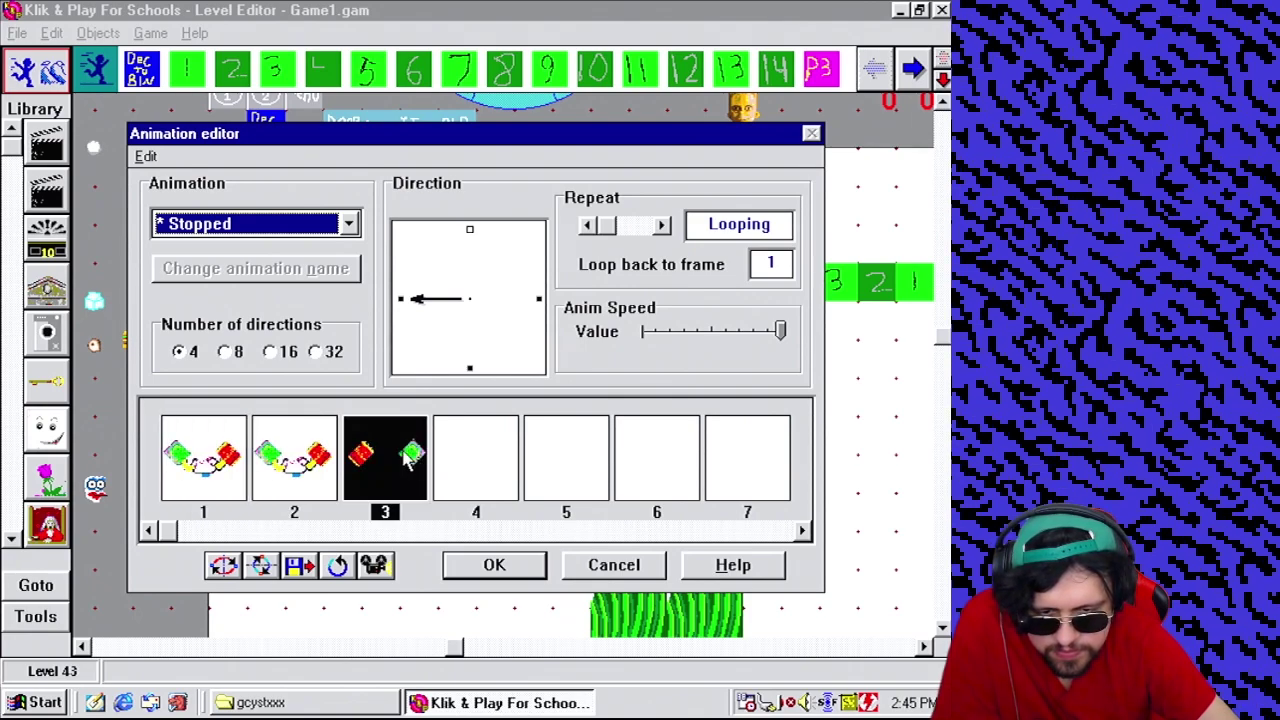
Erase the mirrored green item beside Homer's arm in the duplicated second frame using the transparent colour.
double_click(290, 455)
click(771, 204)
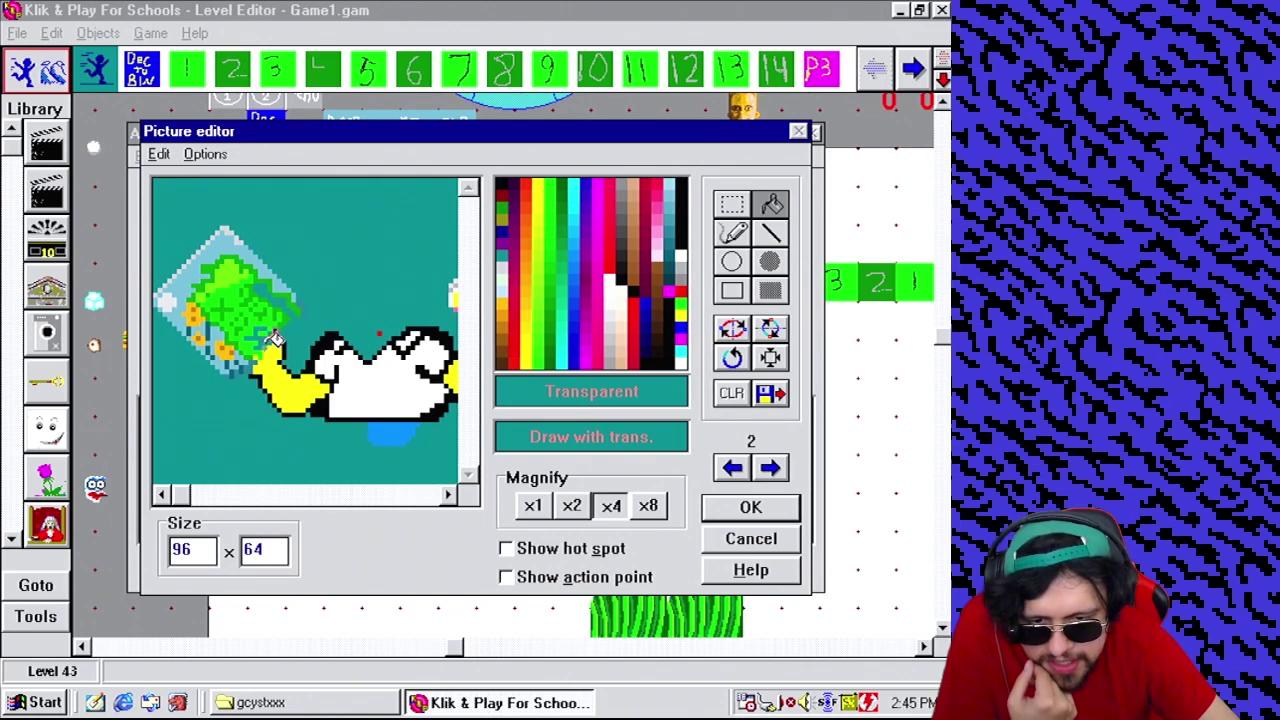
click(265, 340)
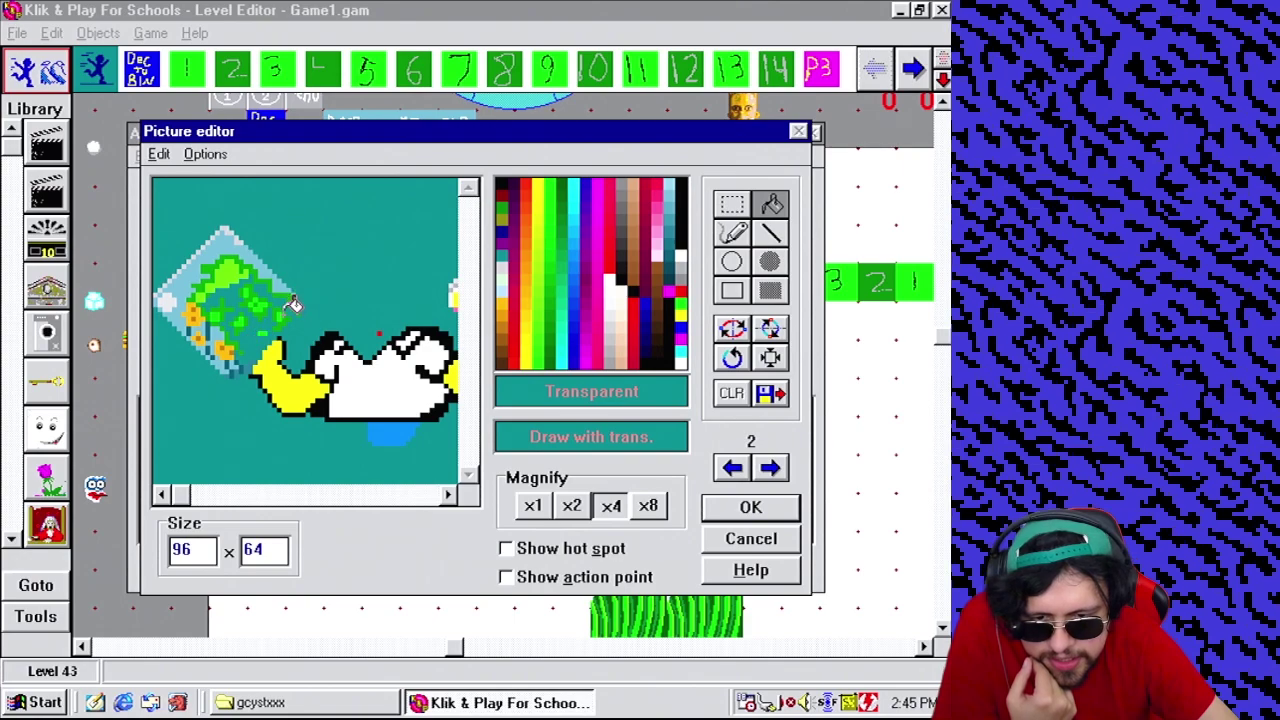
click(770, 290)
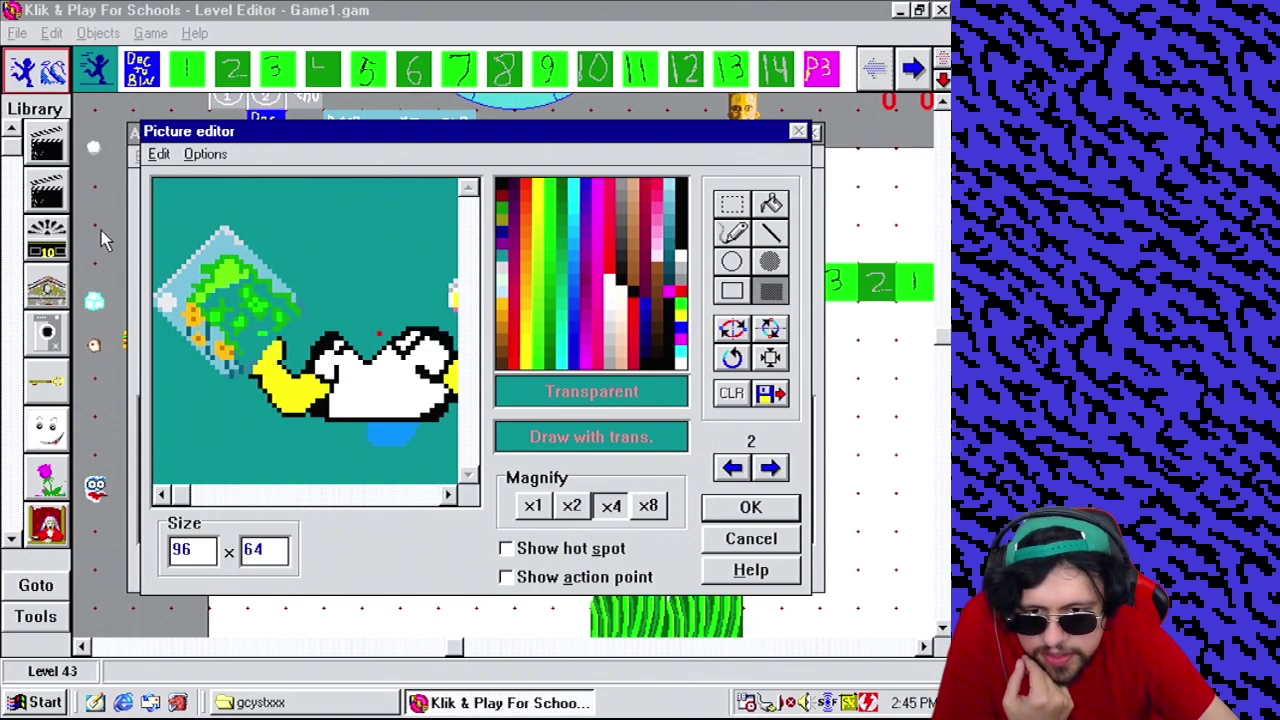
mouse_move(163, 220)
mouse_down()
mouse_move(228, 376)
mouse_move(258, 402)
mouse_up()
drag(202, 204, 331, 321)
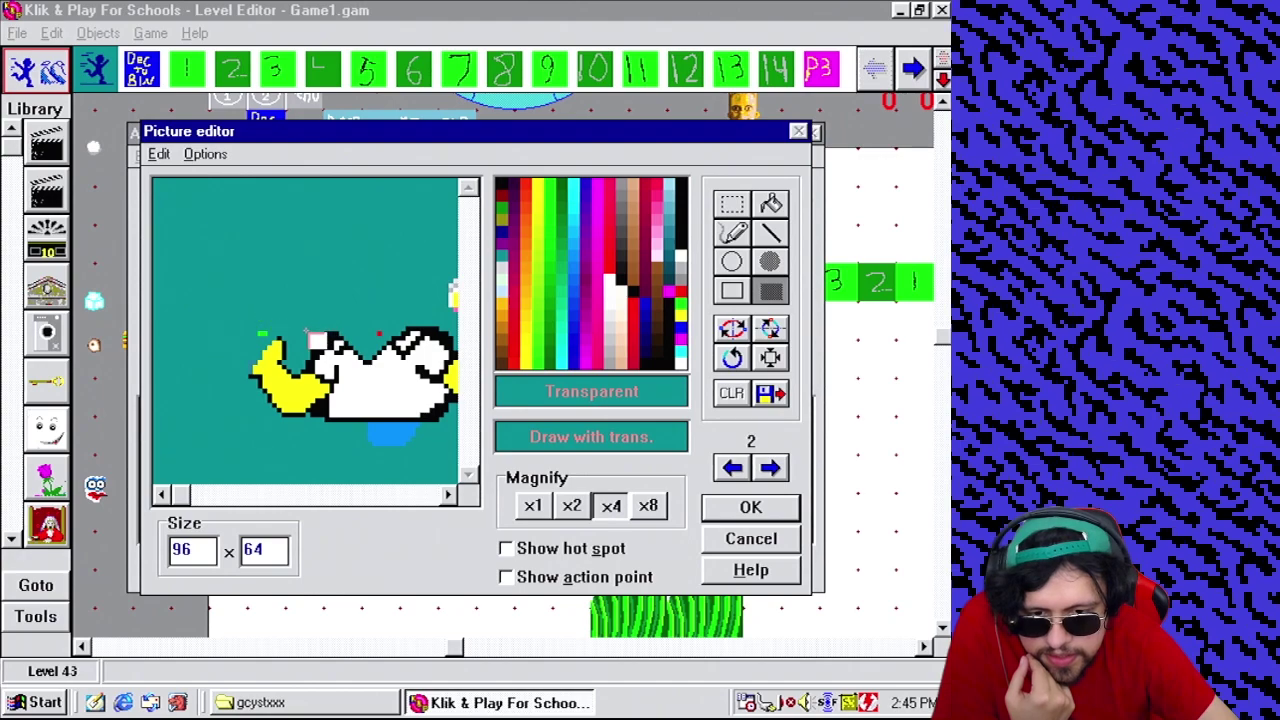
Erase the mirrored BUZZ can from the second frame with transparent fills and rectangles, and save the picture.
click(370, 497)
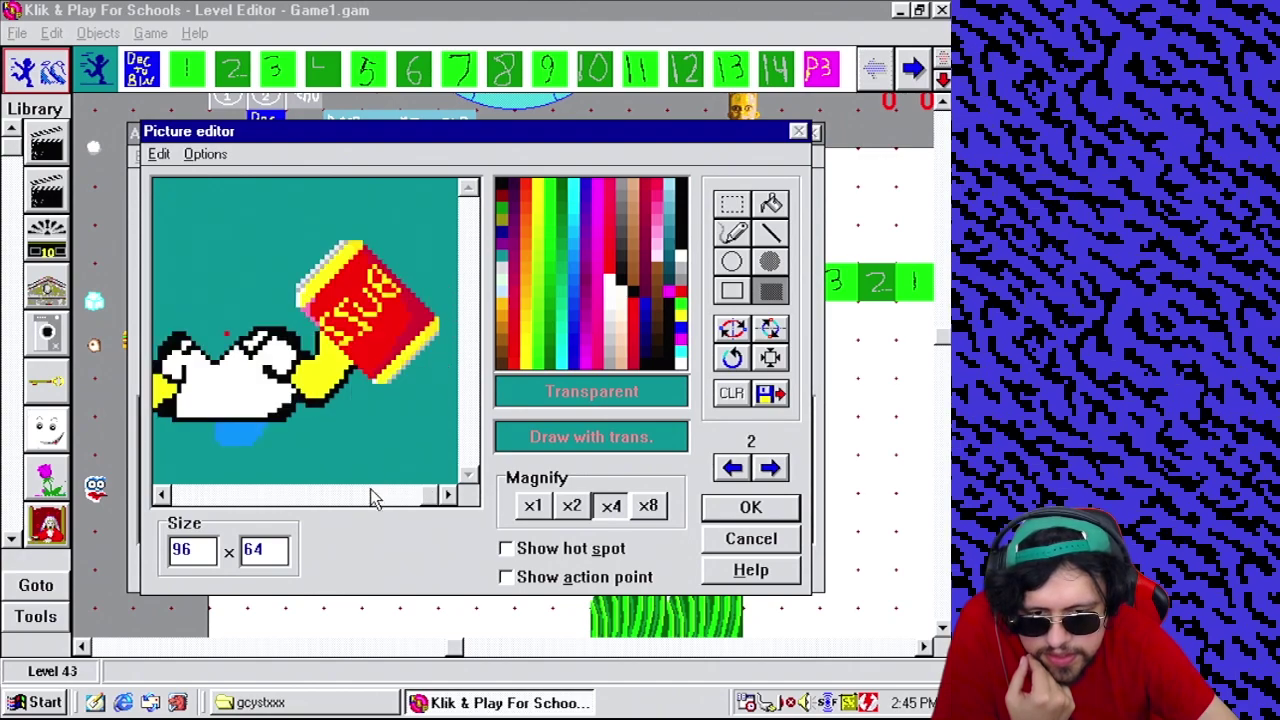
click(771, 204)
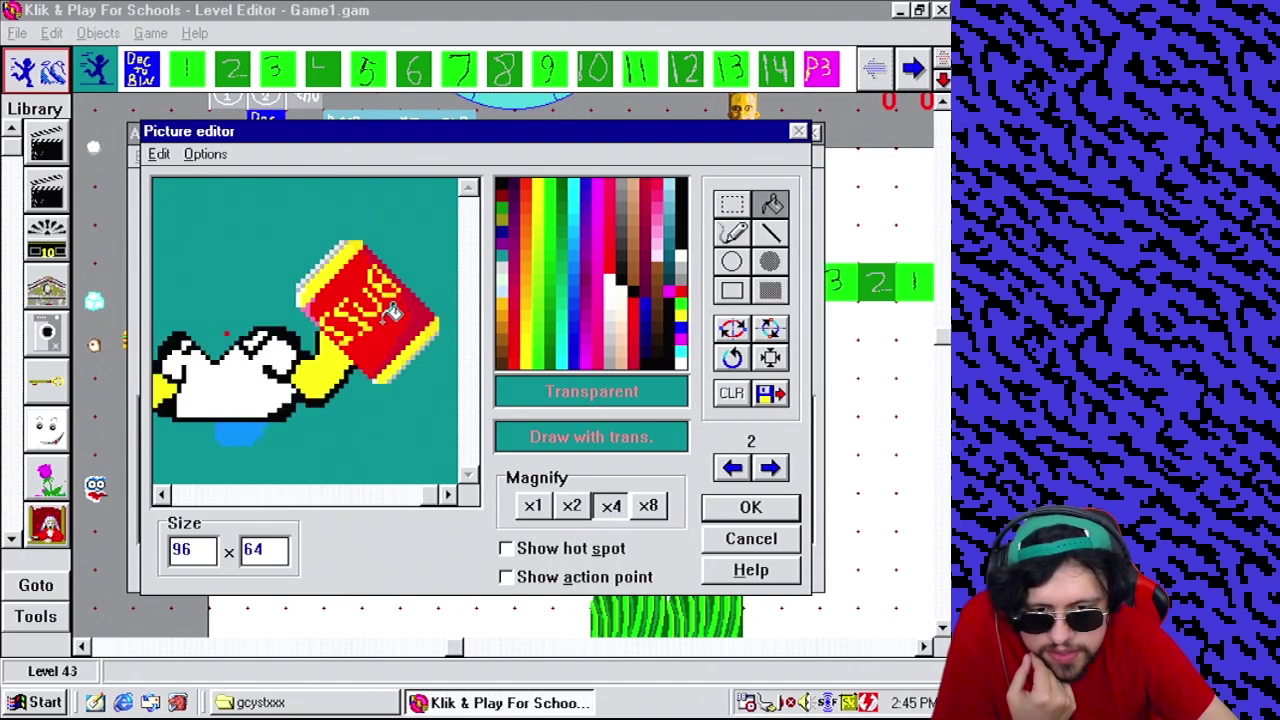
click(392, 313)
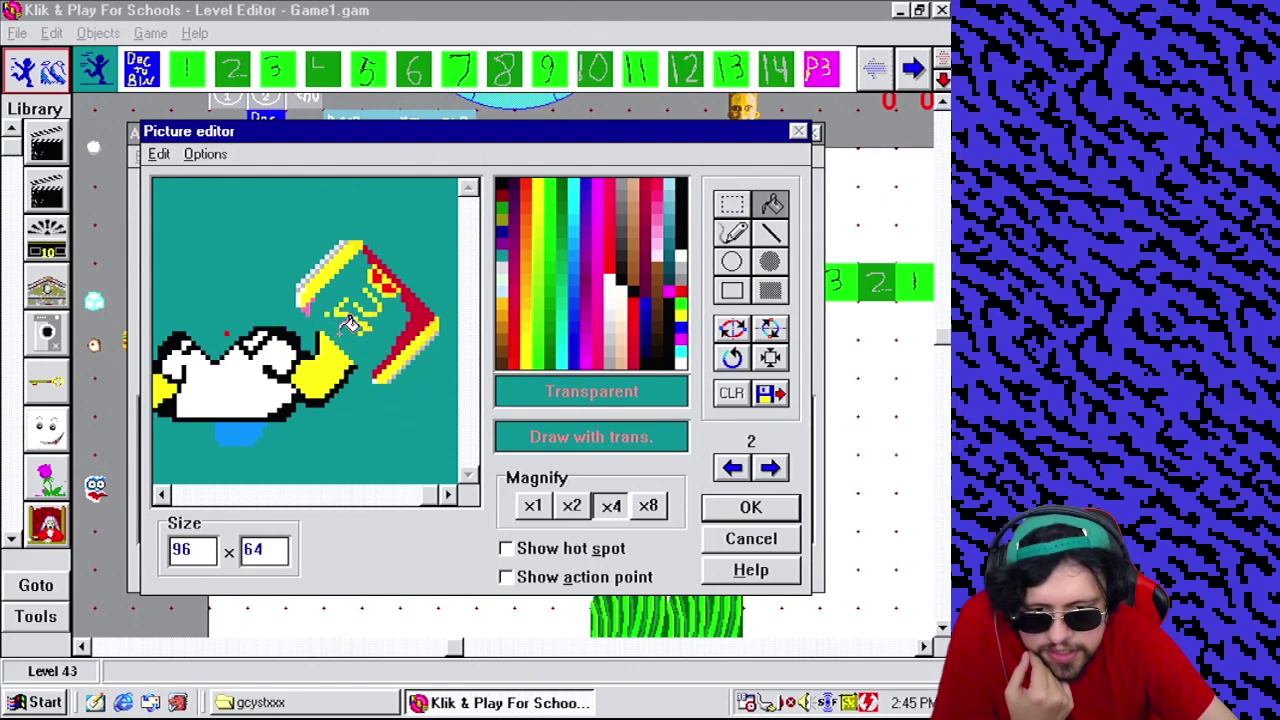
click(770, 290)
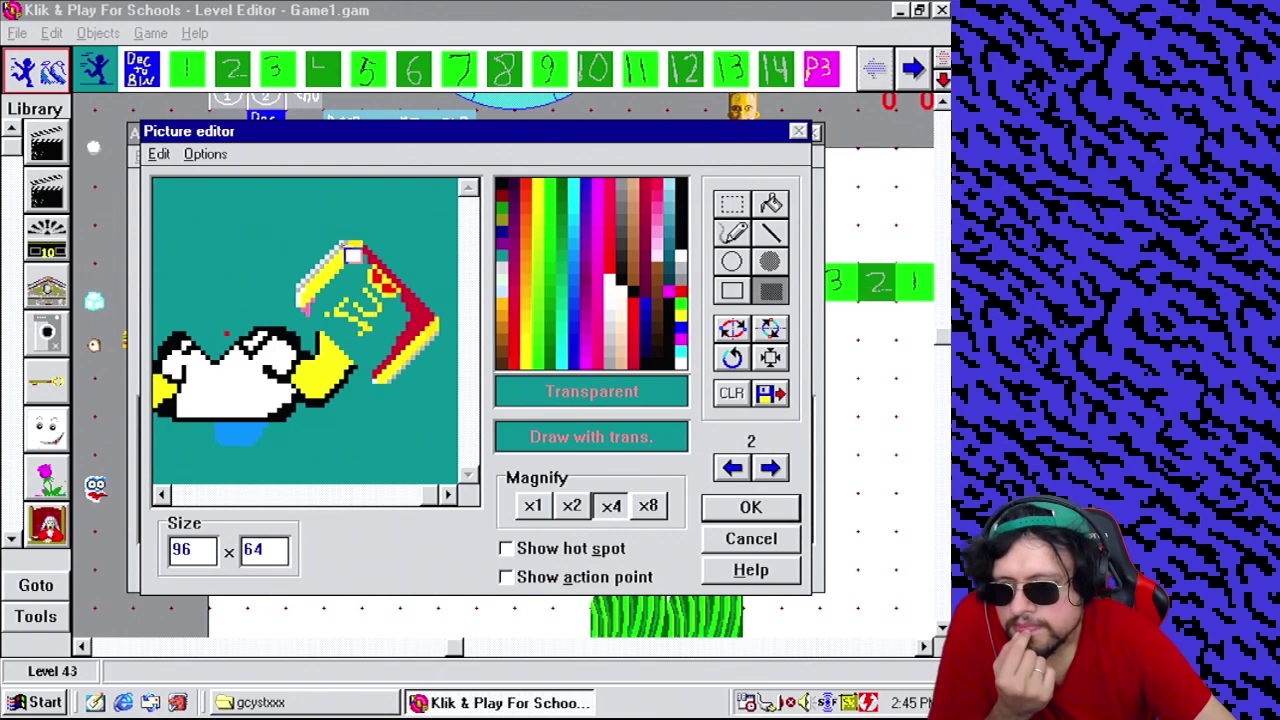
drag(286, 229, 457, 314)
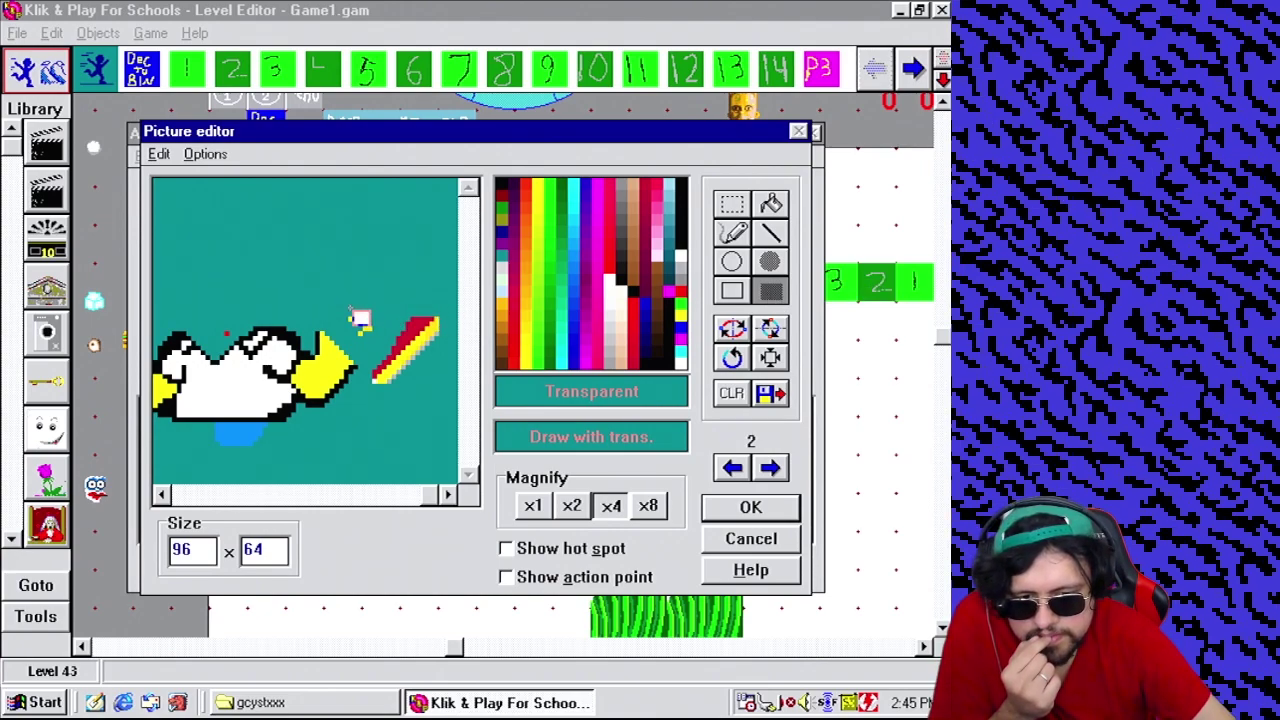
drag(370, 314, 458, 408)
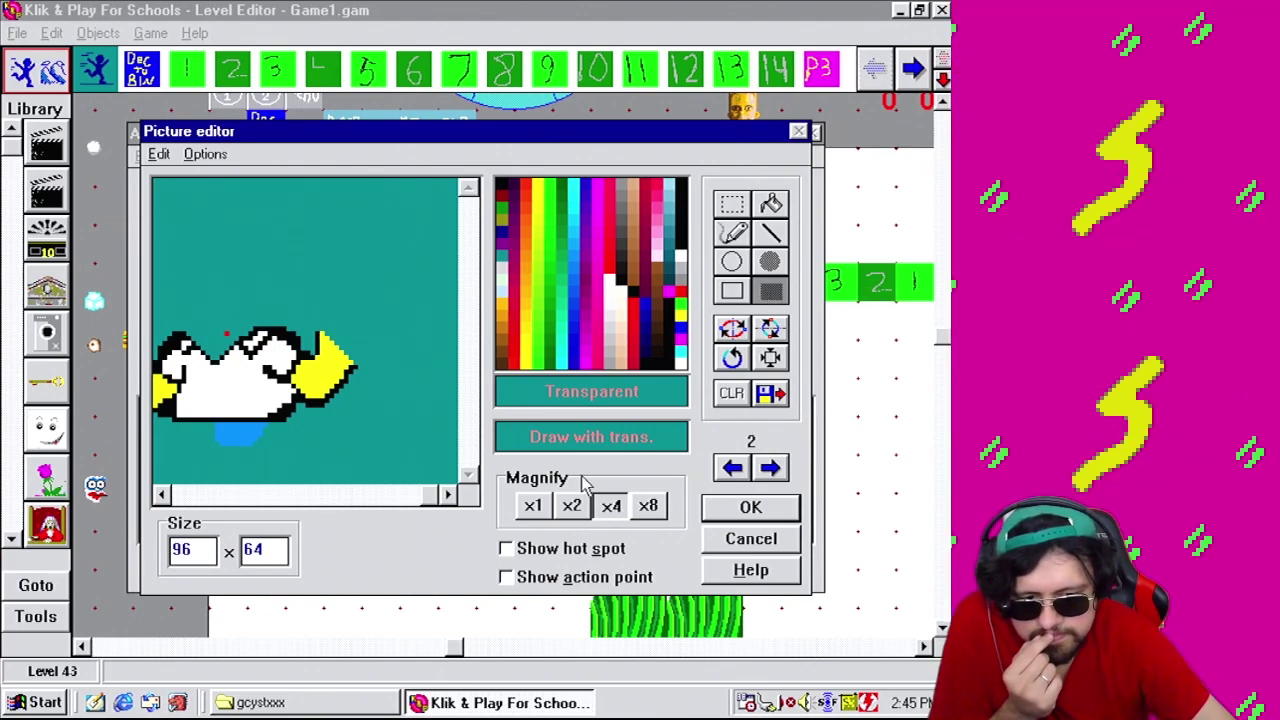
click(752, 508)
Copy the whole picture of the third frame, with the unmirrored BUZZ can and green item, at x2 magnification.
double_click(398, 470)
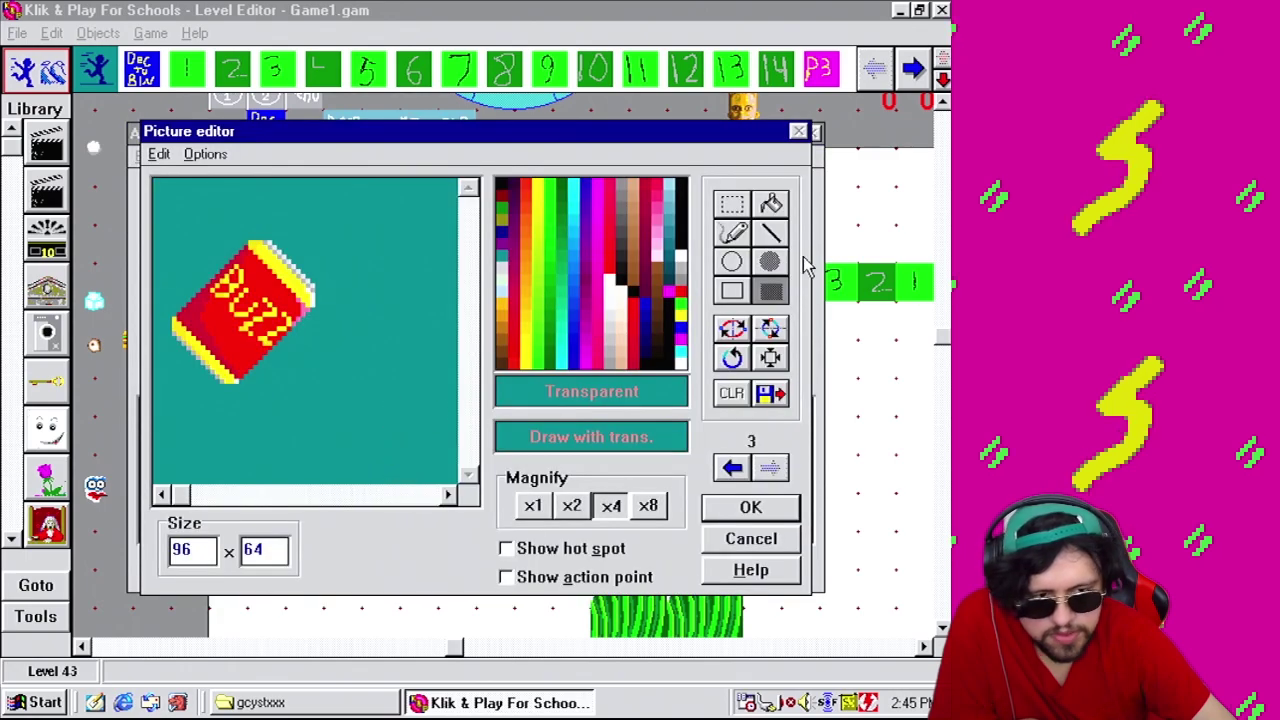
click(648, 506)
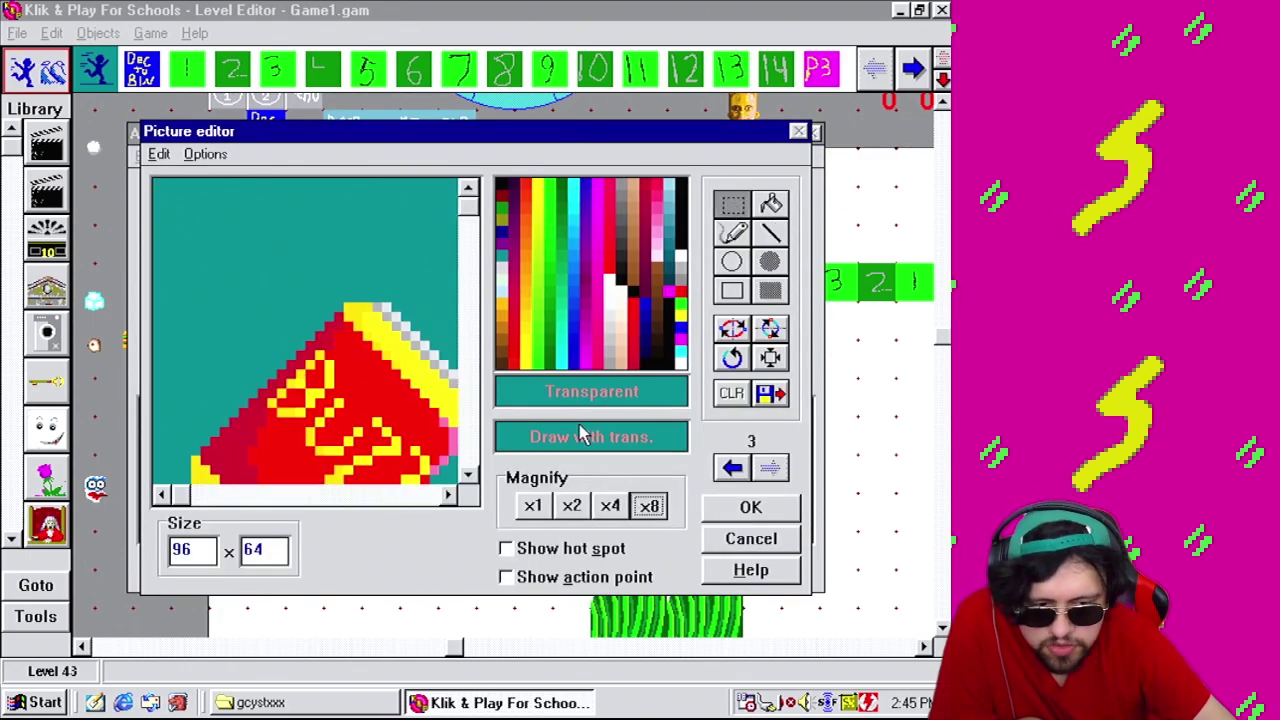
click(570, 506)
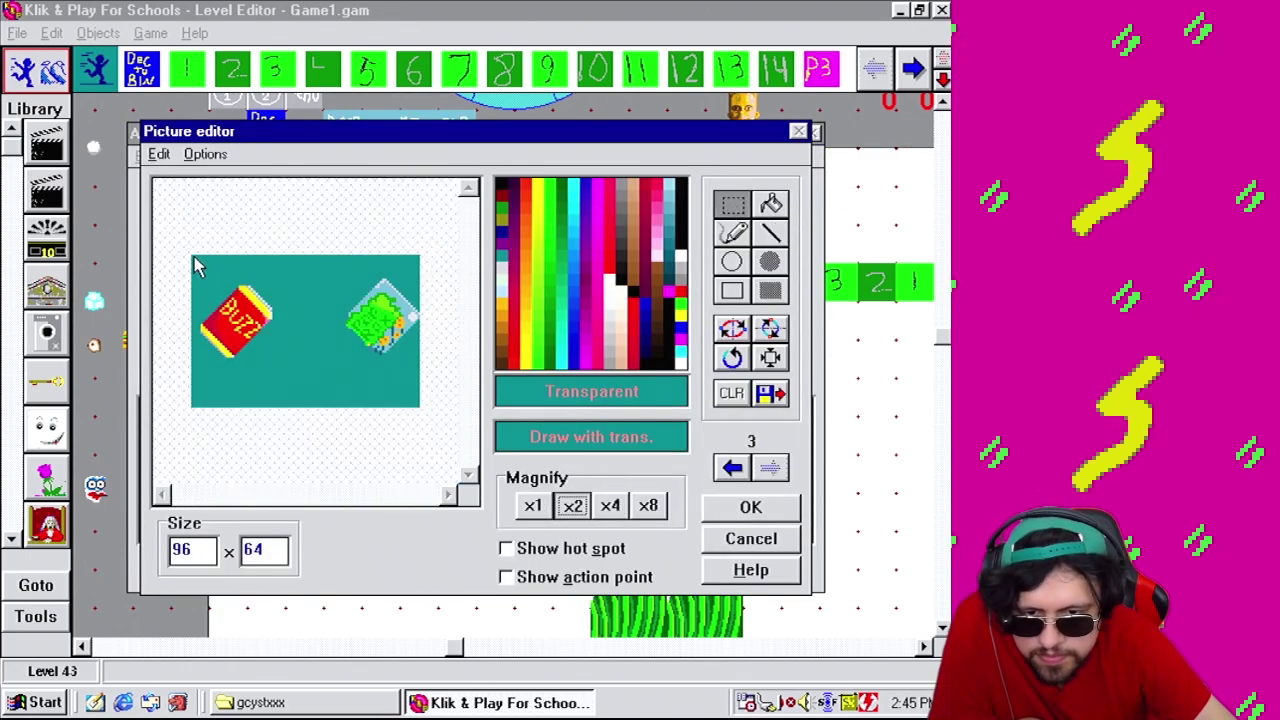
drag(238, 312, 440, 436)
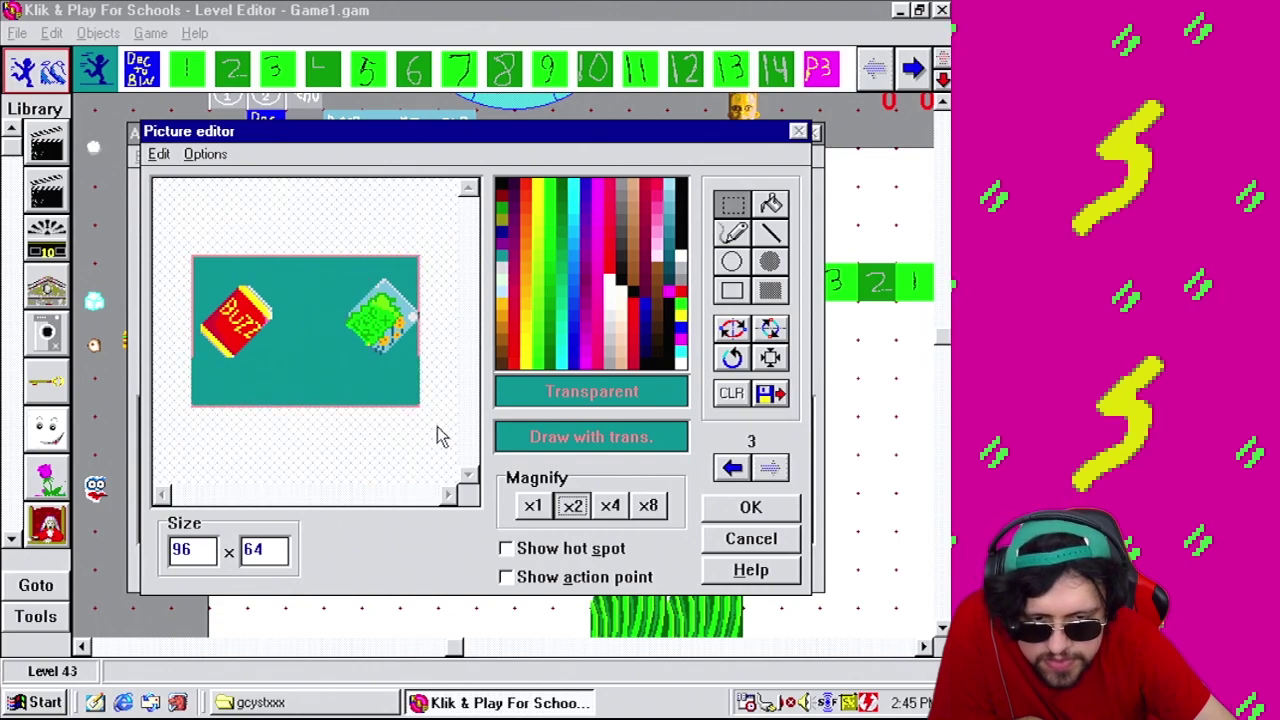
click(780, 506)
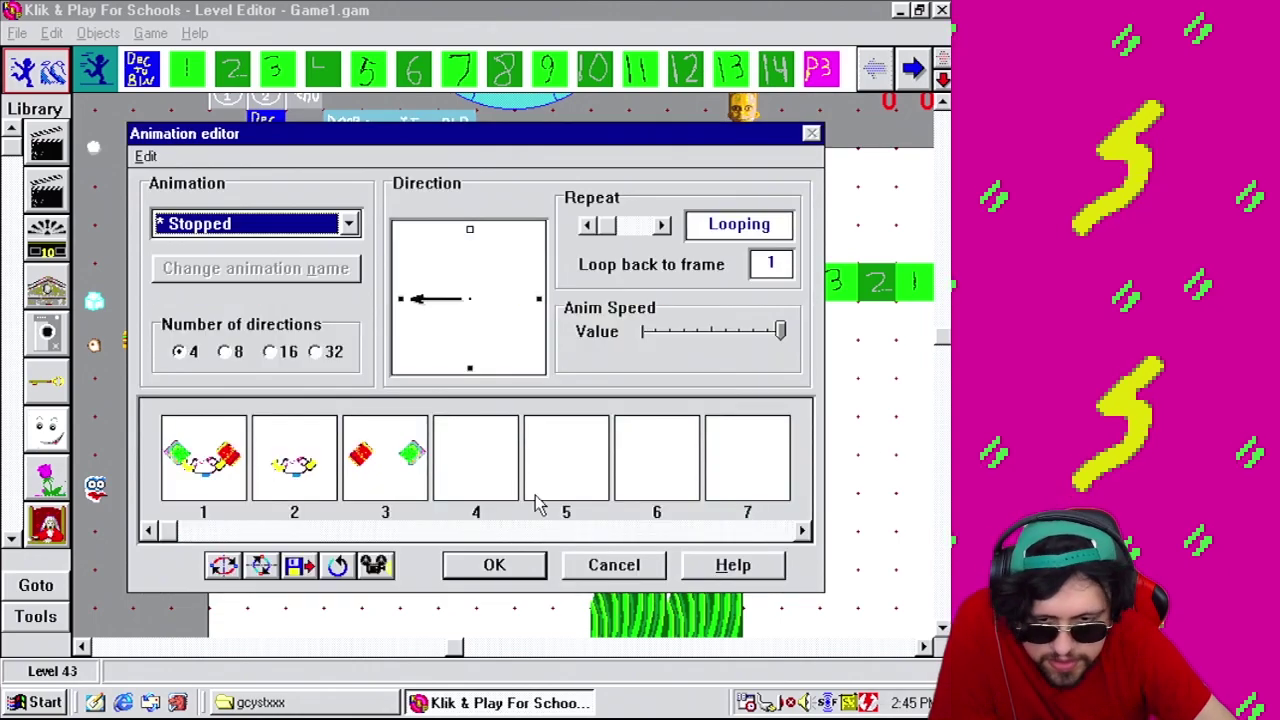
Paste the copied BUZZ can and green item over the torso in the second frame, compare it with the first frame, and save it.
double_click(296, 466)
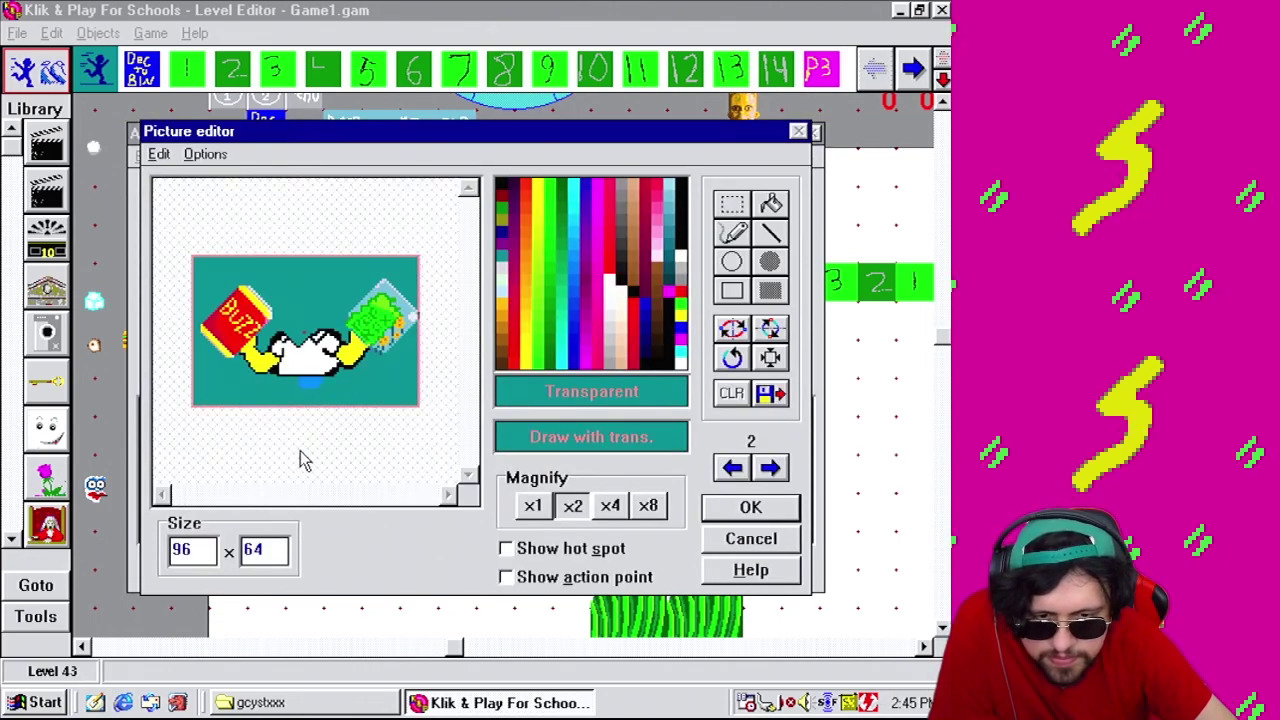
click(736, 230)
click(733, 470)
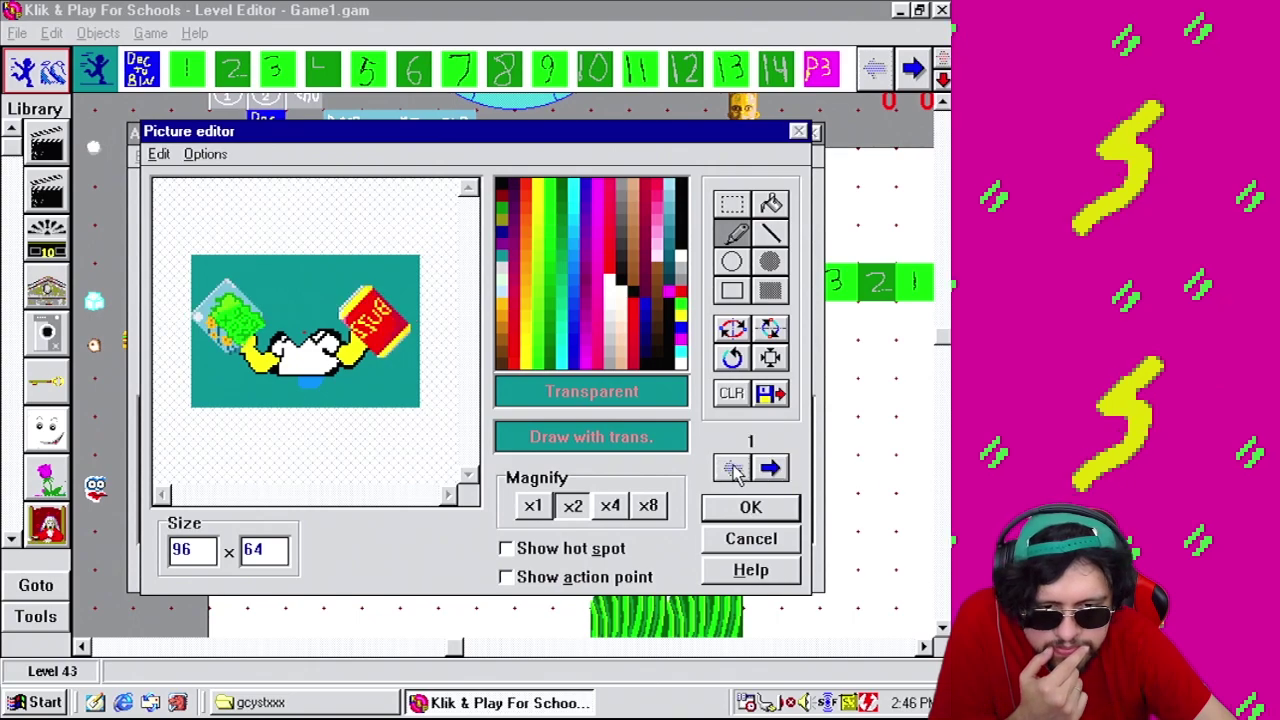
click(770, 468)
click(751, 507)
Delete the old mirrored frame and the items-only frame from the left-facing direction, and save the animation.
click(245, 486)
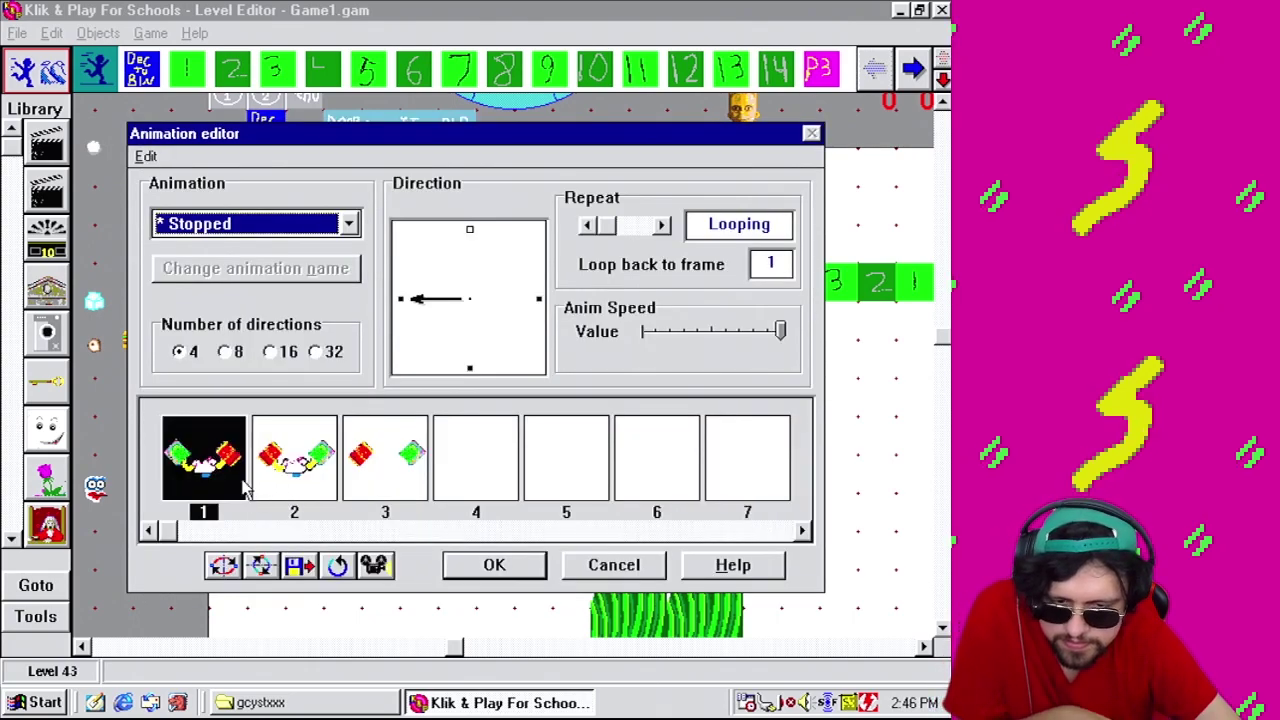
key(Delete)
click(290, 452)
key(Delete)
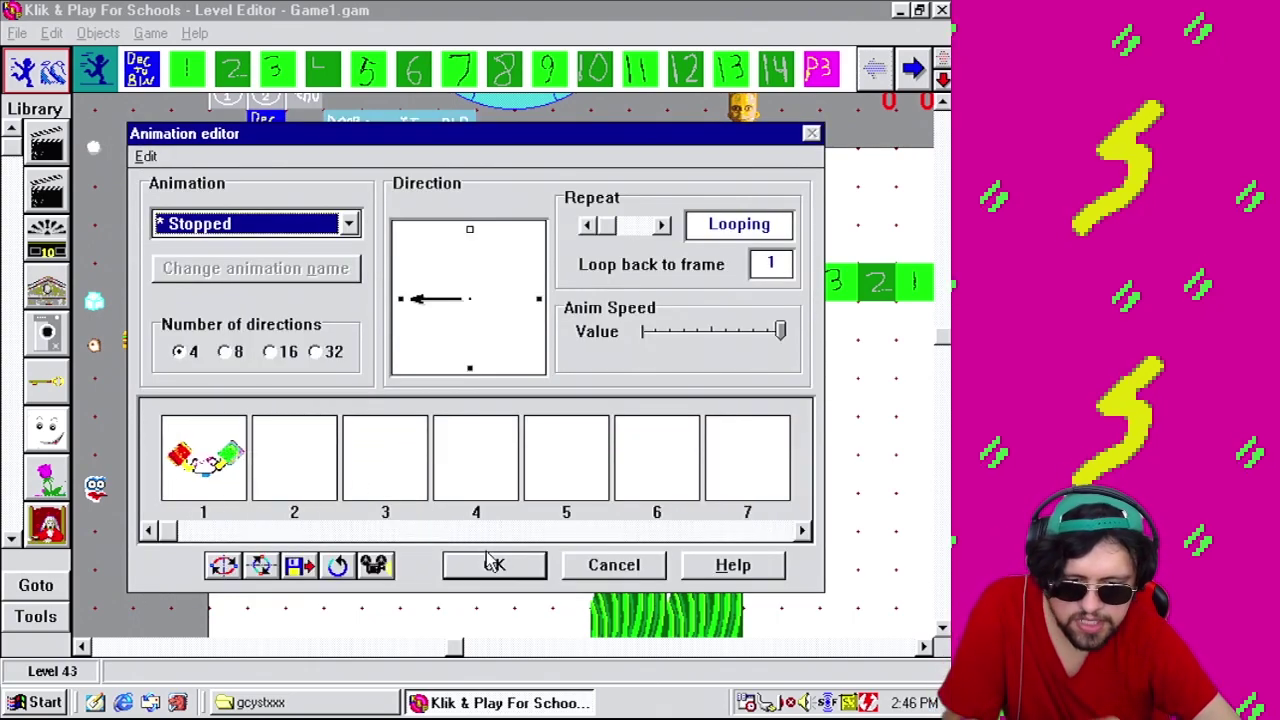
click(494, 565)
Play the level to check how Homer holds the items when facing left, and close the test window.
click(151, 33)
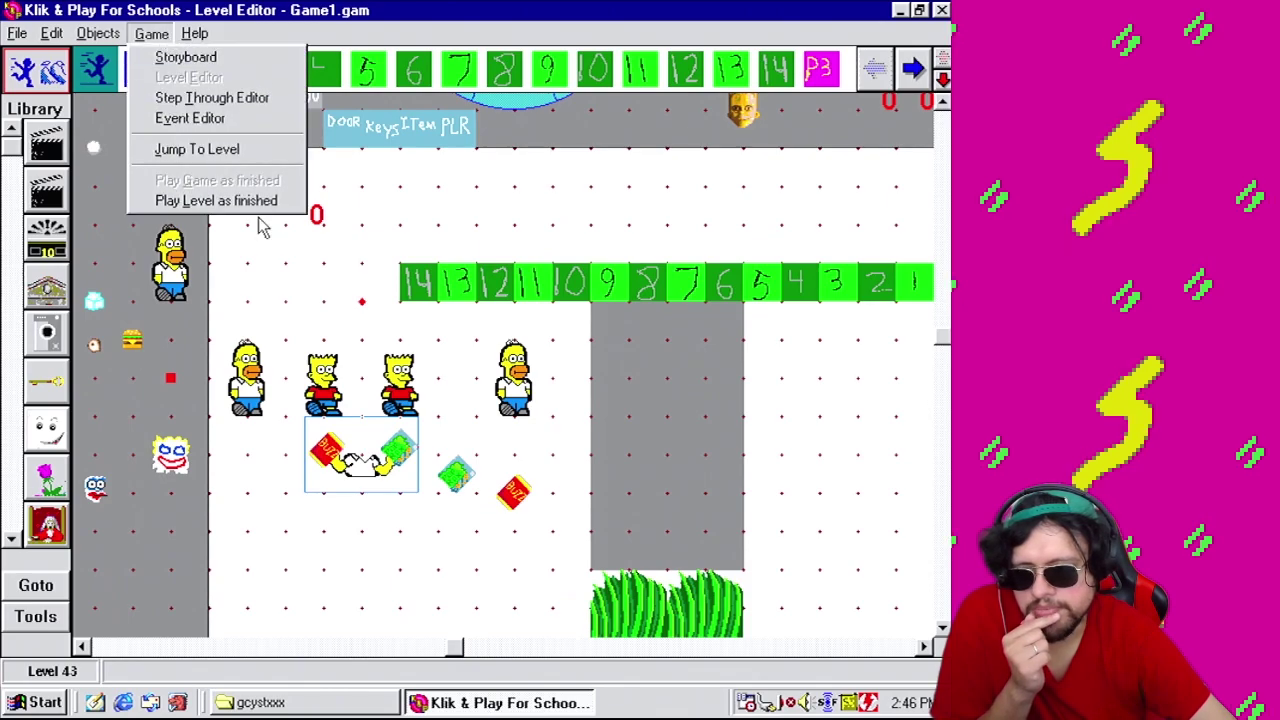
click(256, 201)
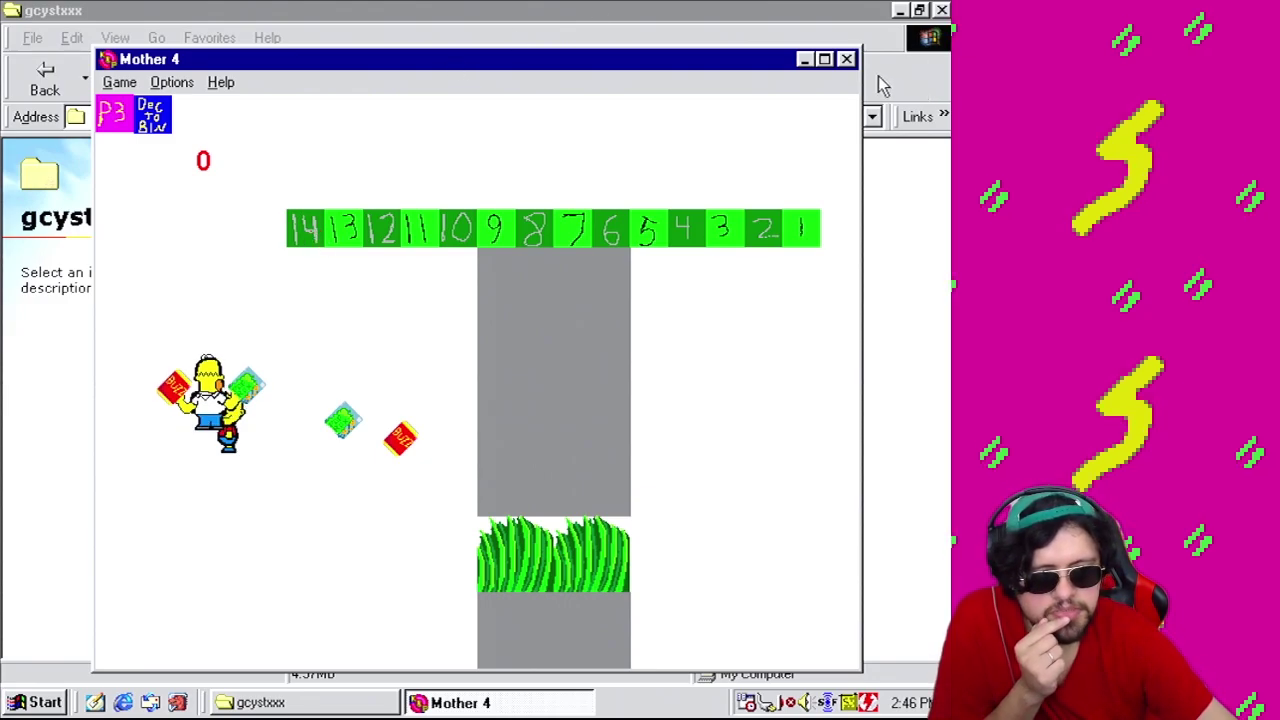
click(848, 60)
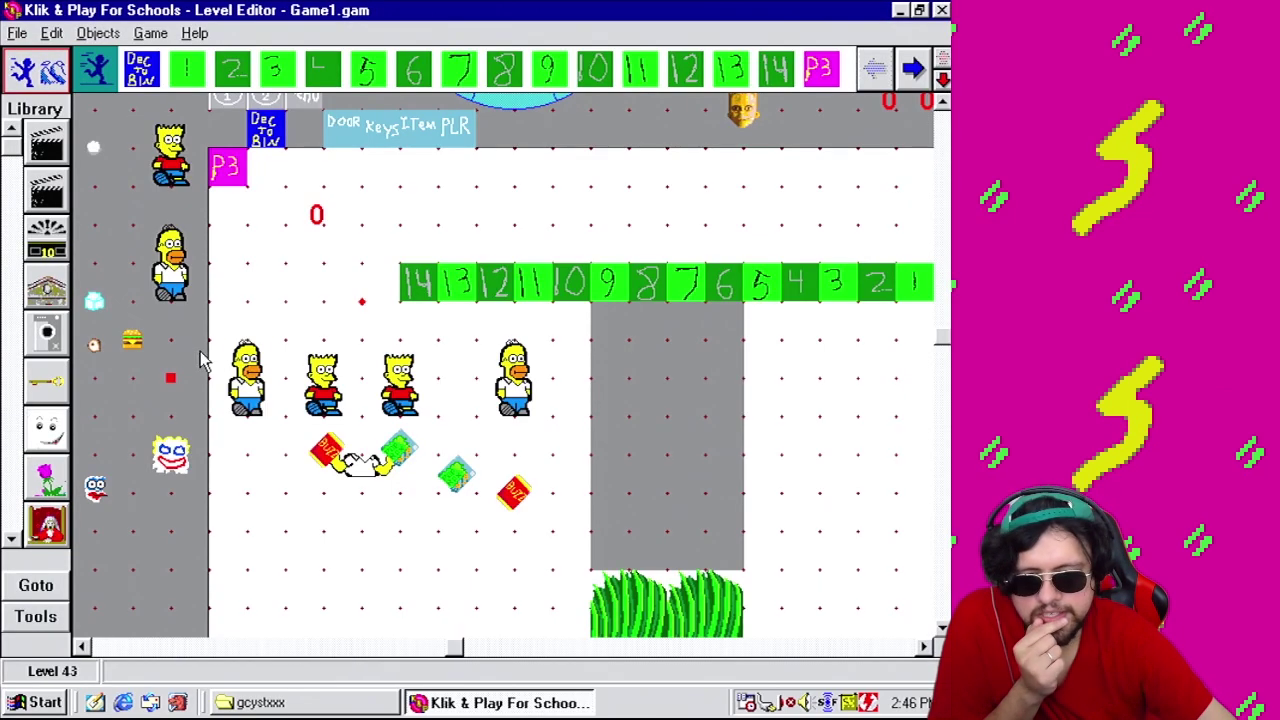
Inspect the Stopped animation frames of the Holding bomb object for the down, right and left directions at x4 magnification.
right_click(408, 452)
click(491, 501)
click(478, 372)
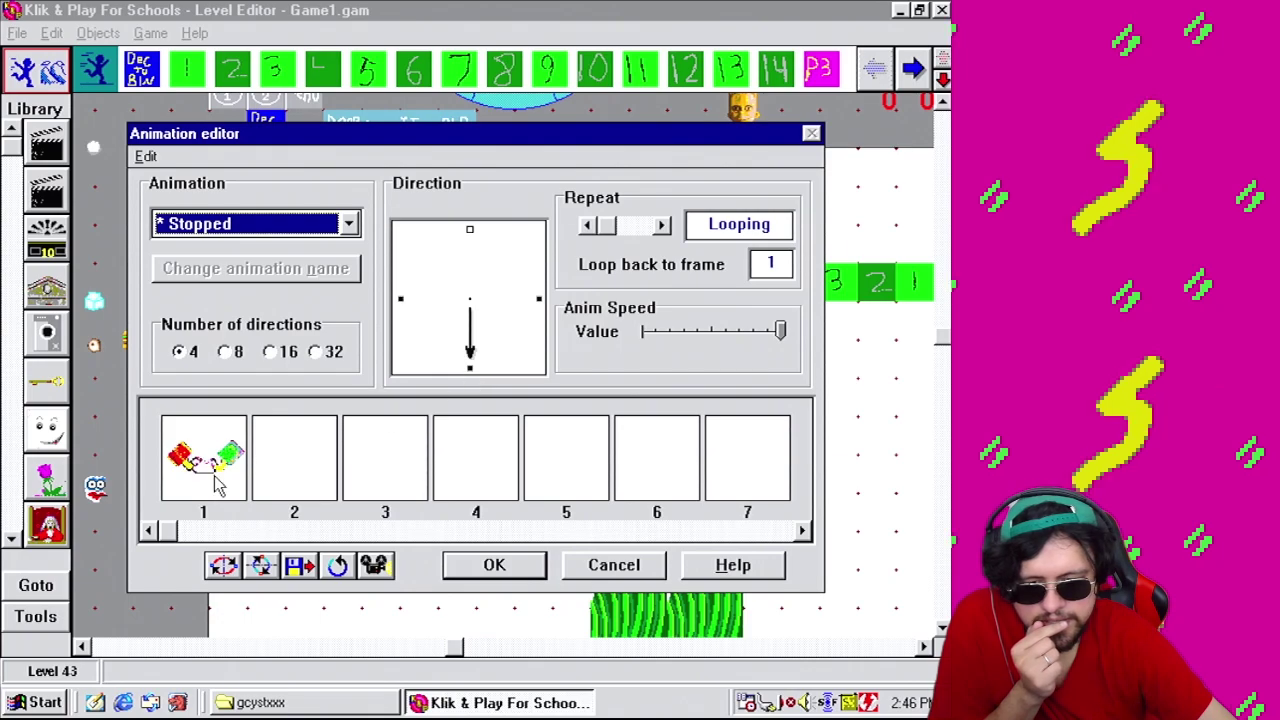
double_click(218, 481)
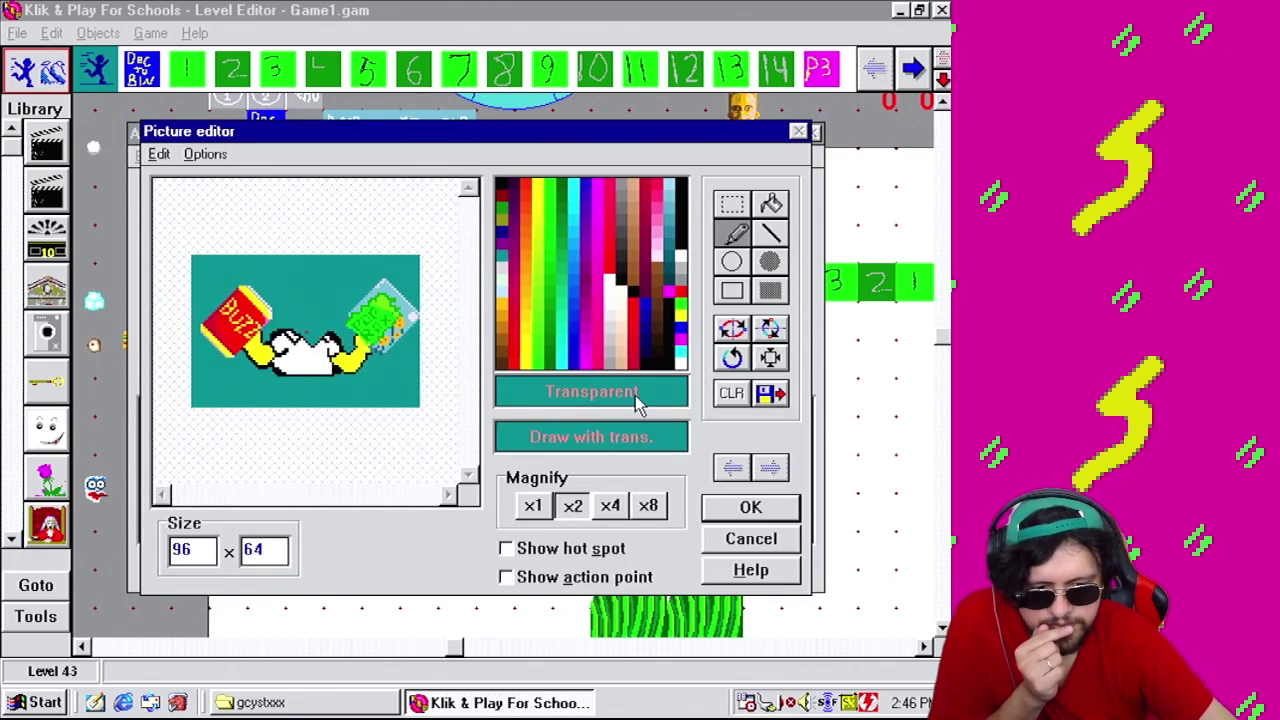
click(648, 505)
click(610, 505)
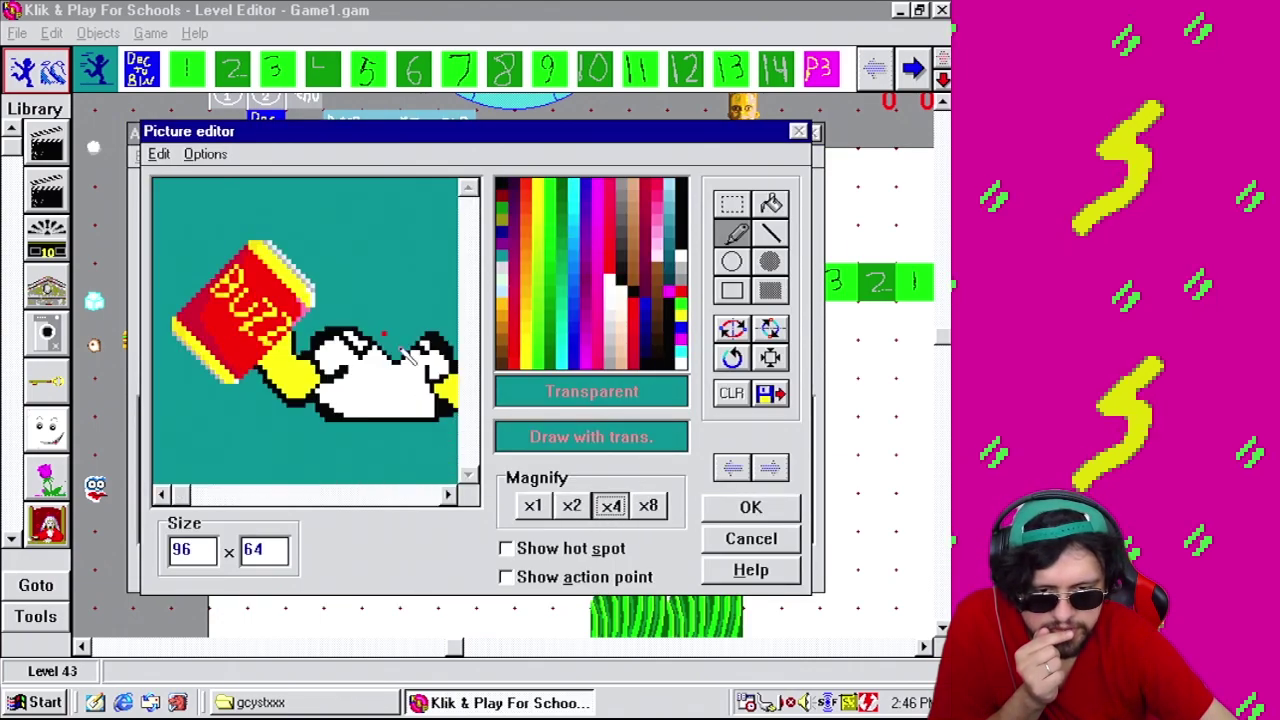
click(751, 507)
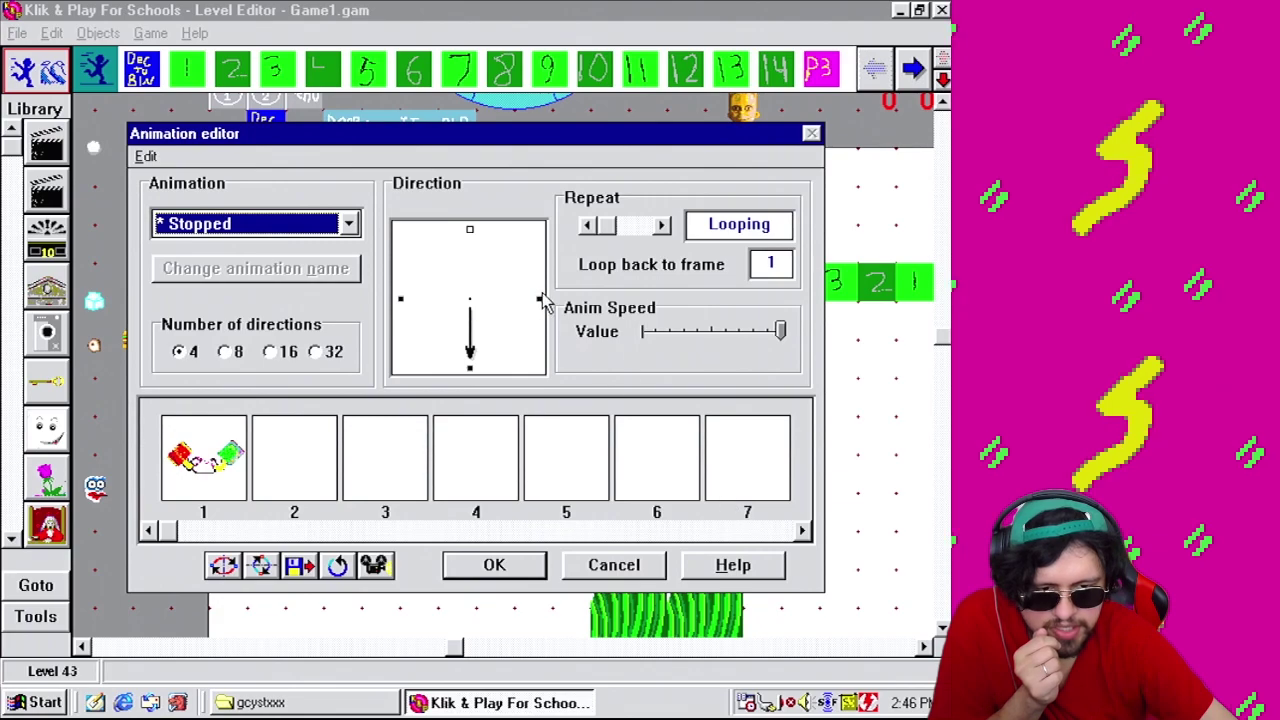
double_click(238, 472)
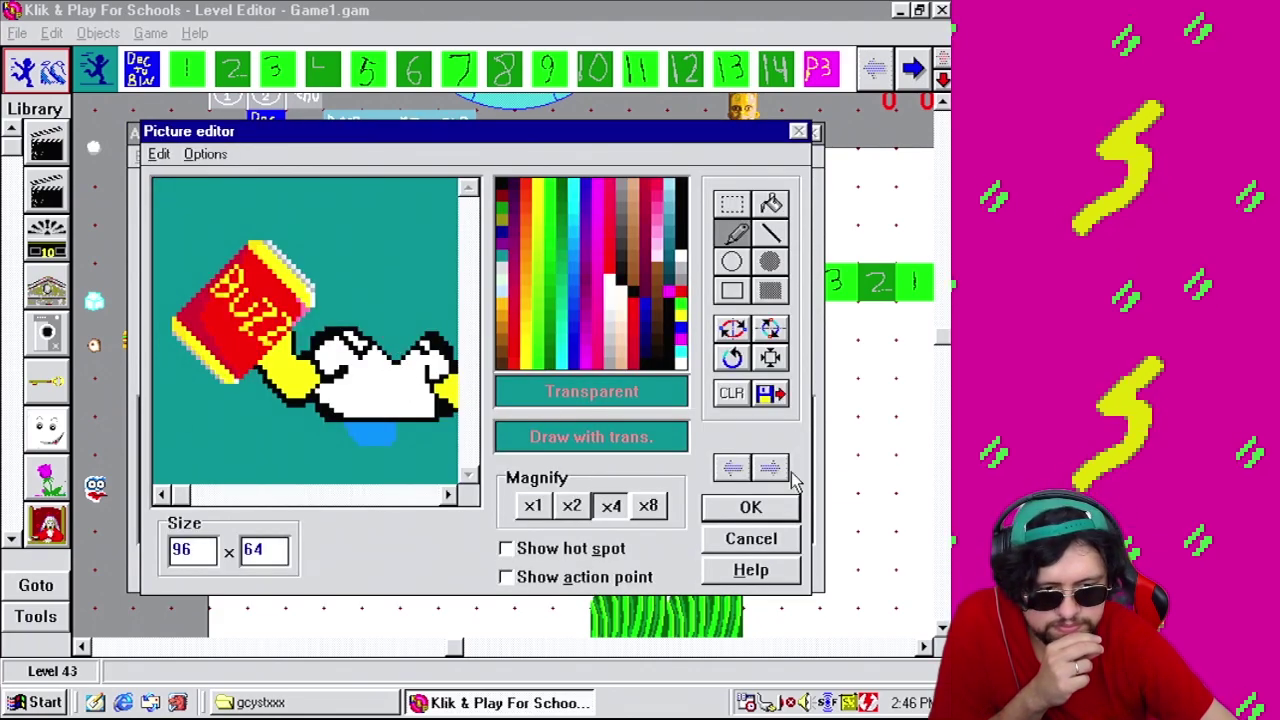
click(783, 510)
click(399, 301)
double_click(203, 457)
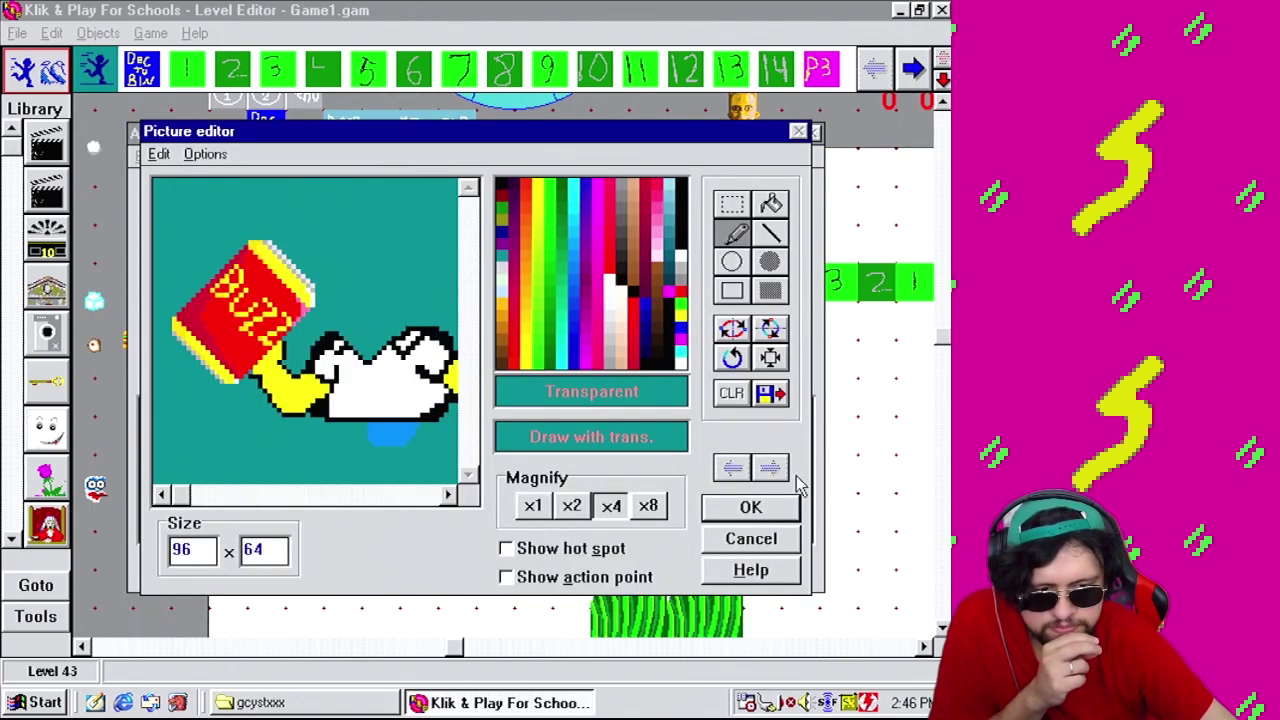
click(772, 505)
Copy the down-facing frame of the Stopped animation into the empty up-facing direction.
click(469, 368)
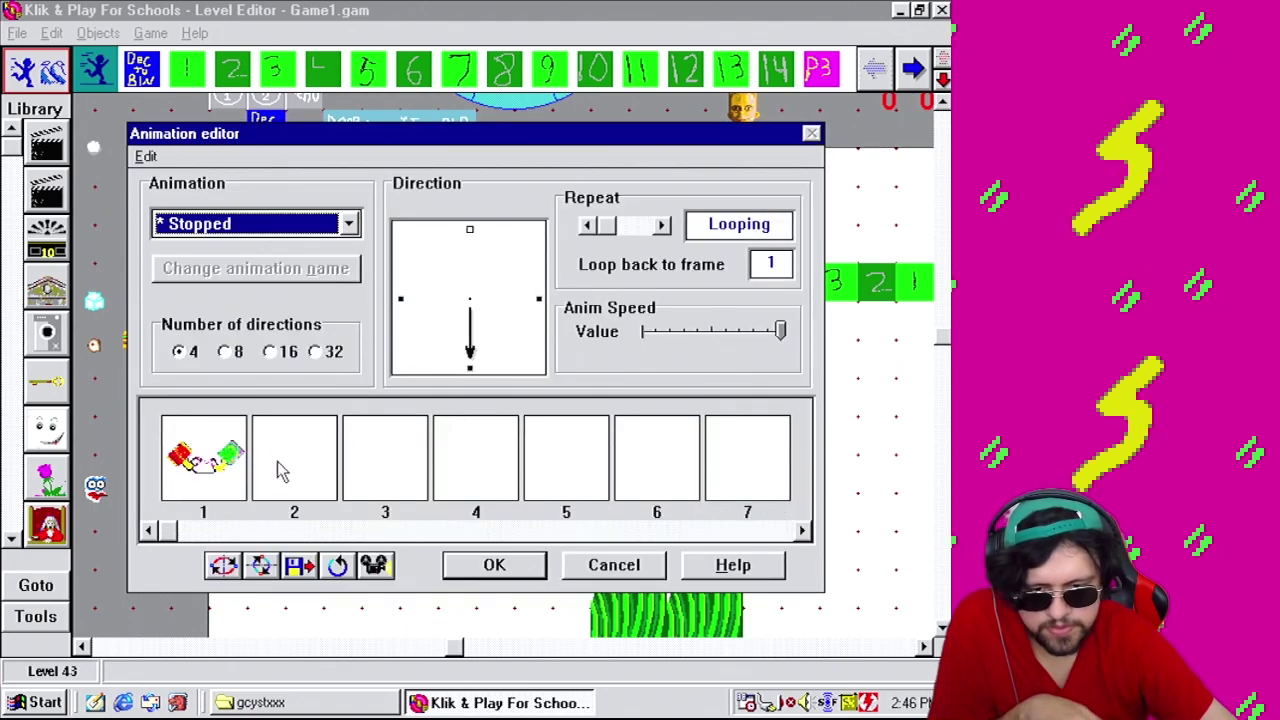
click(210, 476)
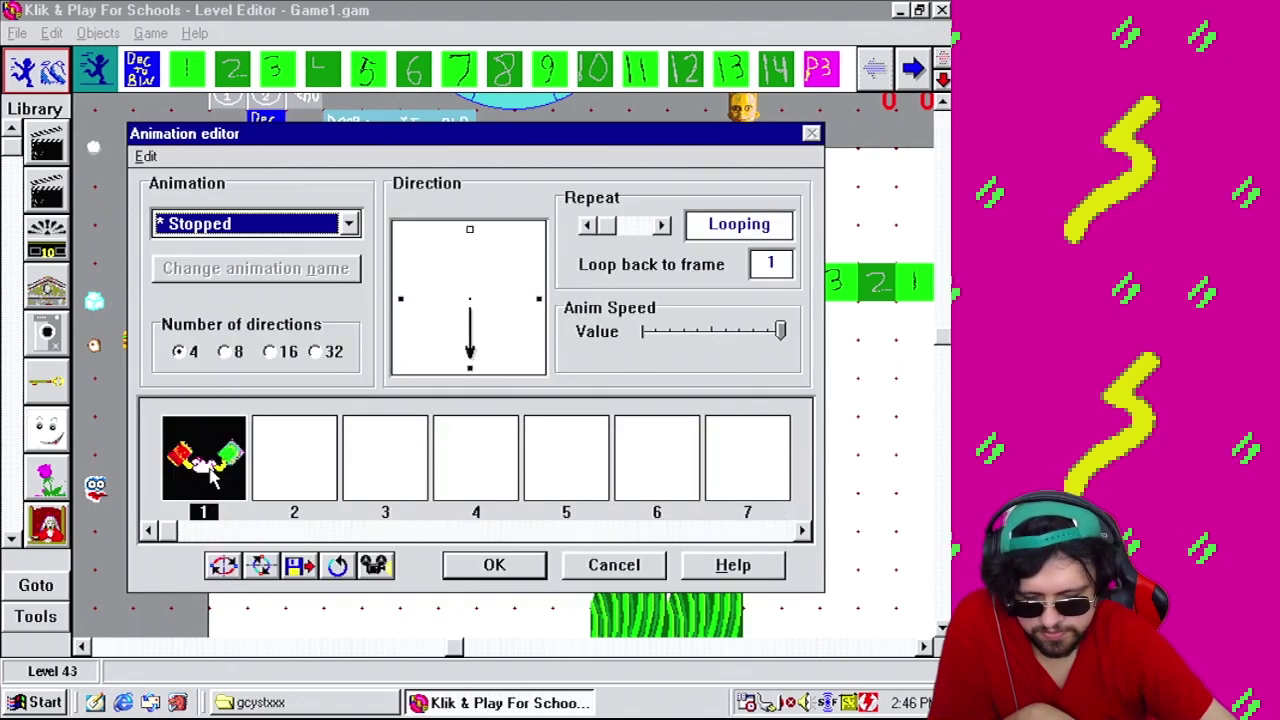
click(470, 232)
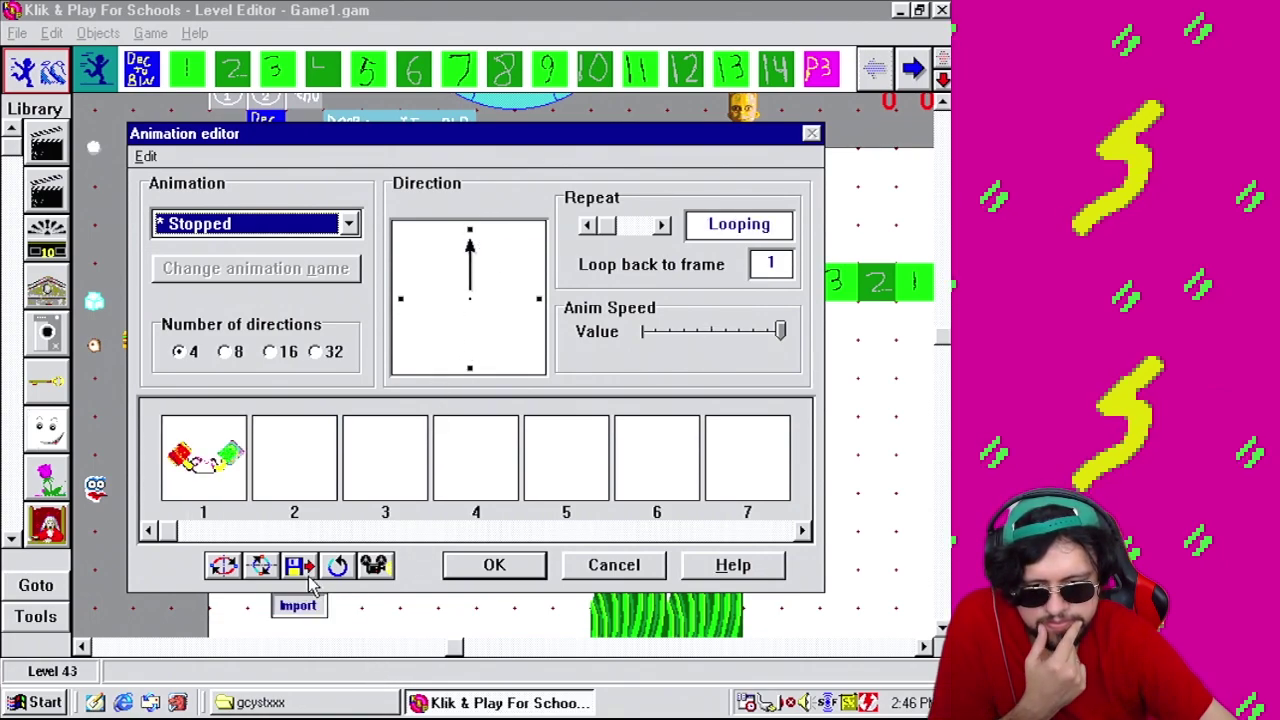
Repaint the shirt's collar and V-neckline in the up-facing frame as a plain back view, and save the animation.
double_click(224, 460)
drag(185, 494, 300, 494)
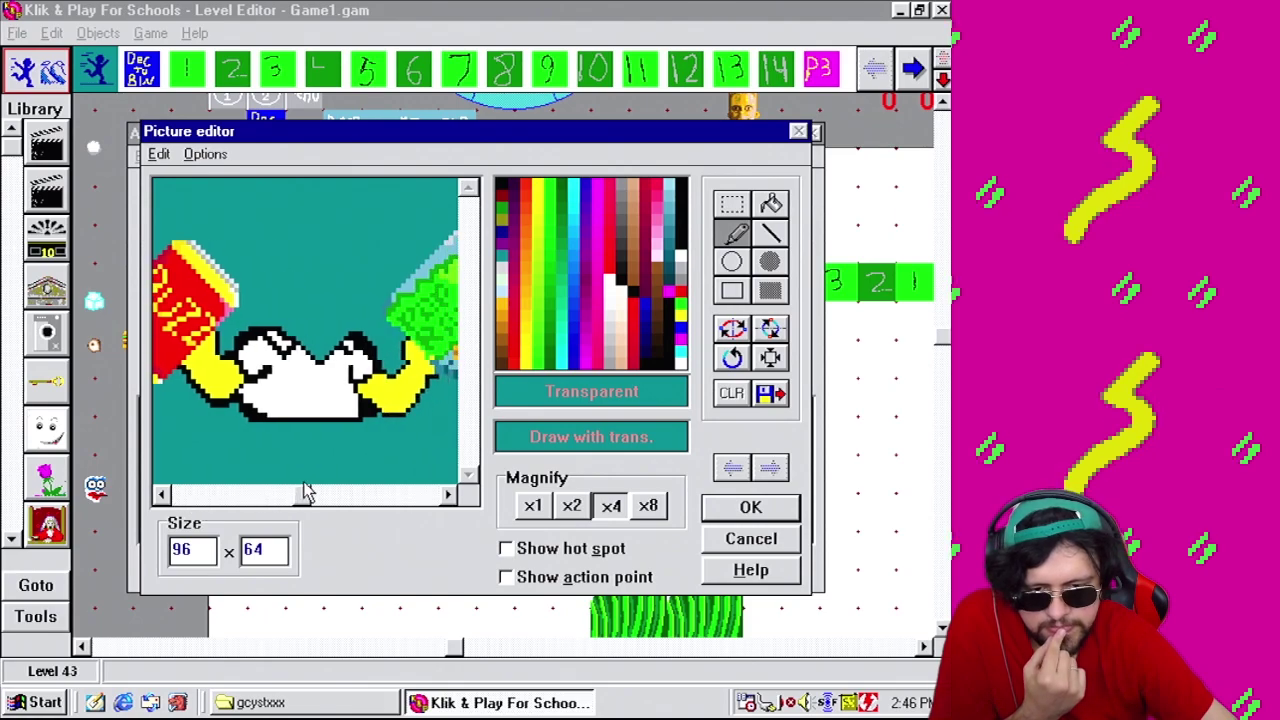
click(769, 290)
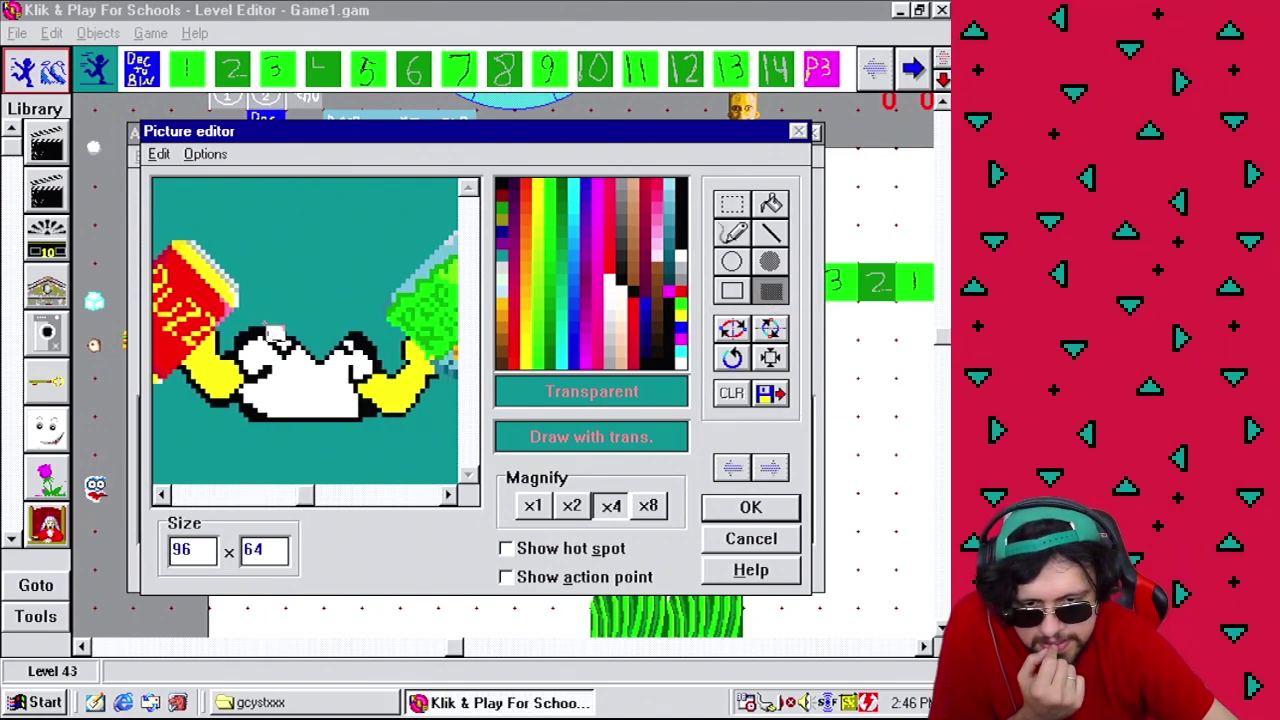
mouse_move(264, 344)
mouse_down()
mouse_move(368, 370)
mouse_move(352, 350)
mouse_up()
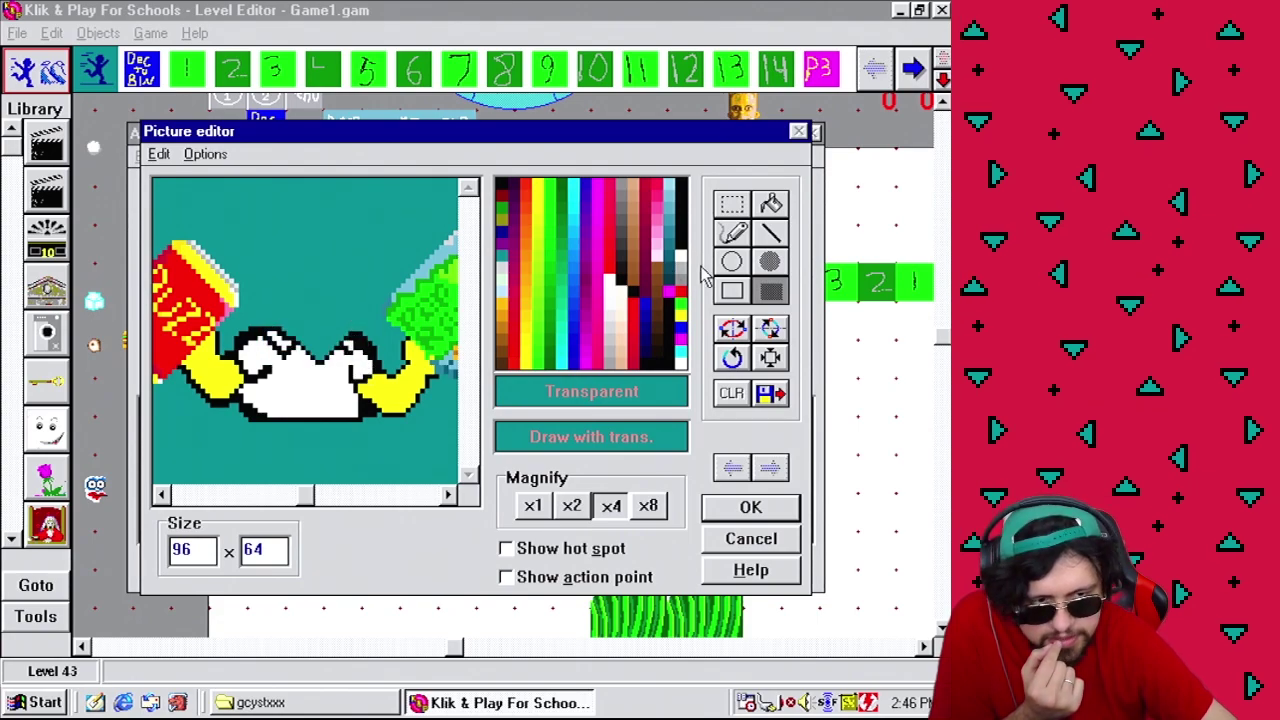
click(733, 232)
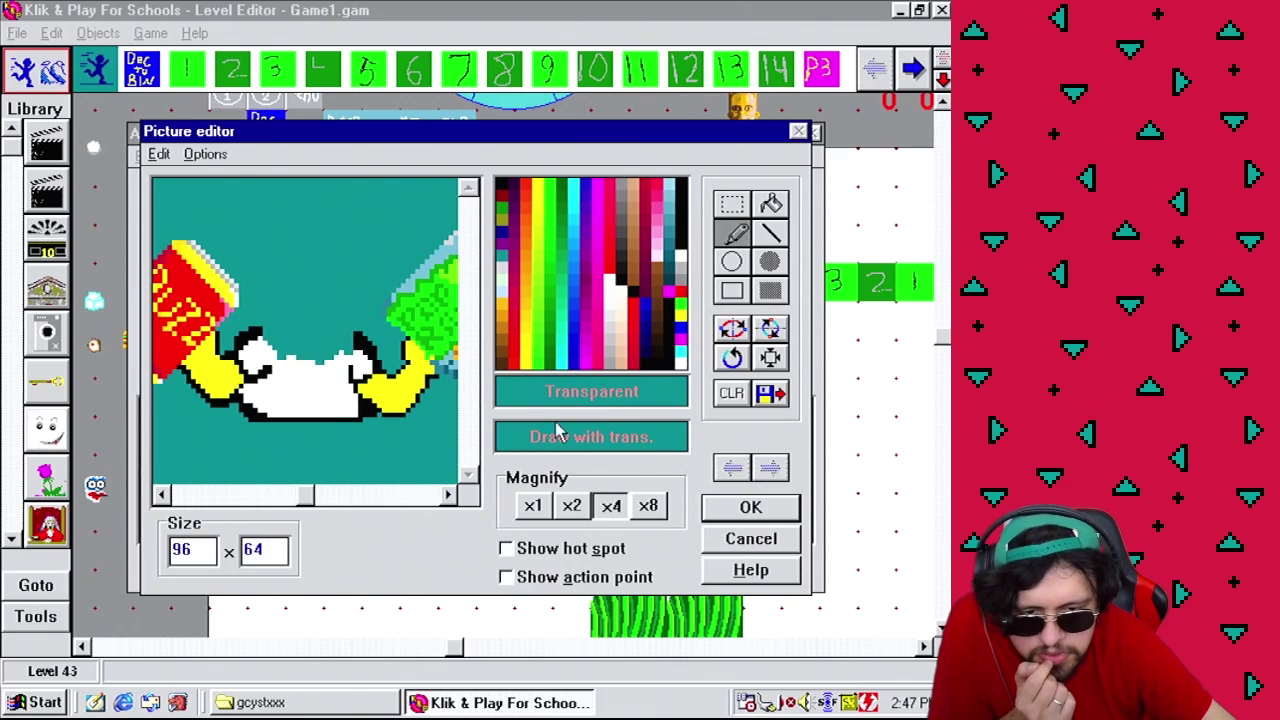
click(748, 508)
click(514, 556)
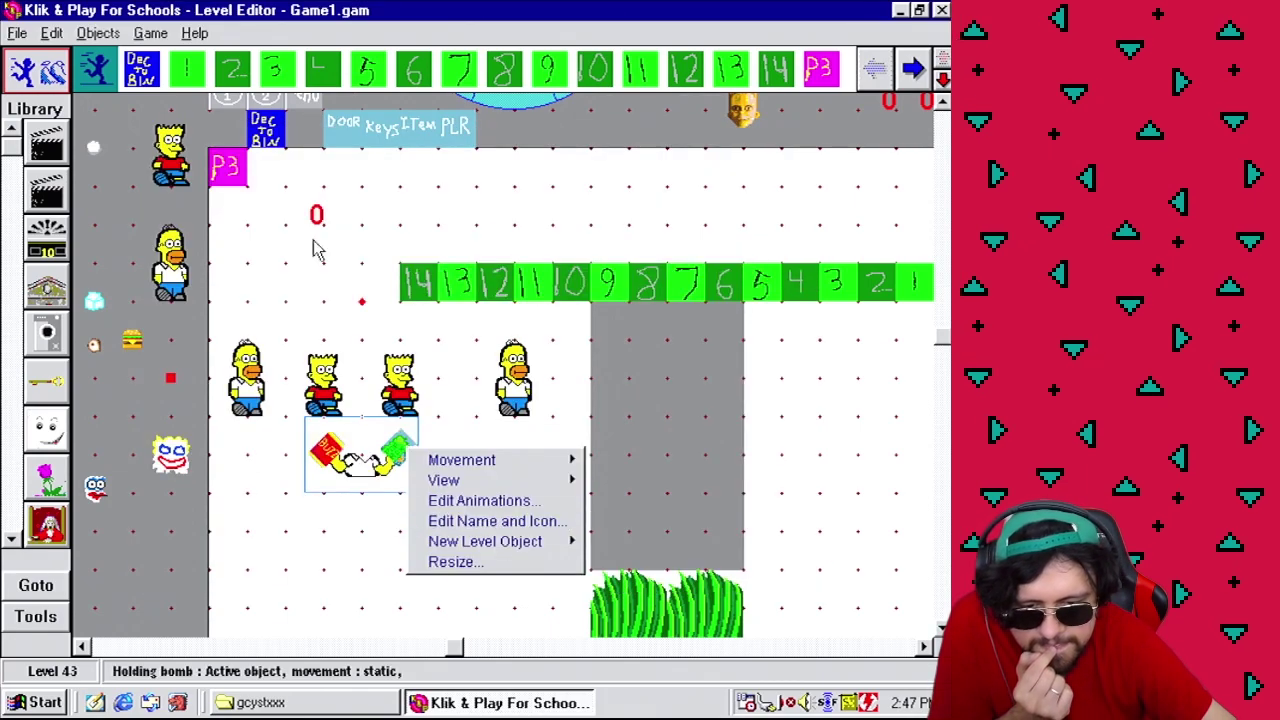
Play the level to check how Homer holds the items while walking in each direction, and close the test window.
click(148, 34)
click(262, 198)
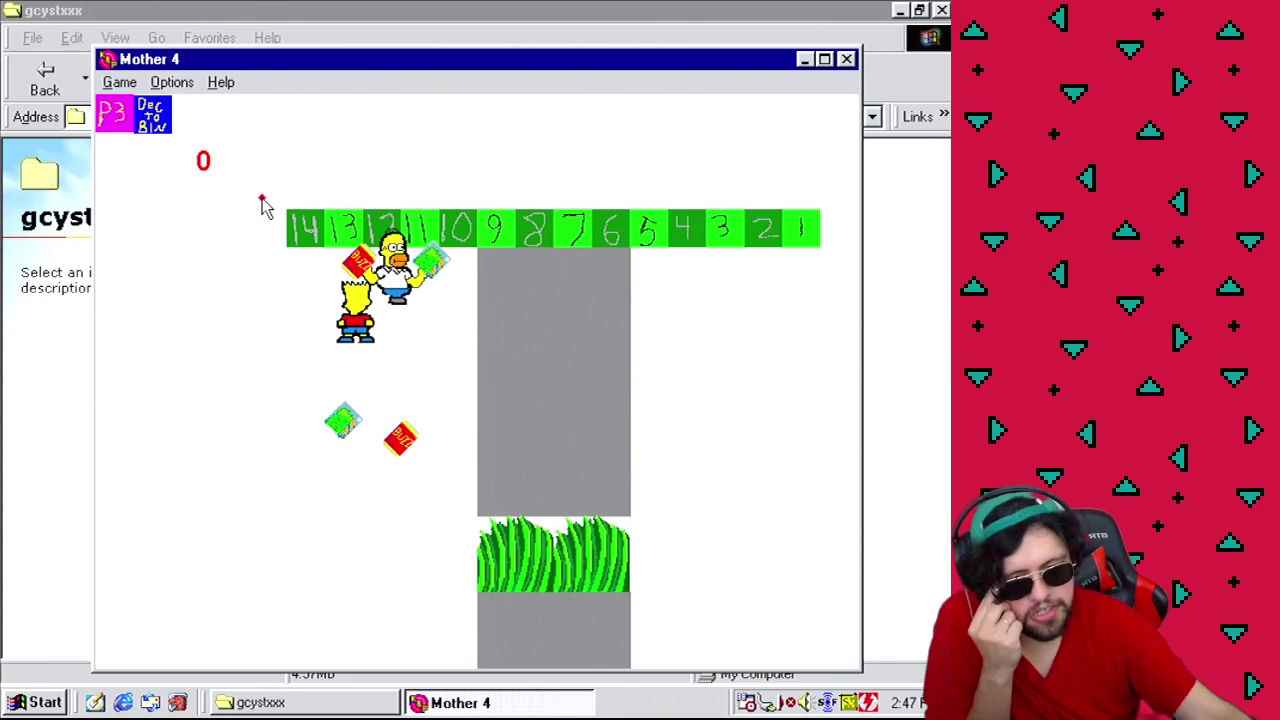
key(Down)
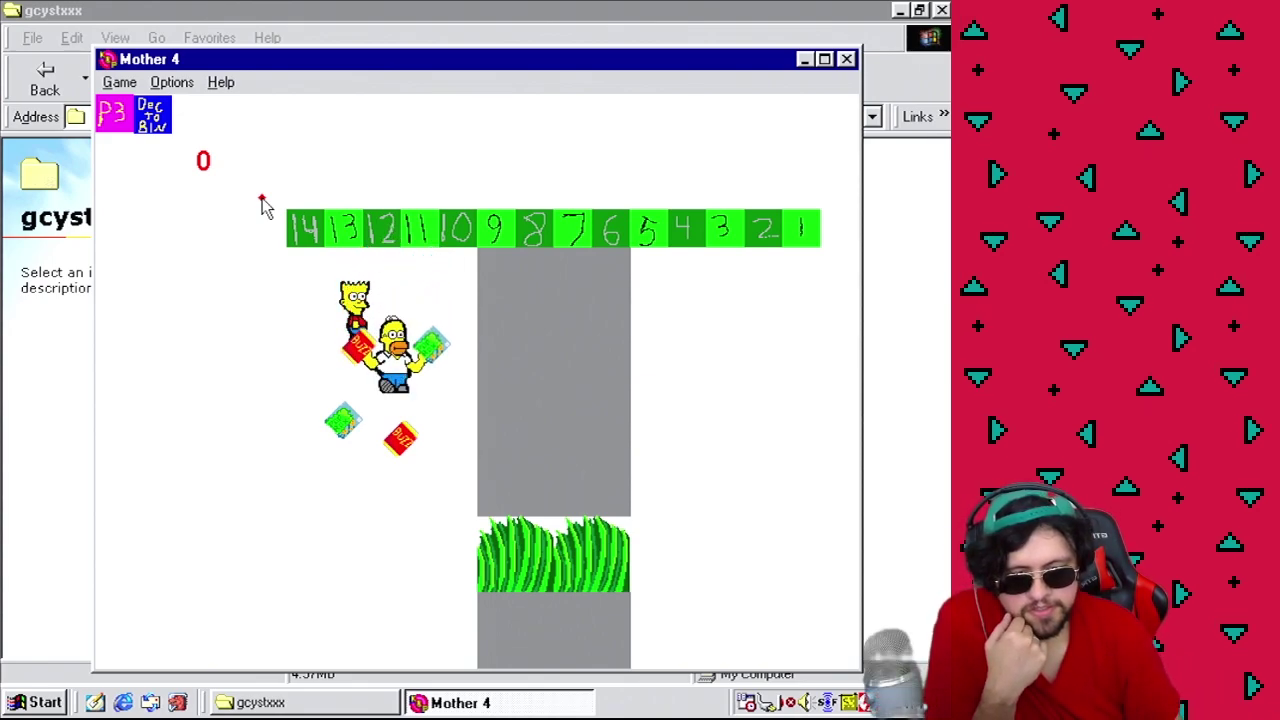
key(Left)
key(Up)
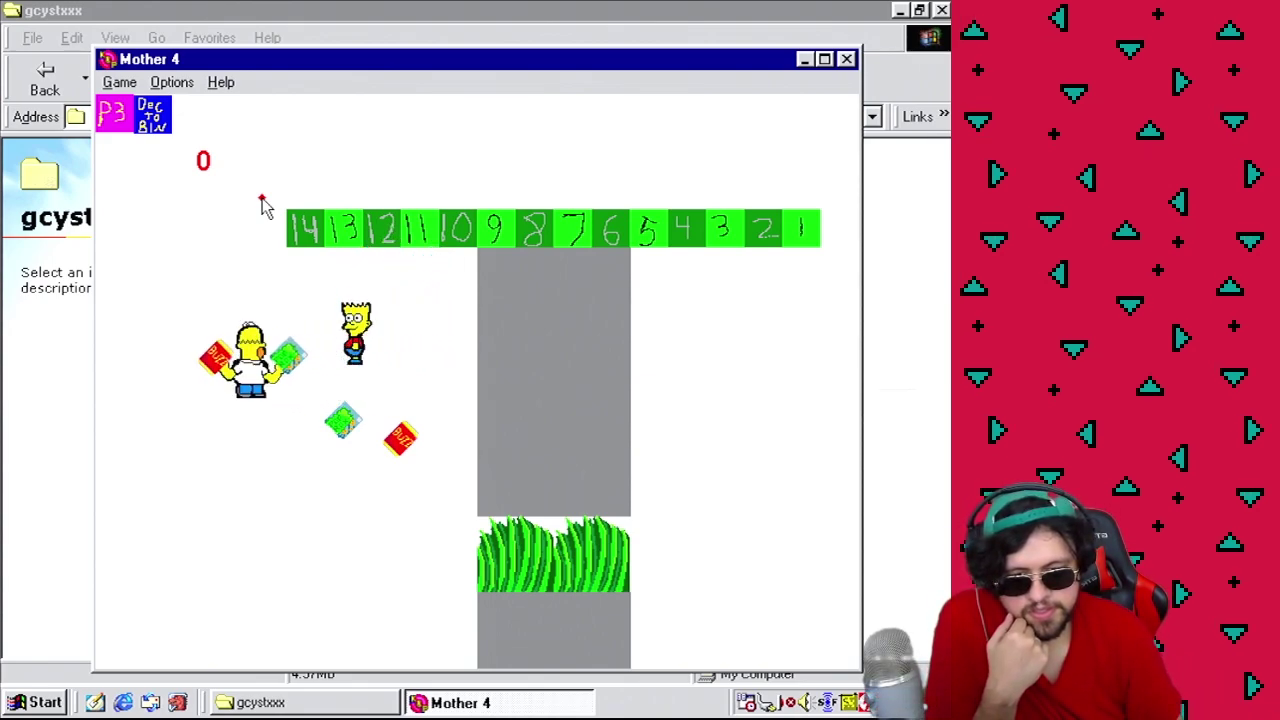
key(Right)
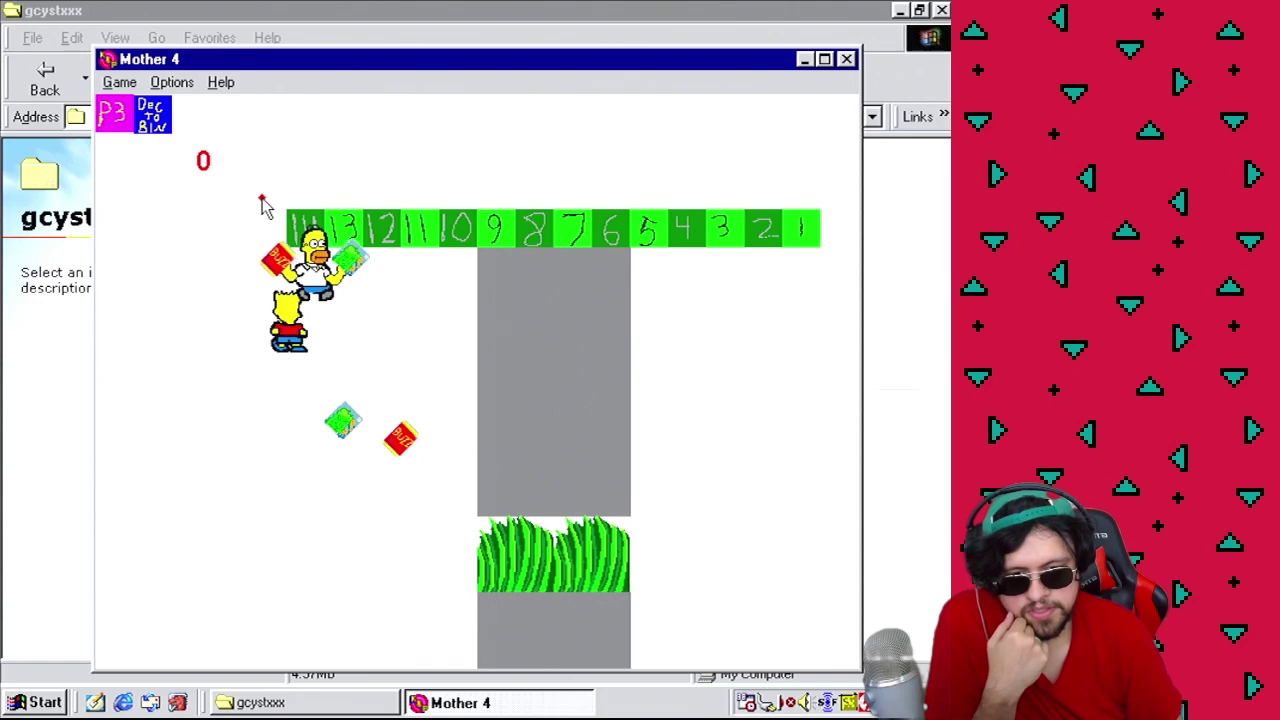
key(Right)
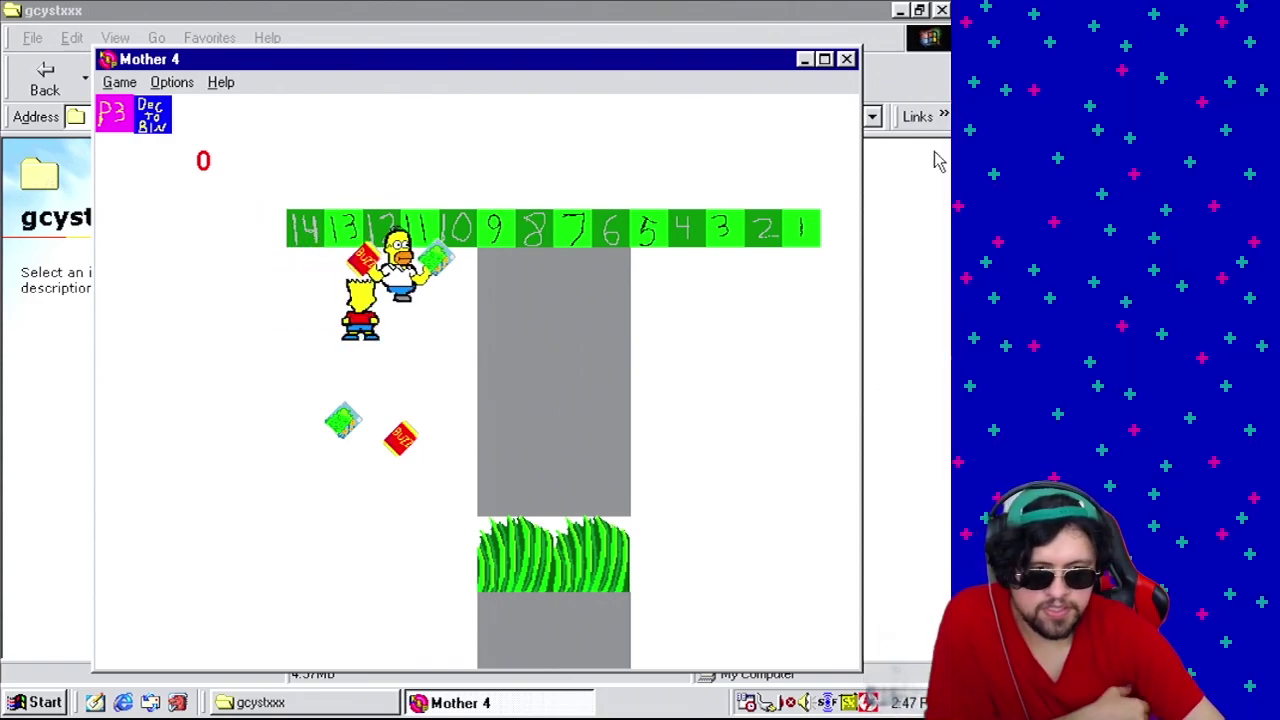
click(846, 59)
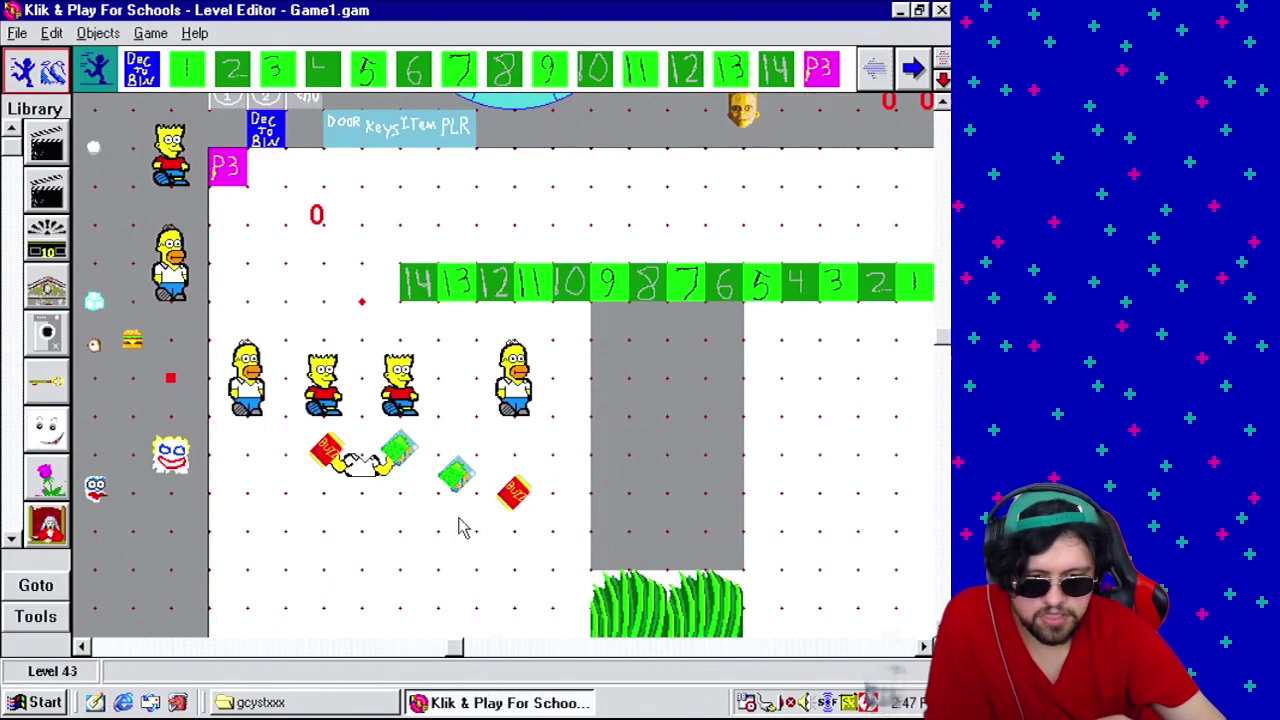
Delete the loose green item and move the loose BUZZ can to the grey area outside the playfield, beside Bart.
click(460, 488)
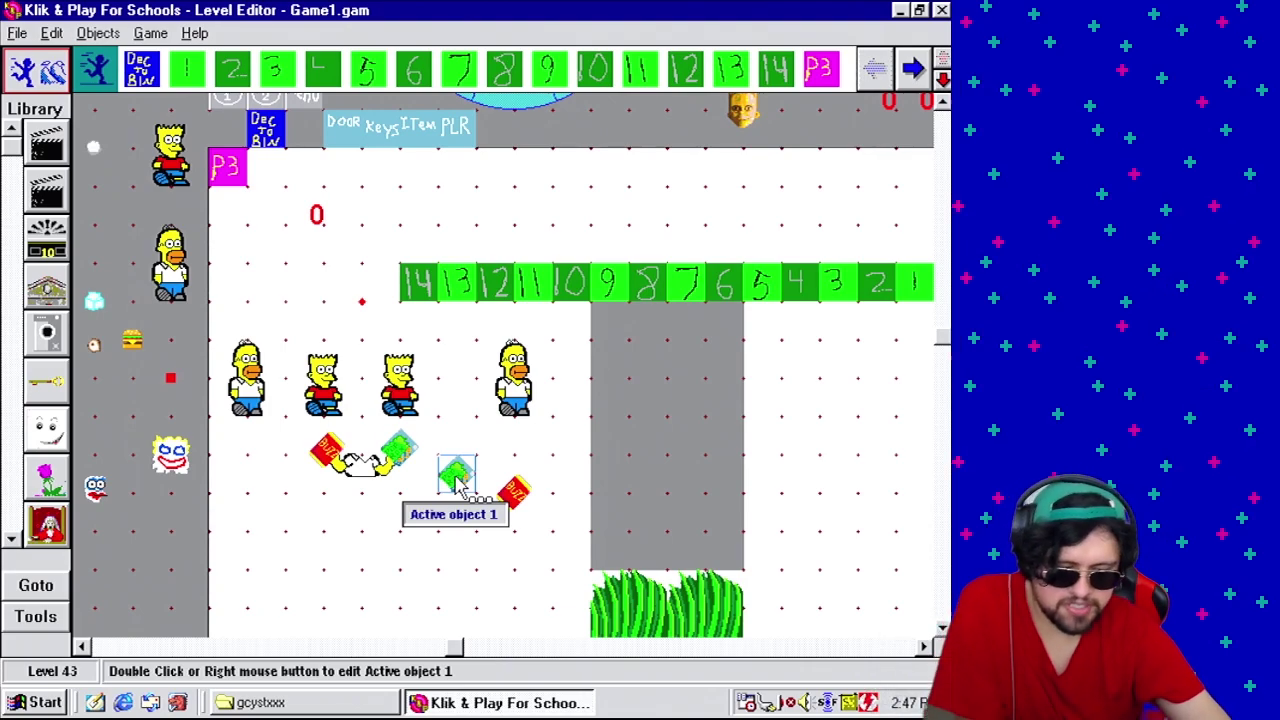
key(Delete)
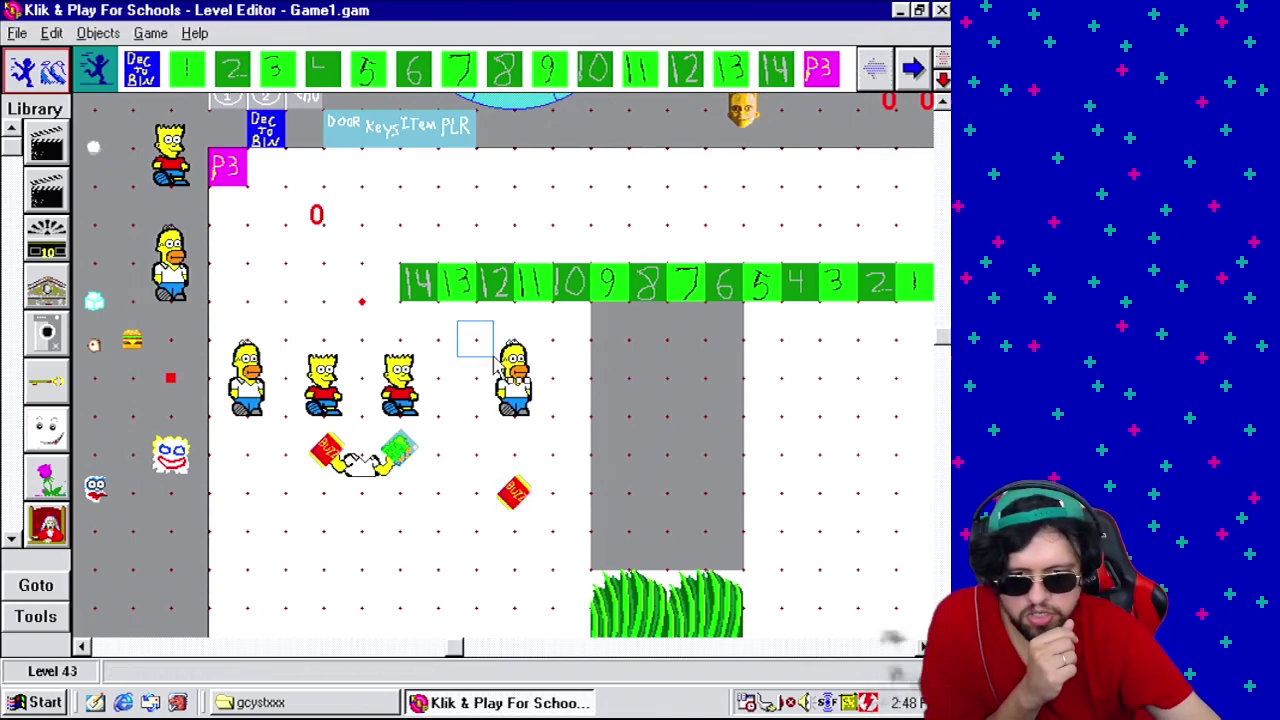
drag(140, 230, 126, 223)
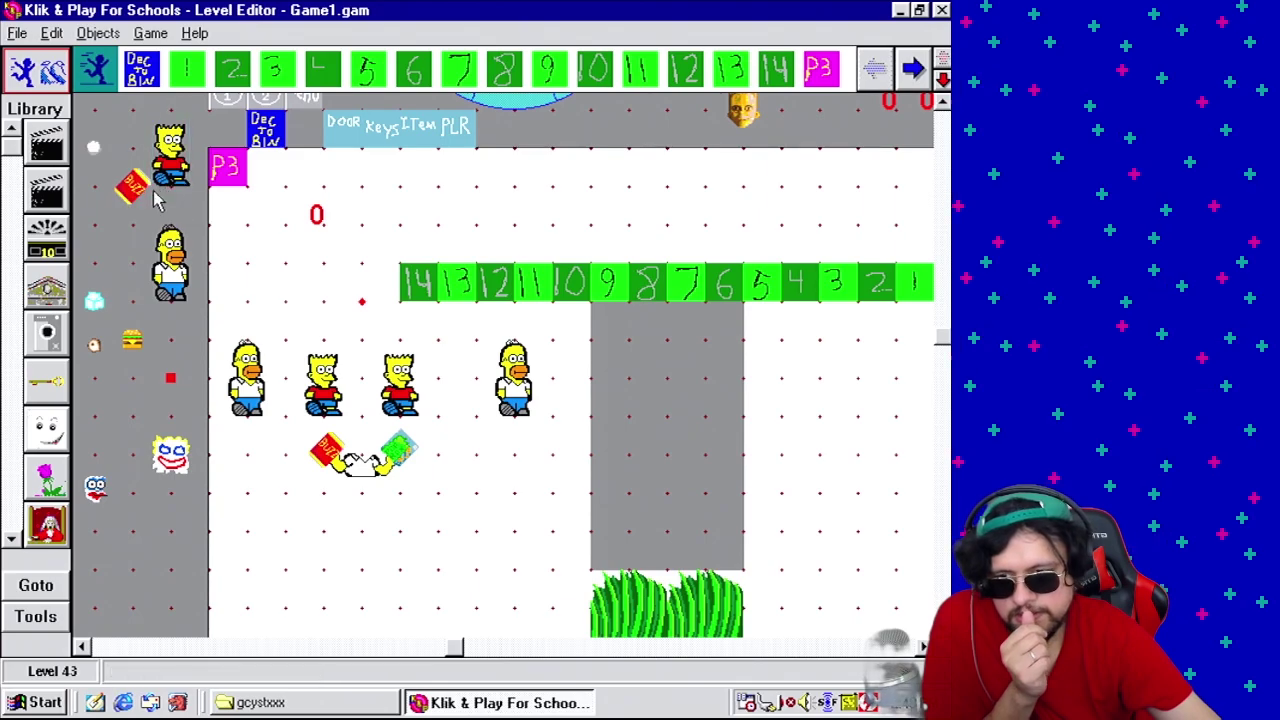
Save the game as Game1.gam with the description Mother 4.
click(17, 33)
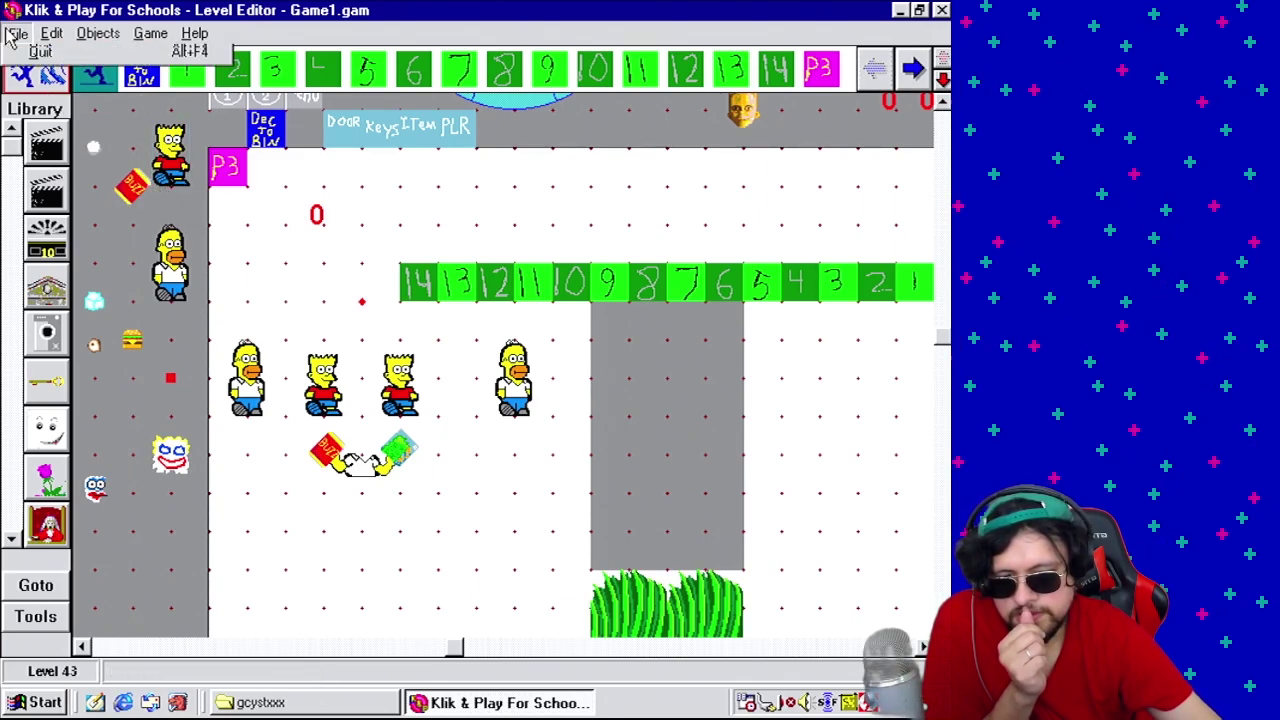
click(61, 108)
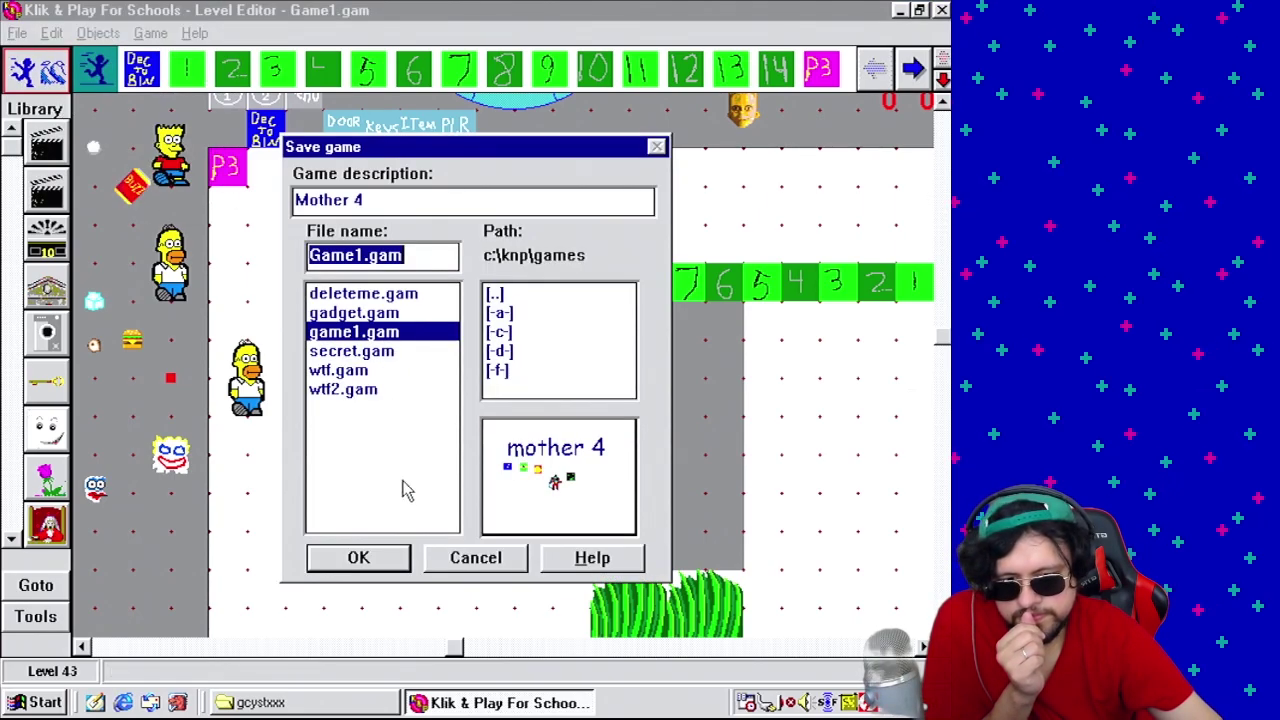
click(378, 562)
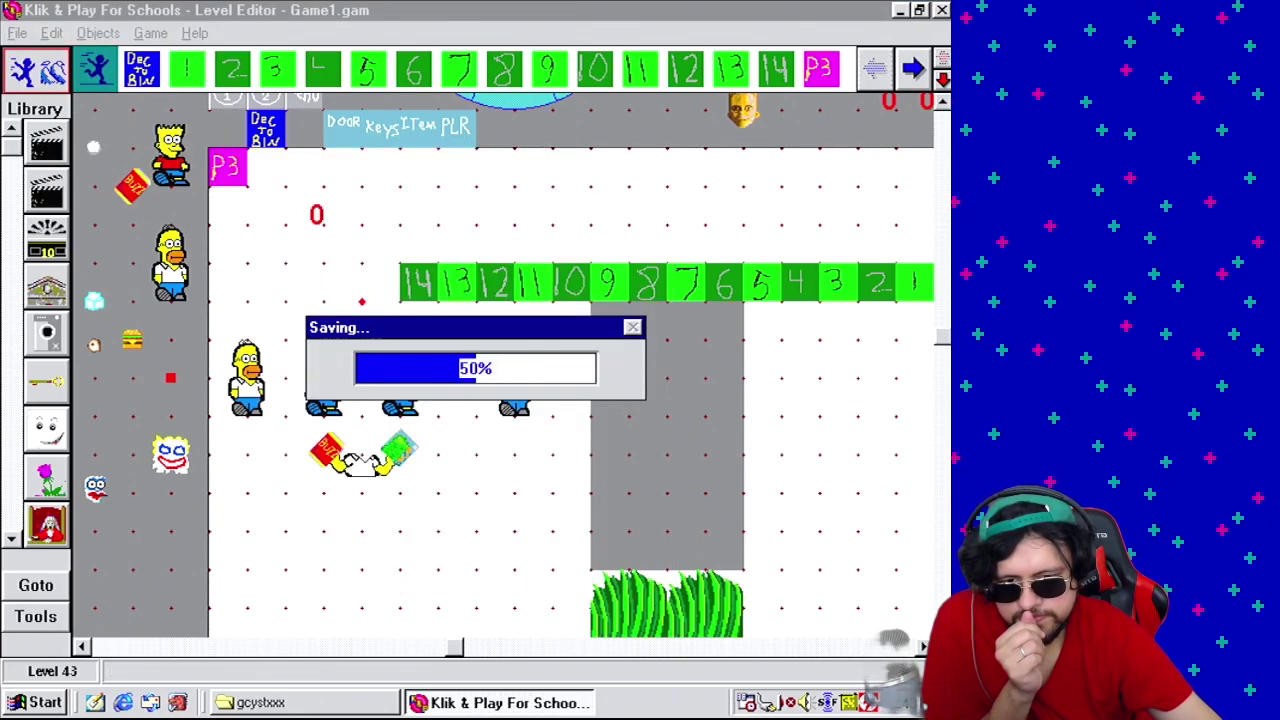
Move the Holding bomb object to the grey area above Bart, and add a Start of Level action for it in the Event Editor.
click(371, 455)
drag(131, 112, 160, 190)
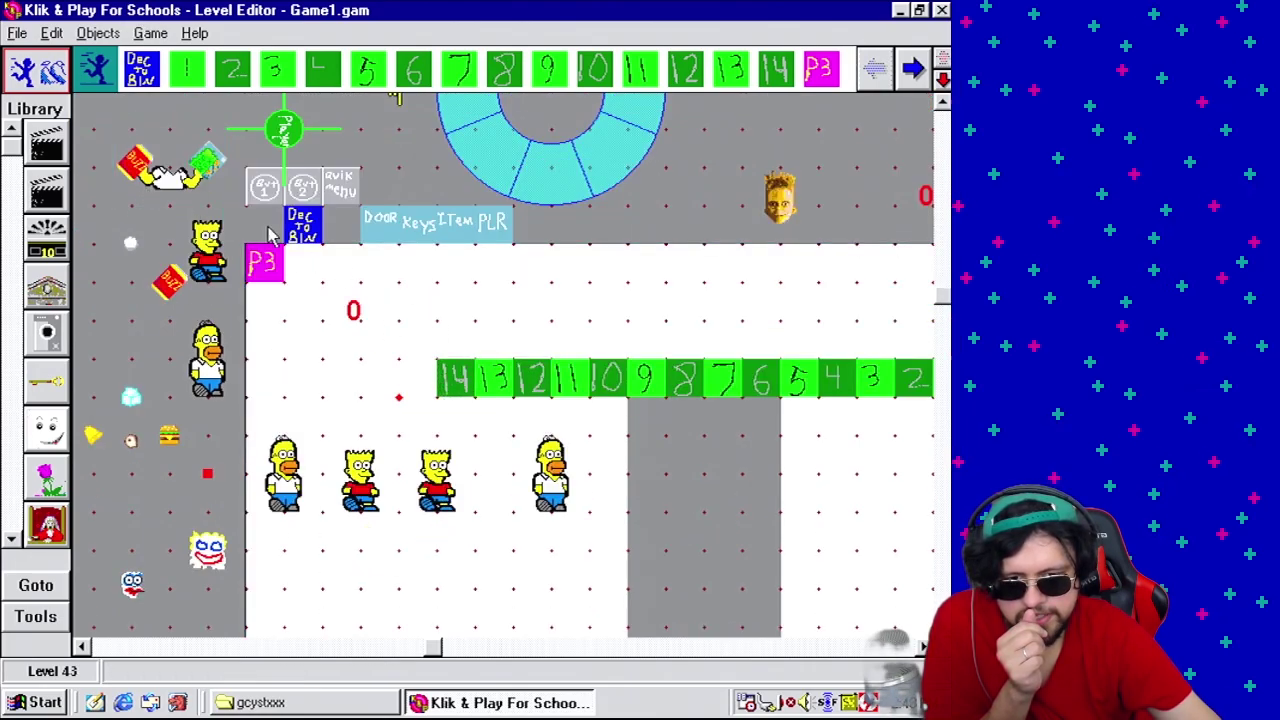
click(137, 34)
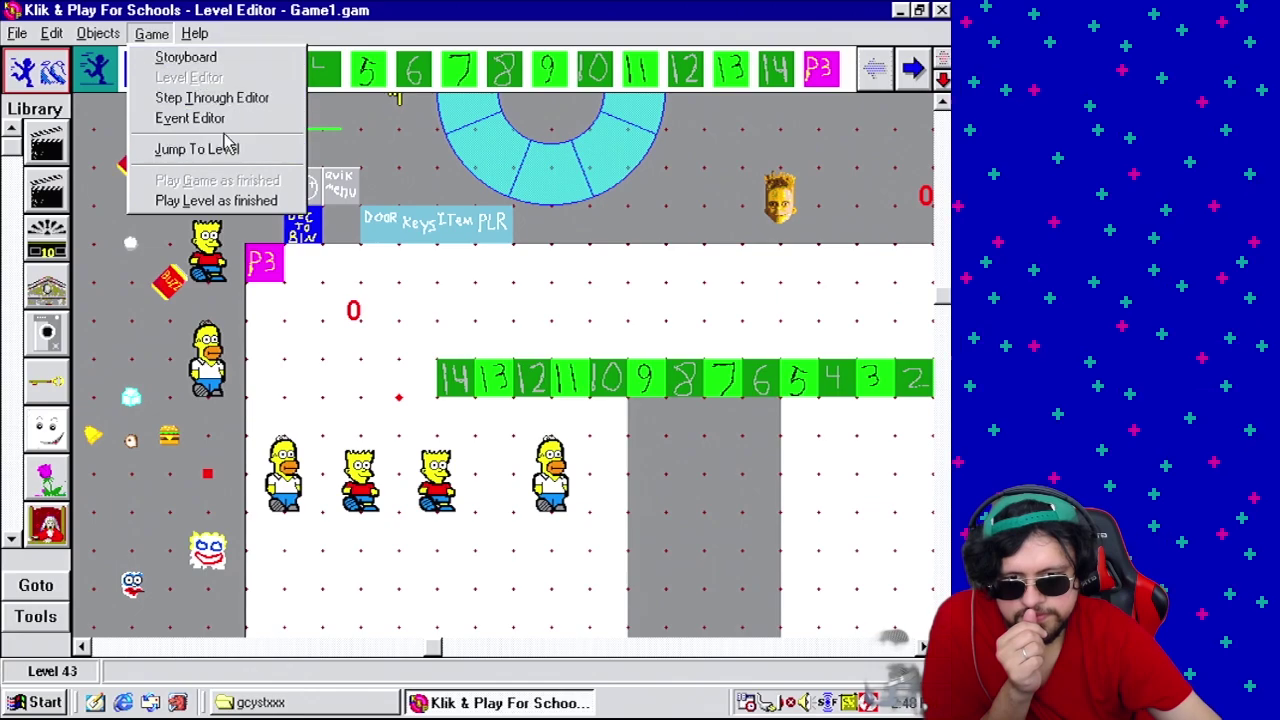
click(210, 94)
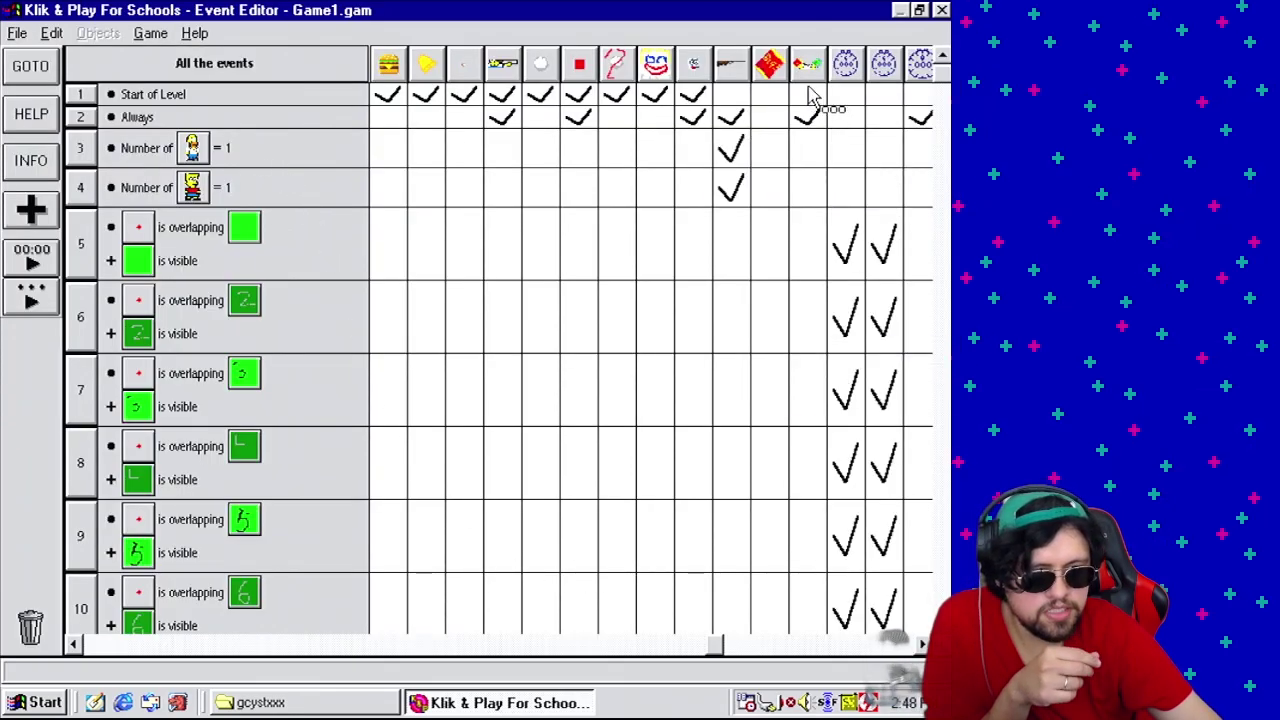
drag(731, 117, 173, 90)
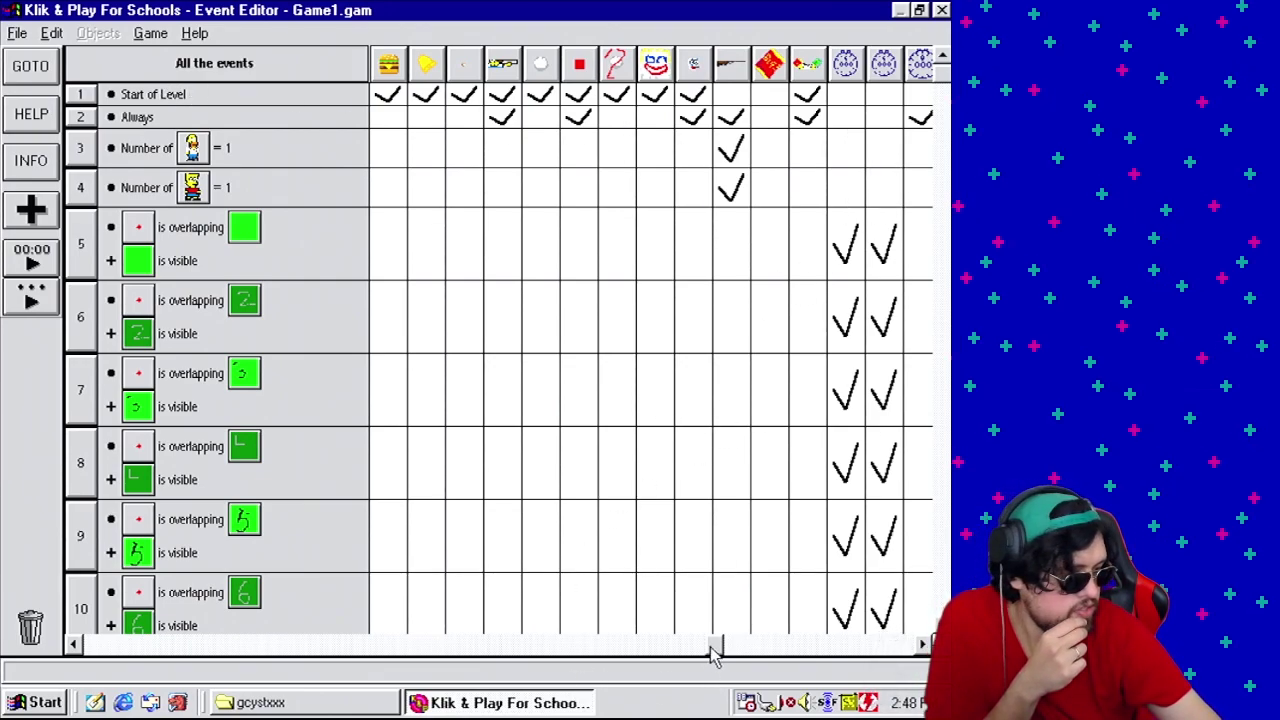
Review only the events related to the Item object, and return to the list of all events.
drag(712, 645, 594, 662)
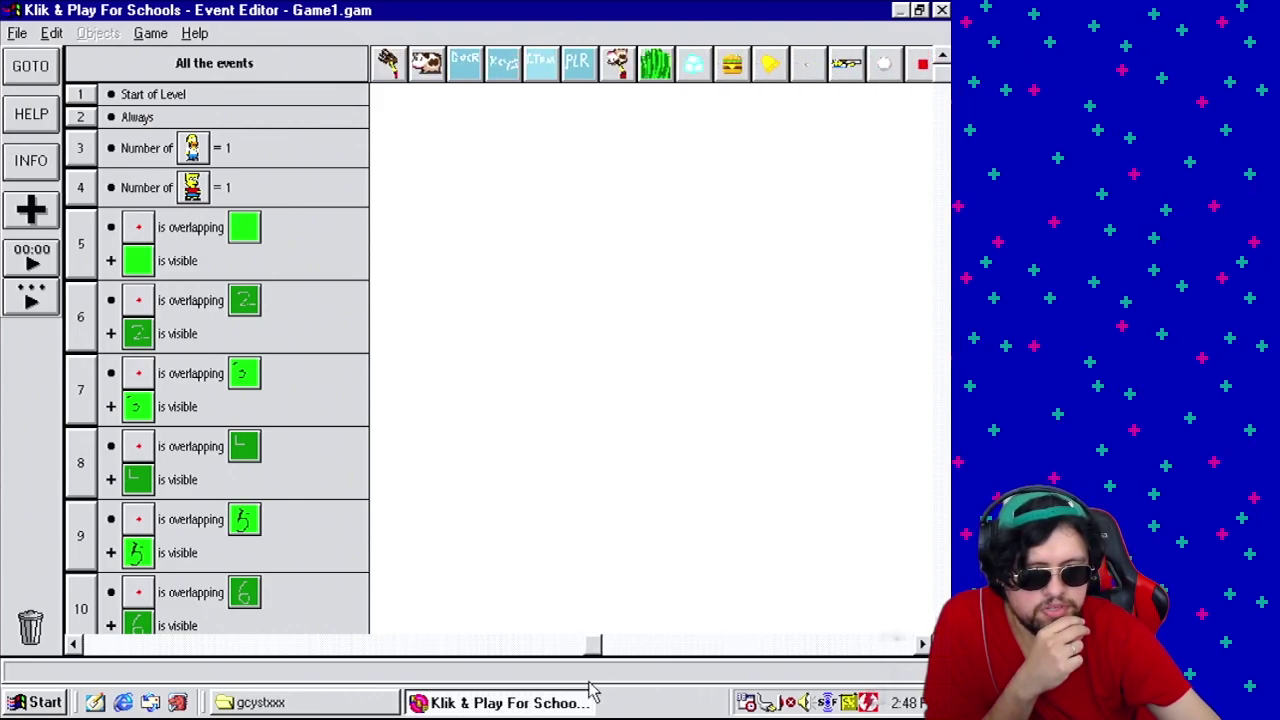
click(540, 65)
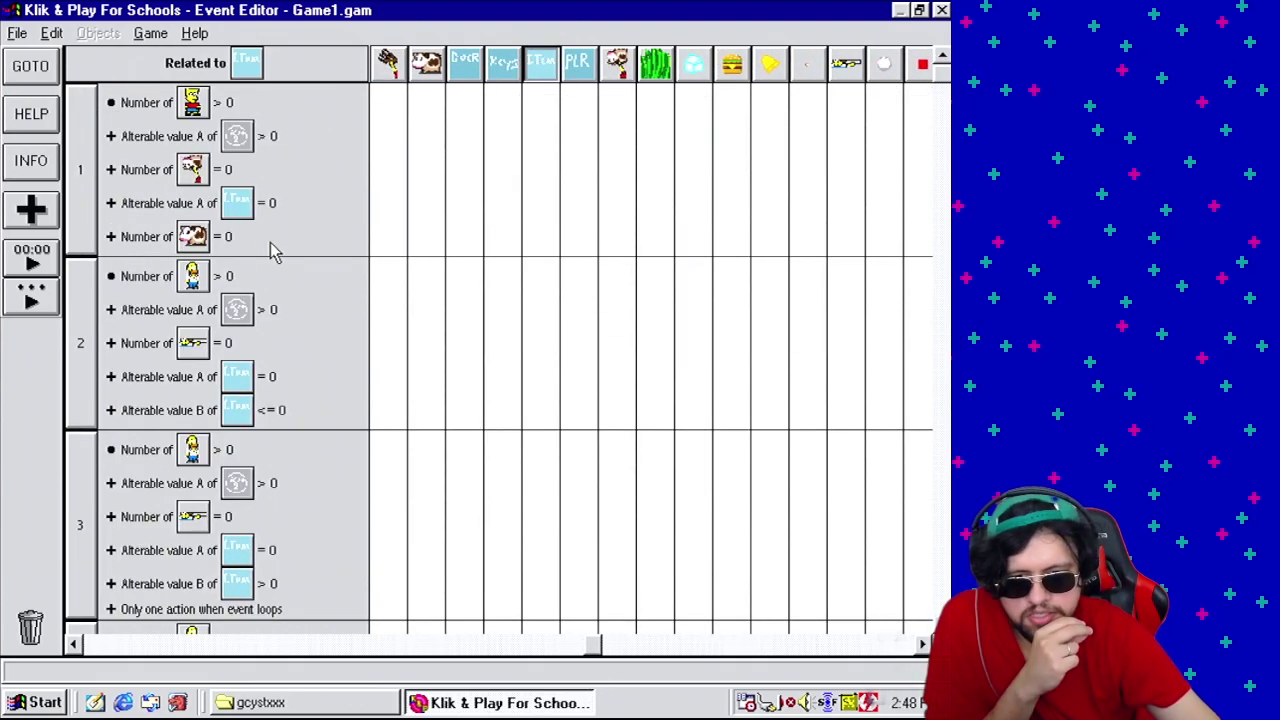
scroll(500, 360, down, 10)
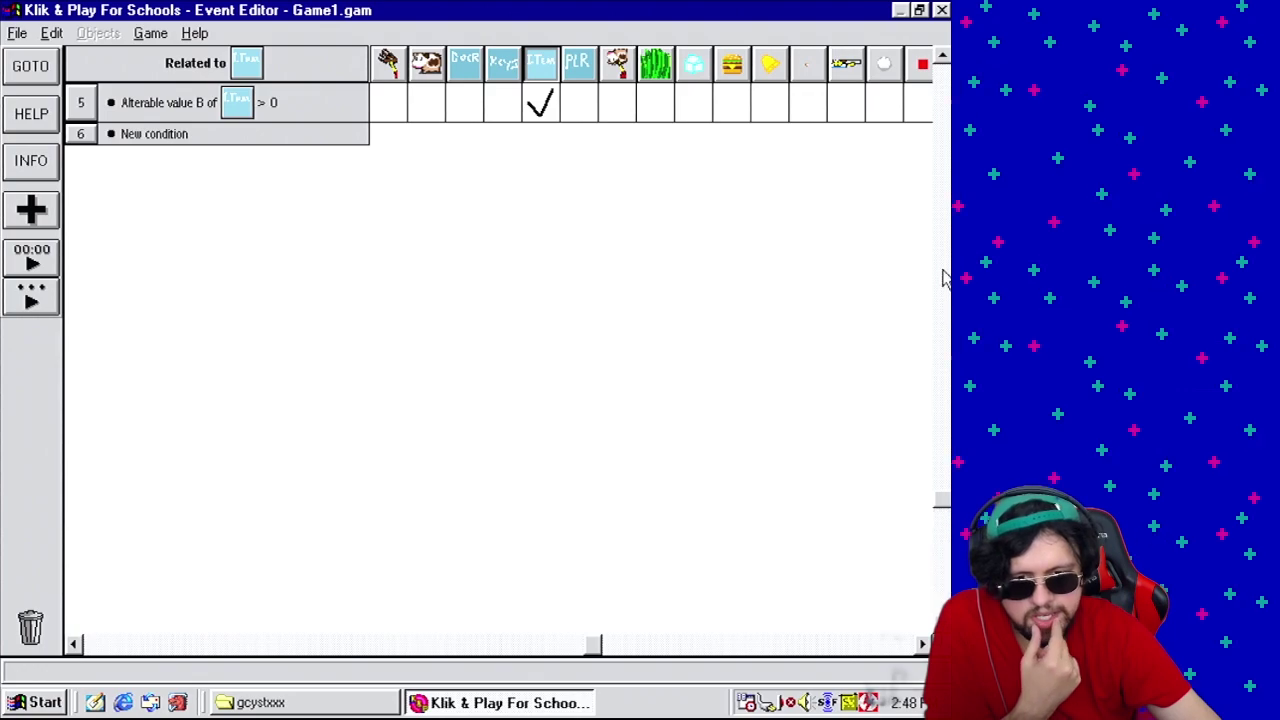
scroll(308, 88, up, 10)
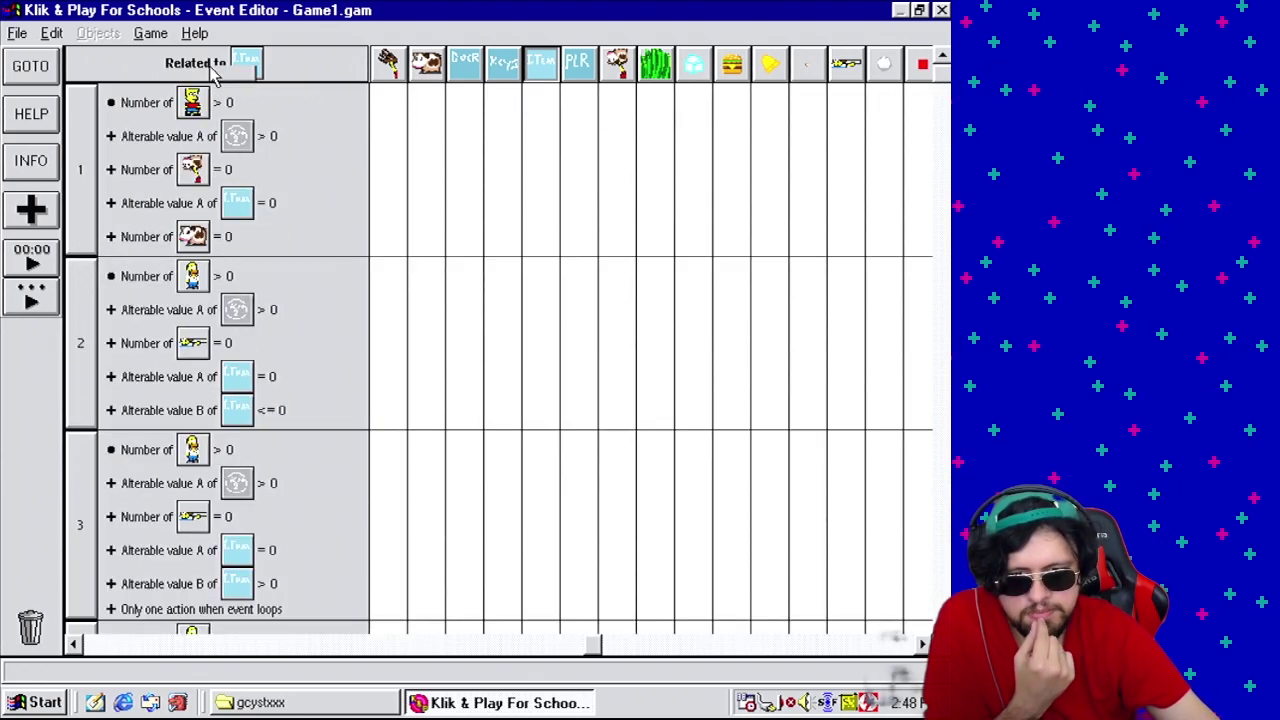
click(246, 64)
click(263, 109)
click(922, 114)
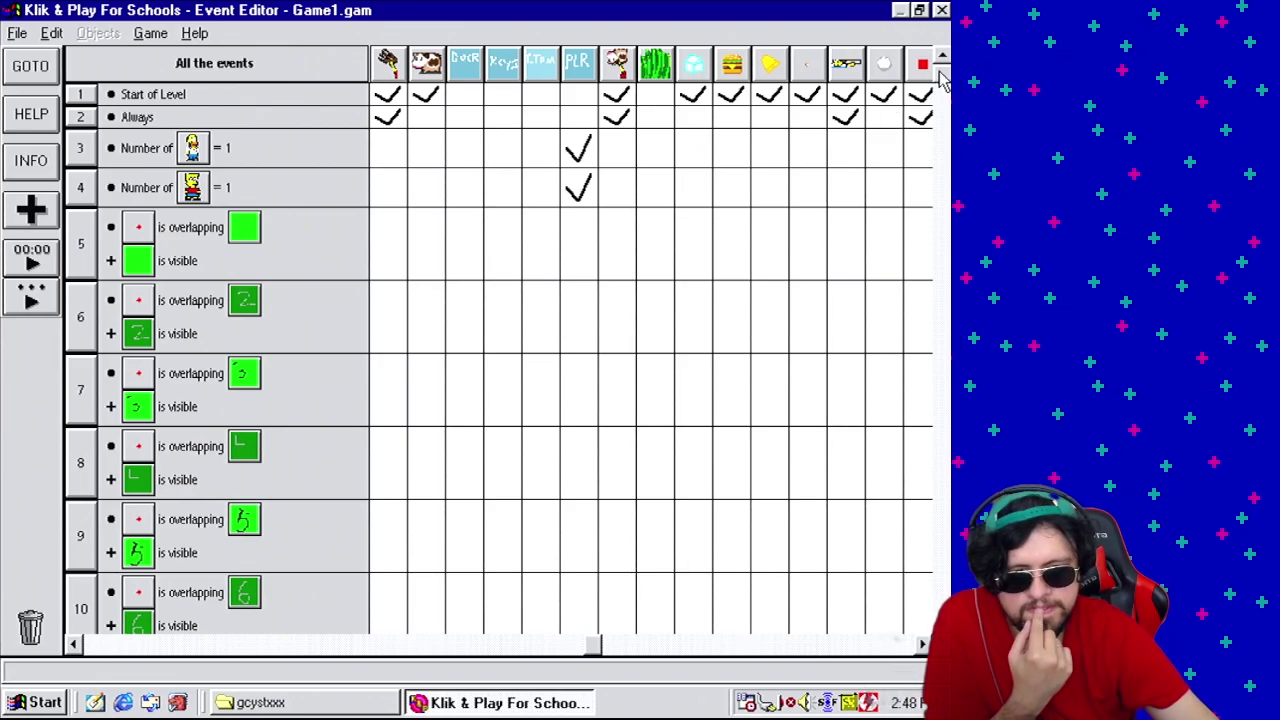
Review only the events related to the yellow figure object and their actions, and return to the list of all events.
drag(942, 78, 942, 321)
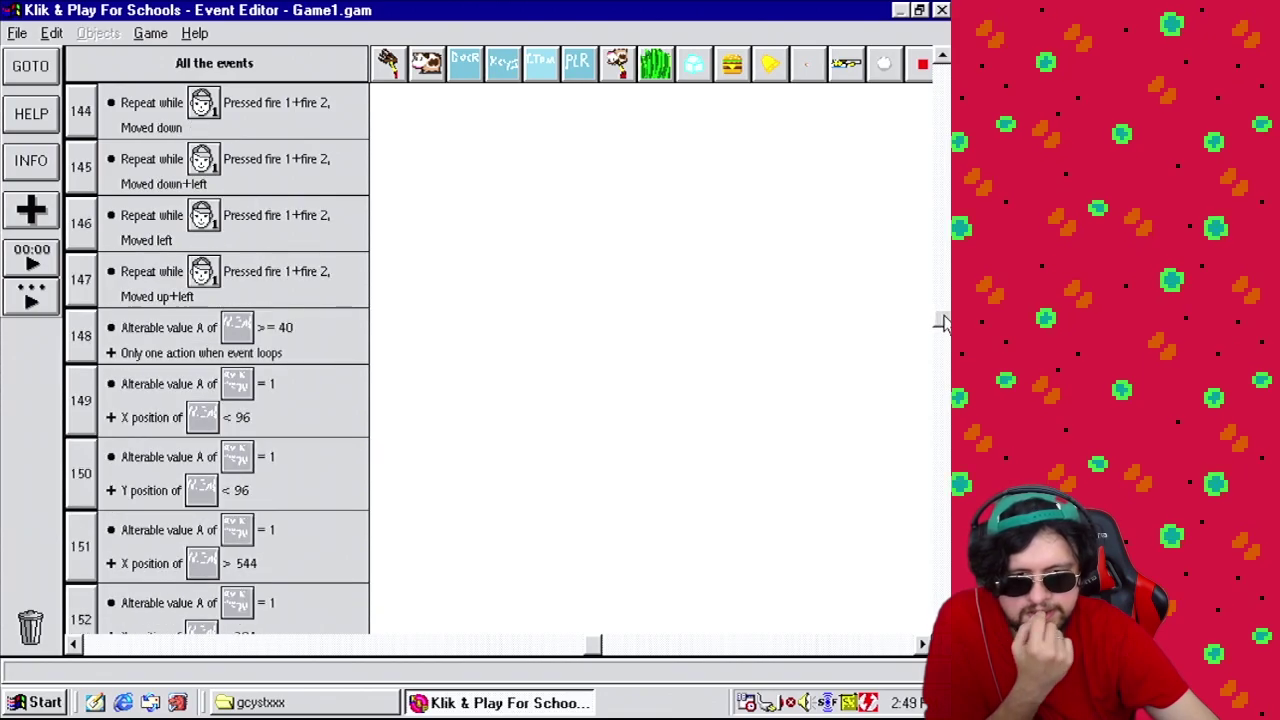
drag(594, 648, 430, 648)
click(617, 63)
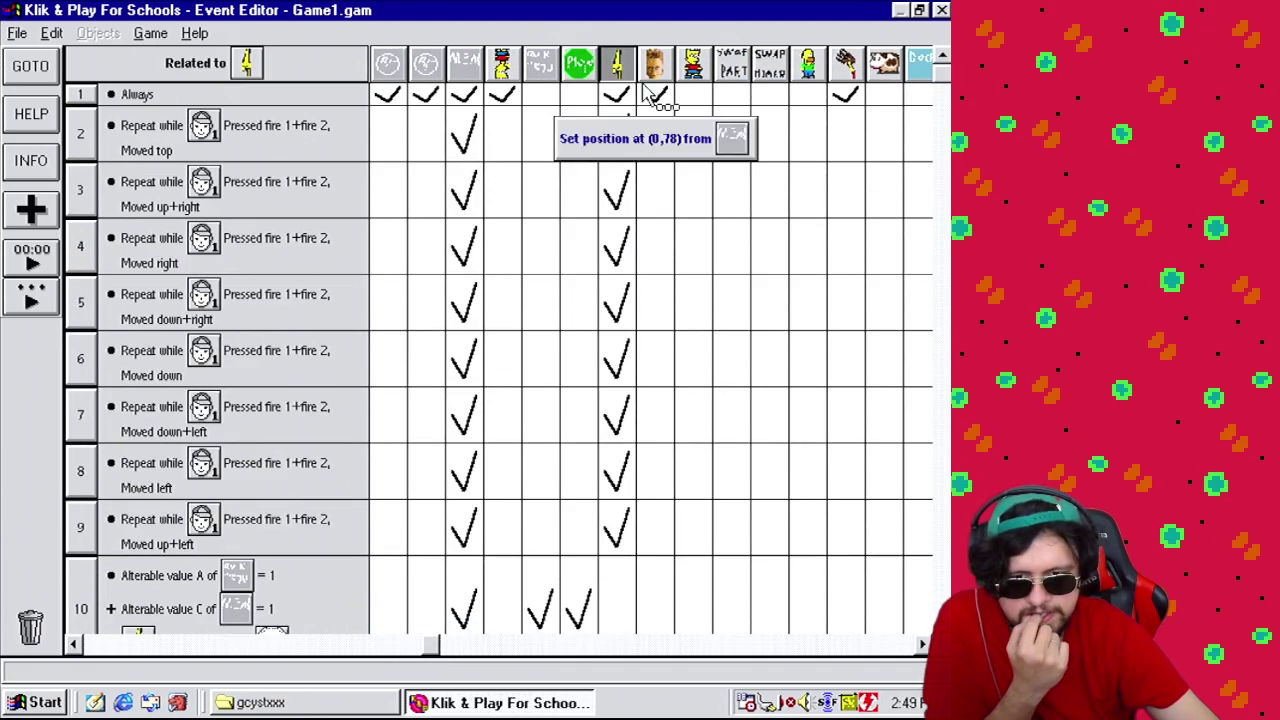
scroll(500, 360, down, 3)
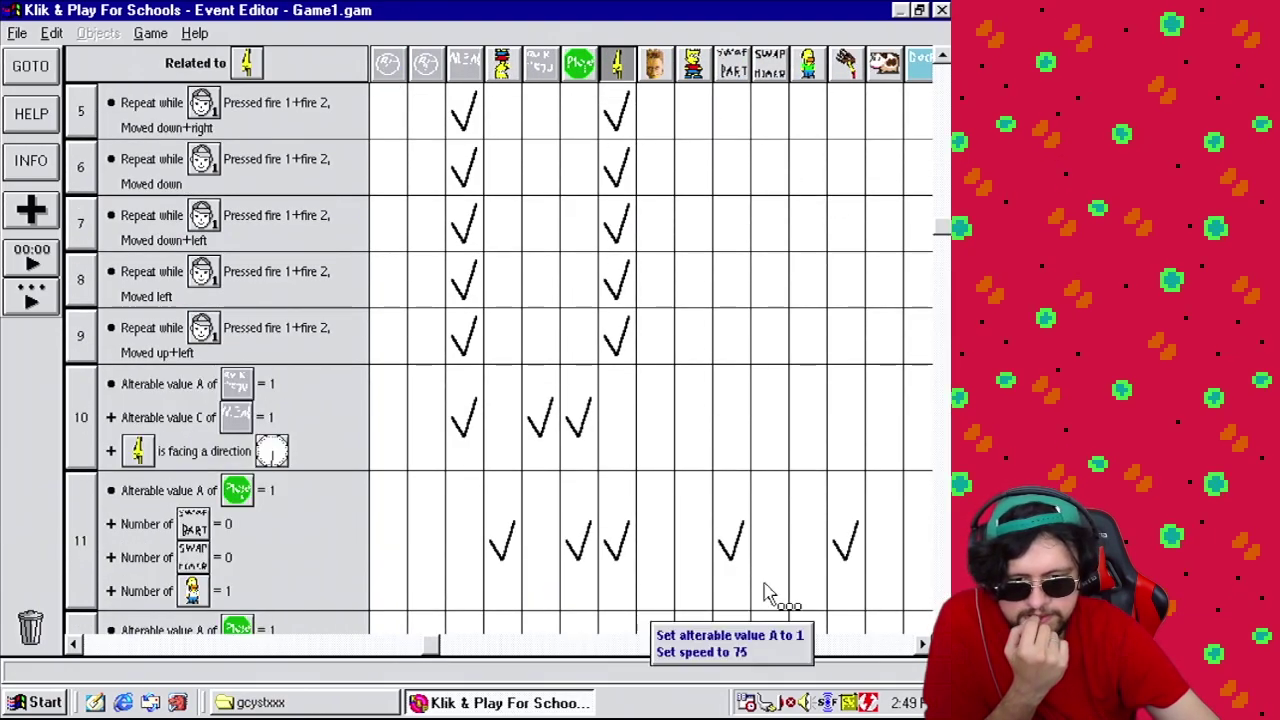
mouse_move(458, 443)
mouse_move(531, 425)
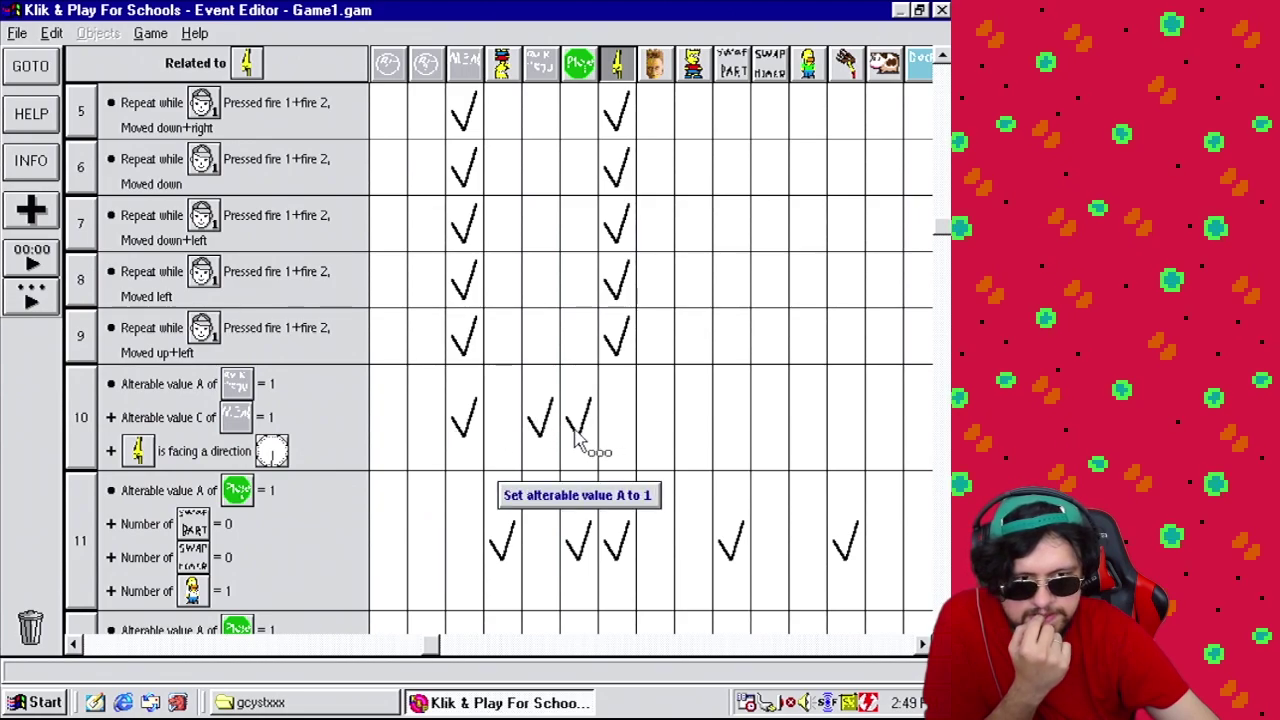
scroll(500, 417, down, 3)
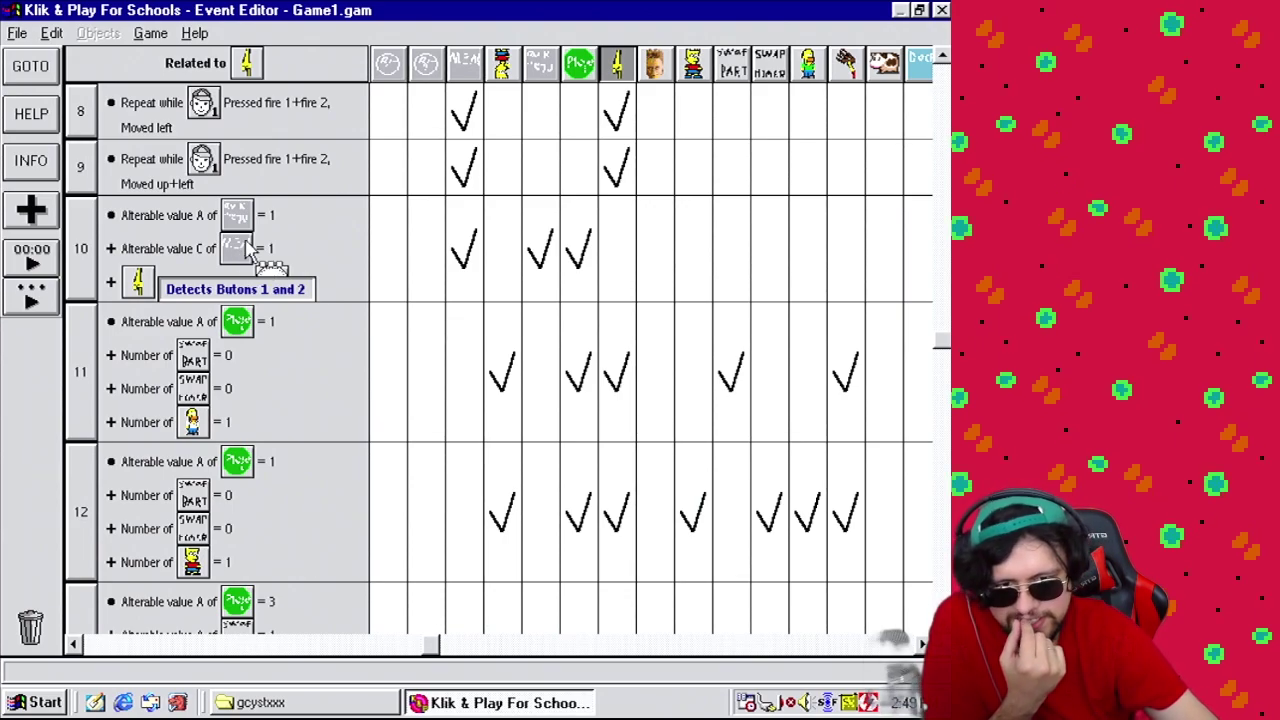
click(196, 66)
click(250, 108)
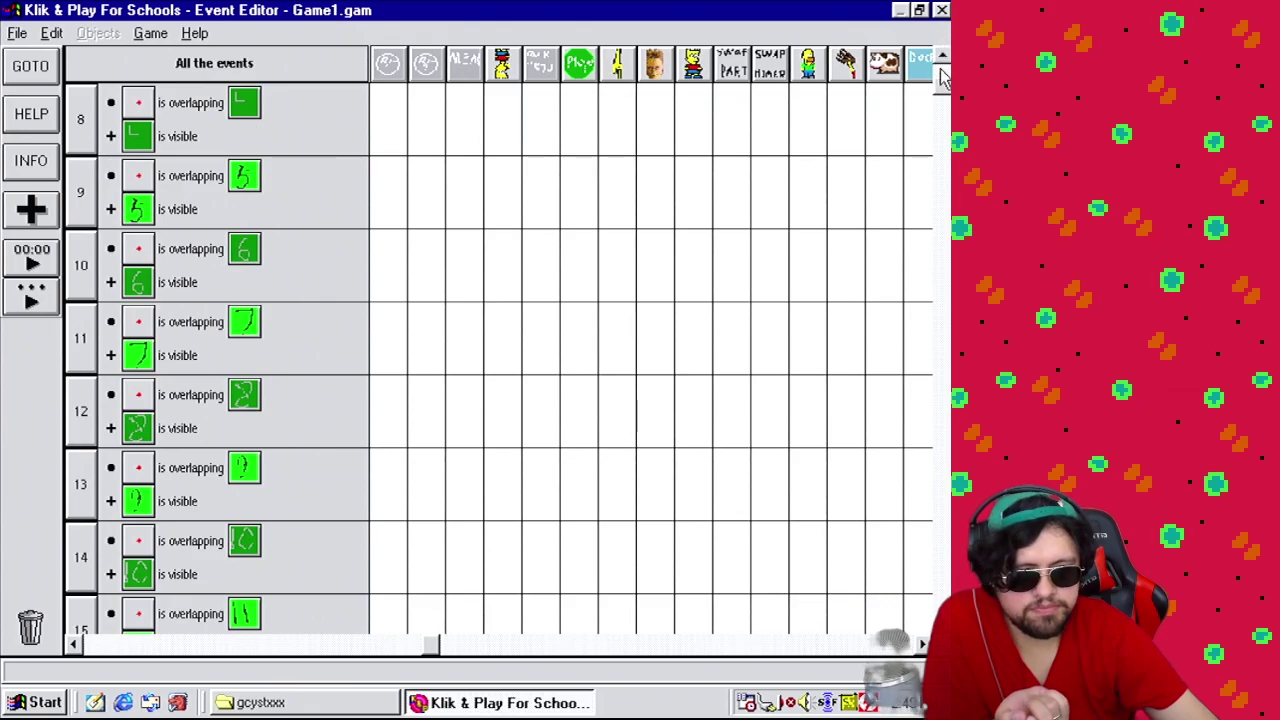
Examine the play-area exit and background-collision events at the end of the event list, including the actions assigned to them.
drag(941, 78, 940, 598)
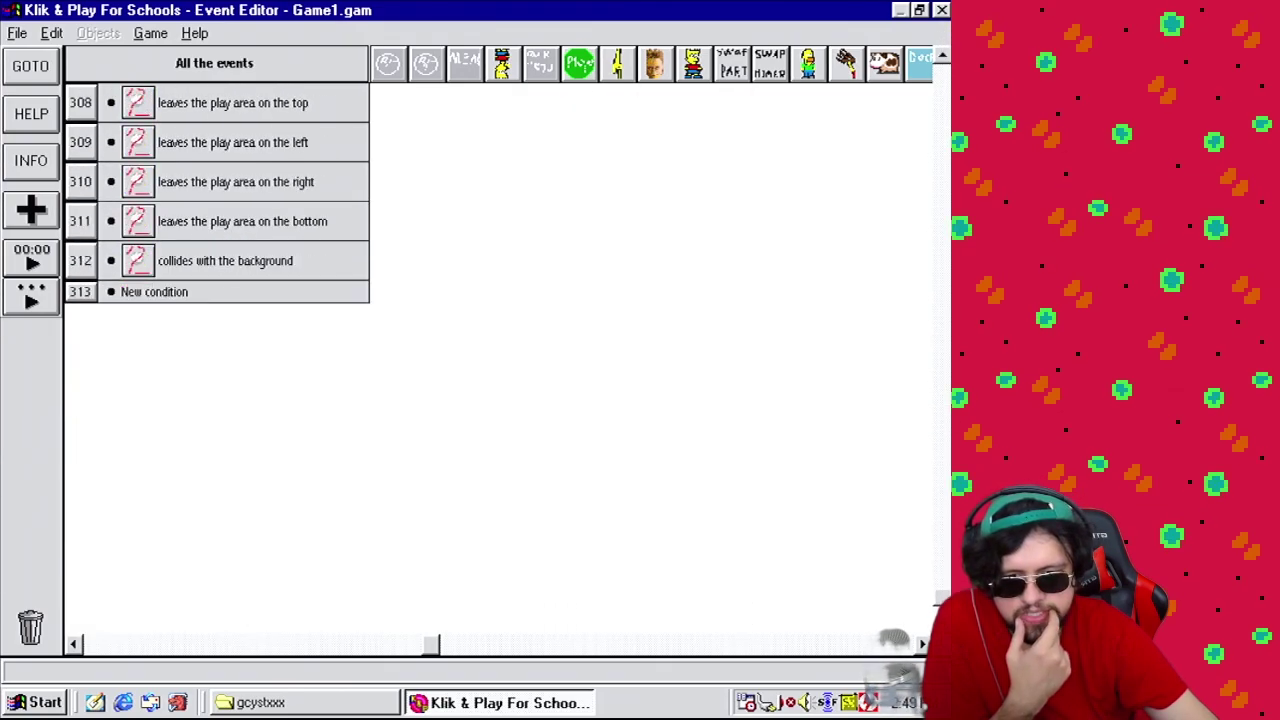
click(946, 327)
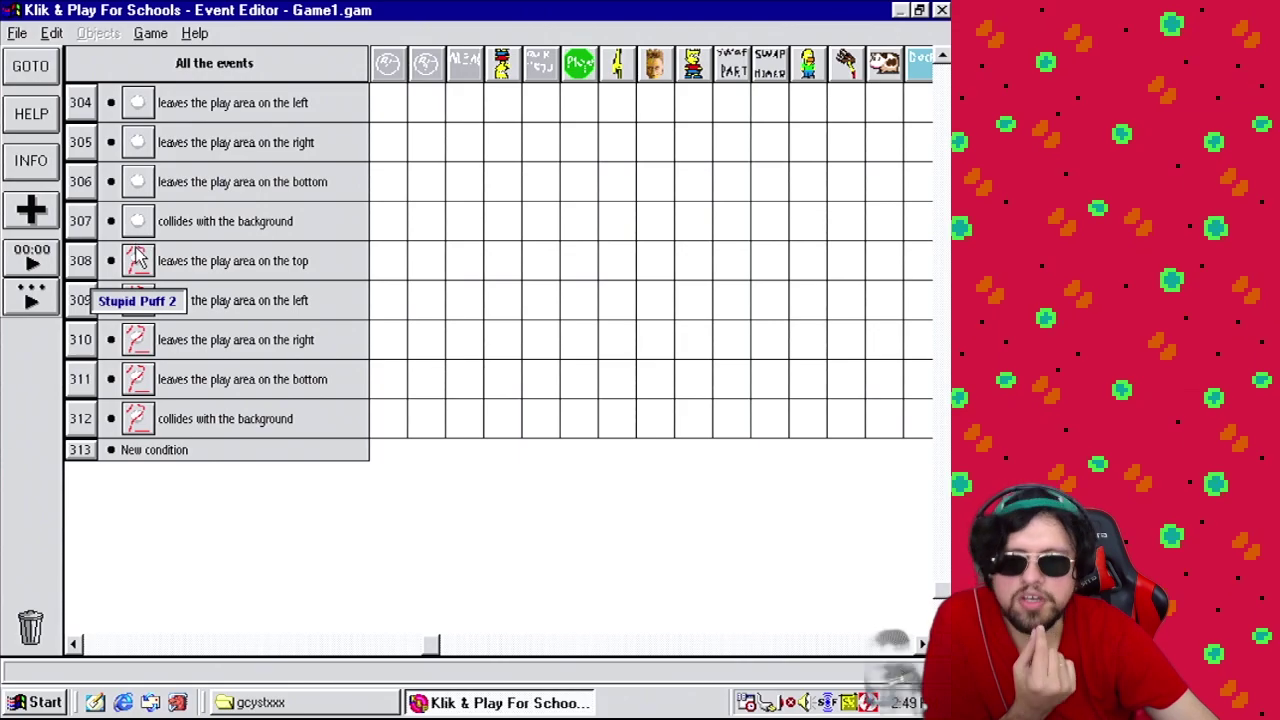
click(148, 34)
click(358, 563)
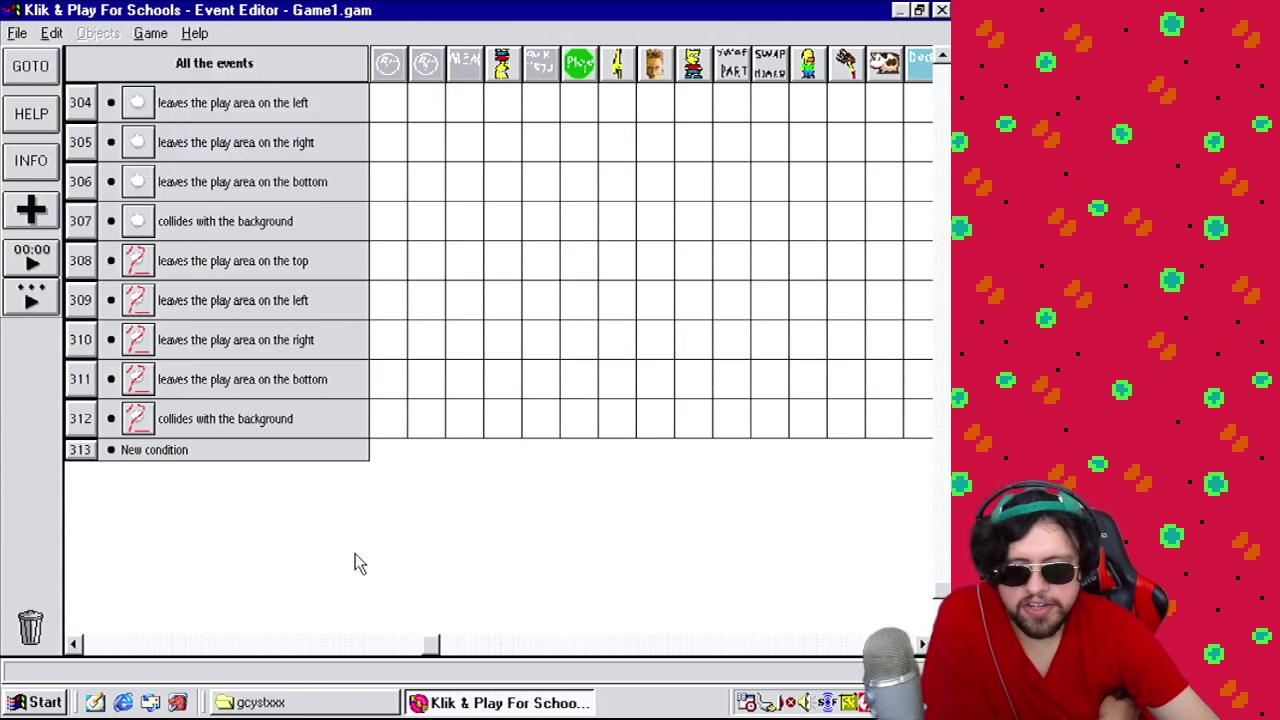
scroll(500, 350, up, 5)
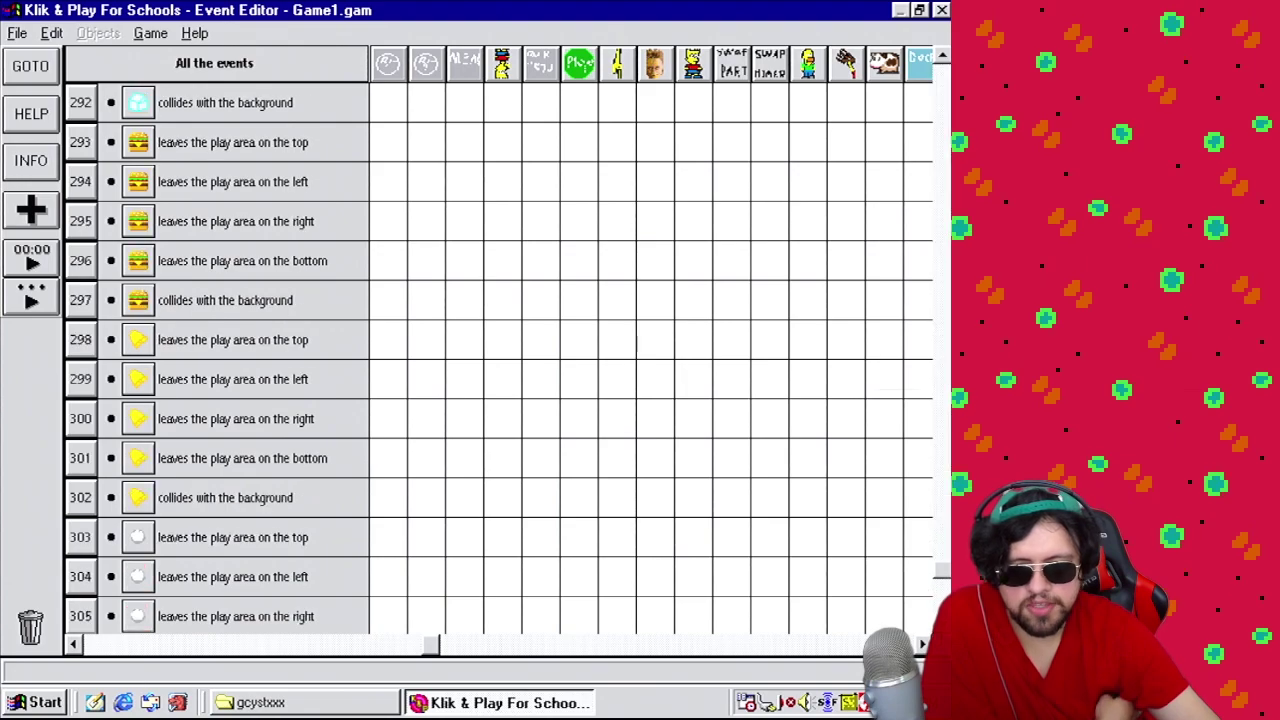
scroll(500, 350, up, 2)
scroll(500, 350, up, 2)
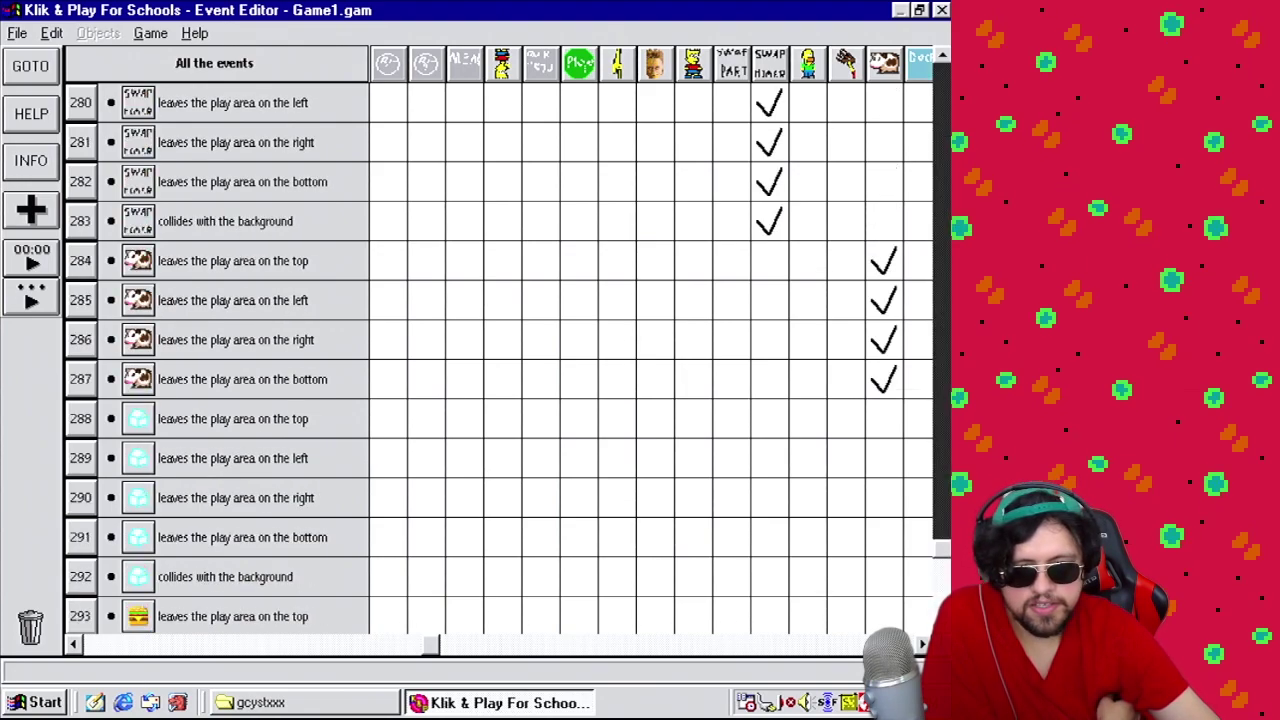
scroll(500, 350, up, 2)
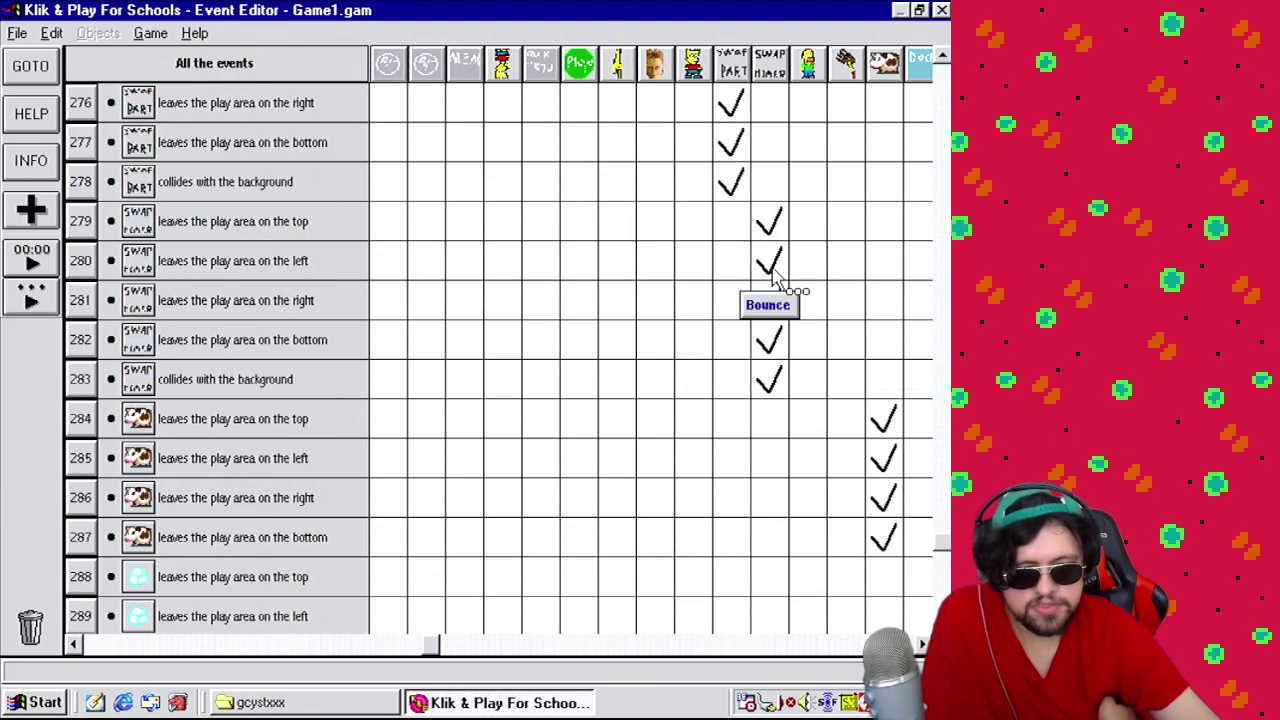
mouse_move(738, 143)
scroll(738, 143, up, 2)
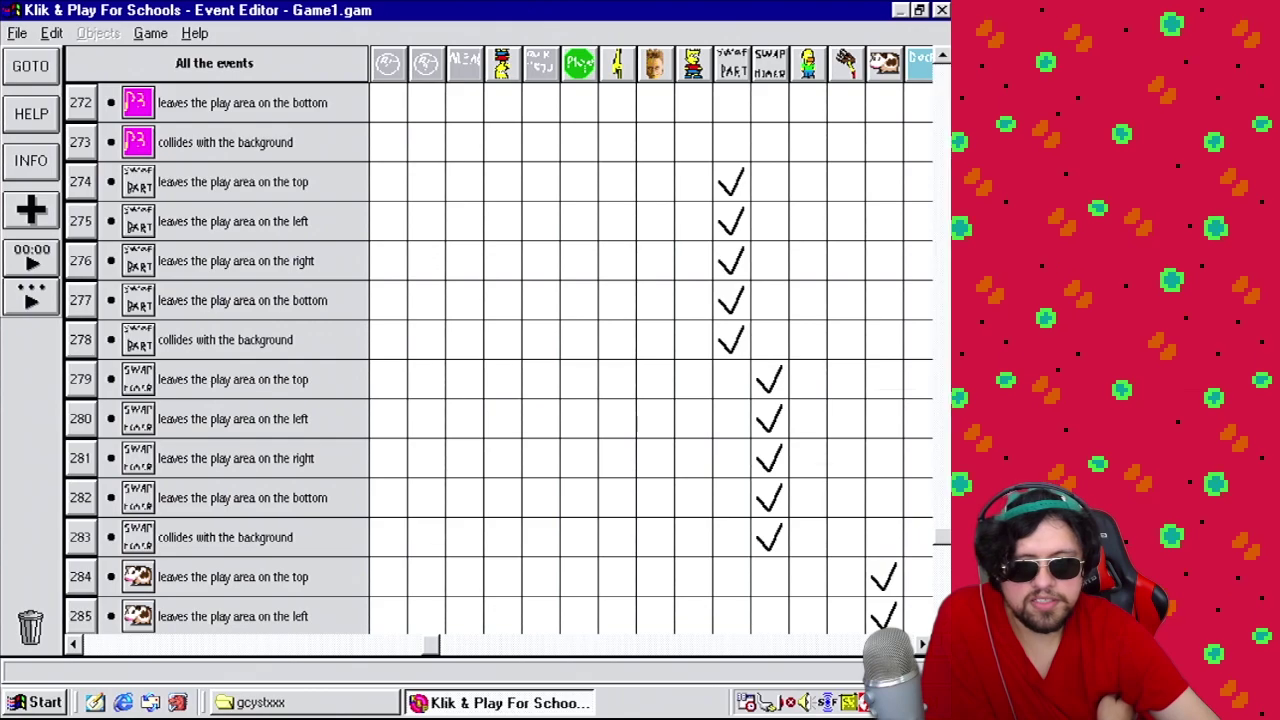
scroll(940, 150, up, 2)
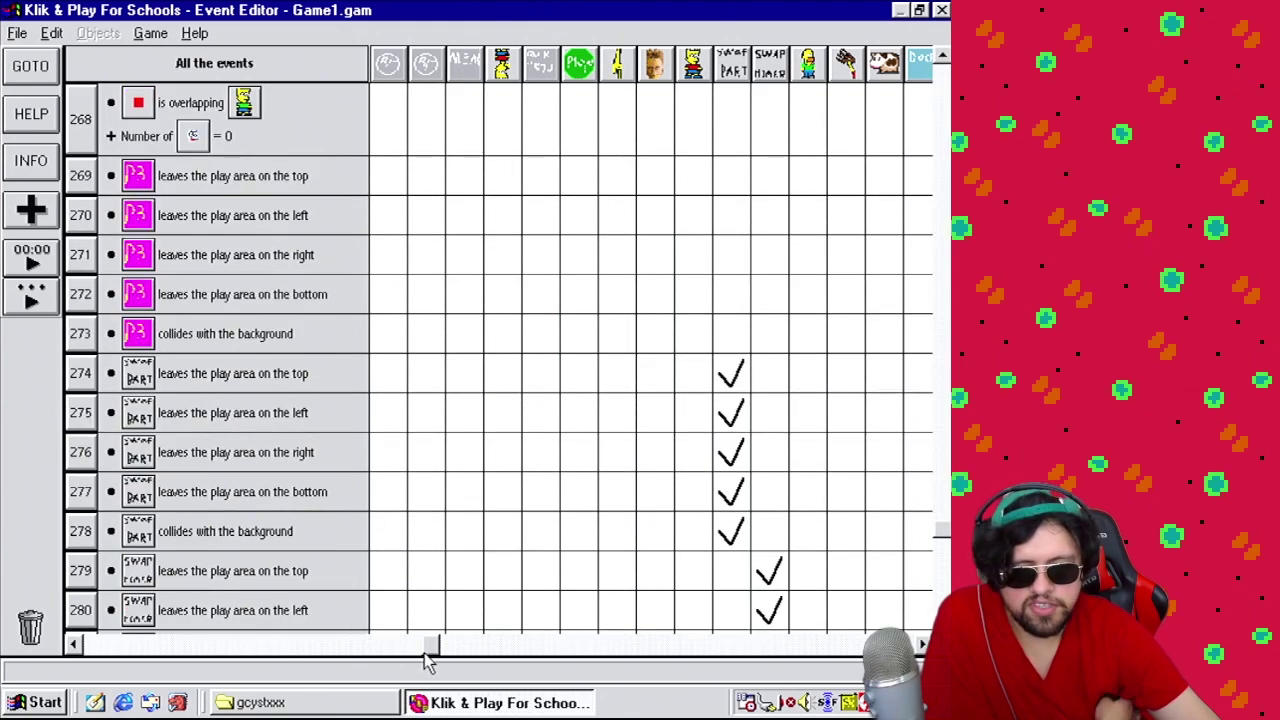
mouse_move(425, 655)
mouse_down()
mouse_move(65, 660)
mouse_move(791, 654)
mouse_move(740, 652)
mouse_up()
scroll(940, 290, up, 4)
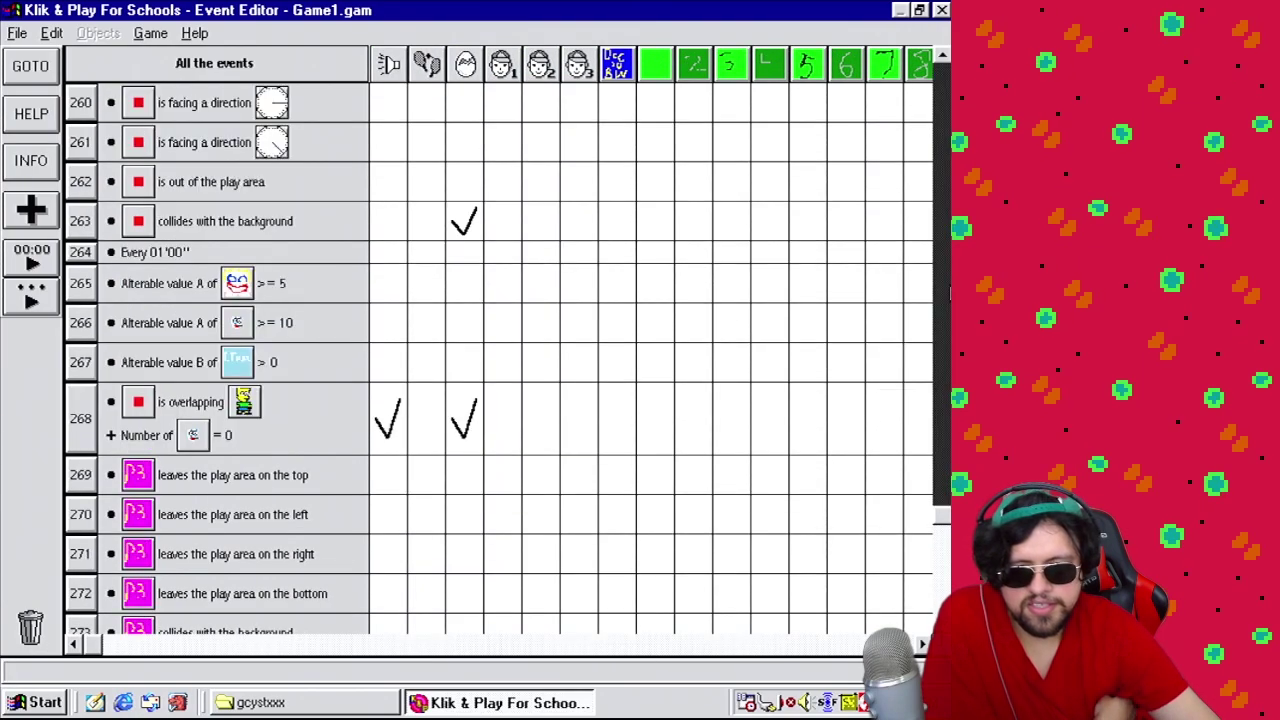
mouse_move(948, 537)
mouse_down()
mouse_move(941, 76)
mouse_move(941, 550)
mouse_up()
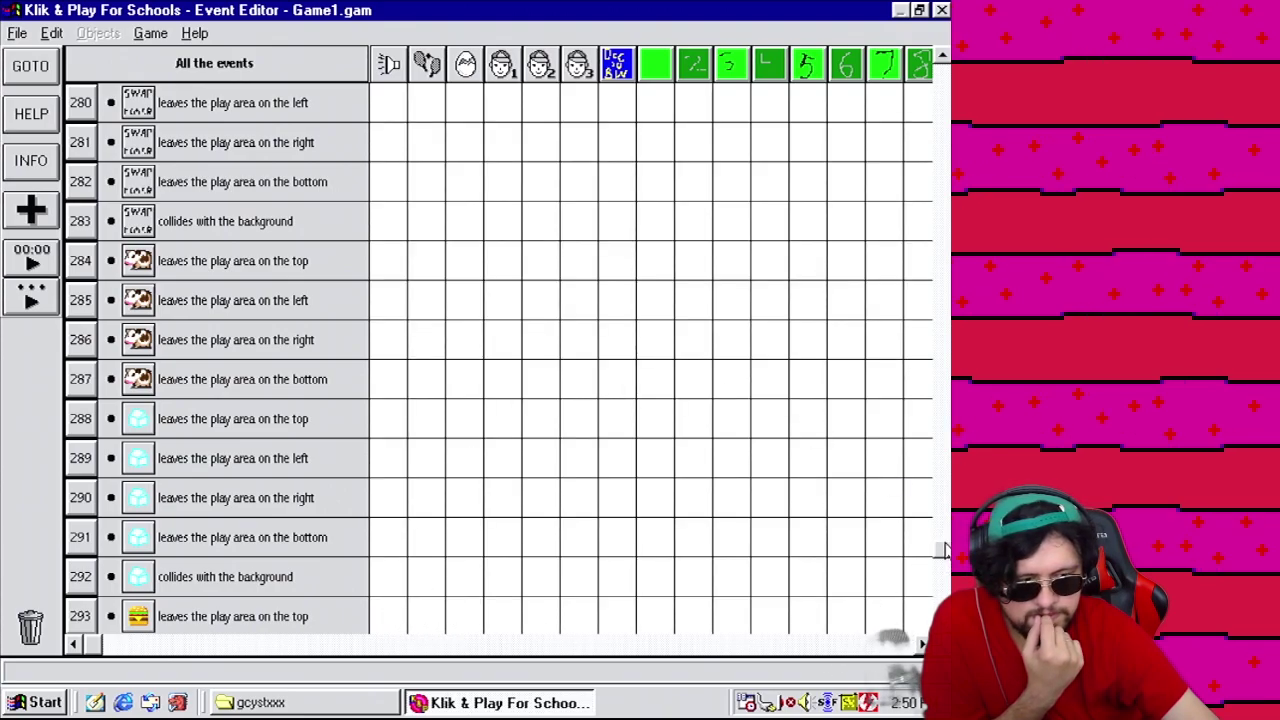
drag(941, 548, 941, 530)
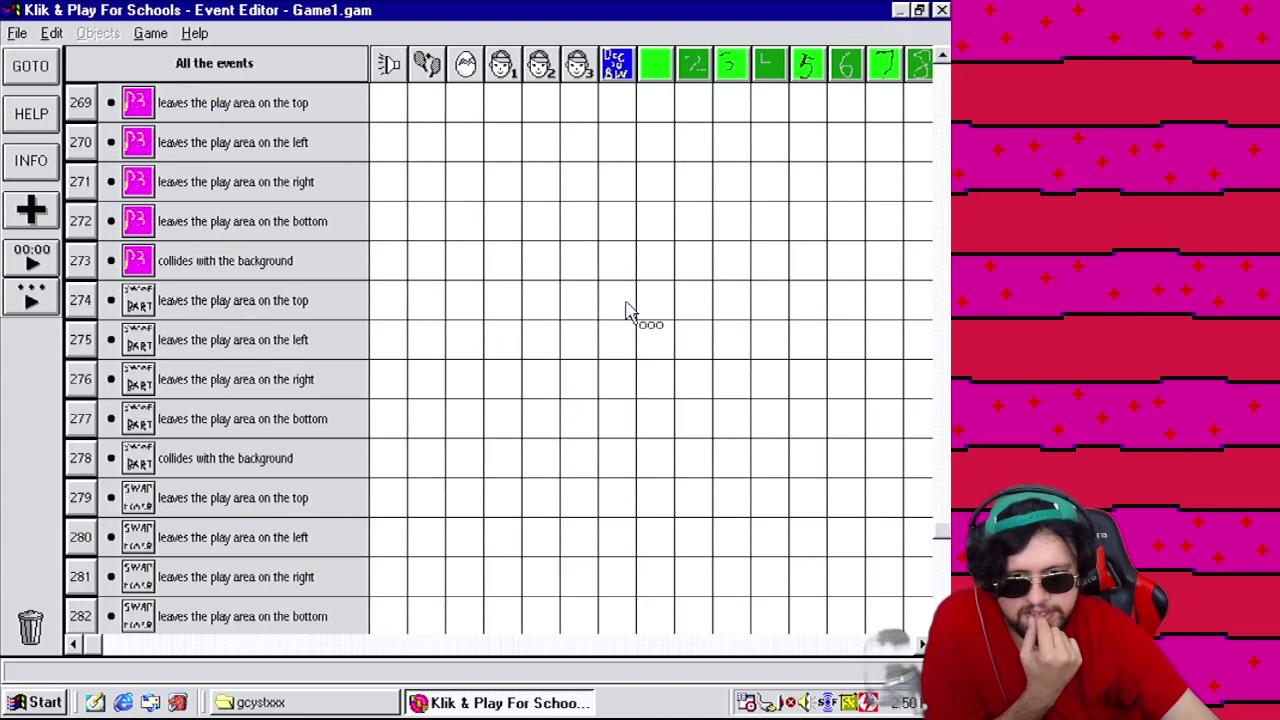
Delete the magenta P3 object's five events: leaving the play area on the top, left, right and bottom, and colliding with the background.
click(942, 58)
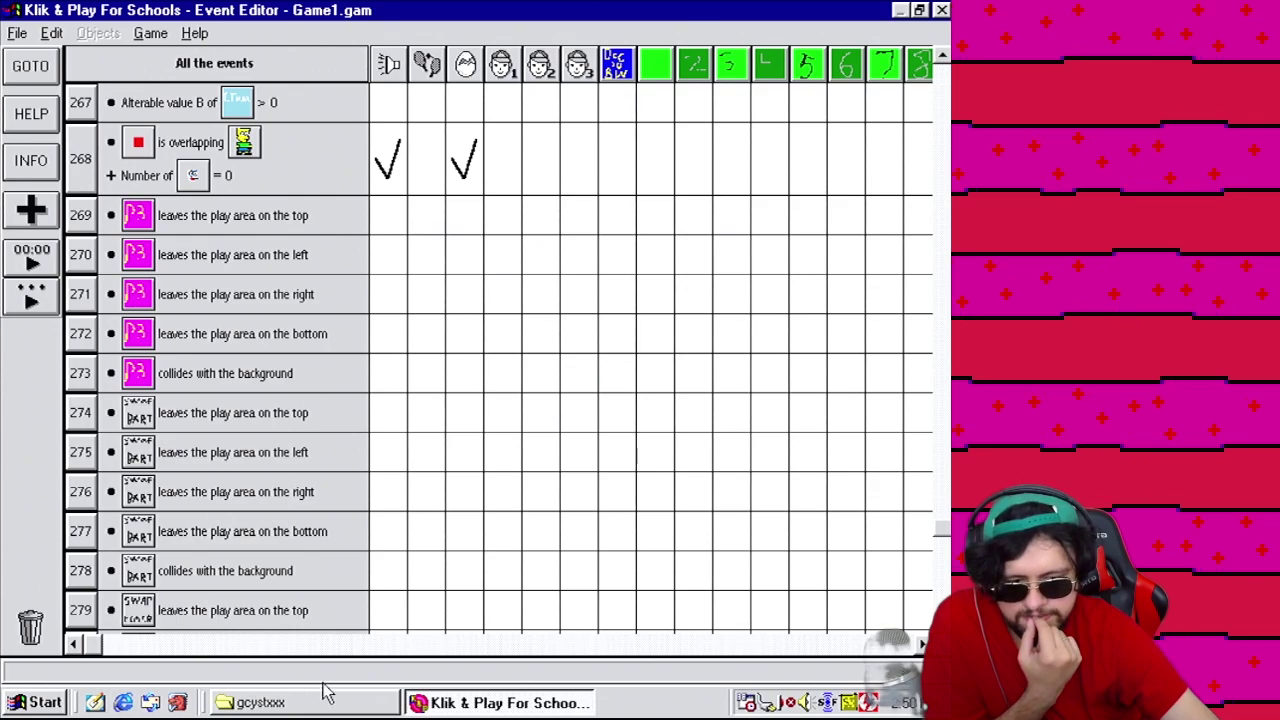
right_click(83, 220)
click(143, 278)
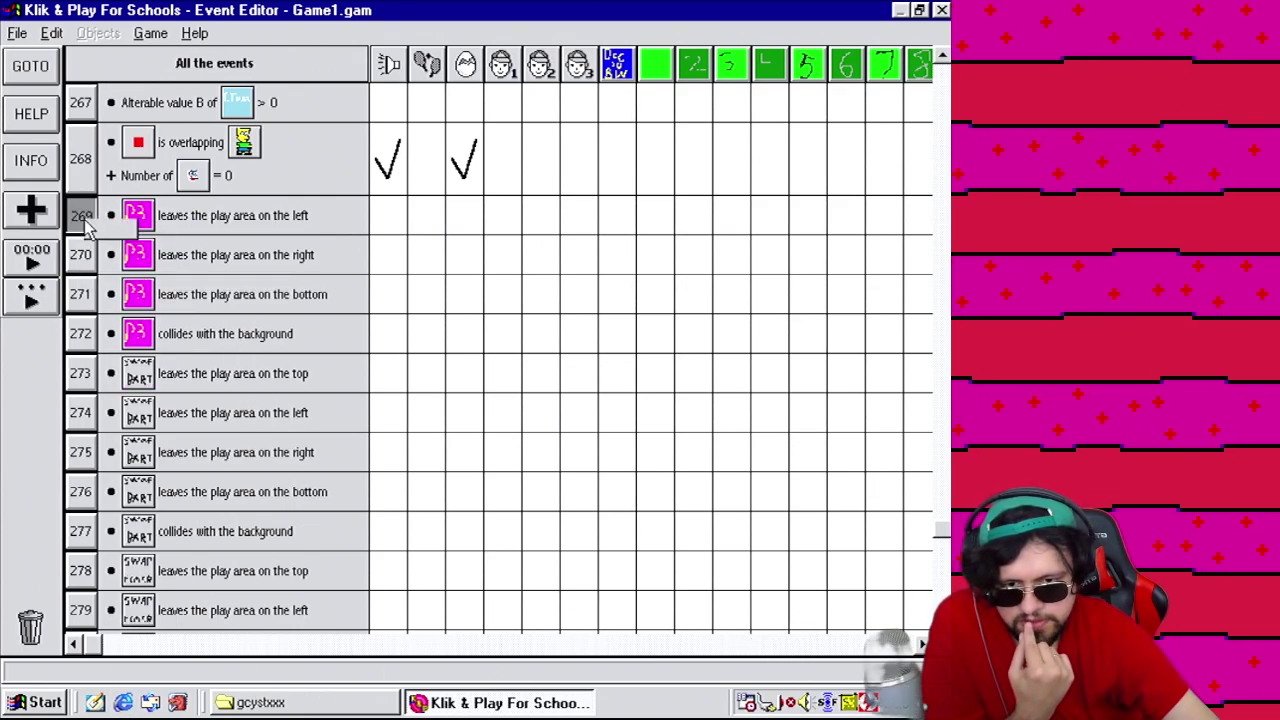
right_click(92, 218)
click(140, 282)
right_click(101, 223)
click(125, 283)
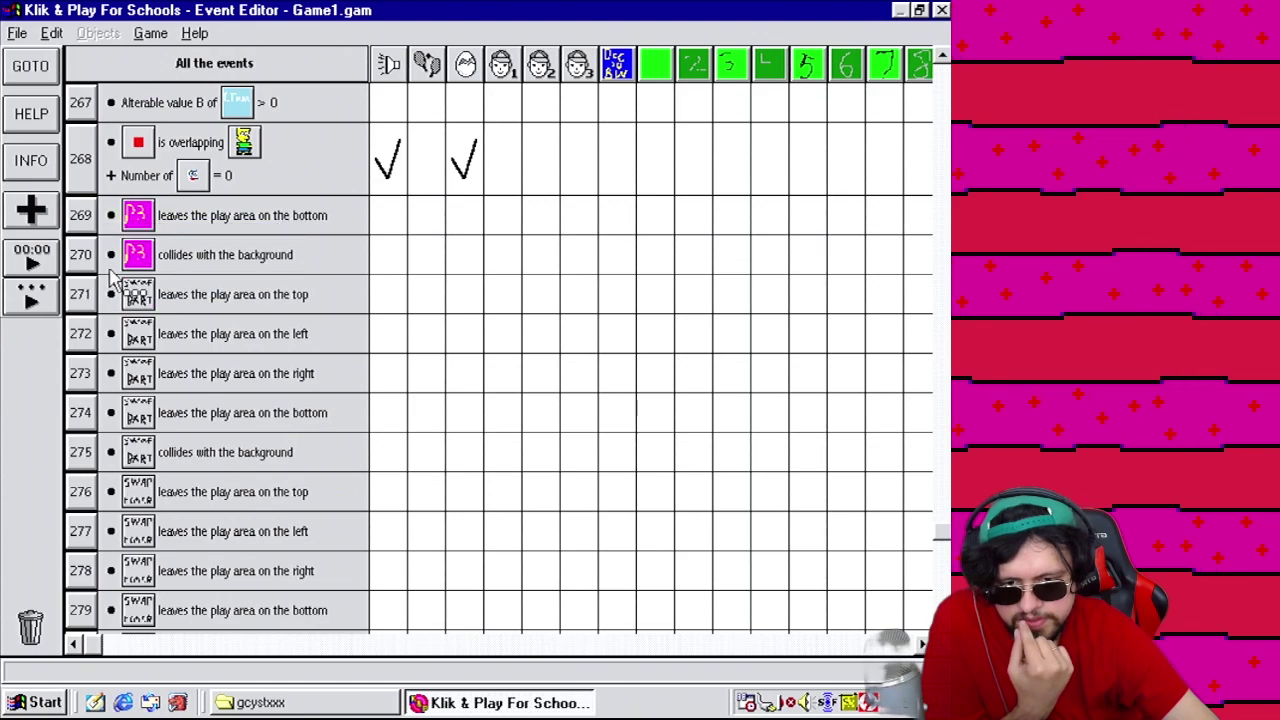
right_click(85, 220)
click(140, 283)
right_click(85, 222)
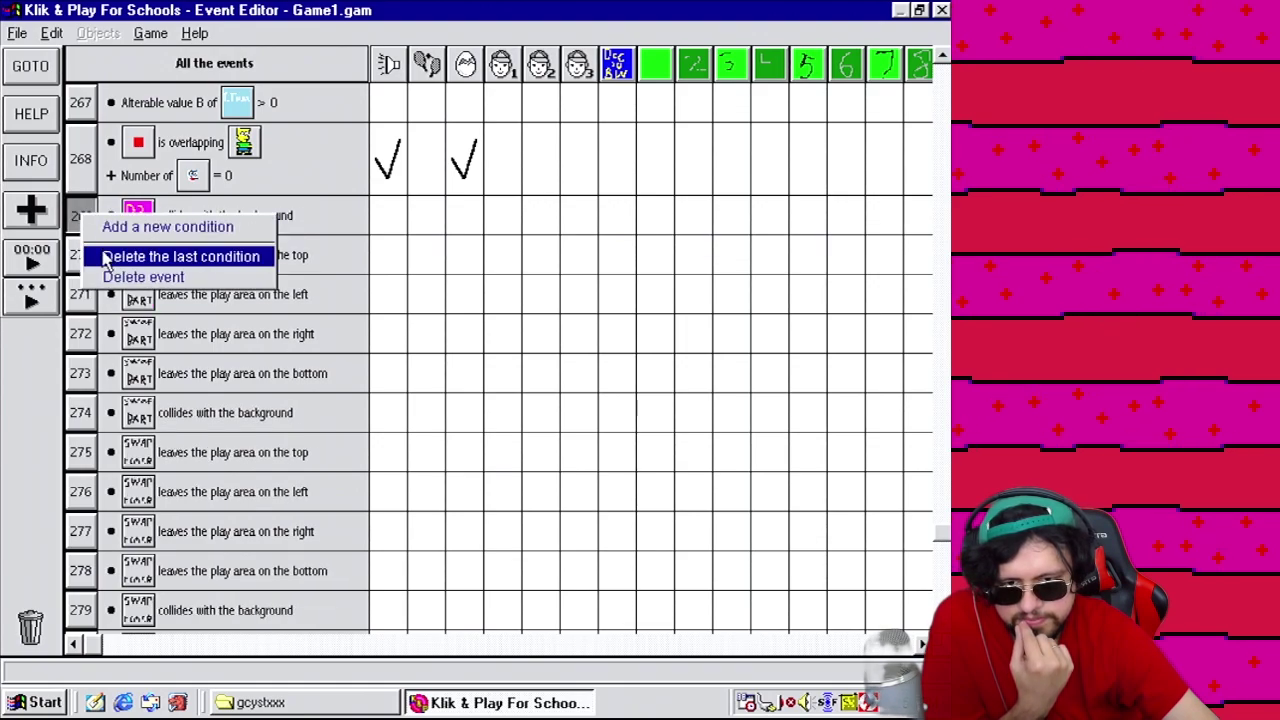
click(135, 279)
Delete the Swap Bart object's four events for leaving the play area on the top, left, right and bottom.
right_click(85, 222)
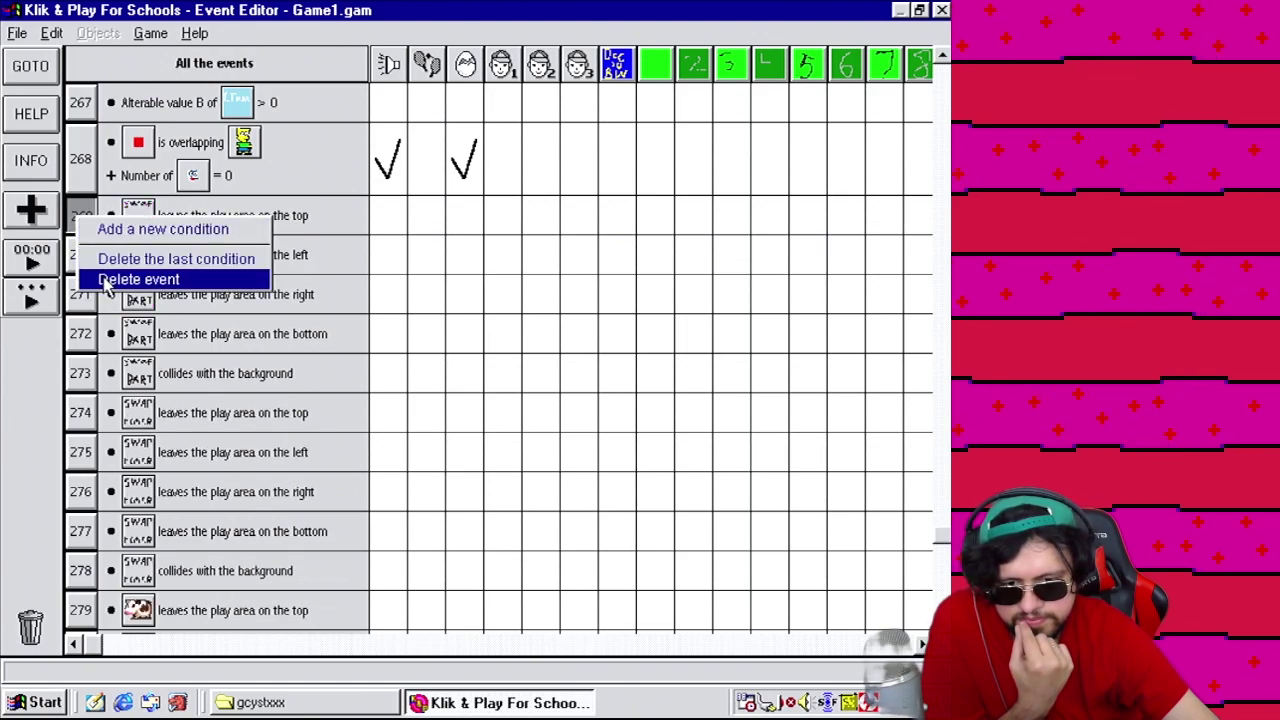
click(138, 279)
right_click(85, 222)
click(138, 280)
right_click(84, 226)
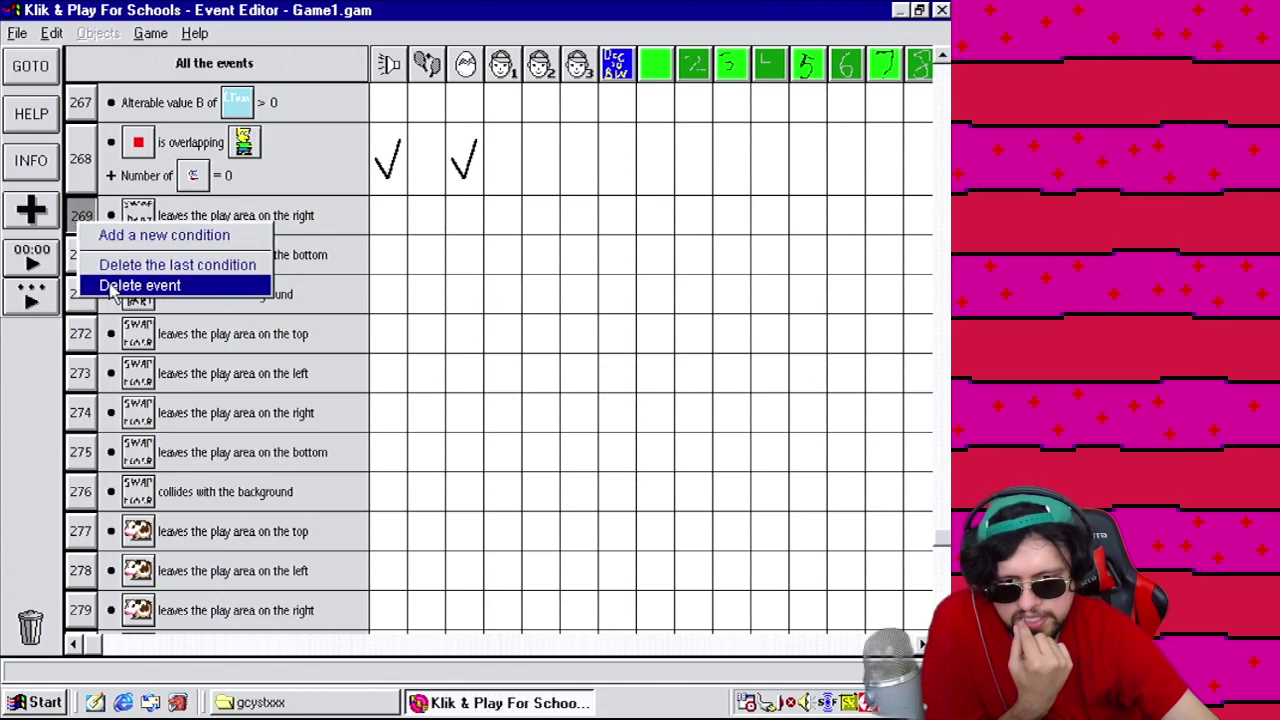
click(138, 282)
right_click(82, 226)
click(138, 283)
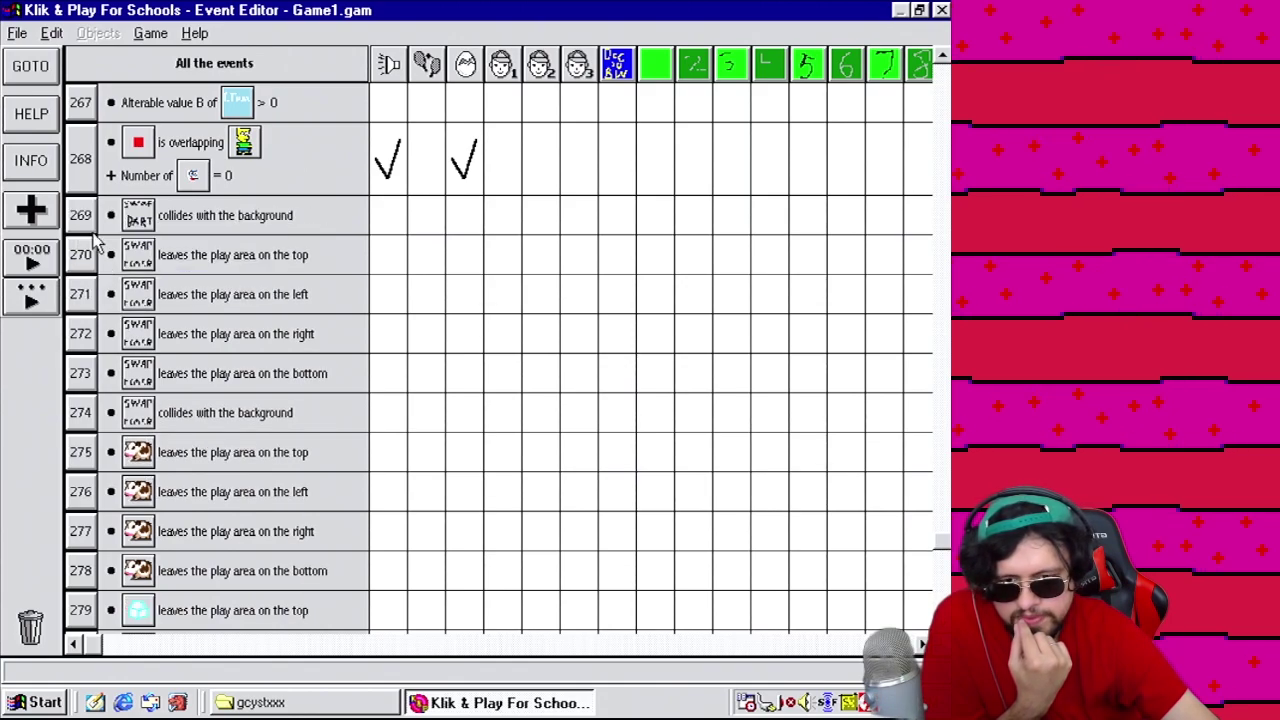
Remove the Swap Bart background-collision condition and delete its leftover event.
right_click(82, 226)
click(150, 260)
right_click(95, 214)
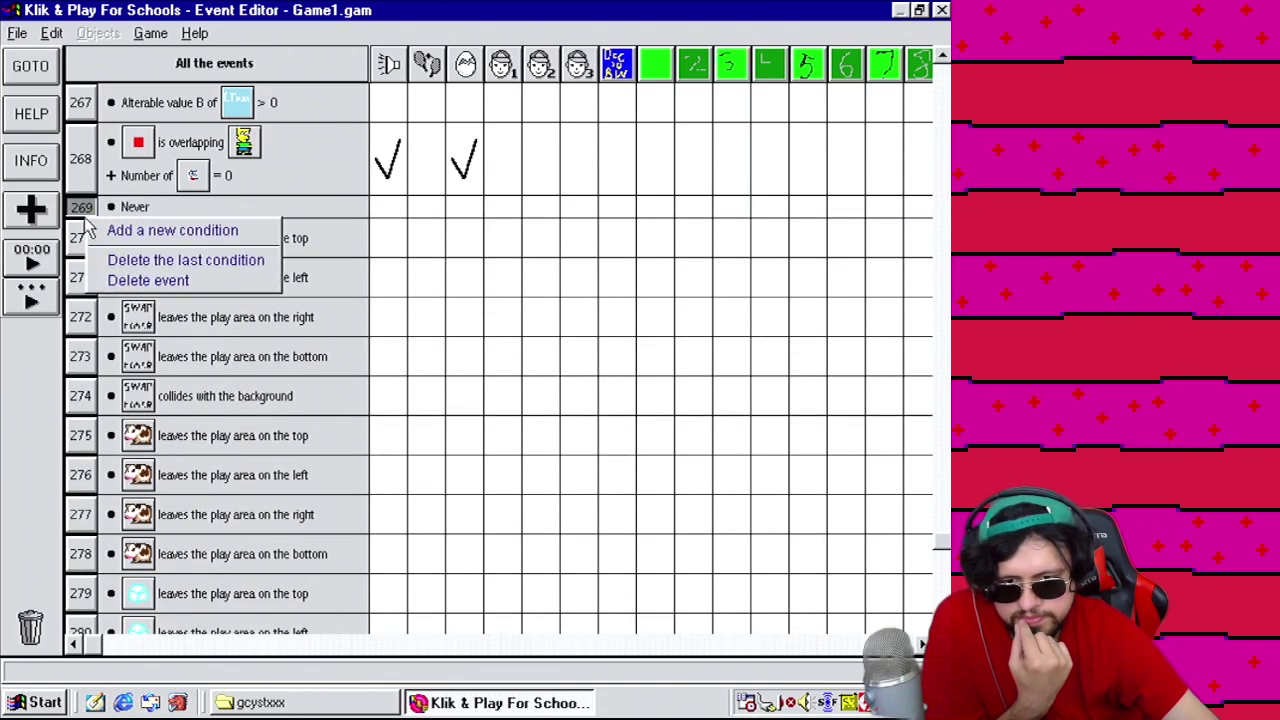
double_click(383, 305)
click(537, 575)
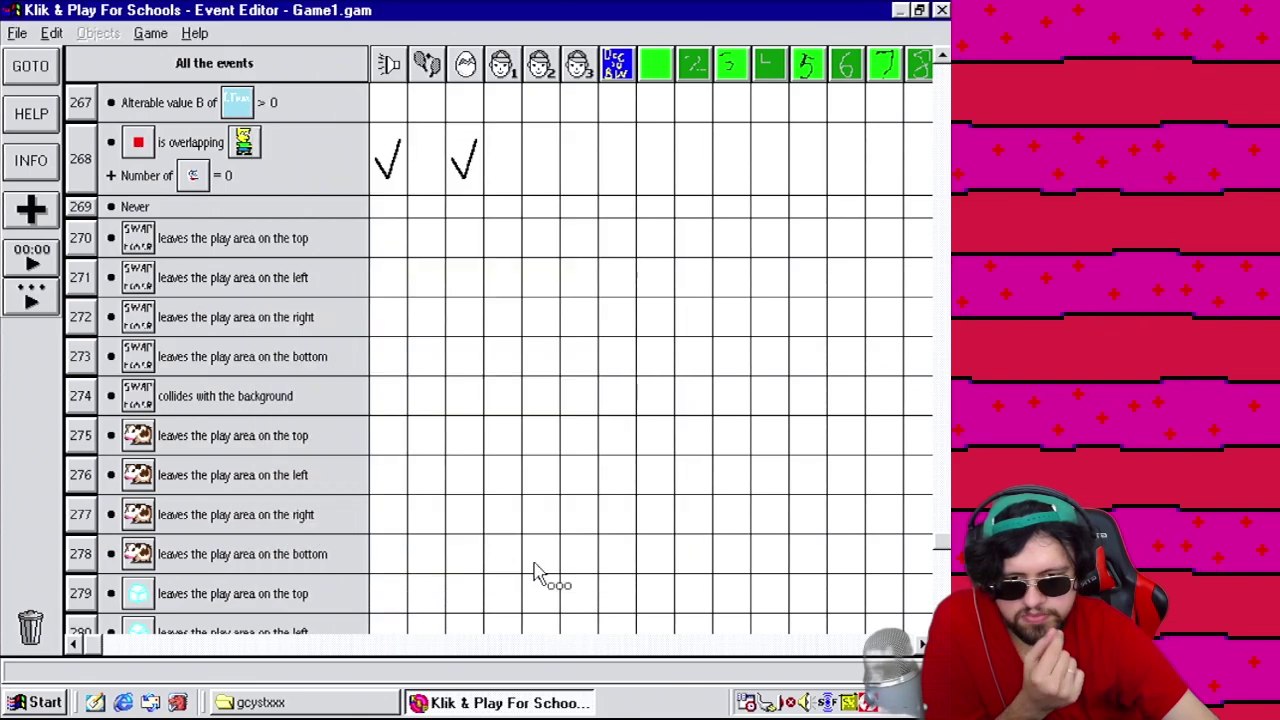
right_click(82, 215)
click(140, 266)
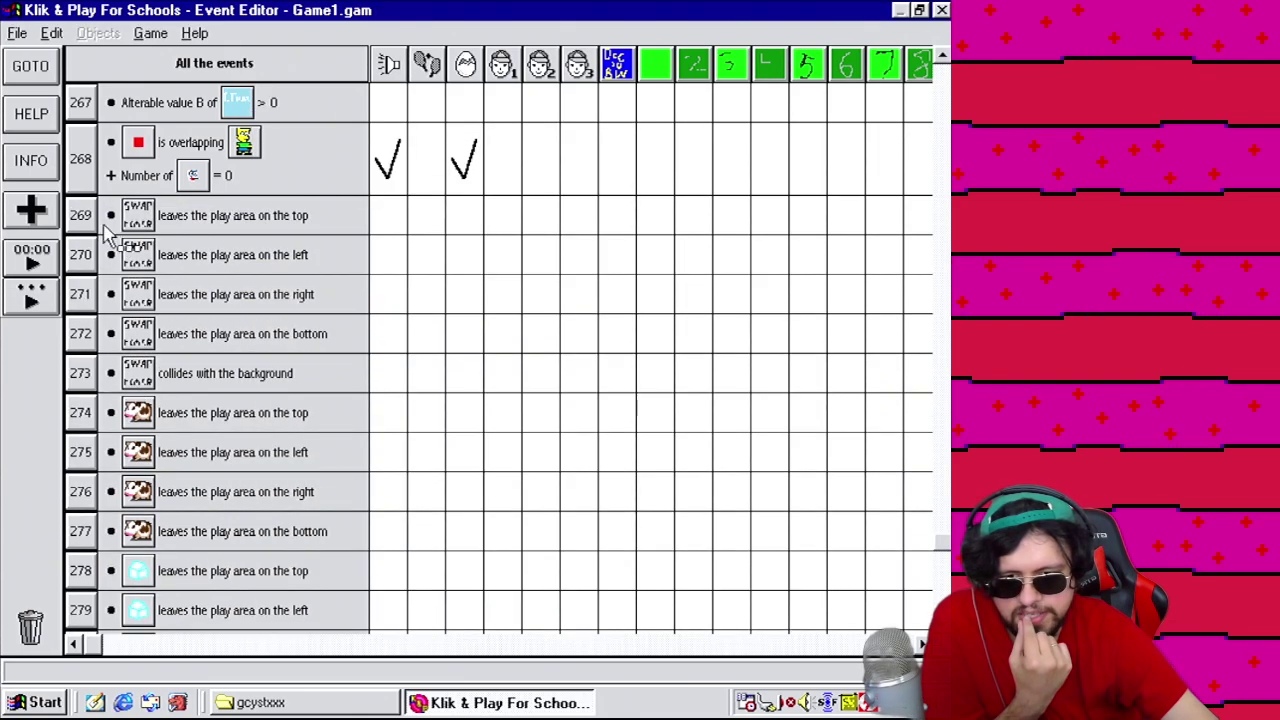
Delete the Swap Homer object's five events for leaving the play area on each side and colliding with the background.
right_click(95, 218)
click(135, 281)
right_click(85, 220)
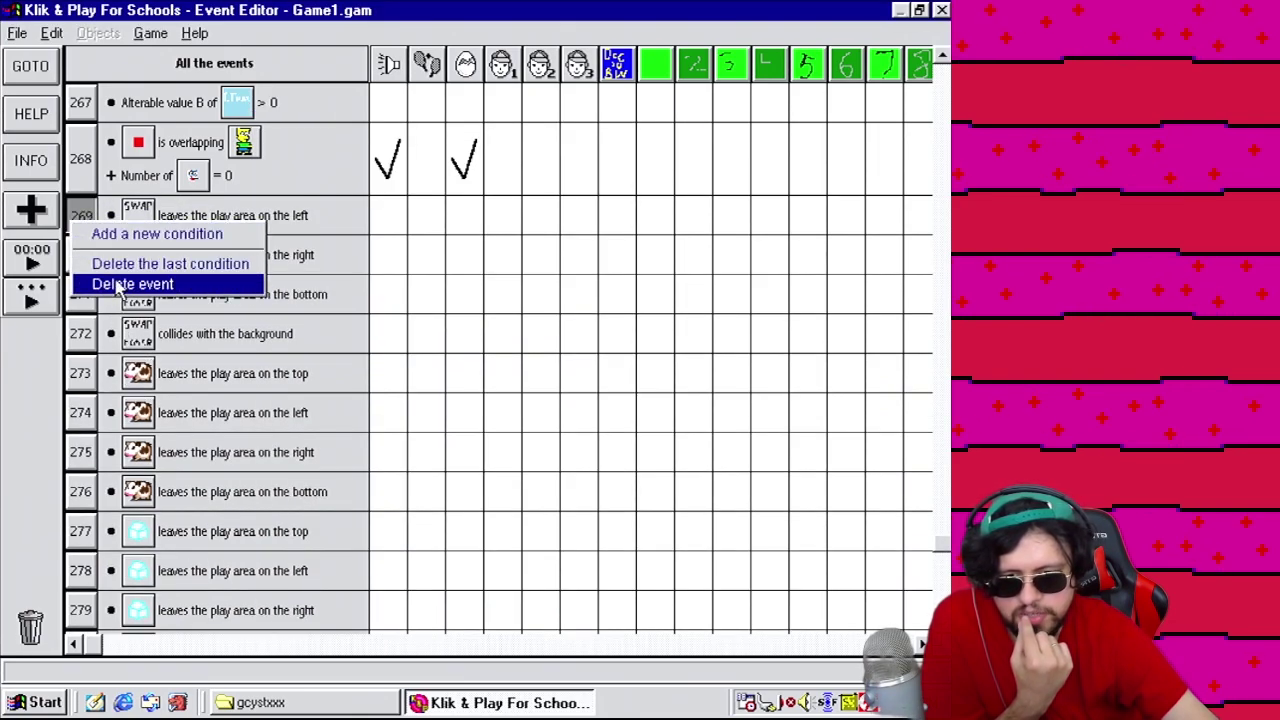
click(135, 283)
right_click(85, 225)
click(135, 281)
right_click(85, 226)
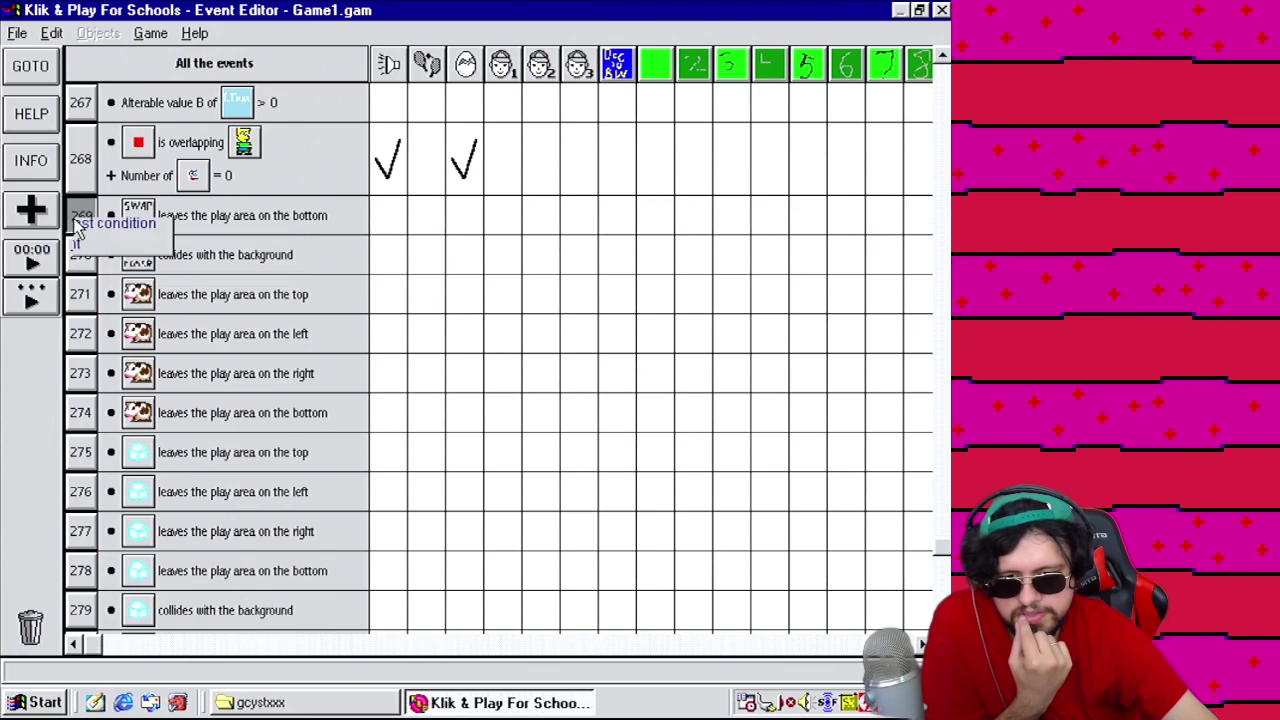
click(135, 281)
right_click(84, 237)
click(115, 287)
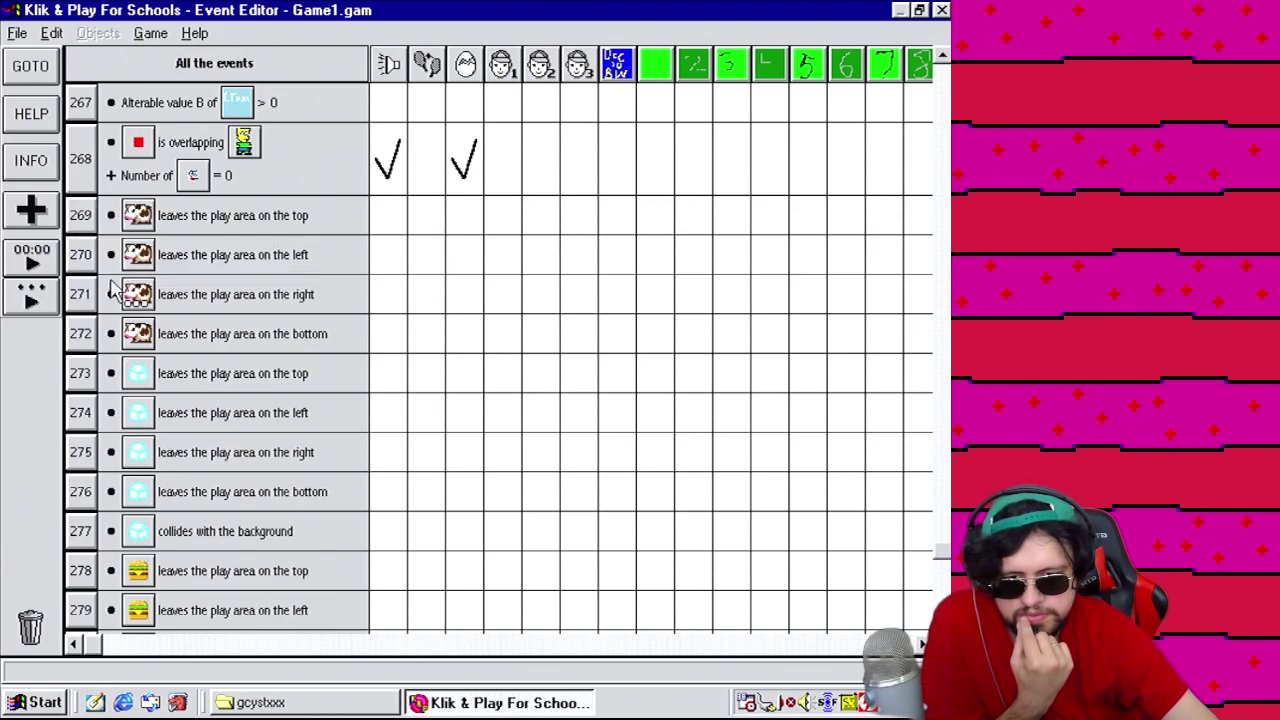
Delete the cow object's four events for leaving the play area on the top, left, right and bottom.
drag(82, 644, 514, 646)
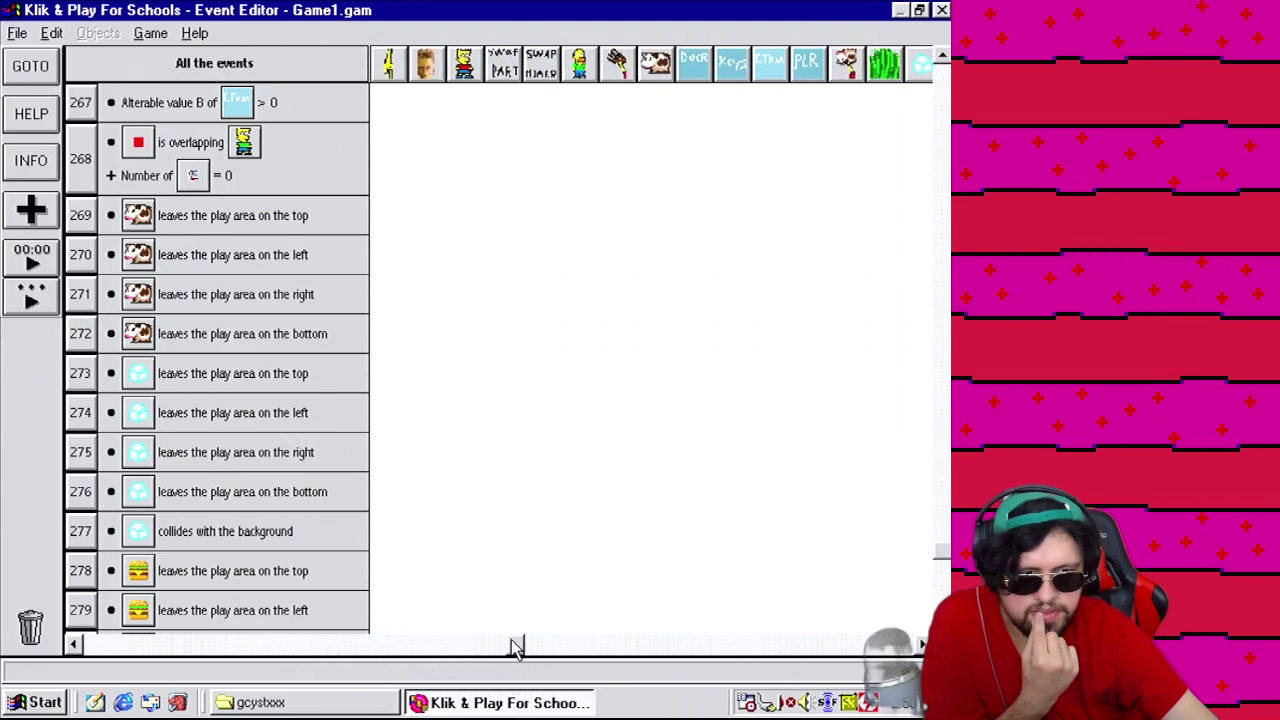
right_click(82, 212)
click(110, 270)
right_click(83, 203)
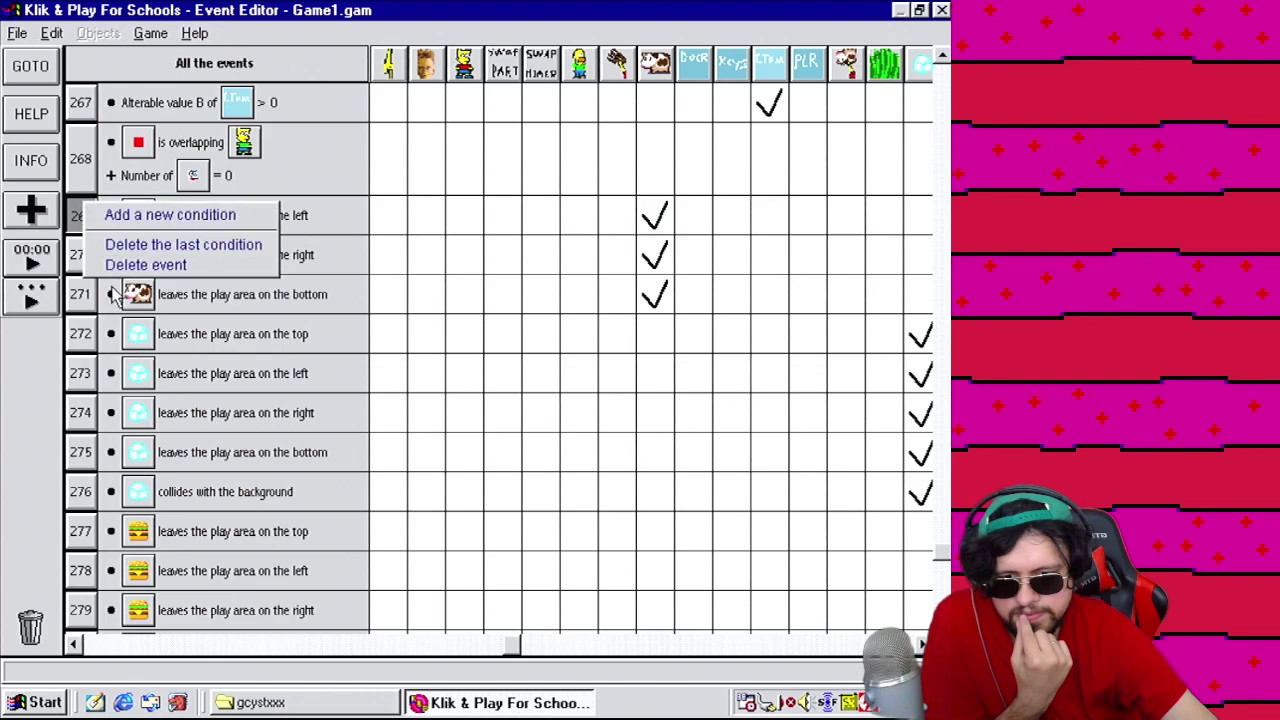
click(112, 268)
right_click(83, 214)
click(112, 277)
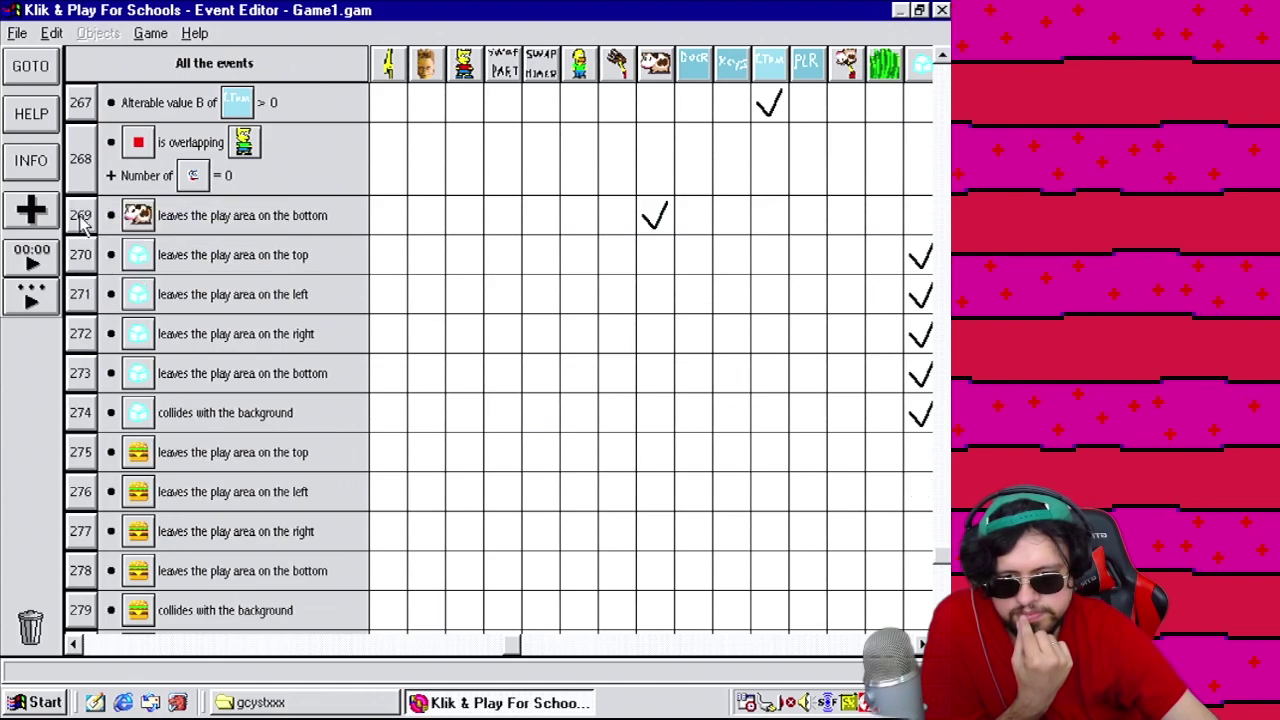
right_click(82, 217)
click(130, 276)
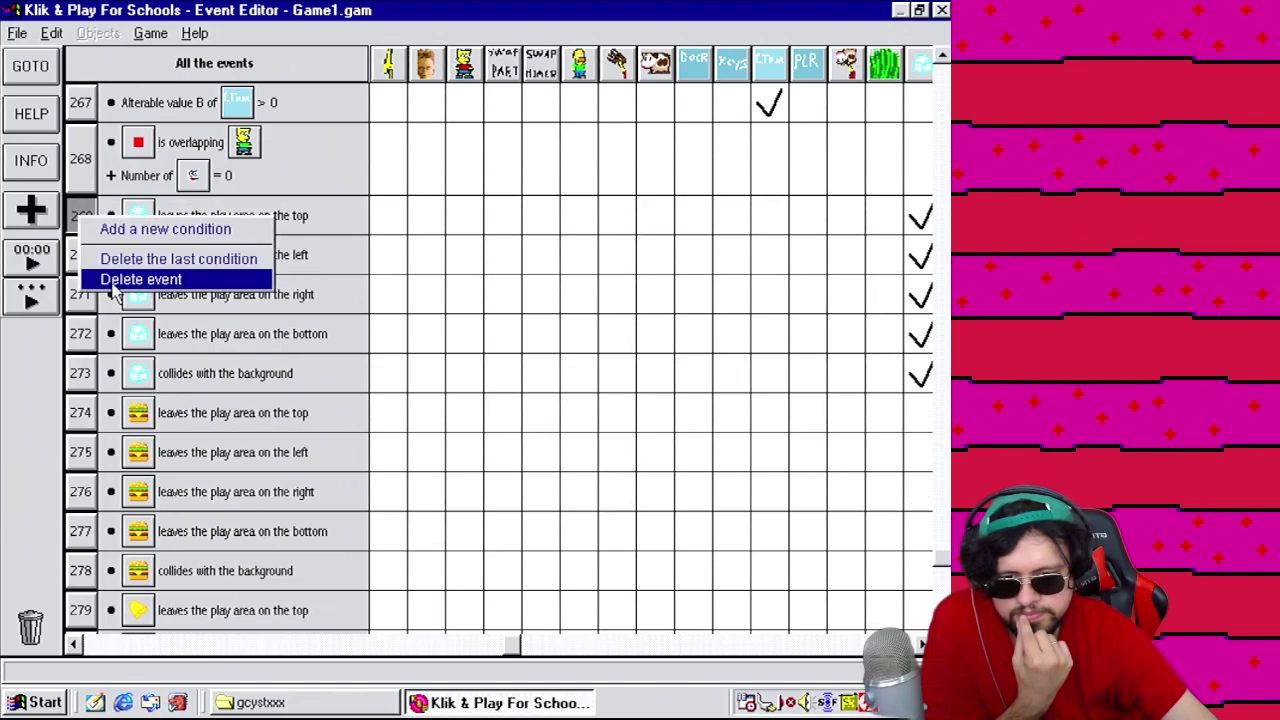
Delete the light-blue object's five events for leaving the play area on each side and colliding with the background.
click(114, 281)
right_click(83, 218)
click(116, 283)
right_click(87, 222)
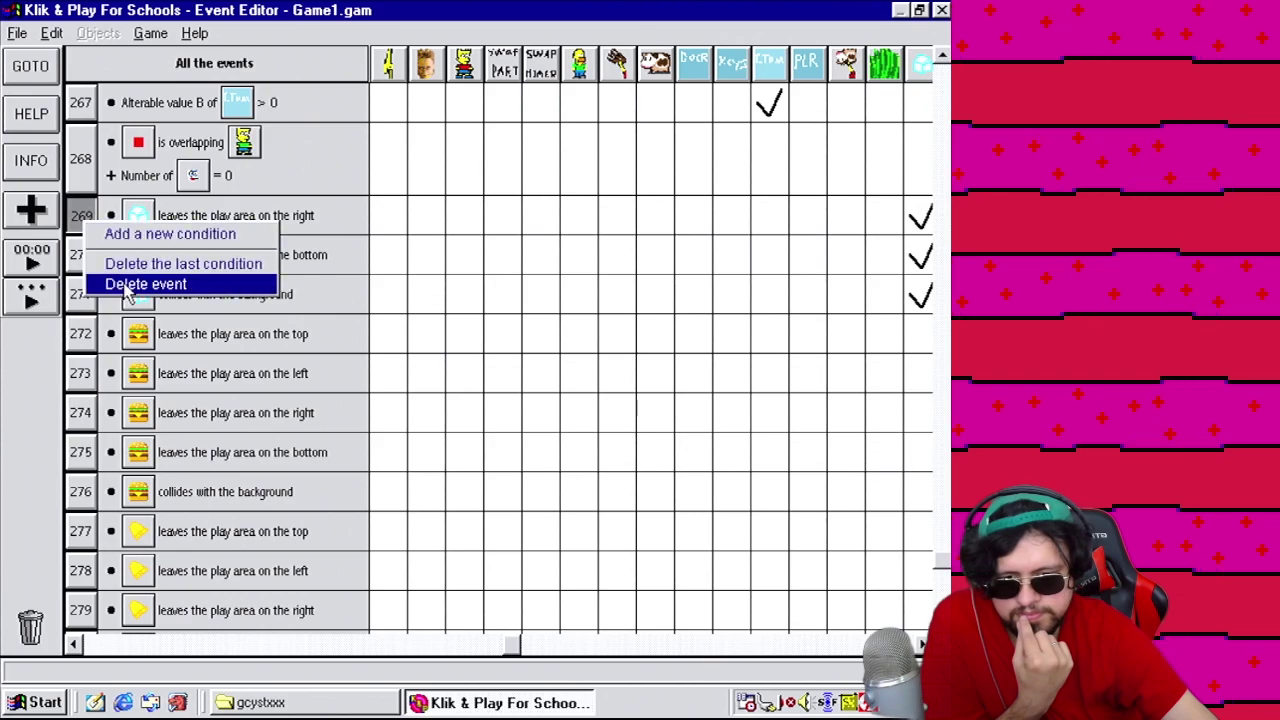
click(126, 285)
right_click(88, 220)
click(130, 285)
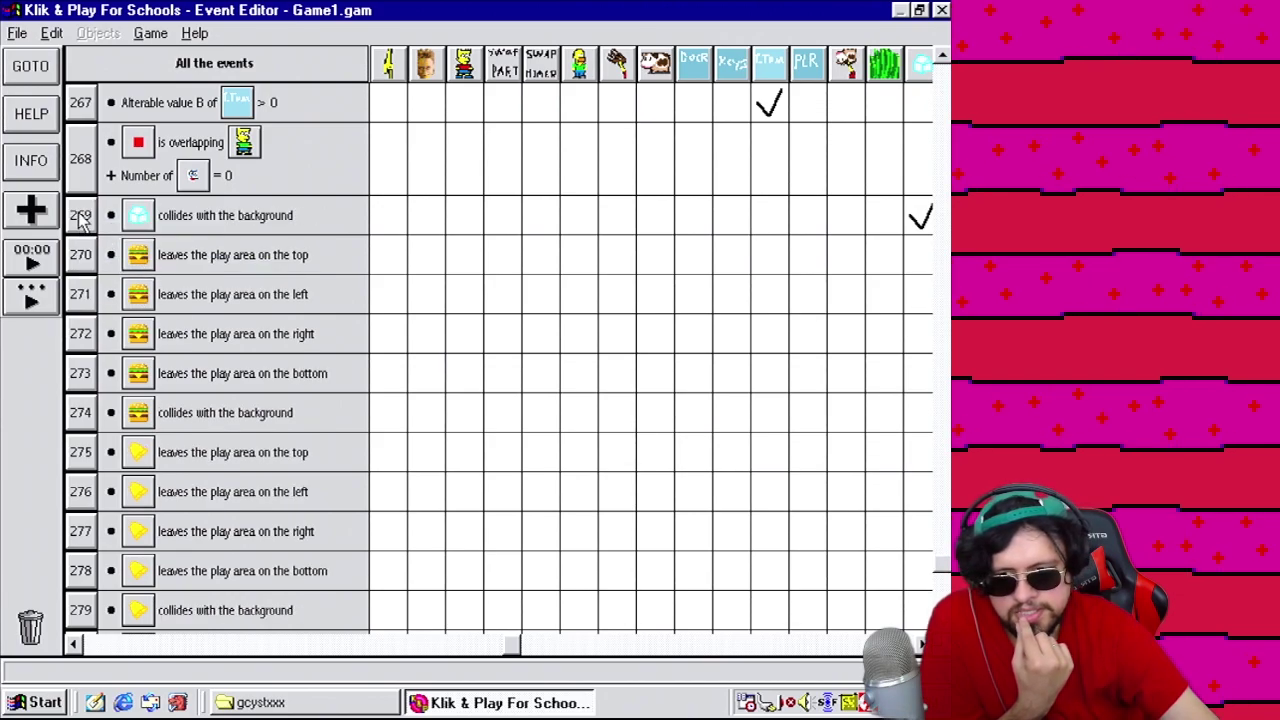
right_click(82, 221)
click(118, 276)
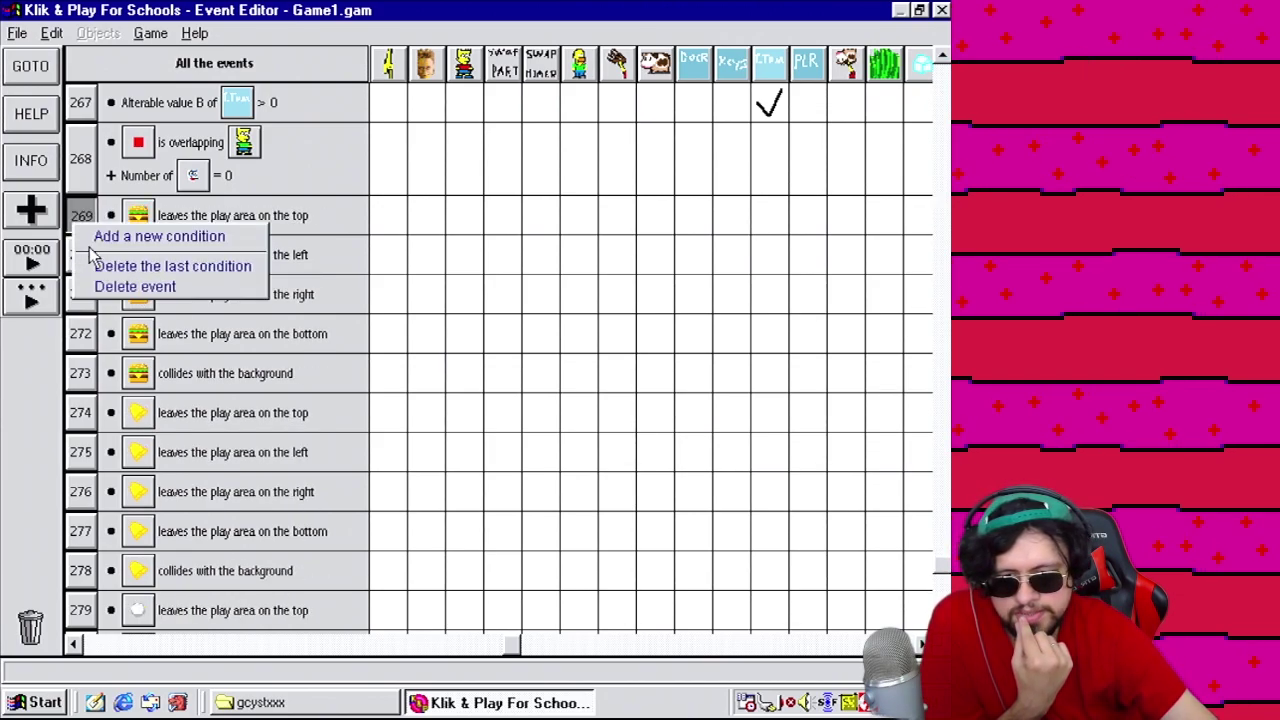
Delete the burger object's five events for leaving the play area on each side and colliding with the background.
click(113, 288)
click(113, 287)
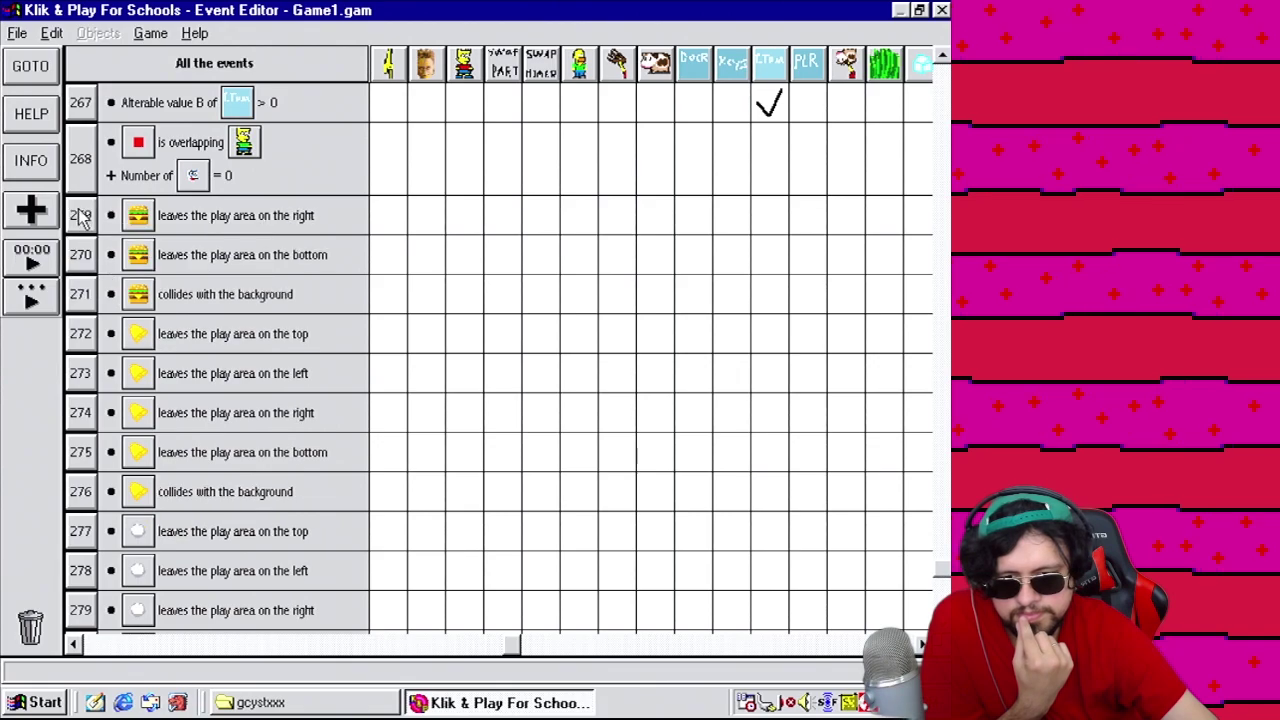
click(118, 278)
click(116, 276)
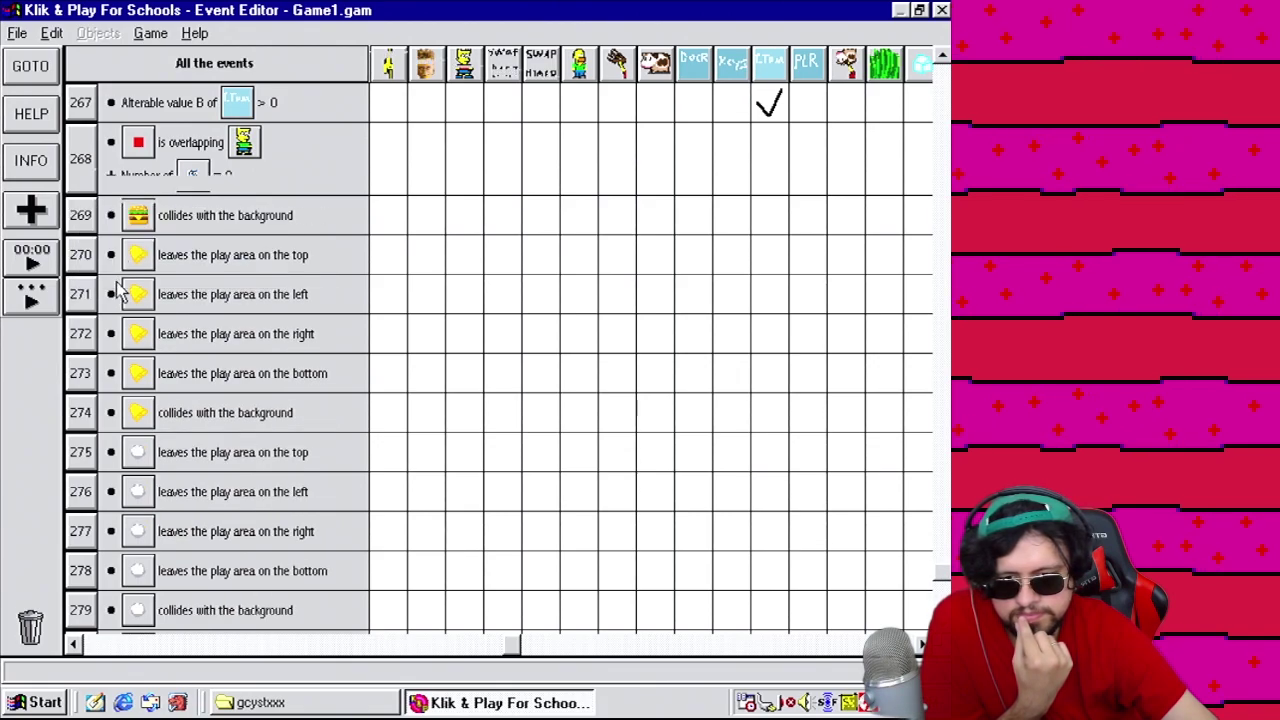
click(126, 288)
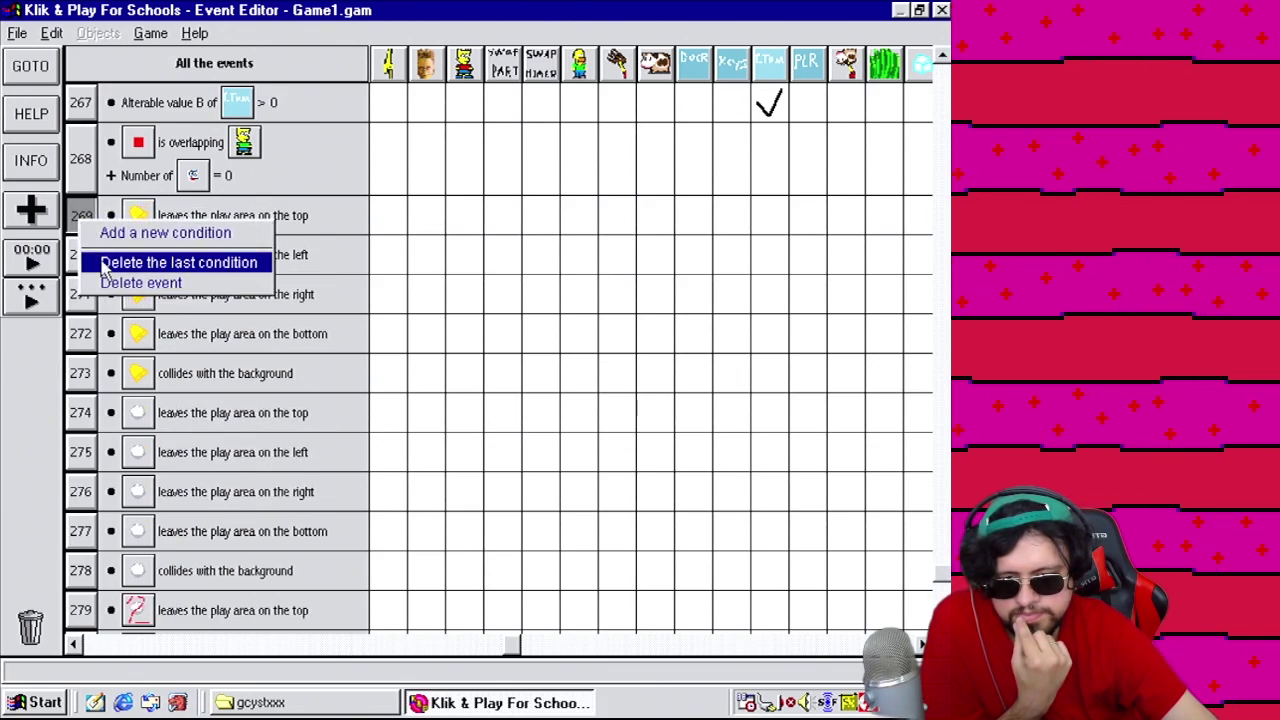
Delete the yellow object's five events for leaving the play area on each side and colliding with the background.
click(109, 285)
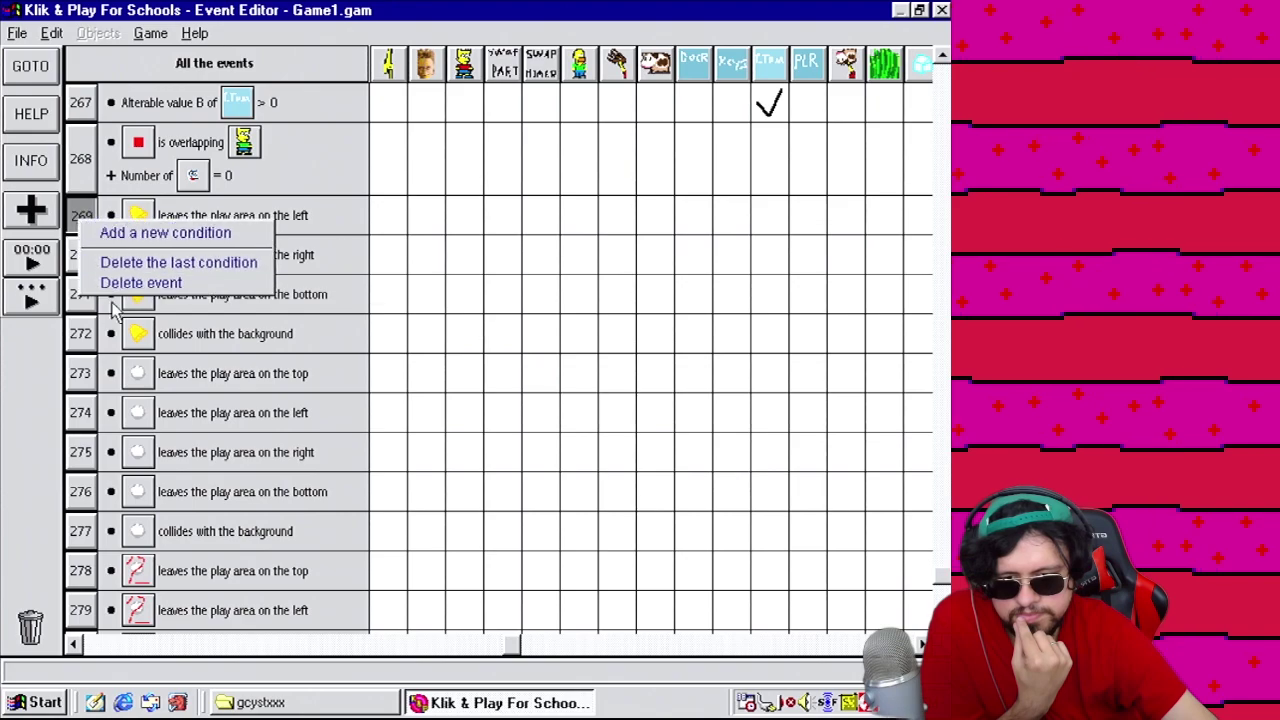
click(115, 262)
right_click(90, 212)
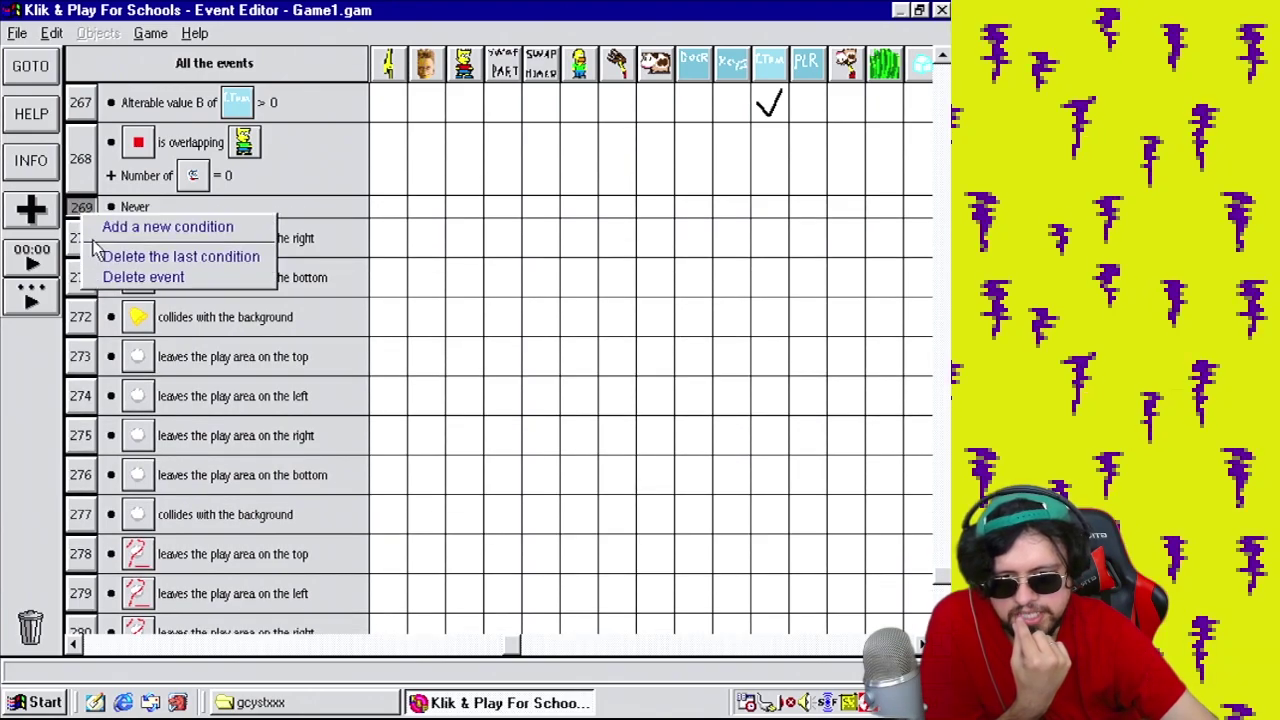
click(118, 284)
right_click(98, 221)
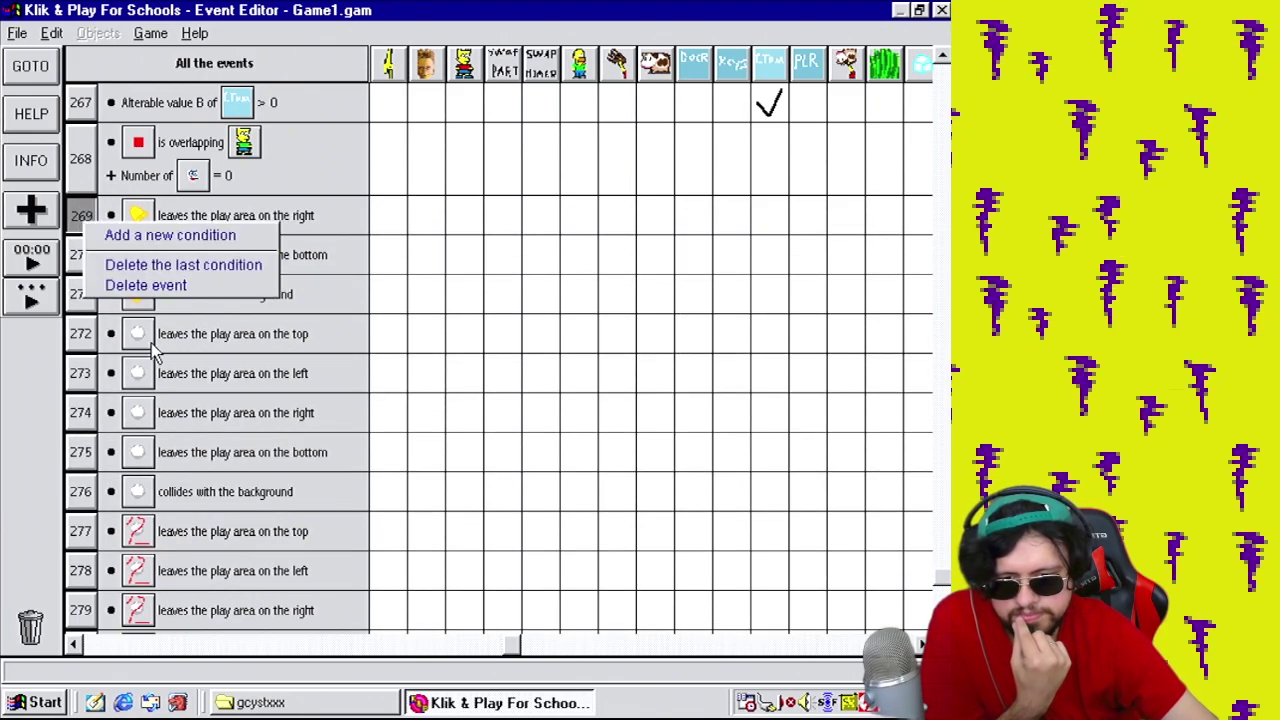
click(133, 287)
right_click(98, 222)
click(130, 286)
right_click(88, 224)
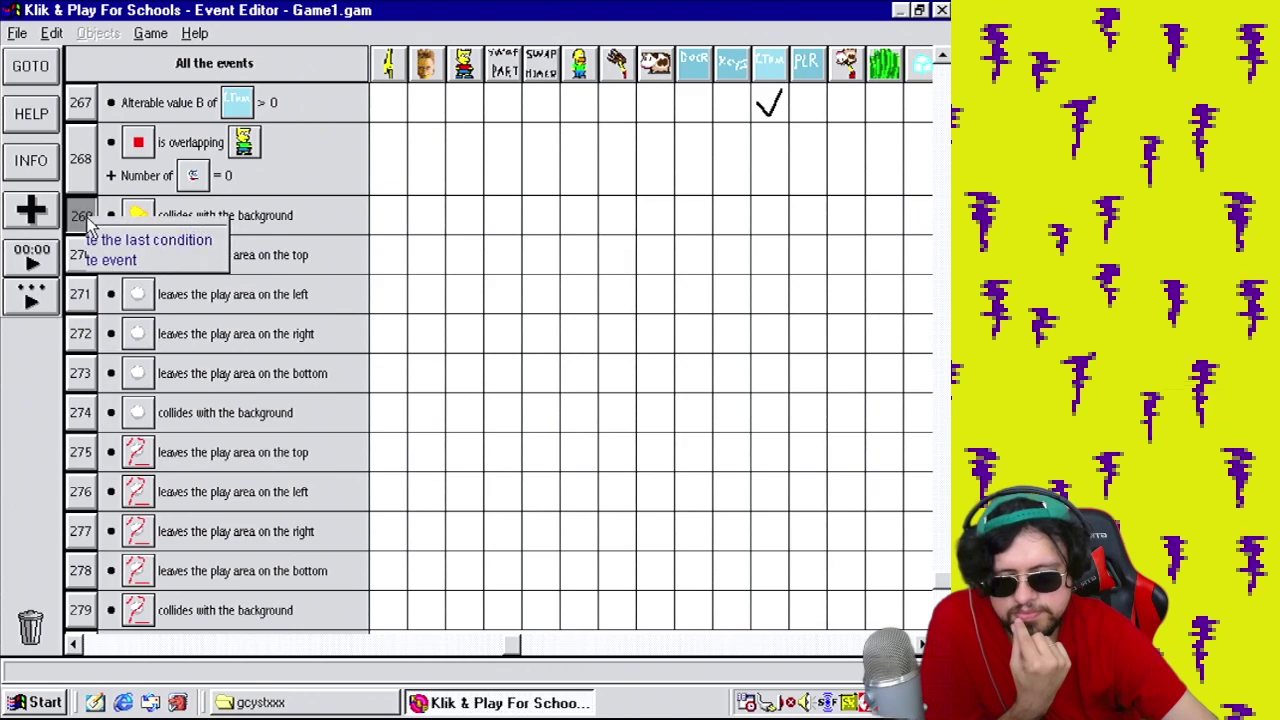
click(122, 281)
Delete the white object's five events for leaving the play area on each side and colliding with the background.
right_click(92, 218)
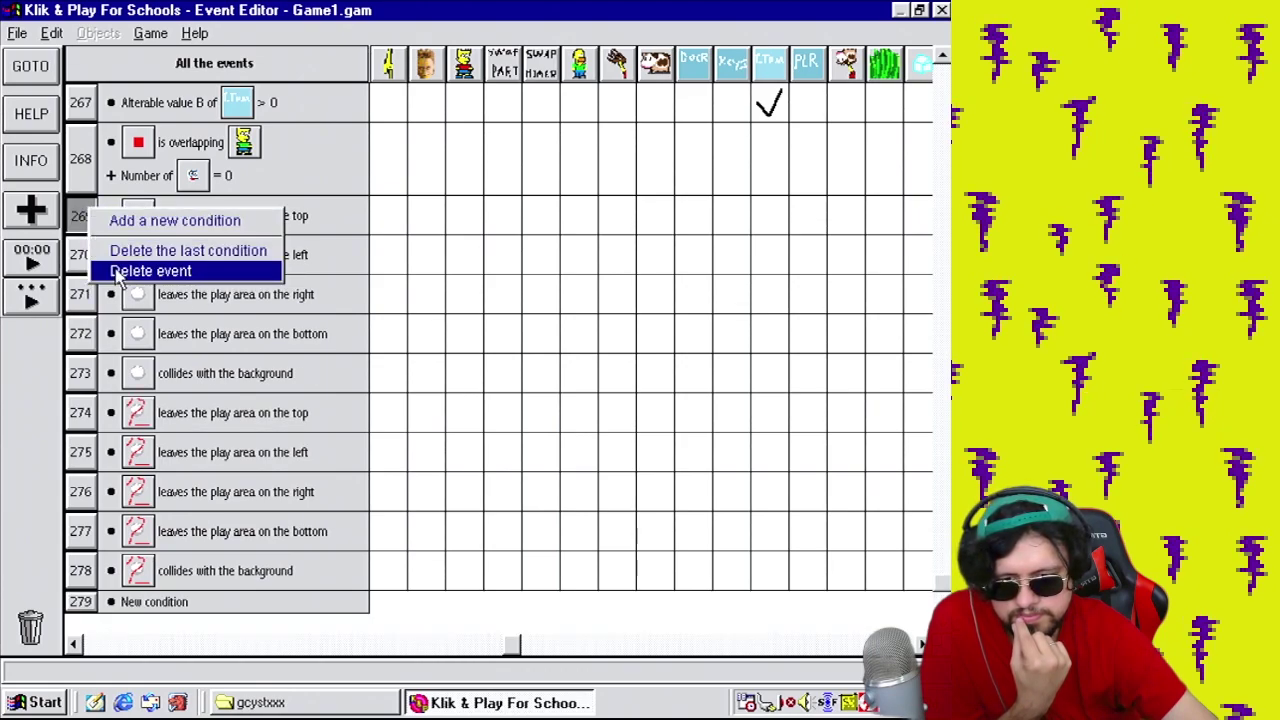
click(118, 276)
right_click(95, 216)
click(125, 278)
right_click(98, 222)
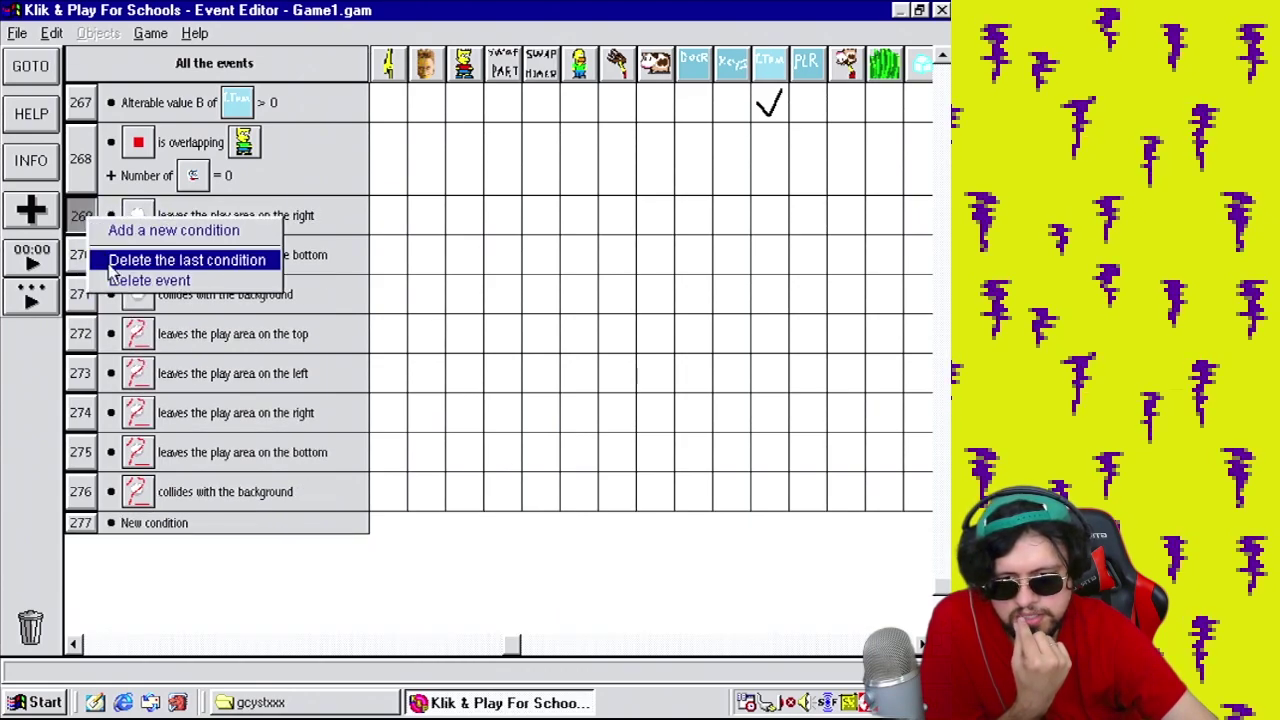
click(120, 281)
right_click(89, 228)
click(110, 286)
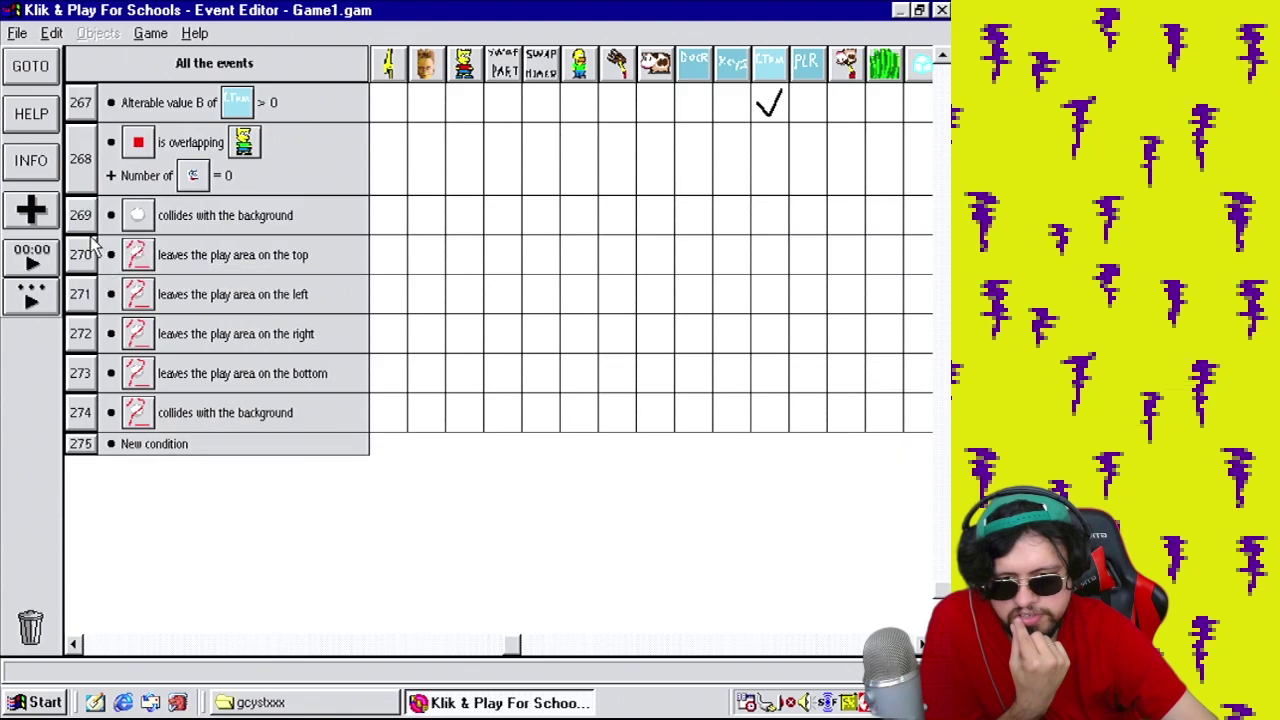
right_click(88, 226)
click(115, 287)
Delete the red-outlined object's five events for leaving the play area on each side and colliding with the background.
right_click(88, 224)
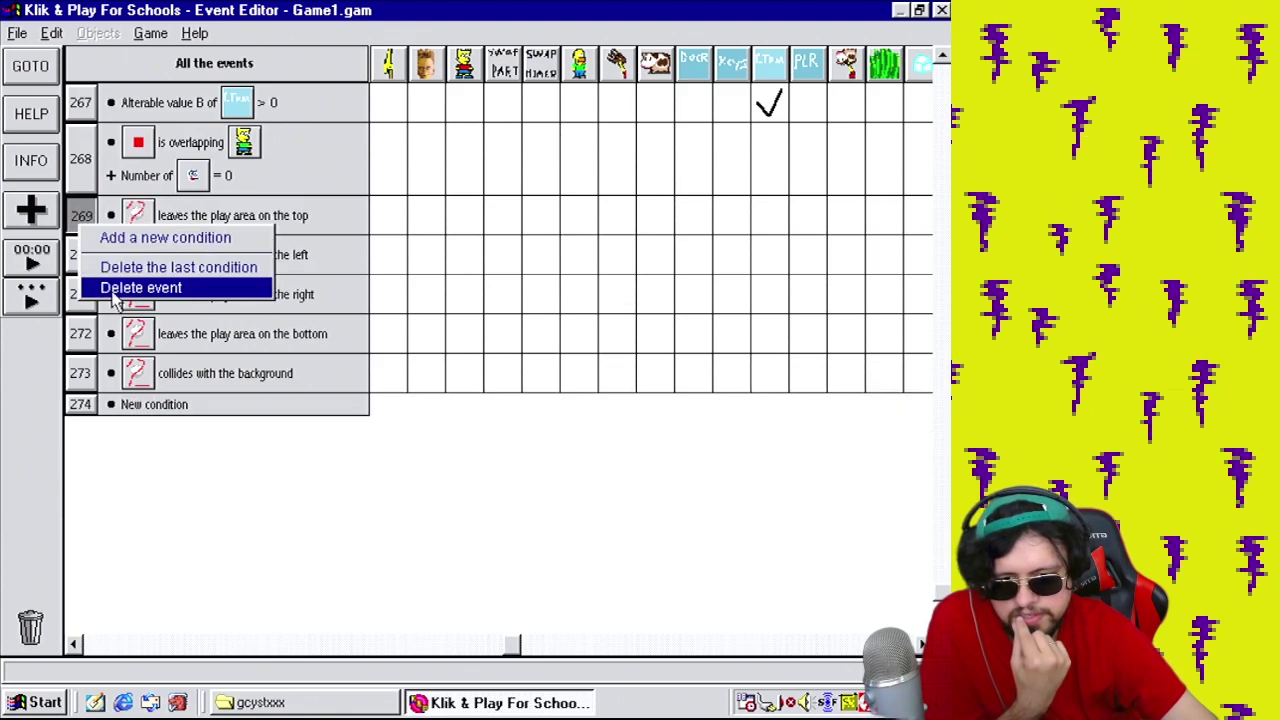
click(115, 289)
right_click(88, 225)
click(112, 288)
right_click(88, 226)
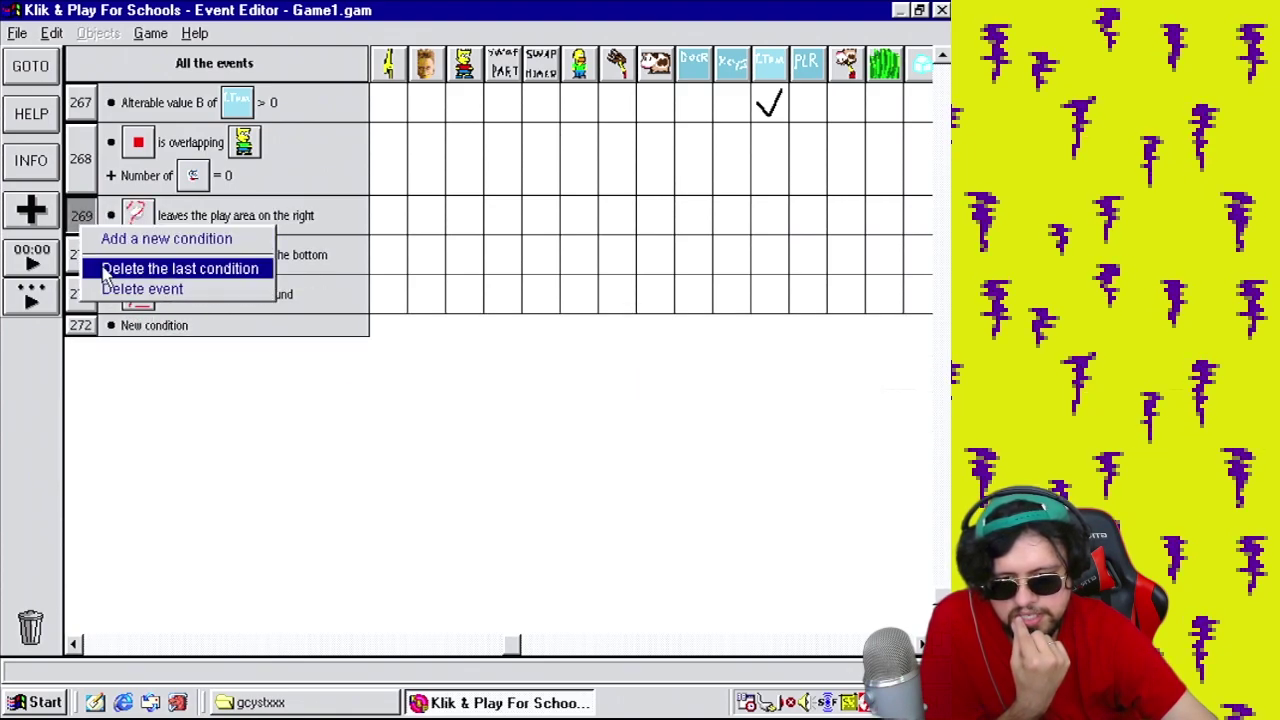
click(112, 288)
right_click(88, 226)
click(110, 288)
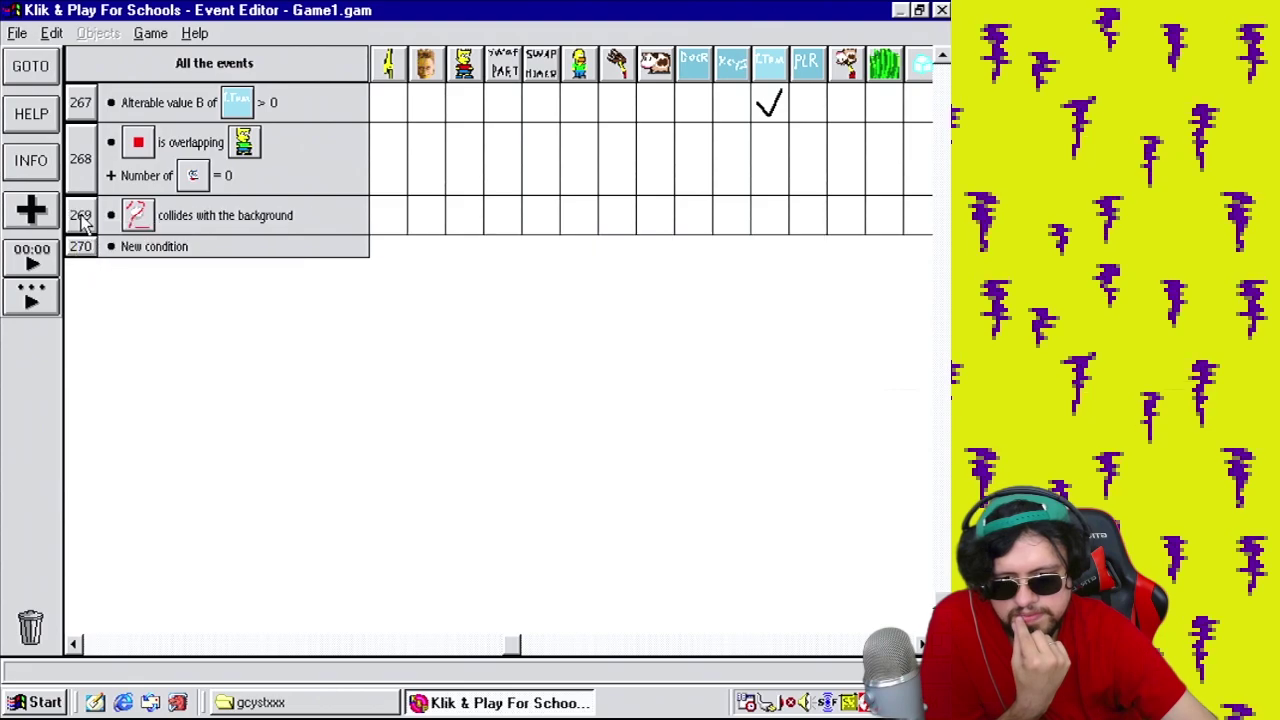
right_click(86, 224)
click(112, 282)
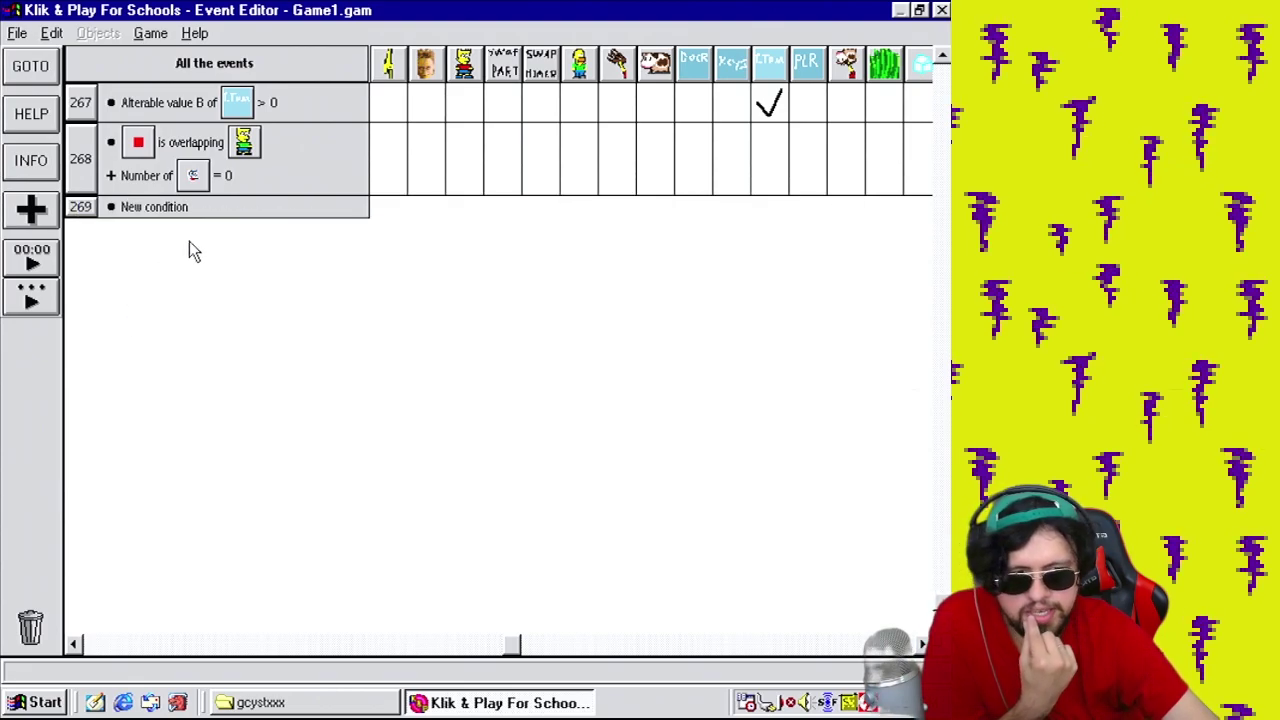